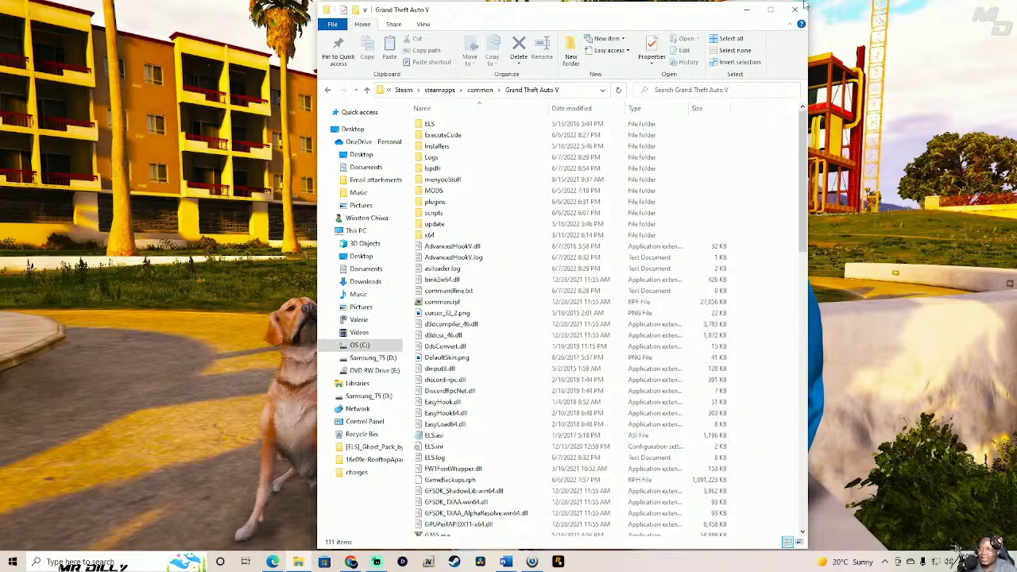
- Move the Grand Theft Auto V folder window to the left edge of the desktop
drag(676, 19, 372, 21)
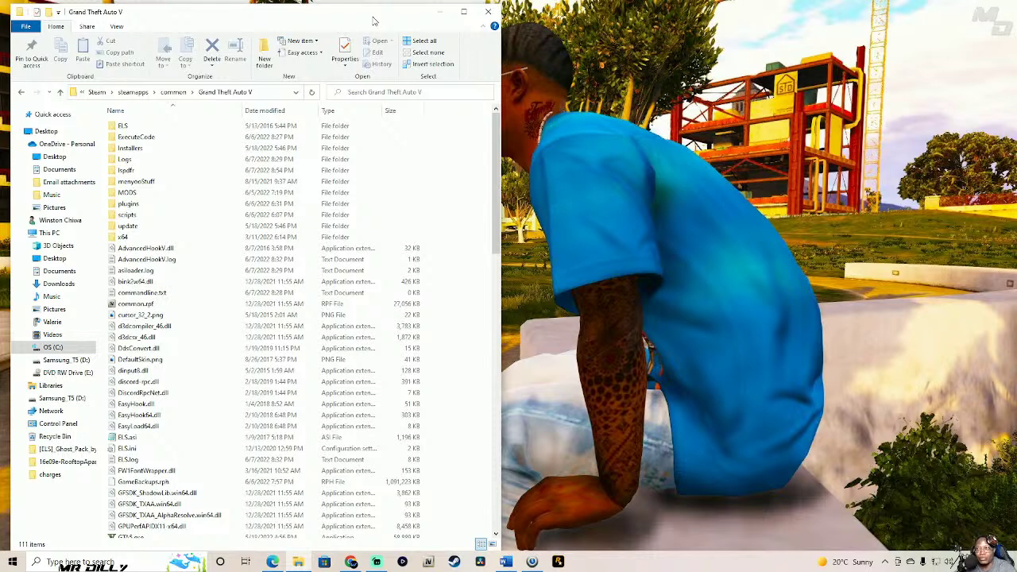
drag(371, 19, 366, 19)
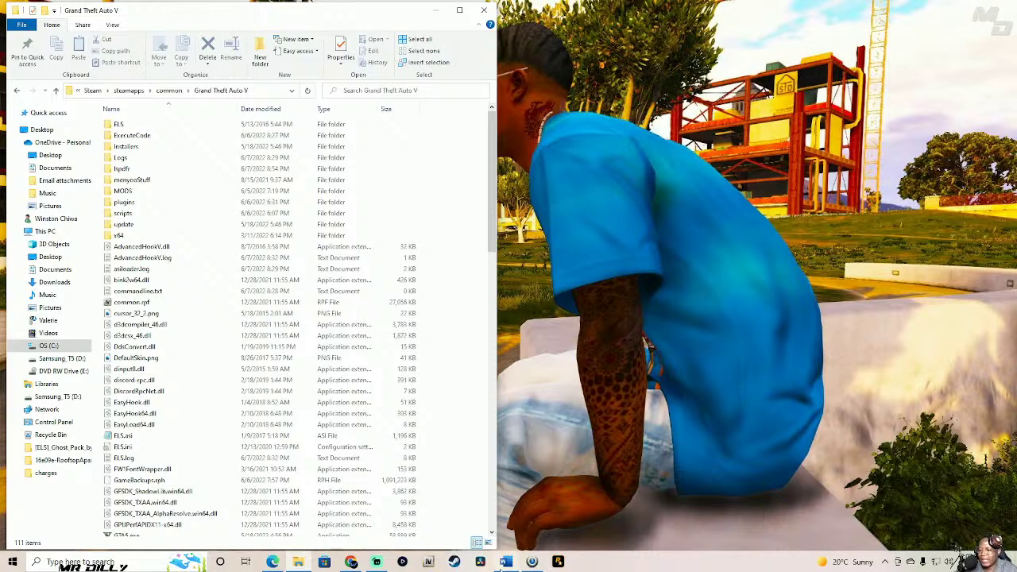
- Switch to the Word document GTA 5 LSPDFR LIVE STEAM.docx and review its list of mod names and download links
click(506, 512)
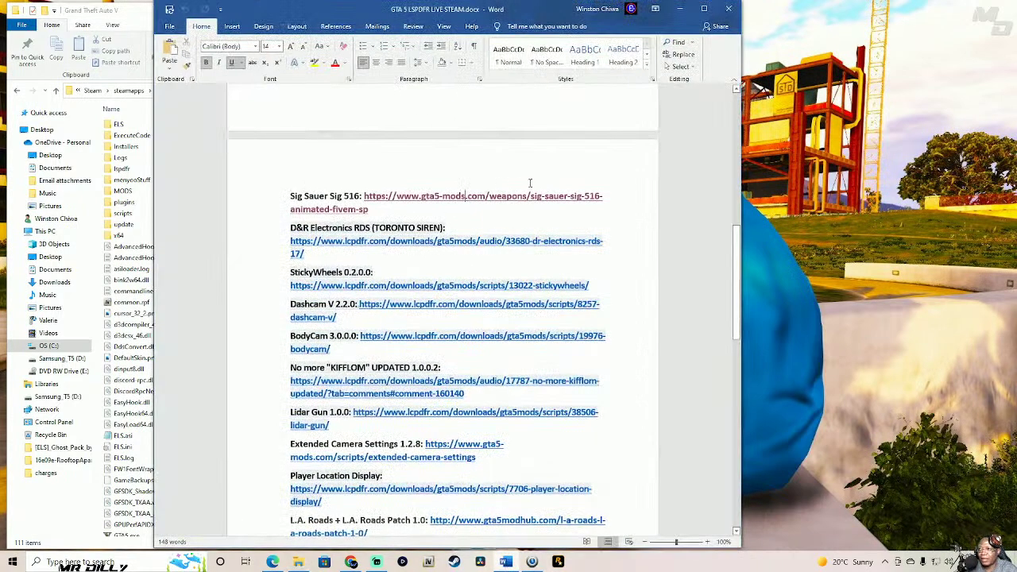
drag(736, 242, 713, 115)
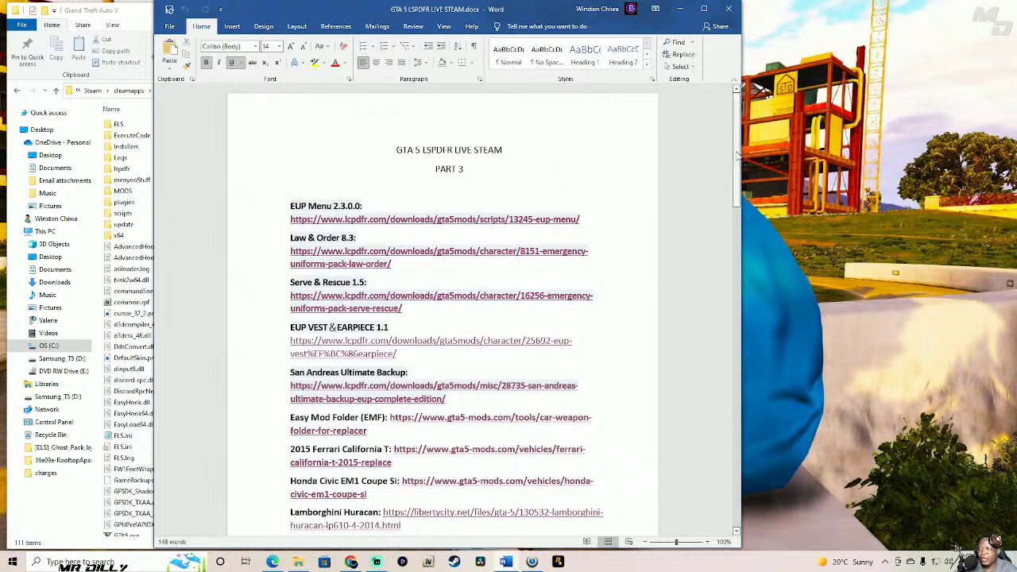
scroll(737, 157, down, 4)
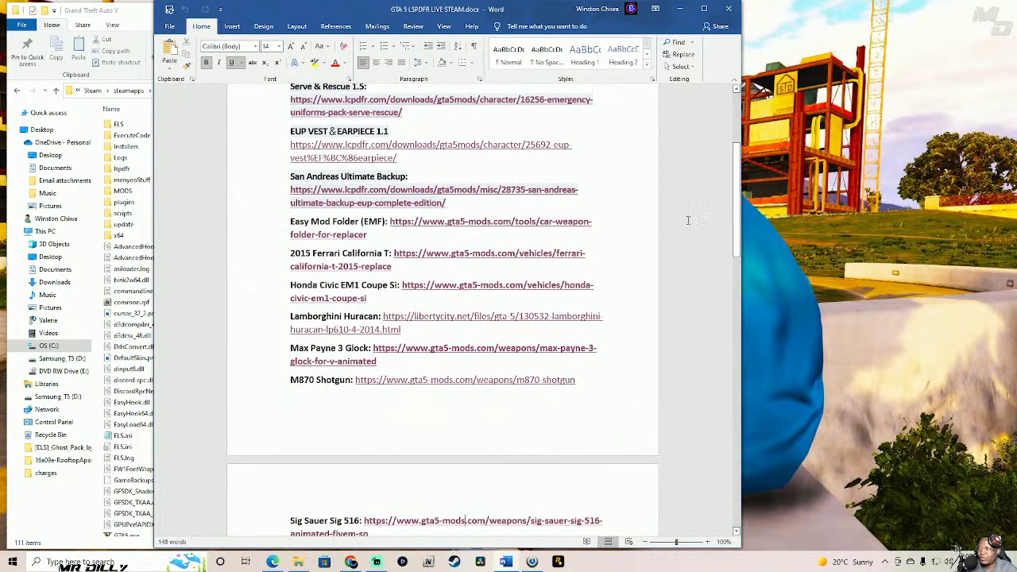
drag(737, 199, 736, 91)
- Put away Word, close Chrome, and place the Edge window with the mod pages beside the game folder
click(681, 9)
click(272, 561)
click(351, 561)
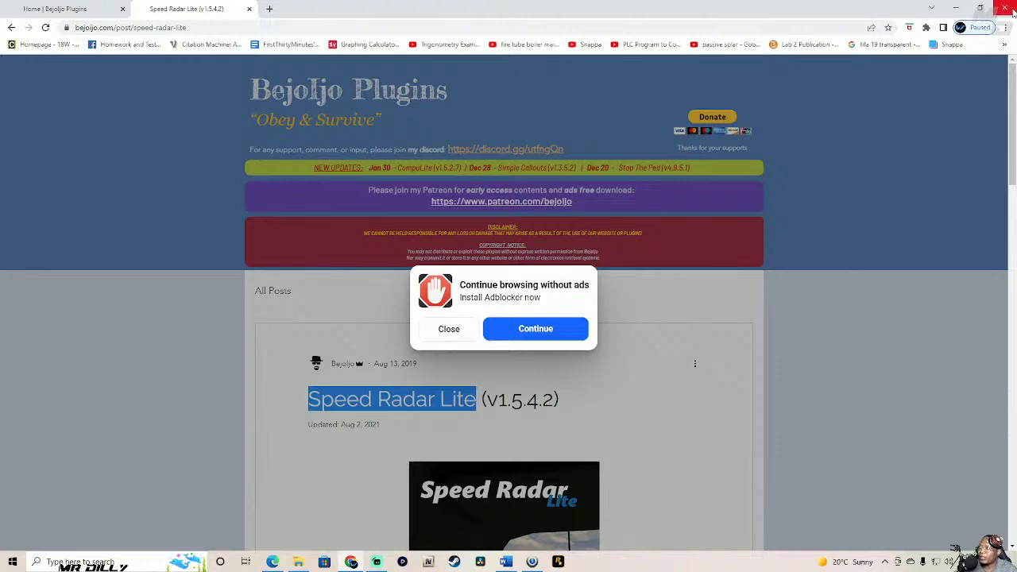
click(1008, 8)
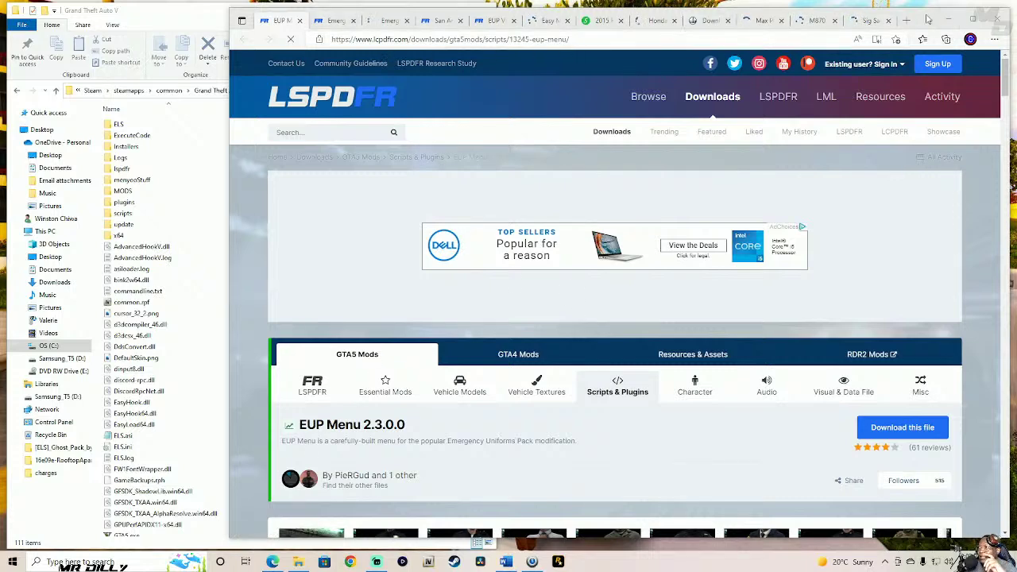
drag(950, 21, 911, 12)
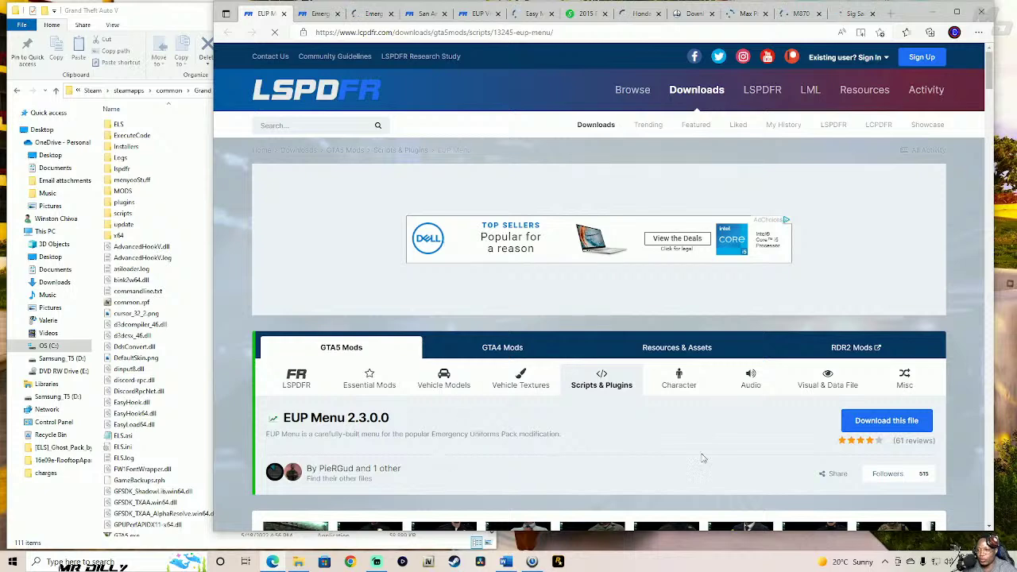
- Download EUP Menu 2.3.0.0 from its LCPDFR page, agreeing to the script modification terms
click(883, 421)
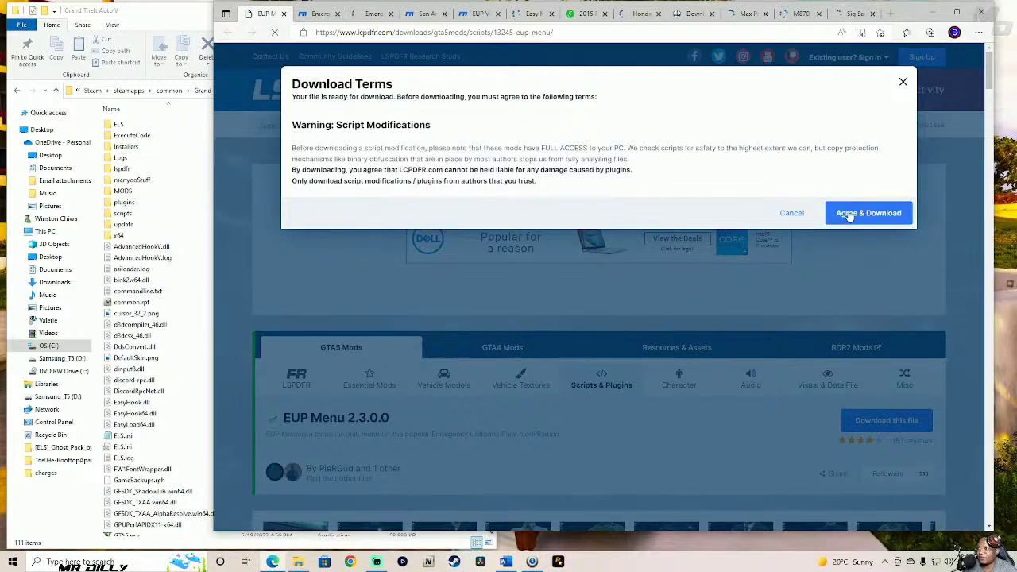
click(849, 215)
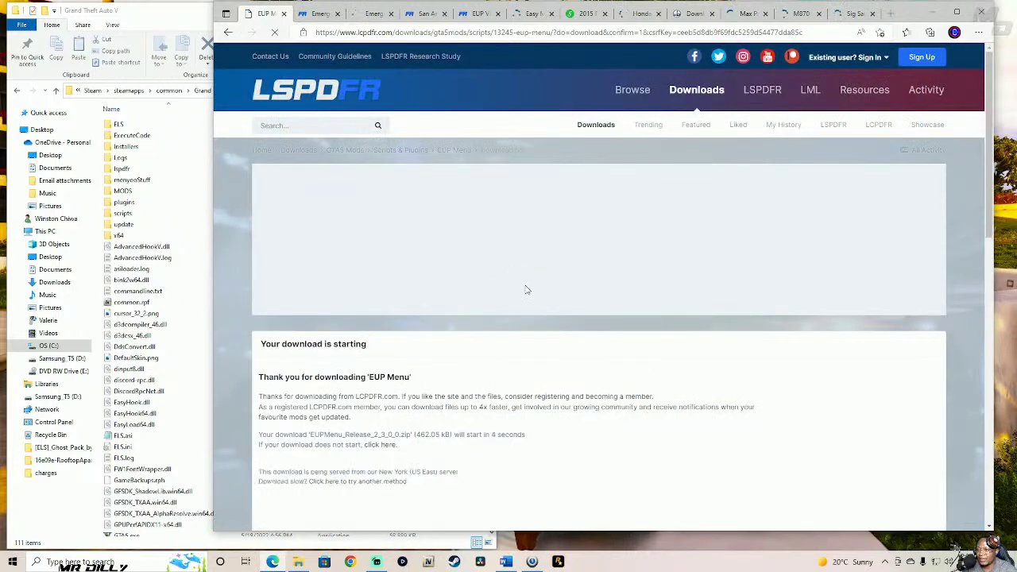
scroll(990, 228, down, 1)
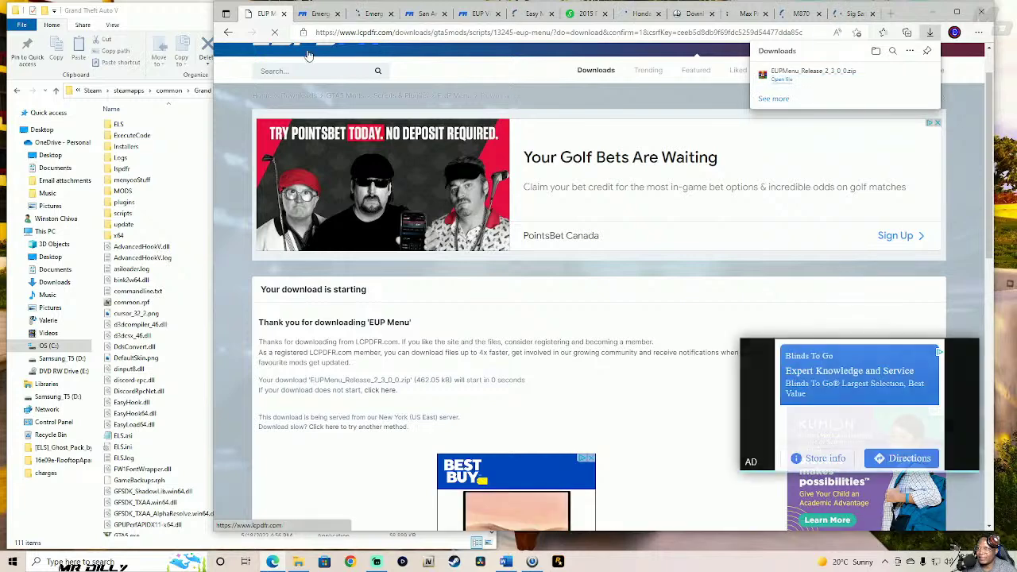
- Download the OIV file 566105533_EUPLO8.3.oiv from the Emergency uniforms pack - Law & Order page
click(315, 18)
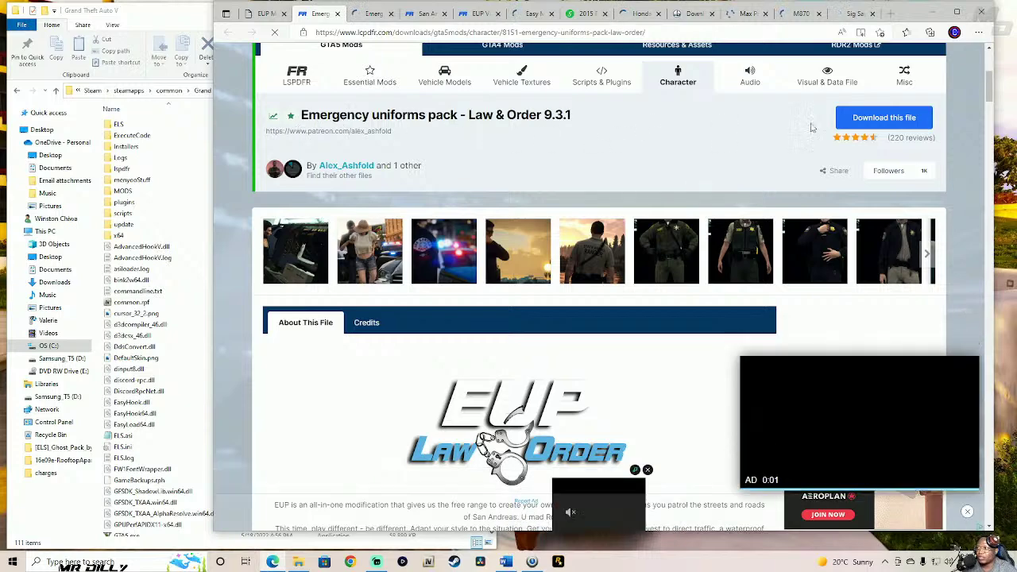
click(854, 121)
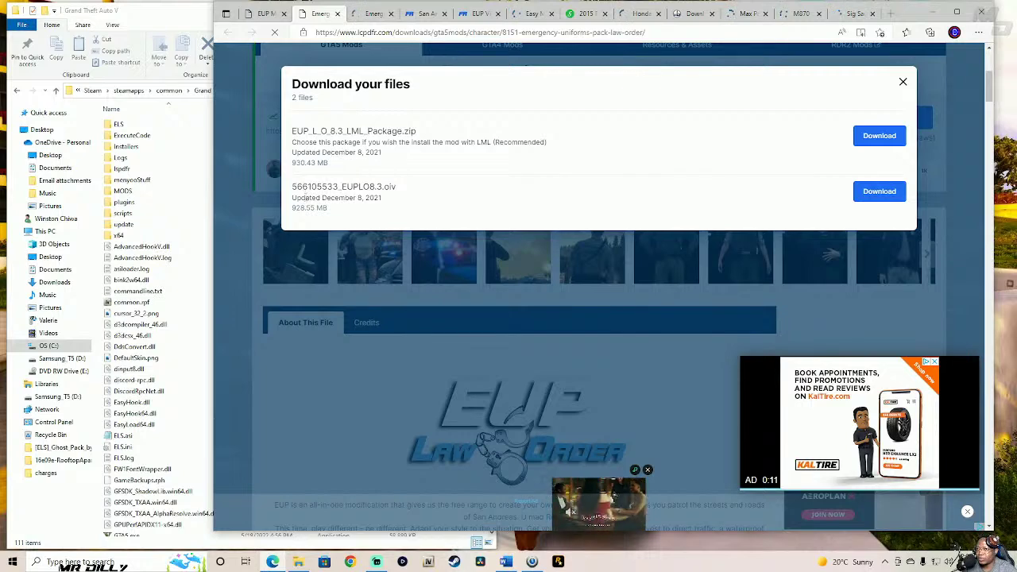
drag(296, 188, 401, 198)
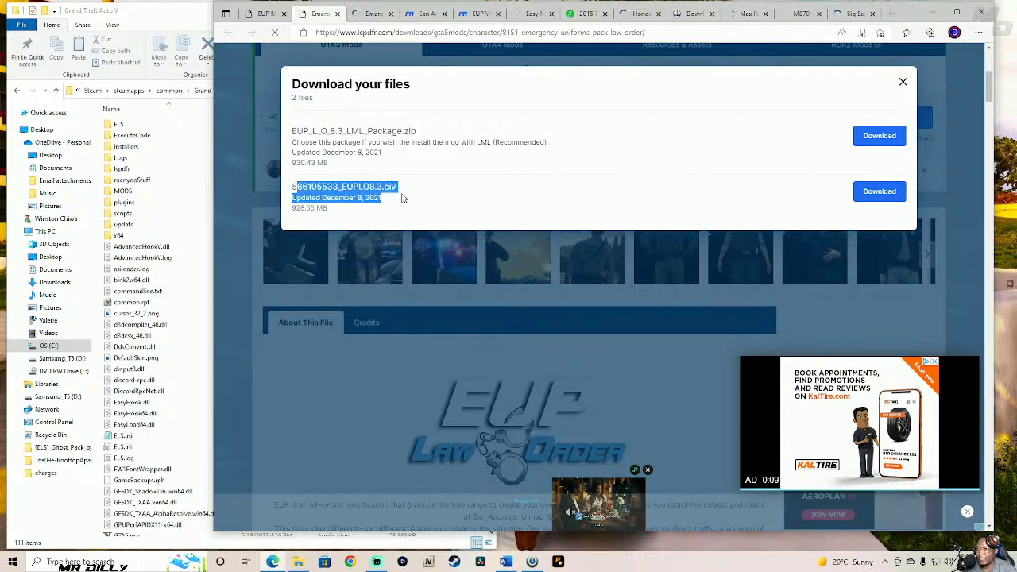
drag(290, 187, 429, 207)
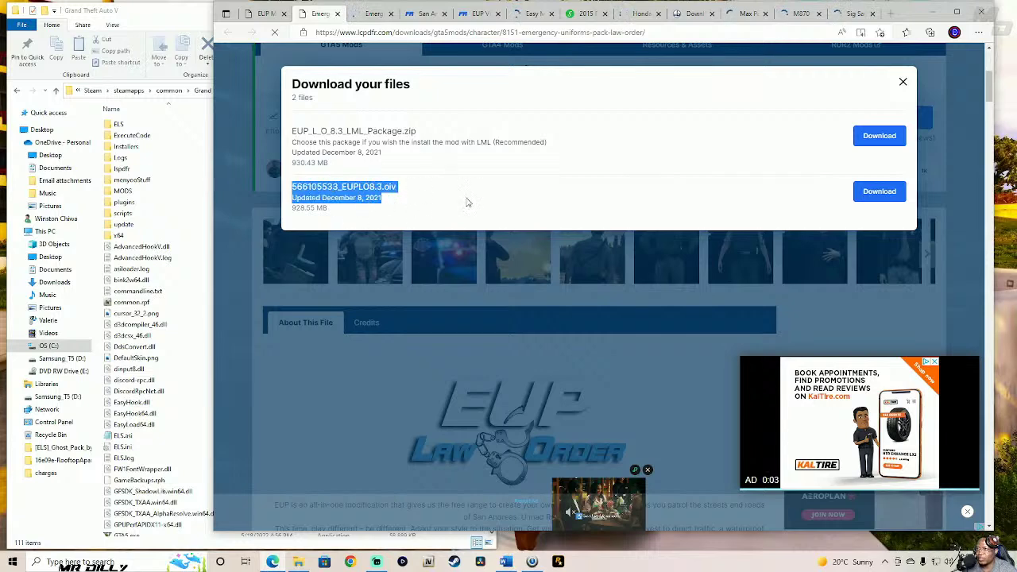
click(874, 191)
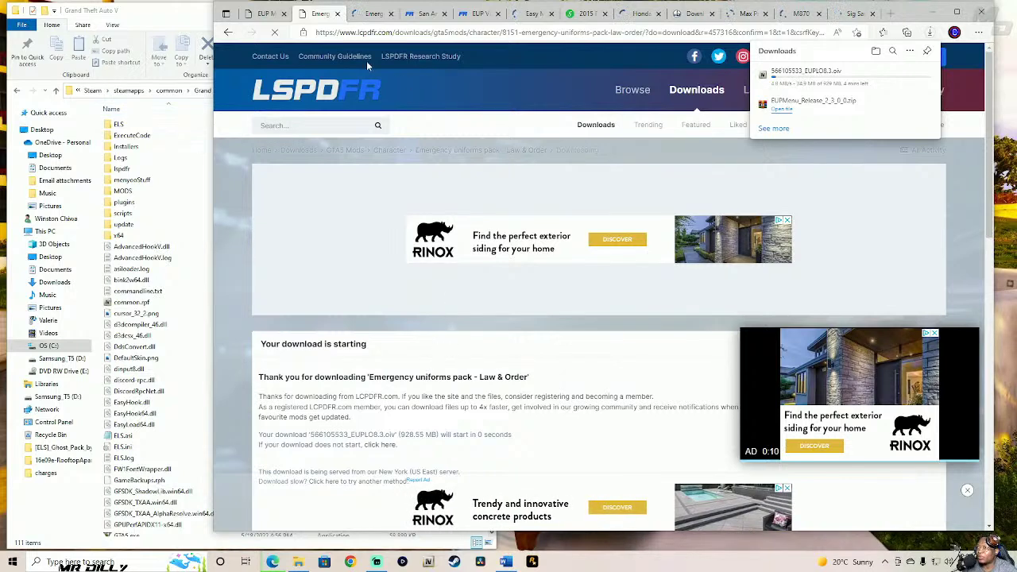
- Download the OIV file 590900970_EUPSR1.5.oiv from the Emergency uniforms pack - Serve & Rescue 1.5 page
click(367, 19)
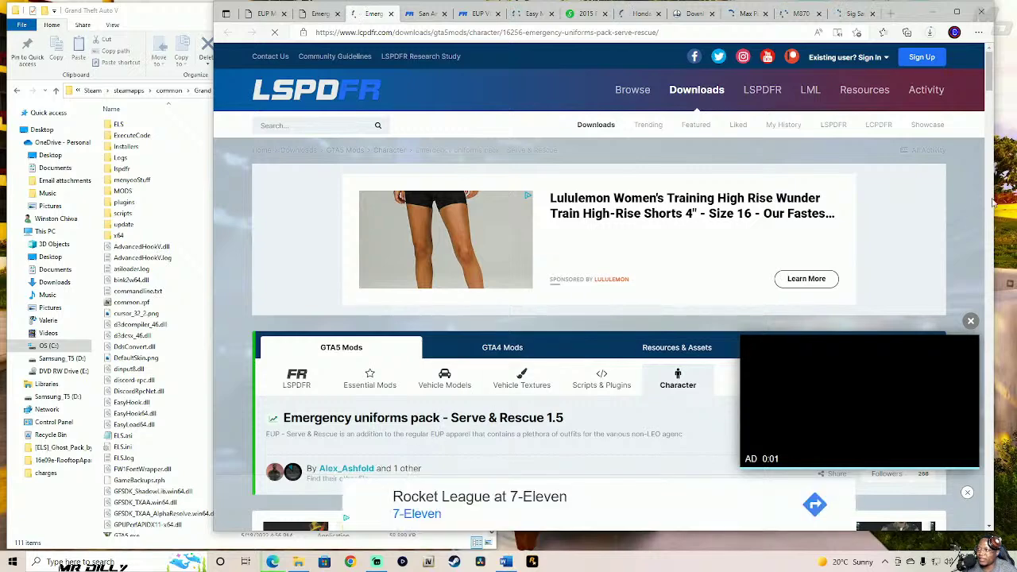
drag(990, 83, 996, 109)
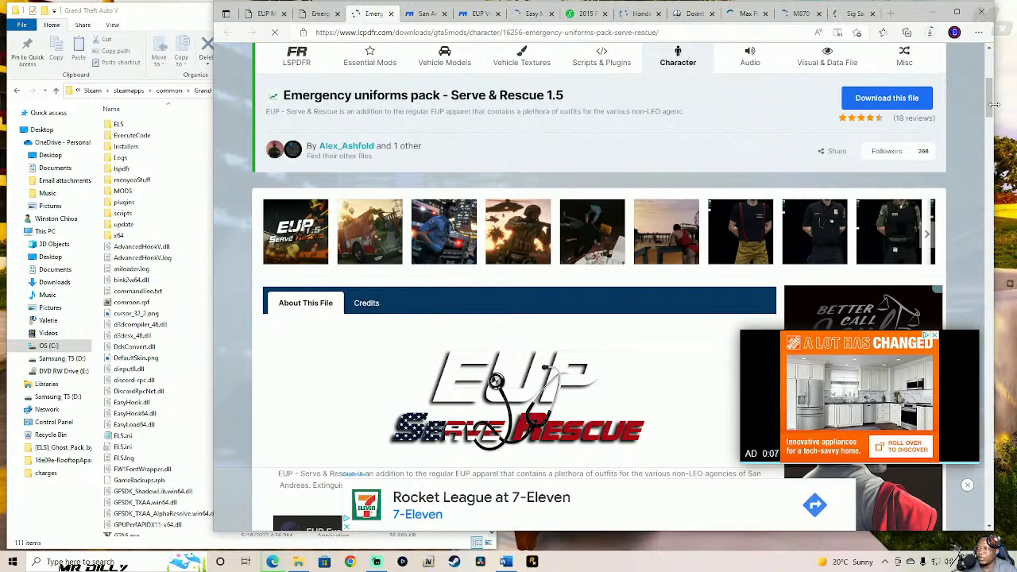
drag(991, 104, 978, 125)
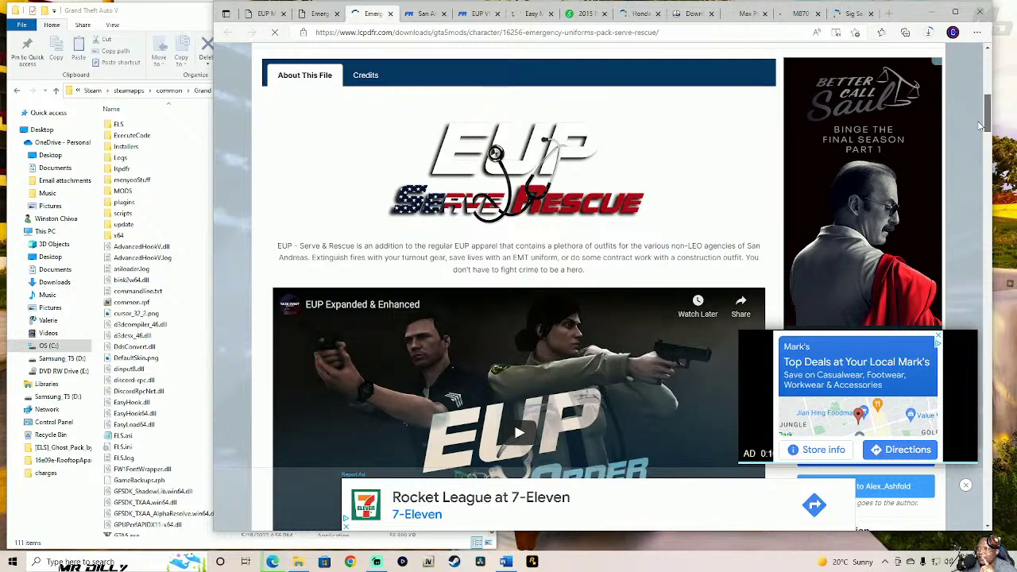
drag(979, 125, 981, 109)
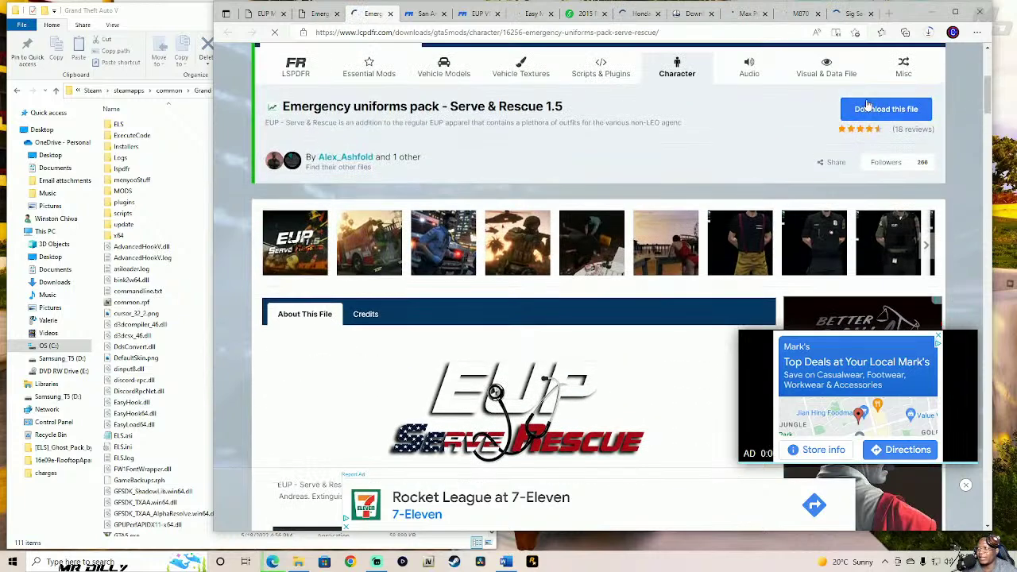
click(890, 109)
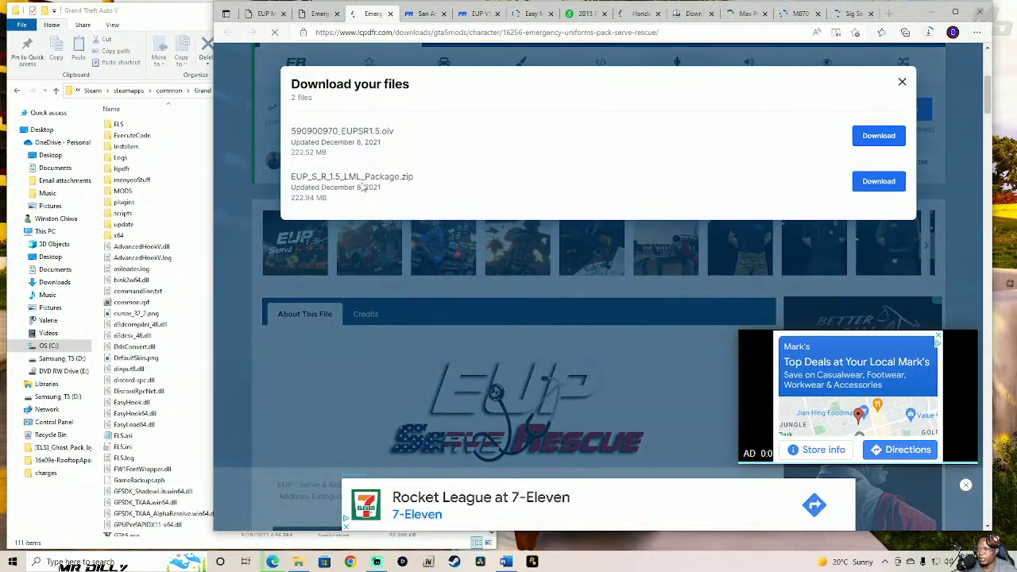
drag(293, 131, 388, 132)
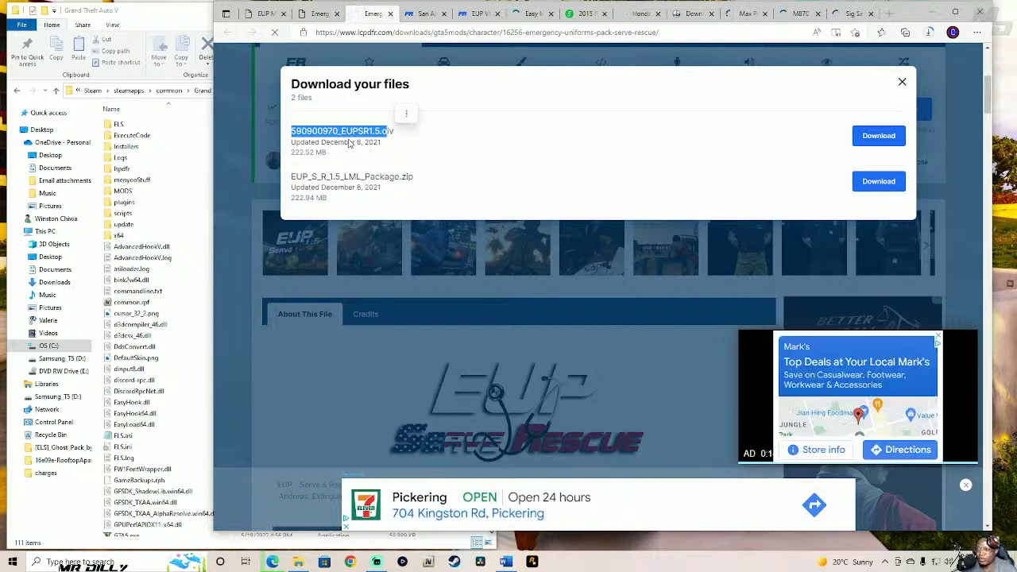
drag(315, 135, 362, 134)
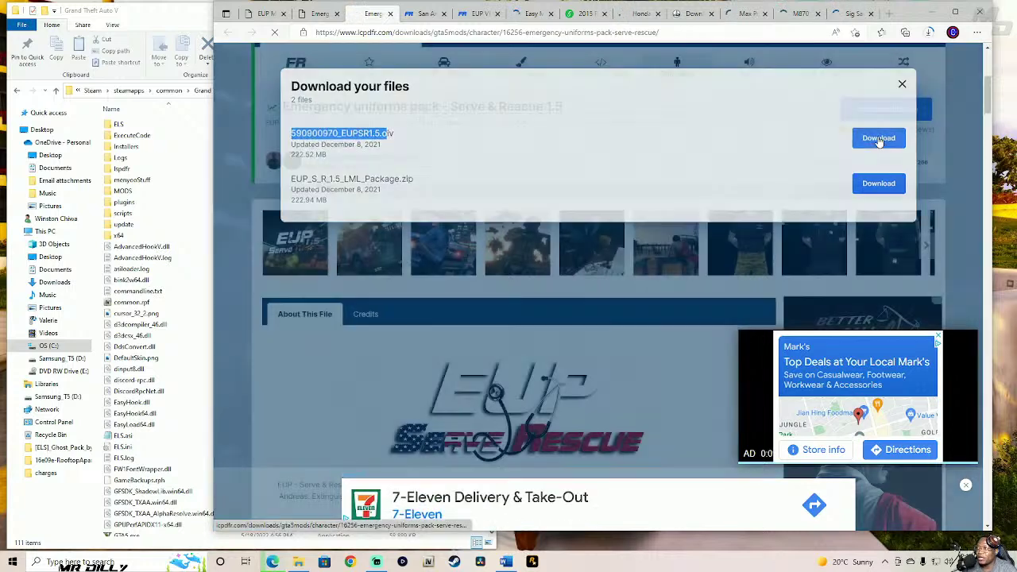
click(877, 136)
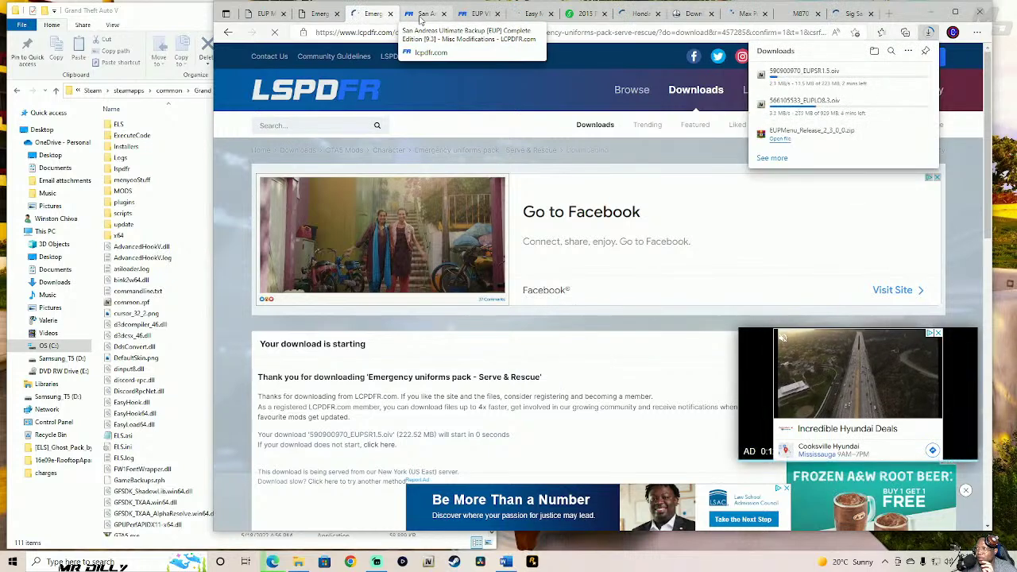
- Examine the San Andreas Ultimate Backup [EUP] Complete Edition page and its uniform screenshots, enlarging the last one in its own tab
click(427, 15)
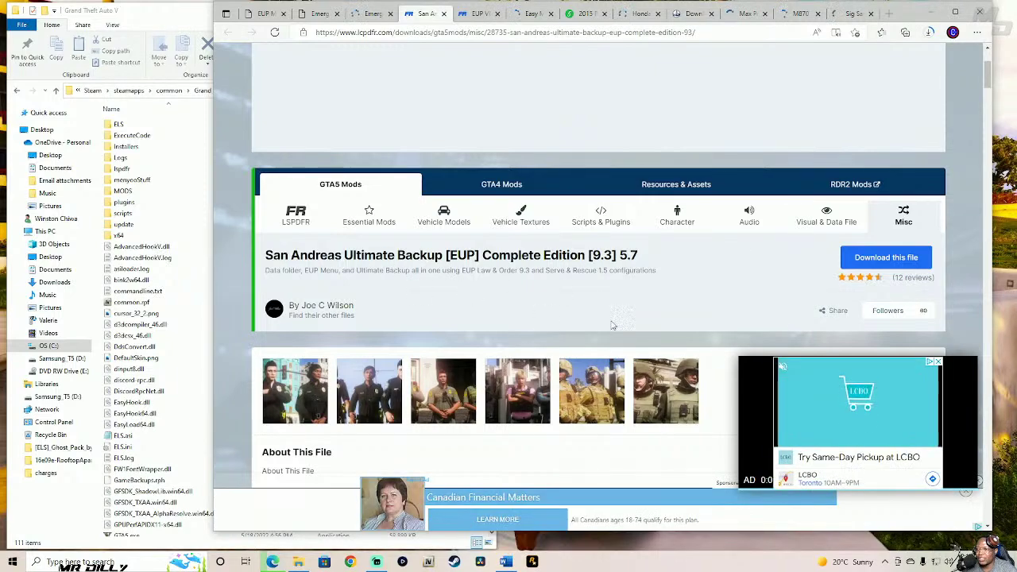
scroll(334, 145, down, 6)
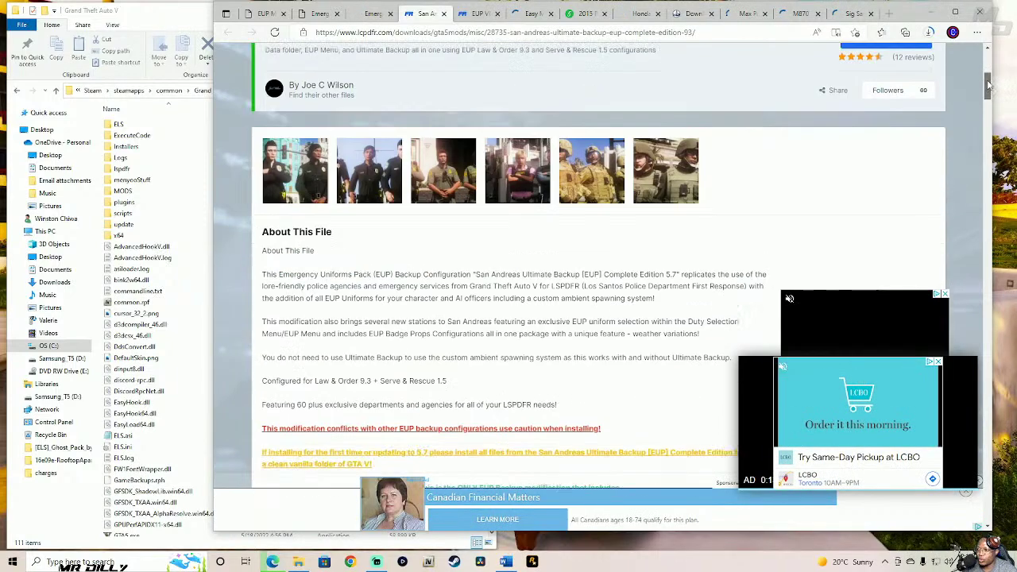
scroll(333, 144, up, 3)
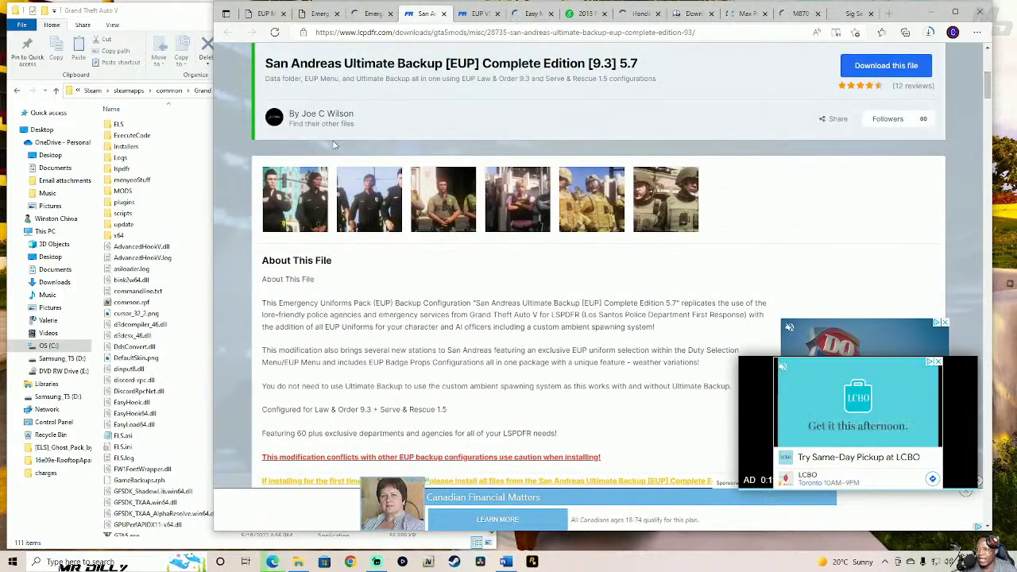
click(295, 202)
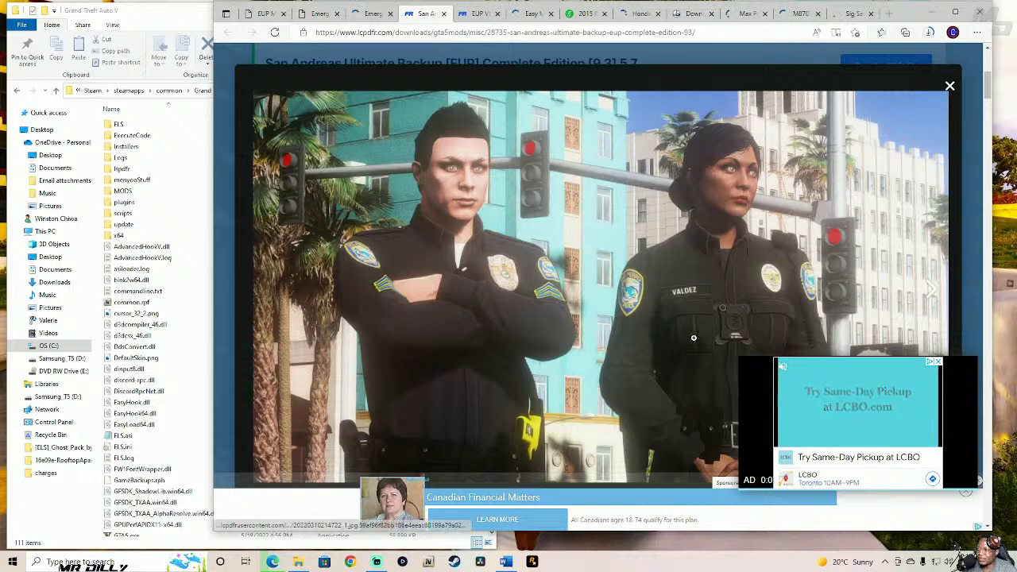
click(935, 294)
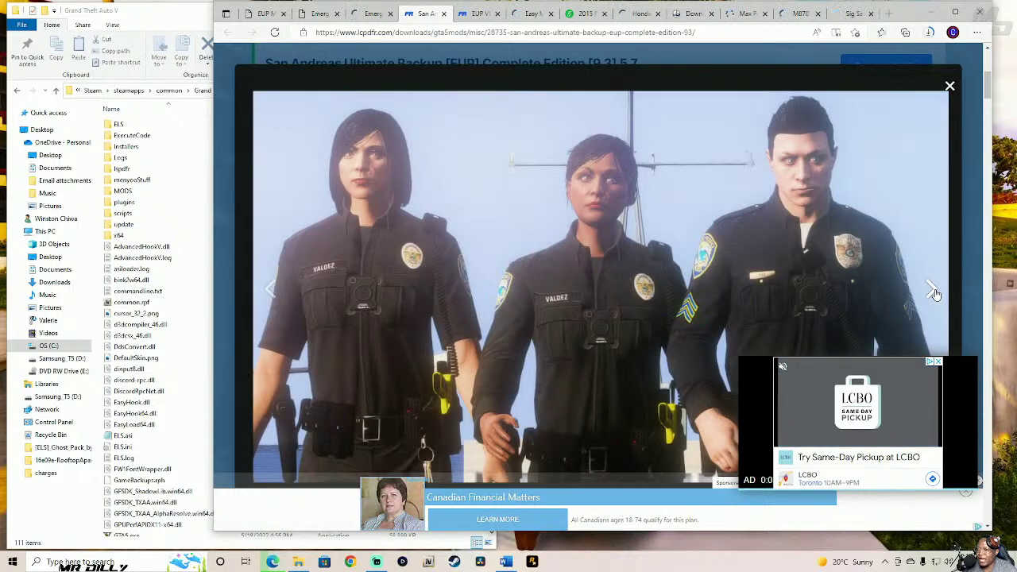
click(935, 294)
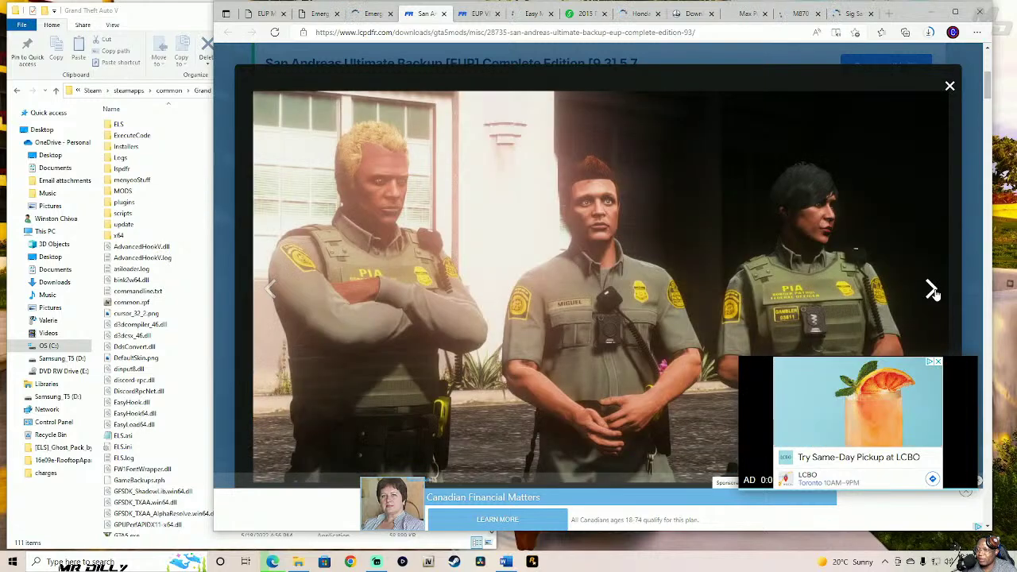
click(935, 294)
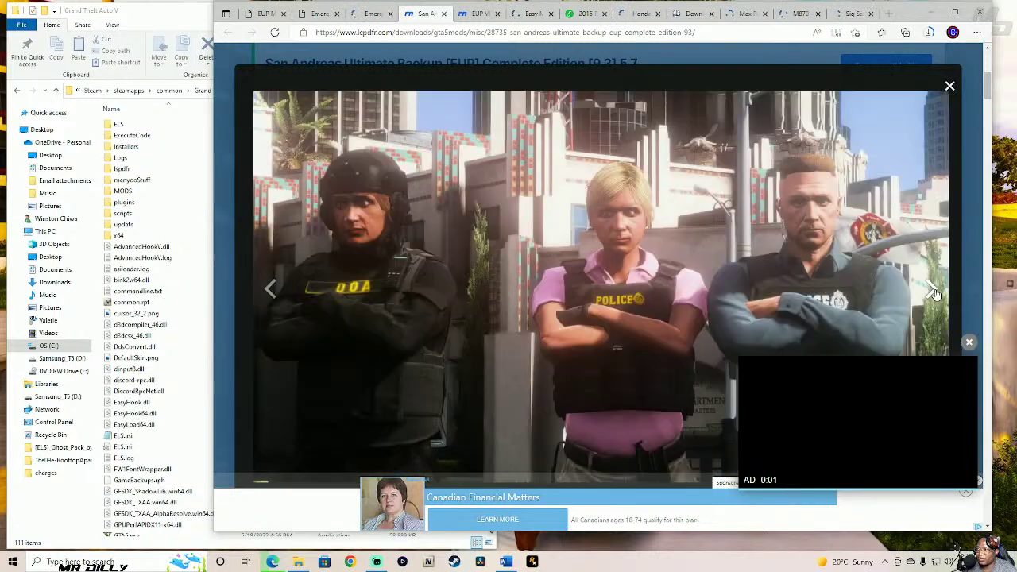
click(935, 293)
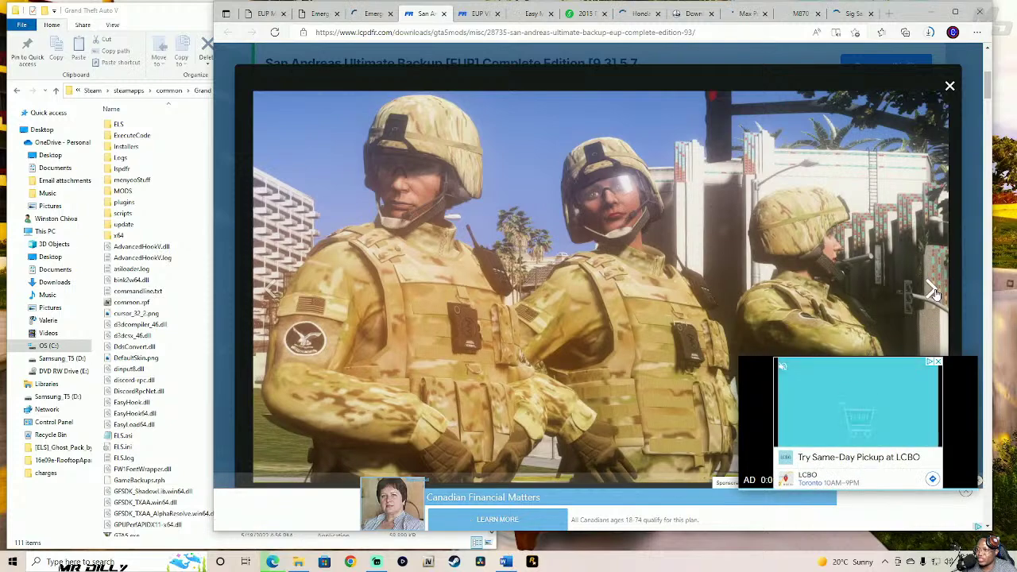
click(933, 292)
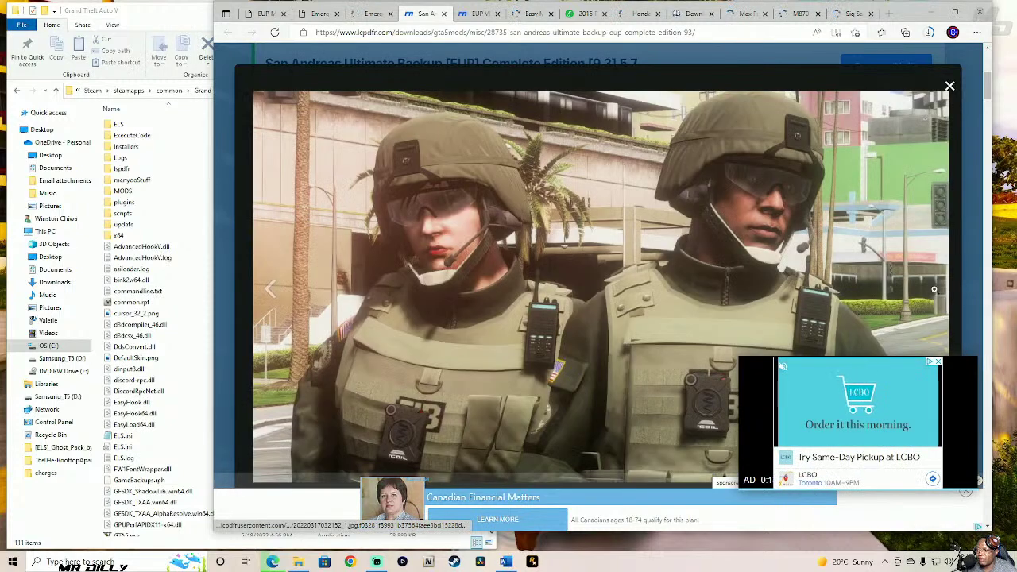
click(935, 289)
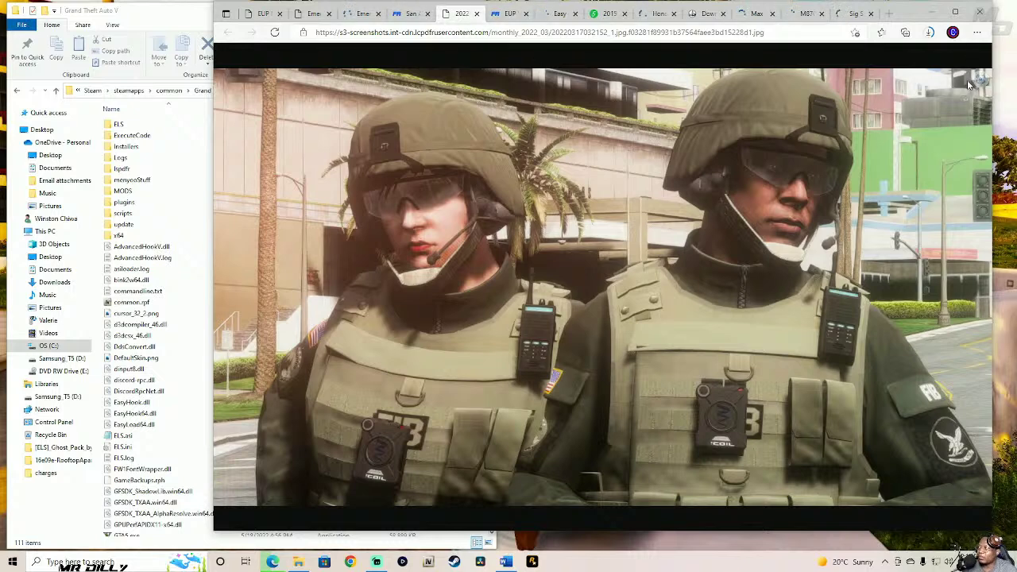
click(254, 334)
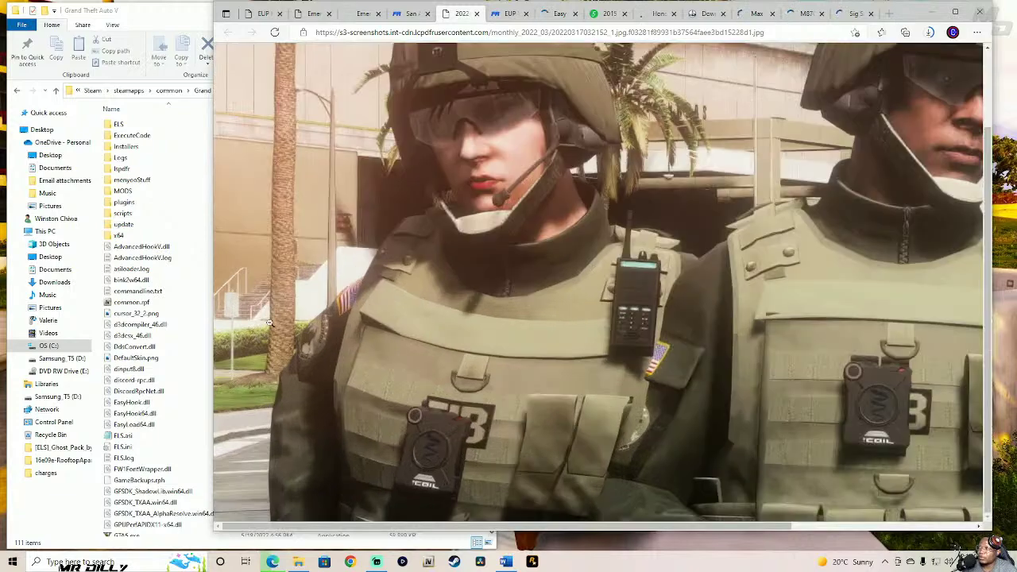
- Close the enlarged uniform screenshot and download San Andreas Ultimate Backup [EUP] Complete Edition 5.7 from its LCPDFR page
click(586, 206)
click(476, 14)
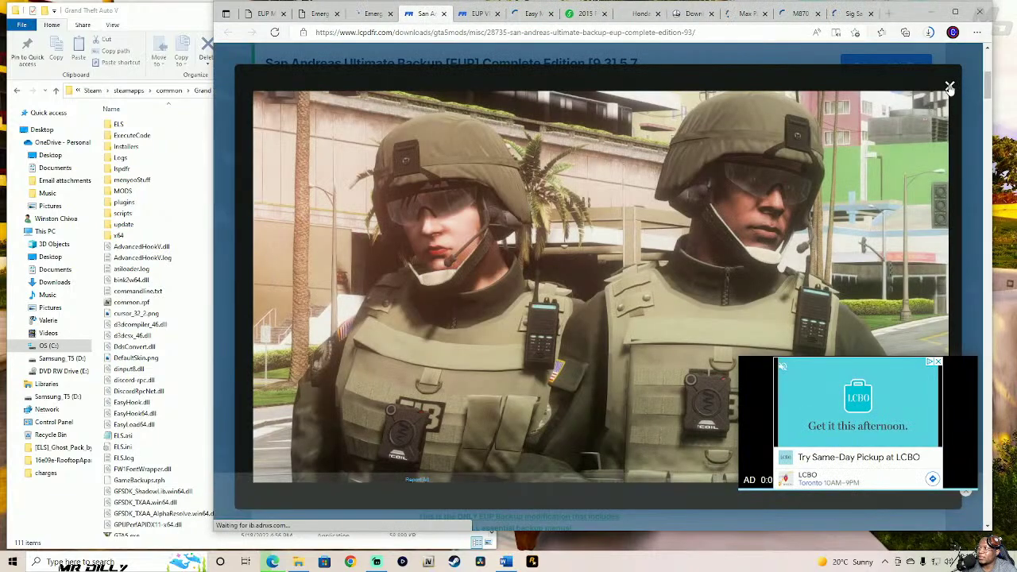
click(950, 87)
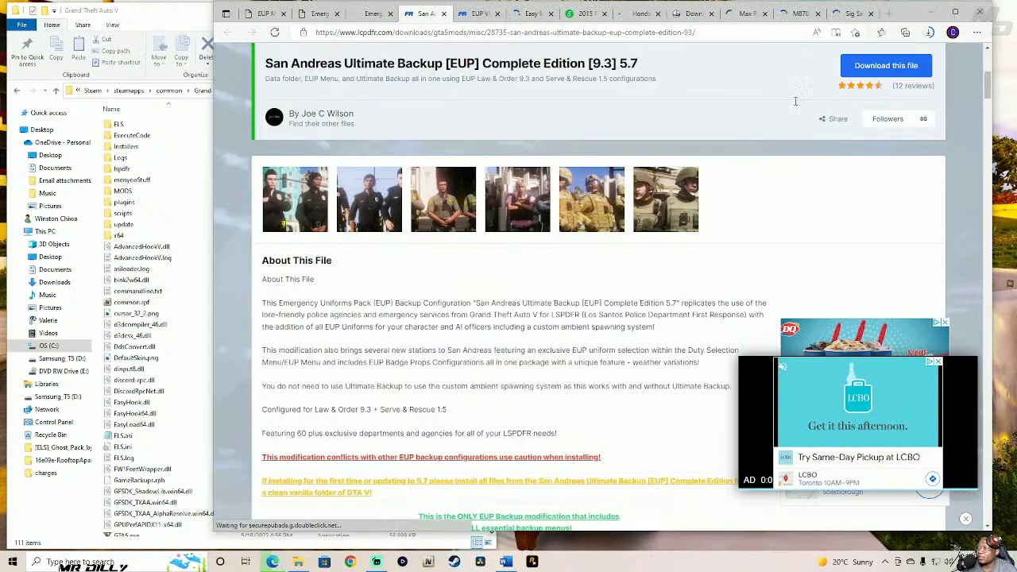
click(880, 72)
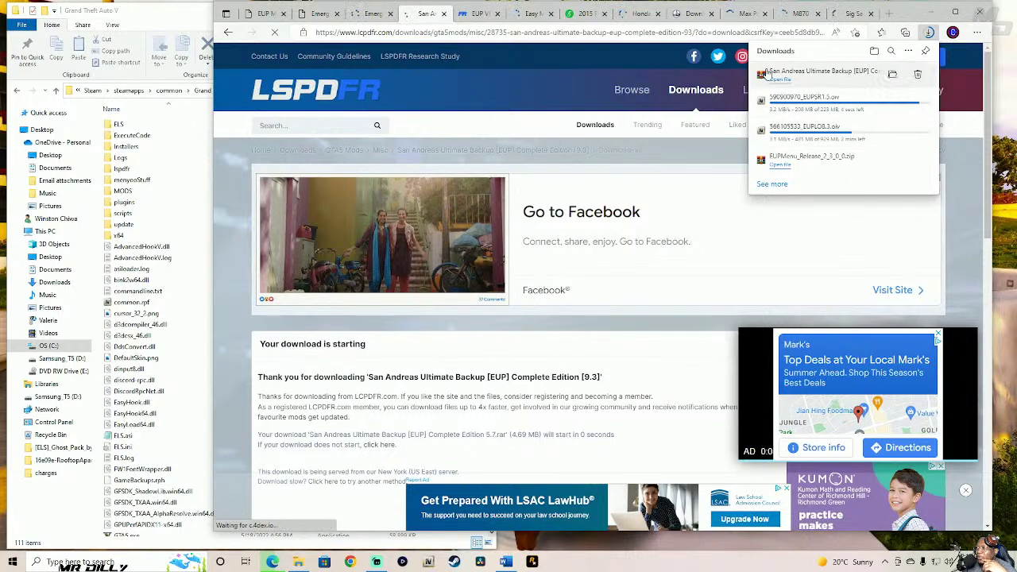
- Examine the EUP VEST & EARPIECE 1.1 page, browsing its enlarged screenshots of police vests and belts
click(480, 13)
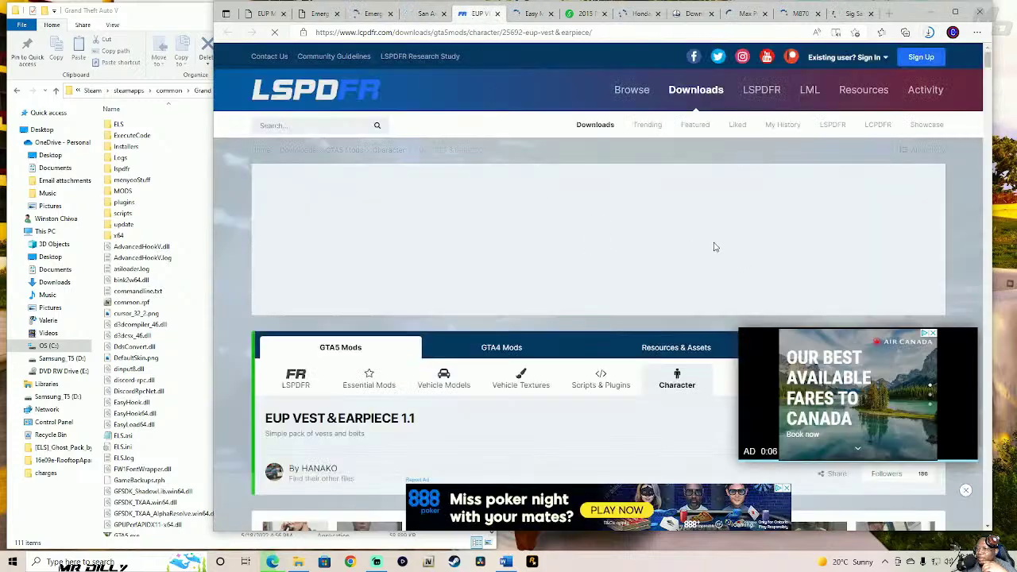
drag(989, 67, 989, 75)
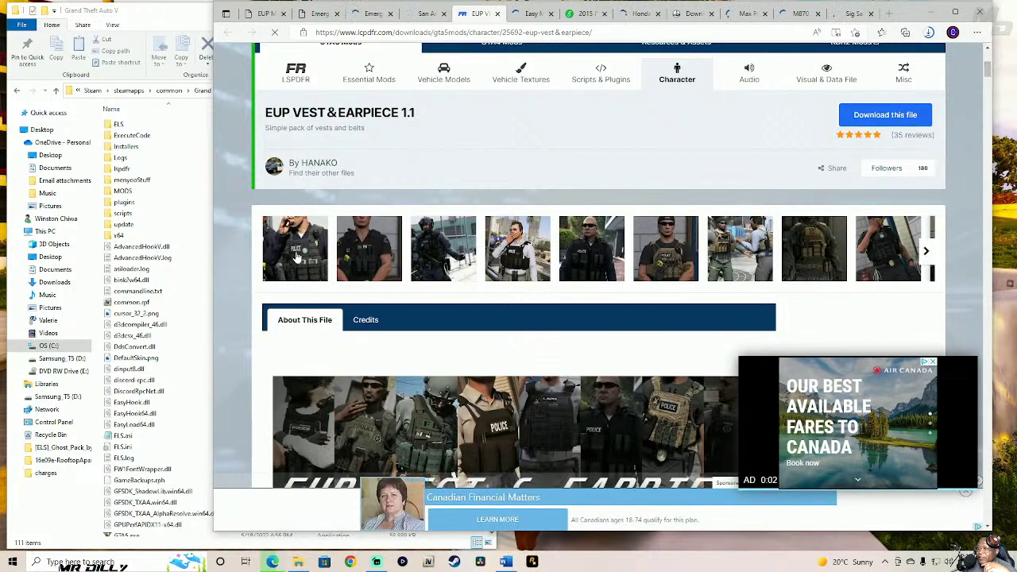
click(296, 256)
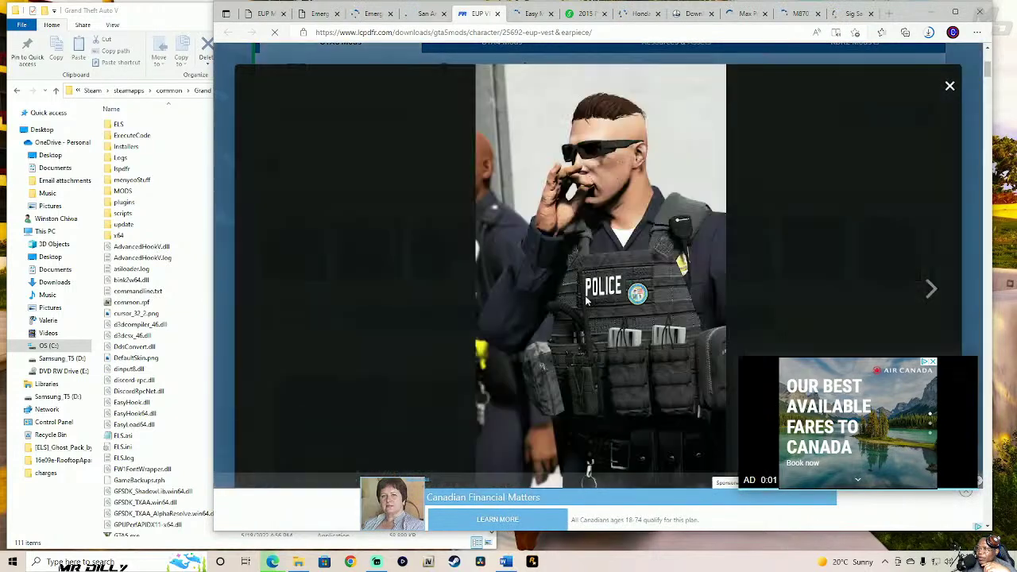
click(930, 290)
click(931, 291)
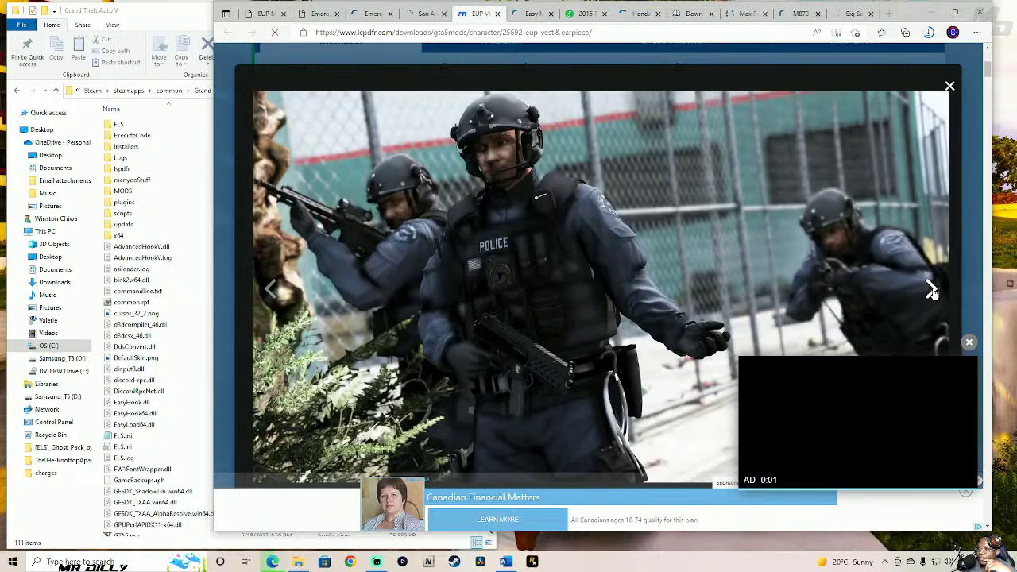
click(931, 292)
click(931, 292)
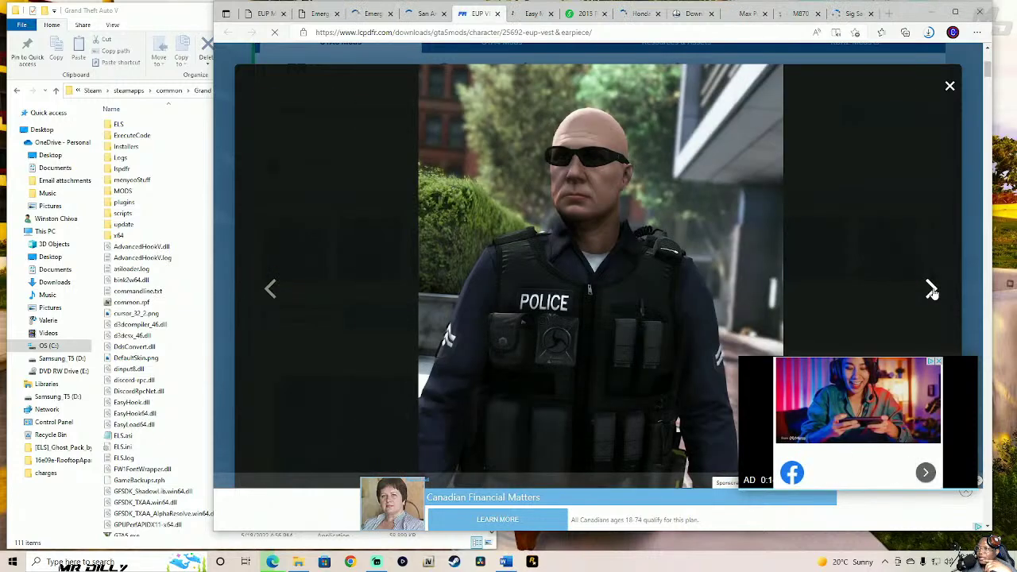
click(931, 292)
click(931, 291)
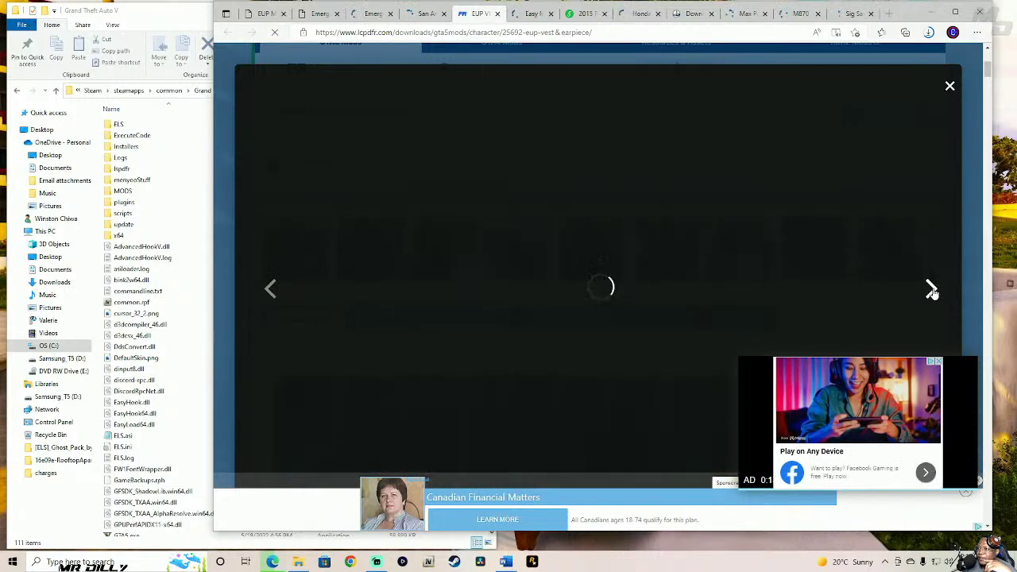
click(931, 291)
click(932, 292)
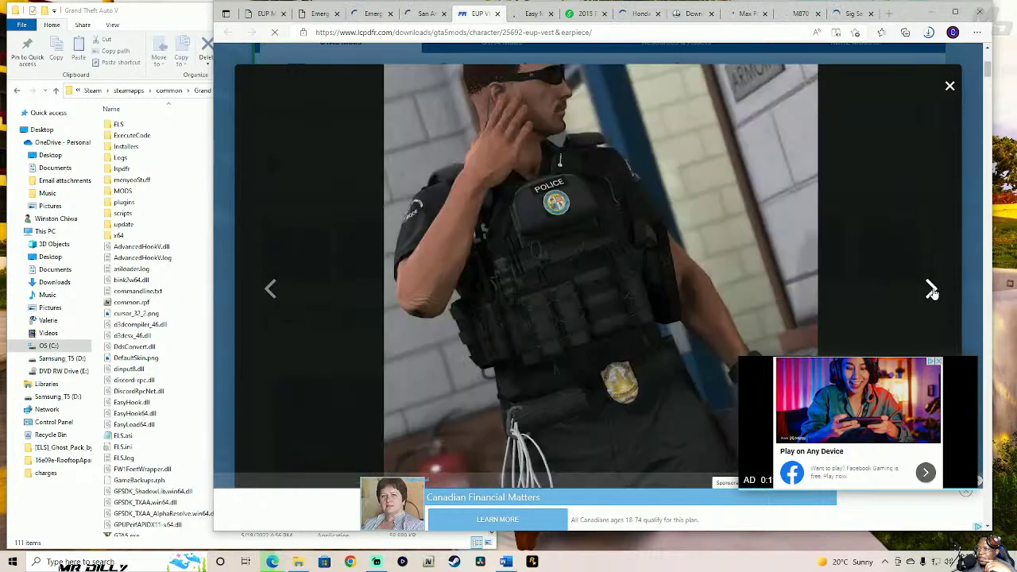
click(931, 291)
click(931, 292)
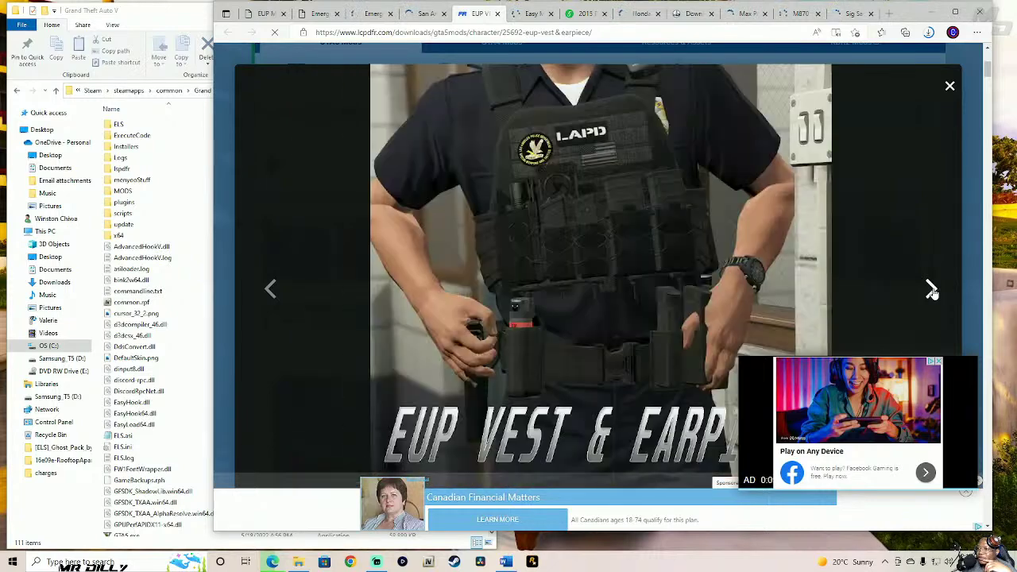
- Close the screenshot viewer and download EUP_VEST_EARPIECE_1.1.zip from its LCPDFR page
click(943, 86)
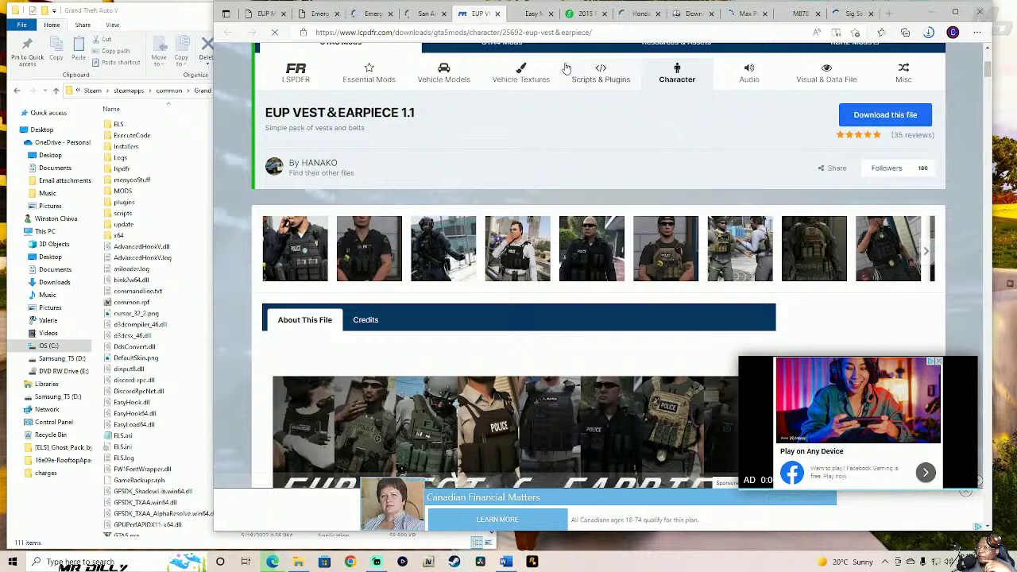
click(858, 123)
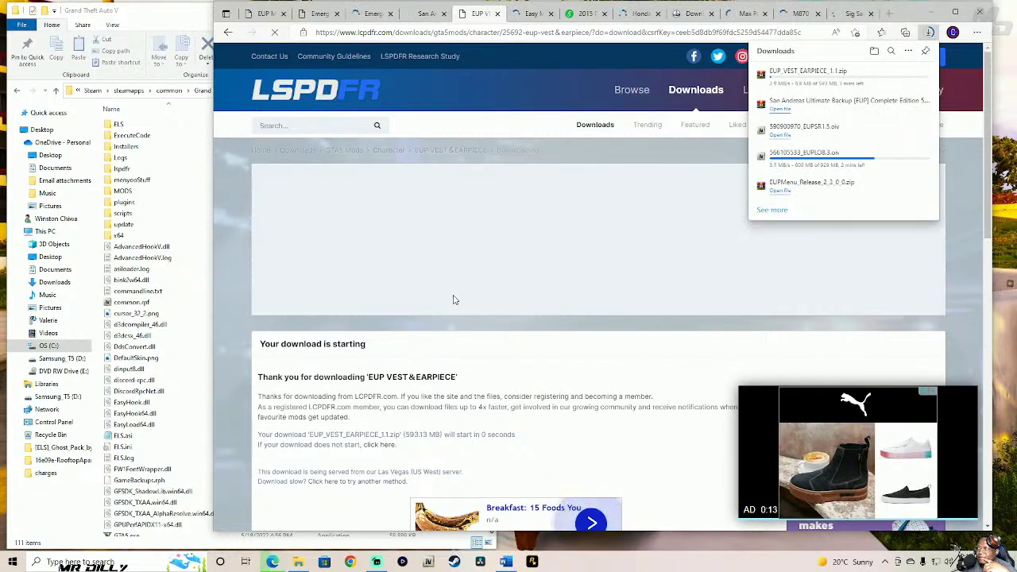
- Dismiss the floating video ad on the Easy Mod Folder (EMF) page and download version 1.7
key(ctrl+Tab)
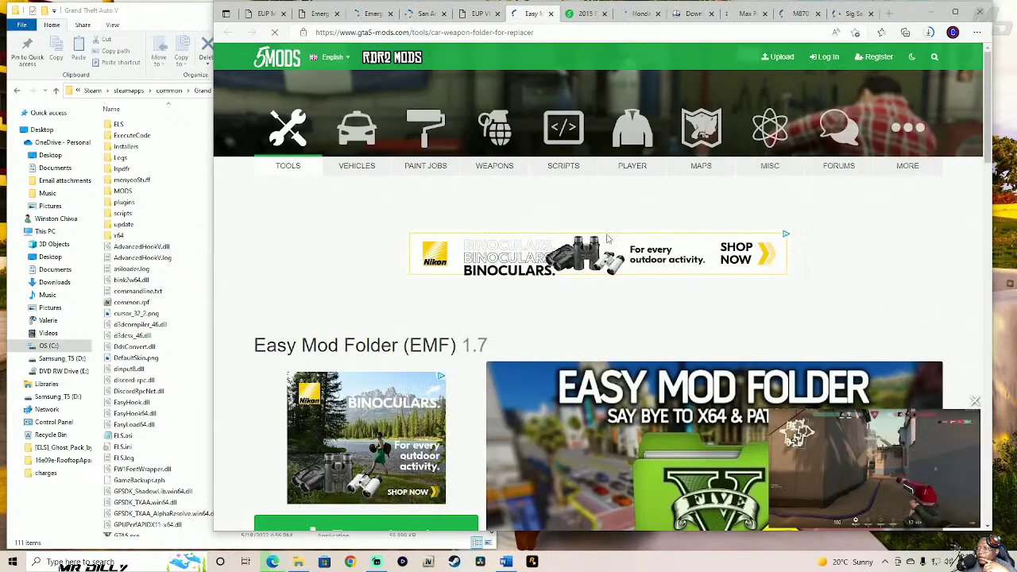
scroll(987, 142, down, 2)
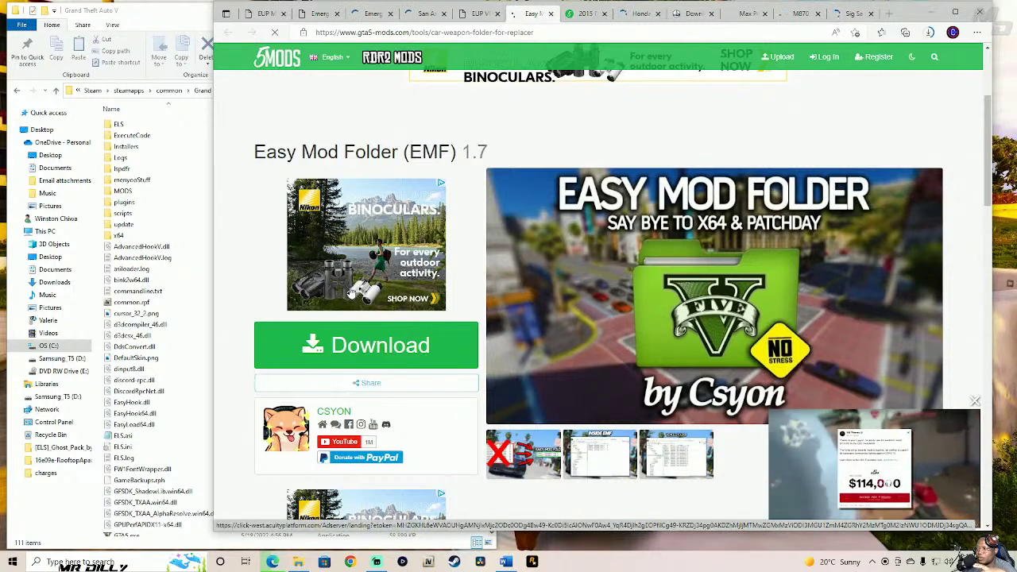
mouse_move(936, 520)
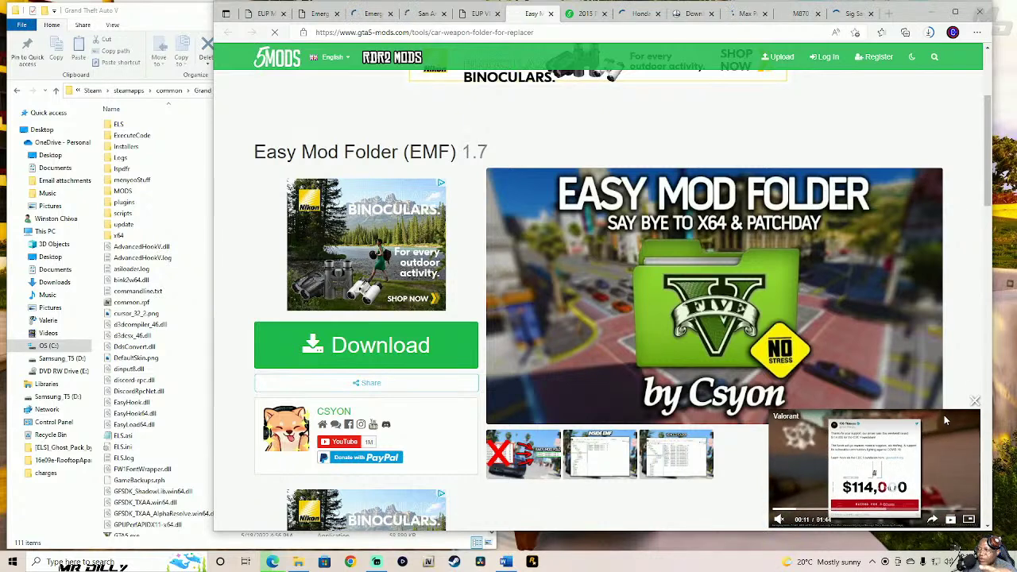
click(975, 401)
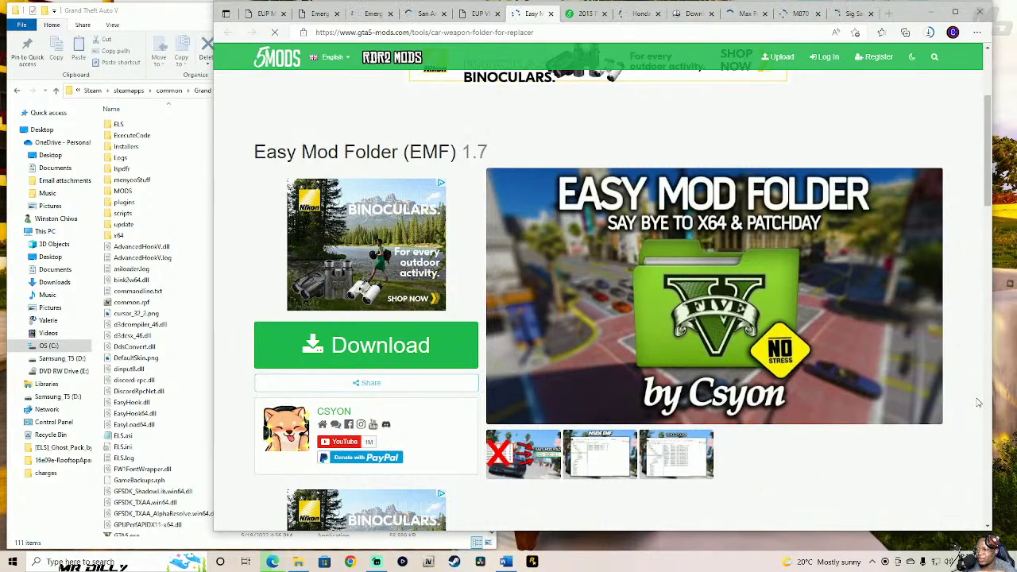
mouse_move(987, 135)
mouse_down()
mouse_move(989, 233)
mouse_move(993, 125)
mouse_up()
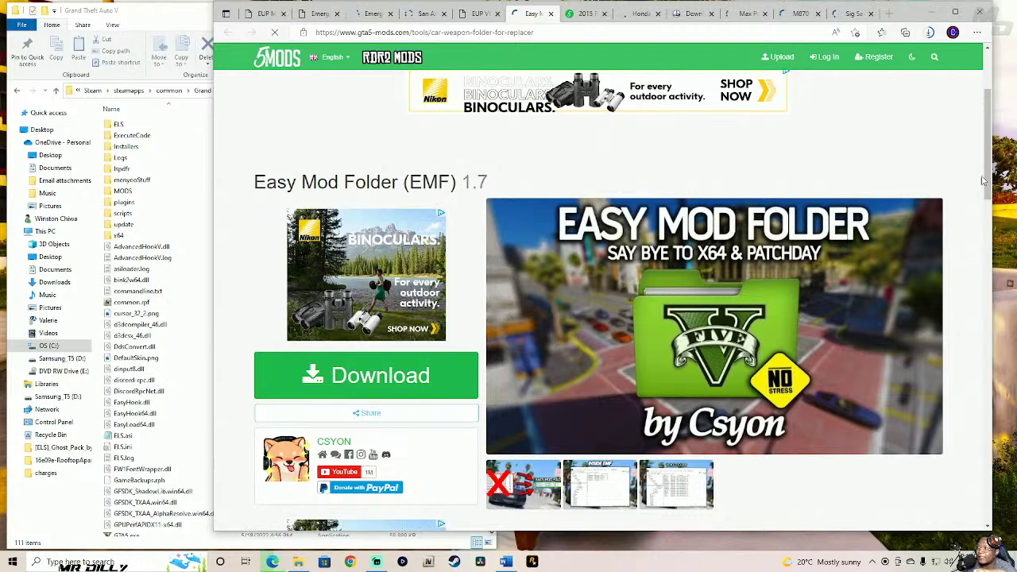
drag(991, 172, 987, 219)
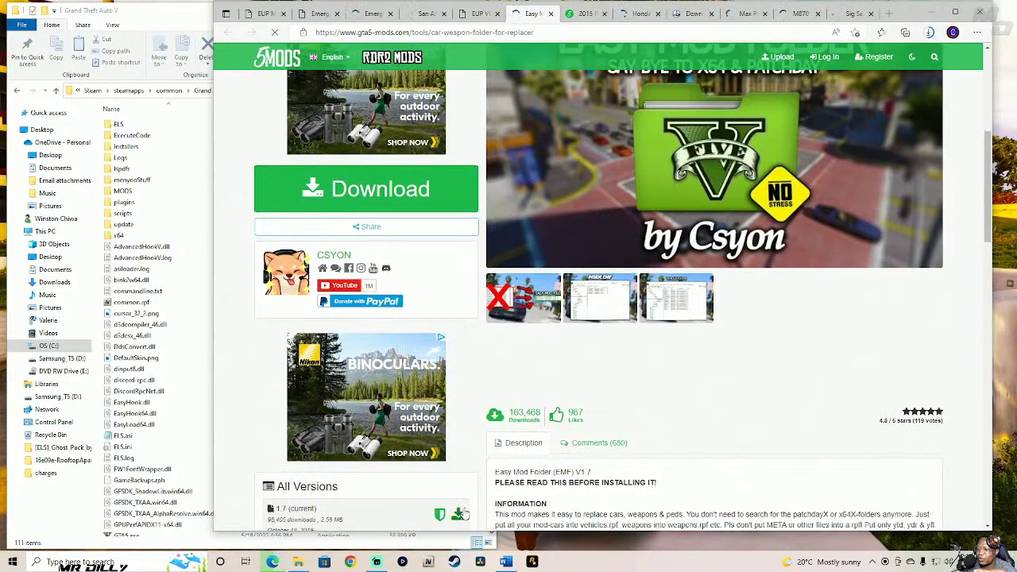
drag(990, 174, 990, 204)
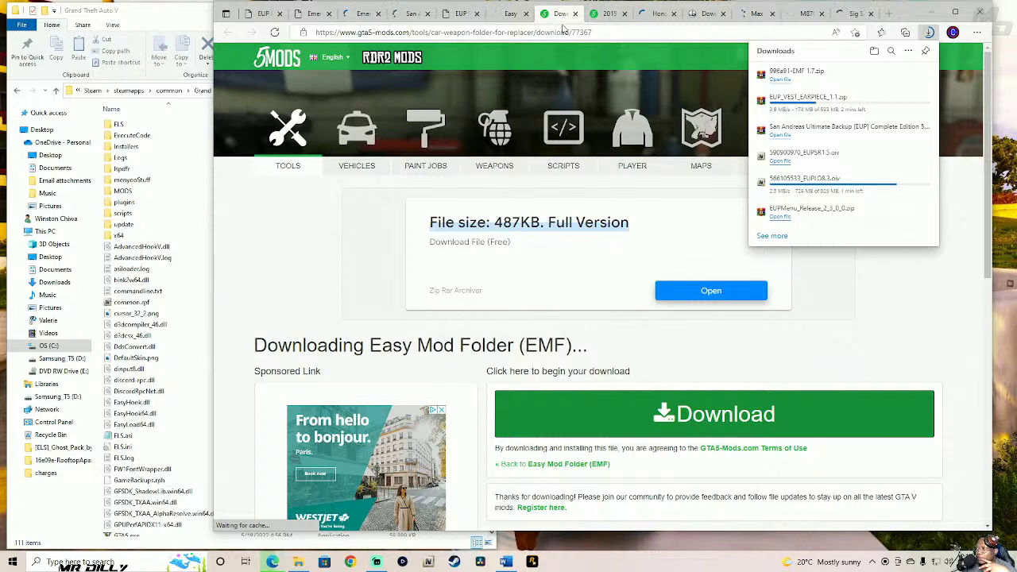
- Download version 1.6 of the 2015 Ferrari California T [Add-On / Replace] from its GTA5-Mods page
click(601, 16)
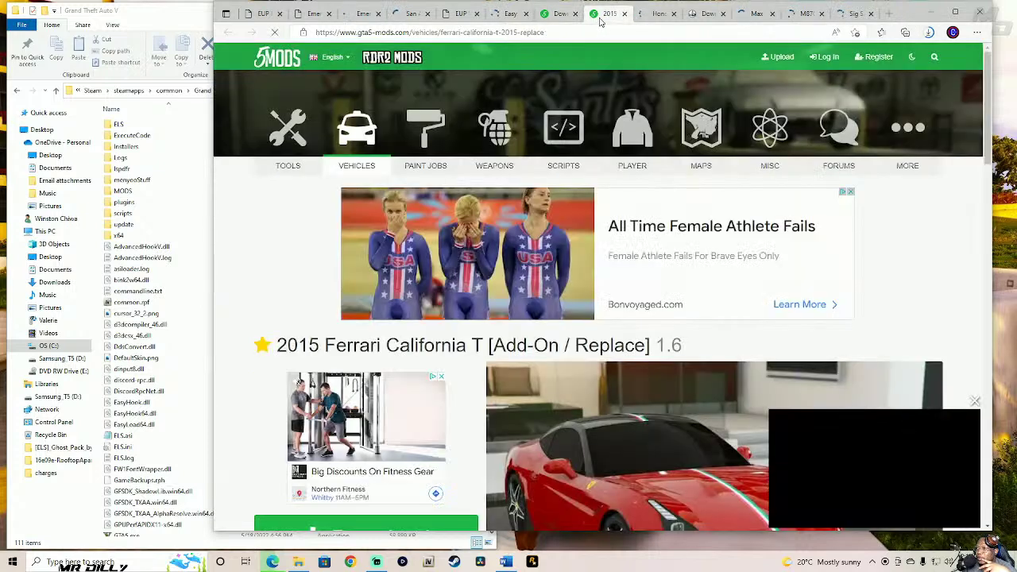
drag(987, 127, 983, 254)
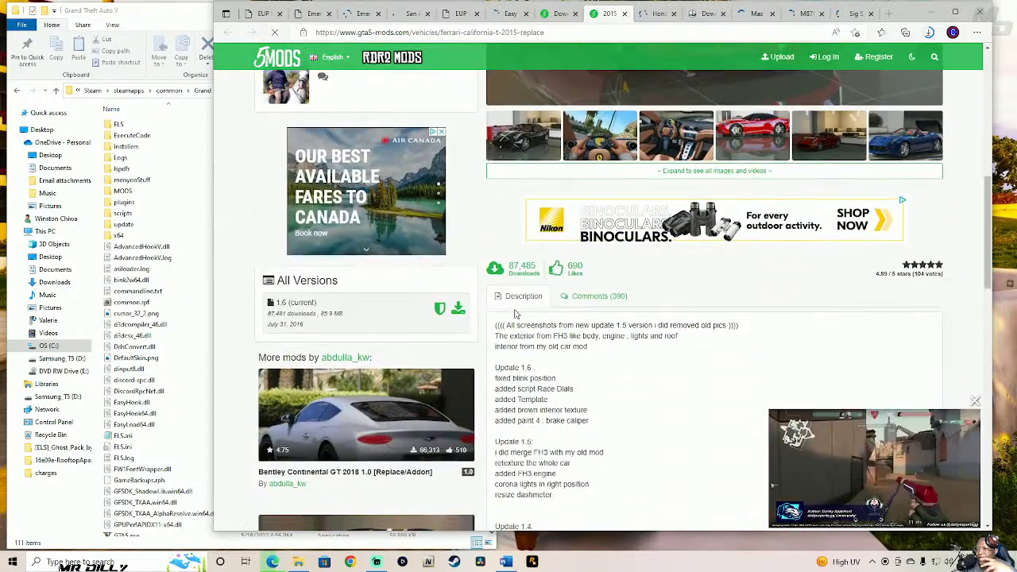
click(458, 312)
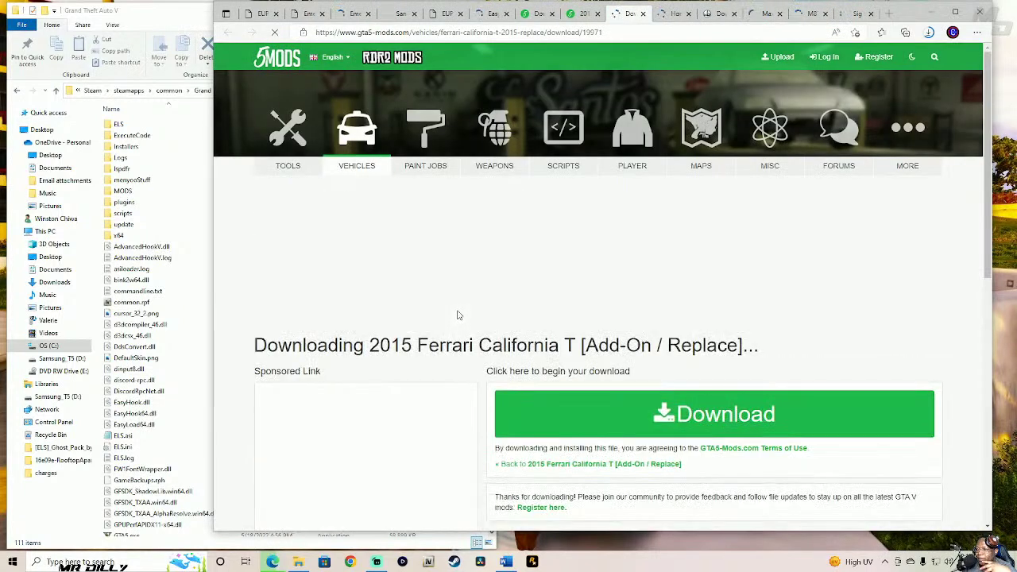
click(611, 410)
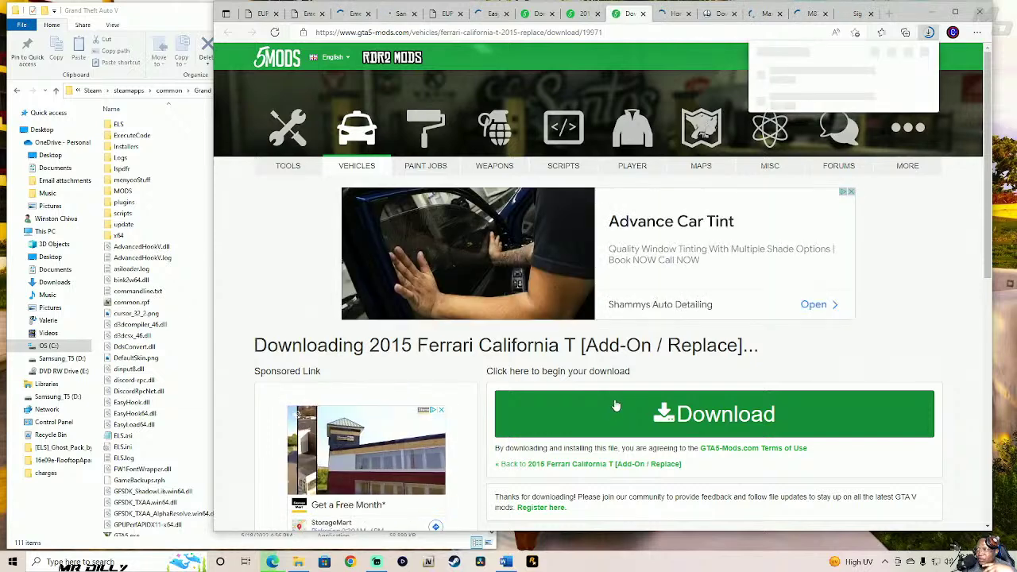
- Close the Honda page and download the Lamborghini Huracan LP610-4 2014 mod from the LibertyCity server
click(687, 16)
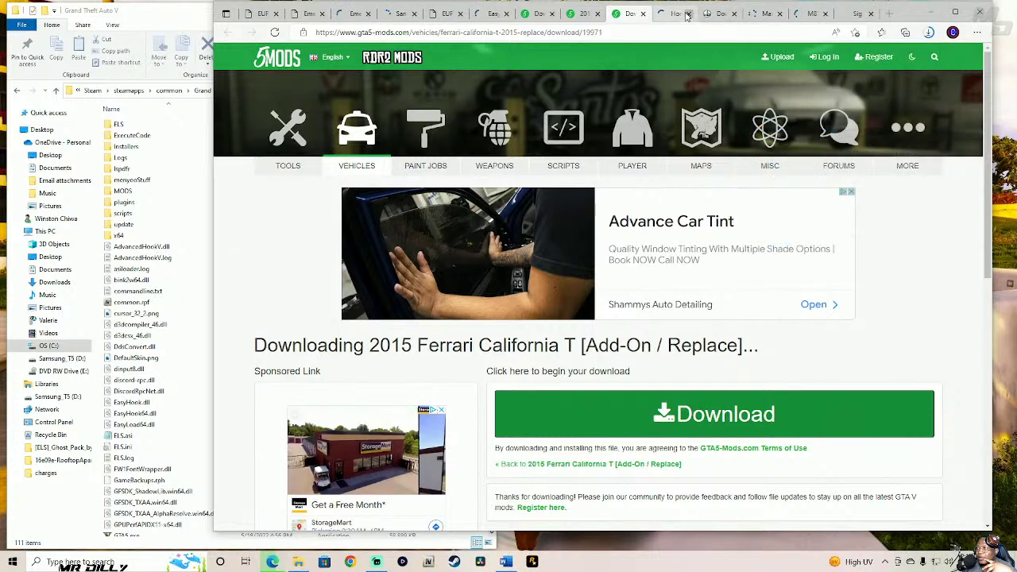
click(687, 14)
click(676, 16)
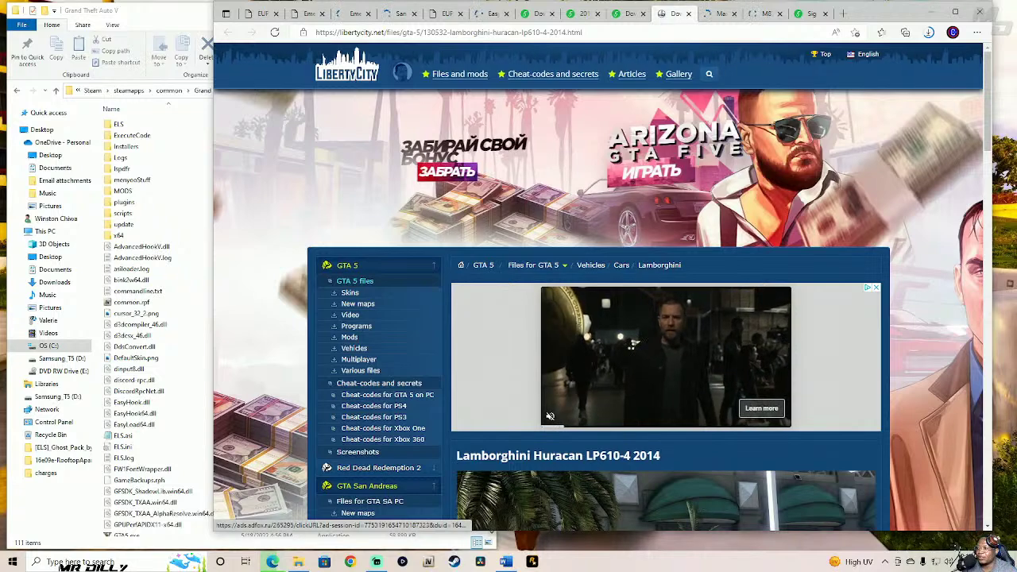
scroll(539, 295, down, 5)
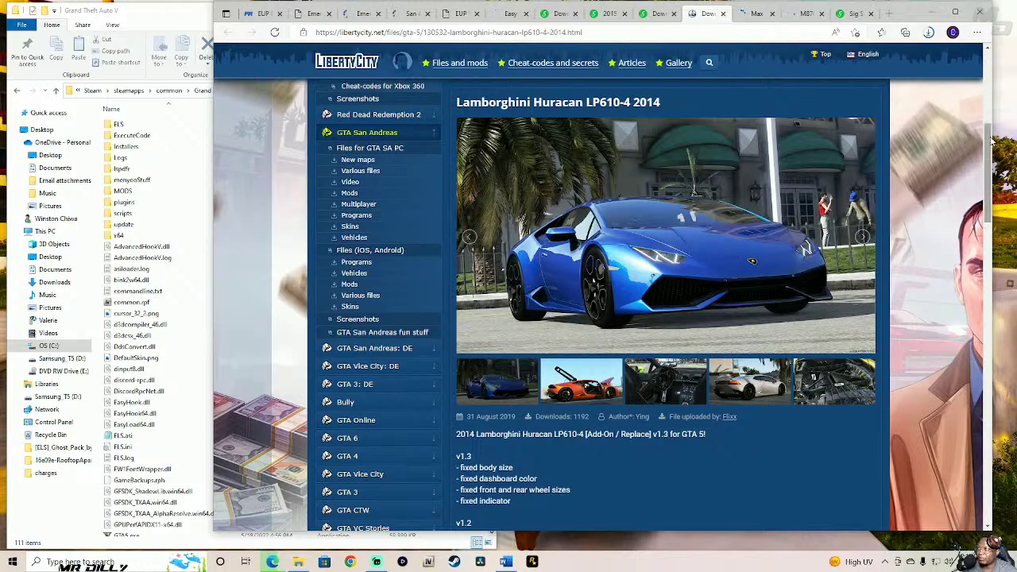
scroll(992, 141, down, 15)
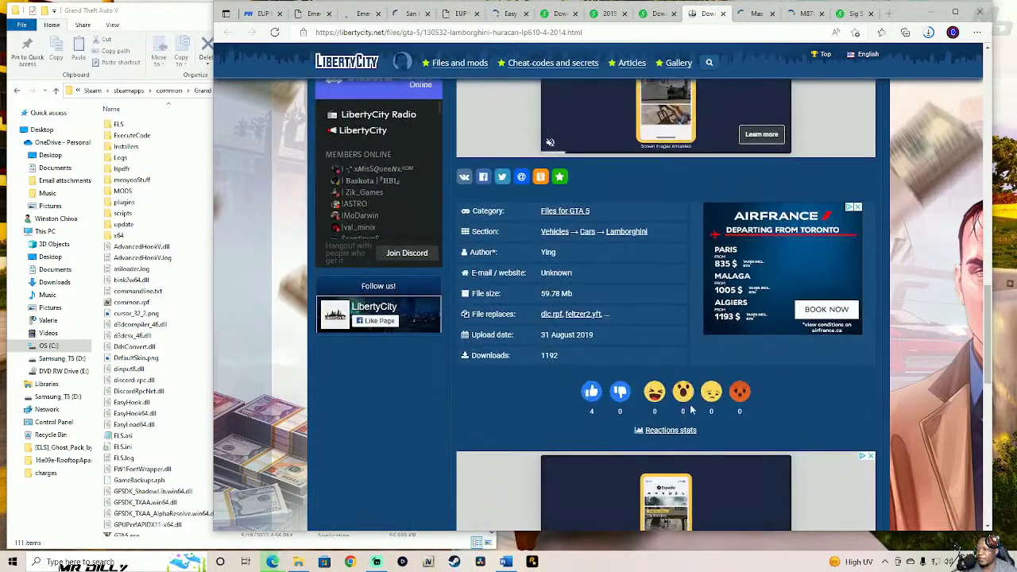
scroll(982, 362, down, 4)
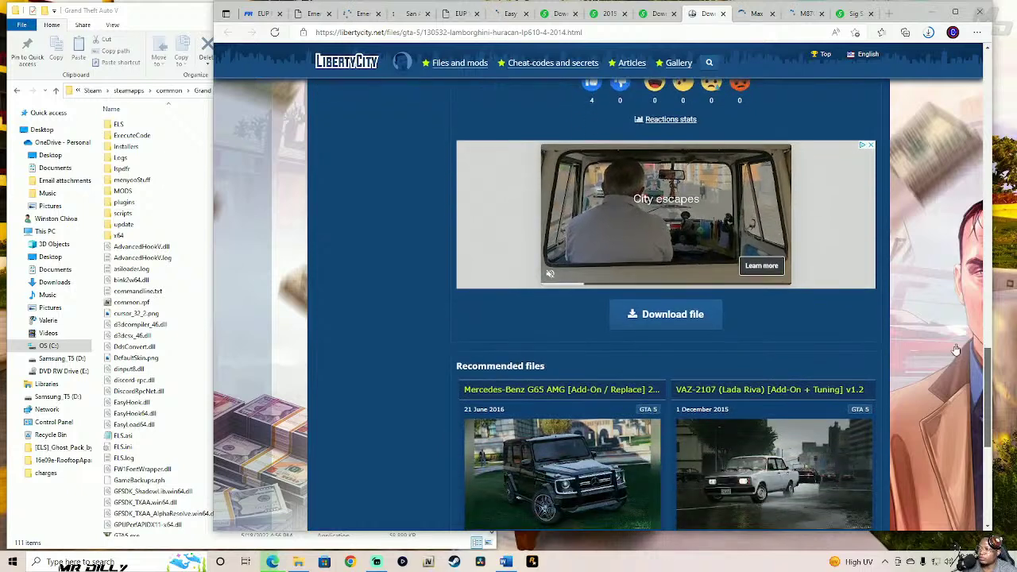
click(683, 319)
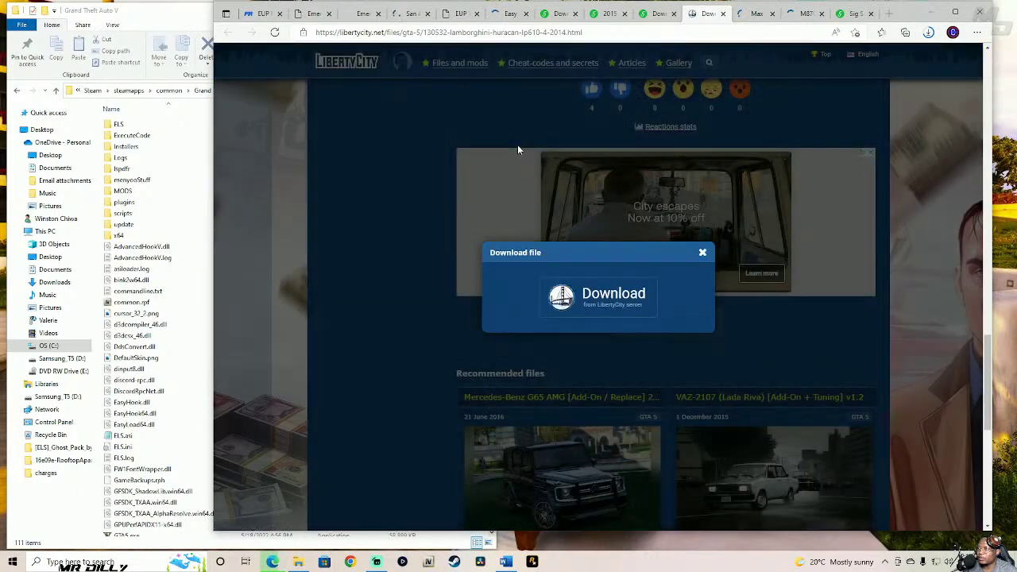
click(593, 293)
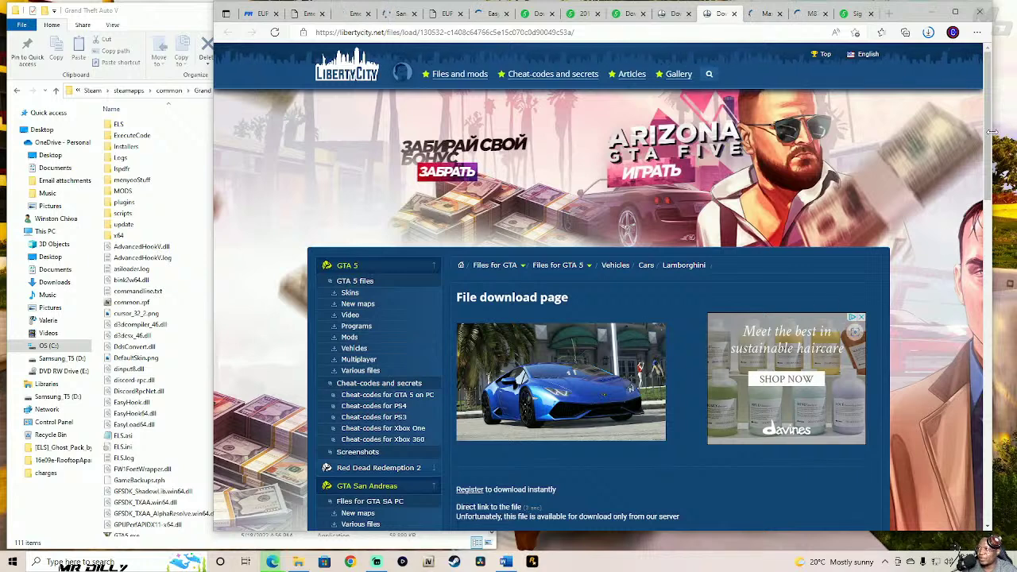
scroll(715, 318, down, 1)
click(469, 428)
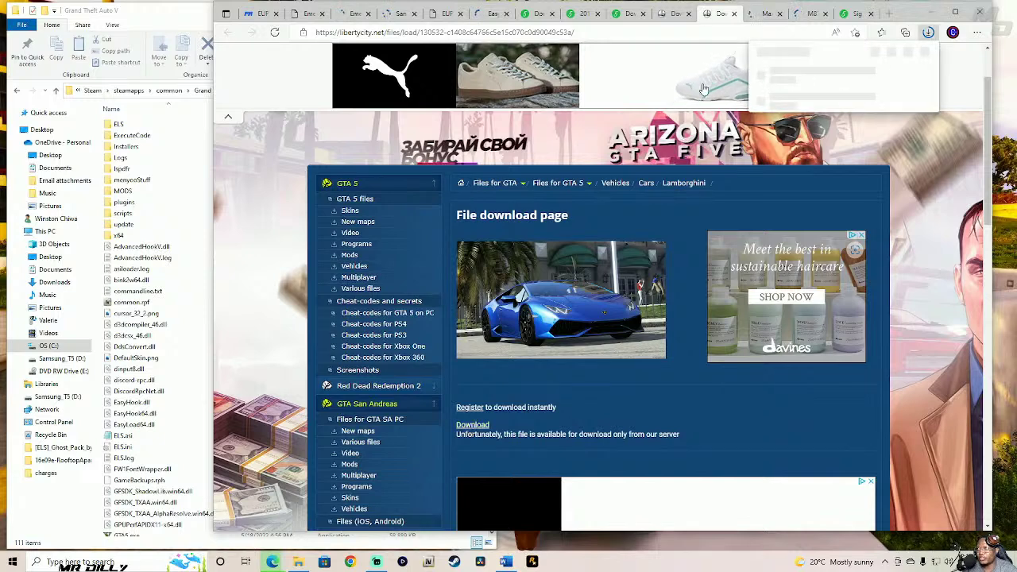
- Download version 1.0 of the Max Payne 3 Glock [Animated] mod from its GTA5-Mods page
click(734, 13)
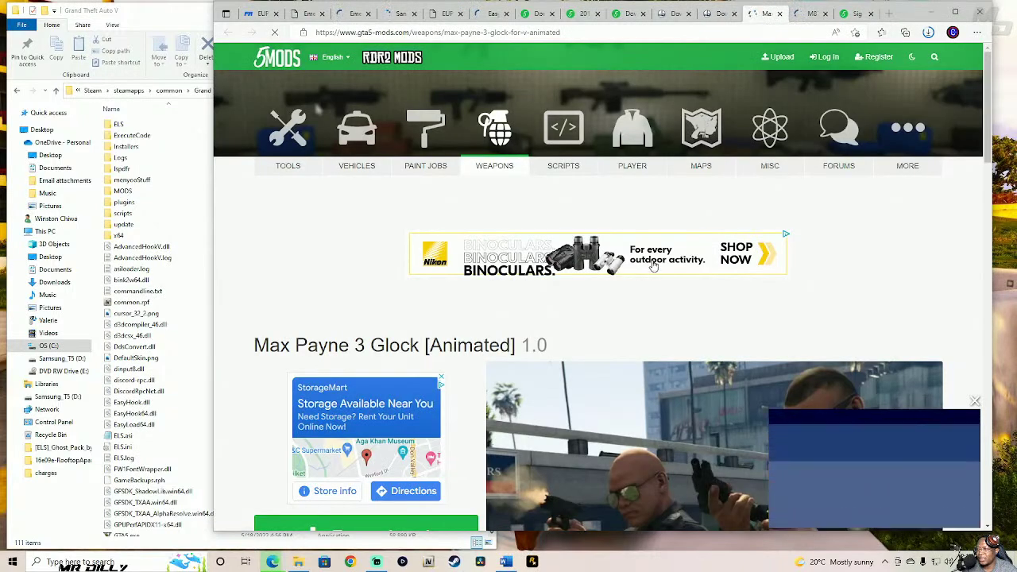
scroll(977, 159, down, 3)
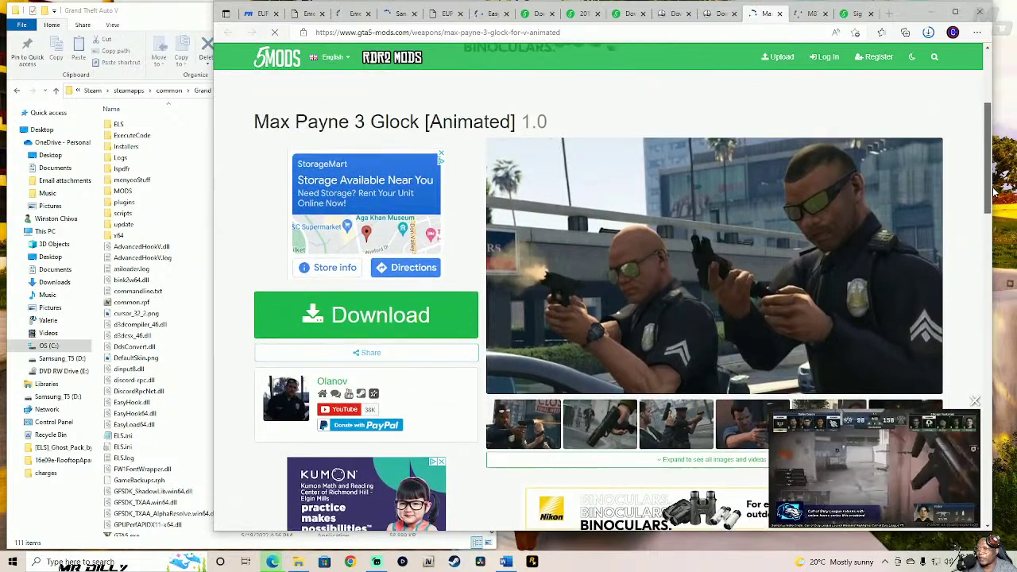
click(420, 336)
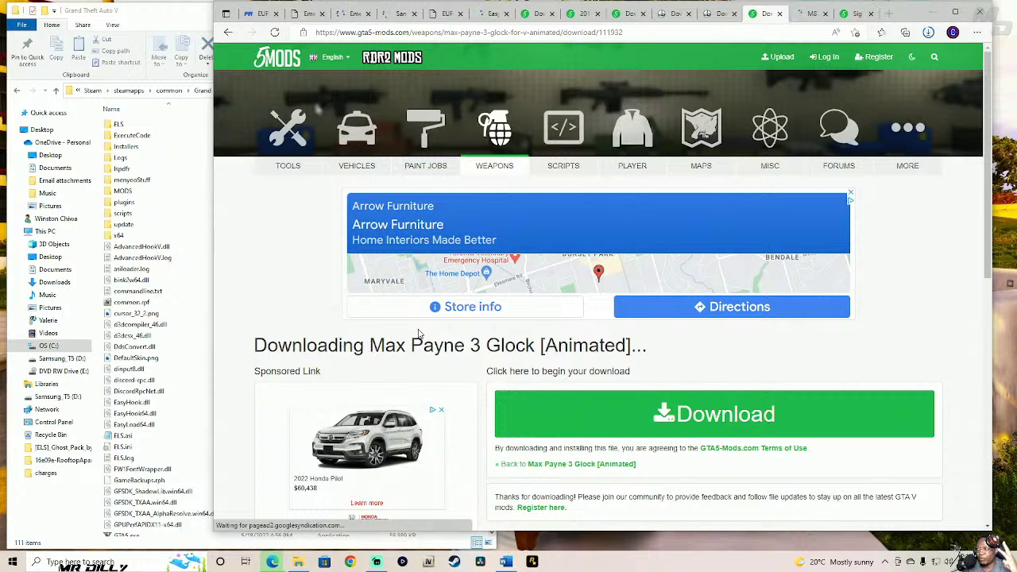
click(808, 14)
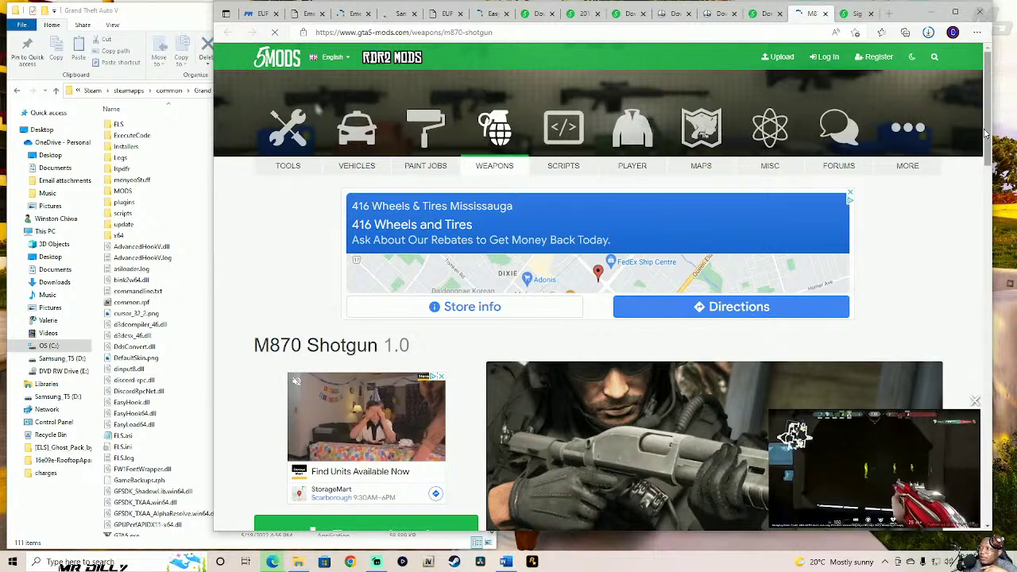
click(763, 14)
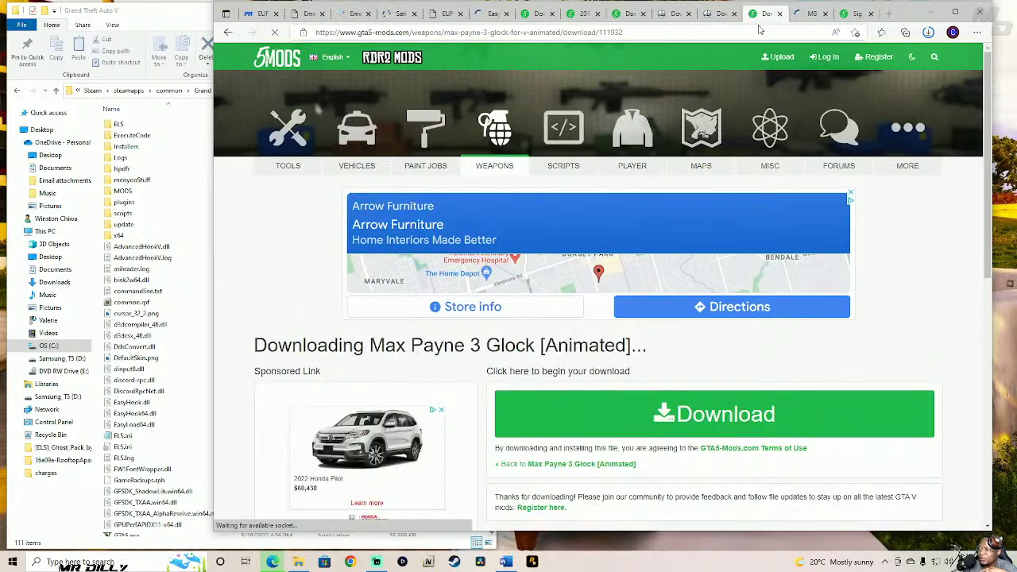
click(928, 33)
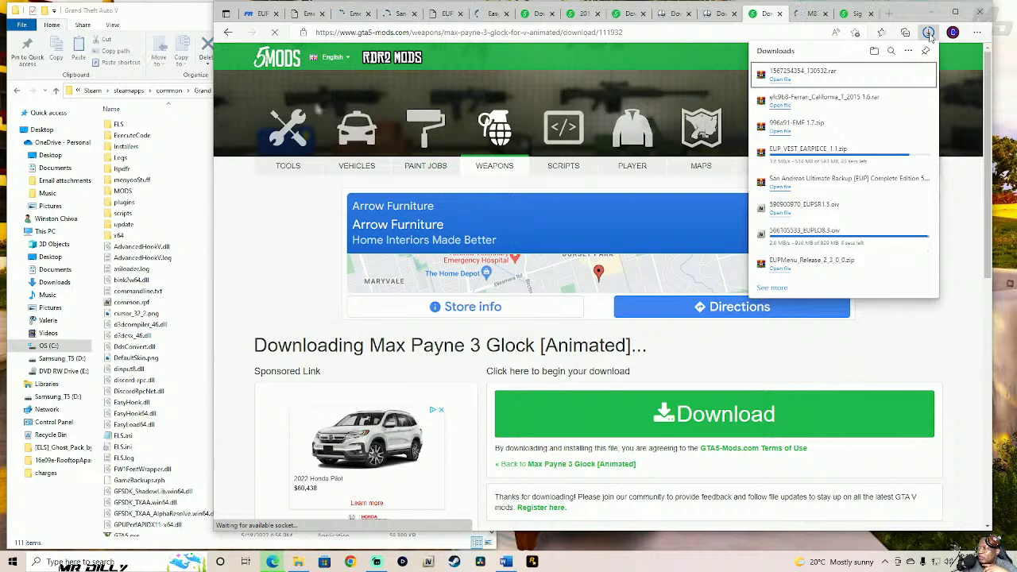
click(809, 14)
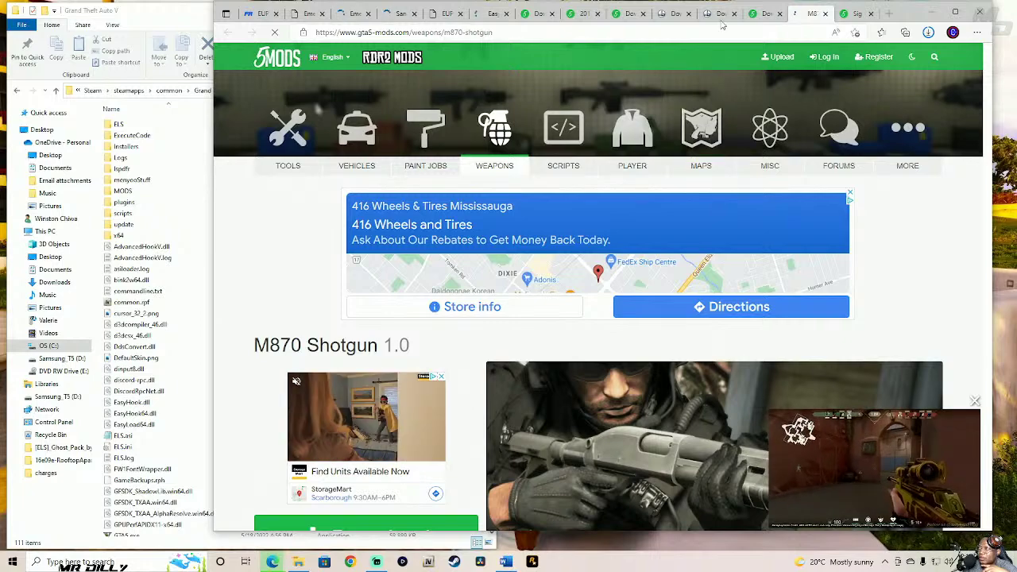
click(765, 14)
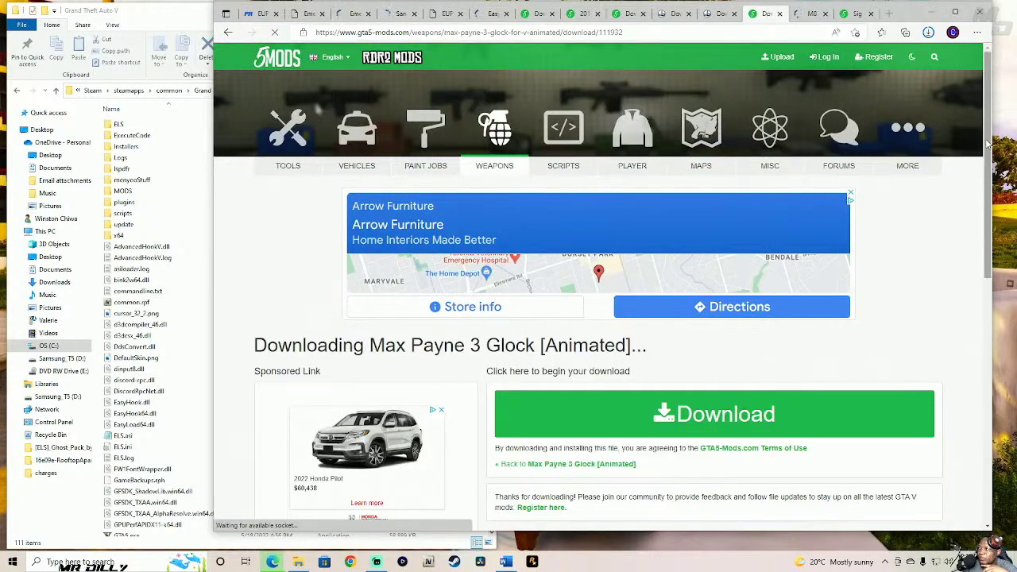
scroll(681, 151, down, 5)
click(681, 149)
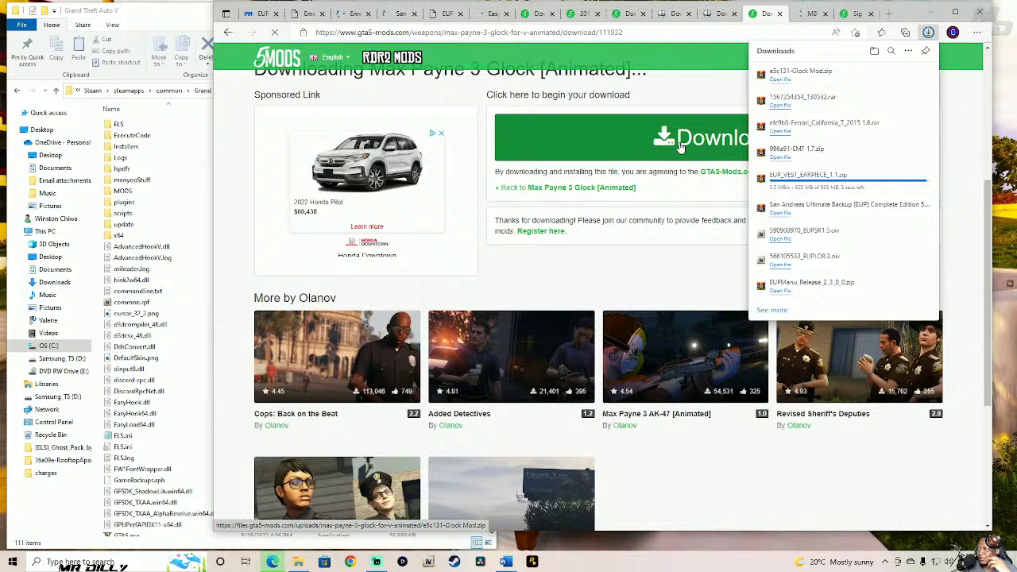
- Download version 1.0 of the M870 Shotgun mod from its GTA5-Mods page
click(806, 14)
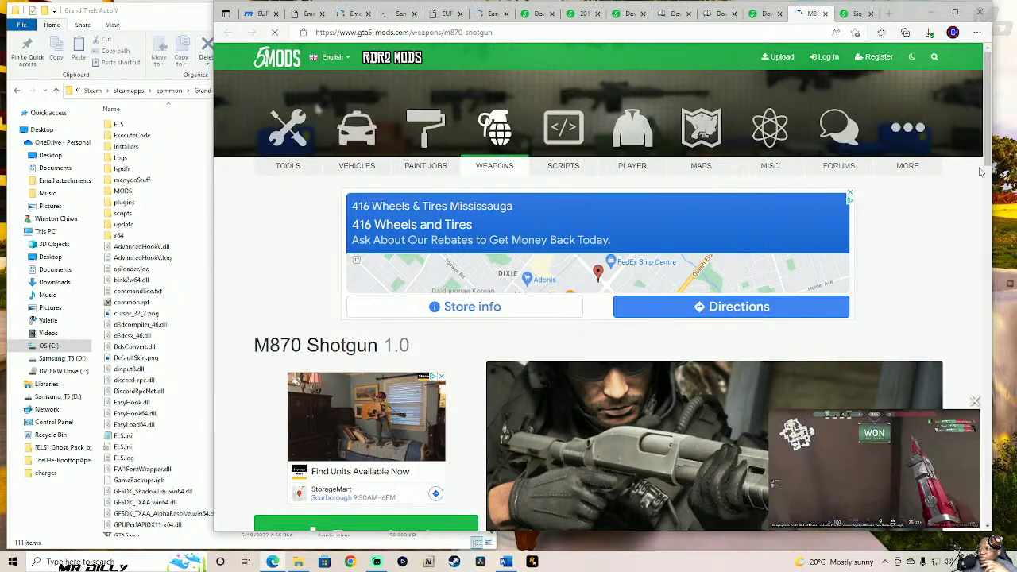
scroll(982, 198, down, 3)
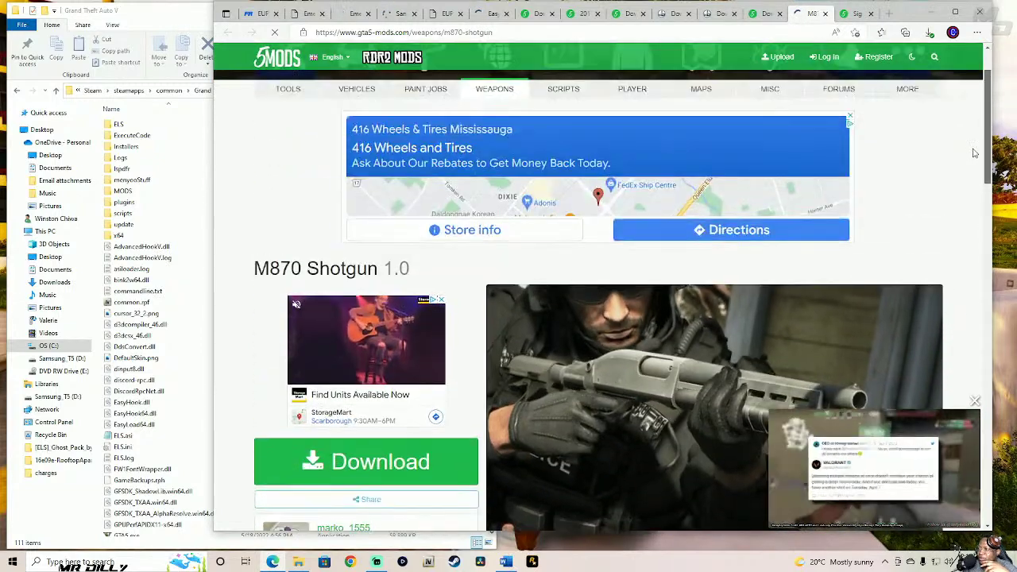
scroll(440, 283, down, 3)
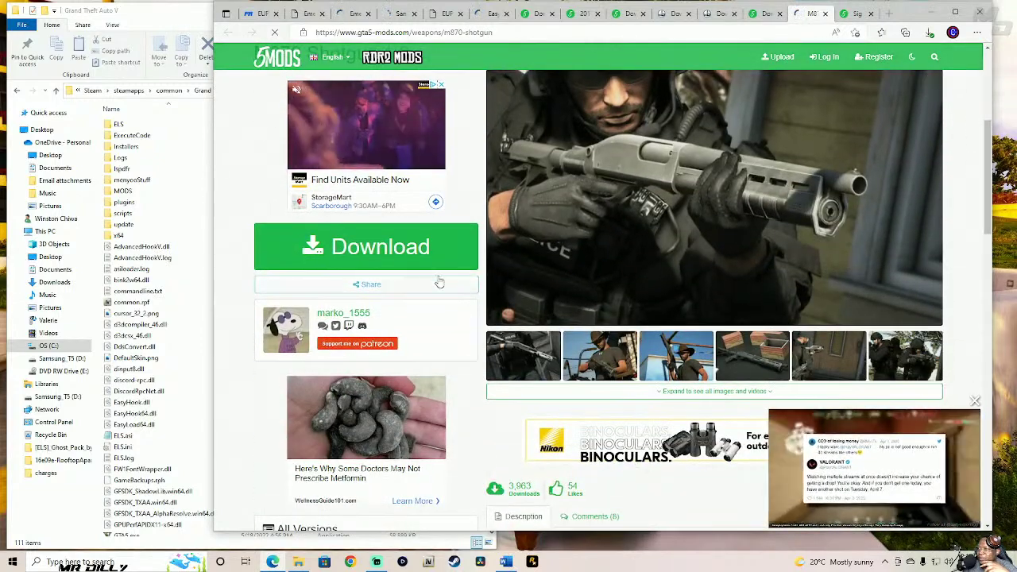
click(386, 245)
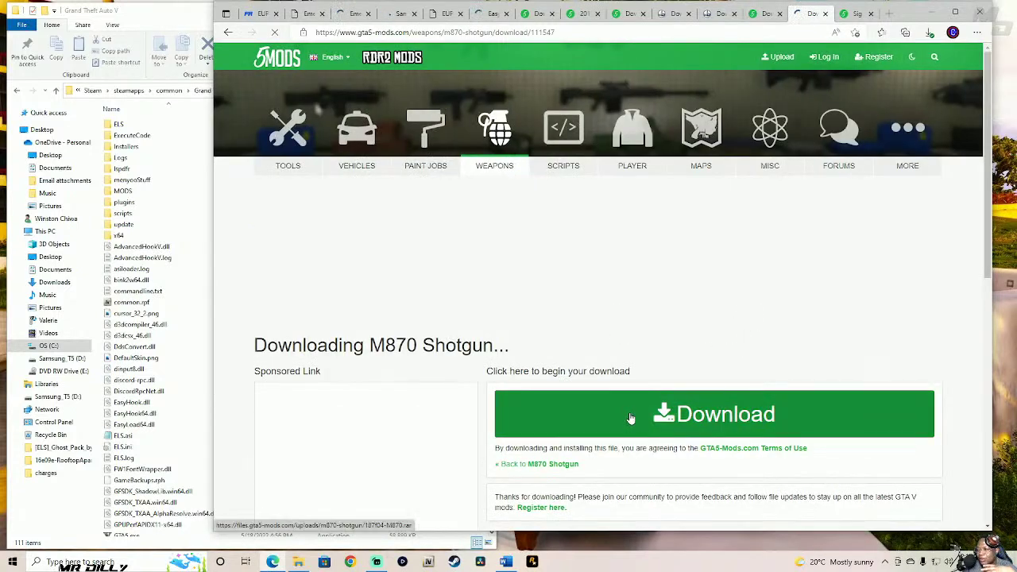
click(602, 417)
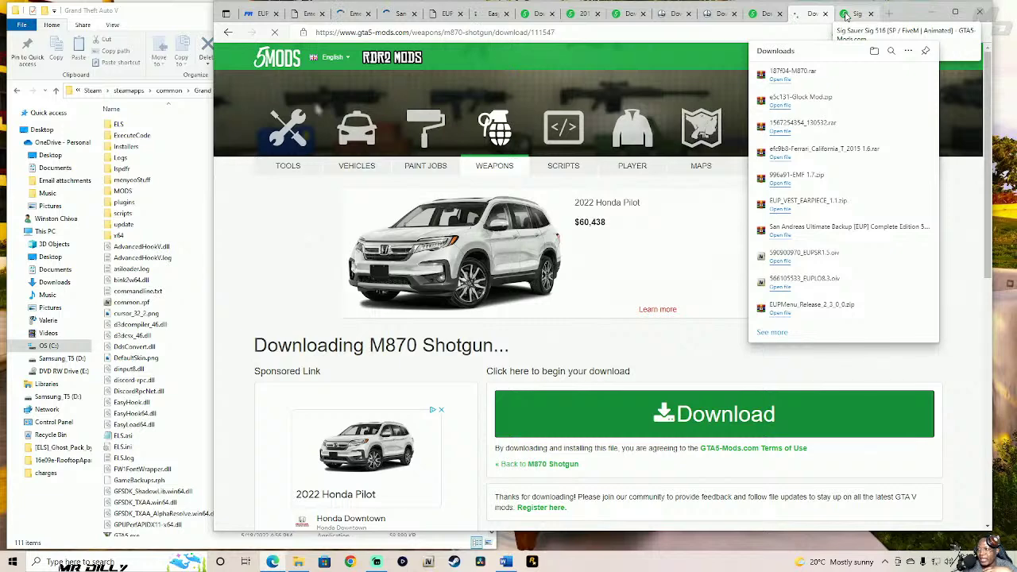
- Download version 1.1 of the Sig Sauer Sig 516 [SP / FiveM | Animated] mod from its GTA5-Mods page
click(846, 14)
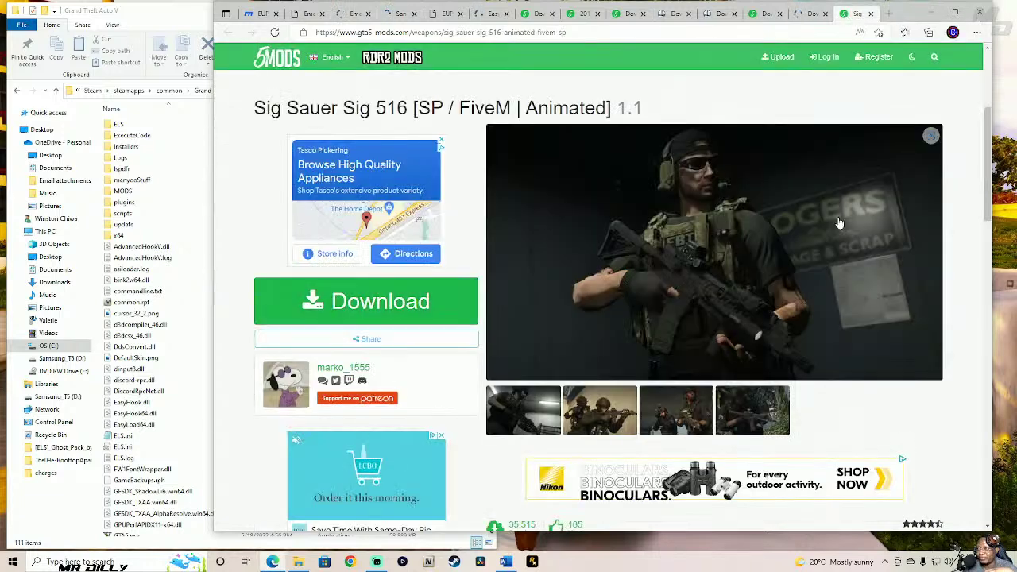
click(385, 309)
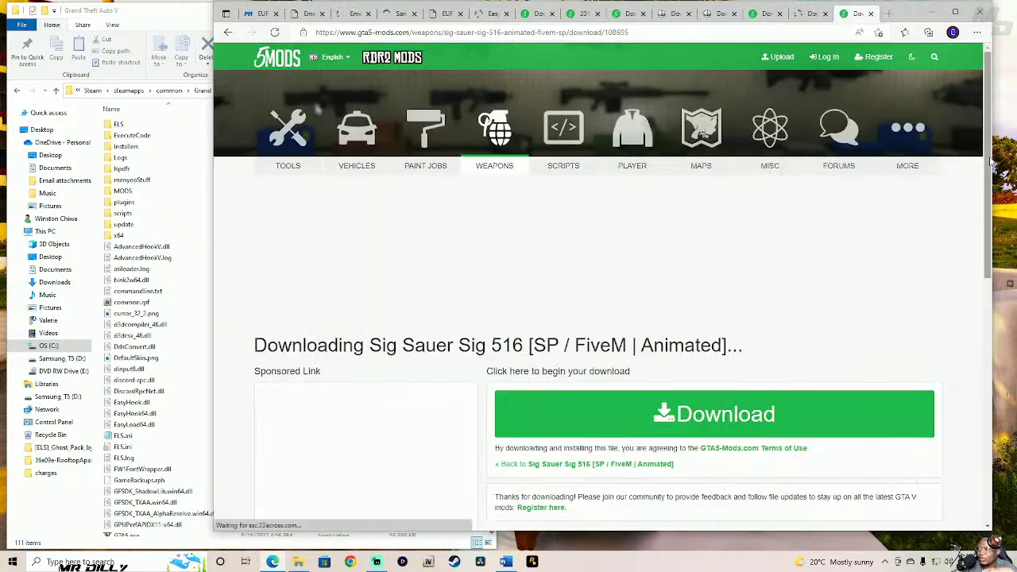
scroll(981, 234, down, 1)
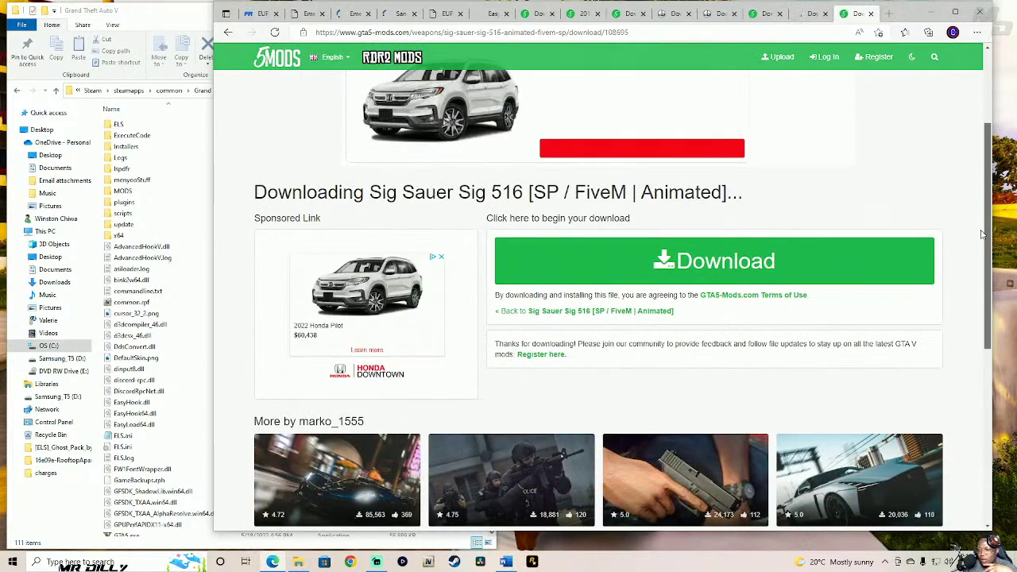
scroll(973, 266, down, 1)
click(681, 197)
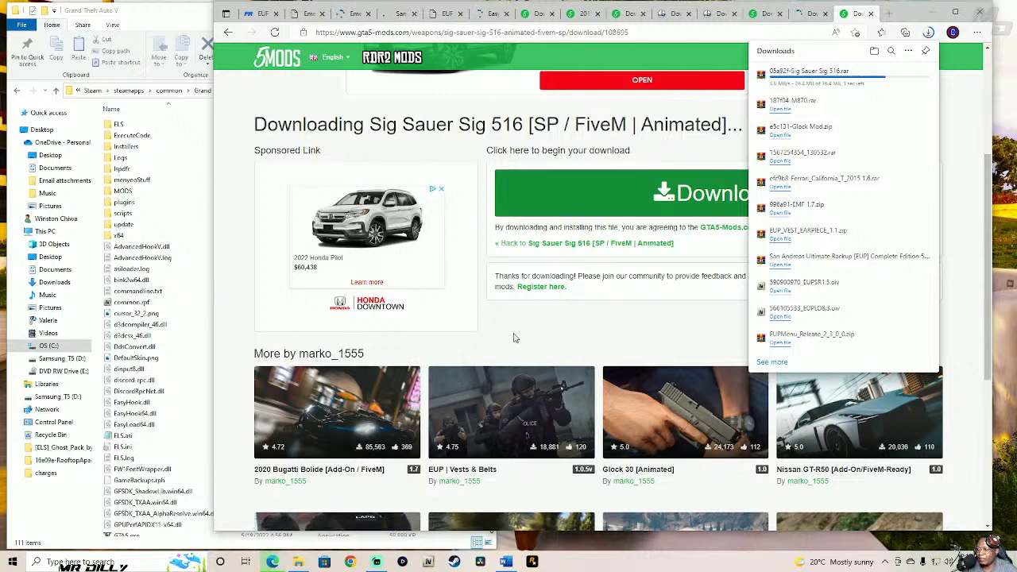
- Minimize the browser and open the Downloads folder in File Explorer
mouse_move(506, 563)
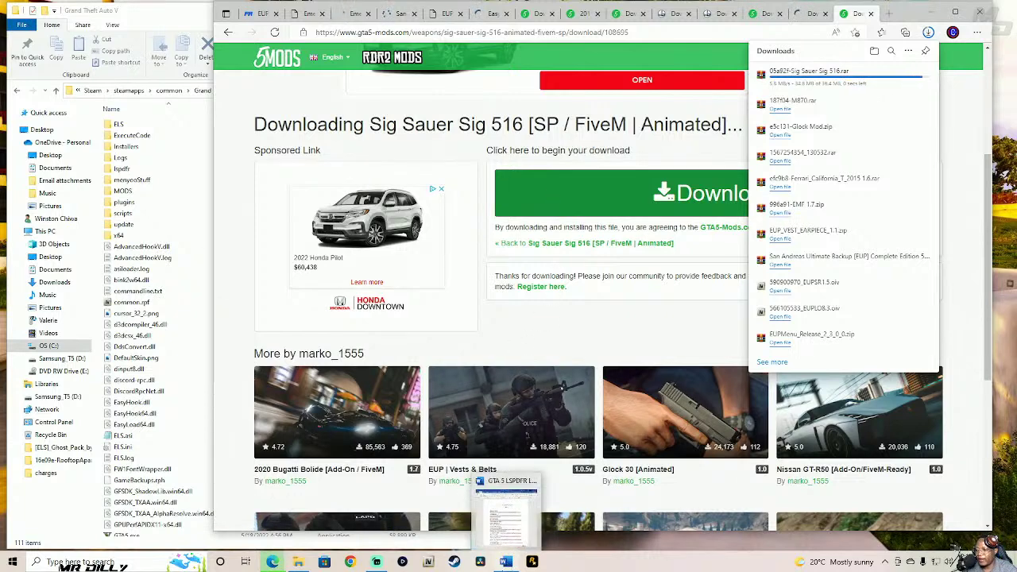
click(274, 563)
click(301, 564)
right_click(303, 558)
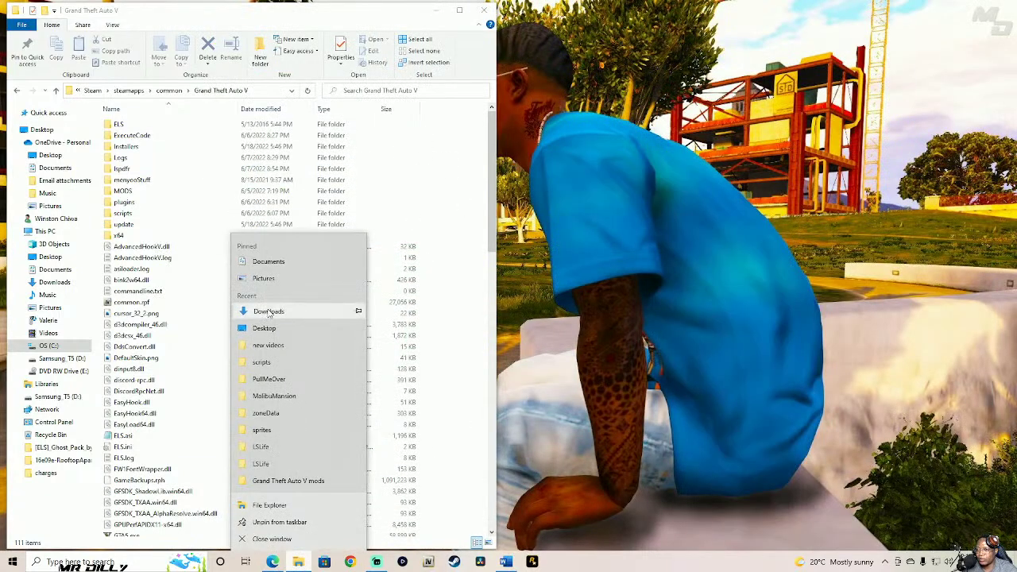
click(269, 311)
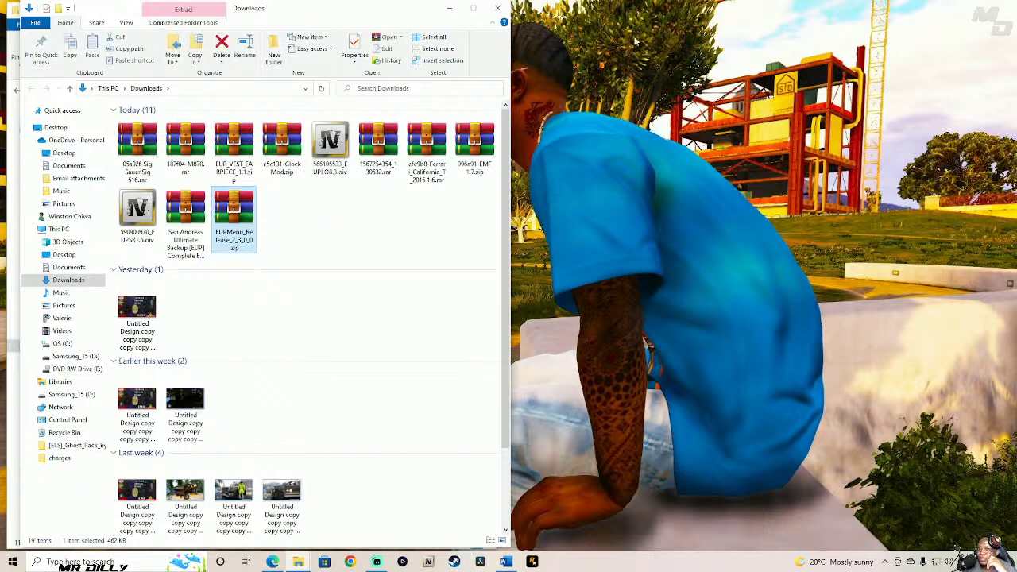
- Move the EUPMenu, San Andreas Ultimate Backup, EUPSR1.5, EUPLO8.3 and EUP_VEST_EARPIECE_1.1 files from Downloads to the desktop
click(302, 231)
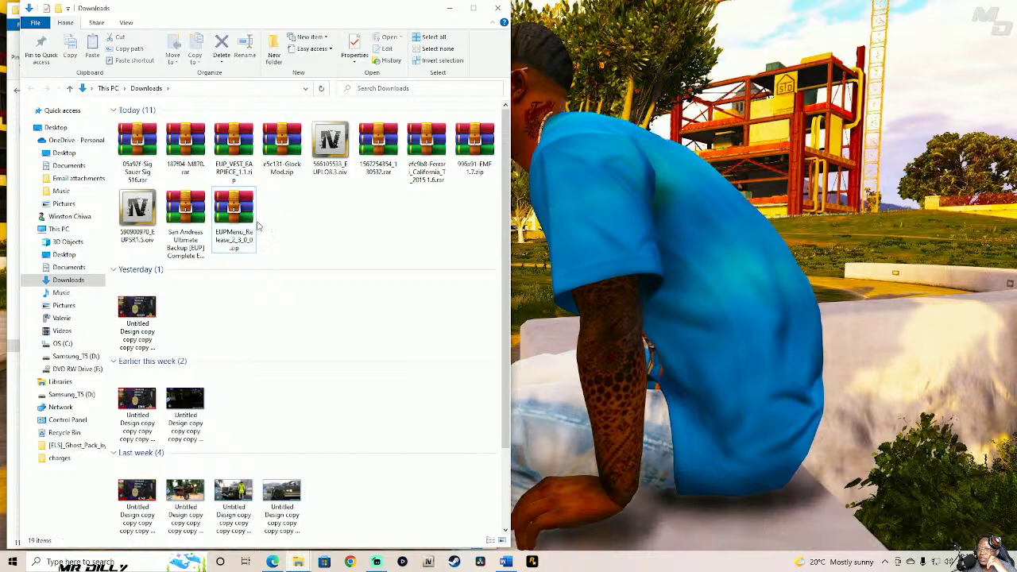
drag(233, 212, 637, 54)
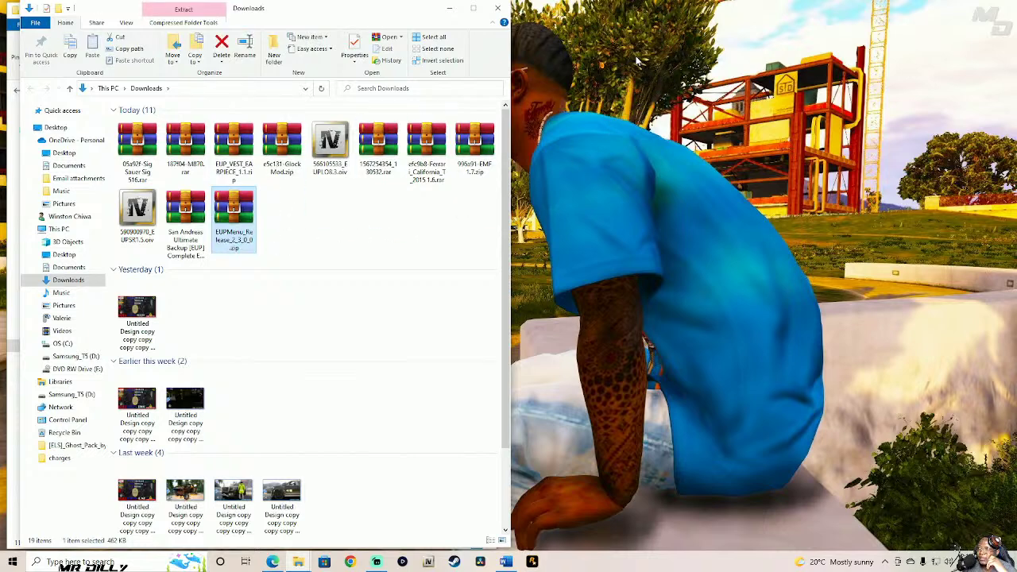
click(185, 219)
drag(185, 218, 623, 75)
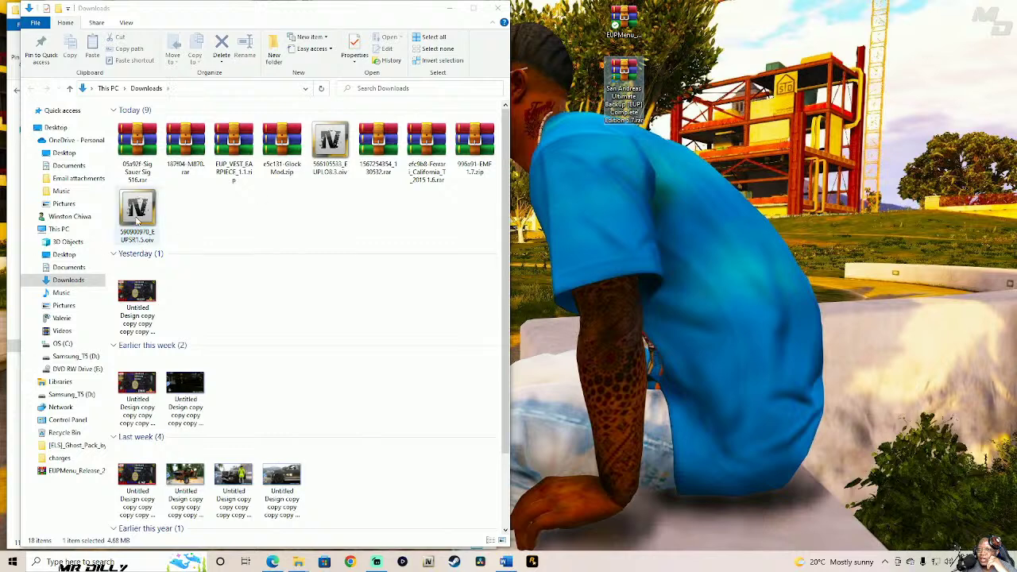
drag(137, 223, 622, 157)
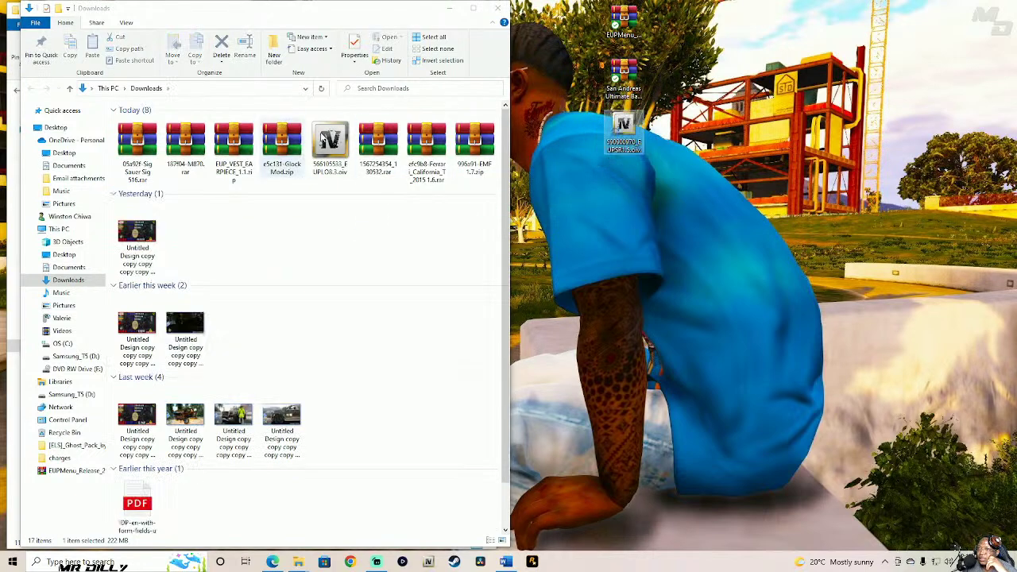
drag(334, 149, 622, 200)
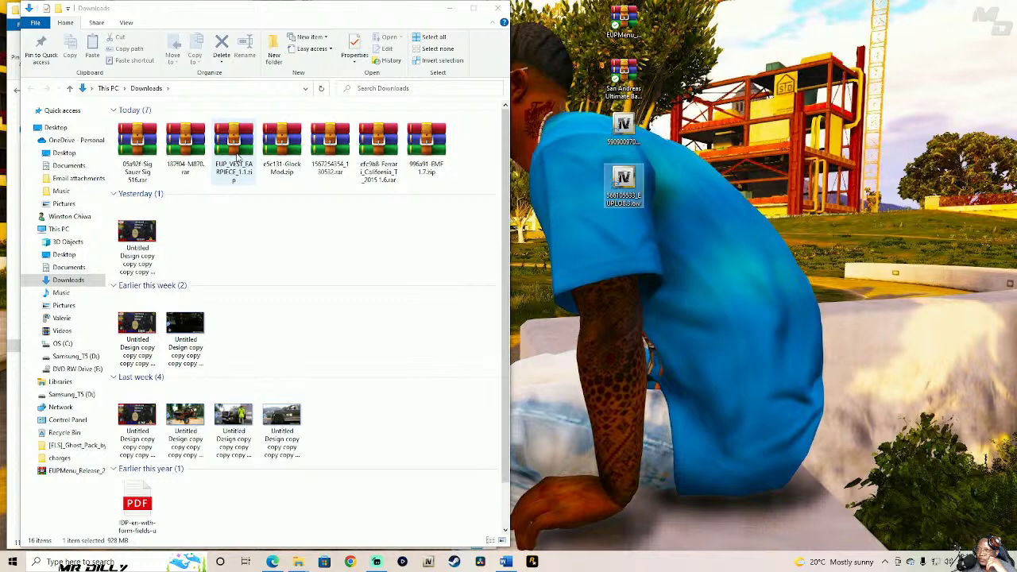
drag(236, 157, 626, 255)
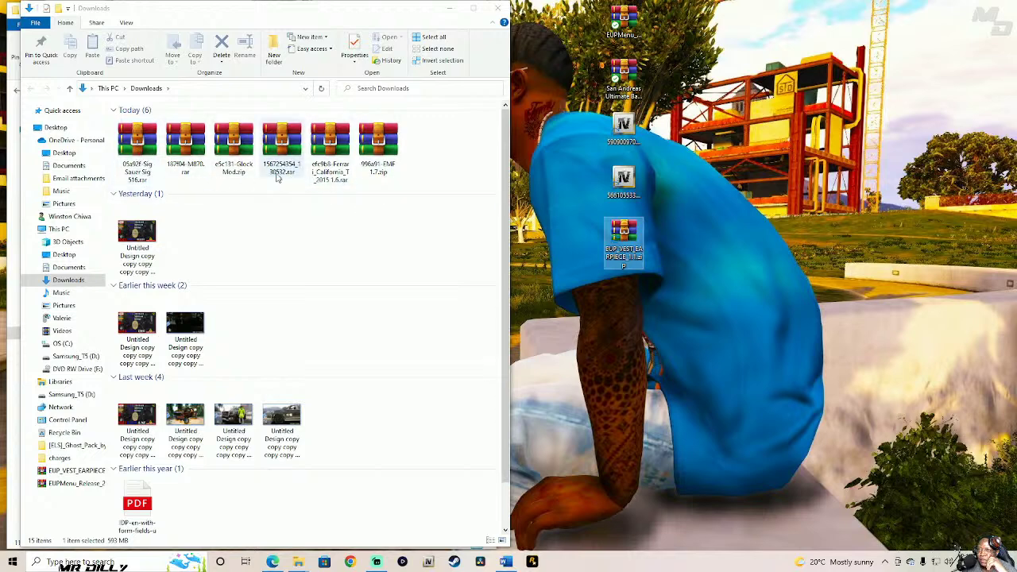
click(388, 153)
drag(620, 280, 621, 308)
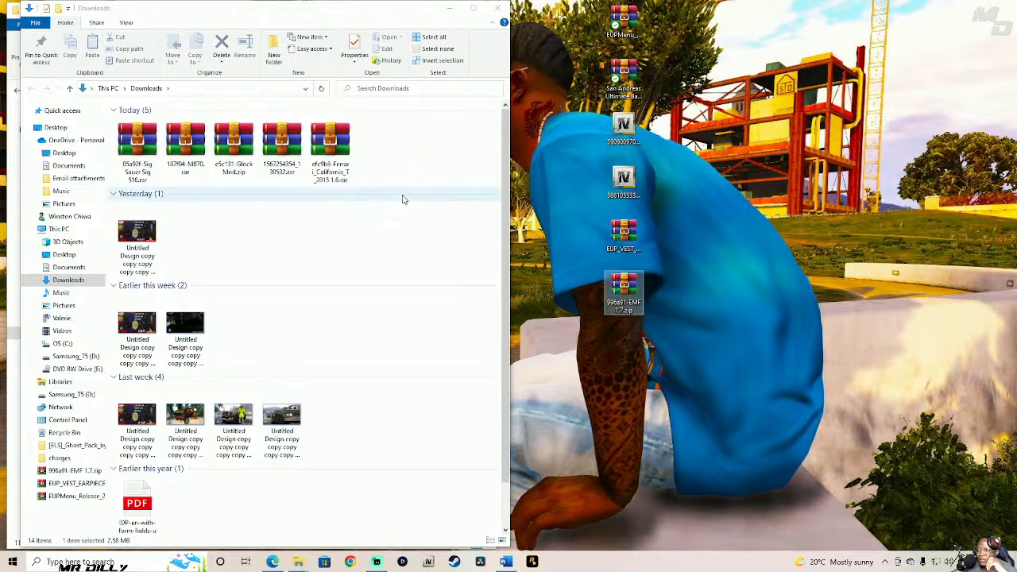
drag(333, 158, 625, 376)
drag(289, 157, 612, 425)
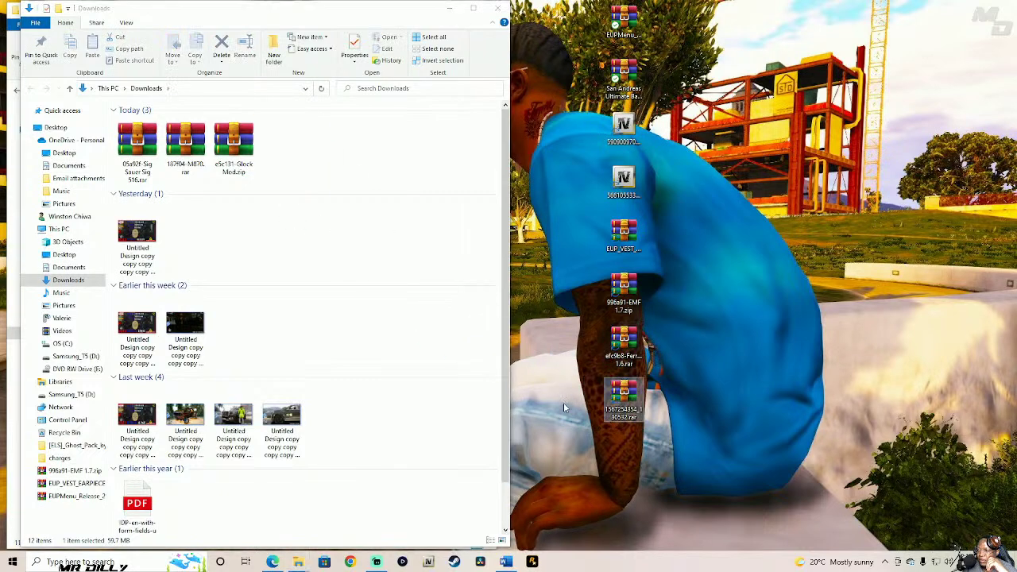
drag(230, 142, 624, 474)
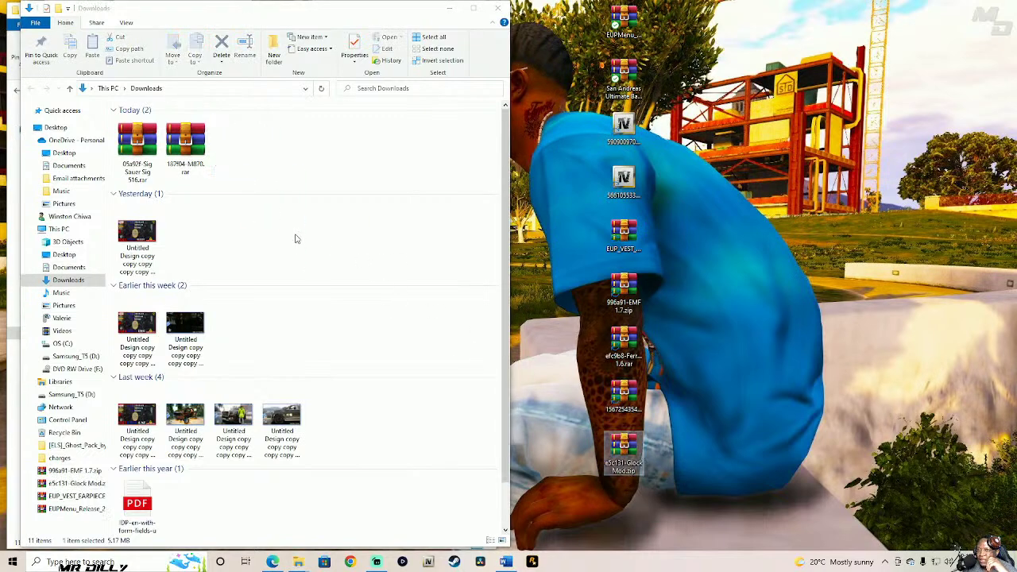
- Move the Sig Sauer Sig 516 and M870 archives from Downloads to the desktop, keeping the browser minimized
drag(188, 139, 625, 530)
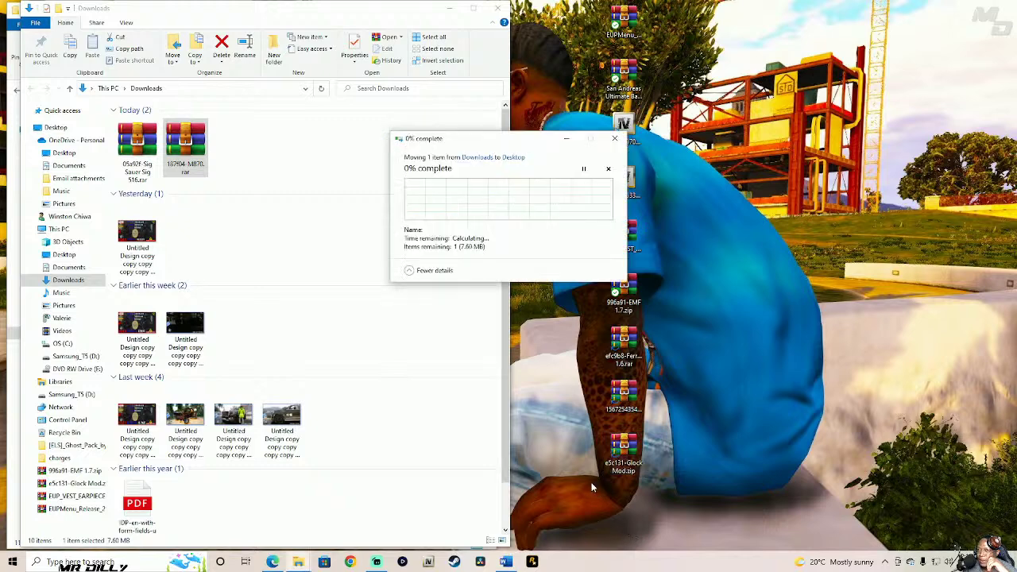
click(608, 170)
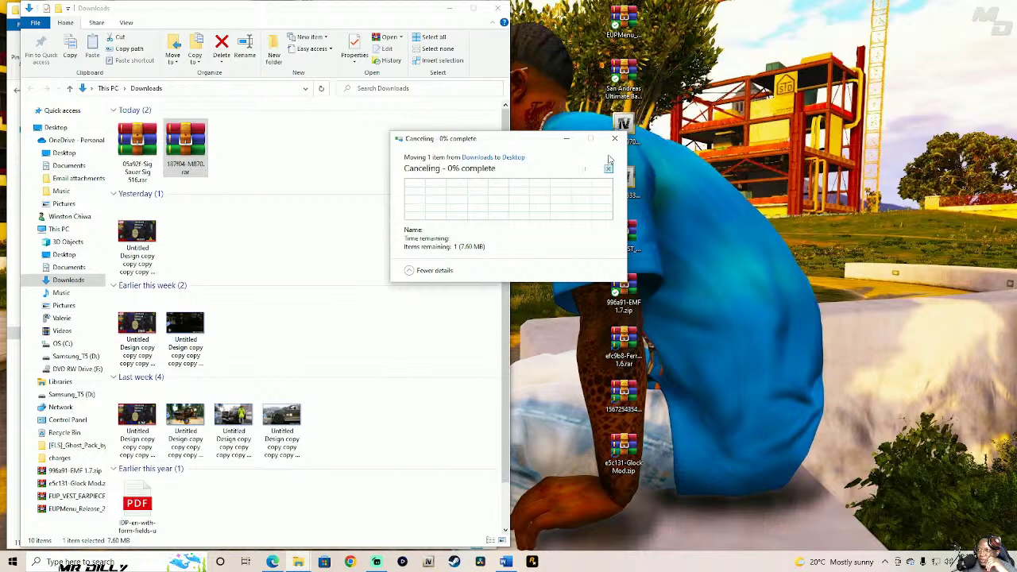
drag(136, 147, 624, 520)
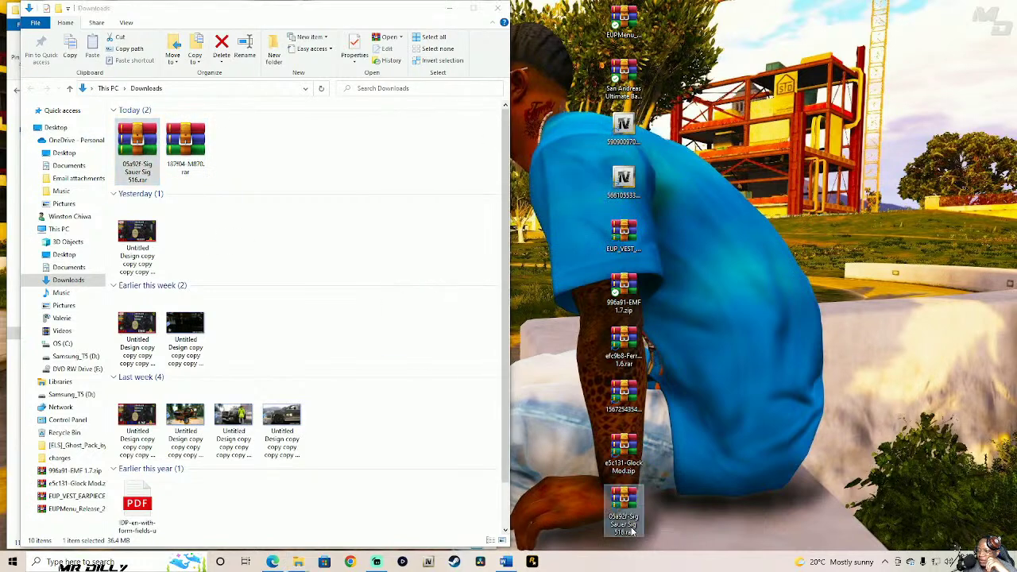
click(271, 561)
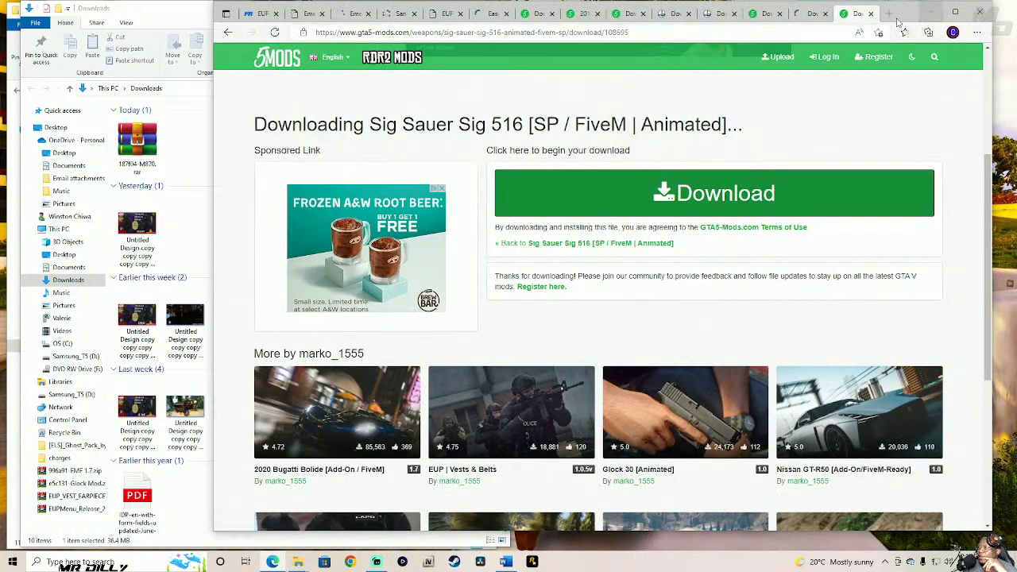
click(931, 12)
drag(134, 147, 669, 508)
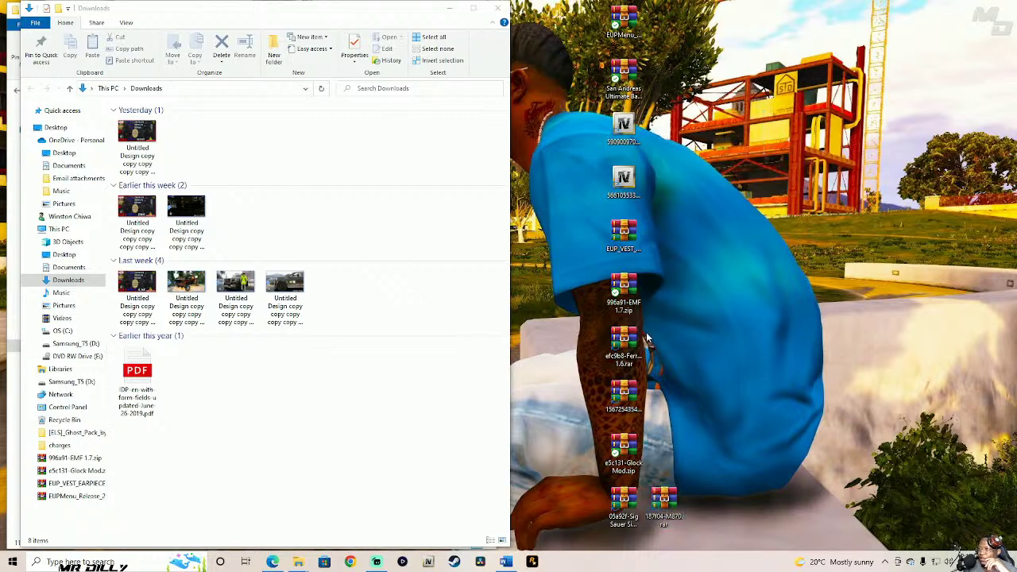
- Line up the mod archives along the desktop's right edge and close the Downloads window, bringing the Grand Theft Auto V folder into view
drag(664, 541, 958, 20)
click(877, 220)
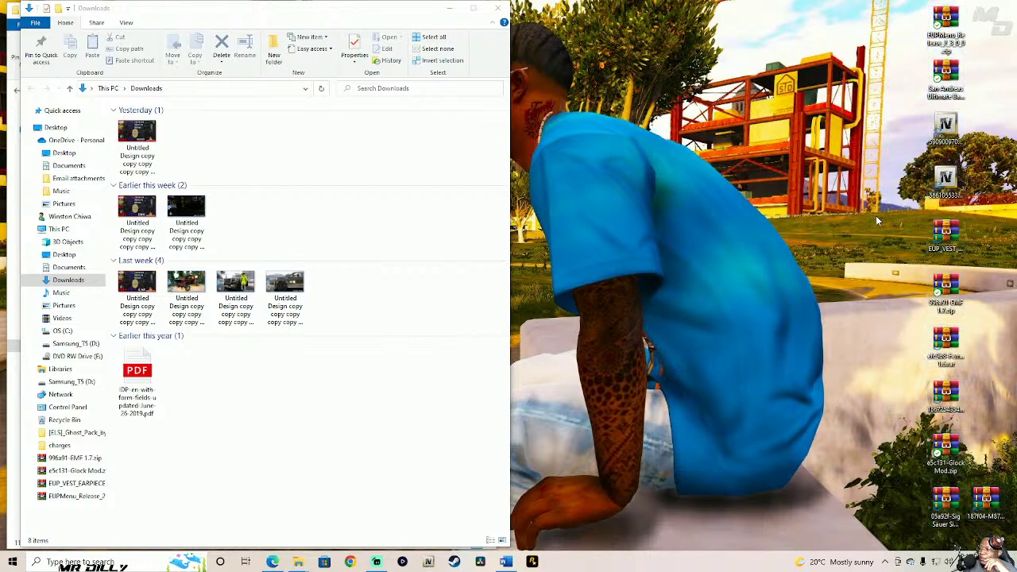
drag(230, 4, 648, 16)
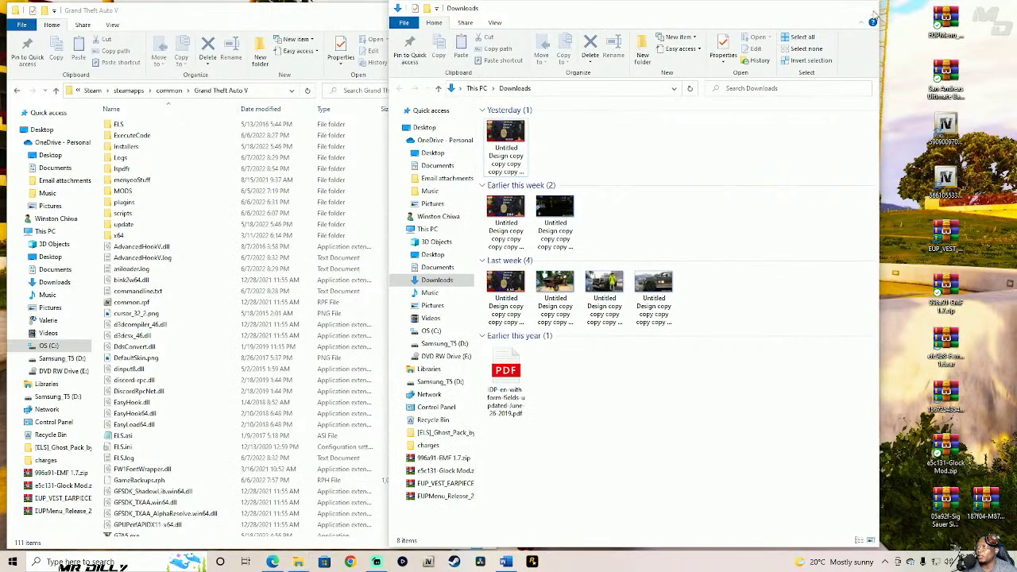
click(866, 8)
drag(341, 18, 535, 16)
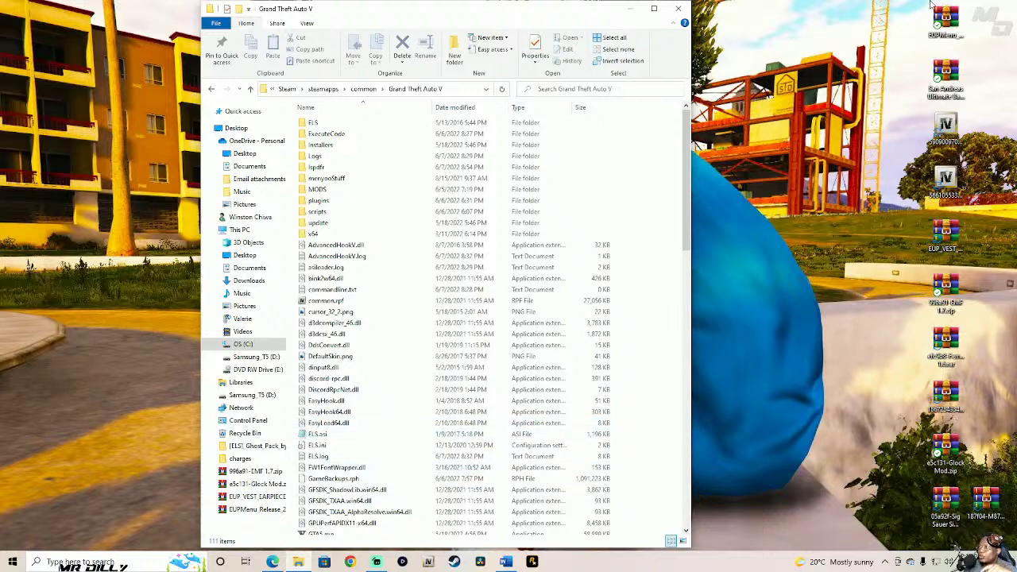
- Extract the EUPMenu archive into an EUPMenu_Release_2_3_0_0 folder on the desktop and close the archive
click(952, 34)
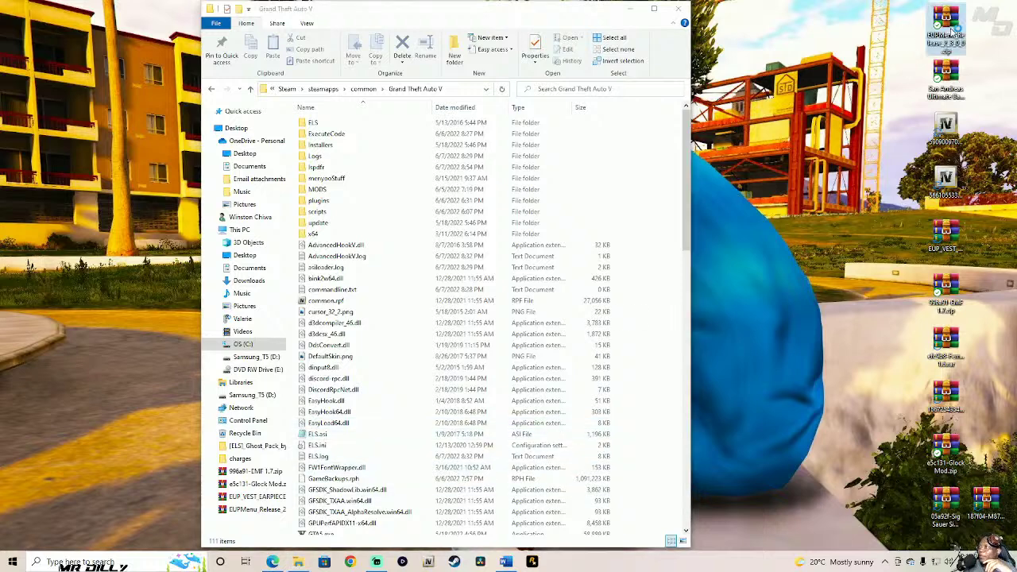
double_click(951, 31)
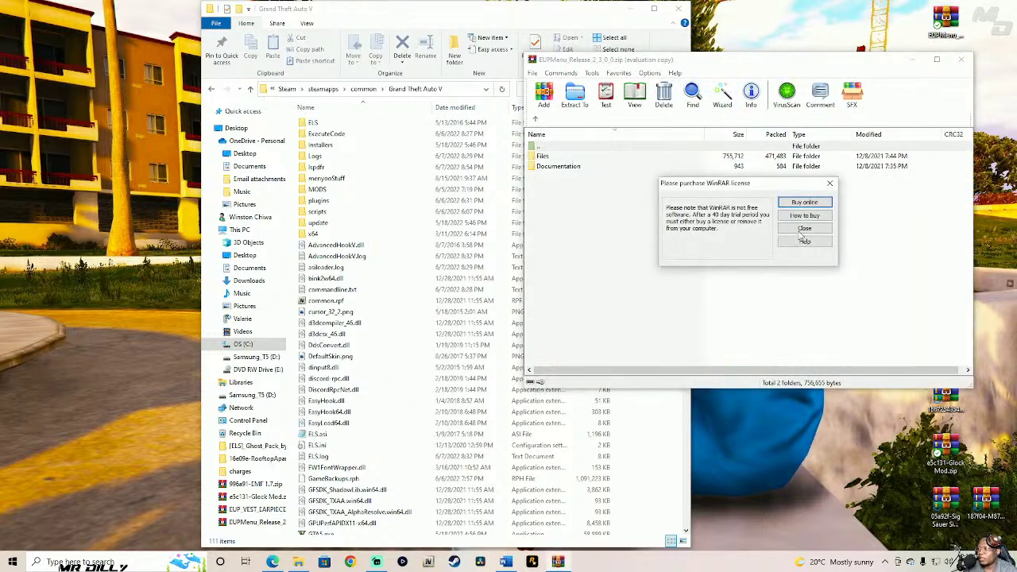
click(803, 229)
click(722, 94)
click(748, 302)
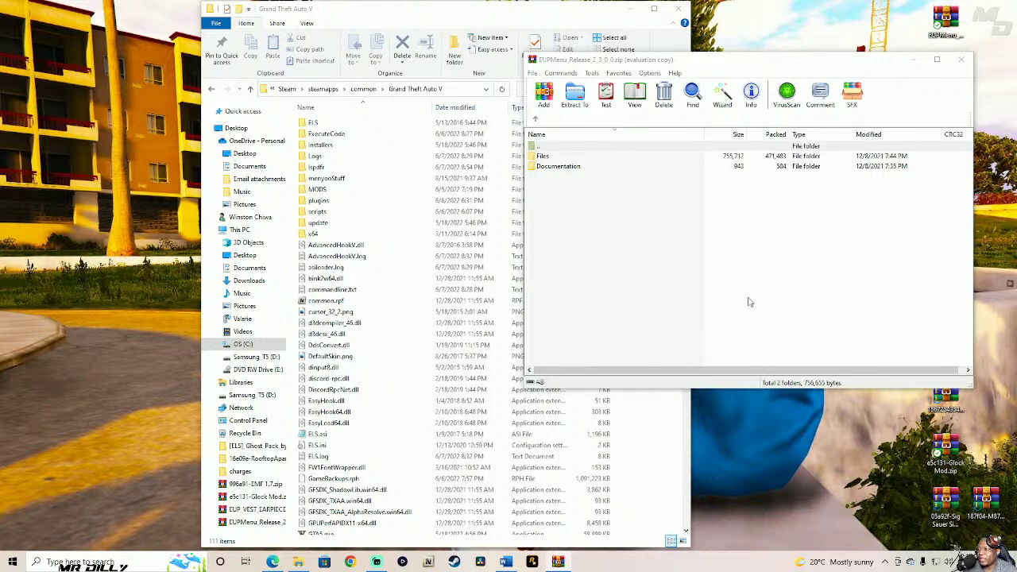
click(960, 59)
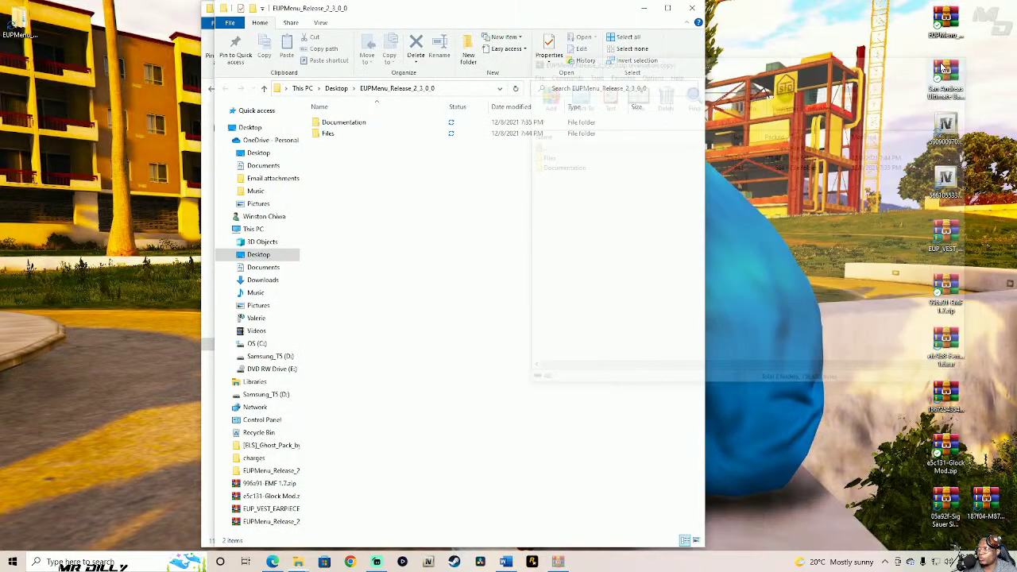
- Arrange the Grand Theft Auto V and EUPMenu_Release_2_3_0_0 folder windows side by side
drag(473, 4, 1013, 11)
click(268, 15)
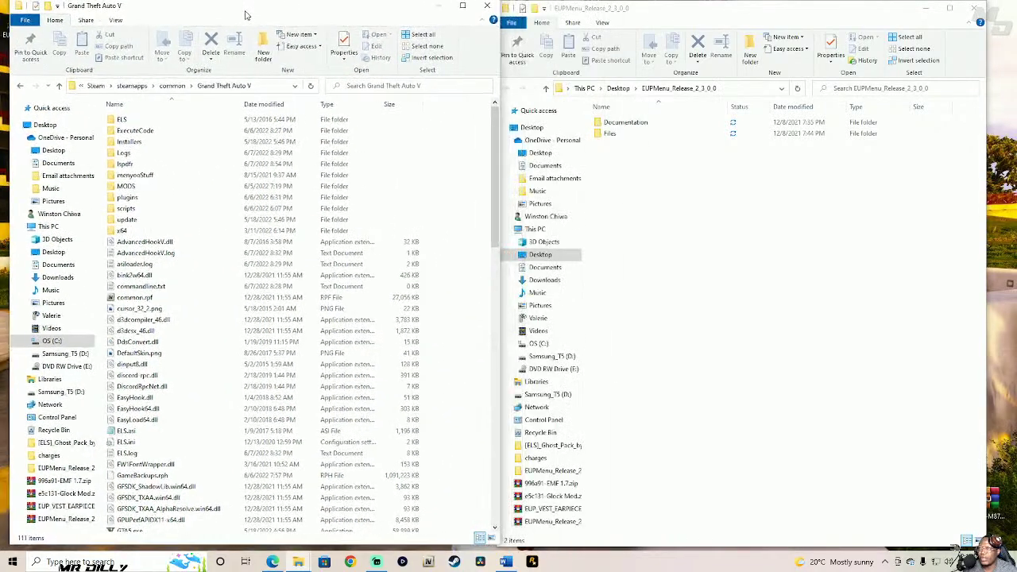
click(608, 12)
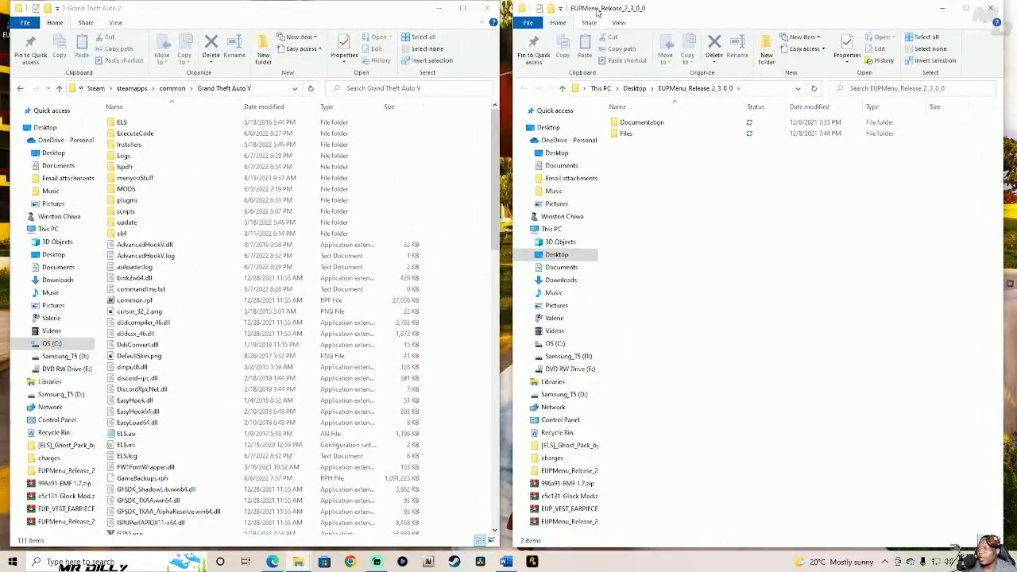
- Check the extracted EUPMenu Documentation folder, and open the Files folder with RAGENativeUI.dll selected
double_click(642, 122)
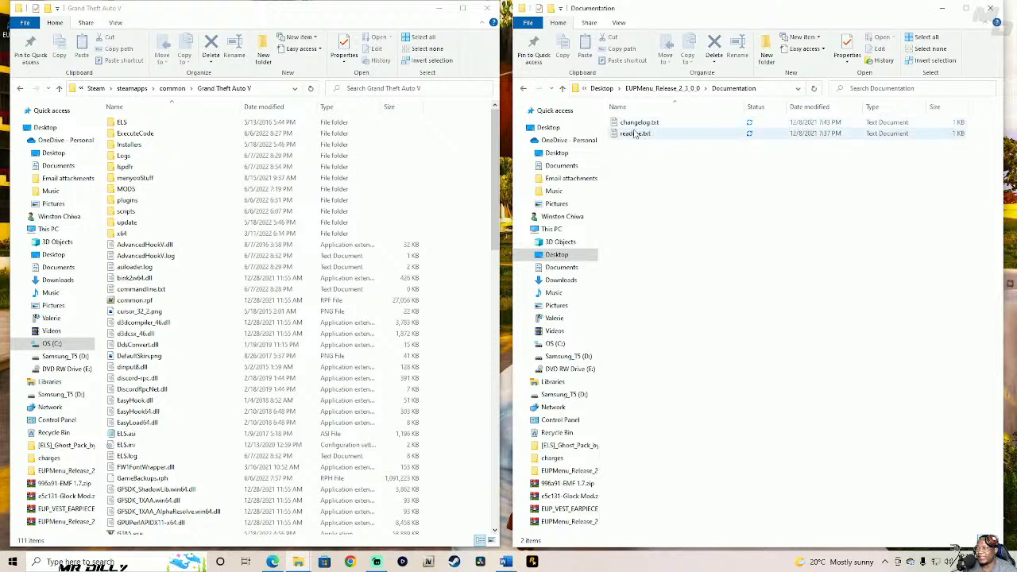
click(563, 88)
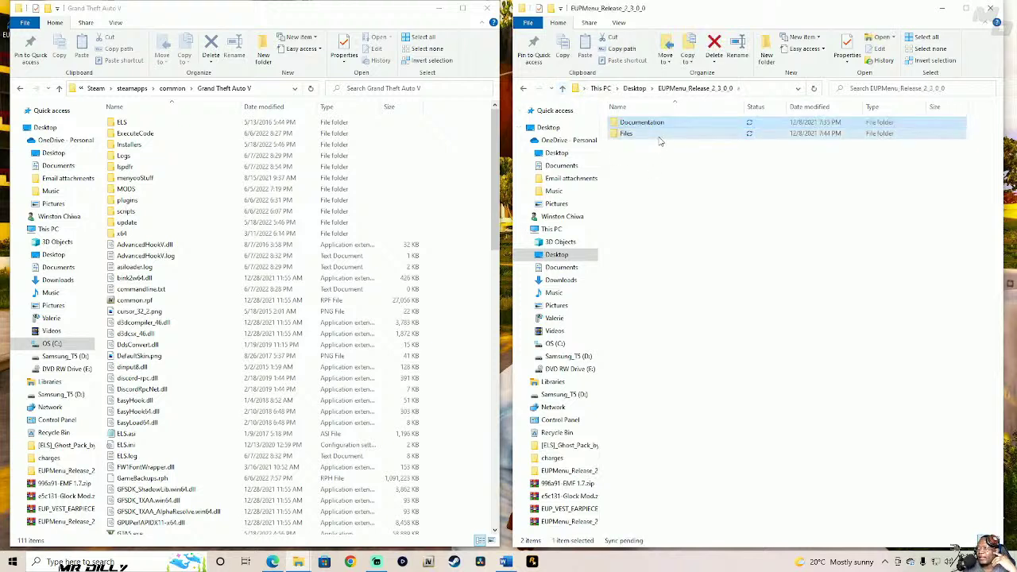
click(659, 136)
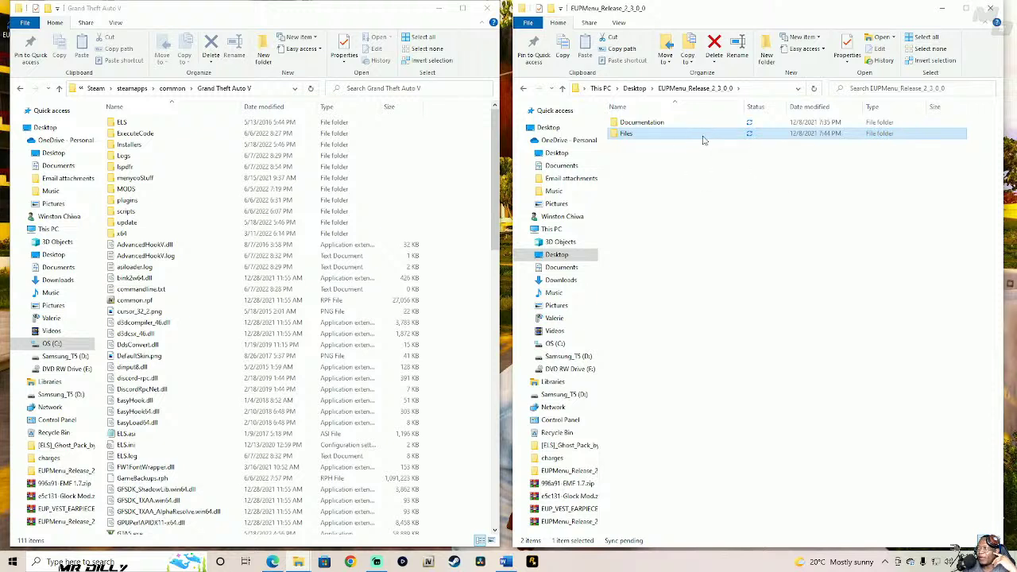
double_click(701, 138)
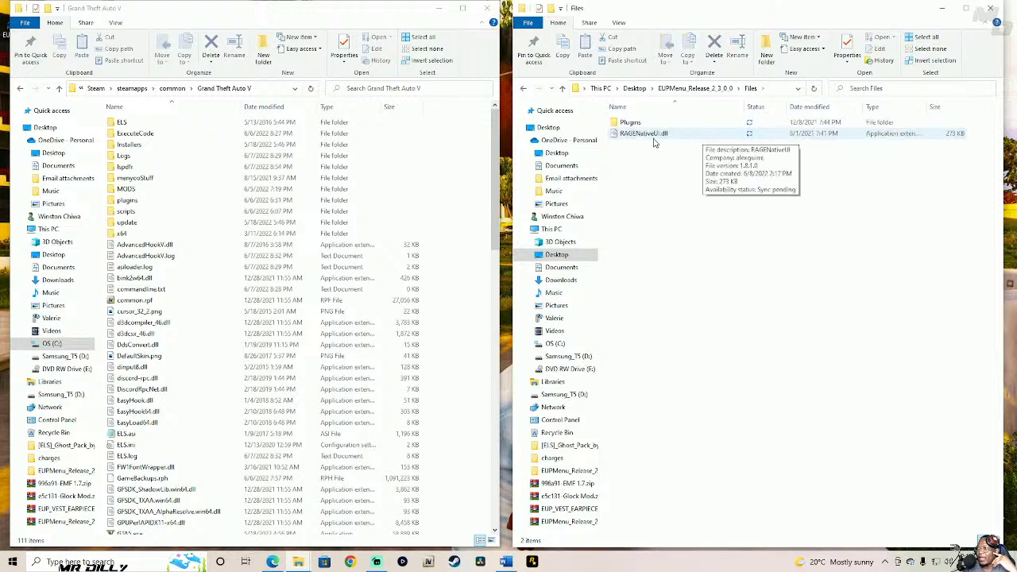
drag(630, 146, 823, 135)
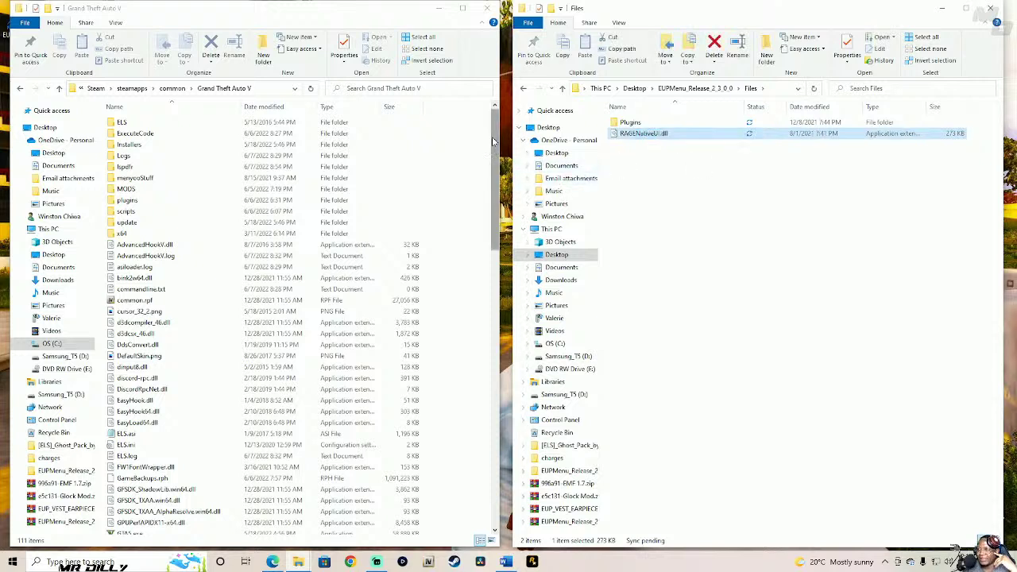
- Check the Plugins folder in the EUPMenu Files and move it into the Grand Theft Auto V folder
click(657, 124)
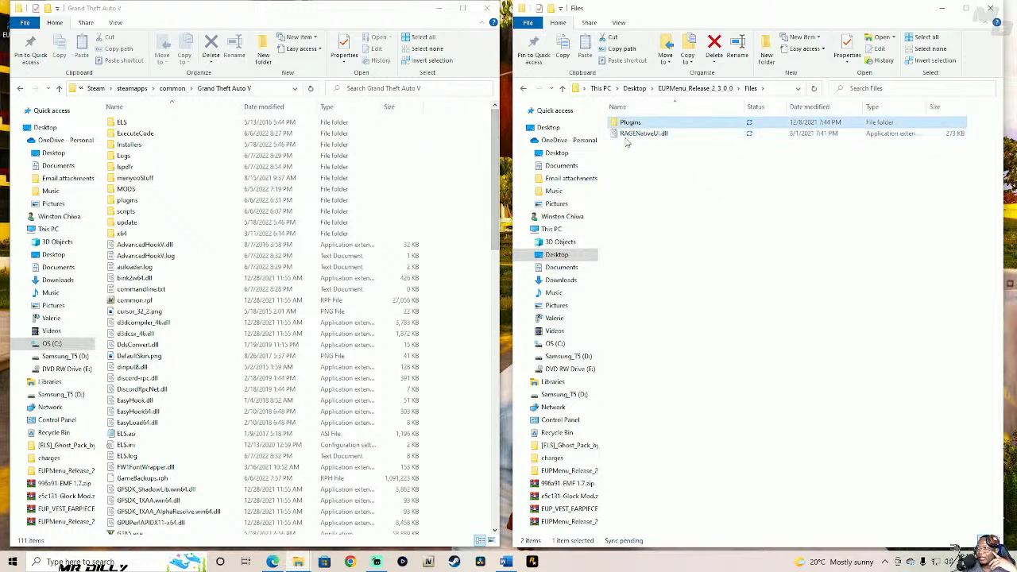
click(645, 135)
click(673, 125)
double_click(706, 123)
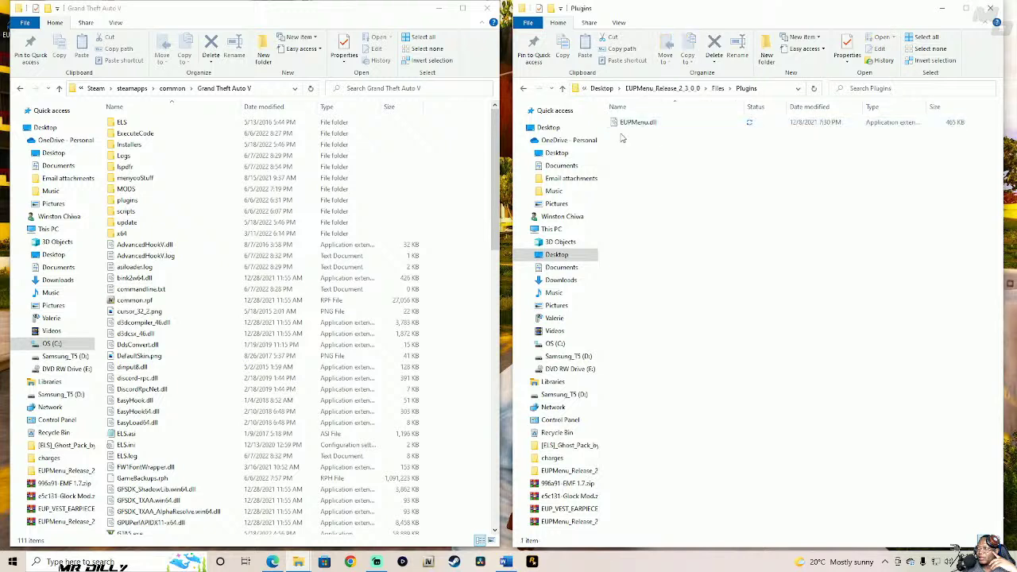
click(561, 90)
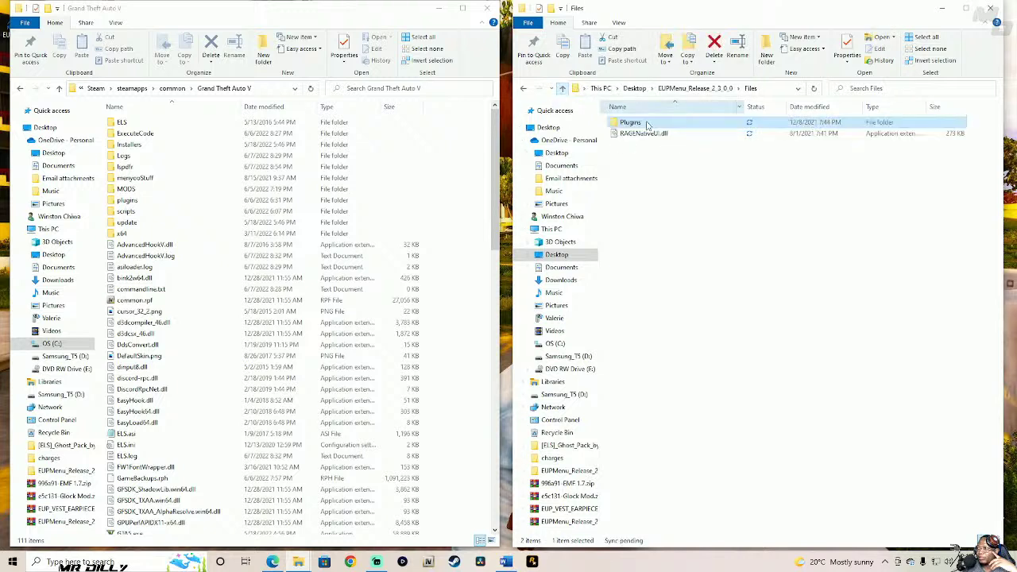
drag(696, 129, 468, 250)
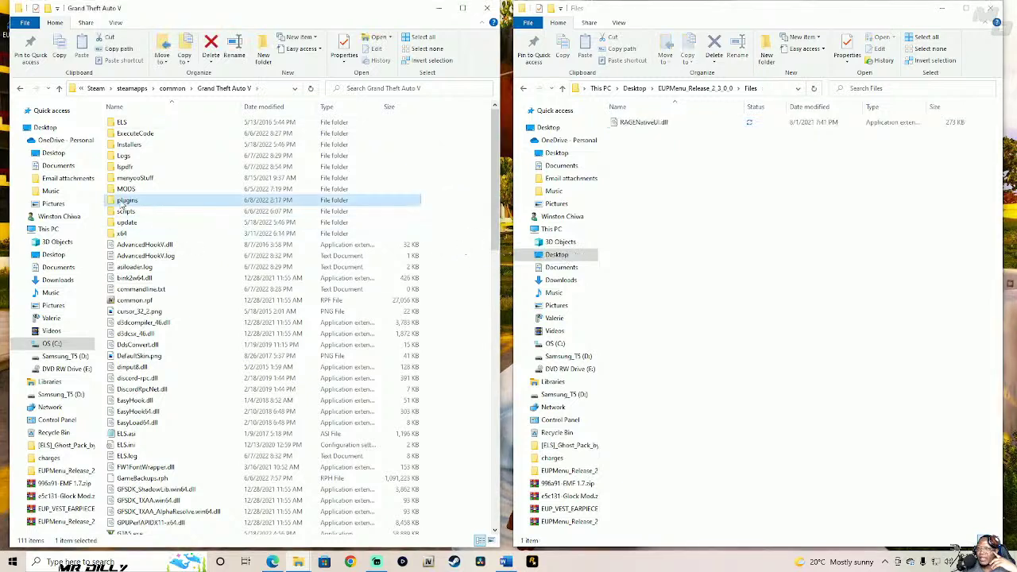
- Check the game's plugins folder for EUPMenu.dll and return to the Grand Theft Auto V folder
double_click(125, 202)
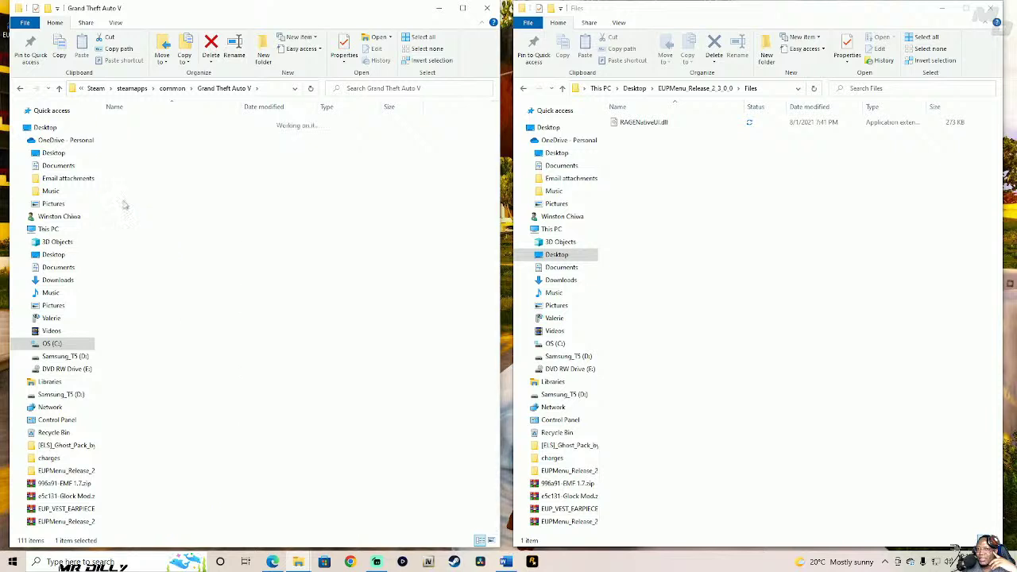
click(135, 135)
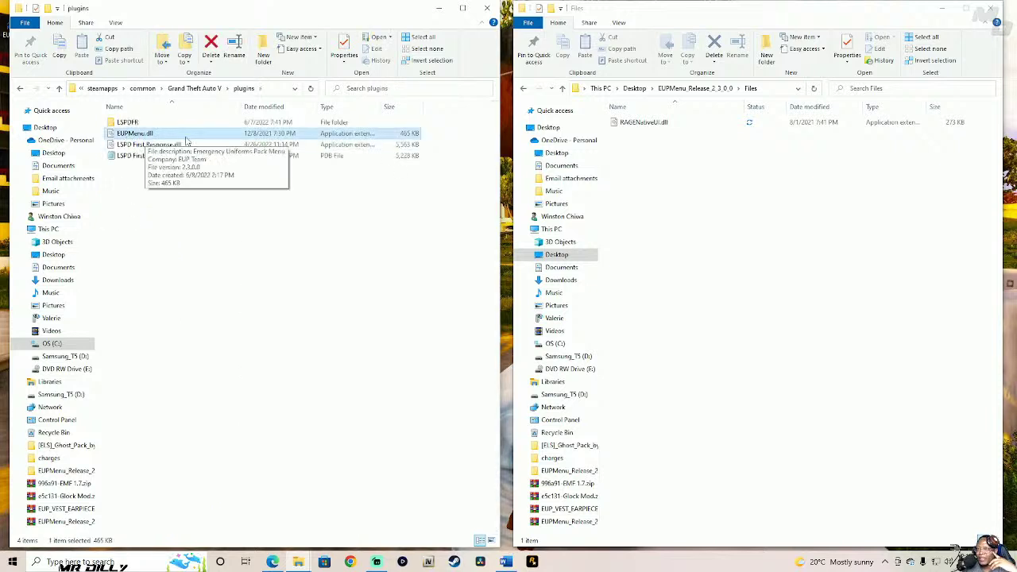
double_click(303, 136)
click(346, 224)
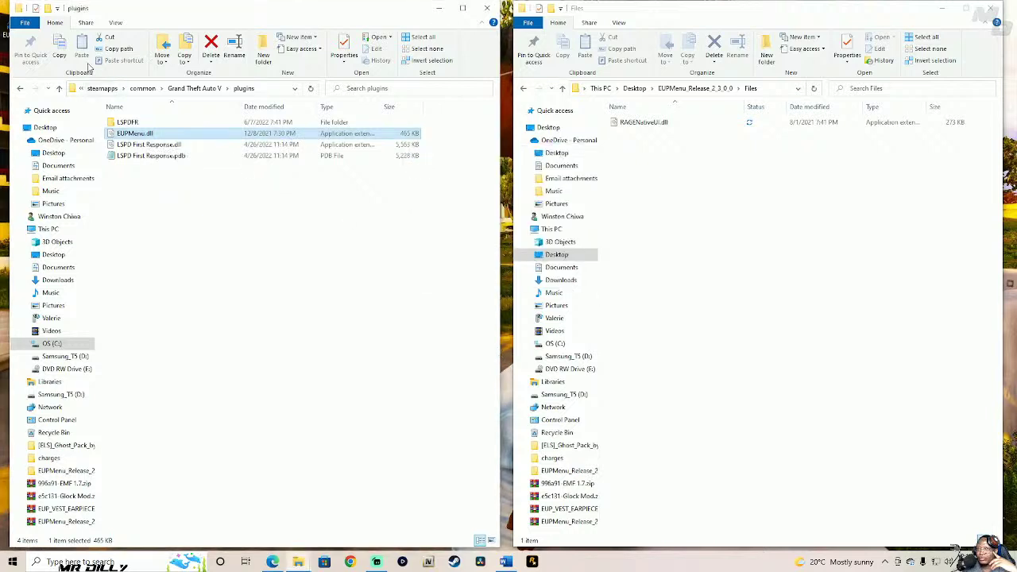
click(210, 90)
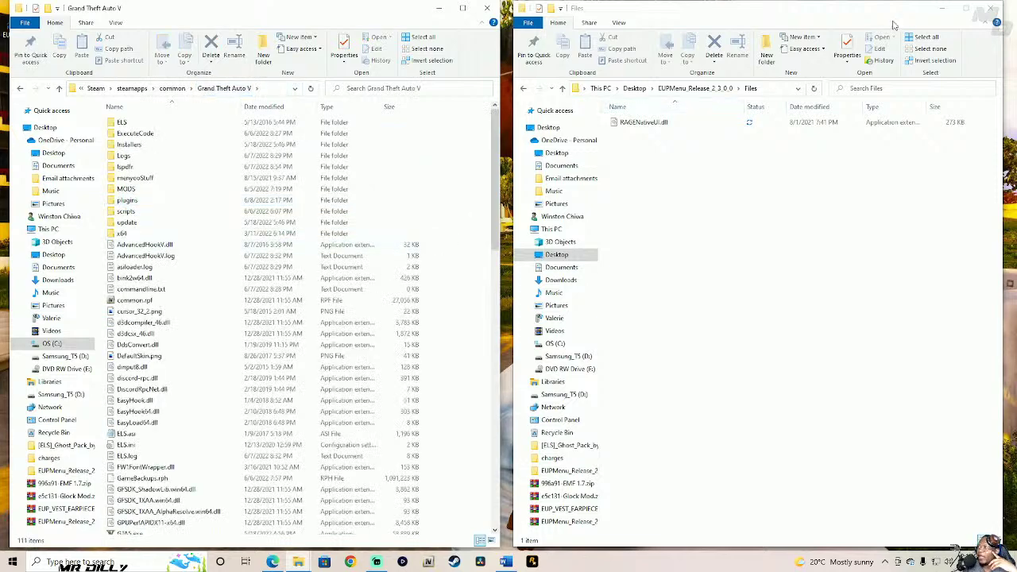
- Close the EUPMenu folder window and set the EUPMenu archive apart from the other archives on the desktop
drag(894, 26, 692, 39)
click(693, 32)
drag(949, 36, 590, 35)
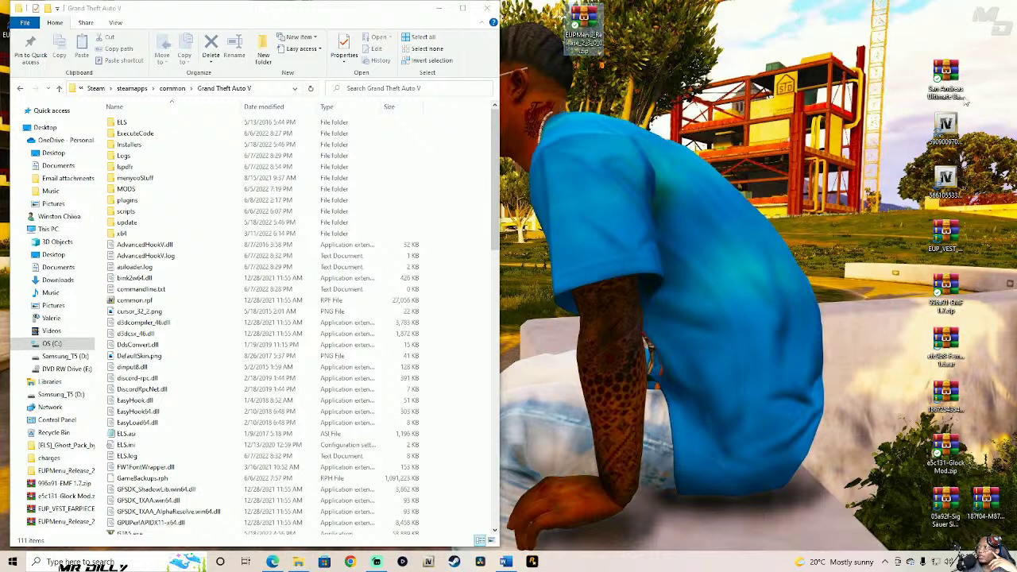
- Extract the San Andreas Ultimate Backup [EUP] Complete Edition 5.7 archive to the desktop and place its folder window beside Grand Theft Auto V
double_click(947, 80)
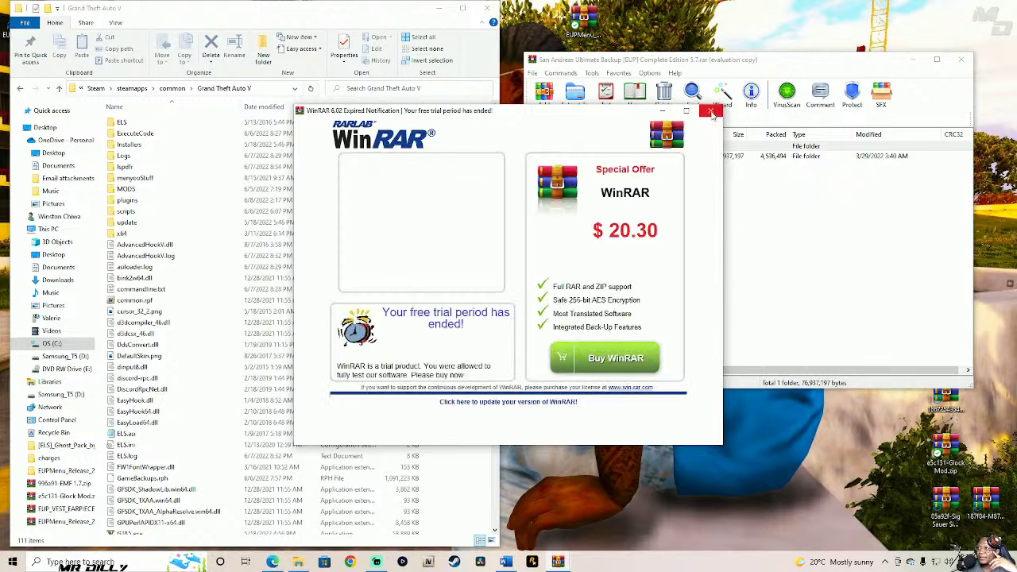
click(710, 112)
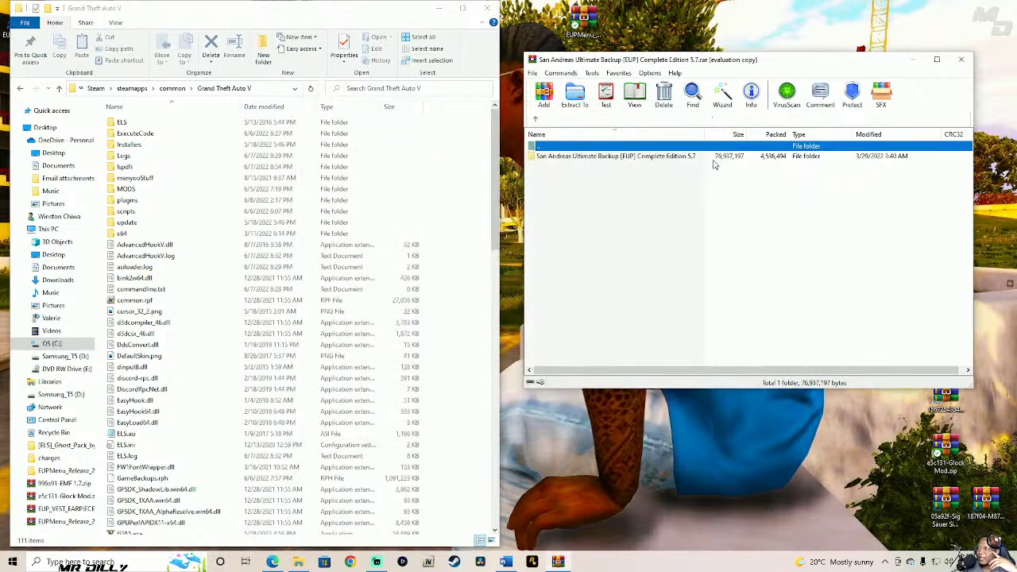
click(722, 95)
click(748, 298)
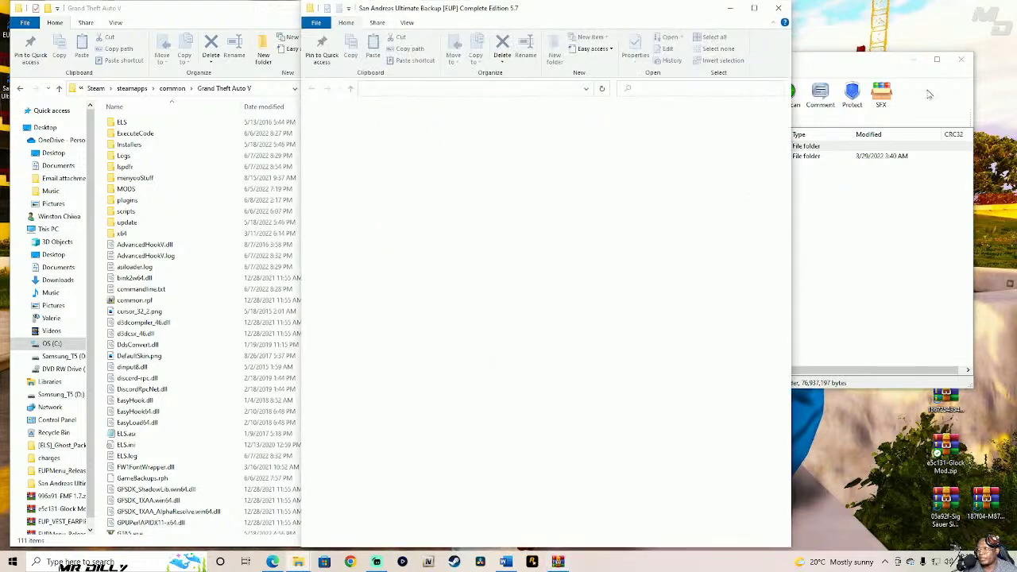
click(961, 60)
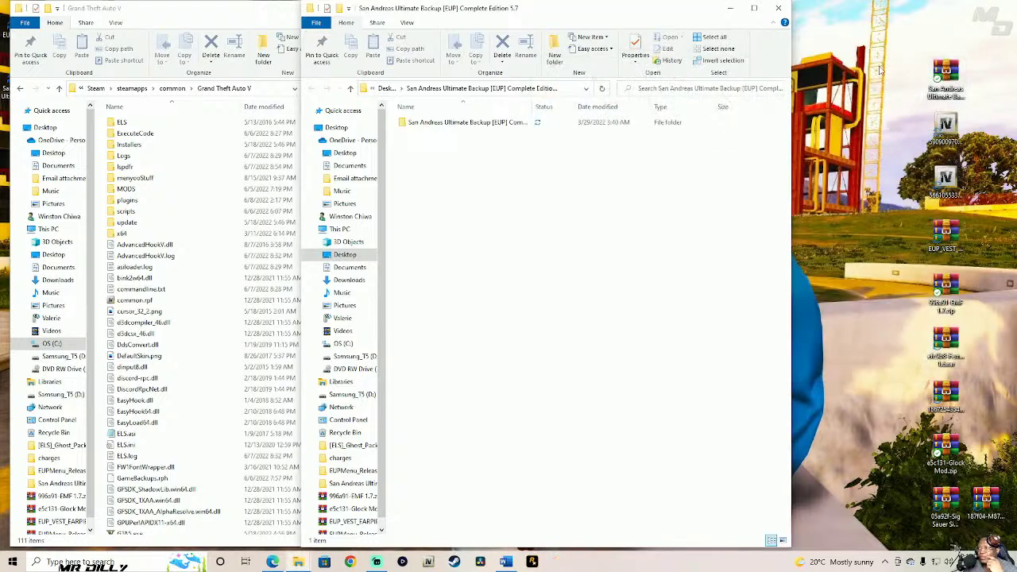
drag(630, 17, 837, 17)
drag(835, 18, 834, 16)
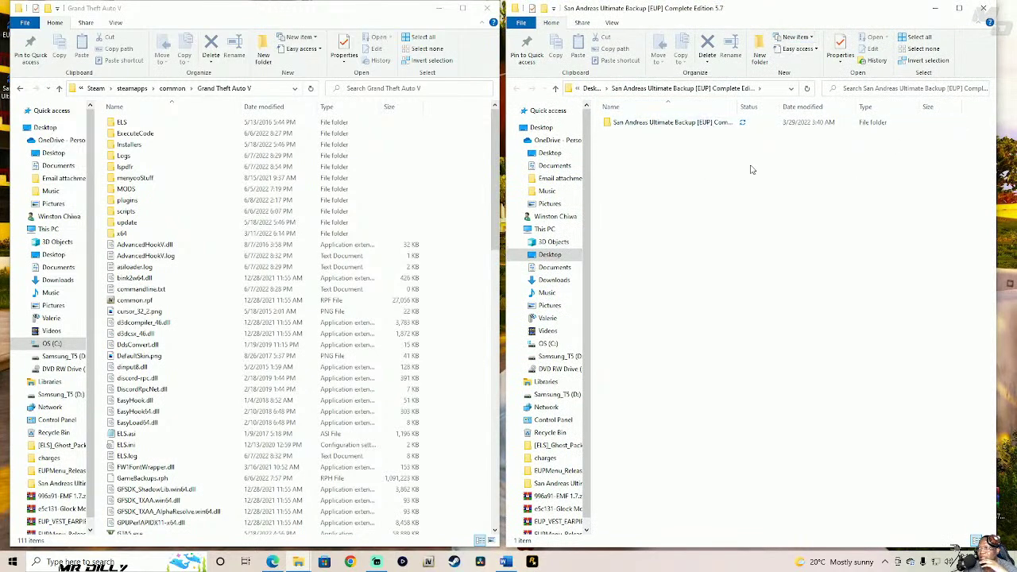
- Open the nested San Andreas Ultimate Backup folder and look through the contents of its ReadMe folder
click(680, 125)
double_click(680, 125)
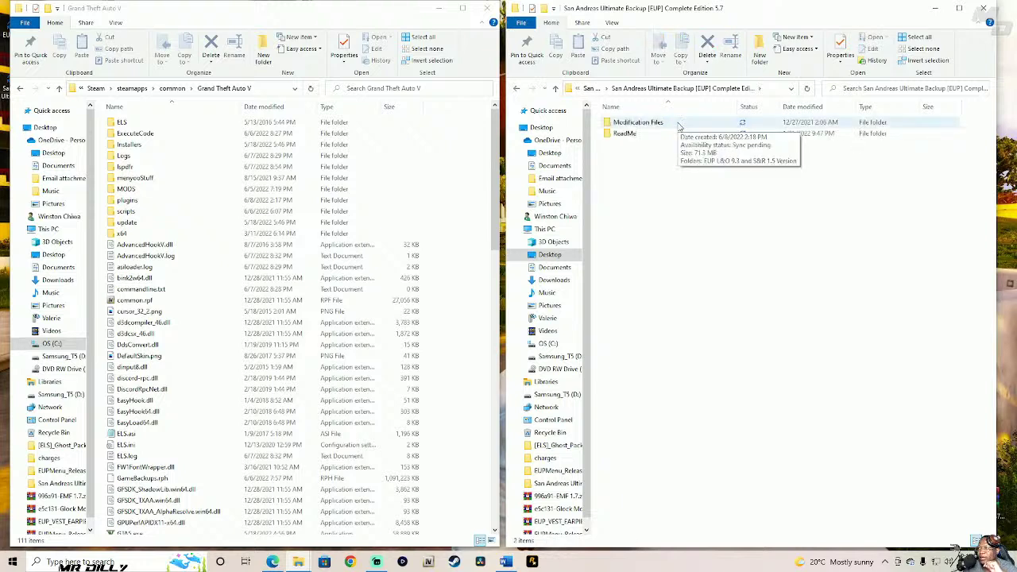
click(653, 136)
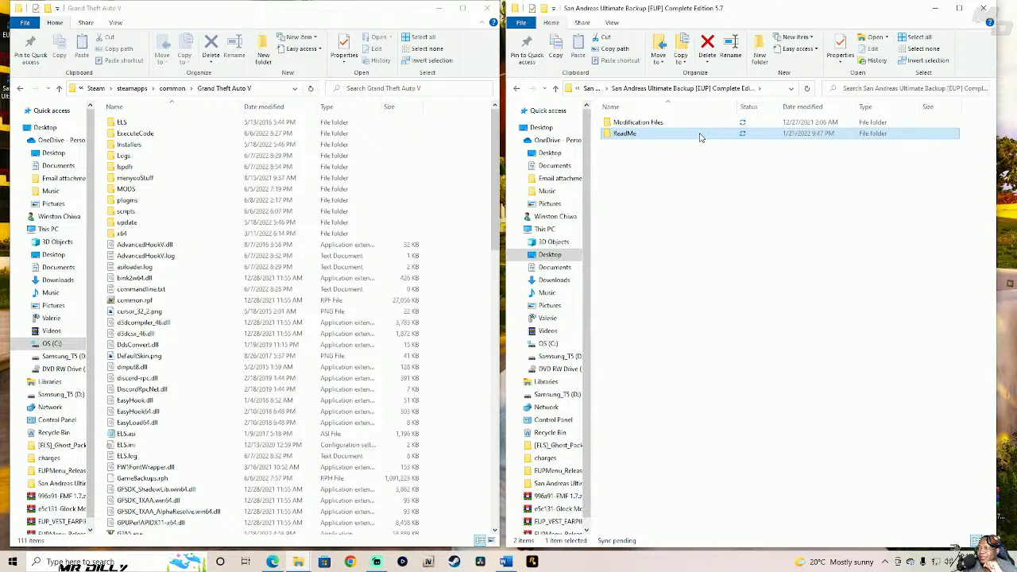
double_click(719, 135)
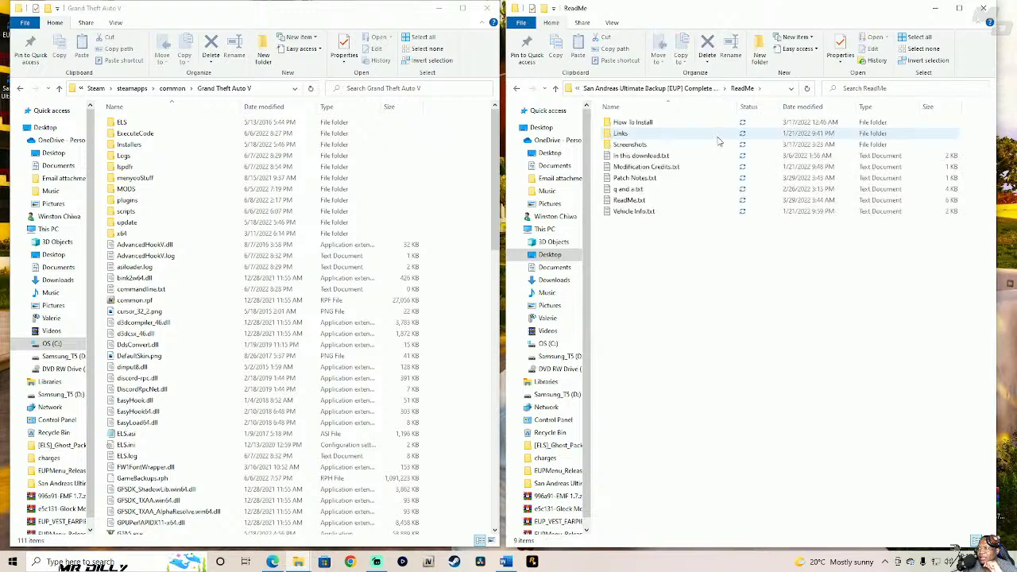
drag(643, 232, 715, 116)
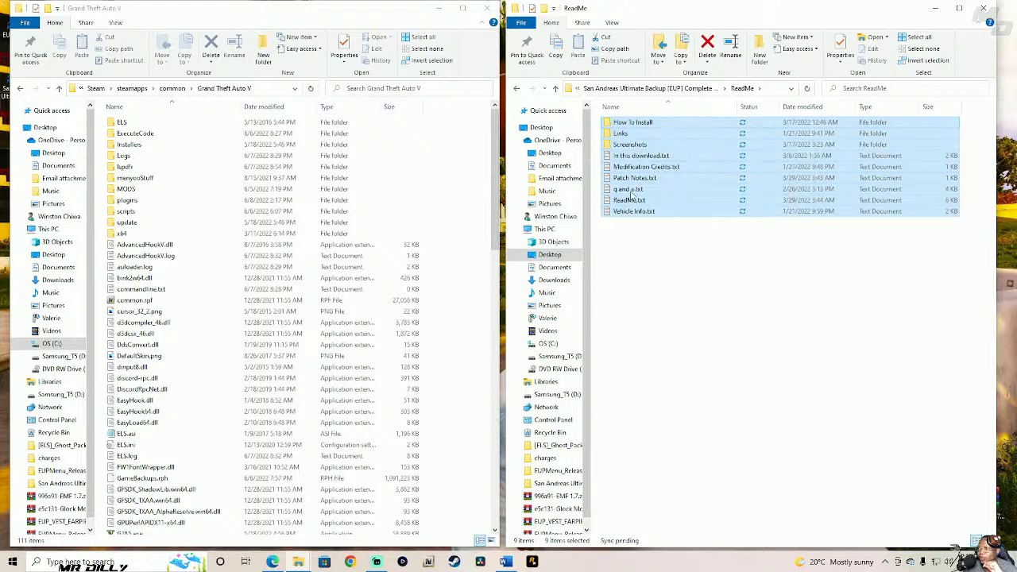
- Leave the ReadMe folder and open the Modification Files folder of San Andreas Ultimate Backup
click(555, 88)
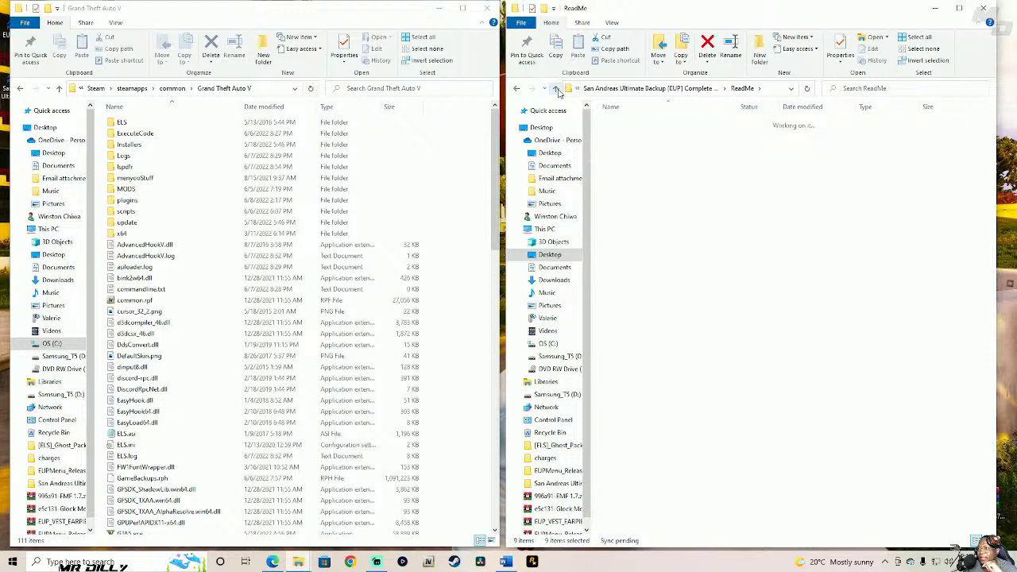
click(658, 124)
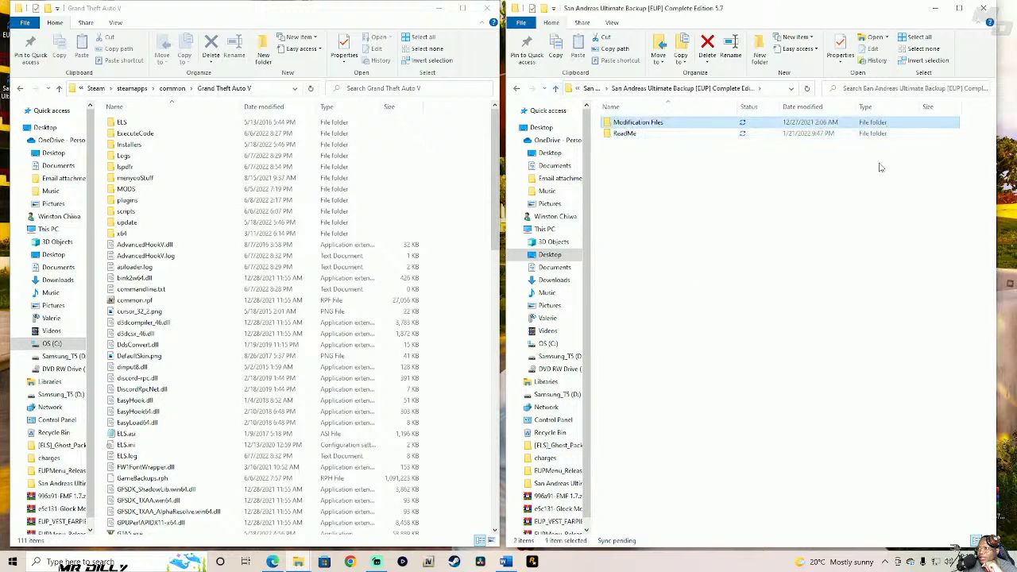
double_click(694, 126)
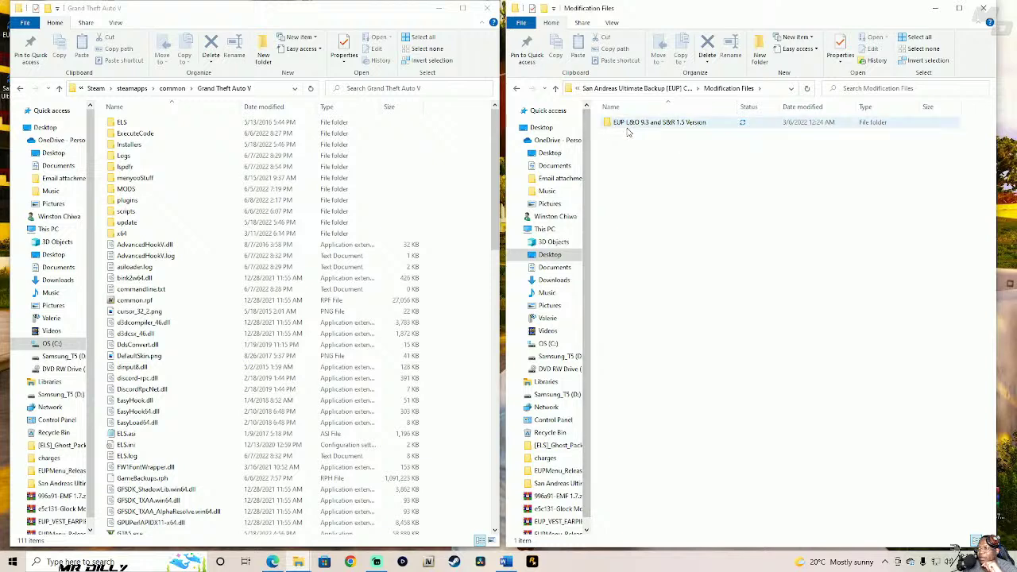
- Open the EUP L&O 9.3 and S&R 1.5 Version folder and check the Body Cameras variants inside BCSO Vintage Version
mouse_move(648, 129)
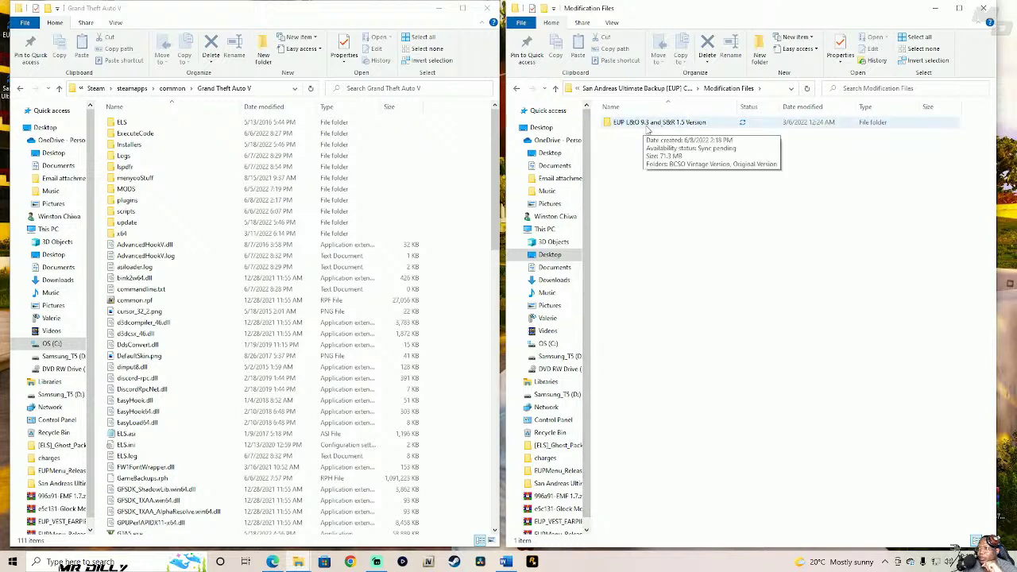
double_click(710, 123)
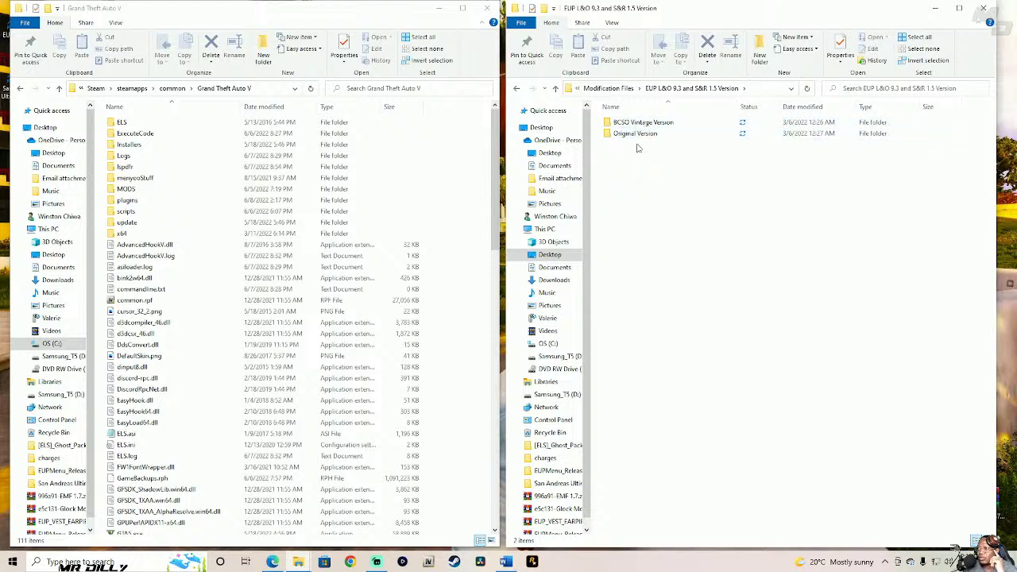
mouse_move(646, 136)
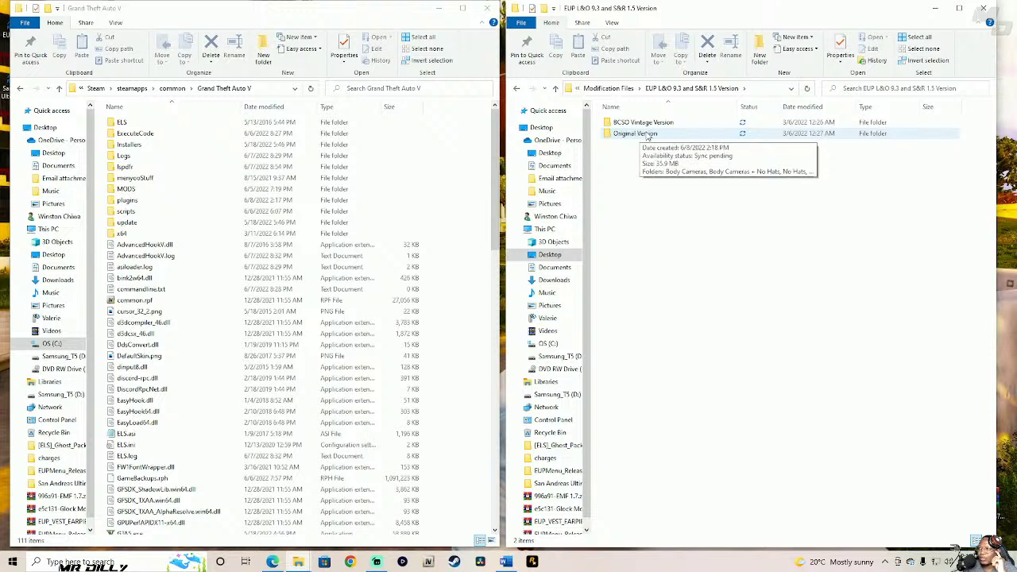
double_click(660, 127)
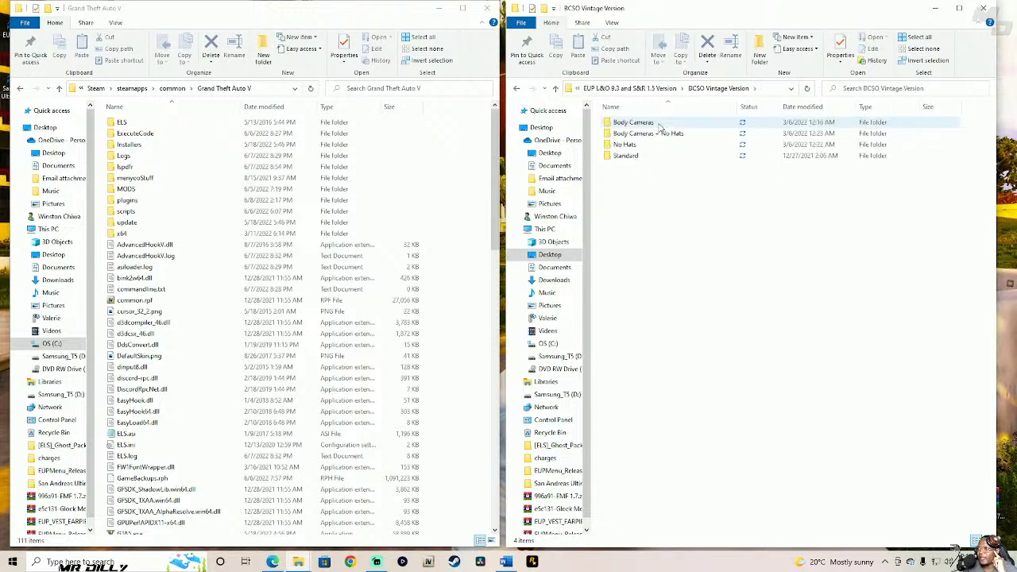
click(656, 125)
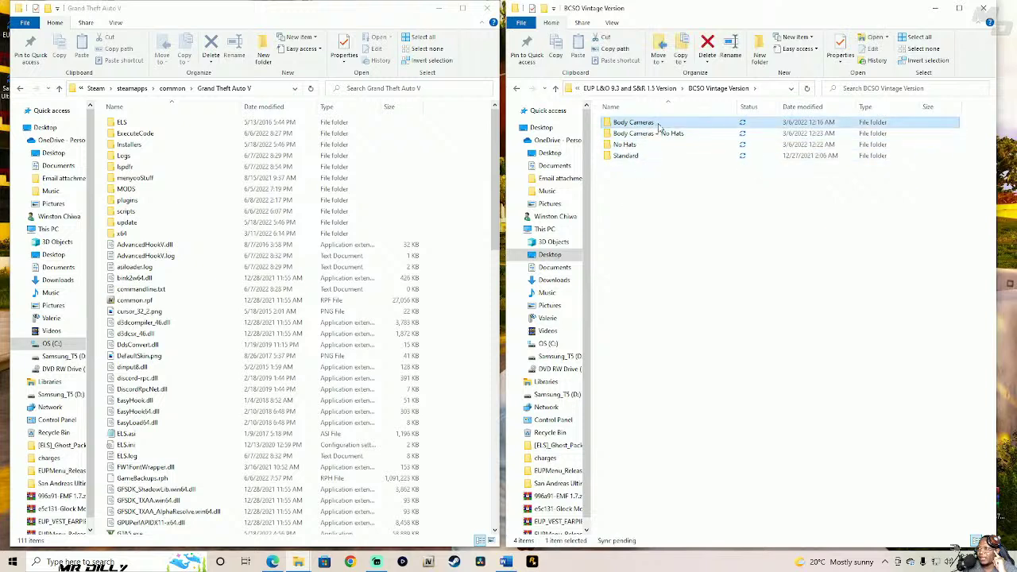
double_click(659, 125)
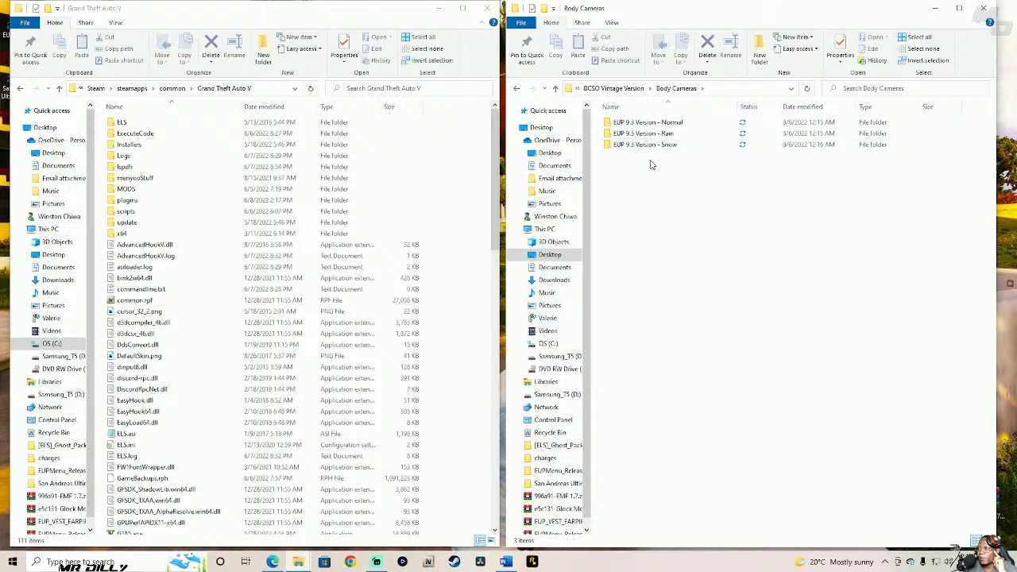
click(556, 90)
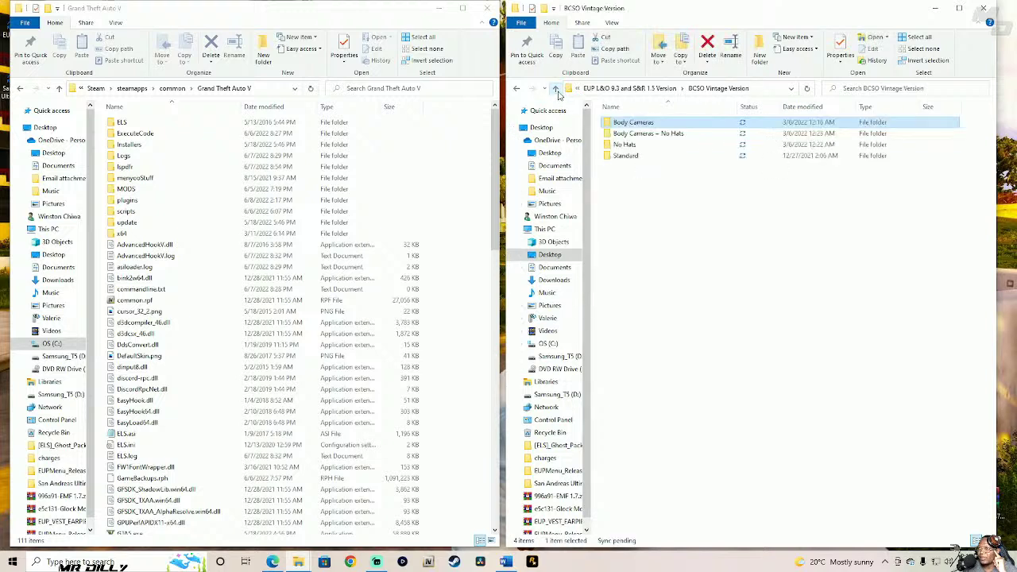
click(556, 89)
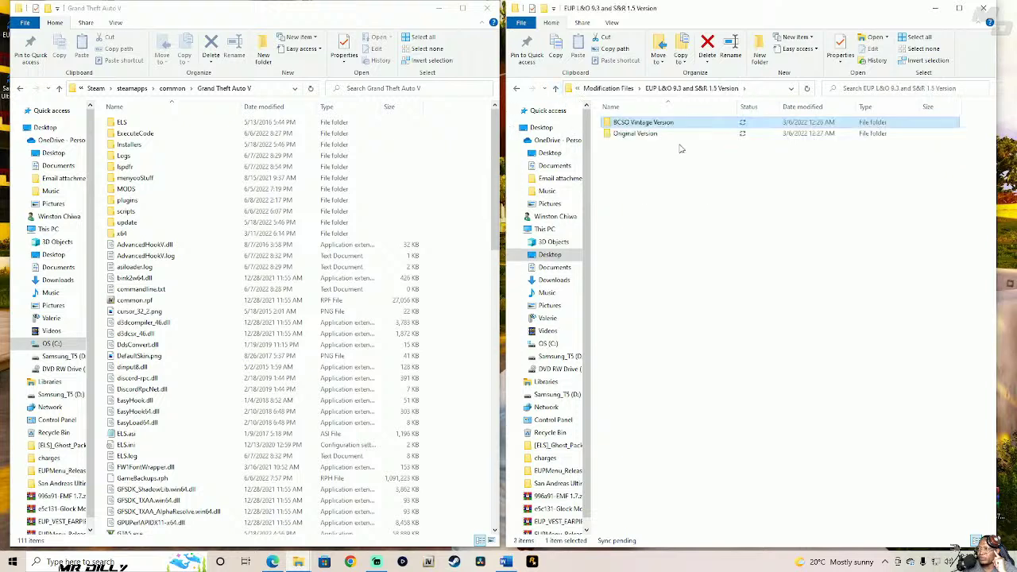
- Open the Original Version folder and compare the contents of its Body Cameras and Standard folders
double_click(649, 133)
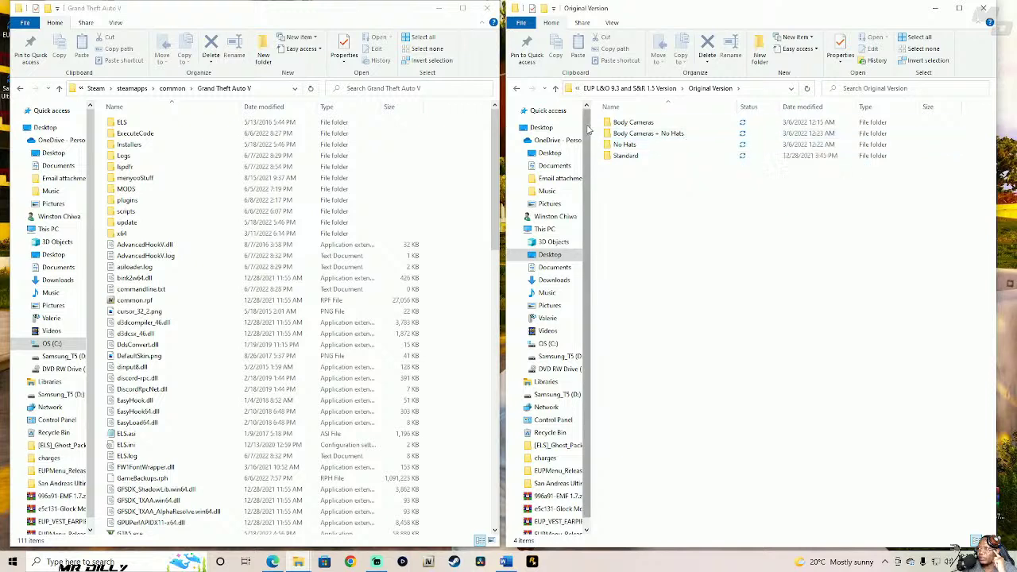
click(659, 124)
double_click(659, 125)
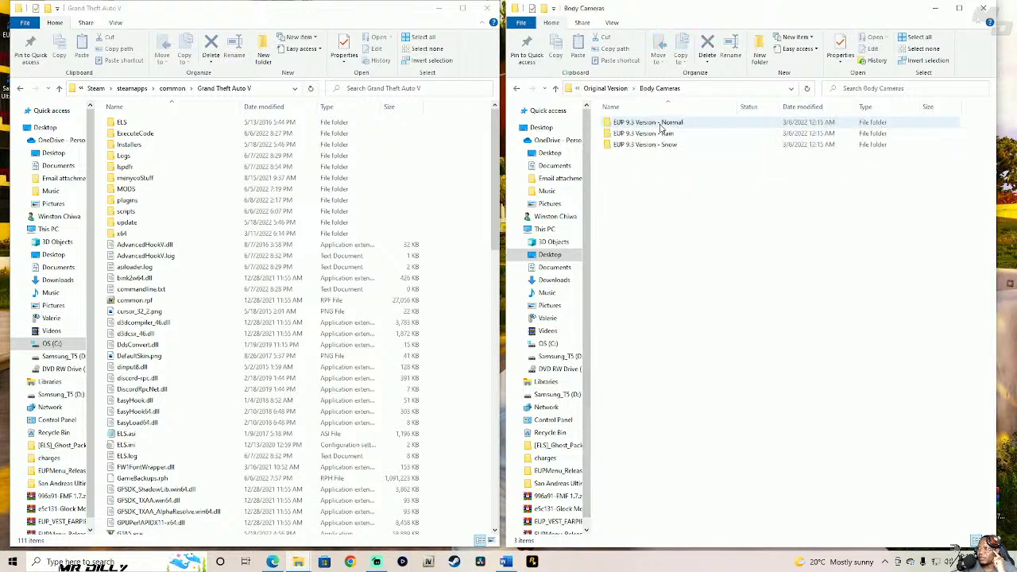
click(556, 89)
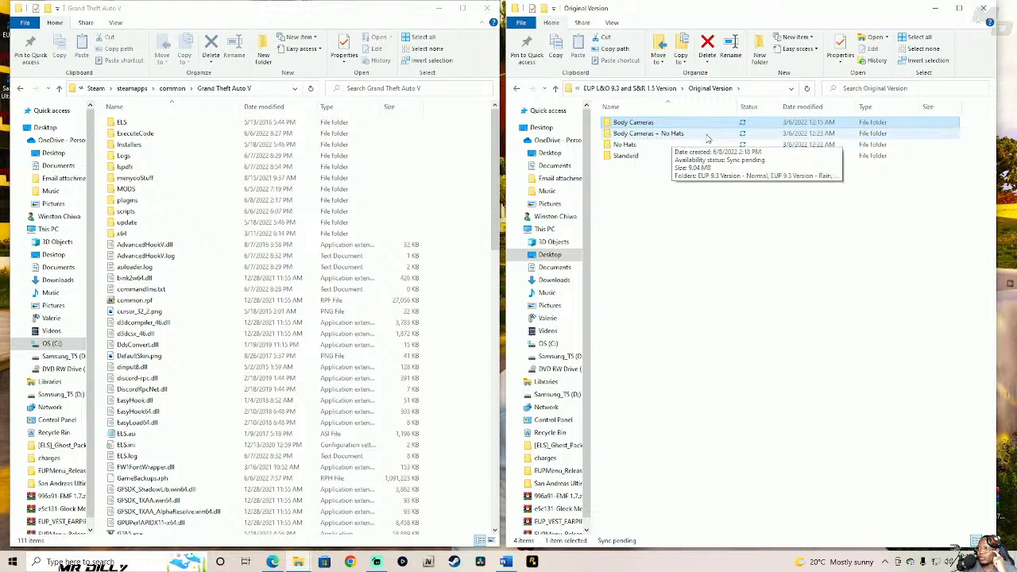
click(649, 158)
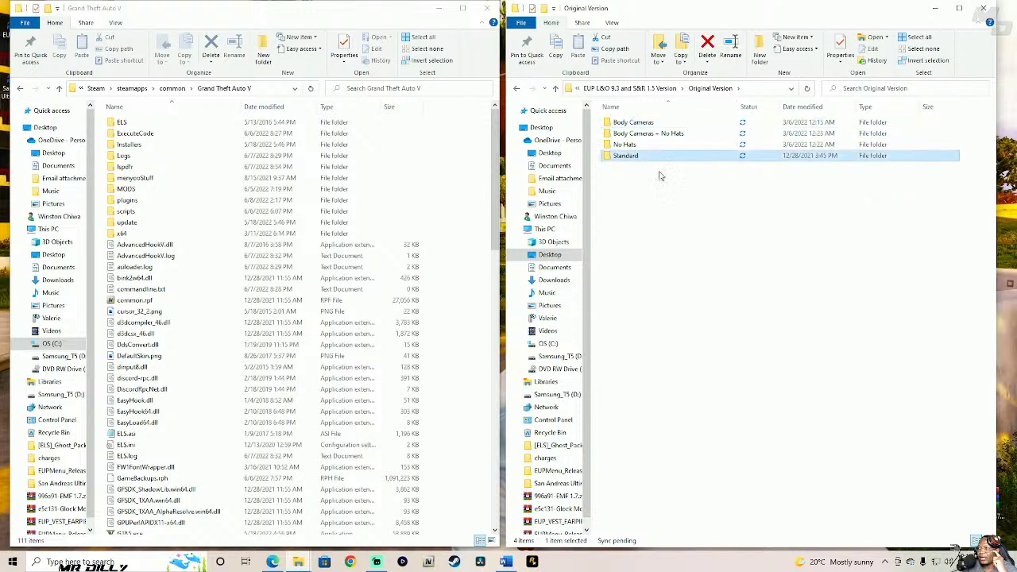
double_click(682, 158)
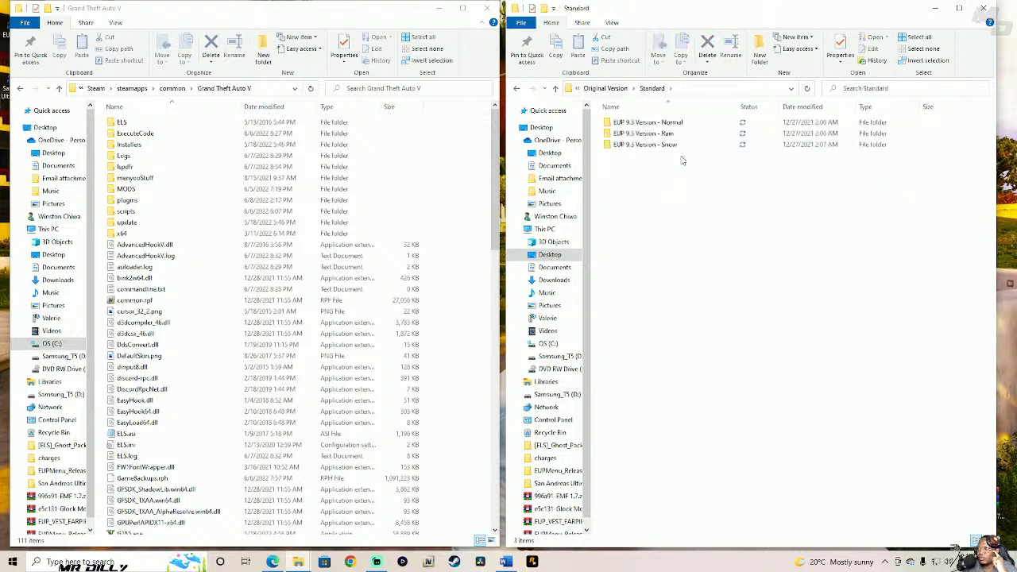
click(556, 90)
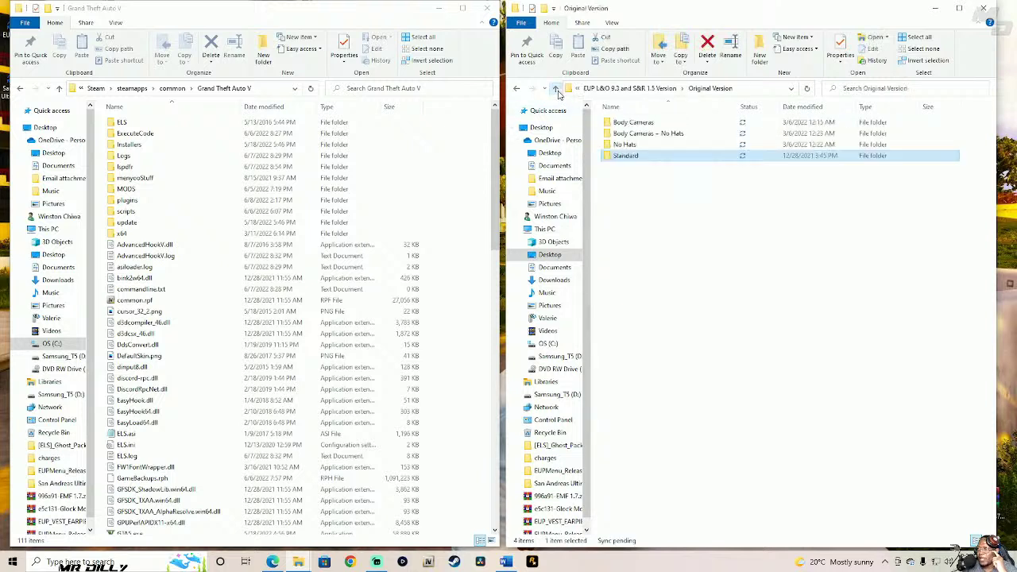
- Open Original Version's Body Cameras folder and look through the game files and Plugins inside EUP 9.3 Version - Rain
click(635, 123)
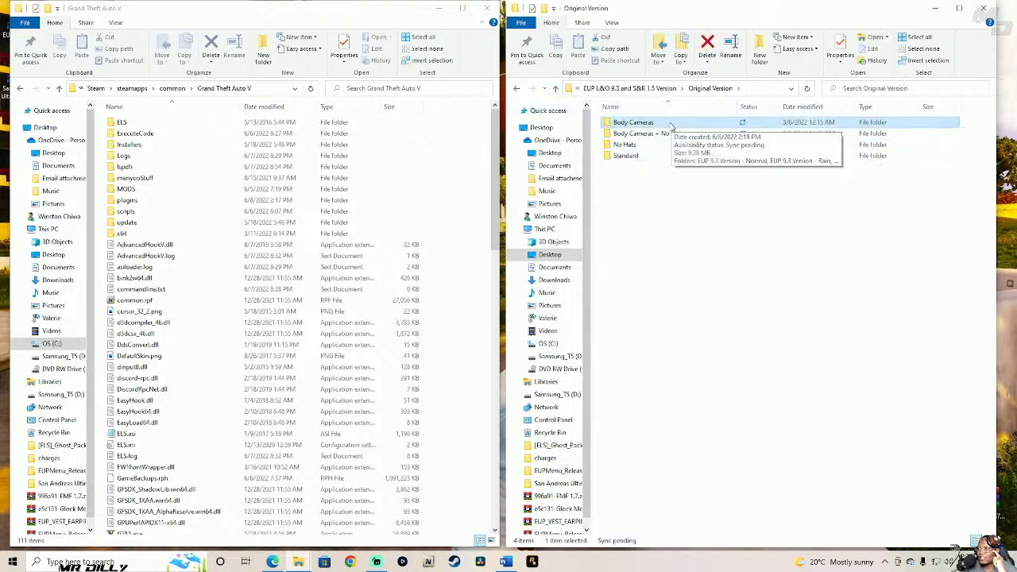
double_click(659, 125)
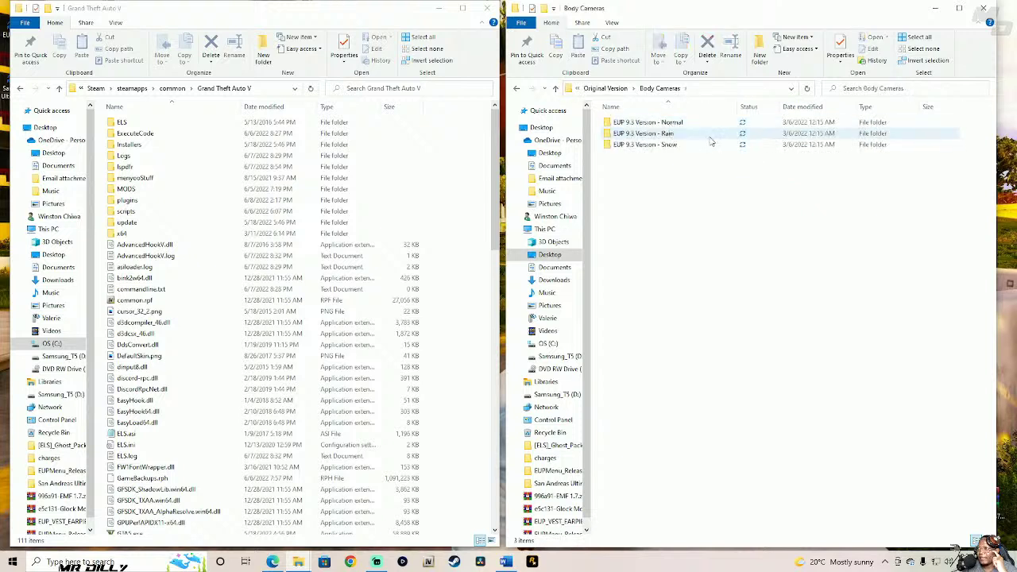
click(659, 135)
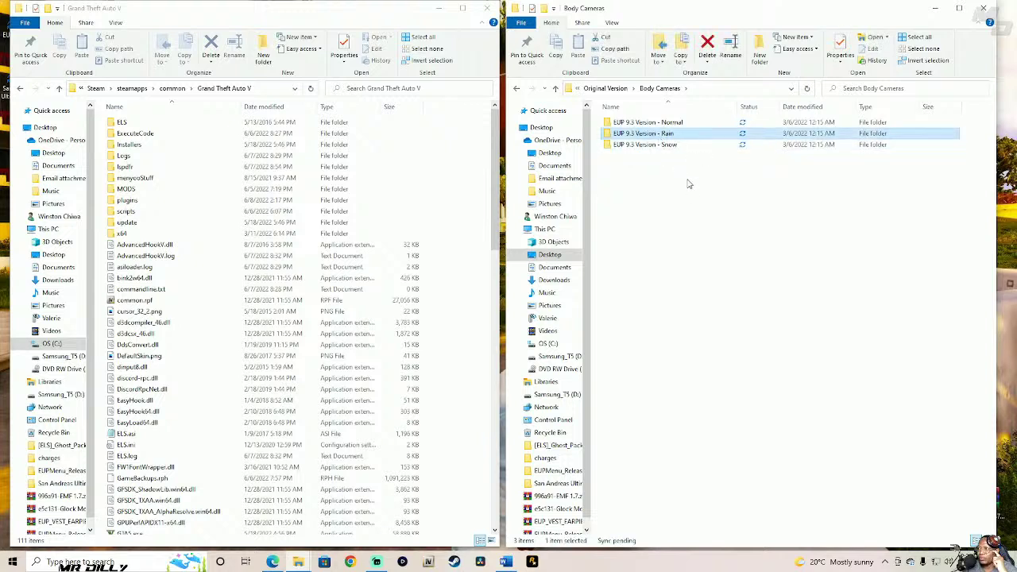
double_click(682, 133)
double_click(675, 125)
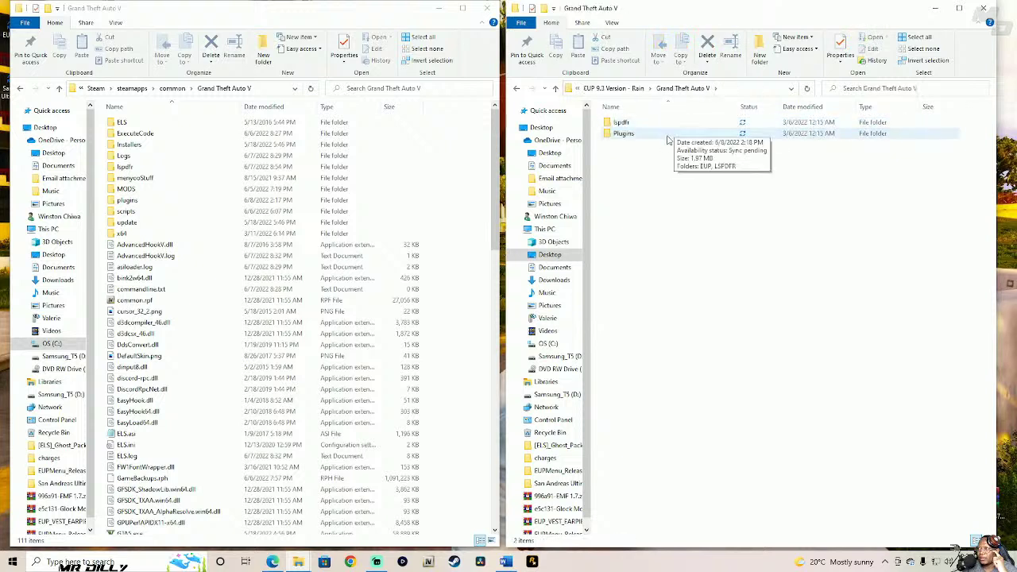
double_click(672, 134)
double_click(672, 134)
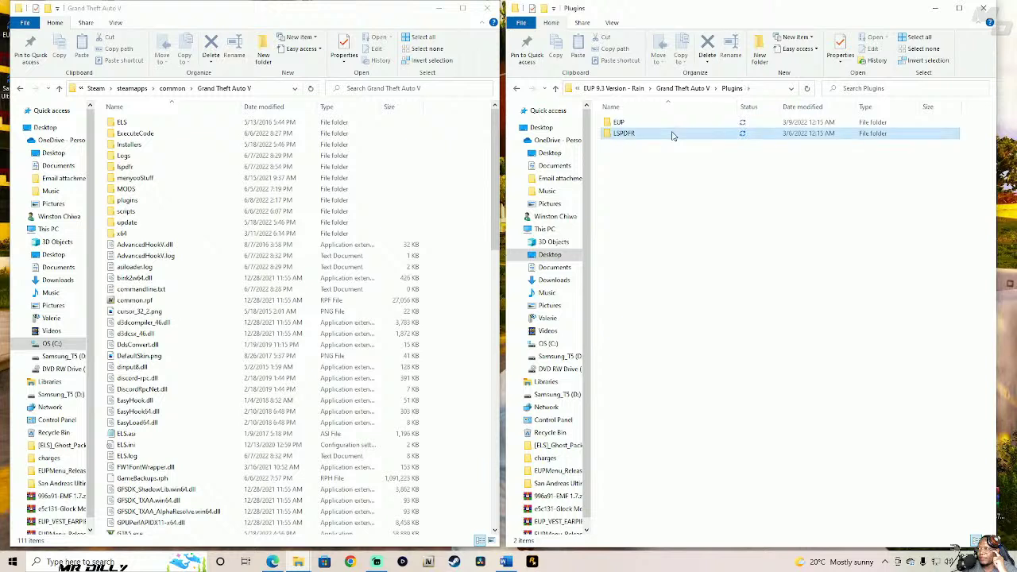
click(556, 89)
click(556, 89)
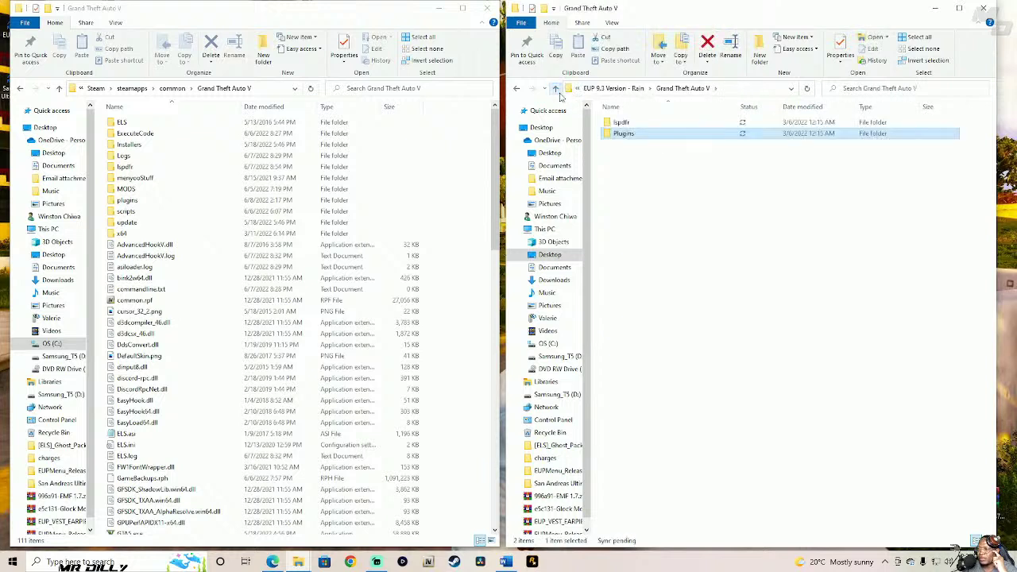
click(556, 89)
click(556, 89)
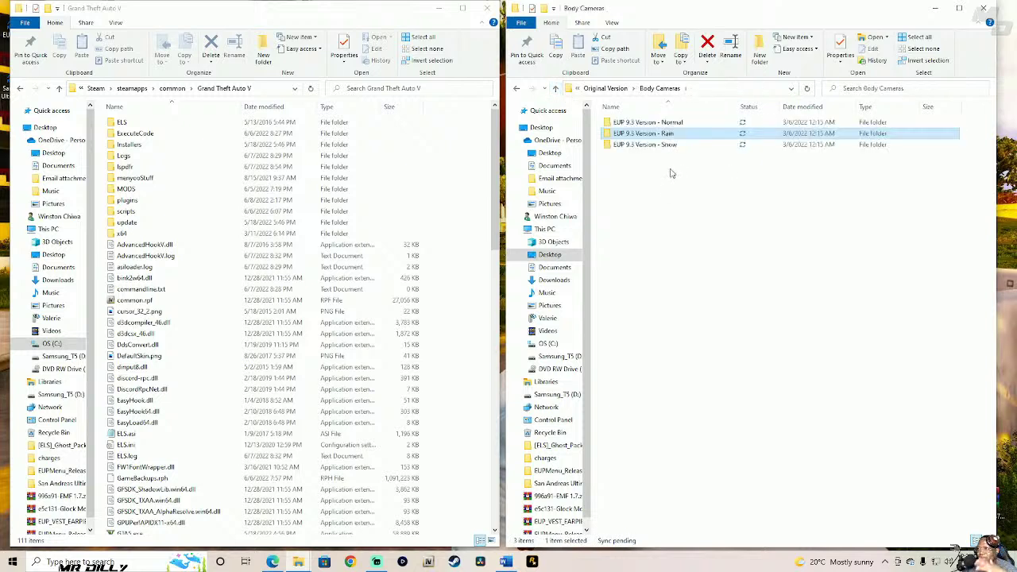
- Open the Grand Theft Auto V folder inside EUP 9.3 Version - Normal
click(672, 123)
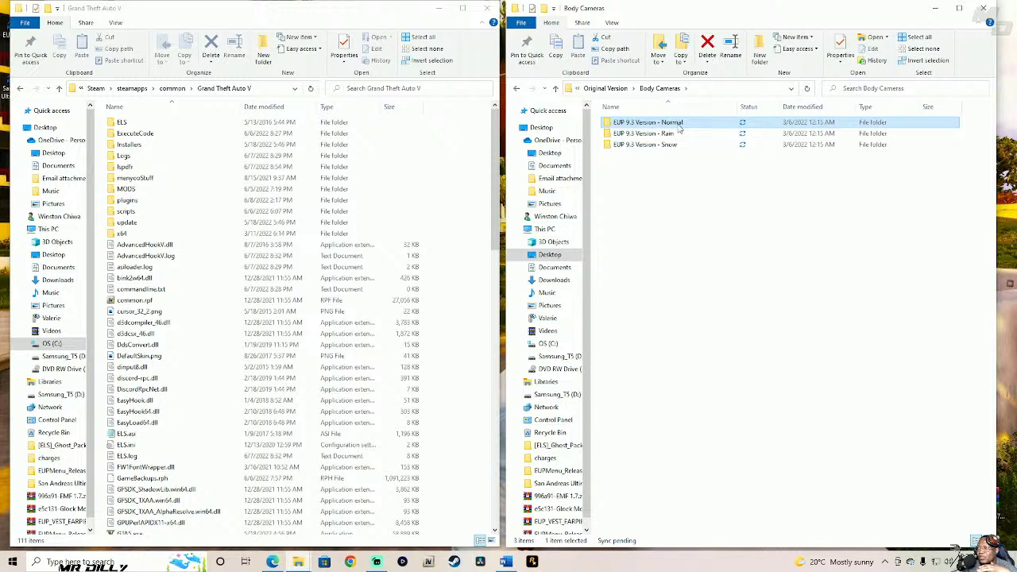
double_click(680, 127)
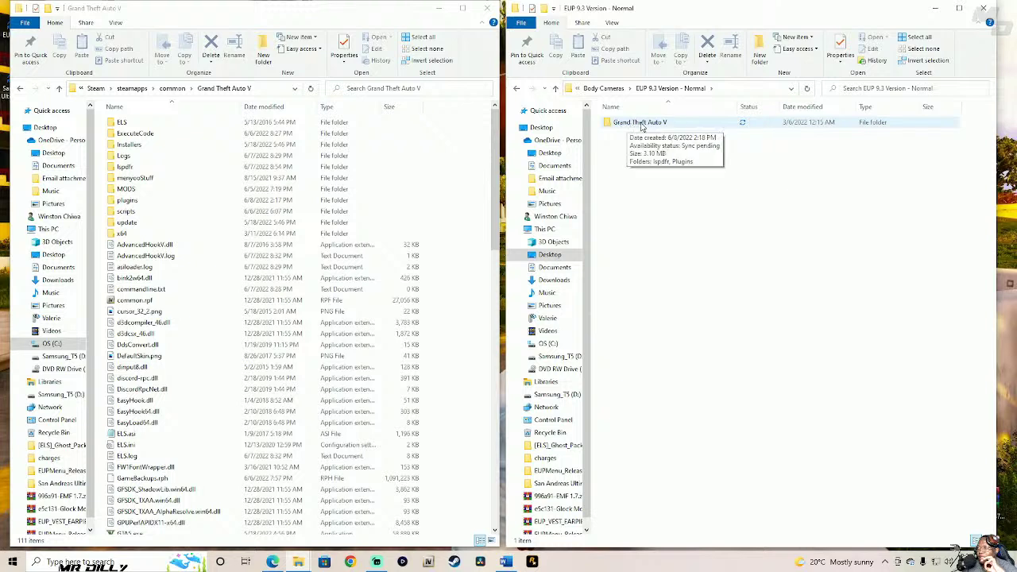
double_click(672, 125)
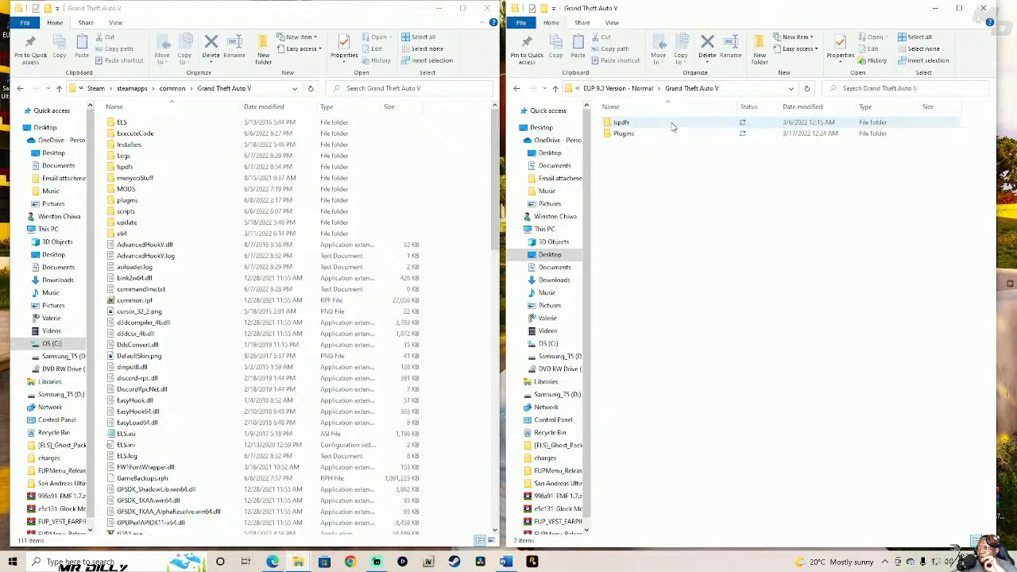
drag(645, 143, 651, 126)
click(643, 154)
- Examine the UltimateBackup files under Plugins > LSPDFR and the EUP folder, and return to the mod's Grand Theft Auto V folder
double_click(698, 135)
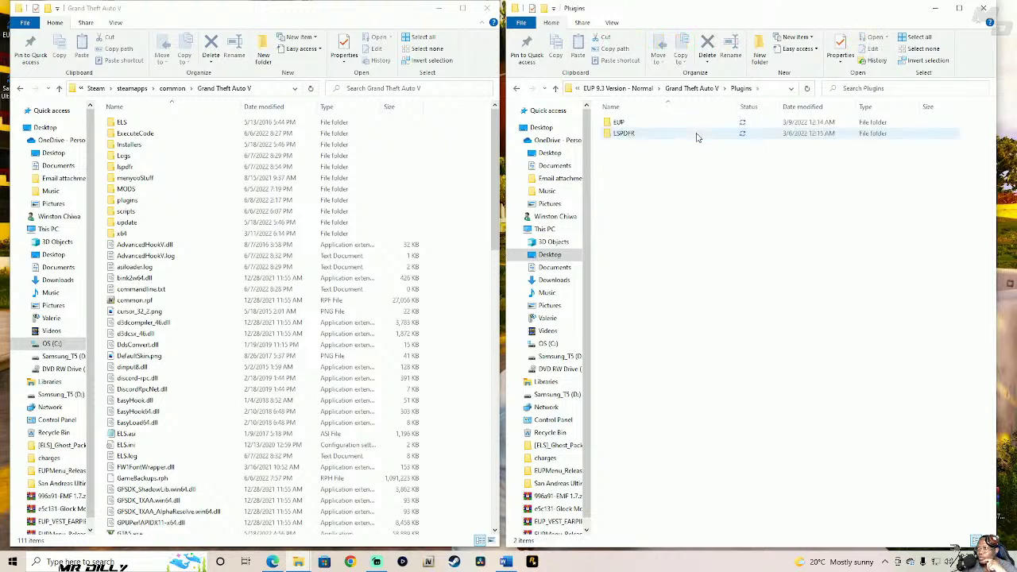
double_click(697, 137)
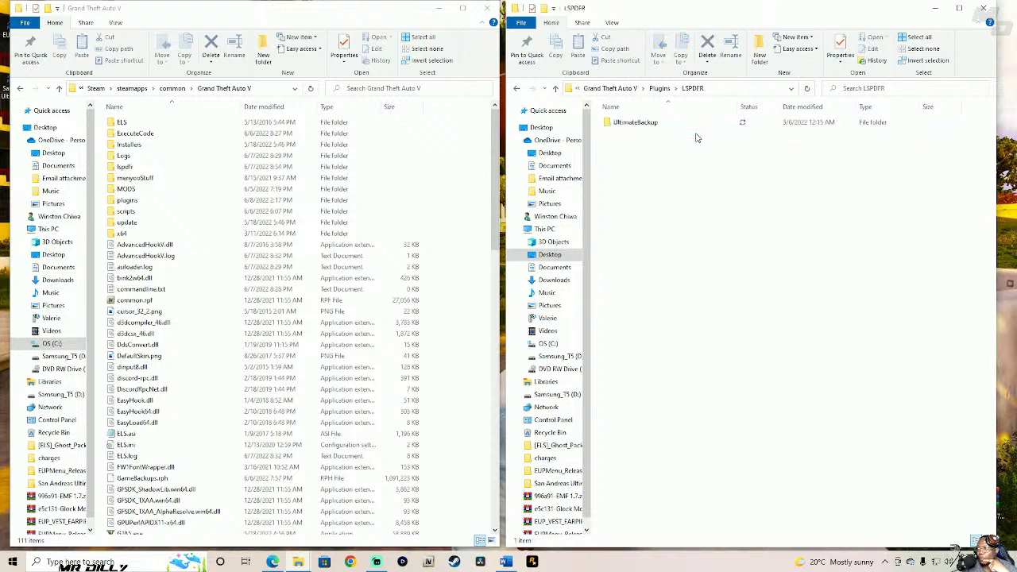
click(696, 129)
double_click(696, 126)
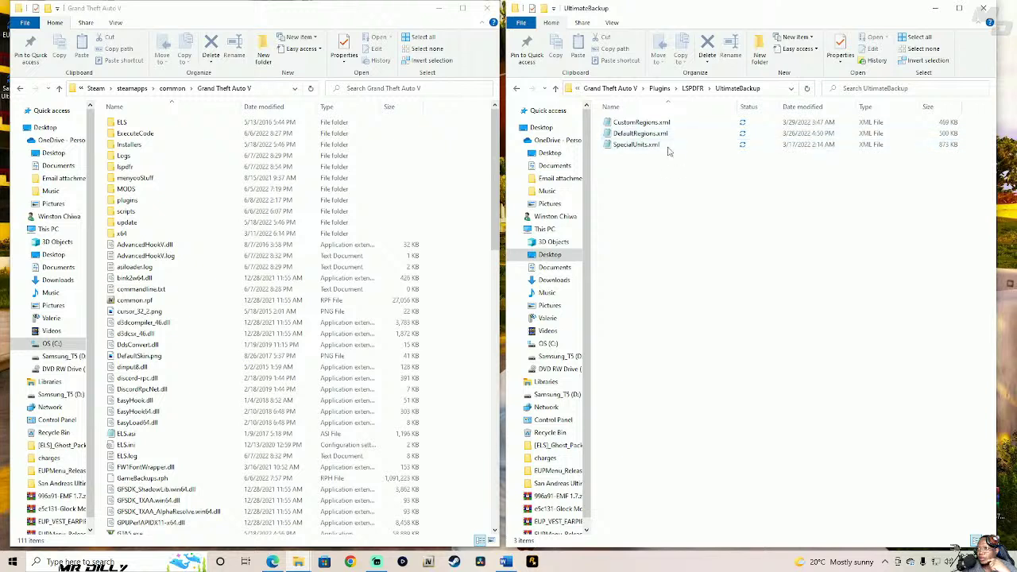
click(557, 90)
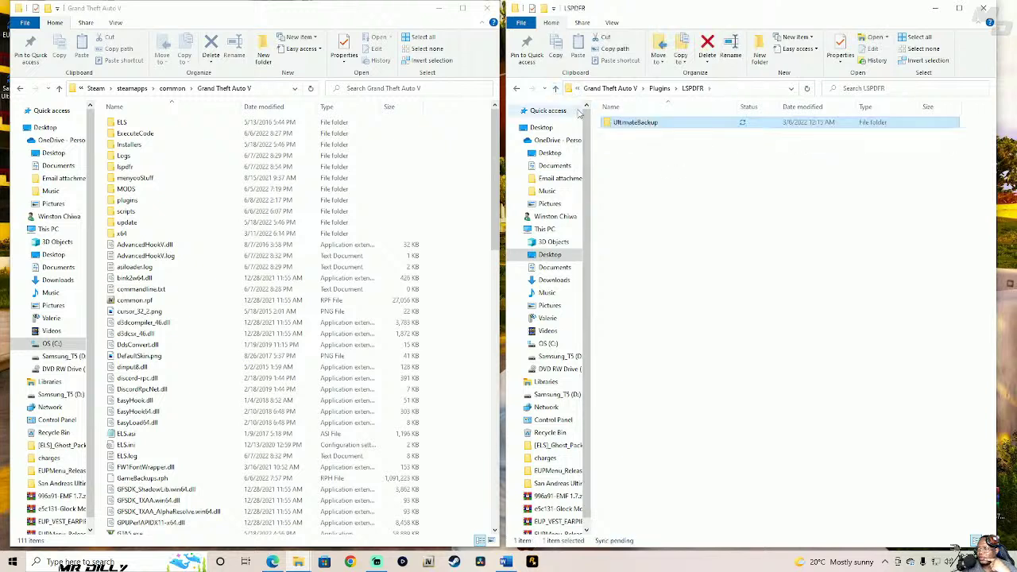
click(560, 89)
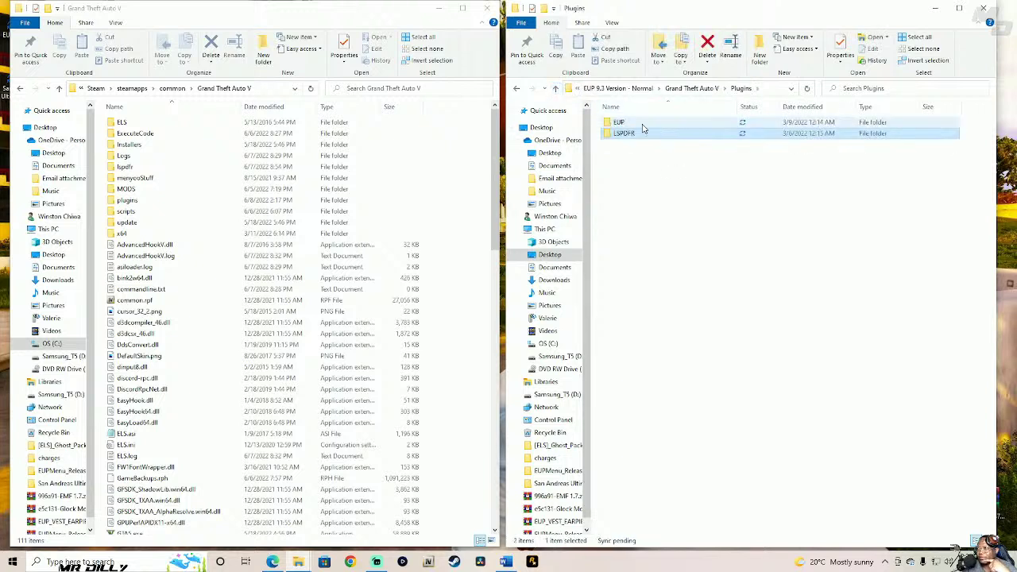
double_click(643, 127)
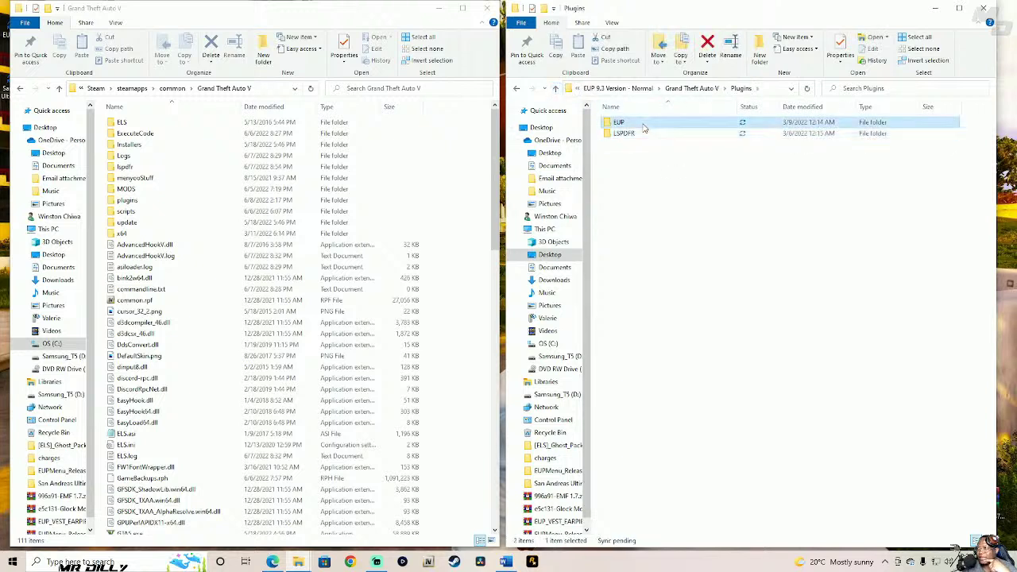
click(556, 89)
click(557, 90)
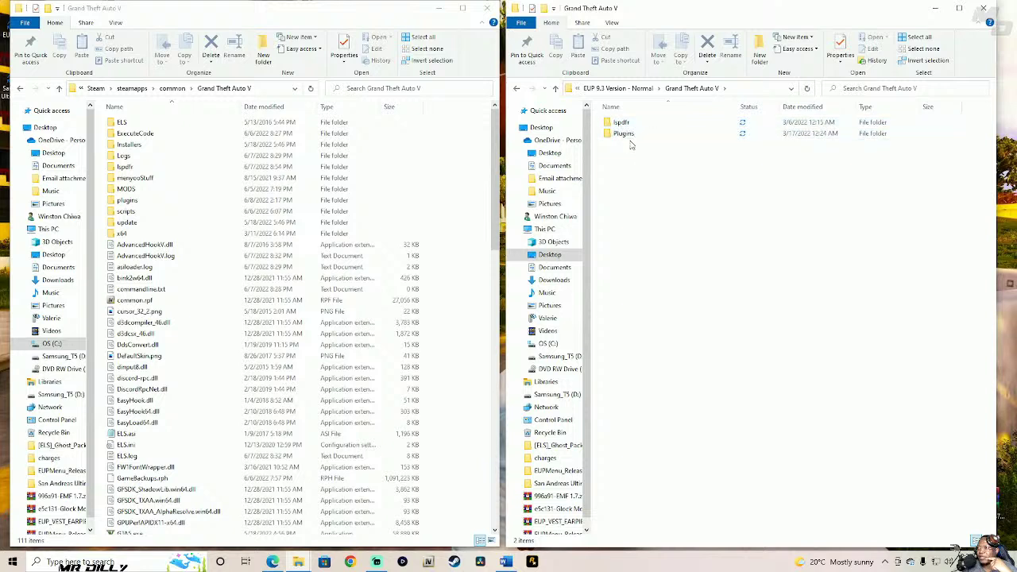
- Move the mod's lspdfr and Plugins folders into the game's Grand Theft Auto V folder, replacing existing files, and open the game's plugins folder
drag(630, 141, 647, 118)
drag(737, 125, 467, 252)
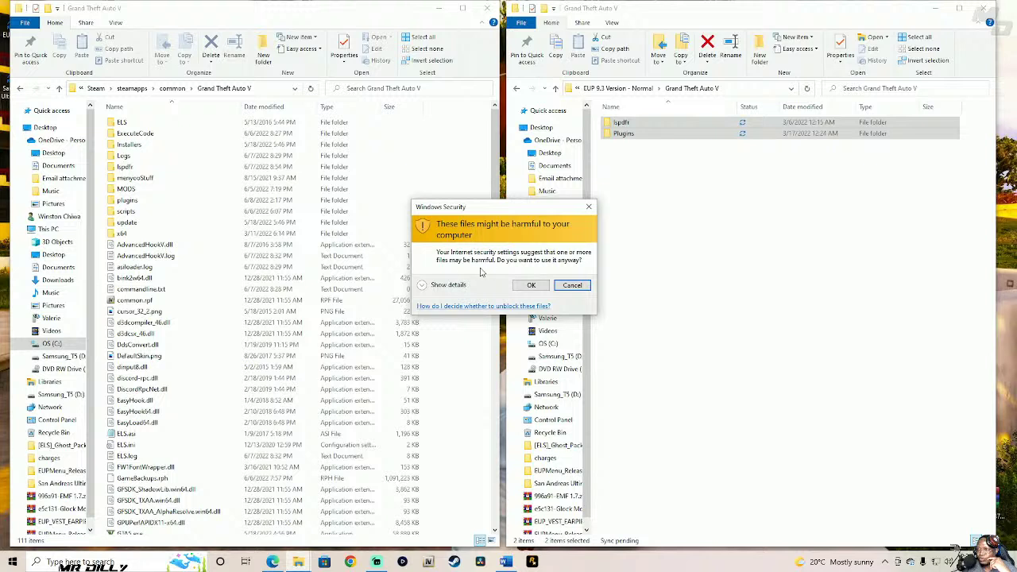
click(532, 286)
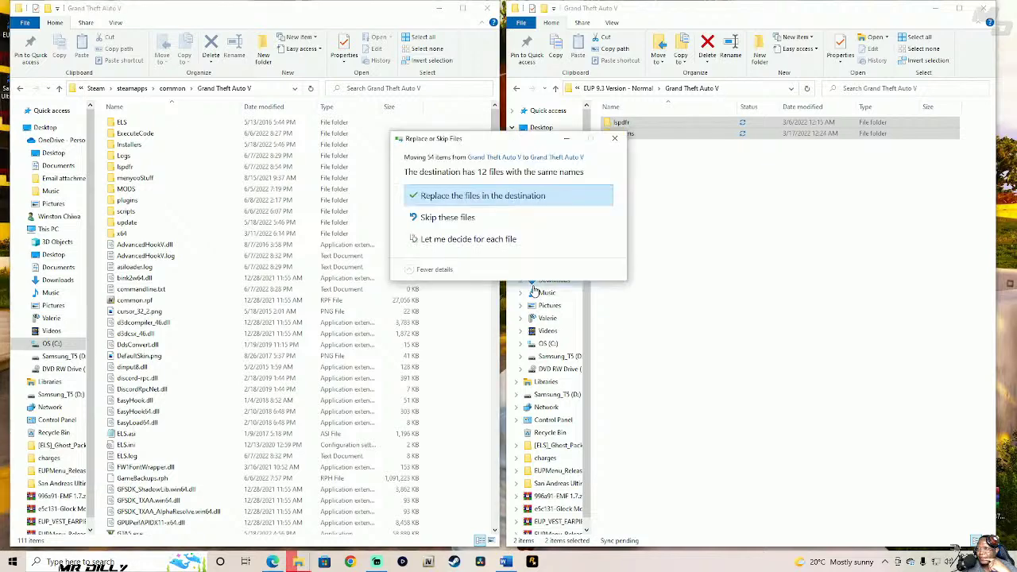
click(585, 200)
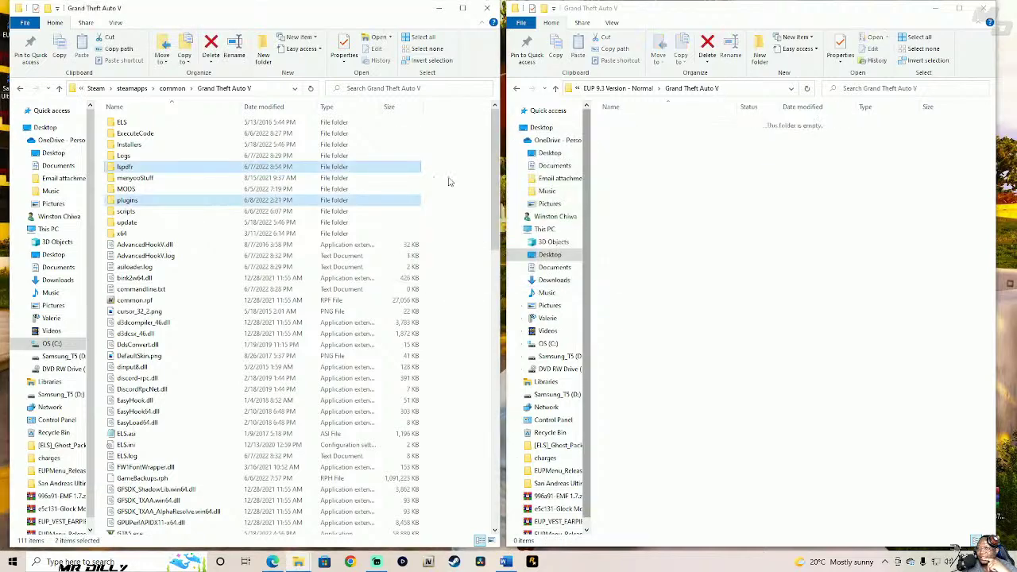
double_click(212, 204)
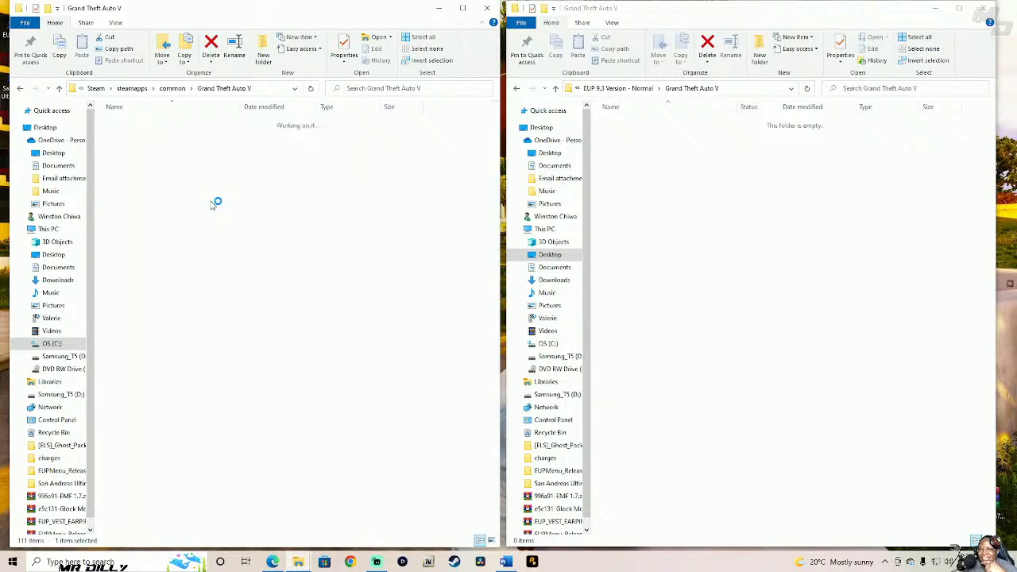
- Look through the LSPDFR and EUP folders inside the game's plugins folder and return to the main Grand Theft Auto V folder
double_click(139, 133)
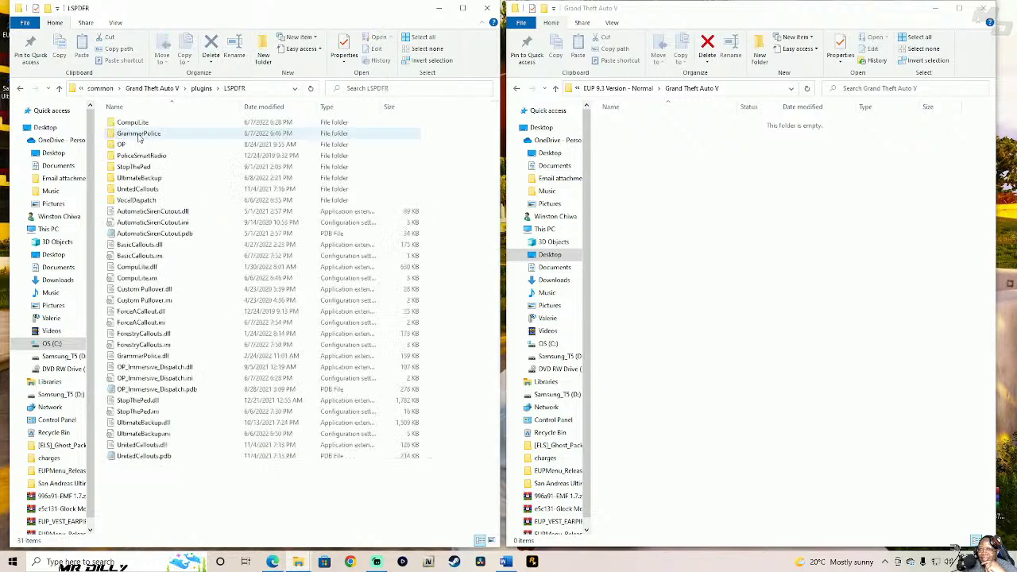
click(59, 88)
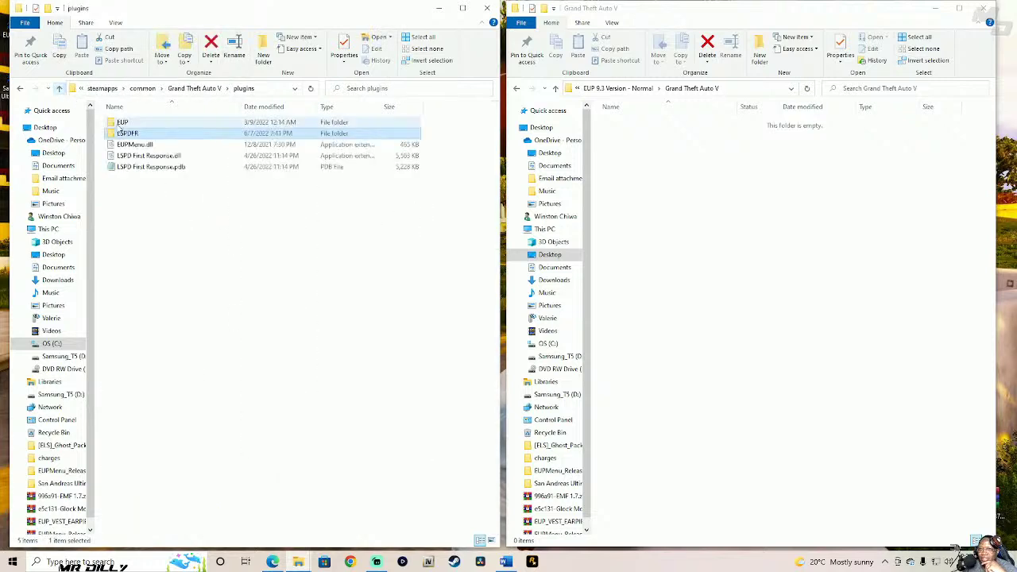
double_click(159, 123)
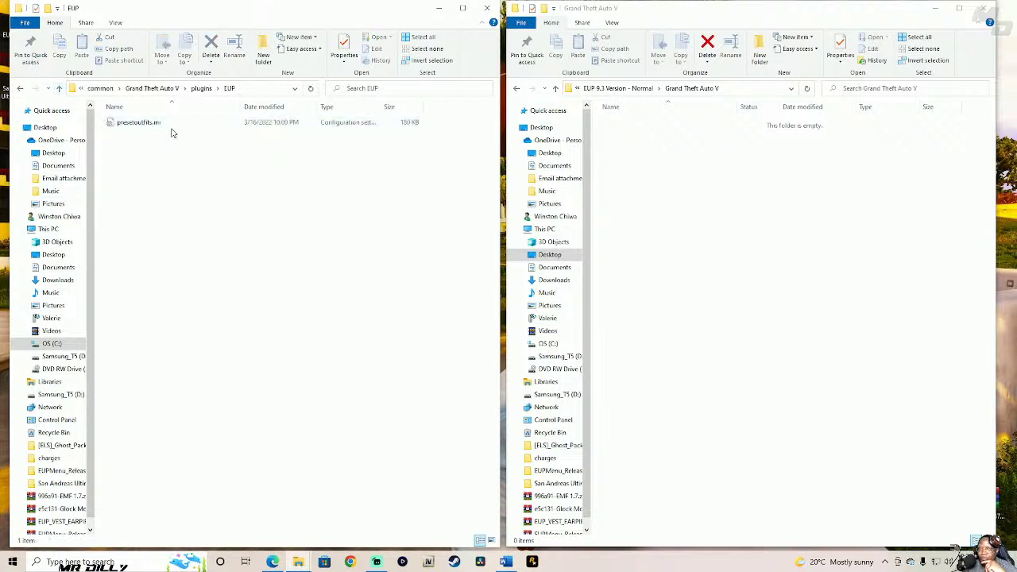
click(59, 88)
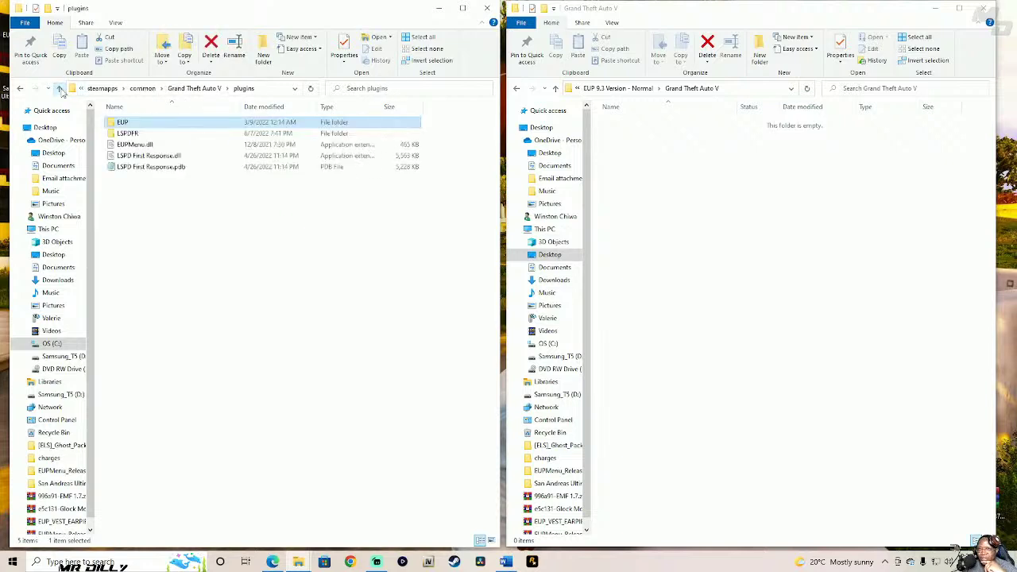
click(59, 88)
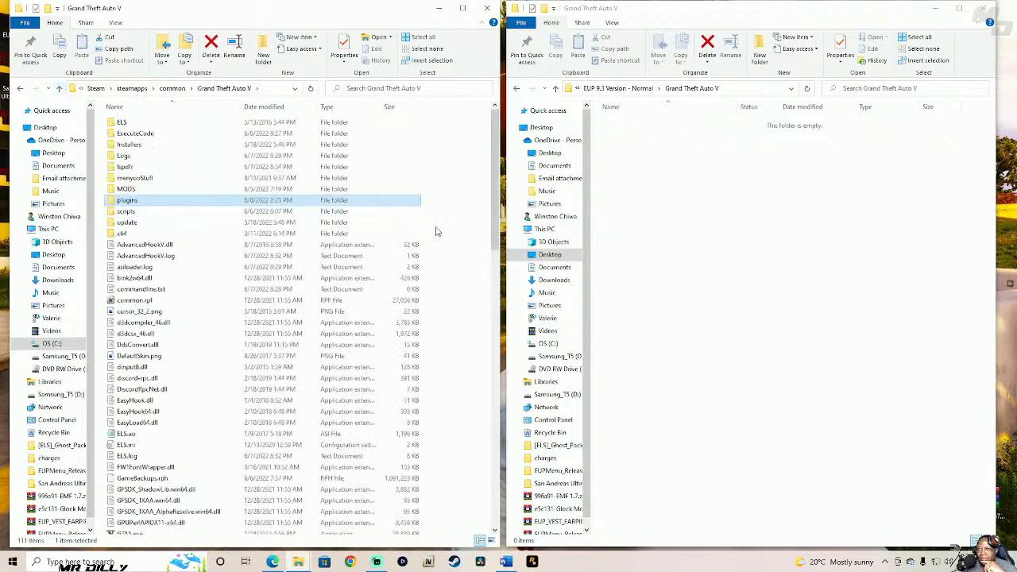
- Close the emptied mod folder window and move the San Andreas Ultimate Backup archive beside the EUPMenu archive on the desktop
click(985, 8)
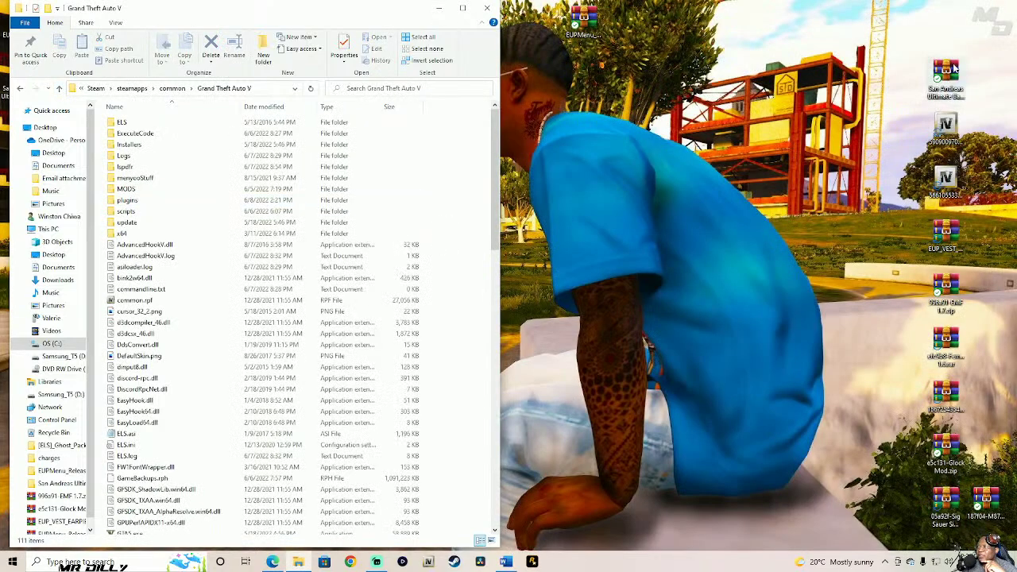
drag(937, 73, 623, 33)
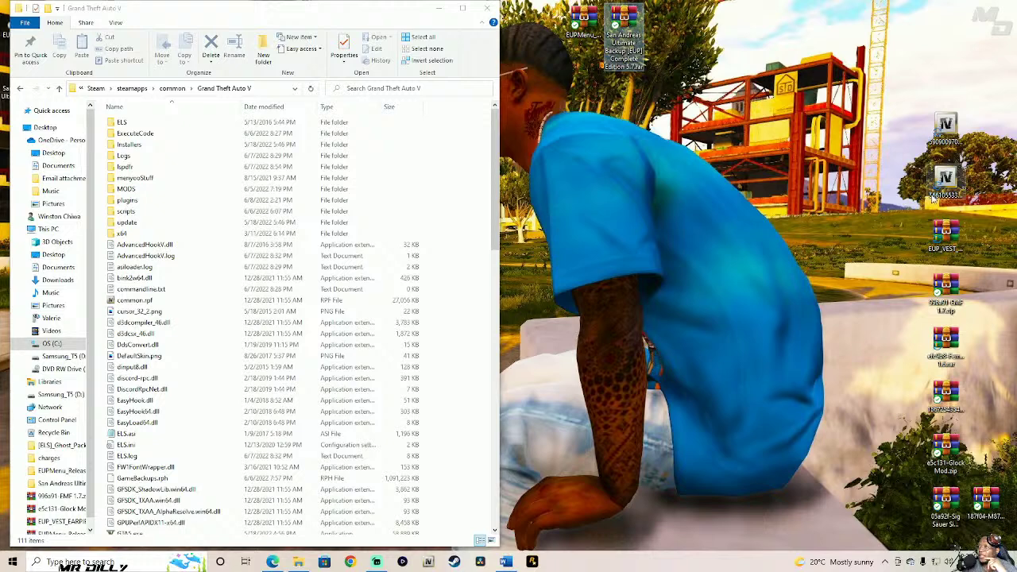
click(944, 134)
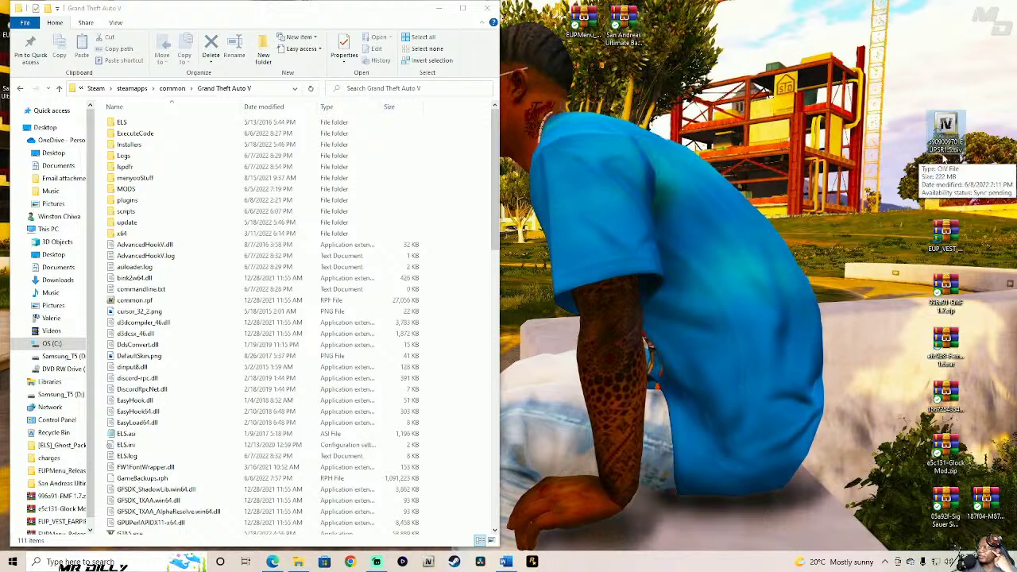
click(946, 183)
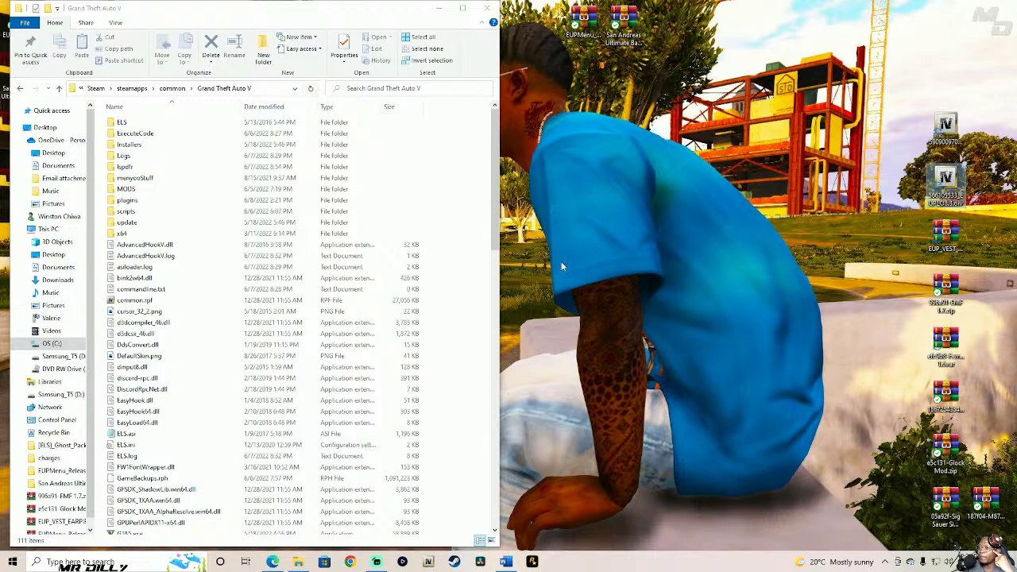
- Switch to OpenIV, load Grand Theft Auto V for Windows, turn on edit mode, and place its window beside the desktop packages
click(430, 562)
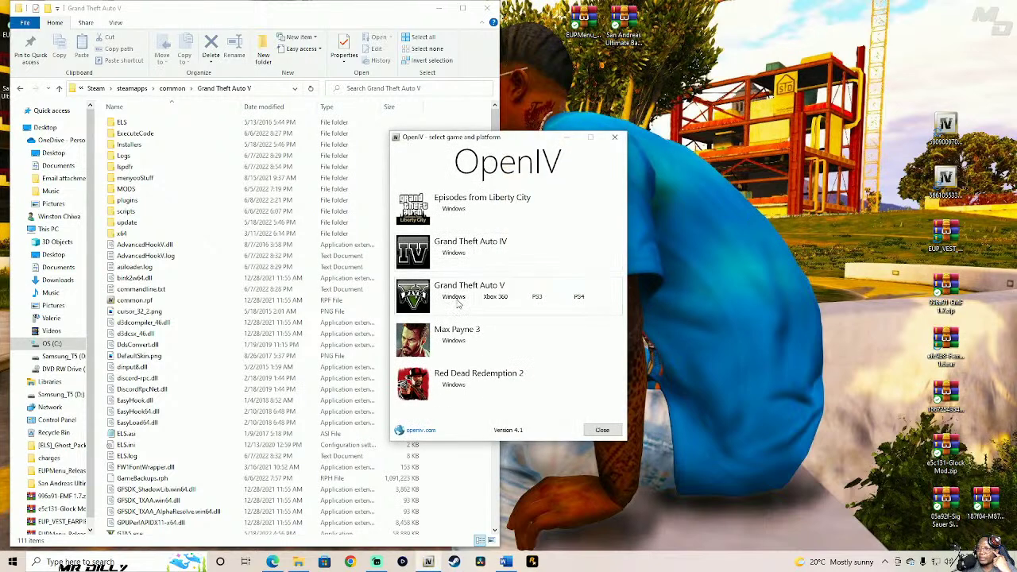
click(458, 300)
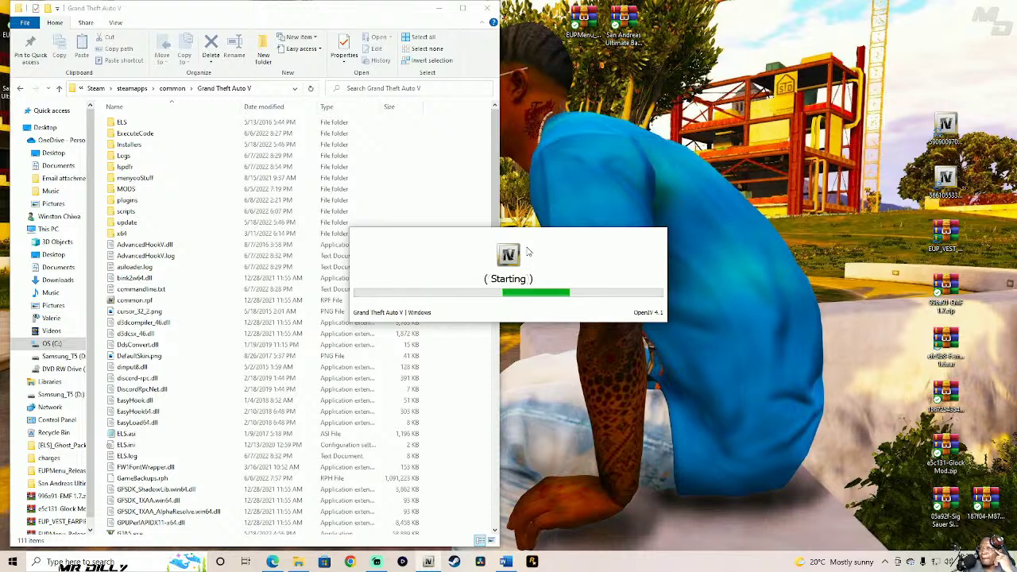
click(440, 10)
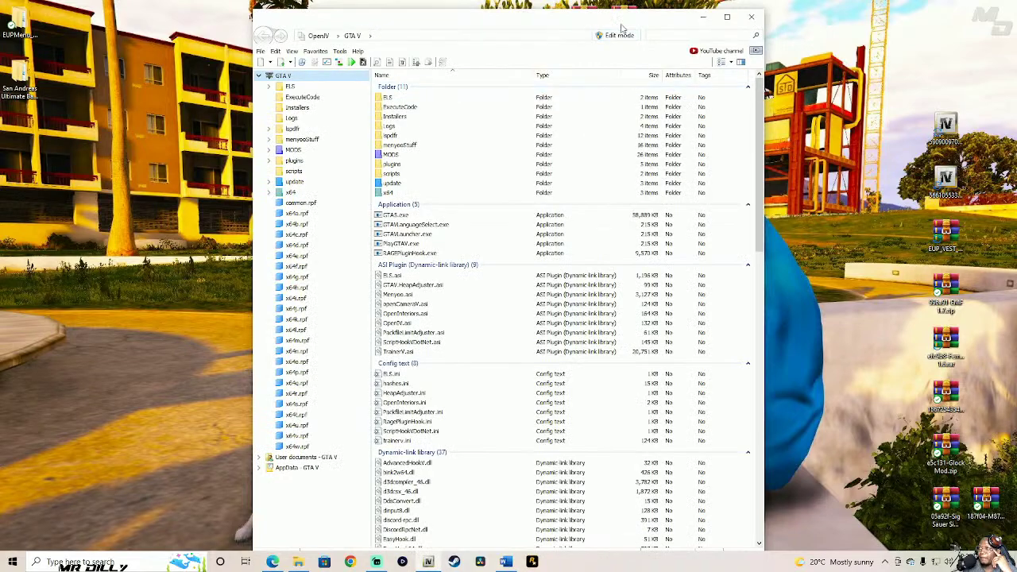
drag(618, 24, 387, 18)
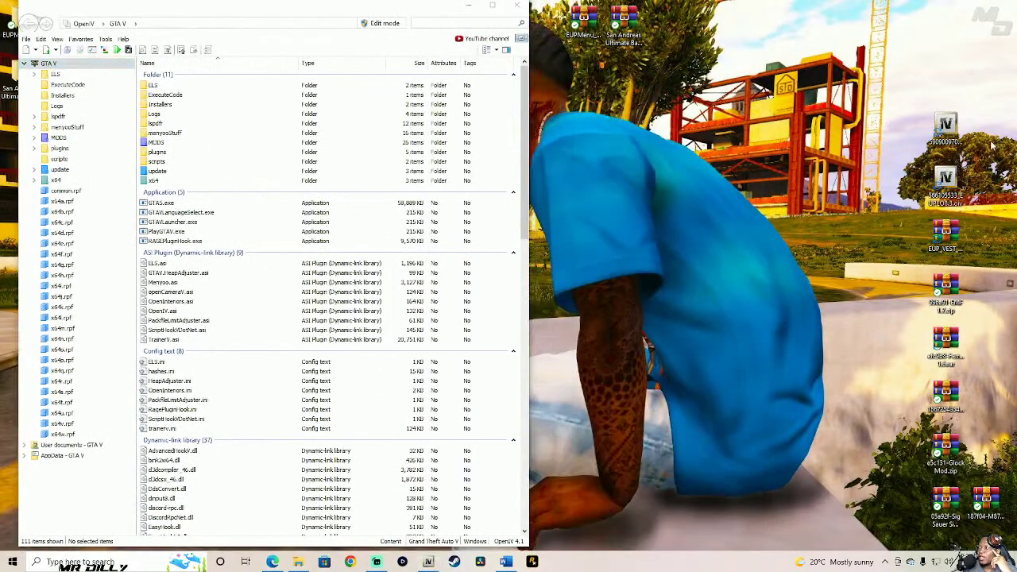
drag(946, 127, 500, 311)
click(384, 24)
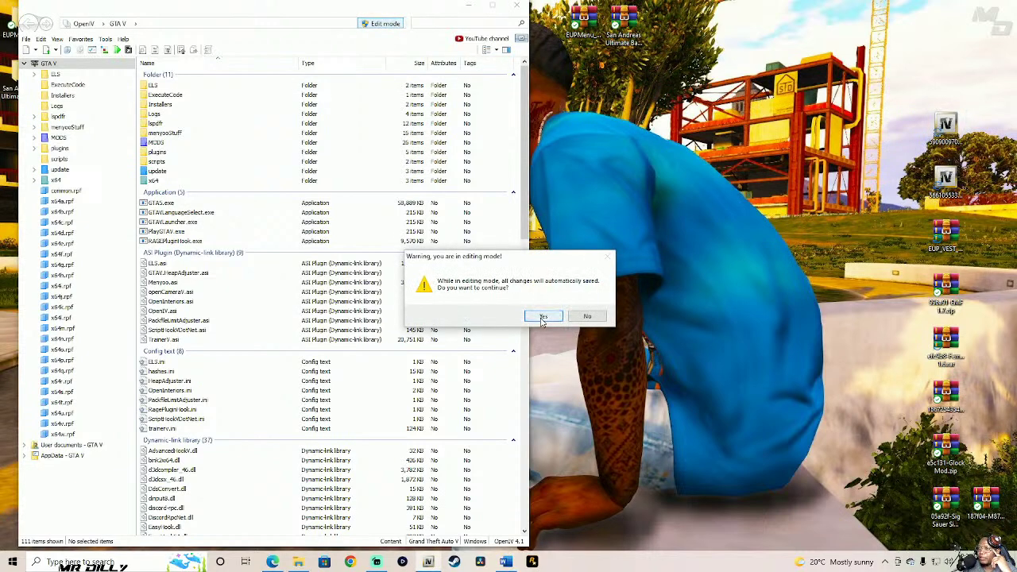
click(543, 317)
drag(528, 289, 634, 291)
- Install the Serve & Rescue 1.4 package into the "mods" folder and close its installer
click(942, 125)
click(619, 296)
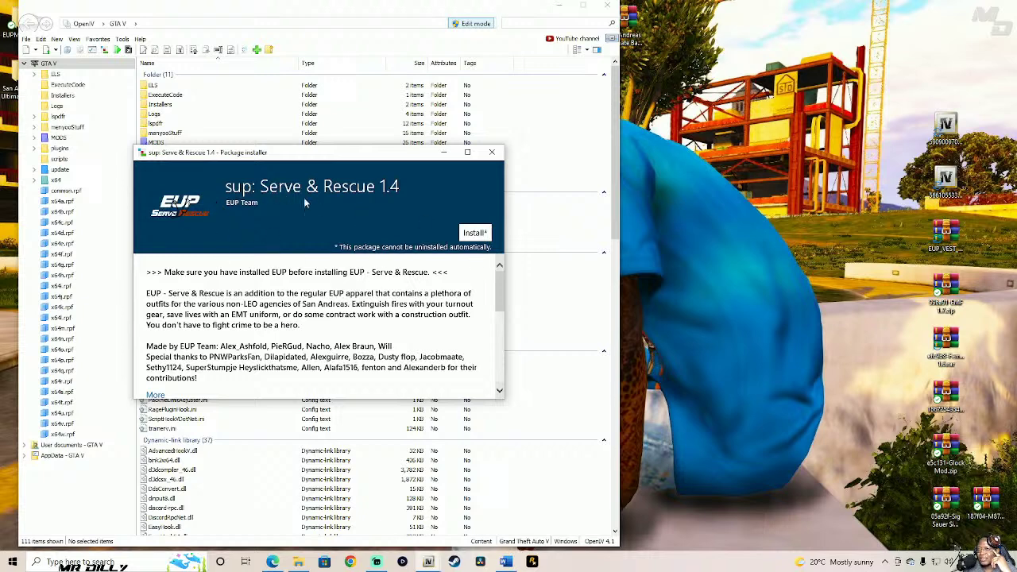
click(475, 236)
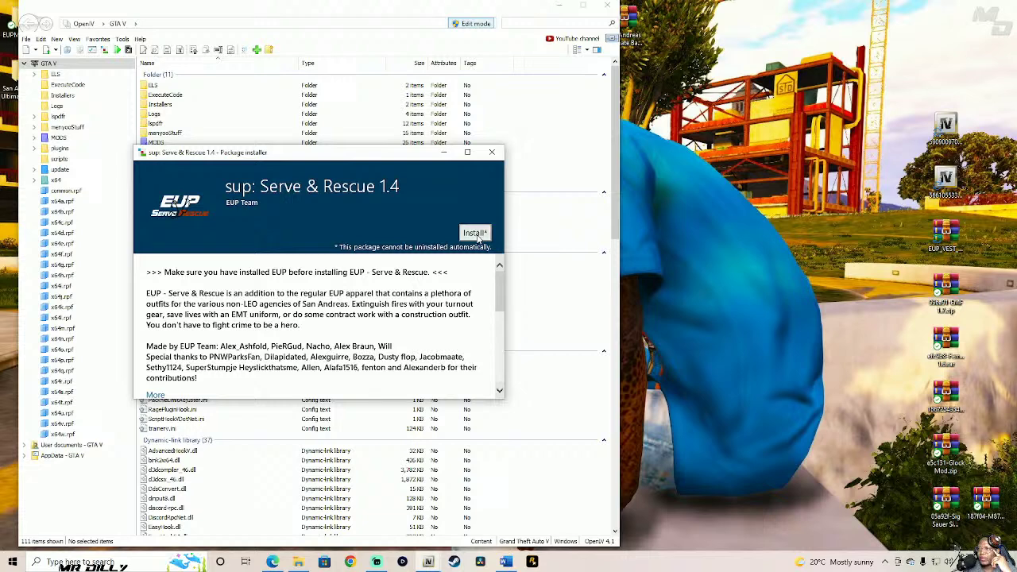
click(275, 258)
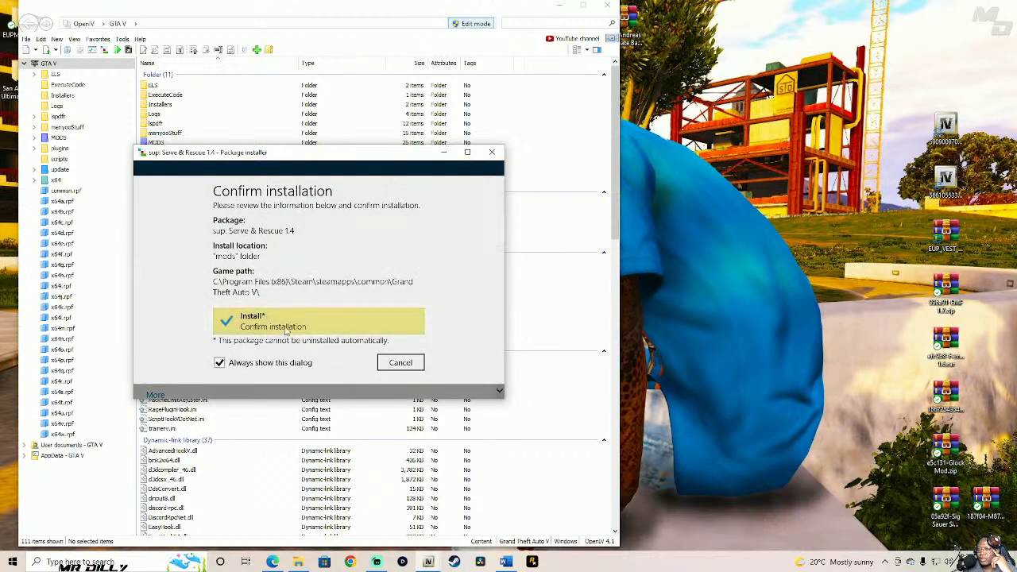
click(292, 329)
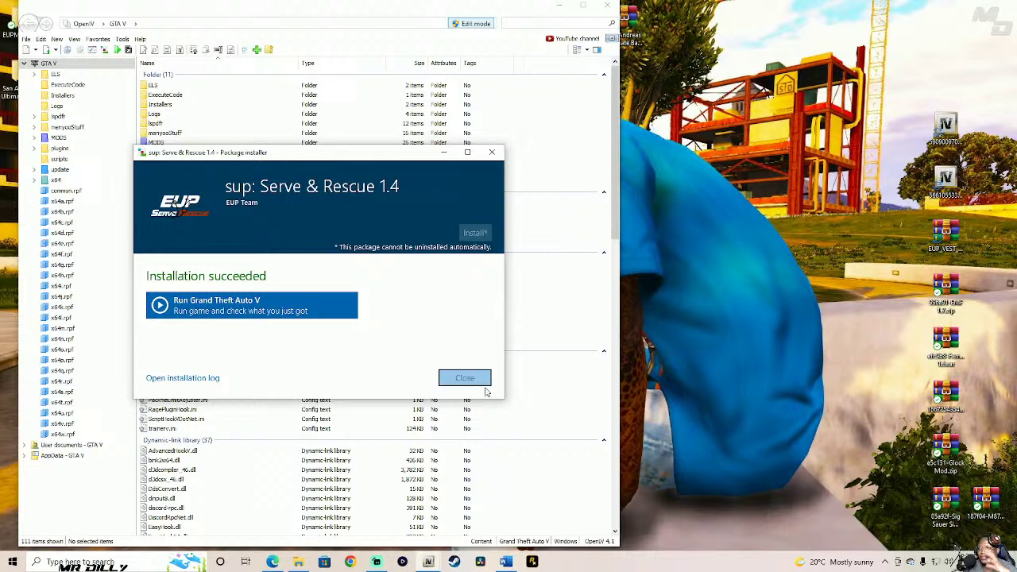
click(483, 382)
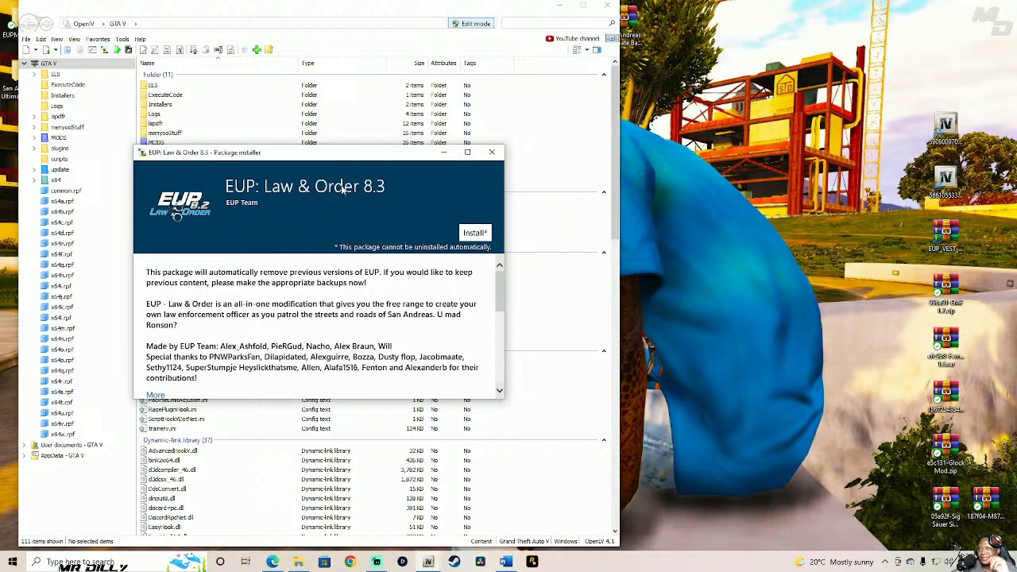
- Install the EUP: Law & Order 8.3 package into the "mods" folder and close its installer
click(475, 233)
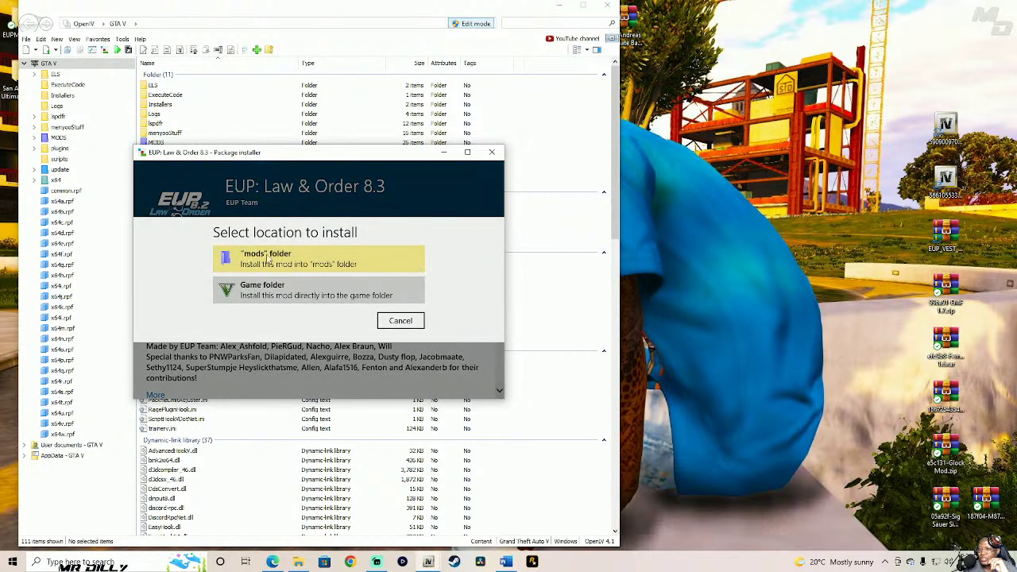
click(358, 269)
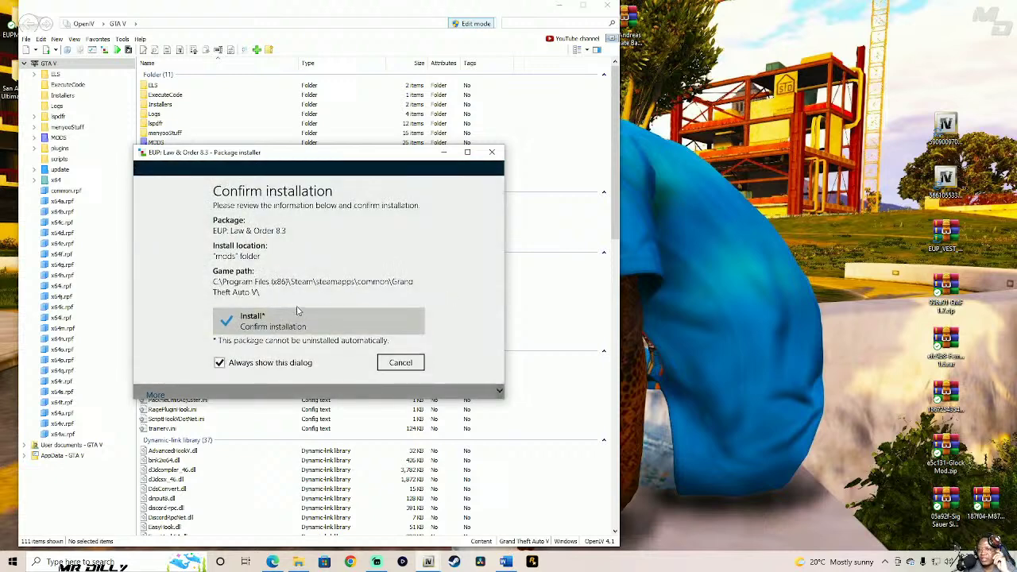
click(319, 324)
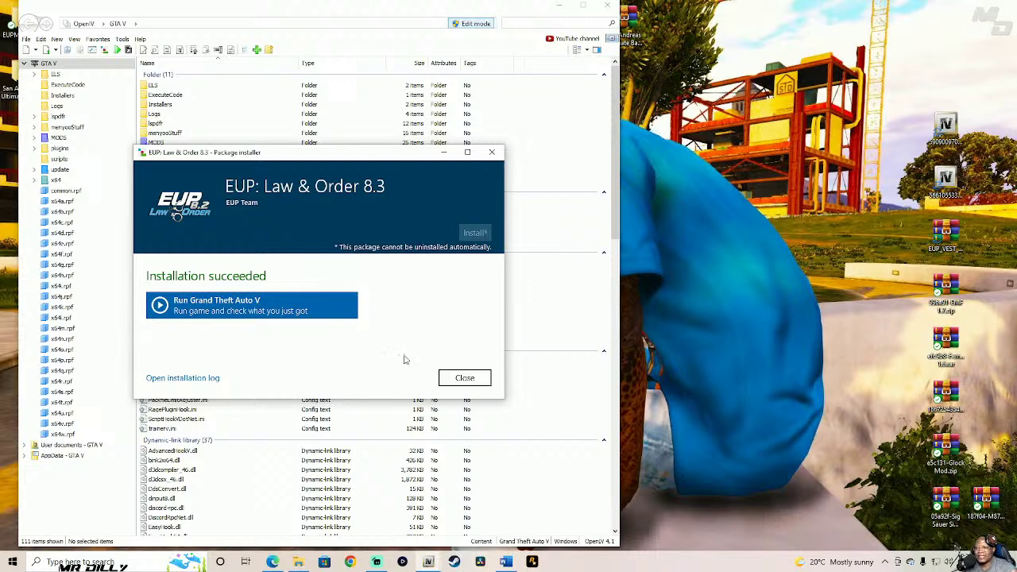
click(465, 378)
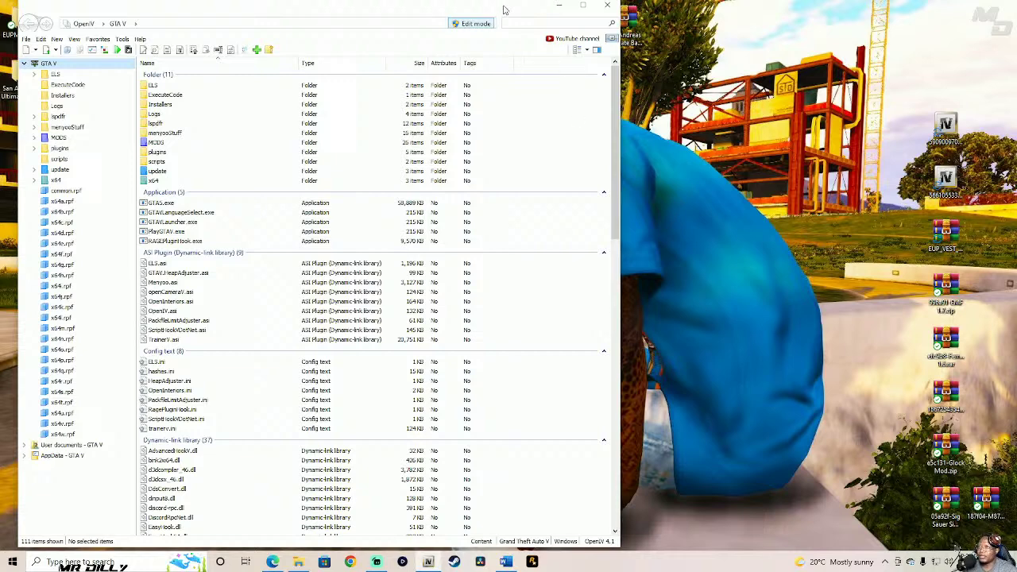
- Move the two installed OIV packages beside the San Andreas Ultimate Backup archive on the desktop
drag(505, 16, 491, 15)
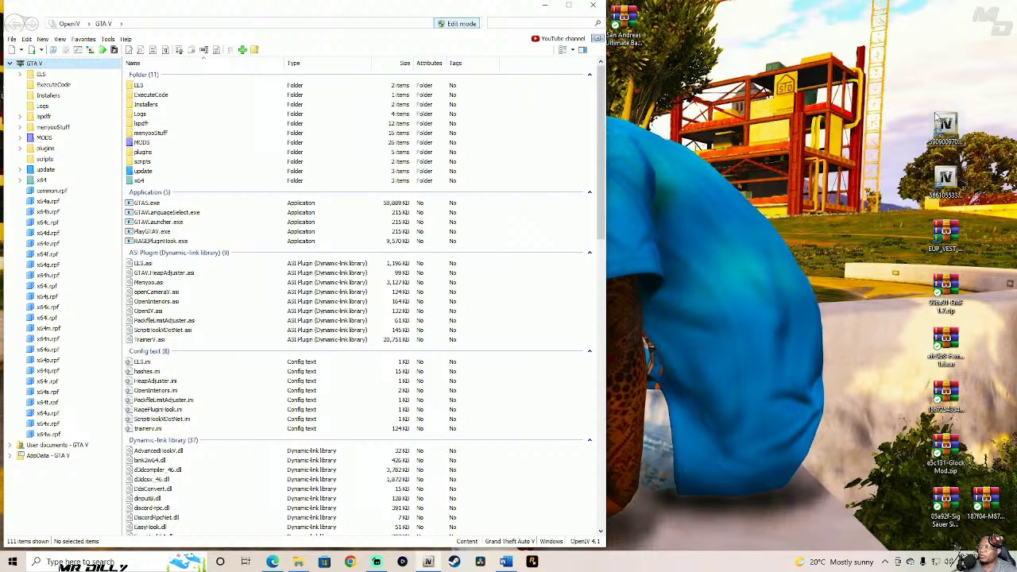
drag(941, 123, 666, 30)
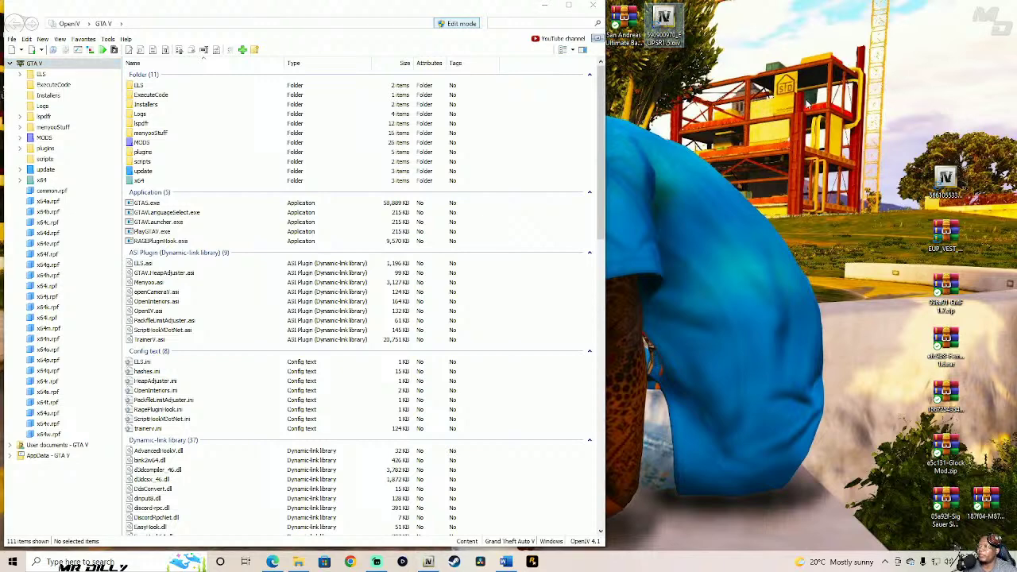
drag(945, 179, 705, 25)
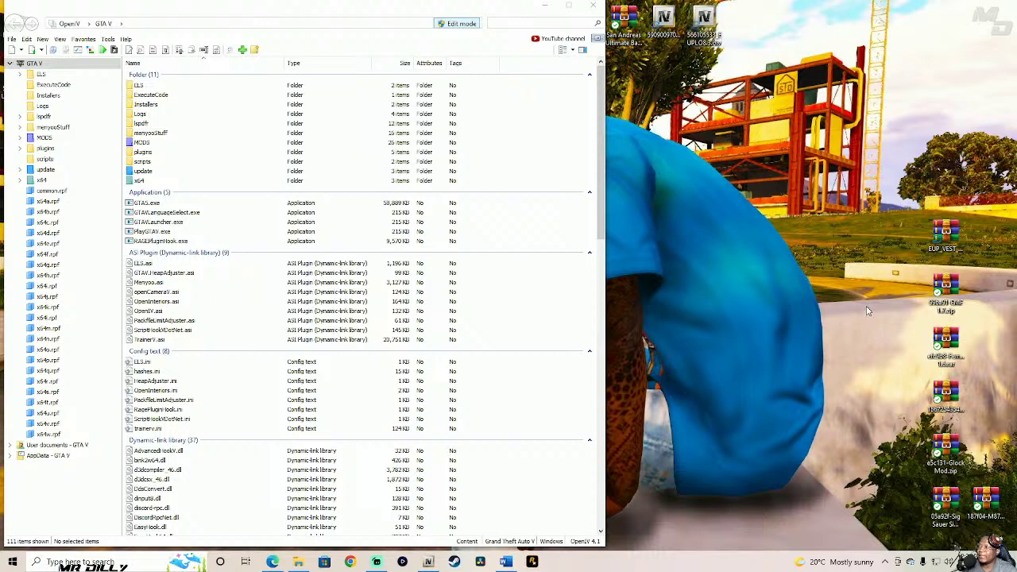
- Open EUP_VEST_EARPIECE_1.1.zip from the desktop and extract it into its own desktop folder with the WinRAR Wizard
click(937, 247)
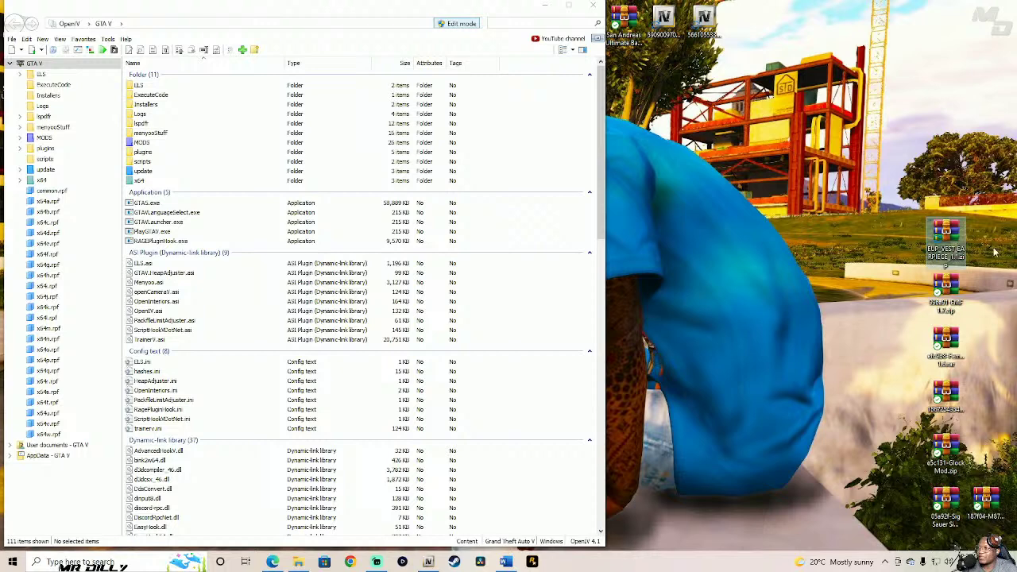
double_click(946, 243)
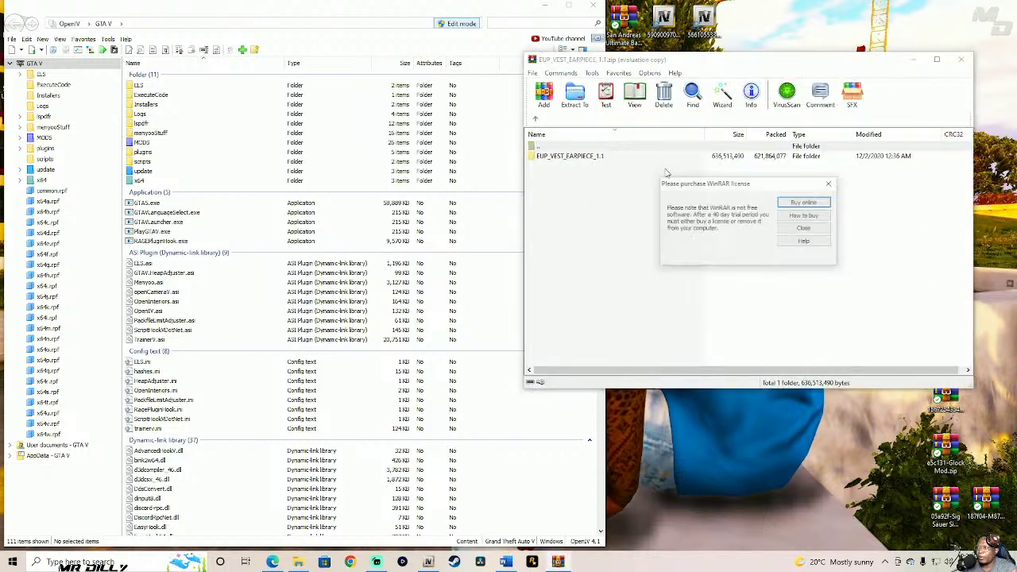
click(805, 228)
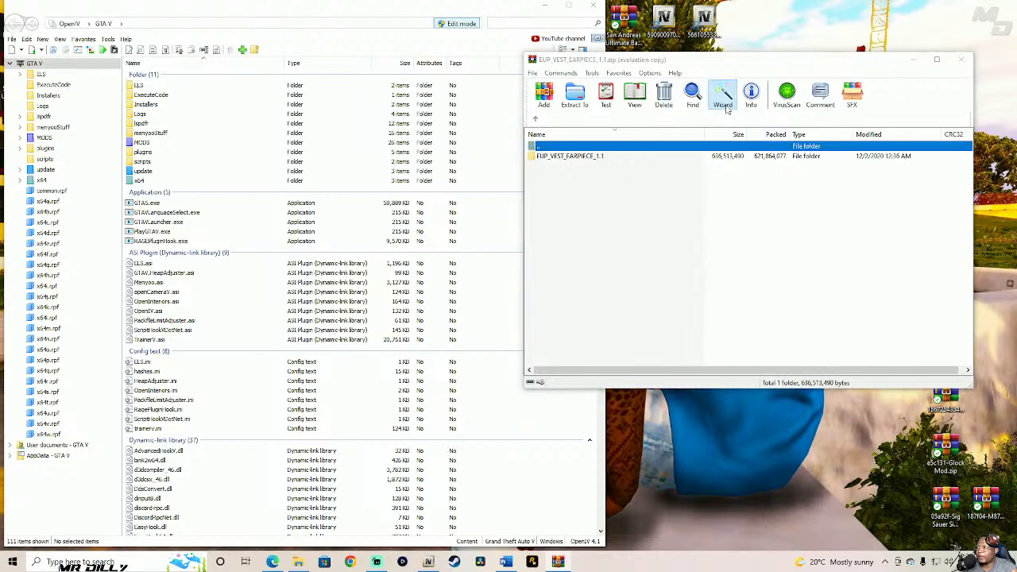
click(722, 95)
click(752, 300)
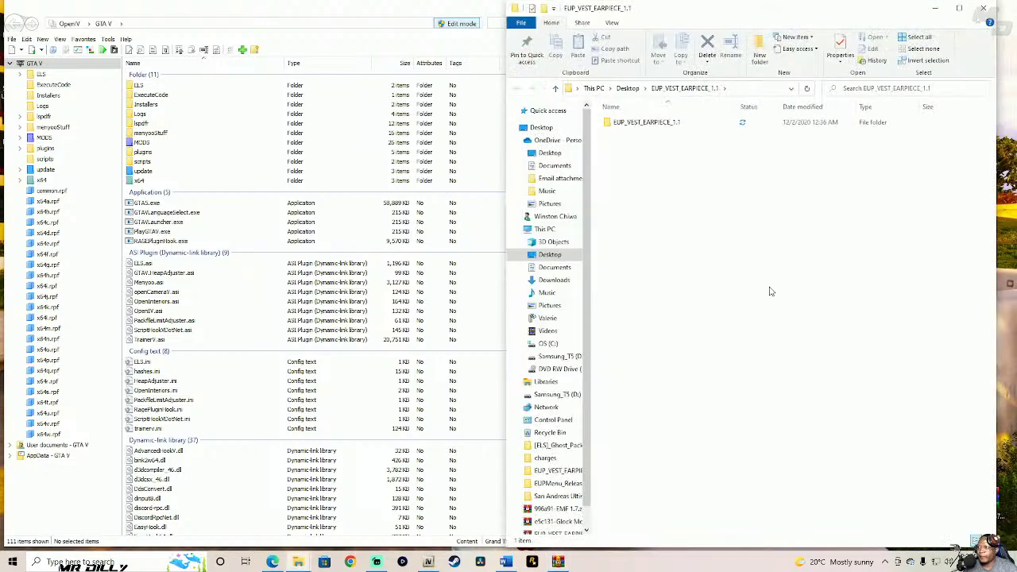
- Close the archive window and arrange OpenIV and the extracted EUP_VEST_EARPIECE_1.1 folder side by side
drag(831, 10, 897, 17)
click(961, 61)
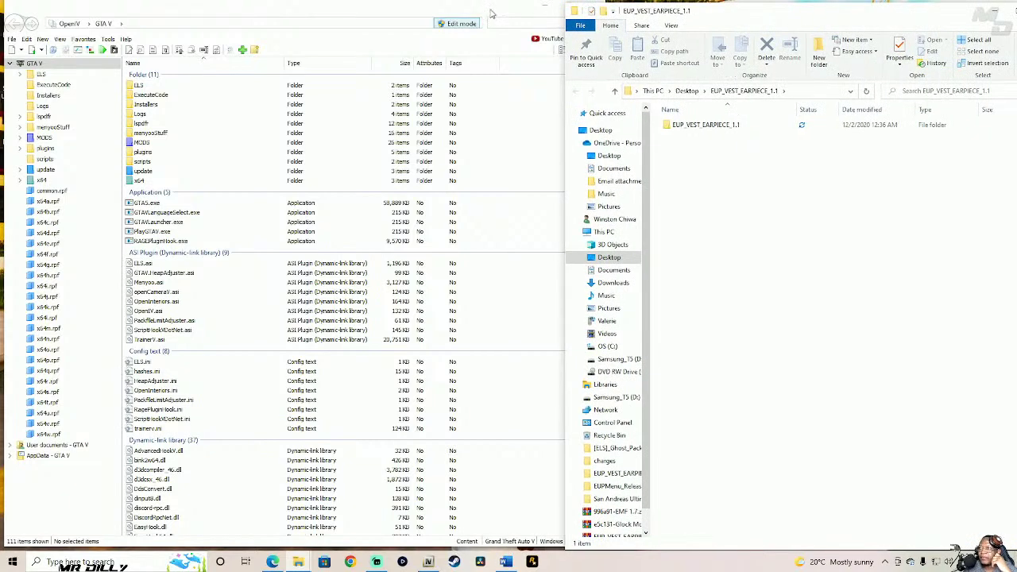
click(609, 80)
drag(597, 123, 560, 123)
drag(781, 19, 772, 17)
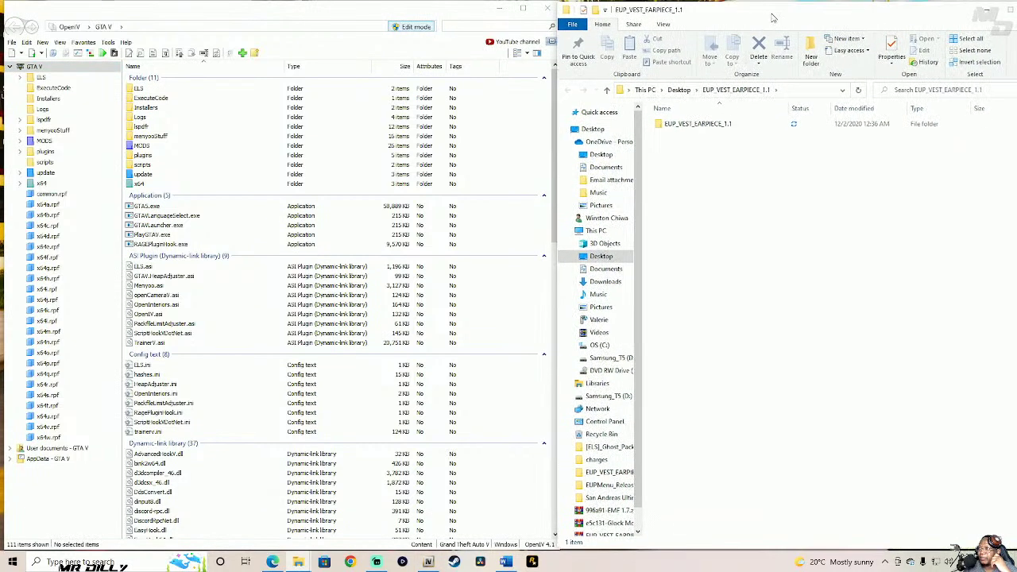
- Open README.txt in the inner EUP_VEST_EARPIECE_1.1 folder and look through its Files folder
click(729, 127)
double_click(730, 127)
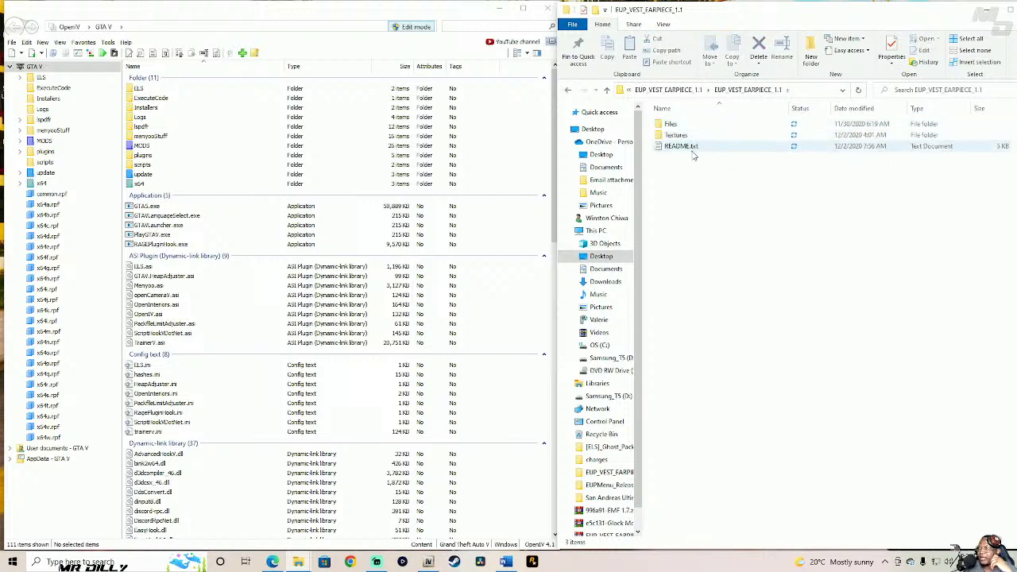
double_click(730, 151)
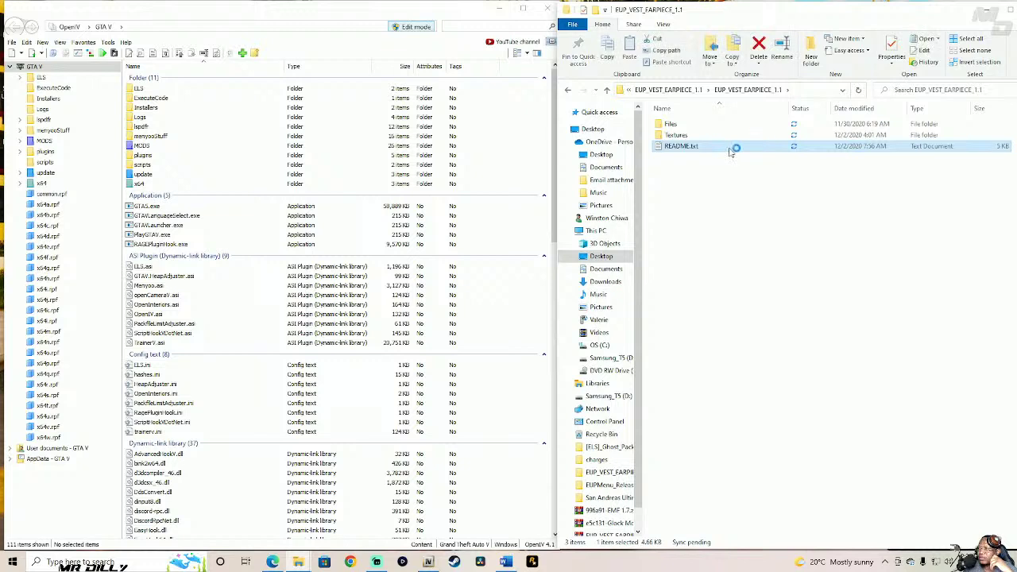
double_click(683, 125)
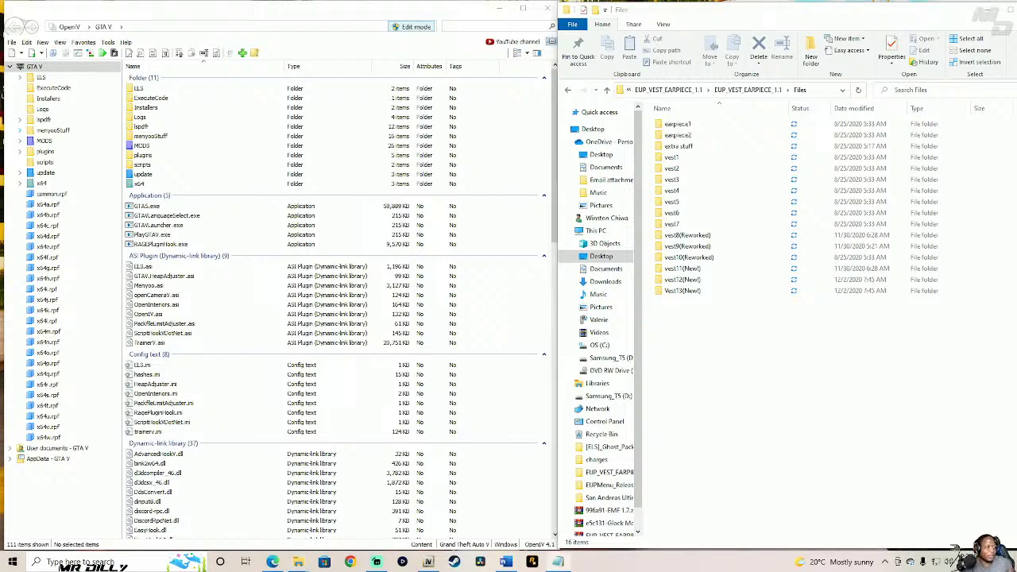
- Place README.txt beside the OpenIV window and highlight its instruction 2 with the path to eup_componentpeds.rpf
drag(421, 63, 920, 65)
drag(773, 70, 780, 37)
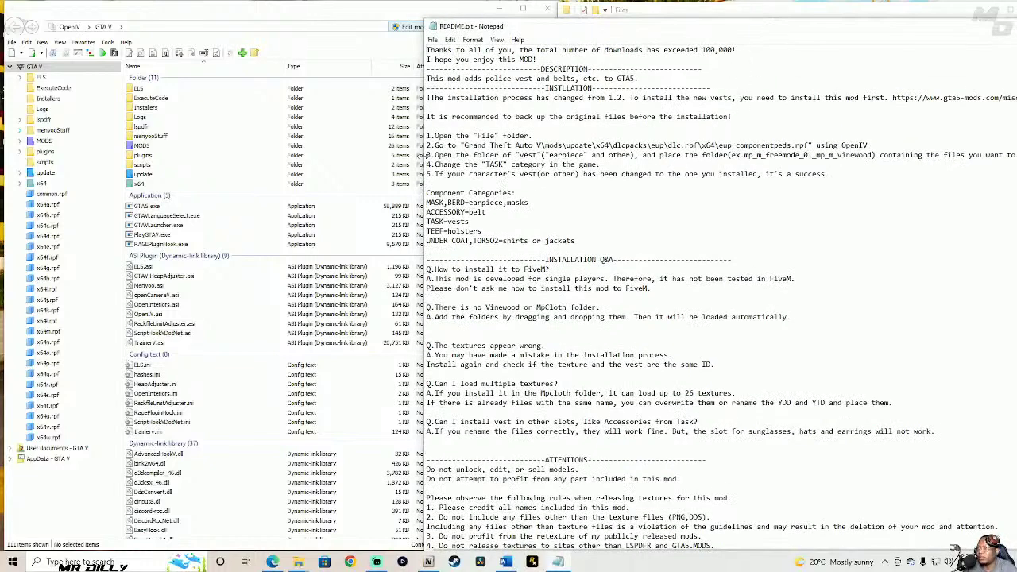
drag(436, 145, 545, 145)
drag(435, 145, 871, 145)
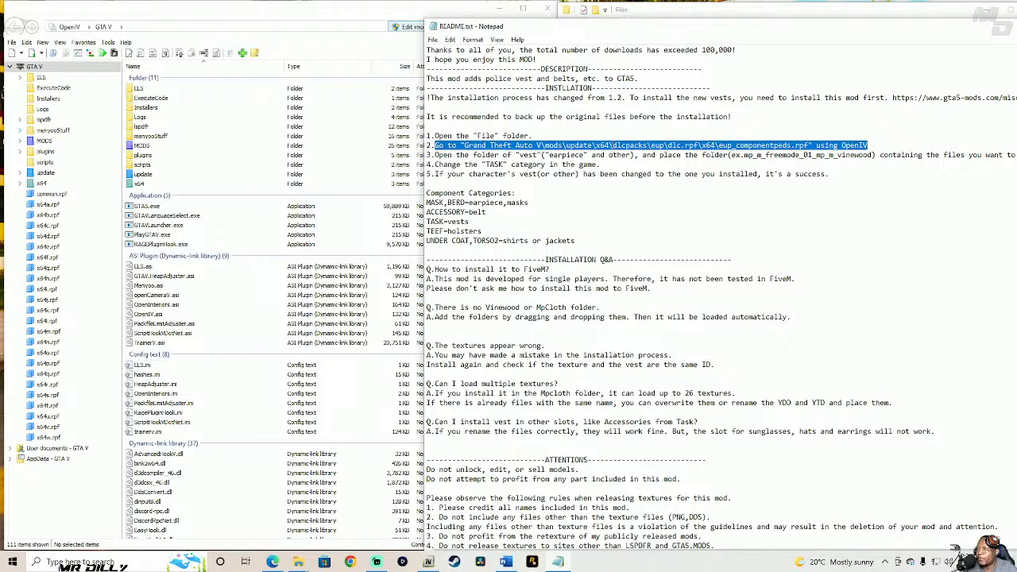
drag(715, 37, 855, 21)
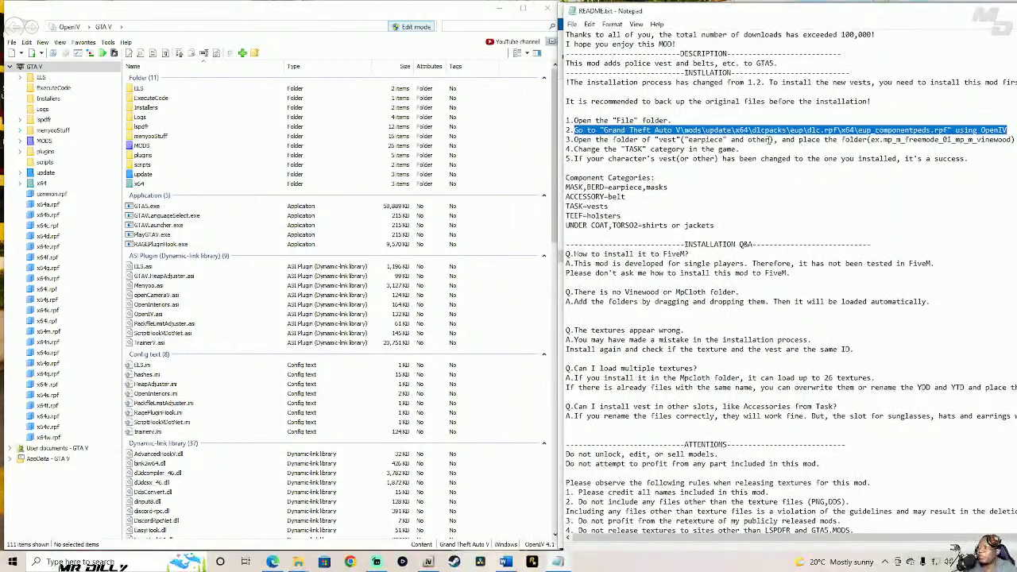
- In OpenIV, open MODS\update\x64\dlcpacks\eup\dlc.rpf\x64\eup_componentpeds.rpf
click(260, 20)
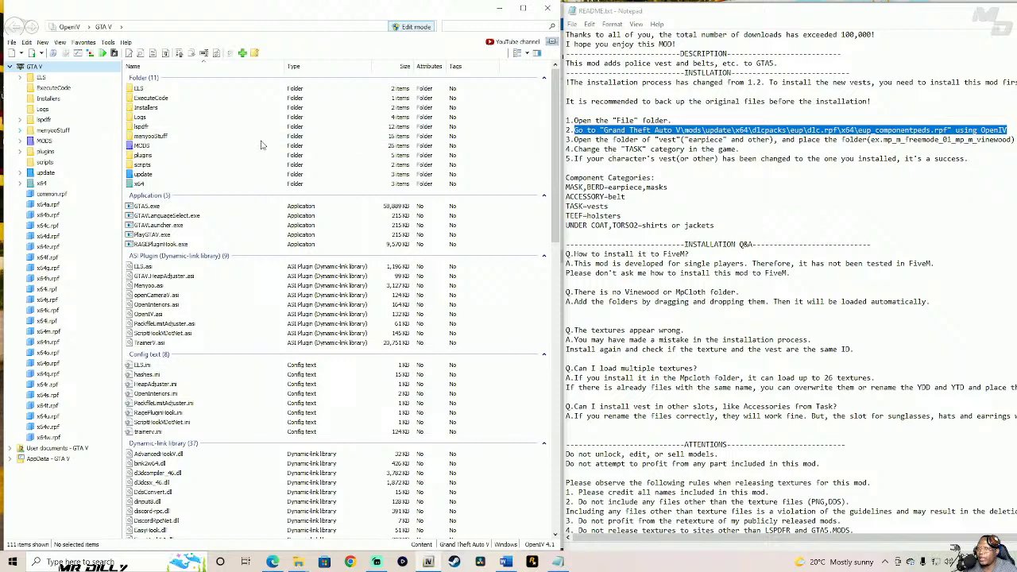
double_click(155, 145)
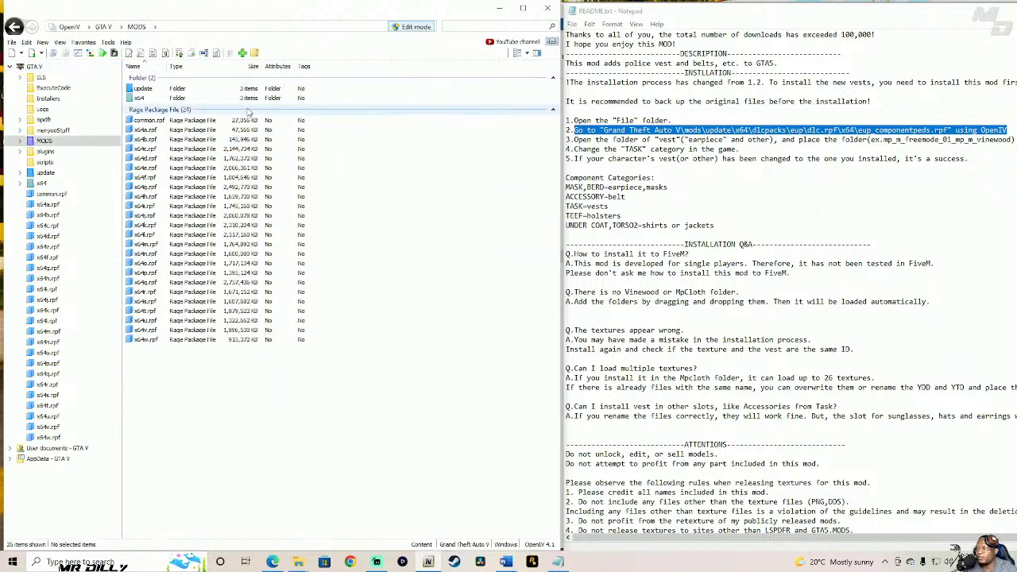
double_click(172, 88)
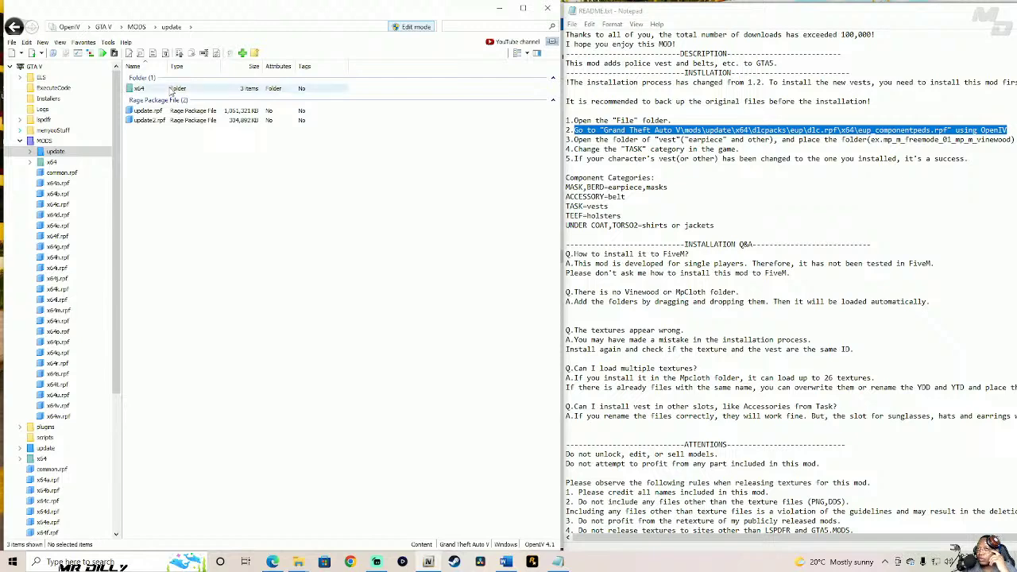
double_click(170, 88)
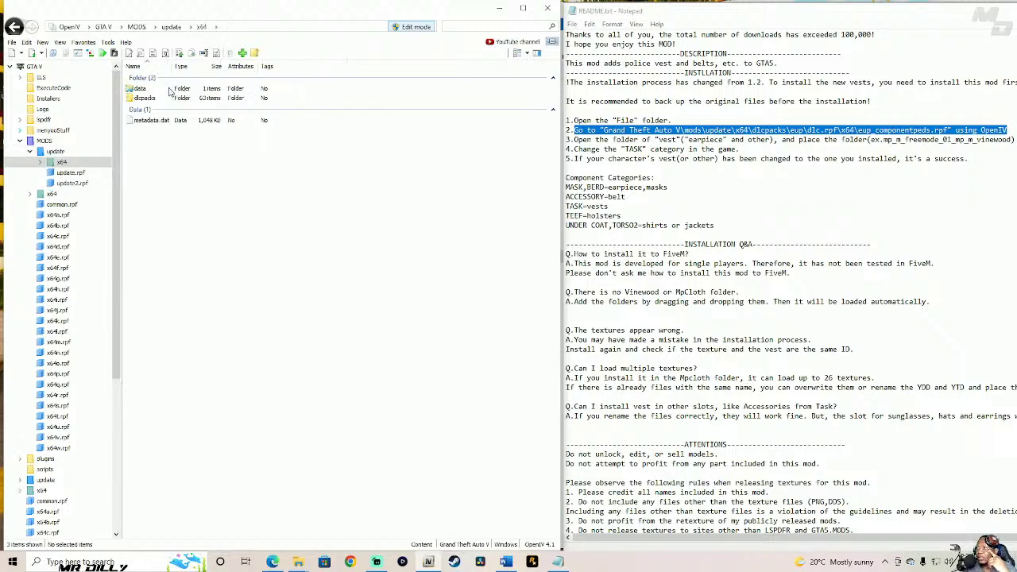
double_click(164, 99)
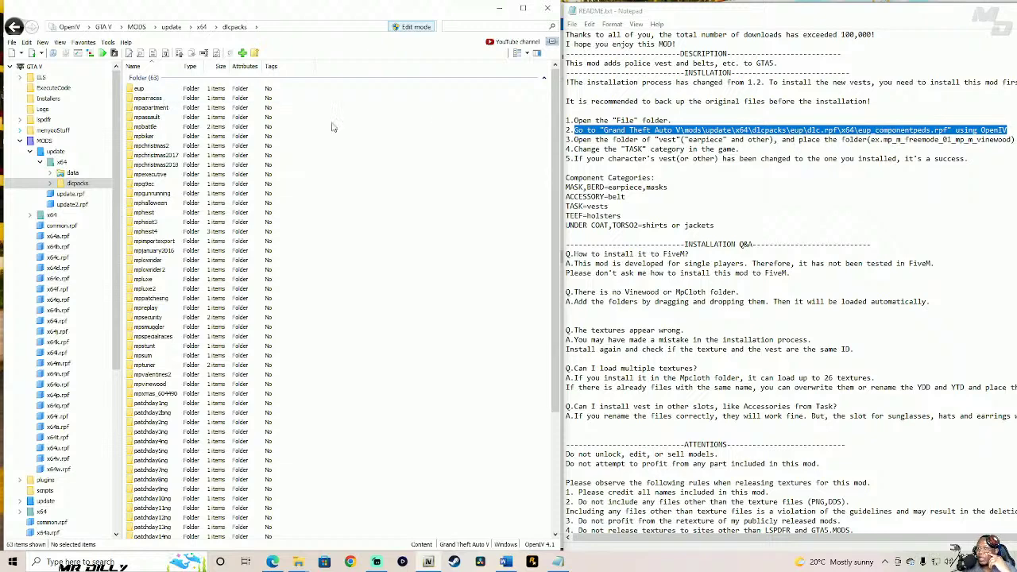
click(163, 91)
double_click(164, 91)
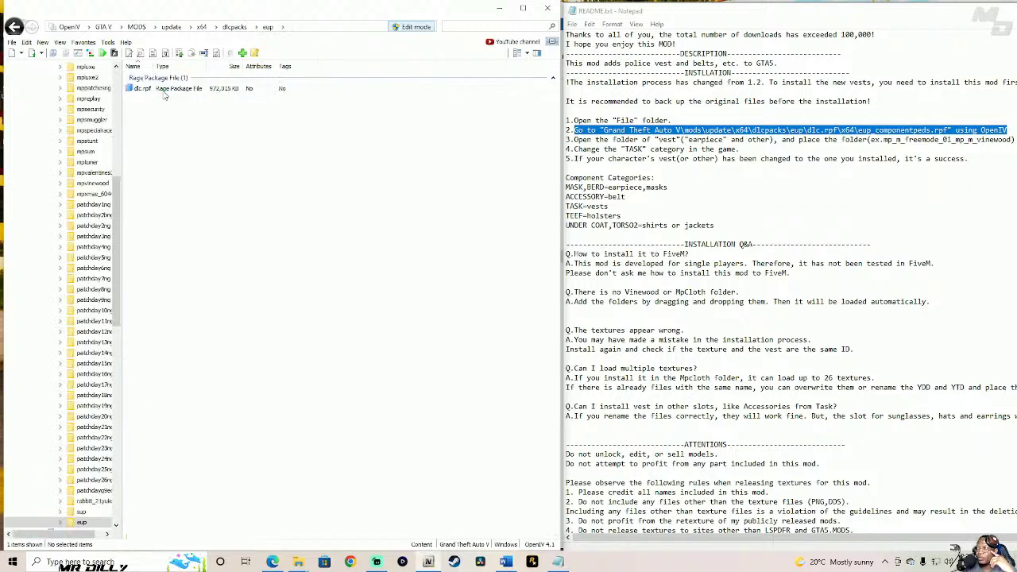
double_click(163, 90)
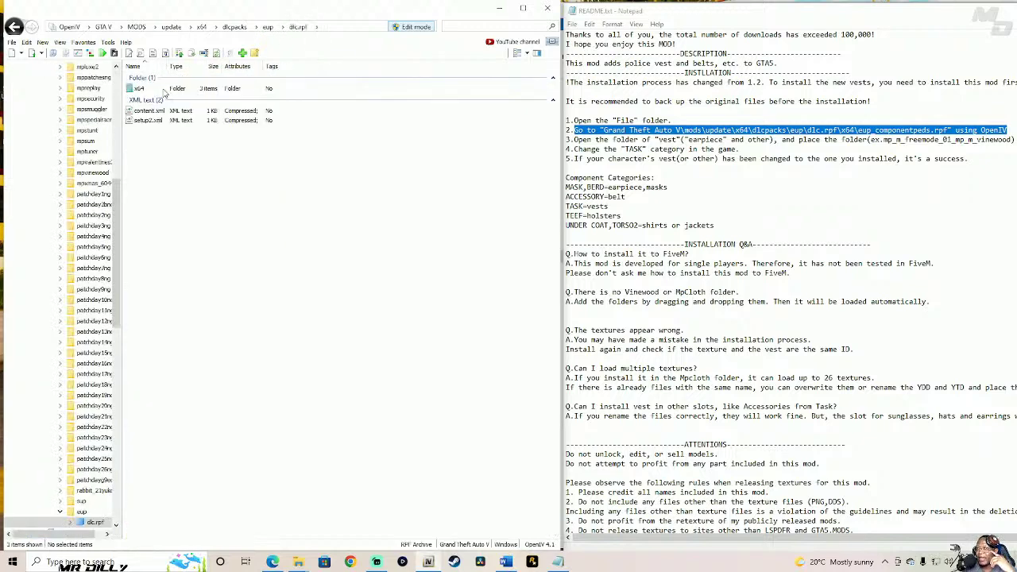
double_click(157, 91)
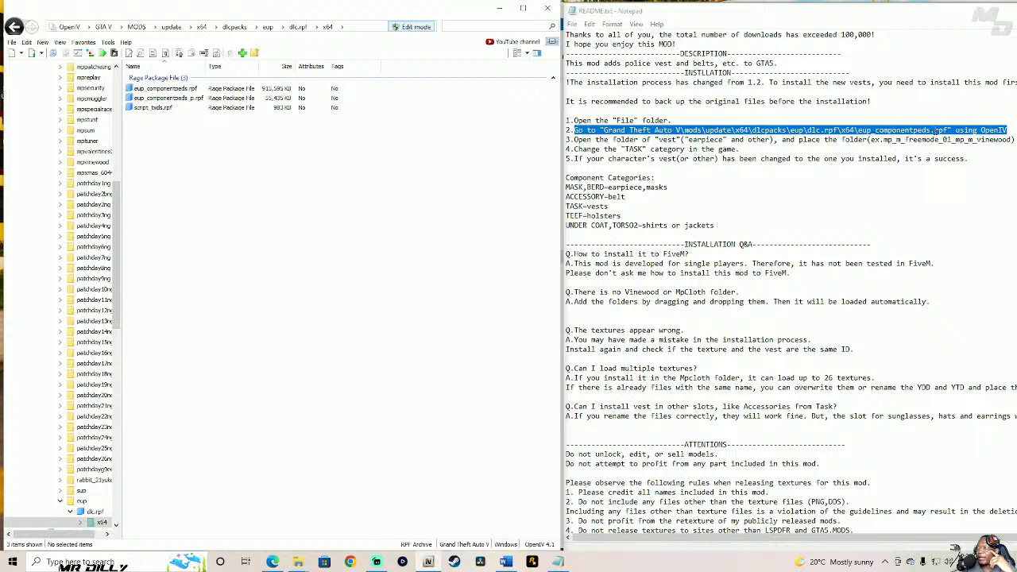
click(177, 93)
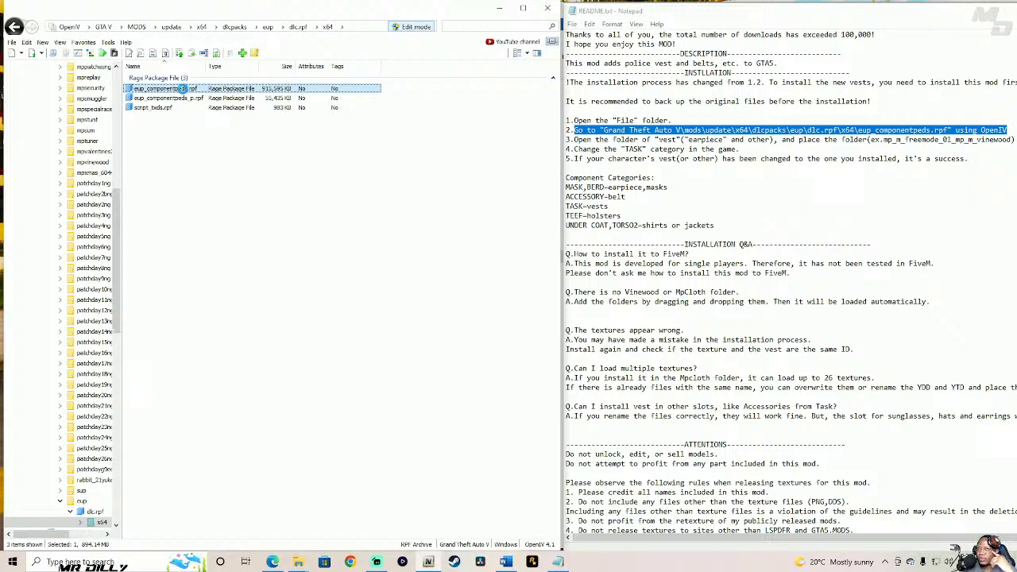
double_click(183, 89)
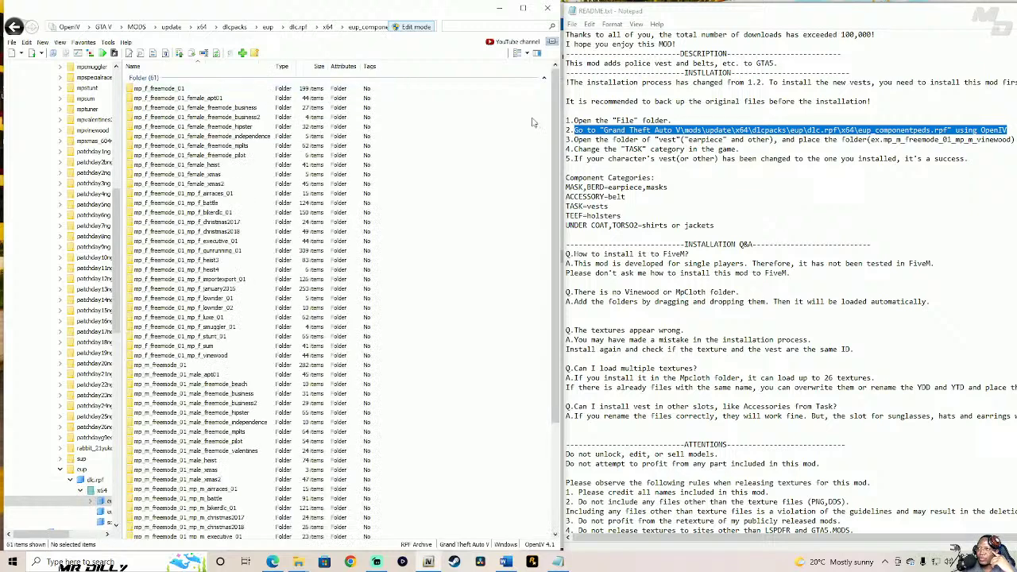
drag(556, 102, 556, 143)
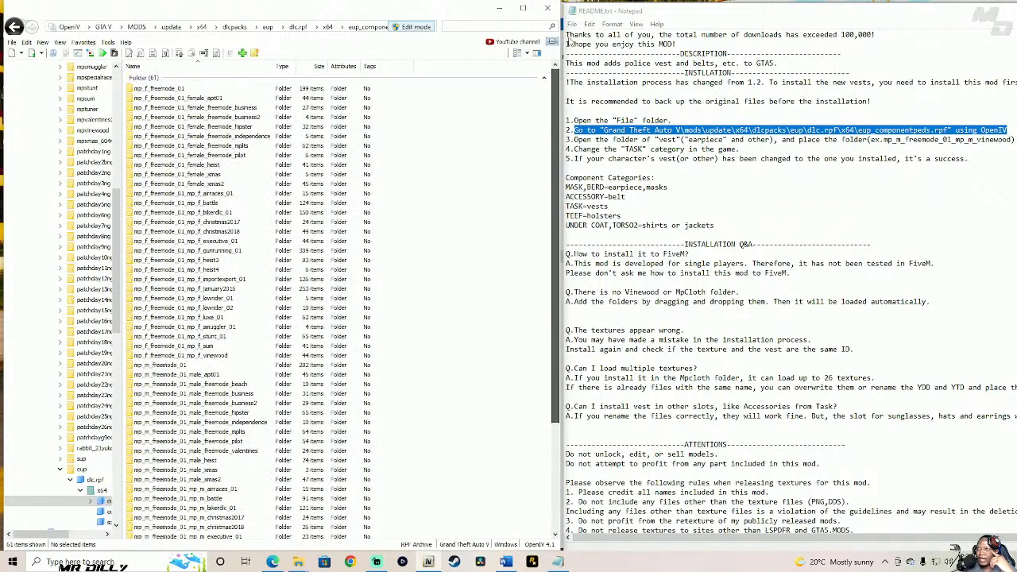
- Read the installation steps, component categories and installation Q&A in README.txt, and minimize it to uncover the Files folder
drag(744, 15, 660, 16)
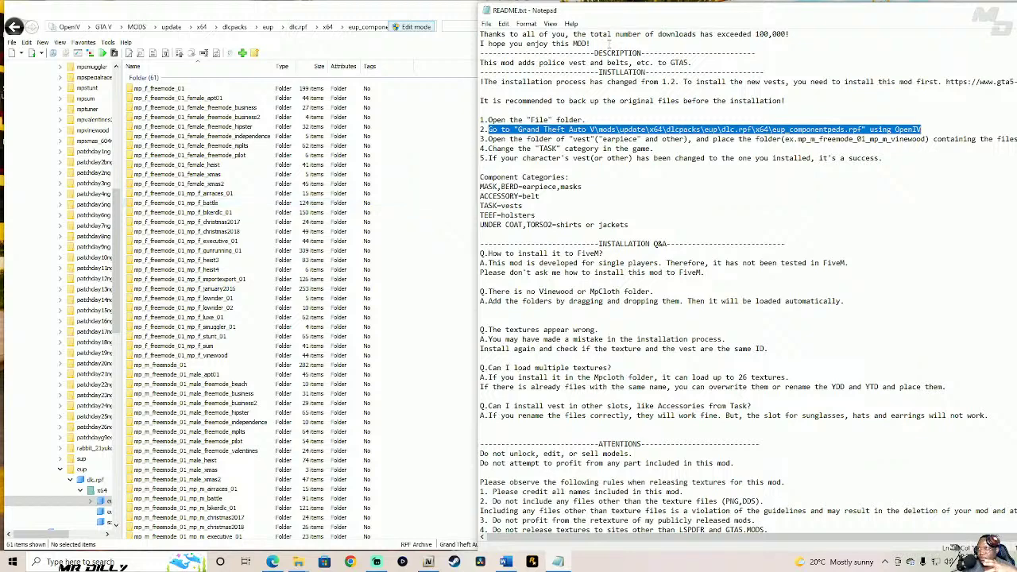
drag(619, 11, 675, 0)
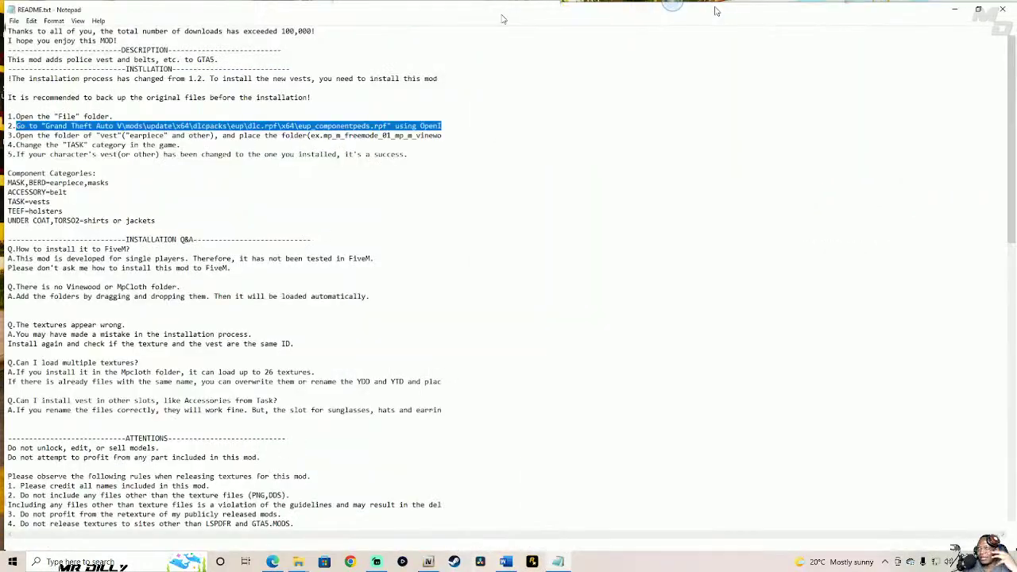
double_click(814, 5)
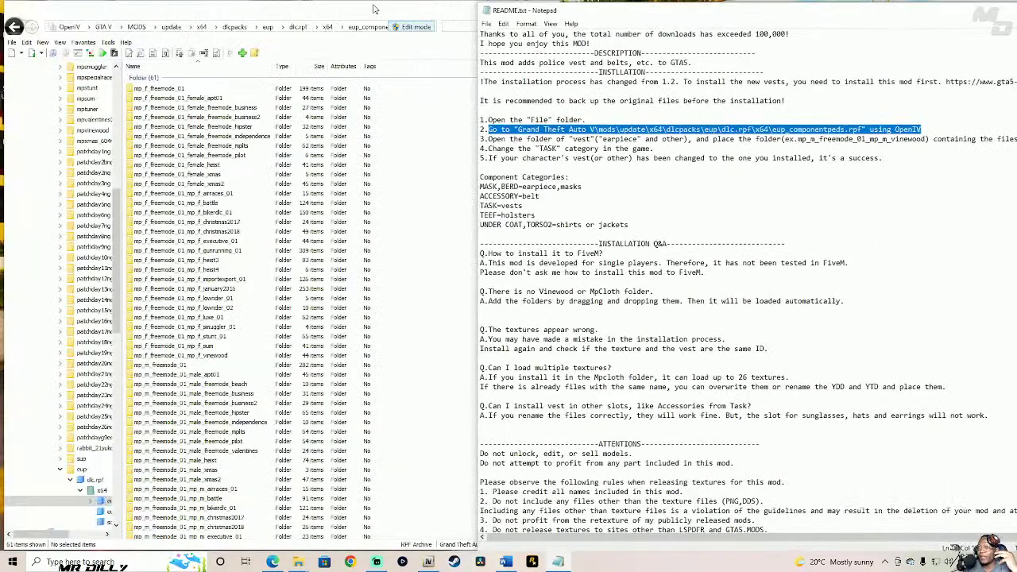
drag(374, 10, 361, 7)
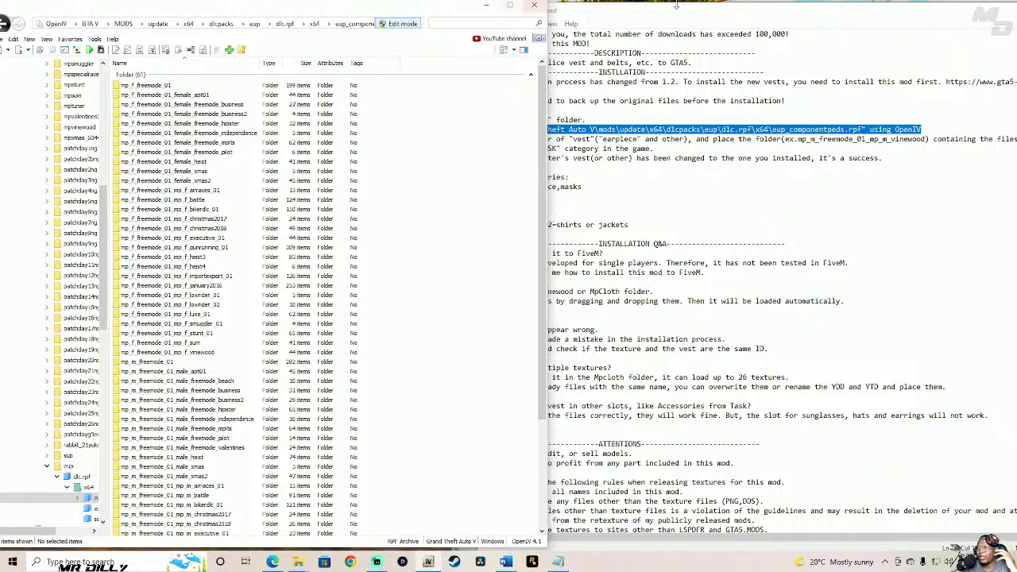
drag(678, 16, 492, 21)
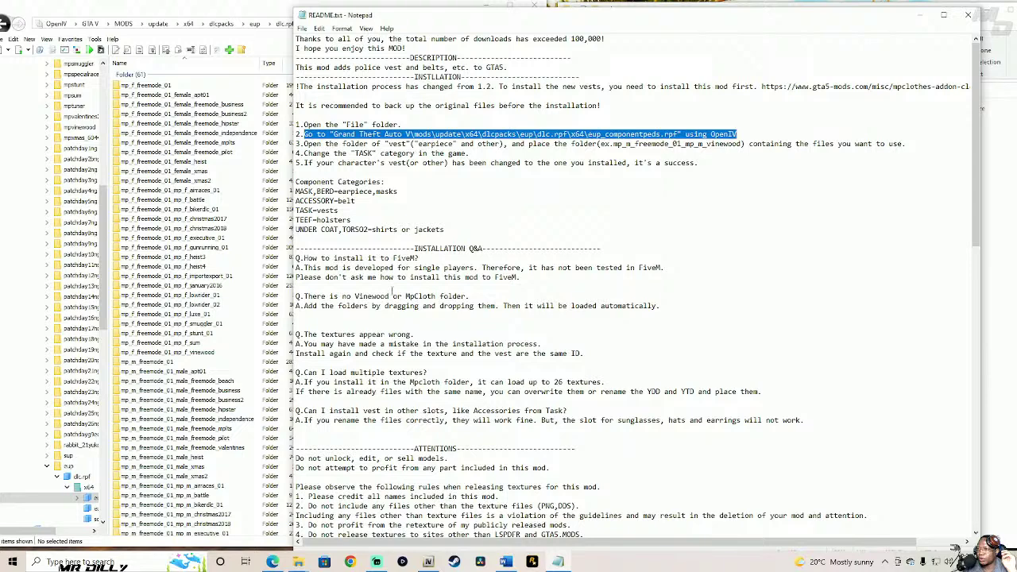
drag(305, 259, 770, 396)
click(820, 337)
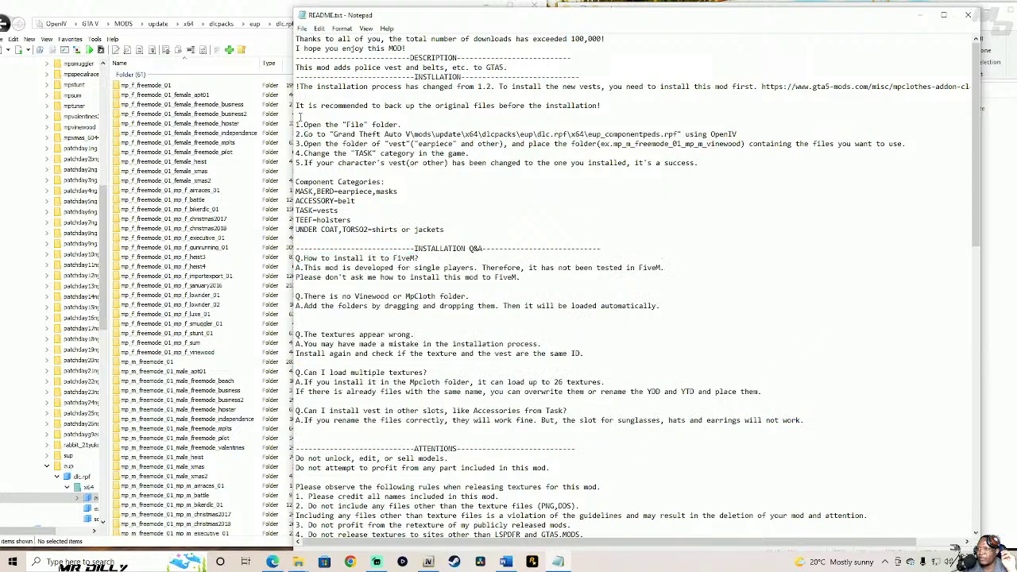
drag(296, 104, 554, 207)
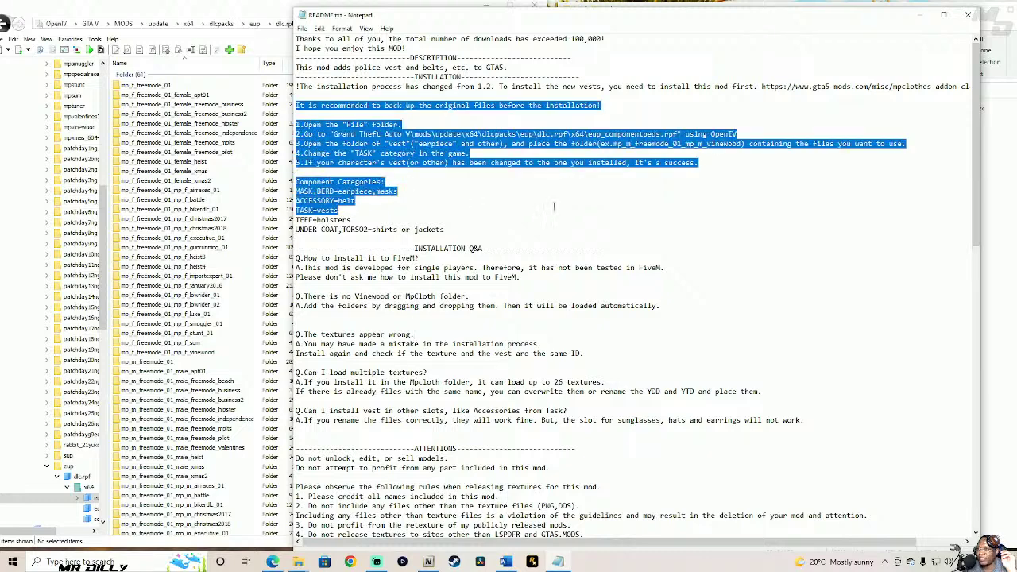
click(509, 163)
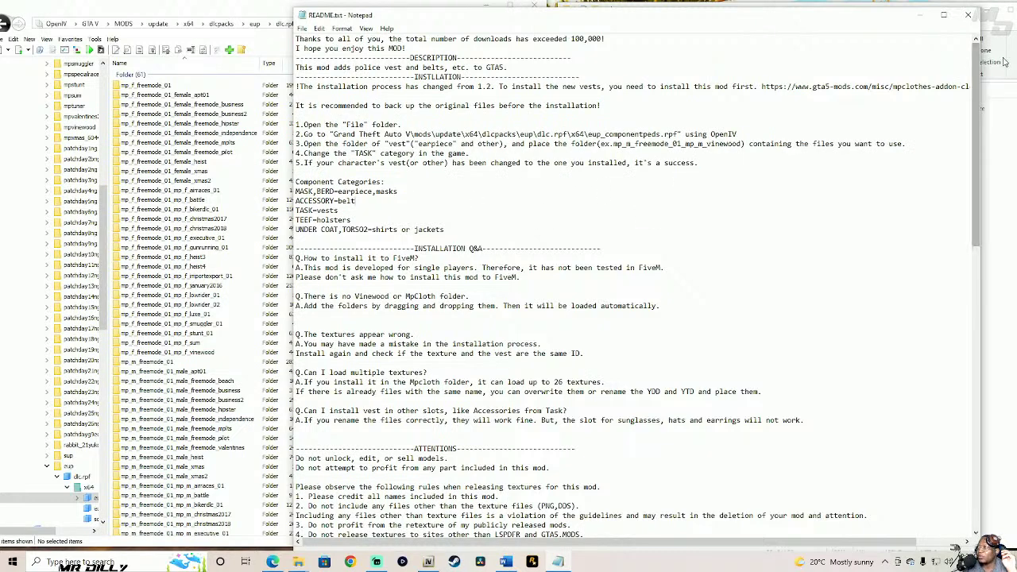
click(920, 15)
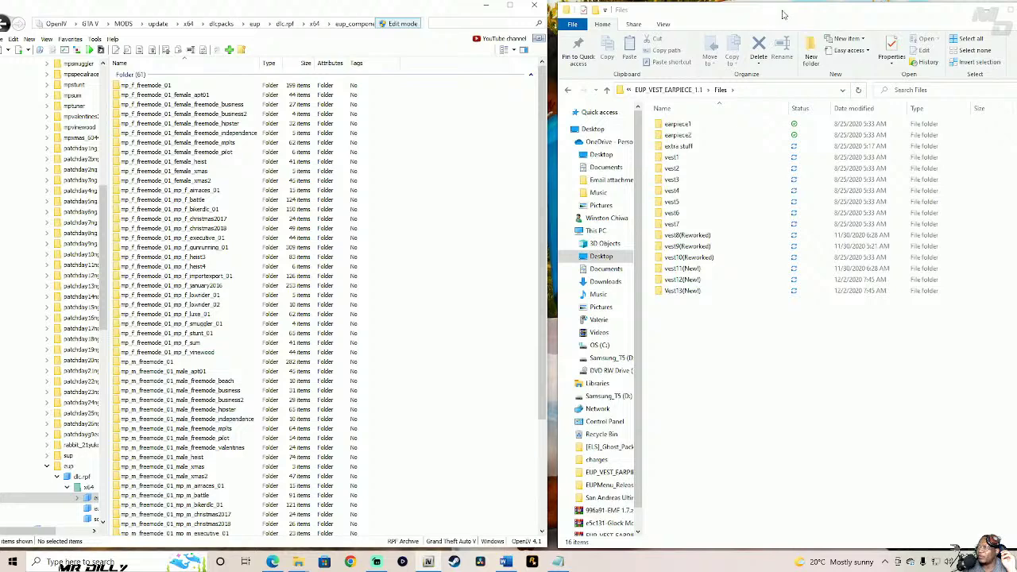
- Examine the earpiece1 and earpiece2 folders, including their preview pictures and the files in earpiece2's mp_m_freemode_01_mp_m_christmas2017 folder
click(677, 125)
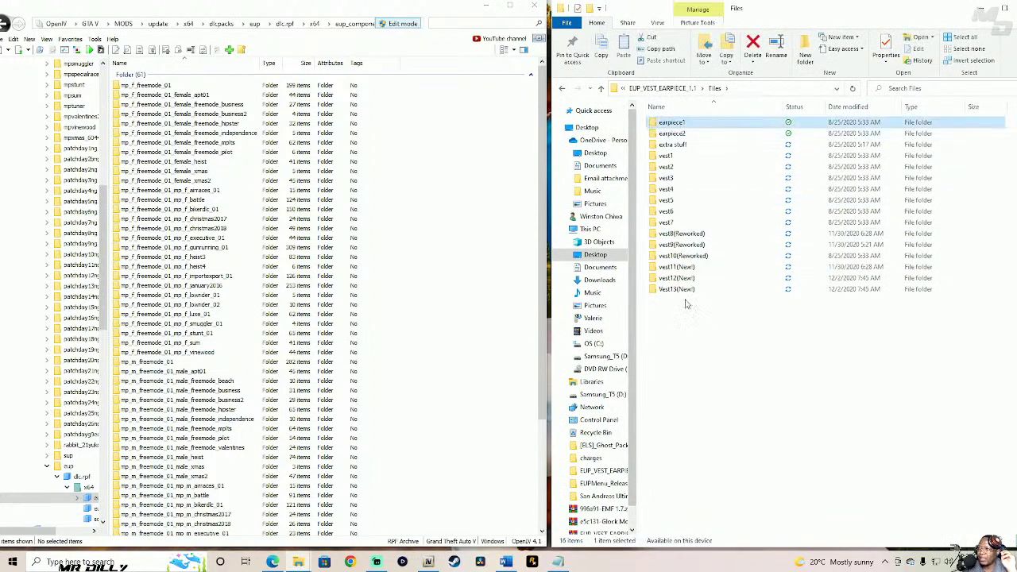
double_click(692, 127)
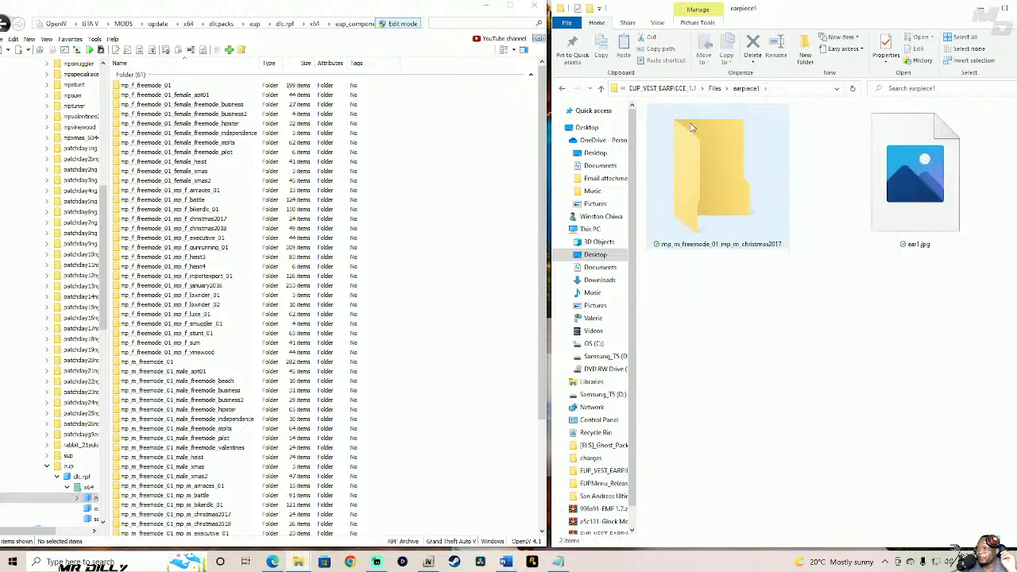
click(912, 189)
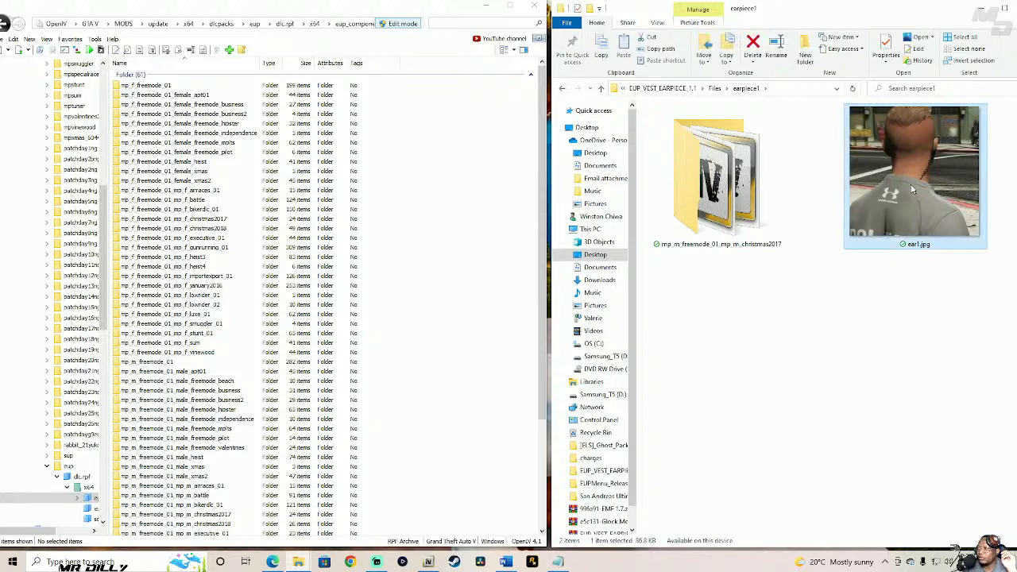
click(601, 89)
double_click(674, 133)
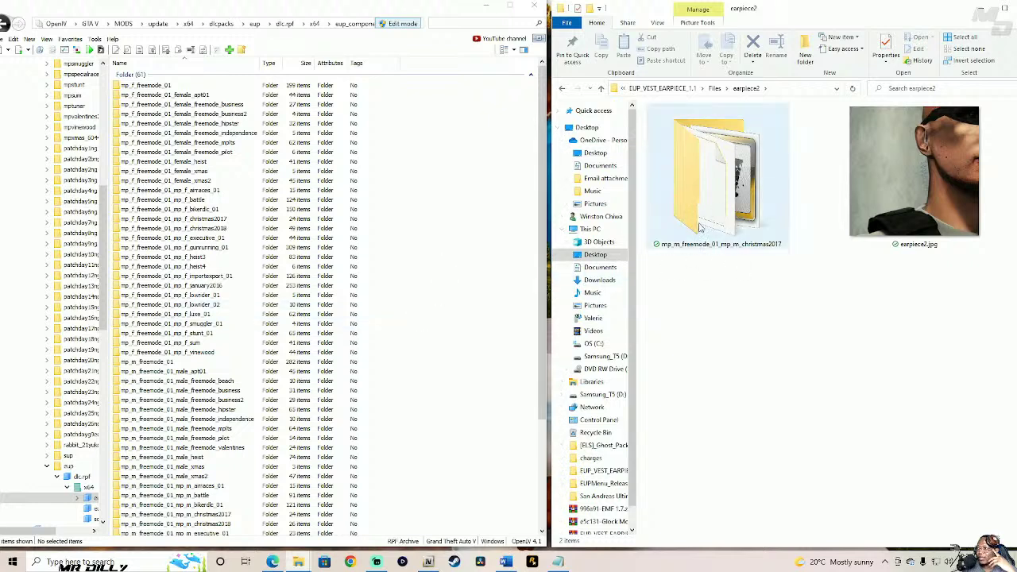
double_click(714, 200)
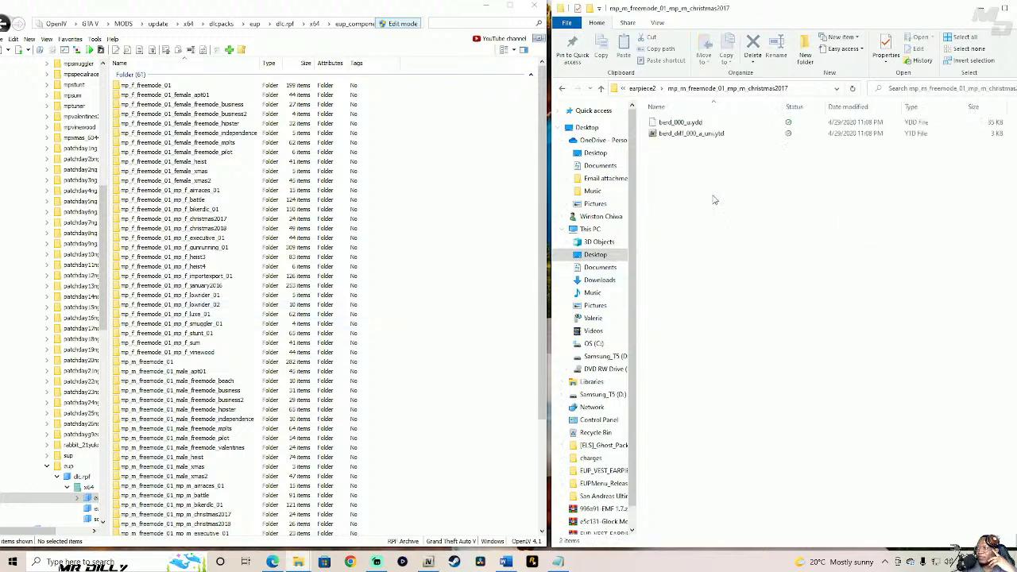
drag(678, 145, 690, 127)
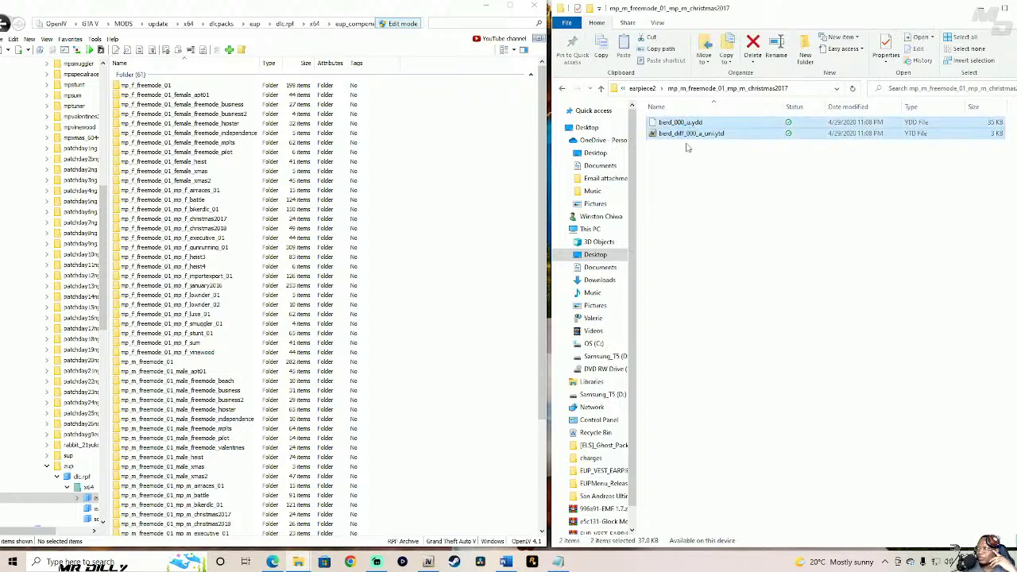
click(601, 88)
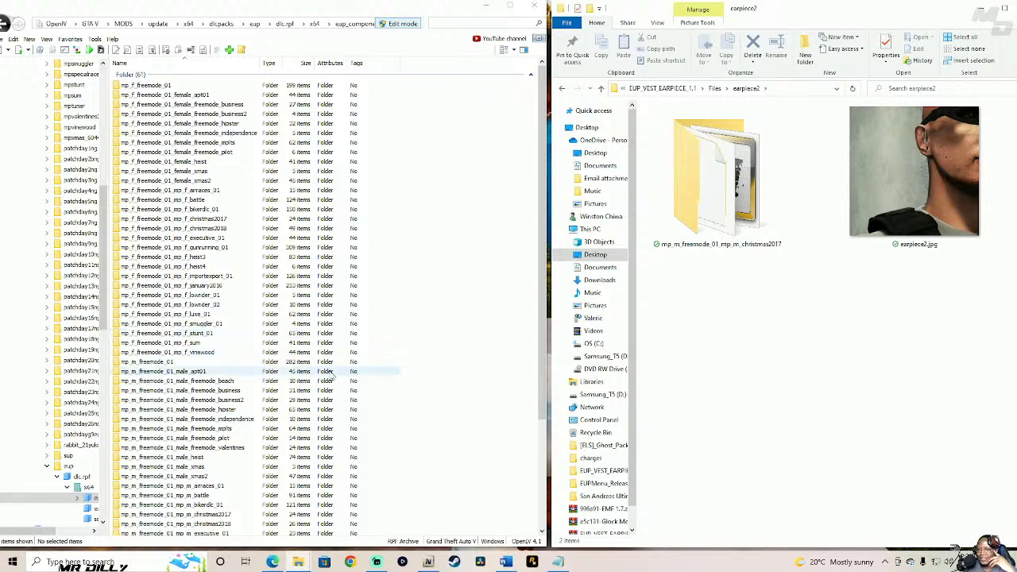
- Add berd_000_u.ydd and berd_diff_000_a_uni.ytd from earpiece2 to the mp_m_freemode_01_mp_m_christmas2017 folder in OpenIV
click(159, 514)
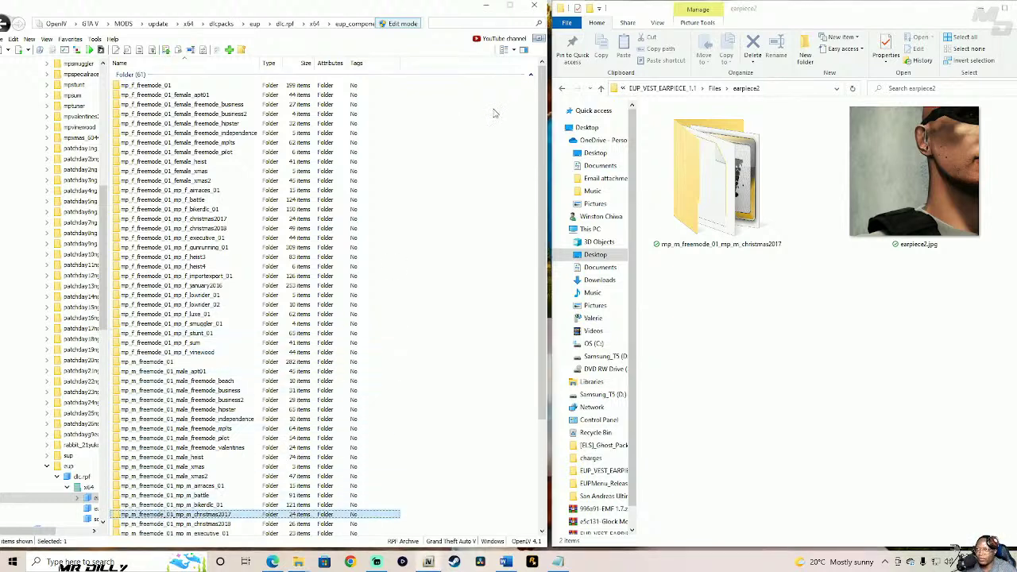
drag(539, 181, 538, 291)
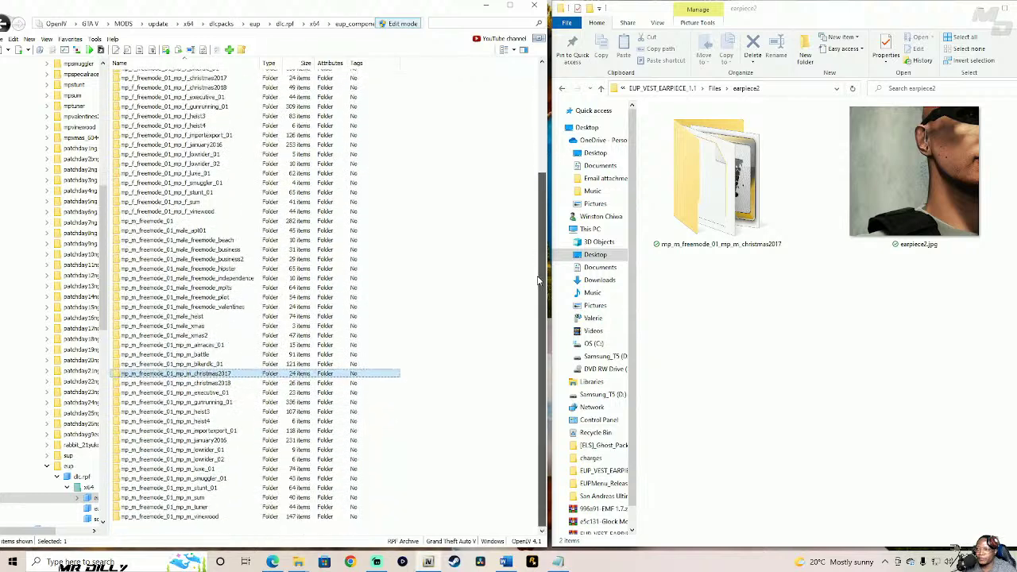
double_click(213, 376)
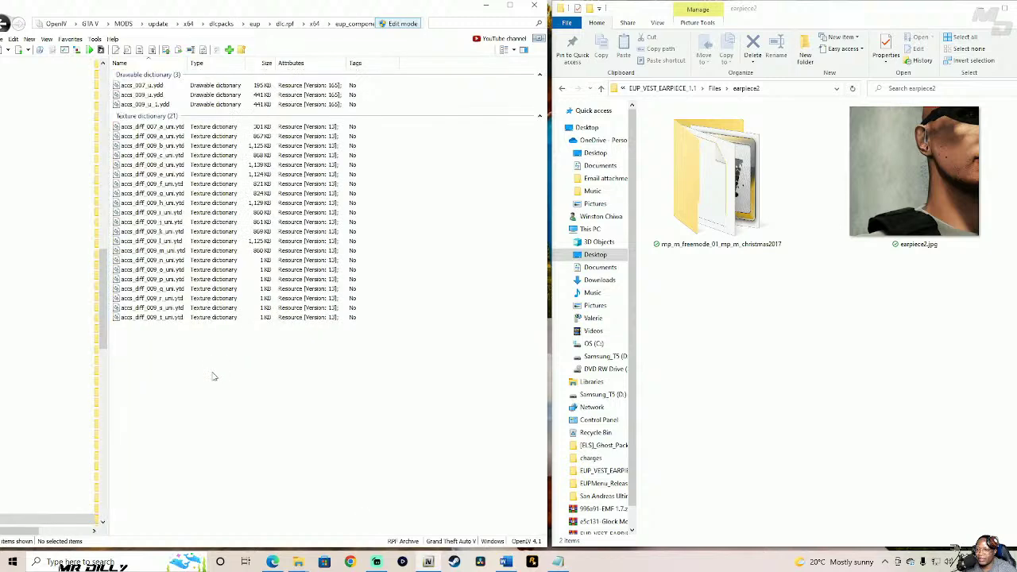
double_click(725, 180)
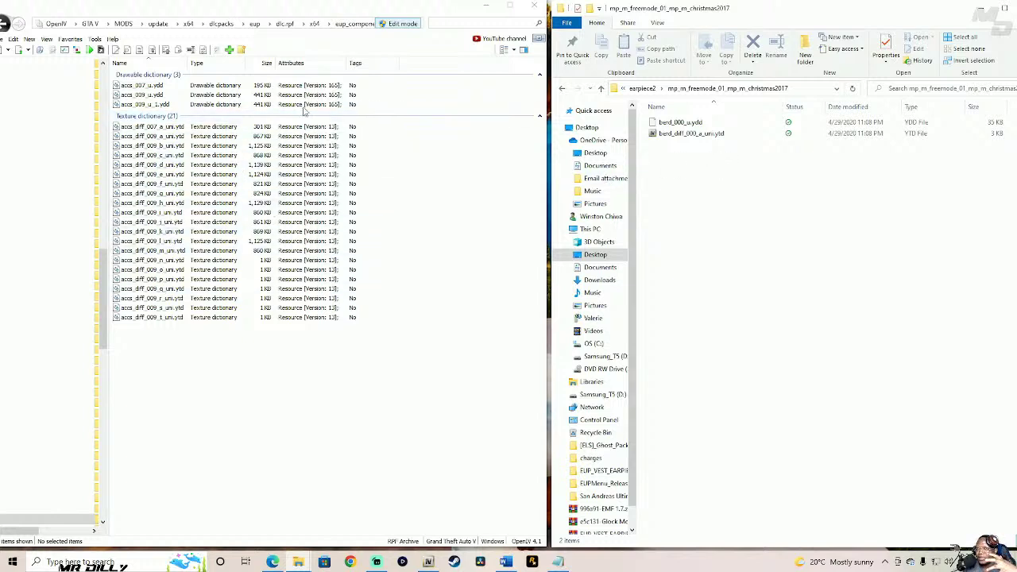
drag(690, 150, 499, 143)
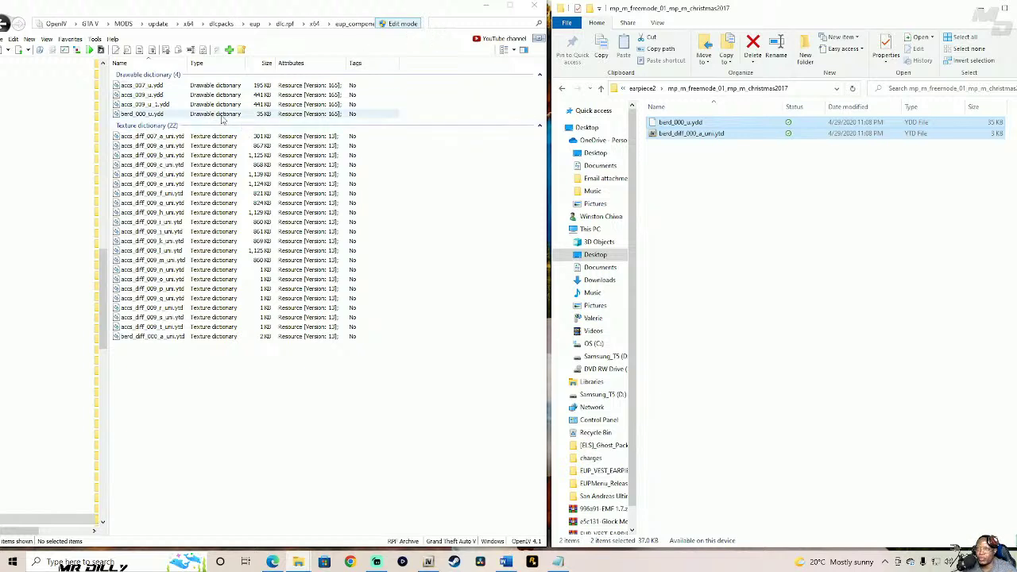
- Inspect the added berd_000_u.ydd earpiece model from several angles in the model viewer, and close the viewer
click(204, 115)
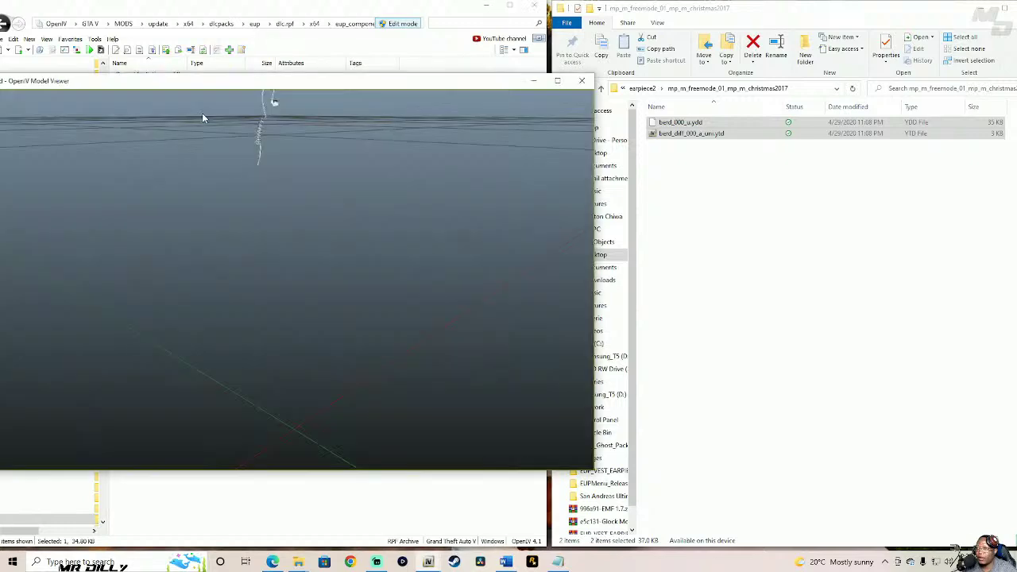
drag(256, 171, 384, 271)
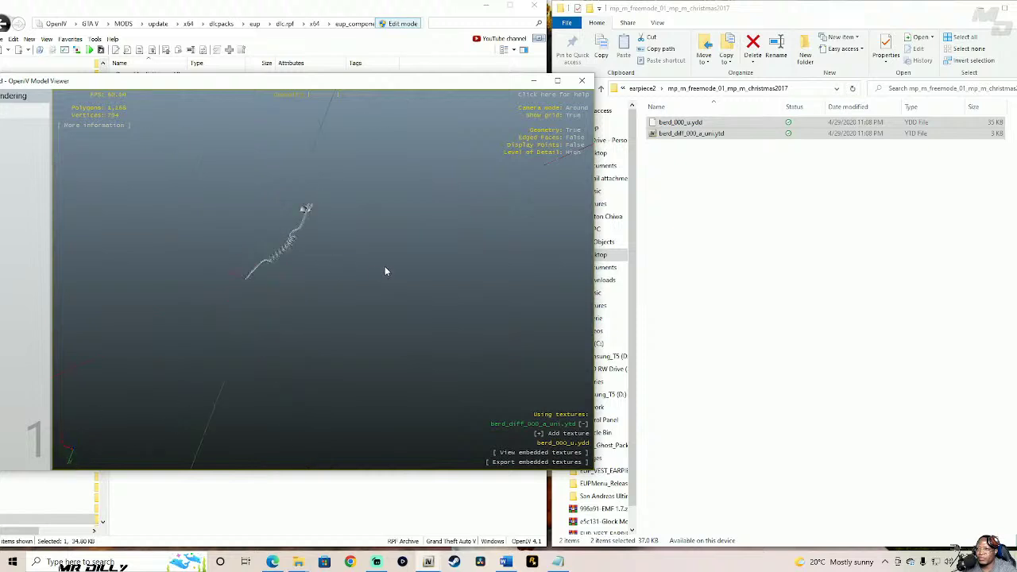
drag(284, 256, 369, 257)
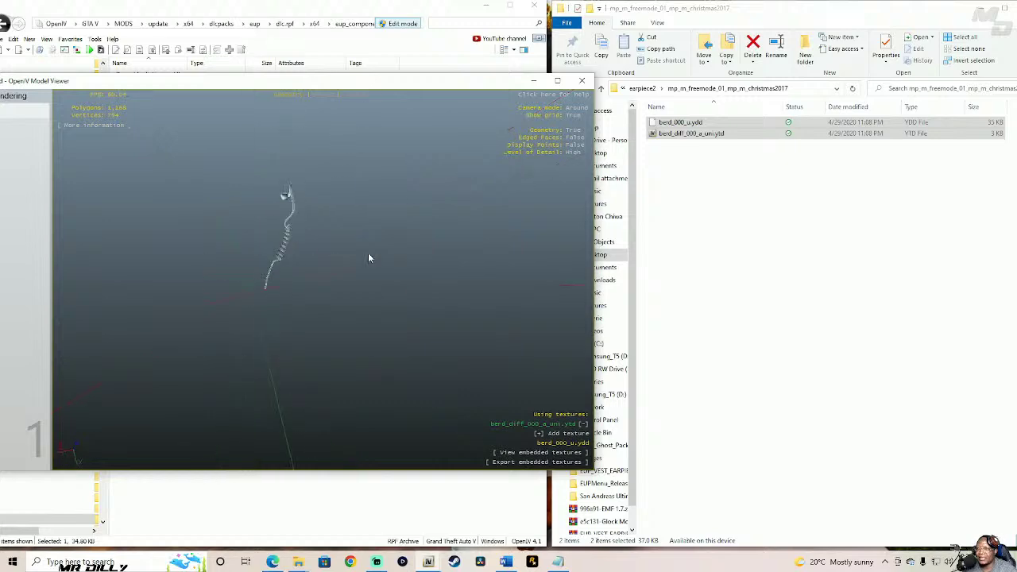
click(583, 83)
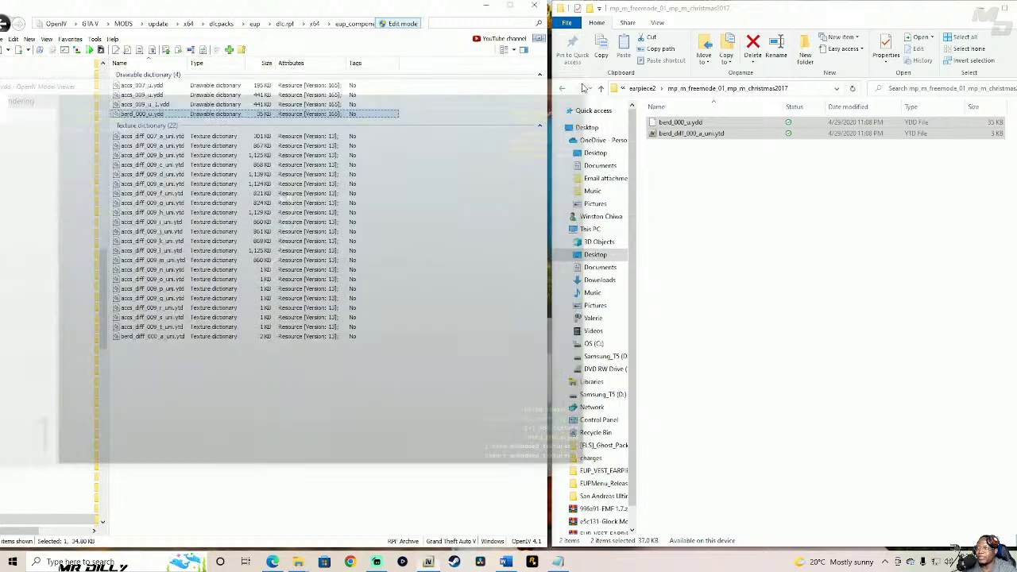
- Return File Explorer to the EUP_VEST_EARPIECE Files folder and OpenIV to the folder list of eup_componentpeds.rpf
click(601, 90)
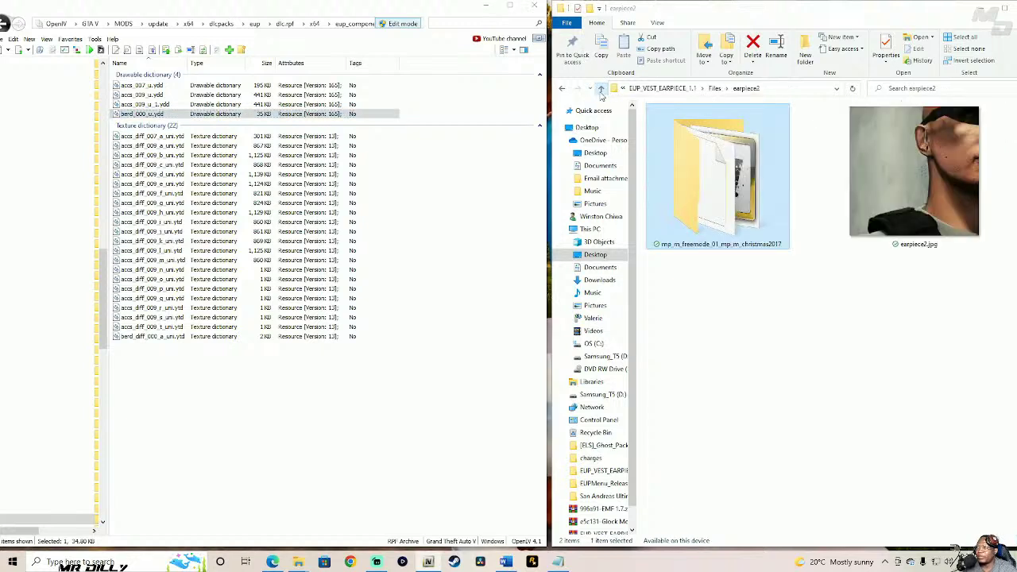
click(601, 89)
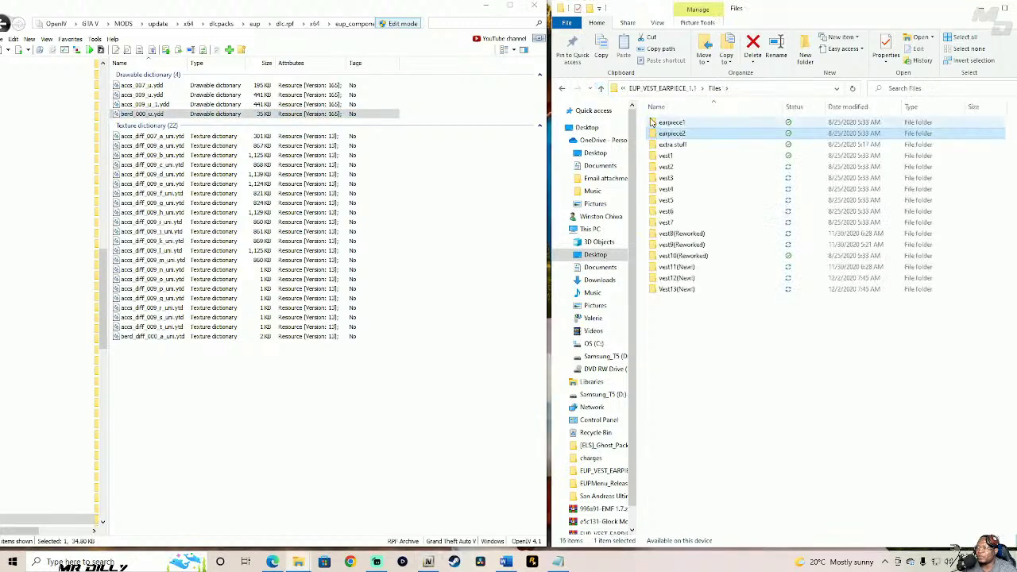
click(653, 122)
ctrl+click(681, 134)
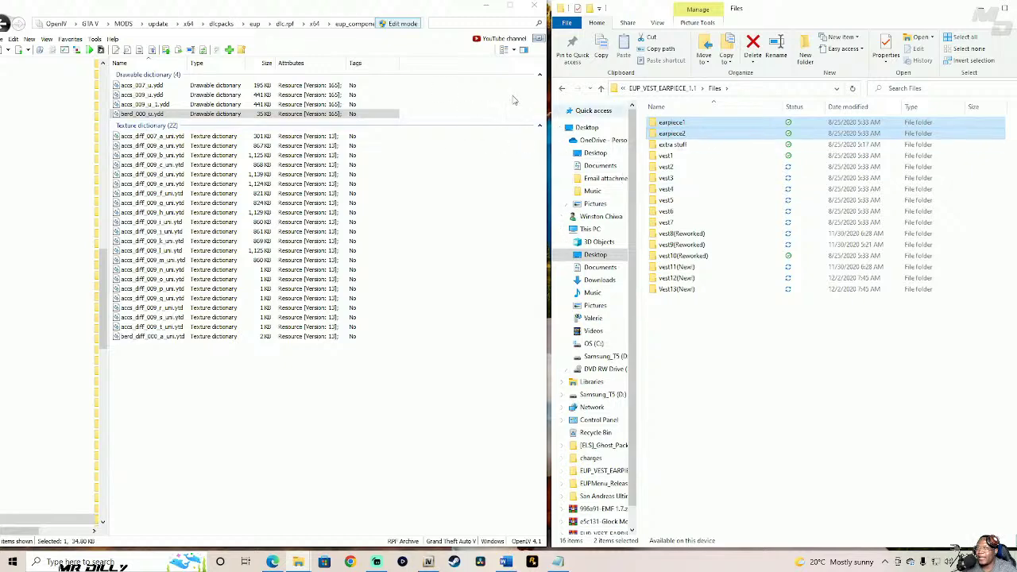
drag(127, 9, 132, 10)
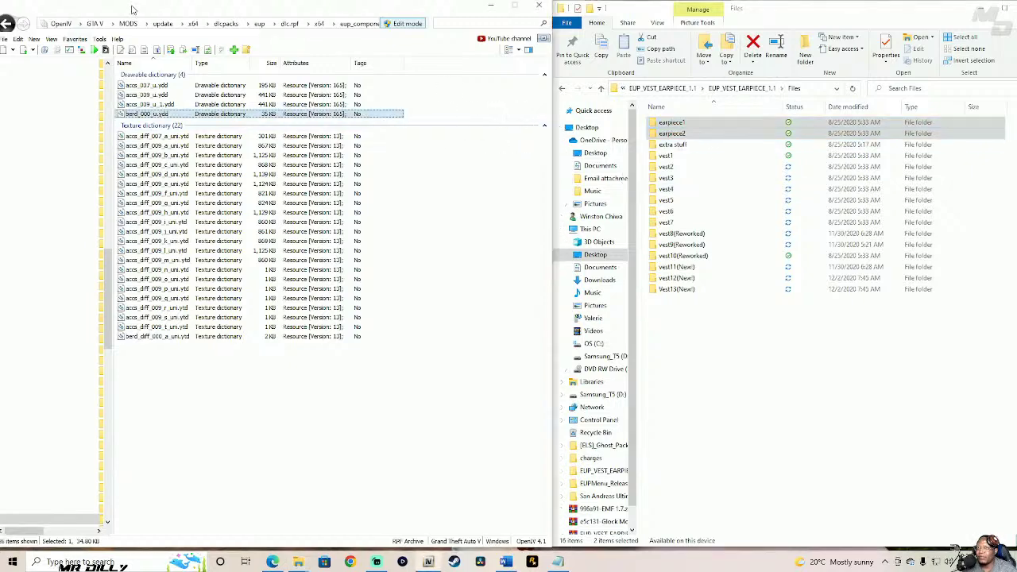
click(5, 25)
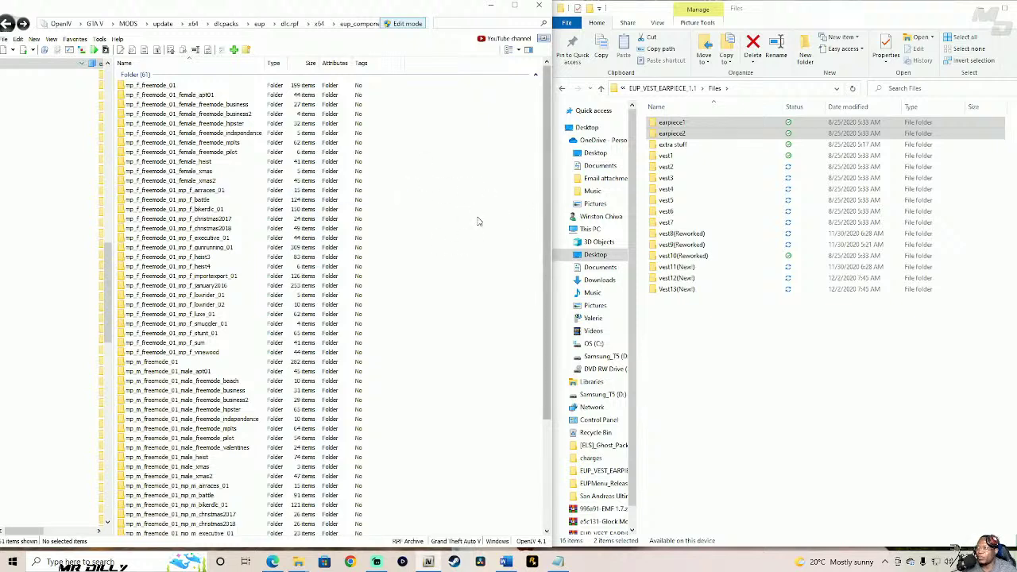
- Open the Belt folder inside the extra stuff folder
click(682, 147)
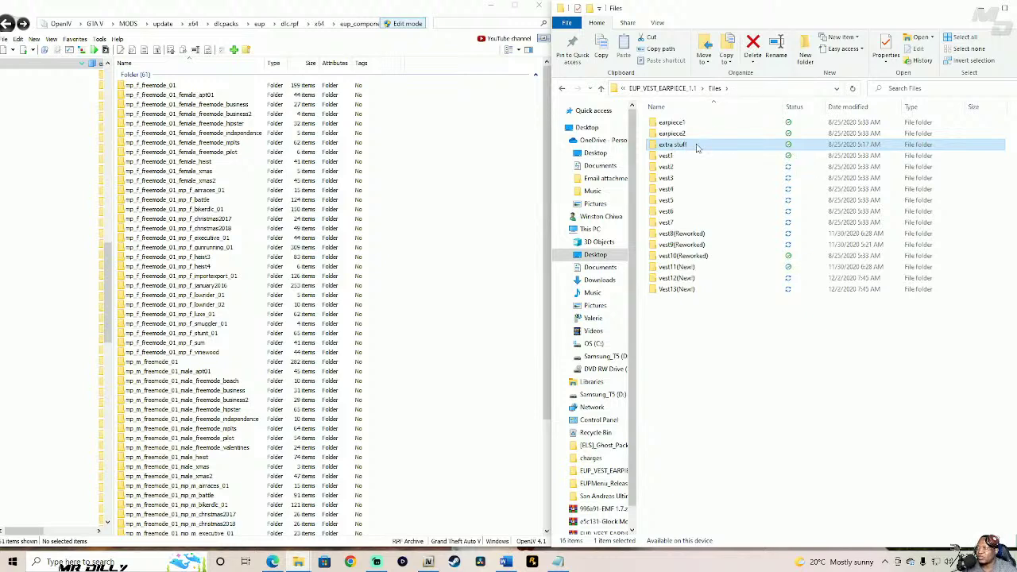
double_click(714, 151)
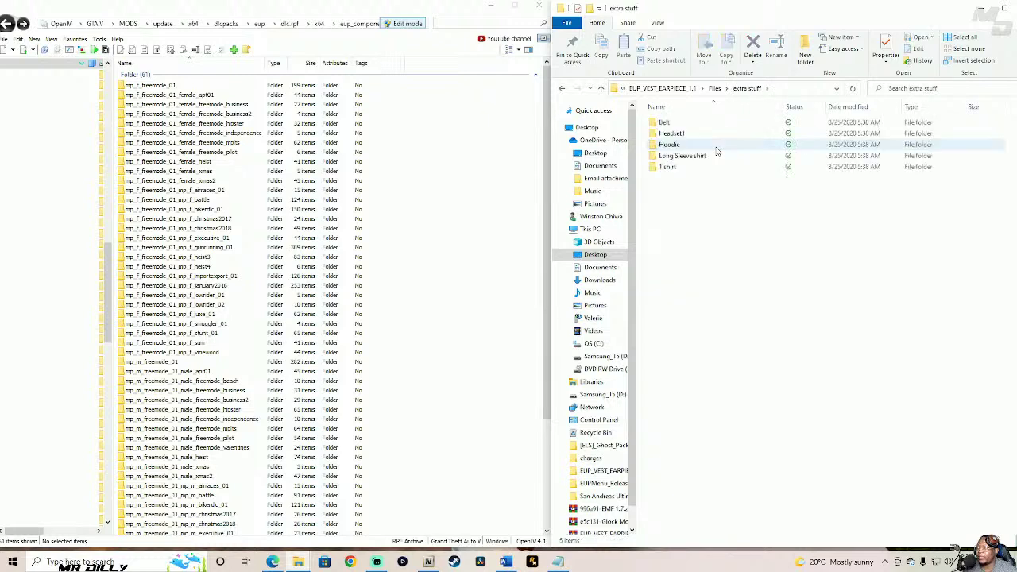
click(666, 123)
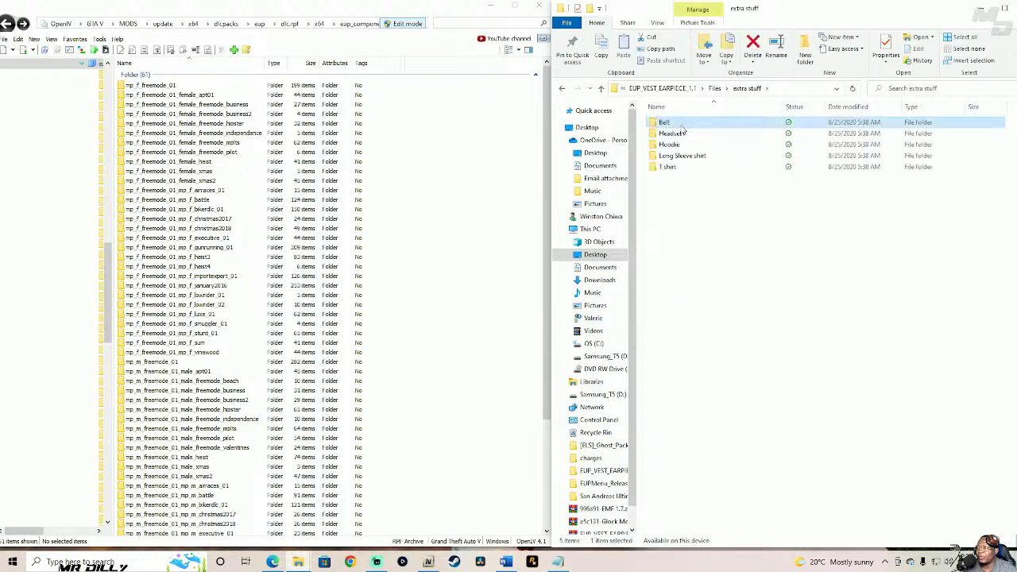
key(F2)
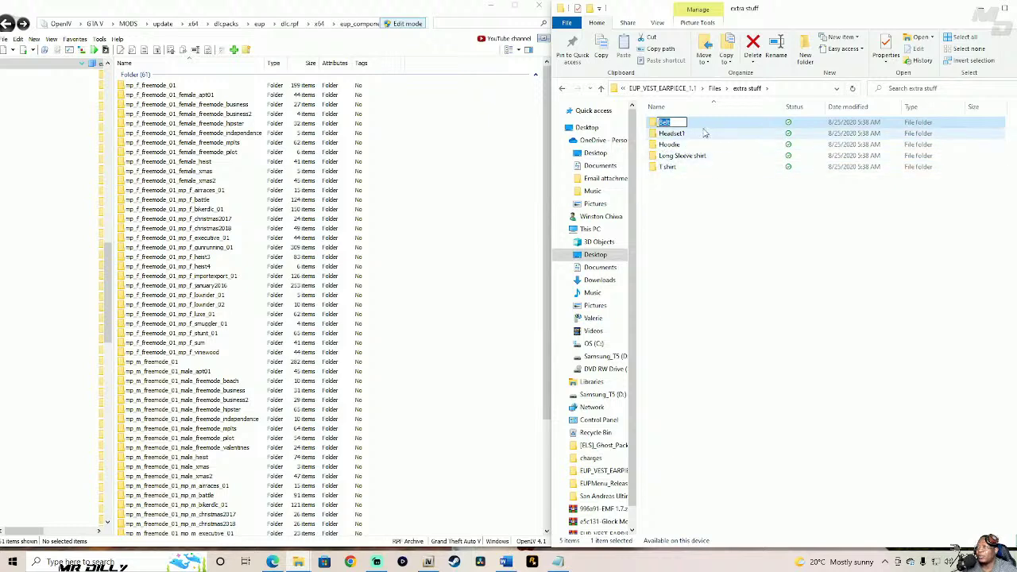
click(713, 173)
double_click(664, 123)
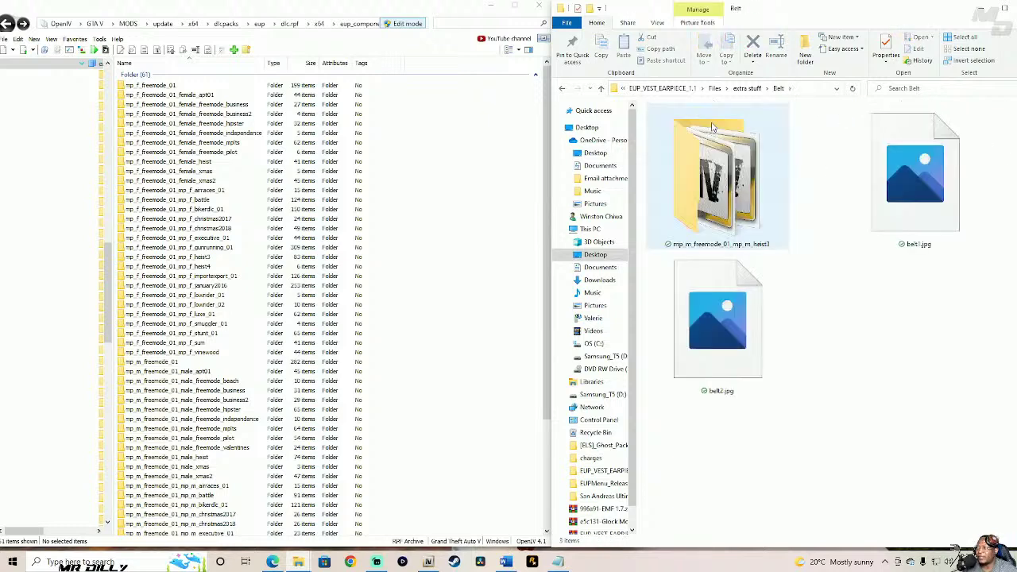
- View the preview pictures belt1.jpg and belt2.jpg, and close the photo viewer
click(903, 211)
double_click(903, 209)
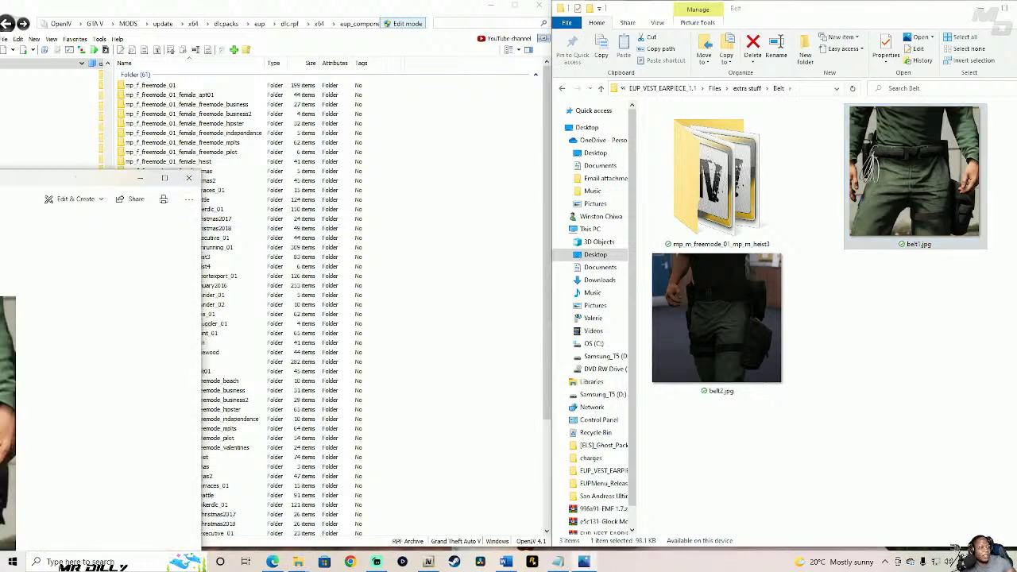
drag(304, 83, 449, 65)
click(734, 311)
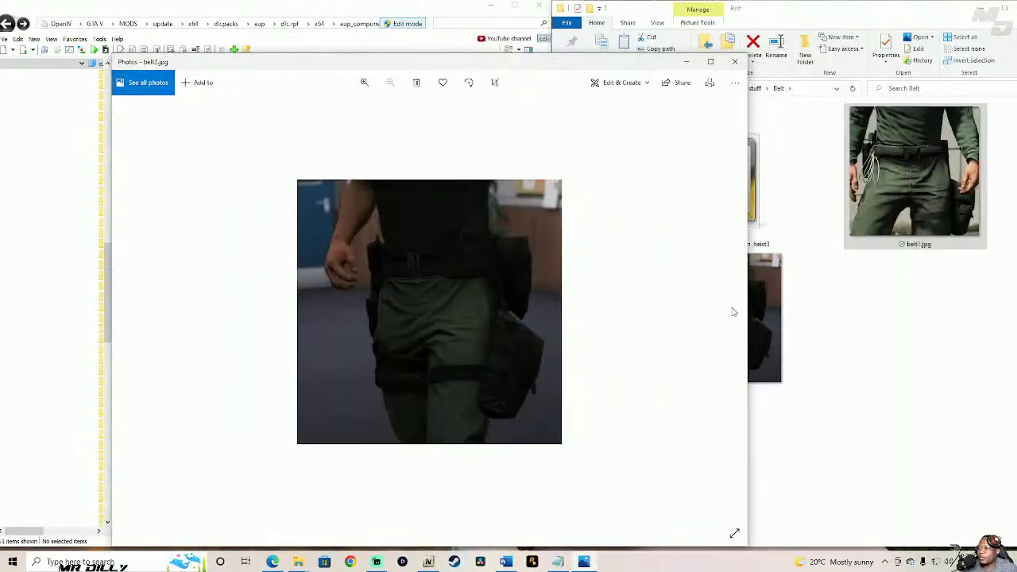
mouse_move(154, 304)
click(730, 311)
click(734, 61)
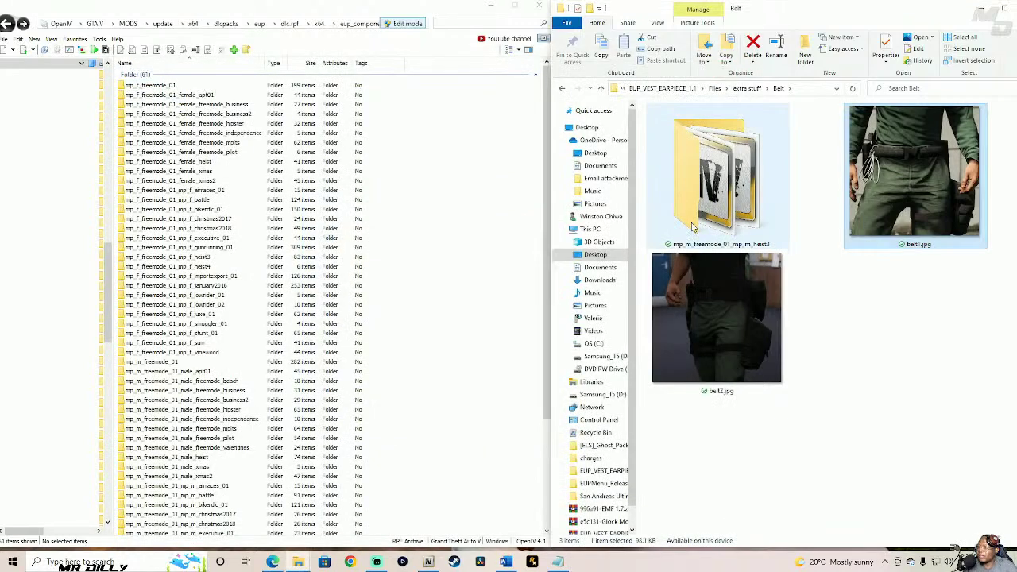
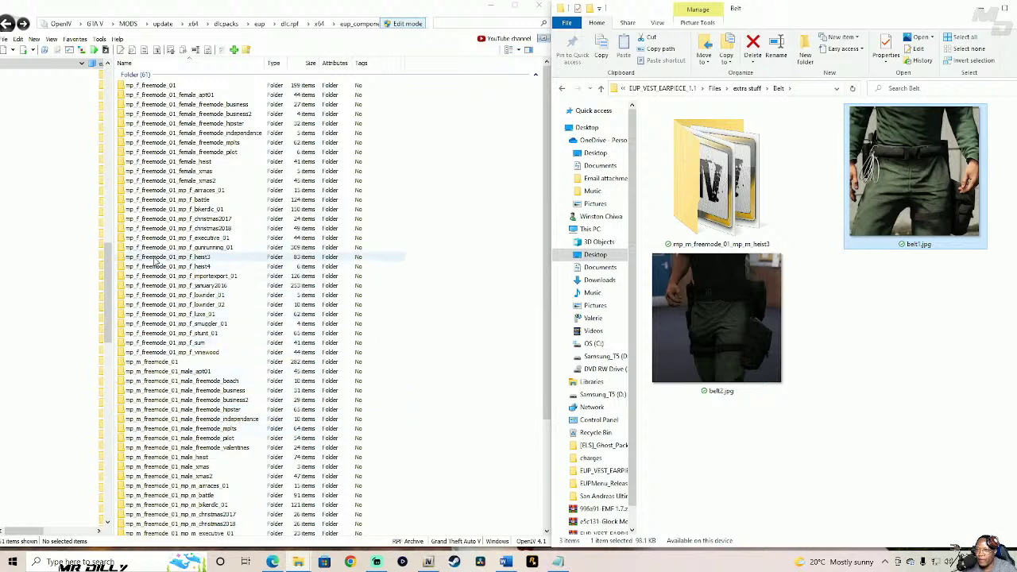
- Open the mp_m_freemode_01_mp_m_heist3 folder in OpenIV and its matching folder inside Belt in File Explorer
drag(547, 292, 548, 395)
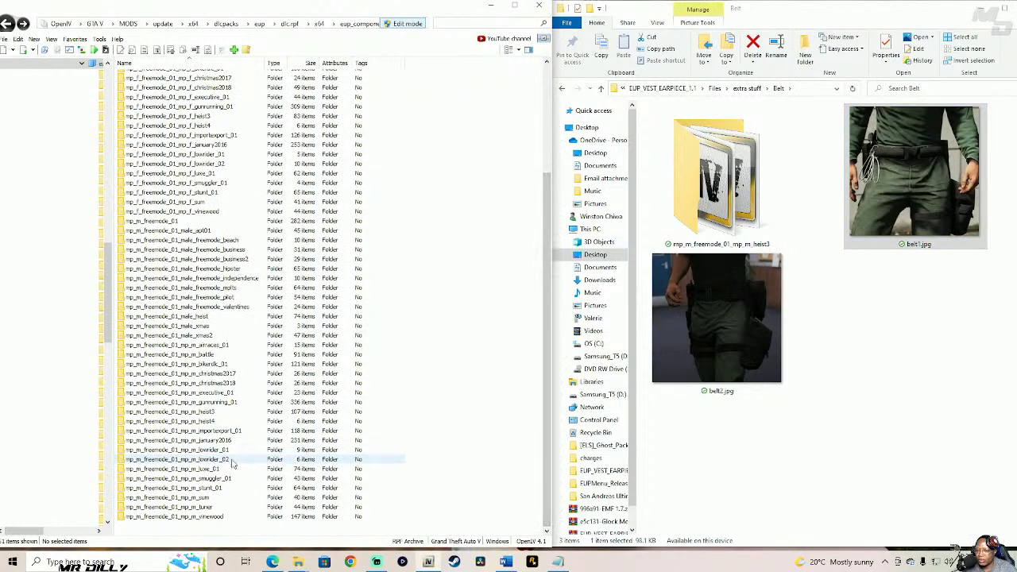
click(270, 413)
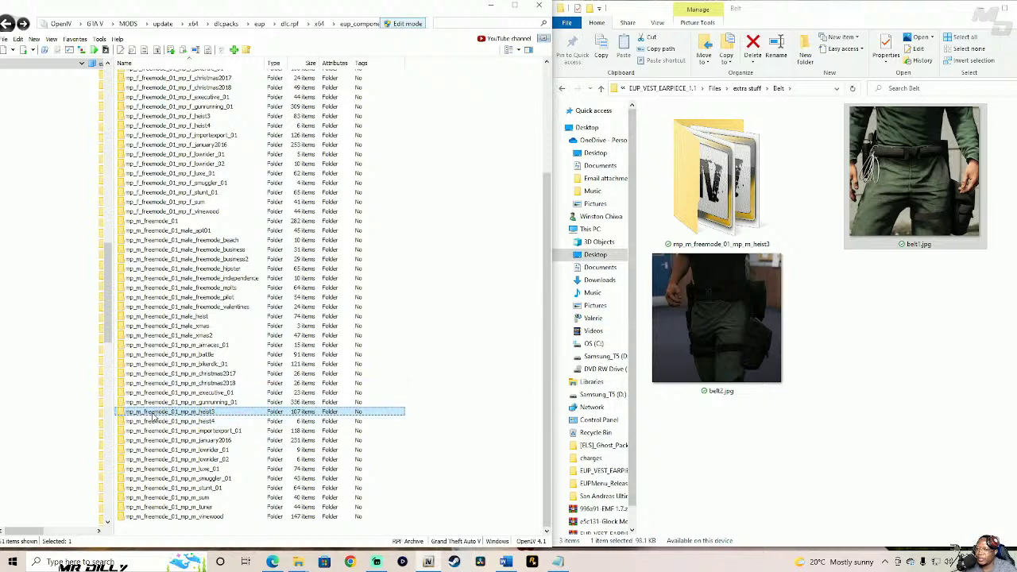
double_click(216, 413)
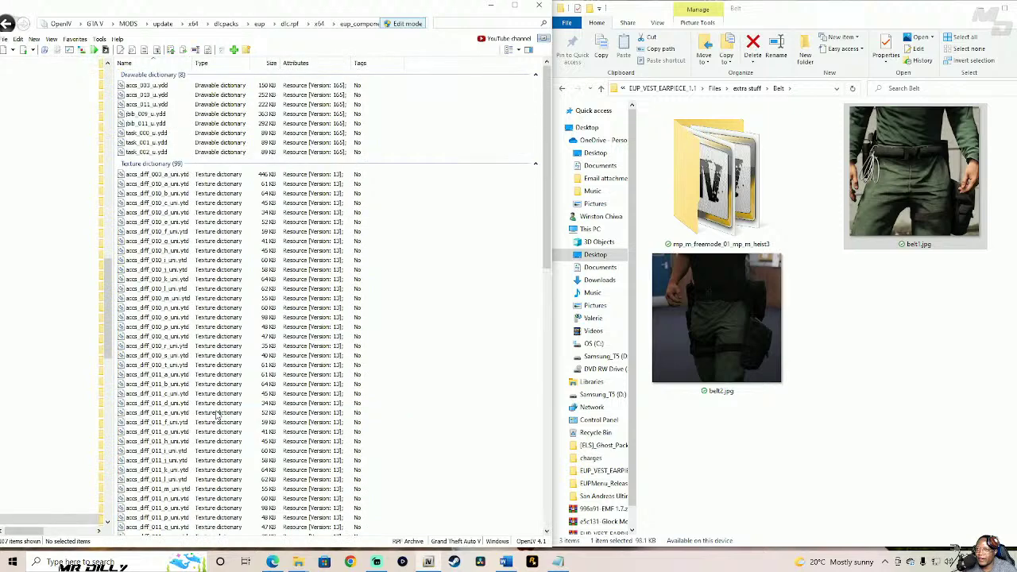
double_click(710, 205)
drag(669, 220, 701, 123)
click(719, 209)
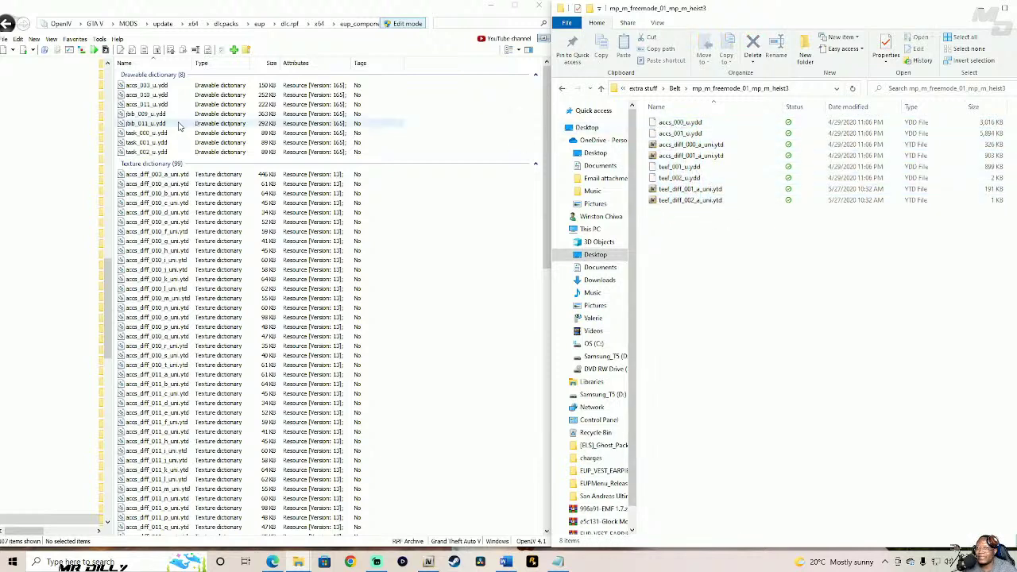
- Compare the belt file names with the archive contents, and add all the belt's accs and teef files to mp_m_freemode_01_mp_m_heist3 in OpenIV
click(667, 125)
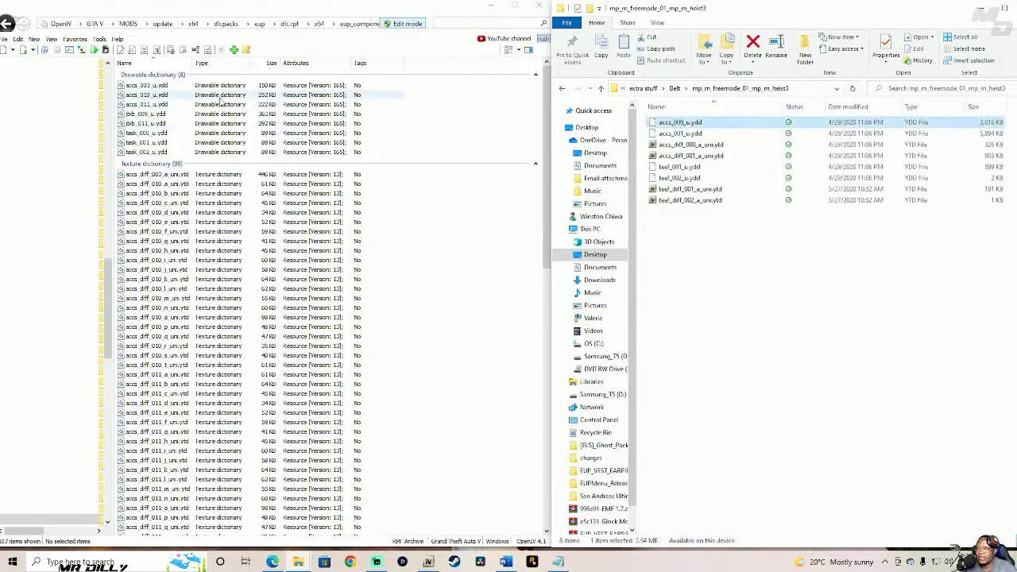
click(676, 133)
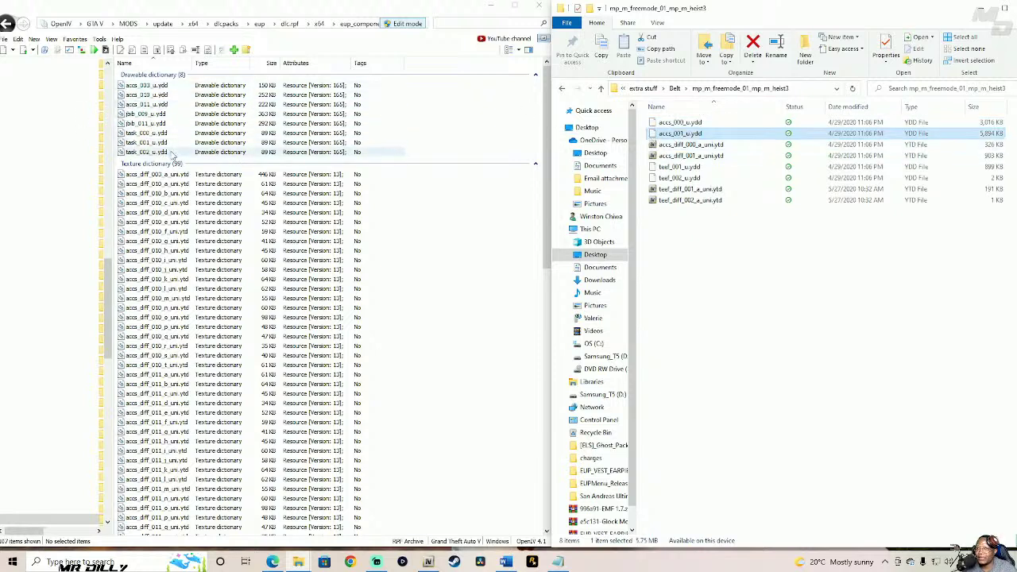
click(676, 145)
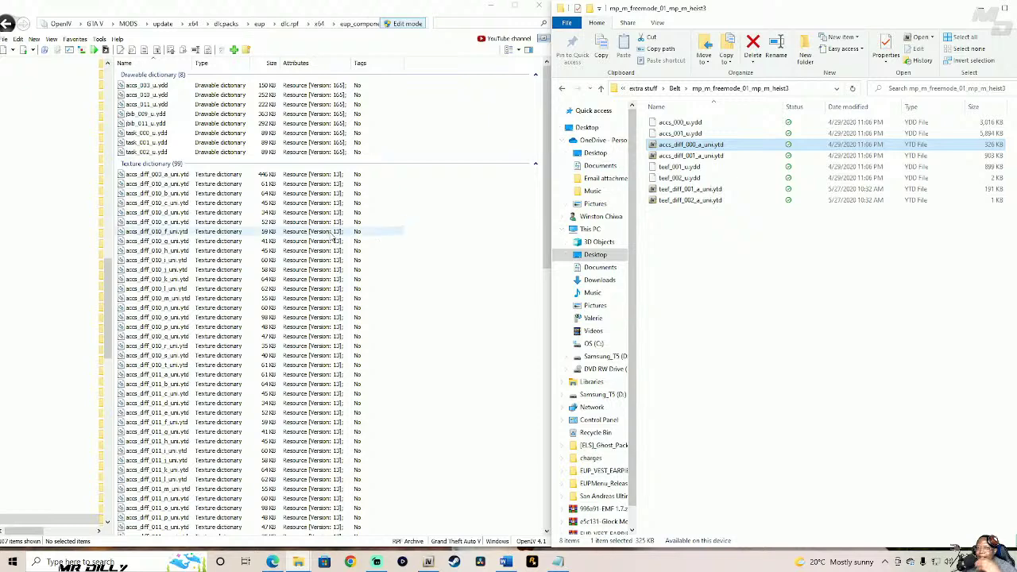
click(717, 157)
click(674, 168)
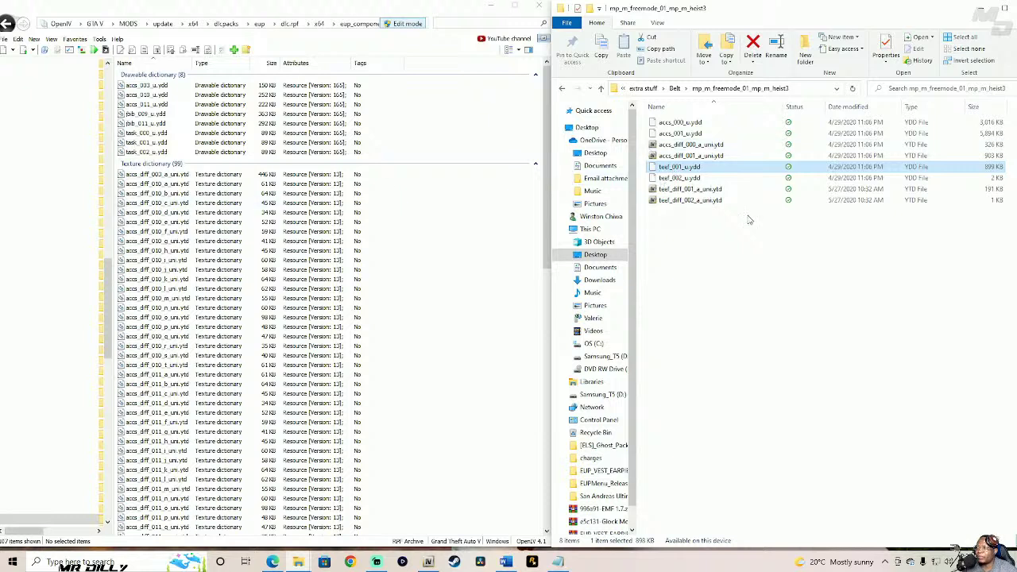
drag(687, 220, 481, 161)
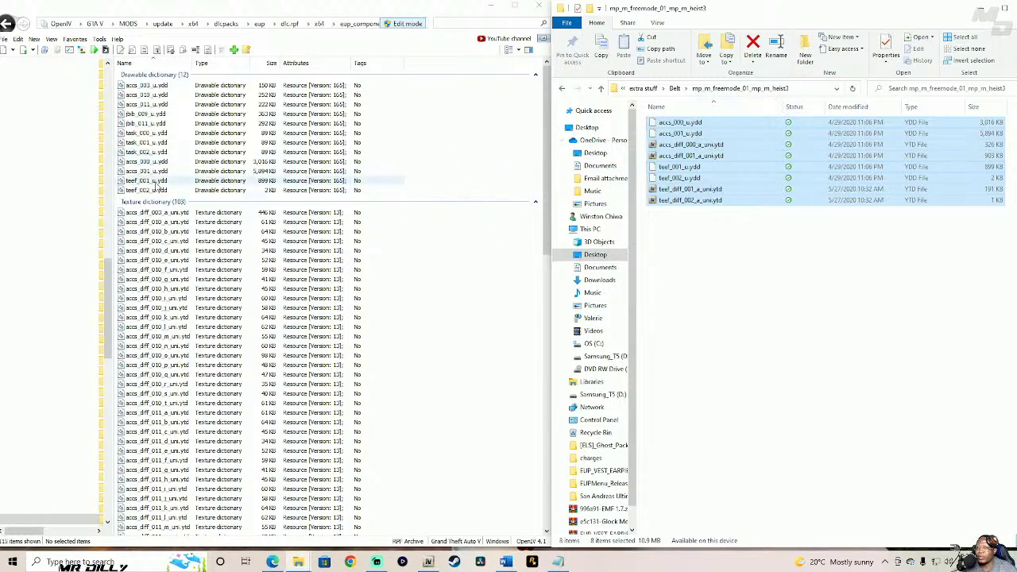
- Inspect the added accs_000_u.ydd belt model from several angles in the model viewer, and close the viewer
click(232, 173)
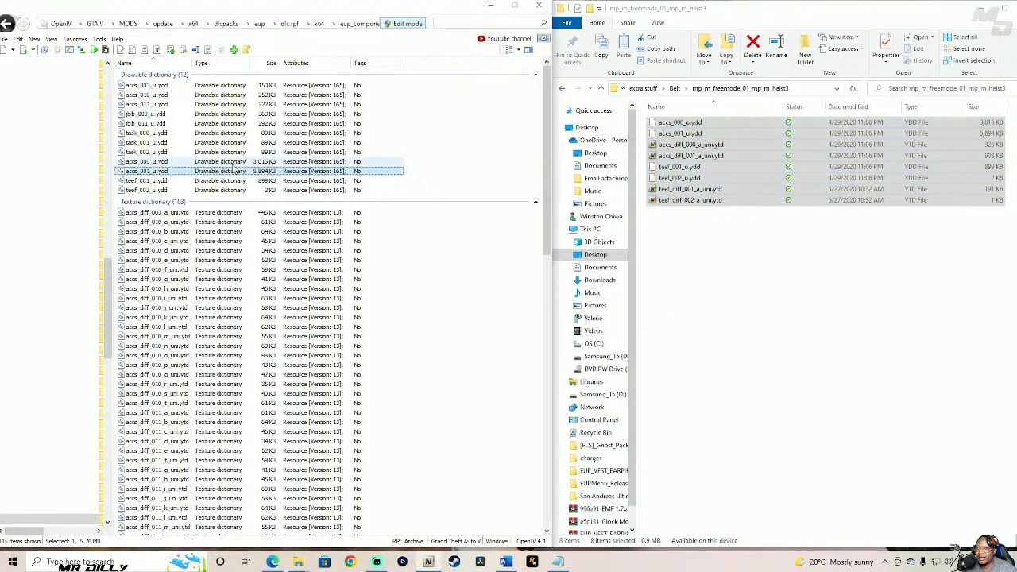
click(233, 163)
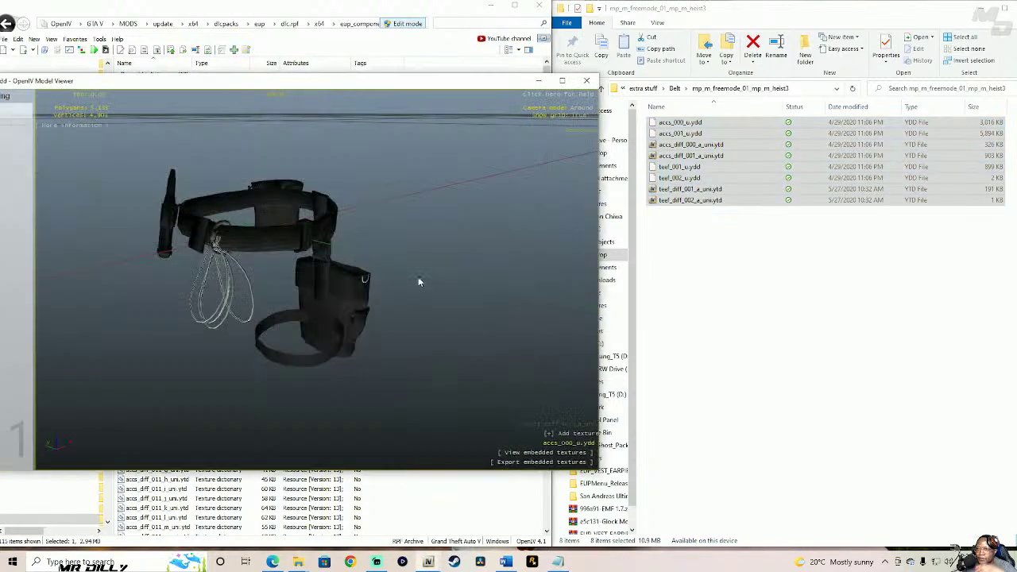
drag(420, 280, 602, 113)
drag(457, 135, 523, 292)
click(586, 80)
- Preview the accs_001_u.ydd model from several angles in the model viewer, and close the viewer
click(667, 134)
double_click(690, 138)
drag(427, 283, 340, 245)
drag(419, 275, 476, 231)
click(586, 80)
- Preview the added teef_001_u.ydd model from several angles in the model viewer, and close the viewer
click(680, 146)
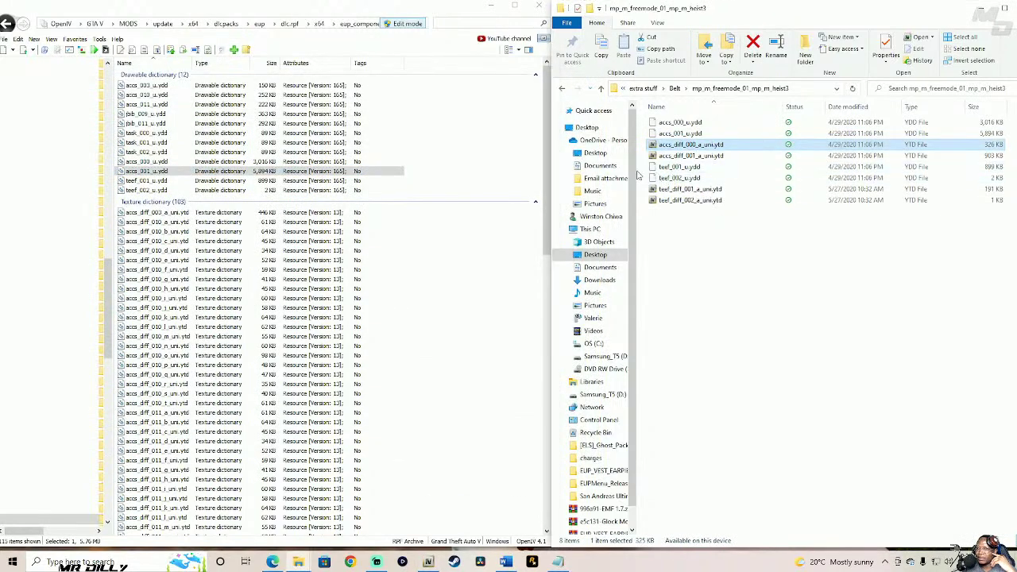
click(687, 168)
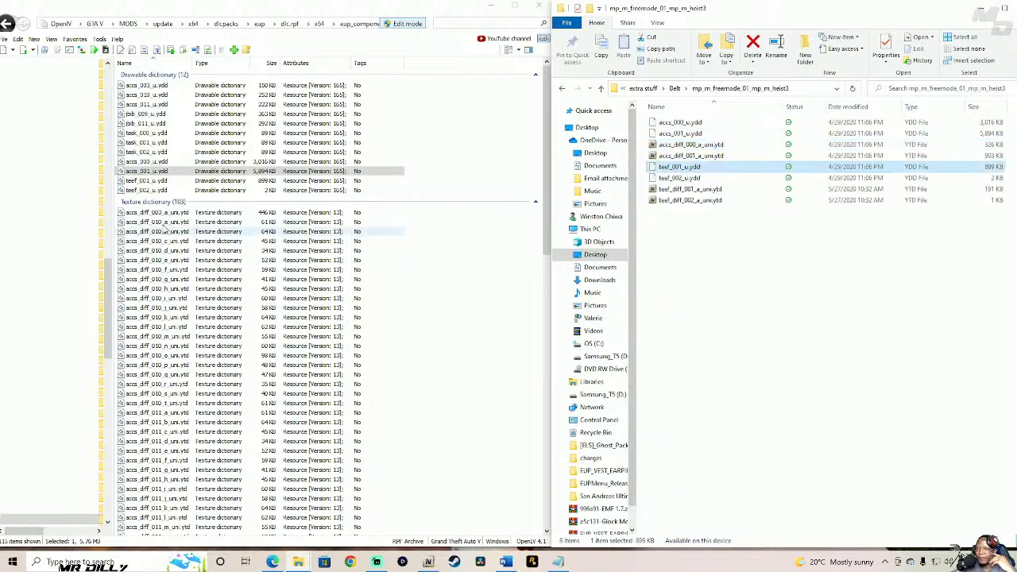
click(224, 181)
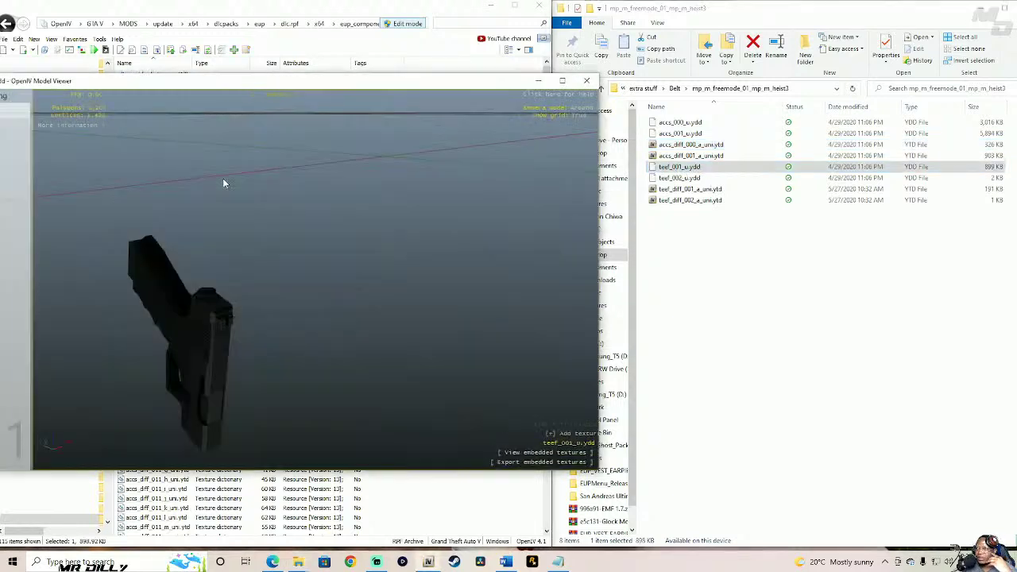
drag(223, 178, 387, 349)
click(588, 81)
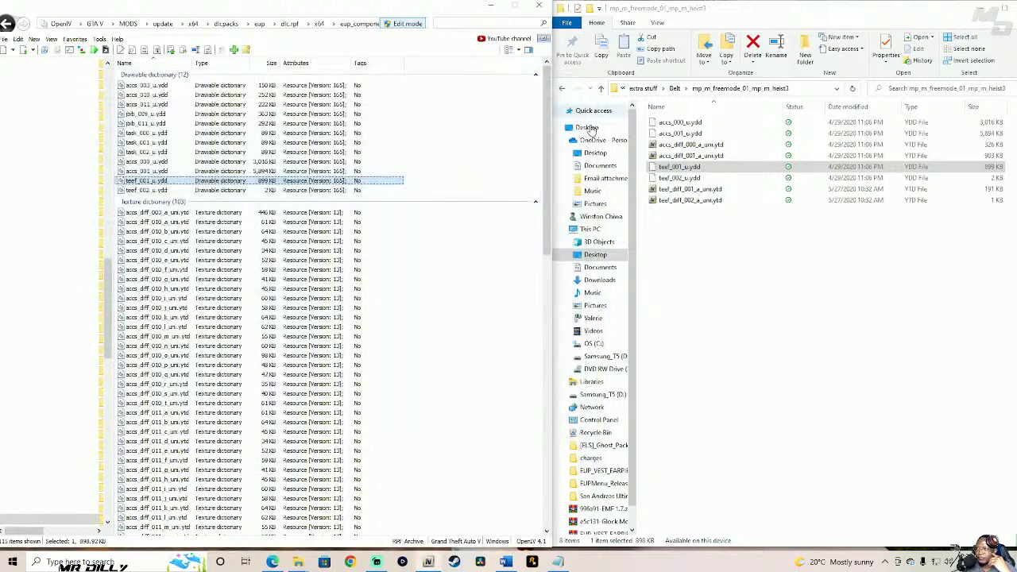
- Preview the teef_002_u.ydd model from several angles in the model viewer, and close the viewer
click(696, 179)
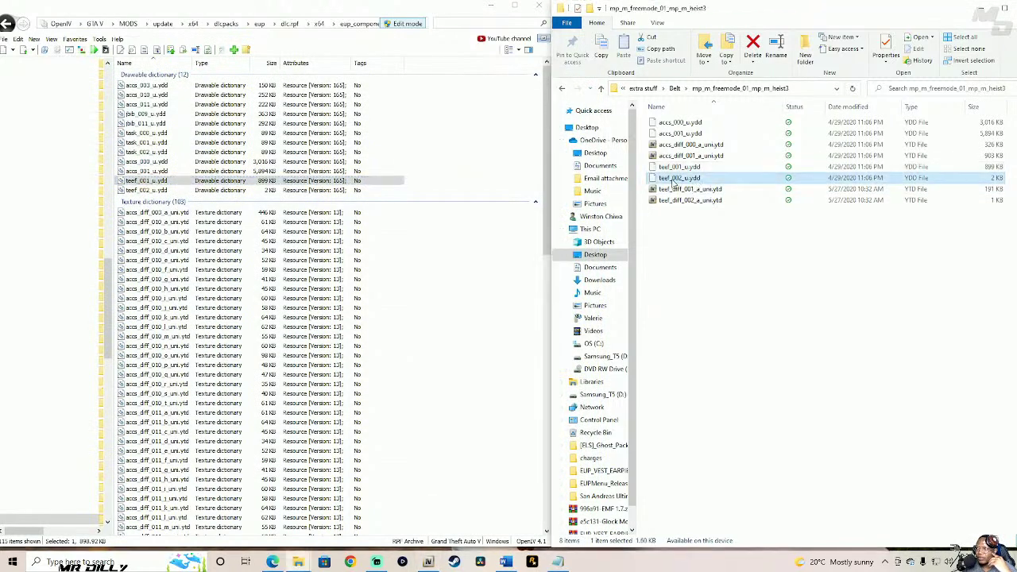
click(228, 191)
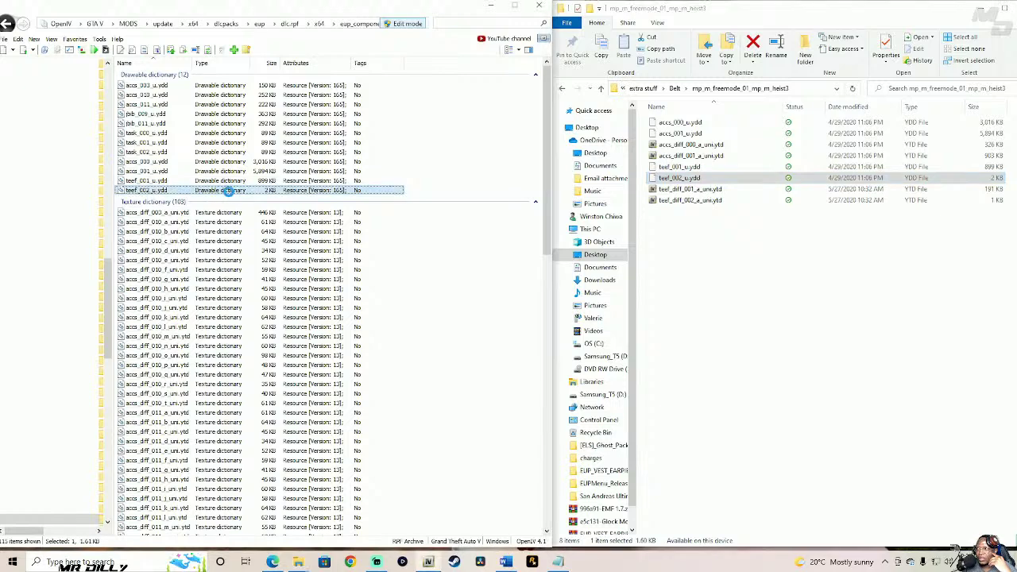
double_click(228, 192)
drag(650, 126, 688, 139)
click(668, 146)
click(656, 169)
drag(654, 170, 645, 208)
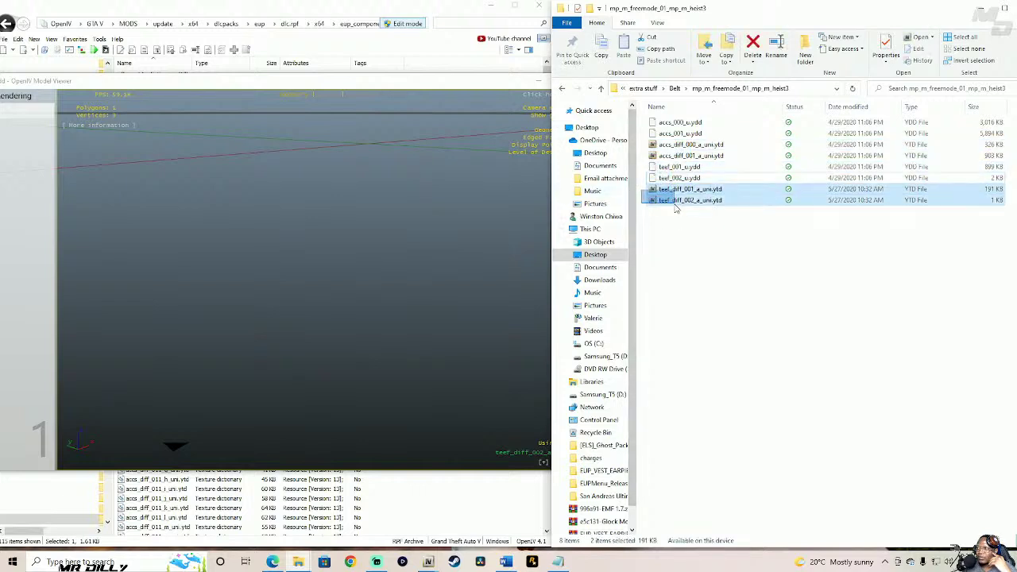
drag(329, 324, 392, 313)
click(708, 279)
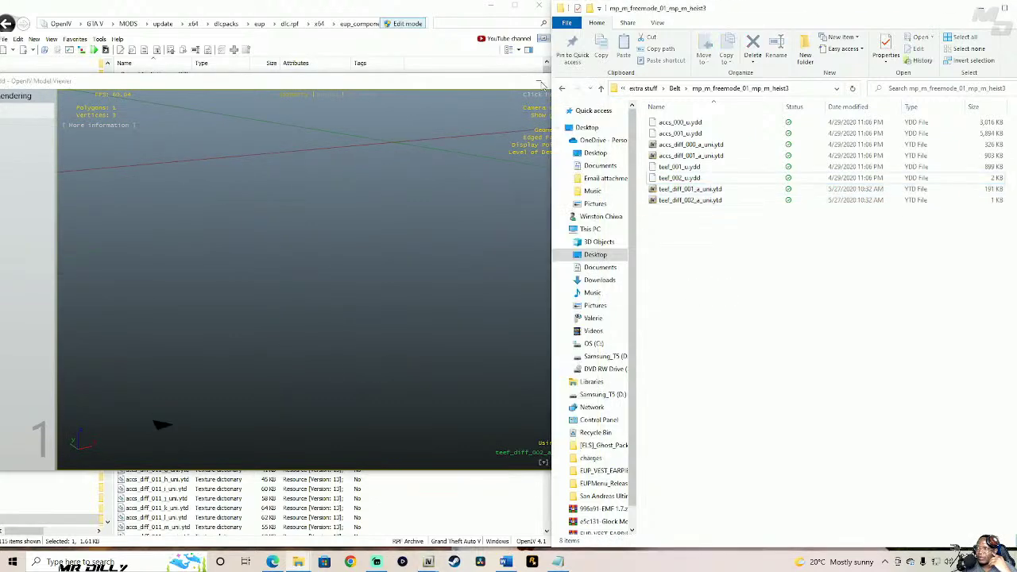
click(517, 82)
click(589, 80)
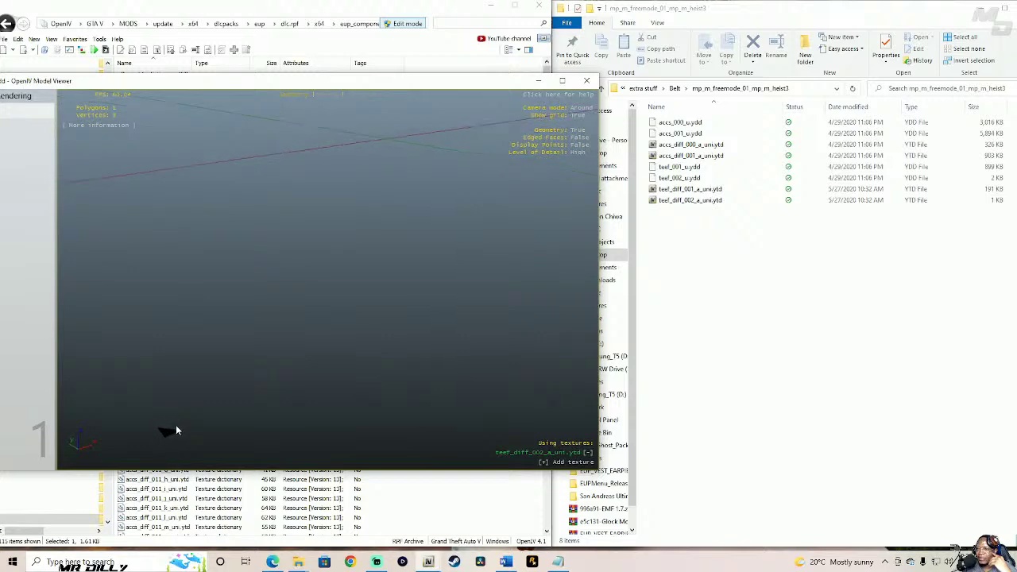
drag(178, 426, 335, 295)
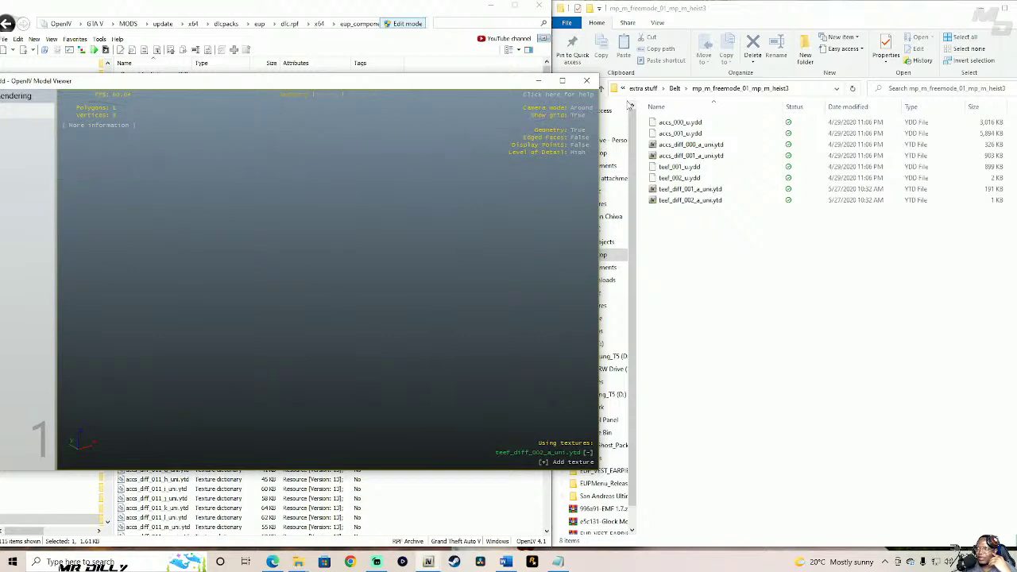
click(587, 80)
- Return OpenIV to the archive's folder list, and open Headset1 inside extra stuff to view its headset1.jpg picture
click(601, 89)
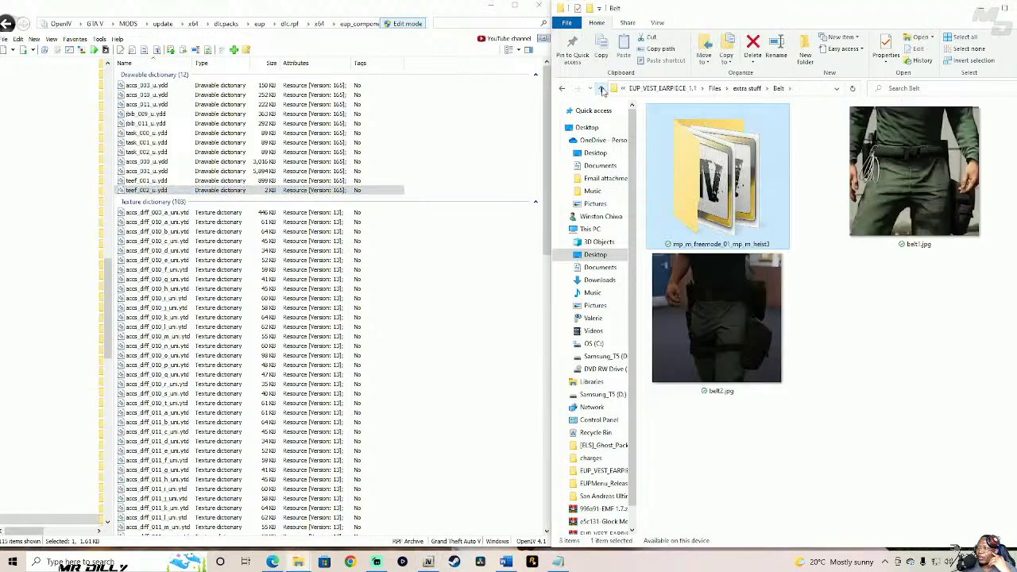
click(601, 89)
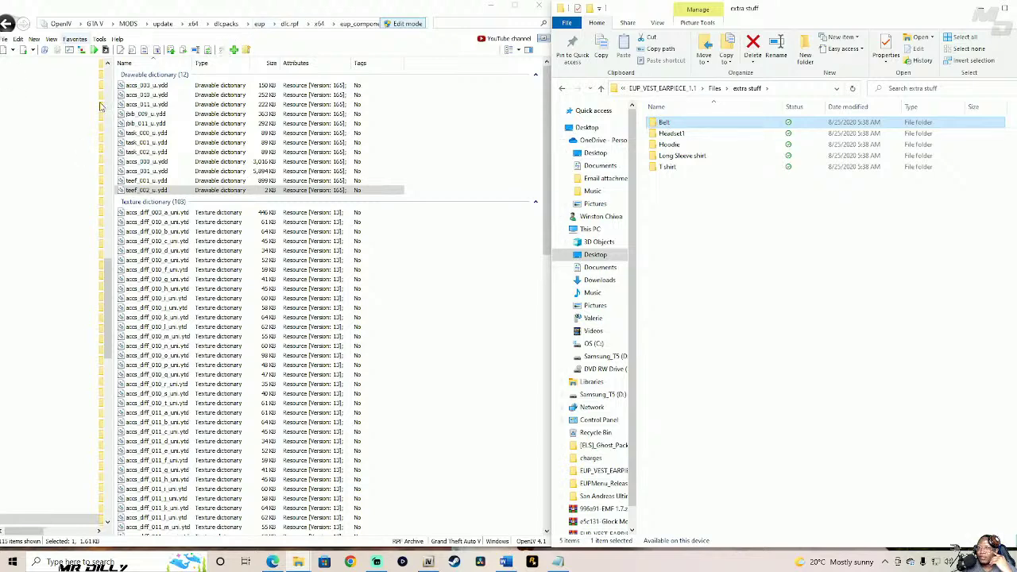
click(6, 24)
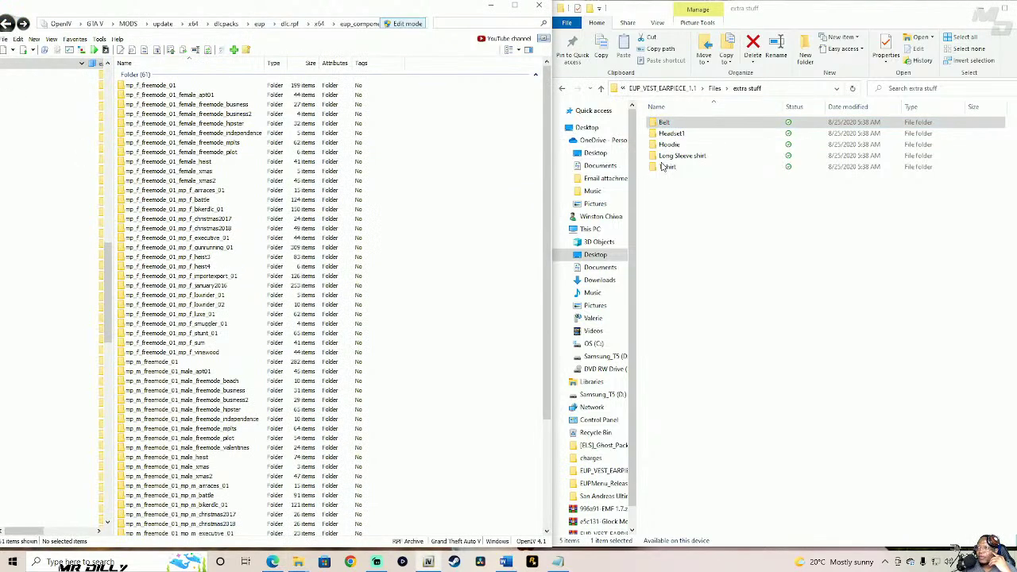
click(726, 135)
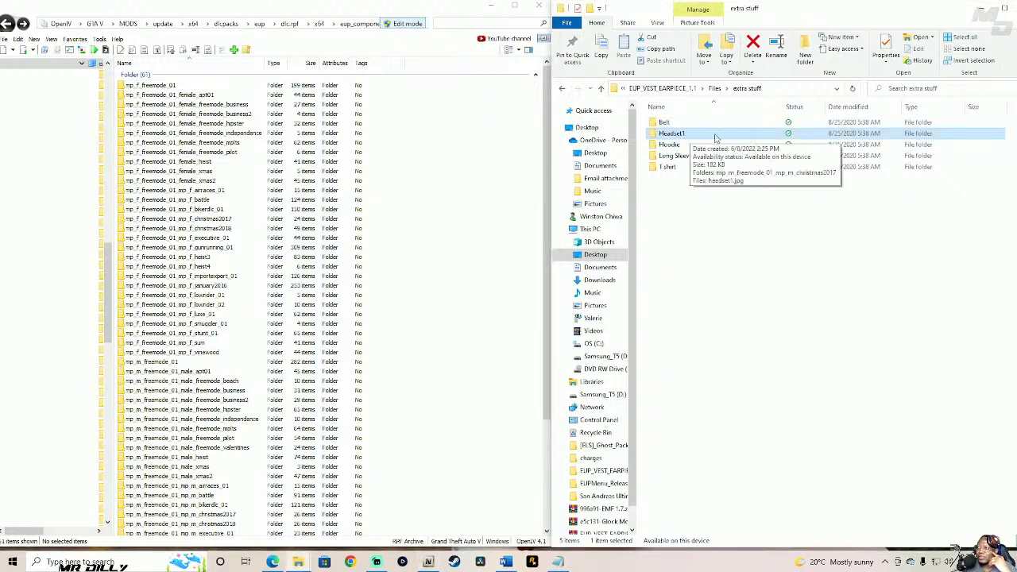
double_click(719, 136)
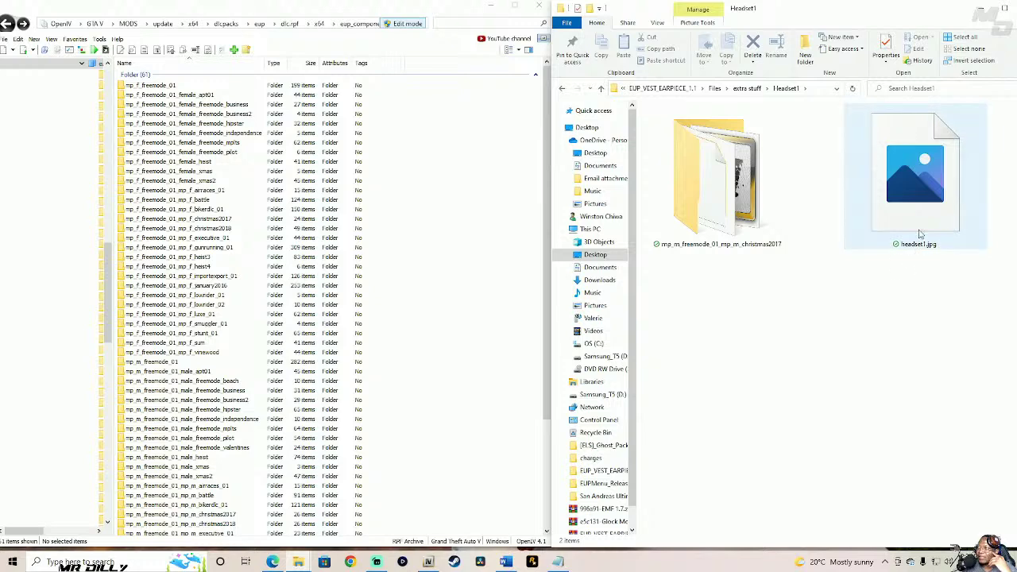
double_click(916, 189)
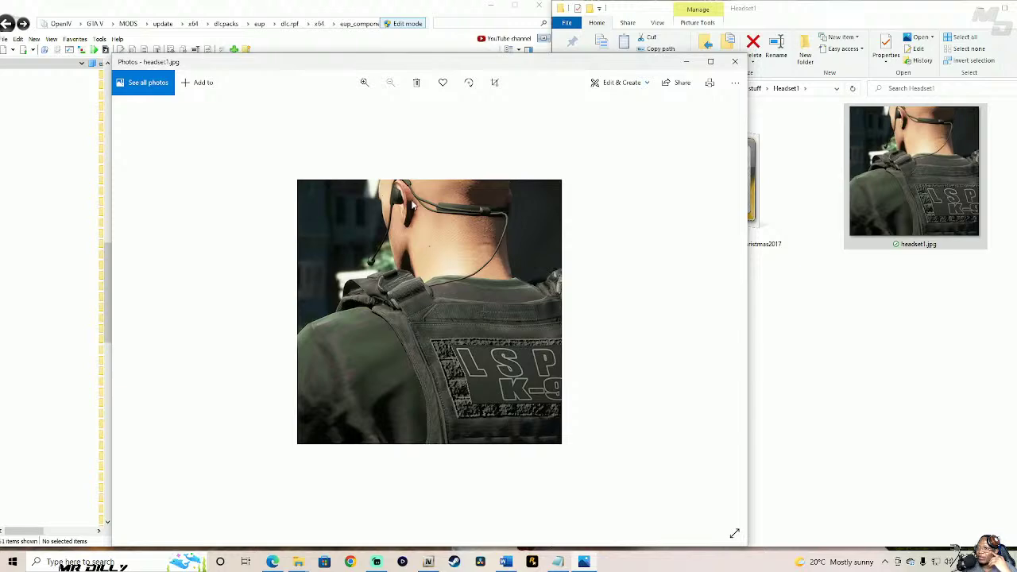
click(734, 62)
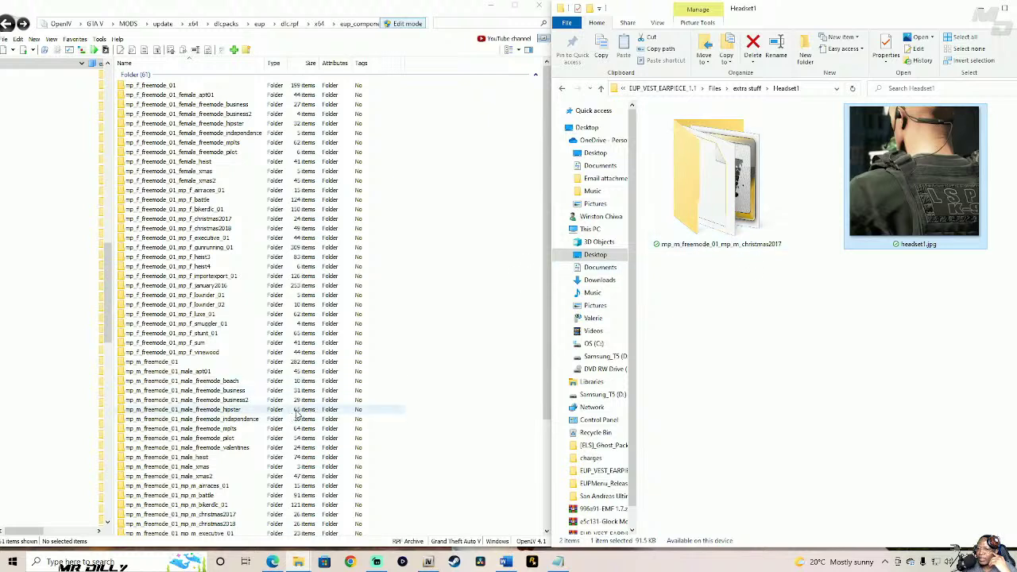
- Add berd_003_u.ydd and berd_diff_003_a_uni.ytd from Headset1's mp_m_freemode_01_mp_m_christmas2017 folder to the folder of the same name in OpenIV
click(675, 251)
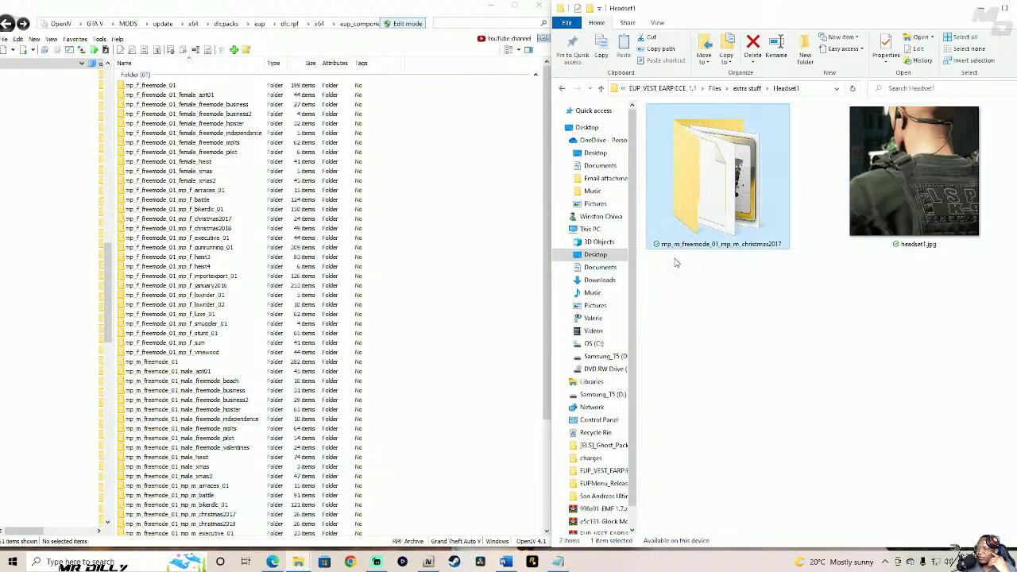
click(179, 515)
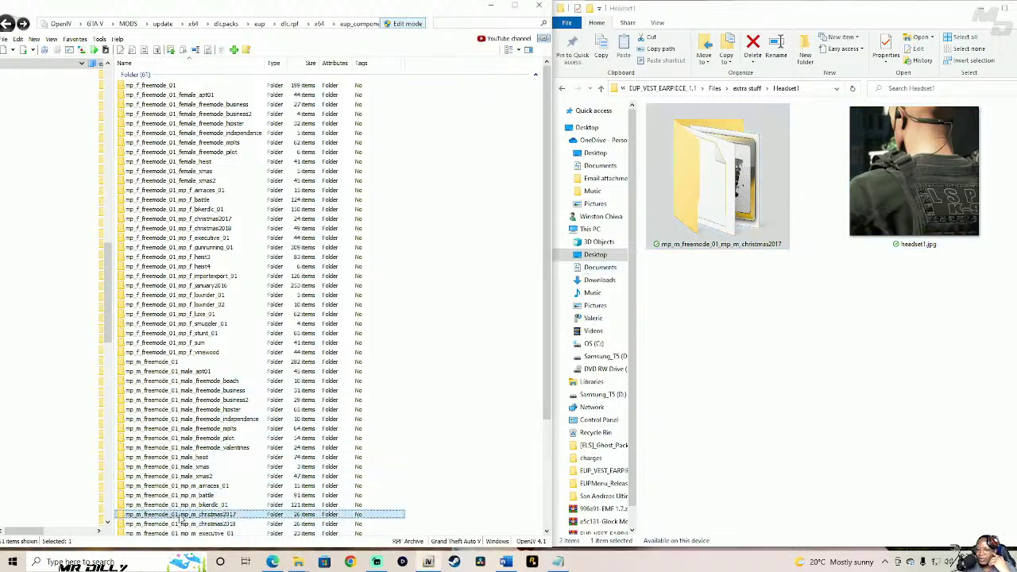
double_click(213, 516)
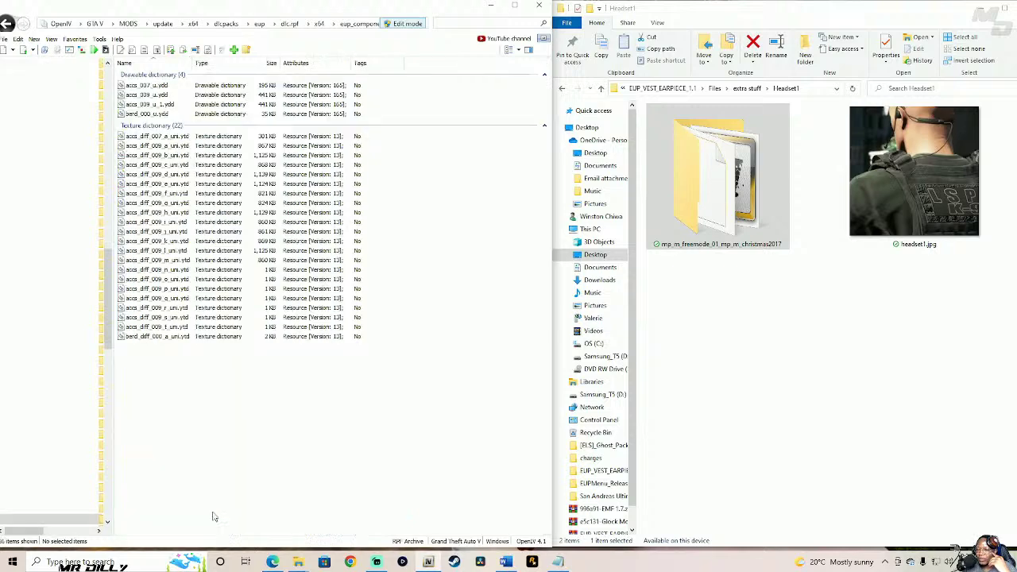
double_click(744, 203)
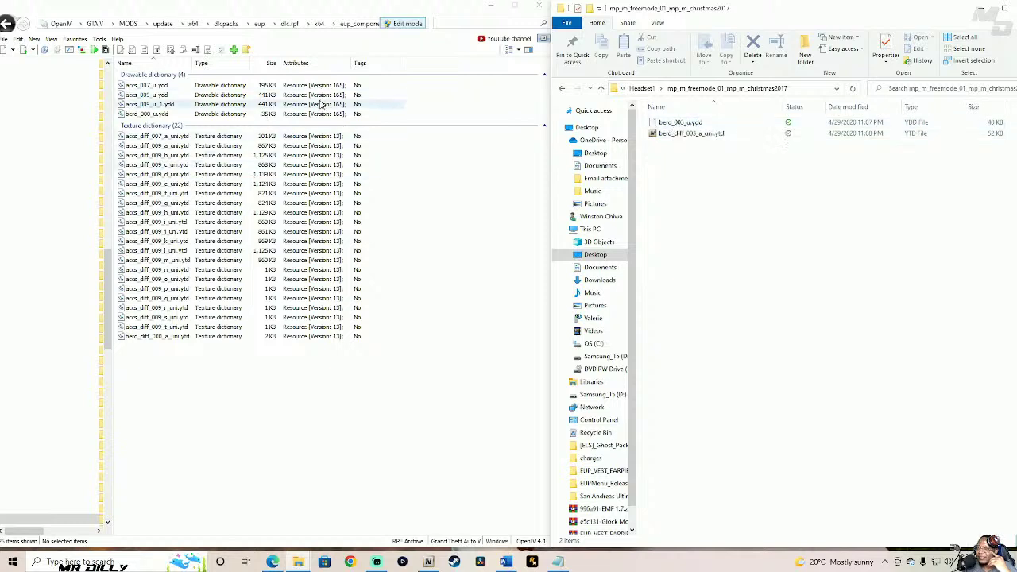
drag(687, 155, 713, 117)
drag(793, 131, 500, 139)
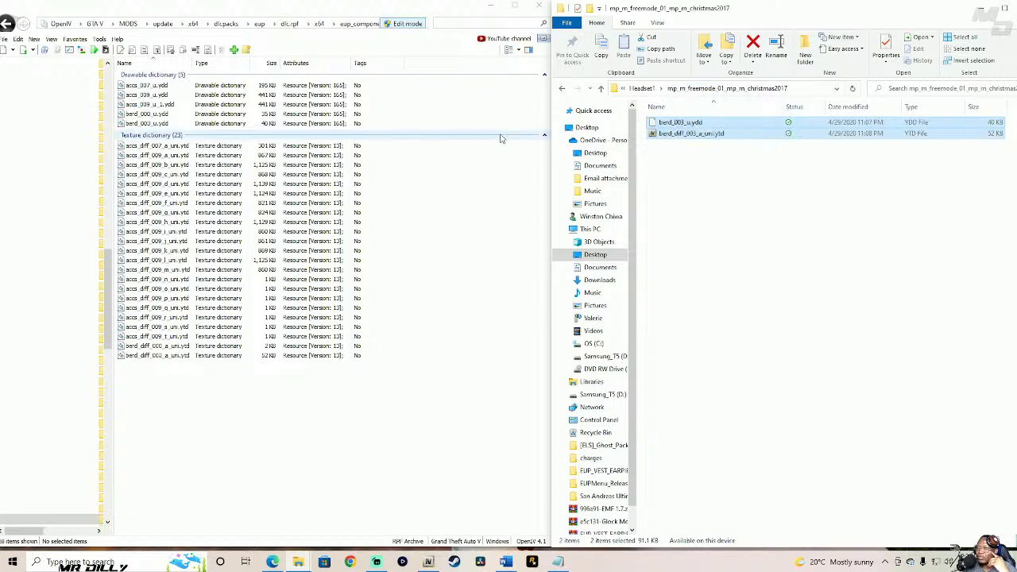
- Preview the added berd_003_u.ydd headset from several angles in the model viewer, and close the viewer
click(208, 124)
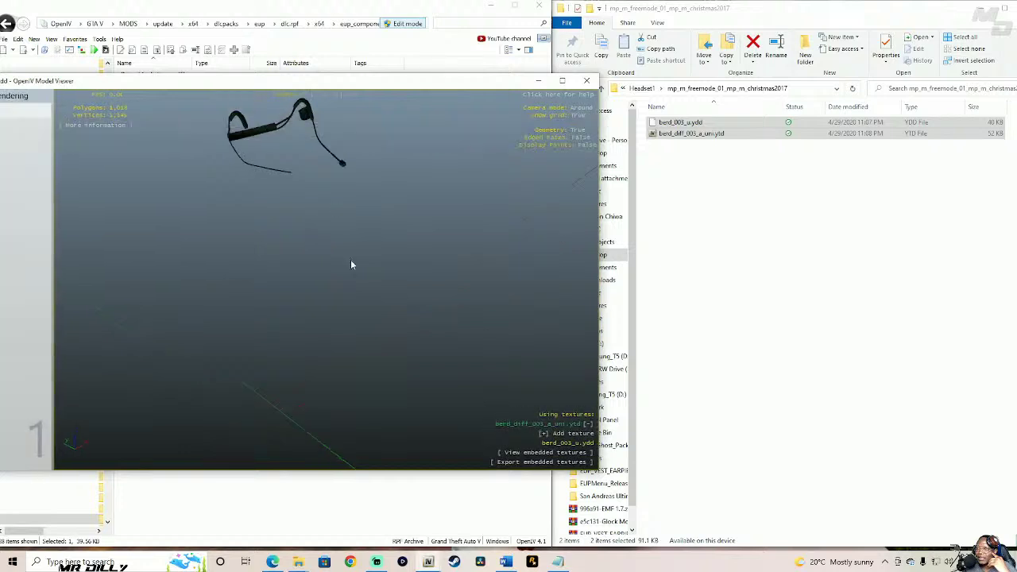
drag(350, 262, 290, 302)
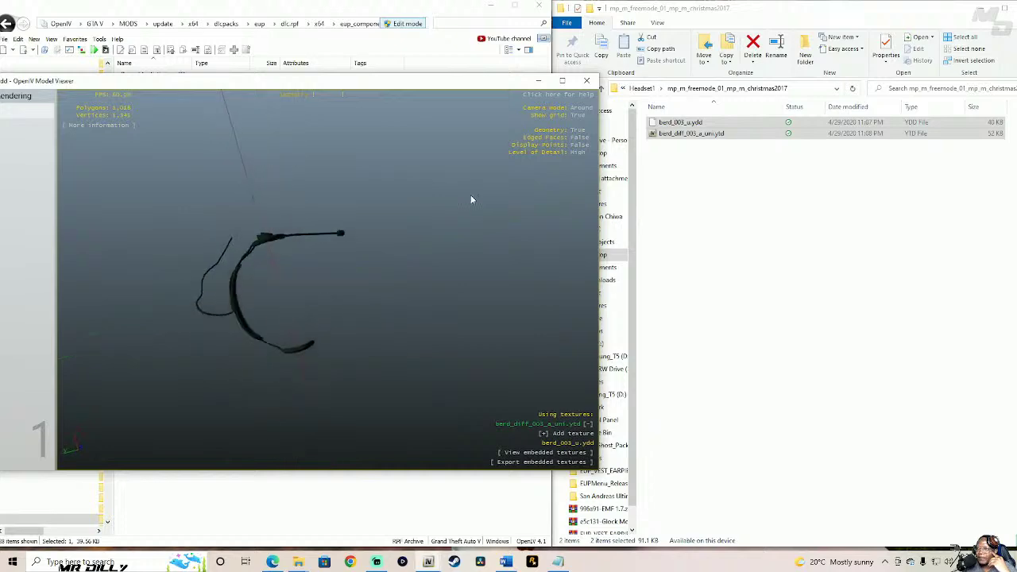
click(586, 80)
click(650, 36)
- Return OpenIV to the archive's folder list, and open Hoodie inside extra stuff to view its hoodie1.jpg picture
click(602, 88)
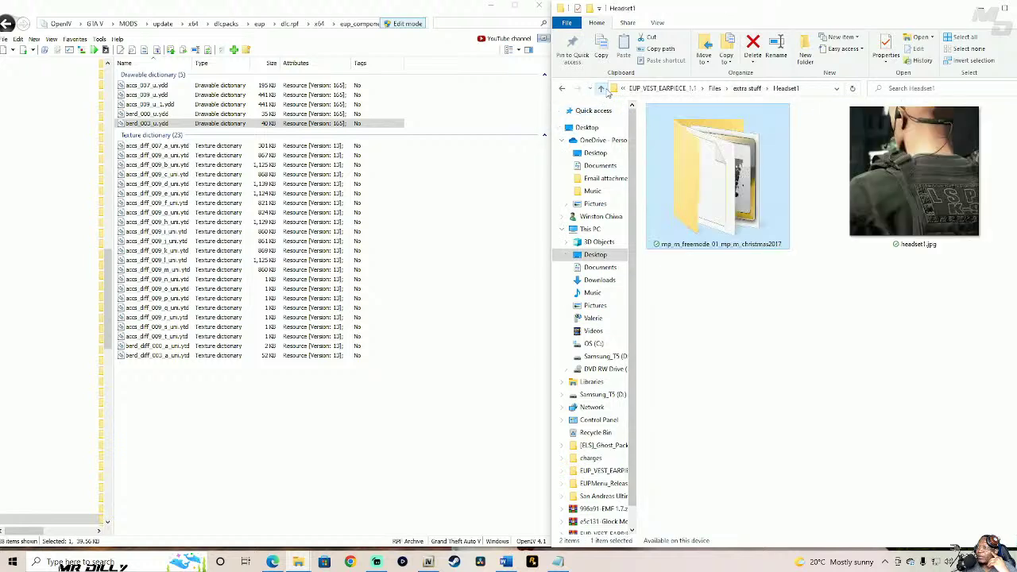
click(602, 89)
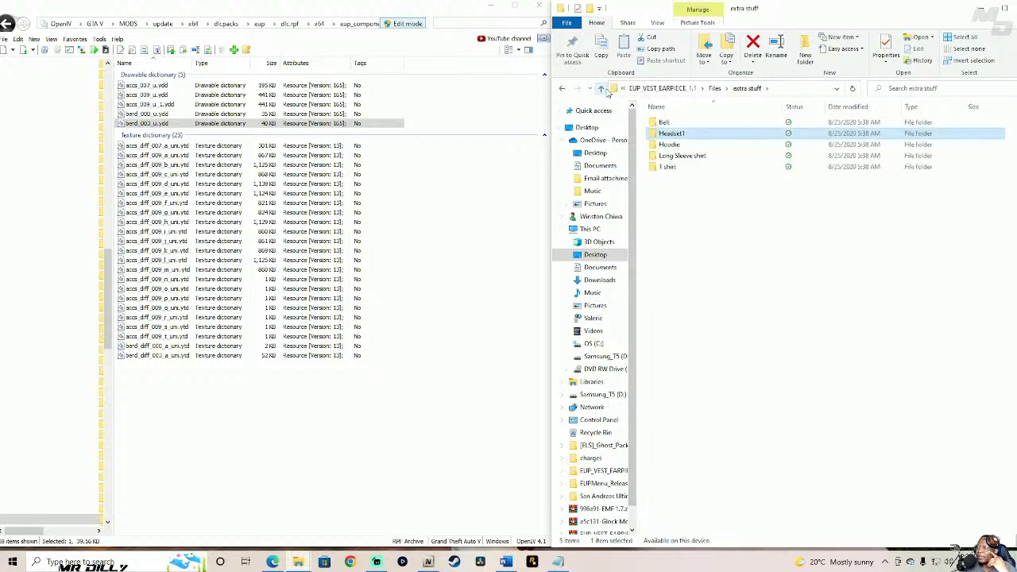
click(675, 145)
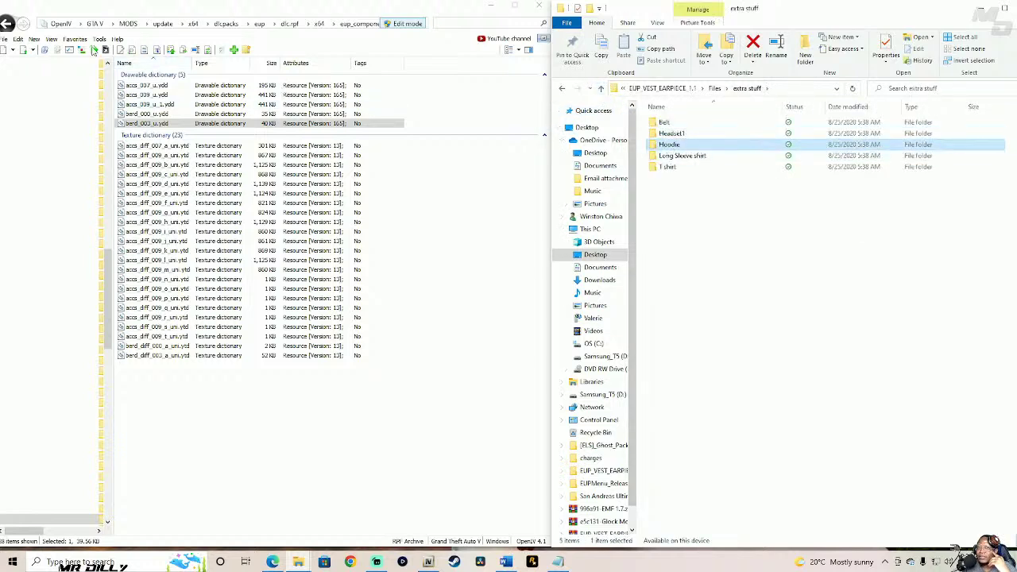
click(6, 24)
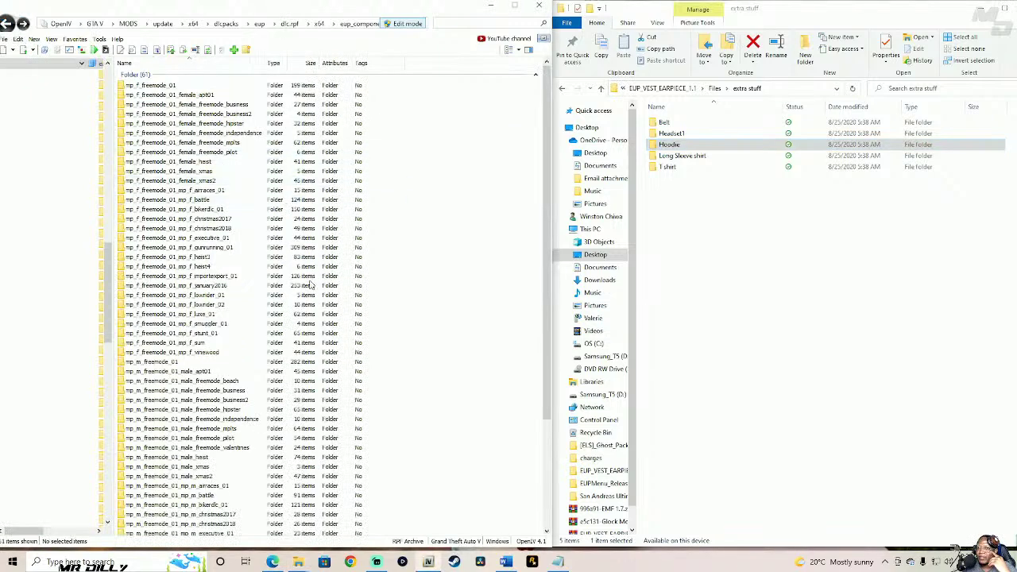
double_click(706, 145)
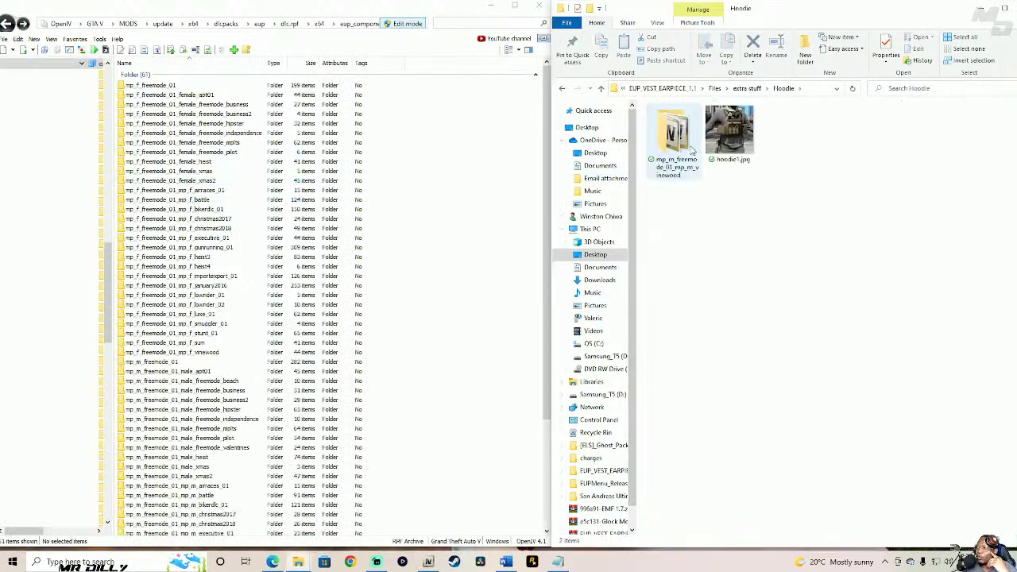
double_click(734, 143)
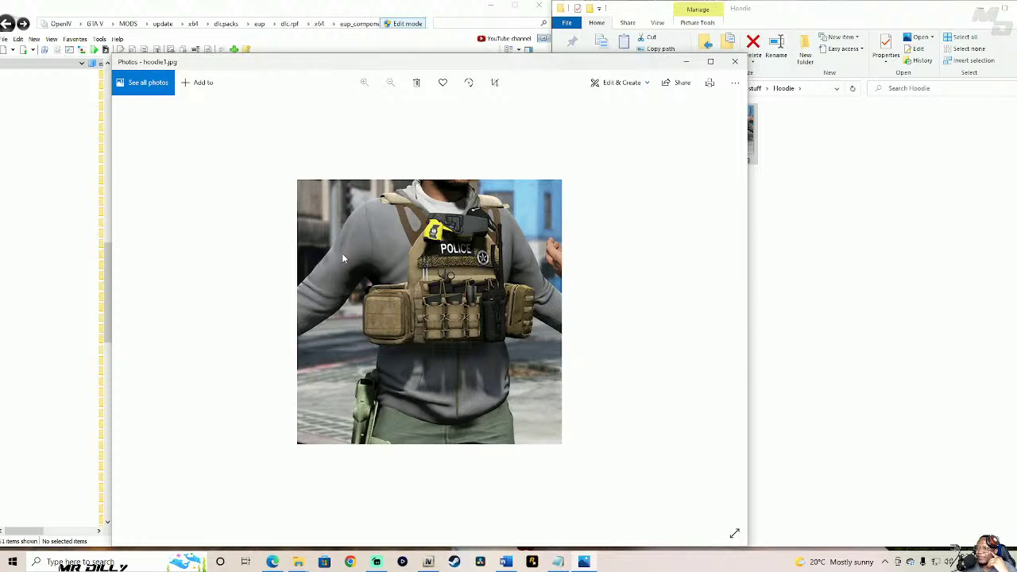
click(735, 61)
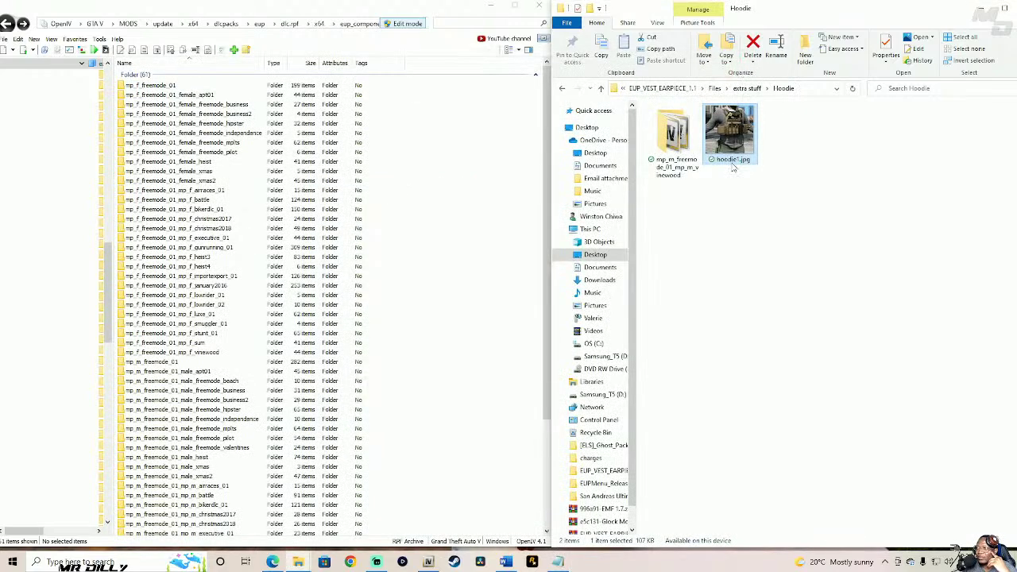
- View longsleeve1.jpg in the Long Sleeve shirt folder, and check its mp_m_freemode_01_mp_m_vinewood subfolder
click(602, 90)
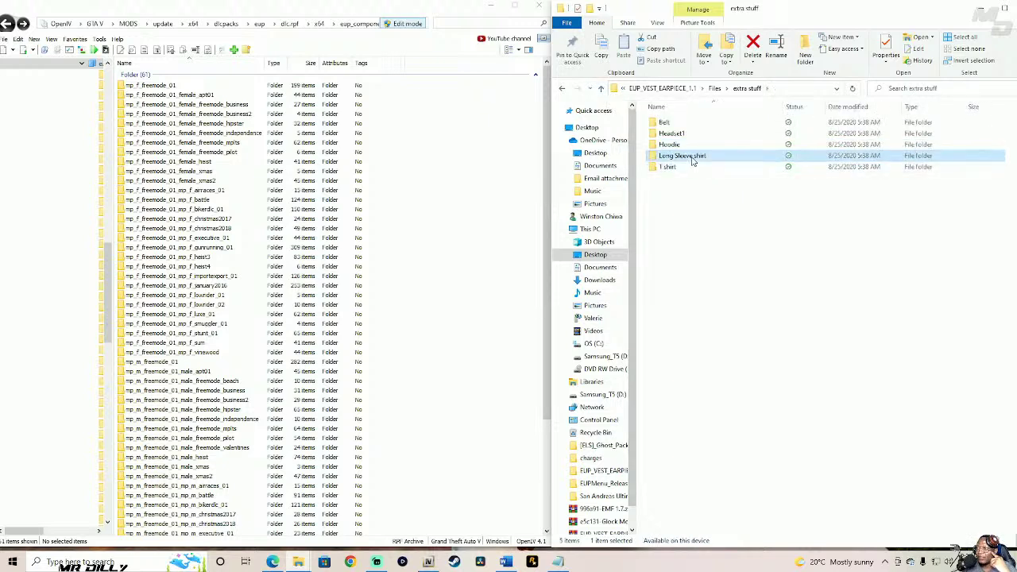
double_click(691, 156)
double_click(732, 146)
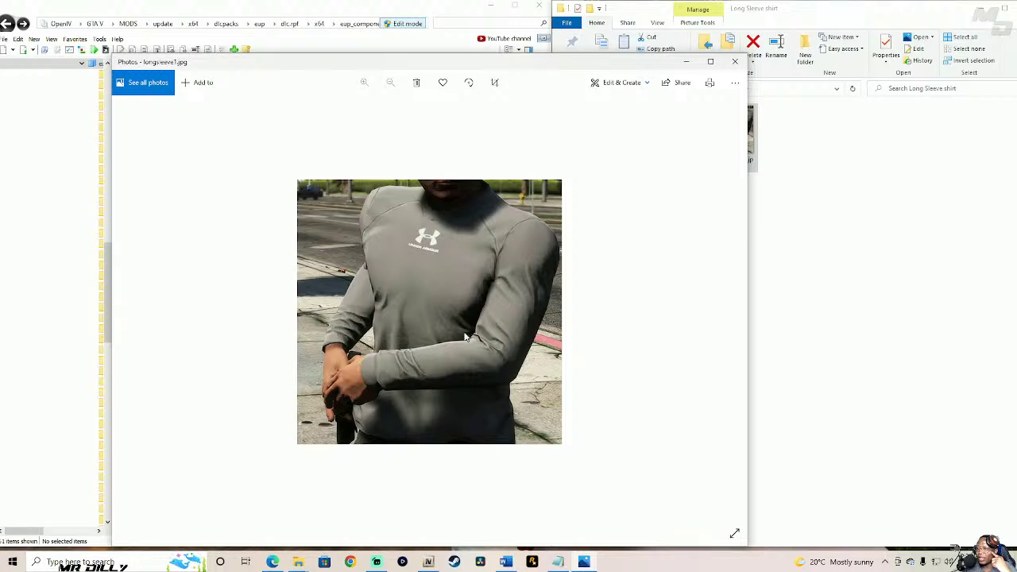
click(735, 61)
double_click(674, 135)
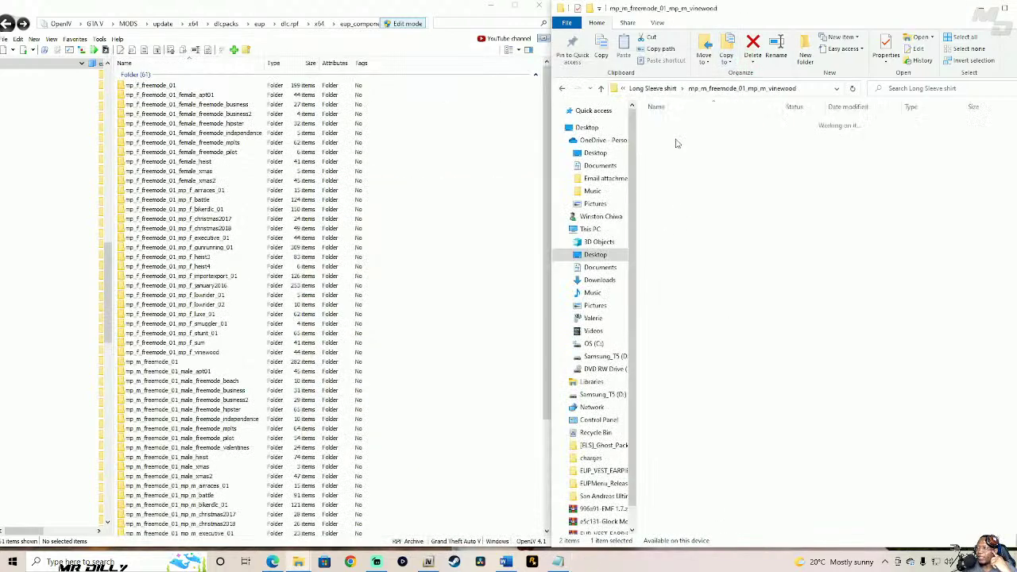
click(599, 89)
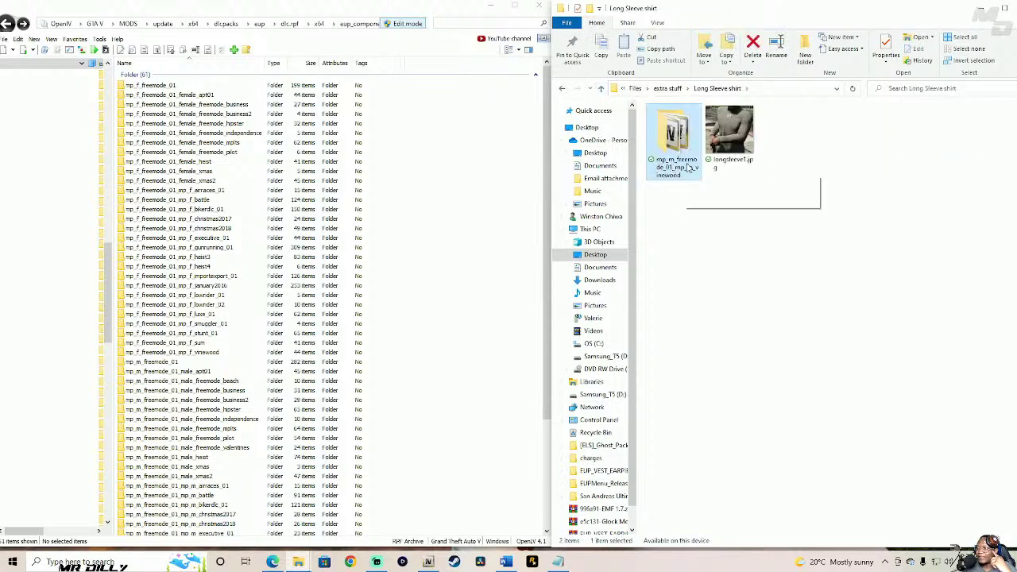
- Compare the files in Long Sleeve shirt's mp_m_freemode_01_mp_m_vinewood folder with OpenIV's folder of the same name, and return OpenIV to the folder list
scroll(455, 444, down, 1)
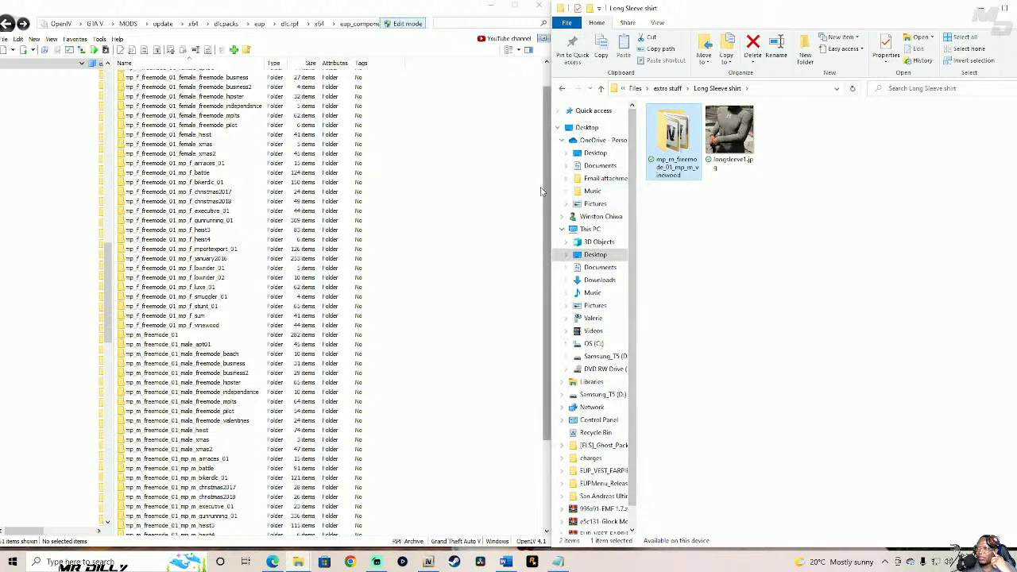
scroll(547, 188, down, 4)
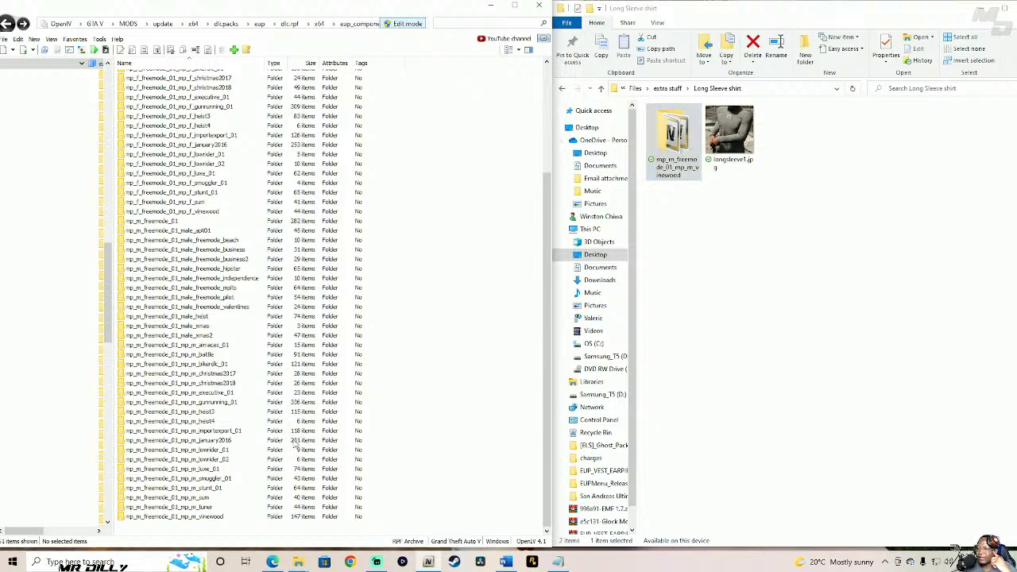
double_click(213, 517)
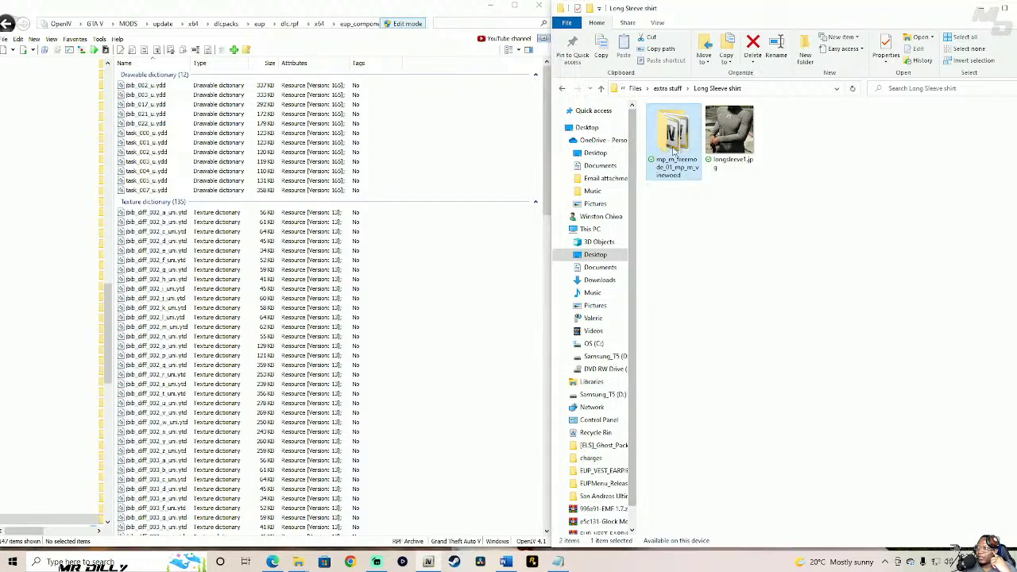
double_click(674, 149)
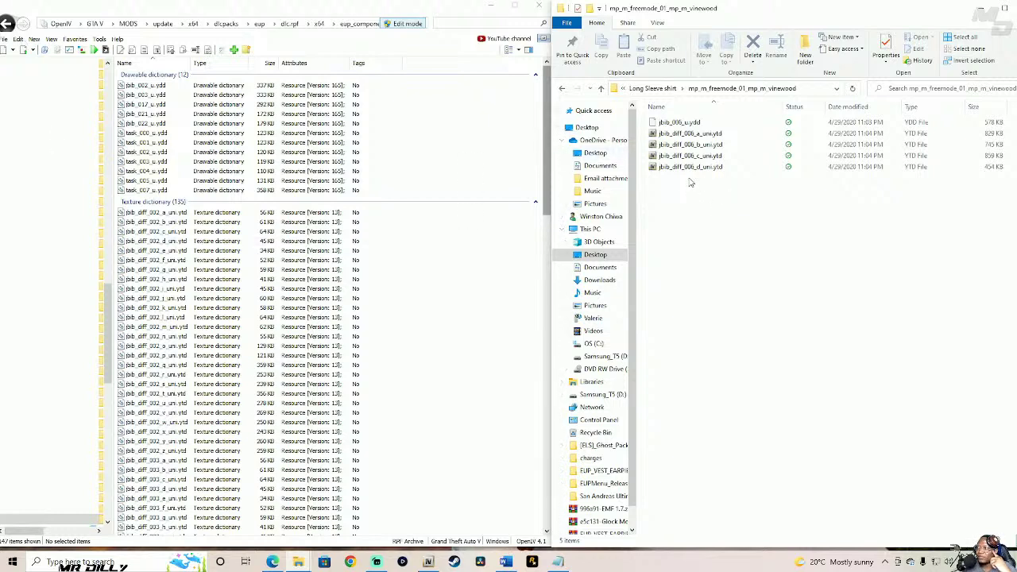
drag(674, 193, 697, 112)
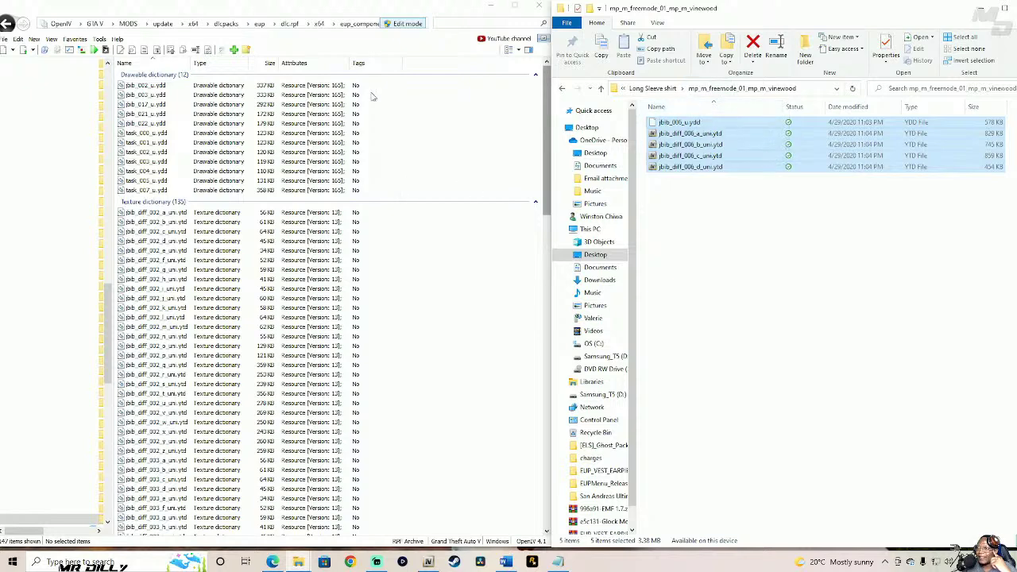
click(6, 23)
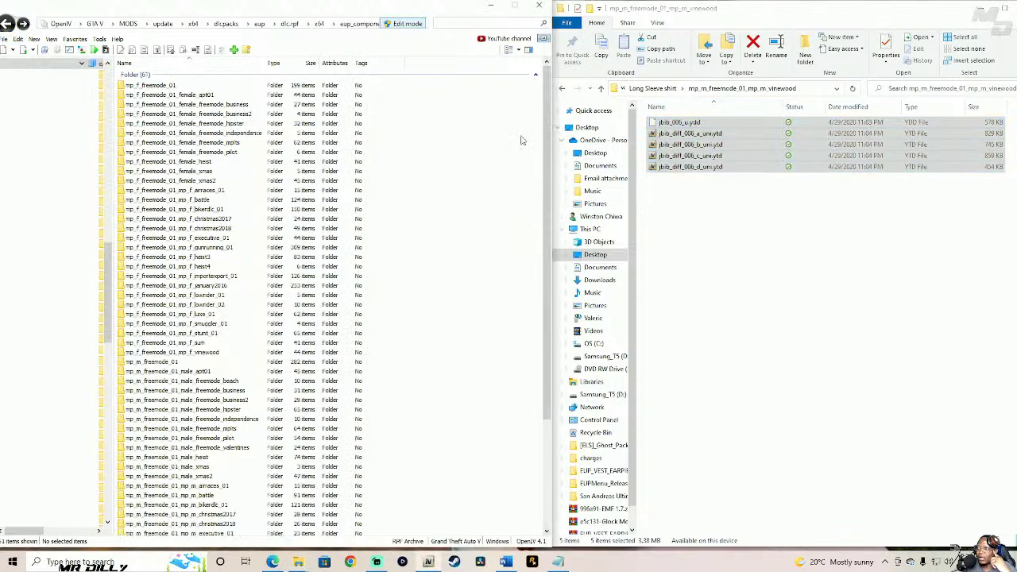
- Open the T shirt folder inside extra stuff, look through its tshirt pictures up to tshirt3.jpg, and close the photo viewer
click(601, 88)
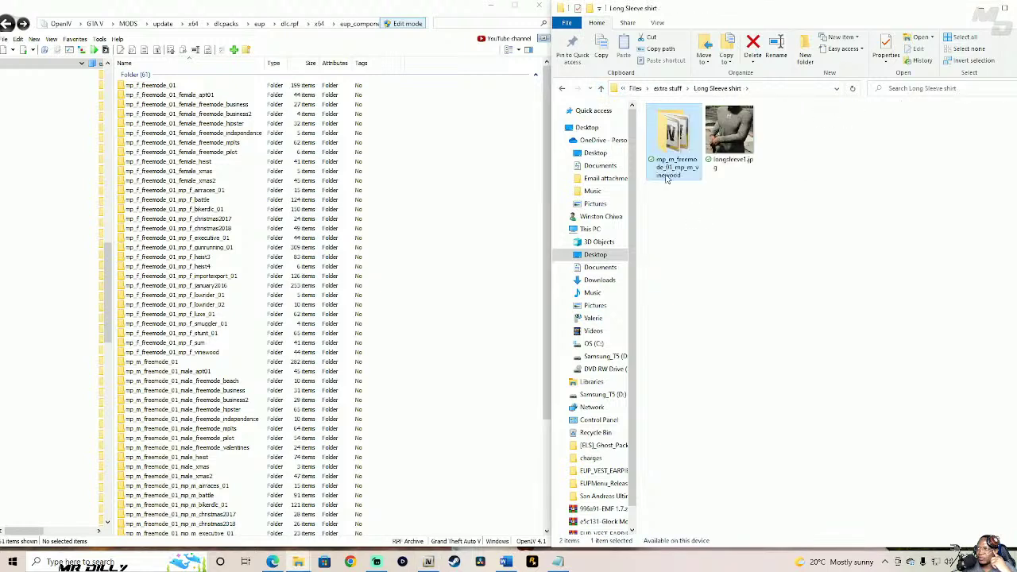
click(602, 88)
click(681, 167)
double_click(724, 171)
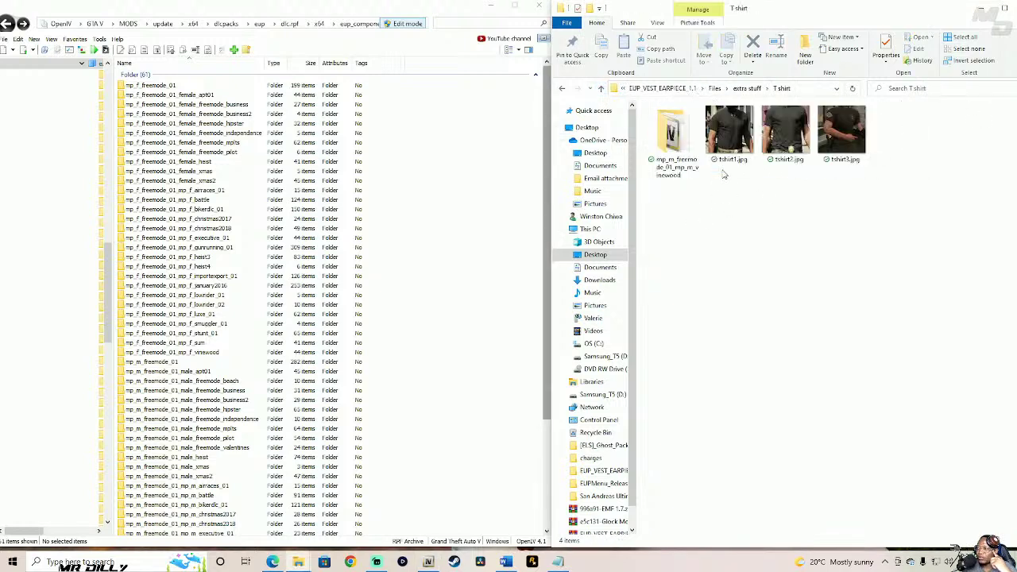
click(727, 135)
double_click(727, 135)
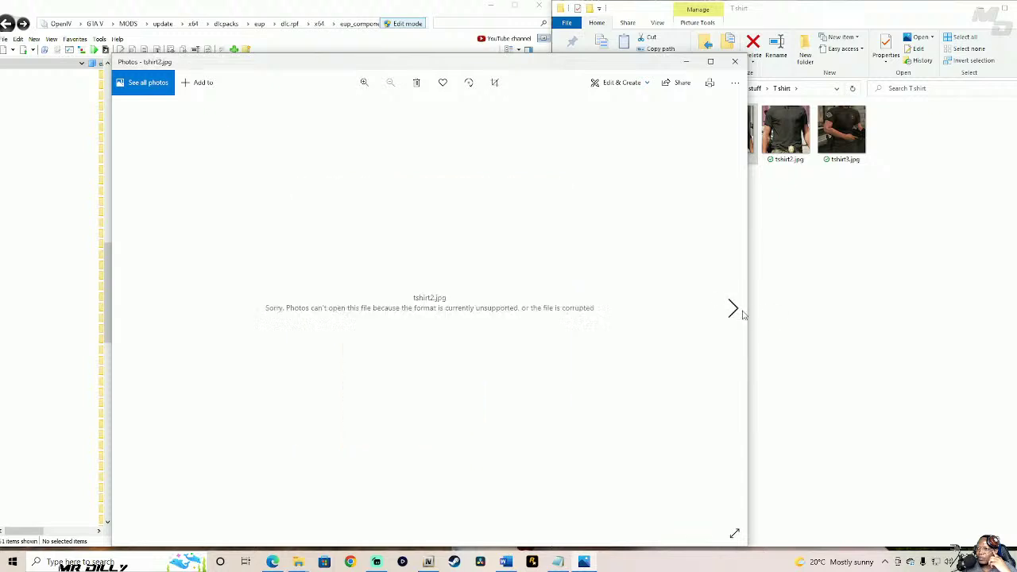
click(735, 311)
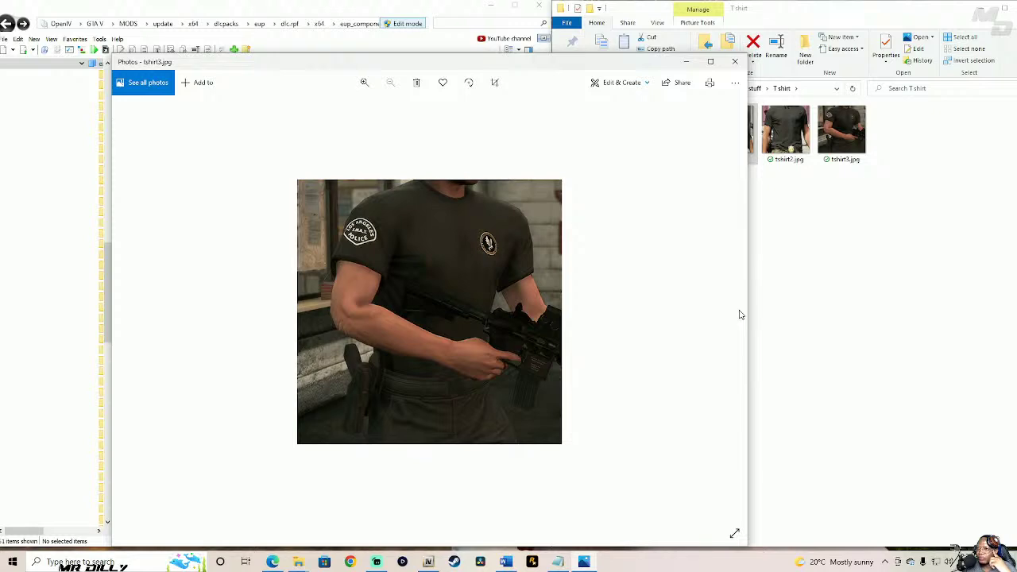
click(734, 62)
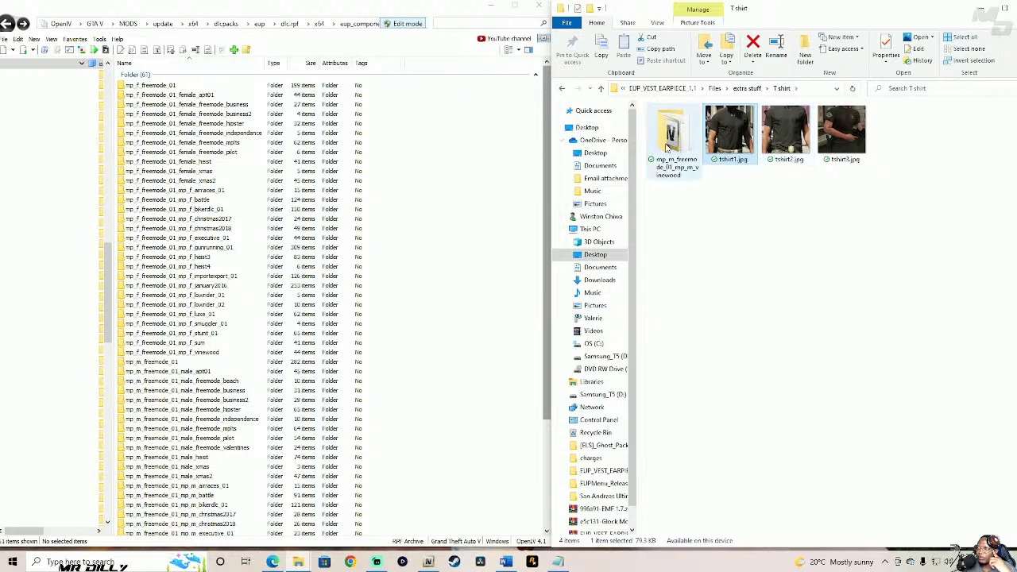
- Open the mp_m_freemode_01_mp_m_vinewood folder in OpenIV and the folder of the same name inside T shirt
double_click(682, 168)
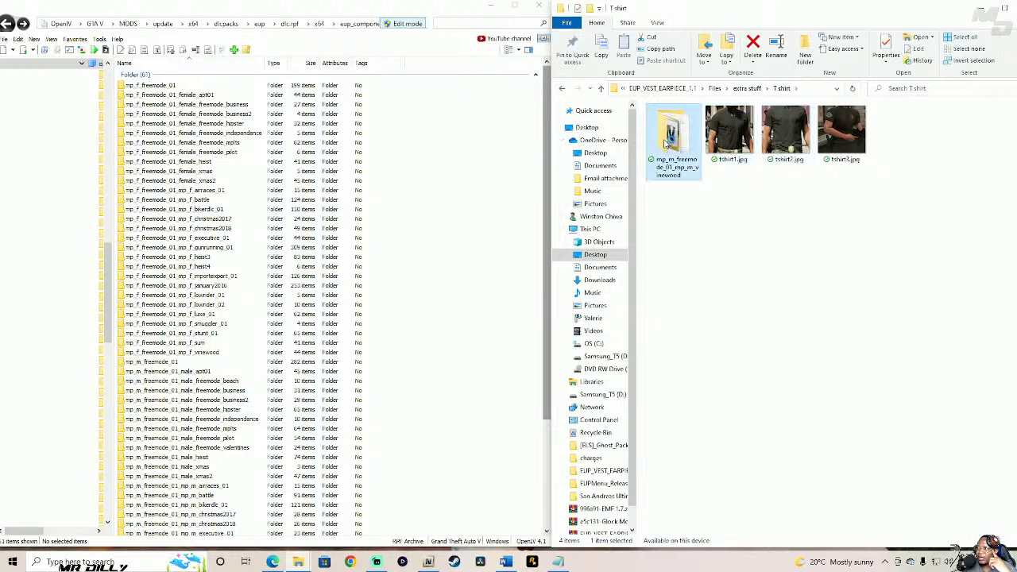
click(600, 89)
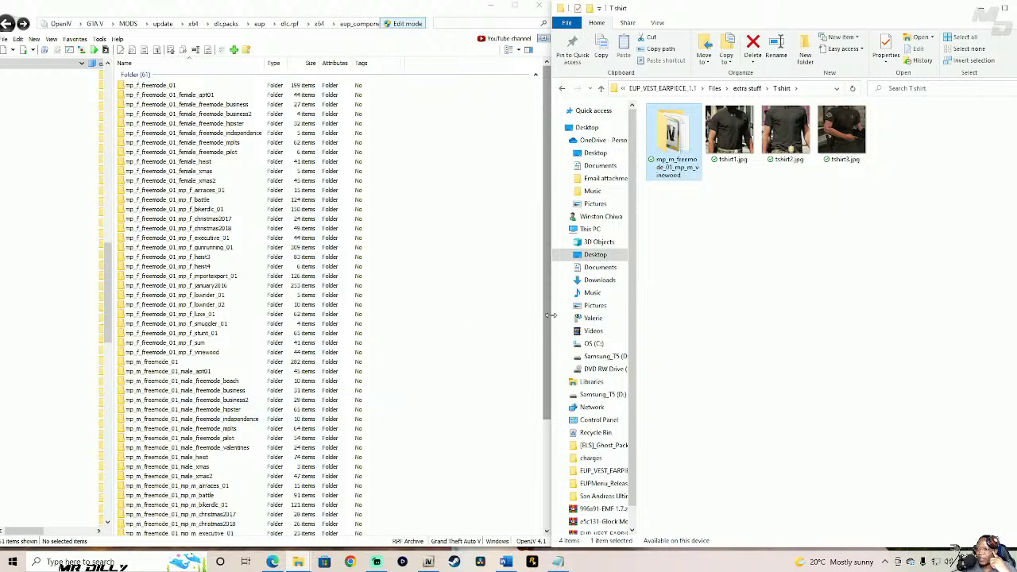
scroll(544, 320, down, 5)
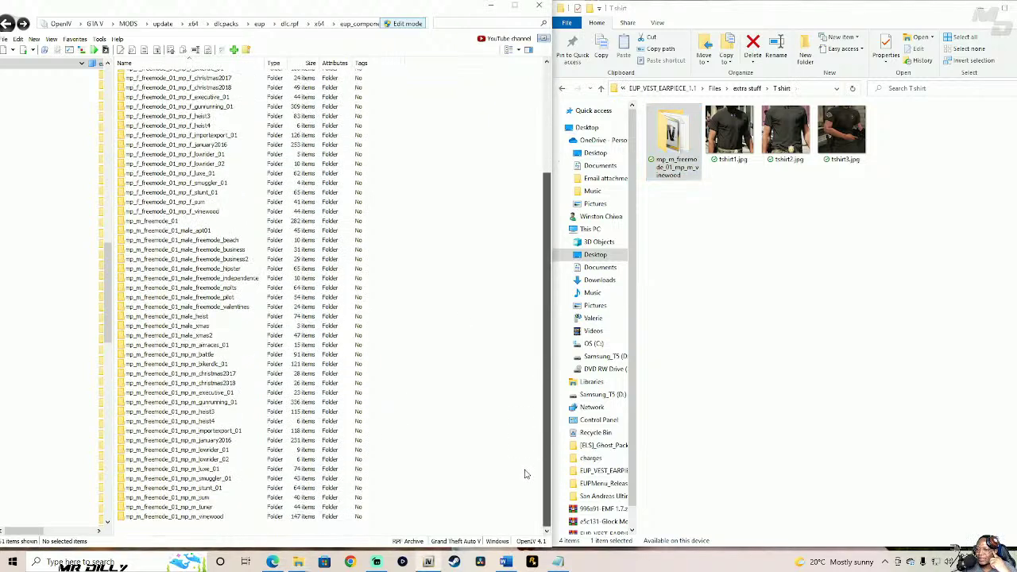
click(214, 517)
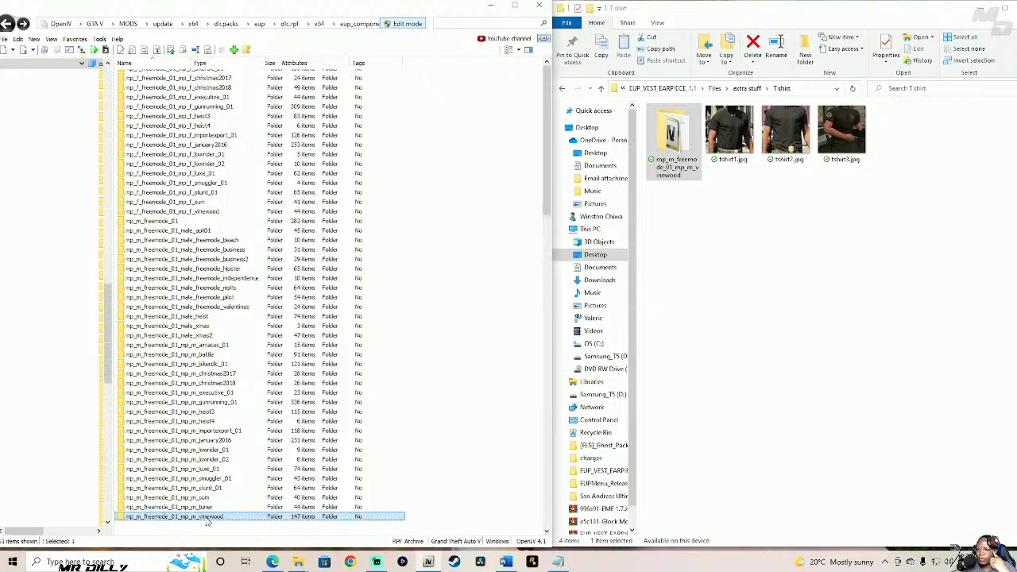
double_click(208, 517)
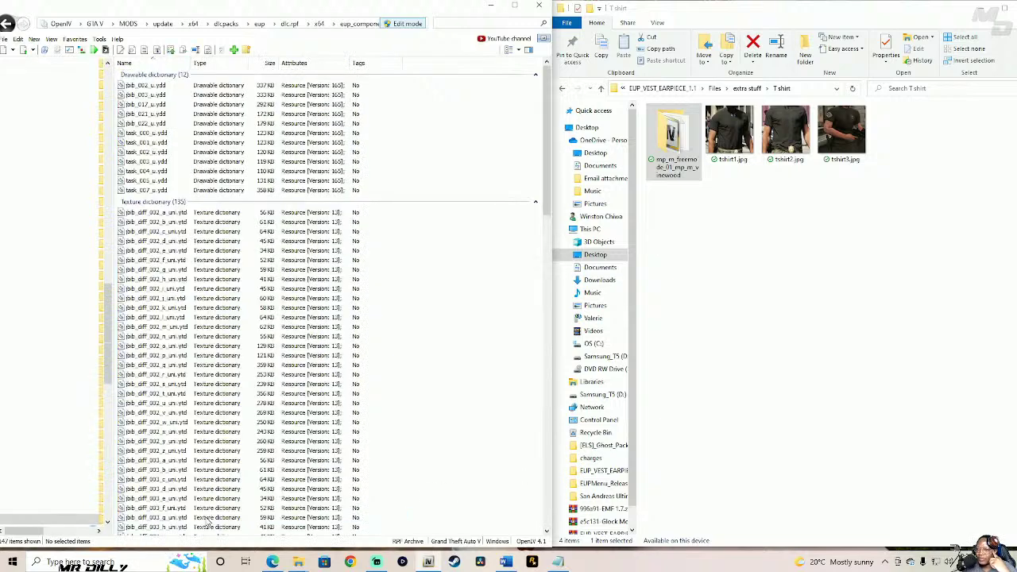
double_click(669, 135)
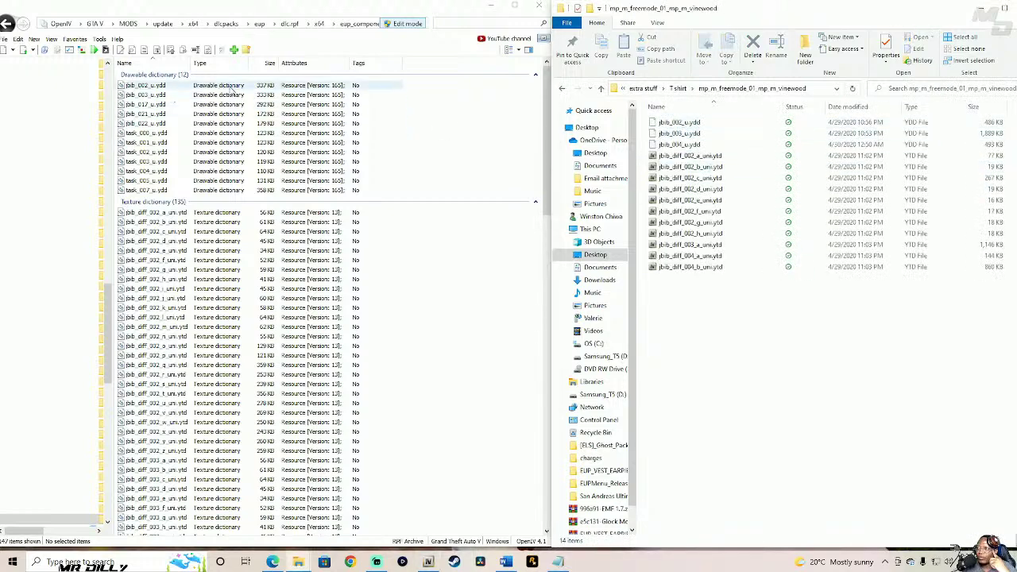
- Preview OpenIV's existing jbib_002_u.ydd and jbib_003_u.ydd shirts in the model viewer, closing the viewer after each
click(208, 87)
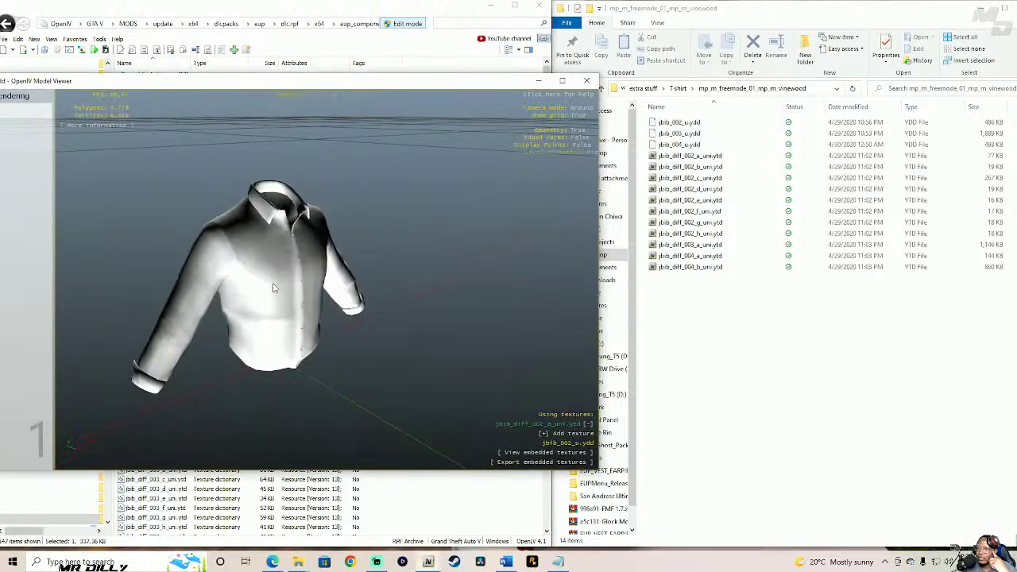
drag(238, 239, 508, 135)
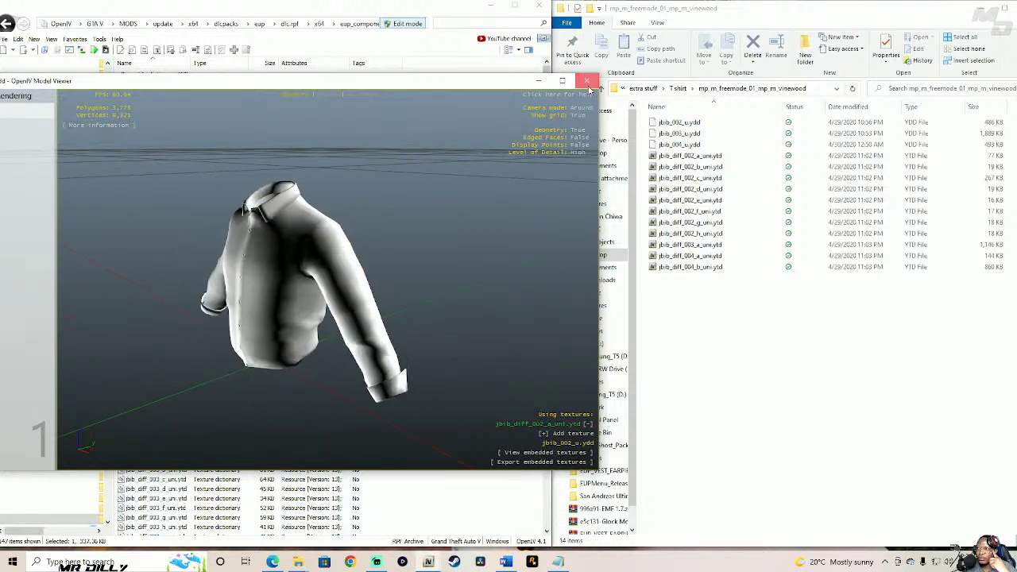
click(586, 81)
click(676, 133)
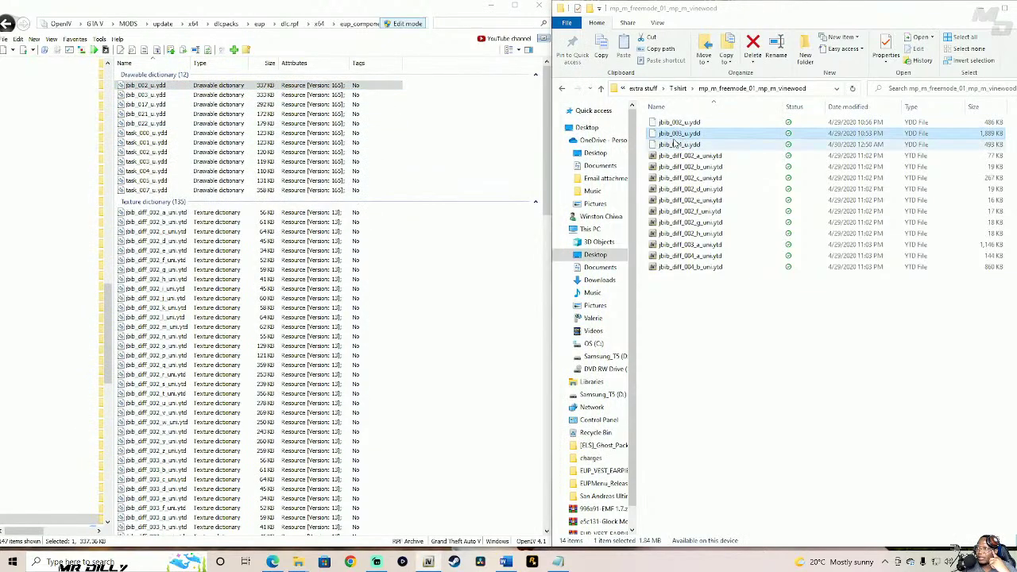
drag(658, 140, 203, 91)
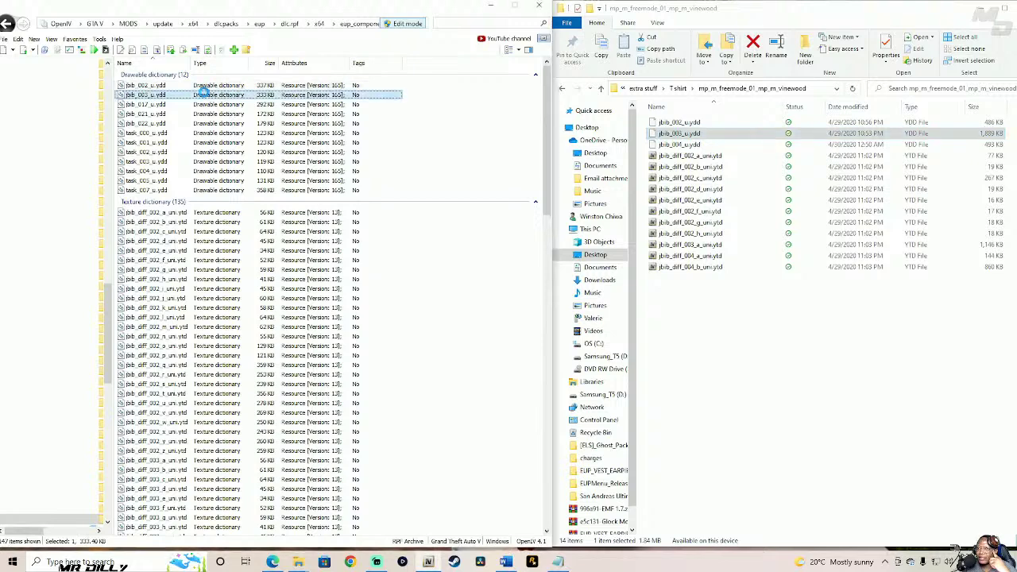
double_click(203, 93)
drag(487, 303, 614, 74)
click(587, 80)
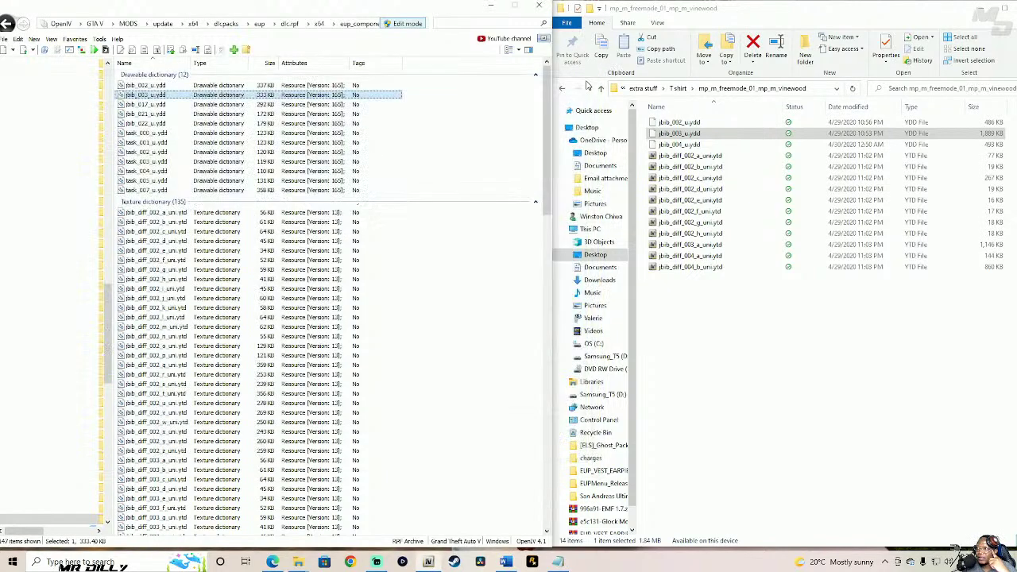
- Add all the jbib 002, 003 and 004 .ydd and .ytd files from the T shirt subfolder to OpenIV's mp_m_freemode_01_mp_m_vinewood folder
click(687, 147)
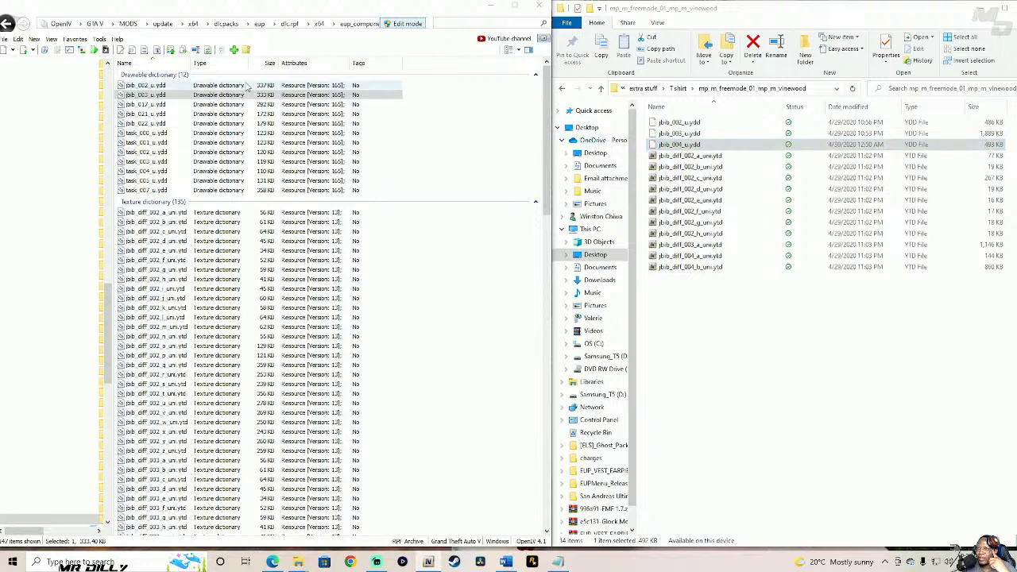
click(680, 280)
drag(681, 281, 756, 121)
drag(872, 125, 449, 183)
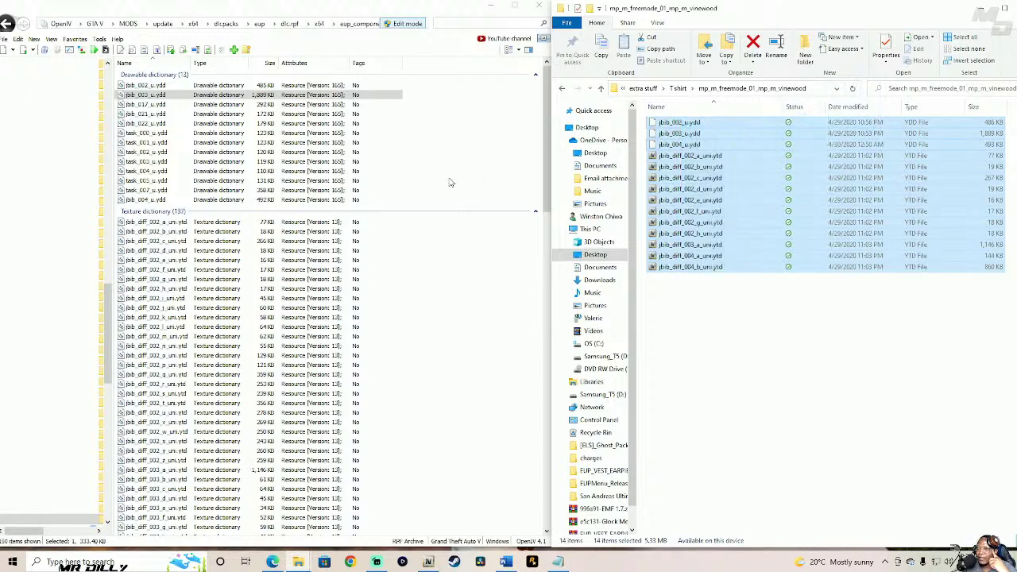
- Preview the replaced jbib_002_u.ydd T-shirt from several angles in the model viewer, and close the viewer
click(231, 86)
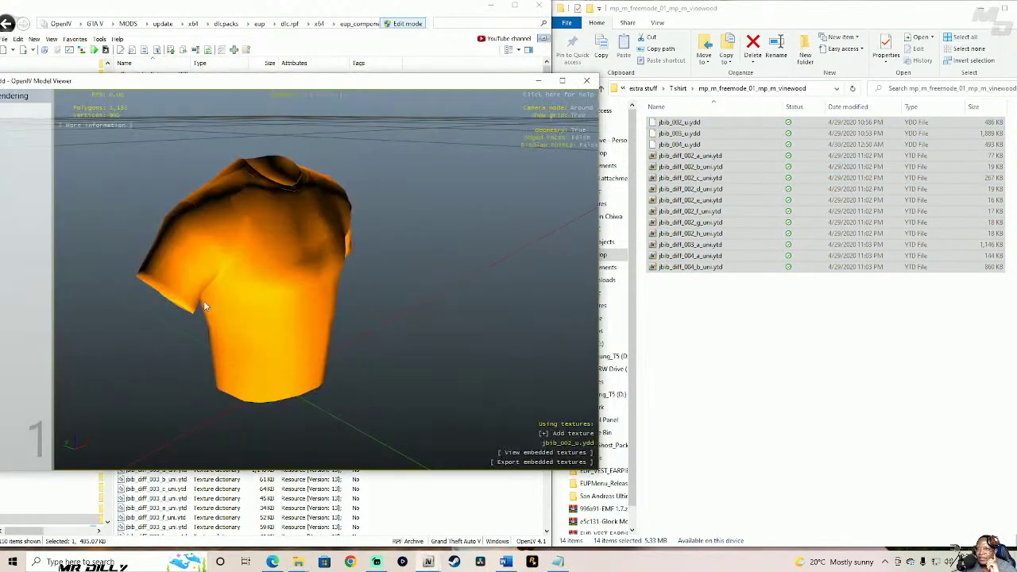
drag(203, 300, 258, 327)
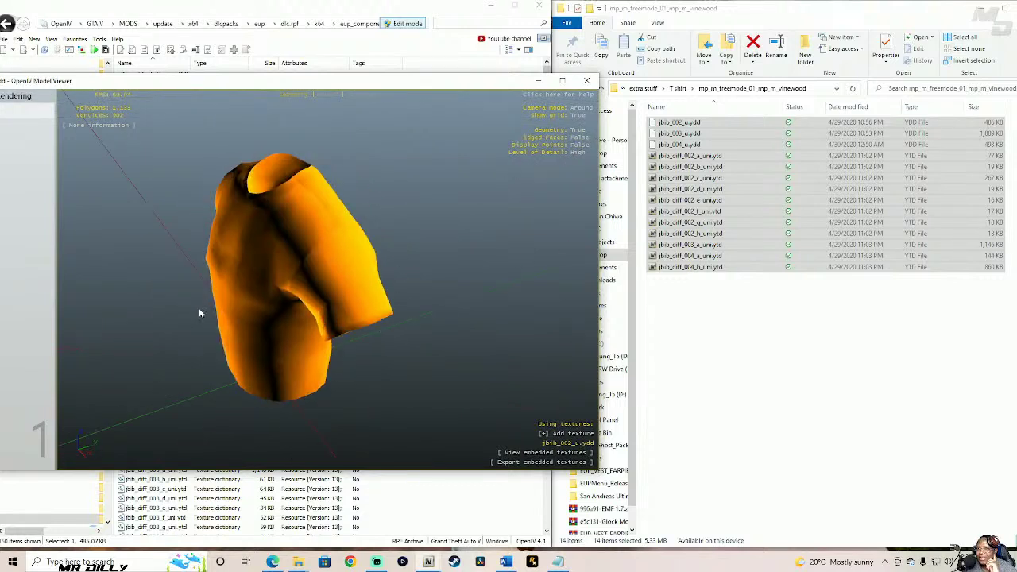
drag(211, 296, 411, 281)
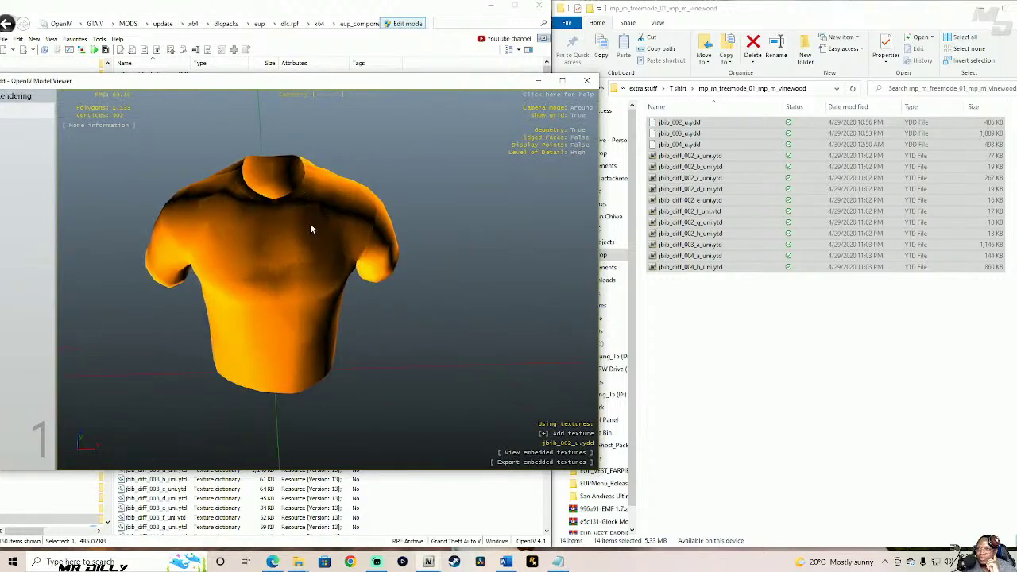
drag(270, 362, 237, 318)
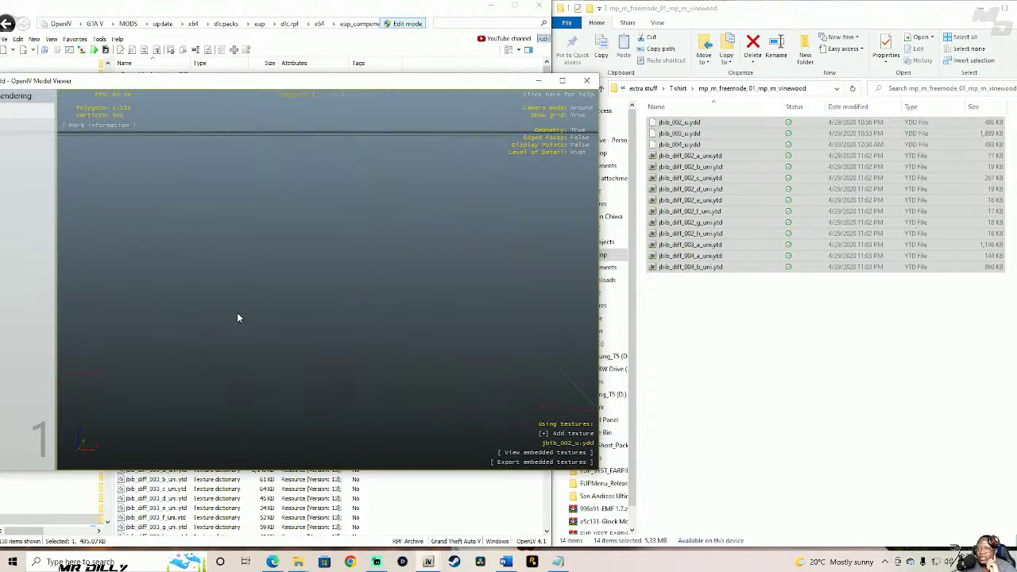
click(586, 81)
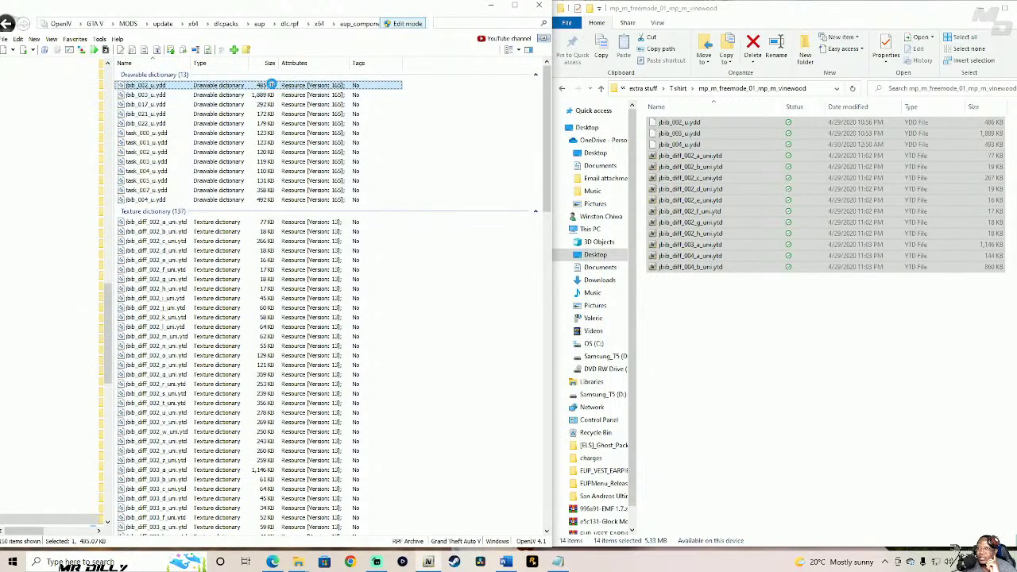
double_click(271, 84)
click(588, 80)
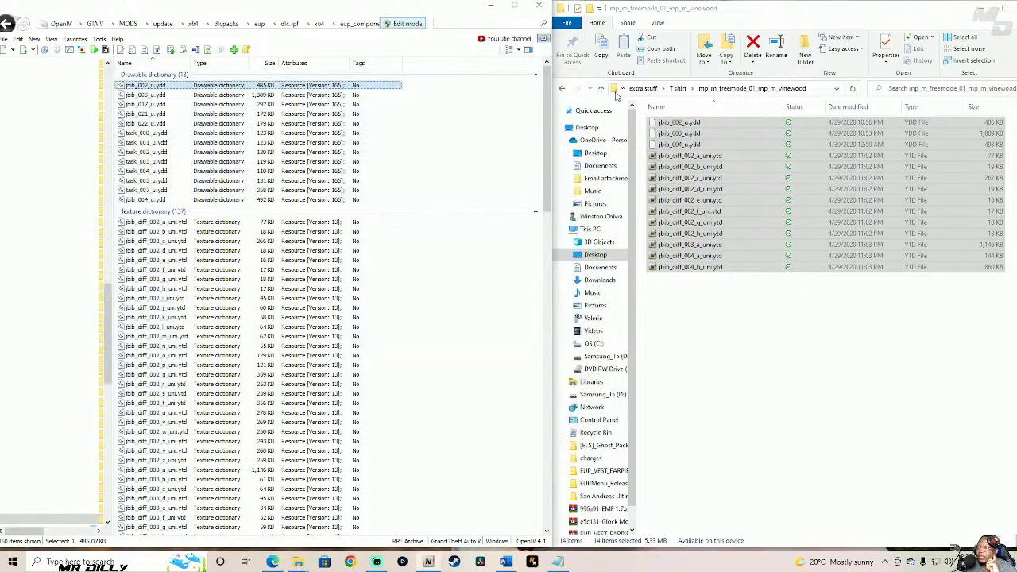
- Return OpenIV to the archive's folder list, and open the vest1 folder inside Files to view its vest1.jpg picture
click(600, 91)
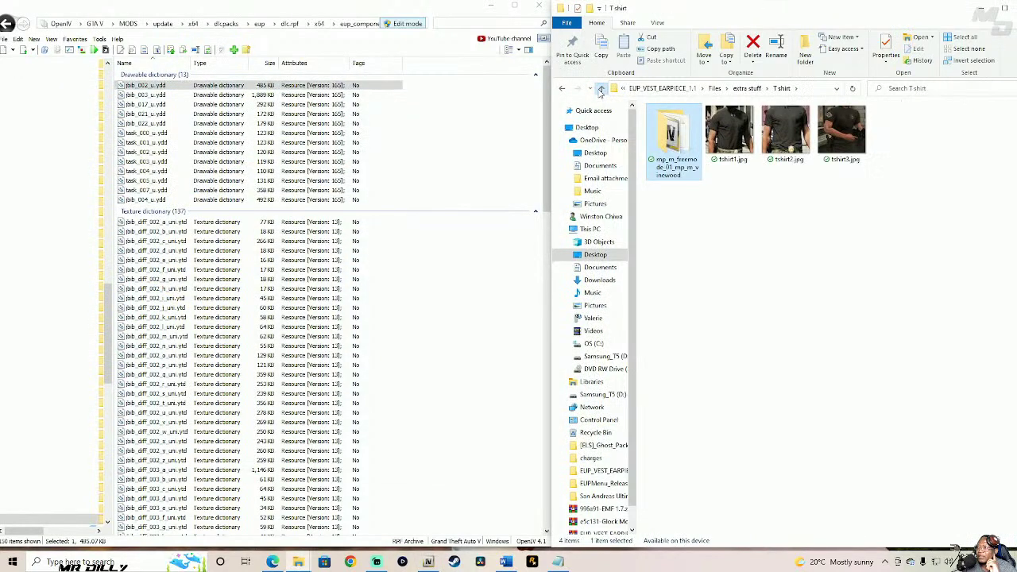
click(600, 89)
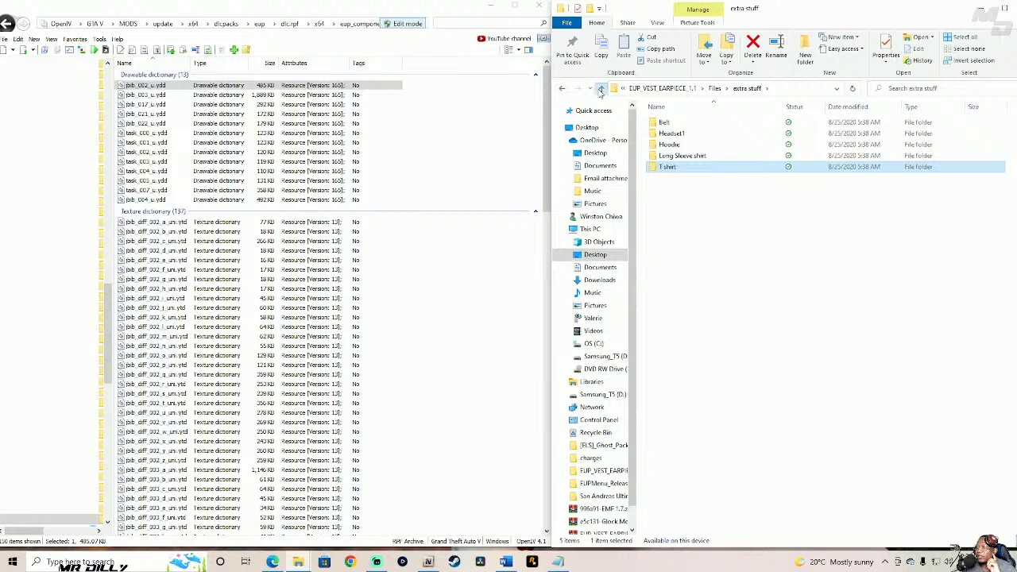
click(601, 89)
click(676, 158)
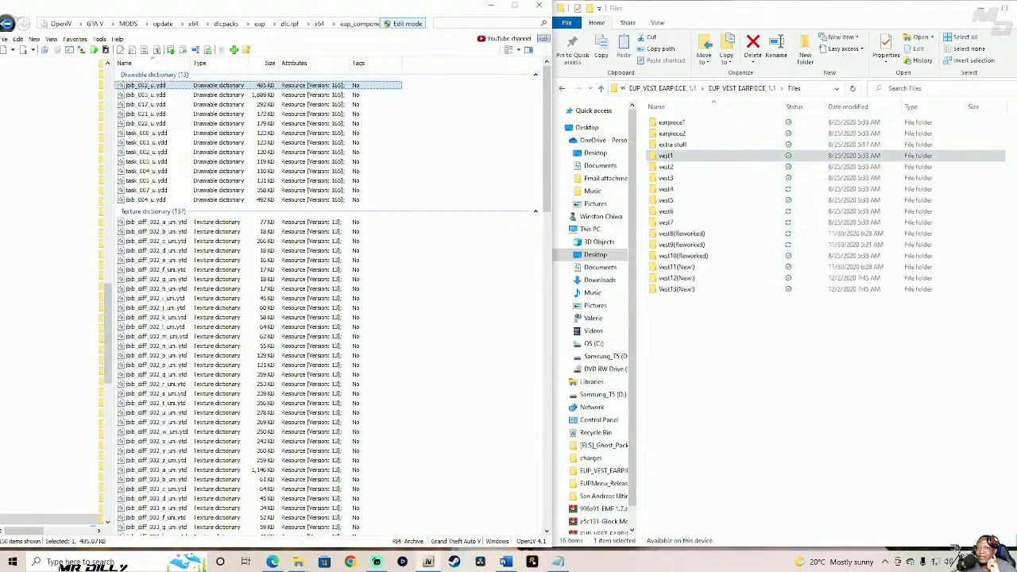
click(6, 24)
double_click(688, 158)
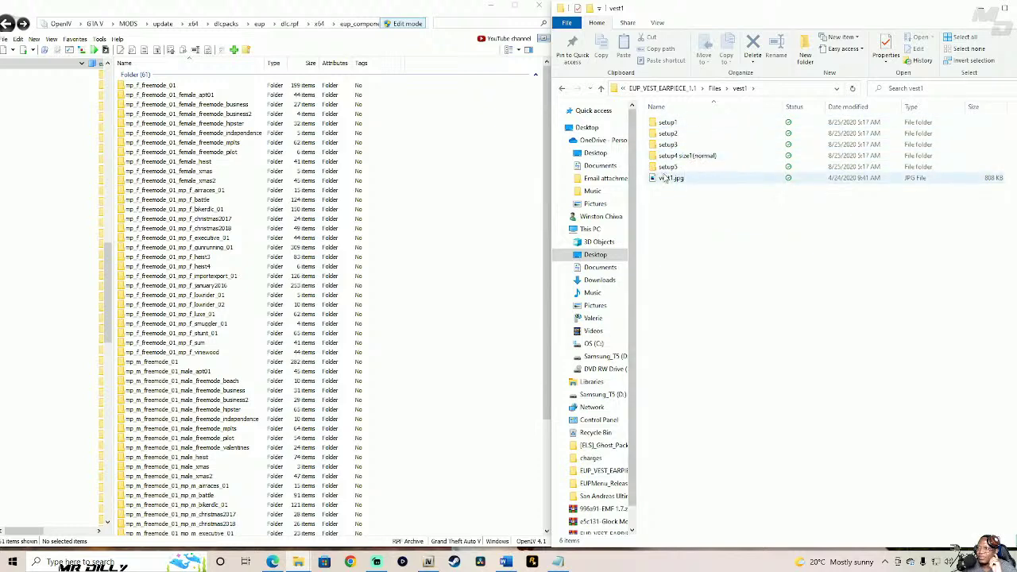
click(744, 181)
double_click(744, 181)
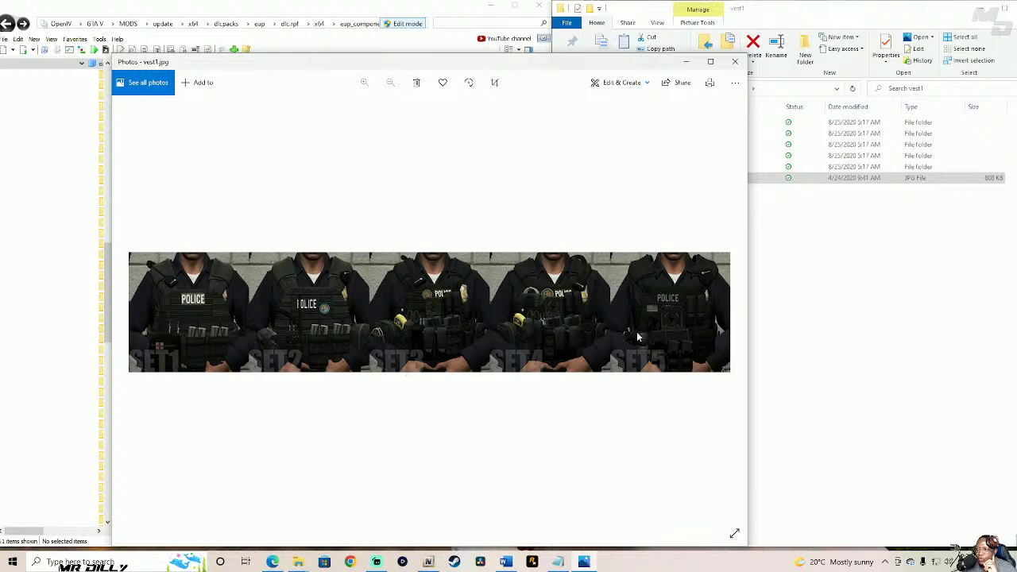
- Move the vest1.jpg picture aside and open the mp_m_freemode_01_mp_m_vinewood folder inside vest1's setup1 folder in File Explorer
drag(556, 61, 672, 62)
click(906, 251)
click(687, 125)
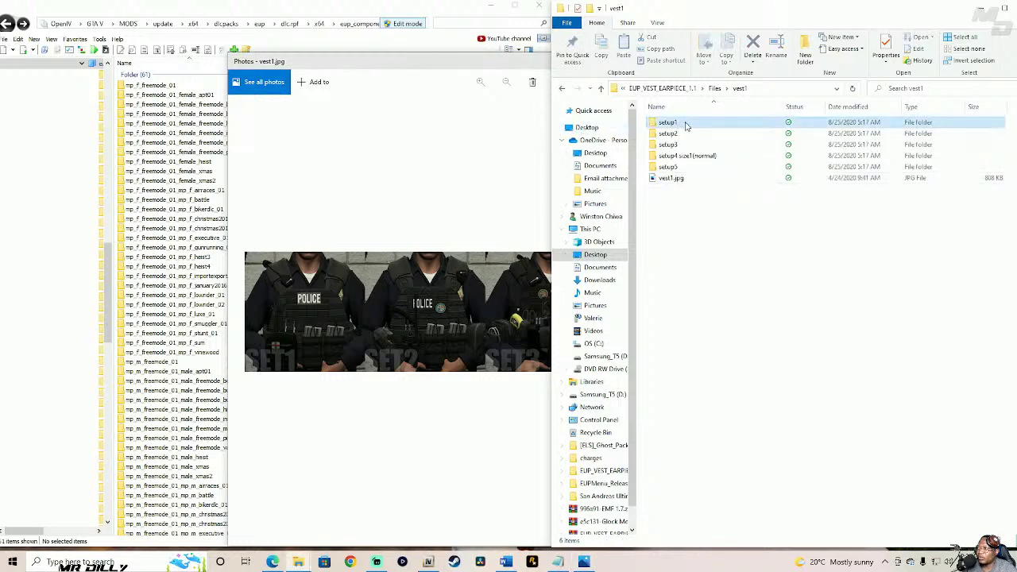
double_click(687, 124)
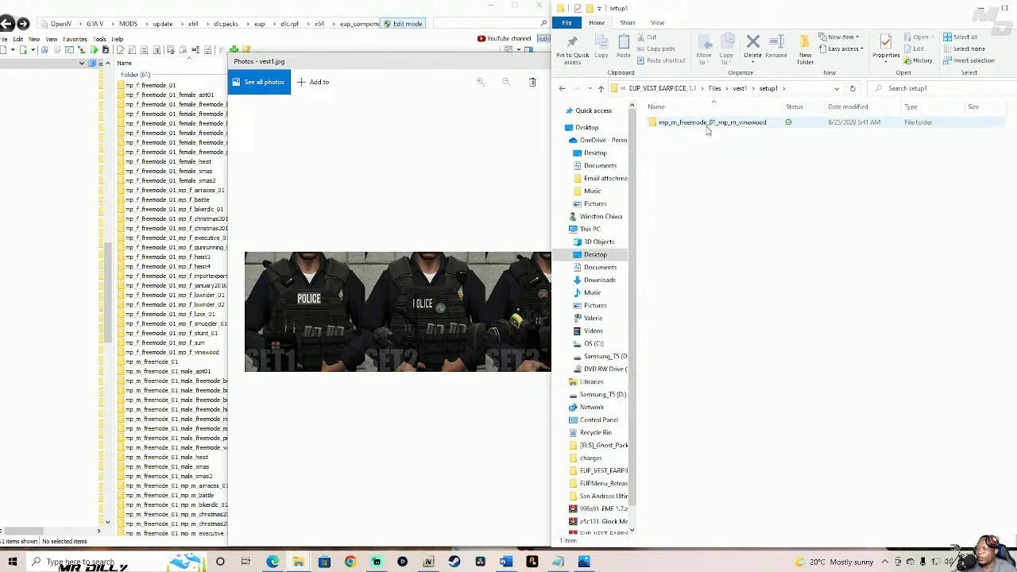
double_click(738, 125)
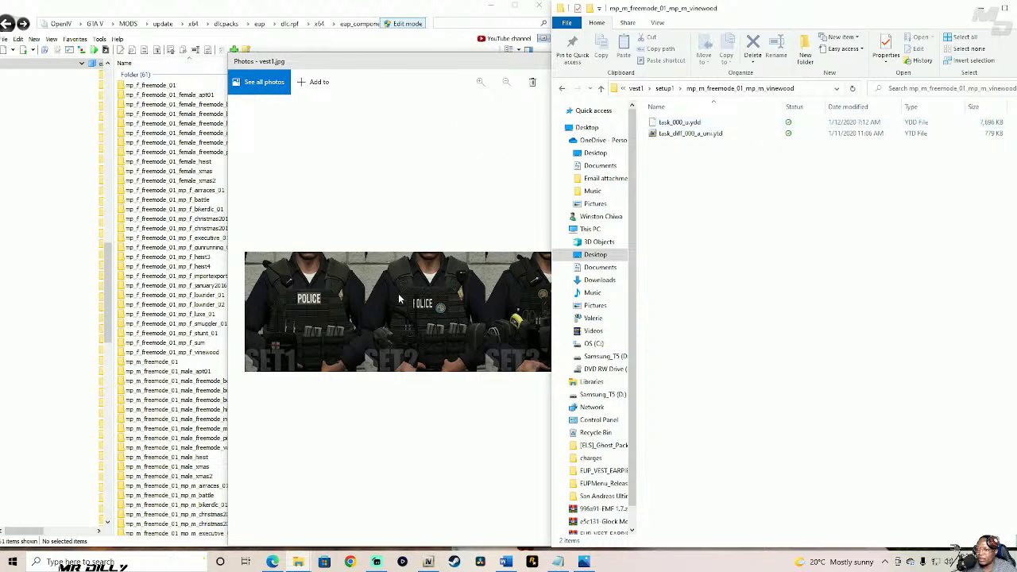
- Switch to OpenIV and select the mp_m_freemode_01_mp_m_vinewood folder in the archive's folder list
click(407, 35)
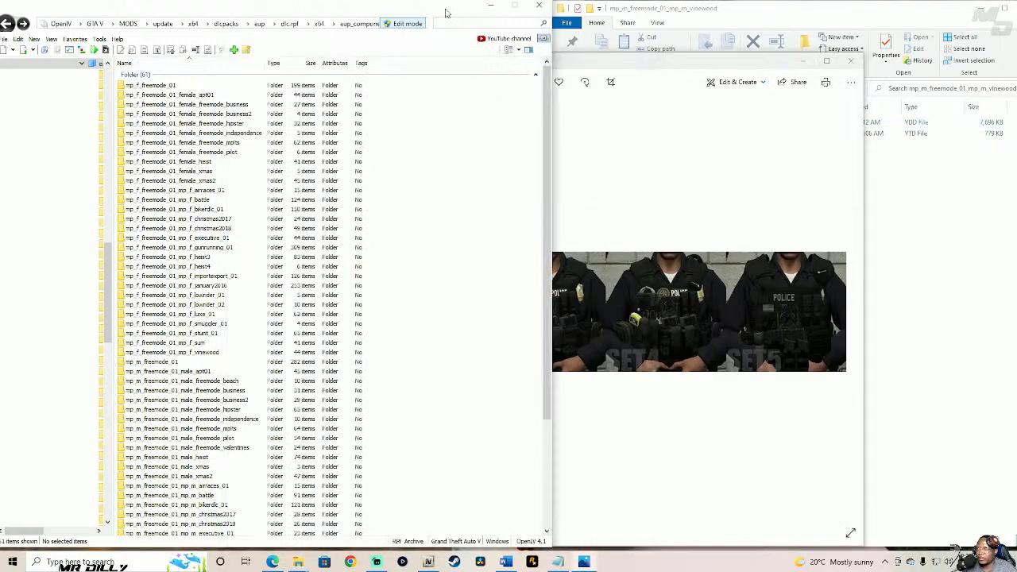
drag(547, 230, 546, 404)
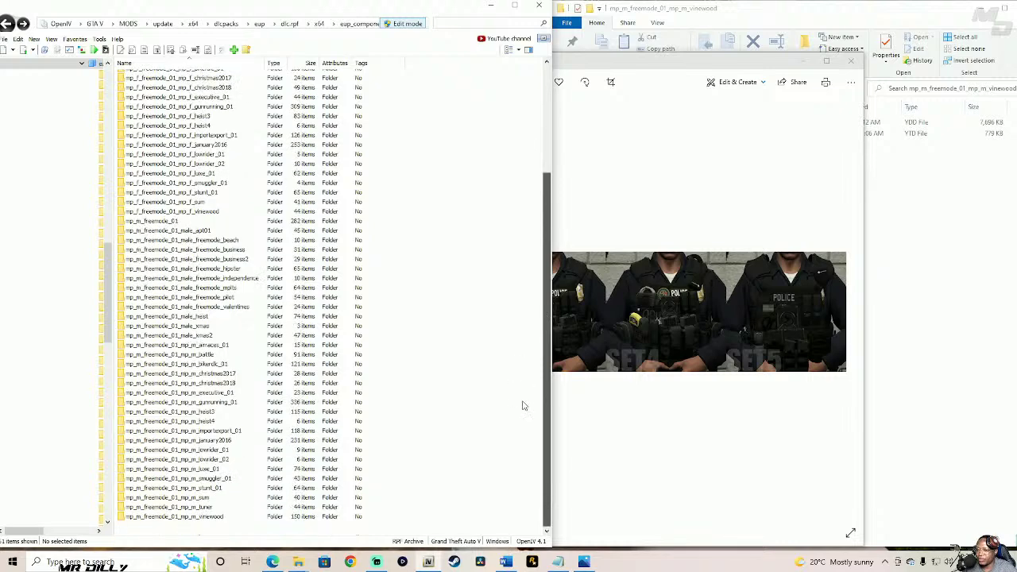
click(179, 517)
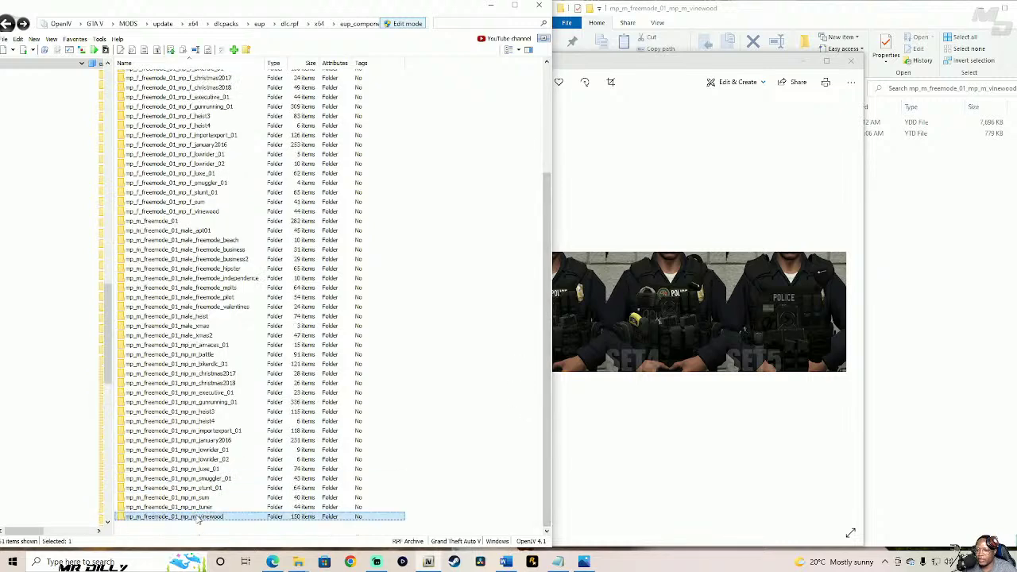
- Open the mp_m_freemode_01_mp_m_vinewood folder in the EUP archive and inspect the task_000_u.ydd model in the model viewer
double_click(197, 518)
click(916, 199)
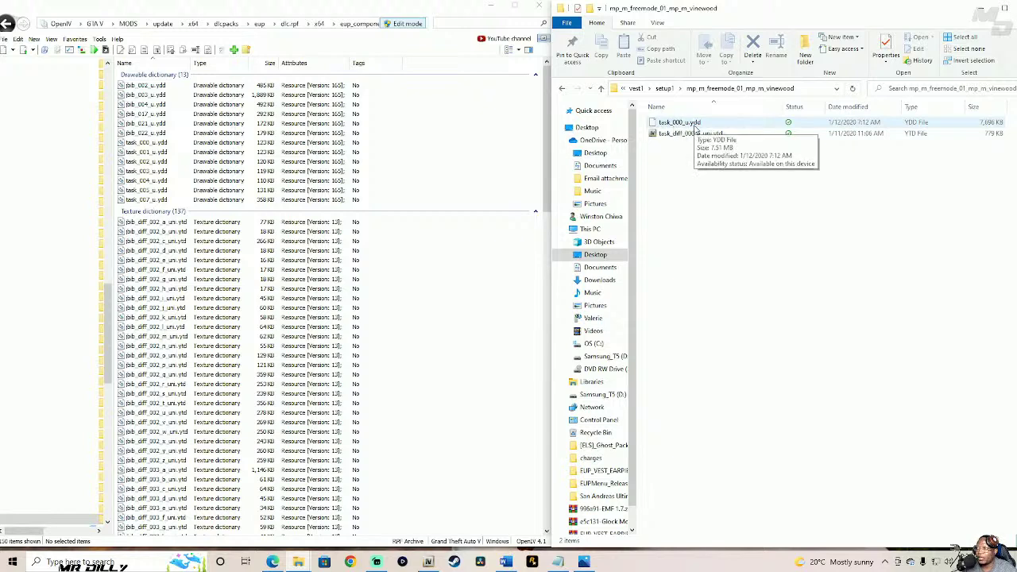
click(139, 144)
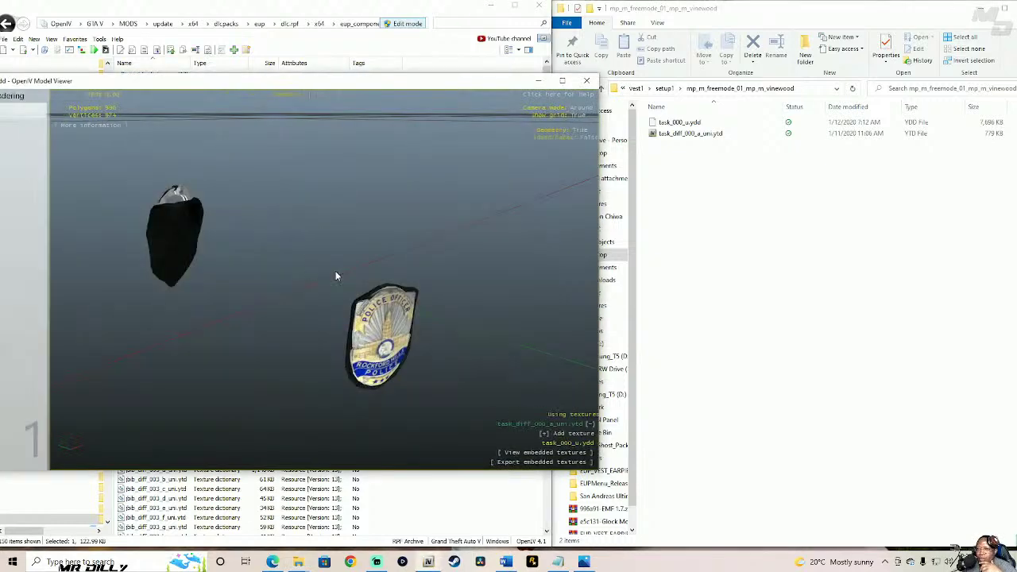
drag(336, 277, 199, 245)
drag(391, 274, 359, 313)
scroll(307, 306, down, 5)
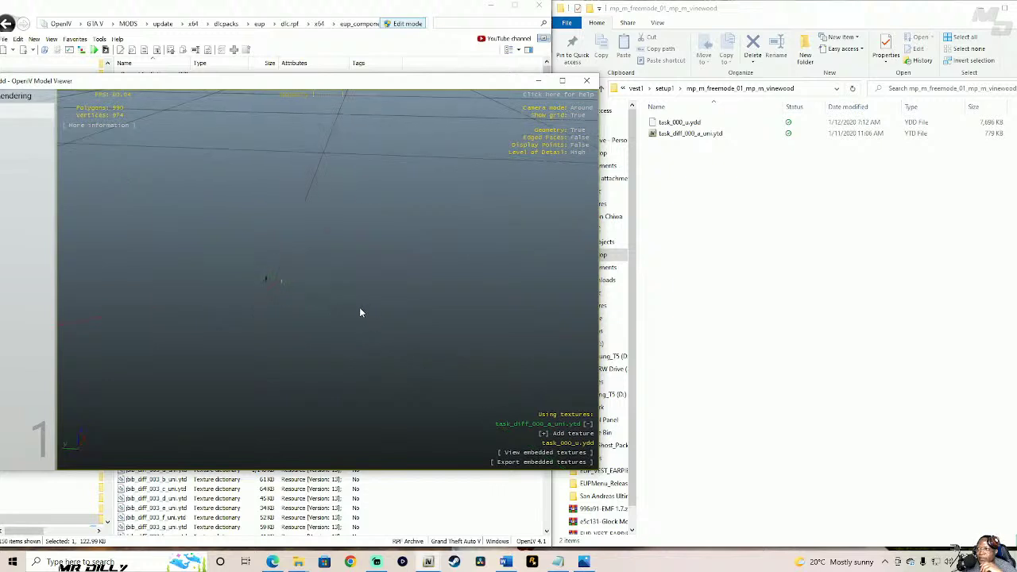
- Switch to File Explorer and go back up from the setup1 files to the vest1 folder
click(682, 166)
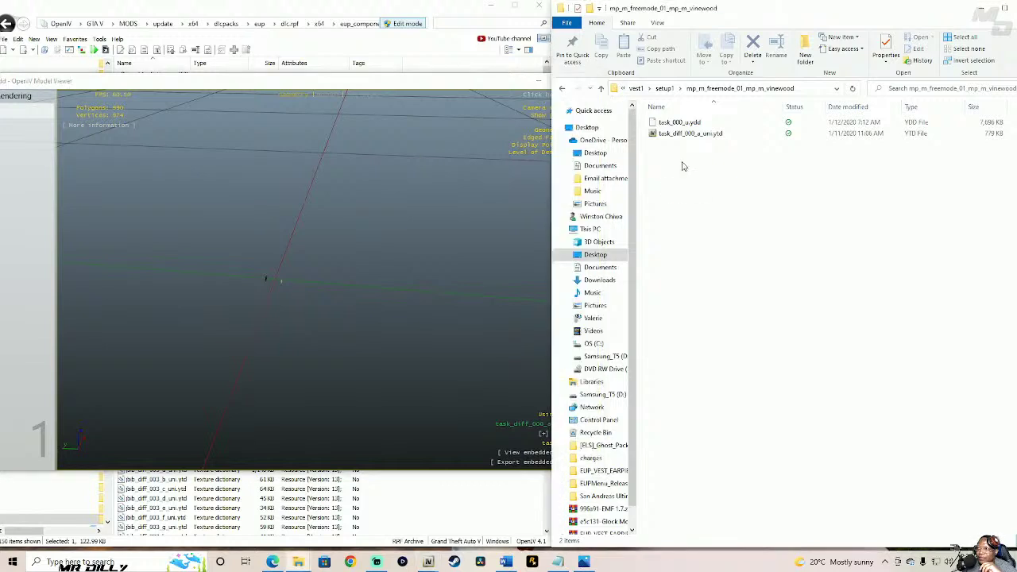
click(601, 89)
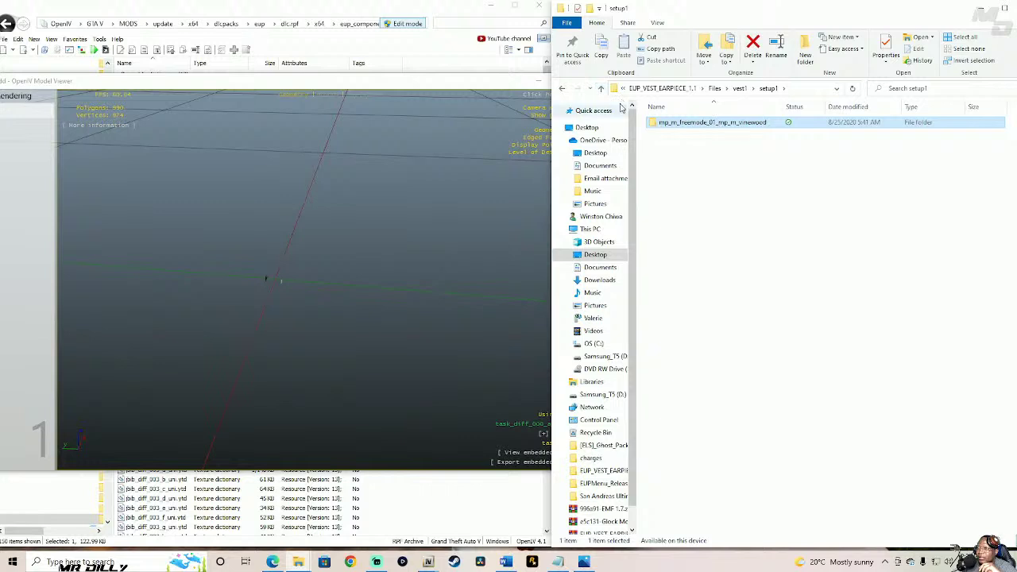
click(601, 89)
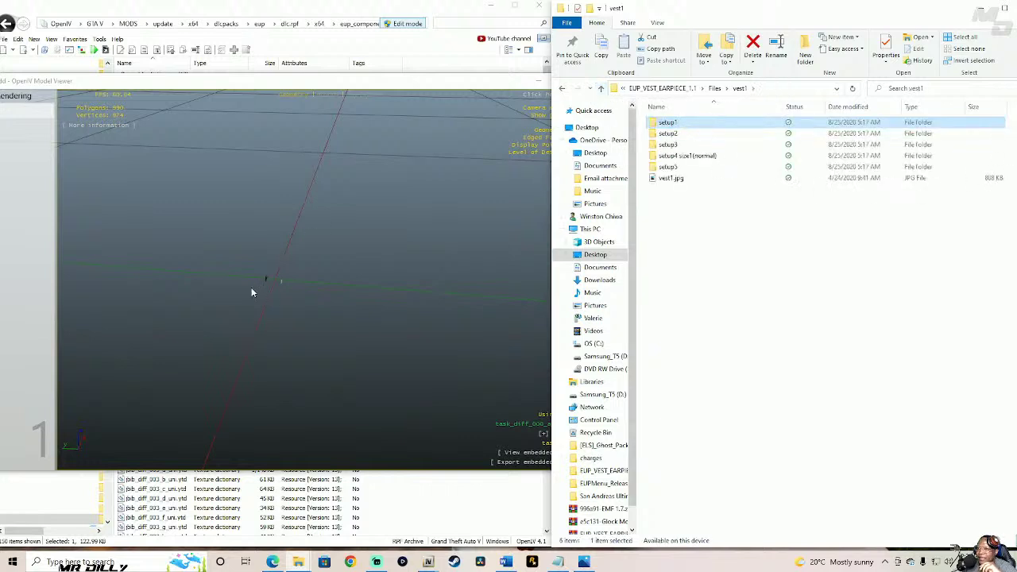
- Reopen the task_000_u.ydd model in OpenIV, examine it from another angle, and close the viewer
click(290, 304)
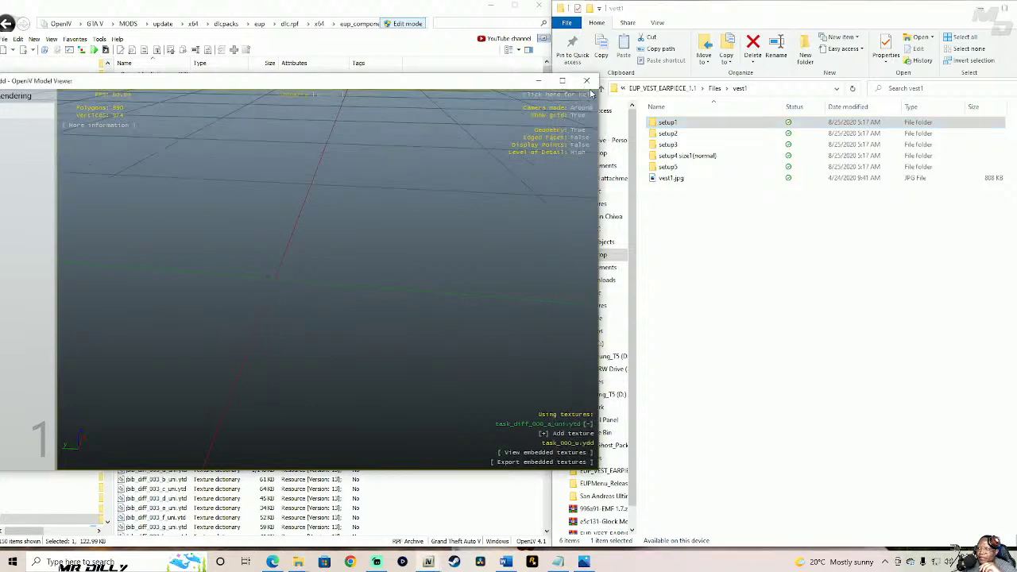
click(586, 80)
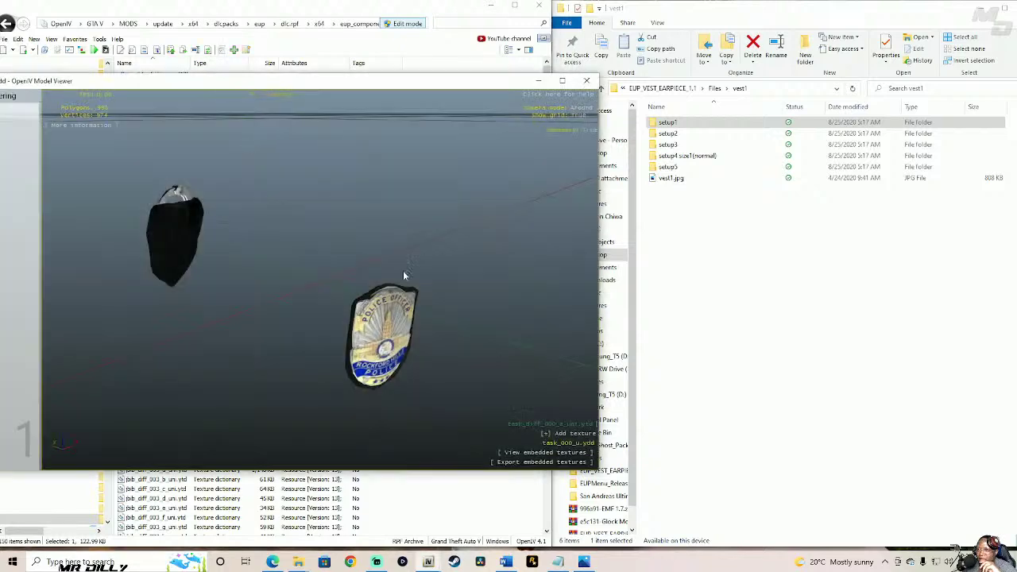
drag(402, 270, 340, 273)
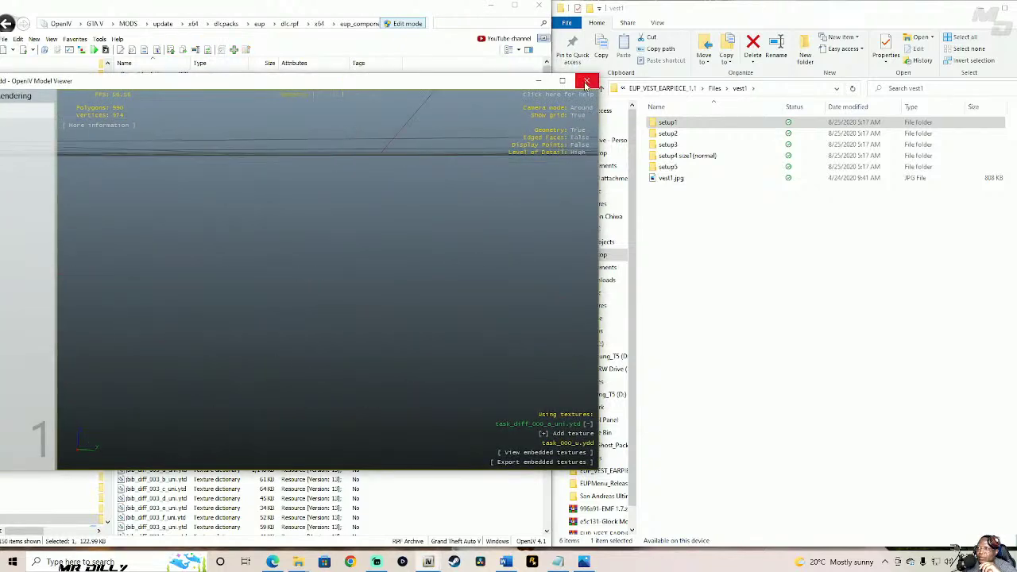
click(586, 80)
double_click(204, 143)
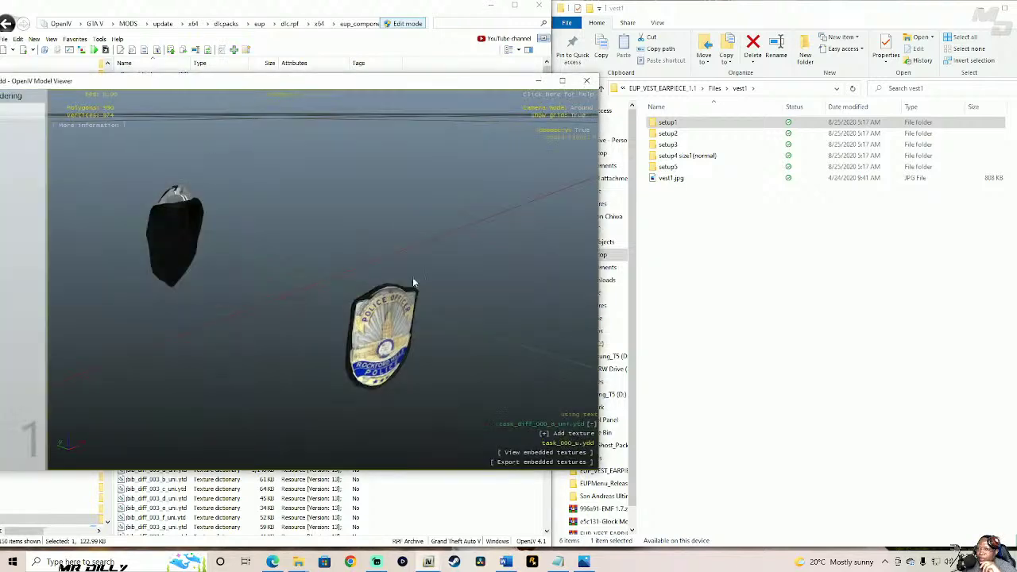
drag(412, 276, 367, 276)
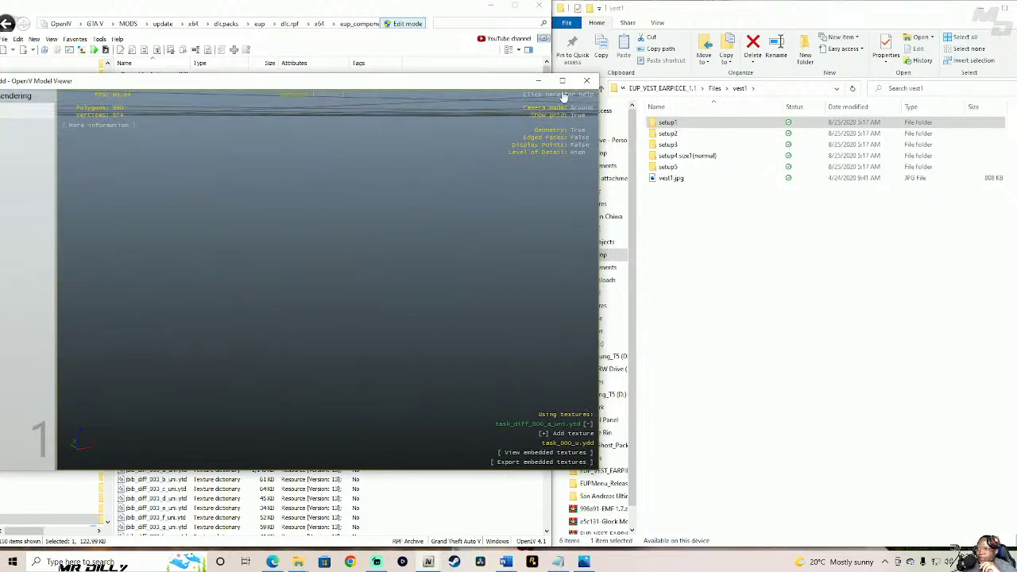
click(586, 80)
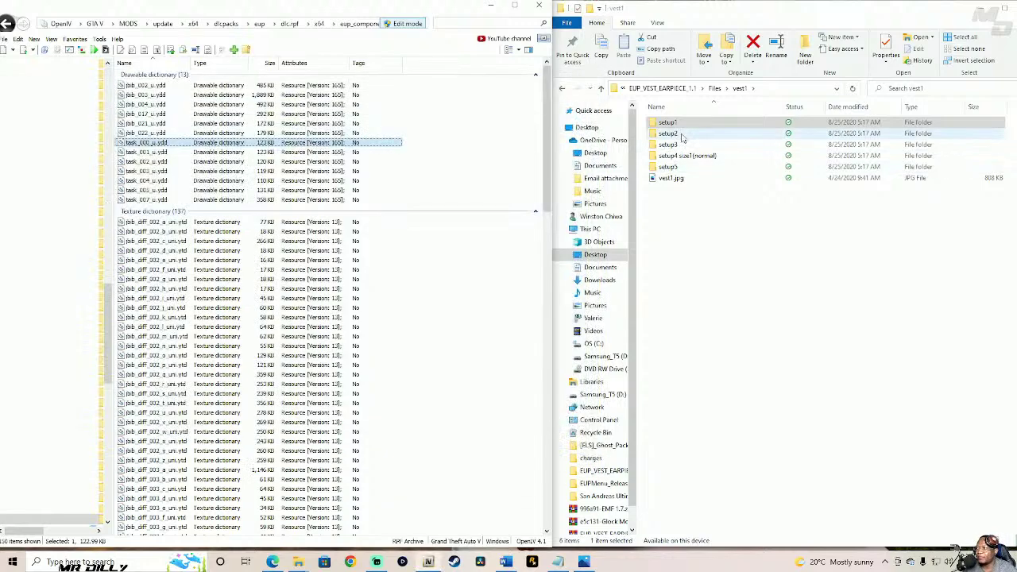
- Open setup2's mp_m_freemode_01_mp_m_vinewood folder and inspect the matching task_001_u.ydd model in the archive
double_click(680, 133)
double_click(703, 122)
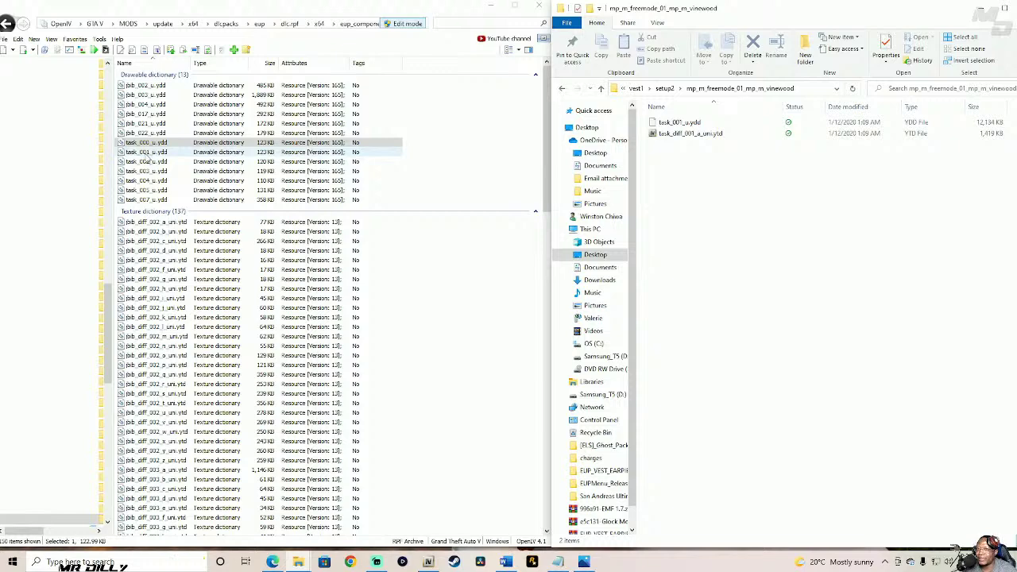
click(163, 152)
click(229, 151)
double_click(229, 152)
drag(335, 306, 231, 294)
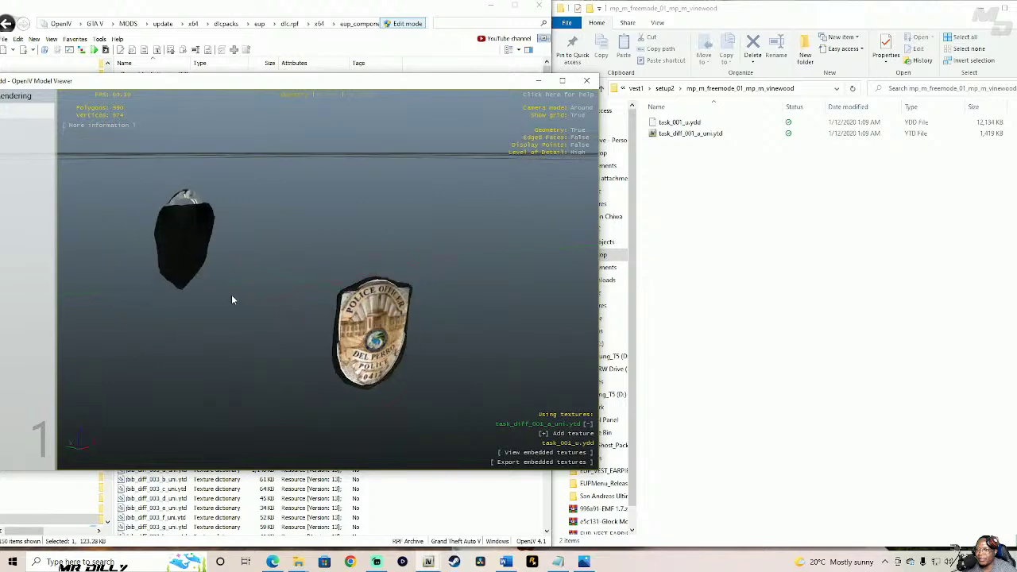
click(588, 81)
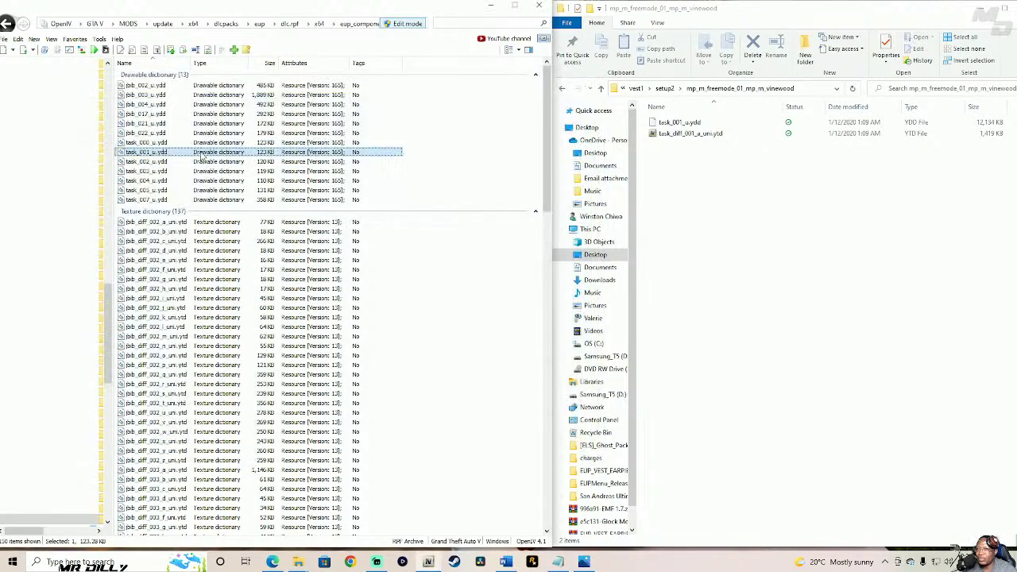
- Preview the archive's task_002_u.ydd model and return File Explorer to the vest1 folder
double_click(219, 162)
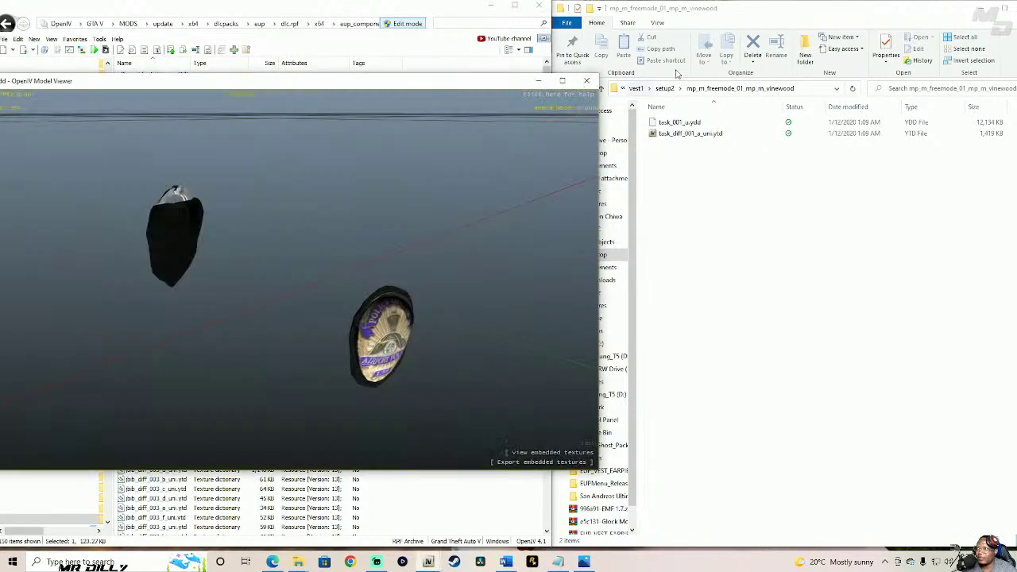
click(587, 81)
click(602, 90)
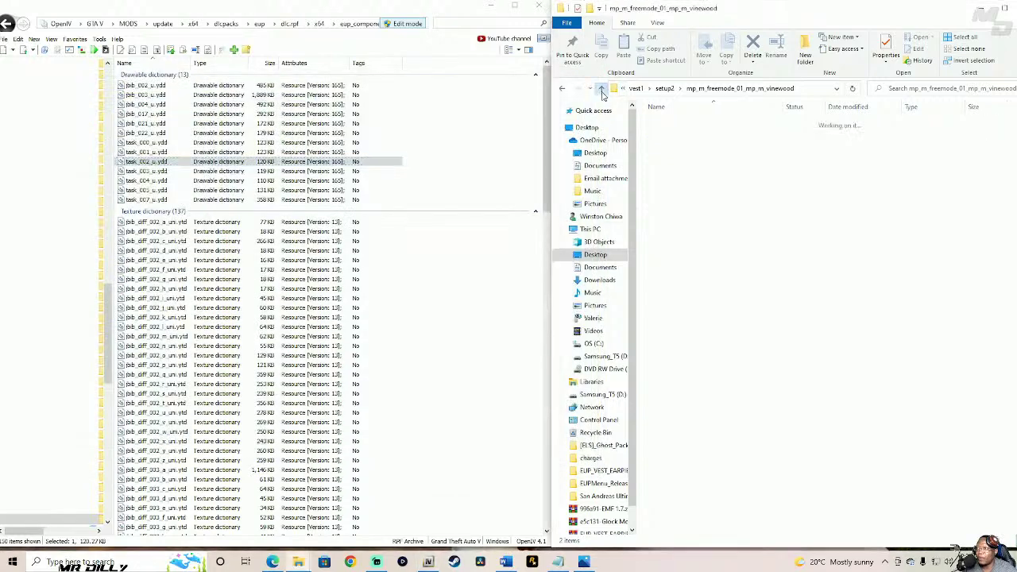
click(602, 90)
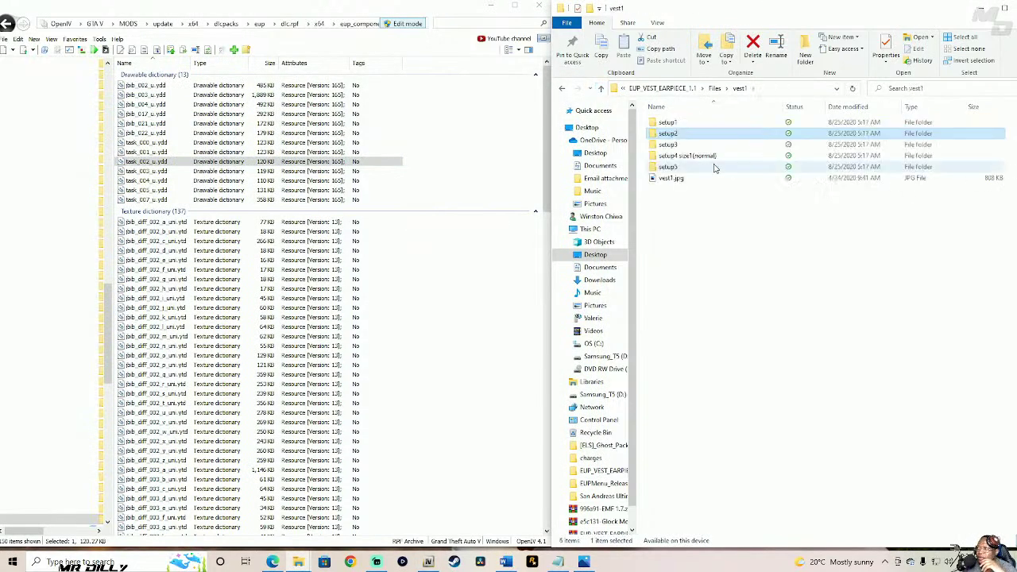
- View the vest1.jpg preview image to compare the five vest sets, and close it
click(682, 179)
double_click(686, 181)
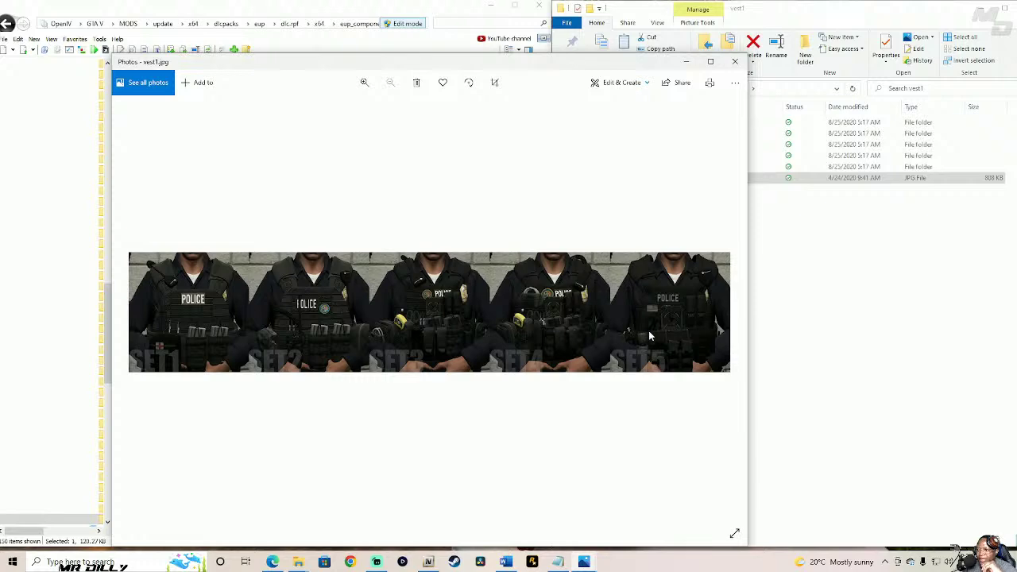
click(734, 61)
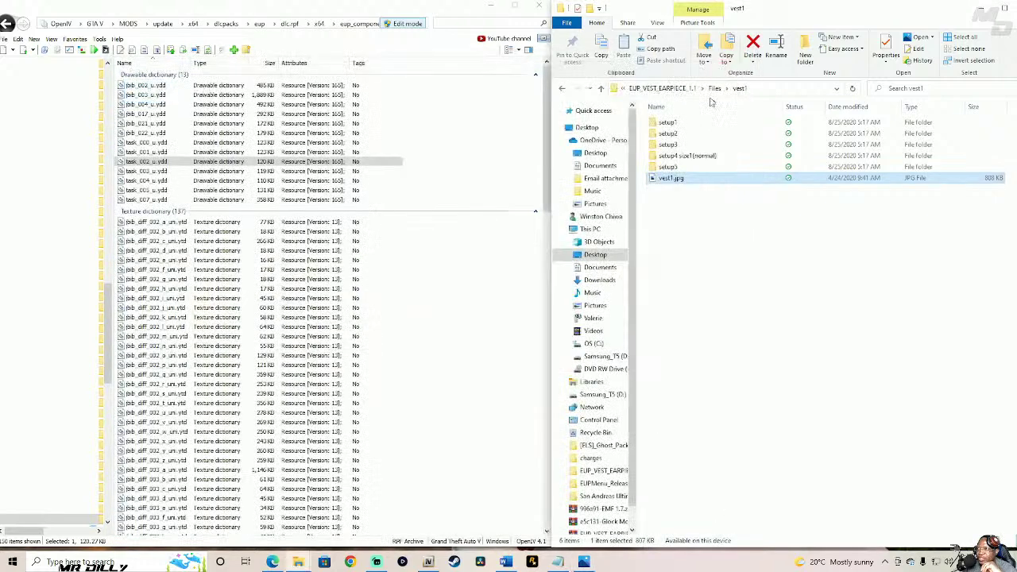
- Open setup3's mp_m_freemode_01_mp_m_vinewood folder and check the matching task_002_u.ydd model in the archive
double_click(688, 144)
double_click(709, 123)
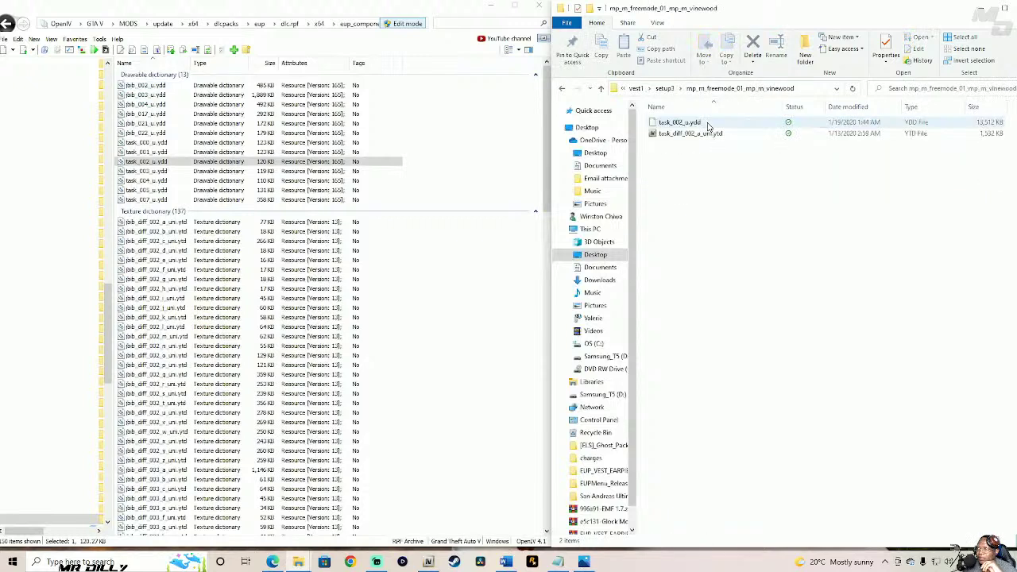
click(176, 162)
click(208, 162)
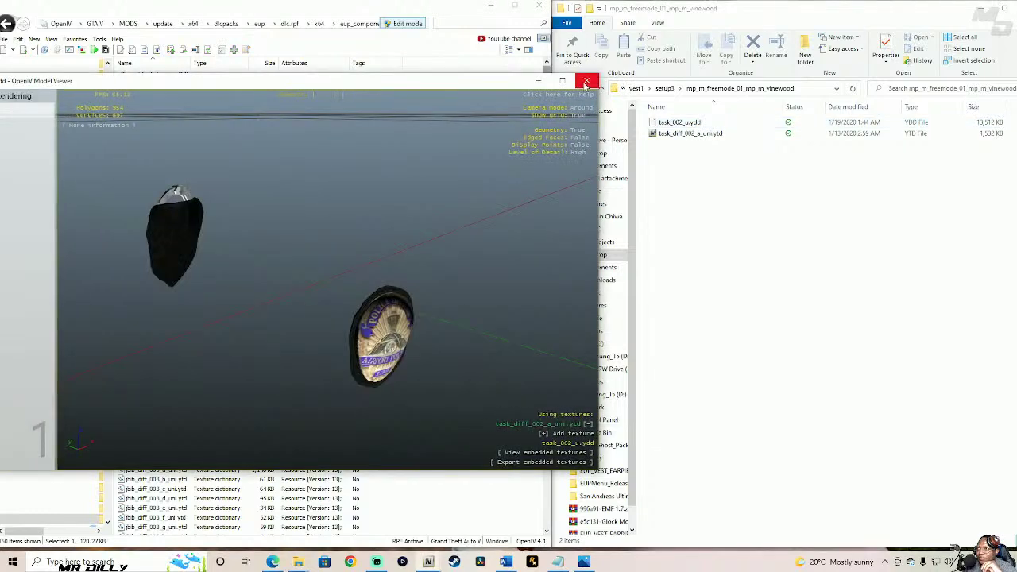
click(588, 80)
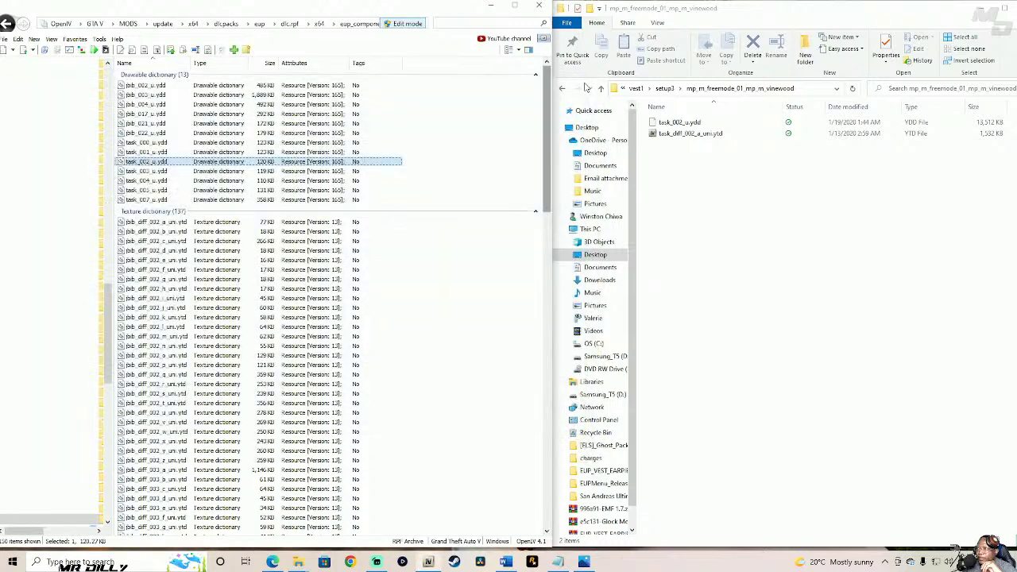
- Open the vinewood folder inside setup4 size1(normal) and inspect the matching task_003_u.ydd model in the archive
click(601, 88)
click(601, 88)
double_click(699, 157)
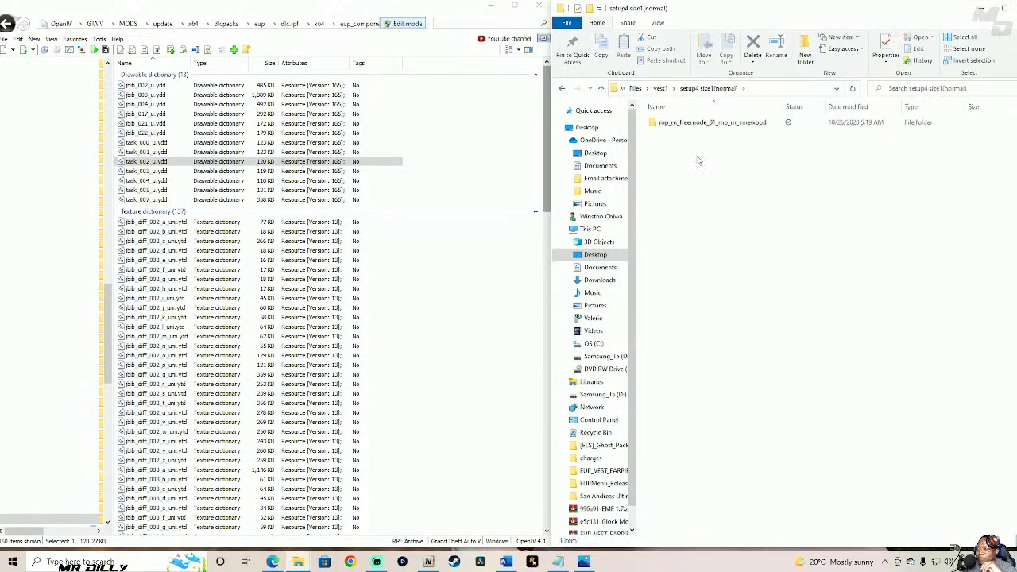
double_click(704, 124)
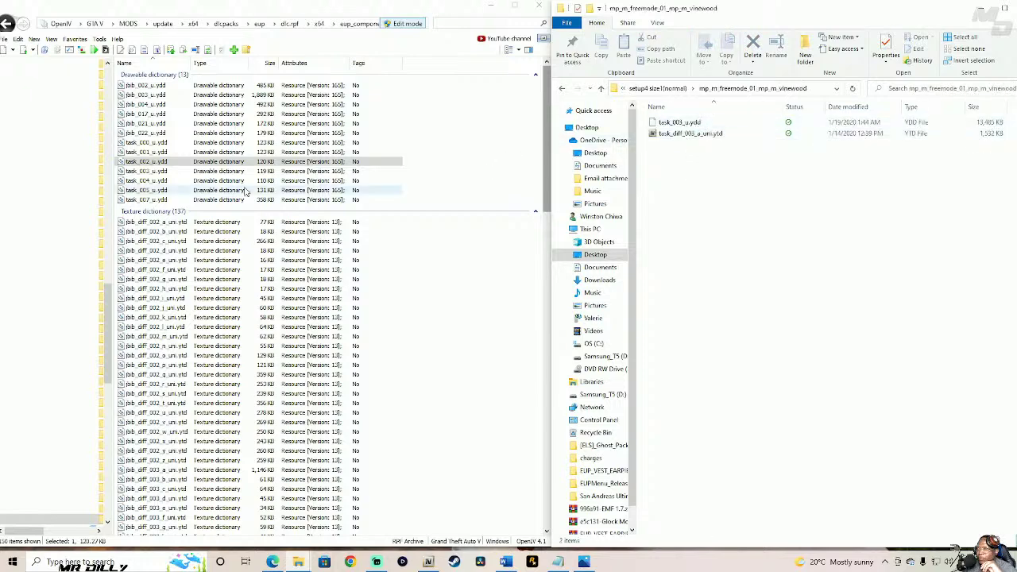
double_click(216, 172)
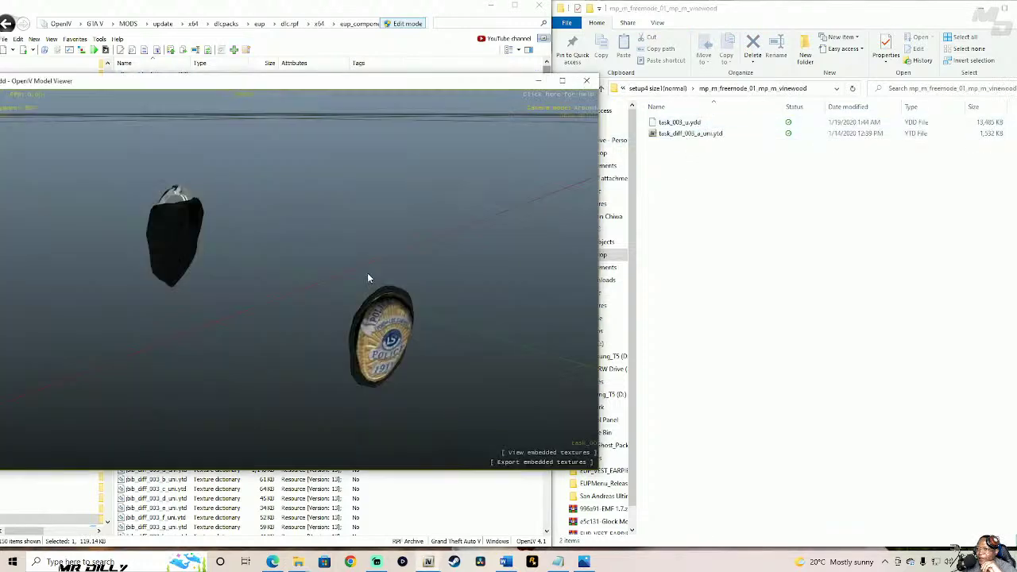
drag(368, 279, 649, 99)
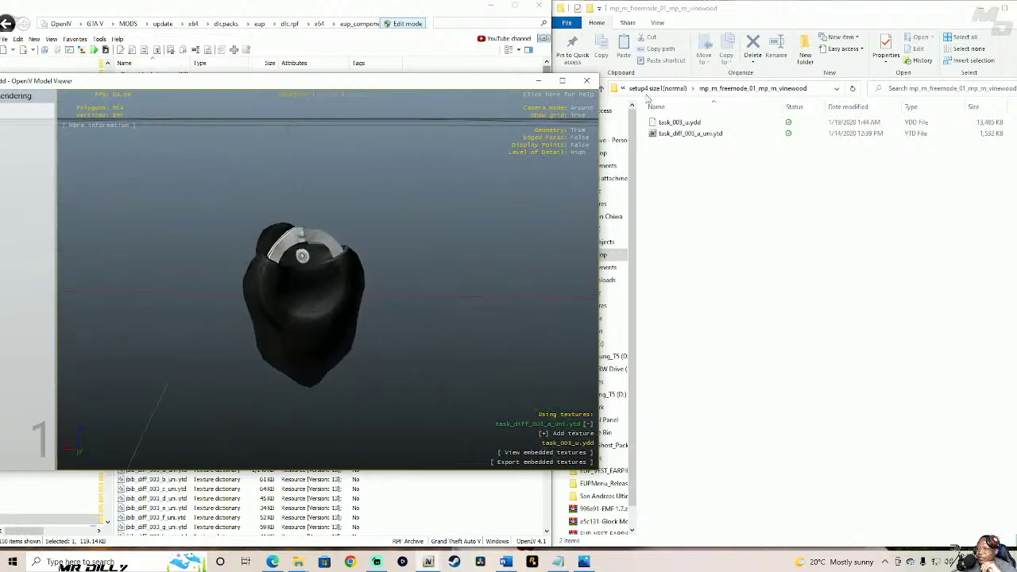
click(587, 81)
- Open setup5's vinewood folder, inspect the matching task_005_u.ydd model in the archive, and return to the vest1 folder
click(600, 89)
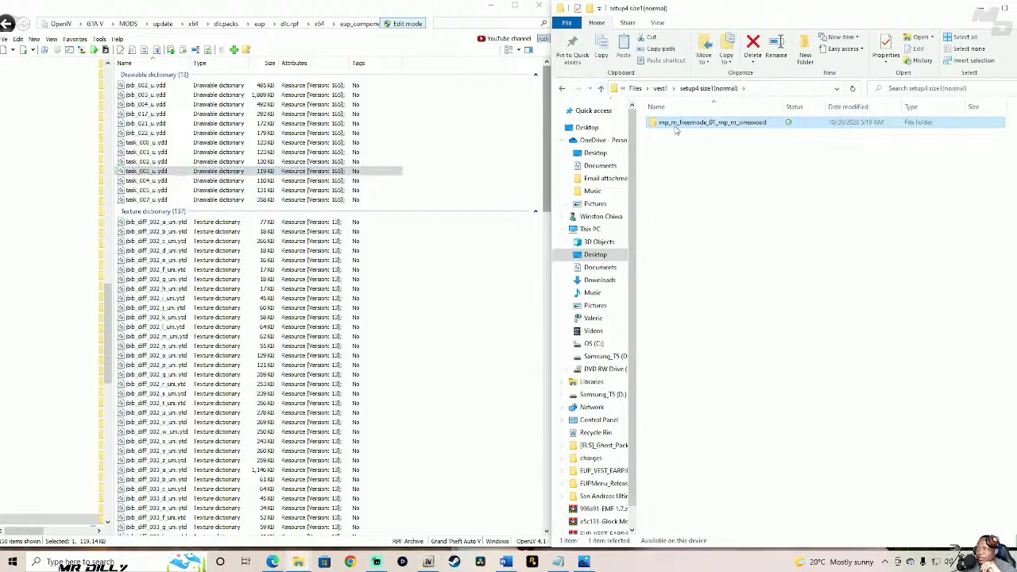
click(600, 89)
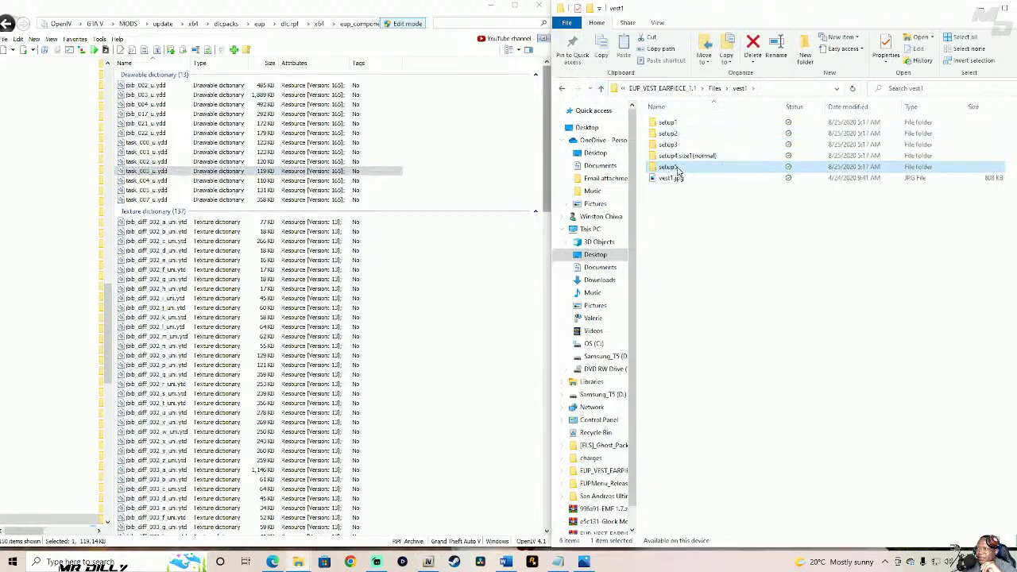
double_click(678, 171)
double_click(717, 123)
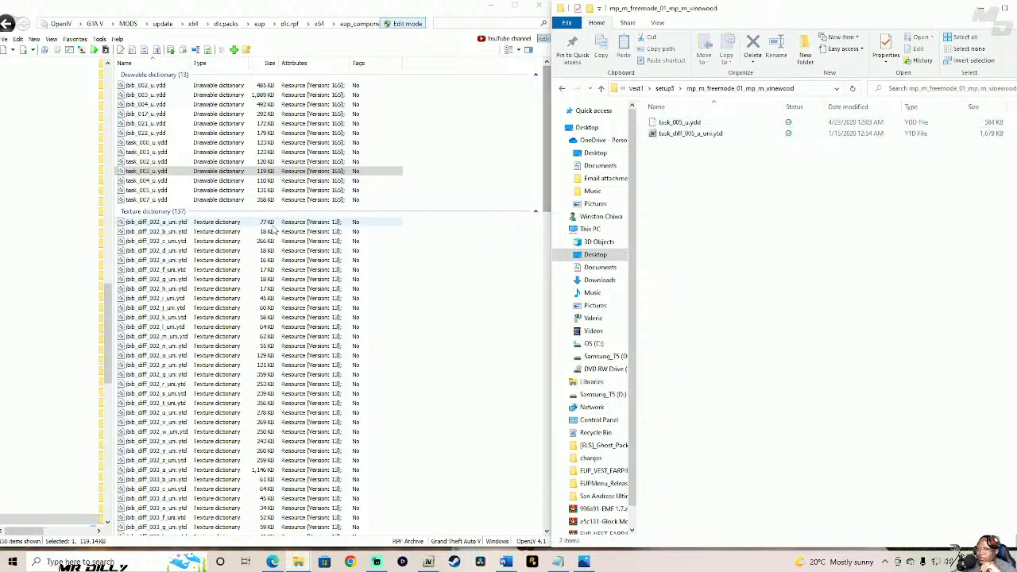
click(203, 191)
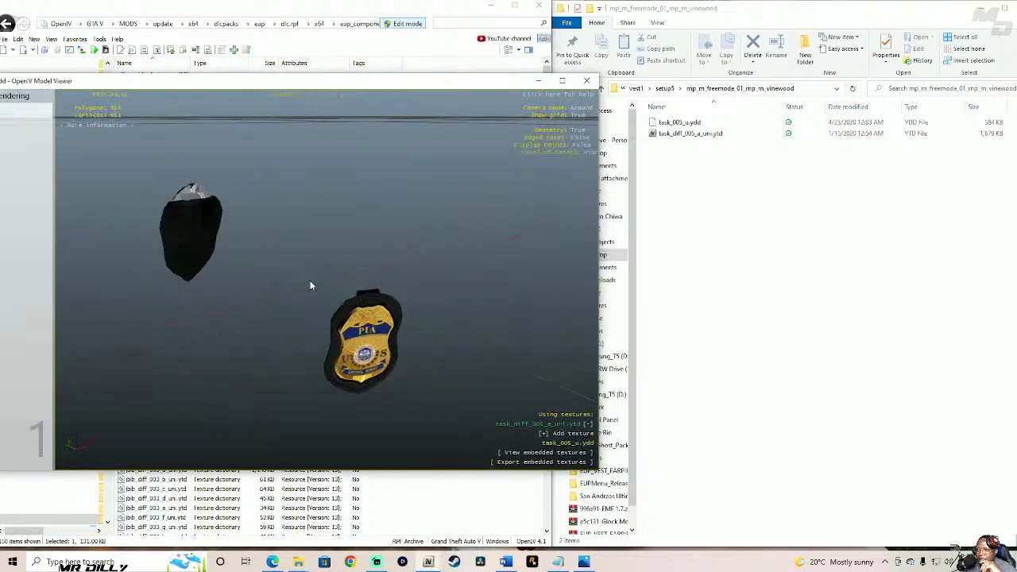
drag(310, 280, 272, 244)
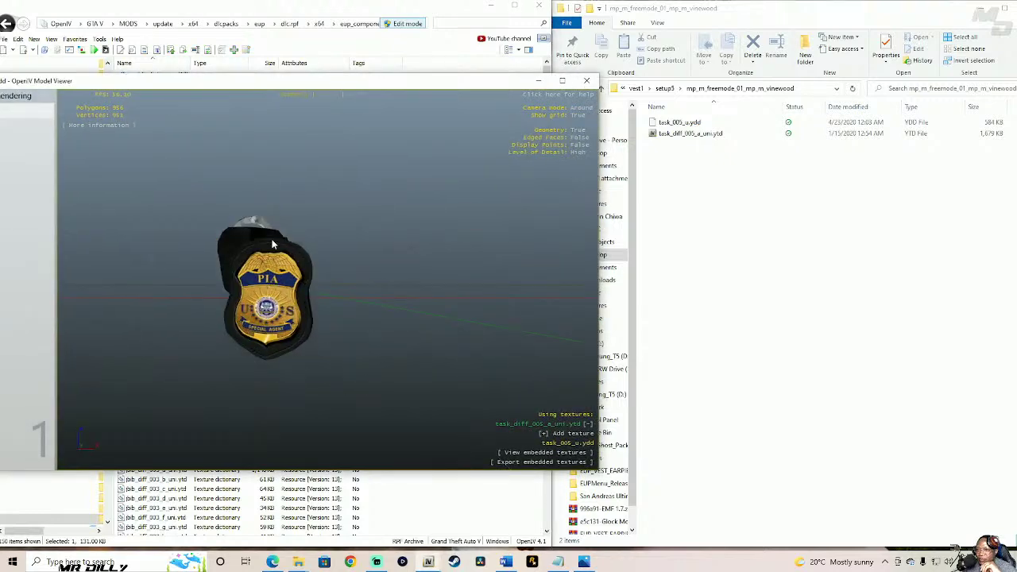
scroll(383, 244, down, 5)
click(586, 80)
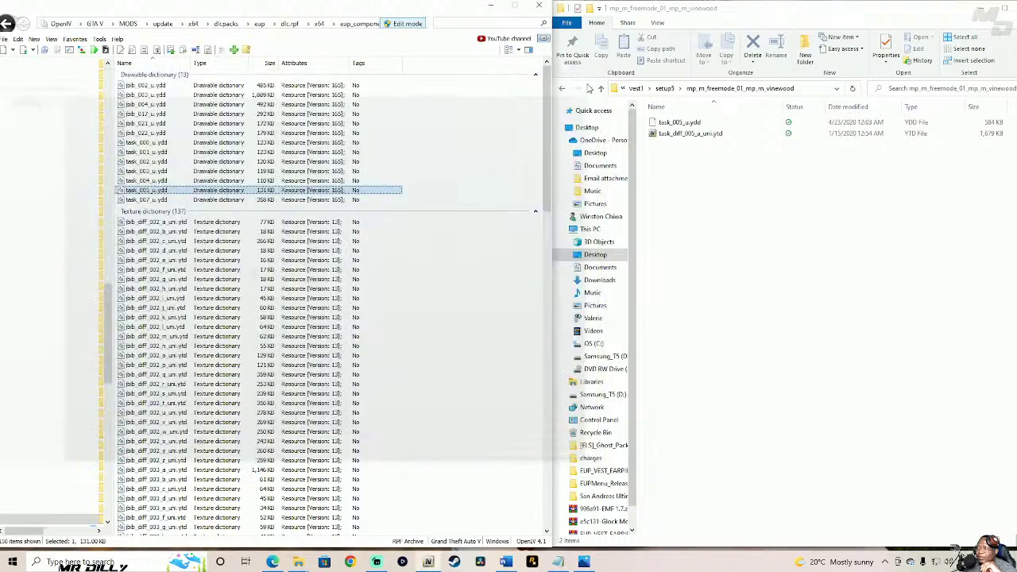
click(601, 88)
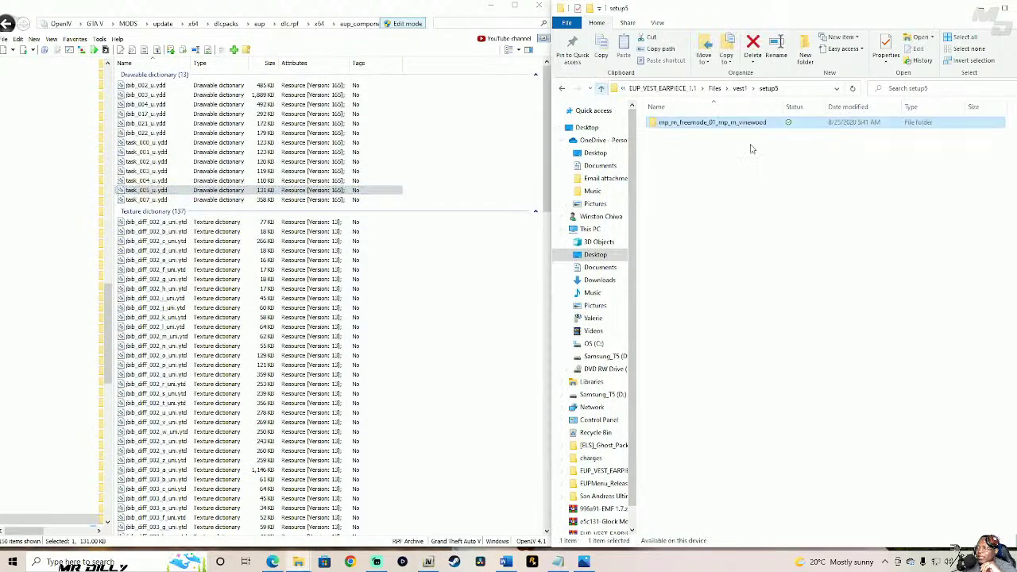
click(601, 88)
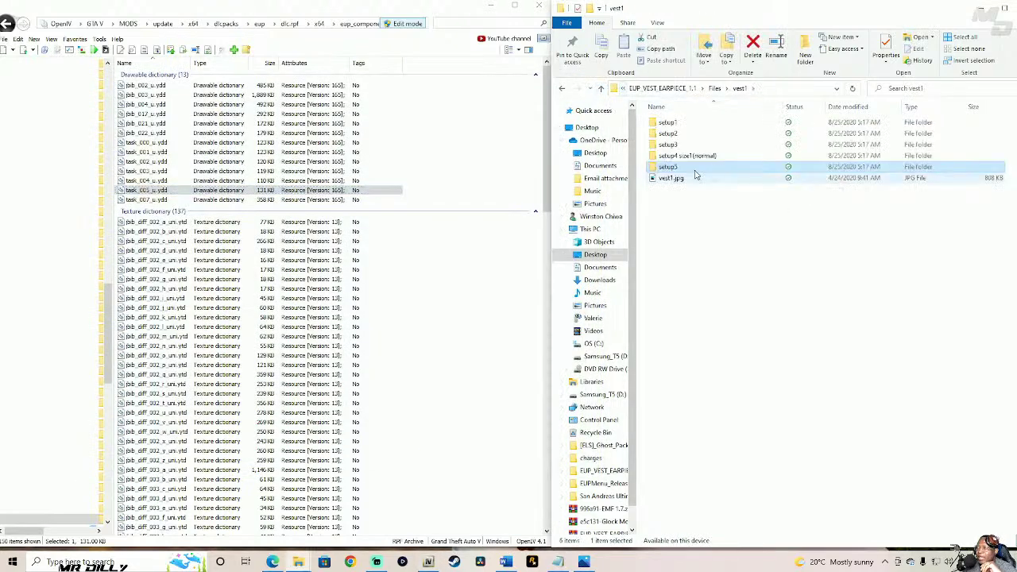
- Add task_003_u.ydd and task_diff_003_a_uni.ytd from vest1's setup4 size1(normal) vinewood folder to the open archive folder
click(703, 158)
double_click(710, 159)
double_click(715, 122)
click(696, 134)
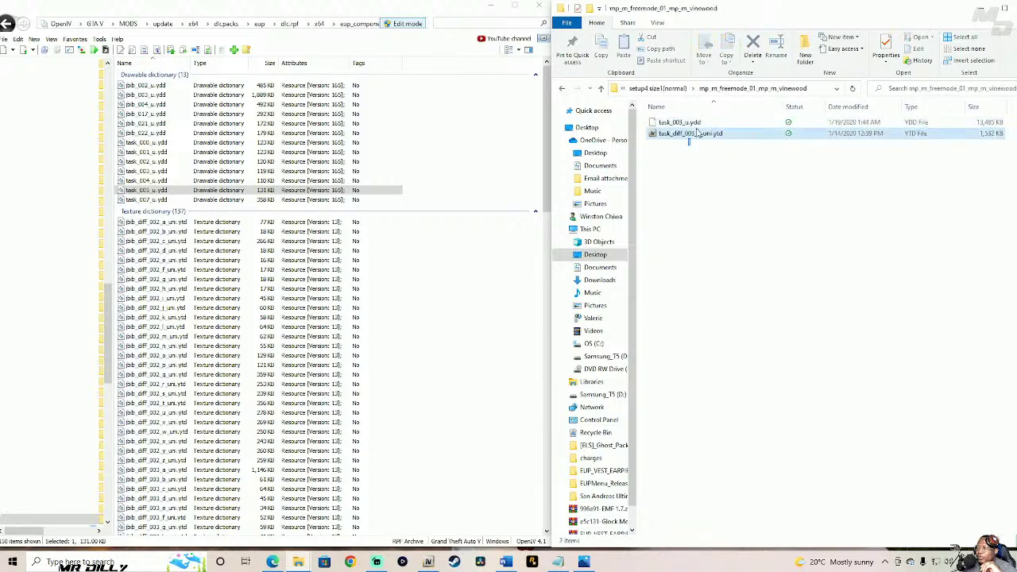
key(ctrl+a)
drag(490, 188, 487, 183)
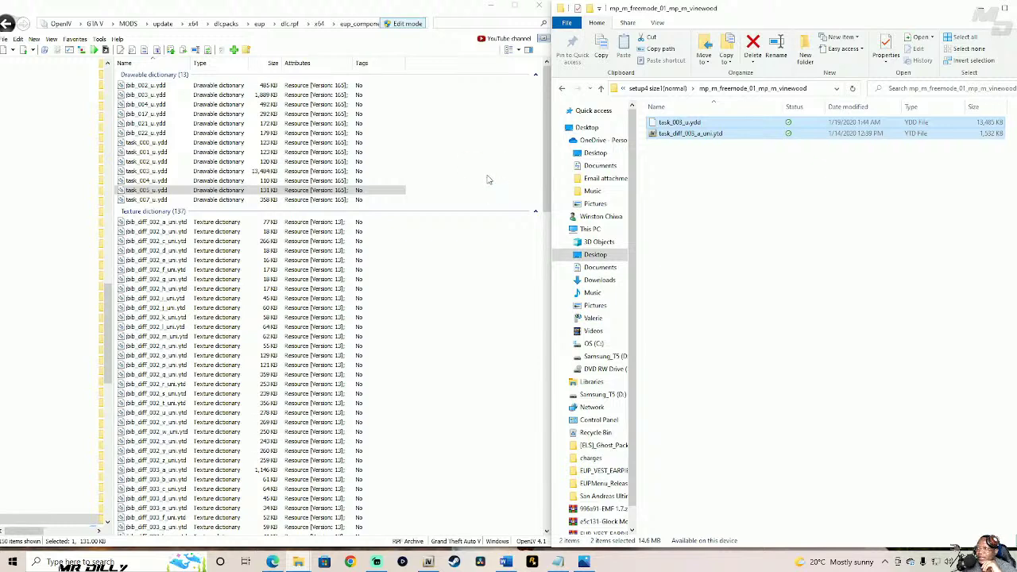
- Inspect the archive's task_003_u.ydd vest model from front and back in the model viewer, and close it
click(152, 173)
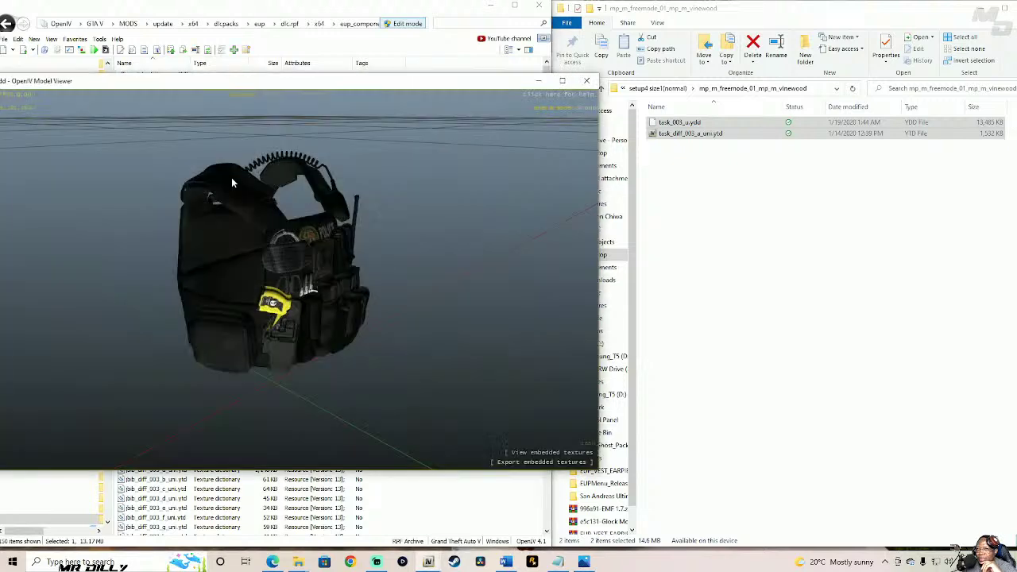
drag(302, 262, 517, 196)
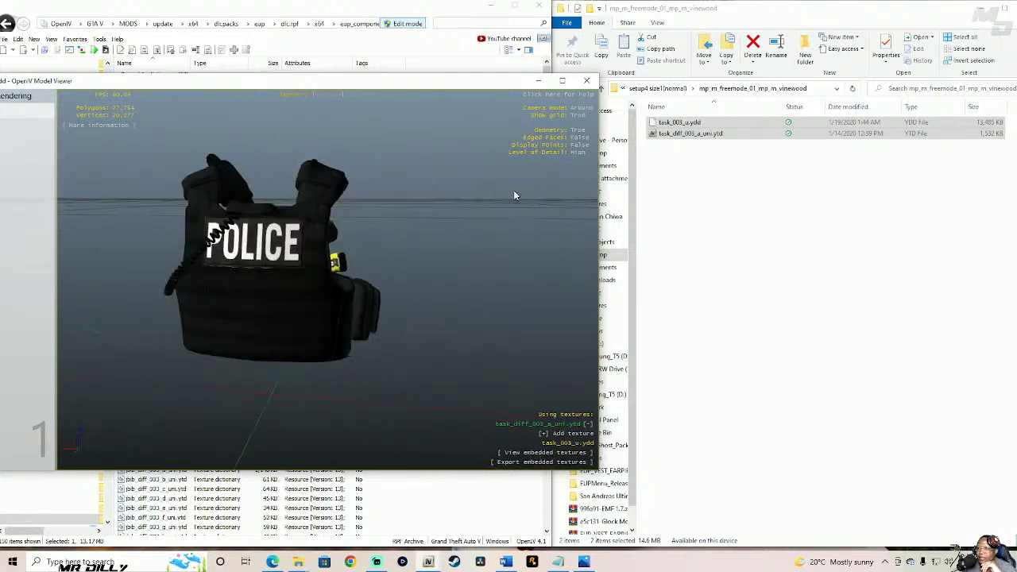
click(586, 80)
- Go back up to the Files folder of EUP_VEST_EARPIECE_1.1 and open the vest2 folder
click(601, 89)
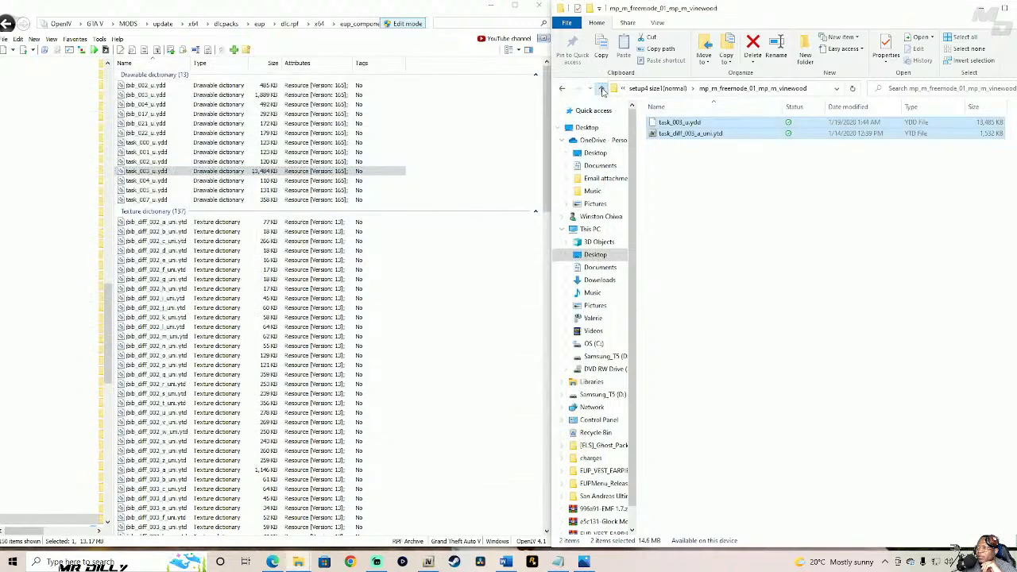
click(601, 89)
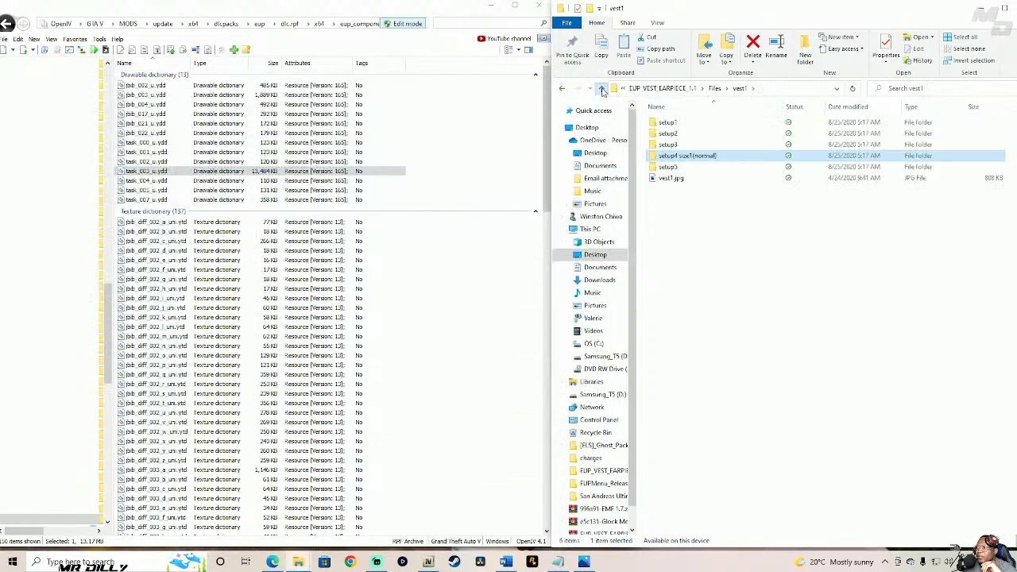
click(601, 89)
click(680, 169)
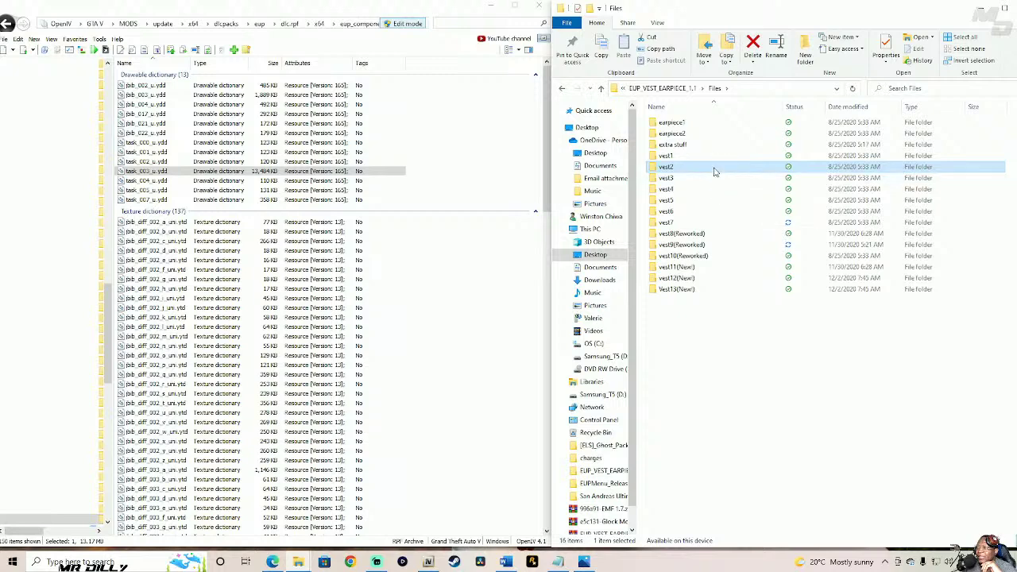
double_click(713, 172)
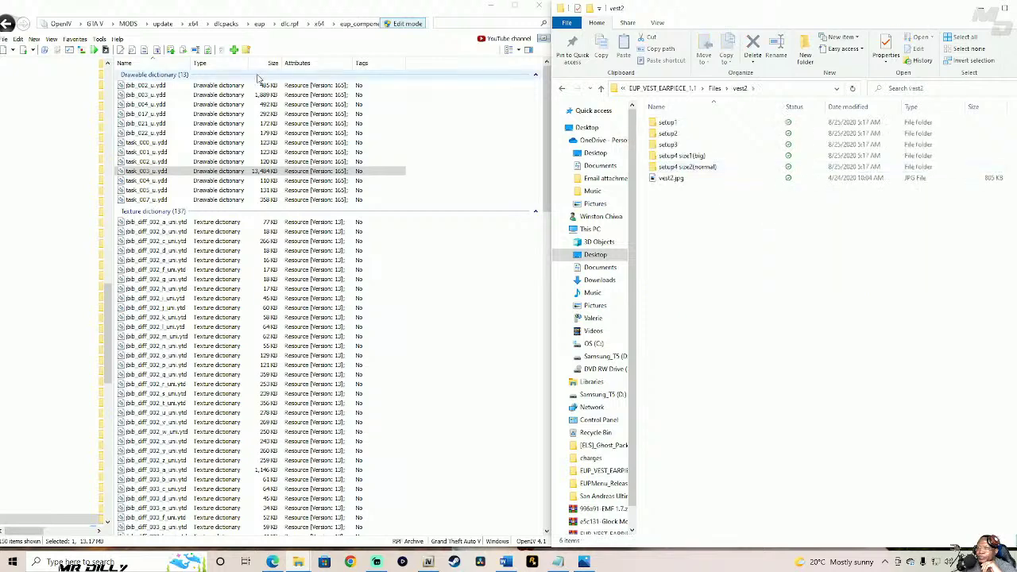
- Return the archive to its component folder list, view the vest2.jpg preview image to compare the vest sets, and close it
click(8, 25)
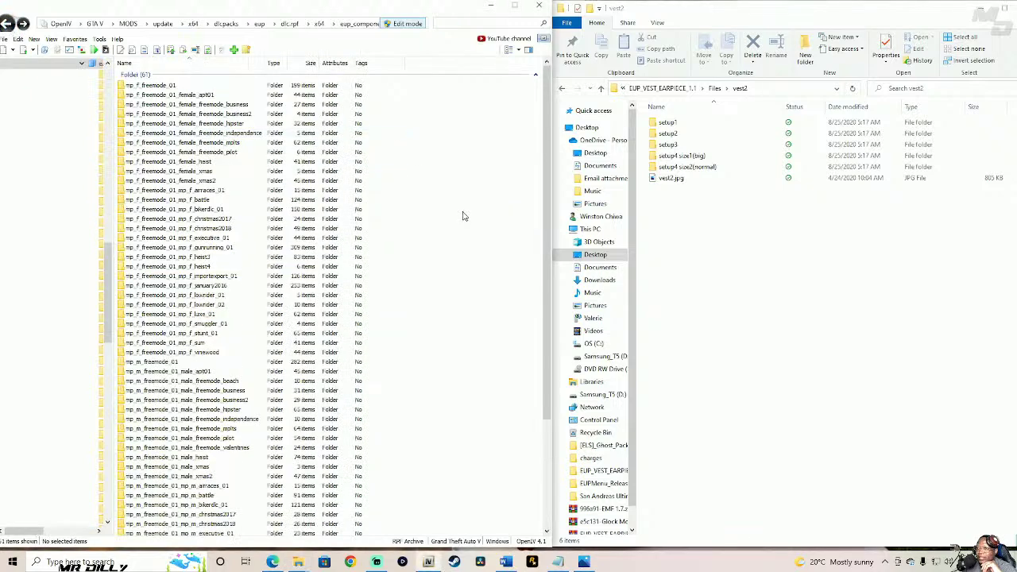
click(676, 178)
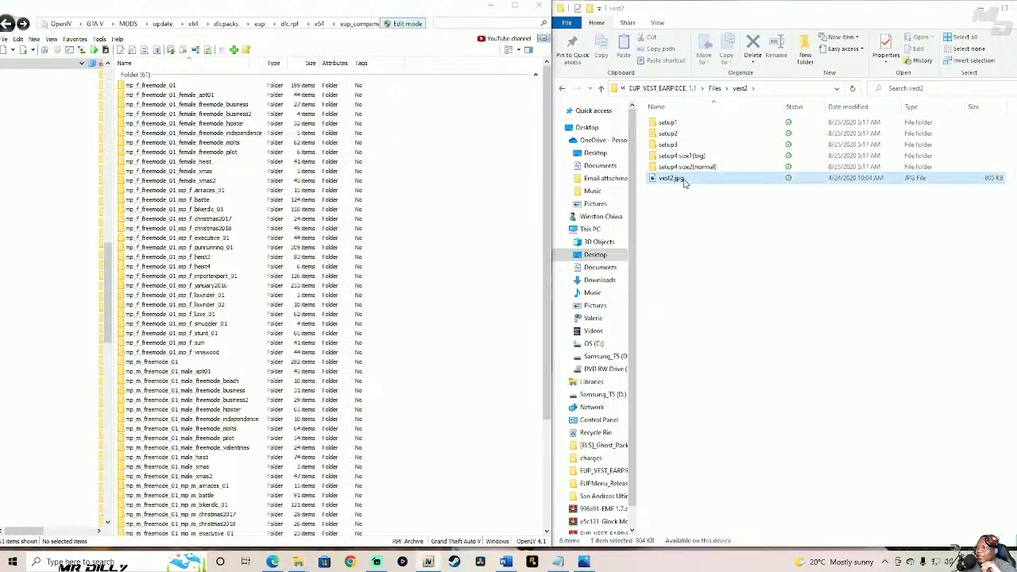
double_click(682, 180)
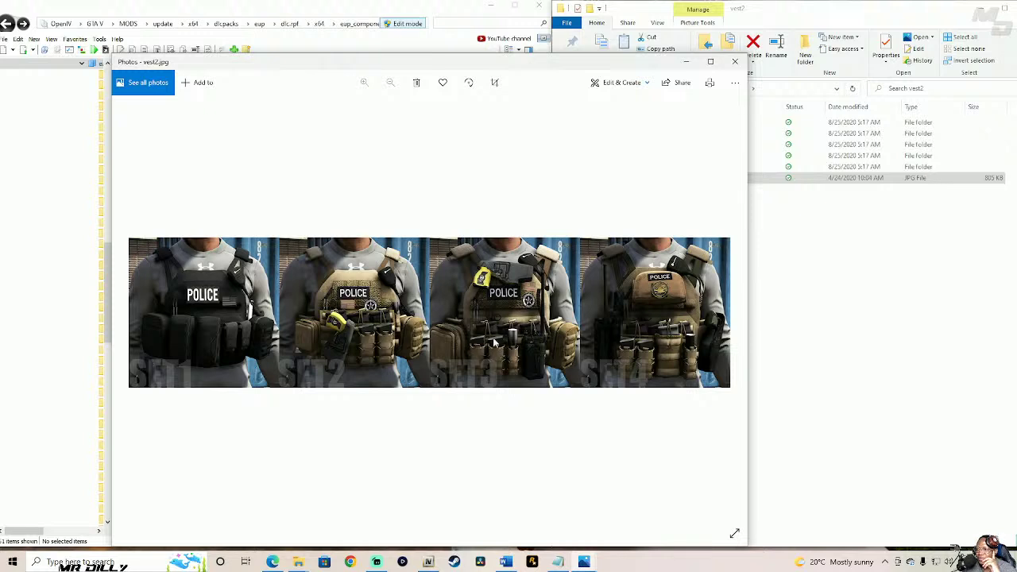
click(734, 61)
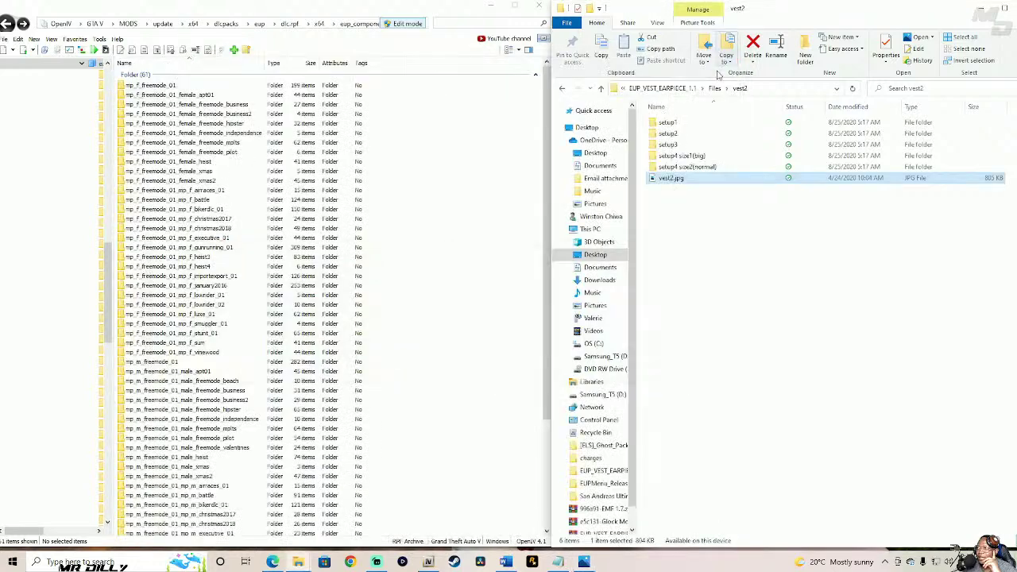
- Open the mp_m_freemode_01_mp_m_vinewood folder both in the archive and in vest2's setup1 folder
double_click(669, 144)
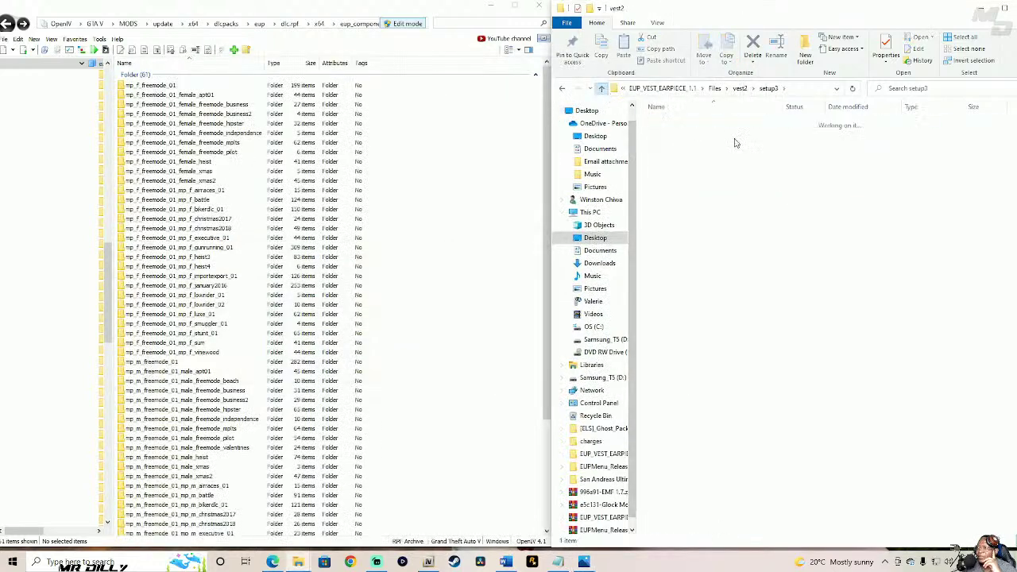
key(BackSpace)
double_click(700, 124)
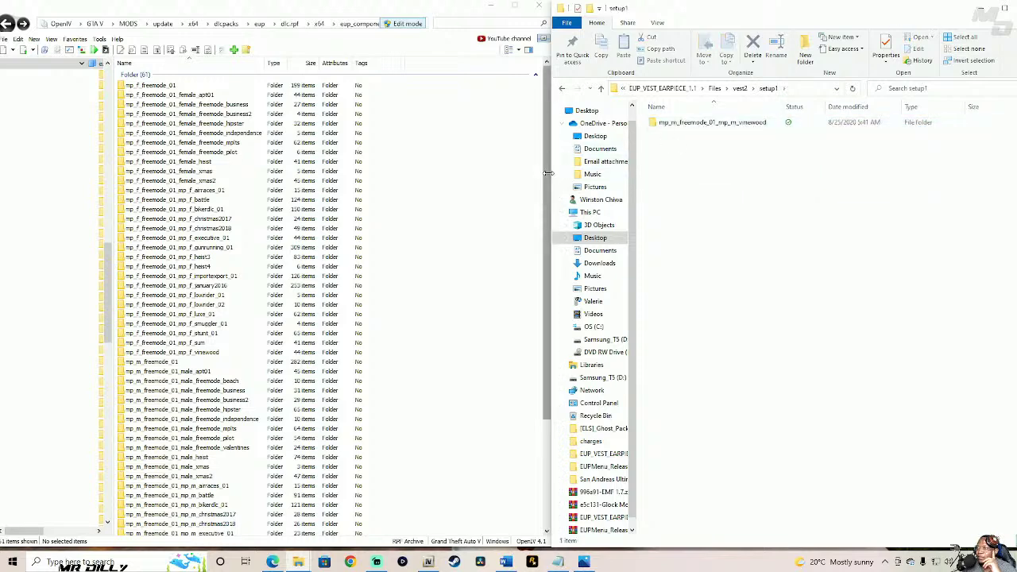
drag(545, 187, 553, 378)
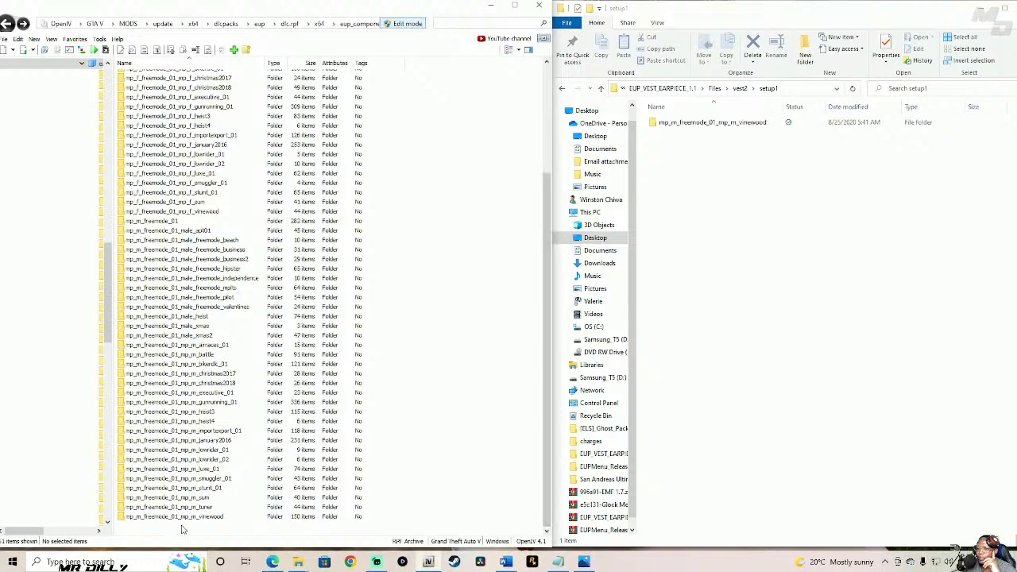
double_click(201, 518)
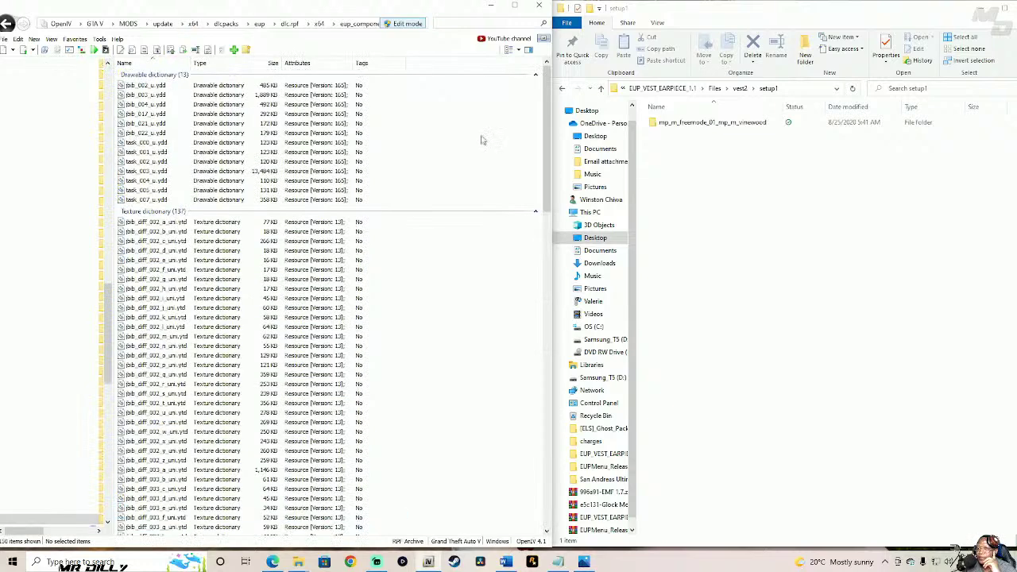
double_click(689, 123)
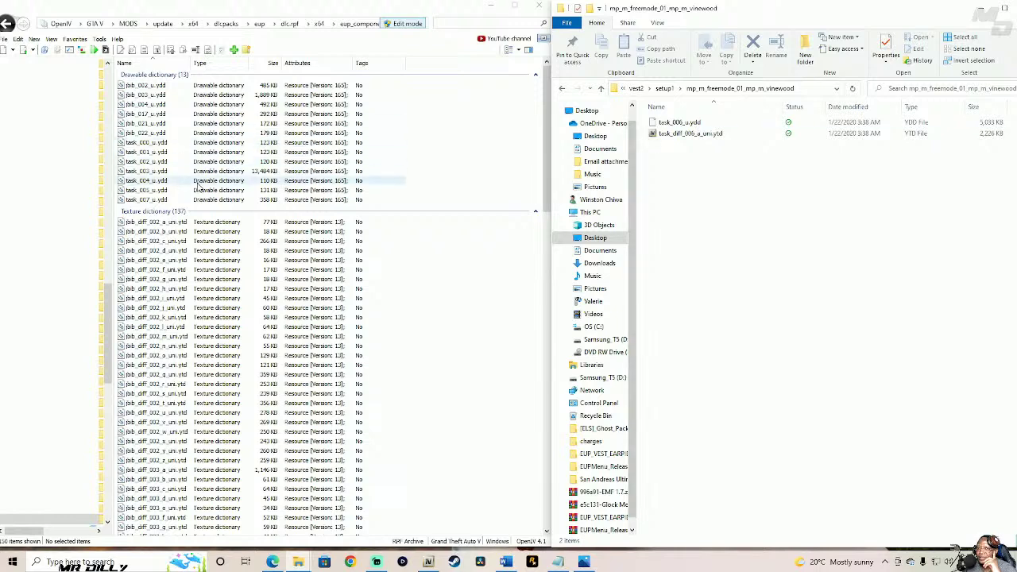
- Compare the task files in vest2's setup2 vinewood folder with the archive's task models, and return to the vest2 folder
click(602, 89)
click(602, 89)
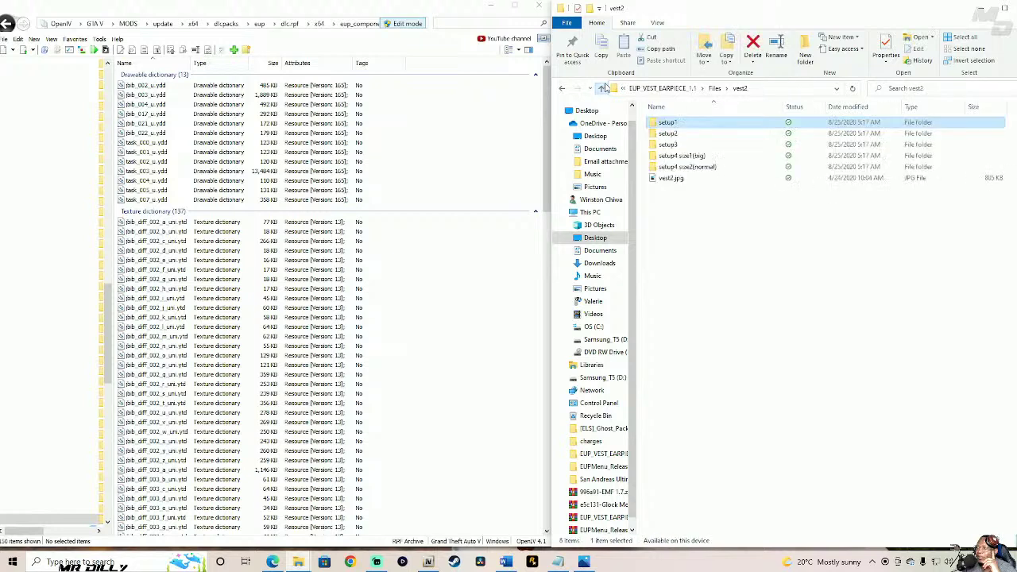
double_click(669, 134)
double_click(711, 125)
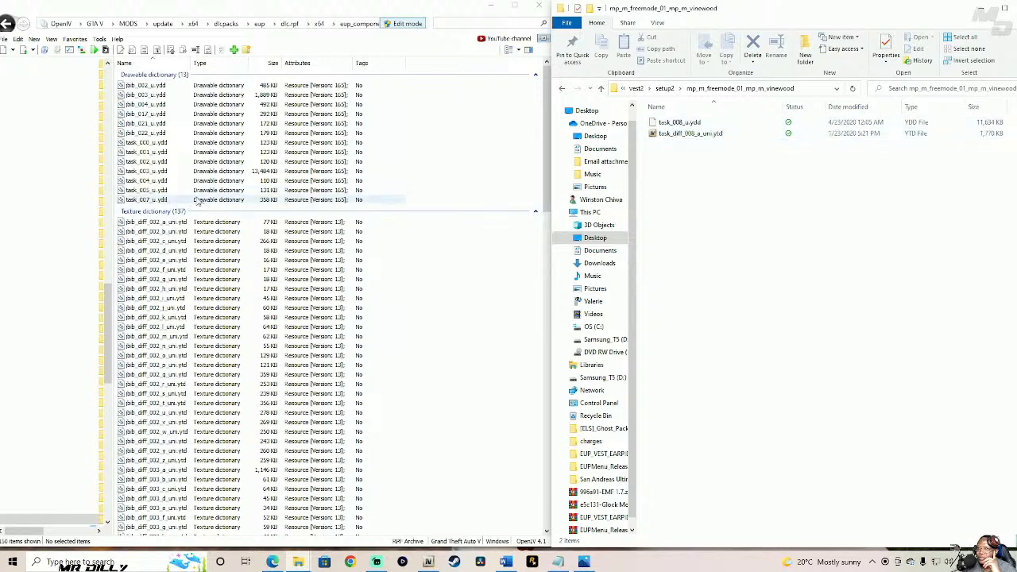
click(212, 170)
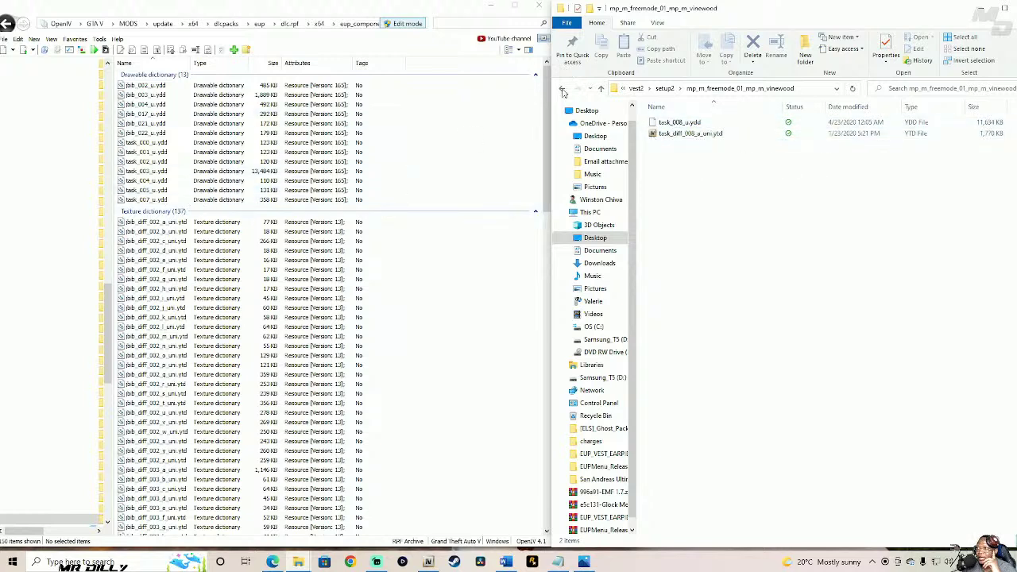
click(601, 89)
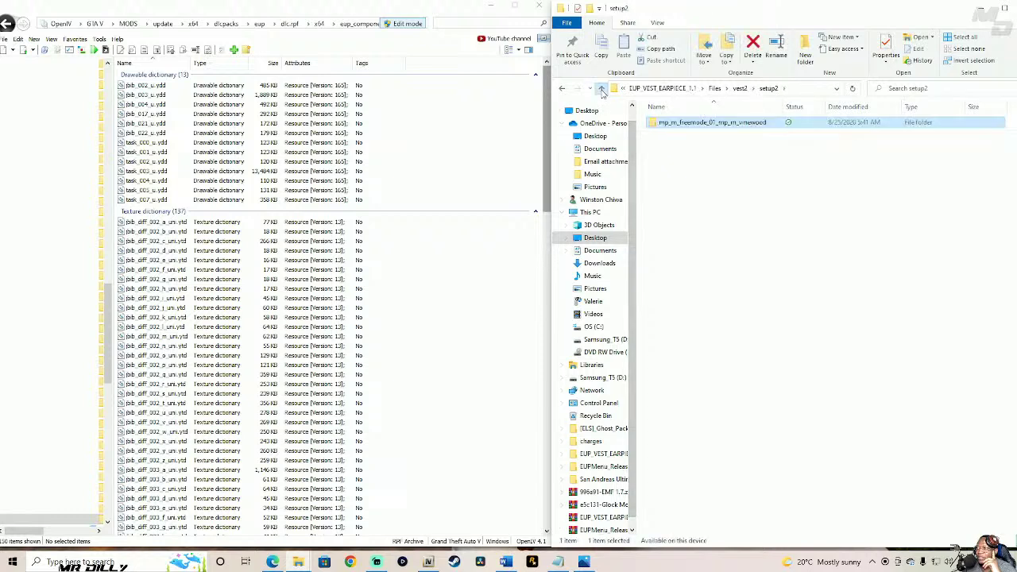
click(602, 89)
- Add task_006_u.ydd and task_diff_006_a_uni.ytd from vest2's setup1 vinewood folder to the archive's vinewood folder
double_click(696, 124)
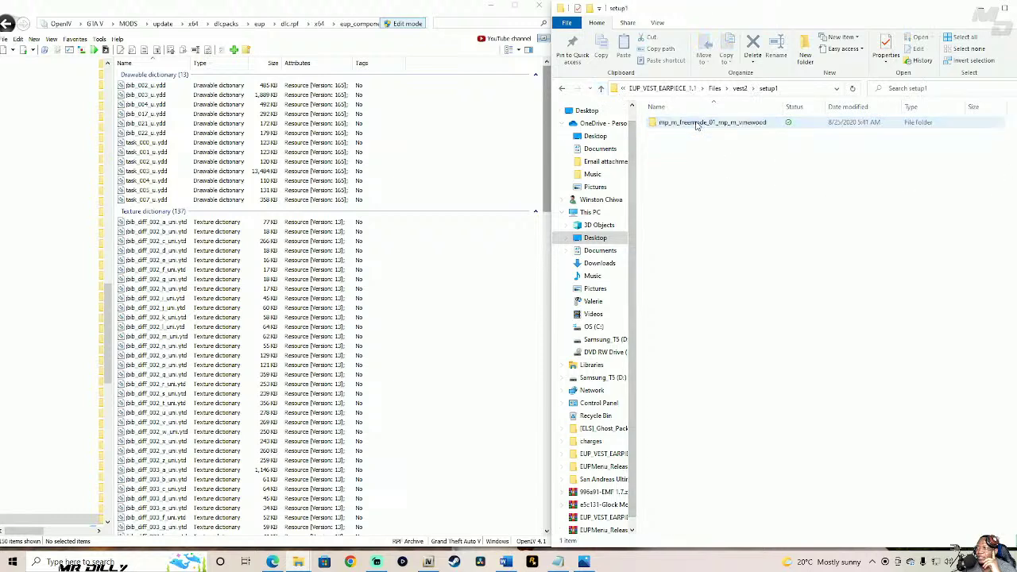
double_click(696, 124)
click(683, 133)
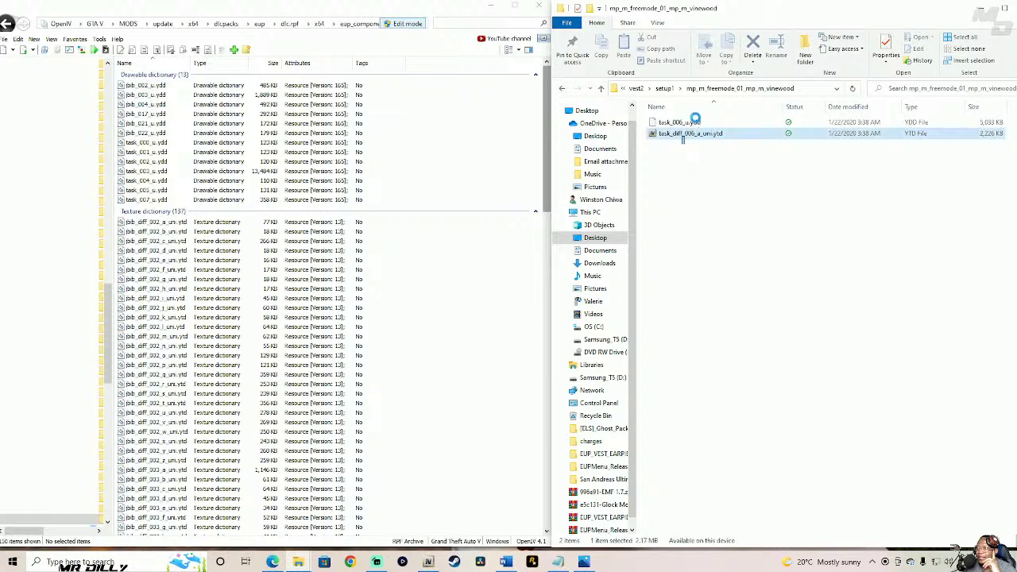
drag(684, 141, 697, 119)
drag(433, 193, 431, 188)
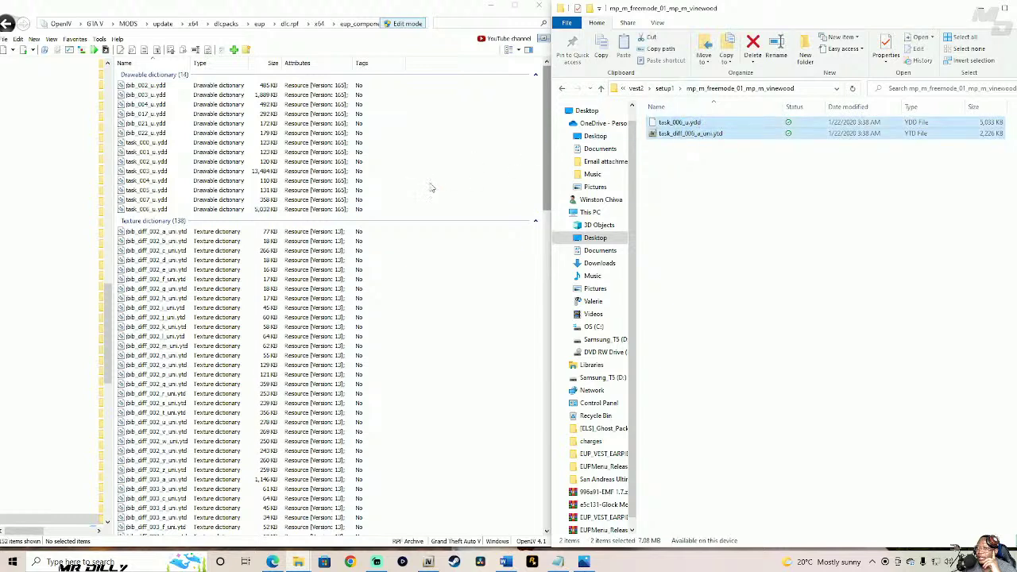
- Add task_008_u.ydd and task_diff_008_a_uni.ytd from vest2's setup2 vinewood folder to the archive's vinewood folder
click(601, 89)
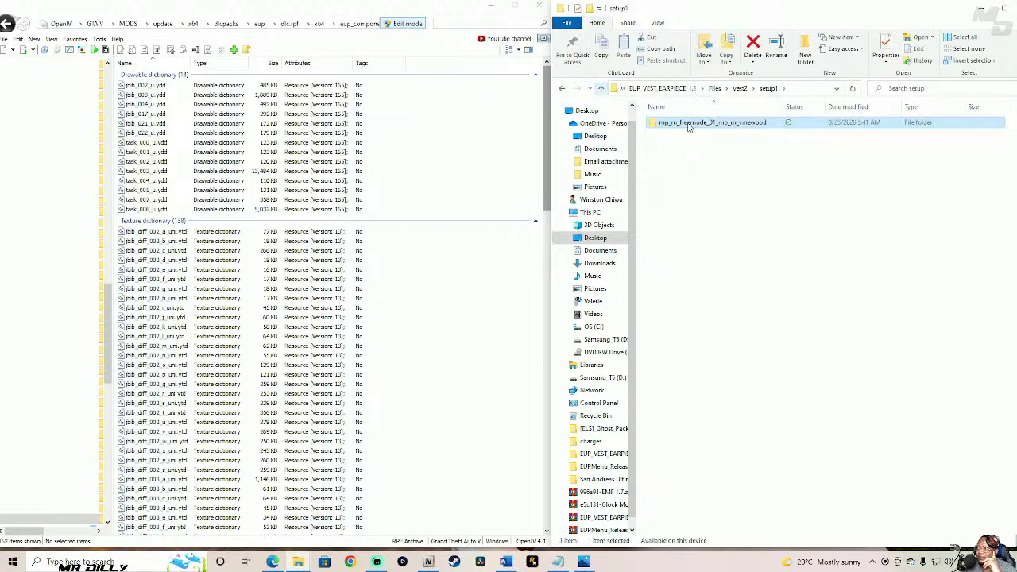
click(601, 89)
double_click(693, 129)
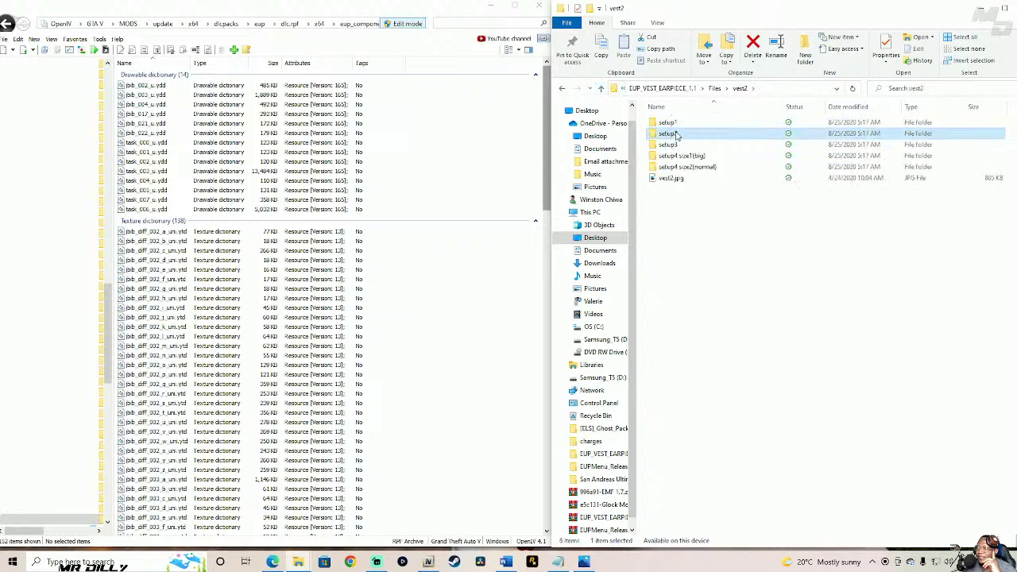
click(693, 125)
double_click(693, 124)
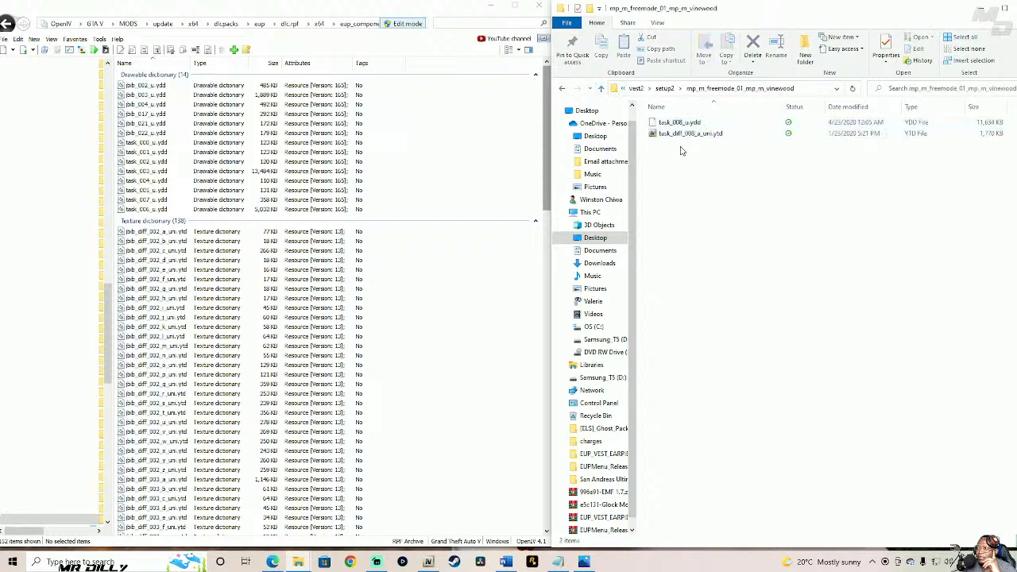
drag(672, 147, 699, 123)
drag(482, 185, 482, 182)
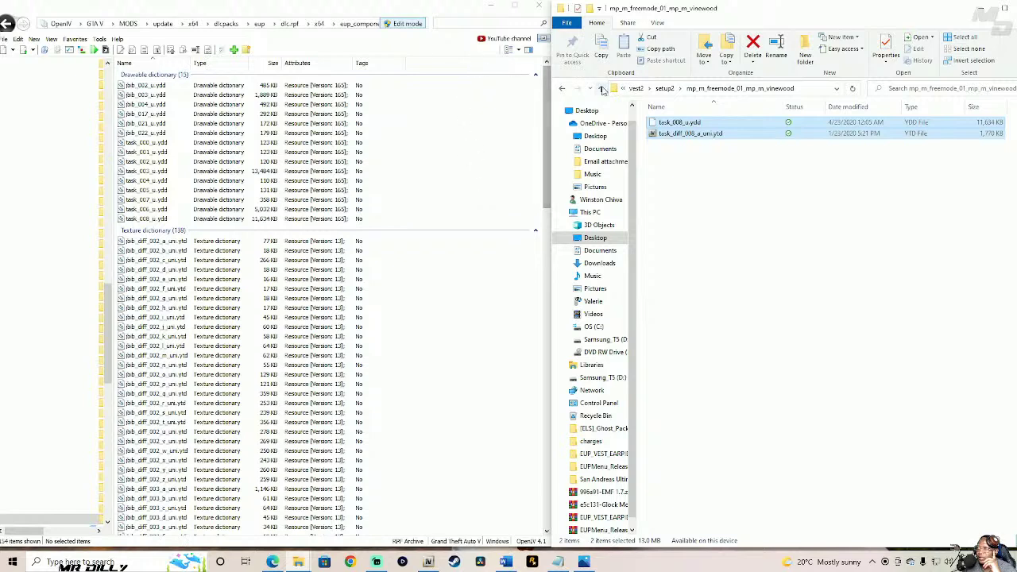
- Add task_009_u.ydd and task_diff_009_a_uni.ytd from vest2's setup3 vinewood folder to the archive's vinewood folder
click(602, 89)
click(601, 89)
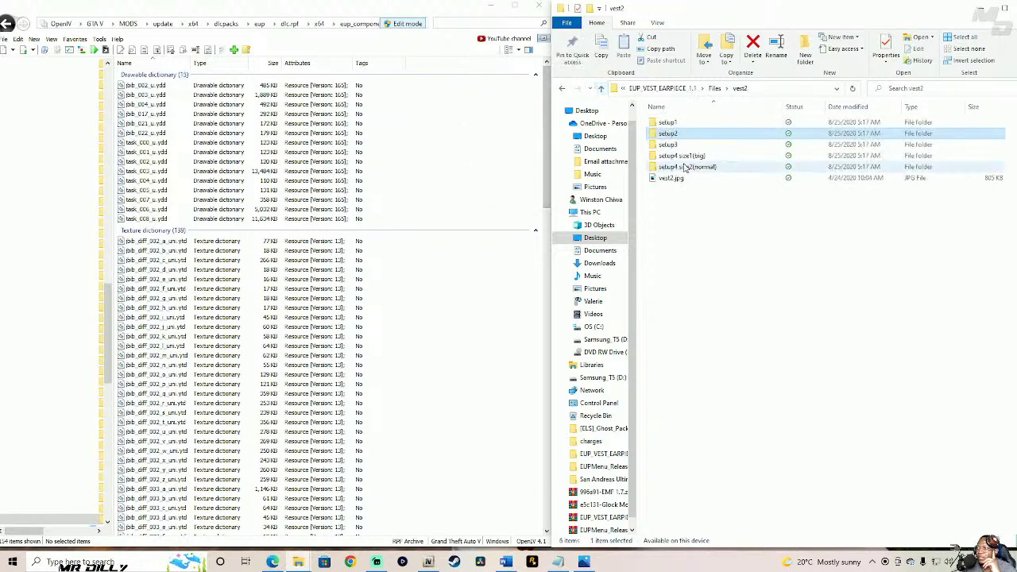
double_click(691, 143)
double_click(703, 124)
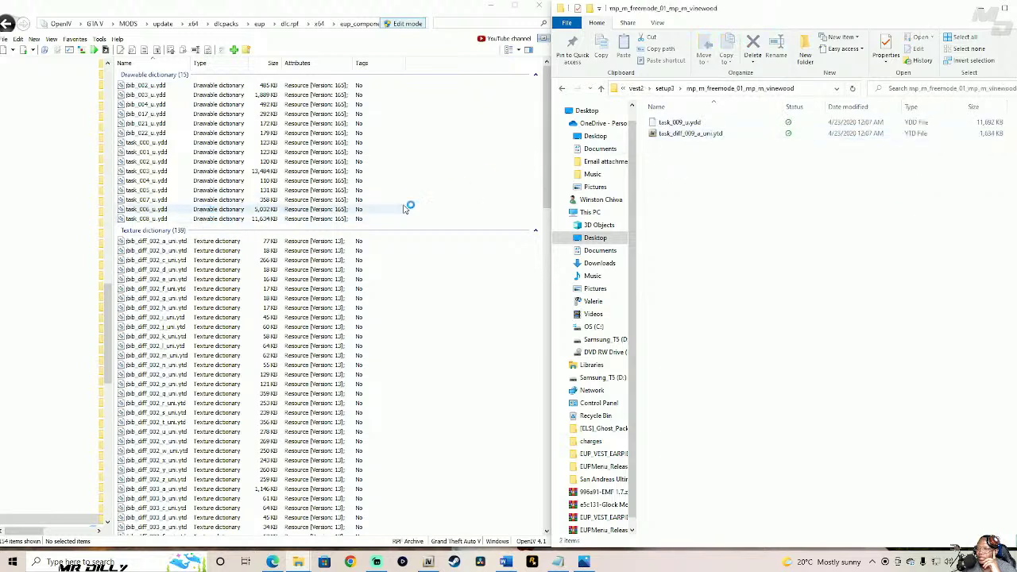
drag(691, 150, 710, 126)
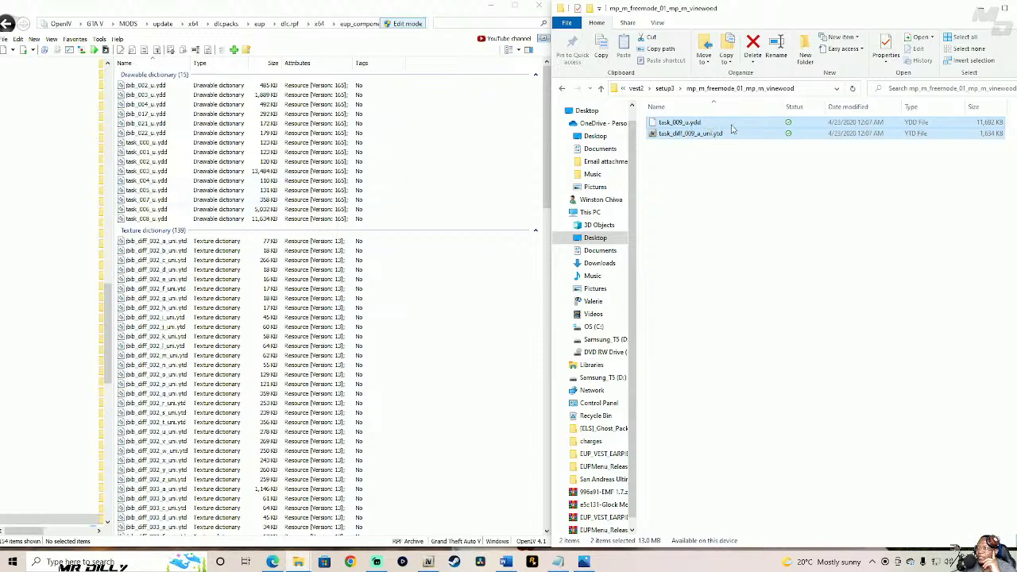
drag(502, 222, 501, 220)
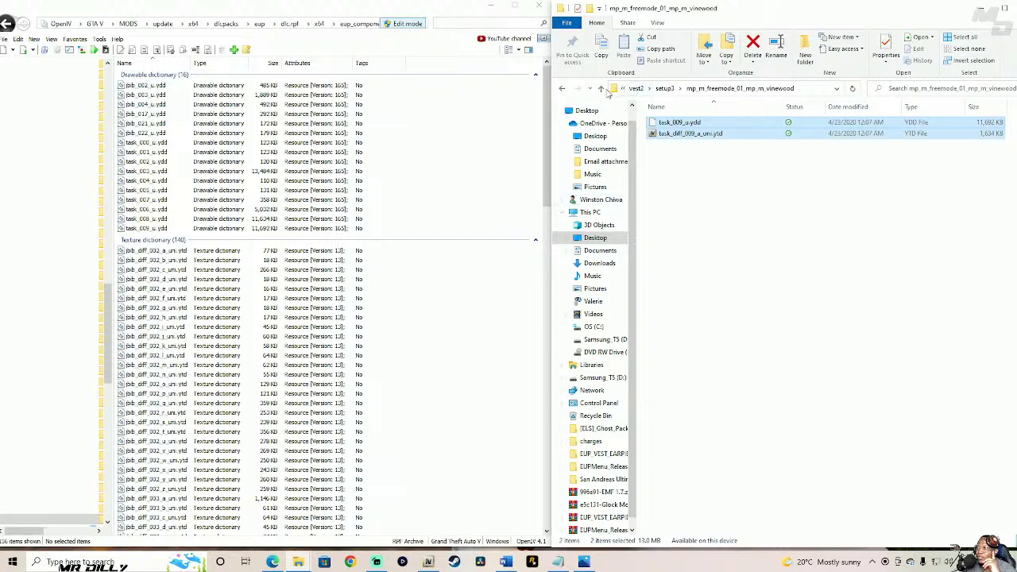
- Add task_010_u.ydd and task_diff_010_a_uni.ytd from vest2's setup4 size1(big) vinewood folder to the archive's vinewood folder
click(602, 89)
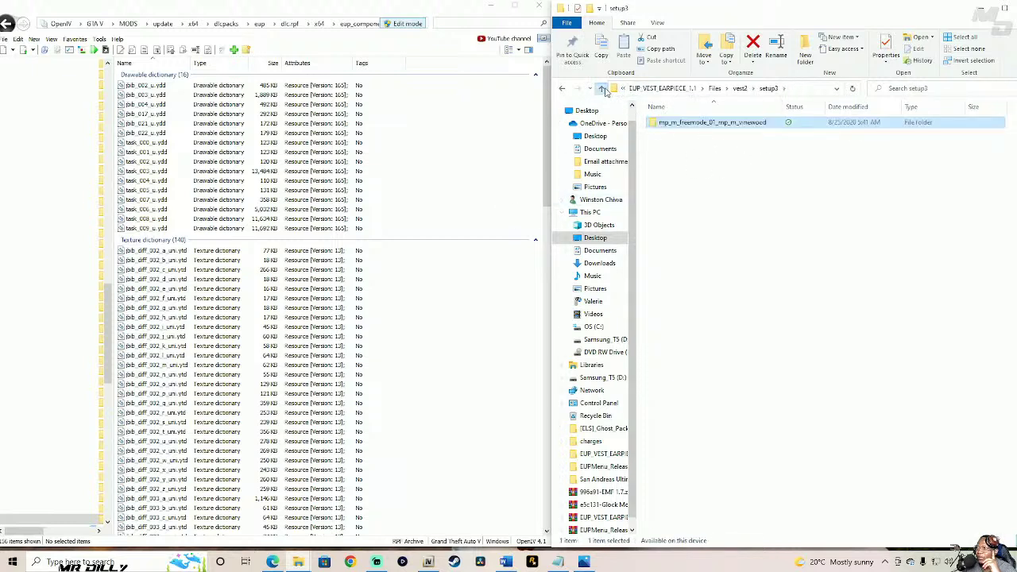
click(604, 89)
double_click(683, 151)
double_click(681, 129)
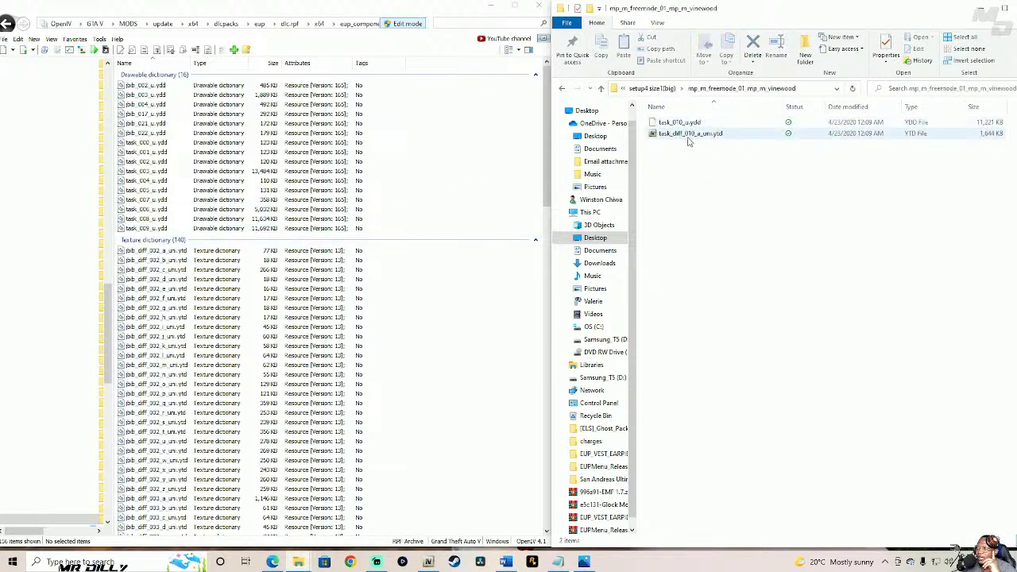
drag(682, 146, 505, 232)
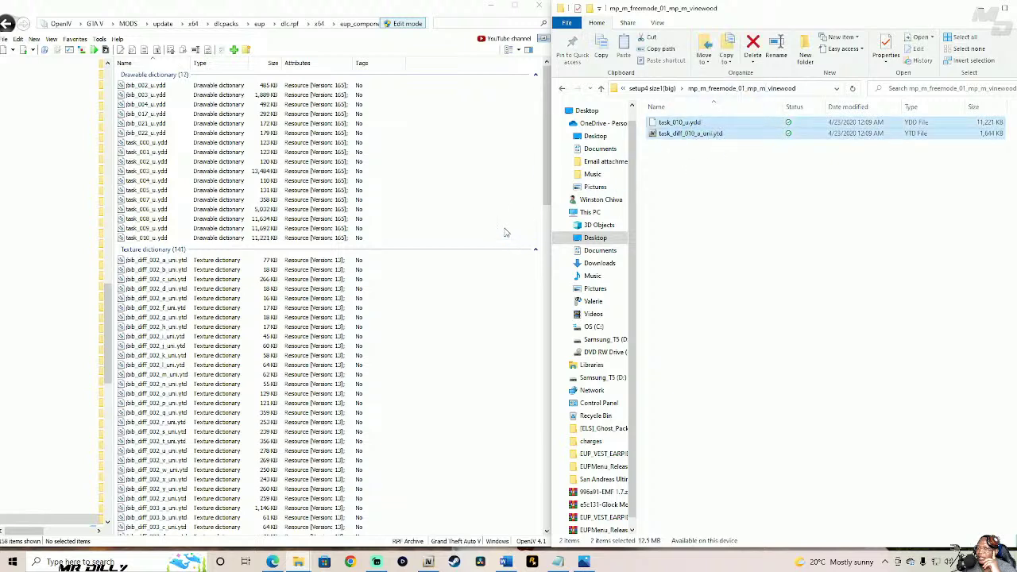
- Add task_011_u.ydd and task_diff_011_a_uni.ytd from vest2's setup4 size2(normal) vinewood folder to the archive's vinewood folder and return to the Files folder
click(601, 88)
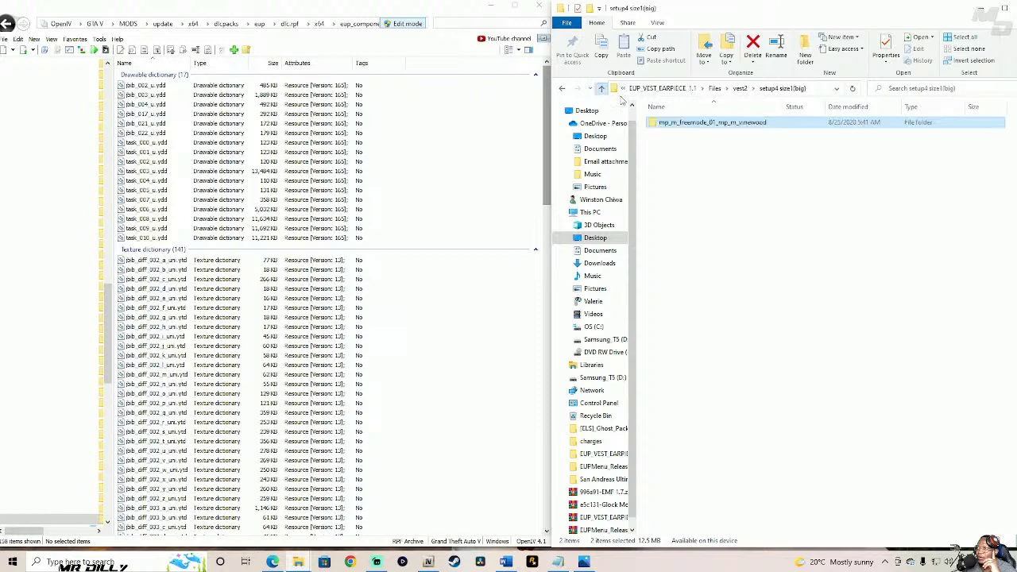
click(604, 88)
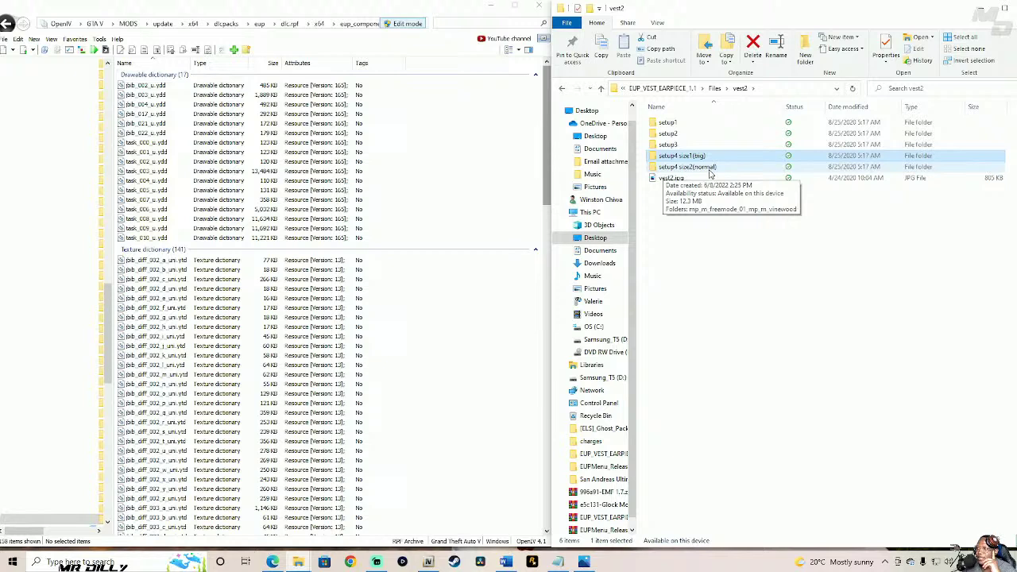
double_click(710, 168)
double_click(731, 127)
drag(731, 129, 520, 224)
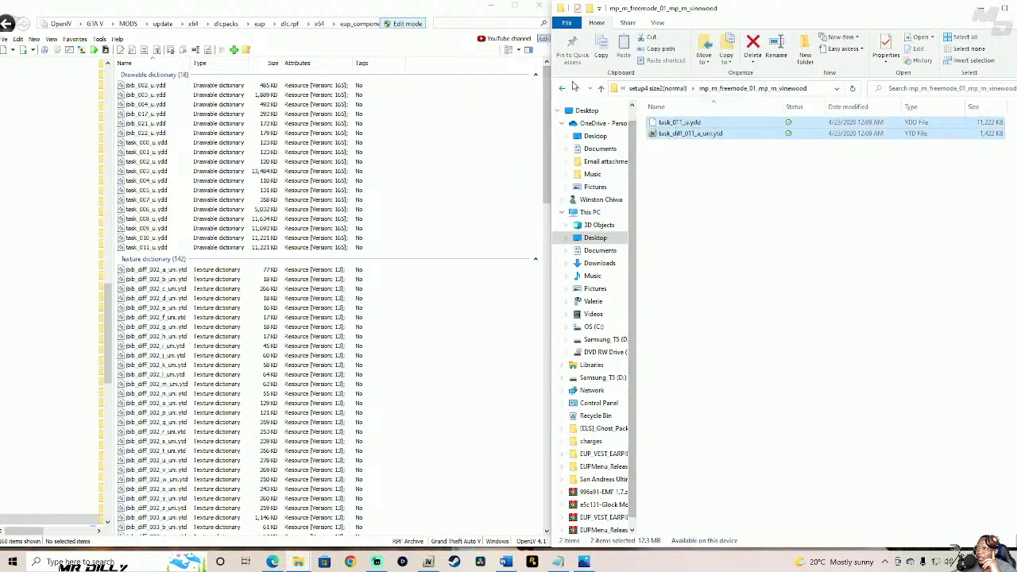
click(602, 88)
click(602, 88)
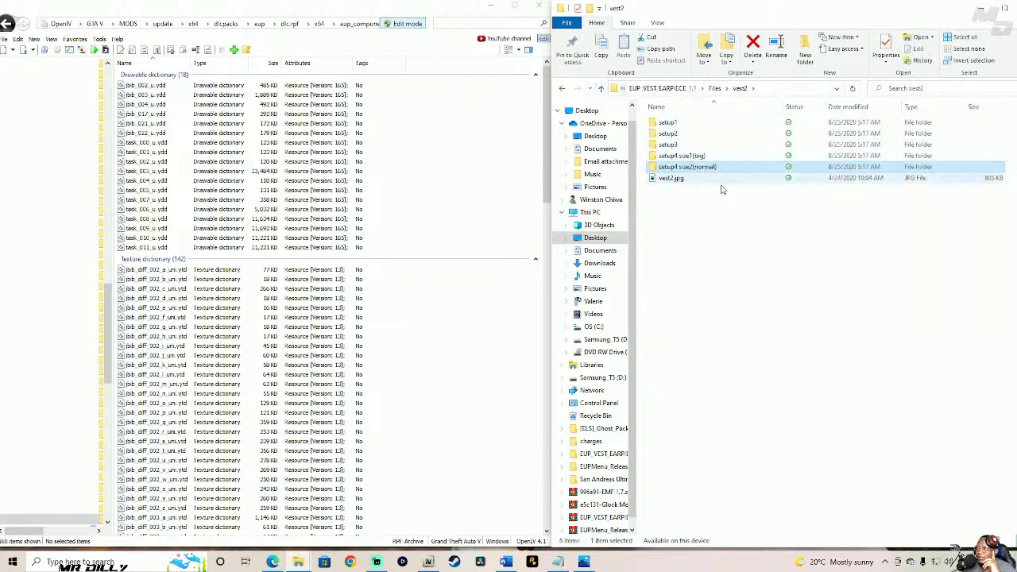
click(601, 88)
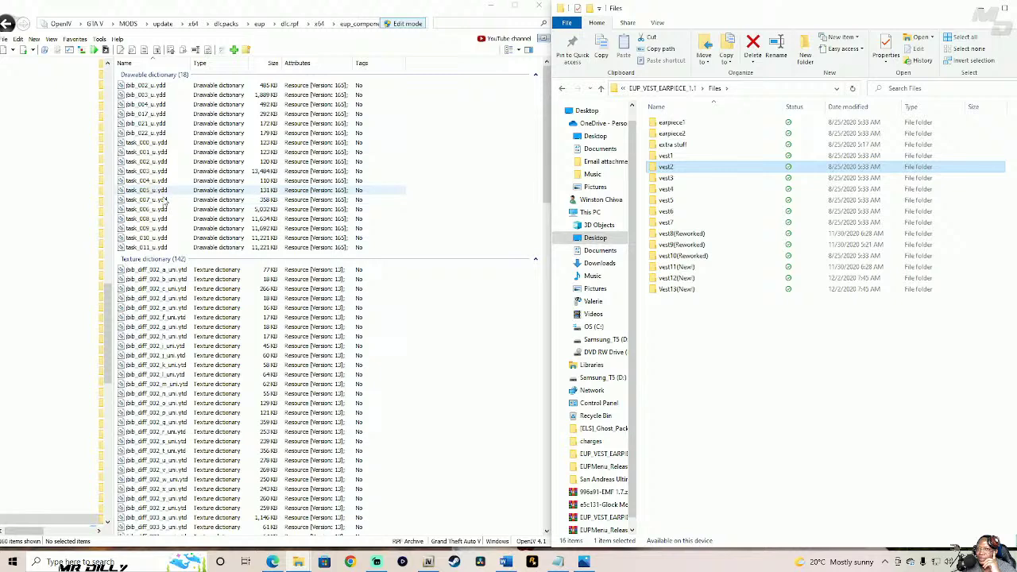
- Preview the archive's task_006_u.ydd and task_008_u.ydd vest models in 3D, rotating each to inspect it
click(202, 209)
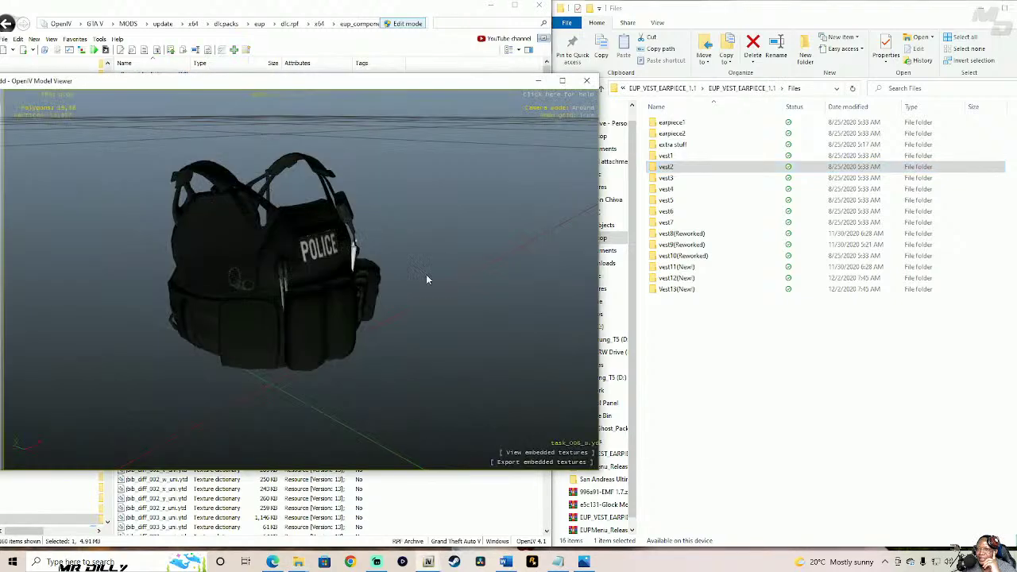
drag(426, 276, 254, 314)
click(587, 81)
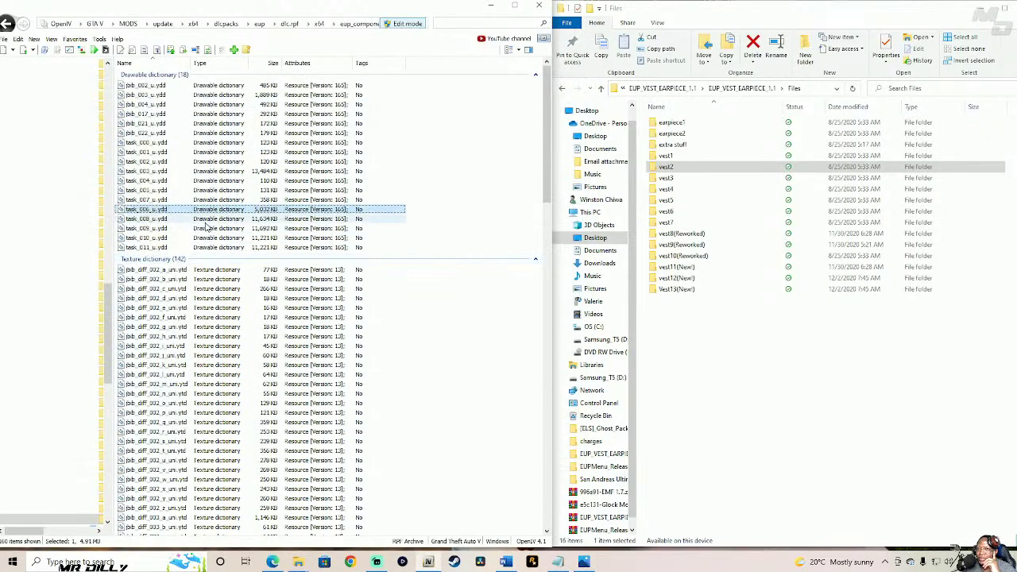
double_click(213, 219)
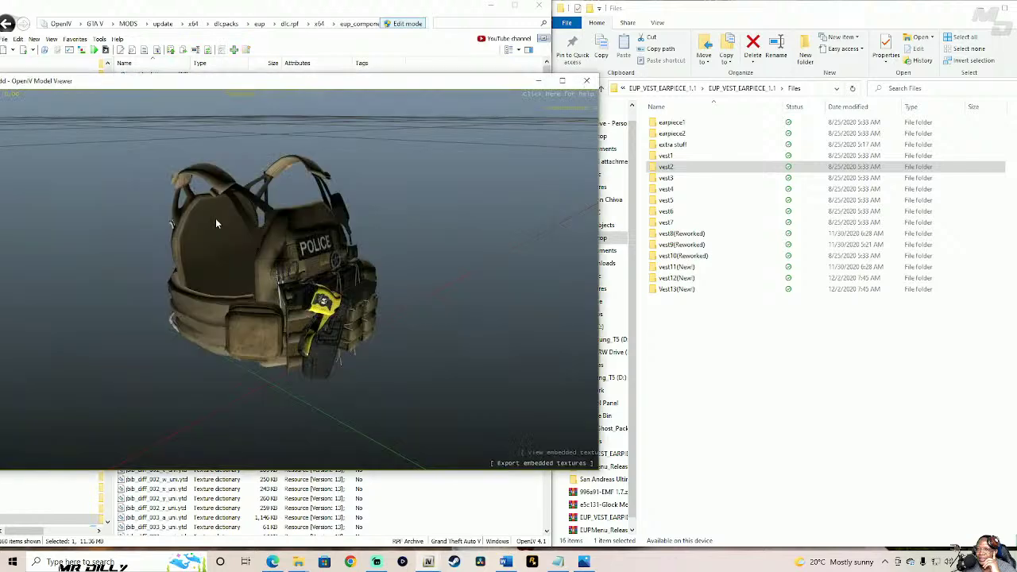
drag(215, 217, 382, 321)
drag(471, 293, 360, 346)
click(586, 80)
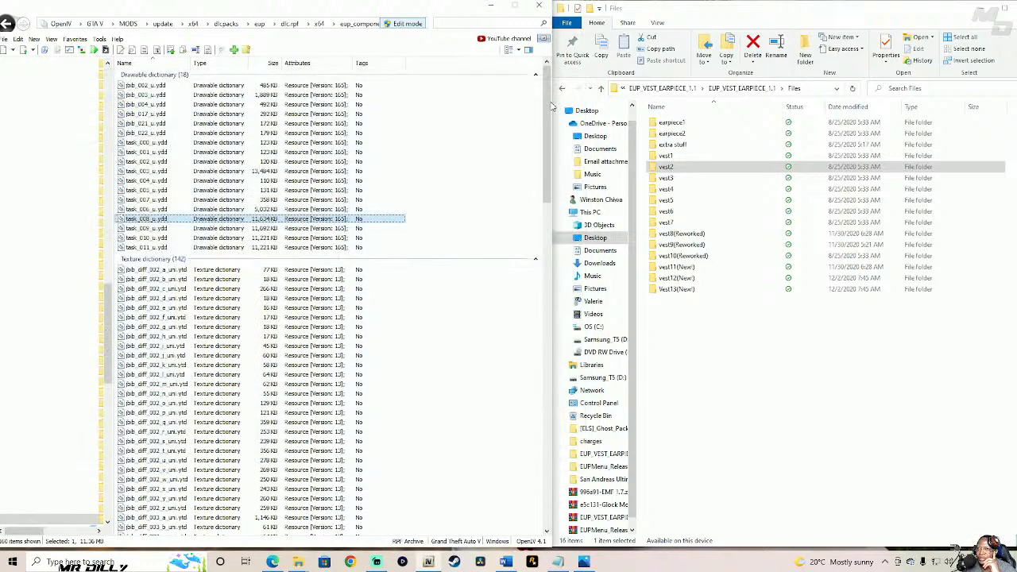
- Preview the archive's task_009_u.ydd and task_010_u.ydd vest models, rotating each to inspect front and back
click(236, 229)
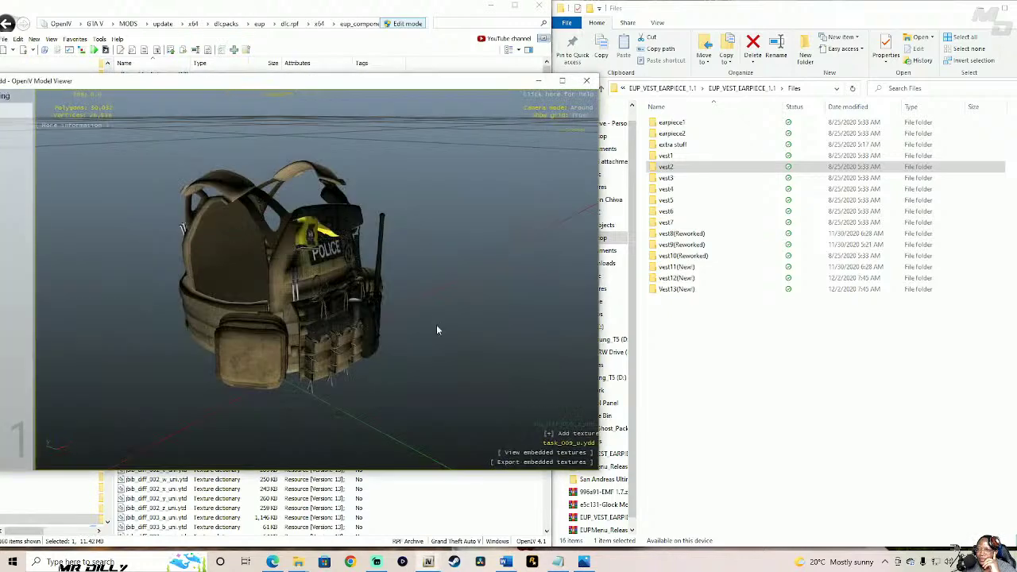
drag(436, 324, 292, 288)
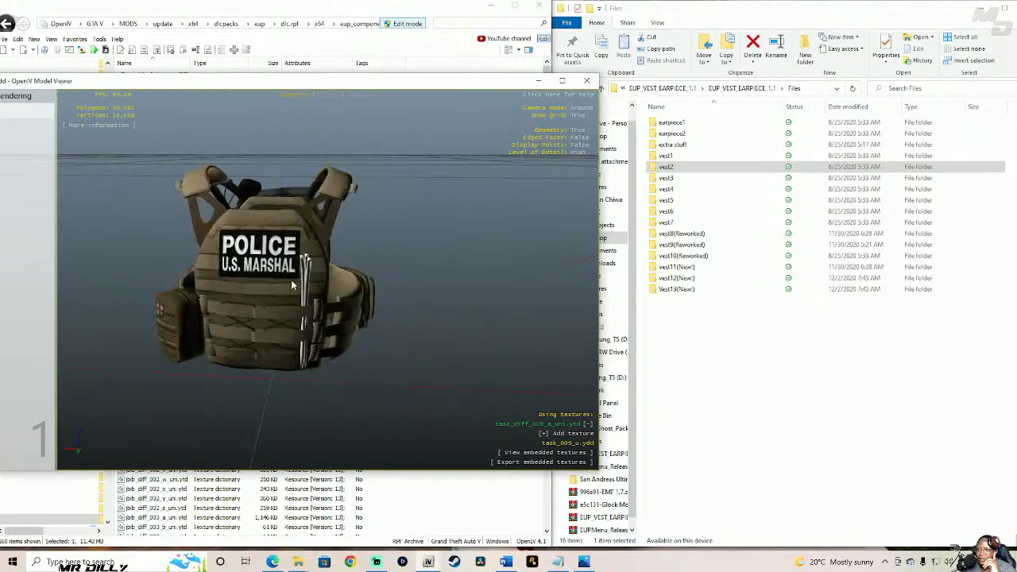
click(587, 80)
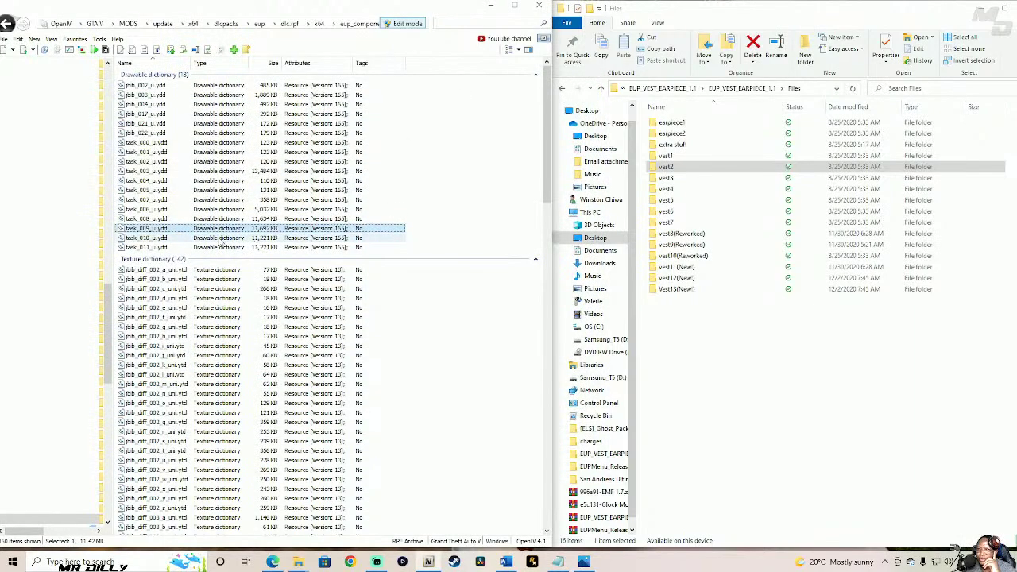
click(220, 238)
double_click(217, 236)
drag(217, 236, 254, 293)
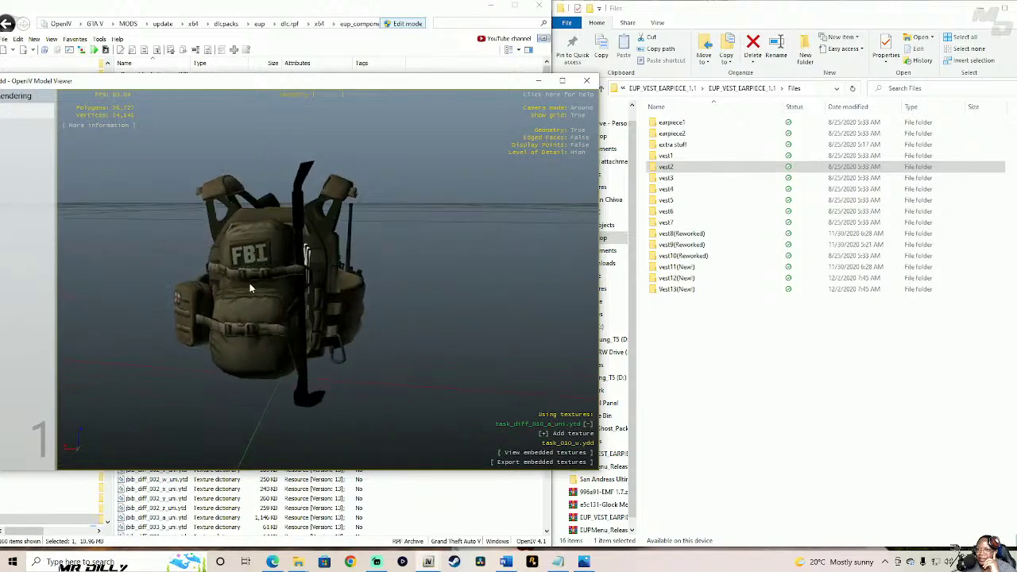
drag(361, 299, 295, 286)
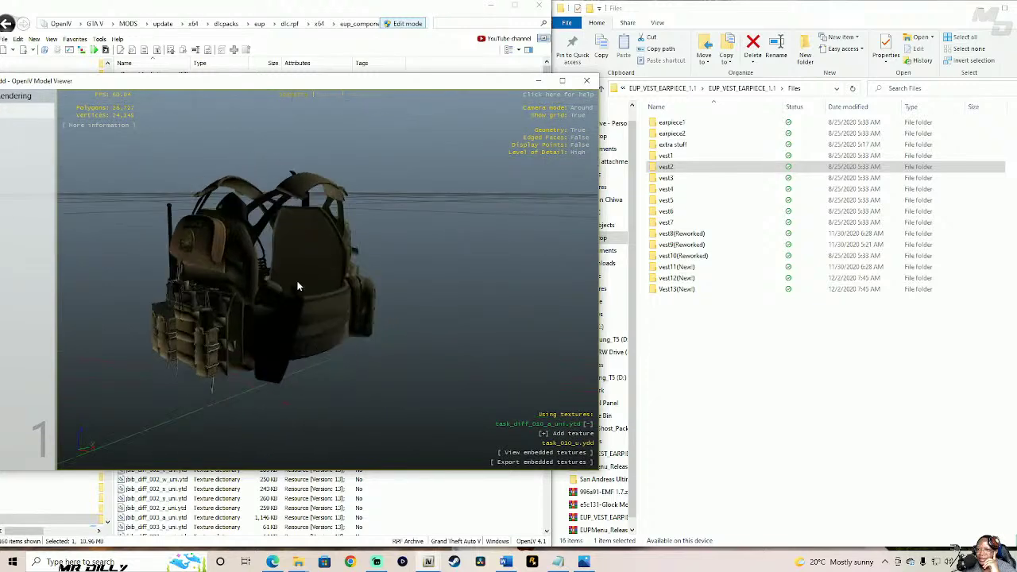
click(586, 83)
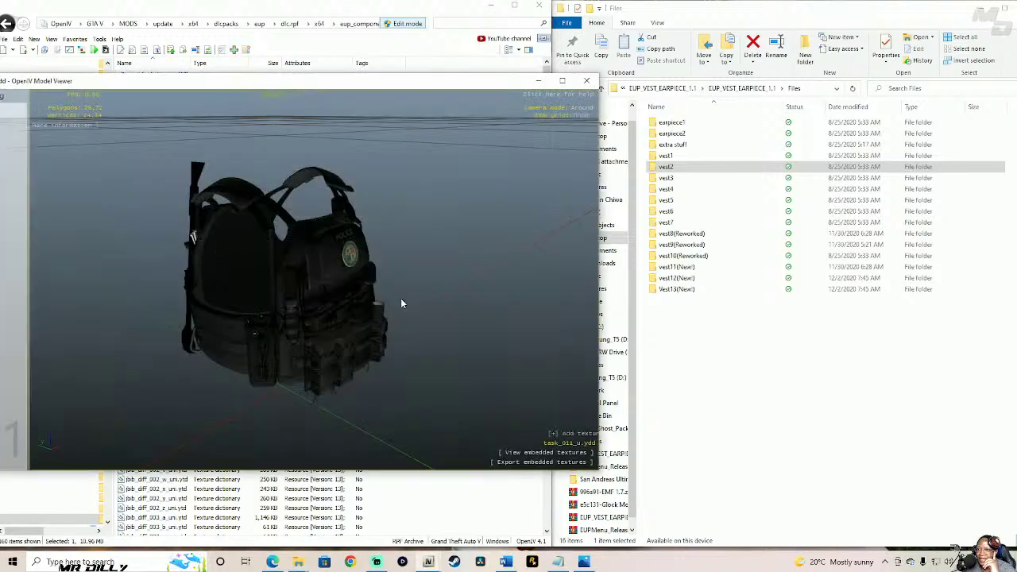
- Inspect the task_011_u.ydd vest model from all sides and close its preview
drag(400, 298, 196, 274)
drag(288, 308, 525, 322)
click(586, 81)
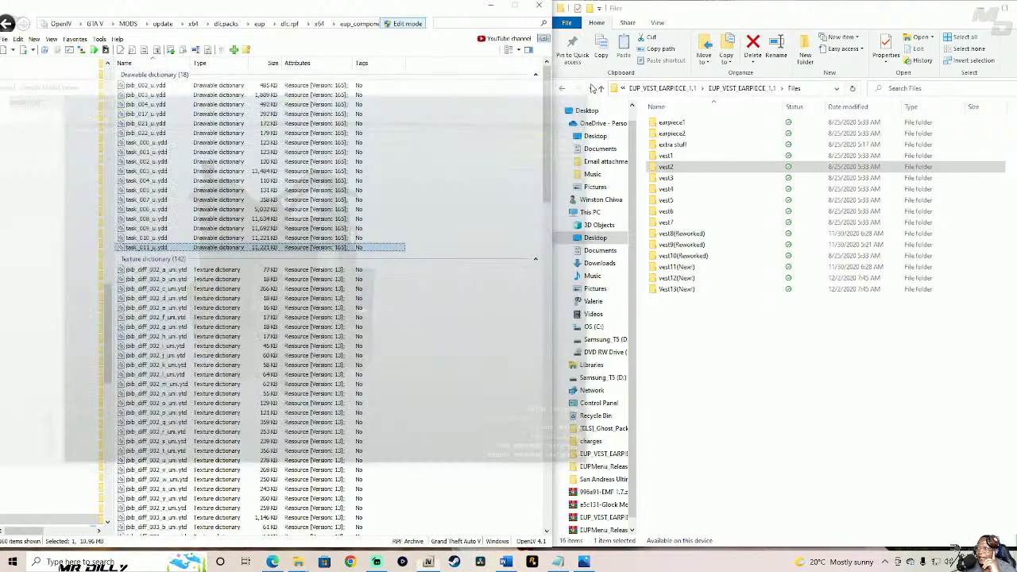
- Open the vest3 folder and view vest3.jpg to compare its vest sets
click(684, 181)
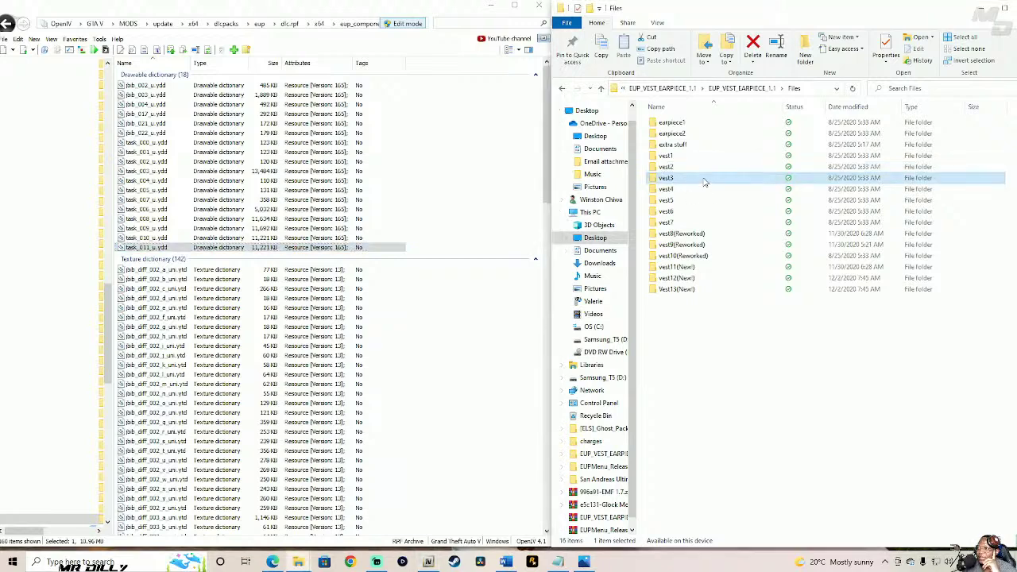
double_click(703, 183)
double_click(691, 145)
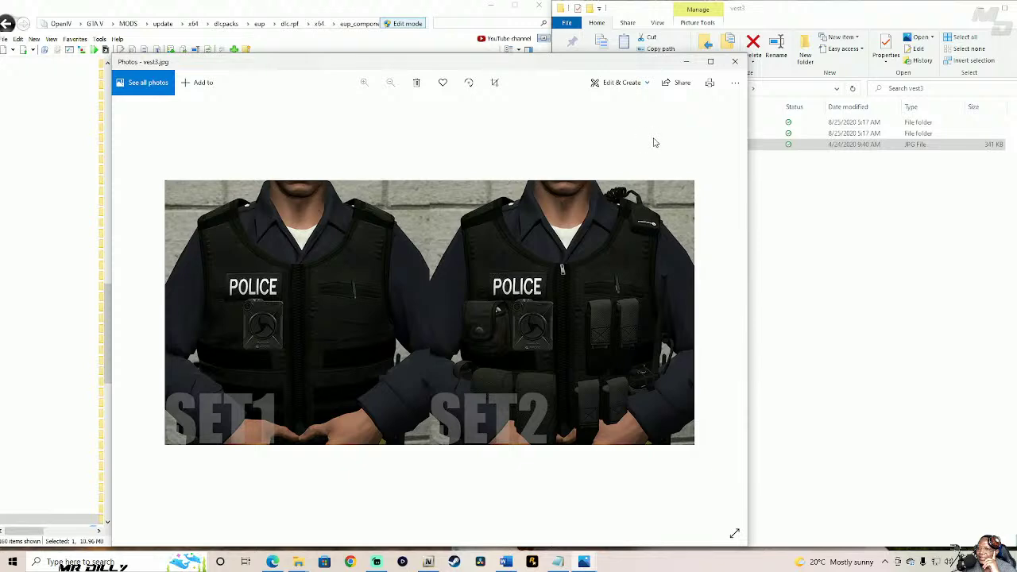
click(734, 64)
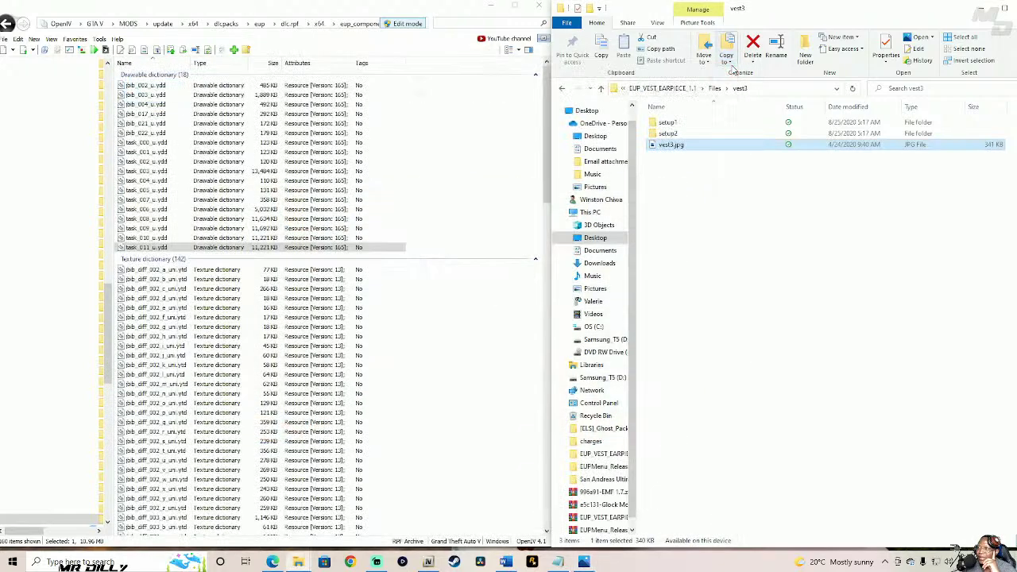
- Reopen the archive's mp_m_freemode_01_mp_m_vinewood folder and open the matching folder in vest3's setup1 to compare their files
click(6, 24)
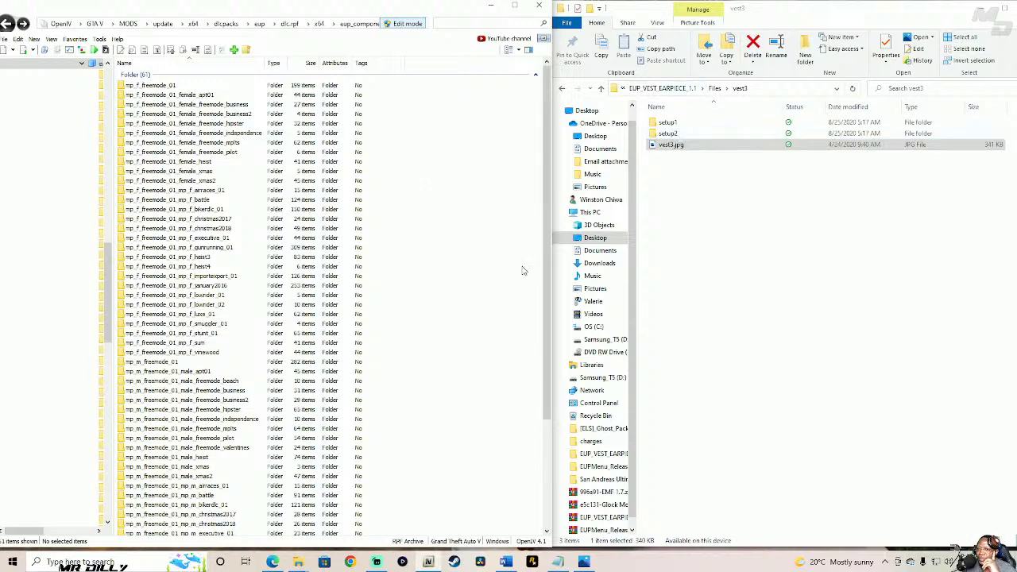
click(688, 123)
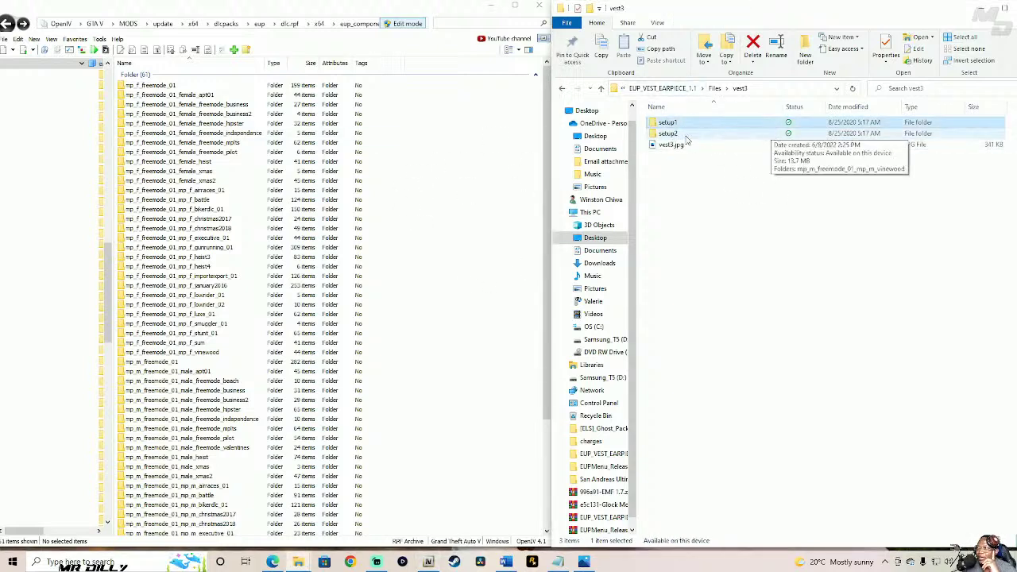
double_click(714, 127)
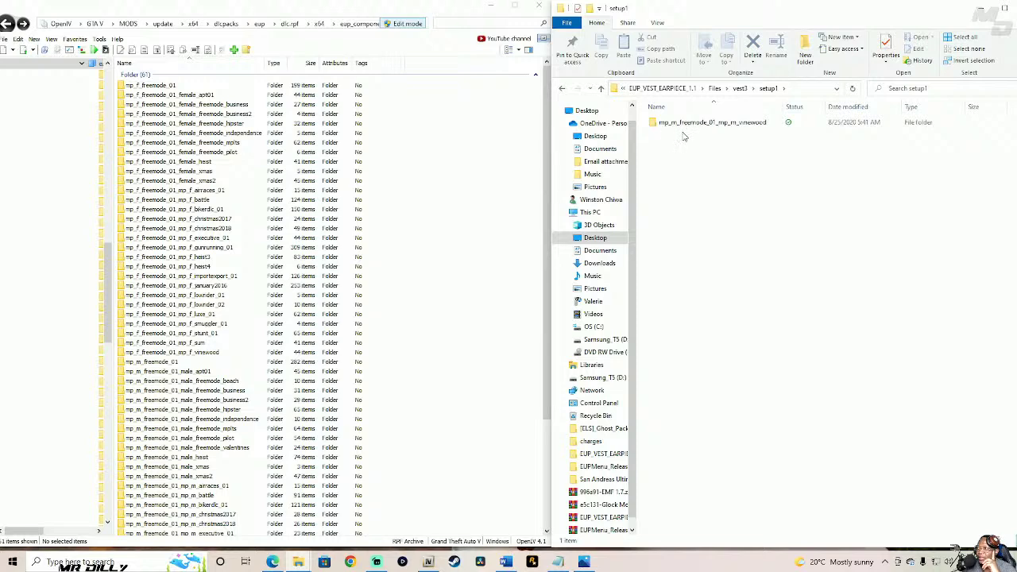
scroll(538, 252, down, 5)
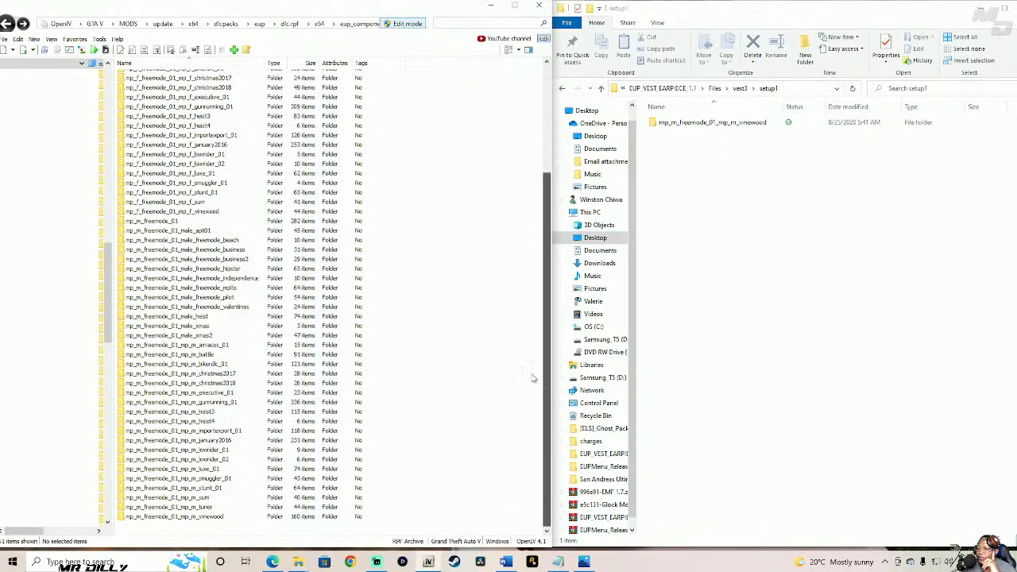
double_click(213, 517)
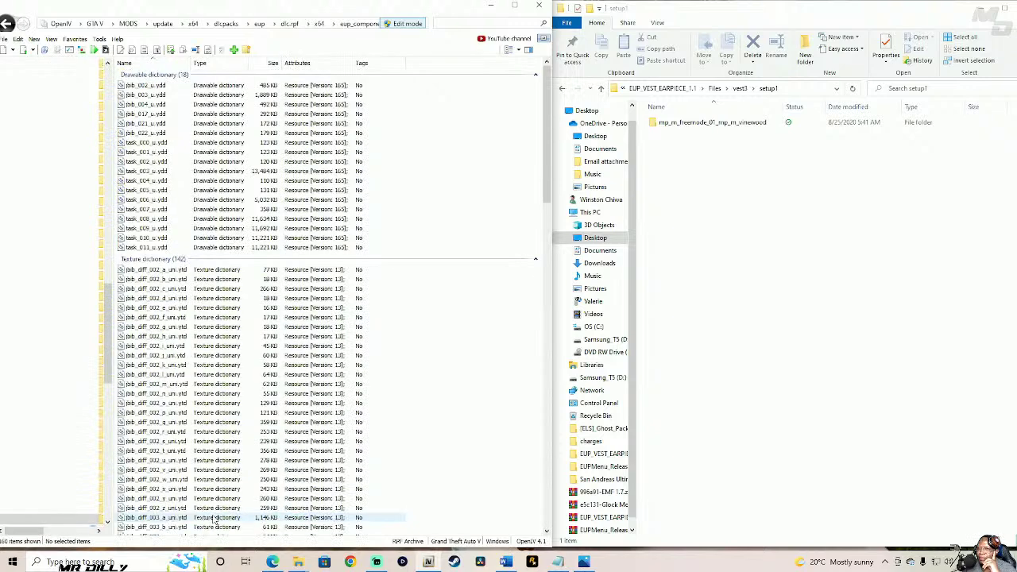
double_click(710, 125)
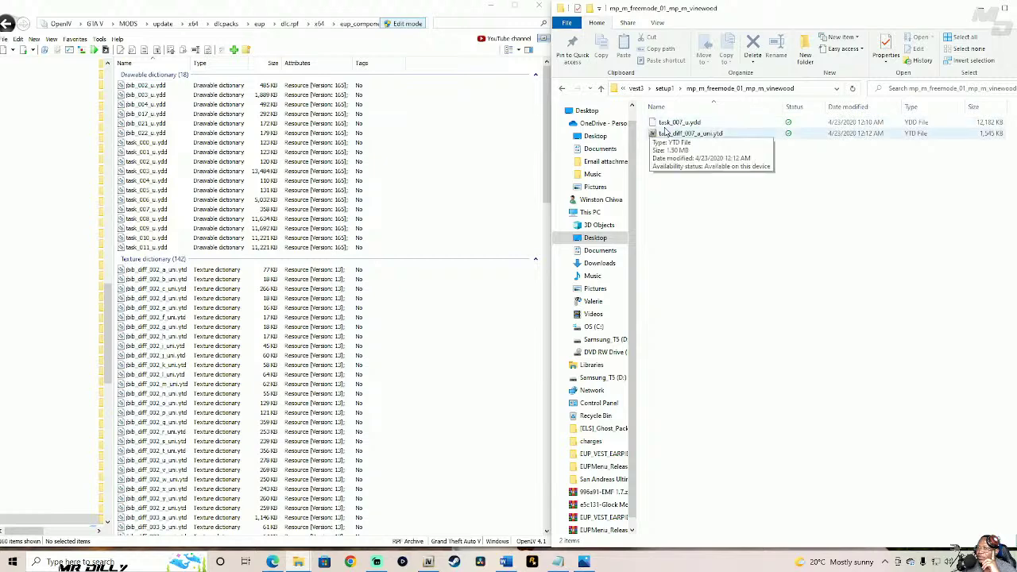
- Preview the archive's existing task_007_u.ydd model and rotate it to check what the vest3 file would replace
click(208, 209)
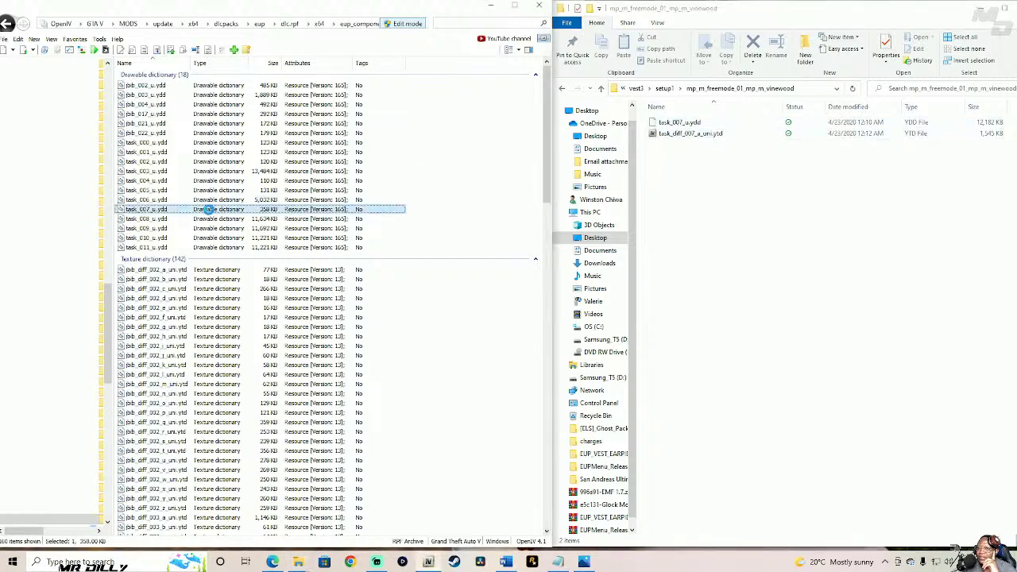
double_click(208, 209)
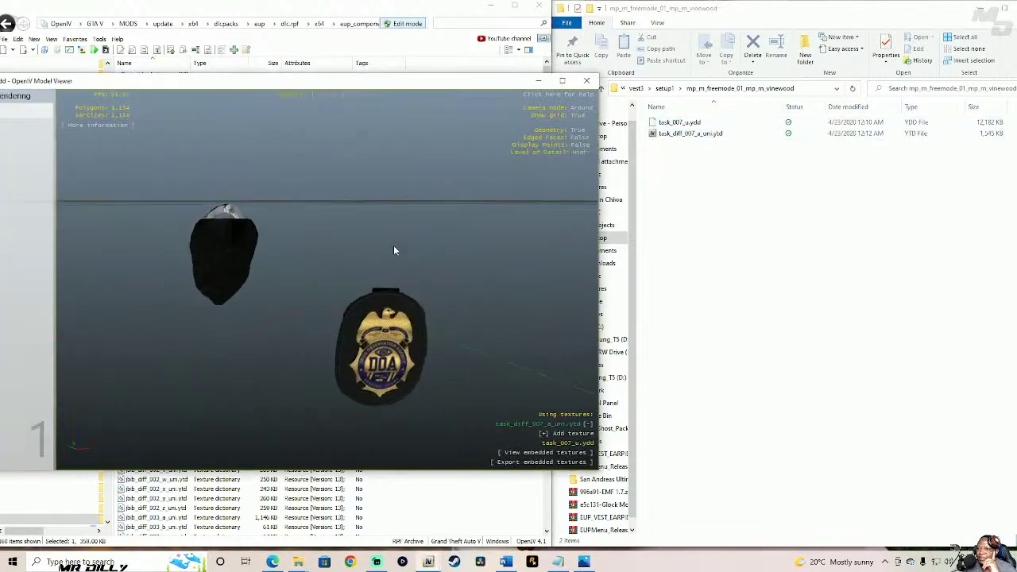
drag(393, 244, 439, 262)
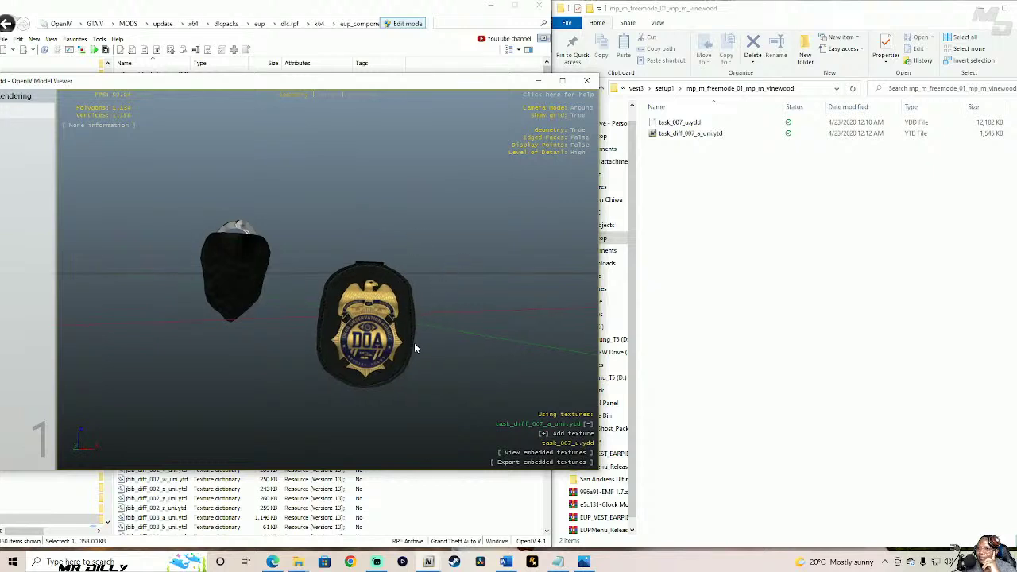
drag(415, 346, 334, 252)
click(586, 81)
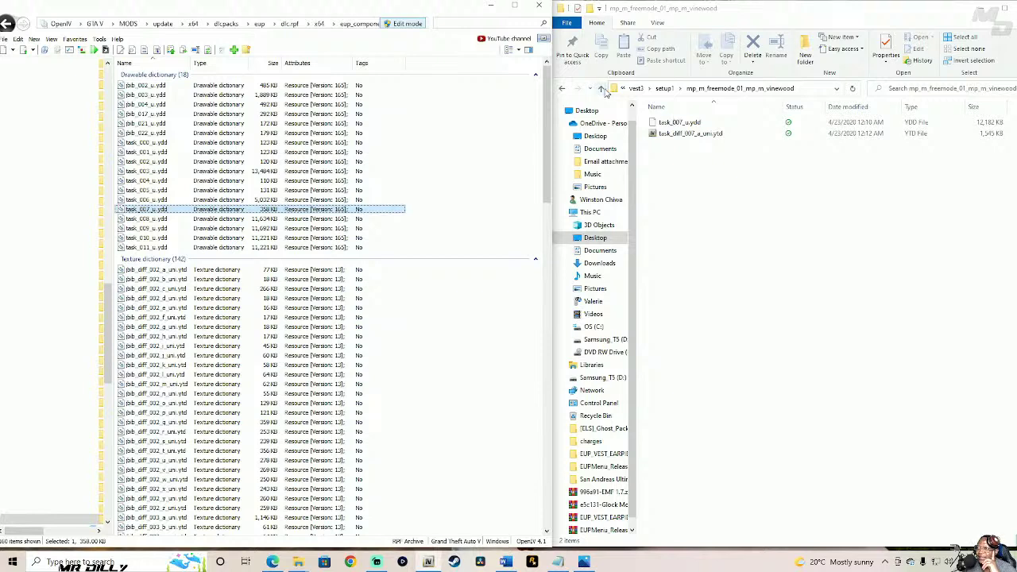
- Check the file names in vest3's setup2 mp_m_freemode_01_mp_m_vinewood folder
click(602, 88)
click(601, 88)
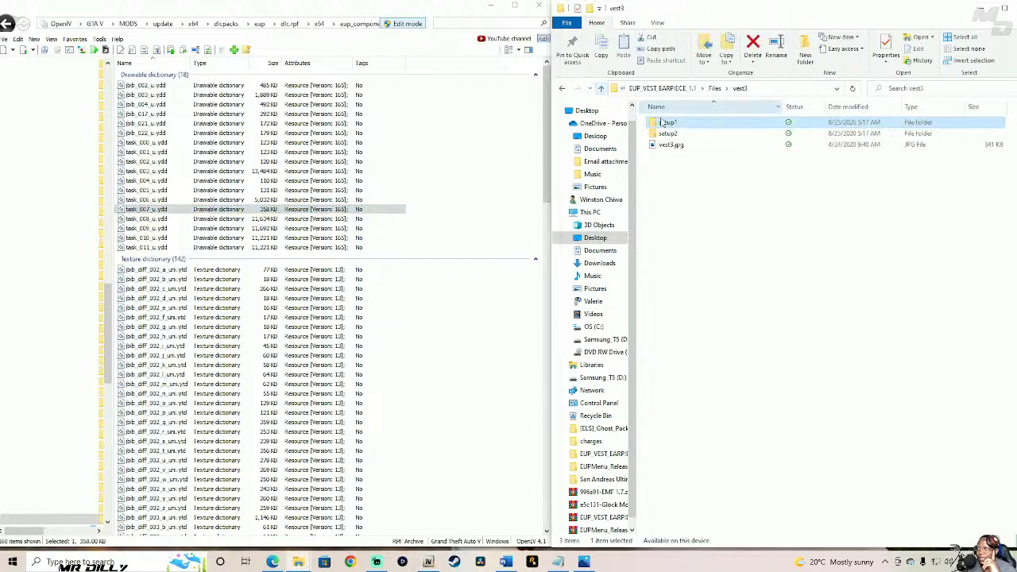
click(681, 136)
double_click(679, 136)
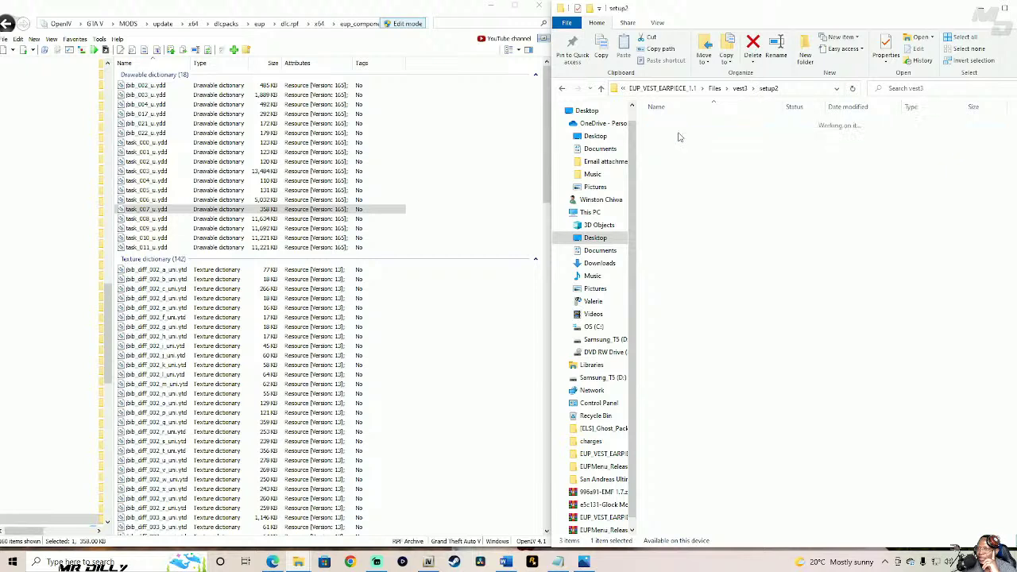
double_click(691, 123)
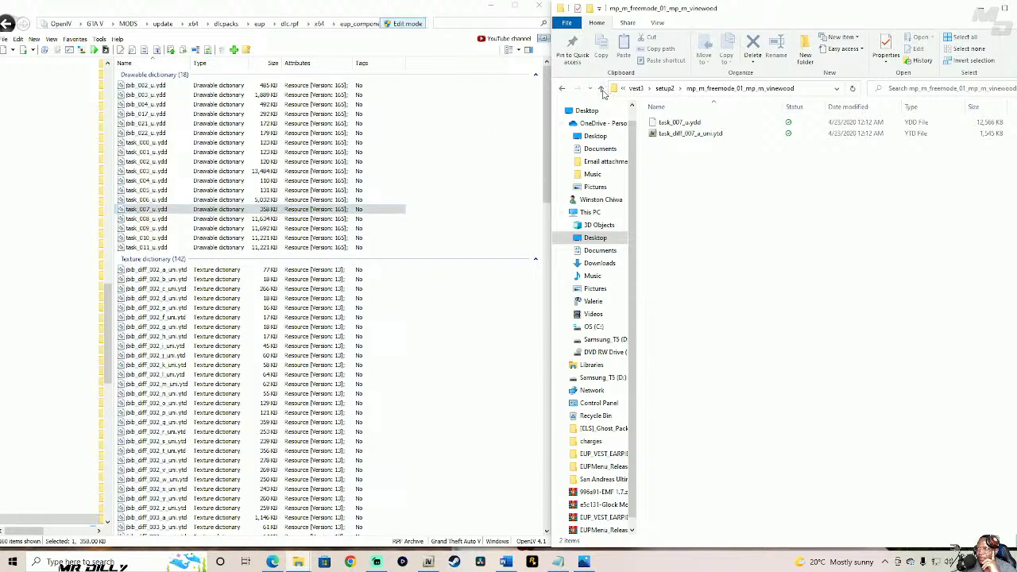
- Open the vest4 folder and view vest4.jpg to compare its vest sets
click(603, 90)
click(603, 90)
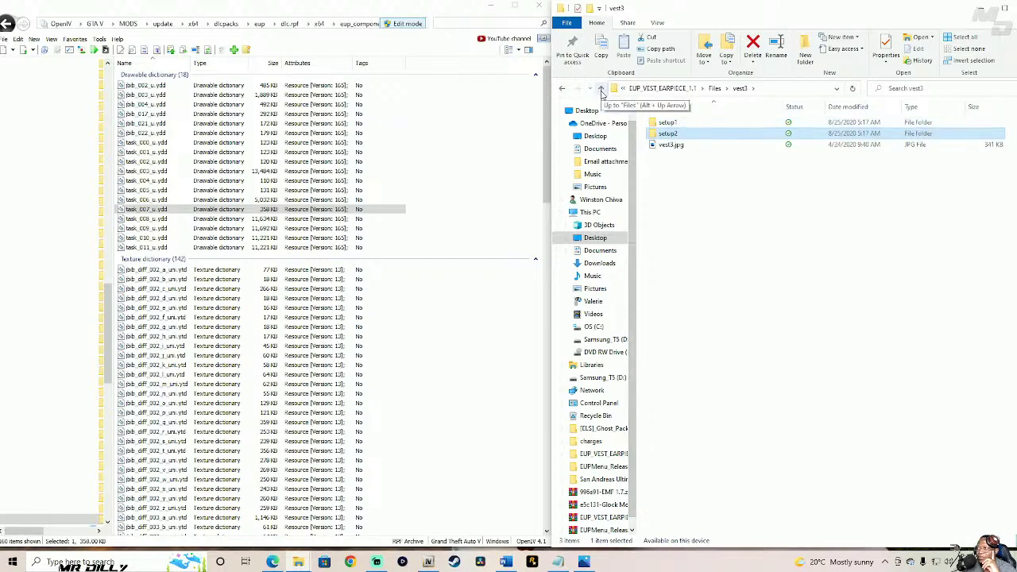
click(602, 90)
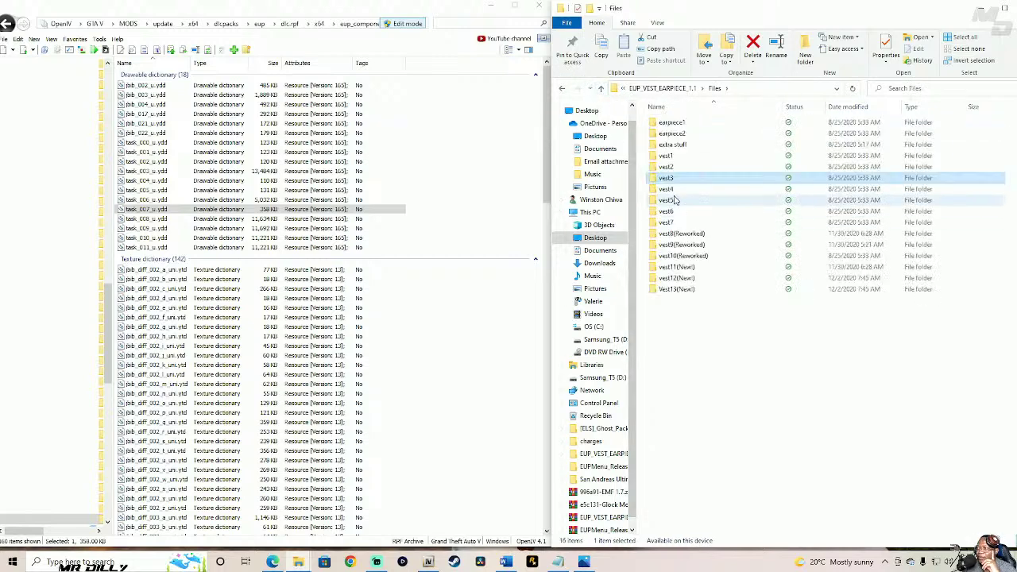
click(706, 191)
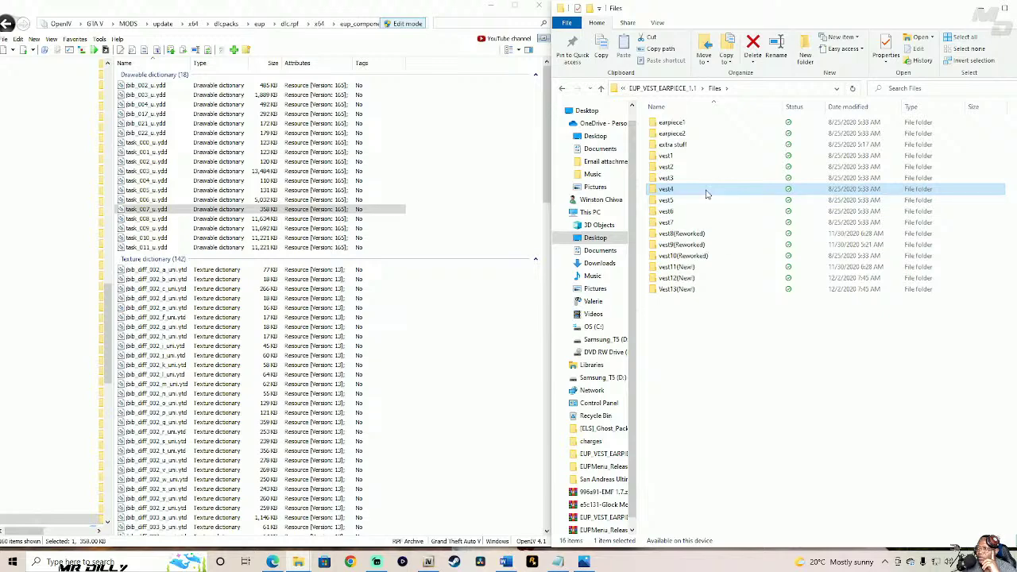
double_click(706, 193)
double_click(709, 156)
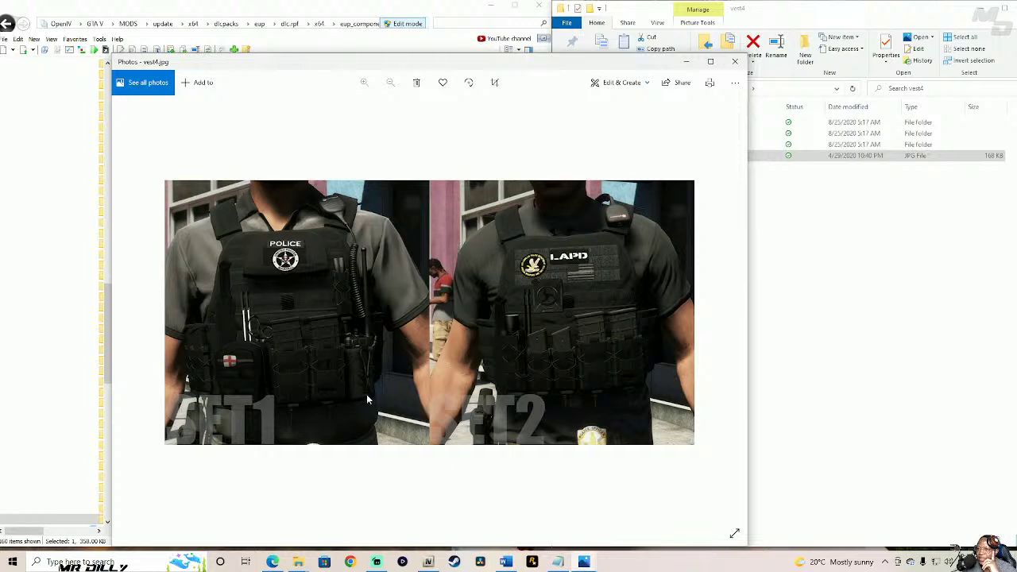
click(734, 61)
- Open vest4's setup1 size1 folder and reopen the archive's mp_m_freemode_01_mp_m_vinewood folder from the component folder list
click(677, 123)
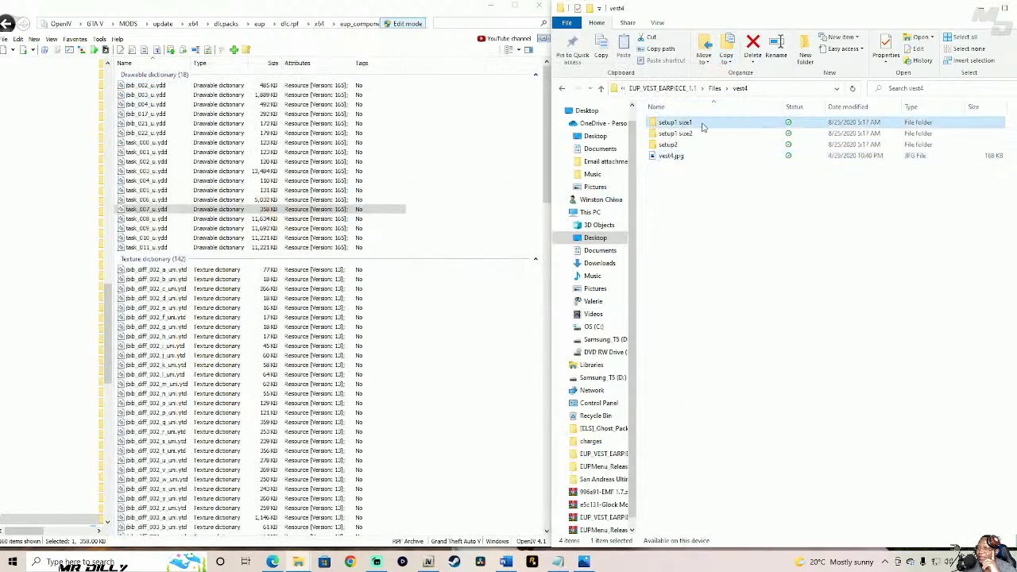
double_click(702, 124)
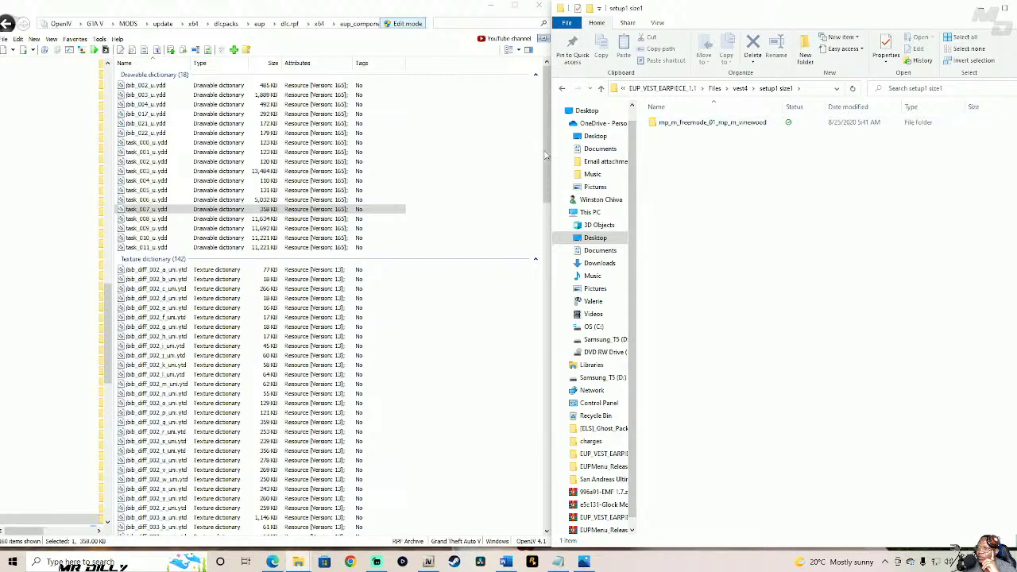
click(6, 23)
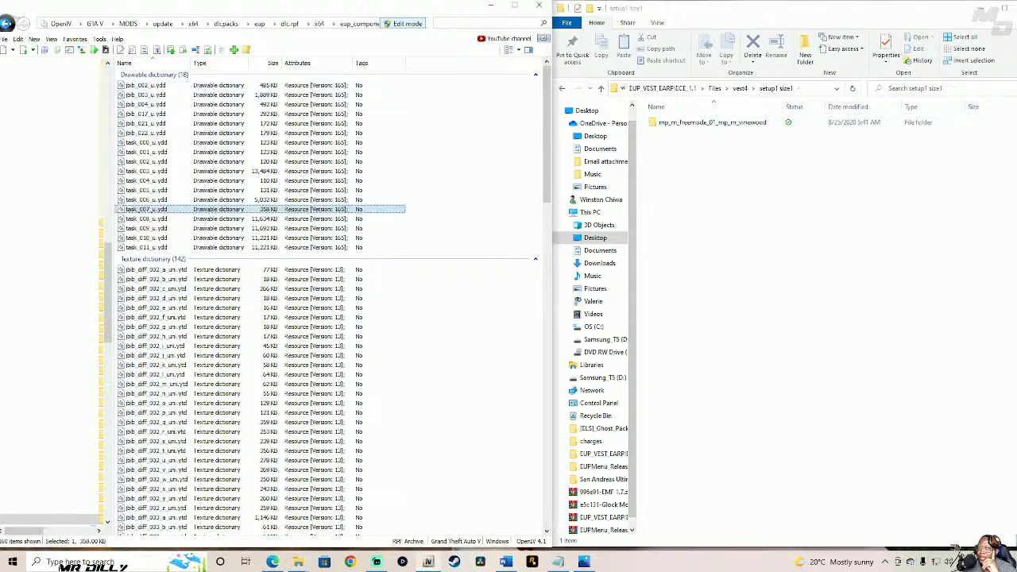
click(7, 24)
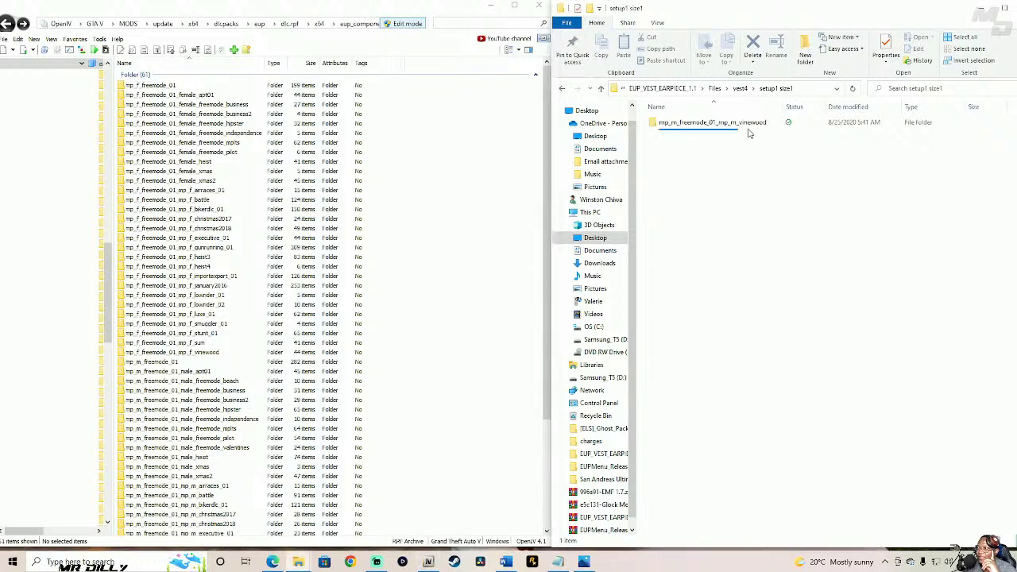
scroll(549, 203, down, 5)
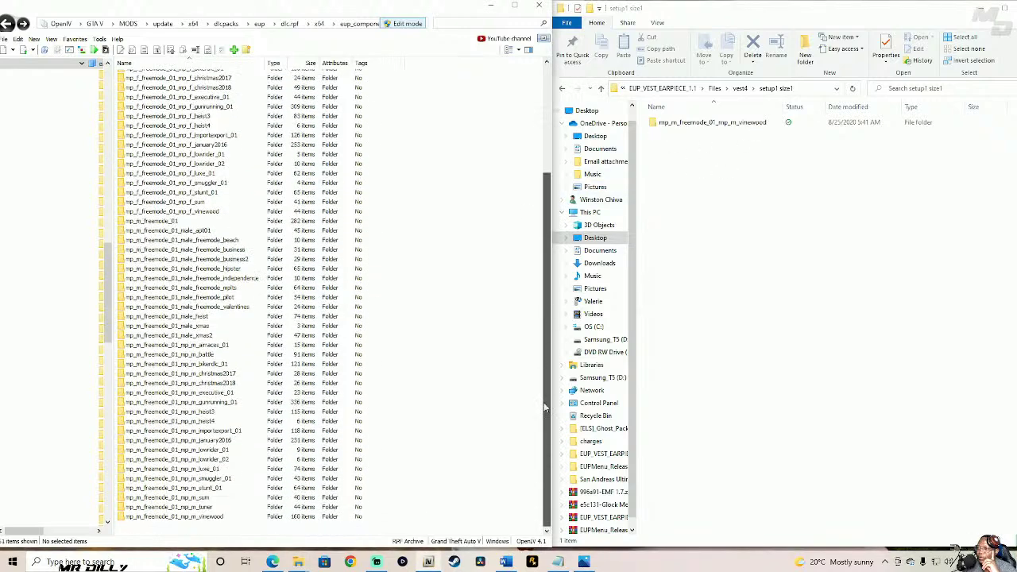
double_click(208, 518)
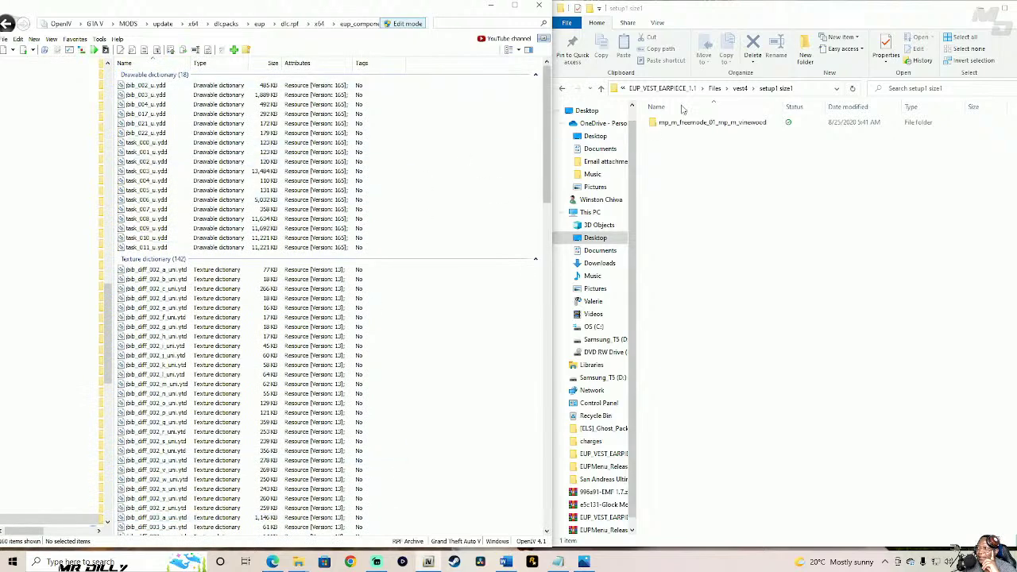
- Add task_012_u.ydd and task_diff_012_a_uni.ytd from setup1 size1's mp_m_freemode_01_mp_m_vinewood folder to the matching archive folder
click(697, 123)
double_click(697, 123)
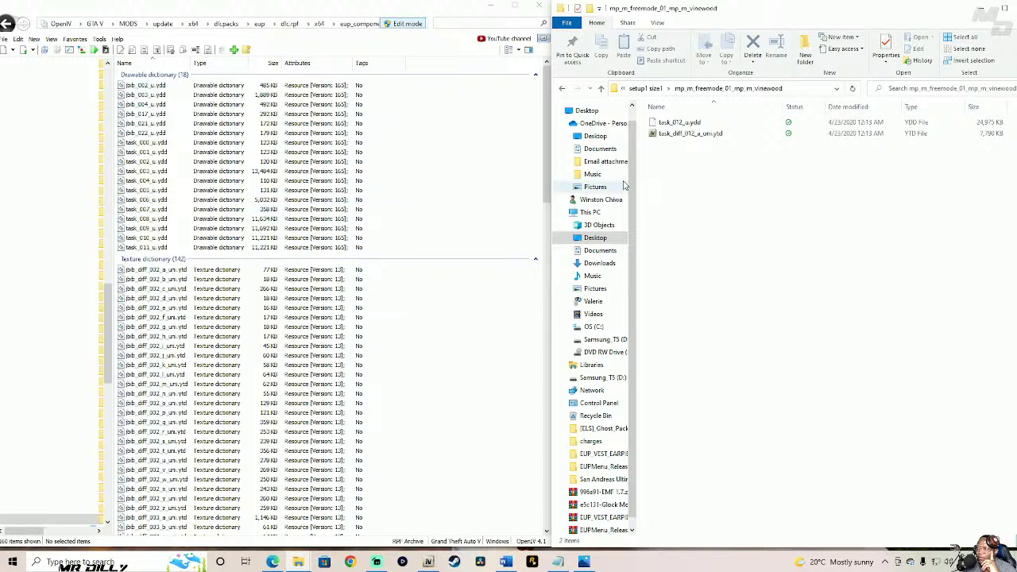
click(700, 134)
drag(704, 129, 492, 239)
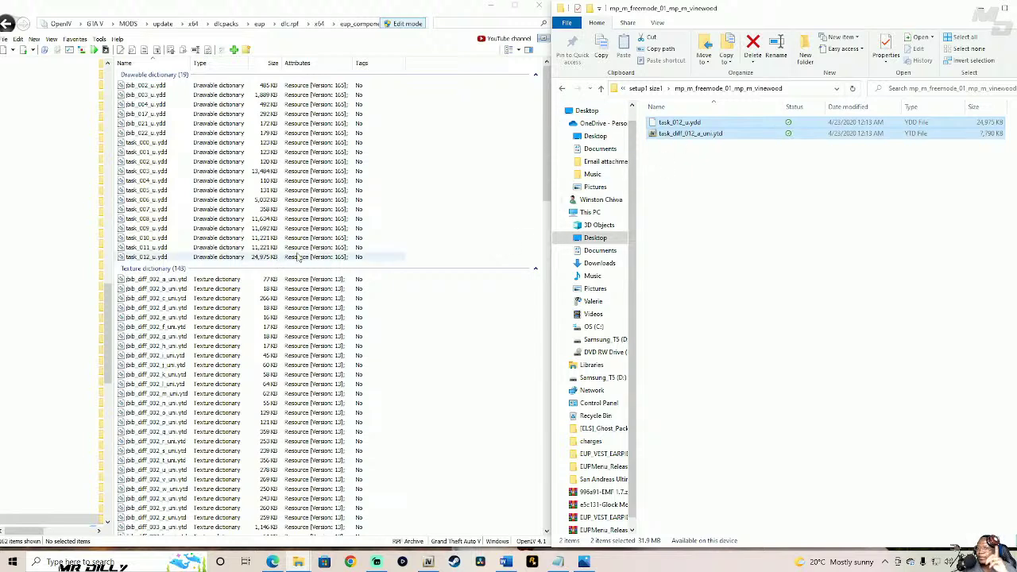
- Preview the added task_012_u.ydd vest model in the archive and rotate it to inspect its texture
click(227, 258)
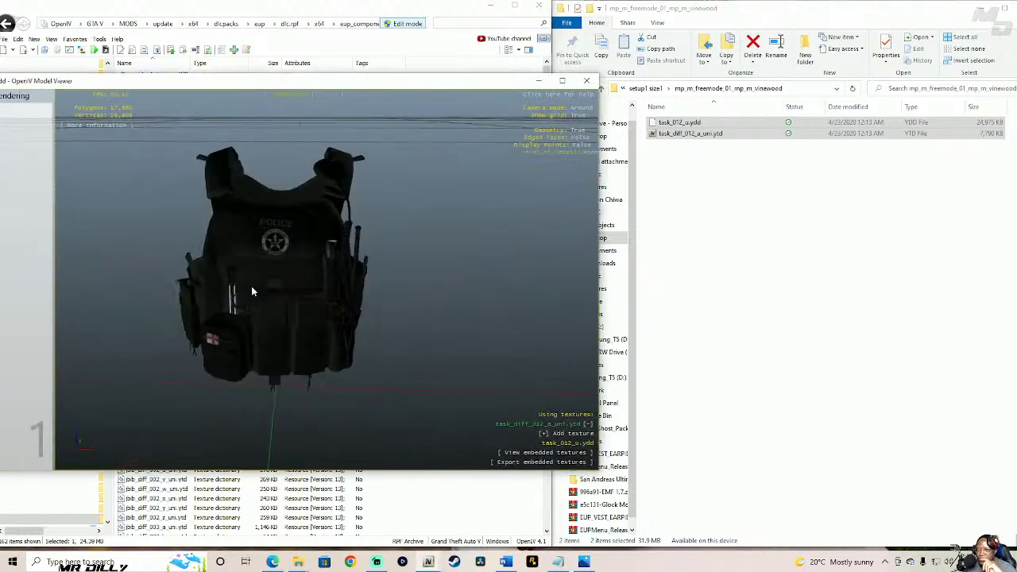
drag(251, 292, 554, 155)
click(586, 80)
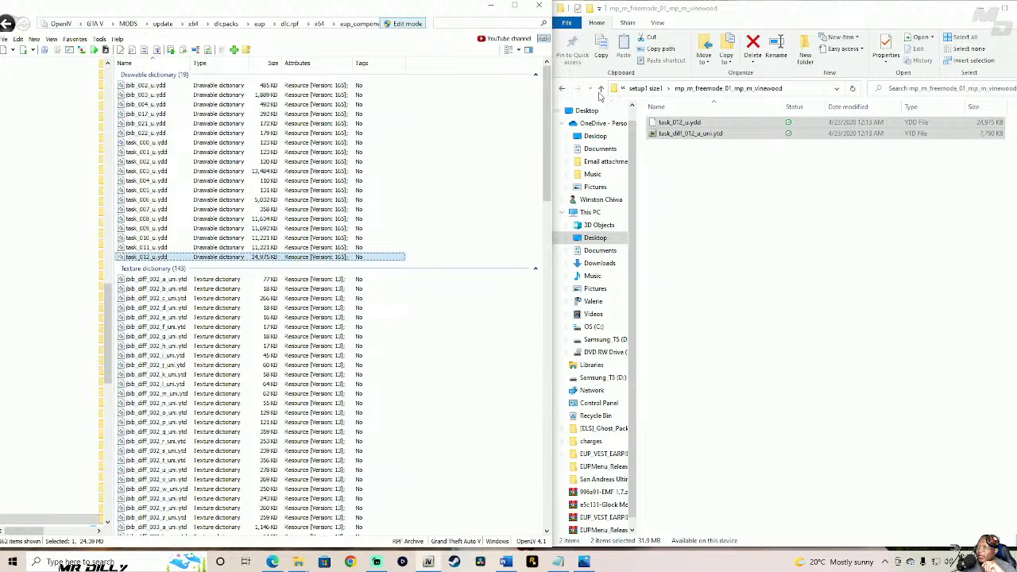
- Add task_013_u.ydd and task_diff_013_a_uni.ytd from vest4's setup1 size2 folder to the archive's mp_m_freemode_01_mp_m_vinewood folder
click(601, 88)
click(601, 88)
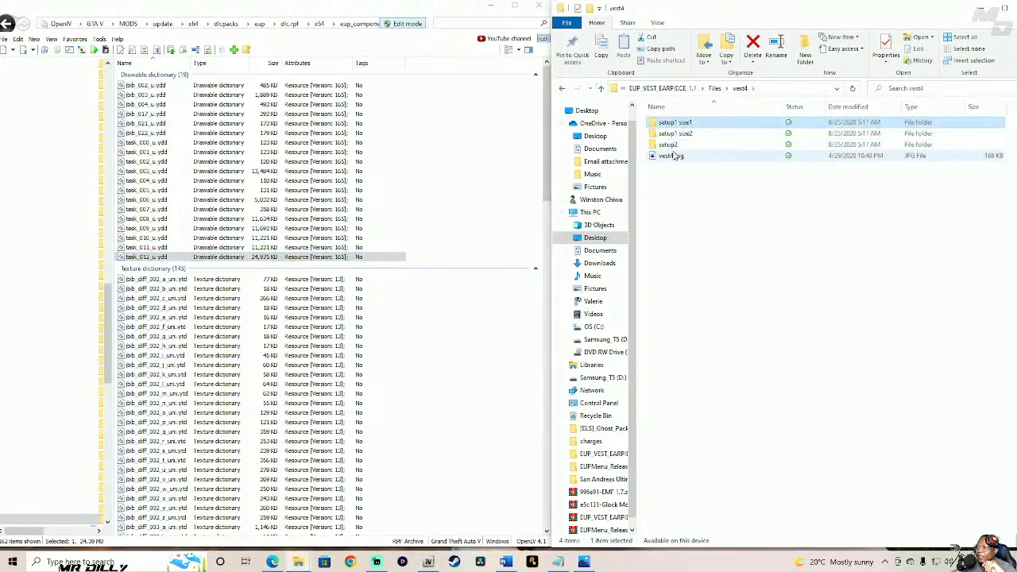
click(691, 135)
double_click(692, 135)
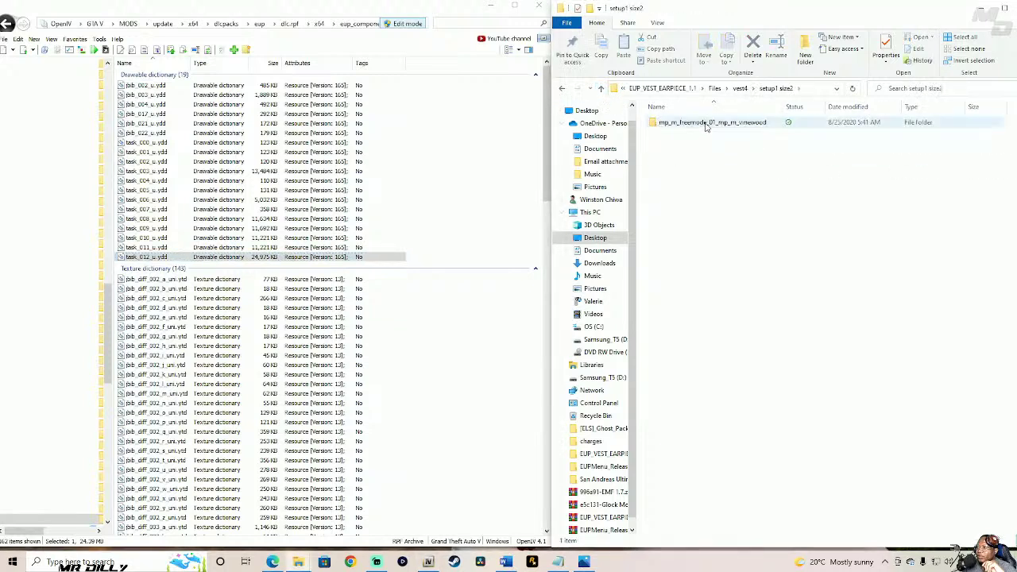
double_click(704, 124)
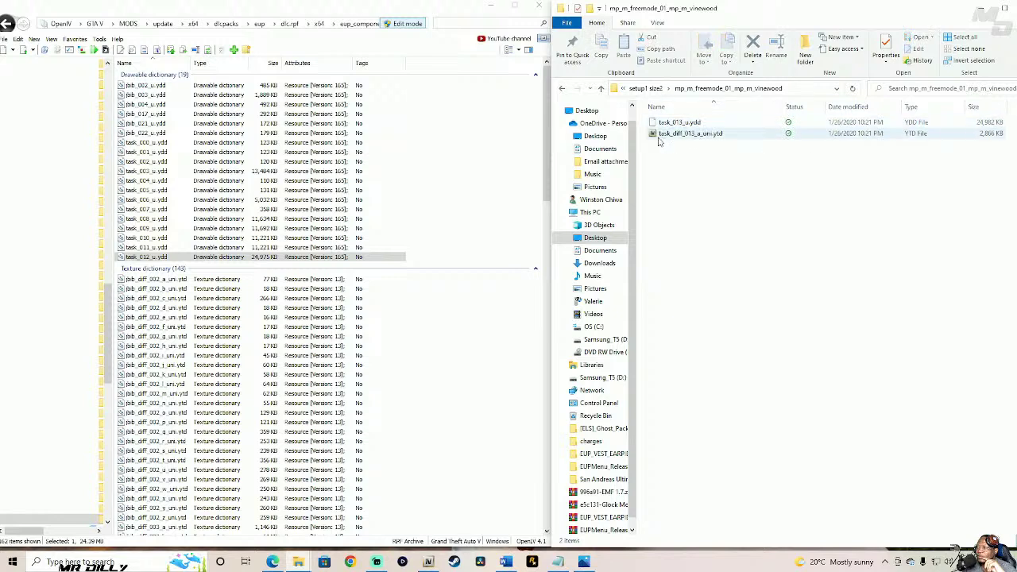
drag(701, 146, 491, 236)
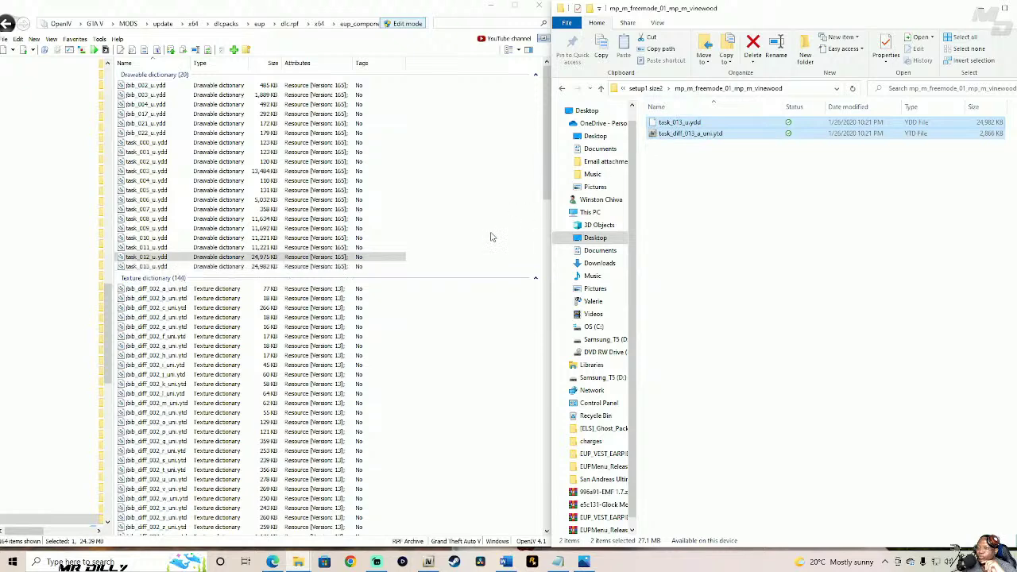
- Preview the added task_013_u.ydd vest model in the archive and rotate it to inspect its front
click(213, 267)
double_click(213, 267)
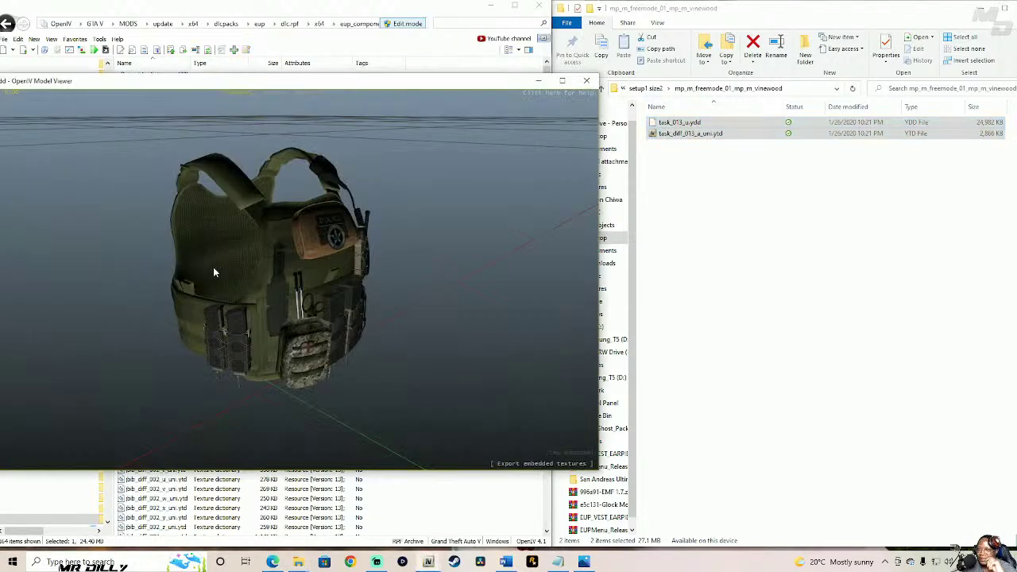
drag(367, 272, 382, 339)
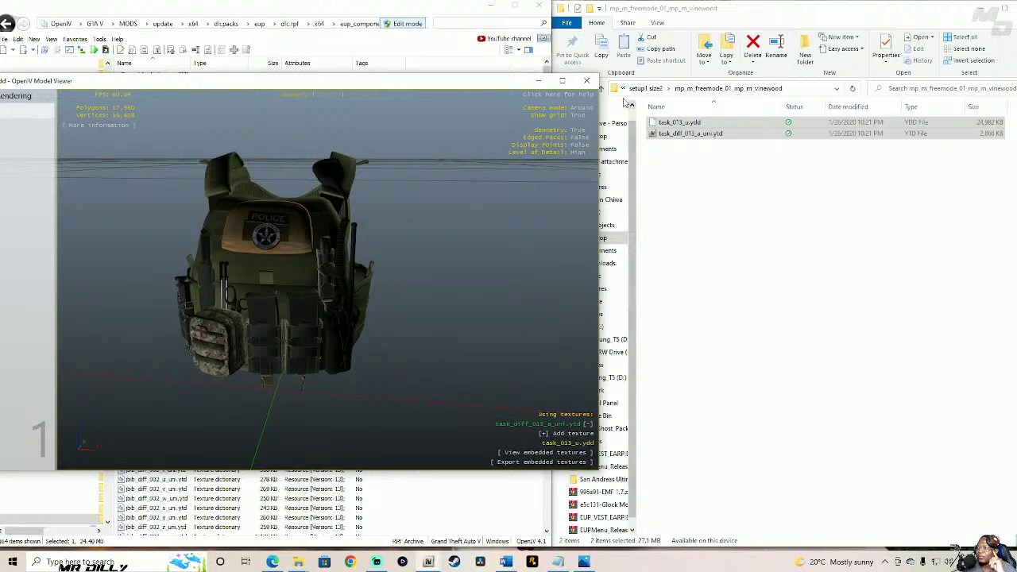
click(587, 80)
- Open the mp_m_freemode_01_mp_heist3 folder inside vest4's setup2 to check its target folder and file names
click(602, 89)
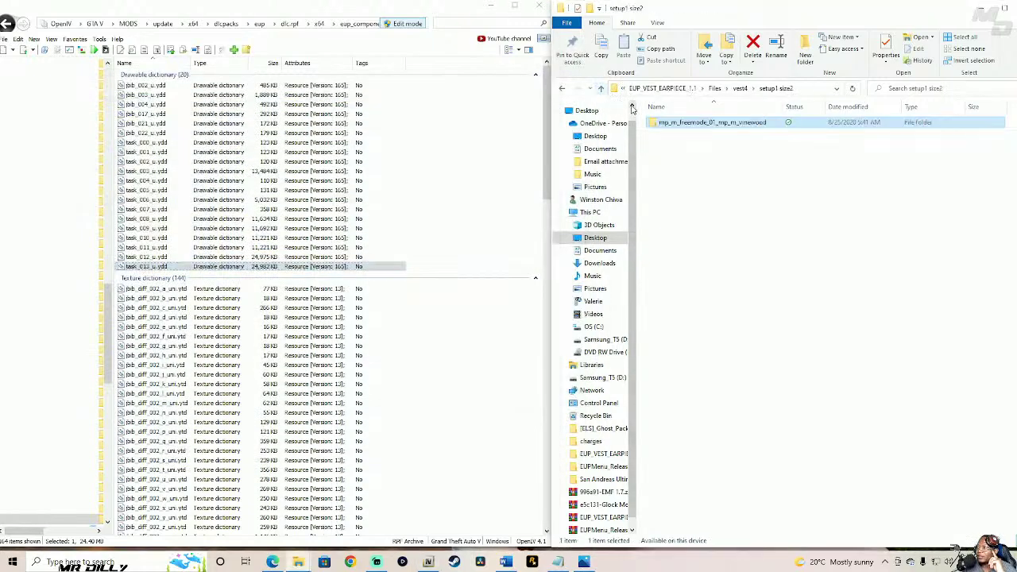
click(602, 89)
click(688, 145)
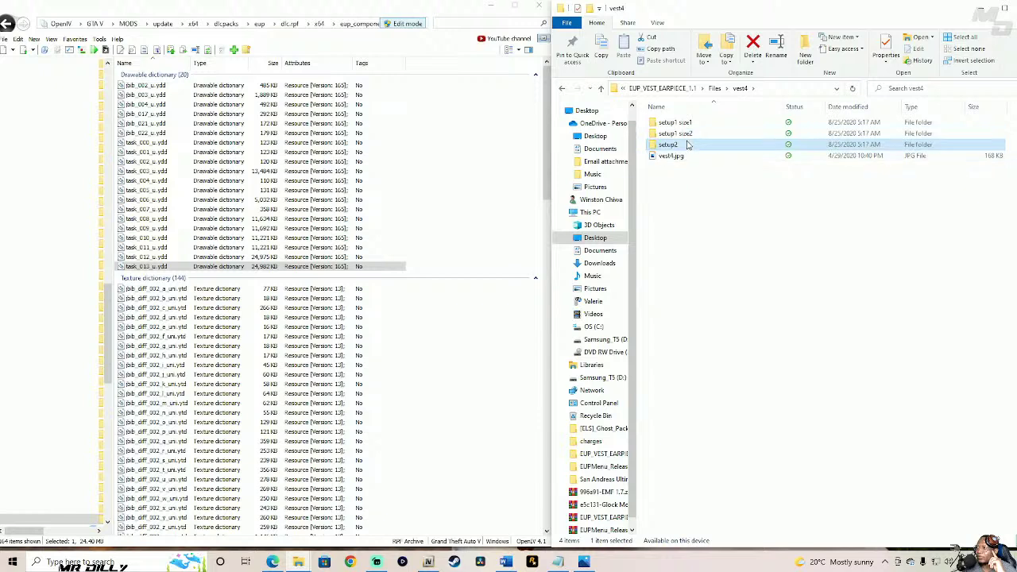
double_click(700, 147)
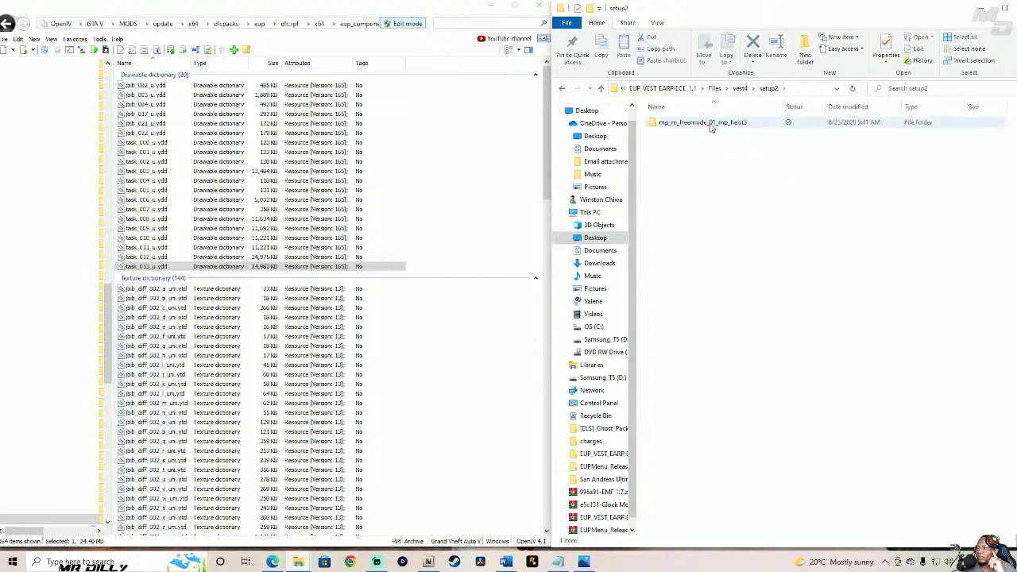
mouse_move(718, 128)
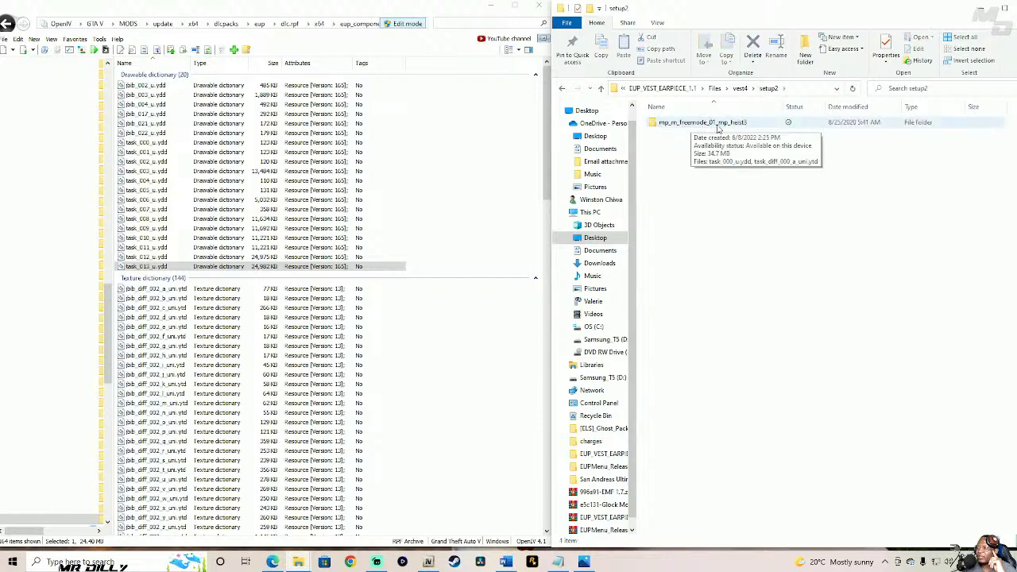
double_click(699, 125)
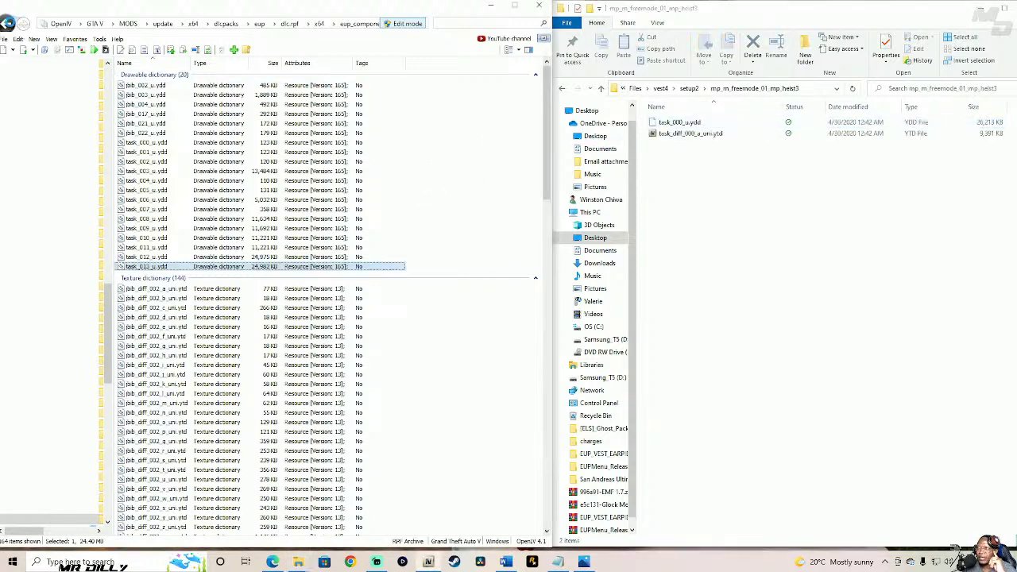
- Open the archive's mp_m_freemode_01_mp_m_heist3 folder to match the setup2 files
click(7, 23)
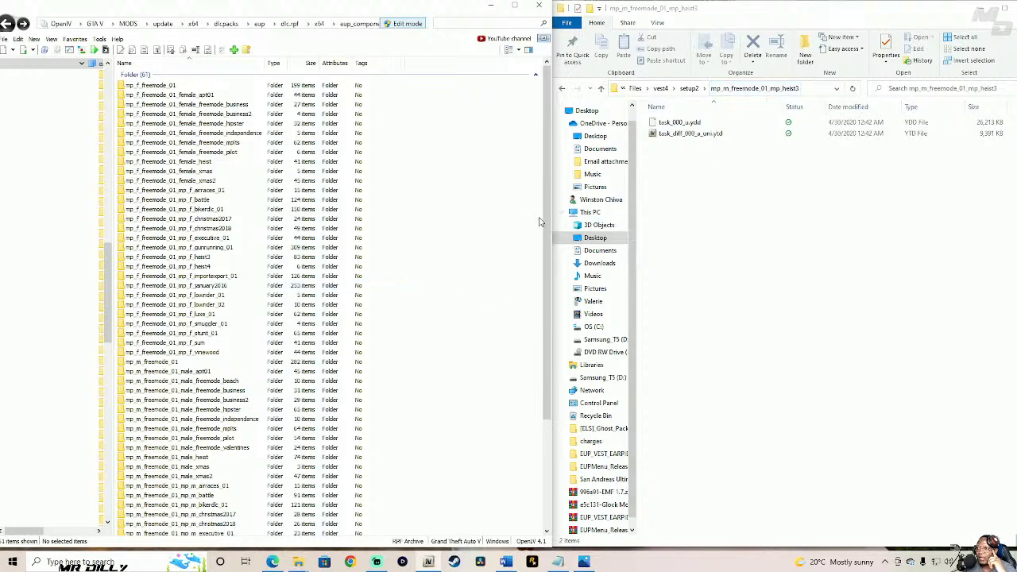
drag(545, 224, 545, 334)
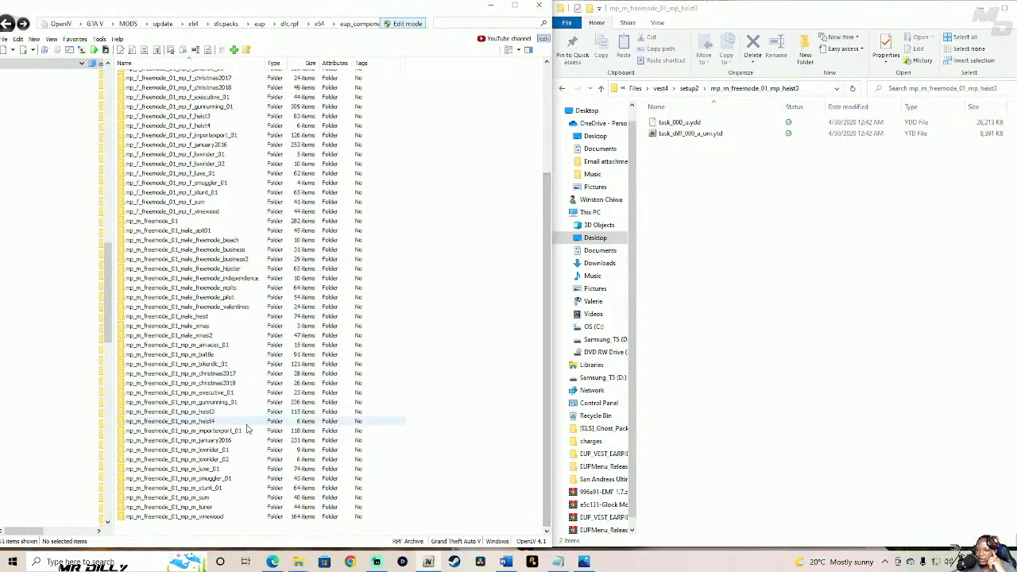
click(188, 413)
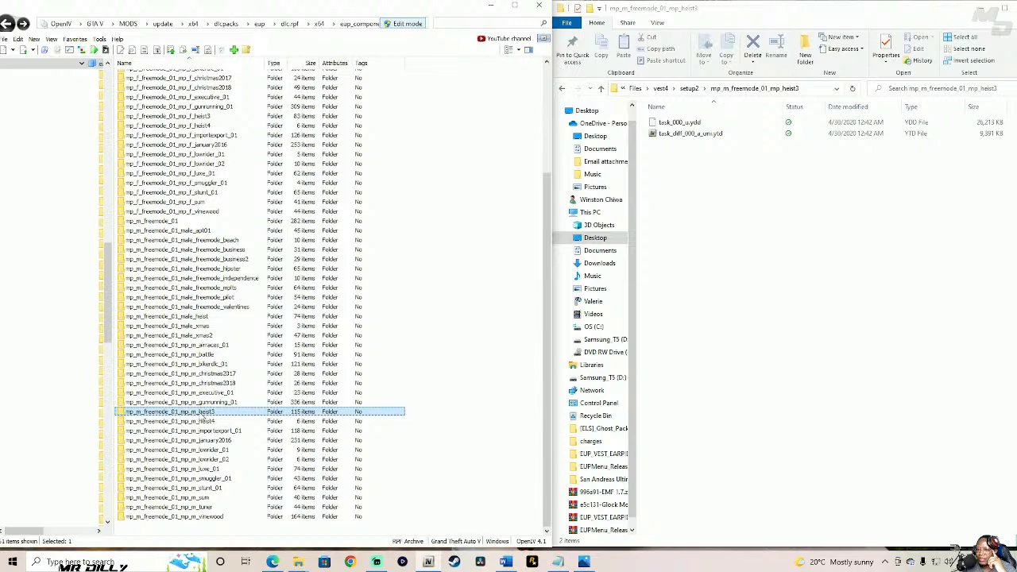
double_click(203, 412)
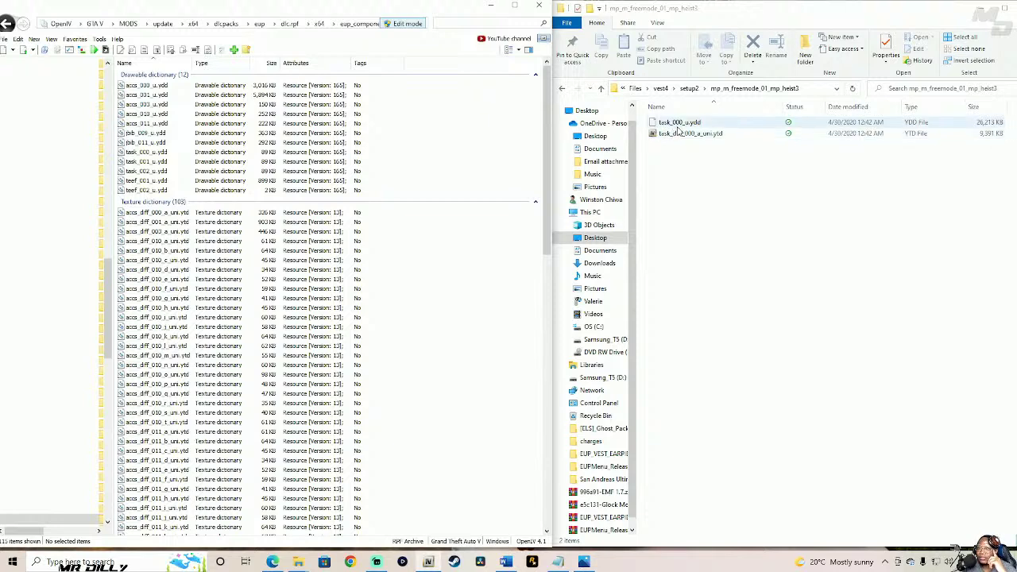
- Preview the archive's existing heist3 task_000_u.ydd model to check what the setup2 file would replace
click(208, 151)
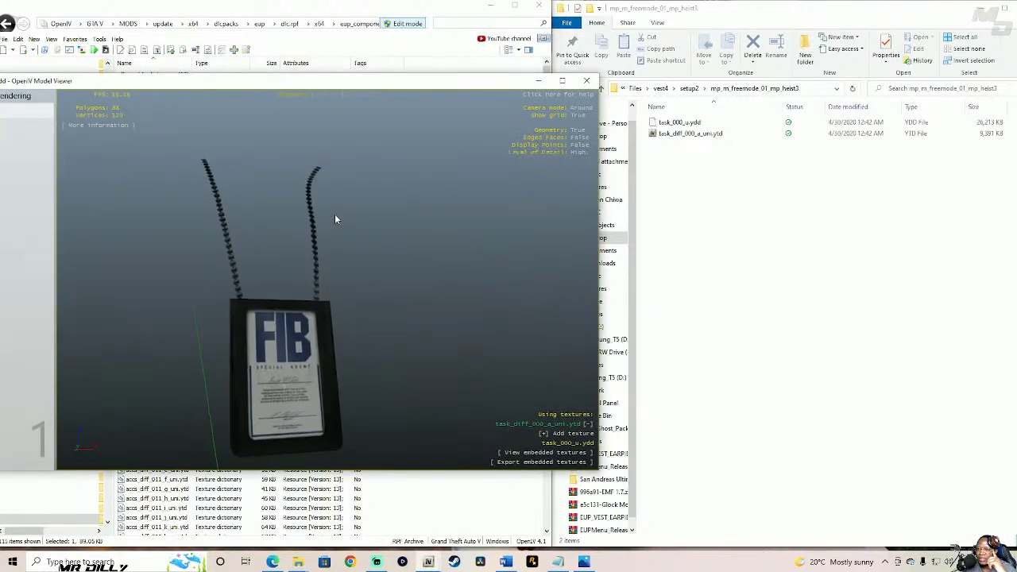
drag(334, 214, 332, 204)
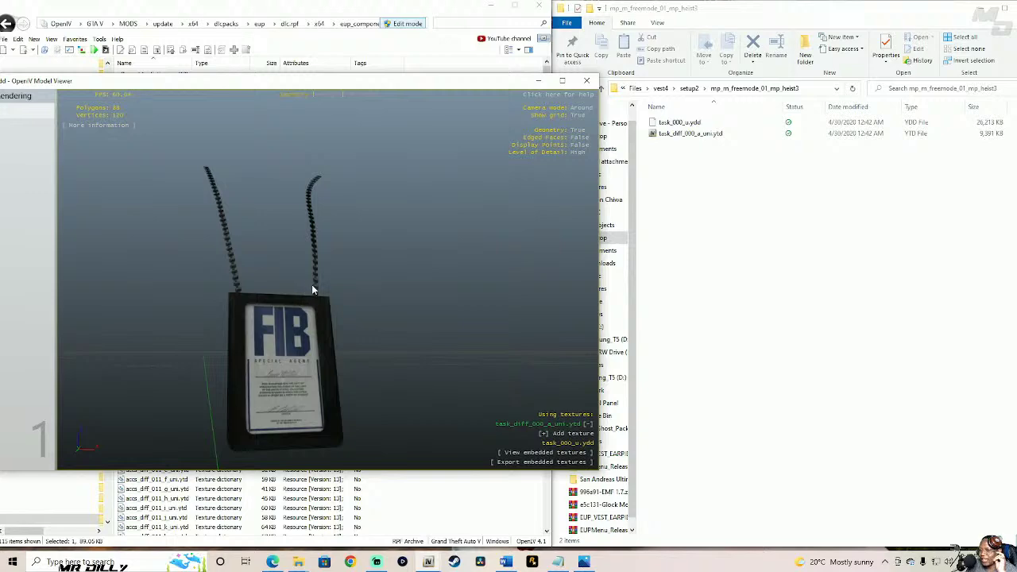
click(587, 80)
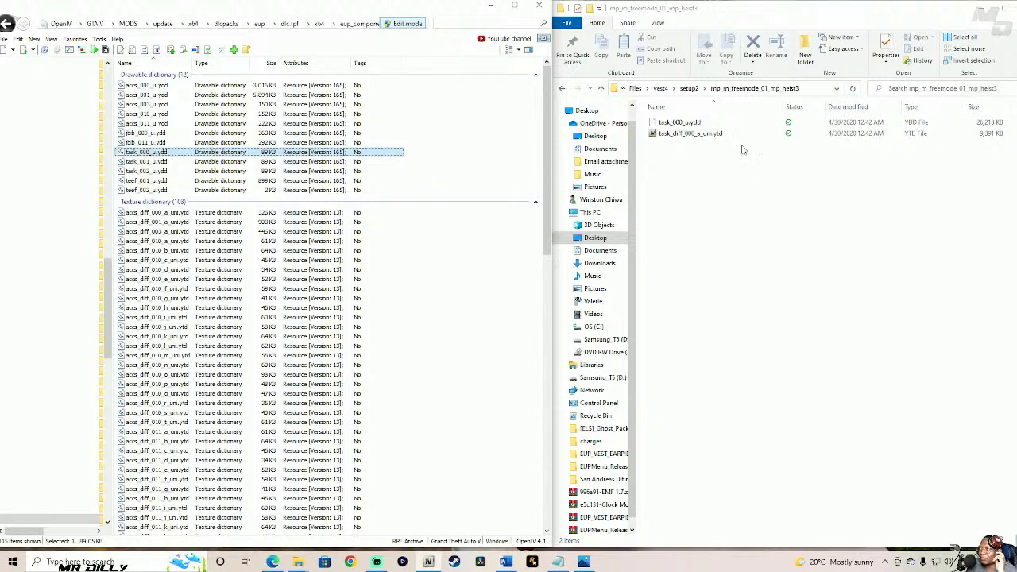
- Replace the archive's heist3 task_000_u.ydd and task_diff_000_a_uni.ytd with the setup2 versions, and preview the vest from front and back
drag(742, 149, 461, 168)
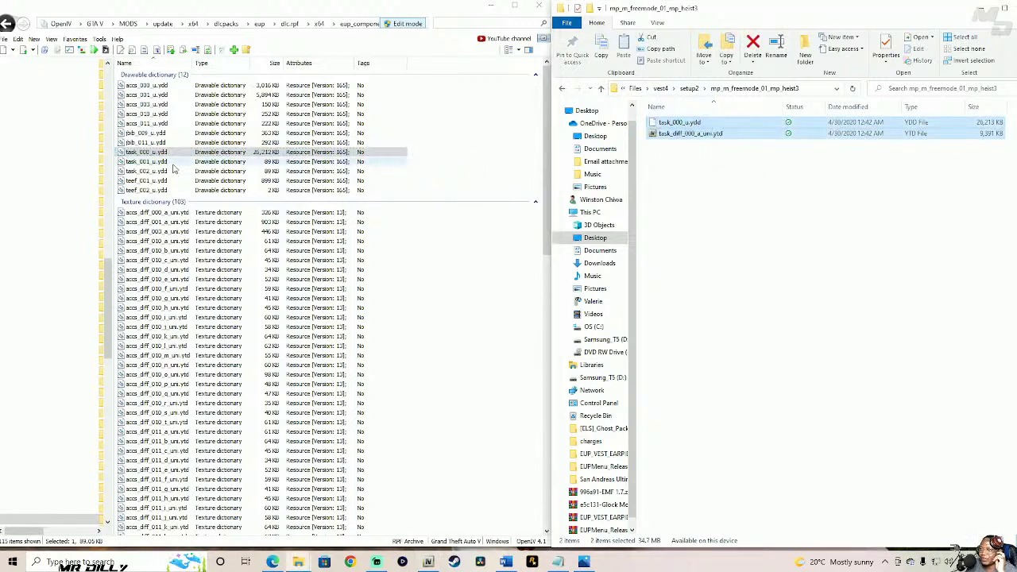
click(218, 151)
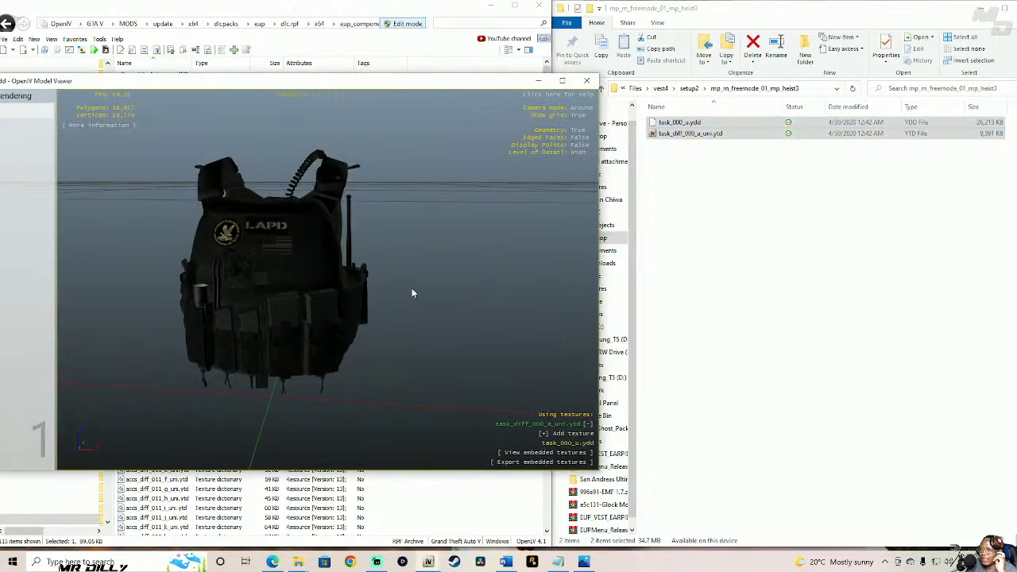
drag(412, 288, 296, 281)
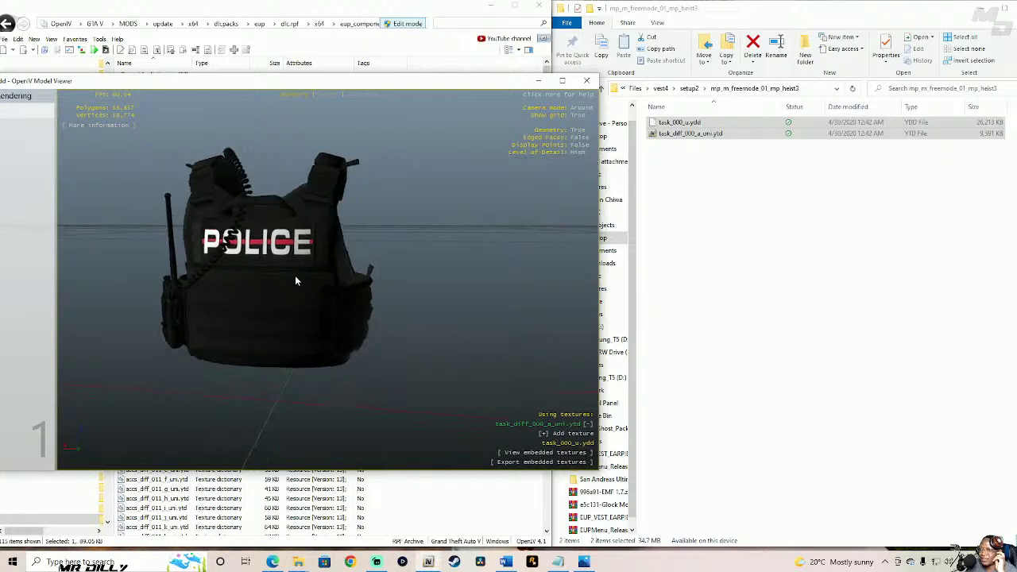
- Close the heist3 vest preview and open the vest5 folder in the EUP_VEST_EARPIECE_1.1 files
drag(381, 342, 368, 291)
click(586, 80)
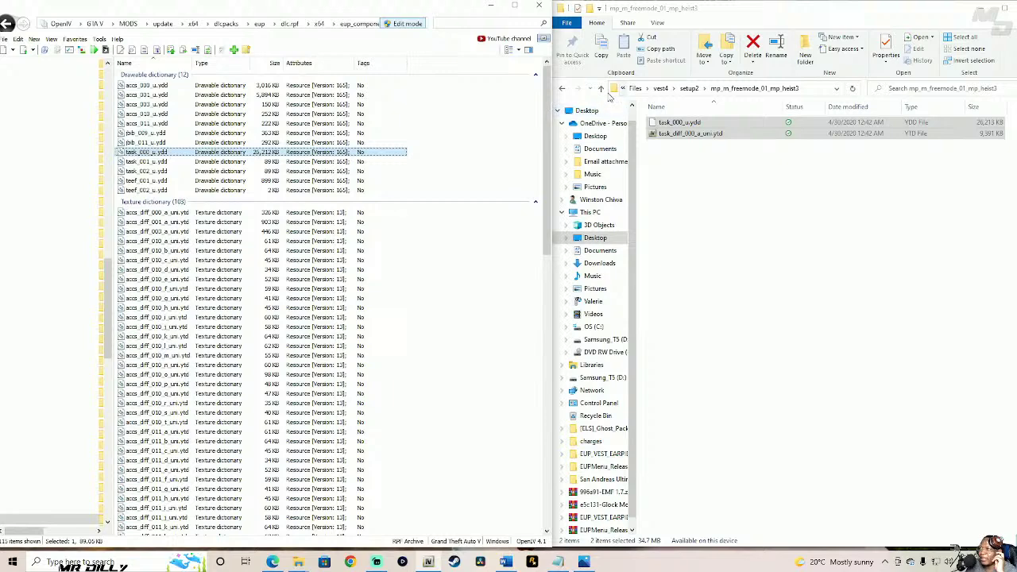
click(601, 88)
click(601, 88)
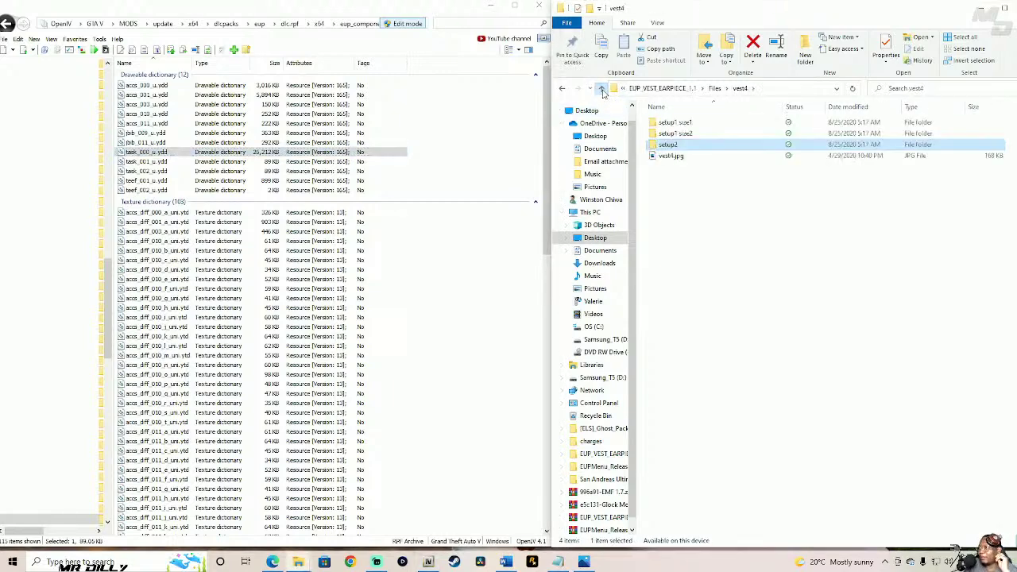
click(602, 88)
click(702, 203)
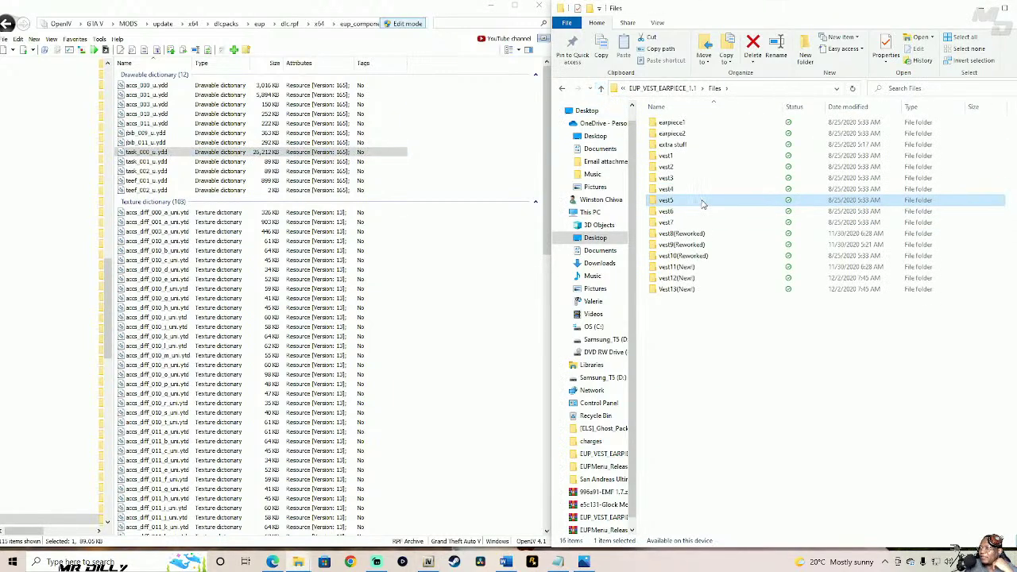
double_click(702, 203)
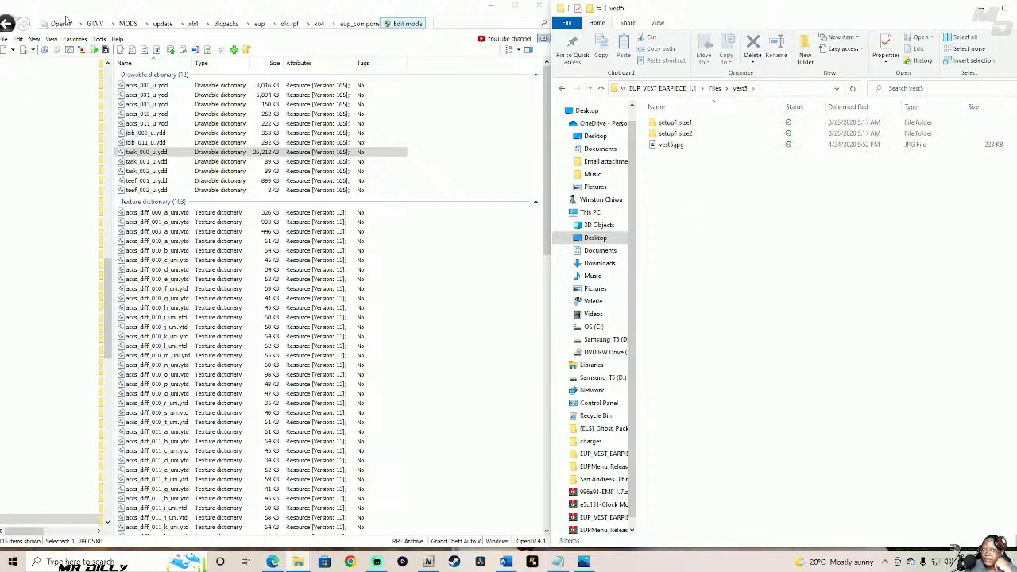
- Return the archive to its list of freemode folders and view the vest5.jpg reference picture
click(6, 24)
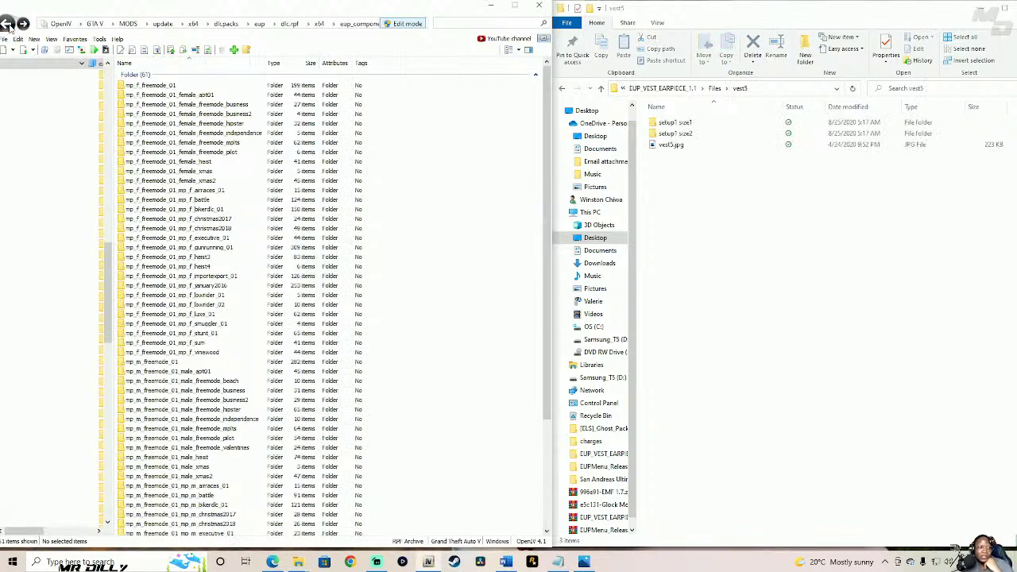
click(686, 147)
double_click(687, 146)
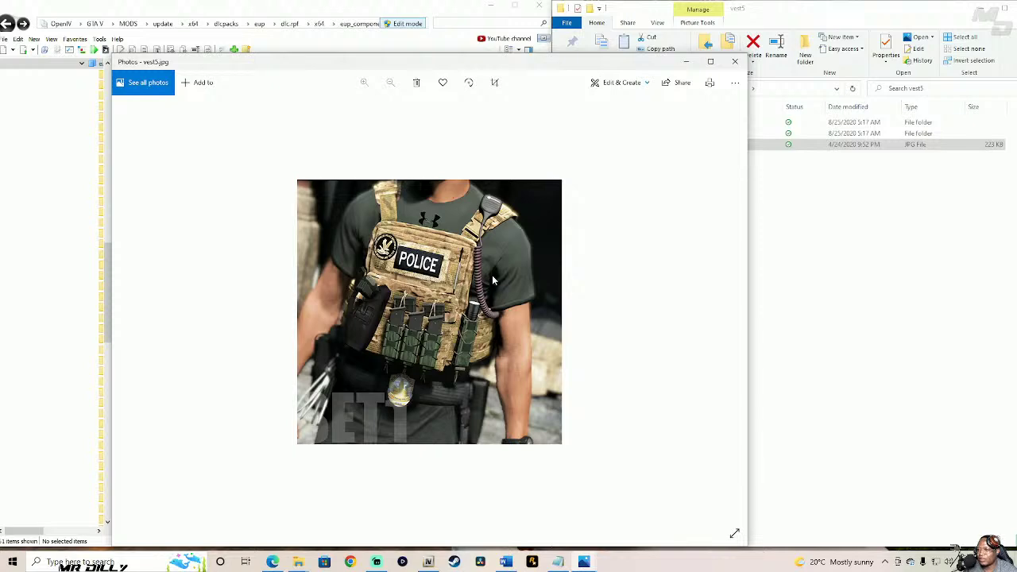
click(735, 61)
- Open vest5's setup1 size1 folder and the archive's matching mp_m_freemode_01_mp_m_vinewood folder
click(723, 125)
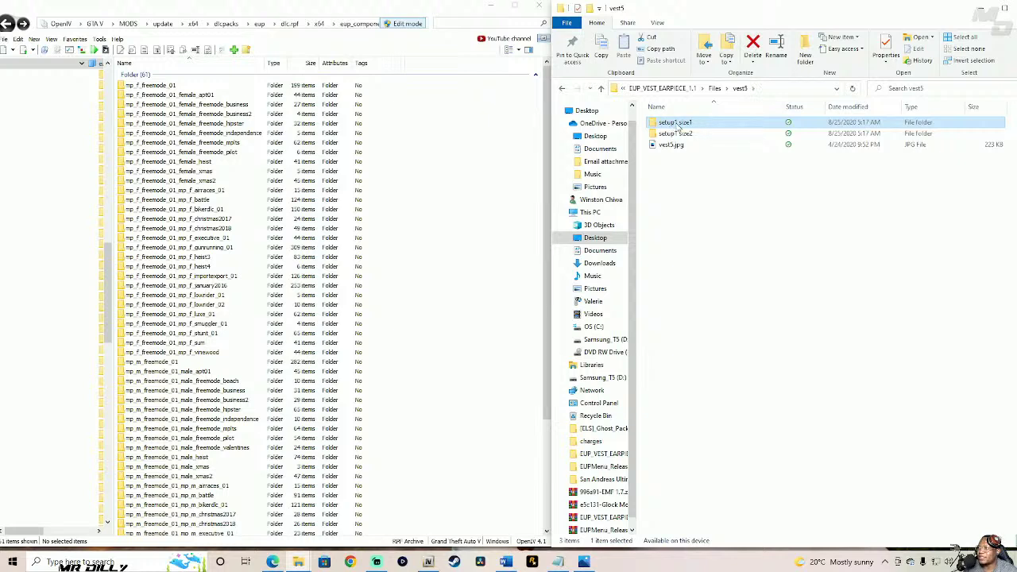
double_click(676, 124)
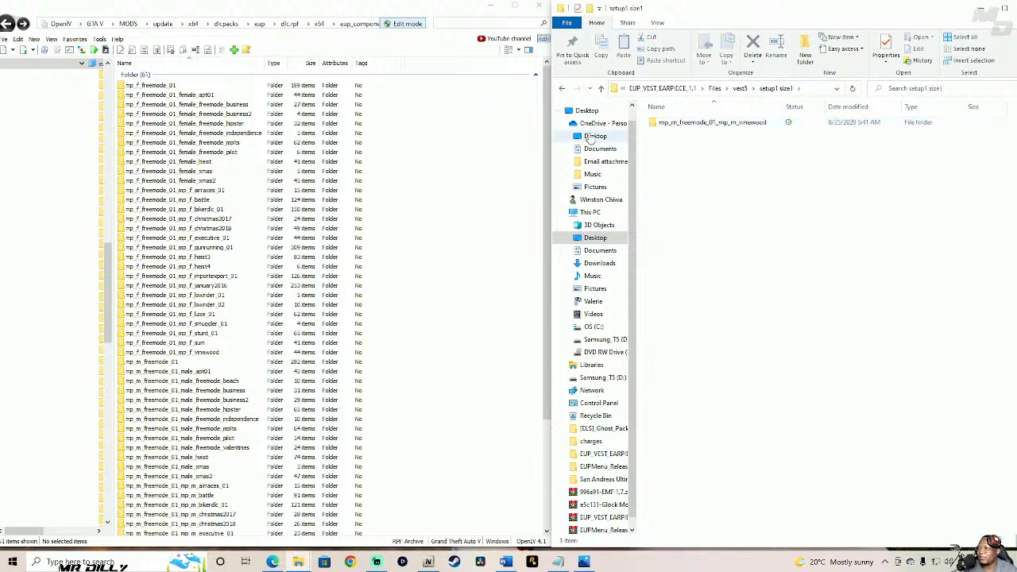
drag(666, 129, 756, 133)
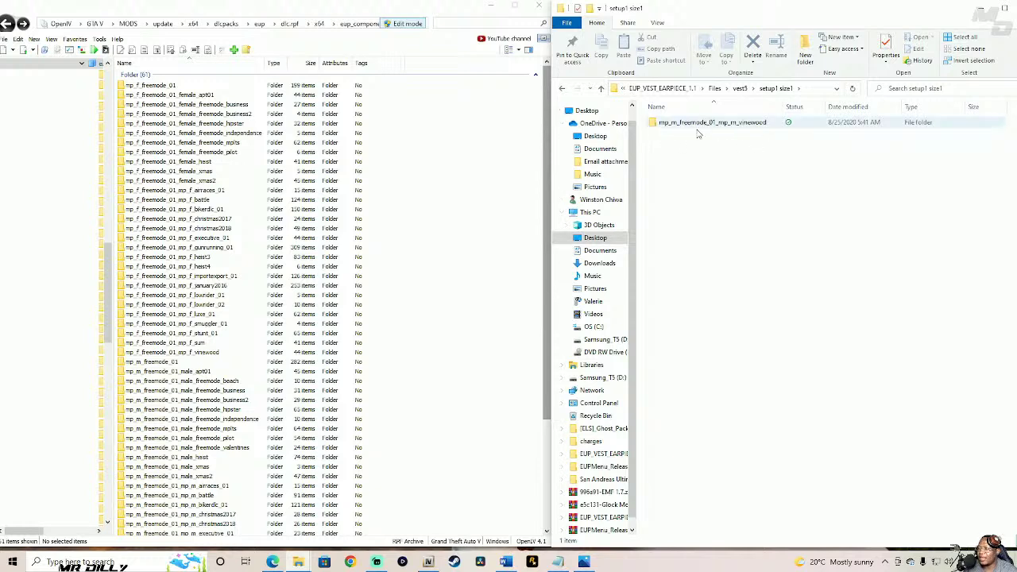
drag(545, 140, 545, 247)
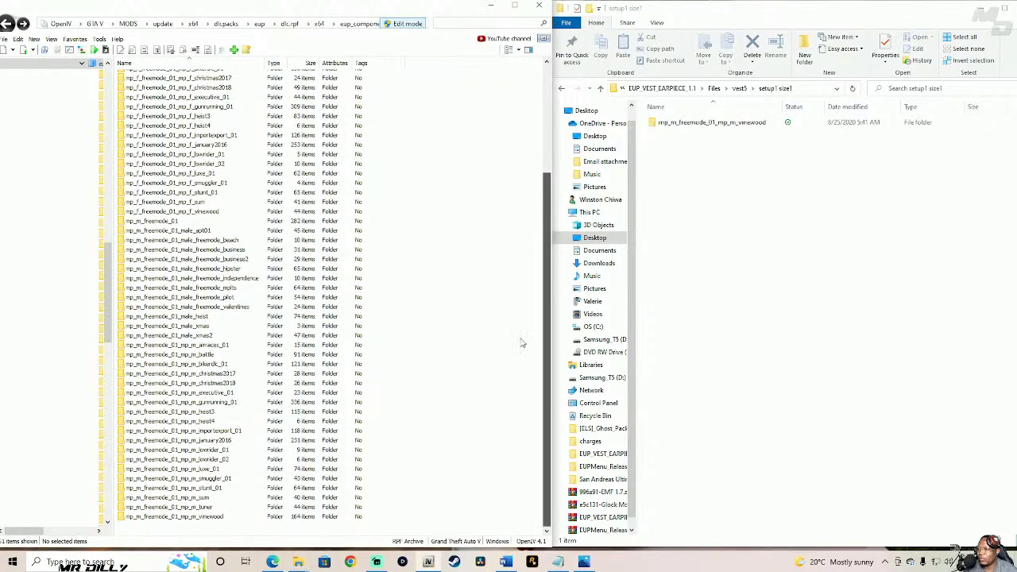
double_click(176, 516)
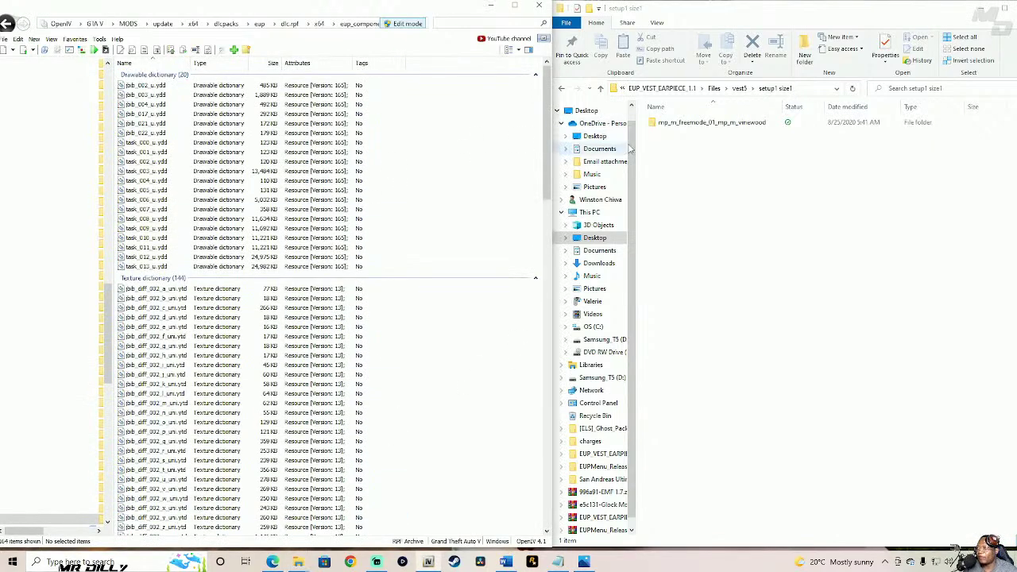
mouse_move(661, 127)
mouse_down()
mouse_move(686, 131)
mouse_move(665, 125)
mouse_up()
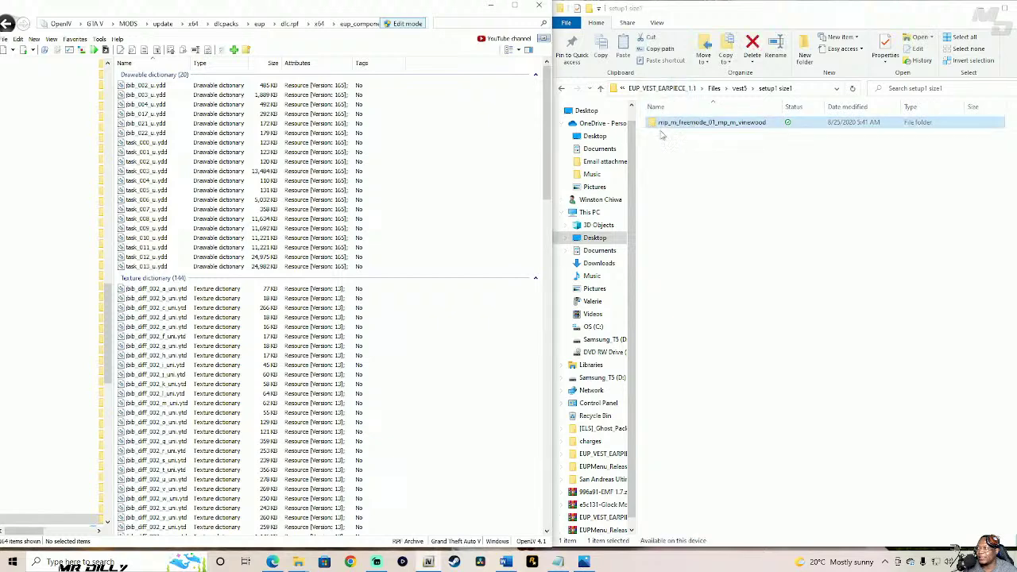
click(6, 24)
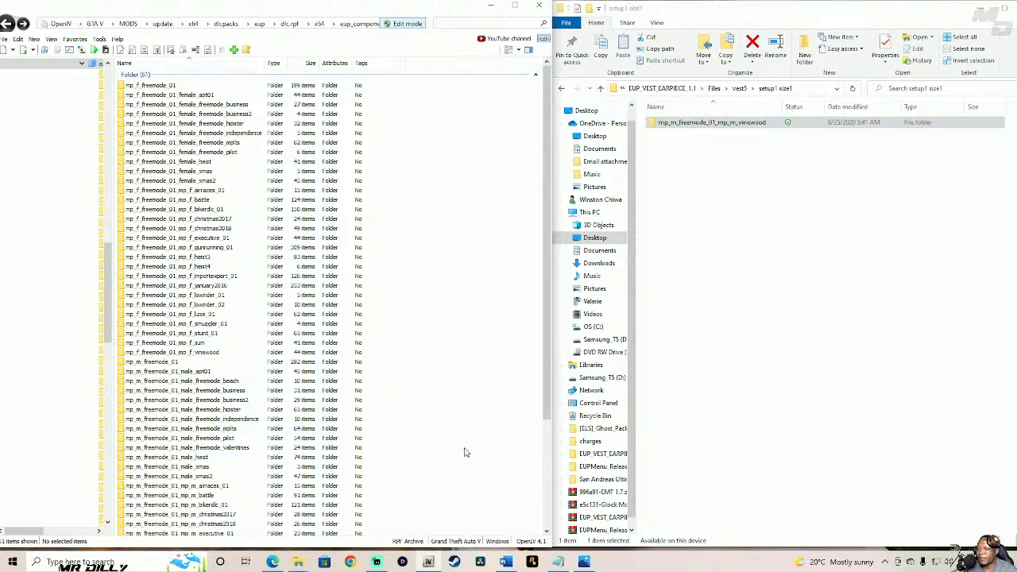
drag(546, 398, 546, 502)
click(213, 518)
double_click(209, 518)
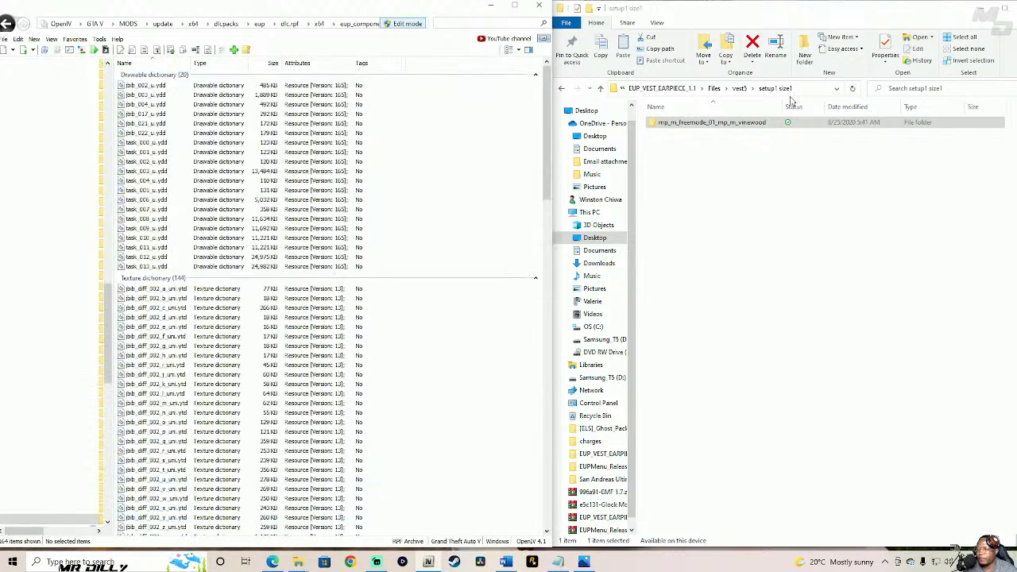
- Add setup1 size1's task_014_u.ydd and task_diff_014_a_uni.ytd to the archive's vinewood folder, and preview the vest from front and back
double_click(688, 126)
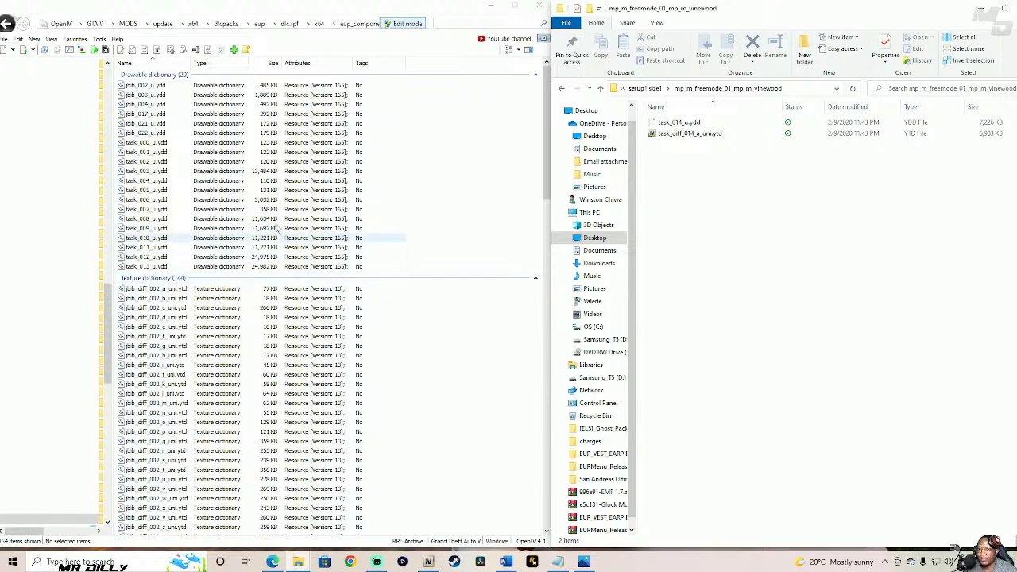
click(674, 133)
drag(670, 133, 442, 254)
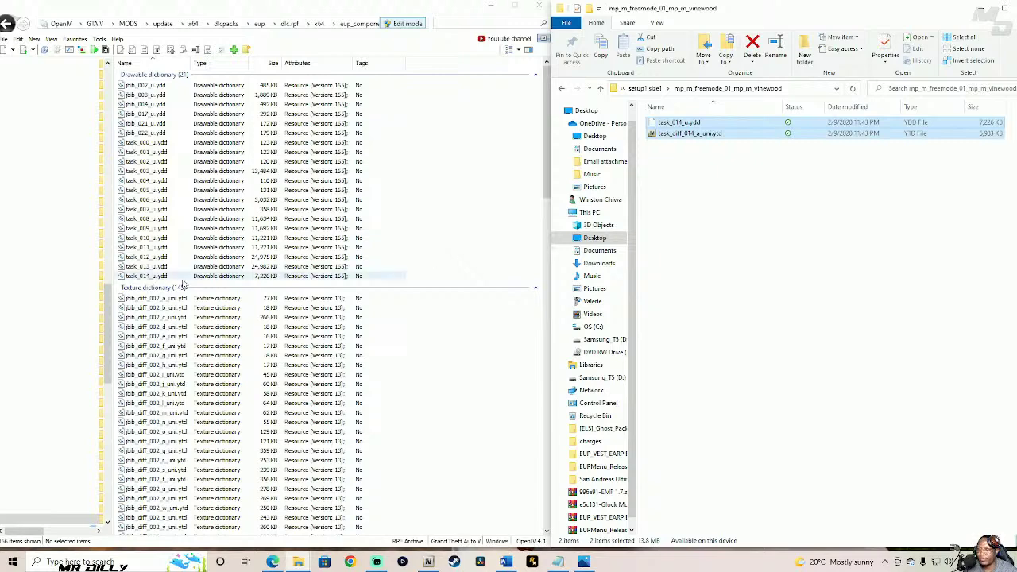
click(223, 276)
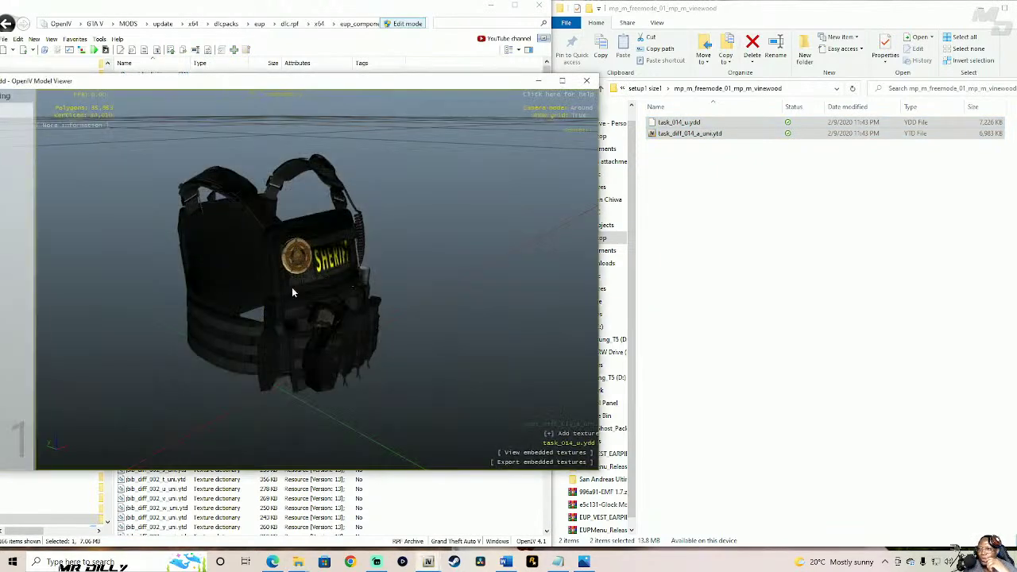
drag(291, 286, 379, 270)
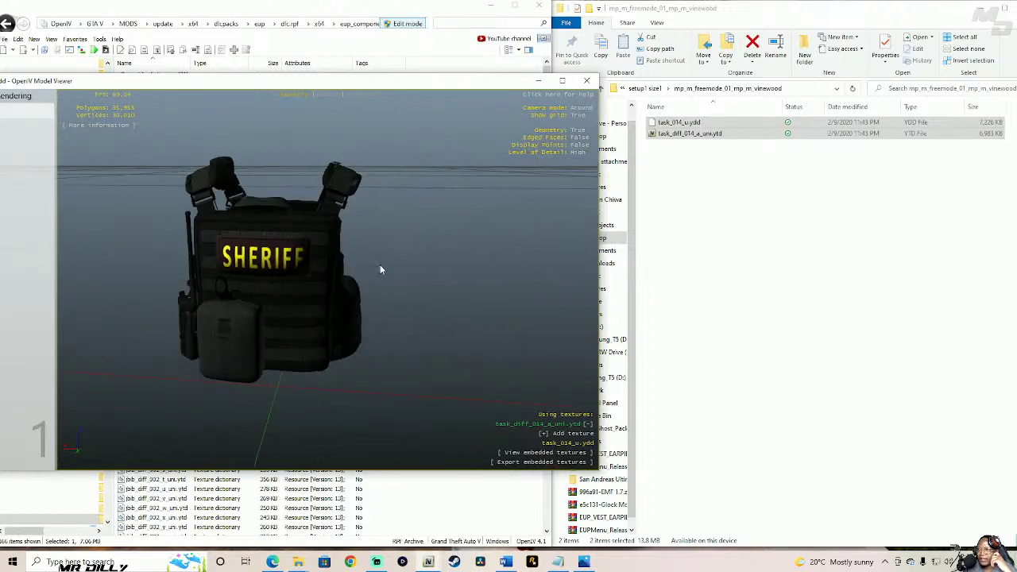
click(587, 80)
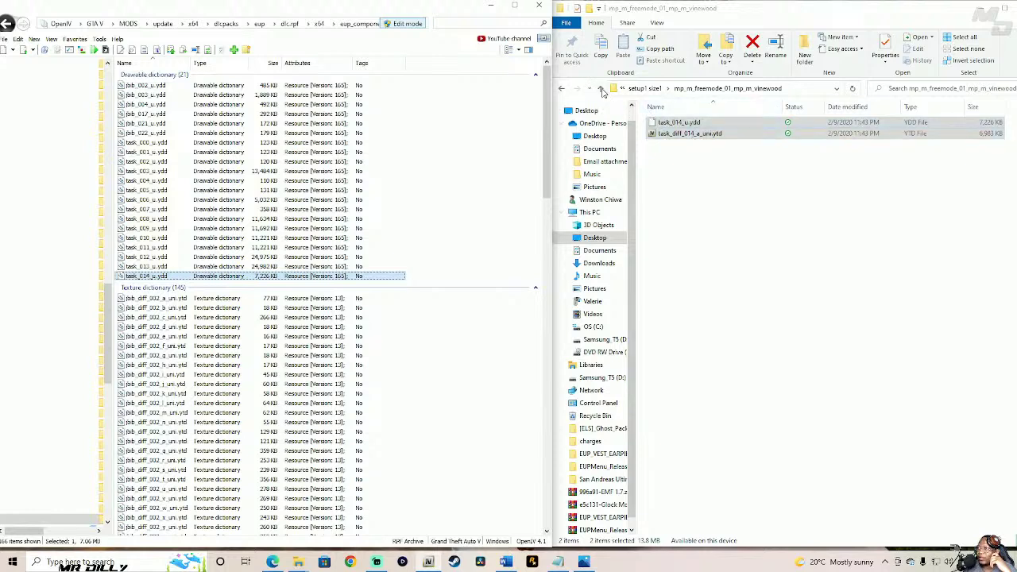
- Open the mp_m_freemode_01_mp_m_vinewood folder inside vest5's setup1 size2
click(602, 89)
click(603, 90)
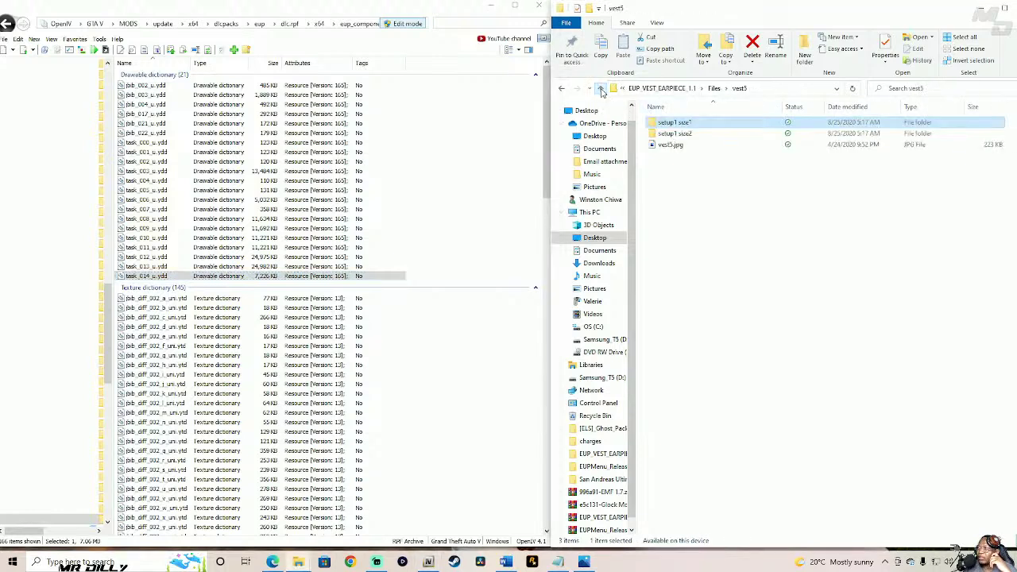
click(699, 136)
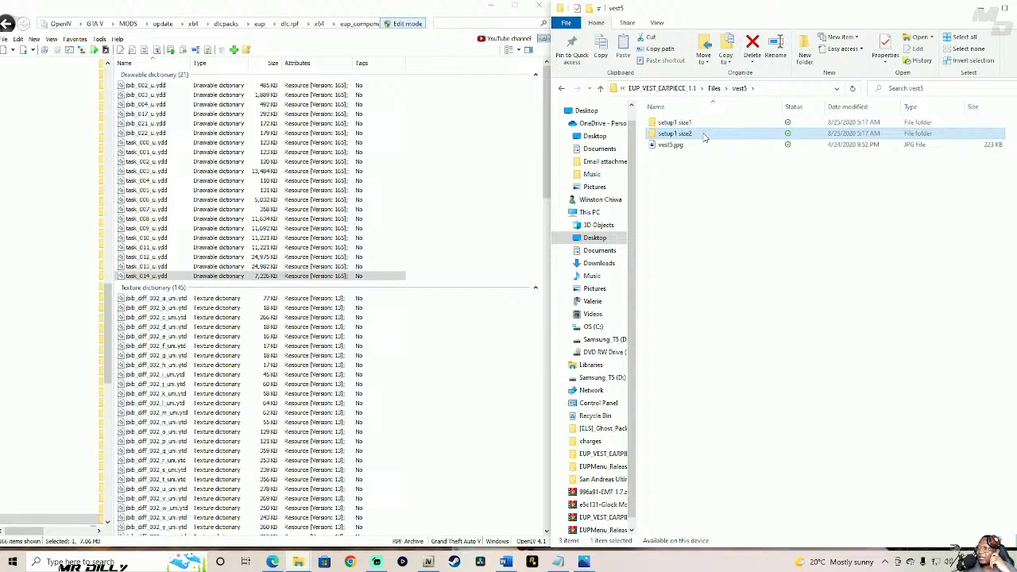
double_click(703, 135)
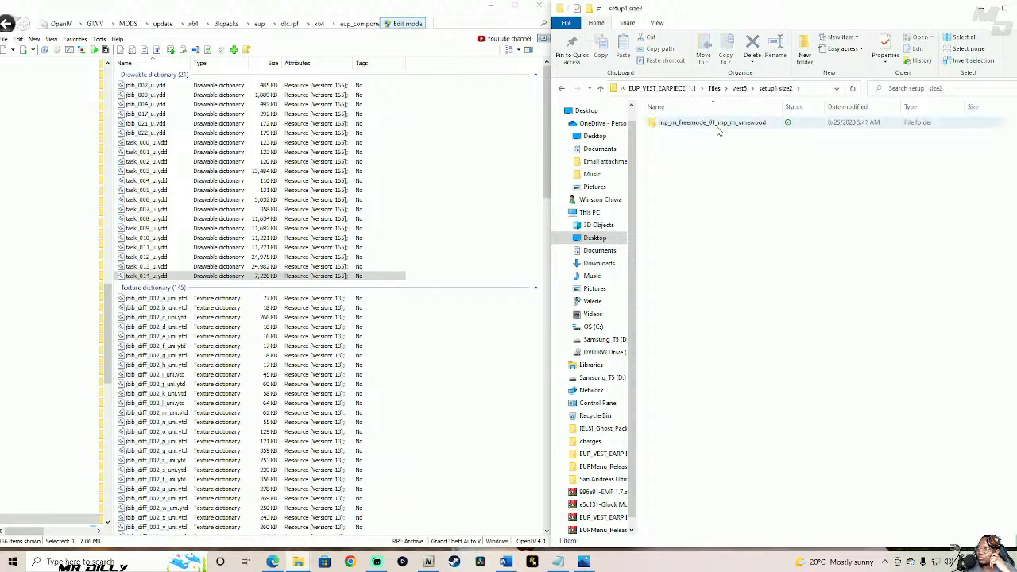
double_click(718, 127)
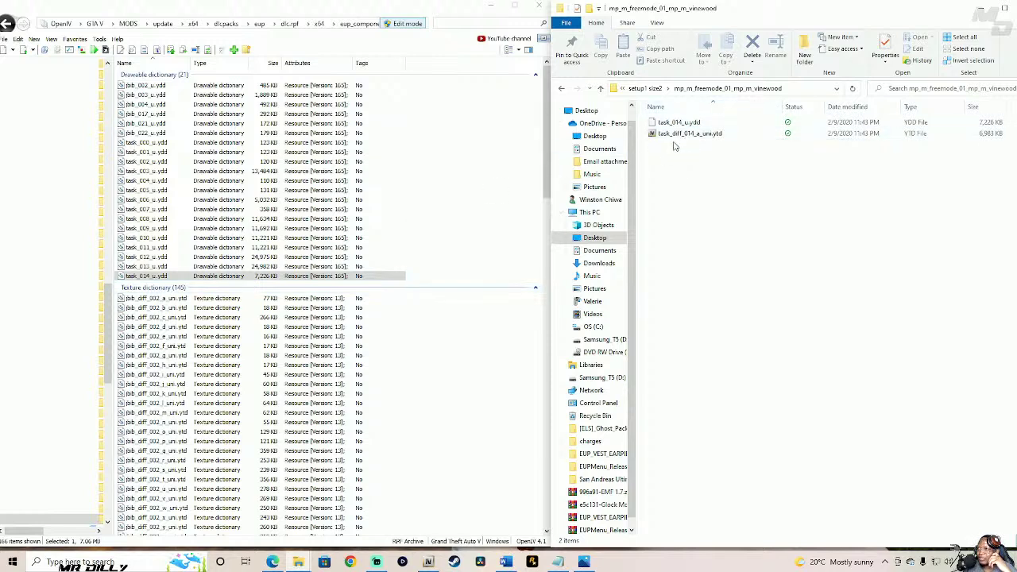
- Replace the archive's vinewood task_014_u.ydd and task_diff_014_a_uni.ytd with the setup1 size2 versions, and preview the vest
drag(685, 148, 712, 125)
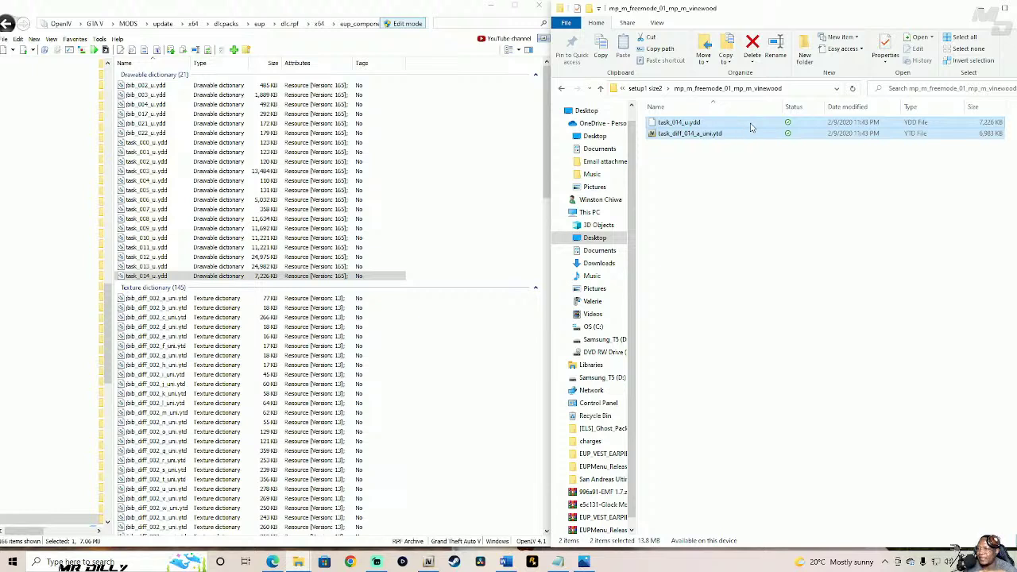
drag(750, 127, 520, 237)
click(224, 274)
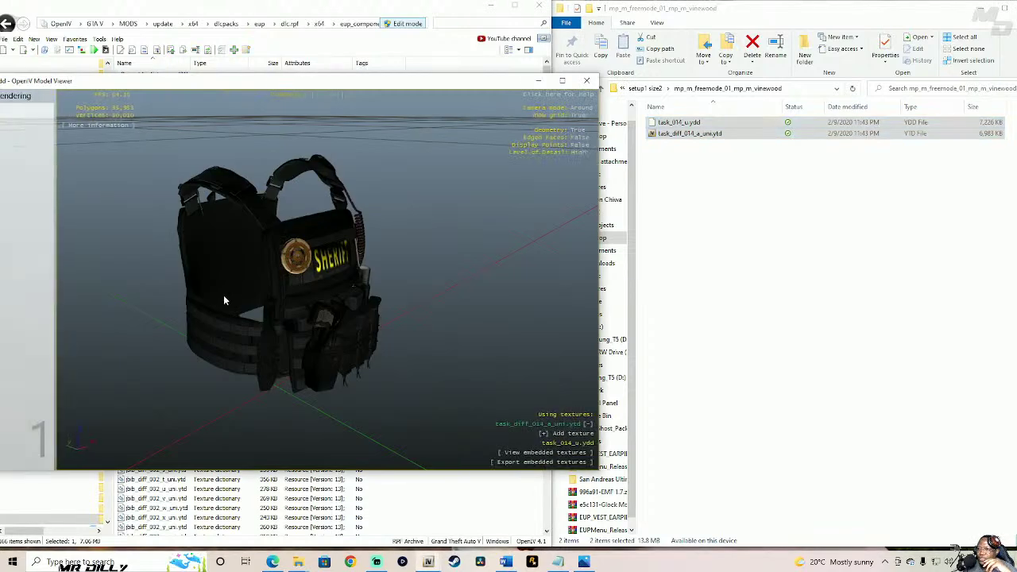
drag(223, 295, 325, 260)
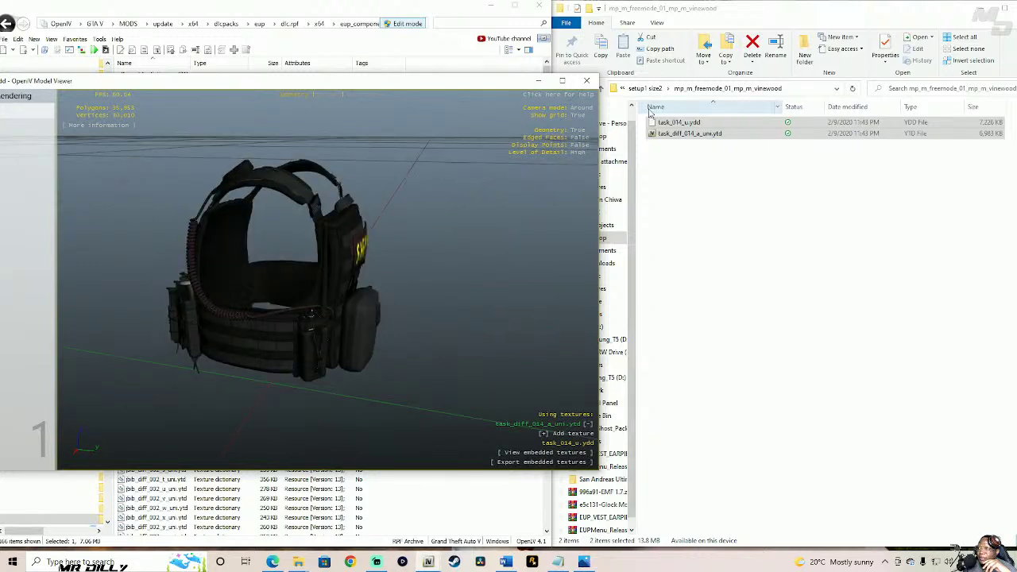
click(586, 83)
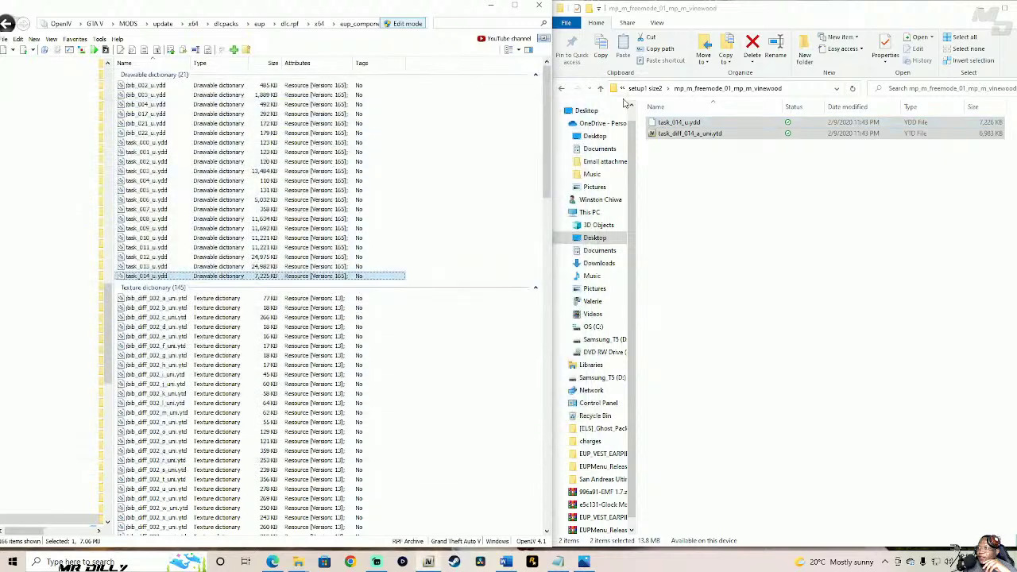
- Replace the archive's vinewood task_014_u.ydd and task_diff_014_a_uni.ytd with the versions from vest5's setup1 size1
click(600, 90)
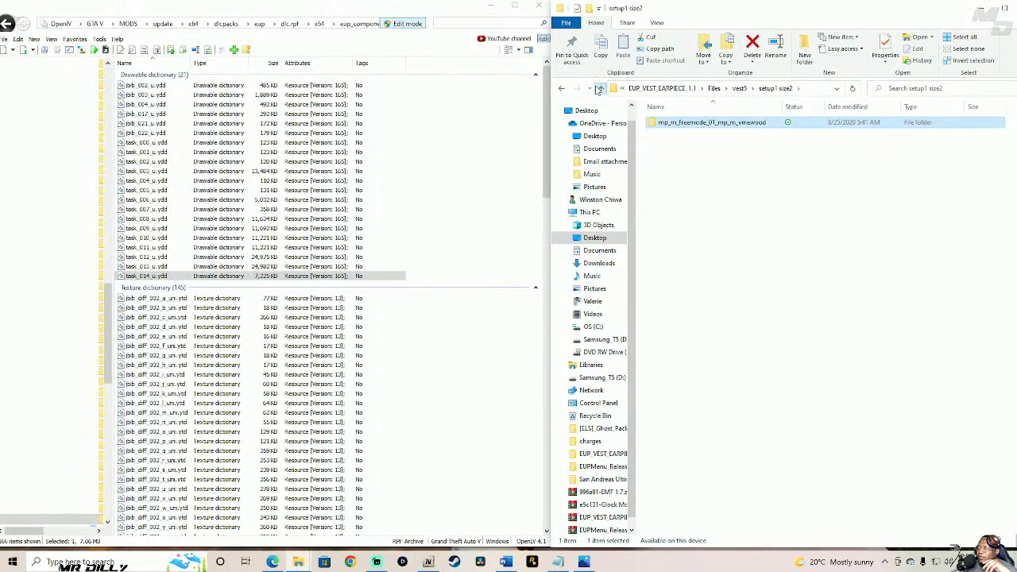
click(600, 90)
double_click(687, 122)
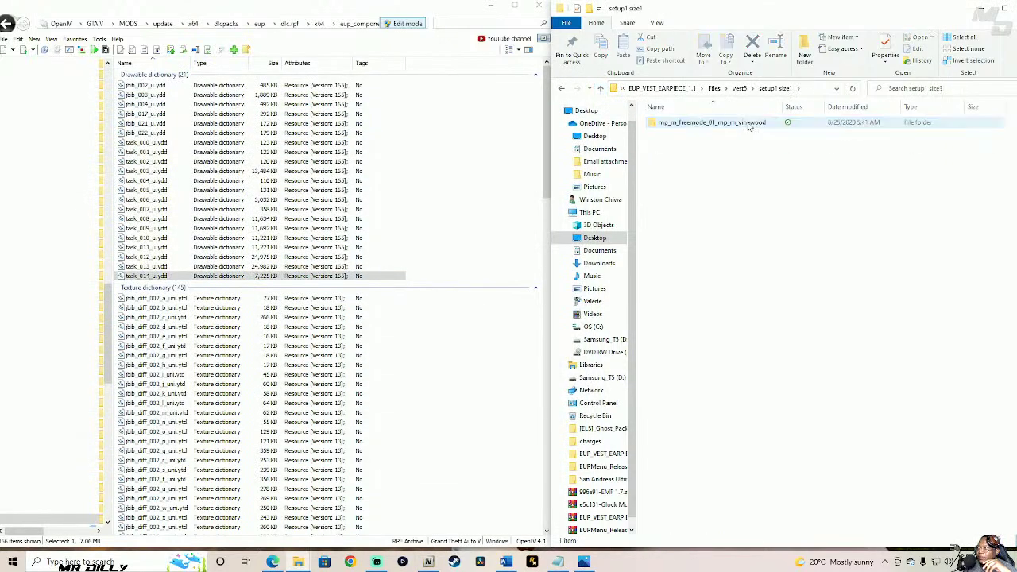
double_click(749, 125)
drag(715, 133, 505, 241)
ctrl+click(728, 123)
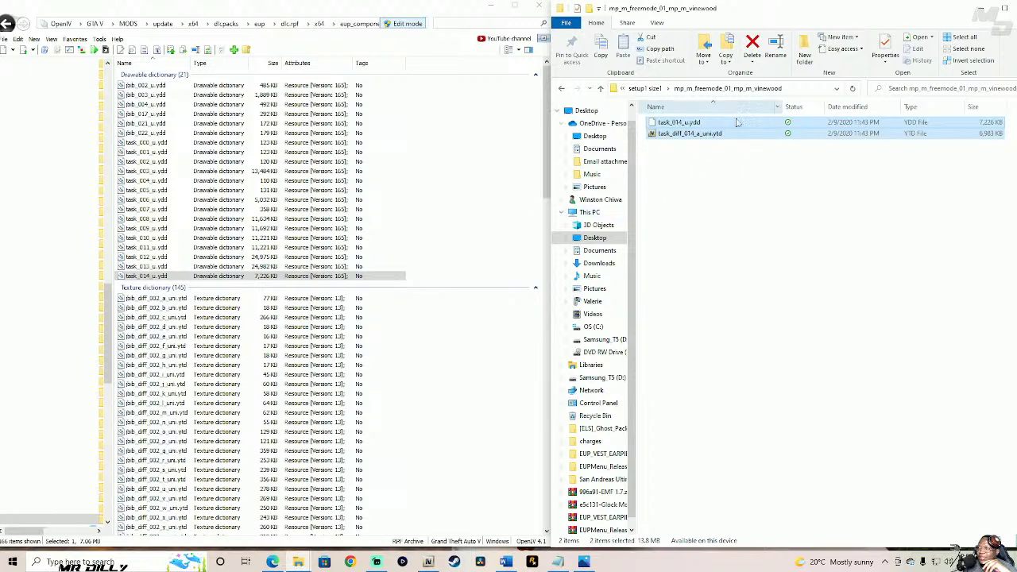
- Preview the archive's size1 task_014_u.ydd vest from front and back, and return to the vest5 folder
click(228, 276)
click(226, 275)
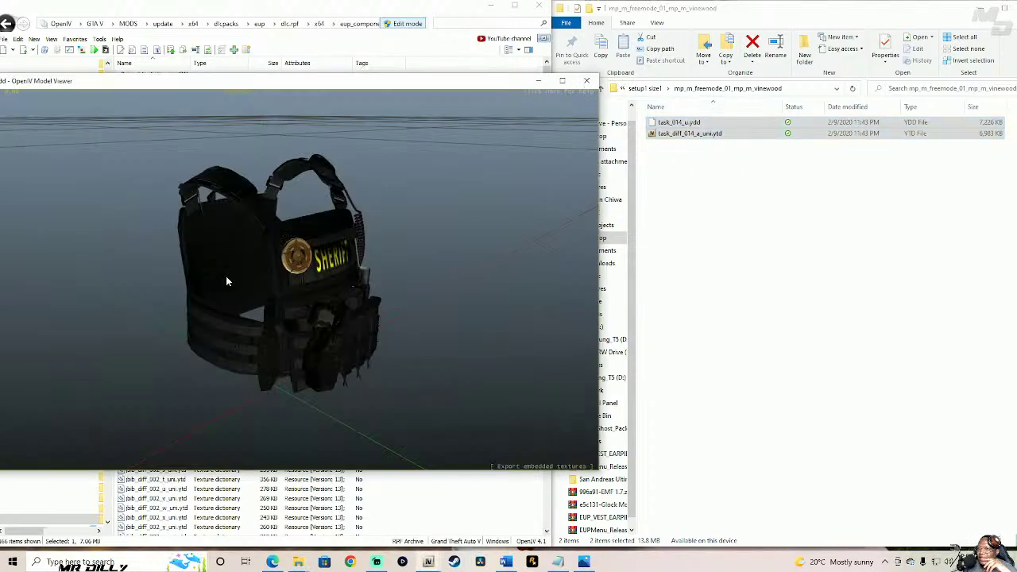
drag(226, 276, 445, 228)
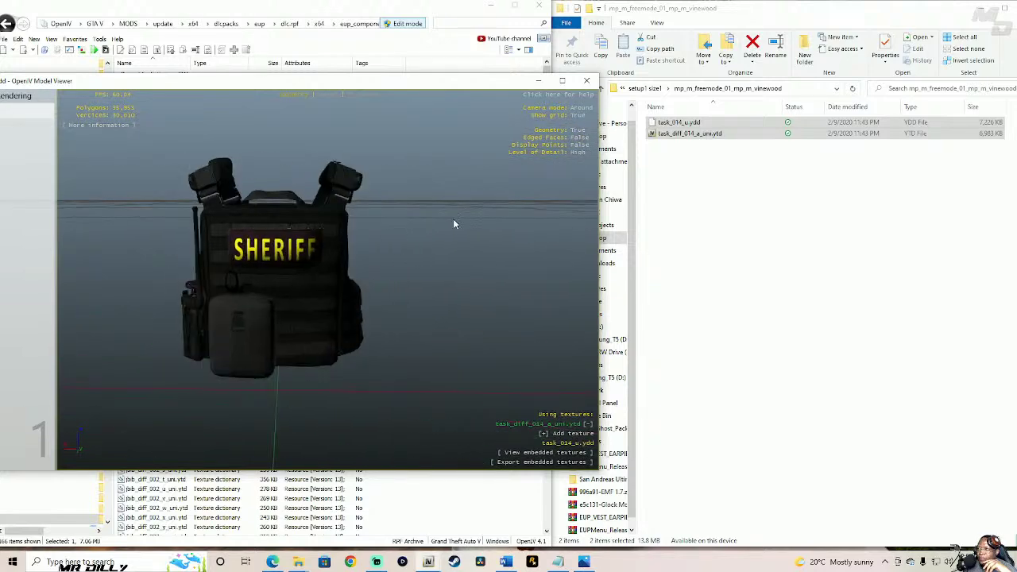
click(586, 81)
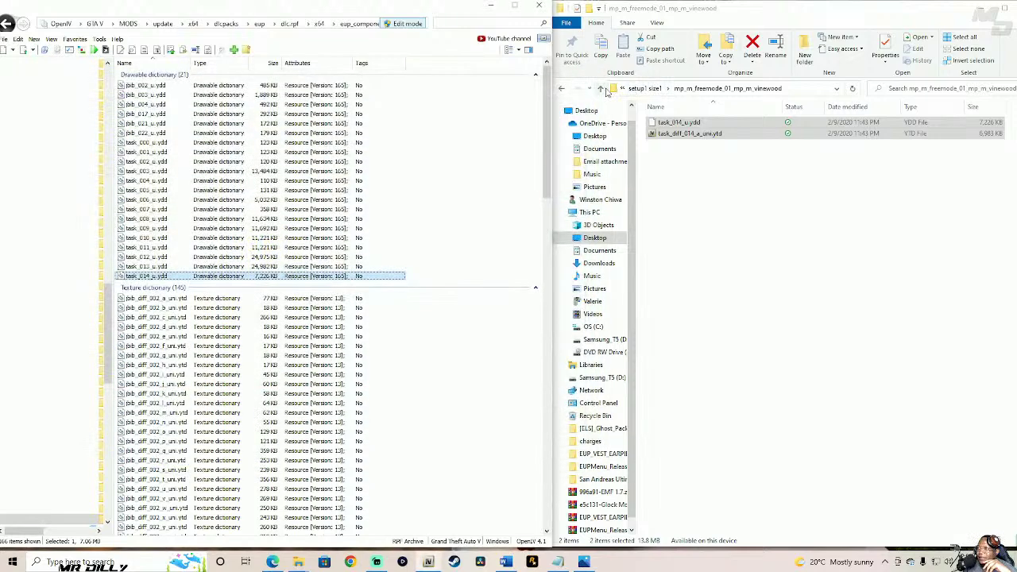
click(602, 88)
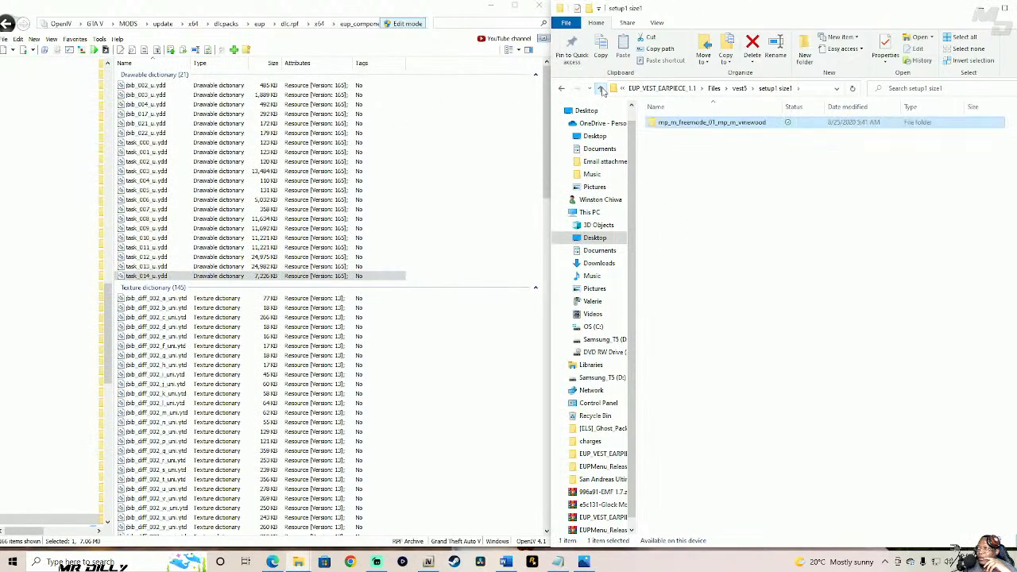
click(602, 89)
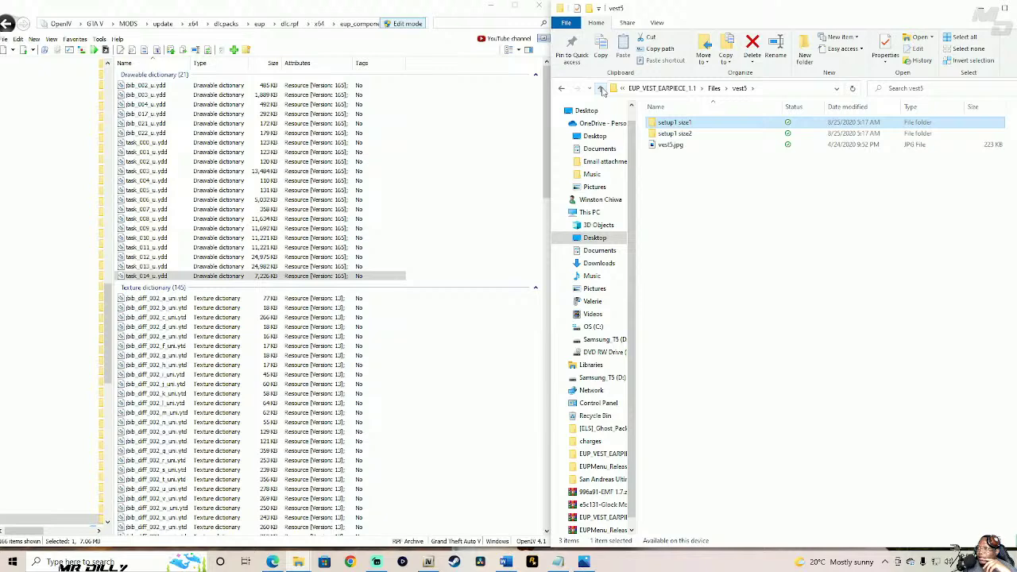
- Open the vest6 folder, leave the archive's current folder for its component folder list, and view the vest6.jpg preview image
click(601, 89)
click(668, 213)
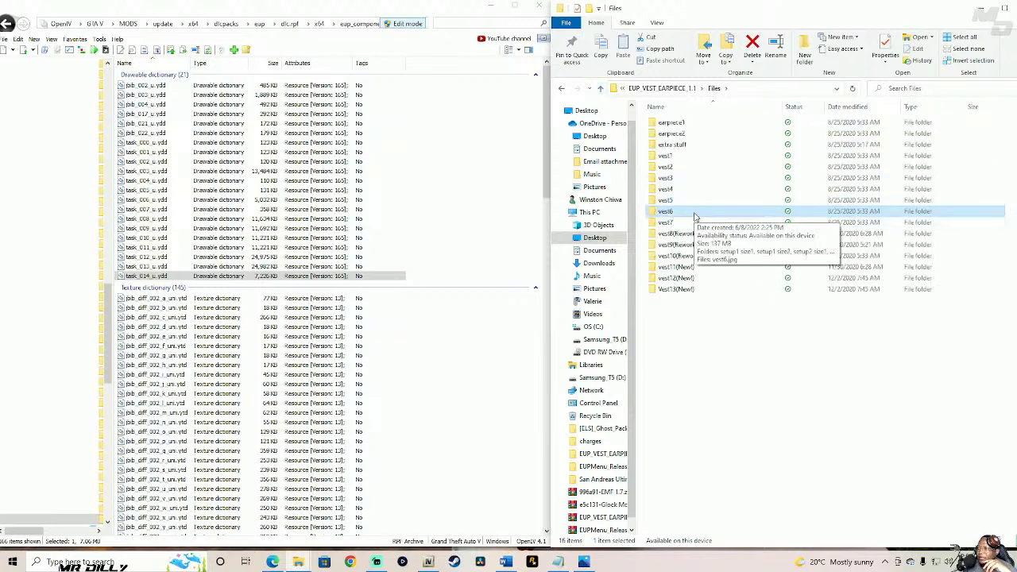
double_click(694, 215)
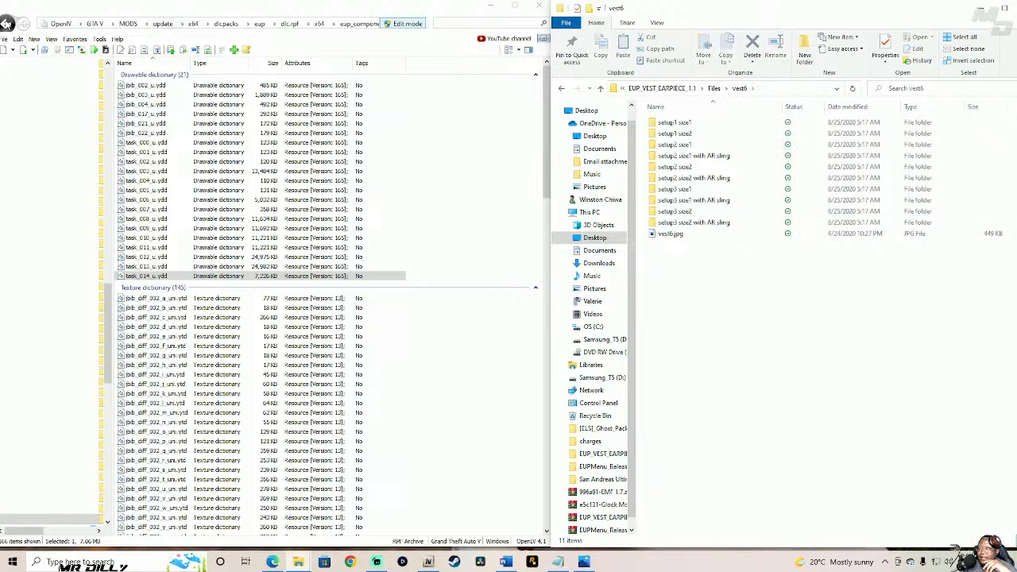
click(6, 23)
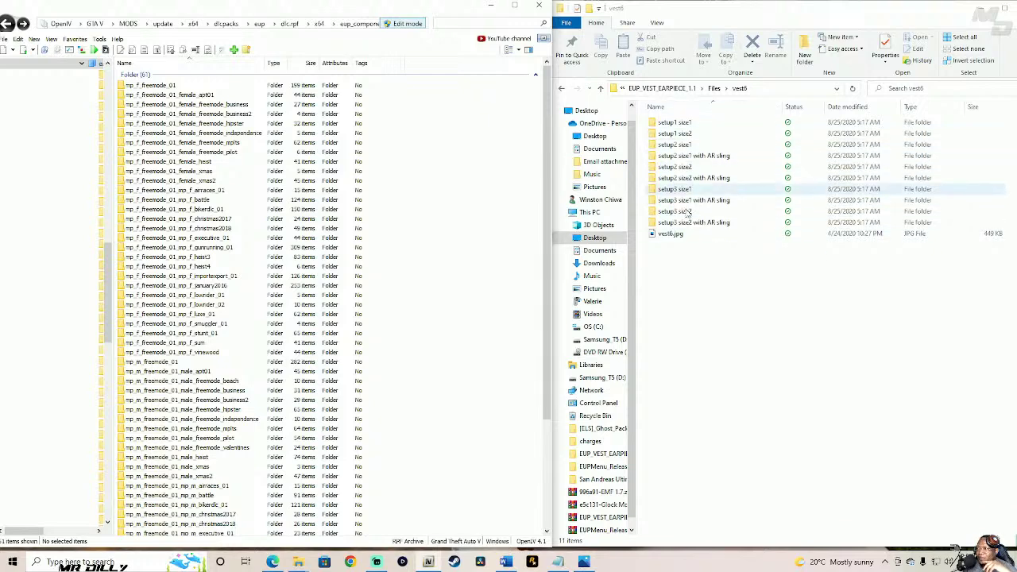
double_click(676, 235)
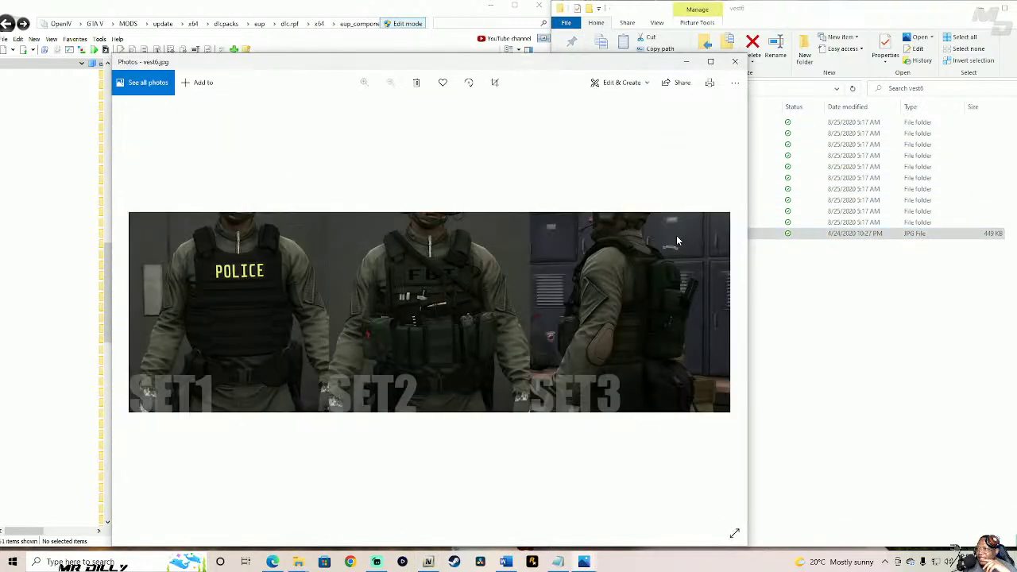
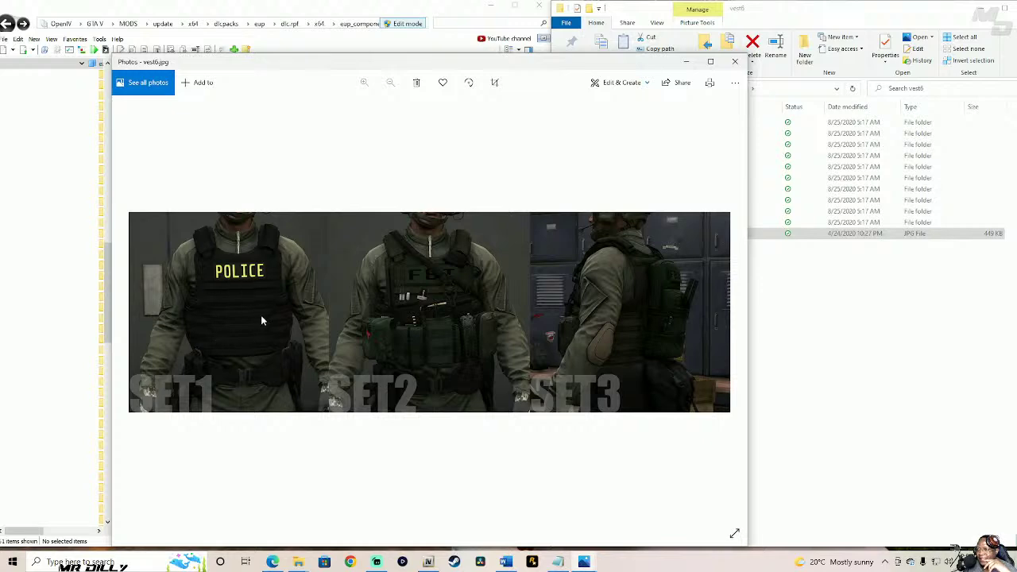
click(735, 62)
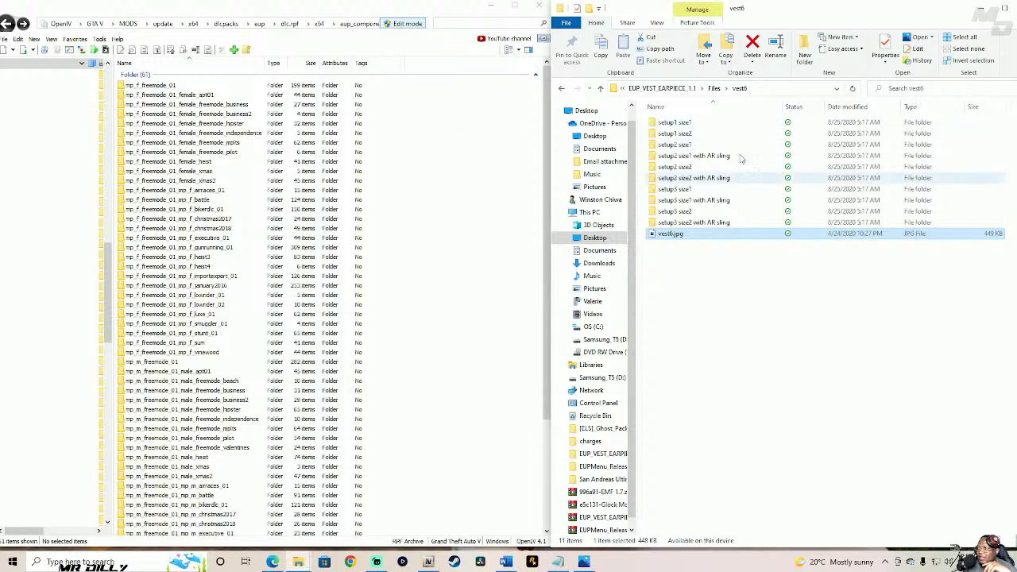
- Open the mp_m_freemode_01_mp_m_vinewood folder both in the archive and inside vest6's setup1 size1
click(711, 123)
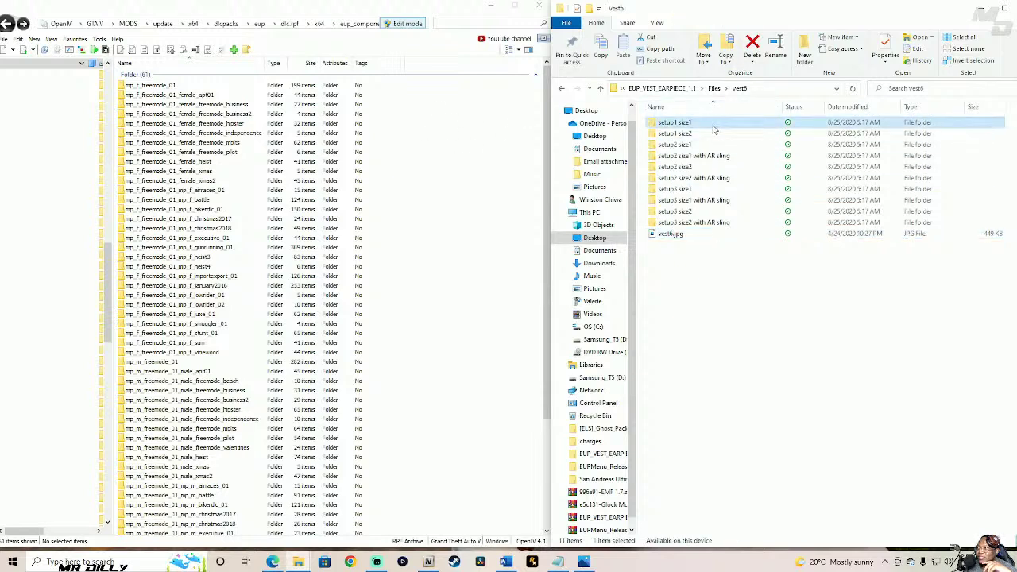
double_click(714, 130)
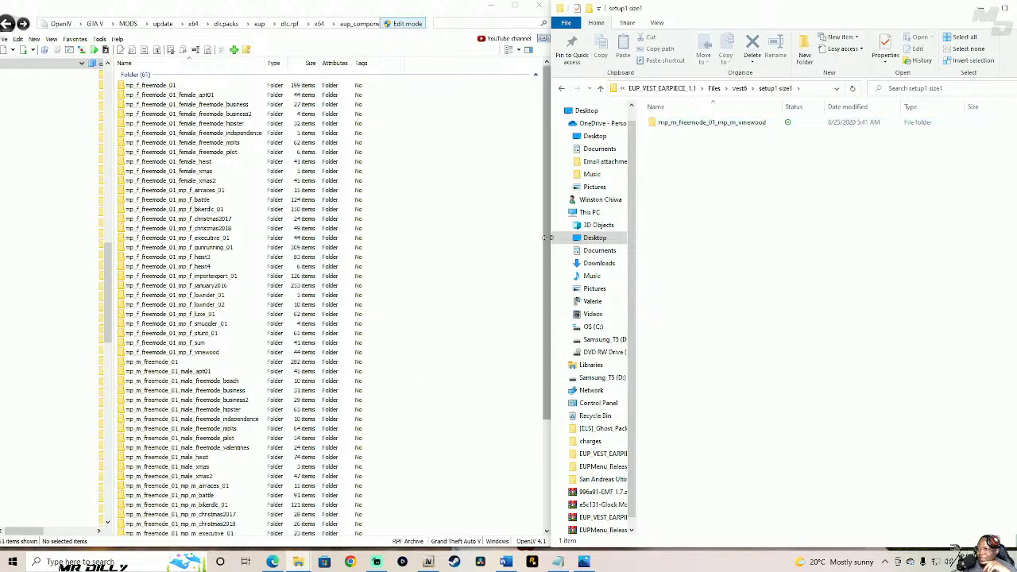
drag(547, 271, 546, 375)
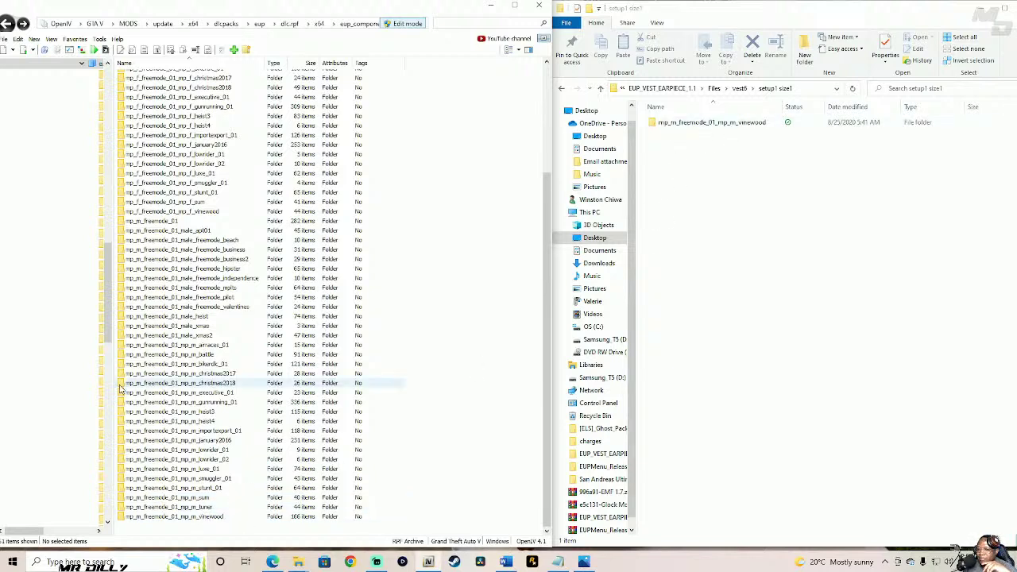
double_click(211, 517)
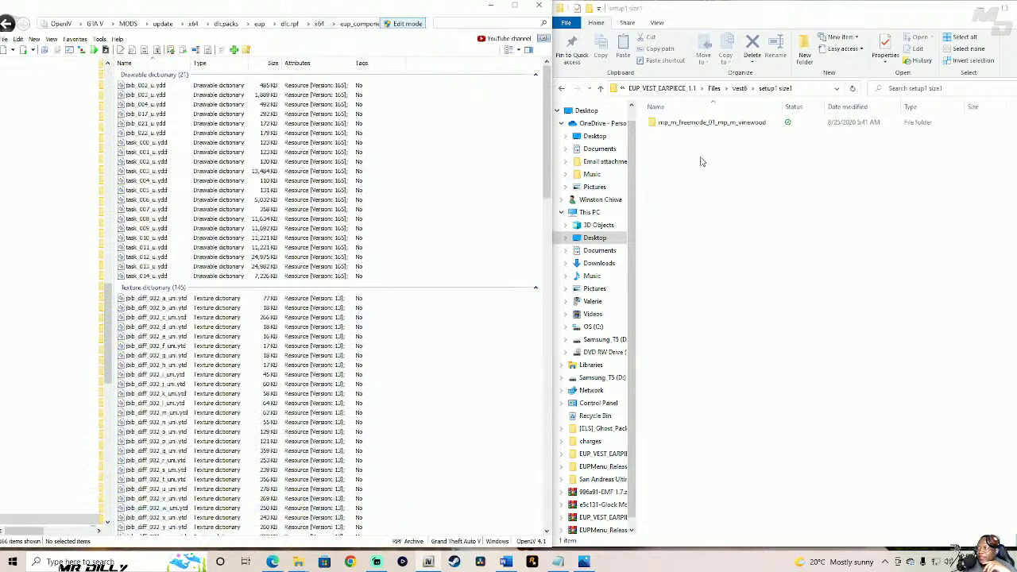
double_click(715, 126)
click(663, 125)
click(679, 134)
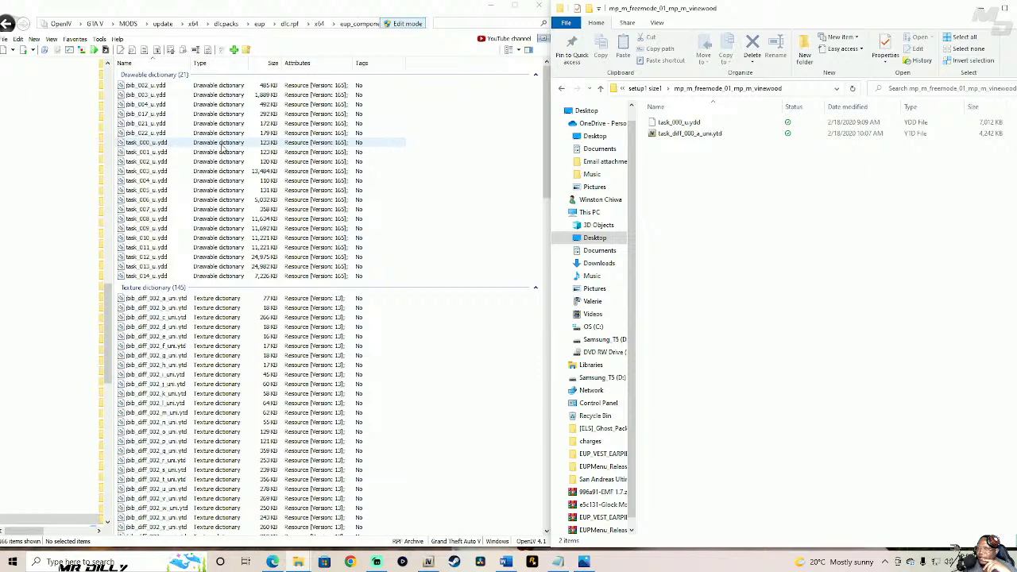
- Preview the archive's task_000_u.ydd before and after replacing it and task_diff_000_a_uni.ytd with vest6's setup1 size1 versions
double_click(221, 143)
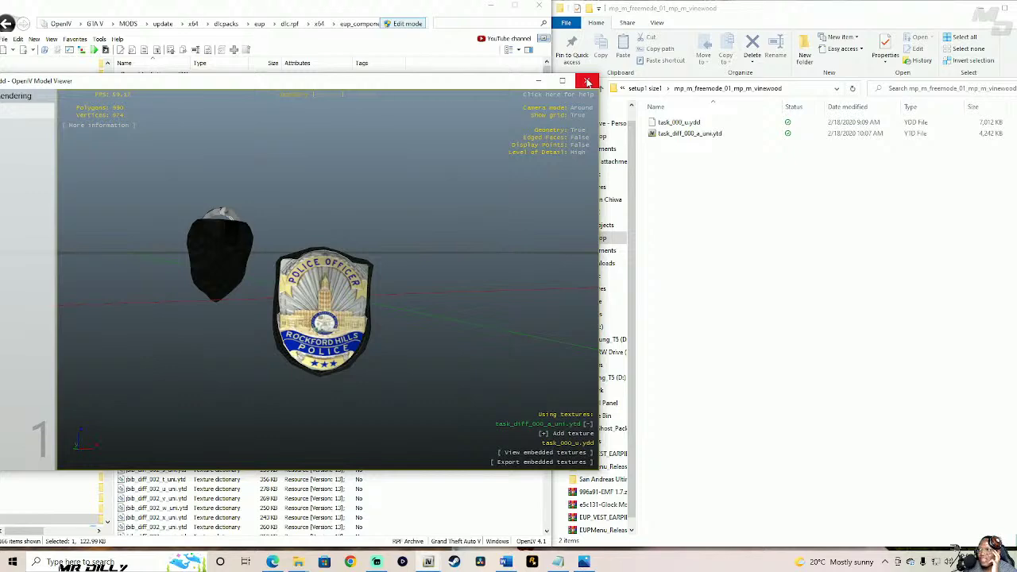
click(588, 82)
drag(692, 148, 235, 142)
double_click(234, 141)
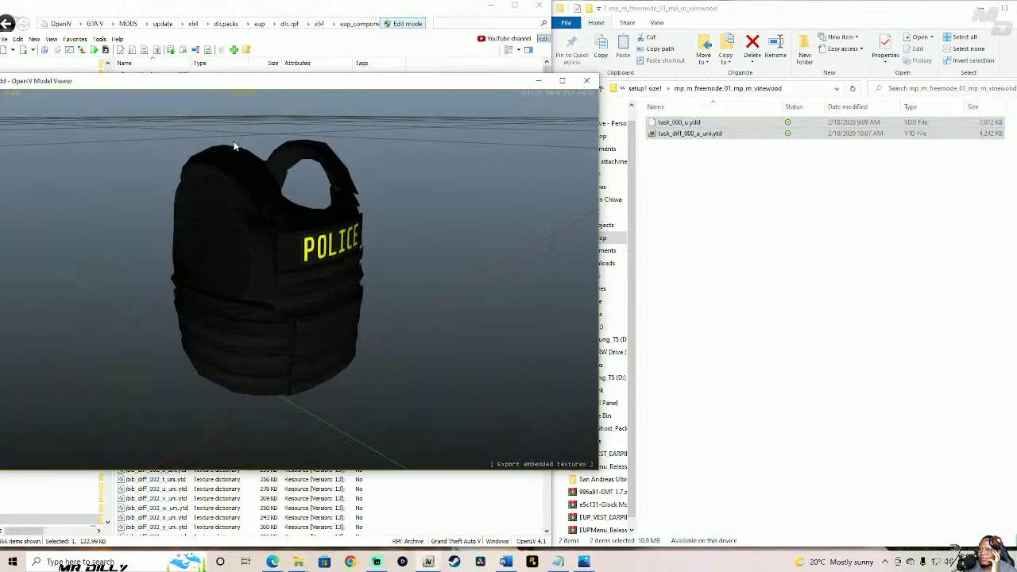
drag(230, 290, 318, 284)
click(588, 81)
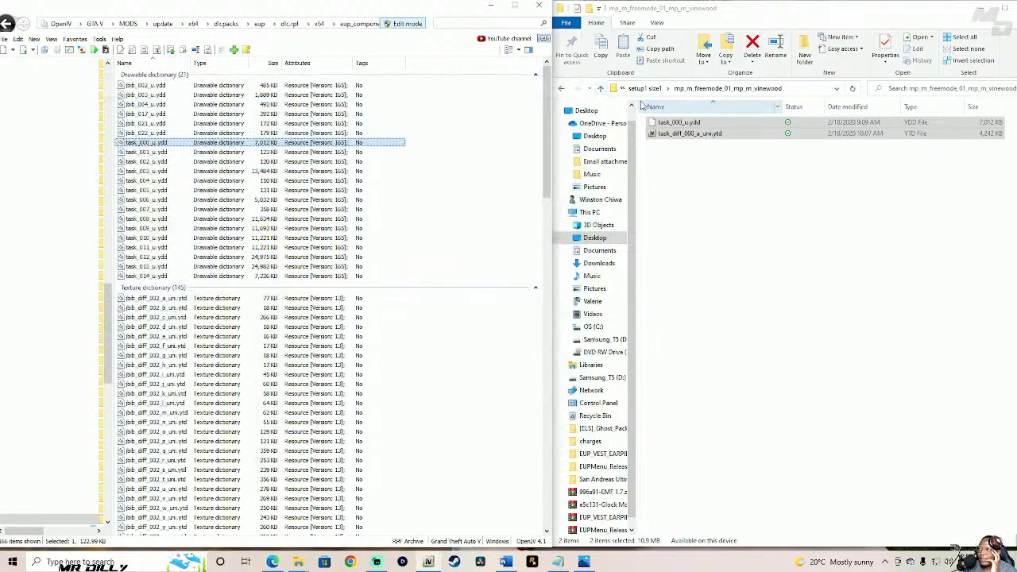
- Replace the archive's vinewood task_000_u.ydd and task_diff_000_a_uni.ytd with the versions from vest6's setup1 size2
click(600, 89)
click(601, 91)
click(686, 135)
double_click(686, 134)
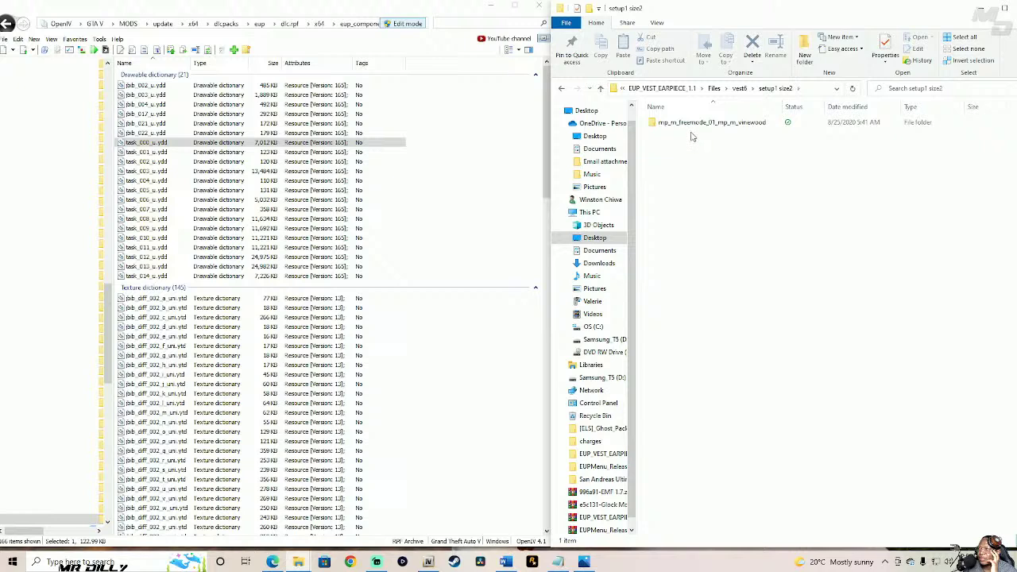
double_click(707, 123)
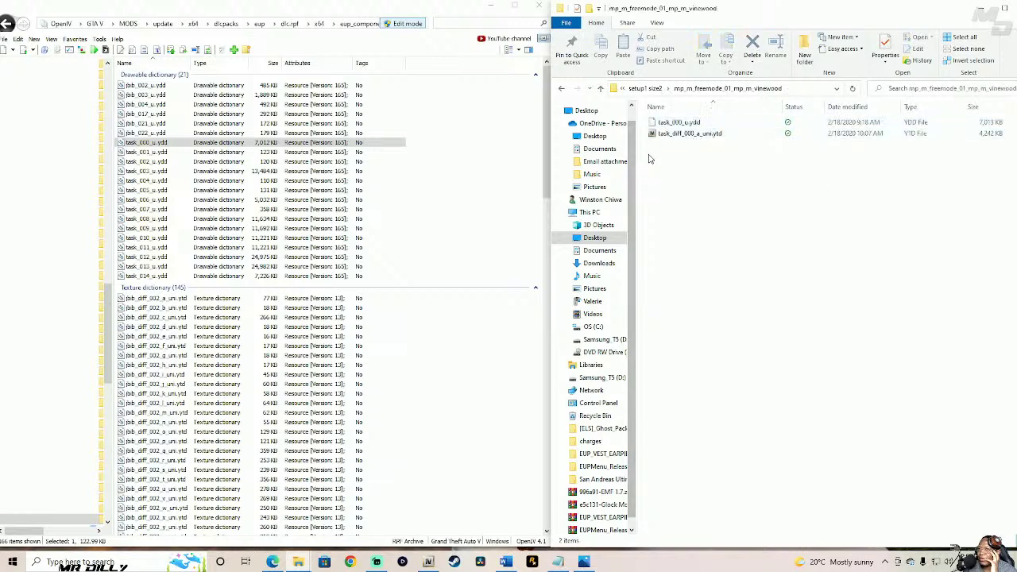
click(681, 135)
drag(683, 136, 539, 186)
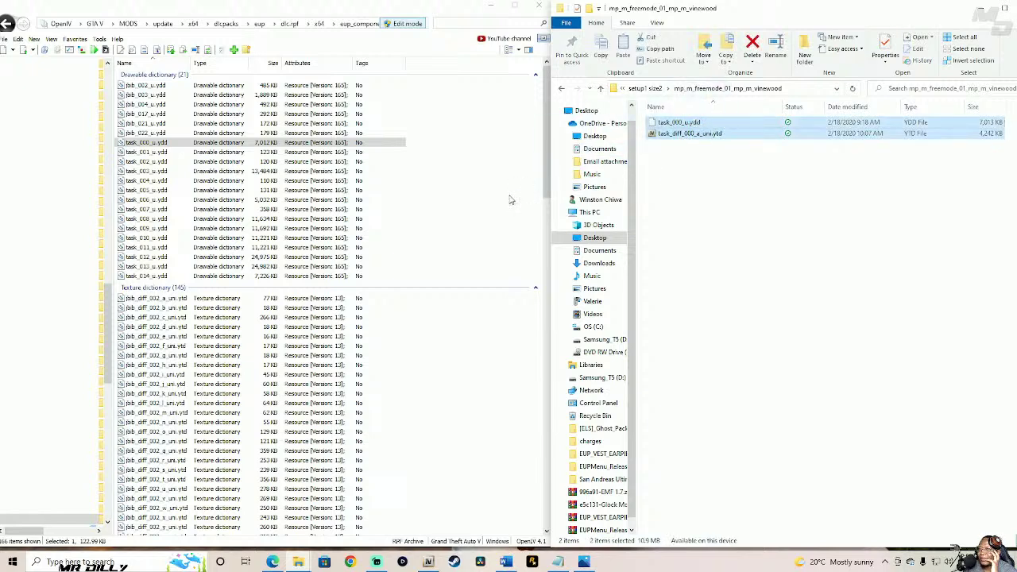
- Preview the archive's size2 task_000_u.ydd vest from several sides, and return to the vest6 folder
click(208, 143)
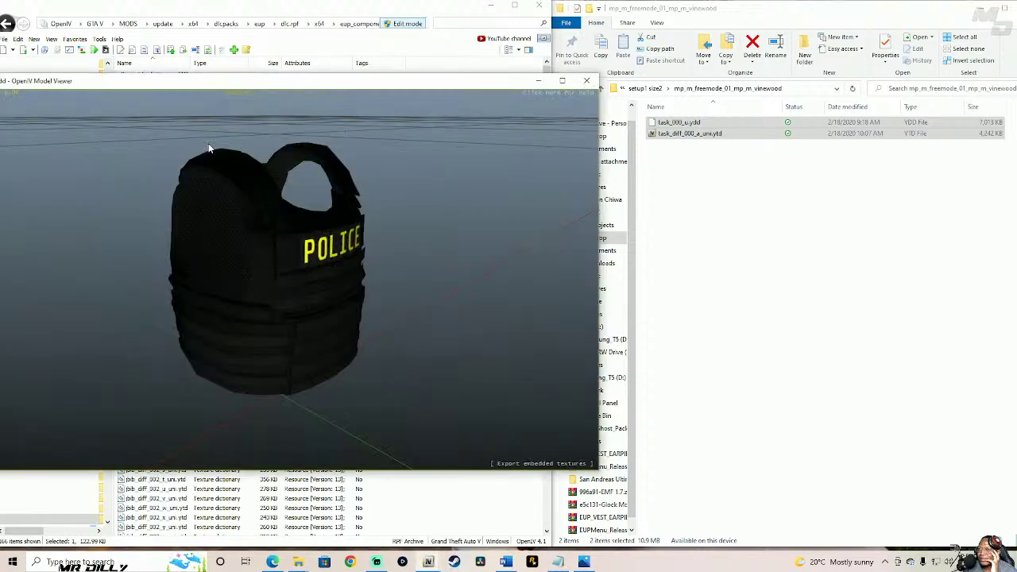
drag(209, 150, 317, 278)
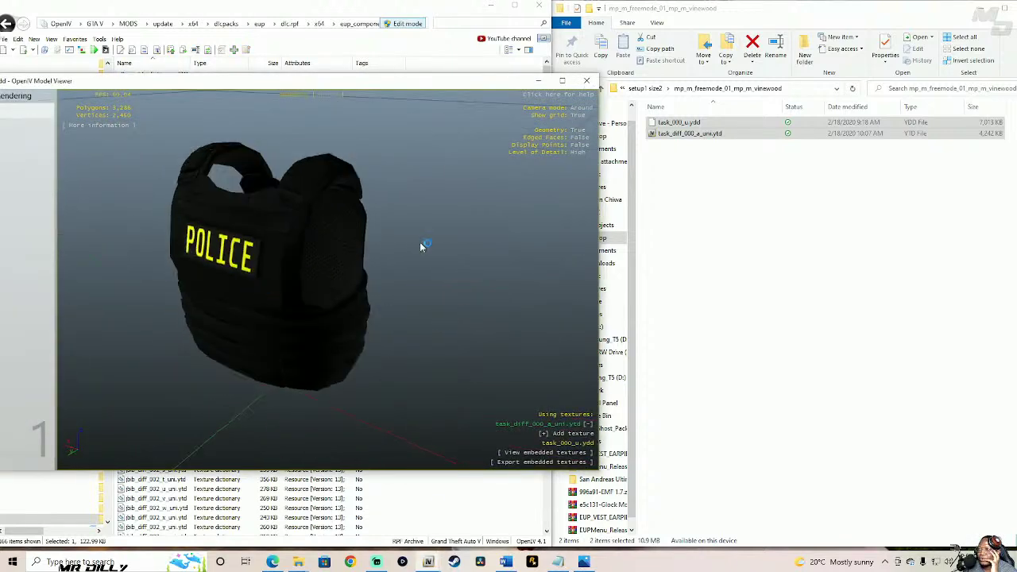
drag(542, 203, 239, 191)
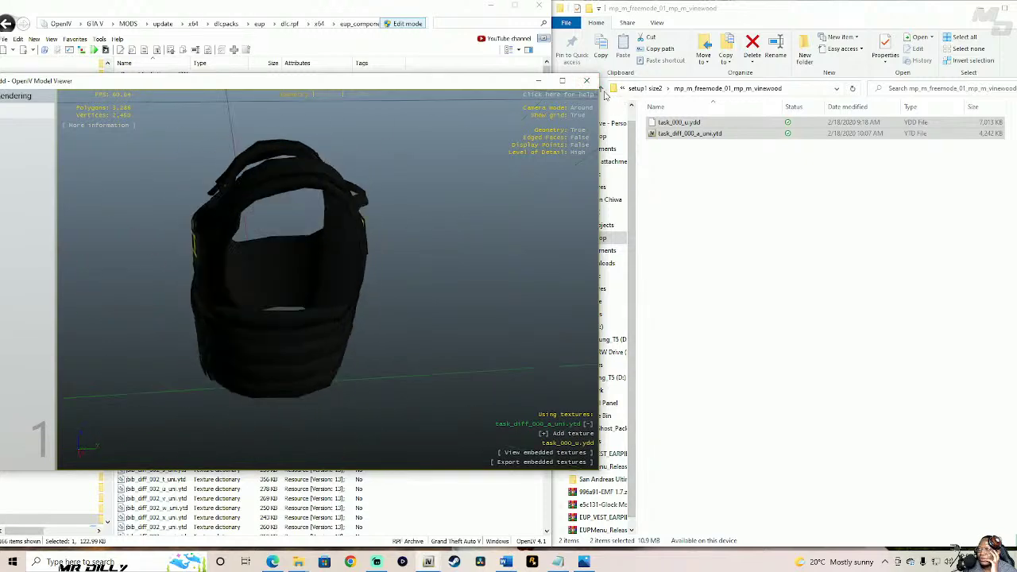
click(586, 81)
click(600, 89)
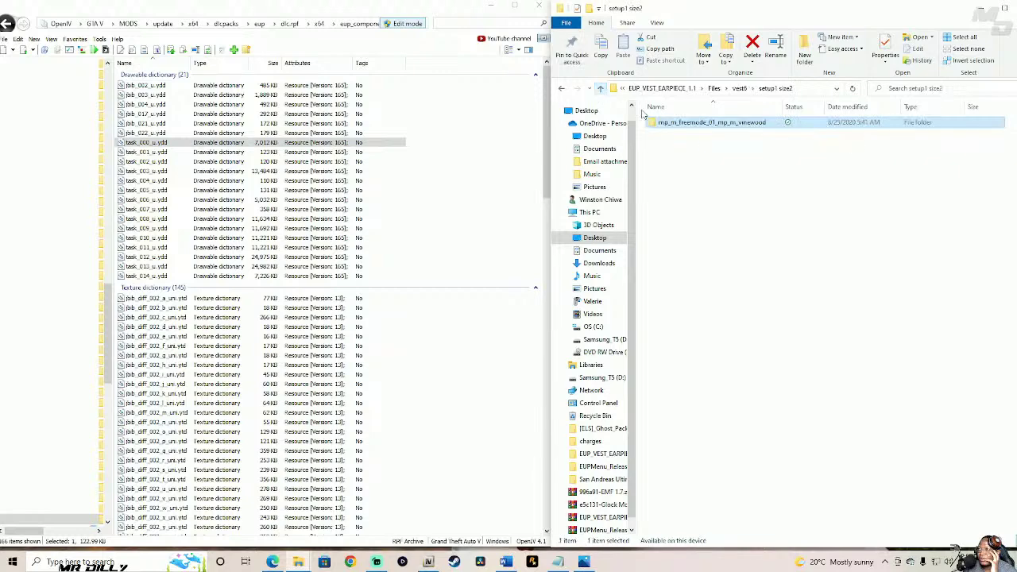
click(600, 88)
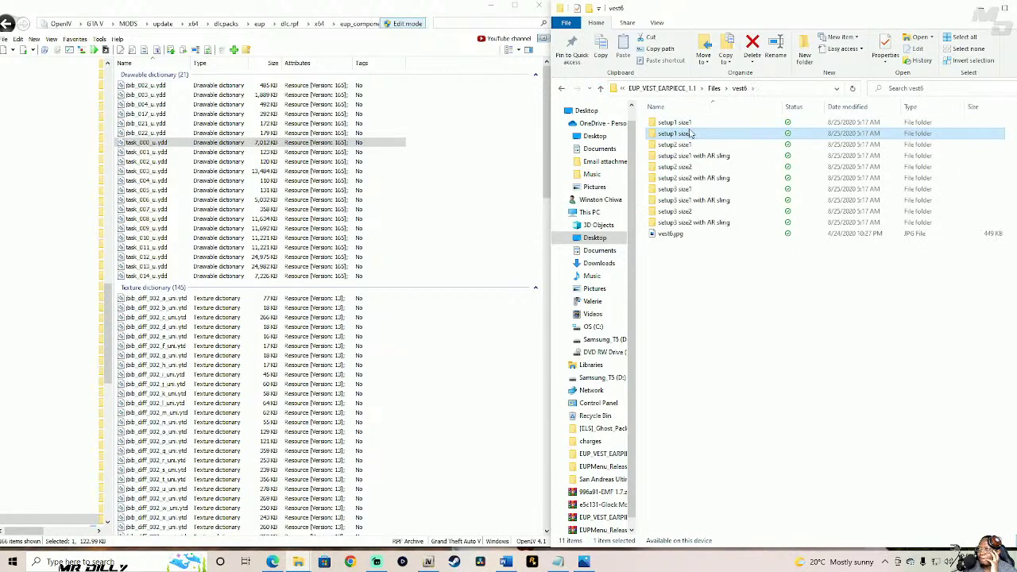
- Replace the archive's vinewood task_000_u.ydd and task_diff_000_a_uni.ytd with vest6's setup1 size1 versions again, and return to the vest6 folder
double_click(693, 127)
double_click(694, 126)
click(690, 134)
shift+click(709, 125)
drag(727, 128, 465, 225)
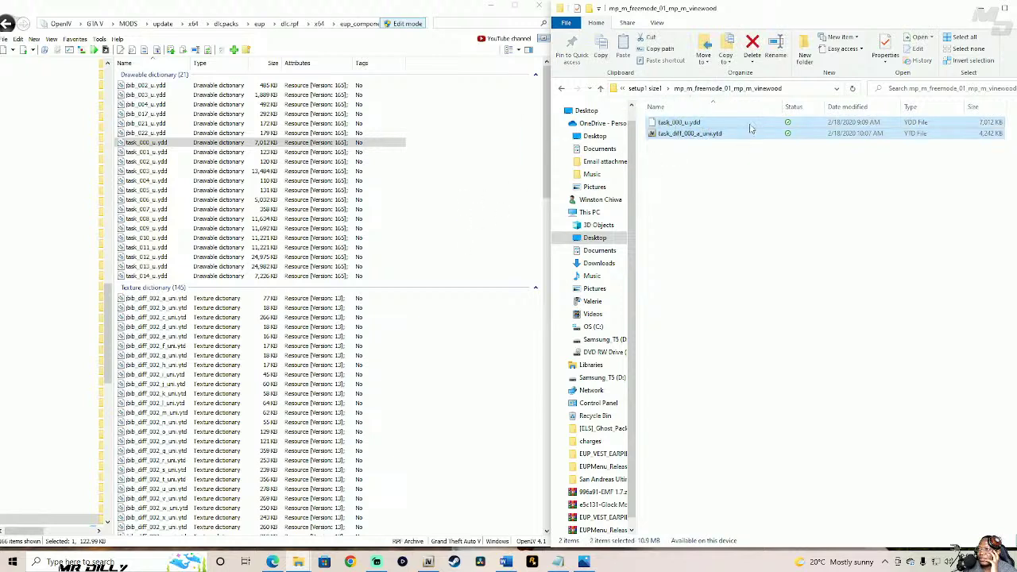
click(600, 90)
click(601, 90)
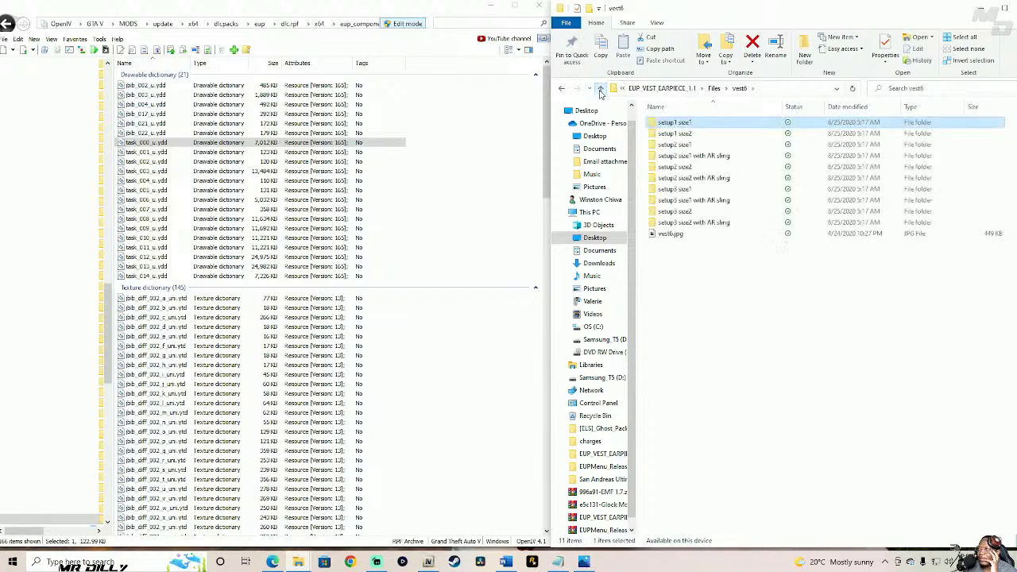
click(687, 133)
double_click(706, 135)
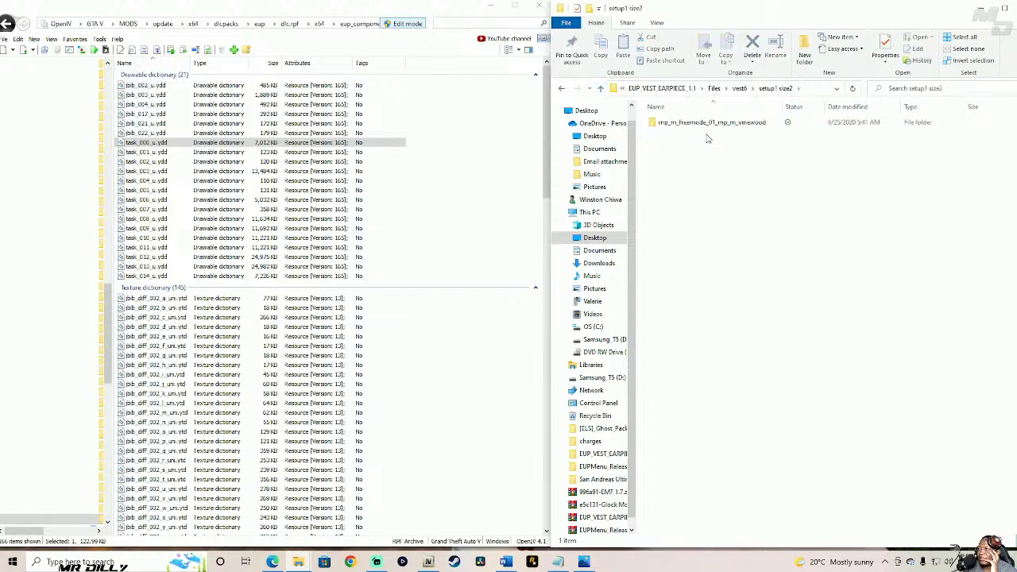
click(602, 89)
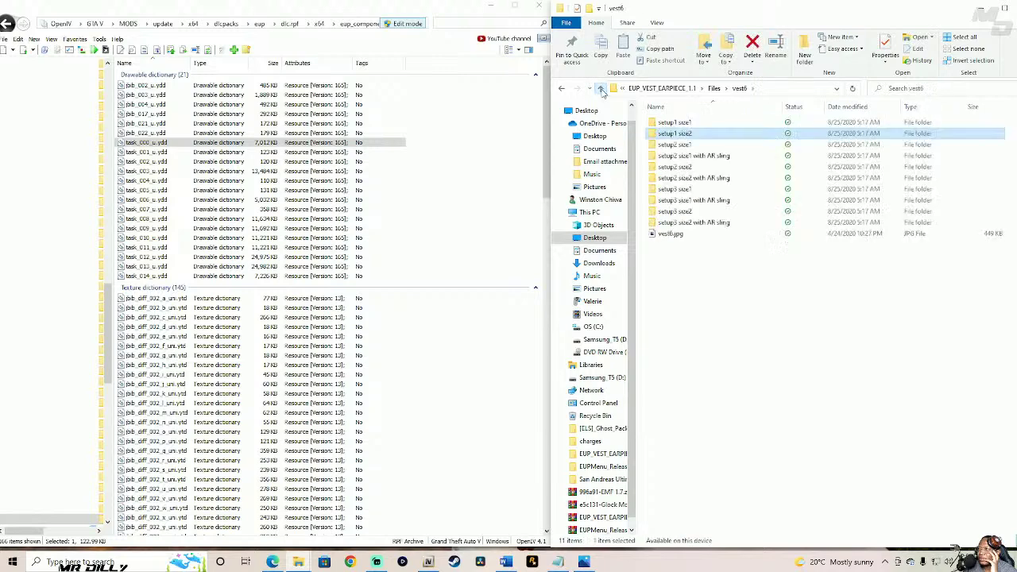
- Open the vinewood folder inside vest6's setup2 size1 and preview the archive's existing task_001_u.ydd model
double_click(693, 145)
click(706, 130)
double_click(706, 124)
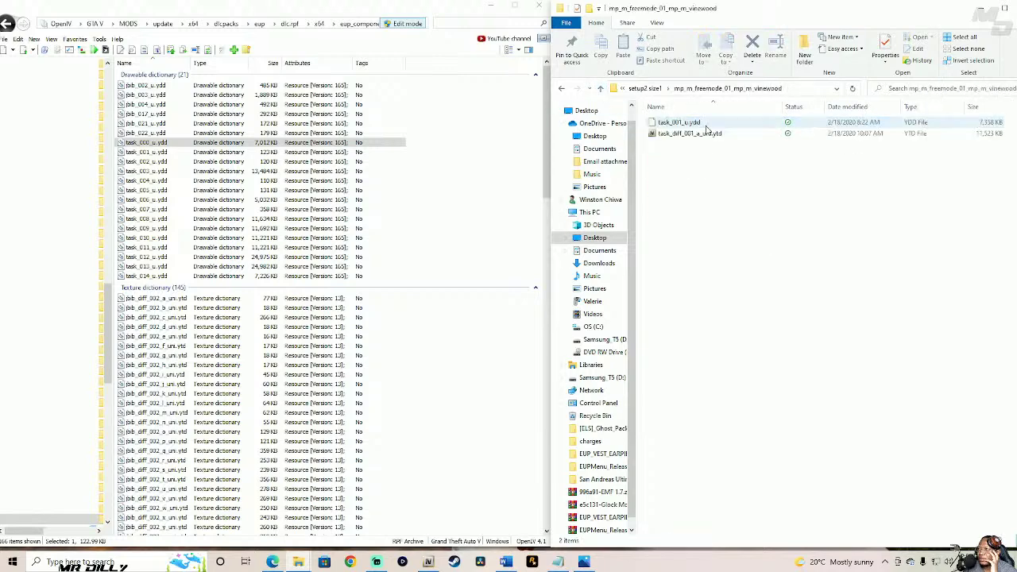
click(215, 153)
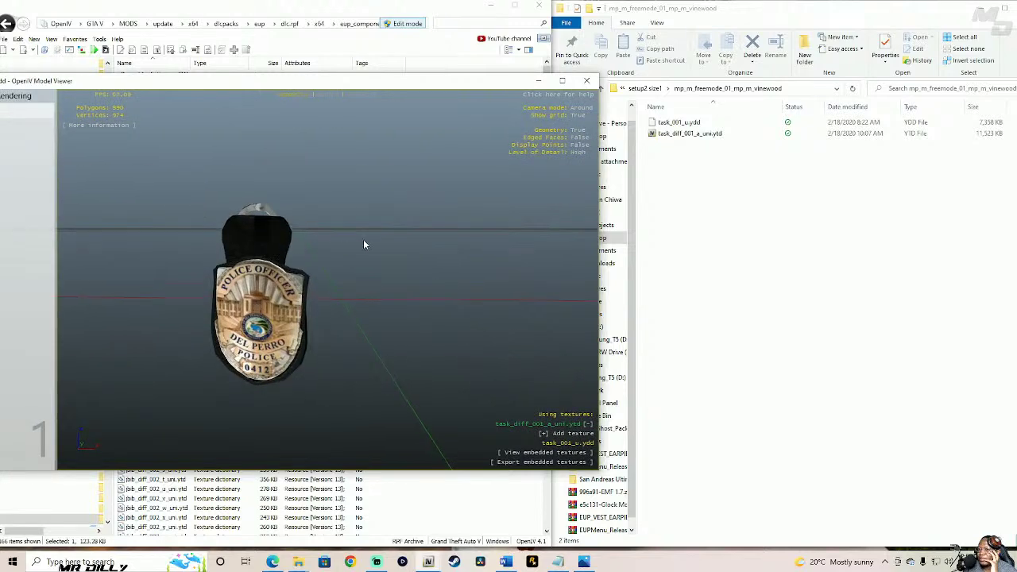
drag(363, 240, 309, 242)
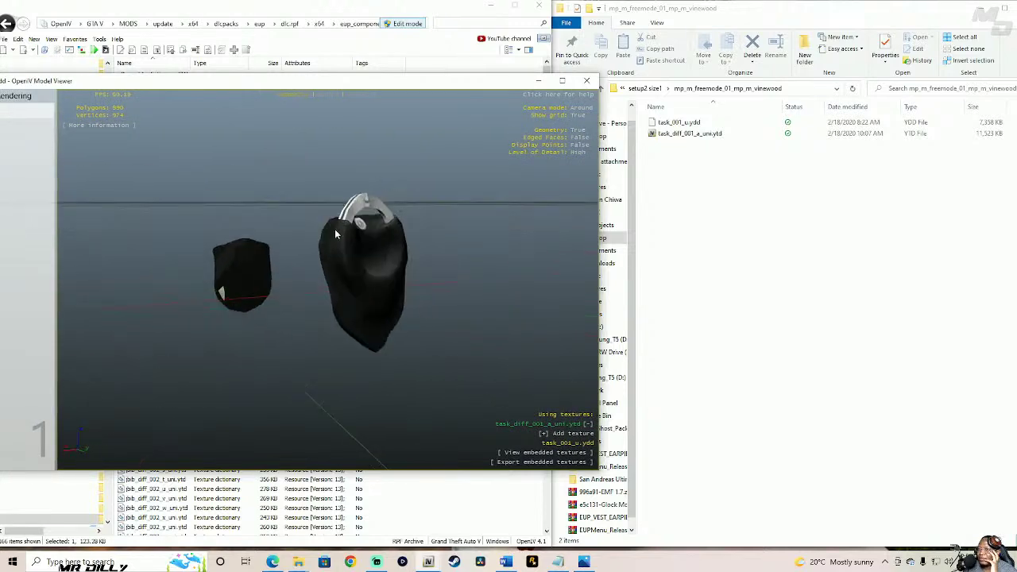
click(586, 81)
- Replace the archive's vinewood task_001_u.ydd and task_diff_001_a_uni.ytd with vest6's setup2 size1 versions, and preview the vest
drag(675, 146, 192, 156)
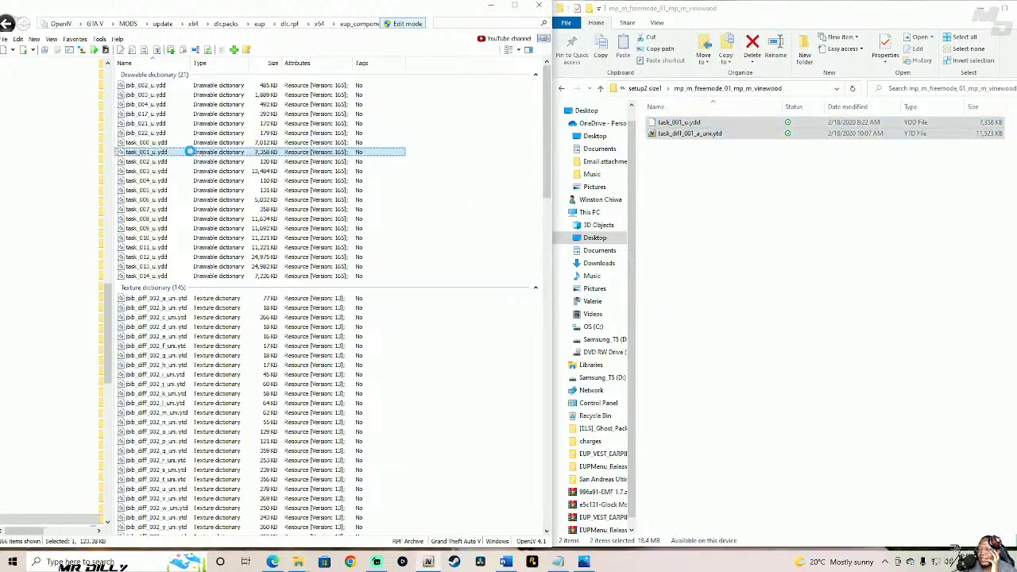
double_click(190, 151)
drag(407, 240, 374, 296)
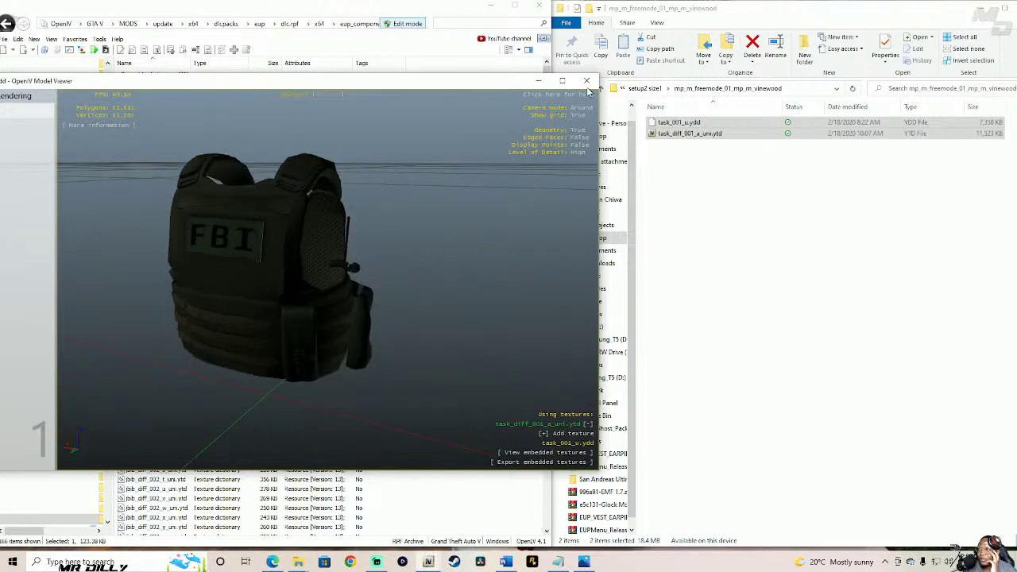
click(586, 81)
- Check the files in the vinewood folder of vest6's setup2 size1 with AR sling, and leave that folder
click(600, 88)
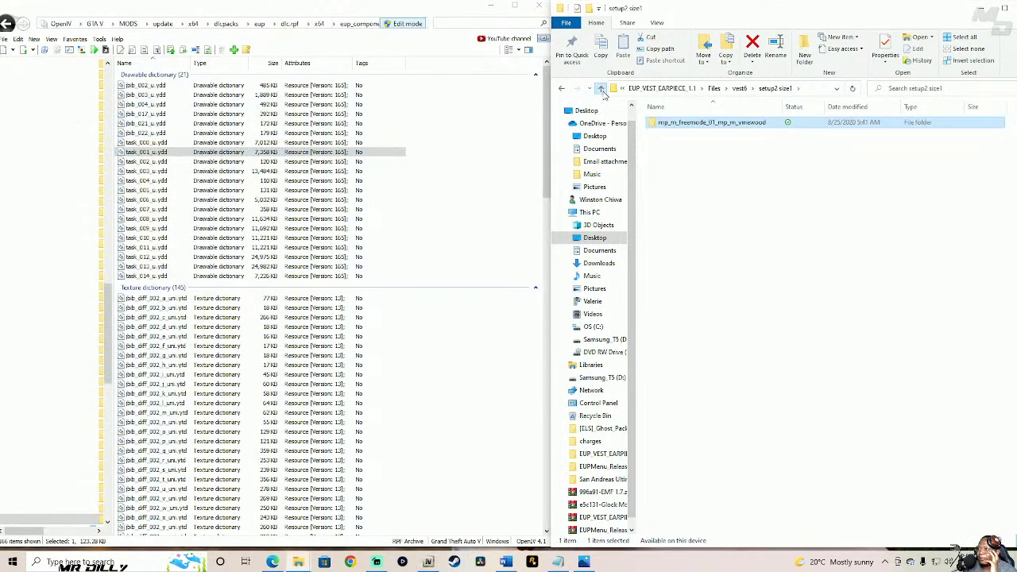
click(601, 88)
double_click(715, 157)
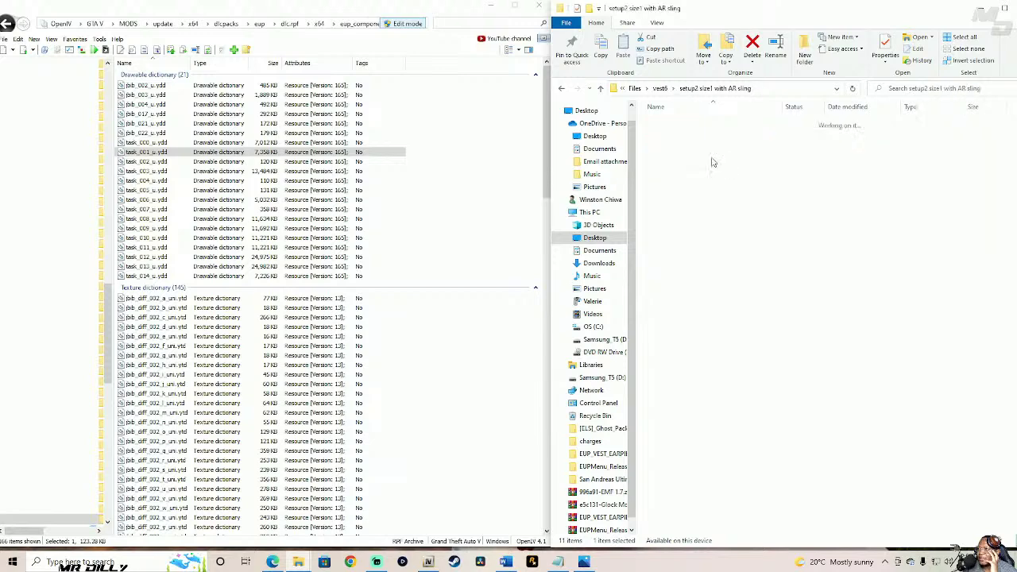
double_click(732, 127)
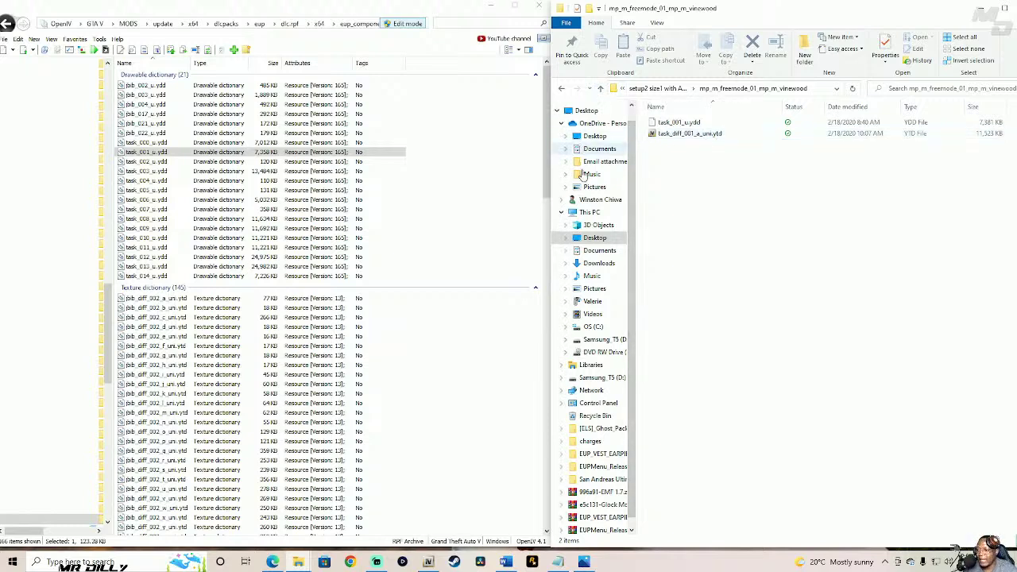
click(603, 90)
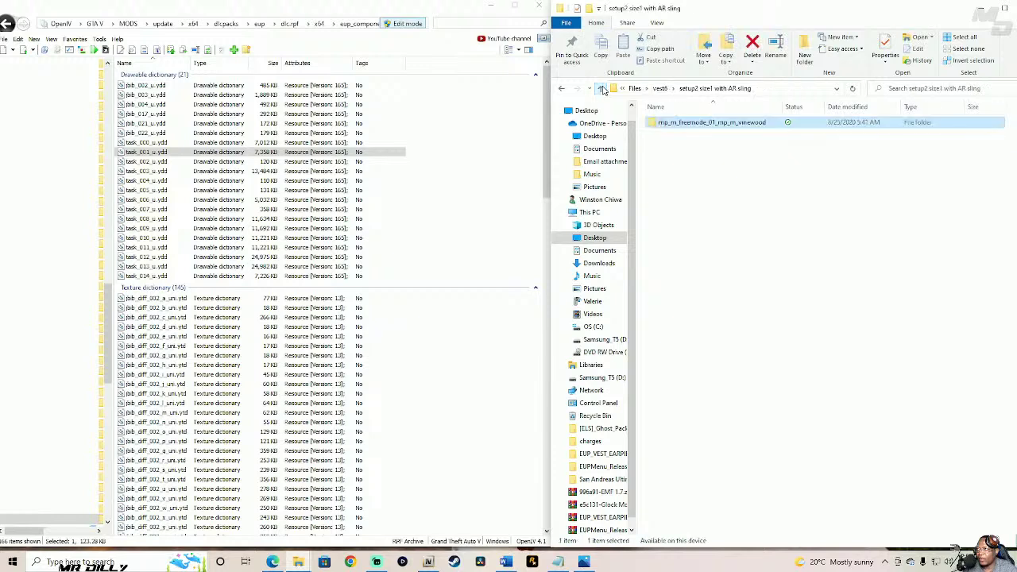
- Replace the archive's vinewood task_001_u.ydd and task_diff_001_a_uni.ytd with vest6's setup2 size1 with AR sling versions, preview the vest, and return to the vest6 folder
double_click(717, 125)
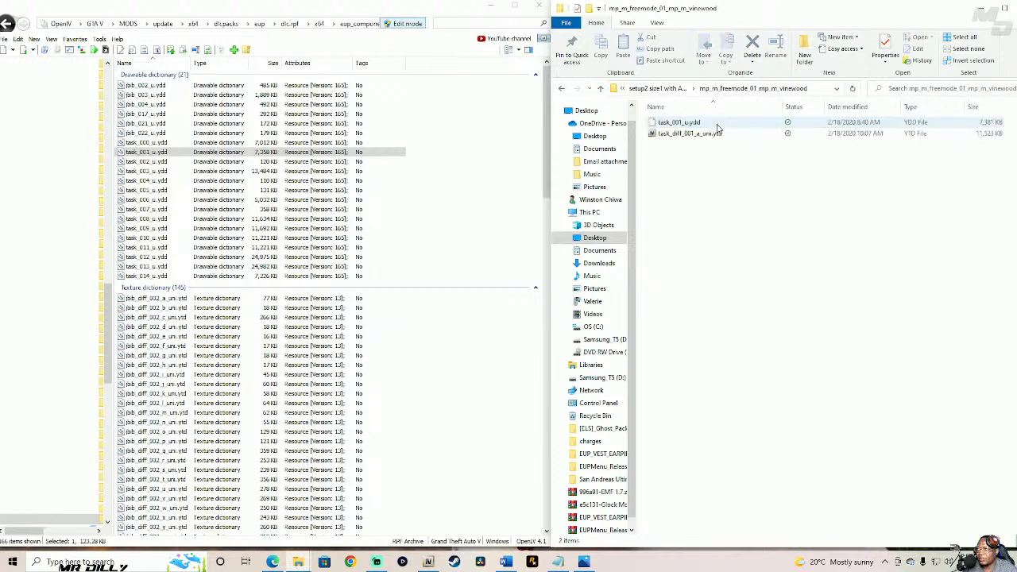
drag(681, 149, 265, 151)
double_click(265, 151)
drag(163, 283, 323, 210)
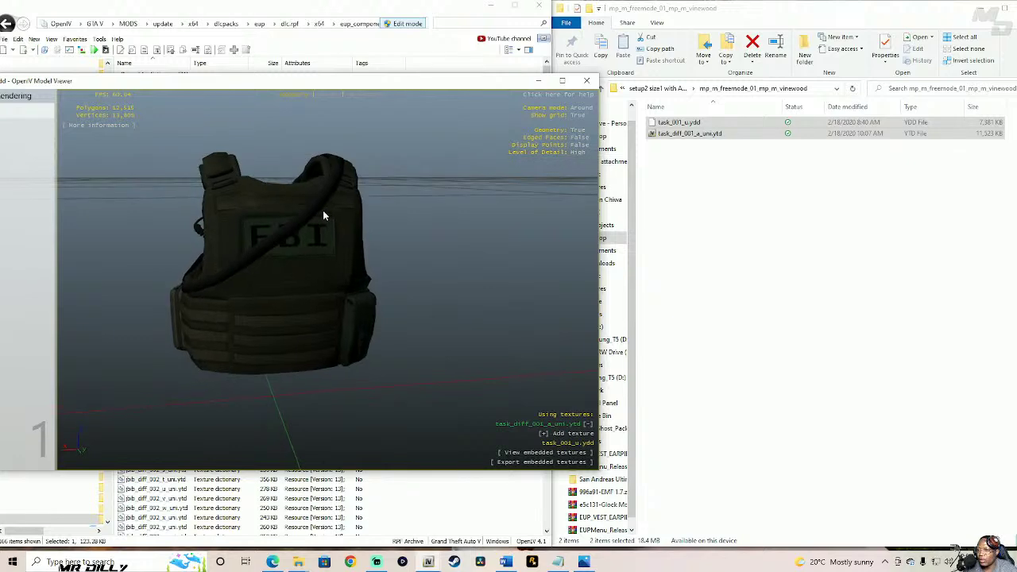
click(586, 80)
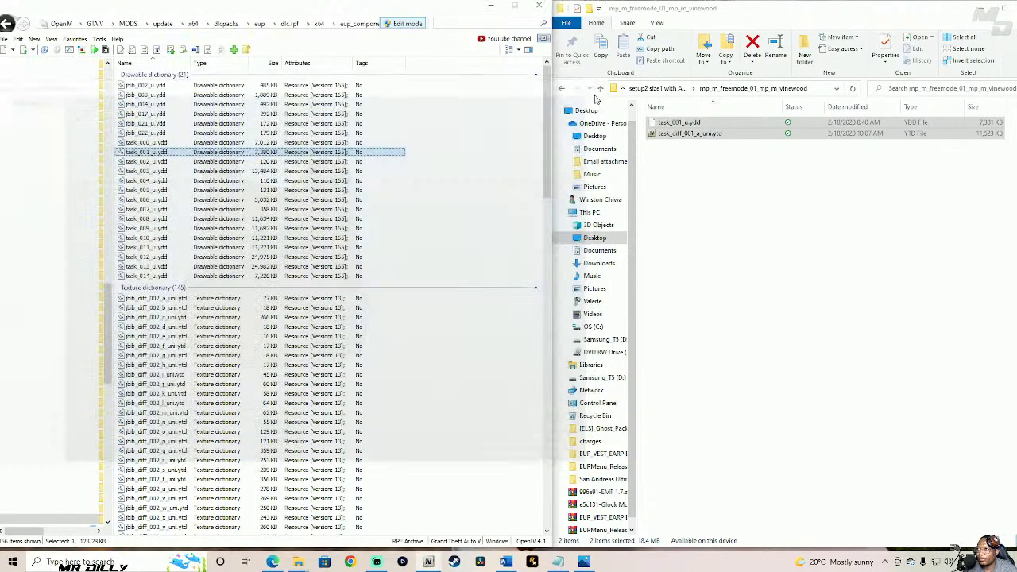
click(600, 88)
click(600, 88)
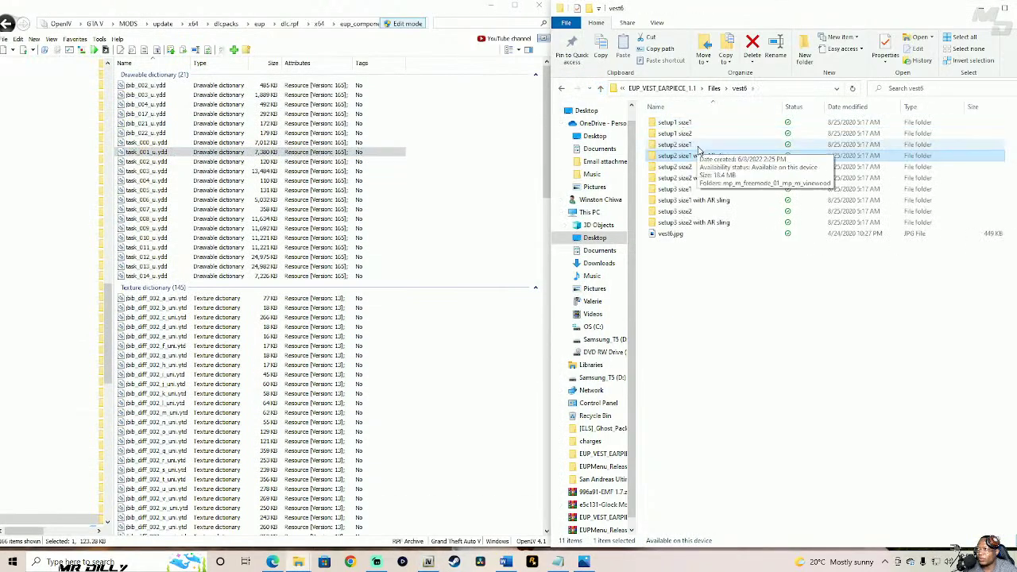
- Replace the archive's vinewood task_001_u.ydd and task_diff_001_a_uni.ytd with vest6's setup2 size1 versions again, preview the vest, and return to the vest6 folder
double_click(699, 149)
double_click(691, 125)
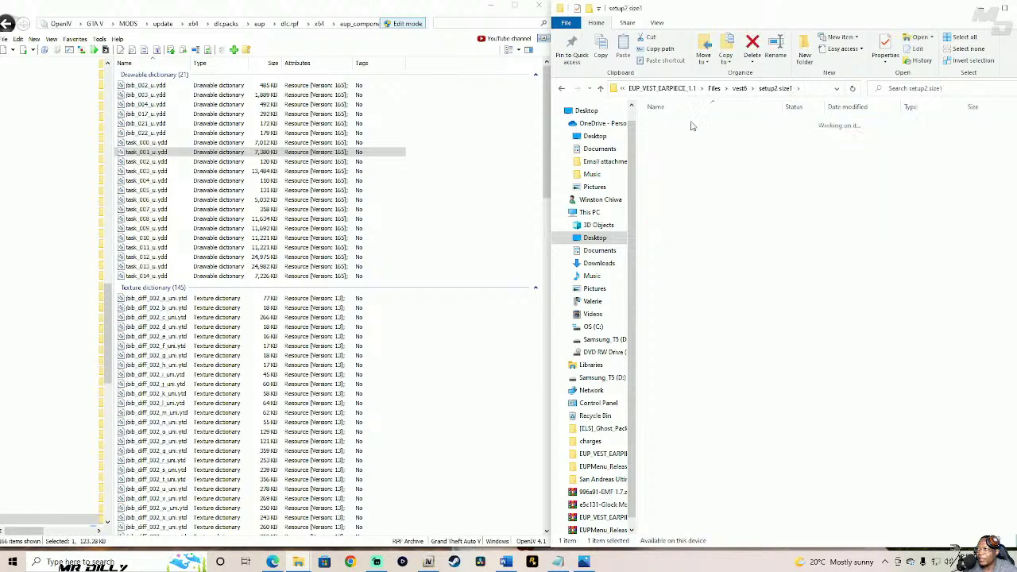
drag(687, 147, 268, 151)
double_click(269, 151)
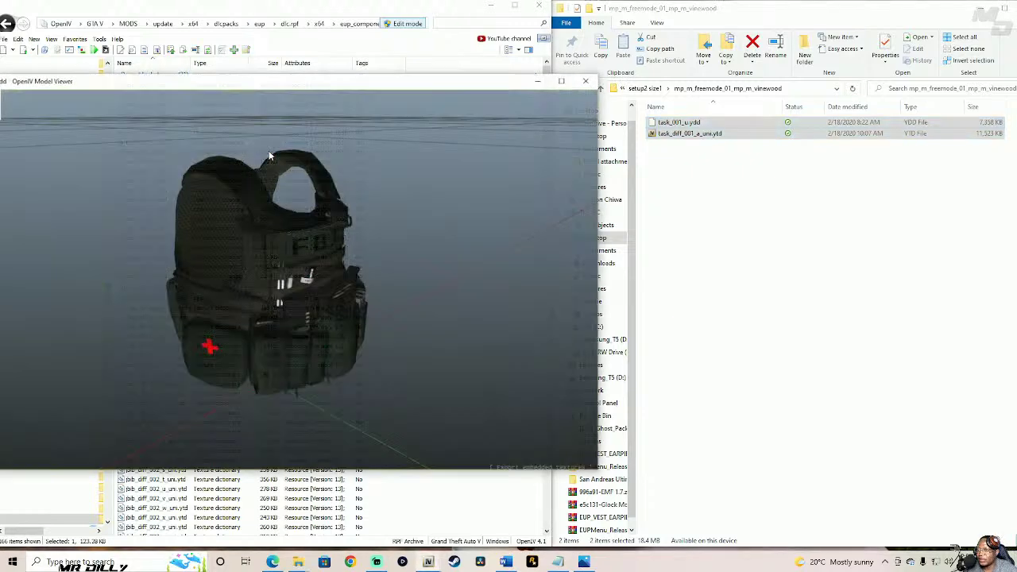
drag(262, 270, 189, 290)
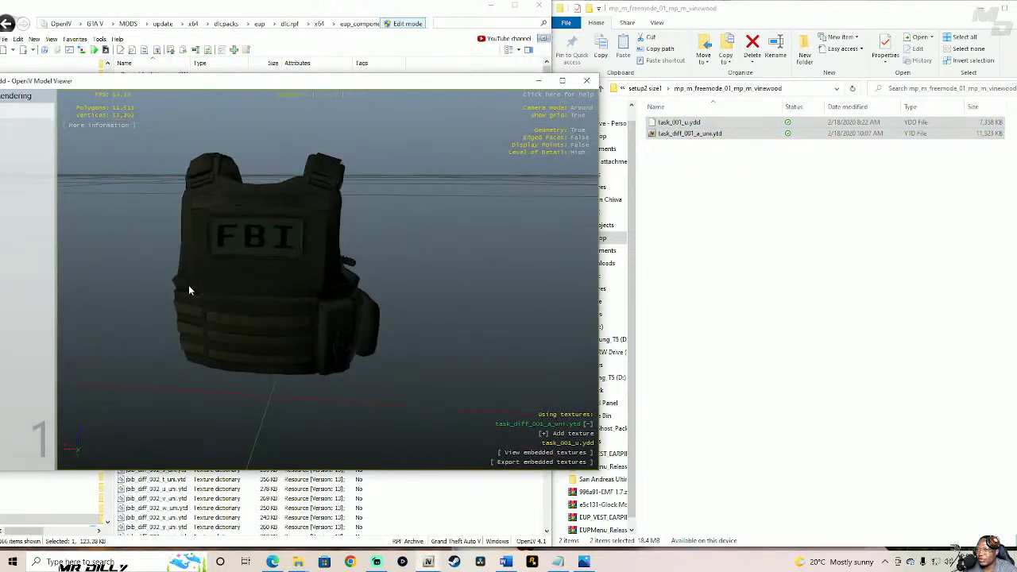
drag(291, 288, 297, 239)
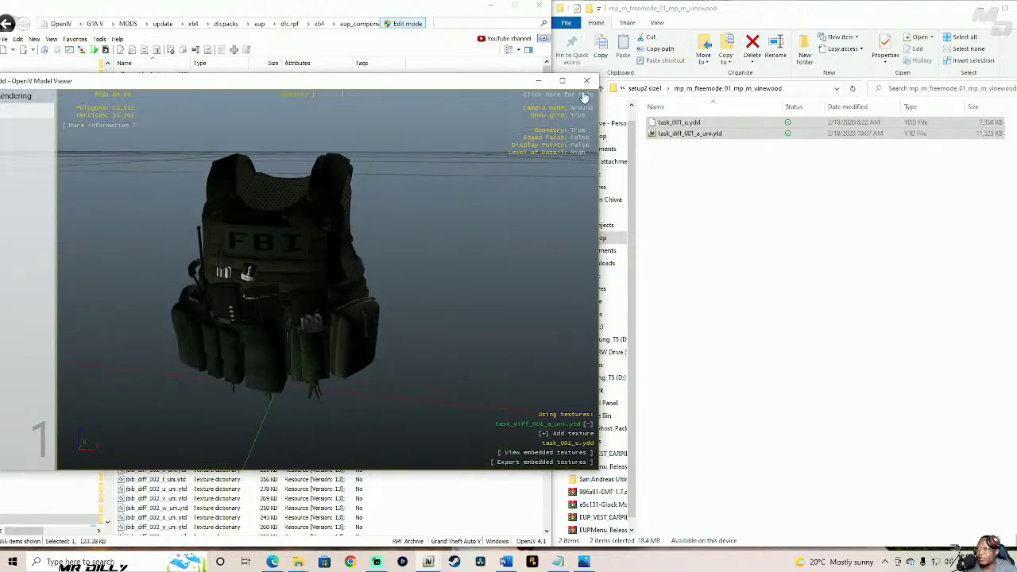
click(586, 81)
click(601, 89)
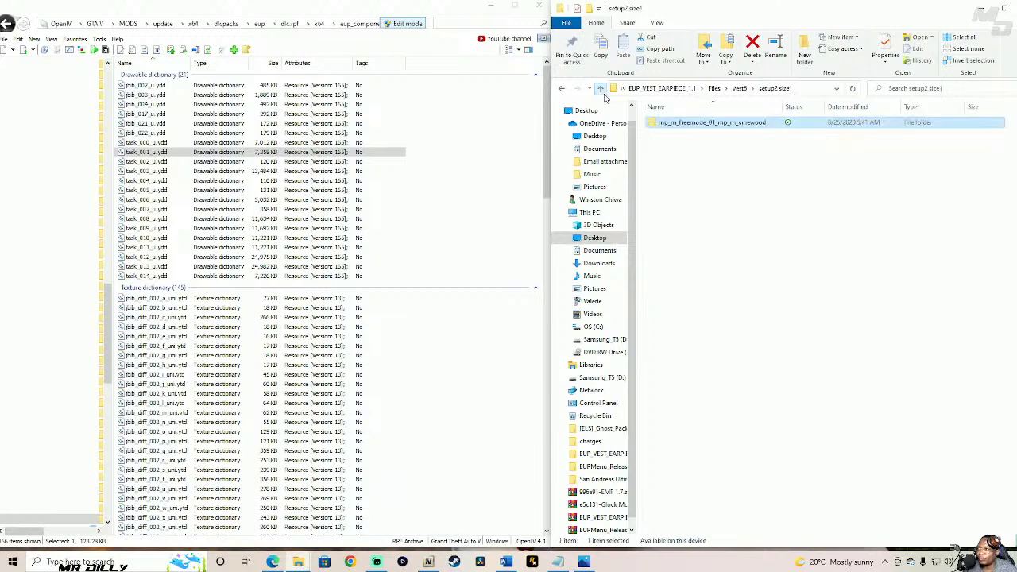
click(600, 88)
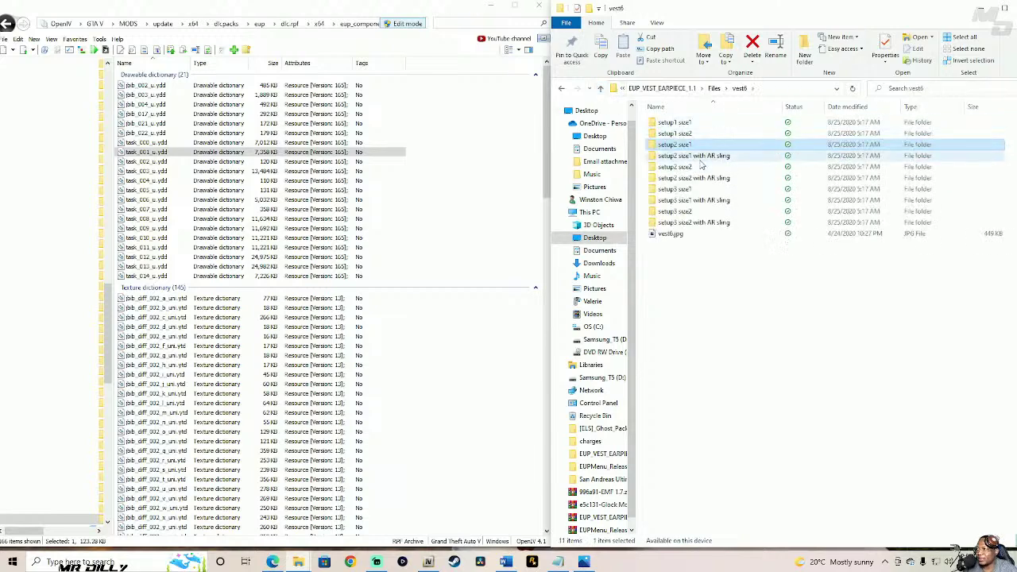
- Replace the archive's vinewood task_001_u.ydd and task_diff_001_a_uni.ytd with vest6's setup2 size2 versions, preview the vest, and return to the vest6 folder
double_click(690, 168)
double_click(726, 125)
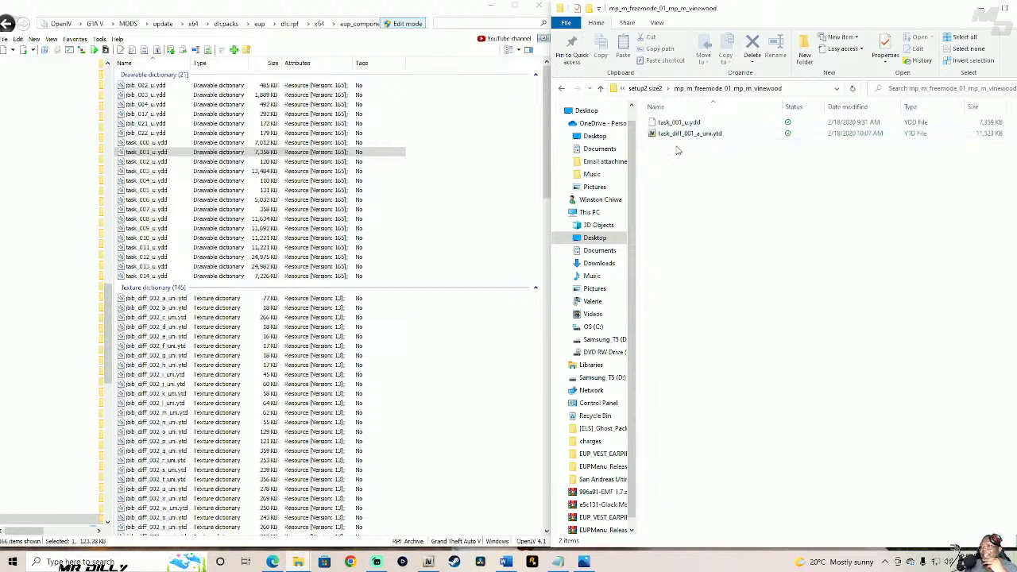
drag(674, 150, 268, 152)
double_click(268, 152)
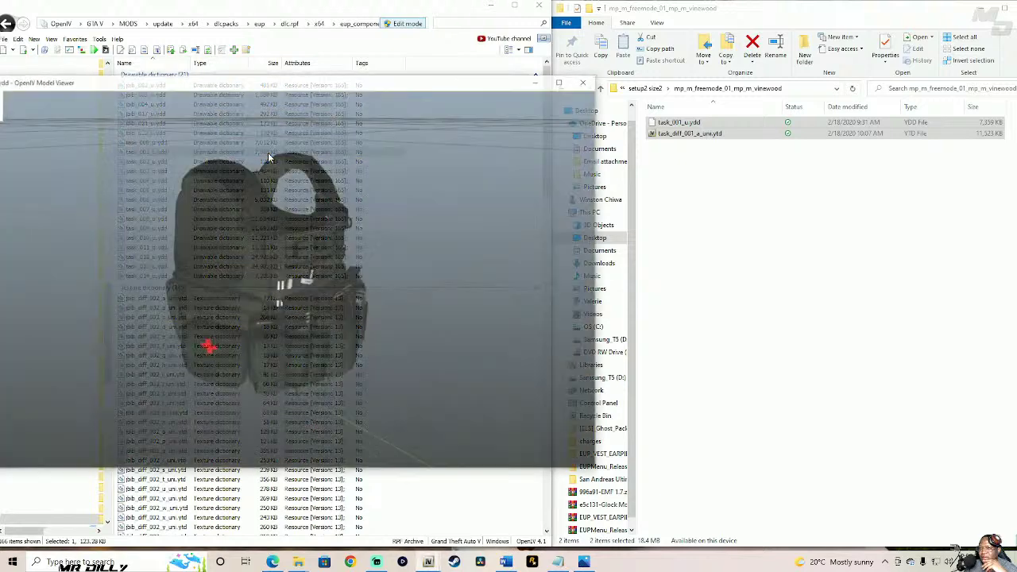
drag(383, 321, 228, 305)
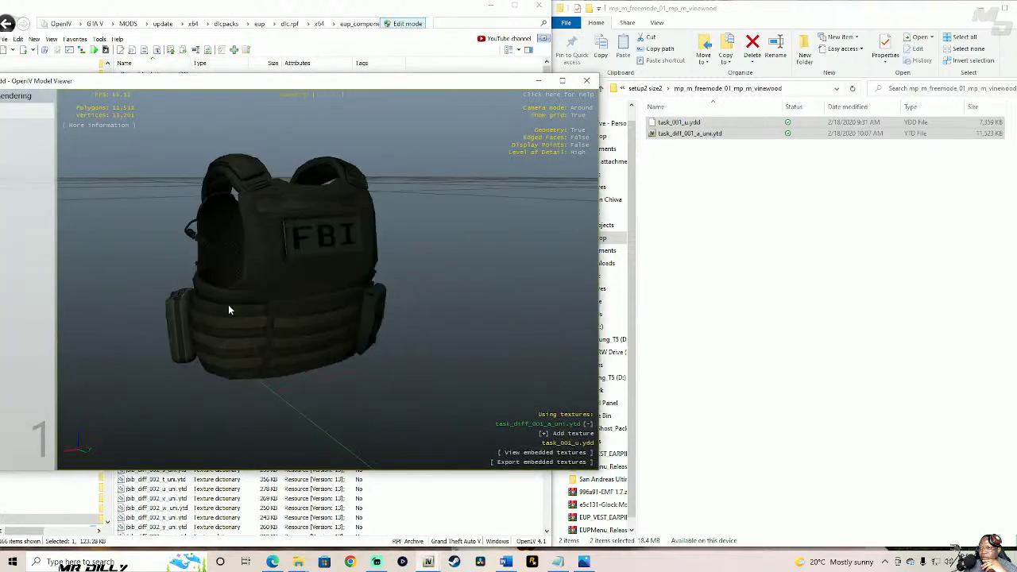
drag(342, 294, 444, 302)
click(586, 80)
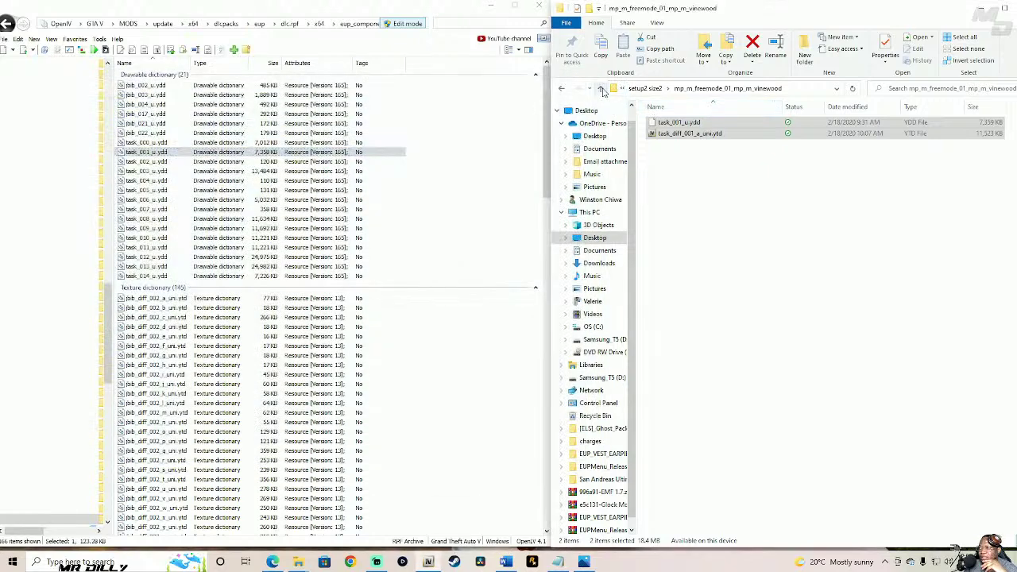
click(601, 88)
click(600, 88)
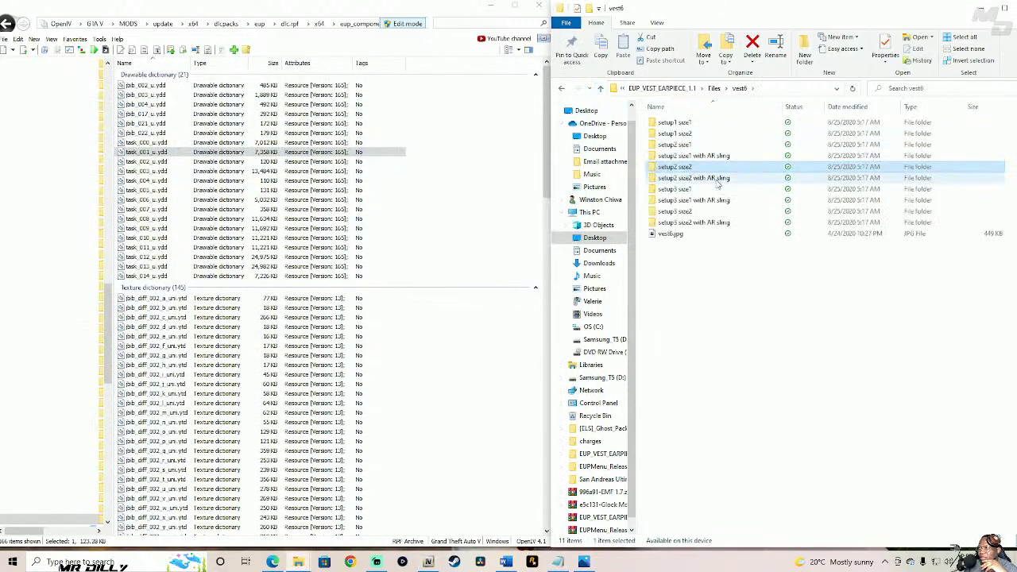
- Replace the archive's vinewood task_001_u.ydd and task_diff_001_a_uni.ytd with vest6's setup2 size2 with AR sling versions, preview the vest, and return to the vest6 folder
click(709, 180)
double_click(726, 180)
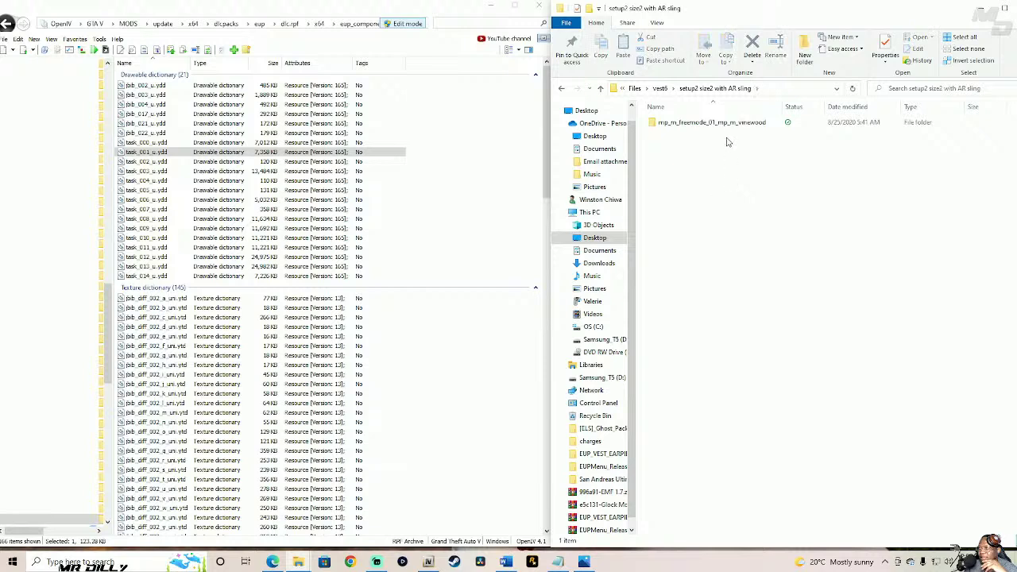
double_click(715, 123)
drag(691, 146, 514, 195)
drag(456, 179, 269, 152)
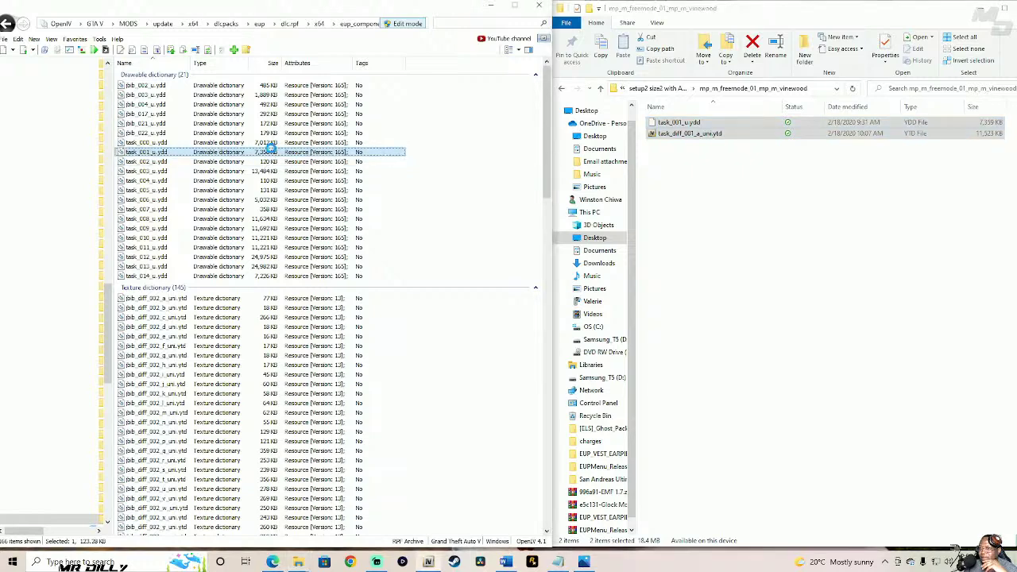
double_click(270, 152)
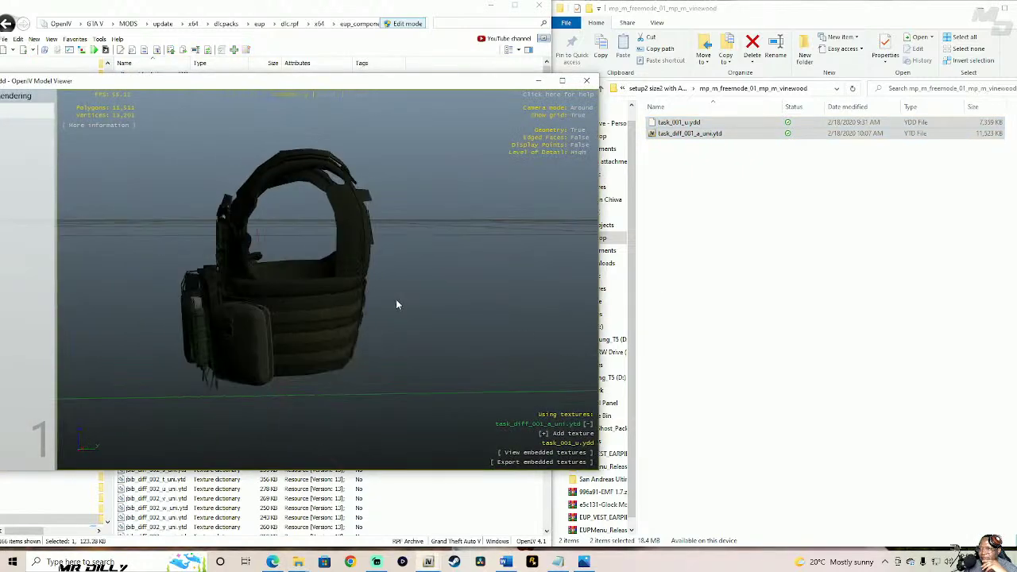
drag(416, 309, 667, 96)
click(589, 81)
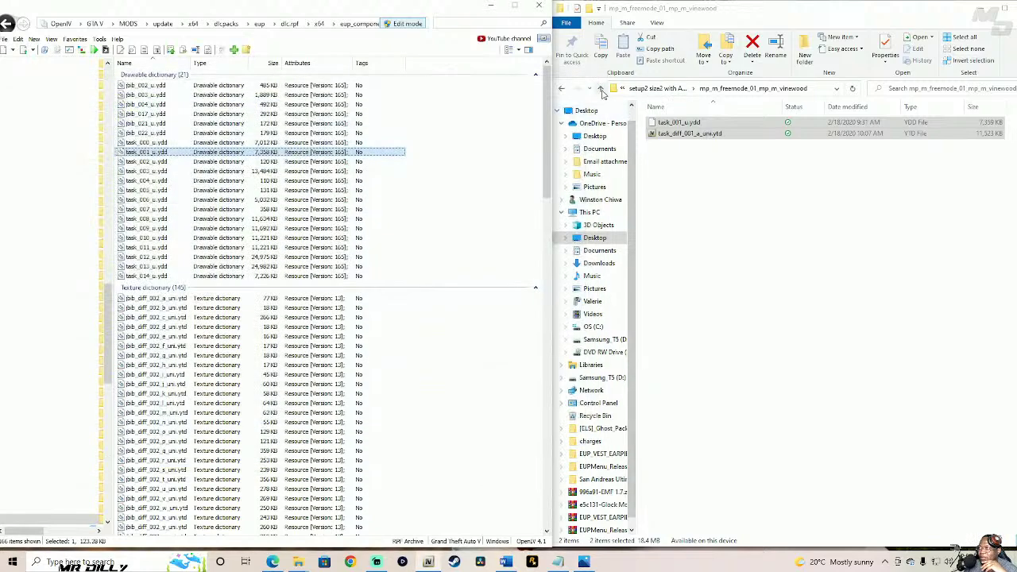
click(601, 89)
click(600, 89)
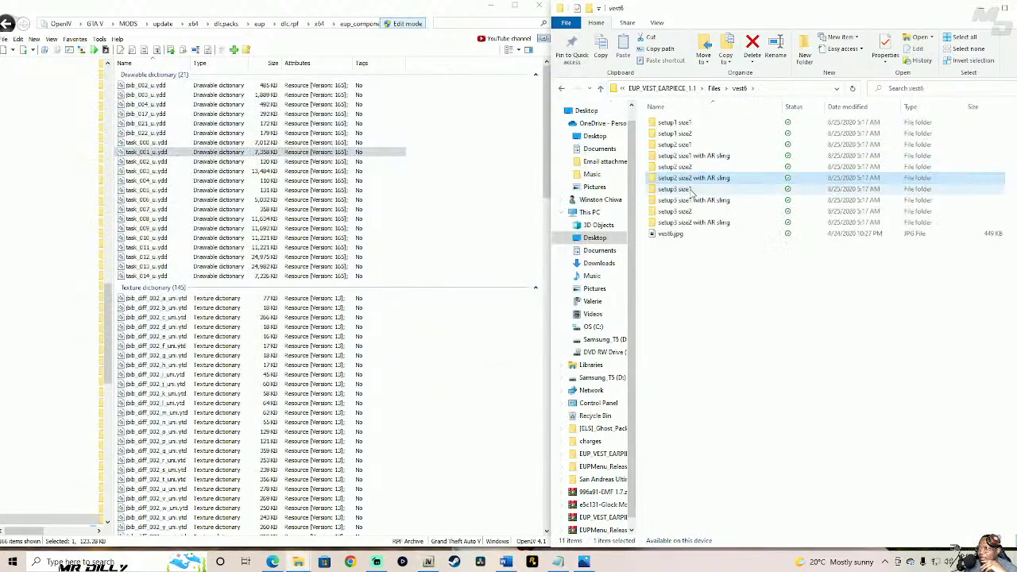
- Open the vinewood folder inside vest6's setup3 size1 and preview the archive's existing task_002_u.ydd model
double_click(690, 189)
double_click(714, 122)
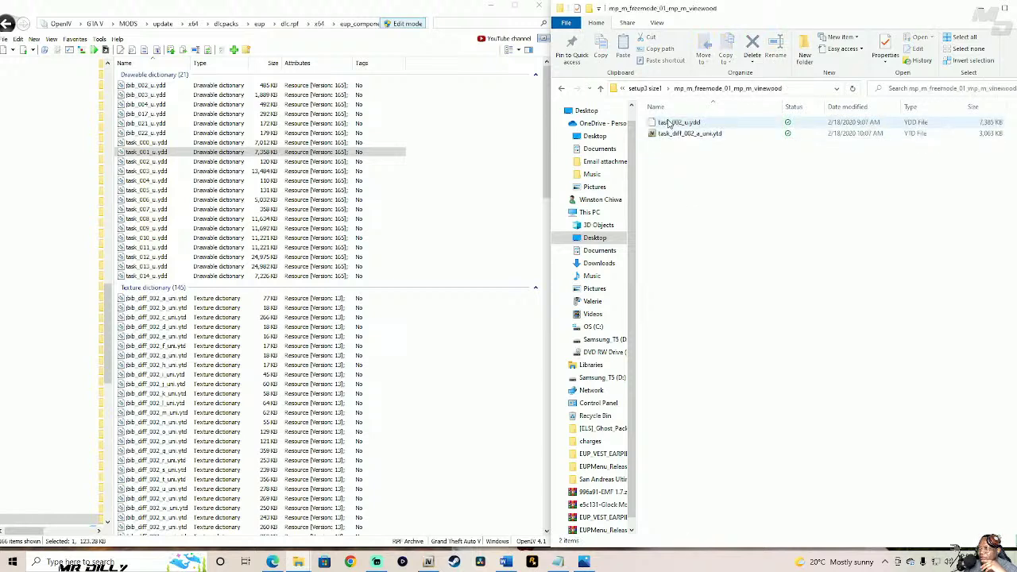
click(145, 163)
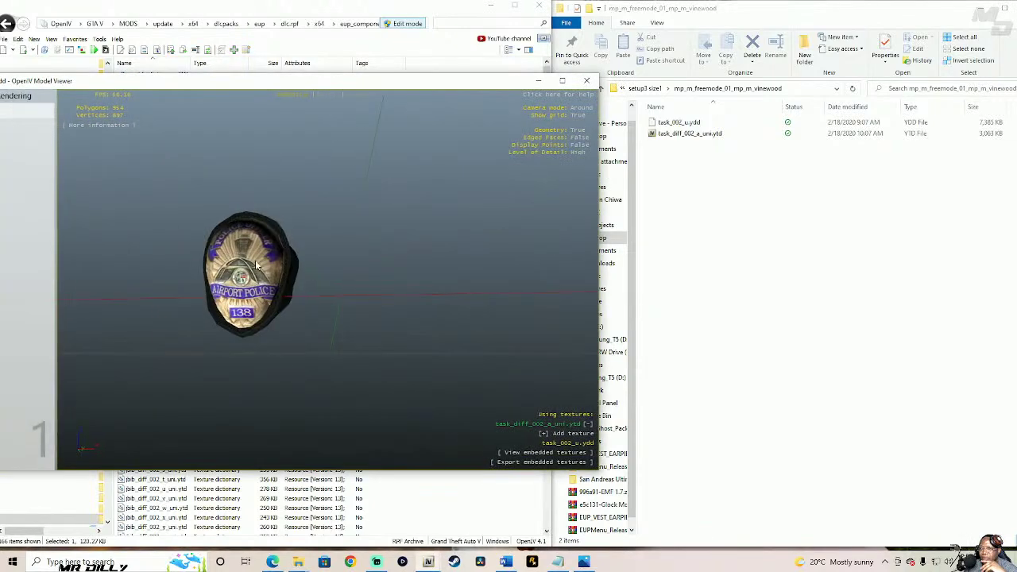
drag(256, 266, 311, 298)
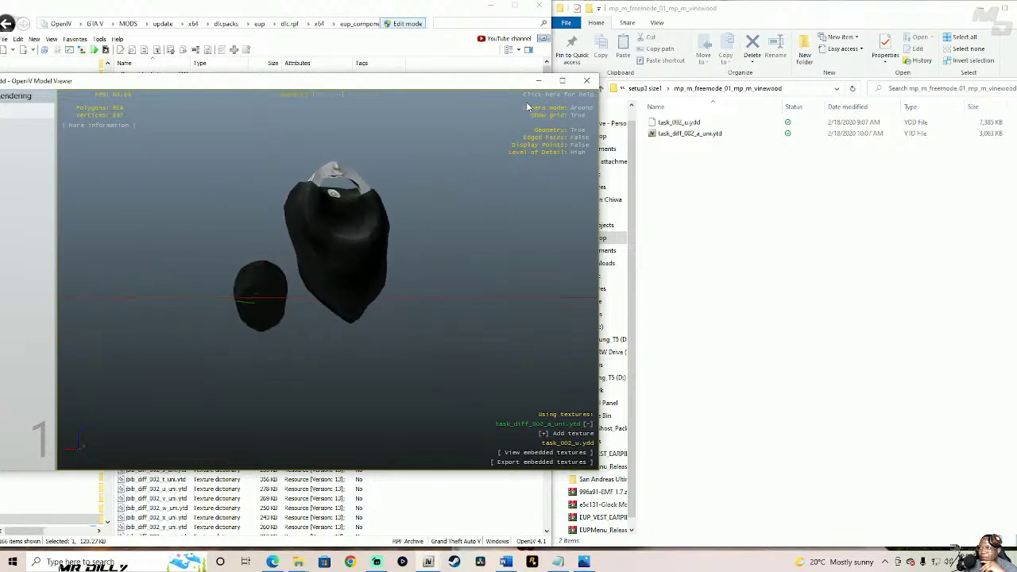
click(588, 81)
- Replace the archive's vinewood task_002_u.ydd and task_diff_002_a_uni.ytd with vest6's setup3 size1 versions, preview the vest, and return to the vest6 folder
drag(688, 151, 721, 125)
click(247, 161)
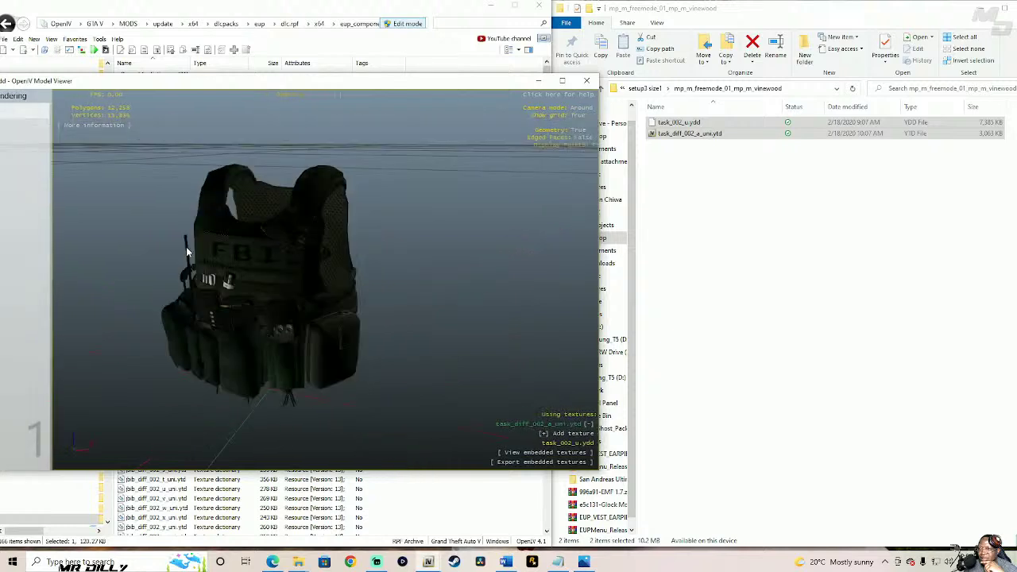
drag(374, 279, 321, 280)
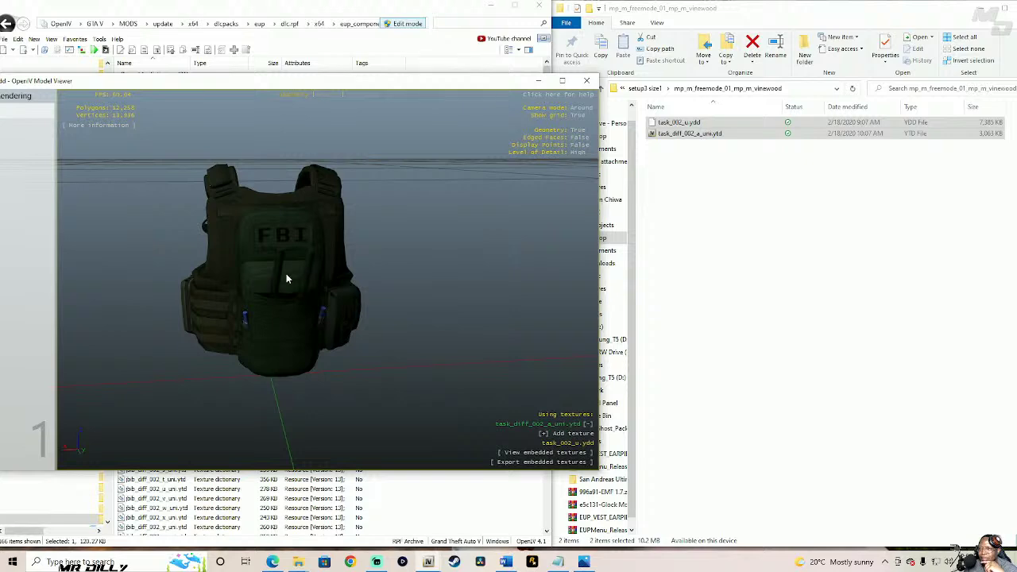
drag(254, 299, 370, 302)
click(588, 82)
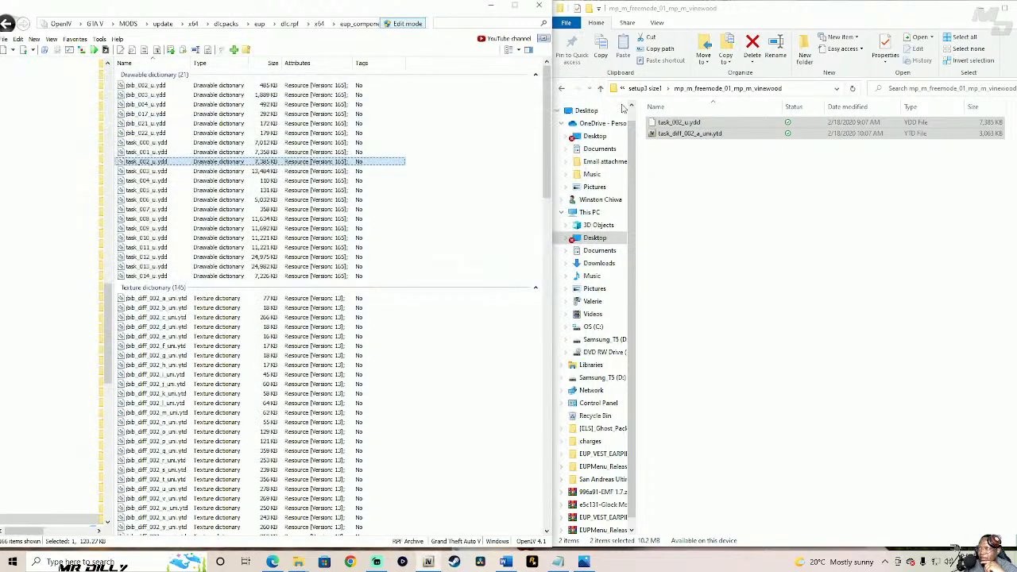
click(602, 89)
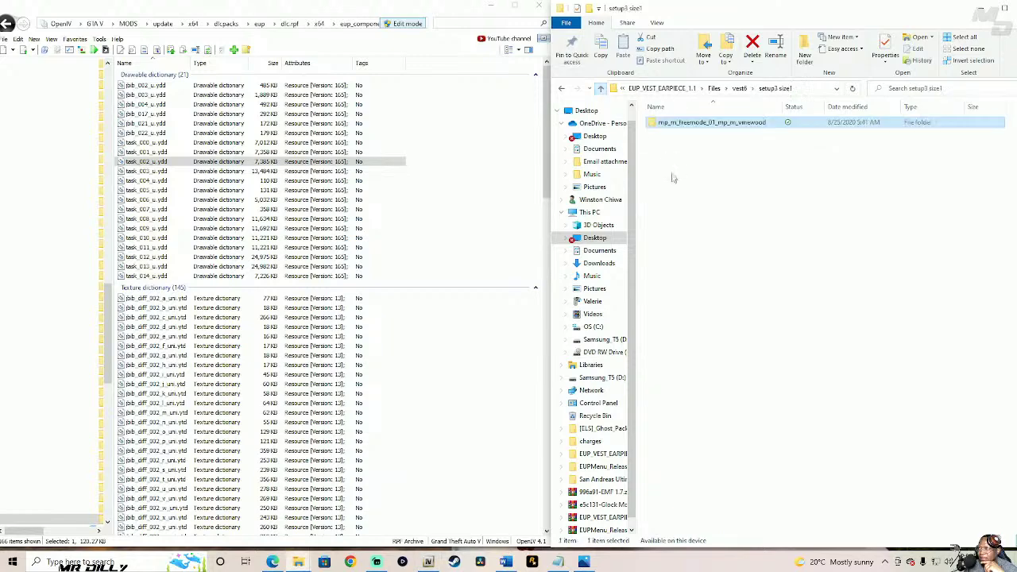
click(602, 89)
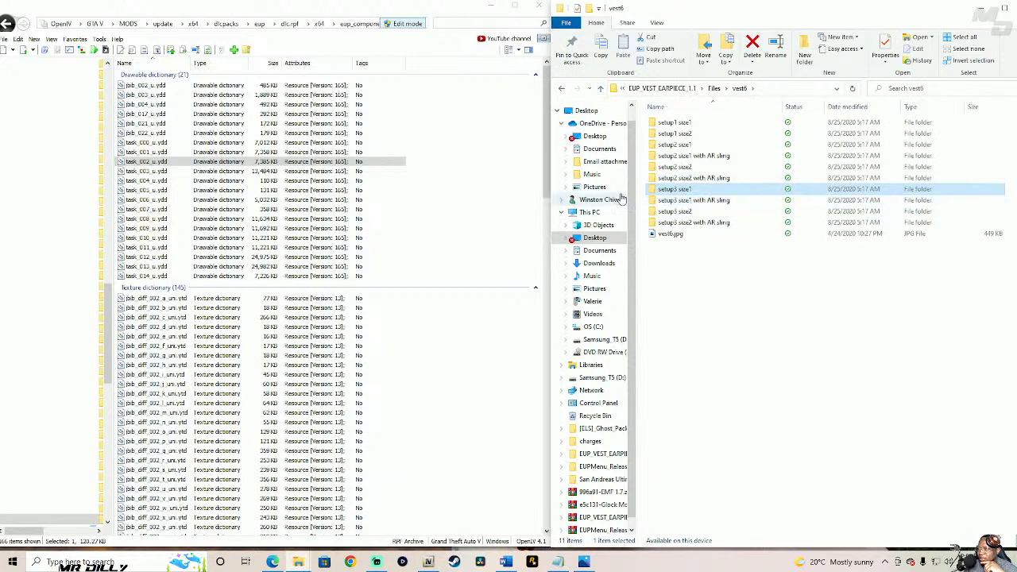
- Replace the archive's vinewood task_002_u.ydd and task_diff_002_a_uni.ytd with vest6's setup3 size1 with AR sling versions, preview the vest, and return to the vest6 folder
double_click(698, 204)
double_click(720, 127)
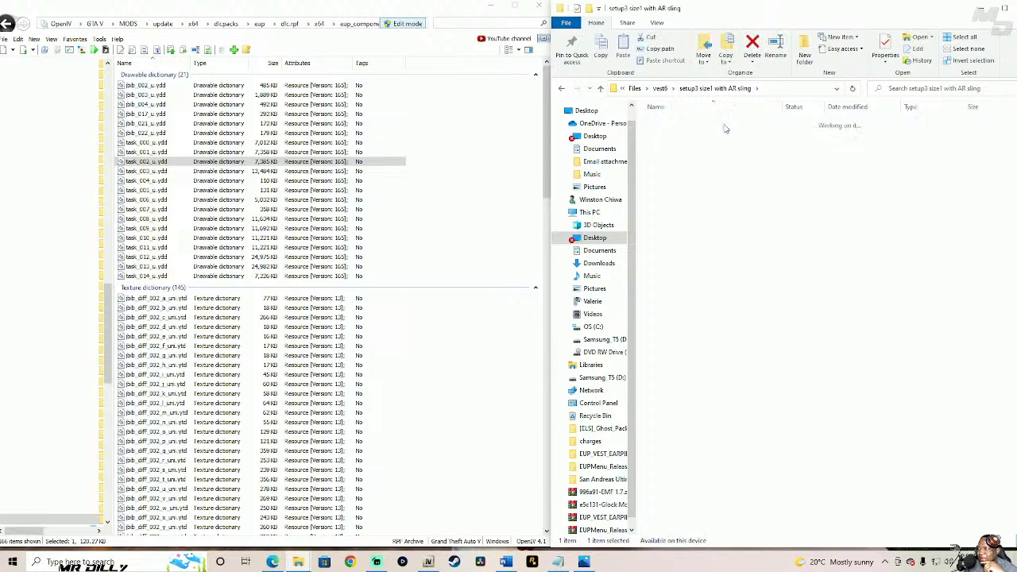
drag(684, 144, 289, 159)
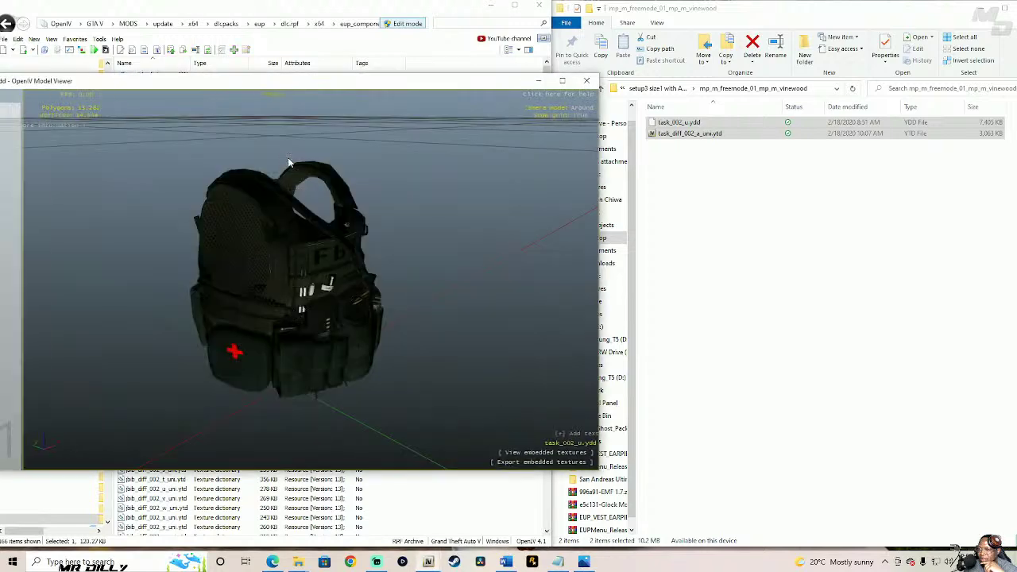
drag(516, 242, 428, 247)
drag(322, 271, 514, 297)
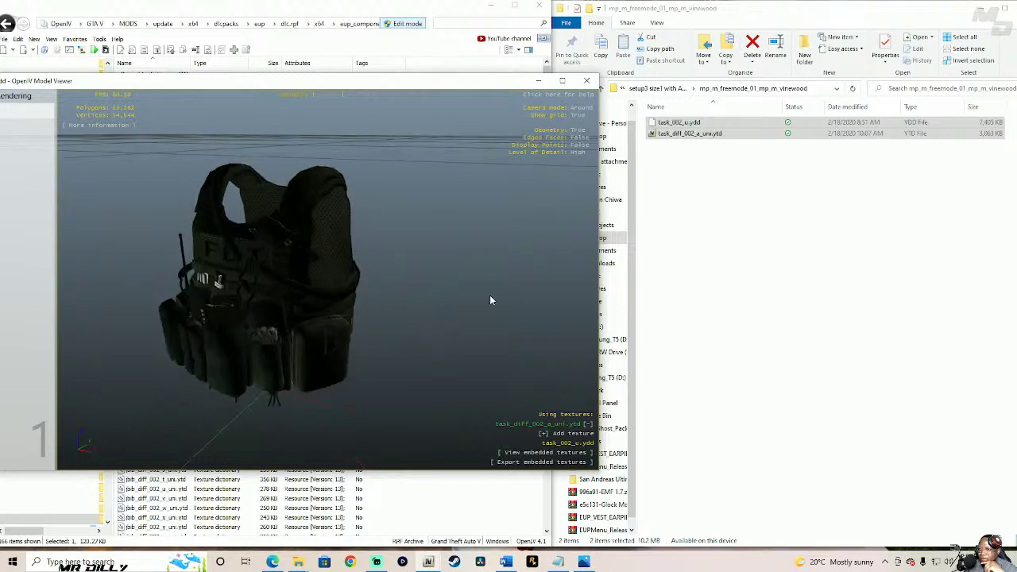
drag(297, 293, 260, 261)
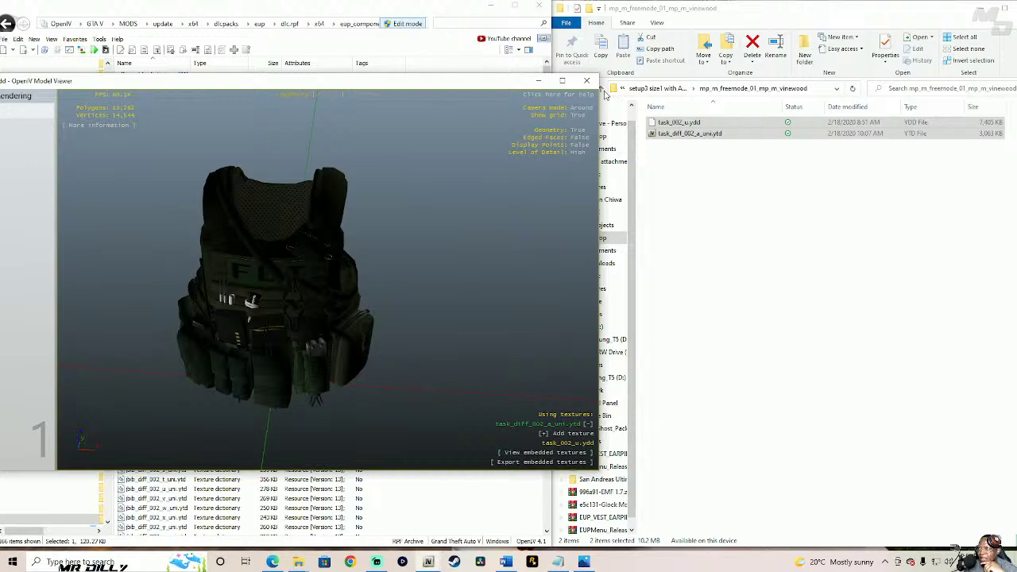
click(604, 92)
click(519, 87)
click(580, 83)
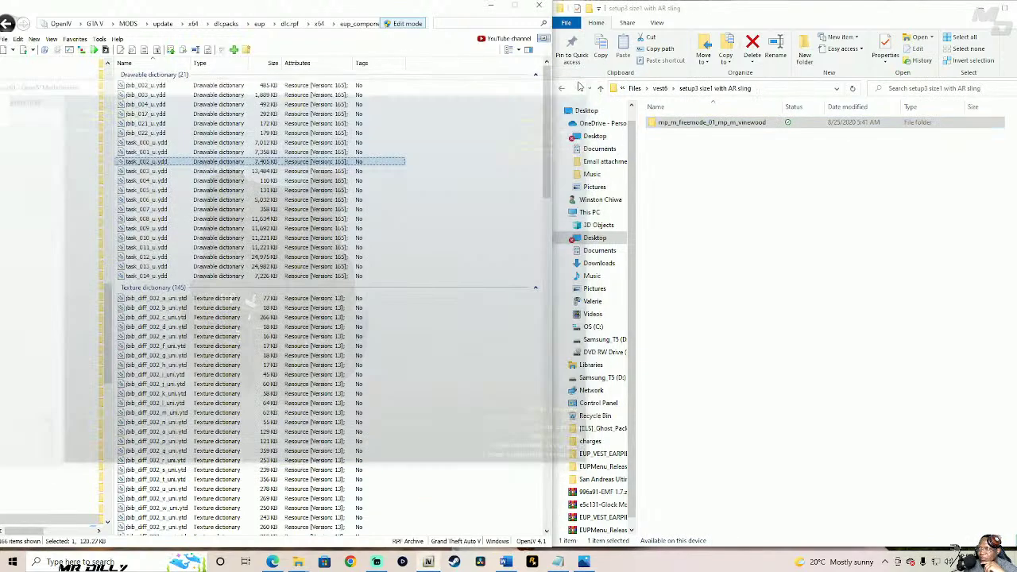
click(601, 88)
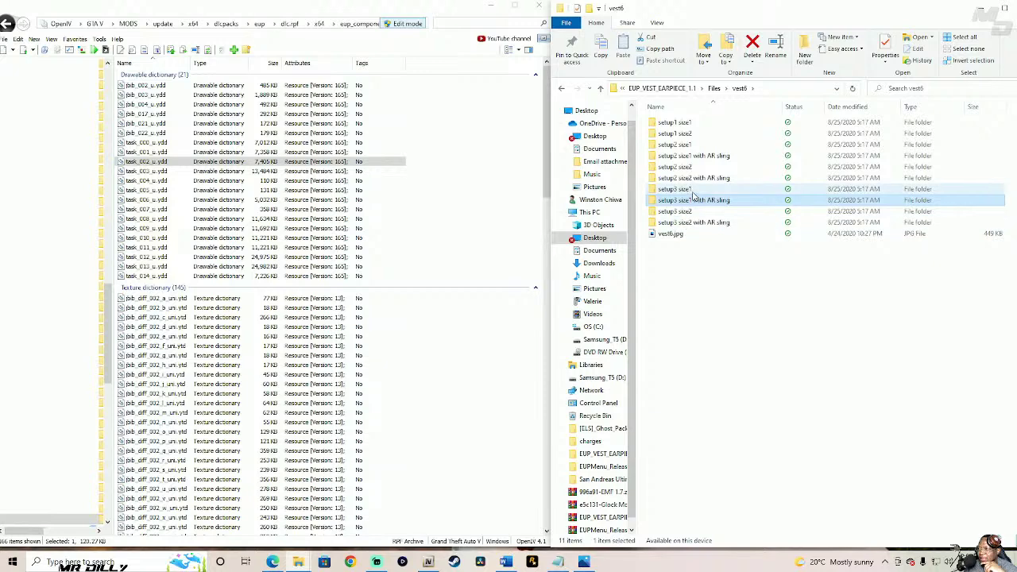
- Replace the archive's vinewood task_002_u.ydd and task_diff_002_a_uni.ytd with vest6's setup3 size1 versions again
double_click(694, 191)
double_click(701, 123)
drag(691, 147, 474, 212)
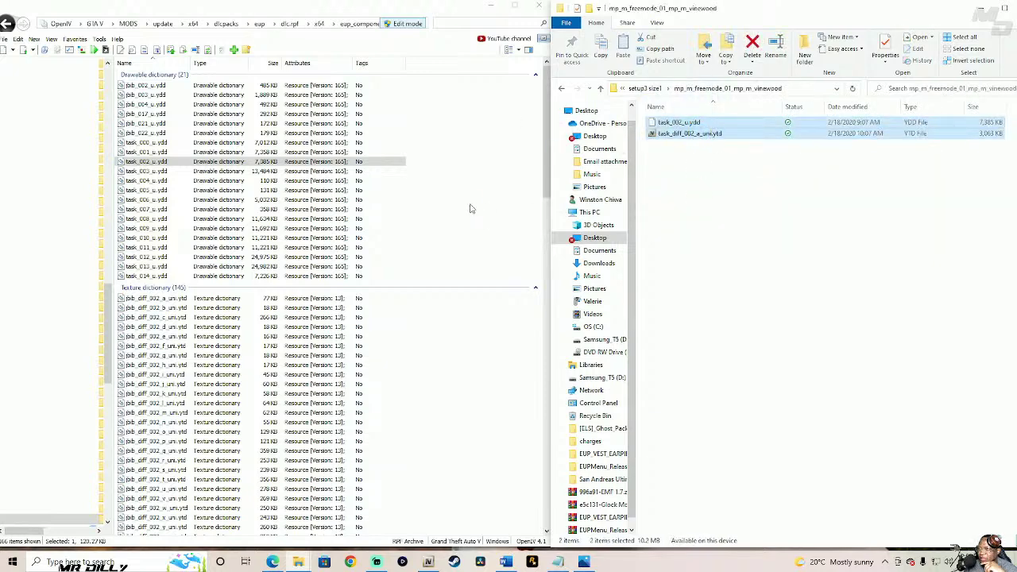
- Replace the archive's vinewood task_002_u.ydd and task_diff_002_a_uni.ytd with vest6's setup3 size2 versions and preview the vest
click(601, 93)
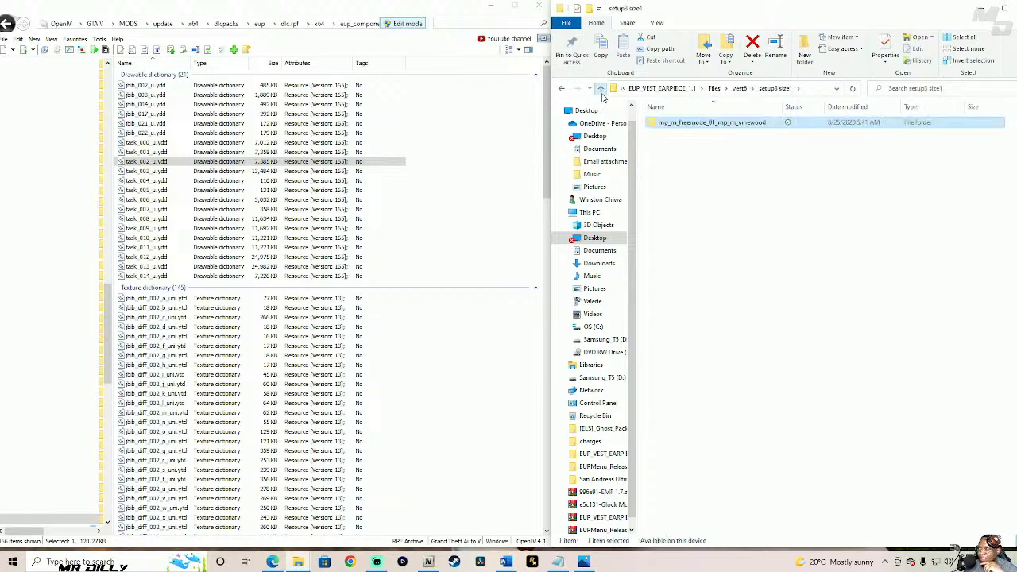
click(601, 93)
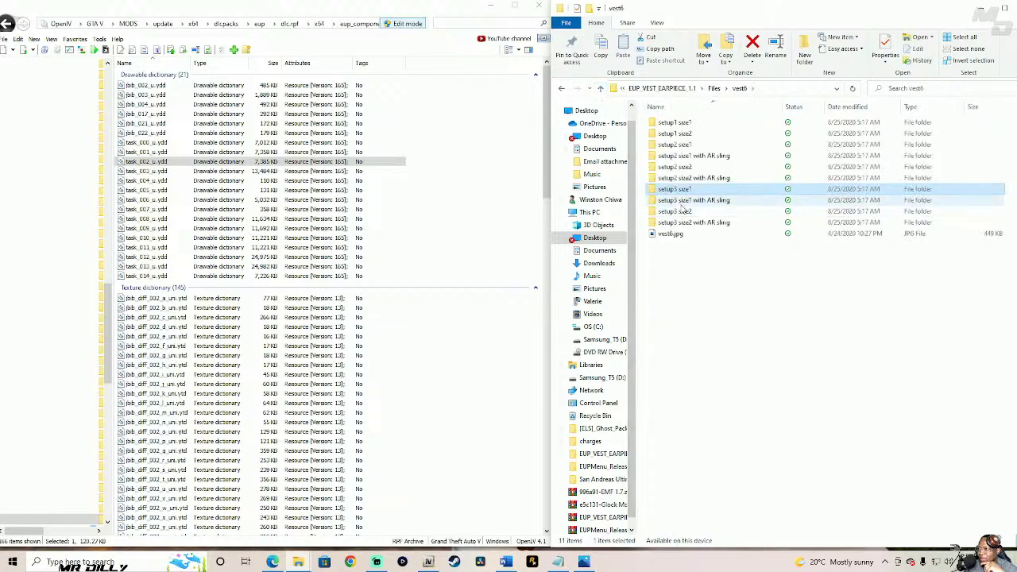
click(679, 212)
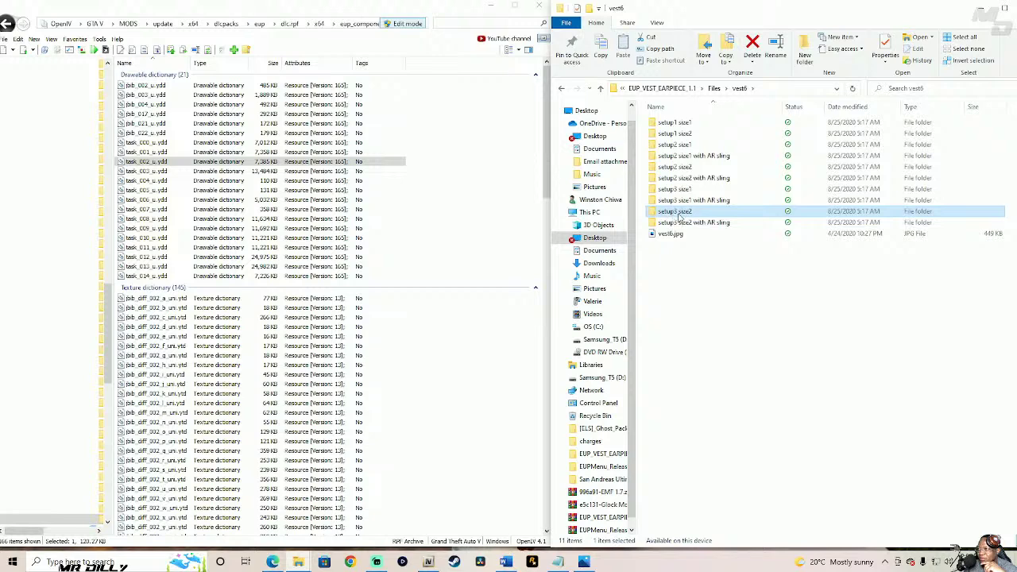
double_click(706, 214)
double_click(715, 124)
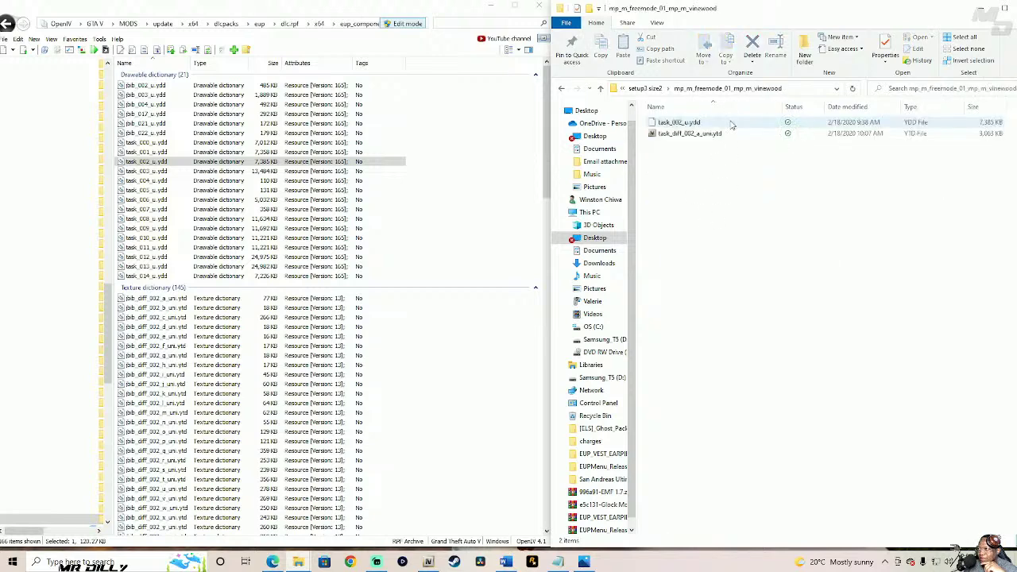
drag(685, 134, 296, 161)
double_click(296, 162)
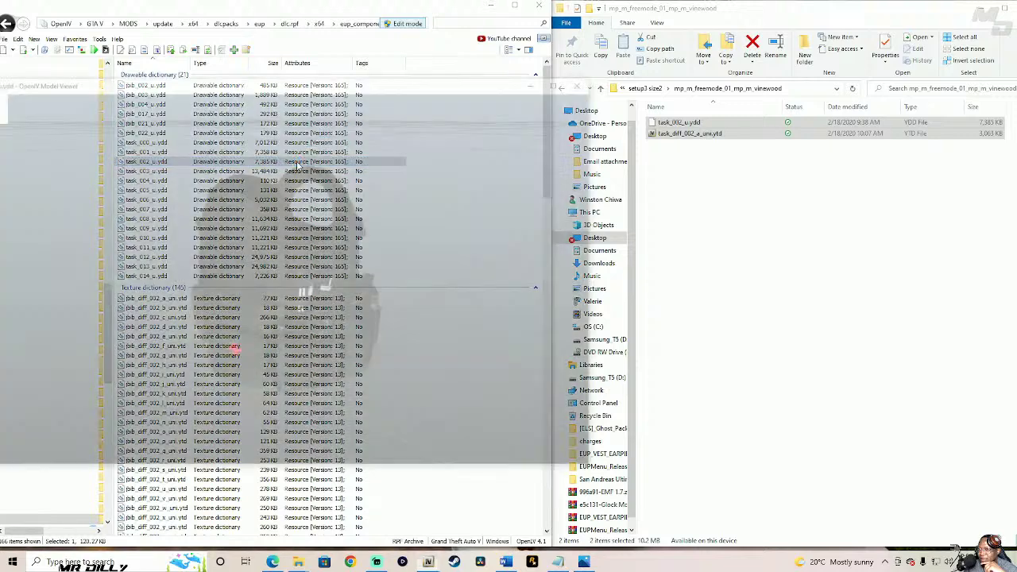
drag(473, 332, 297, 322)
click(586, 80)
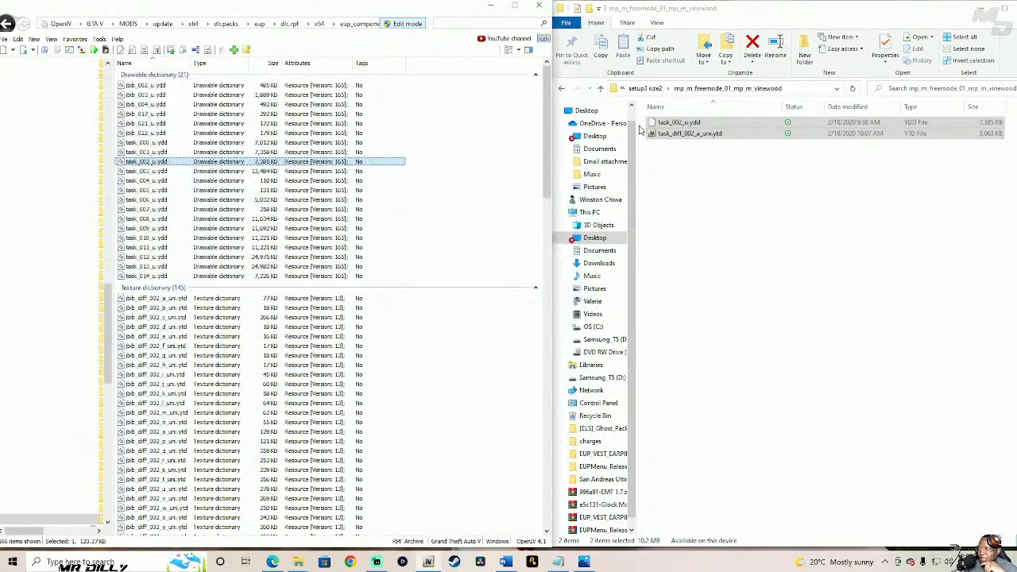
- Check the contents of vest6's setup3 size2 with AR sling folder and return to the vest6 folder
click(600, 88)
click(600, 88)
double_click(726, 222)
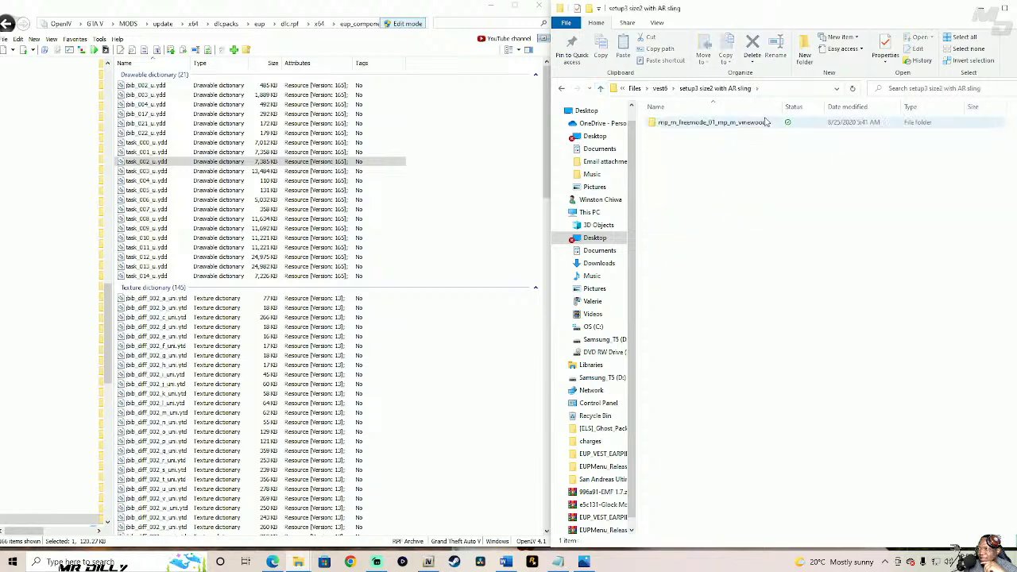
click(600, 88)
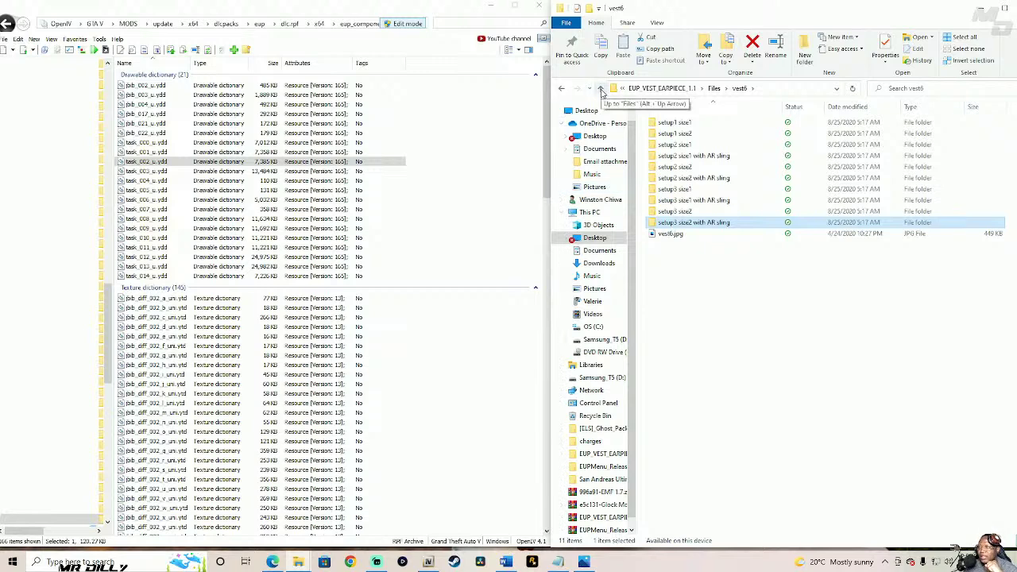
- Open the vest7 folder and view its vest7.jpg reference picture
click(601, 90)
click(697, 225)
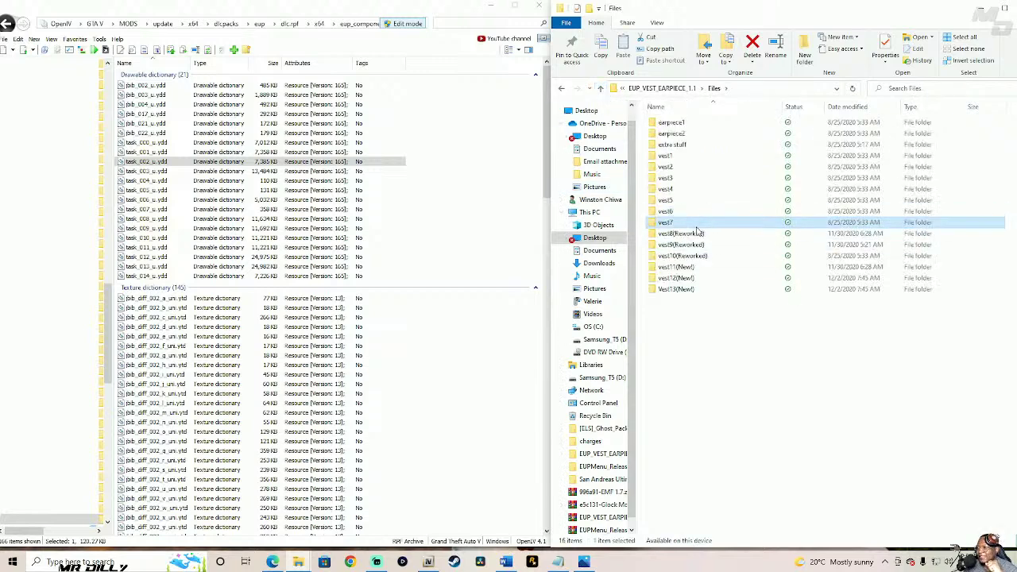
double_click(702, 224)
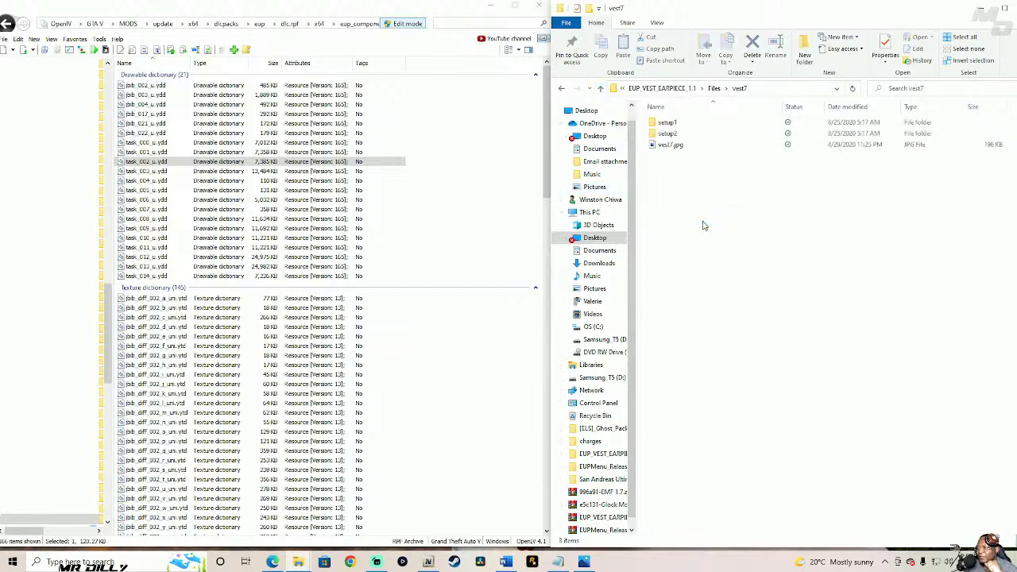
click(680, 148)
double_click(680, 148)
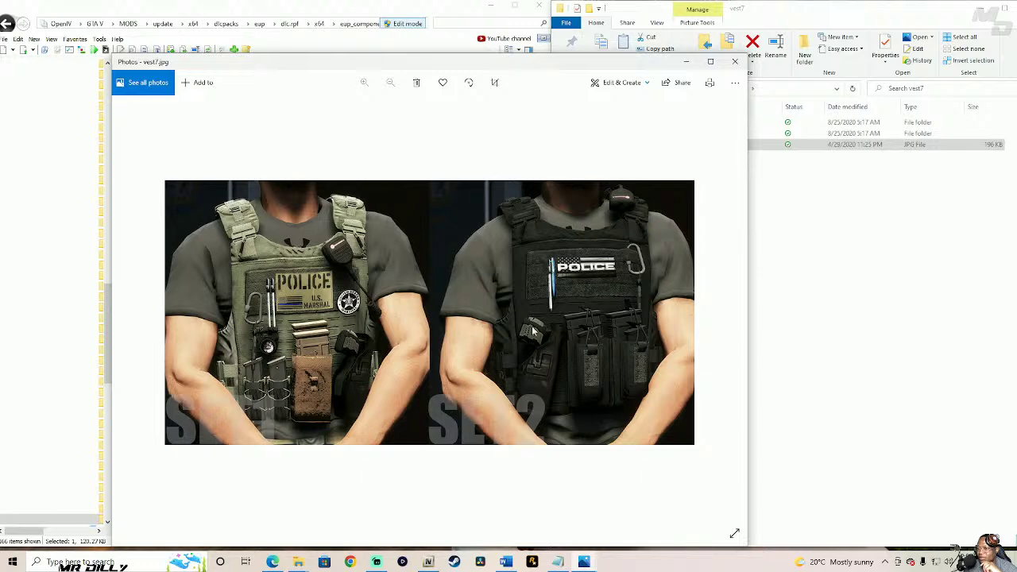
click(735, 61)
- Open the mp_m_freemode_01_mp_m_heist3 folder in vest7's setup1 and the matching folder in the archive
click(707, 123)
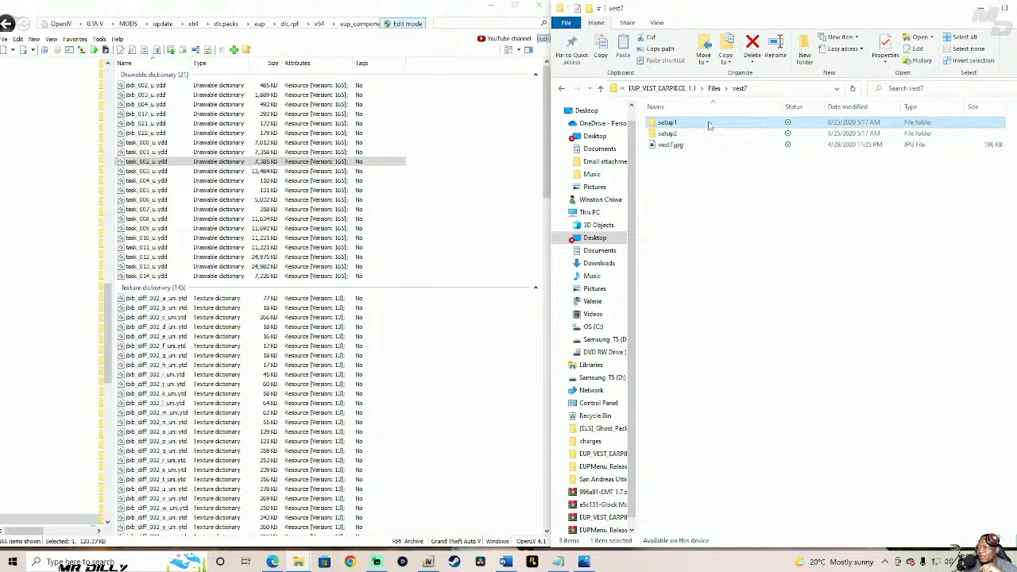
double_click(709, 125)
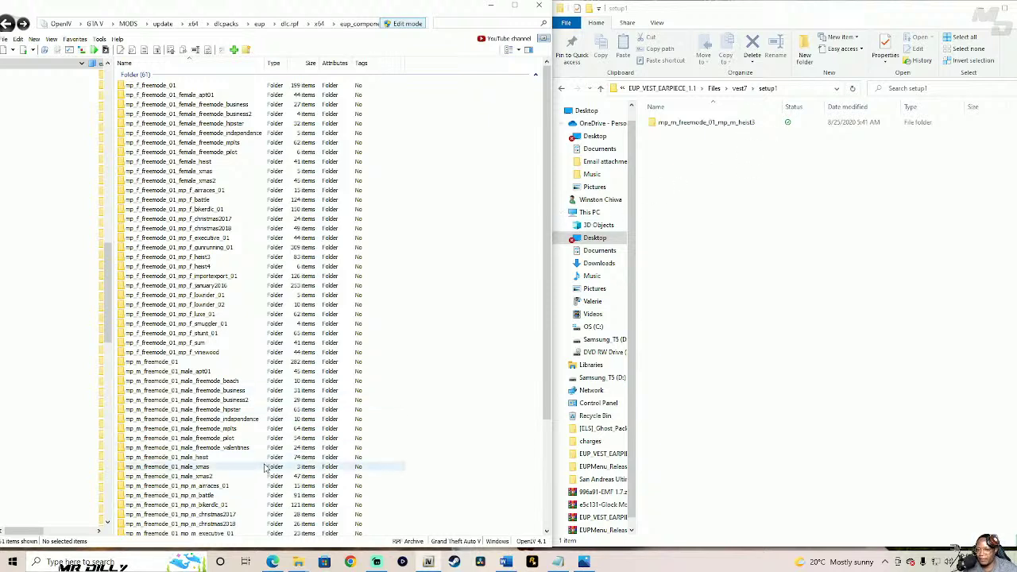
drag(545, 293, 545, 409)
click(148, 414)
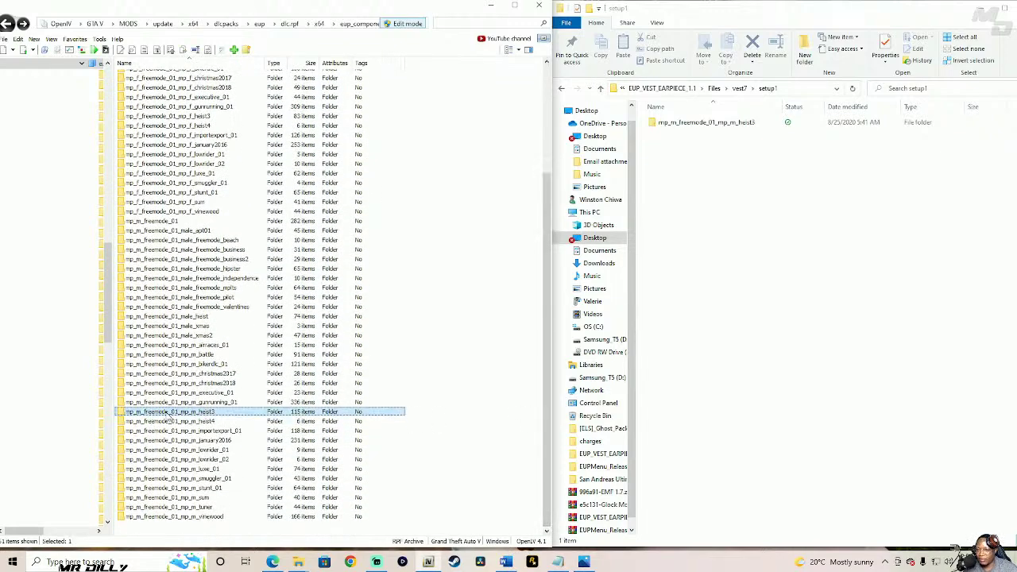
double_click(226, 416)
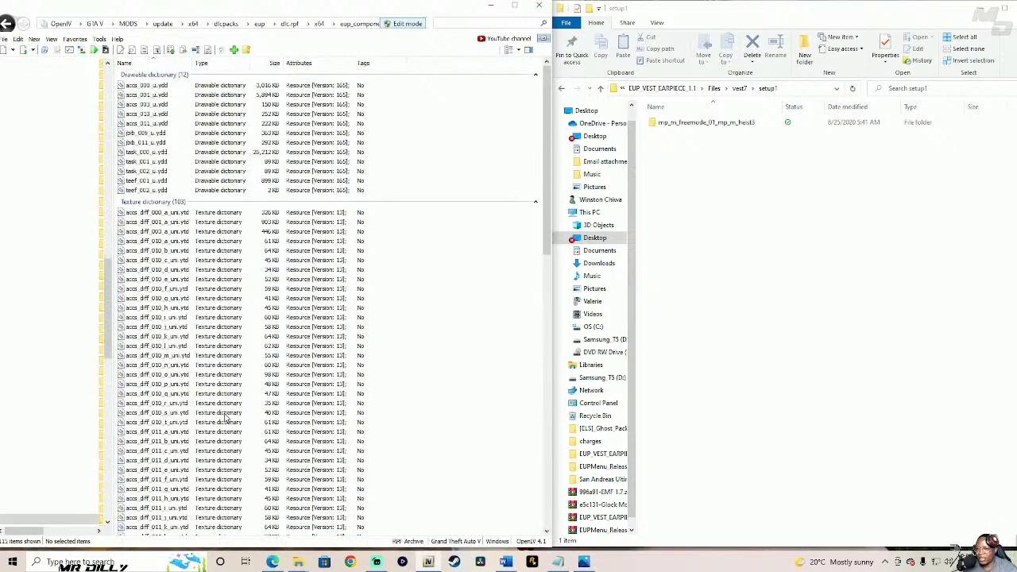
click(742, 126)
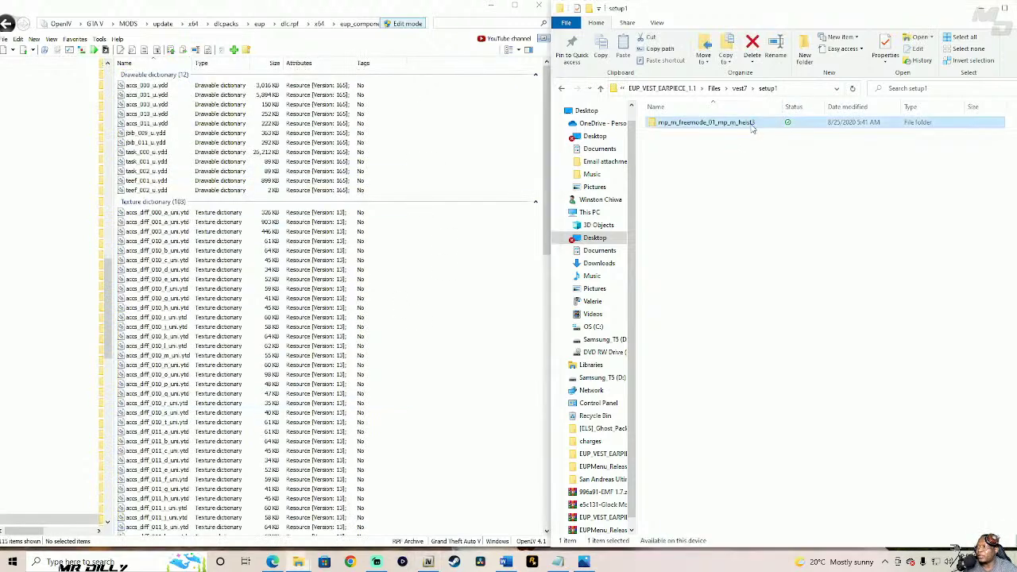
double_click(718, 125)
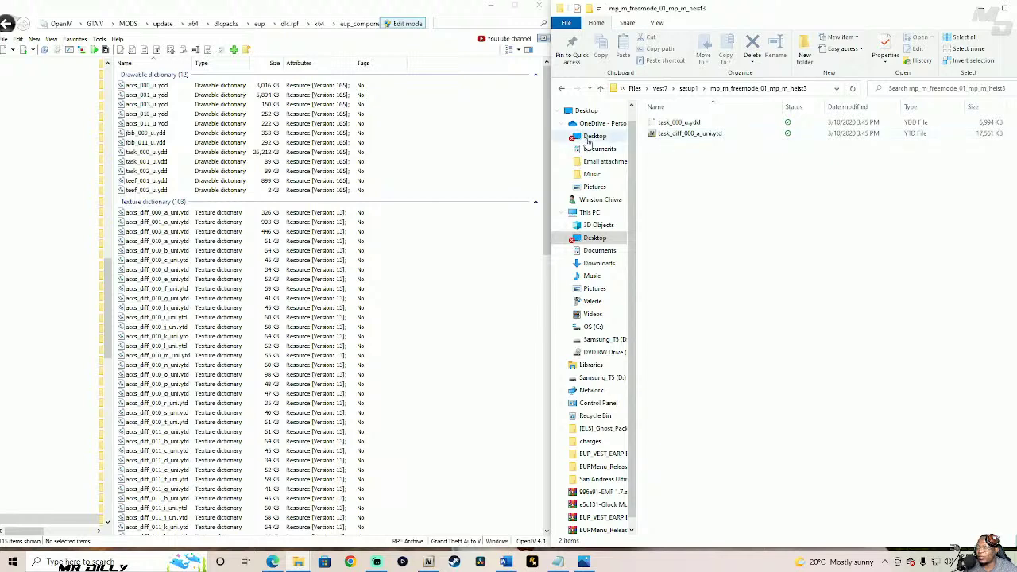
- Preview the archive's existing heist3 task_000_u.ydd model from the back and front to check for a conflict
click(224, 152)
double_click(225, 151)
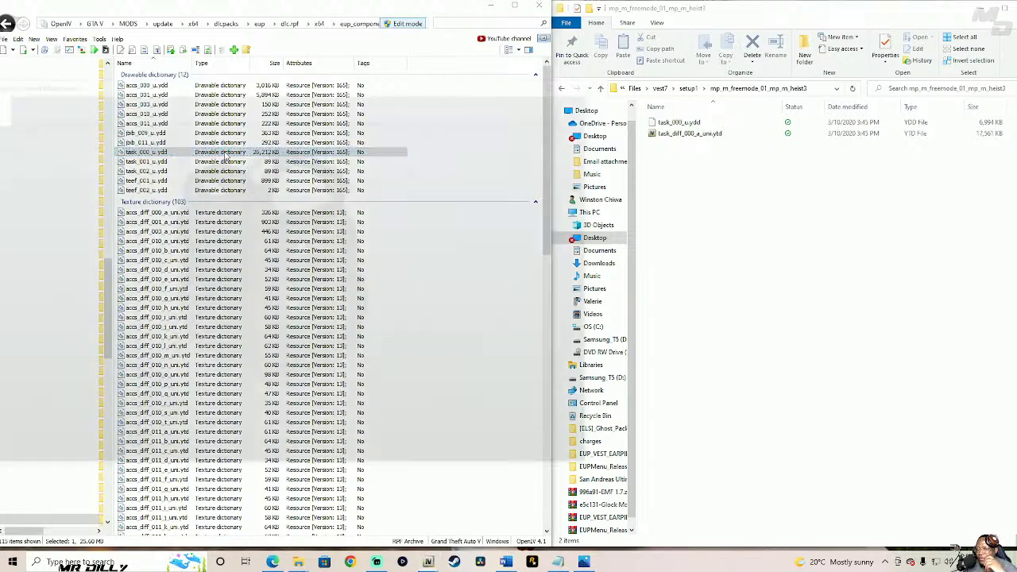
drag(348, 251, 261, 282)
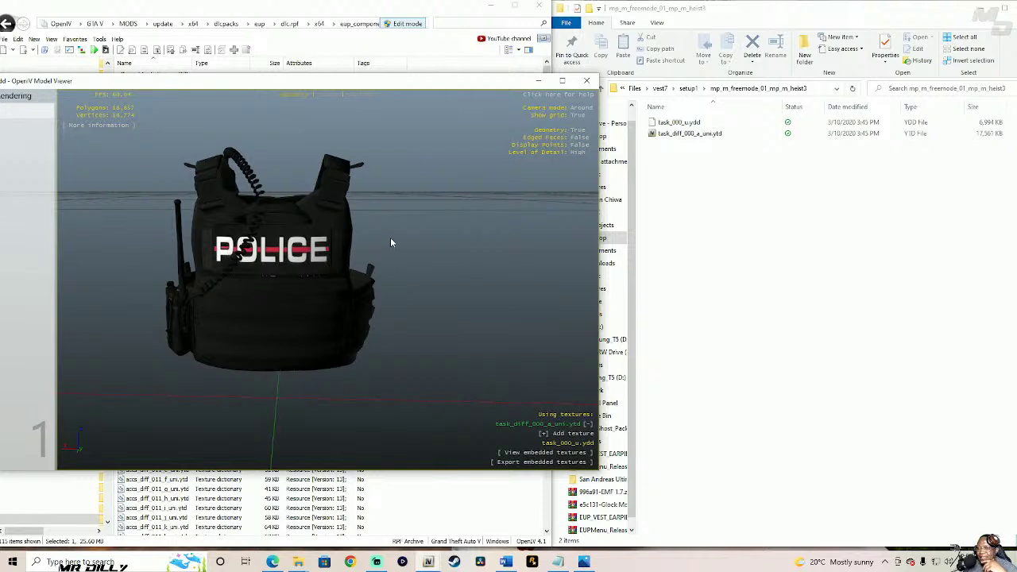
drag(355, 269, 426, 248)
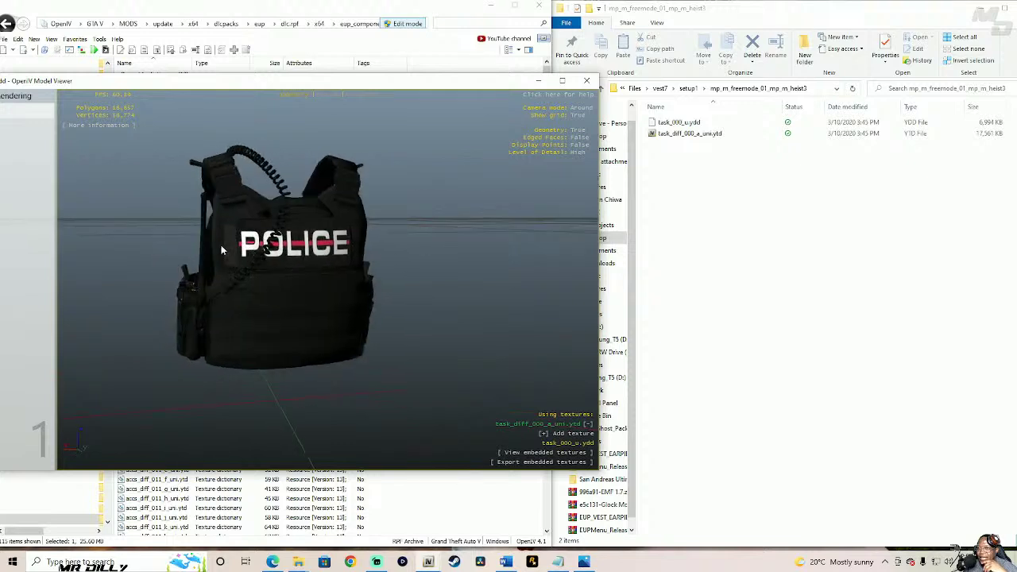
drag(232, 259, 369, 296)
click(586, 80)
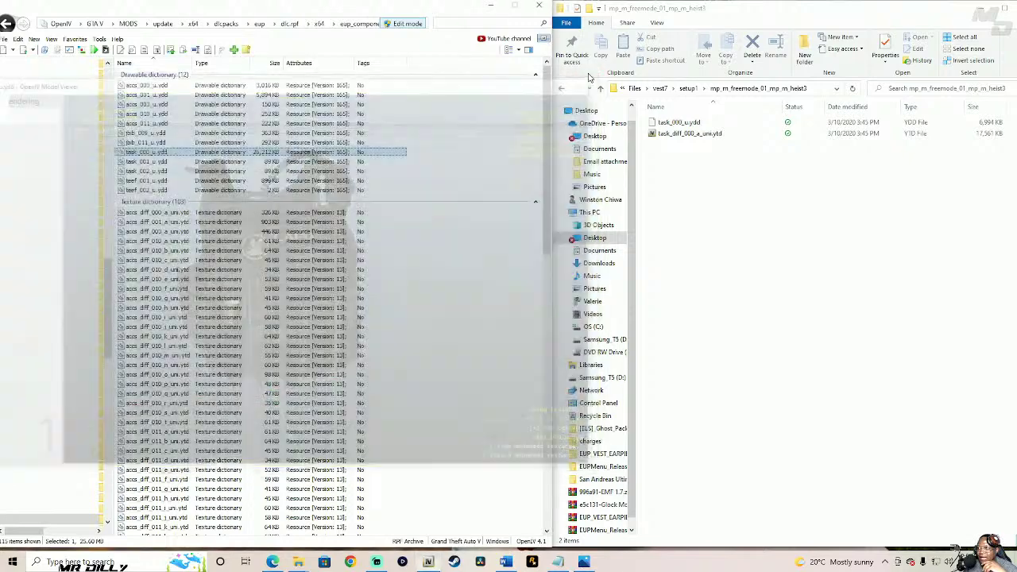
- Open the heist3 folder inside vest7's setup2 and preview the archive's existing task_001_u.ydd model
click(599, 89)
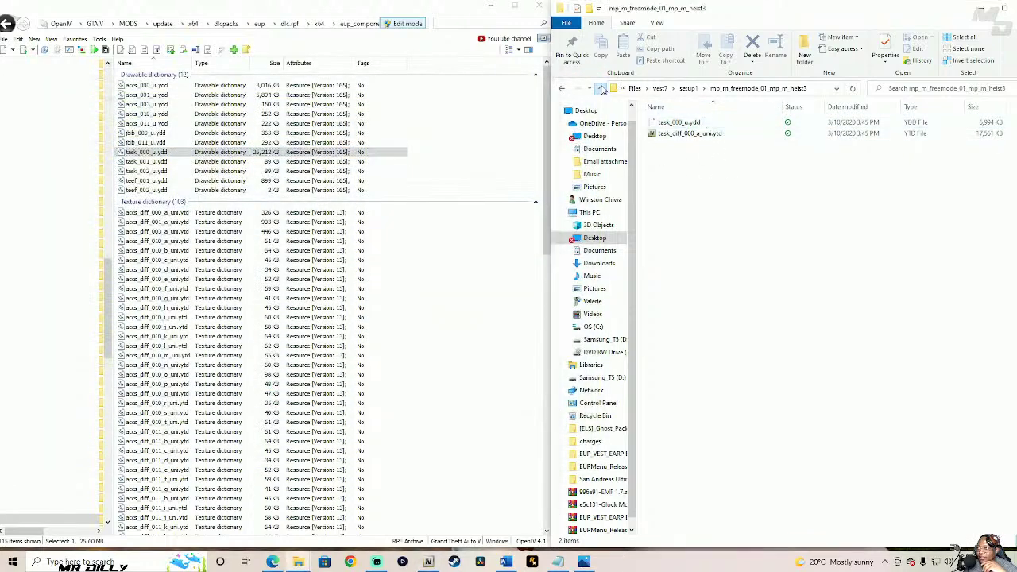
click(600, 88)
double_click(682, 134)
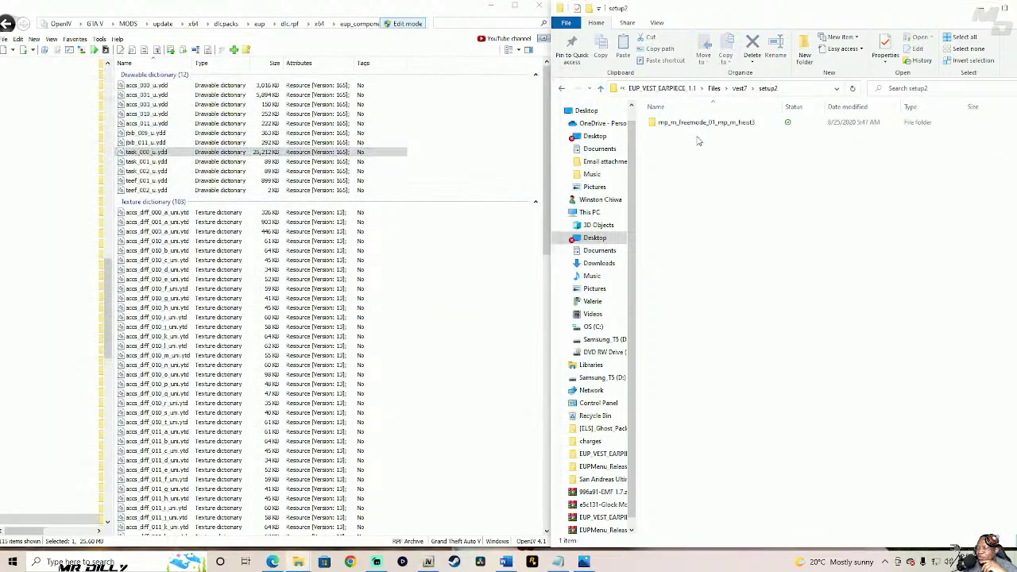
double_click(709, 124)
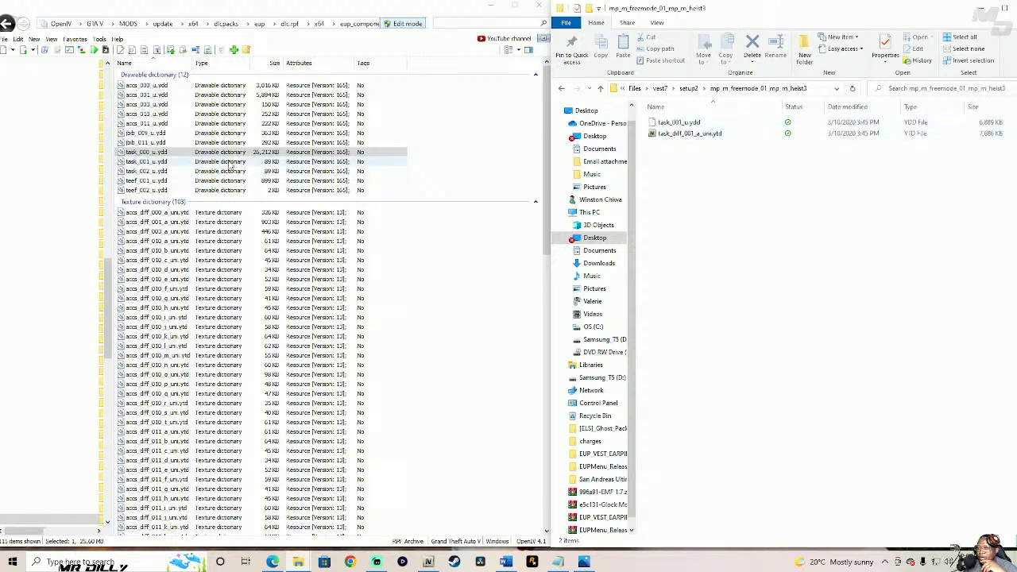
click(231, 163)
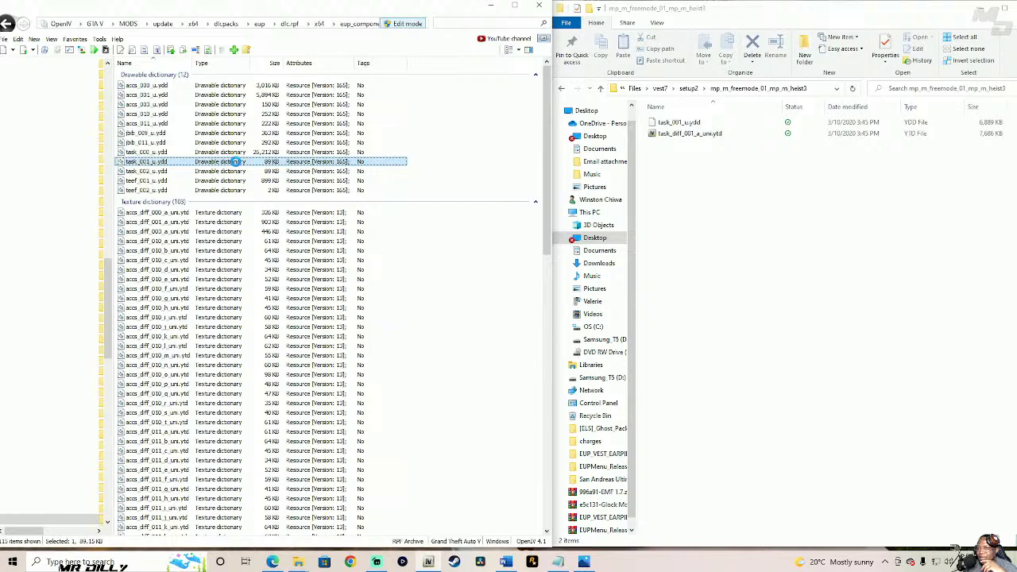
double_click(235, 161)
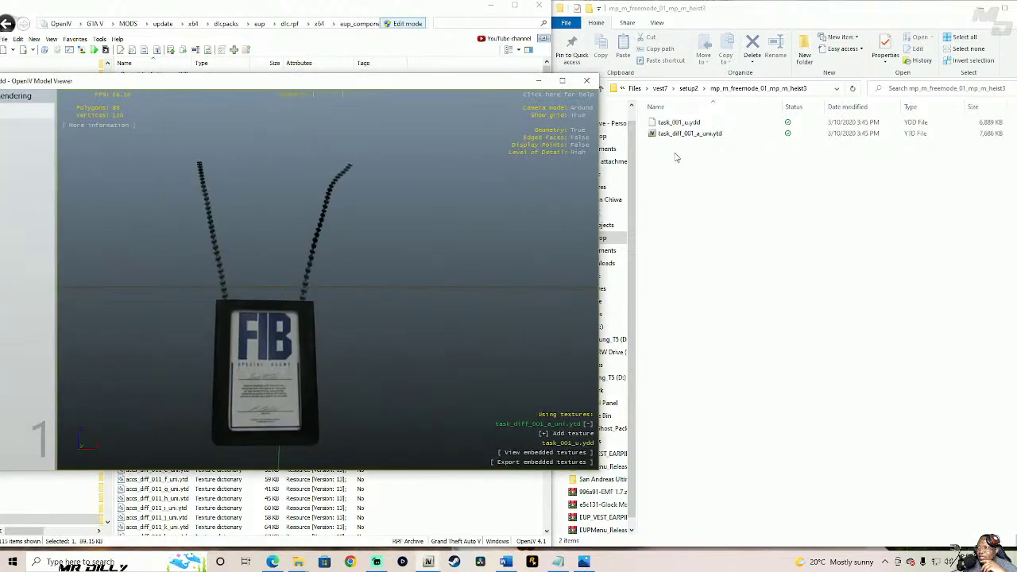
click(586, 80)
- Replace the archive's heist3 task_001_u.ydd and task_diff_001_a_uni.ytd with vest7's setup2 versions and preview the vest
drag(679, 150, 450, 185)
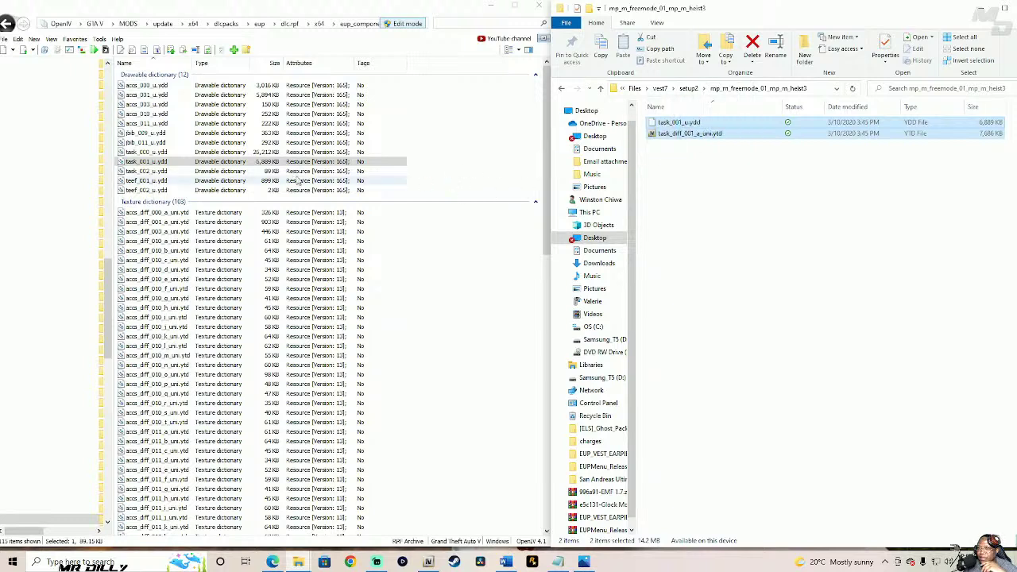
double_click(193, 161)
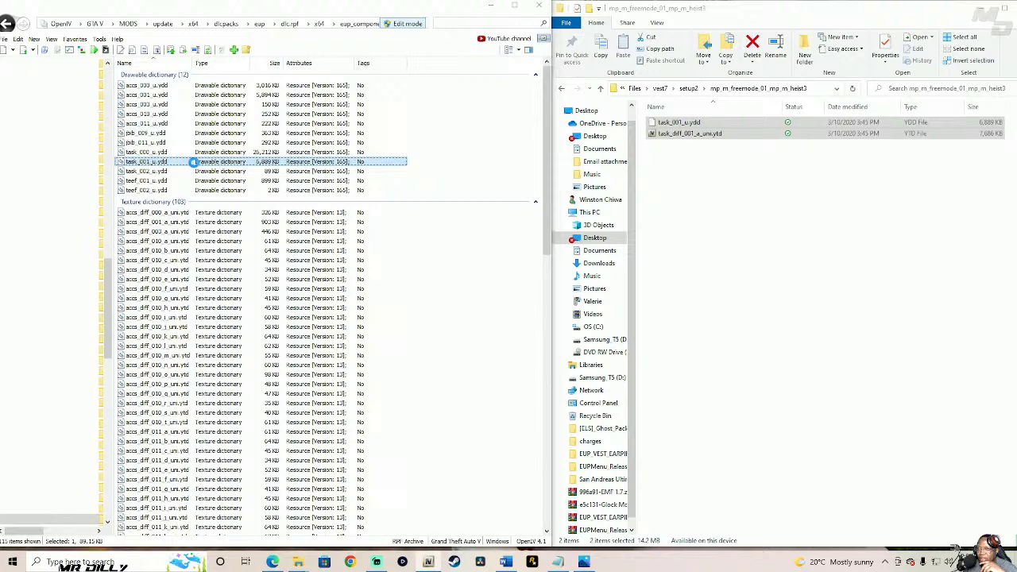
drag(220, 227, 248, 326)
drag(299, 246, 310, 288)
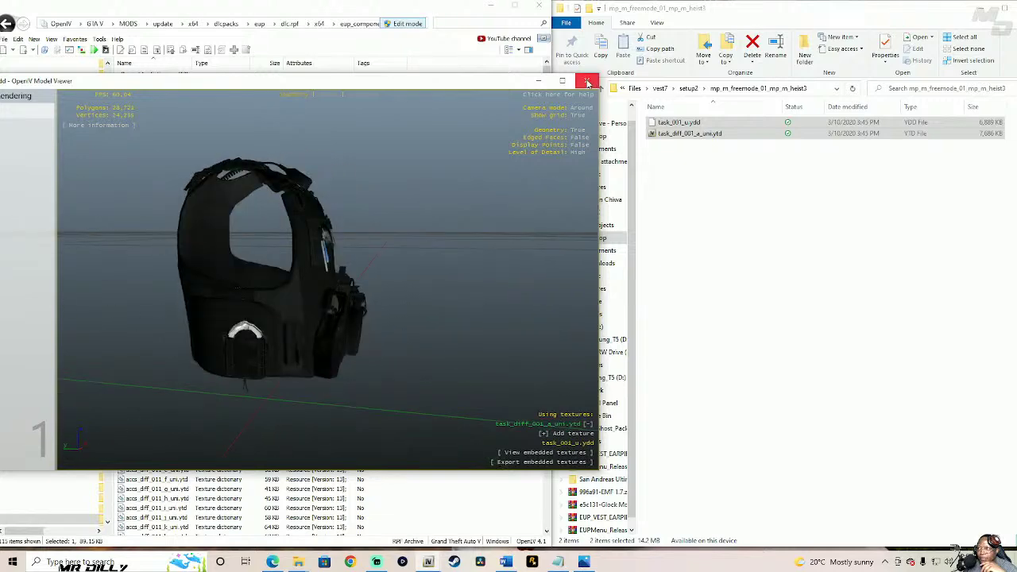
click(586, 80)
- Preview the archive's heist3 task_000_u.ydd vest again for comparison
click(197, 152)
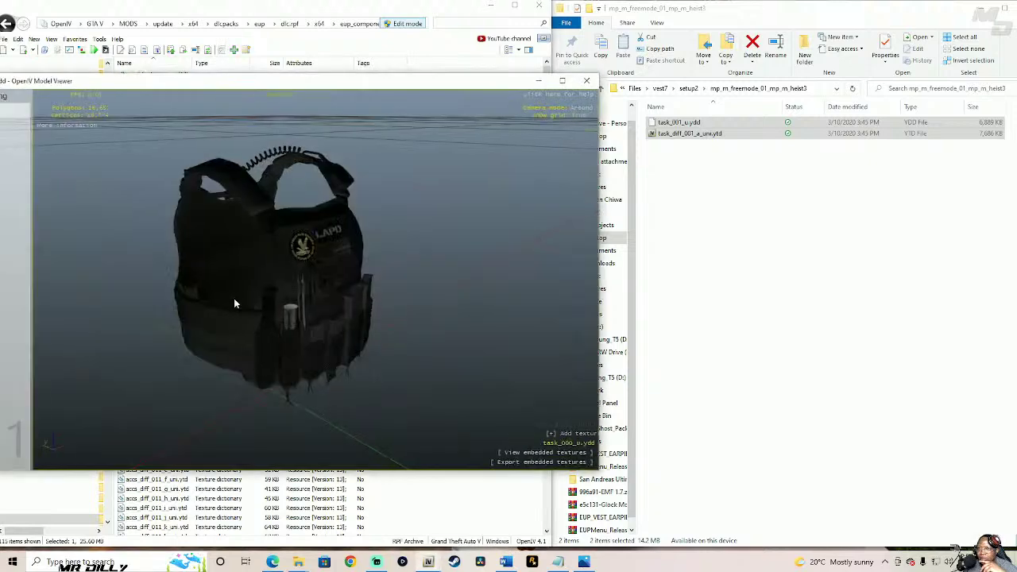
mouse_move(234, 298)
mouse_down()
mouse_move(258, 312)
mouse_move(352, 313)
mouse_move(301, 322)
mouse_move(270, 303)
mouse_move(238, 302)
mouse_up()
click(586, 81)
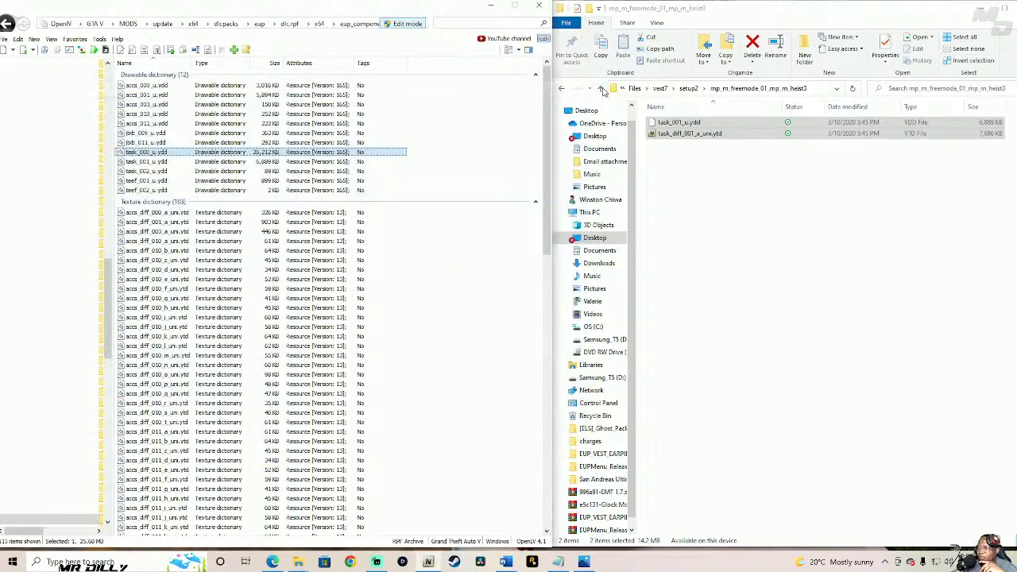
- Return to the Files folder, open vest8(Reworked) and view its vest8.jpg reference picture
click(602, 88)
click(602, 89)
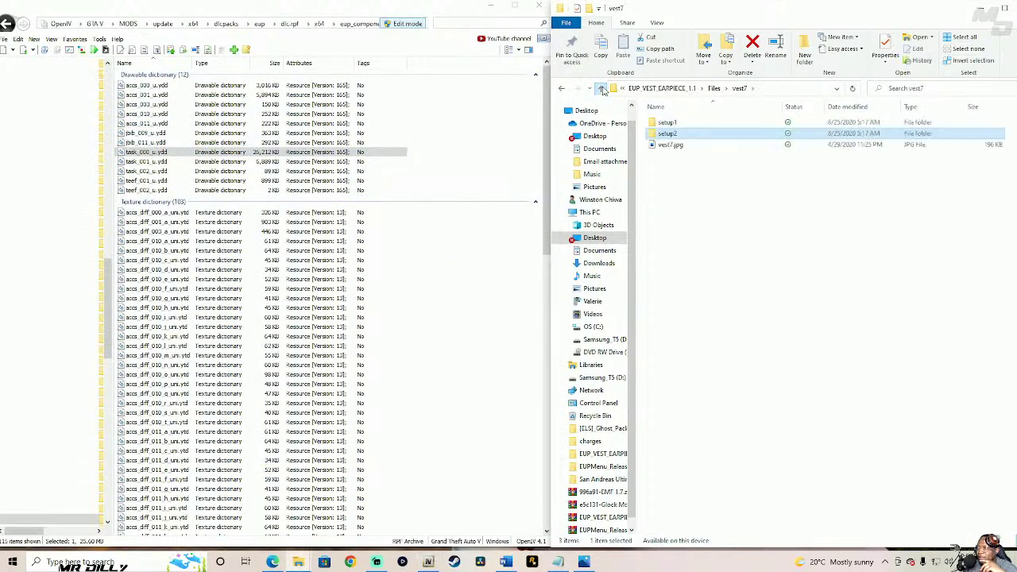
click(604, 90)
click(691, 233)
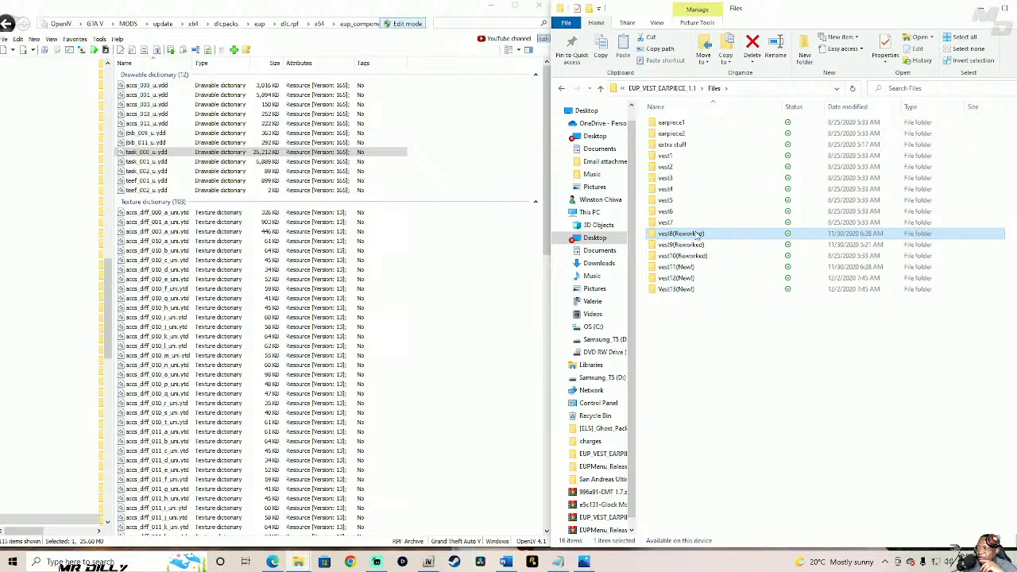
double_click(698, 234)
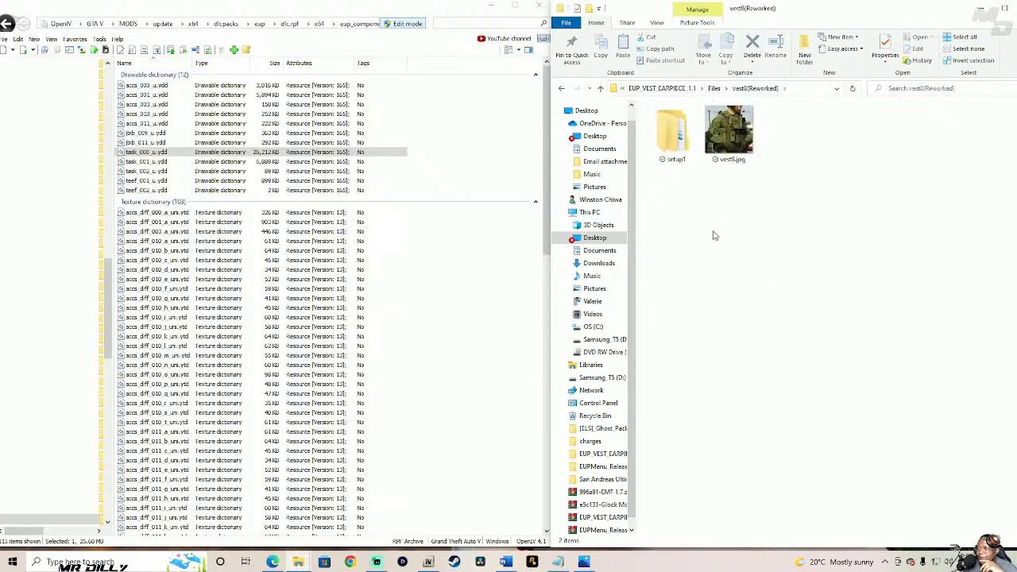
double_click(719, 151)
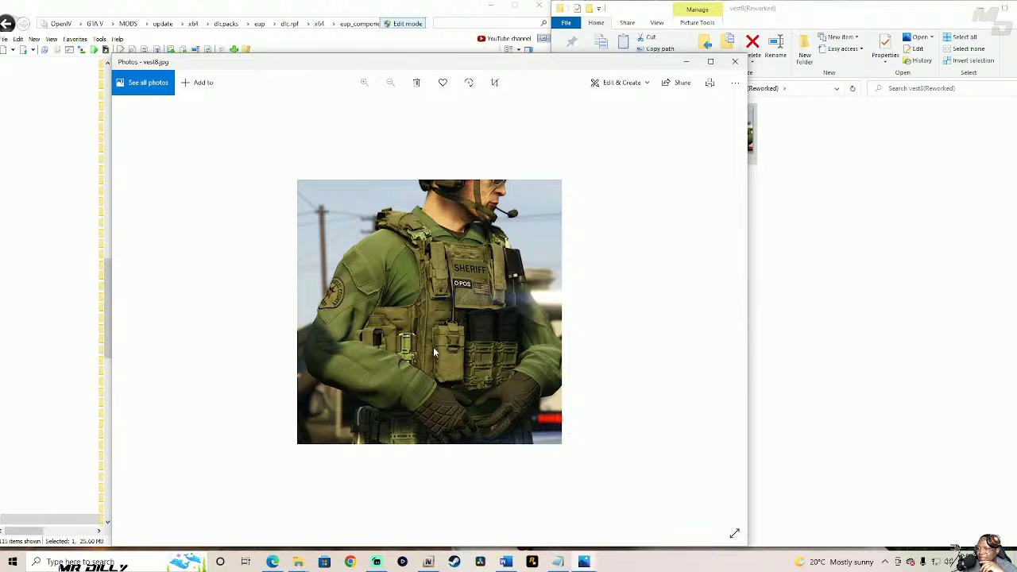
- Close the vest8.jpg picture and open vest8(Reworked)'s setup1 folder
click(736, 61)
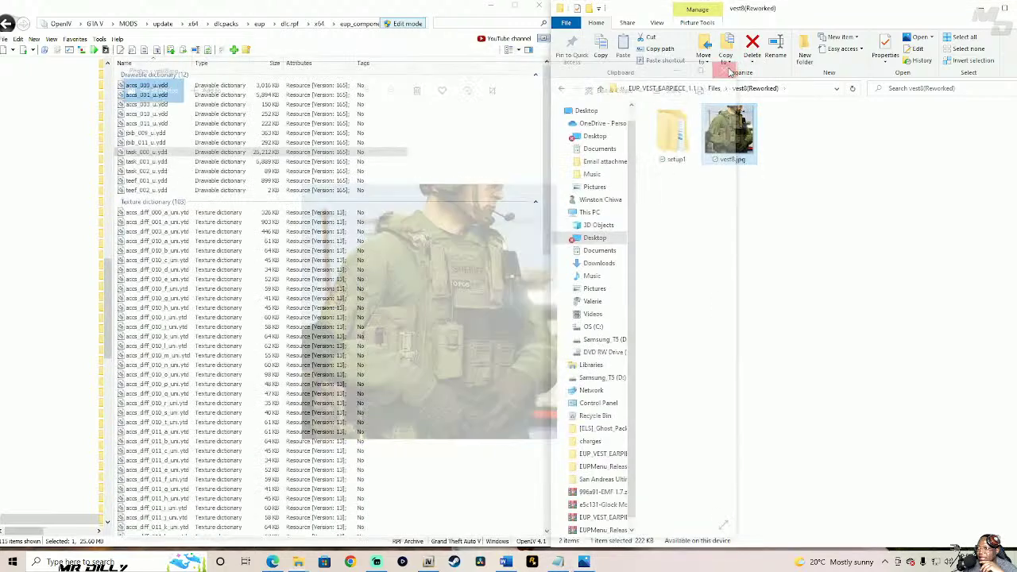
click(677, 140)
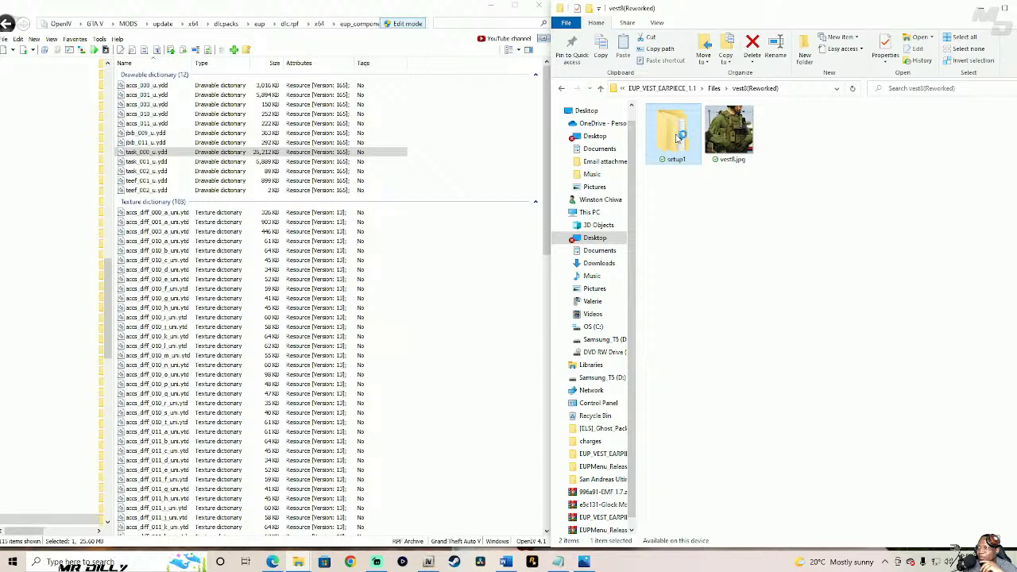
double_click(676, 138)
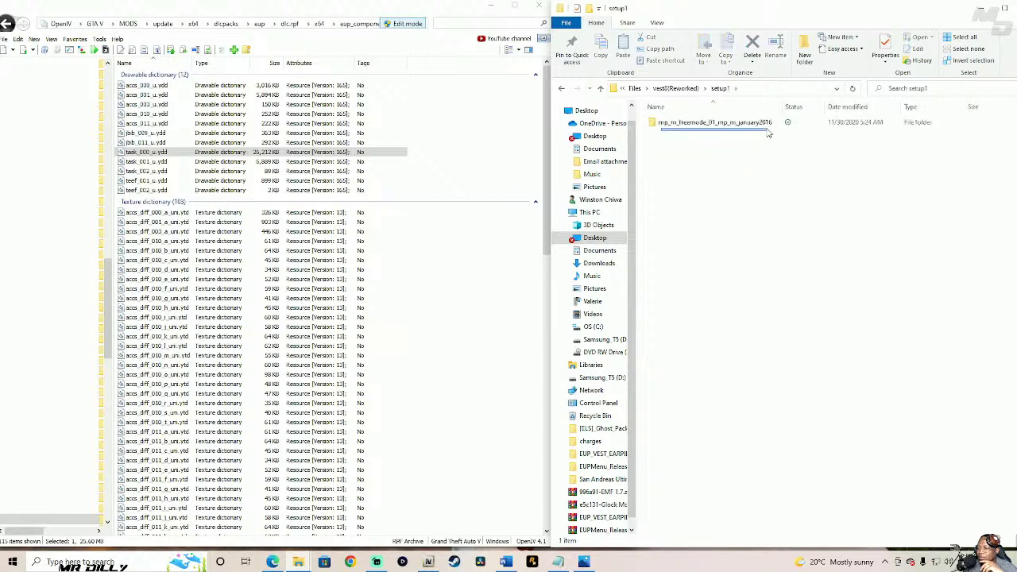
- Open the mp_m_freemode_01_mp_m_january2016 folder in both the EUP archive and vest8's setup1
click(6, 25)
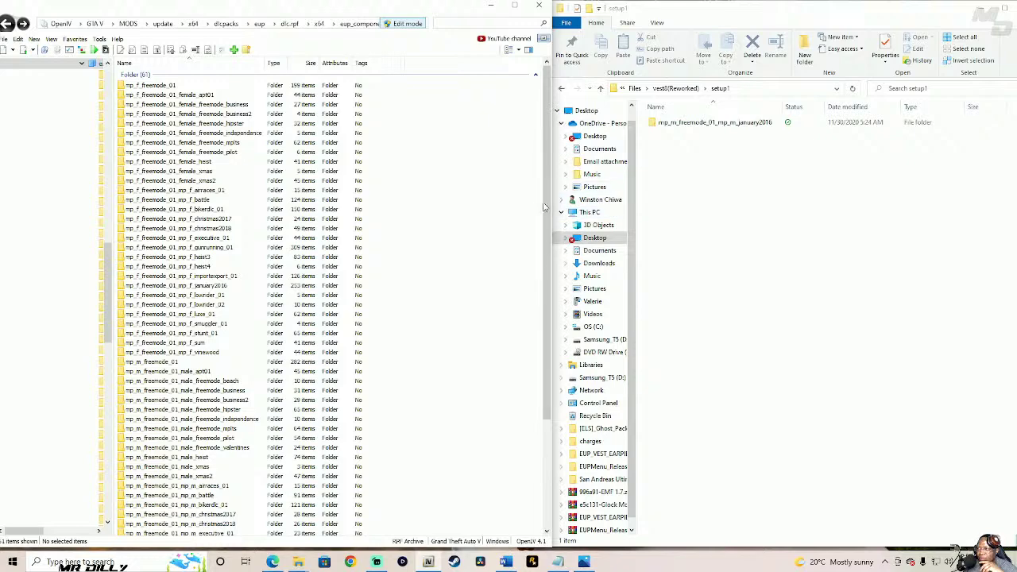
scroll(545, 295, down, 4)
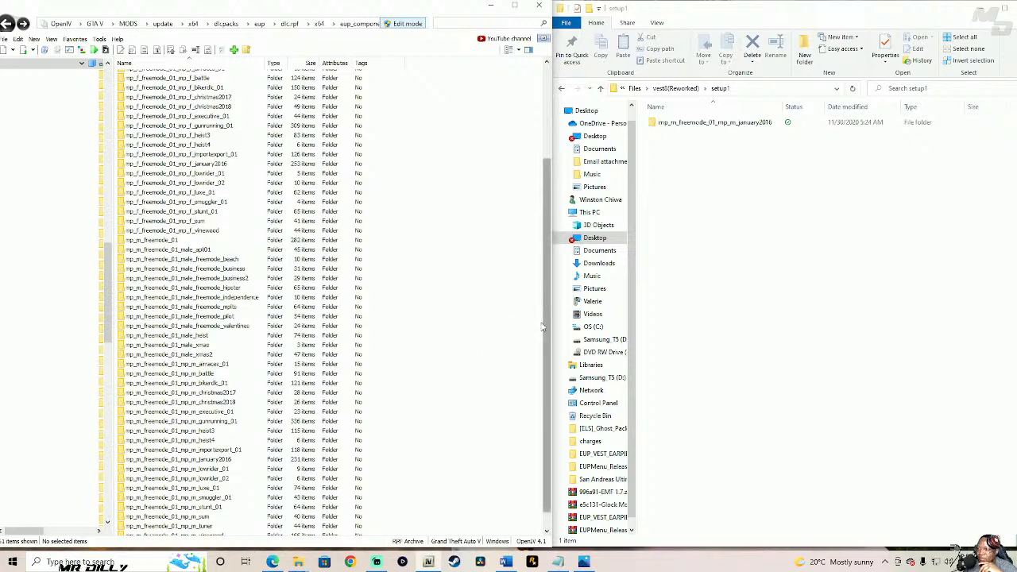
scroll(548, 338, down, 1)
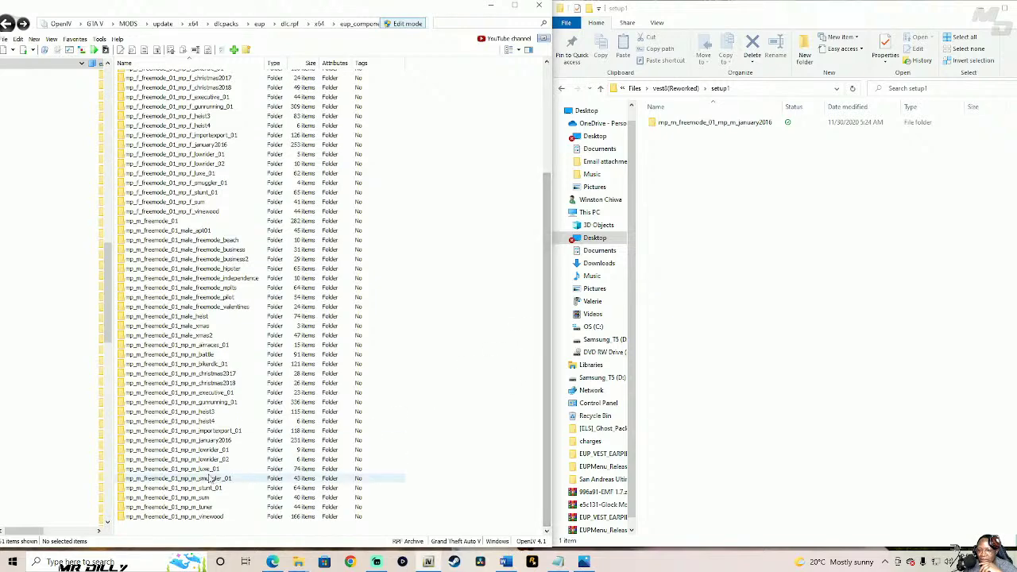
click(165, 442)
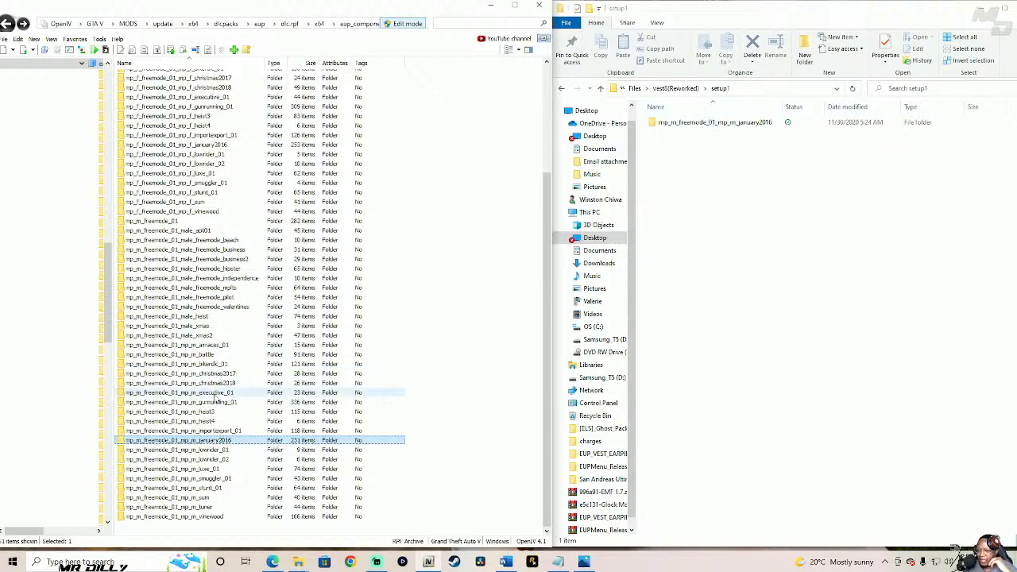
double_click(201, 442)
click(691, 124)
double_click(692, 124)
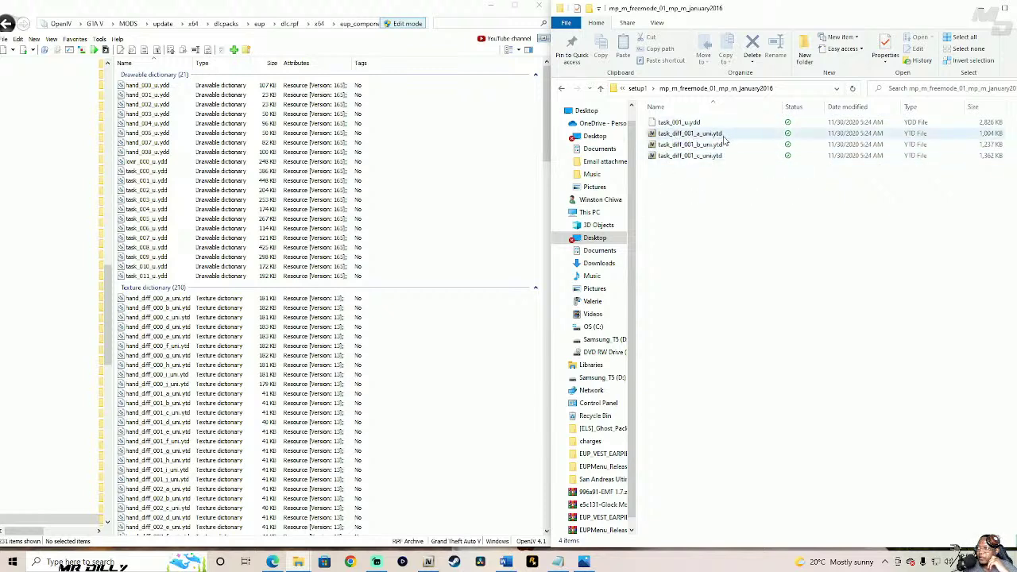
- Preview the archive's existing january2016 task_001_u.ydd model from several angles and close the viewer
click(189, 184)
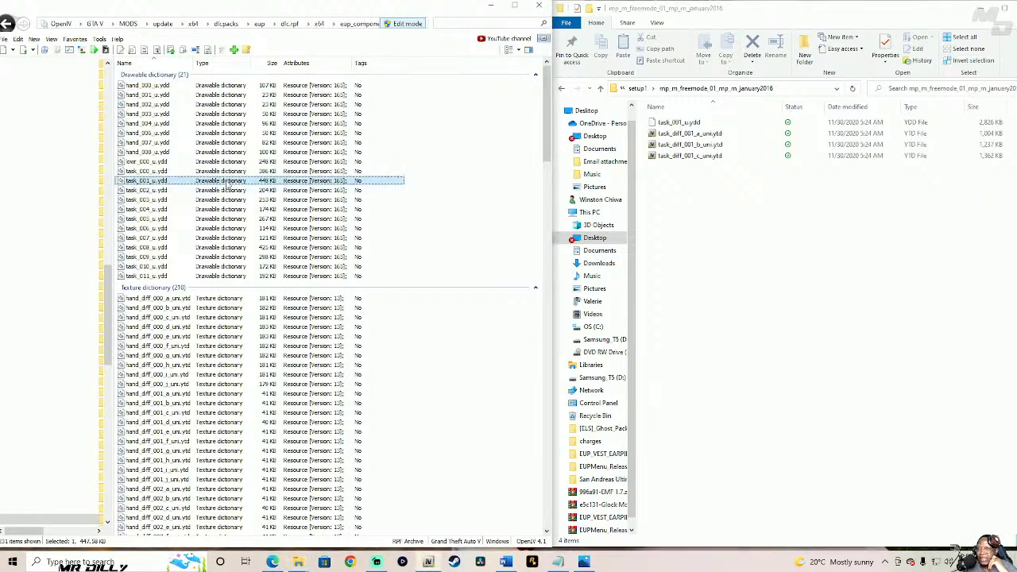
double_click(226, 180)
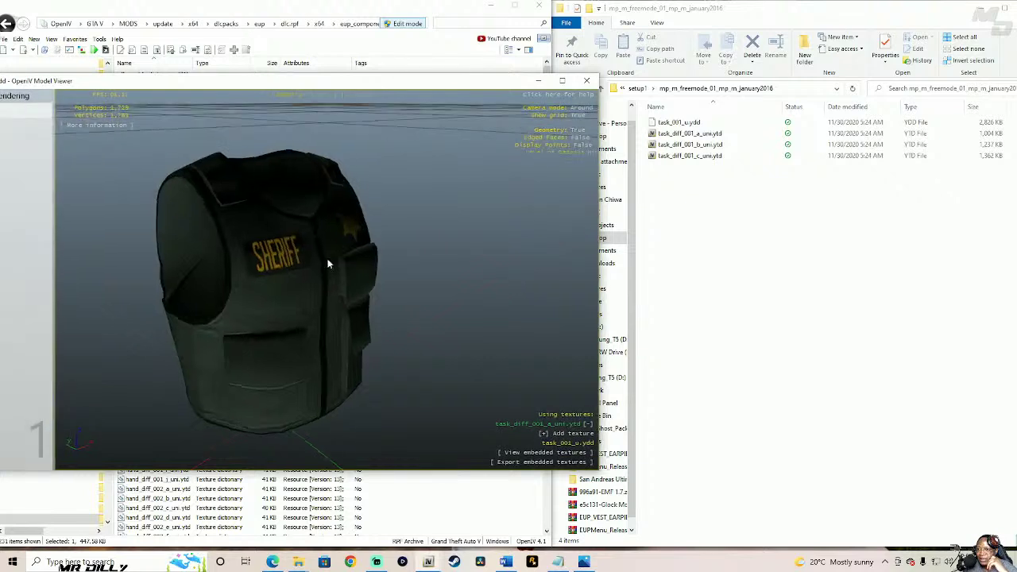
drag(298, 291, 240, 226)
drag(334, 236, 383, 213)
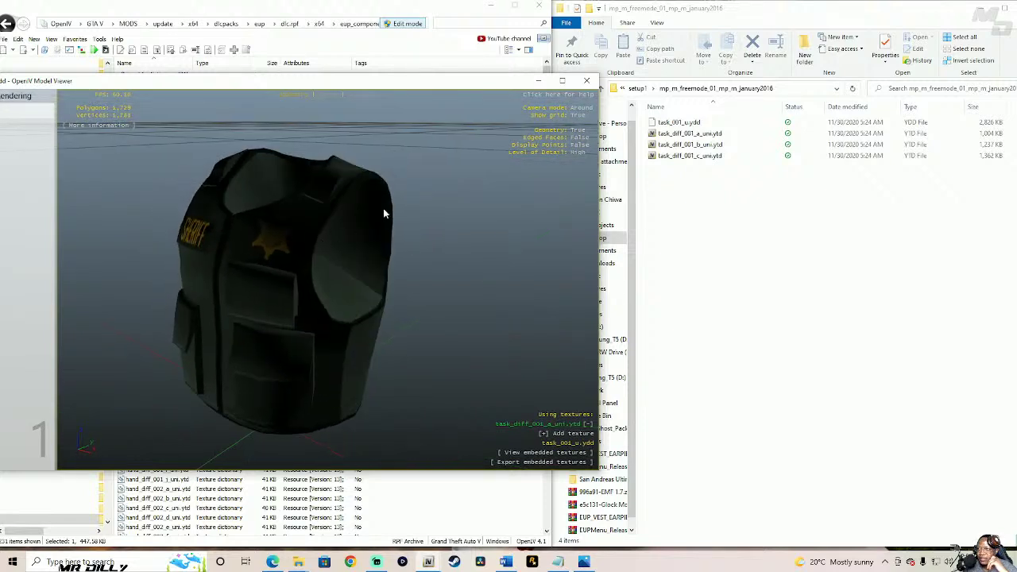
click(586, 80)
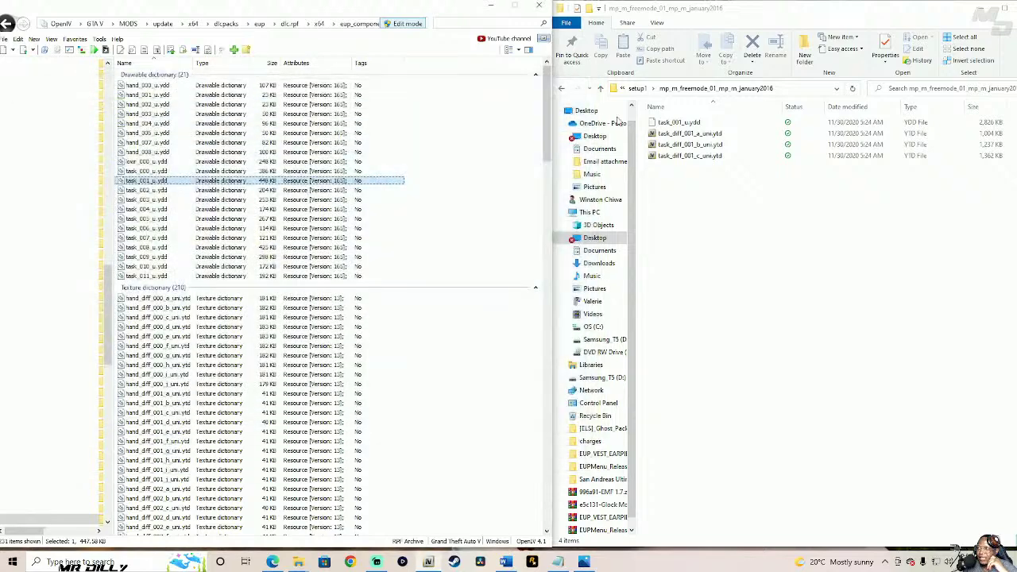
- Replace the archive's january2016 task_001_u.ydd and task_diff_001 a, b and c textures with vest8's versions and preview the vest
drag(685, 159, 493, 218)
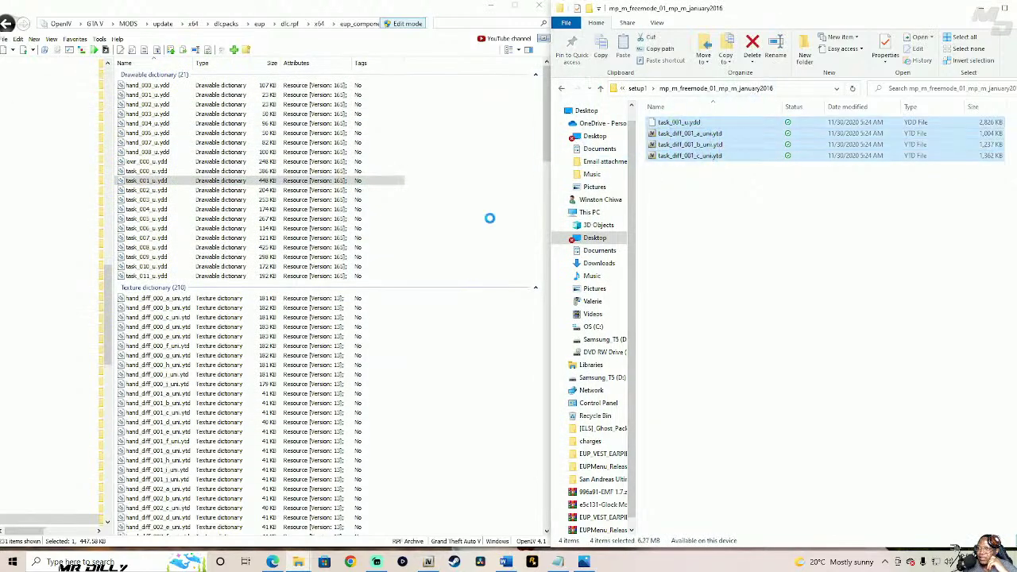
drag(230, 185, 228, 181)
double_click(228, 180)
drag(348, 232, 316, 261)
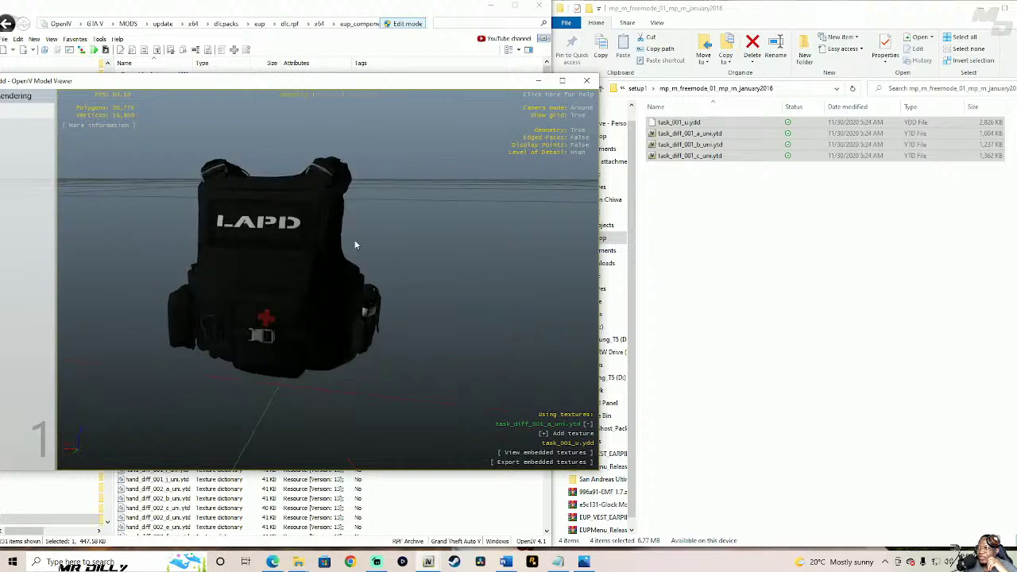
click(690, 177)
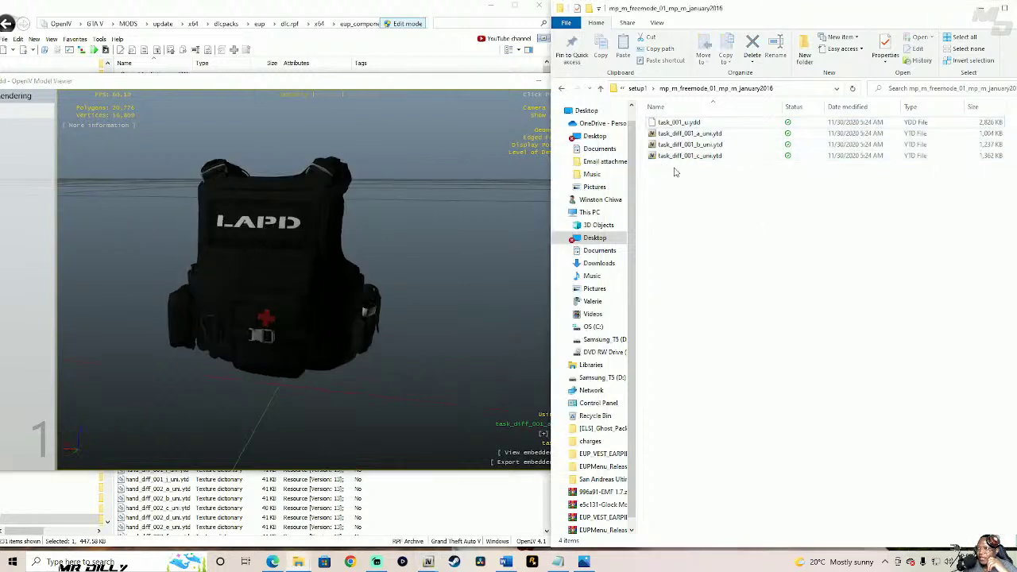
drag(656, 169, 677, 142)
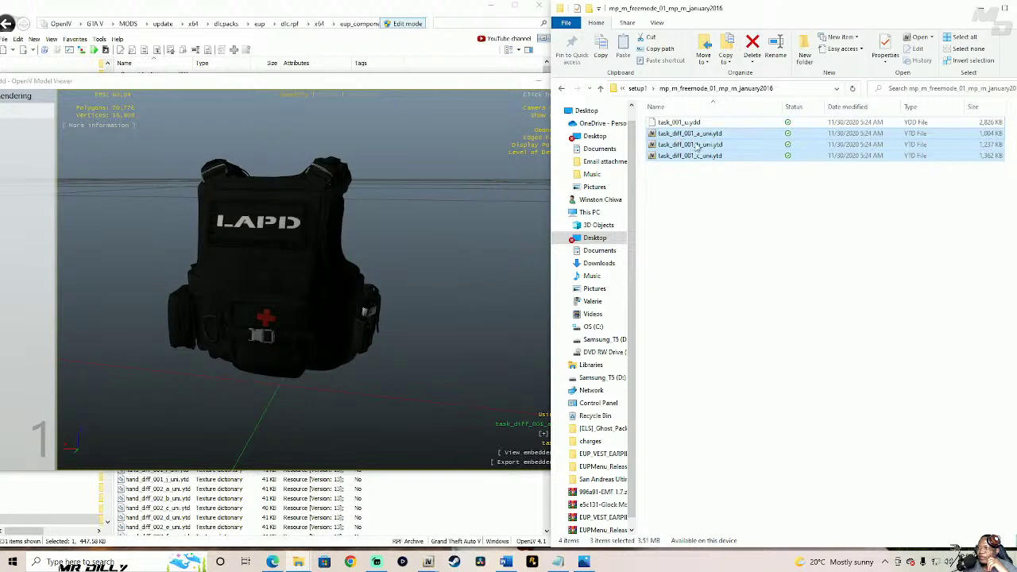
click(228, 238)
drag(148, 259, 308, 294)
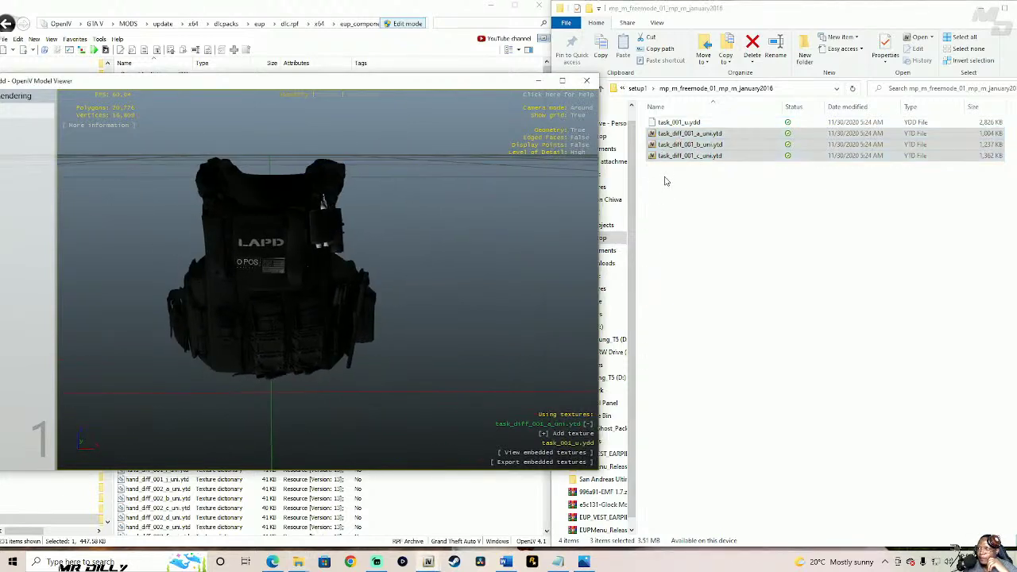
click(586, 80)
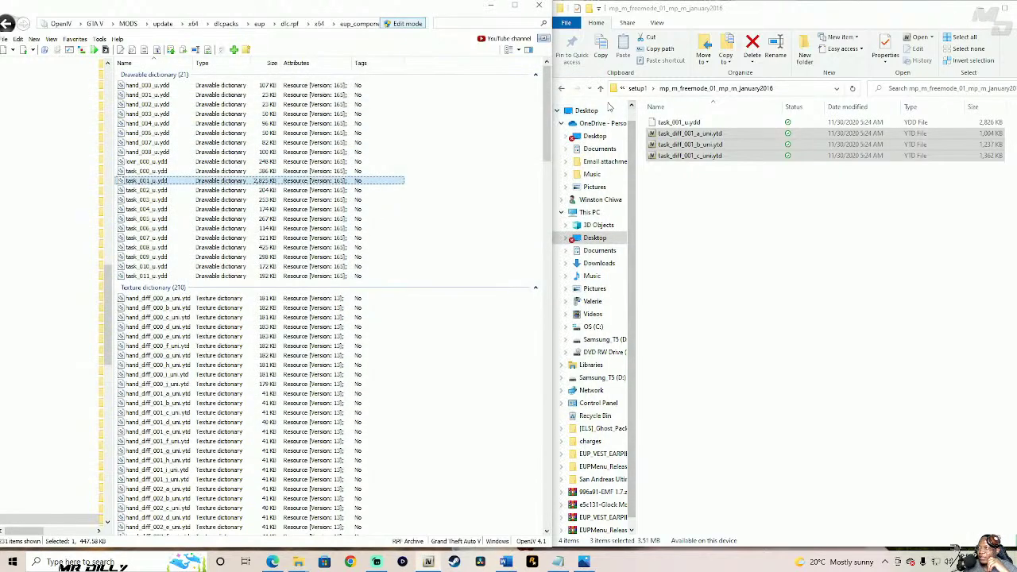
- Return to the Files folder, open vest9(Reworked) and view its vest9.jpg reference picture
click(602, 89)
click(603, 89)
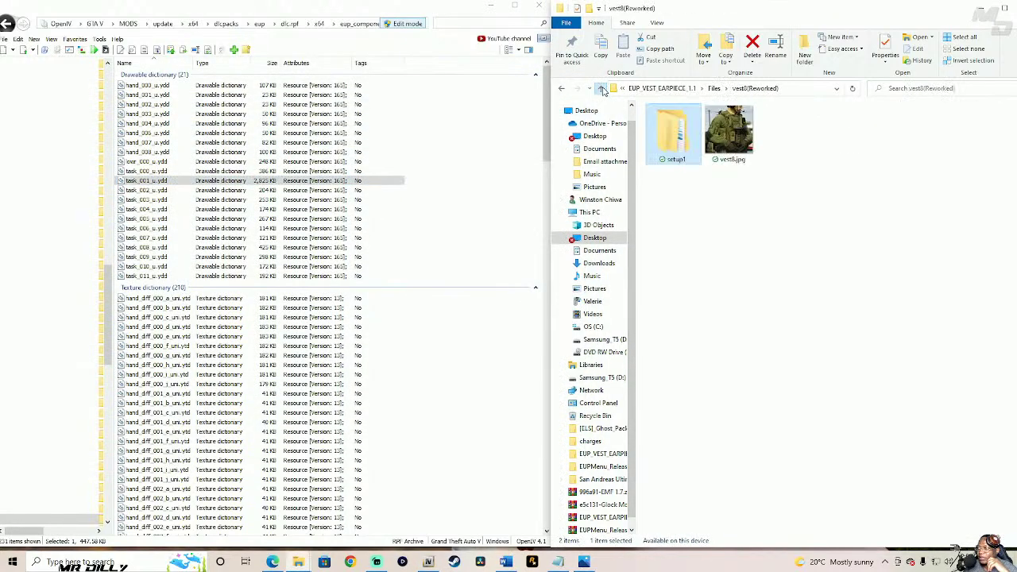
click(602, 89)
click(671, 246)
double_click(680, 245)
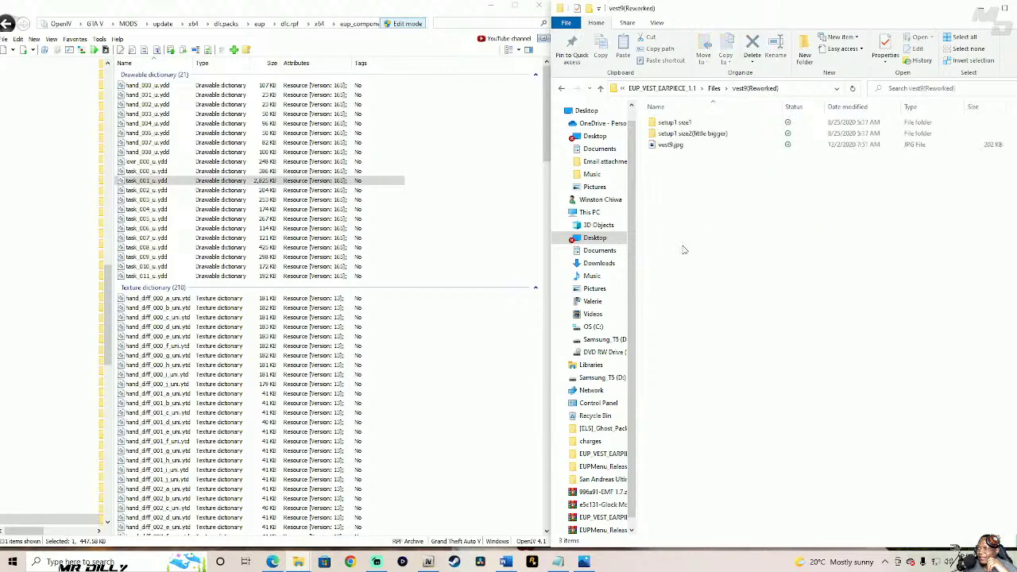
double_click(683, 147)
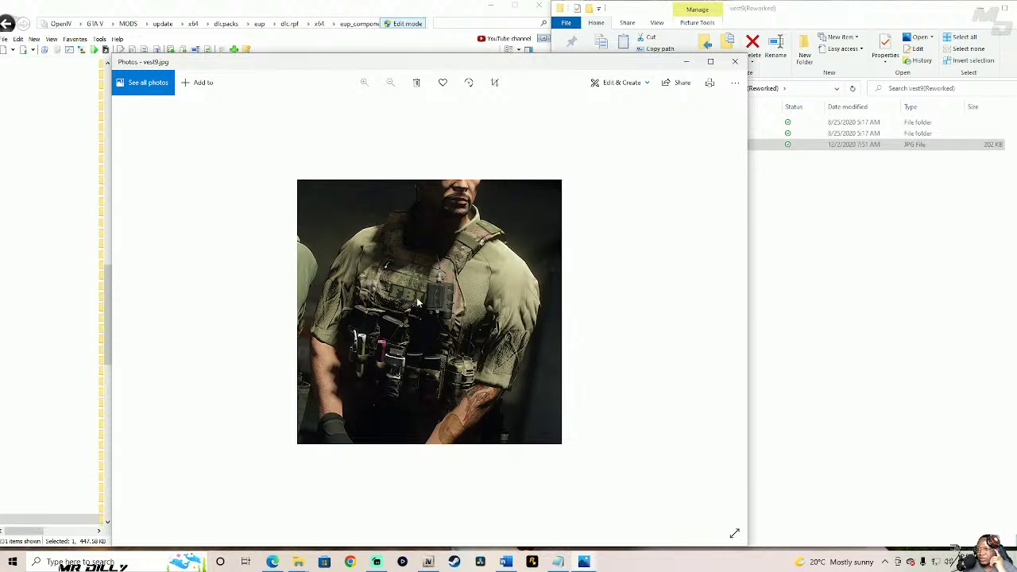
click(734, 62)
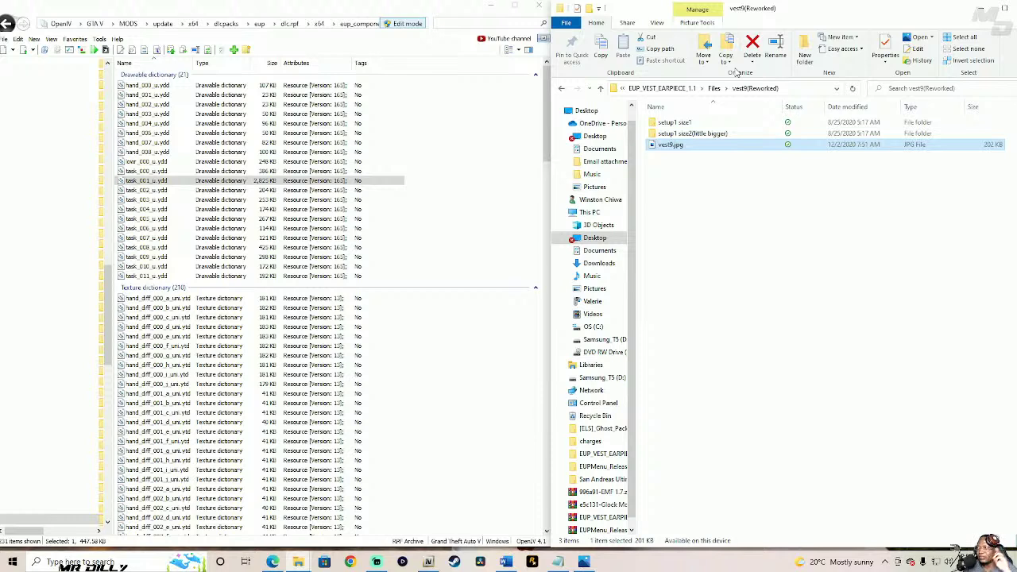
- Open the mp_m_freemode_01 folder in both vest9's setup1 size1 and the EUP archive
click(688, 123)
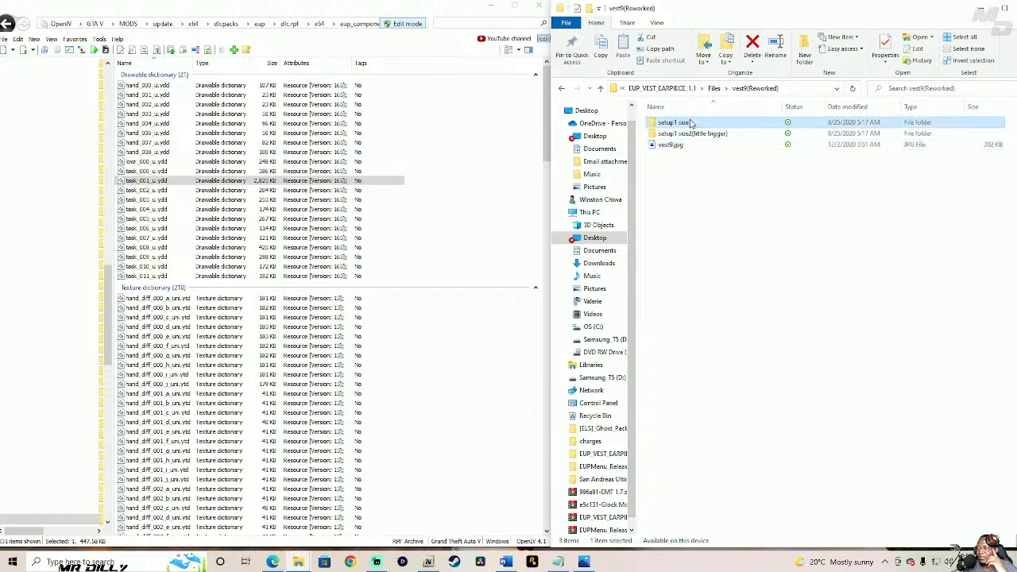
double_click(692, 124)
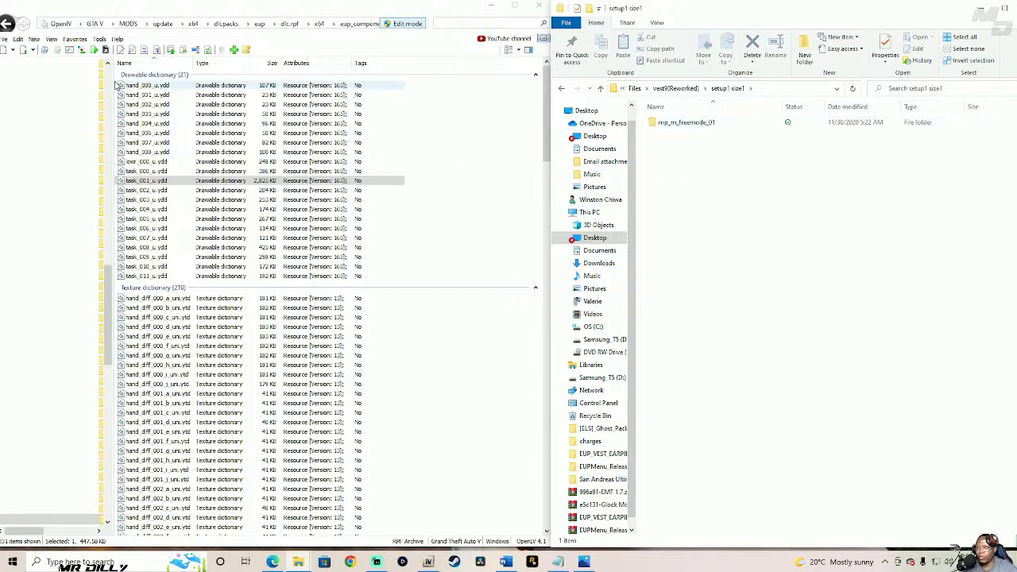
click(7, 22)
click(6, 23)
scroll(543, 331, down, 5)
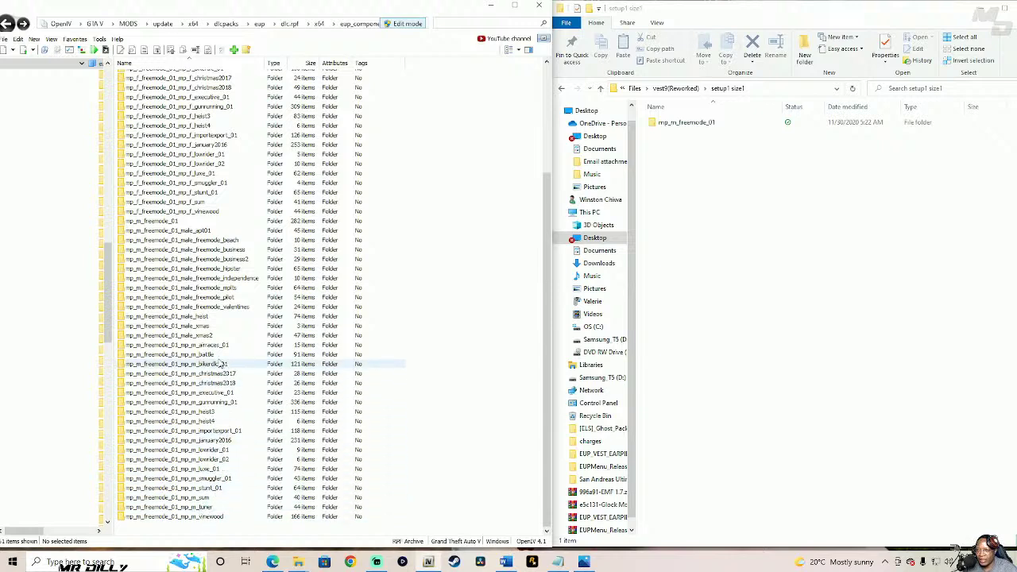
click(167, 222)
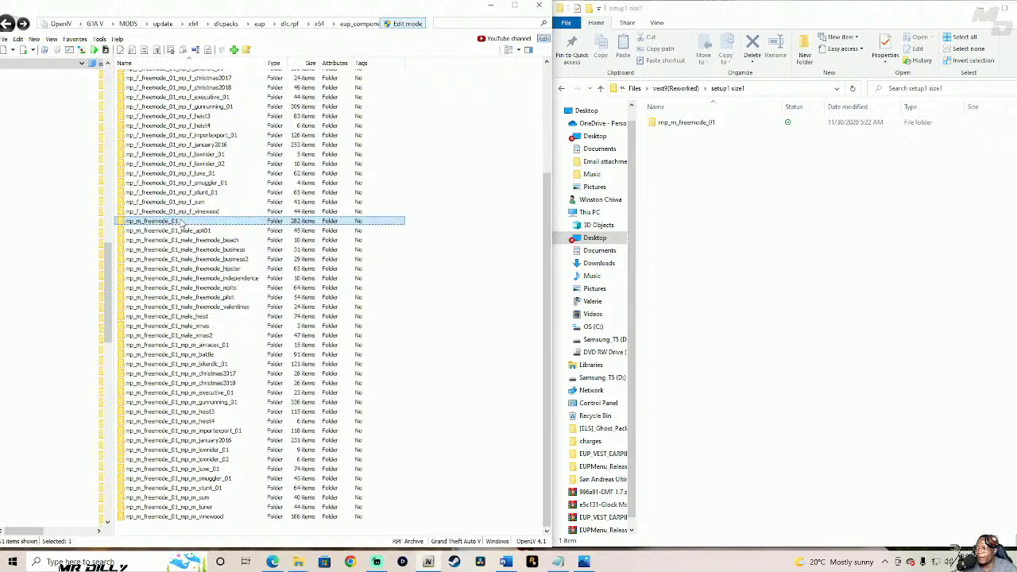
double_click(181, 223)
double_click(672, 126)
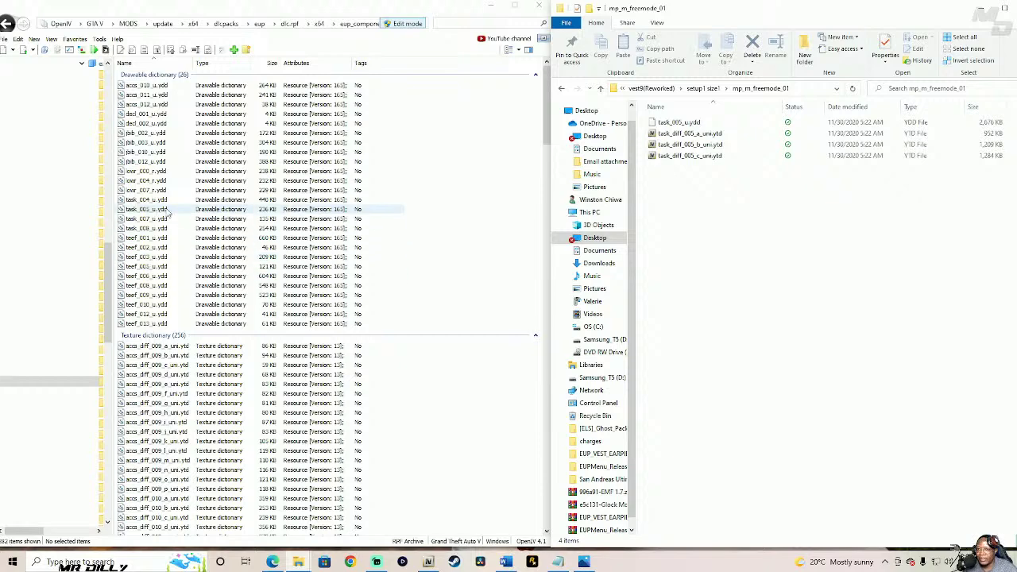
- Preview the archive's existing mp_m_freemode_01 task_005_u.ydd model from several angles and close the viewer
click(199, 210)
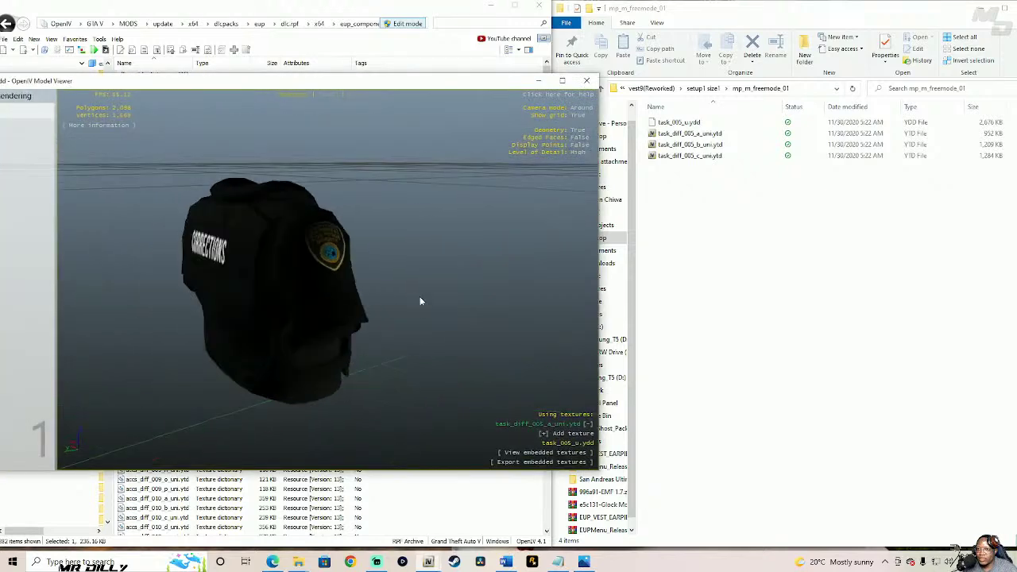
drag(422, 301, 447, 359)
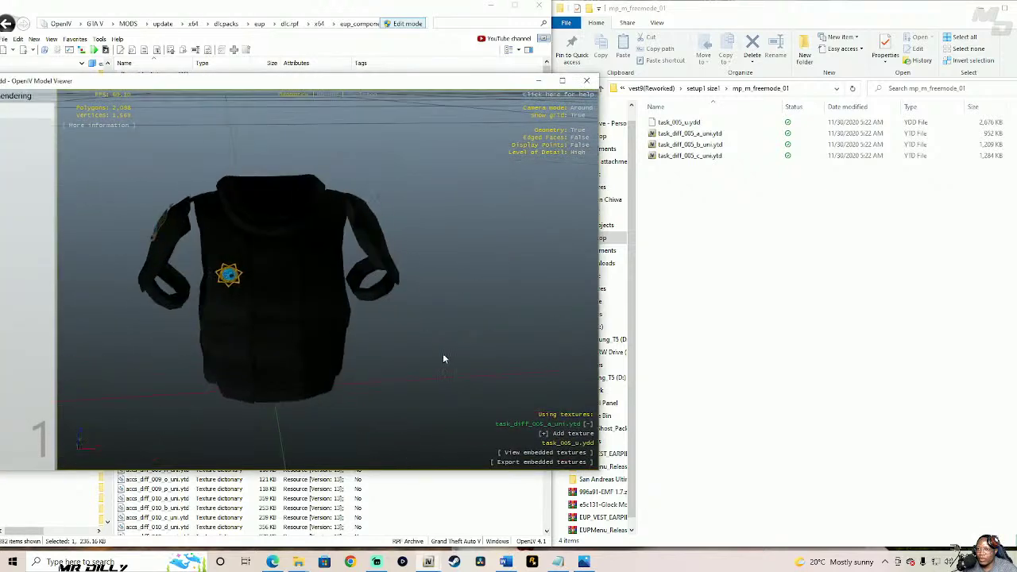
drag(320, 350, 391, 351)
drag(249, 352, 381, 286)
click(587, 80)
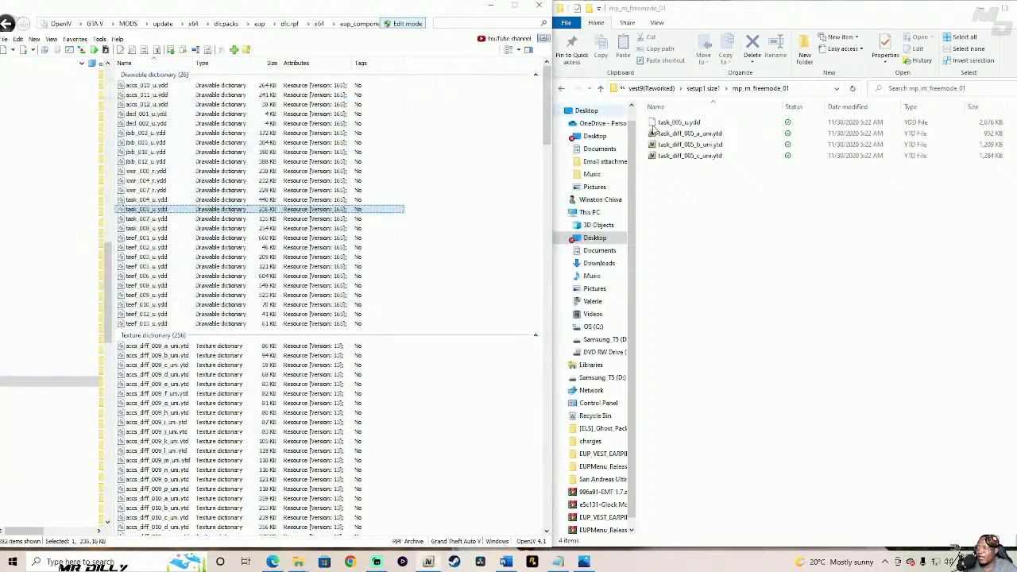
- Replace the archive's task_005_u.ydd and task_diff_005 a, b and c textures with vest9's size1 versions and preview the vest
click(690, 156)
drag(686, 173, 503, 259)
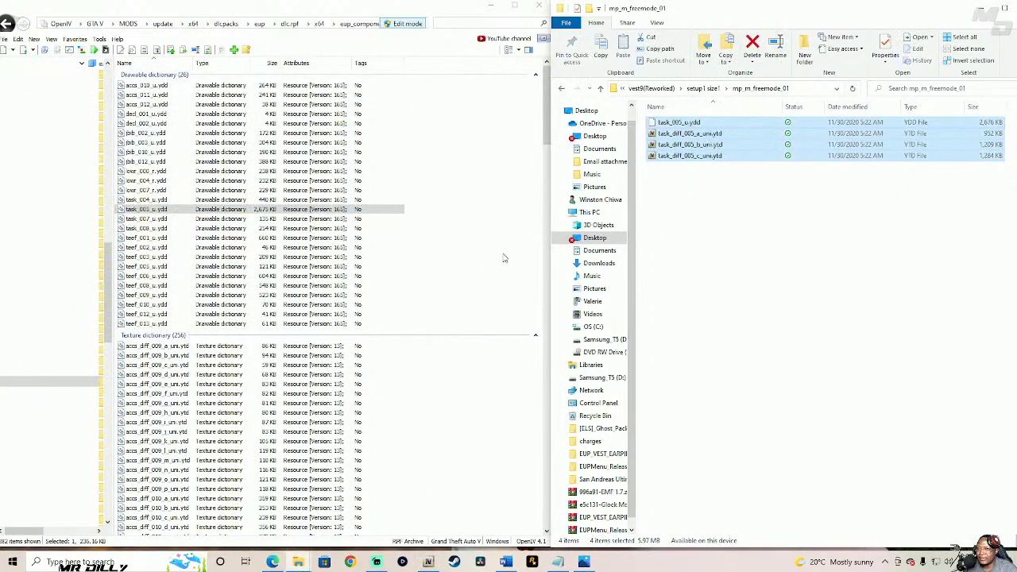
click(208, 210)
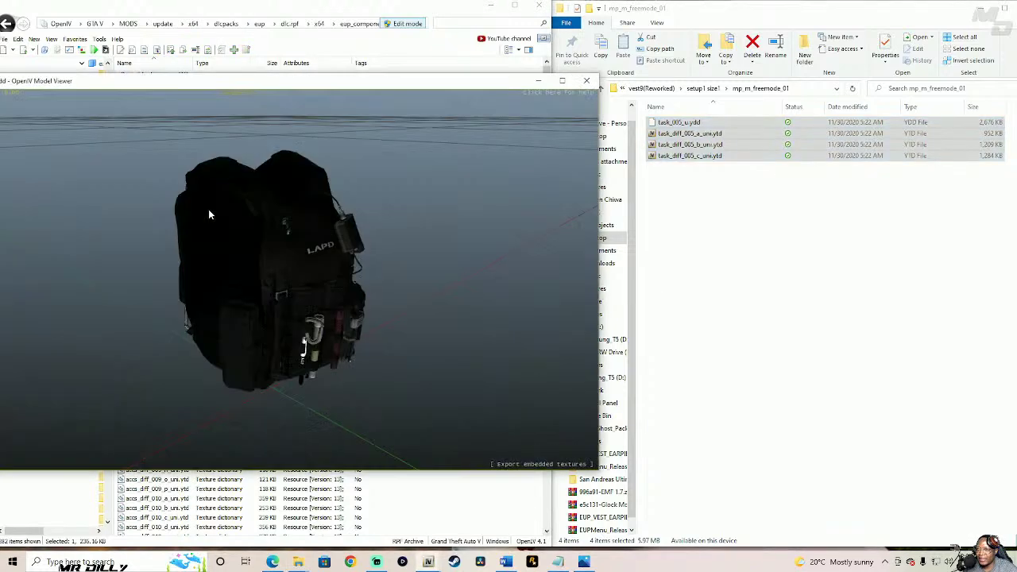
drag(208, 209, 633, 254)
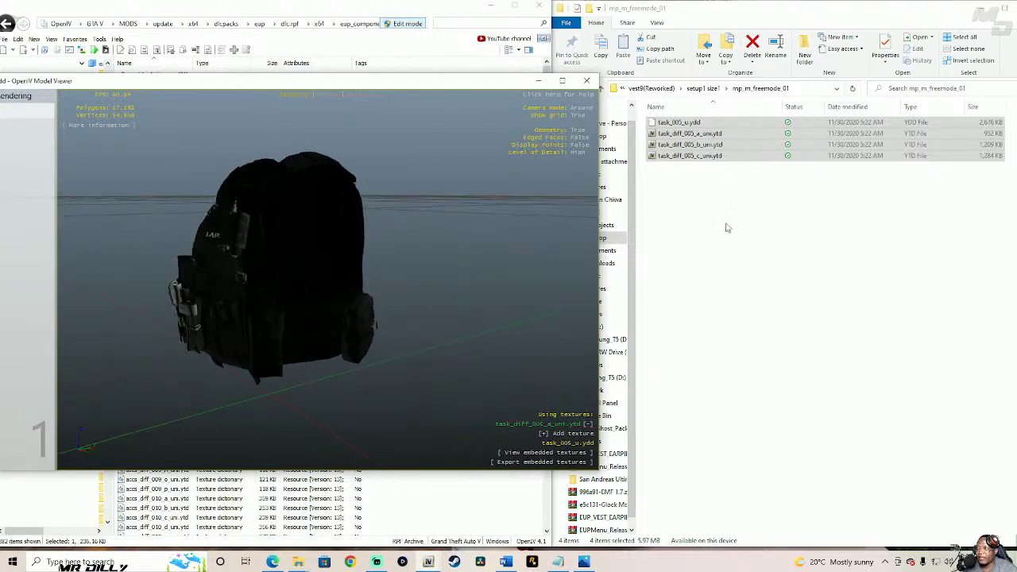
click(722, 185)
drag(664, 172, 672, 215)
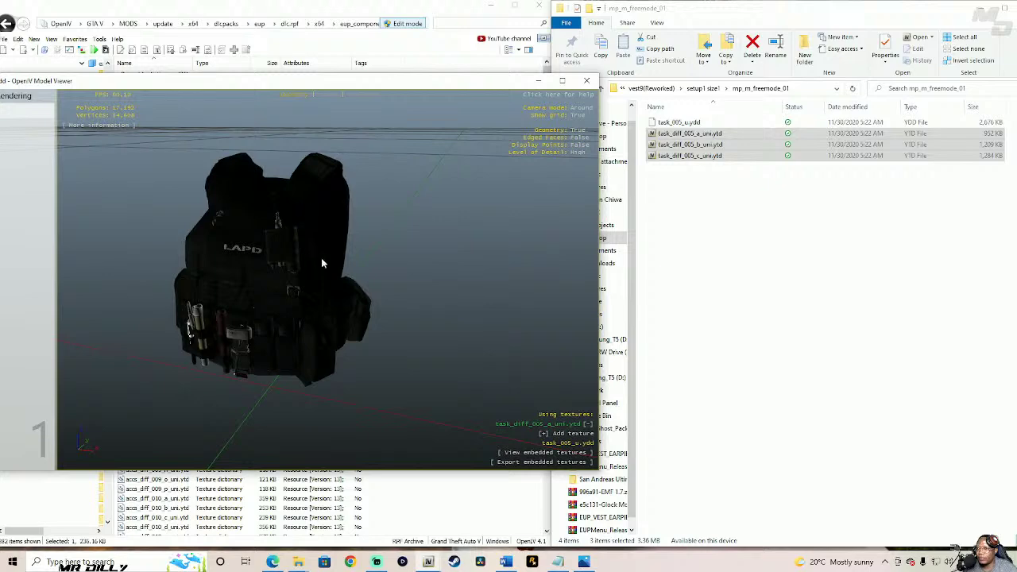
click(587, 81)
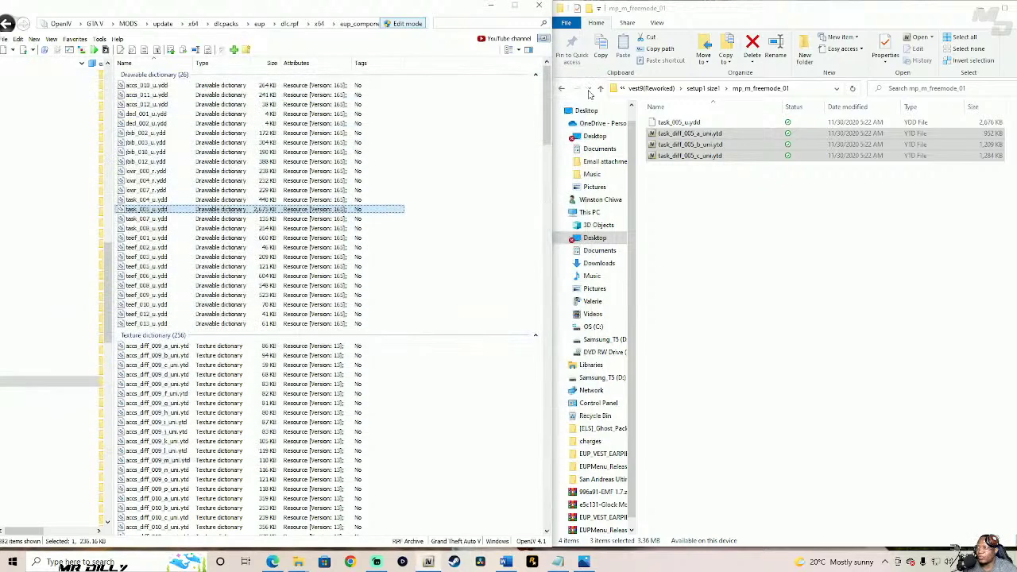
- Return to the Files folder, open vest10(Reworked), view its vest10.jpg reference picture and close the picture
click(602, 88)
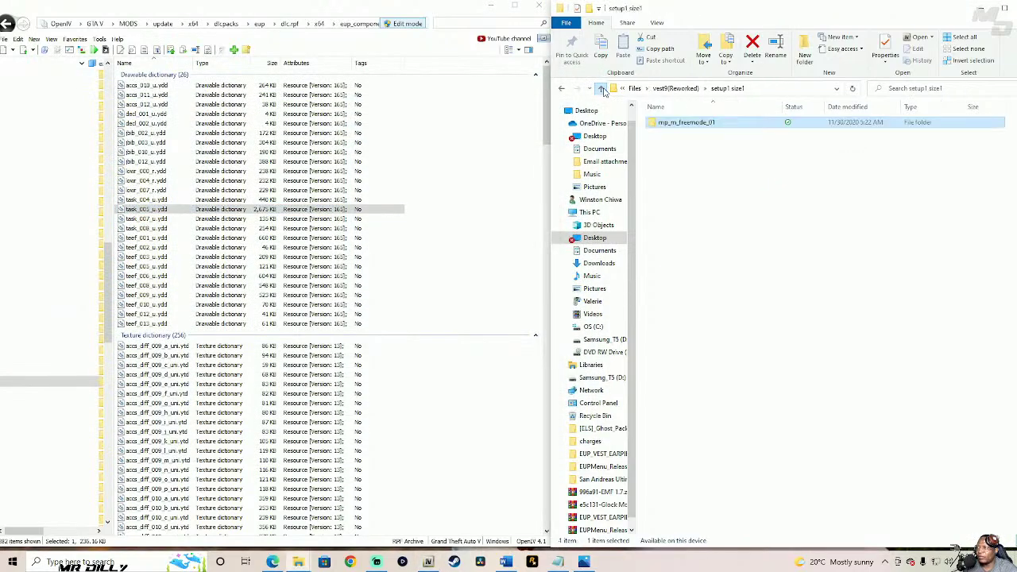
click(602, 88)
click(603, 88)
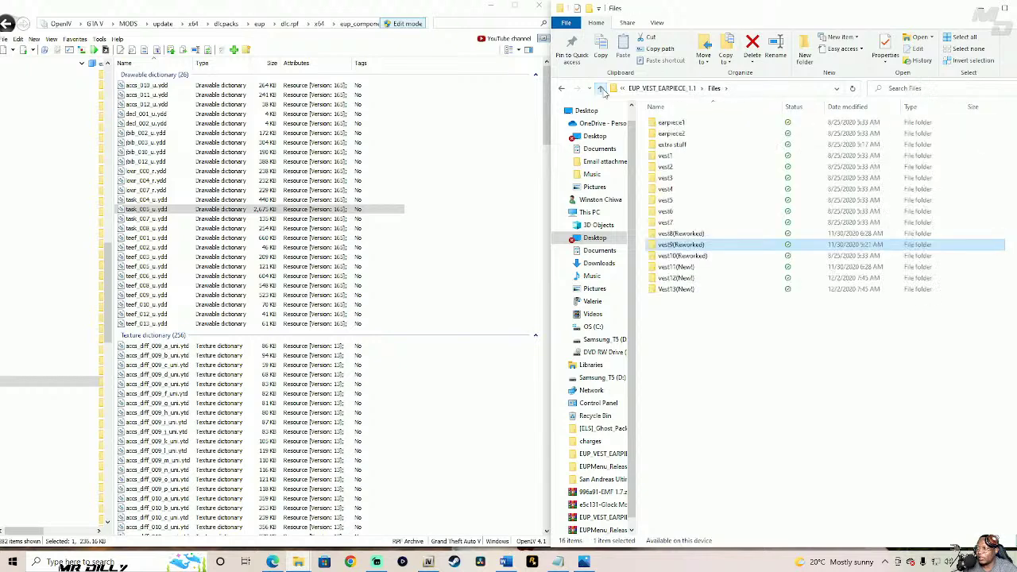
click(717, 256)
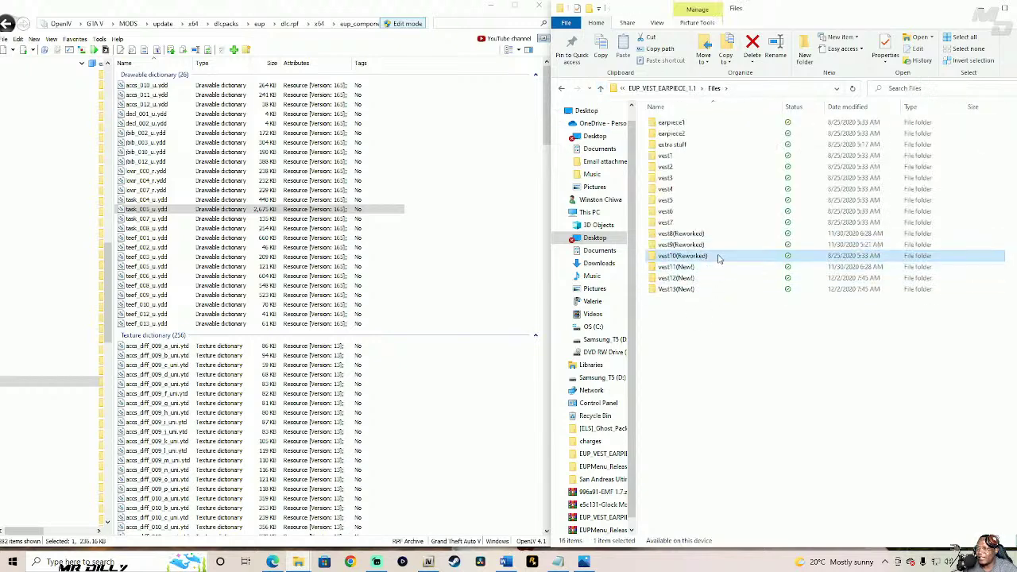
double_click(717, 256)
click(727, 138)
double_click(729, 139)
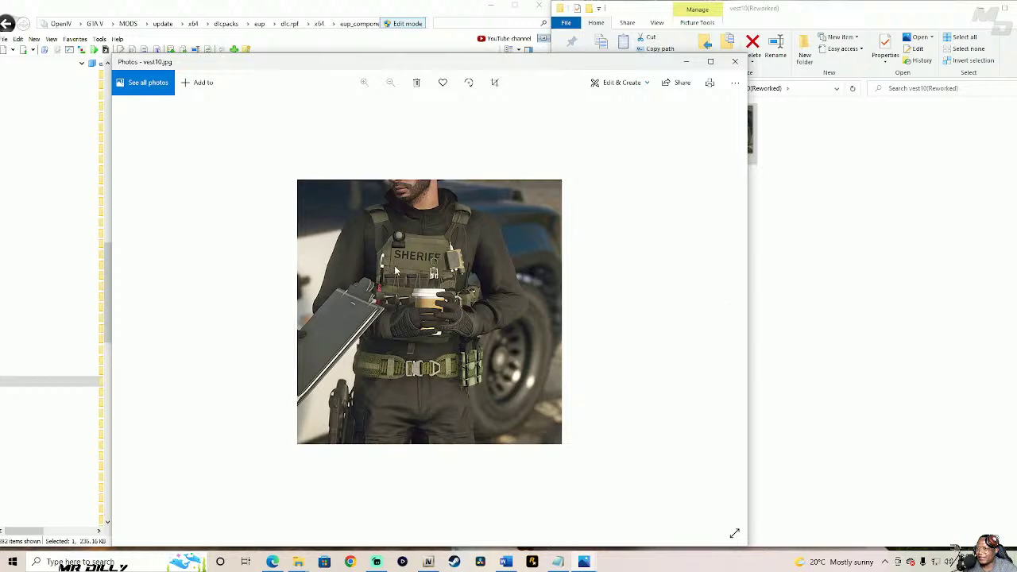
click(734, 61)
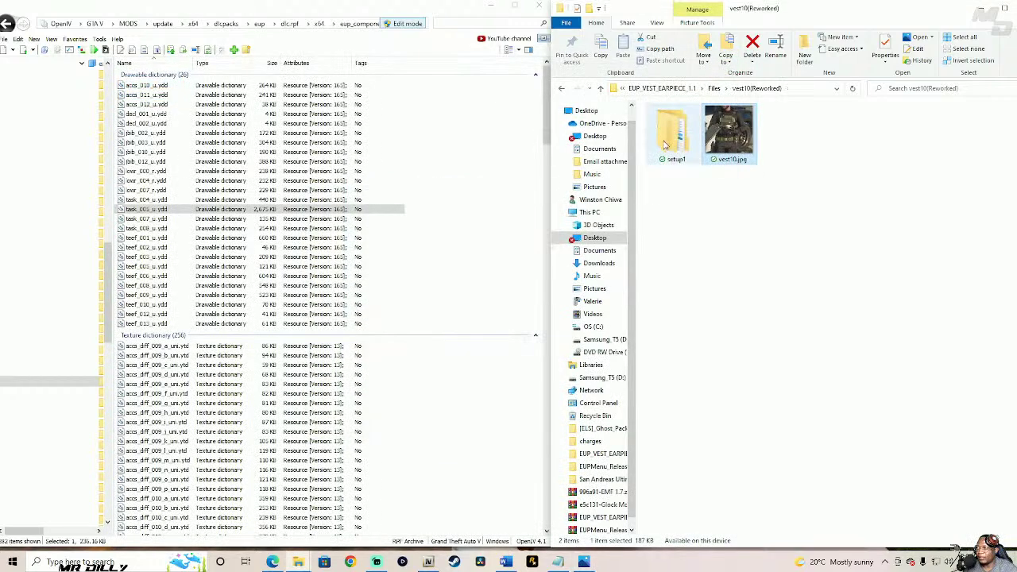
- Open the mp_m_freemode_01_male_heist folder in both vest10's setup1 and the EUP archive
double_click(682, 137)
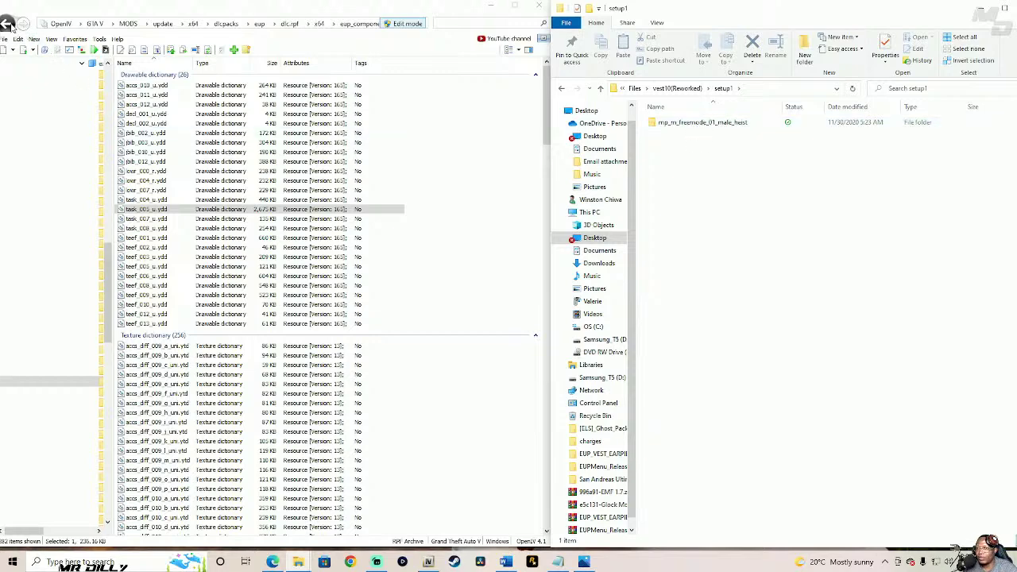
click(6, 23)
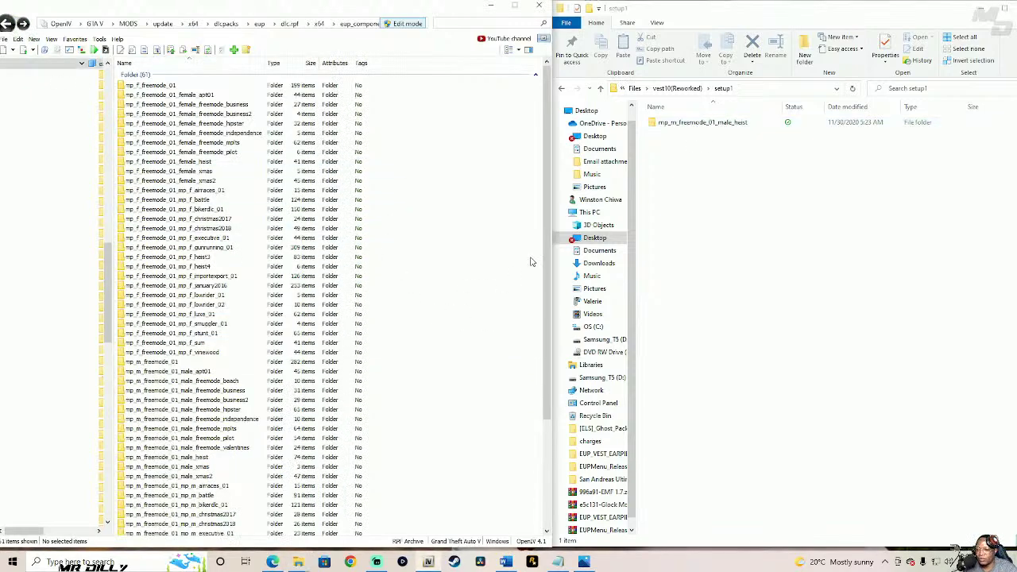
scroll(508, 294, down, 4)
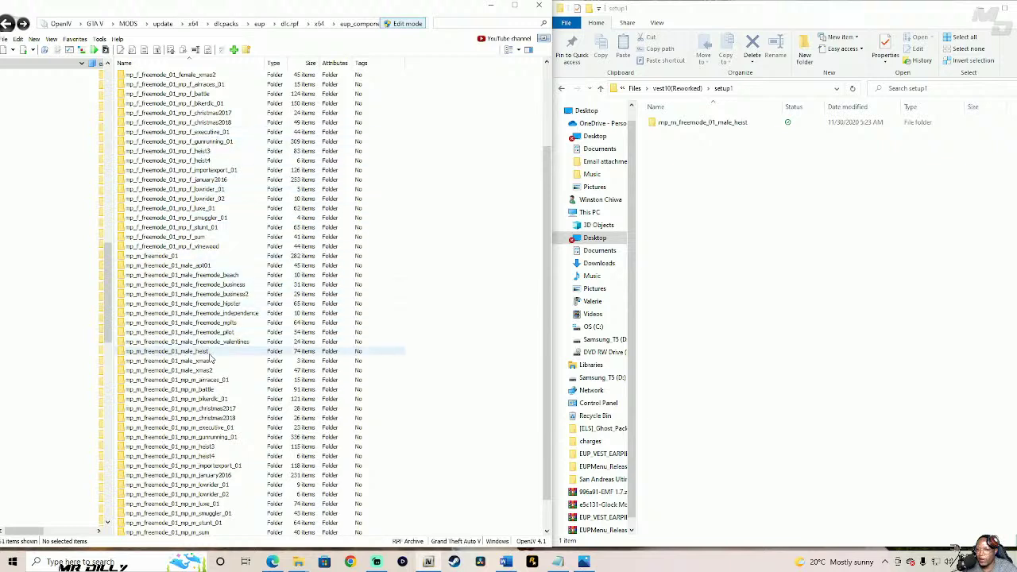
click(182, 355)
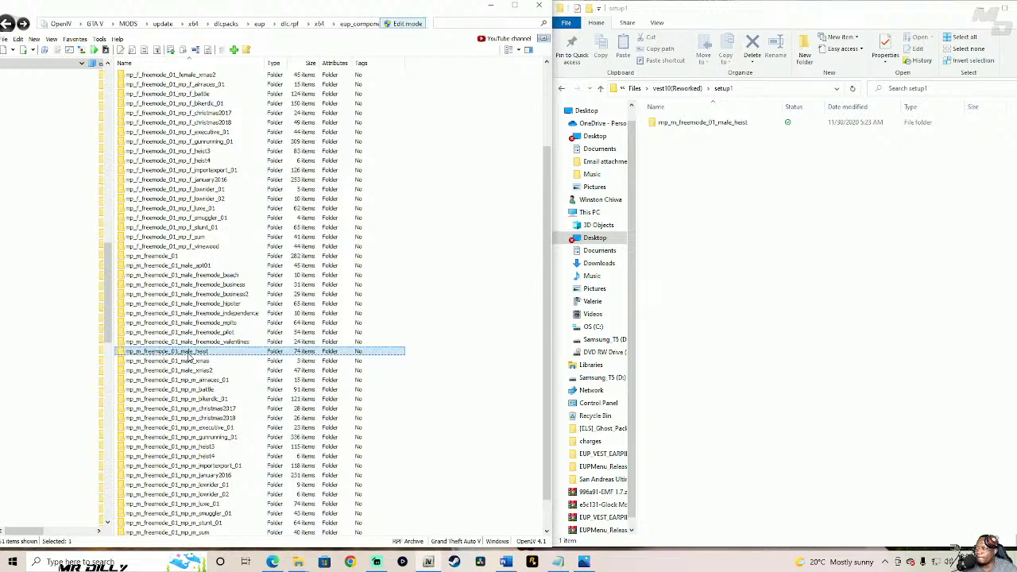
double_click(182, 356)
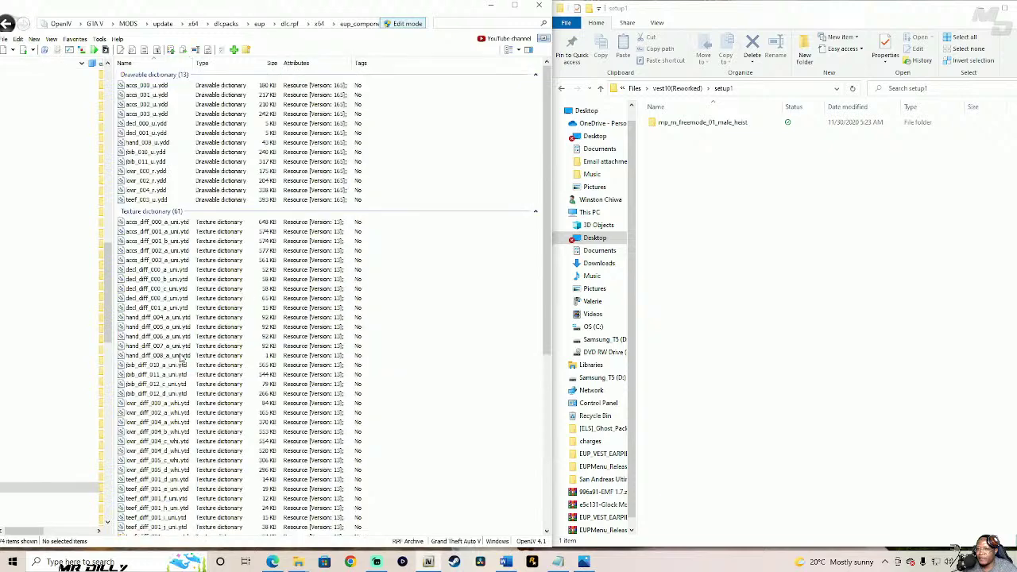
click(706, 125)
double_click(706, 124)
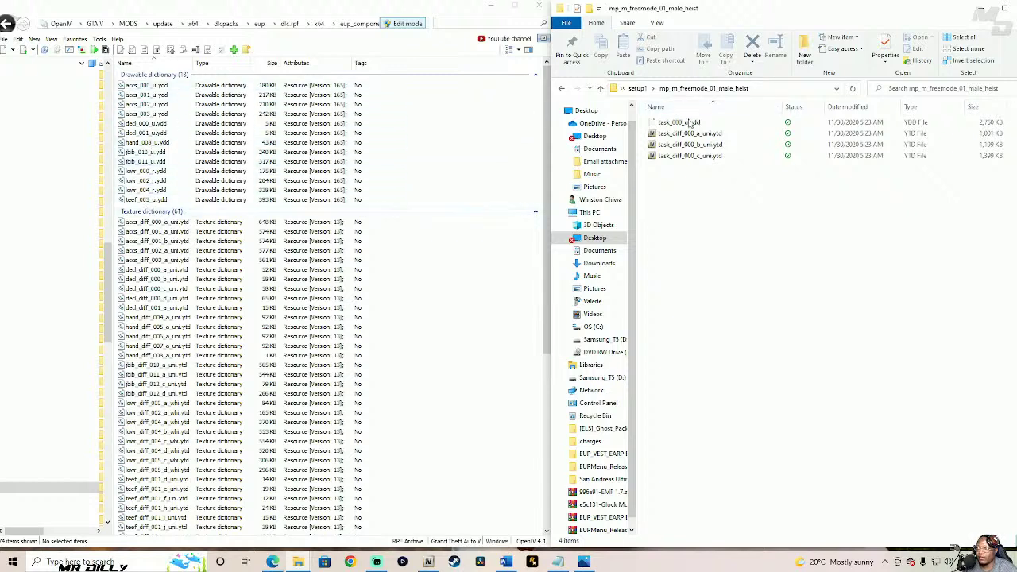
- Add vest10's task_000_u.ydd and task_diff_000 a, b and c textures to the archive's male_heist folder and preview the vest
drag(674, 170, 484, 193)
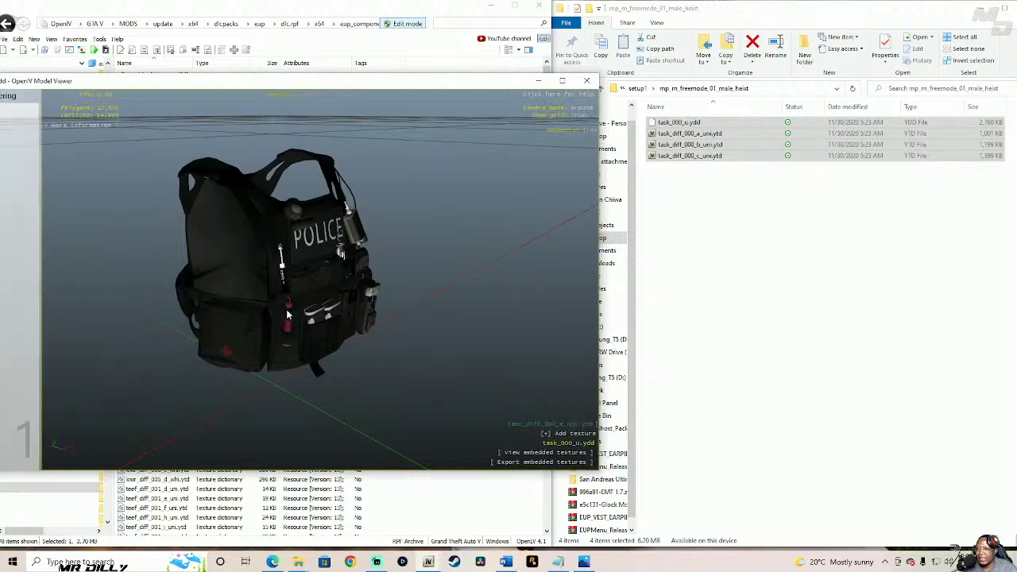
drag(262, 262, 373, 328)
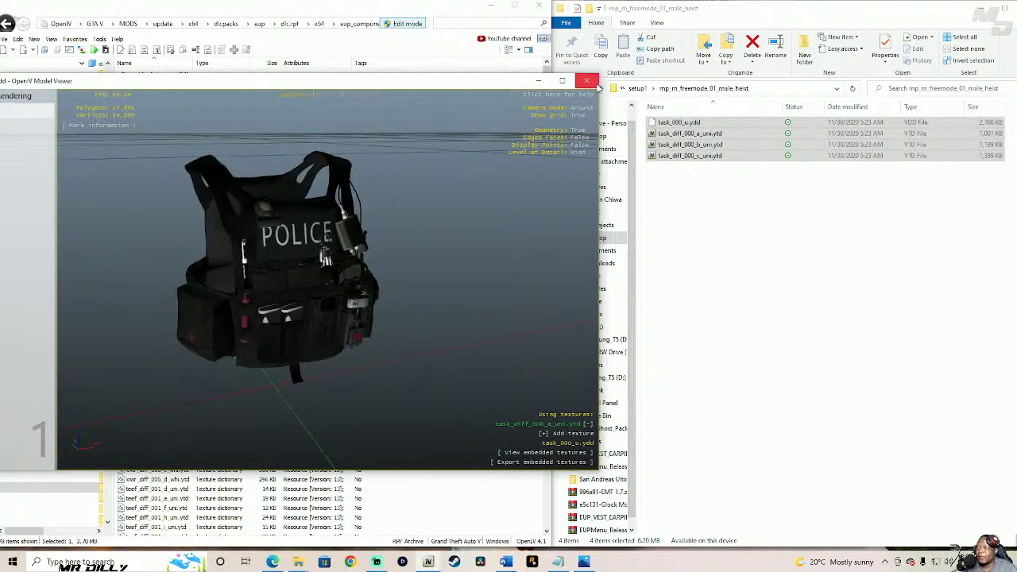
click(595, 82)
- Return to the Files folder, open vest11(New!), view its vest11.jpg reference picture and close the picture
click(601, 89)
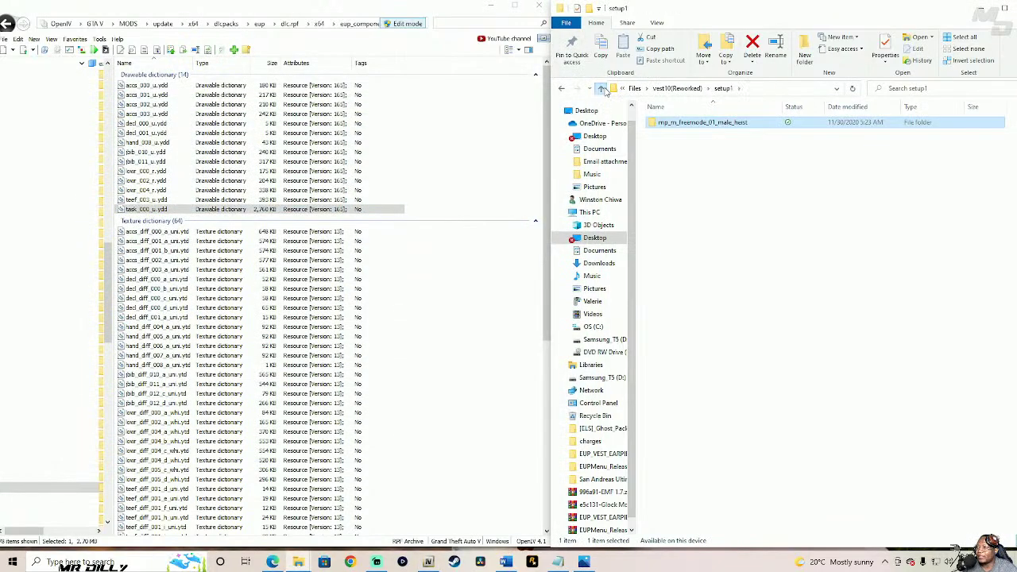
click(602, 89)
click(601, 89)
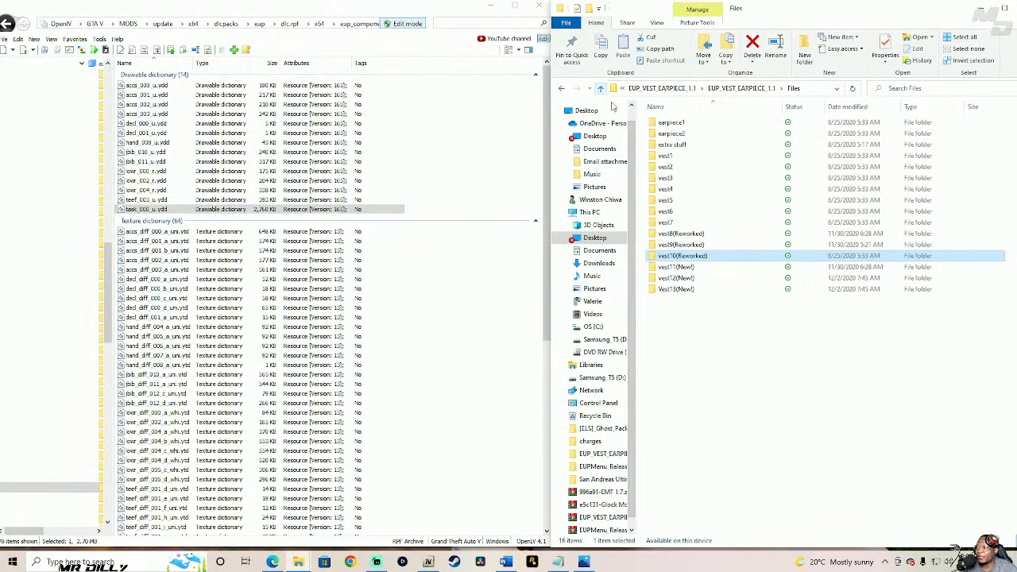
click(710, 268)
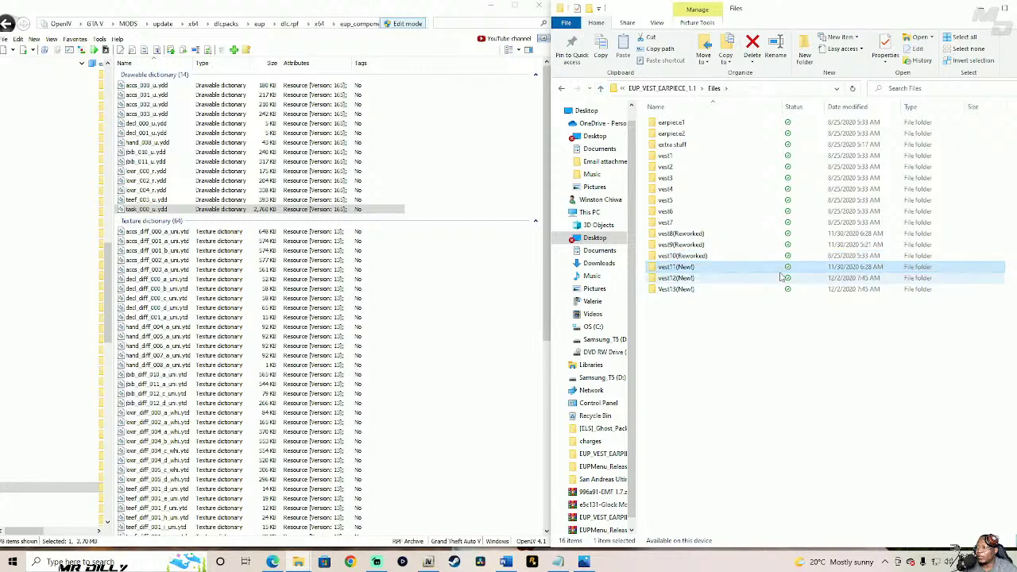
double_click(715, 272)
double_click(685, 147)
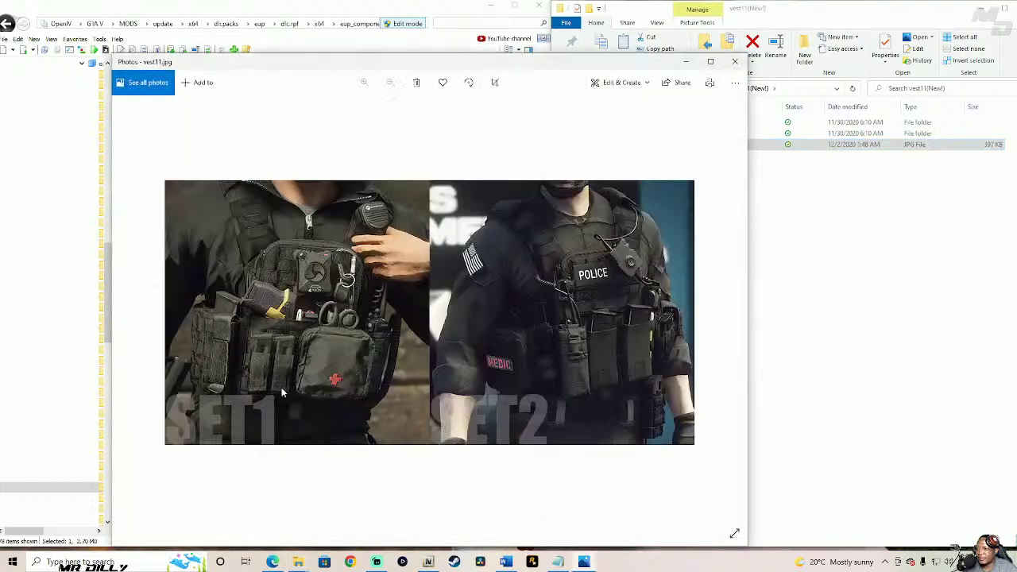
click(735, 62)
- Open the mp_m_freemode_01_mp_m_vinewood folder in both vest11's setup1 and the EUP archive
click(692, 124)
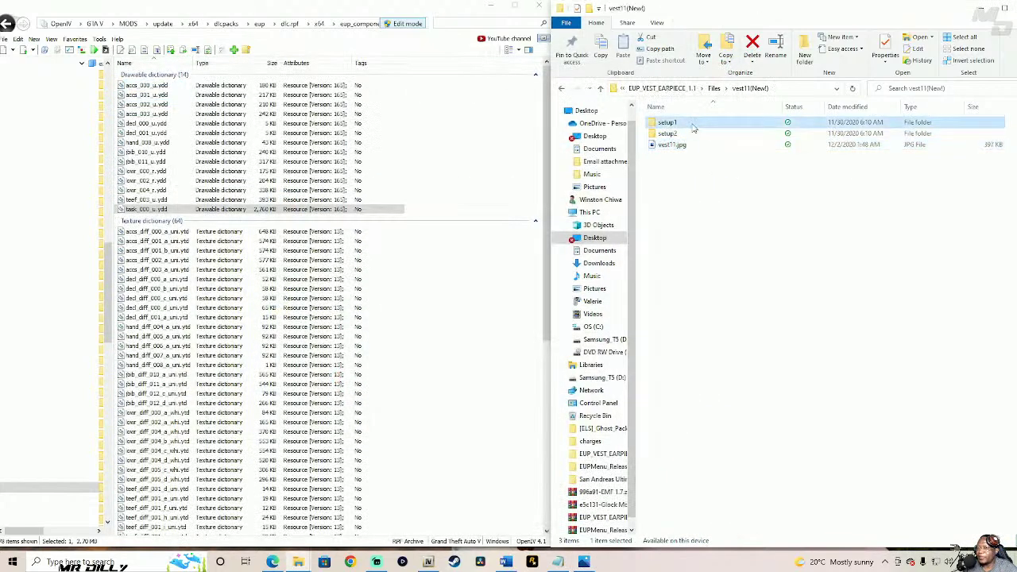
double_click(693, 128)
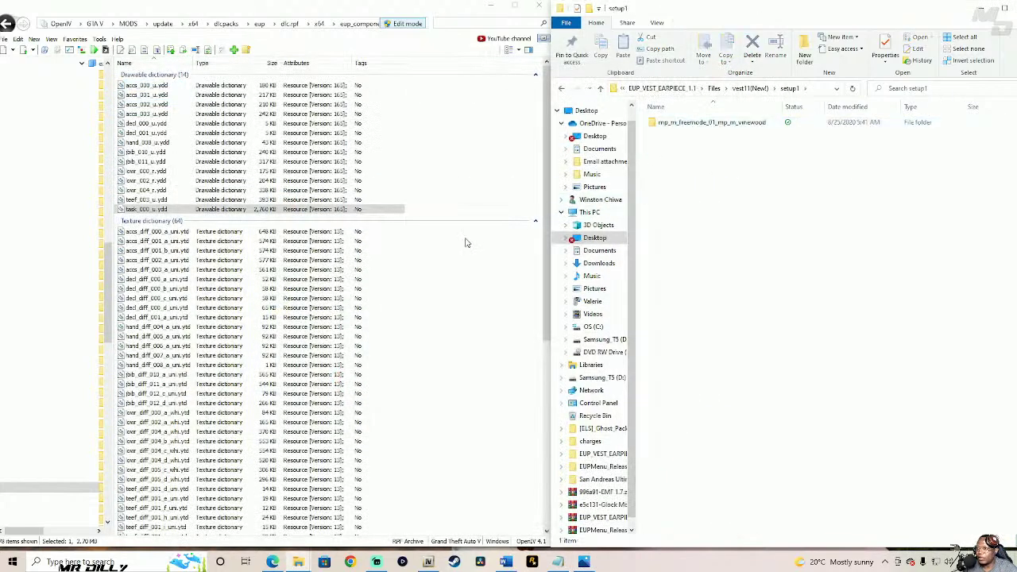
click(7, 24)
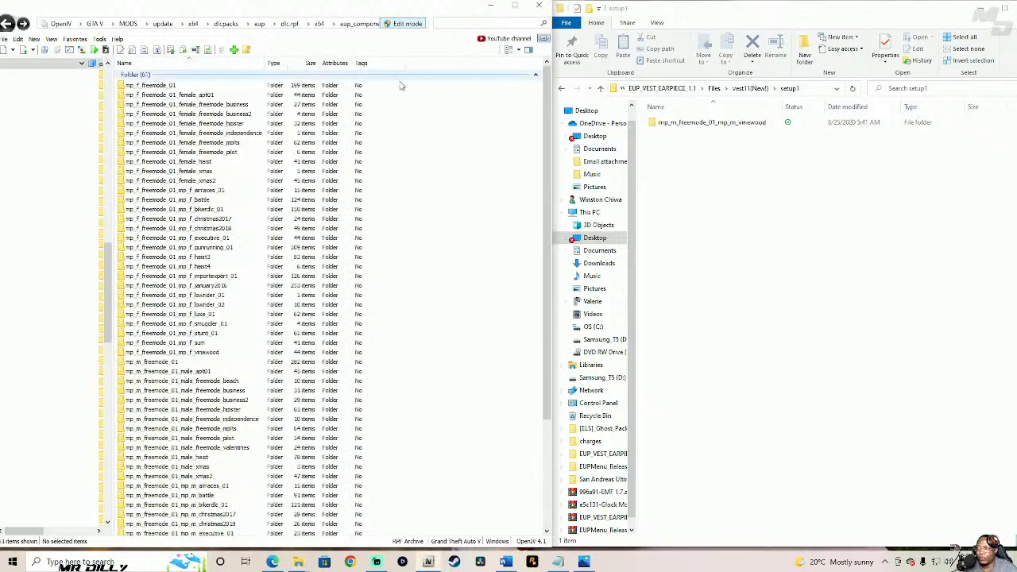
drag(548, 95, 544, 340)
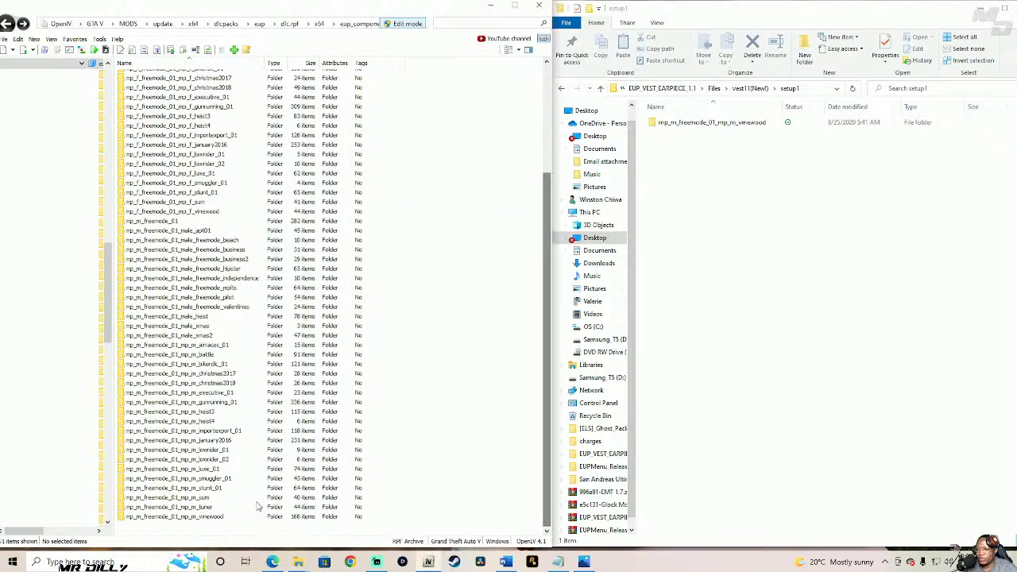
click(210, 518)
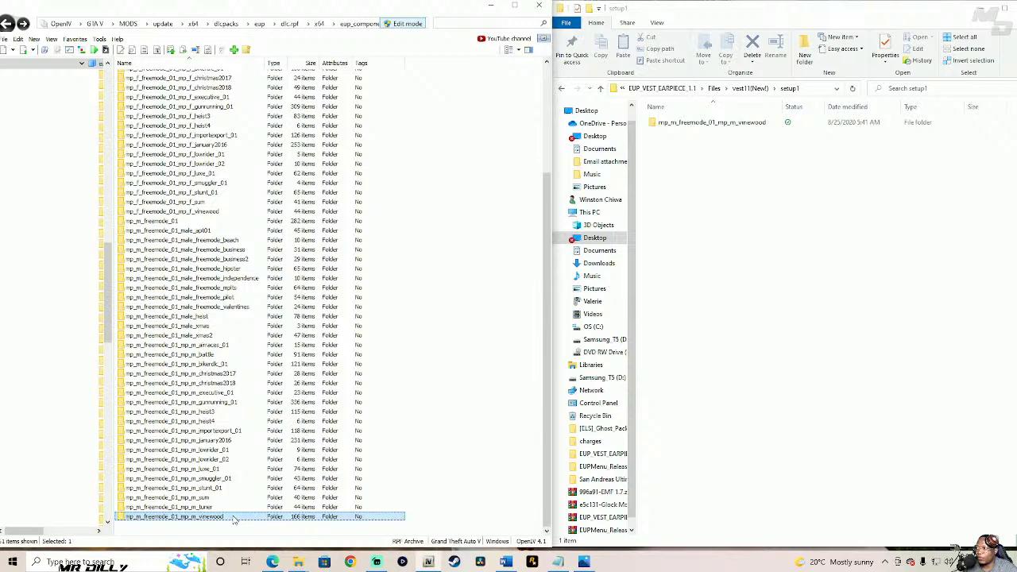
double_click(234, 518)
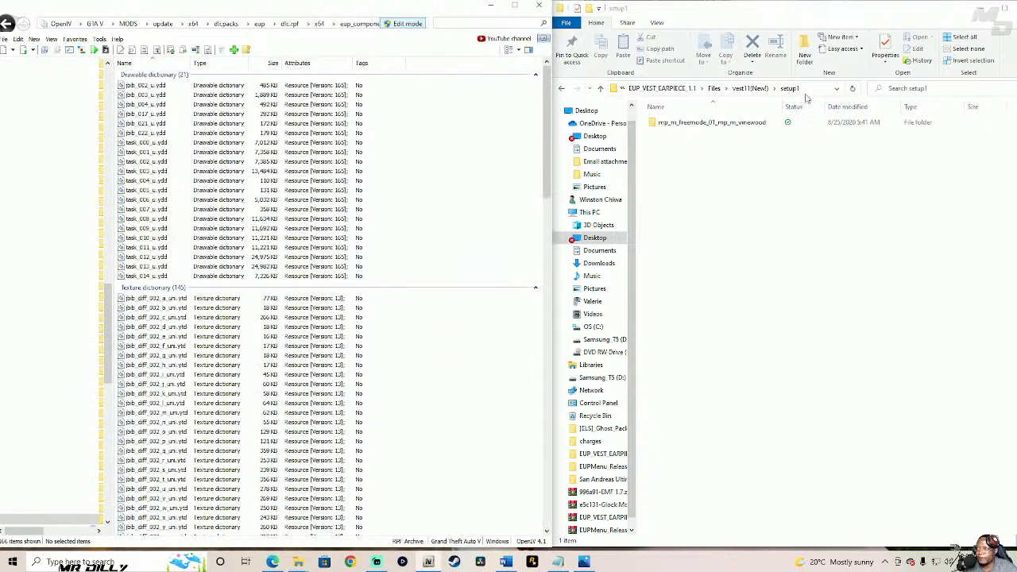
double_click(674, 124)
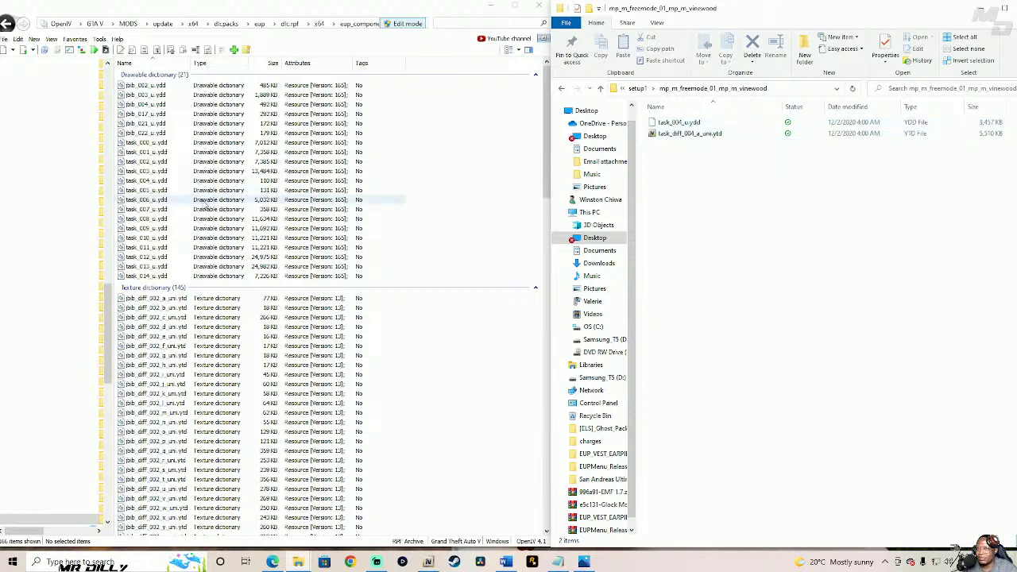
- Preview the archive's existing vinewood task_004_u.ydd model from several angles and close the viewer
click(218, 182)
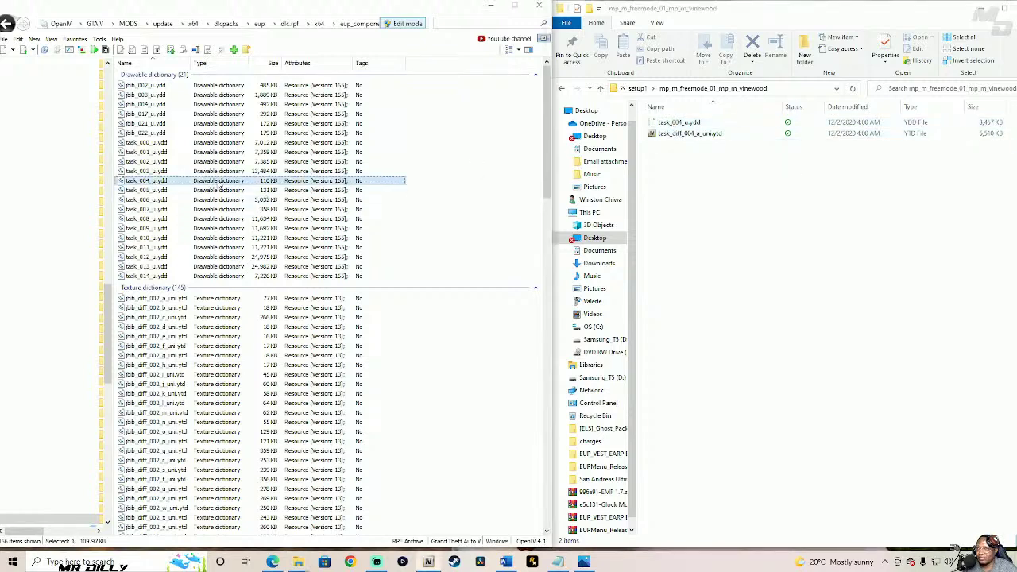
double_click(218, 181)
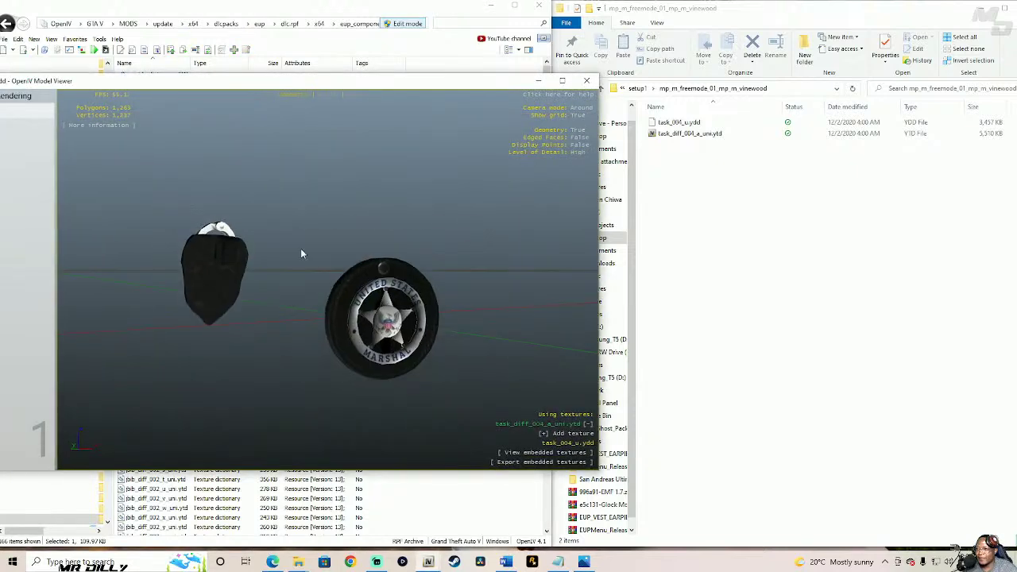
drag(301, 253, 392, 317)
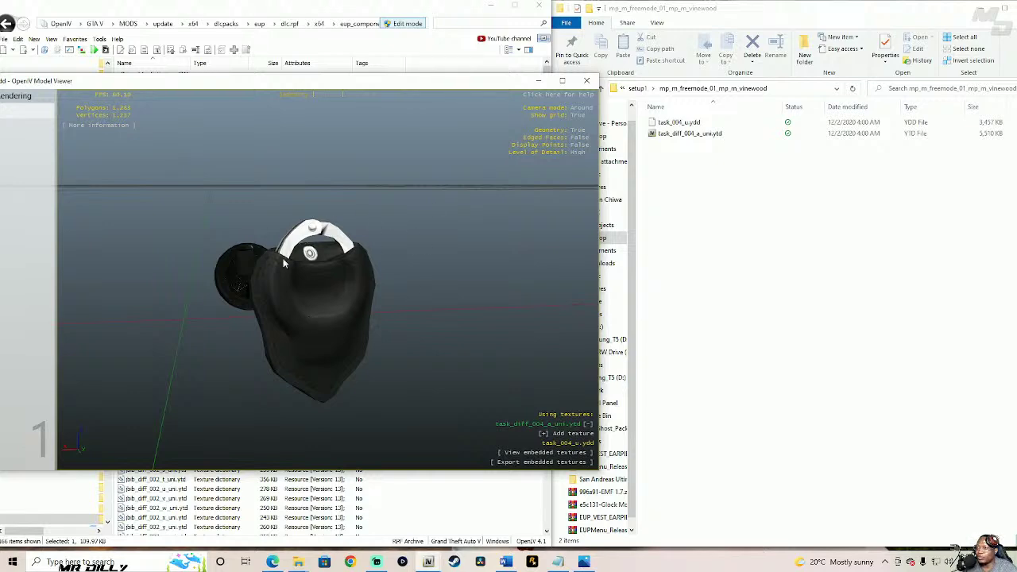
click(587, 81)
- Replace the archive's vinewood task_004_u.ydd and task_diff_004_a_uni.ytd with vest11's setup1 versions and preview the vest
drag(679, 152, 475, 237)
double_click(204, 181)
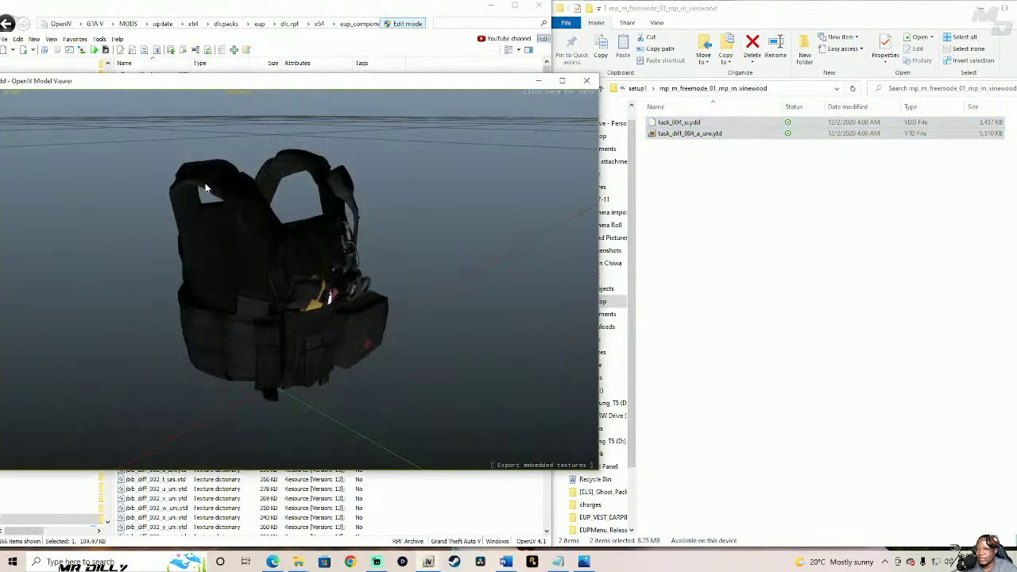
mouse_move(286, 296)
mouse_down()
mouse_move(338, 295)
mouse_move(304, 286)
mouse_move(289, 309)
mouse_move(170, 307)
mouse_move(235, 334)
mouse_move(300, 288)
mouse_up()
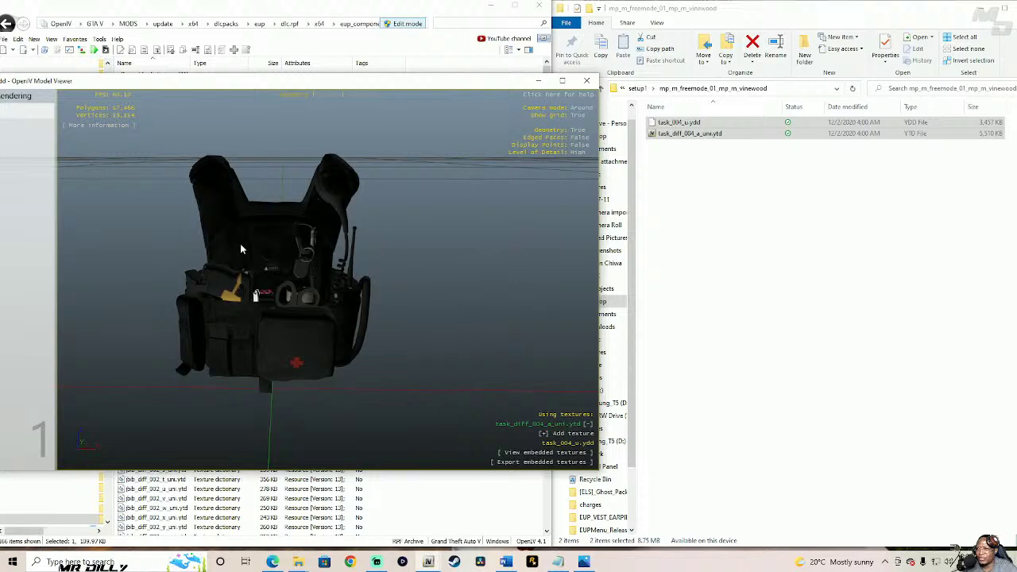
click(586, 81)
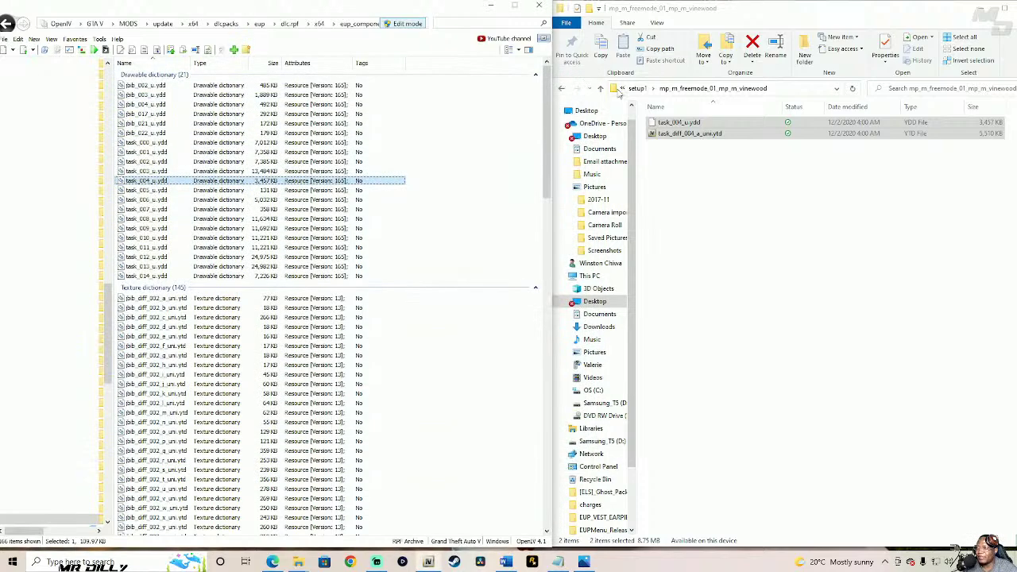
- Open vest11's setup2 folder and return the EUP archive to its list of freemode component folders
click(601, 88)
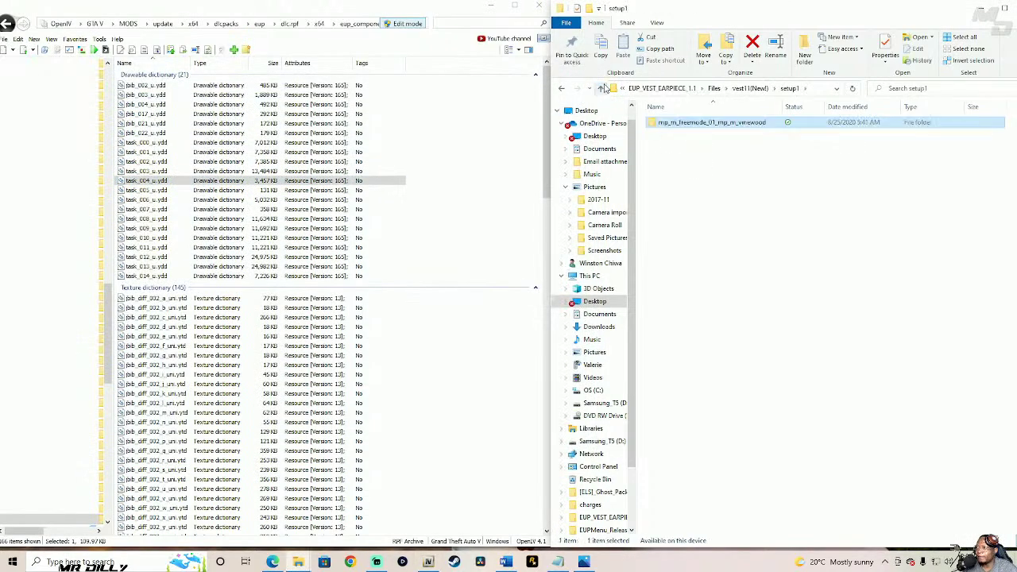
click(602, 89)
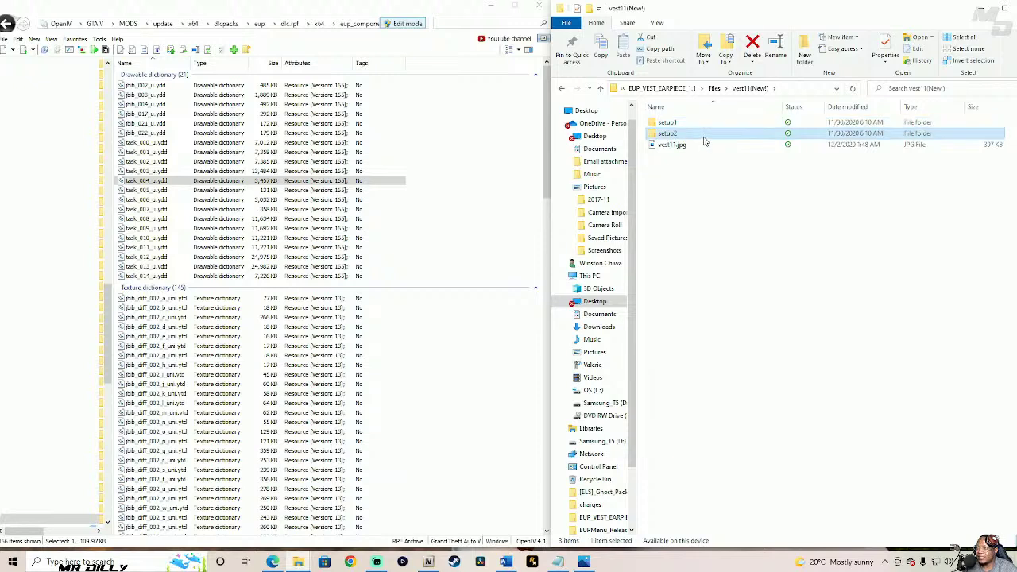
double_click(703, 135)
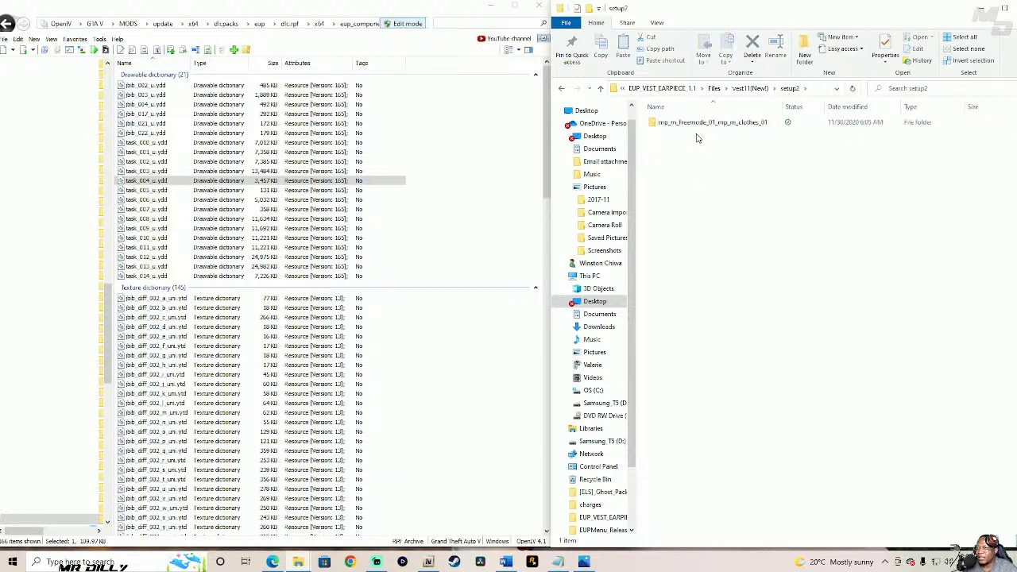
click(8, 23)
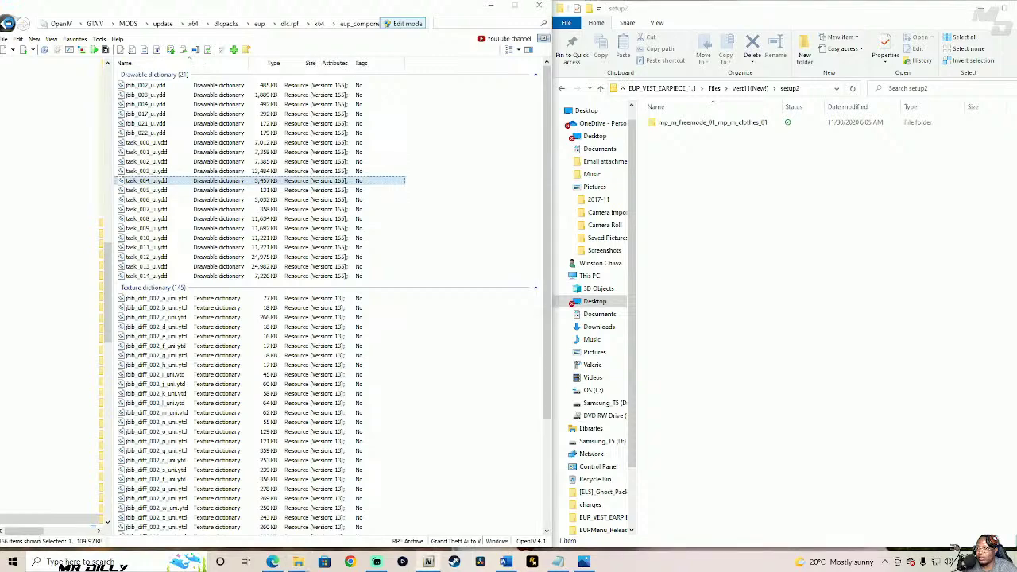
- Copy the mp_m_freemode_01_mp_m_clothes_01 folder from vest11(New!) setup2 into the list of freemode folders in the EUP component archive
click(8, 24)
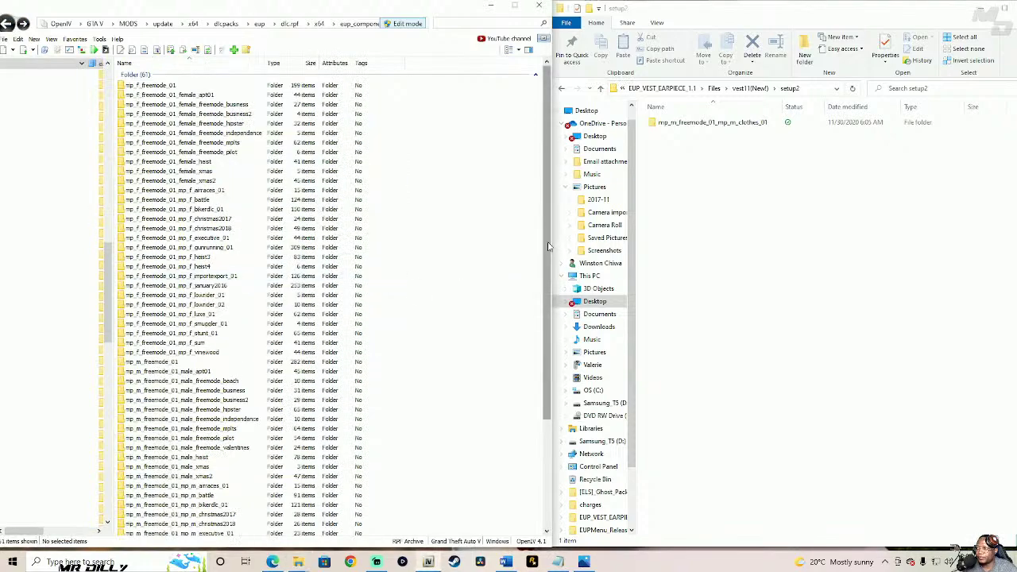
scroll(545, 245, down, 5)
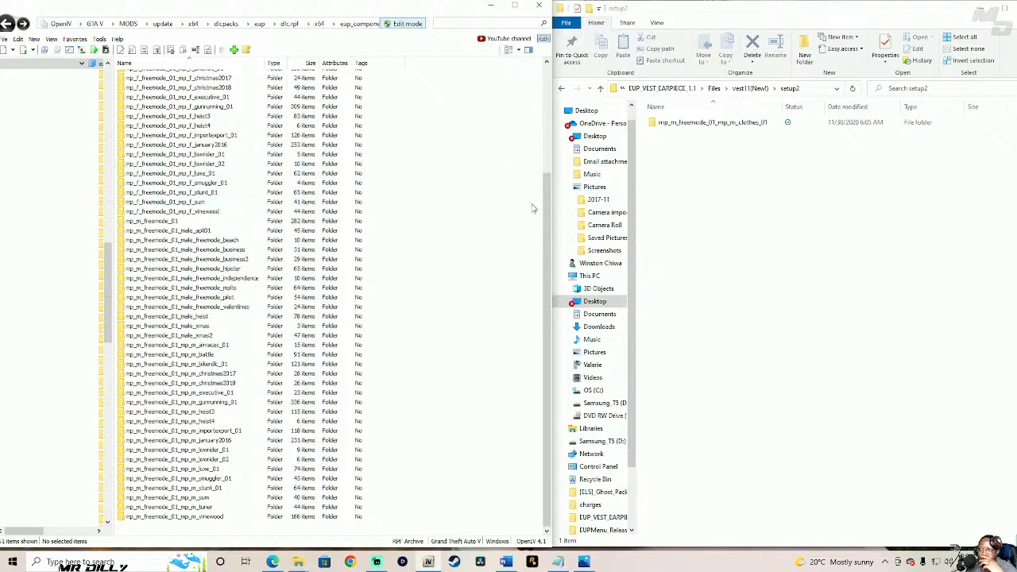
scroll(545, 187, up, 2)
drag(545, 187, 541, 162)
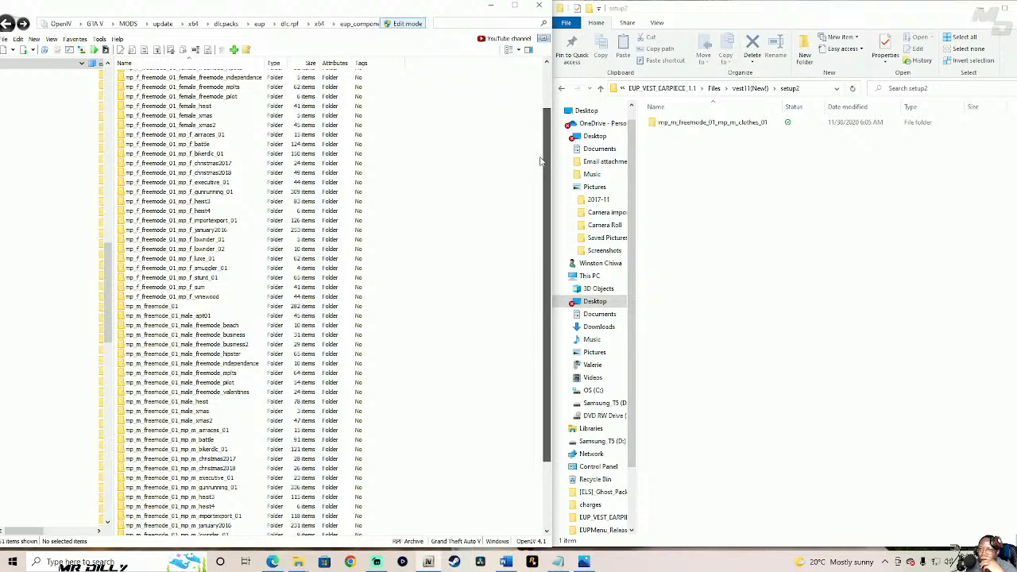
drag(541, 162, 535, 223)
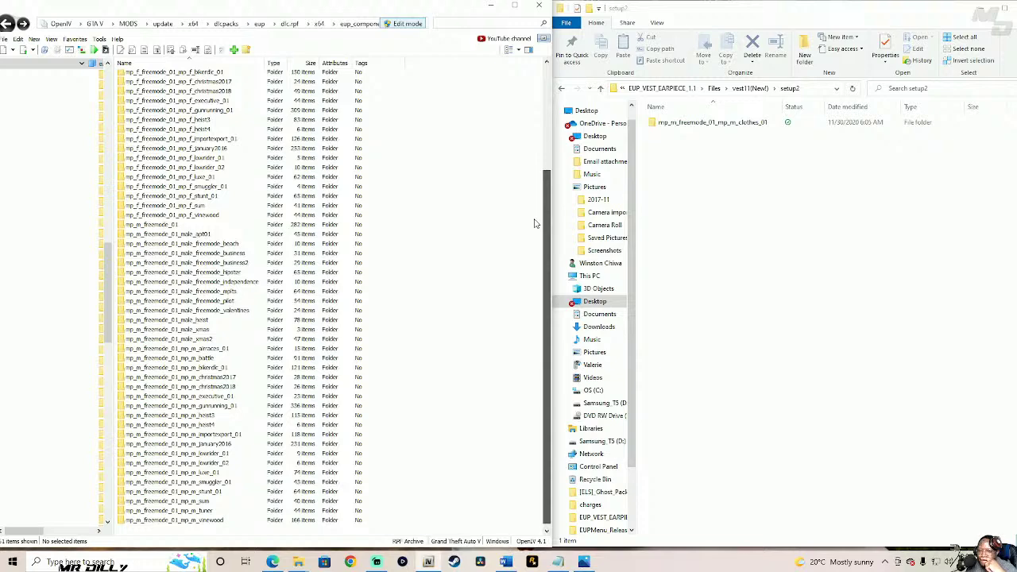
drag(535, 223, 534, 270)
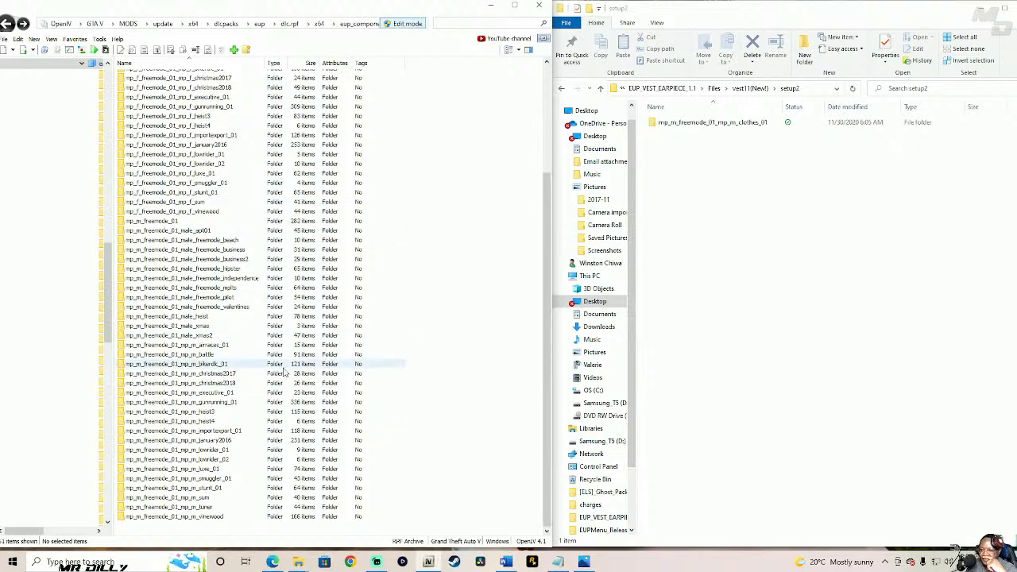
click(739, 125)
drag(741, 127, 495, 414)
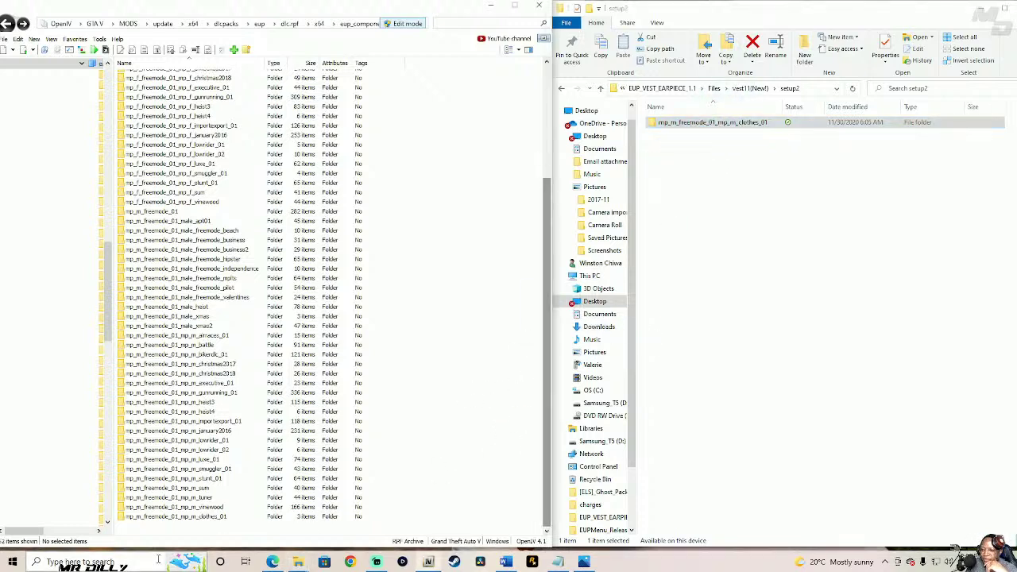
- Open the copied mp_m_freemode_01_mp_m_clothes_01 folder in the archive and inspect the task_001_u.ydd vest model from another angle
click(217, 525)
double_click(213, 518)
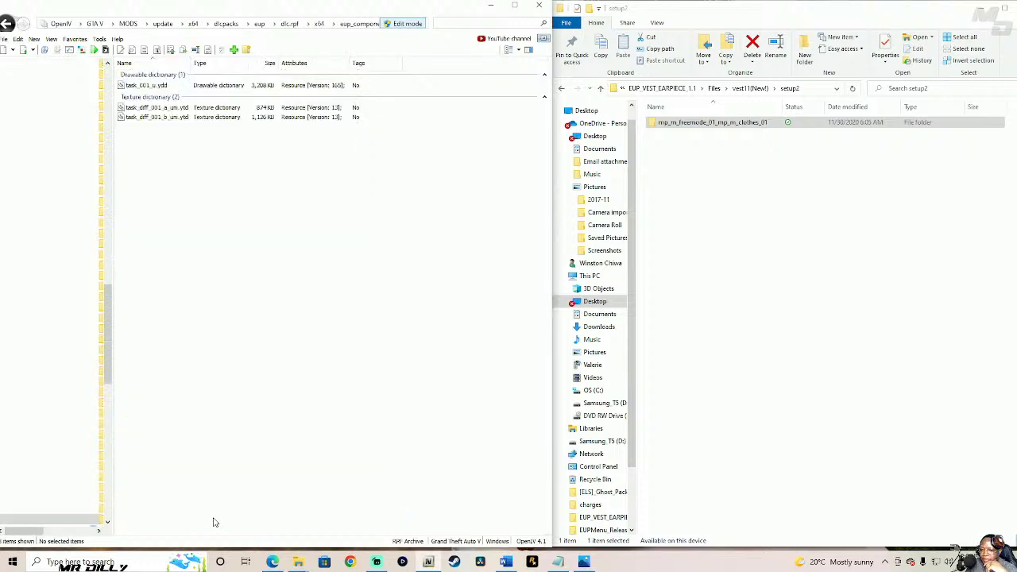
click(222, 85)
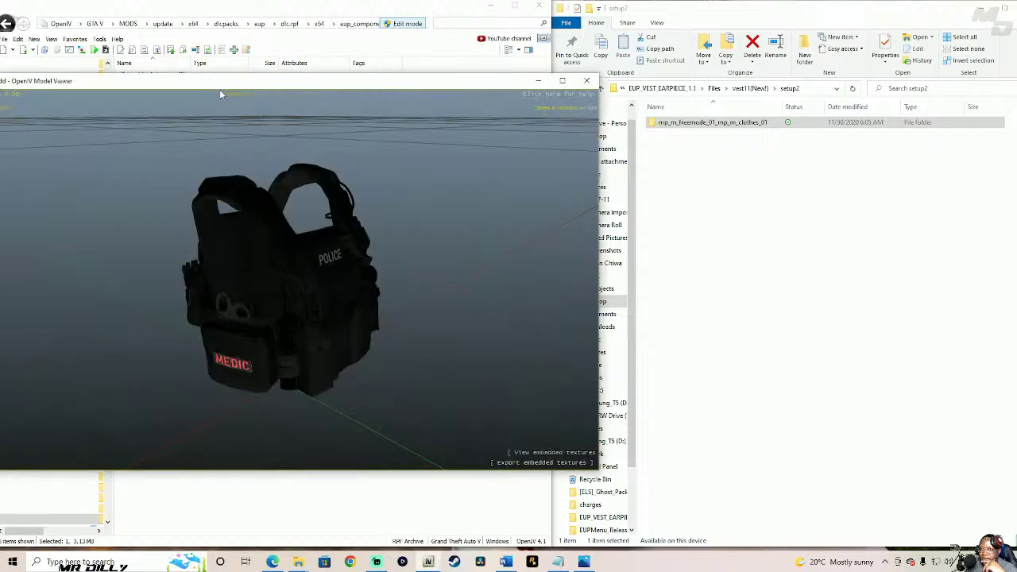
drag(313, 294, 262, 334)
click(590, 83)
- Return to the Files folder, open vest12(New!) and view its vest12.jpg preview image
click(602, 88)
click(602, 88)
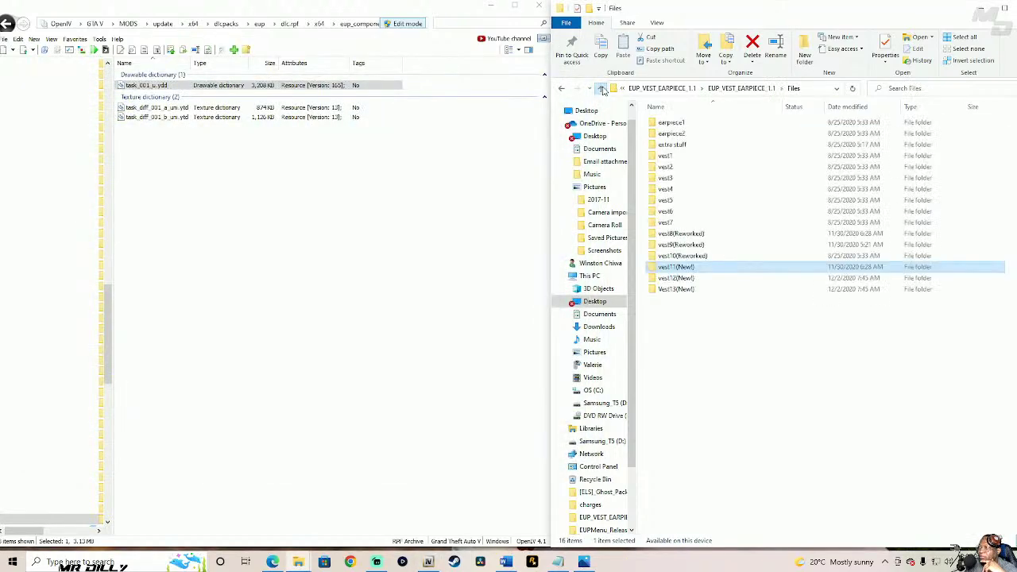
click(690, 279)
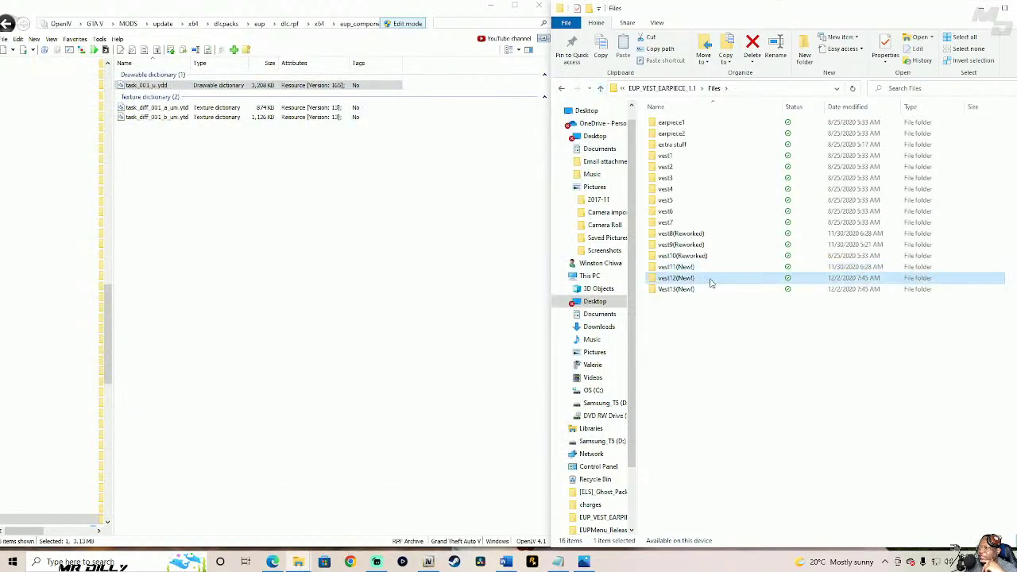
double_click(710, 280)
double_click(691, 170)
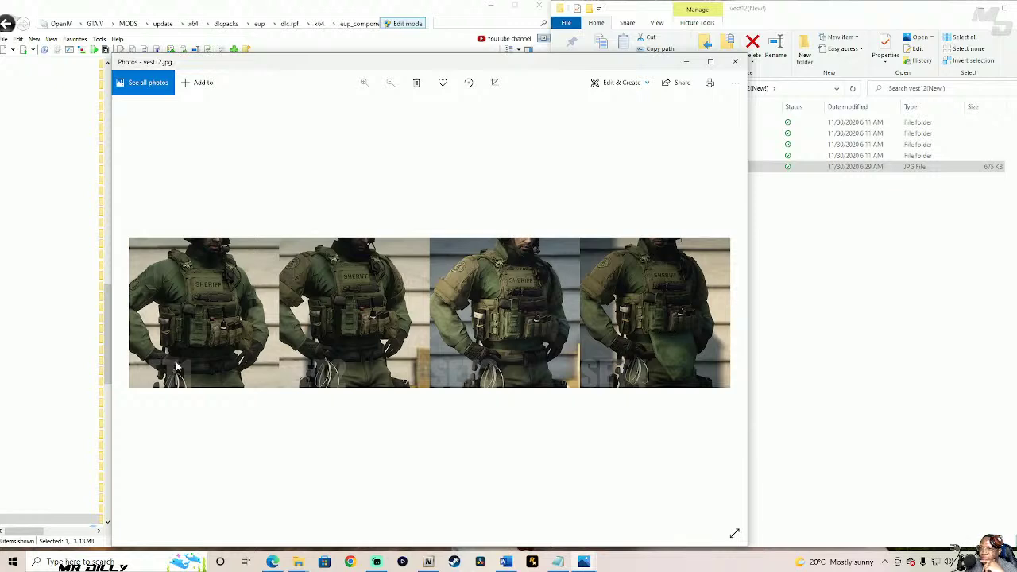
click(734, 61)
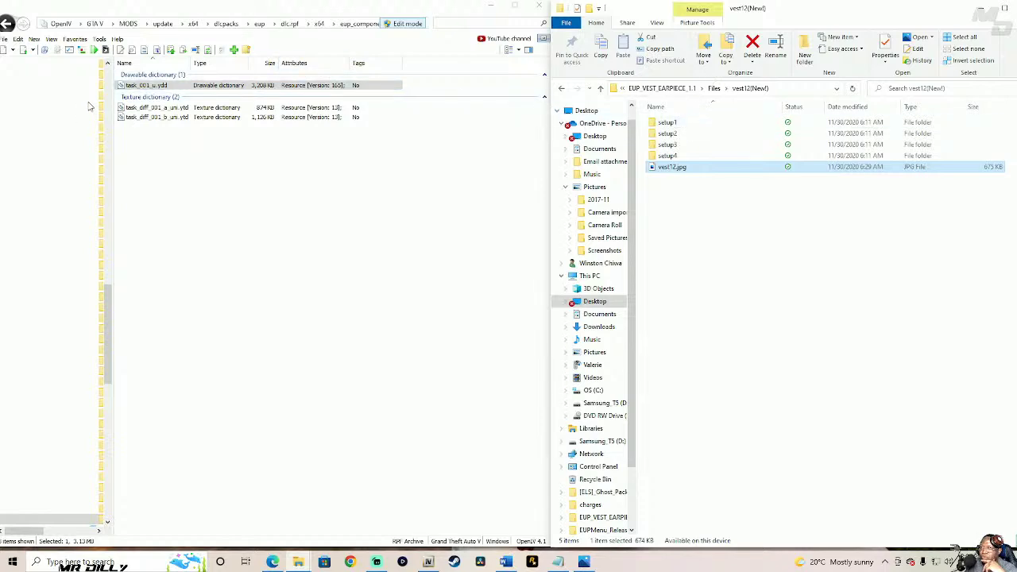
- Copy the task_002 model and its two texture files from vest12(New!) setup1 into the archive's mp_m_freemode_01_mp_m_clothes_01 folder
click(5, 23)
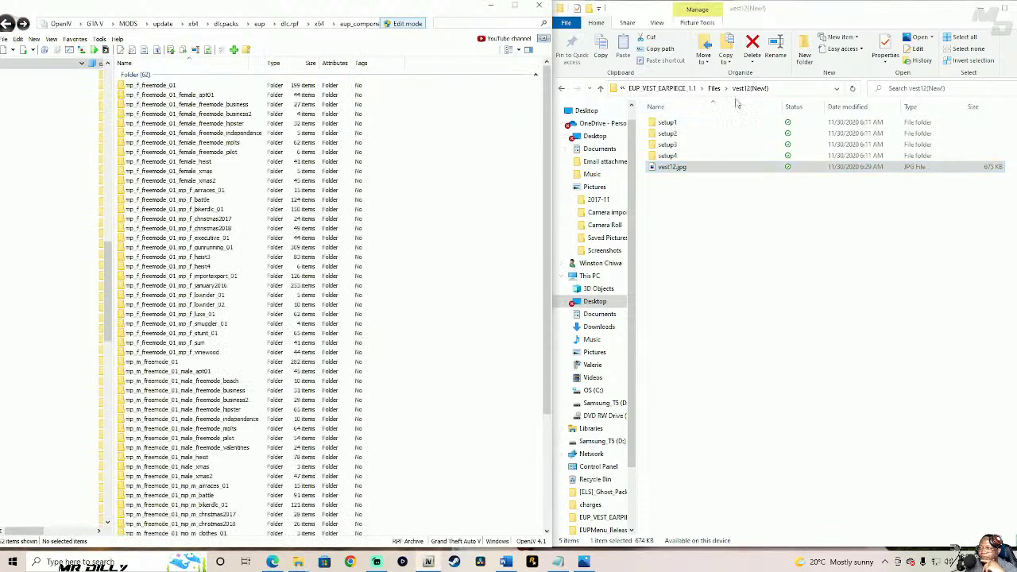
click(693, 123)
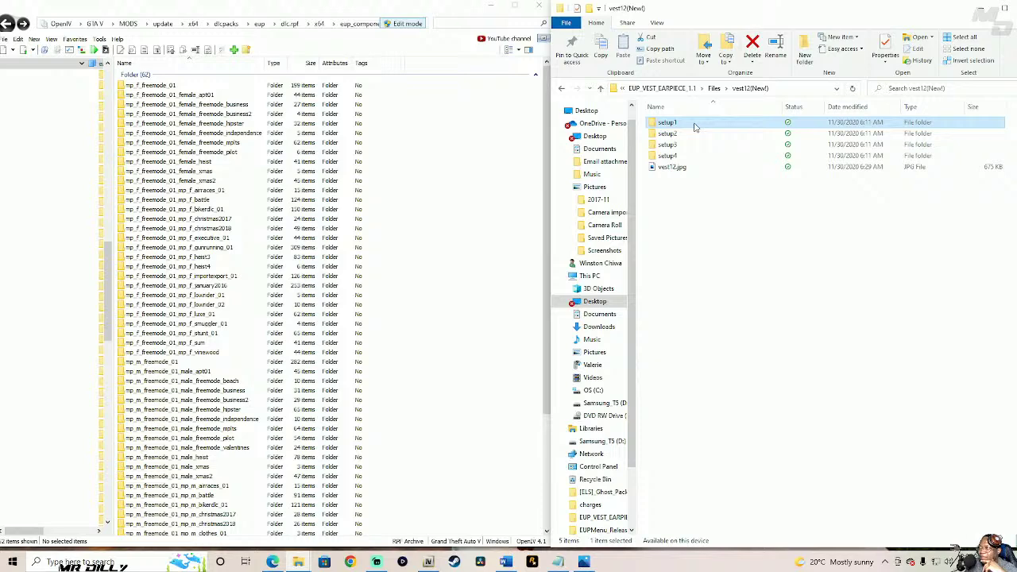
double_click(694, 125)
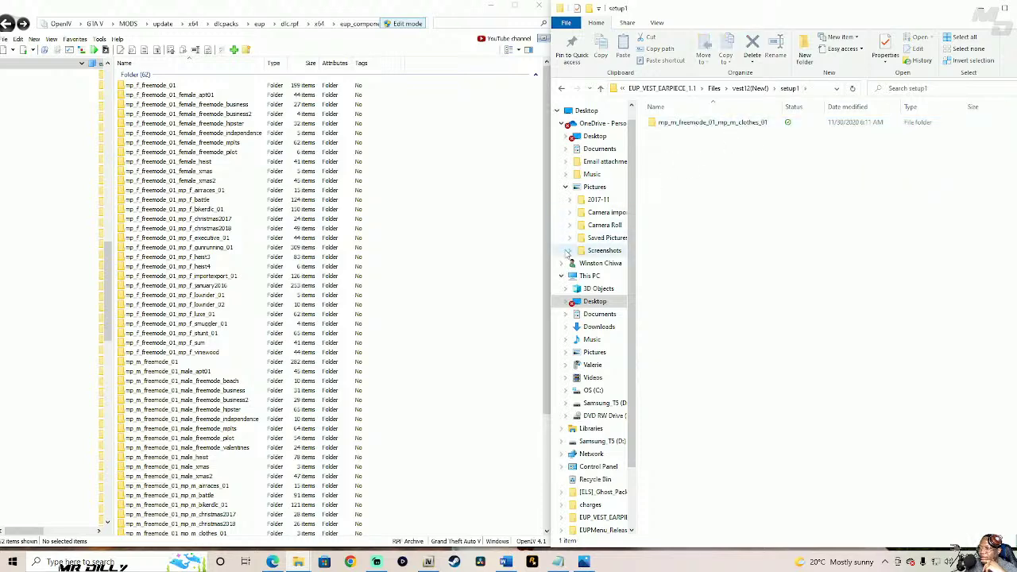
drag(545, 260, 542, 411)
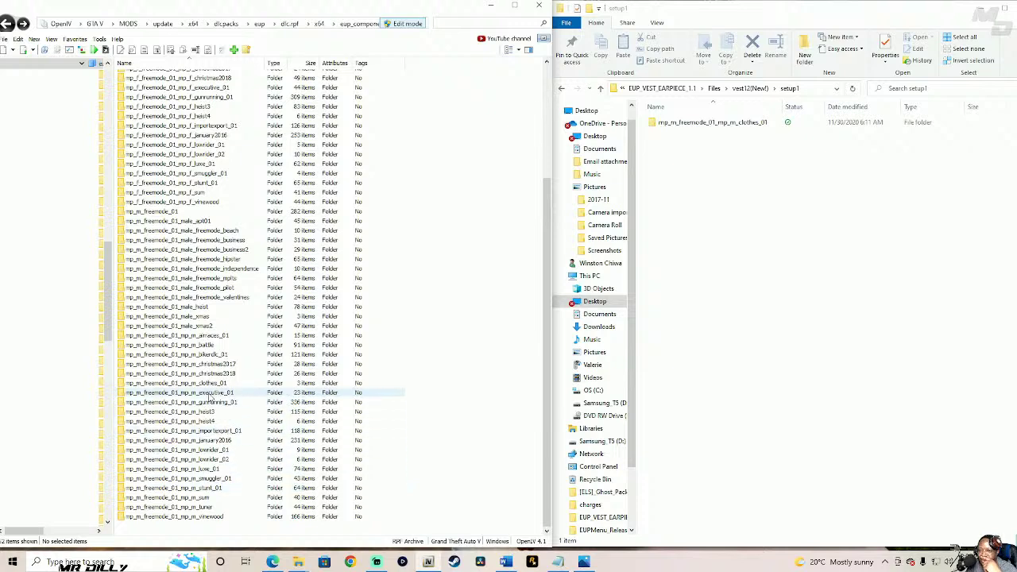
click(212, 384)
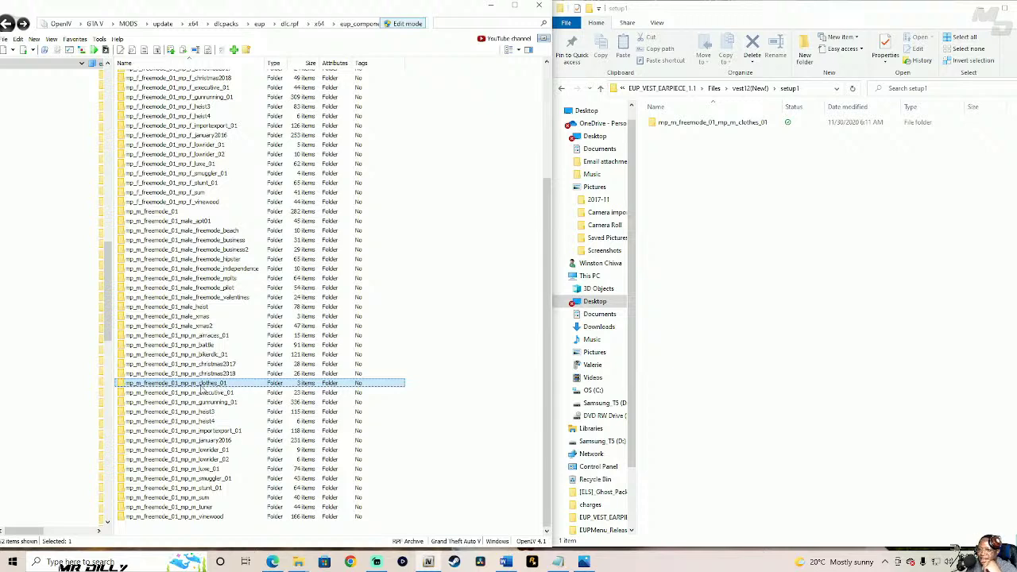
double_click(201, 384)
click(707, 124)
double_click(707, 124)
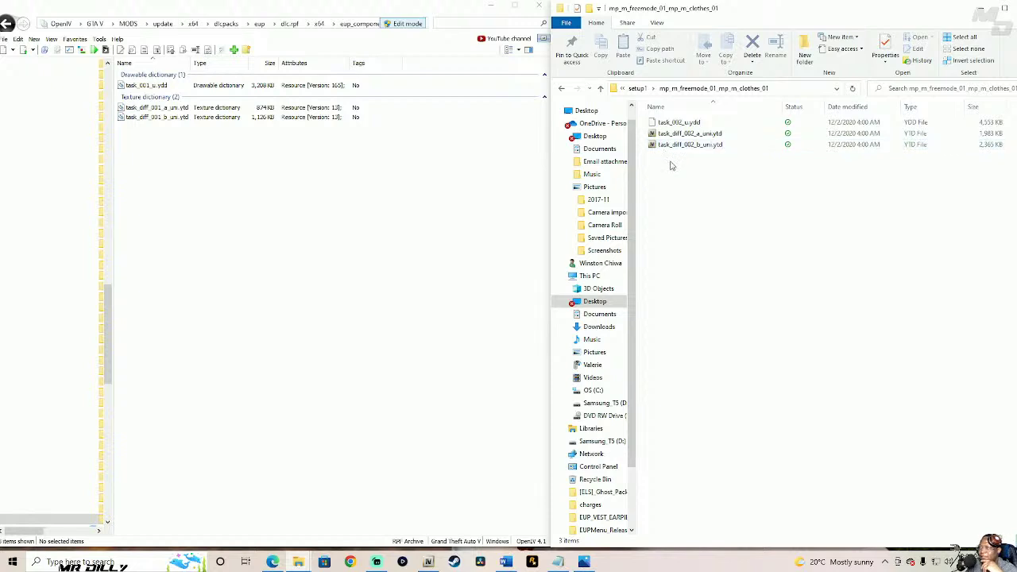
drag(669, 165, 340, 159)
- Preview the imported task_002_u.ydd vest model and rotate it to check it from several sides
click(228, 96)
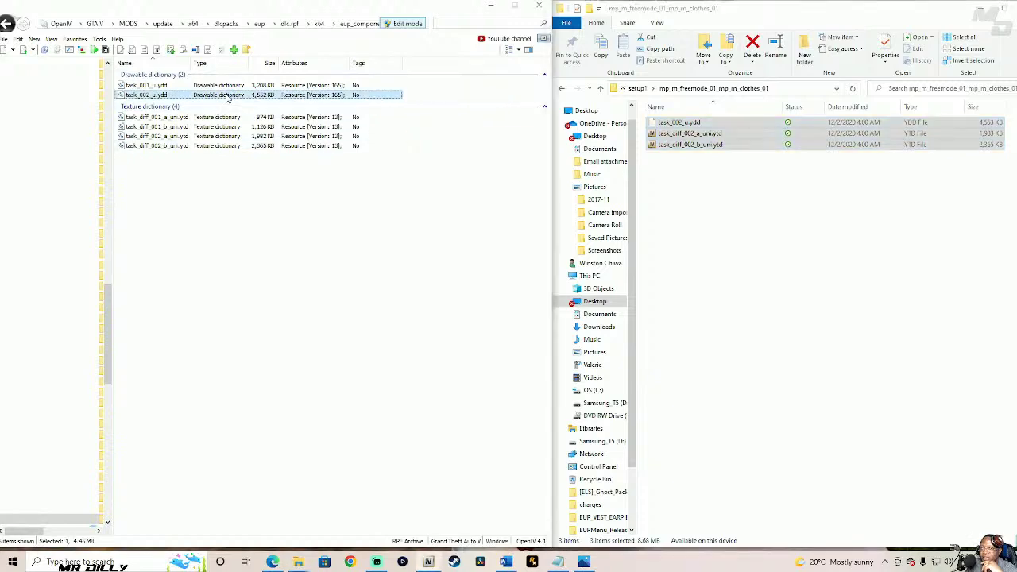
ctrl+click(227, 96)
click(225, 95)
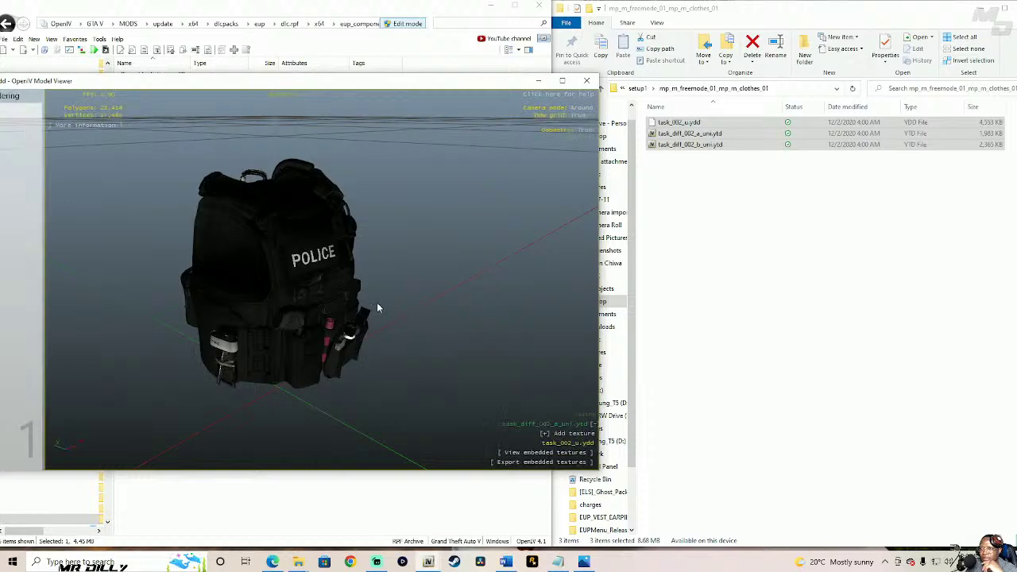
drag(377, 301, 211, 294)
drag(283, 294, 493, 174)
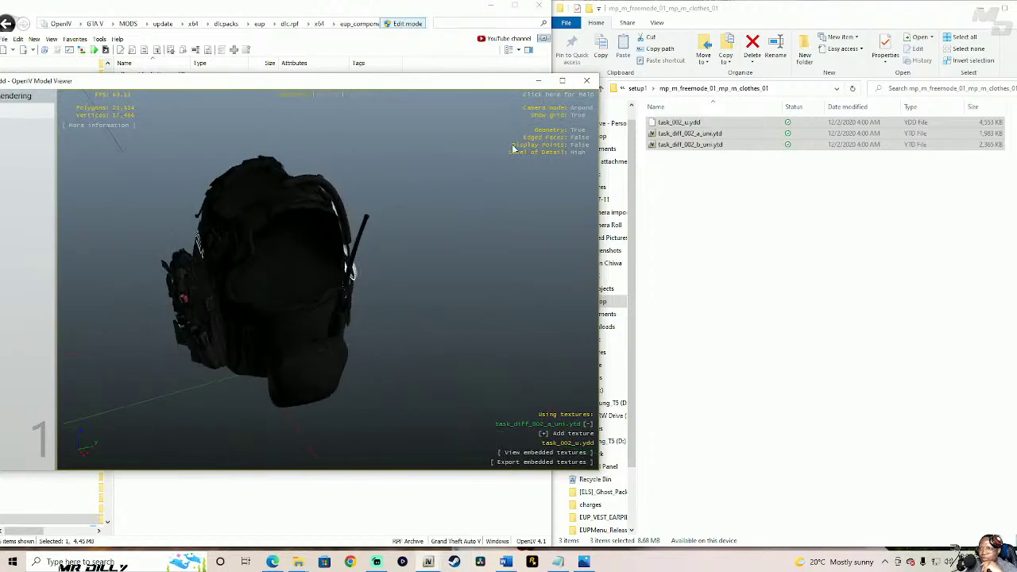
click(587, 80)
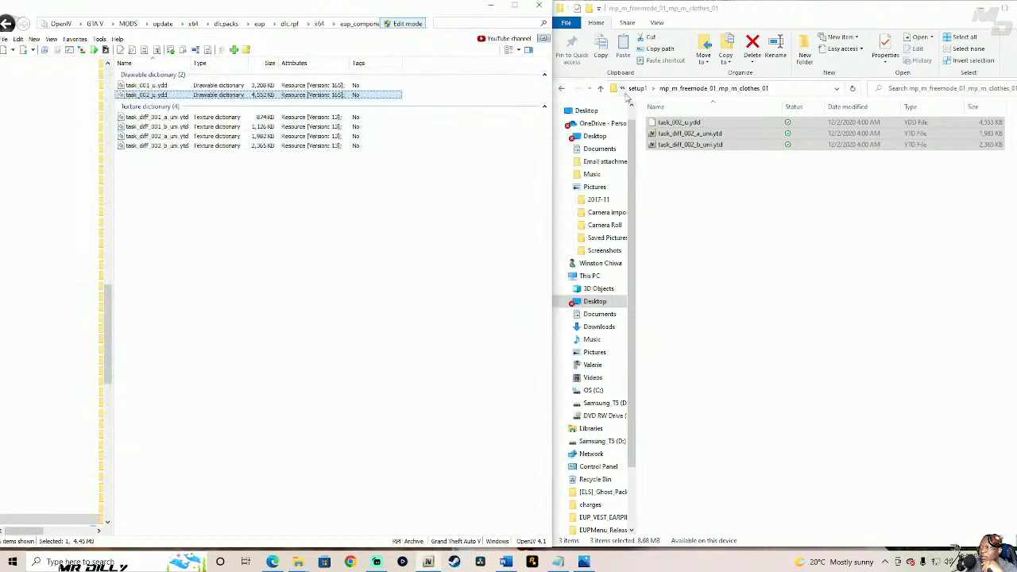
- Copy the task_003 model and its two texture files from vest12(New!) setup2 into the archive's clothes_01 folder
click(601, 90)
click(601, 90)
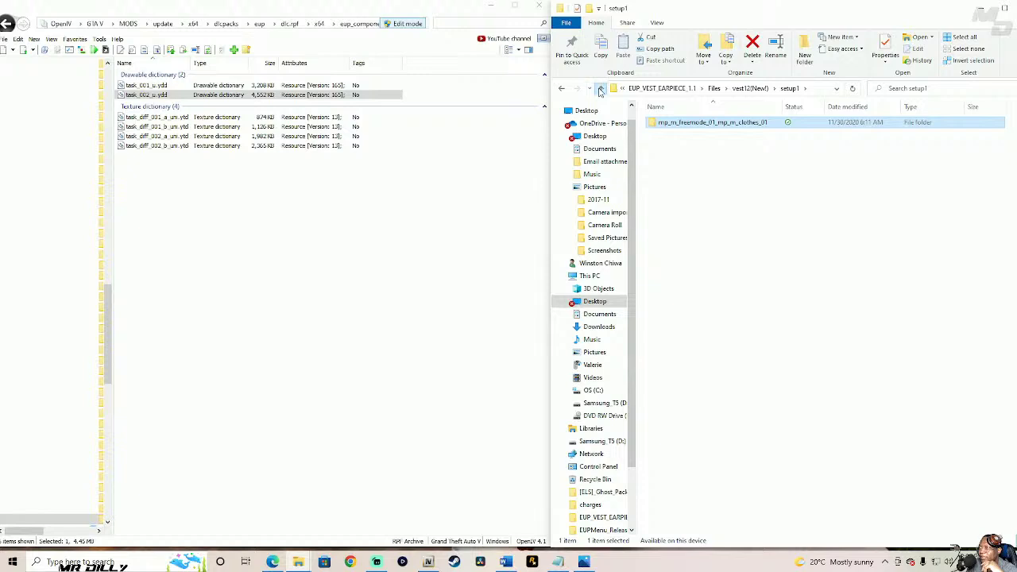
click(688, 137)
double_click(699, 137)
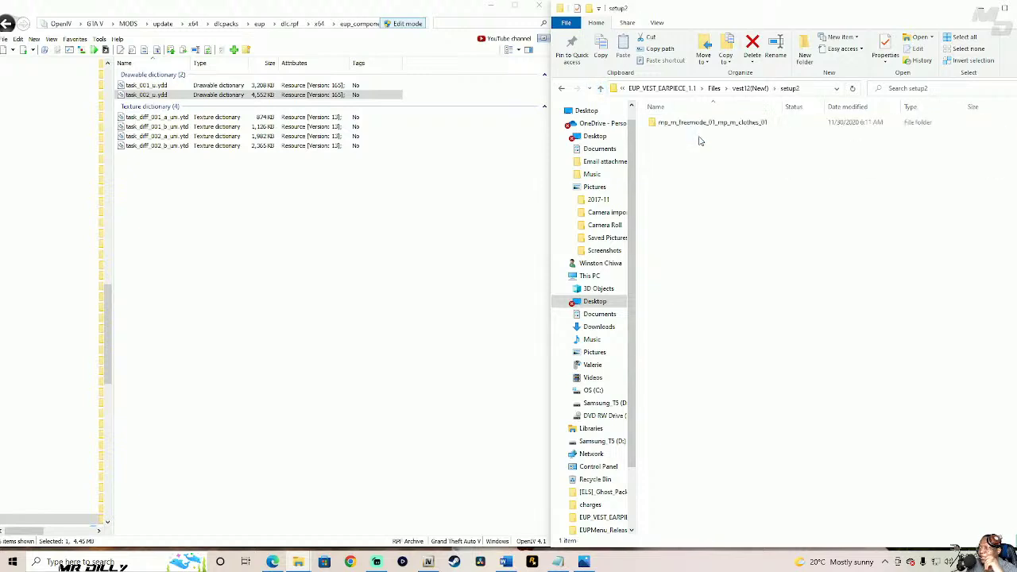
double_click(743, 127)
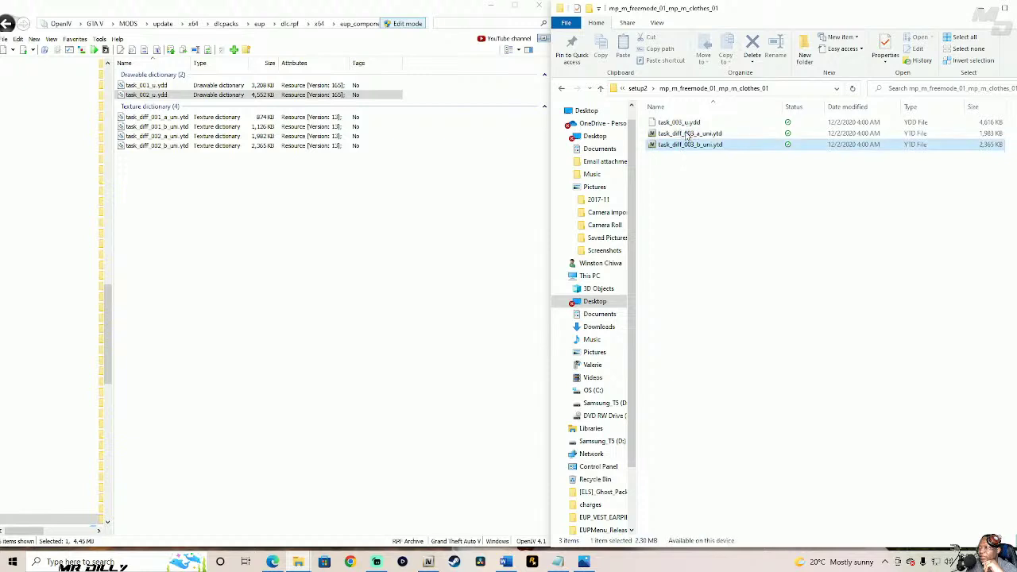
drag(684, 160, 503, 178)
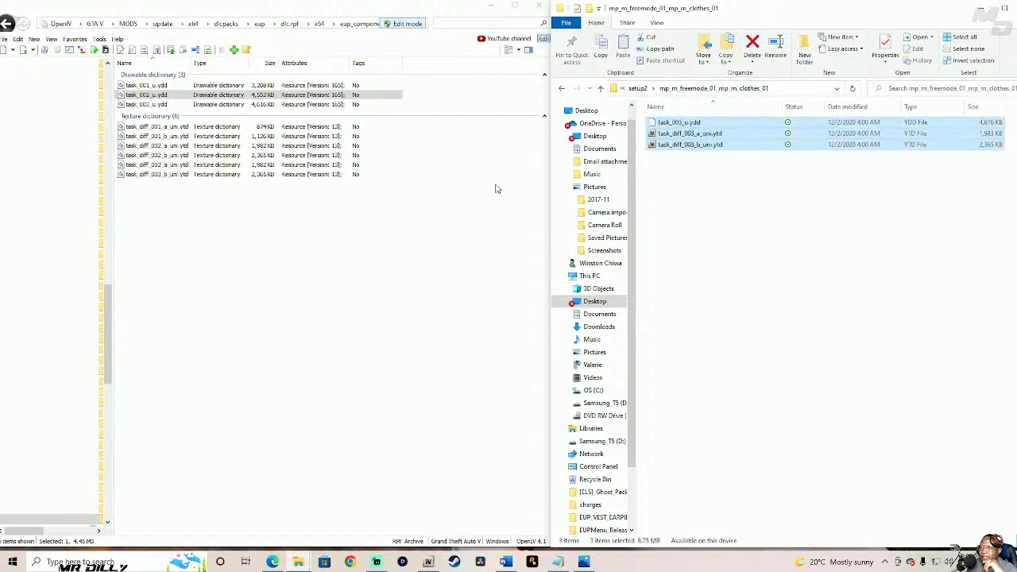
- Preview the imported task_003_u.ydd vest model, rotating it to examine its back and front
click(213, 106)
double_click(213, 106)
drag(199, 296, 225, 310)
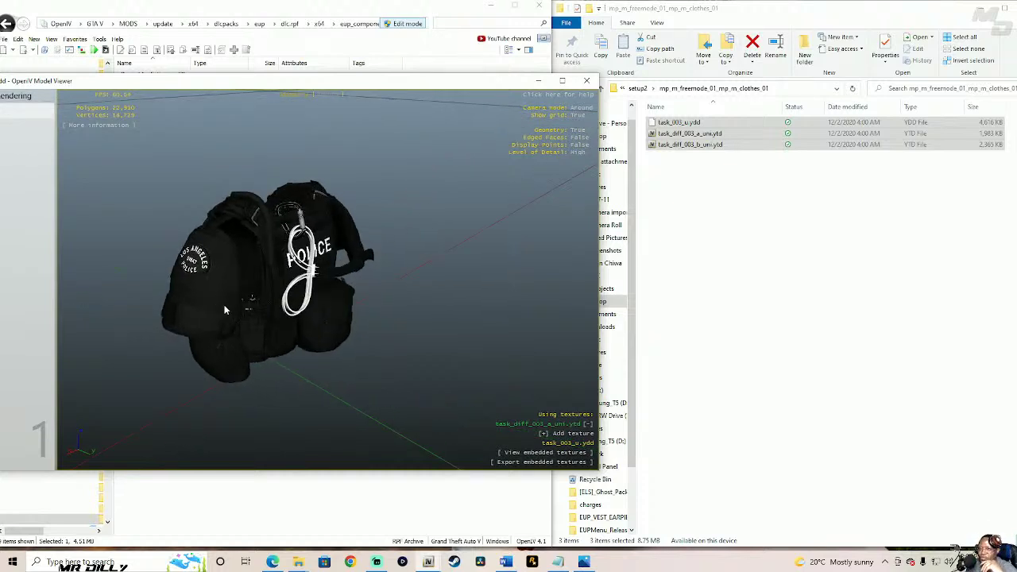
drag(225, 310, 368, 339)
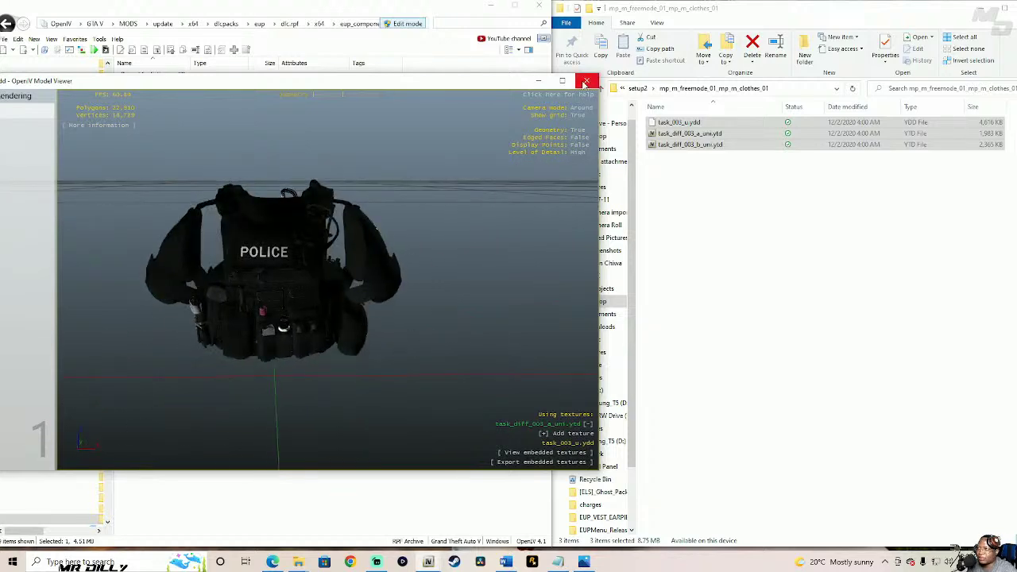
click(586, 80)
- Copy the task_004 model and its two texture files from vest12(New!) setup3 into the archive's clothes_01 folder
click(601, 89)
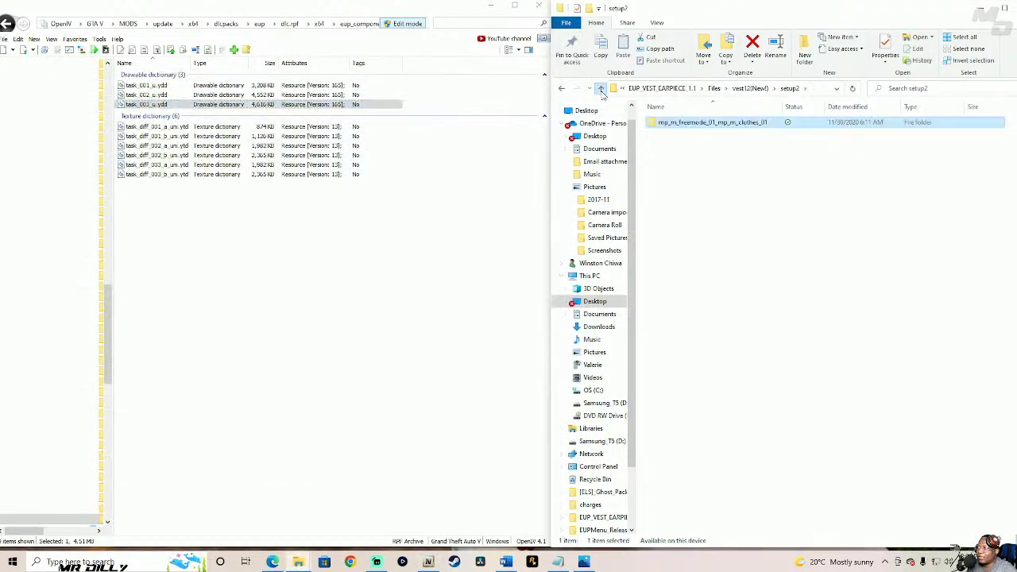
click(600, 89)
click(699, 148)
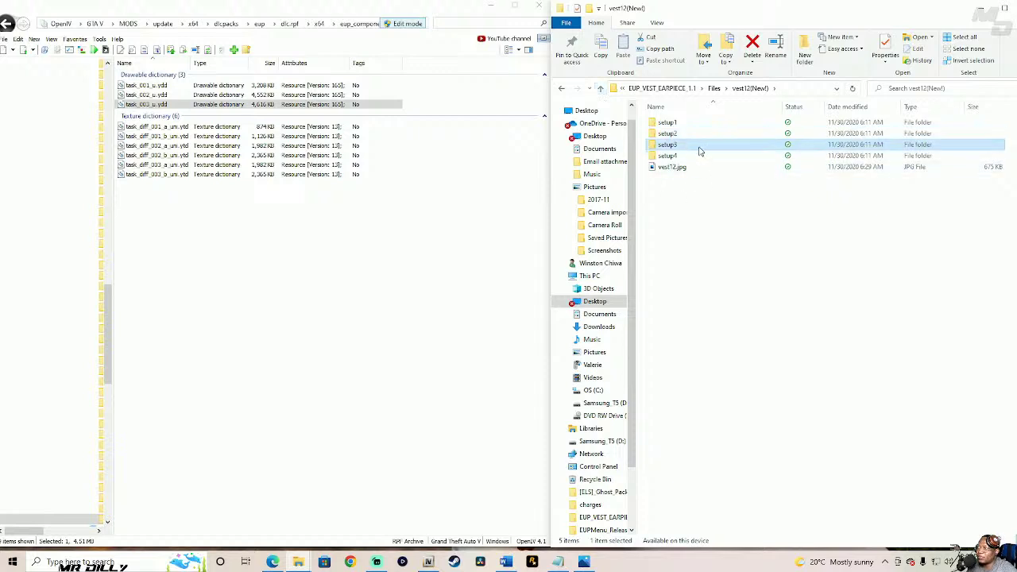
double_click(700, 148)
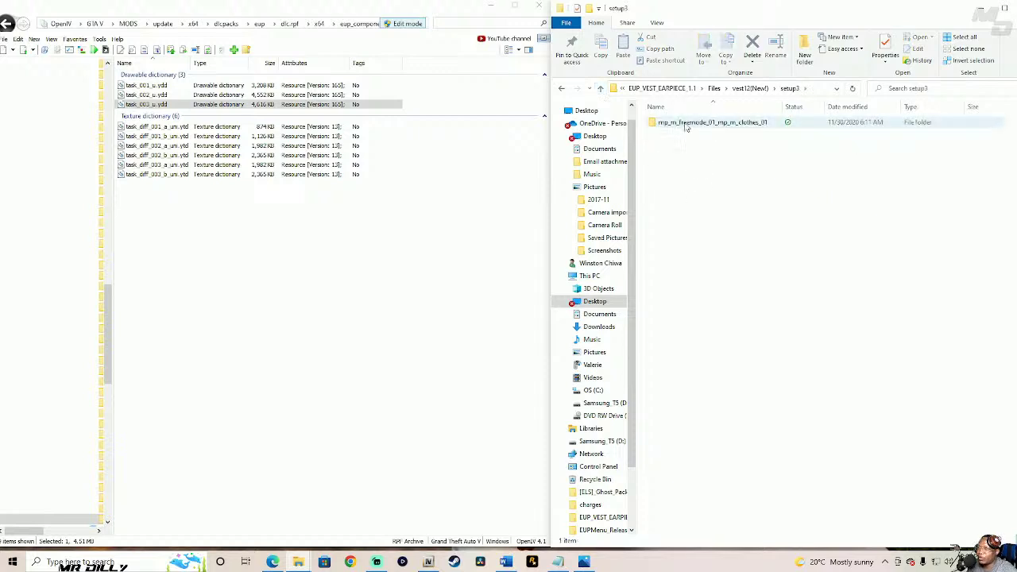
double_click(739, 125)
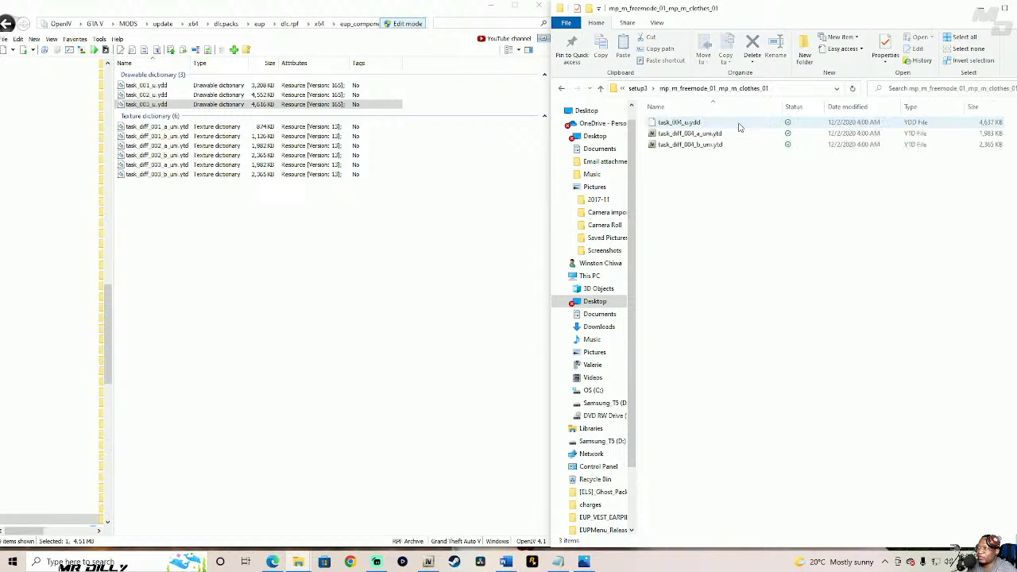
drag(688, 157, 442, 250)
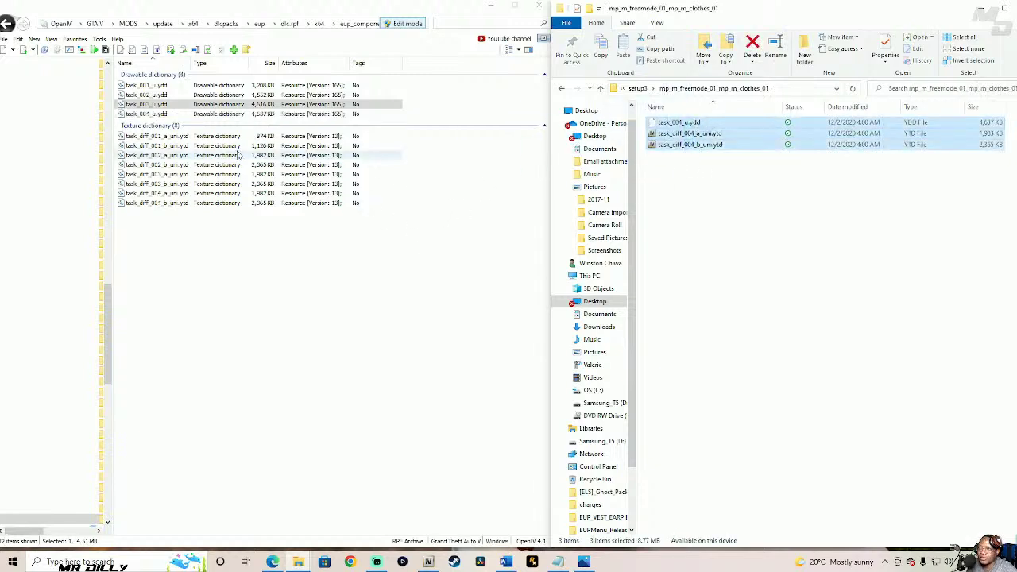
- Preview the imported task_004_u.ydd vest model and rotate it to check its front and back
click(241, 115)
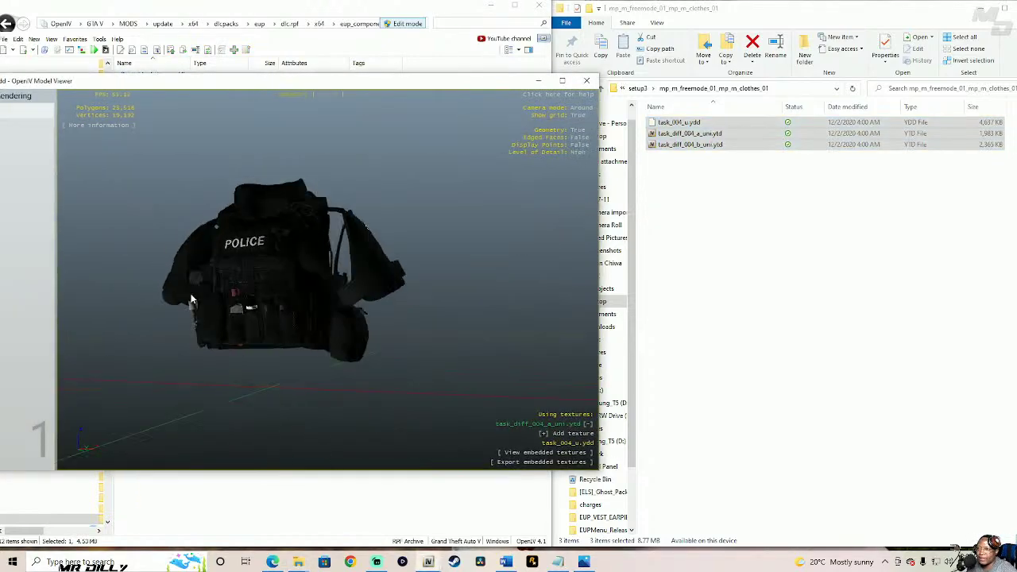
drag(191, 298, 523, 293)
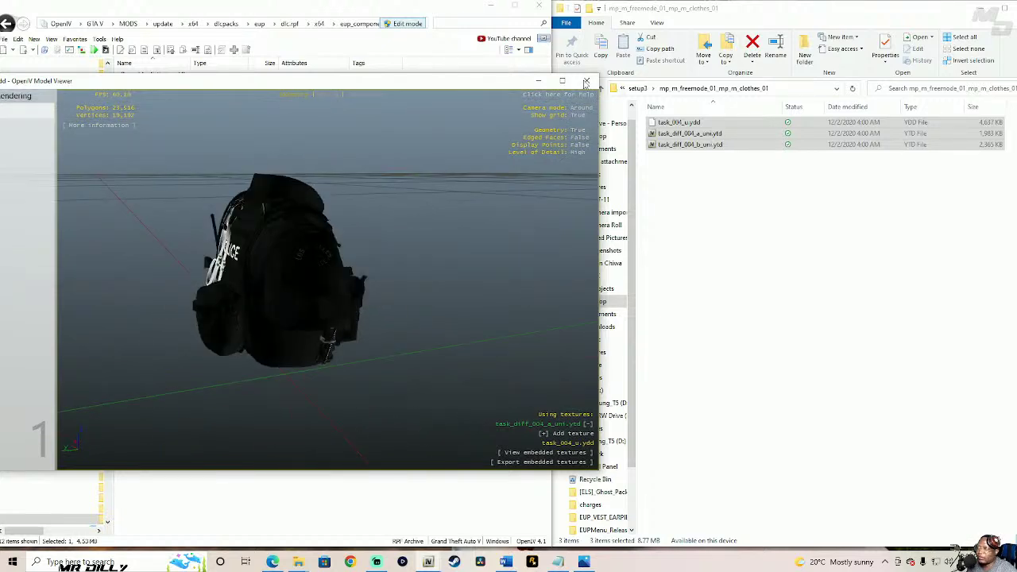
click(585, 81)
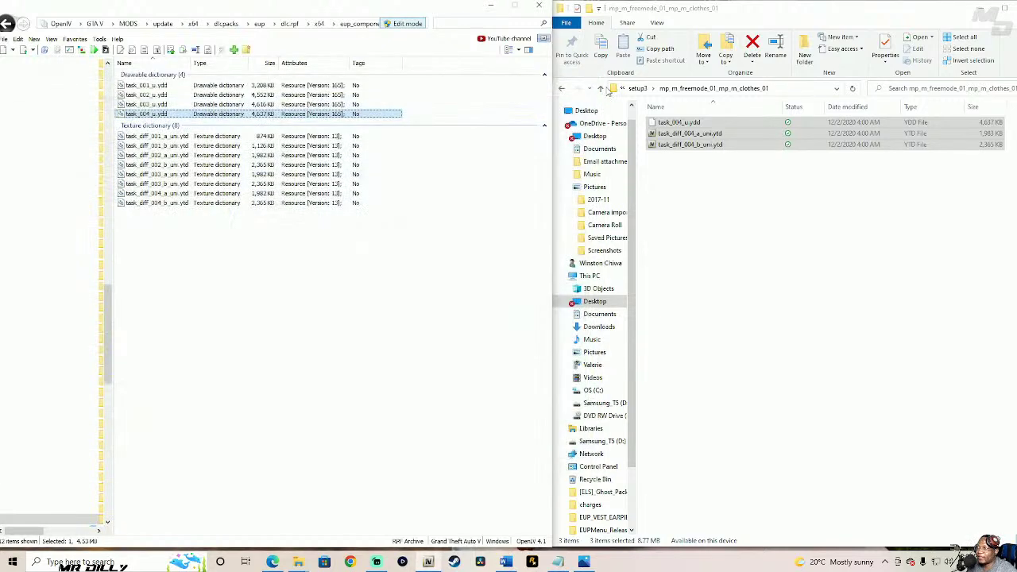
- Copy the task_005 model and its two texture files from vest12(New!) setup4 into the archive's clothes_01 folder
click(602, 88)
click(602, 88)
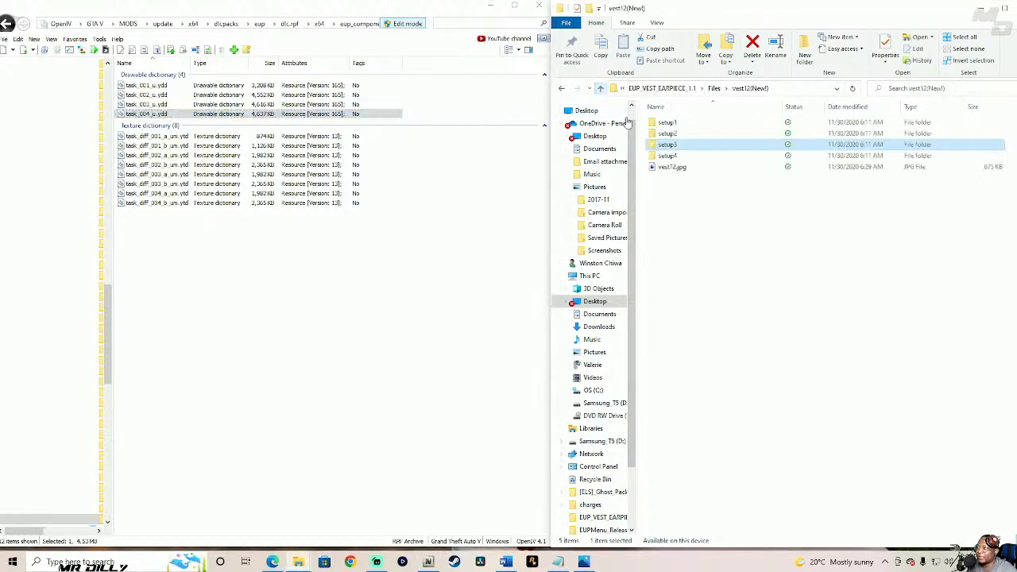
click(711, 157)
double_click(714, 163)
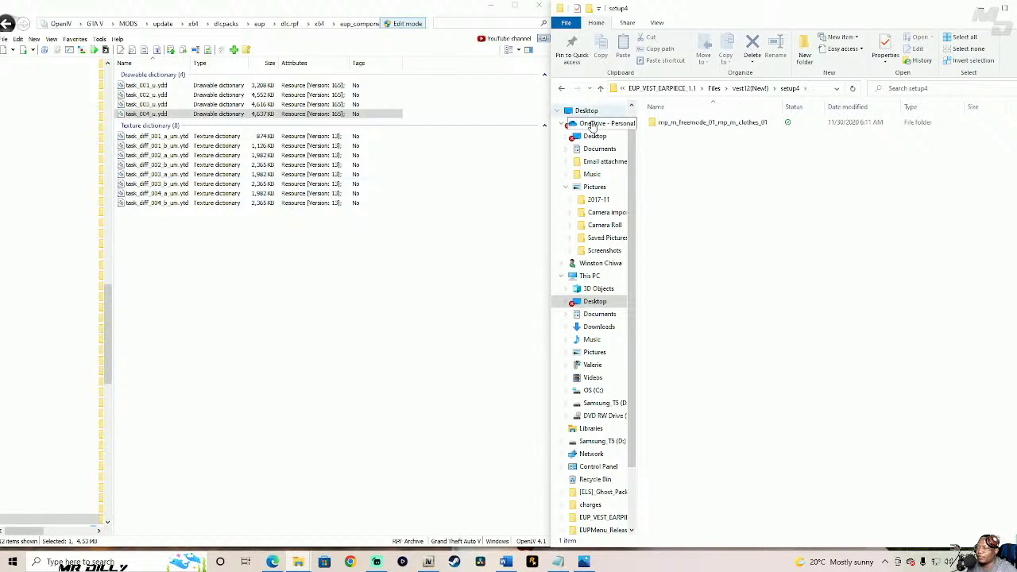
double_click(756, 124)
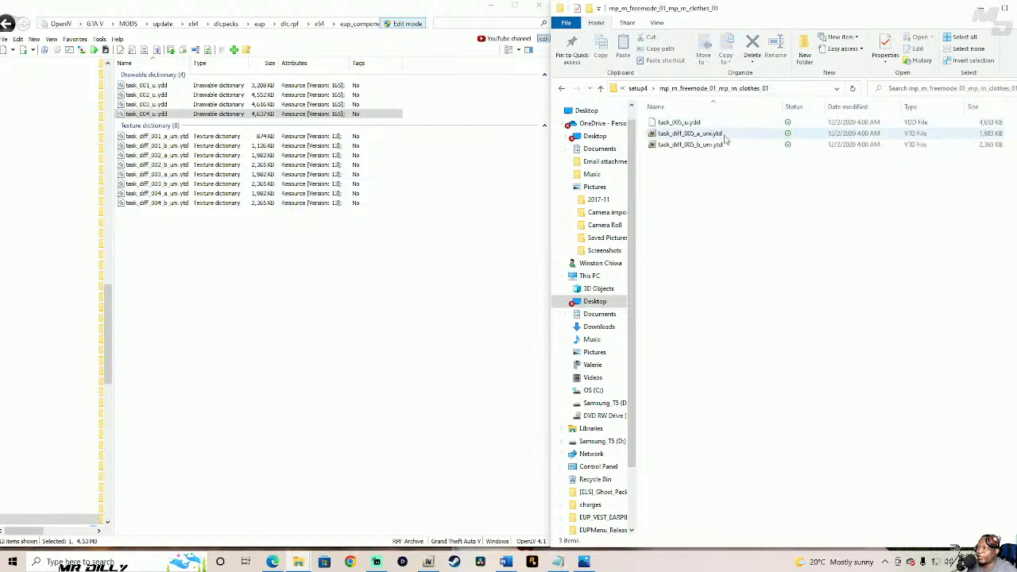
click(683, 144)
key(ctrl+a)
drag(730, 125, 445, 259)
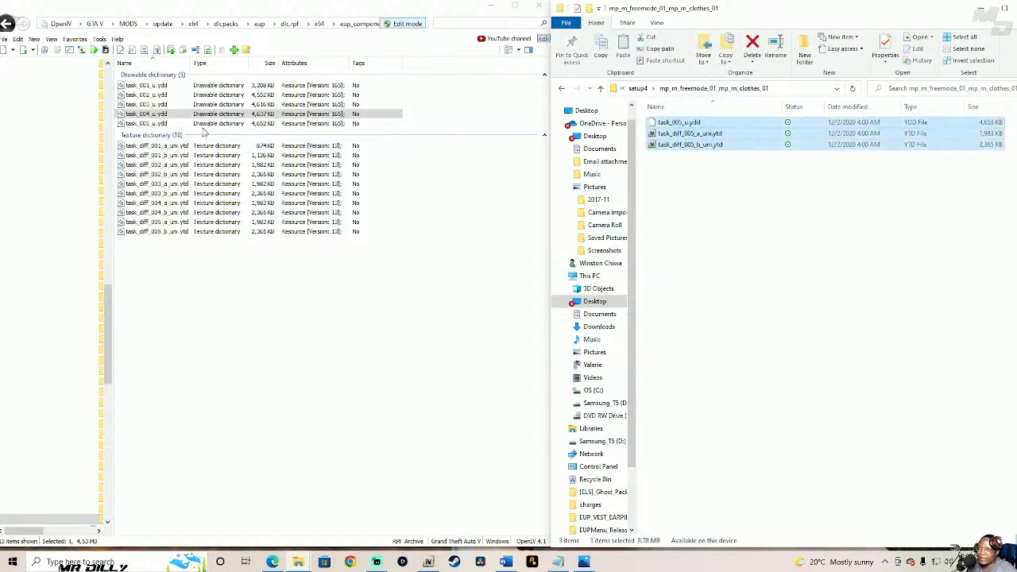
- Preview the imported task_005_u.ydd vest model, rotating it to inspect it from different sides
click(207, 124)
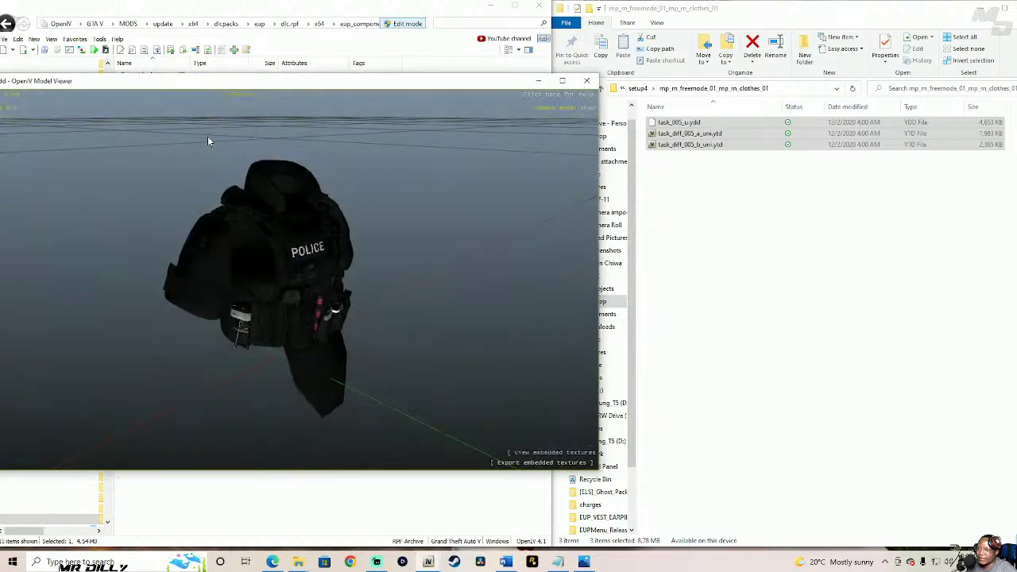
drag(208, 136, 267, 282)
click(586, 80)
- Go to the Vest13(New!) folder of the EUP_VEST_EARPIECE_1.1 files and view its vest13.jpg preview image
click(601, 88)
click(601, 88)
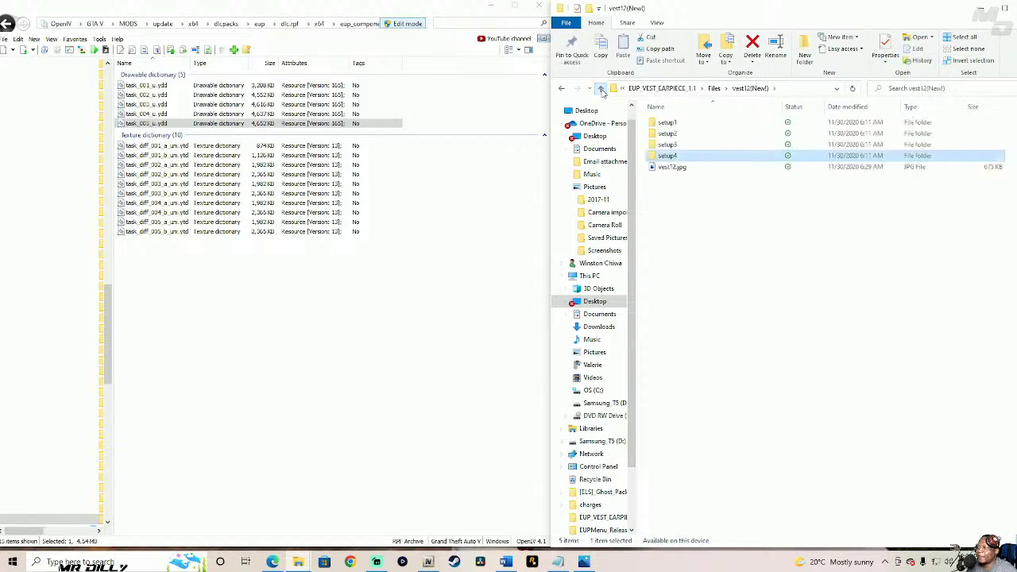
click(601, 88)
click(688, 290)
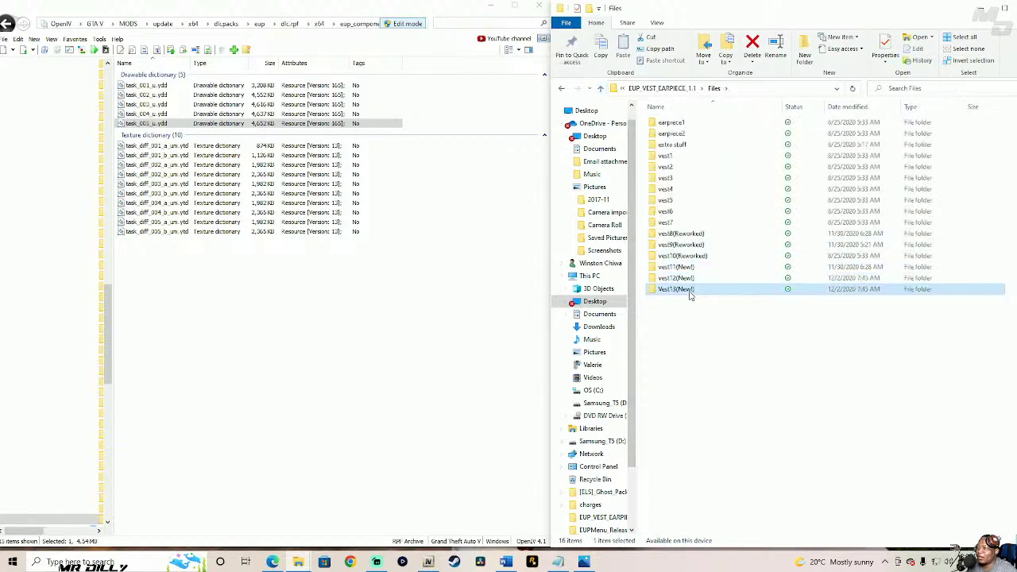
double_click(702, 293)
click(689, 157)
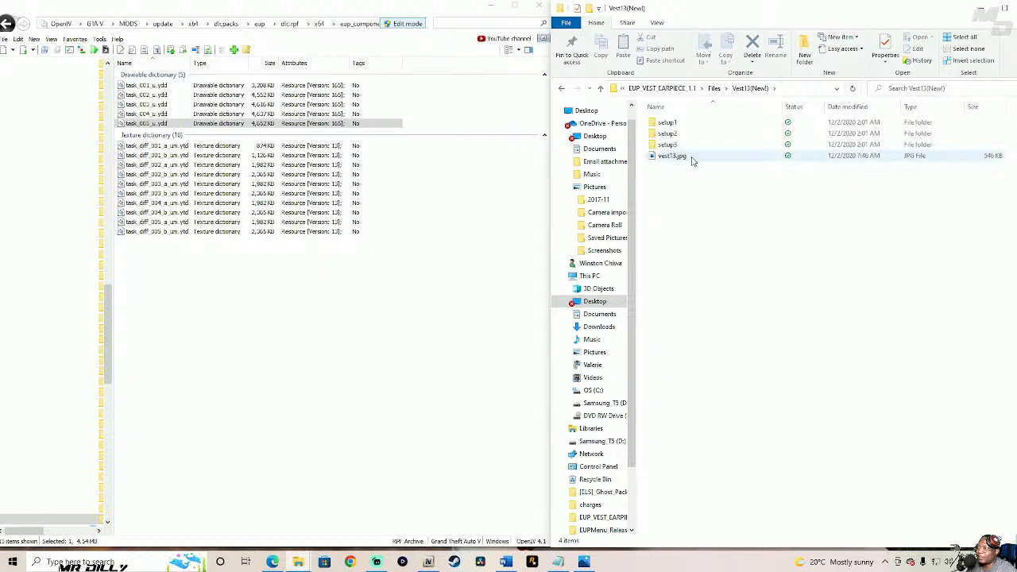
double_click(691, 158)
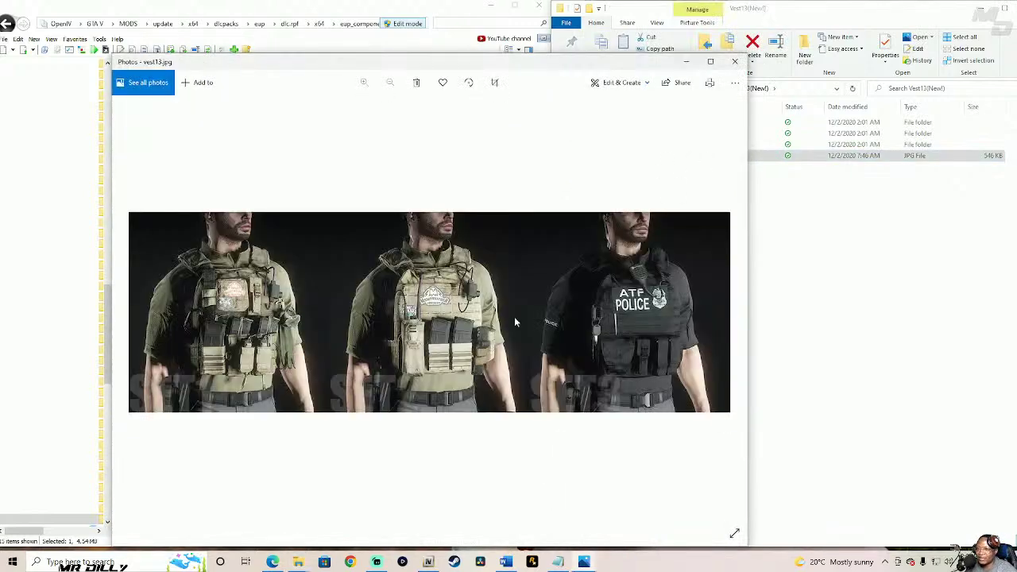
click(734, 61)
- Copy the task_006 model and its two texture files from Vest13(New!) setup1 into the archive's clothes_01 folder
double_click(703, 128)
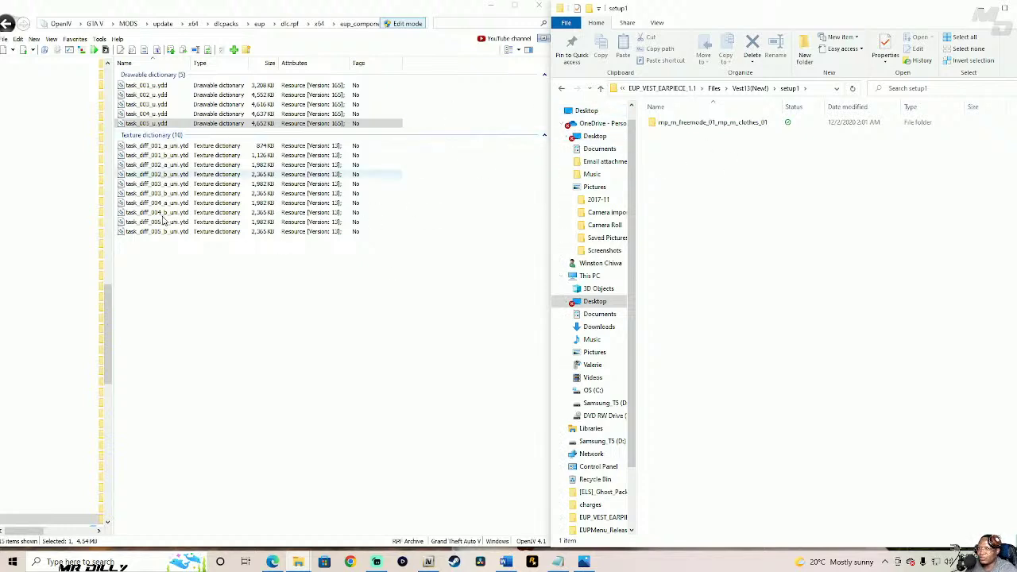
double_click(726, 124)
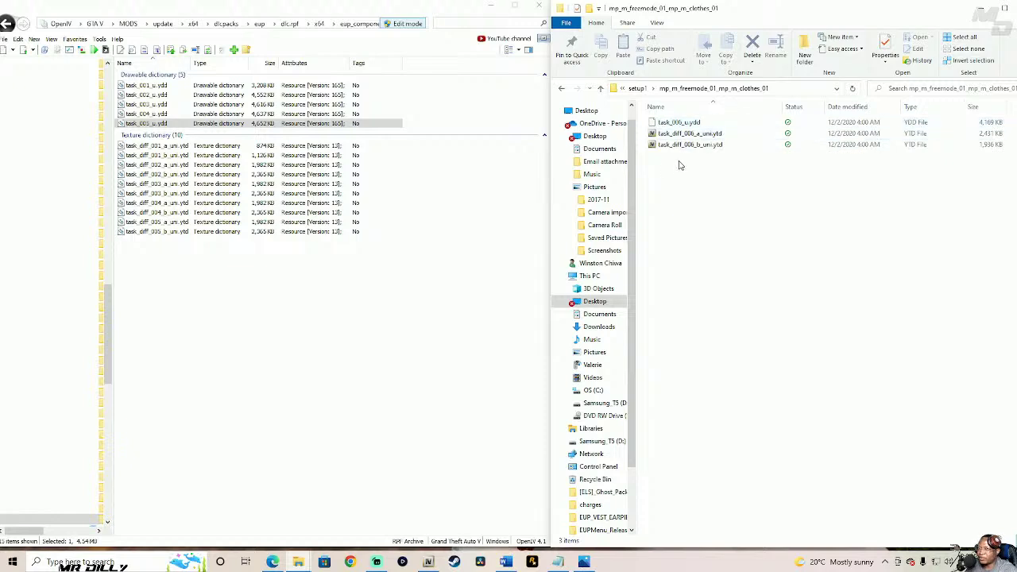
drag(671, 157, 454, 235)
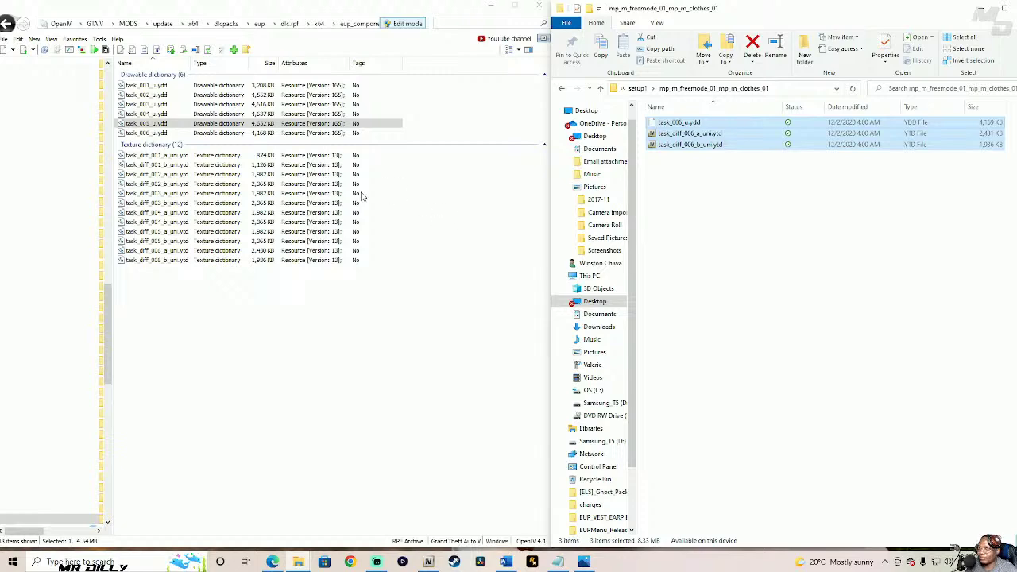
- Preview the imported task_006_u.ydd vest model and rotate it to inspect its pouches and patches
click(191, 132)
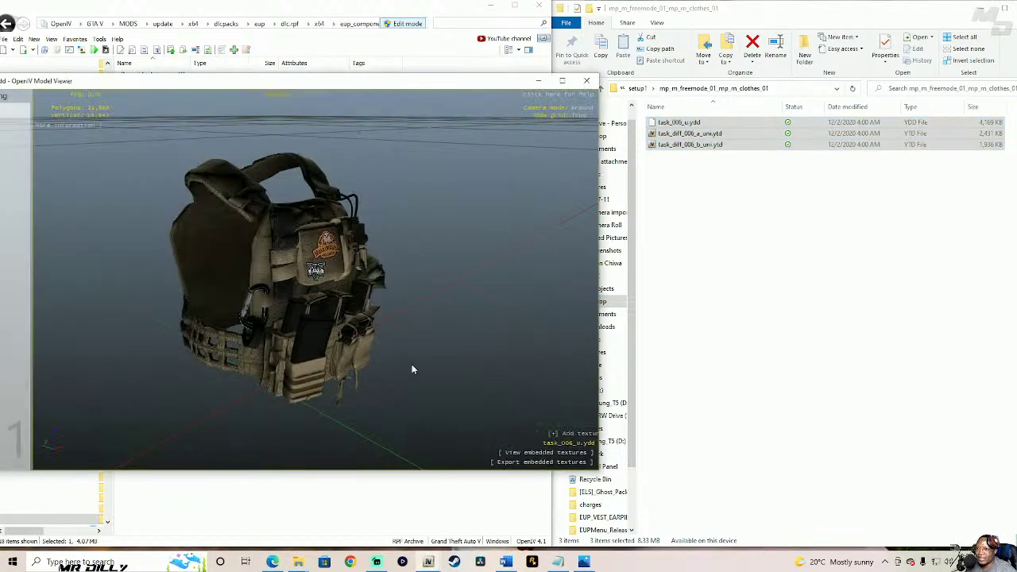
drag(411, 366, 499, 334)
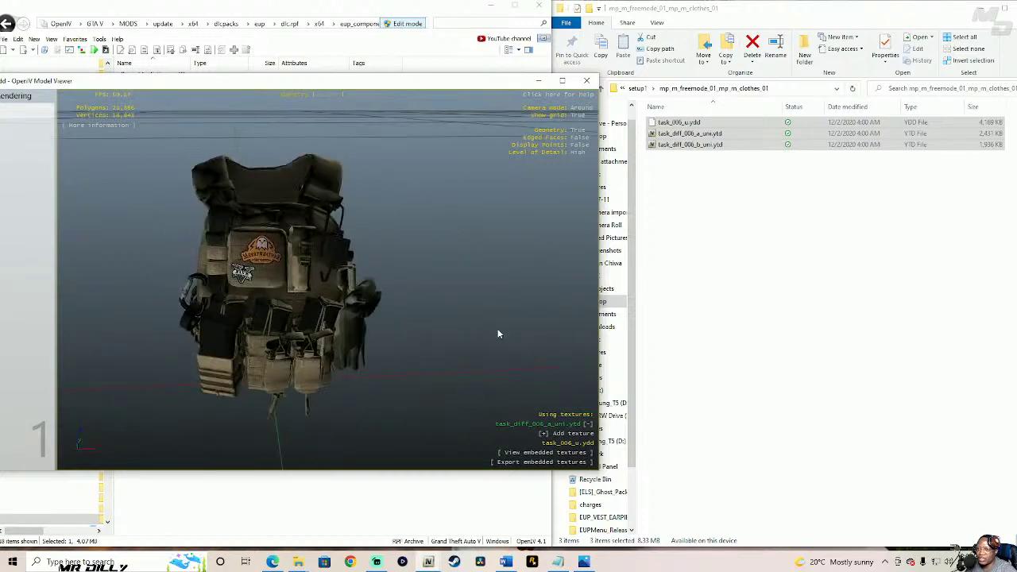
click(587, 81)
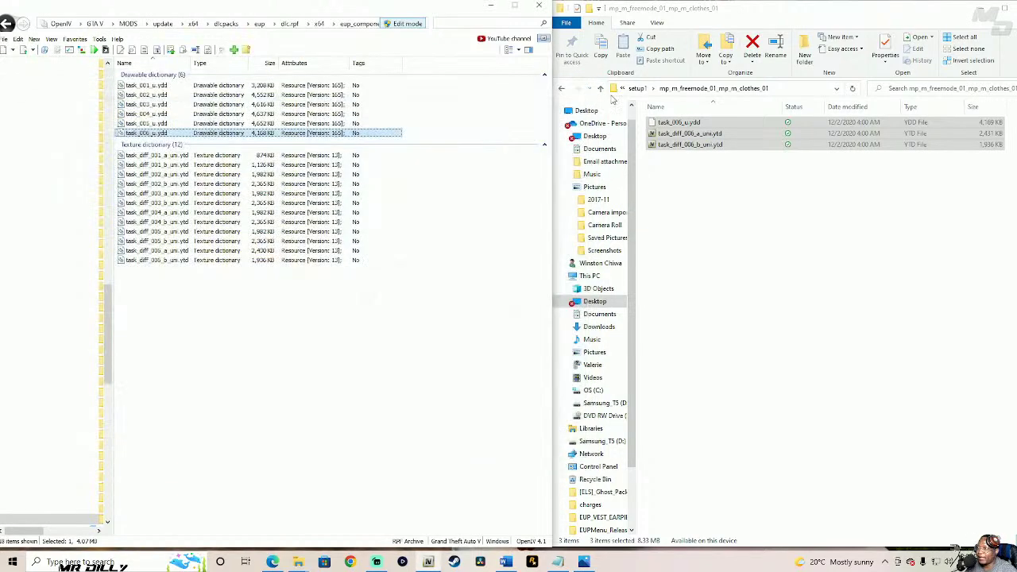
- Copy the task_007 model and its two texture files from Vest13(New!) setup2 into the archive's clothes_01 folder
click(609, 92)
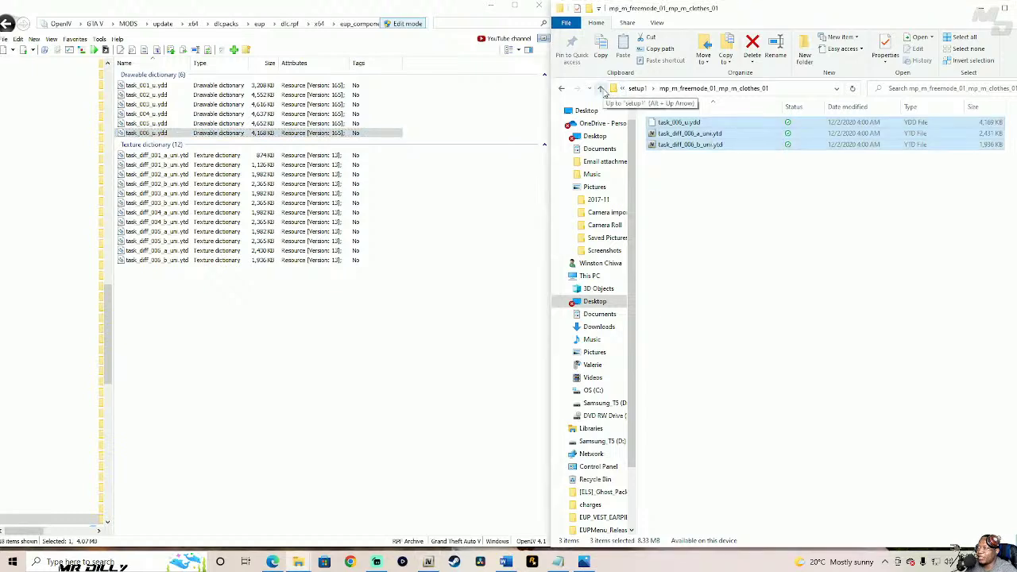
click(601, 88)
click(602, 88)
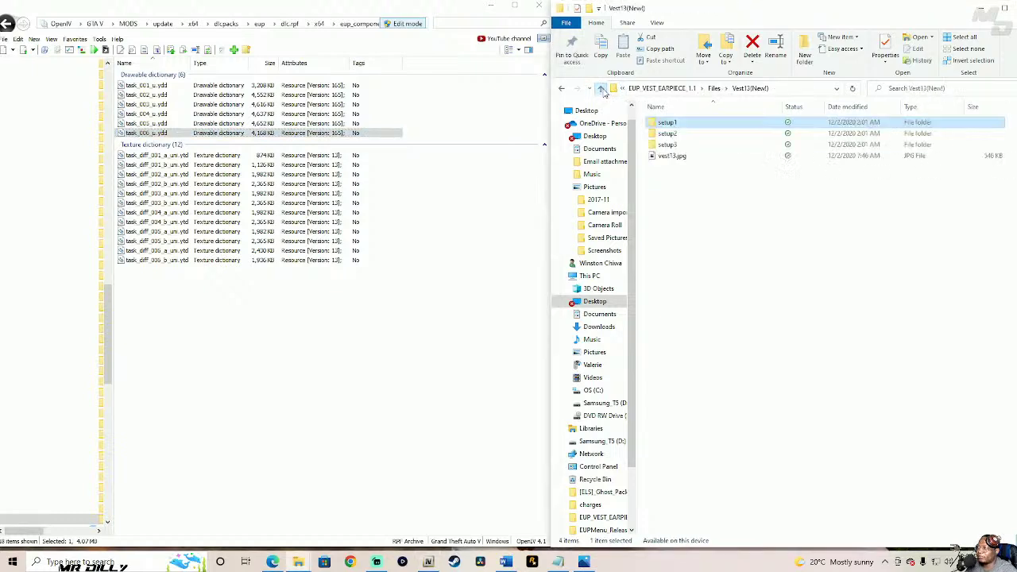
double_click(667, 133)
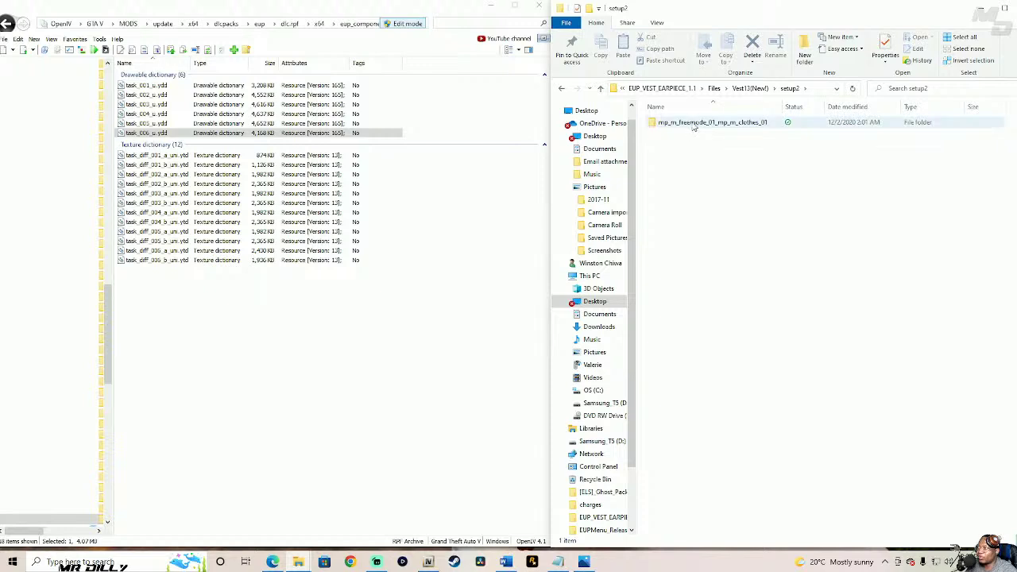
double_click(693, 127)
drag(686, 162, 466, 288)
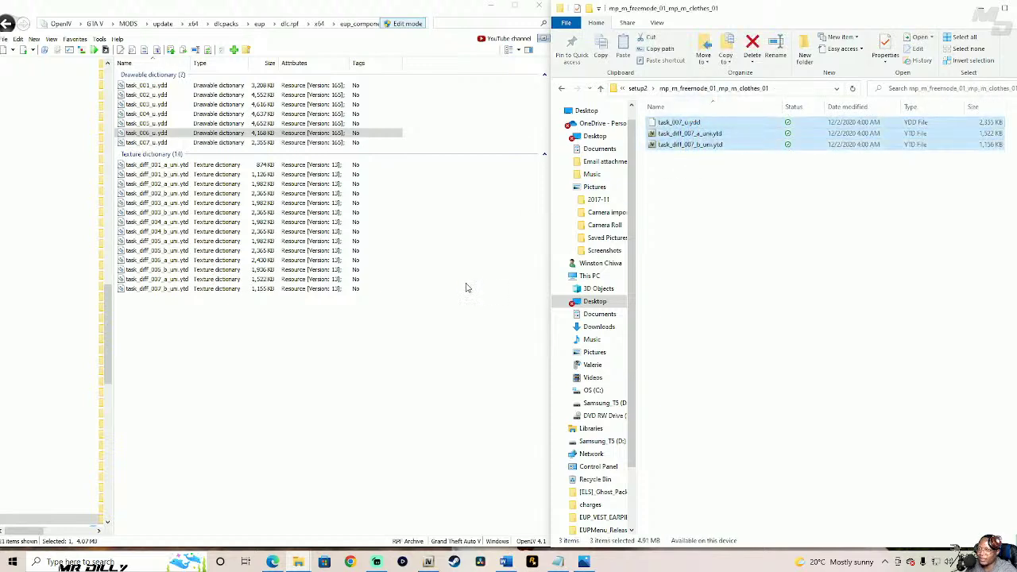
- Preview the imported task_007_u.ydd vest model, rotating it to examine its back and front
click(213, 143)
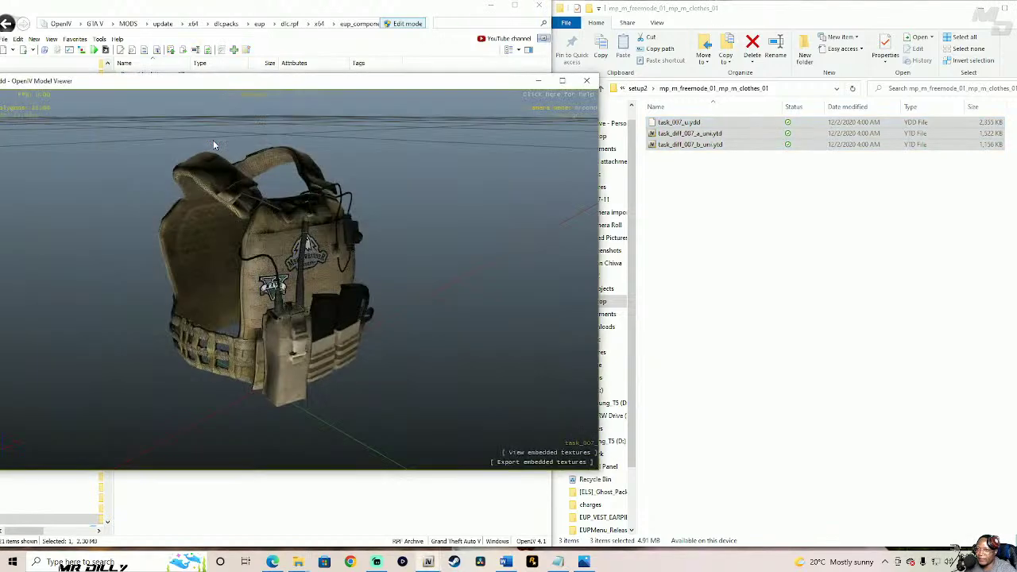
drag(213, 139, 198, 257)
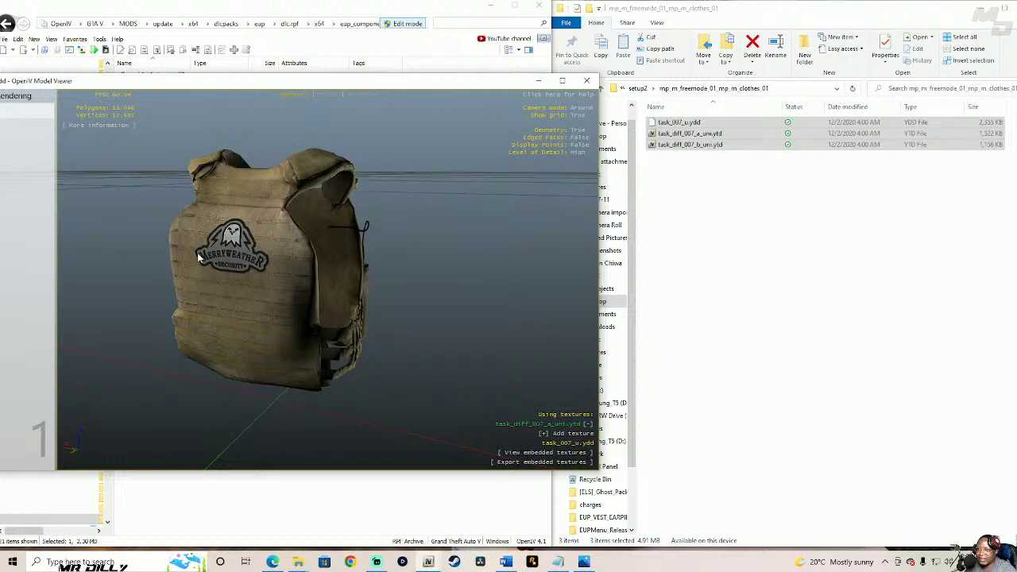
drag(258, 306, 277, 315)
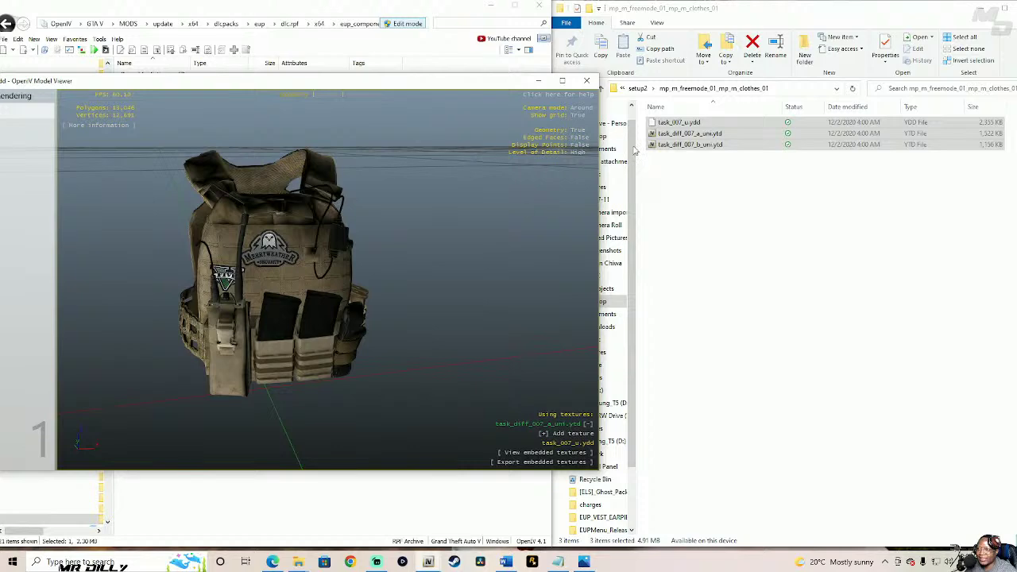
key(Escape)
- Copy the task_008 model and its single texture file from Vest13(New!) setup3 into the archive's clothes_01 folder
click(601, 88)
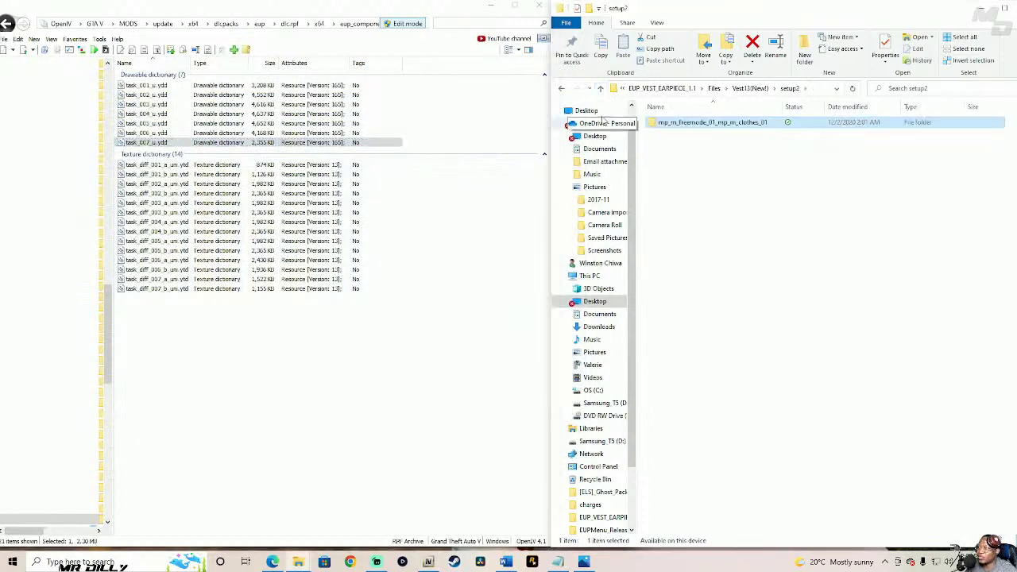
click(600, 88)
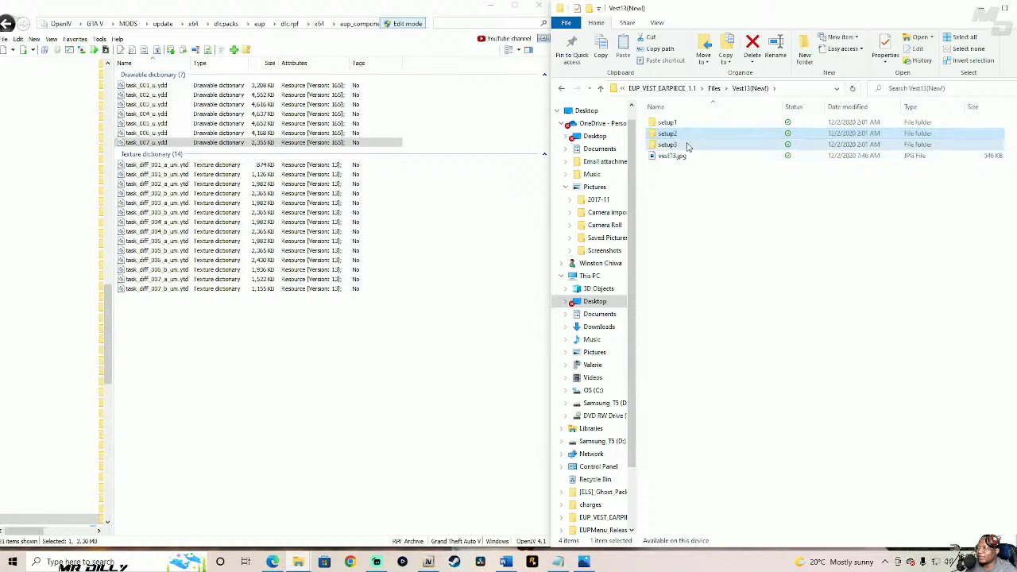
double_click(688, 147)
double_click(712, 125)
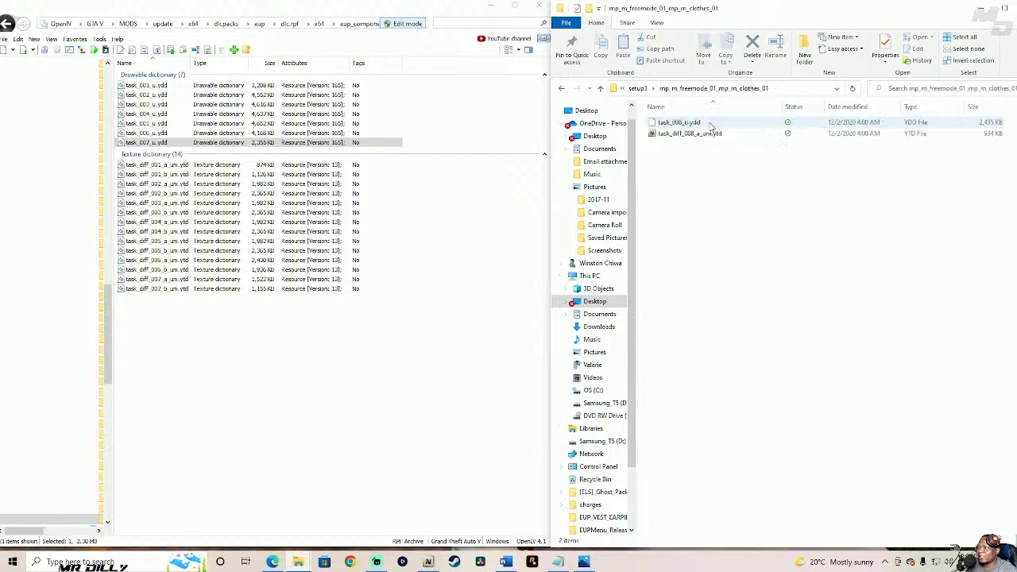
drag(696, 152, 483, 273)
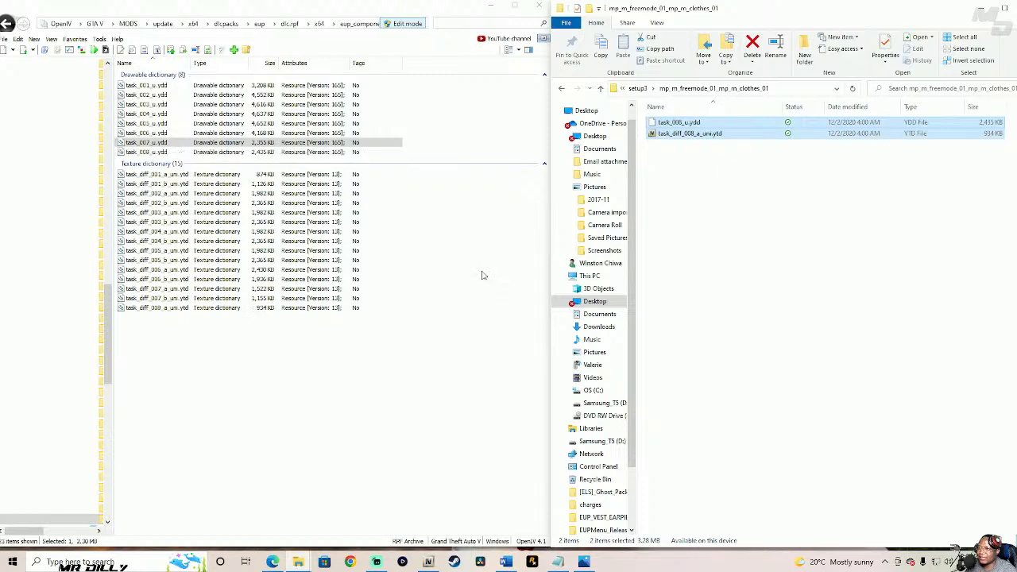
- Preview and rotate the imported task_008_u.ydd vest model, and bring its viewer back in front of the maximized archive window
click(253, 152)
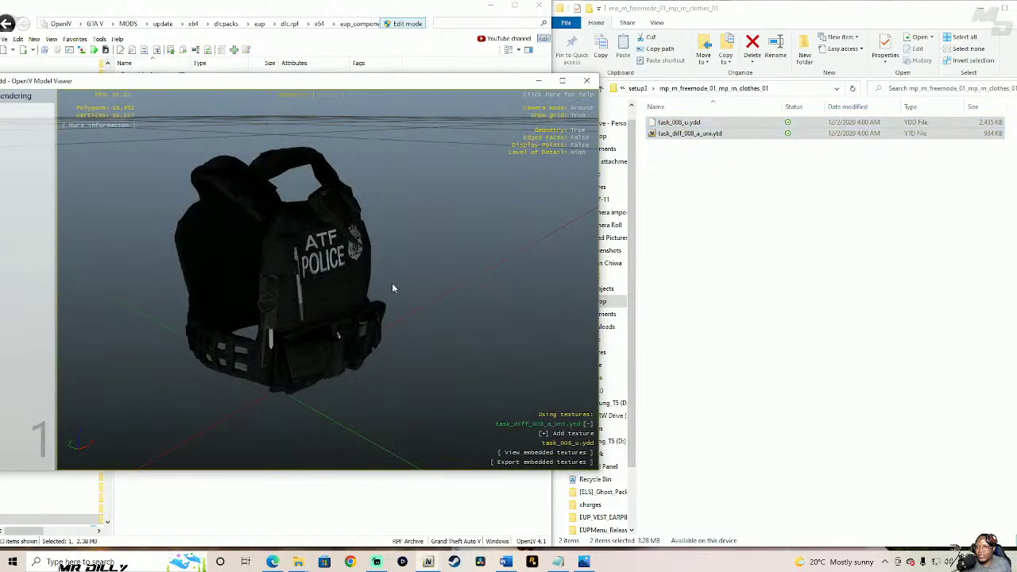
drag(392, 286, 245, 282)
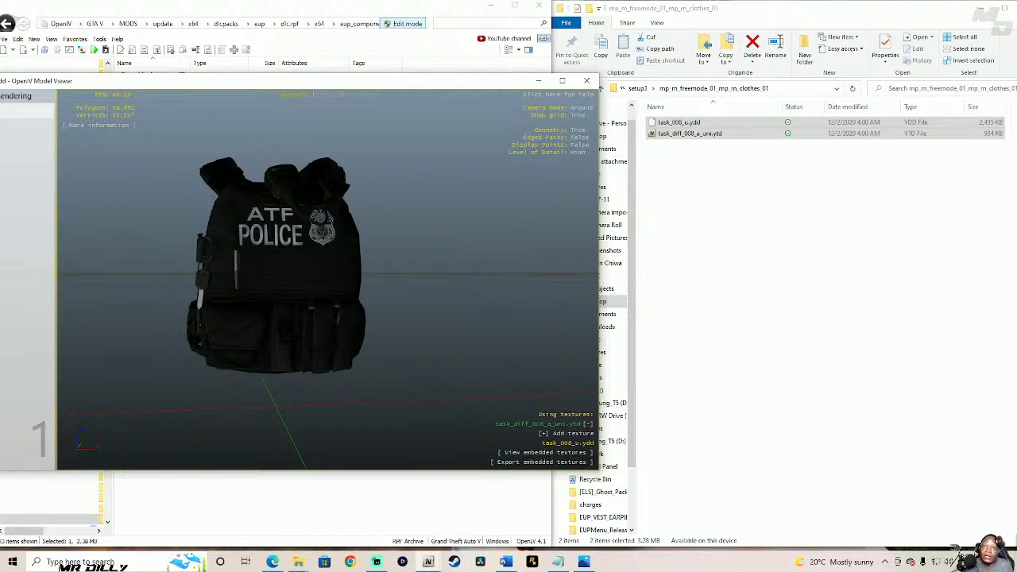
drag(307, 7, 349, 0)
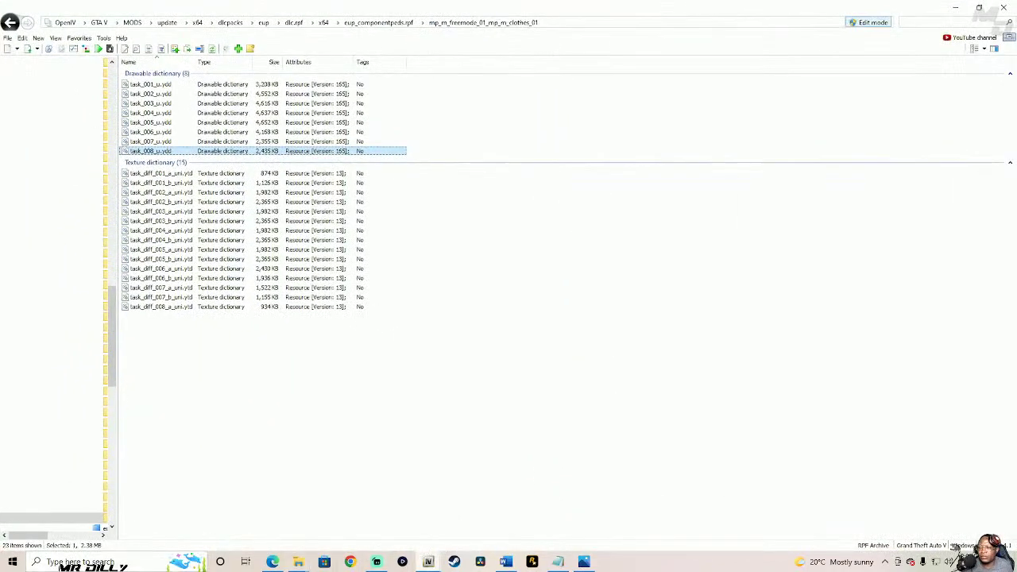
mouse_move(427, 564)
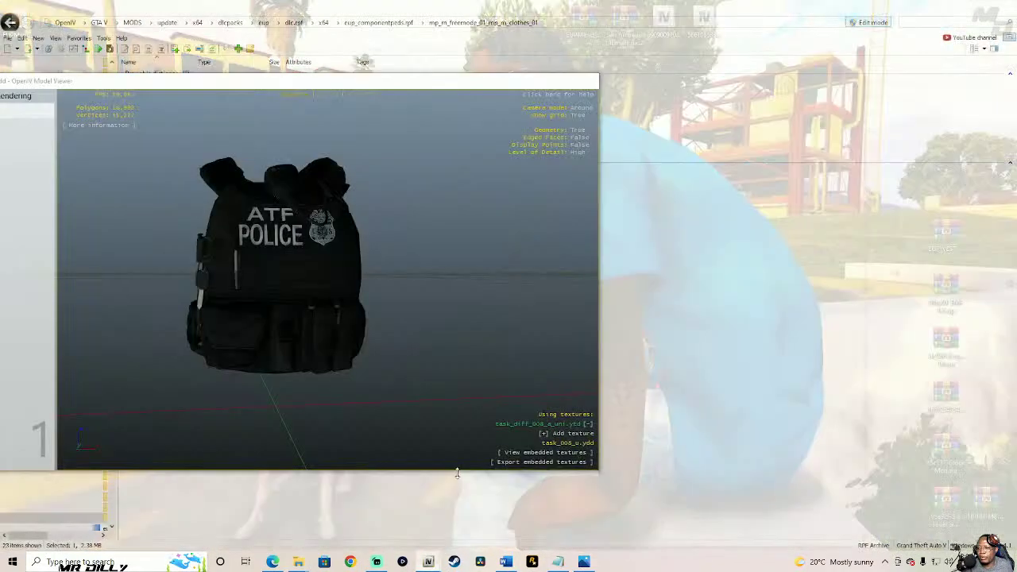
click(477, 505)
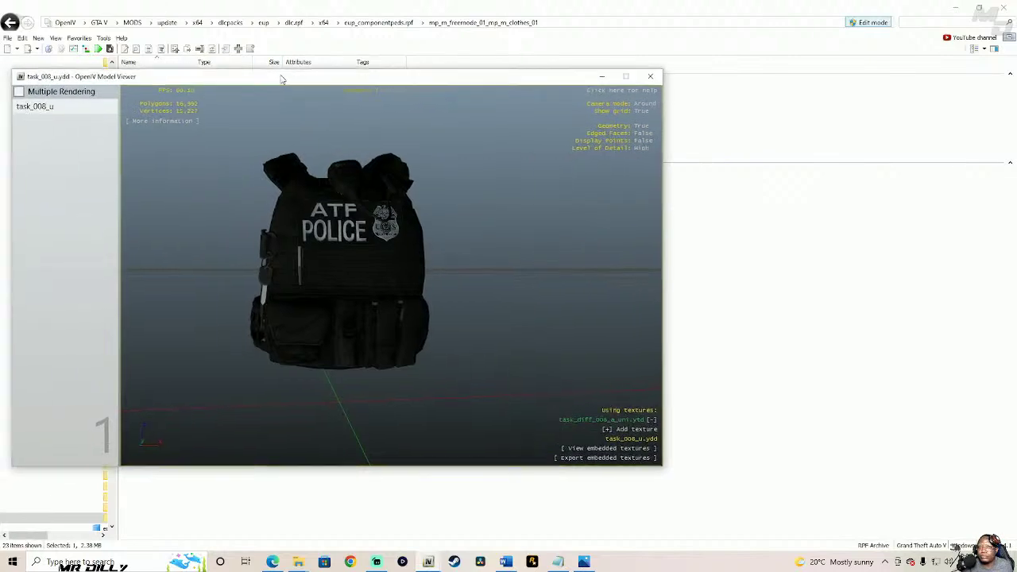
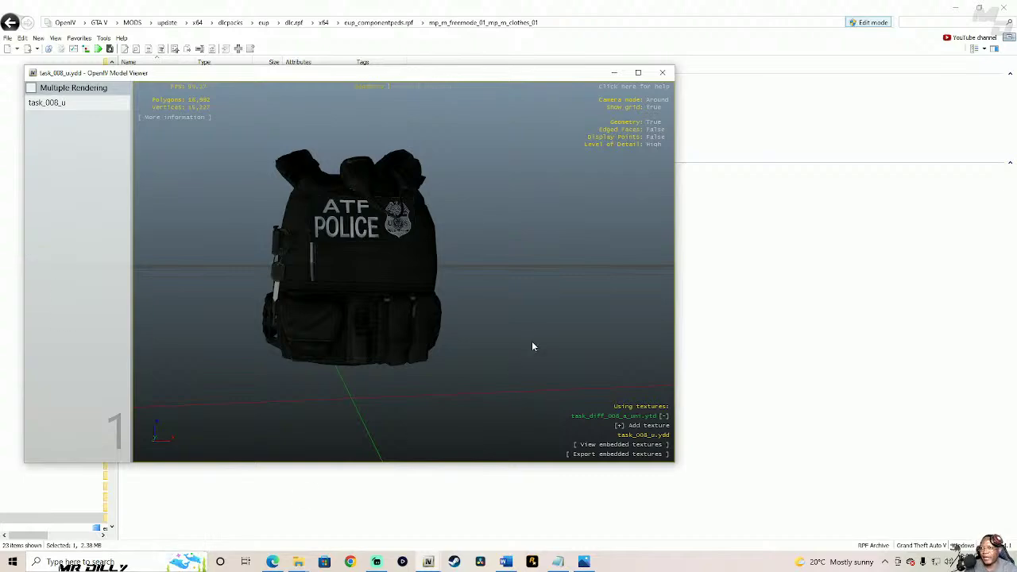
- Close the task_008_u.ydd model viewer, the image viewer and the README.txt window
click(663, 73)
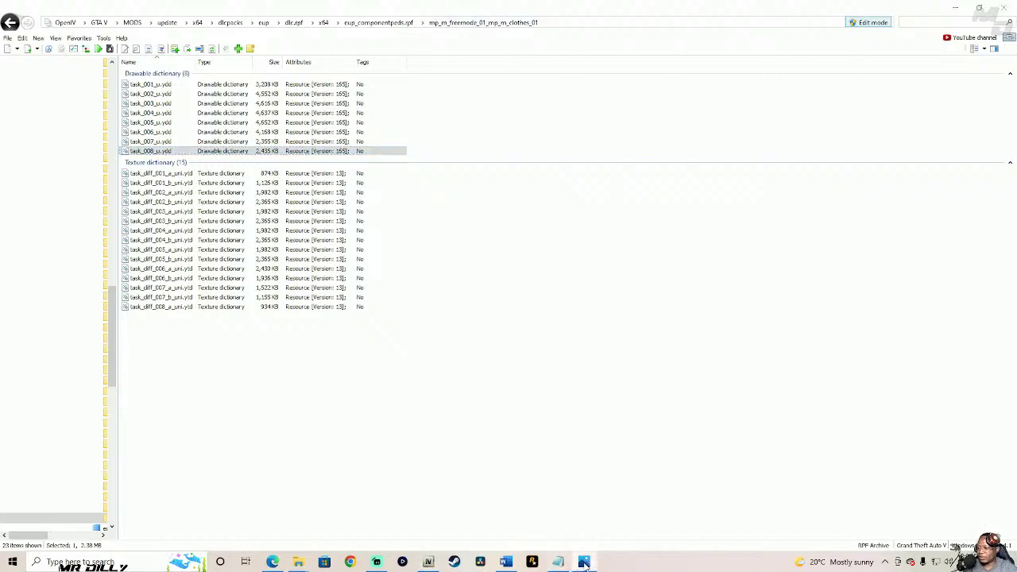
right_click(583, 561)
click(557, 538)
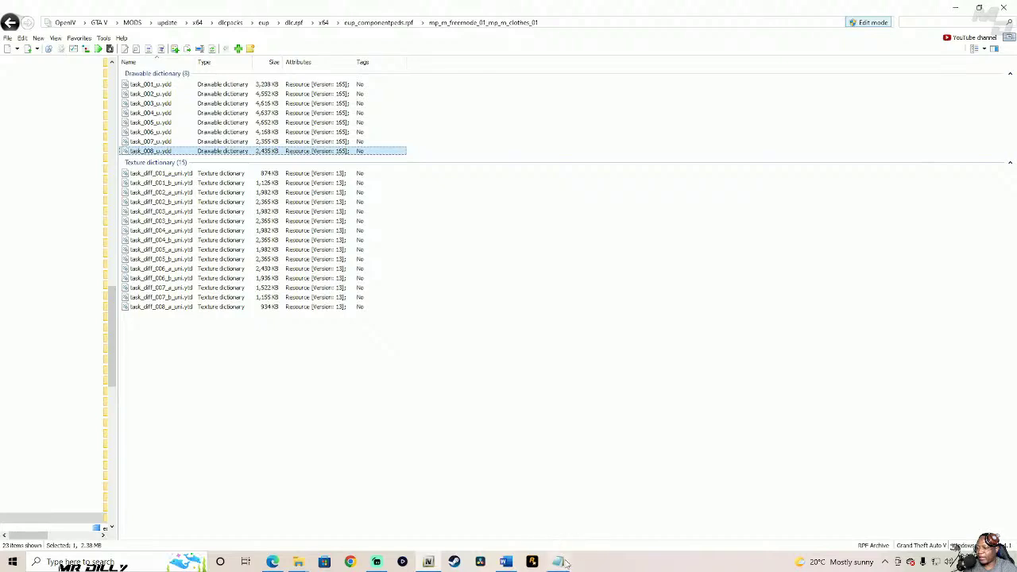
click(559, 562)
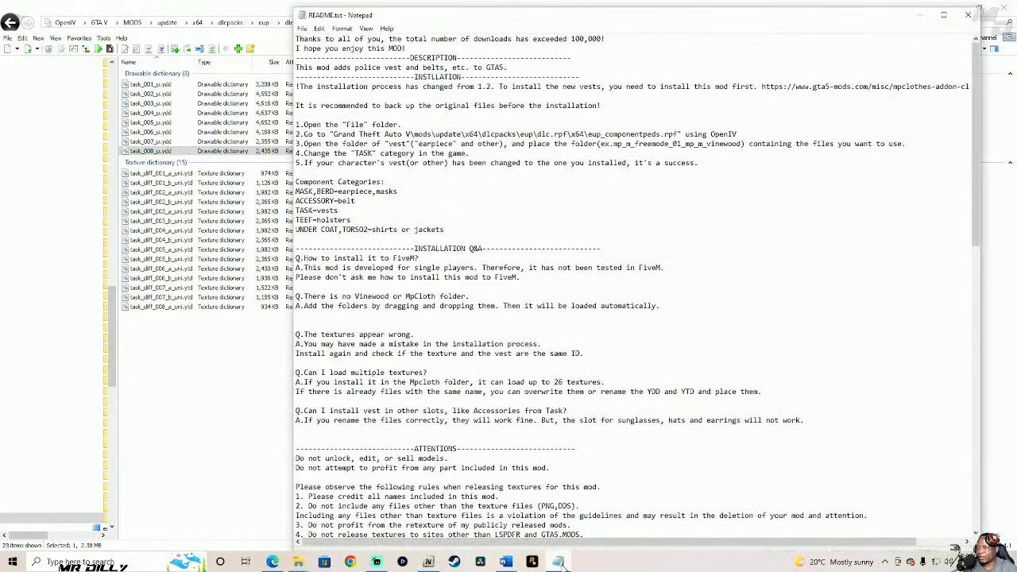
click(965, 11)
- Close the open archives to return to the GTA V root folder, and restore the maximized window to its smaller size
mouse_move(504, 562)
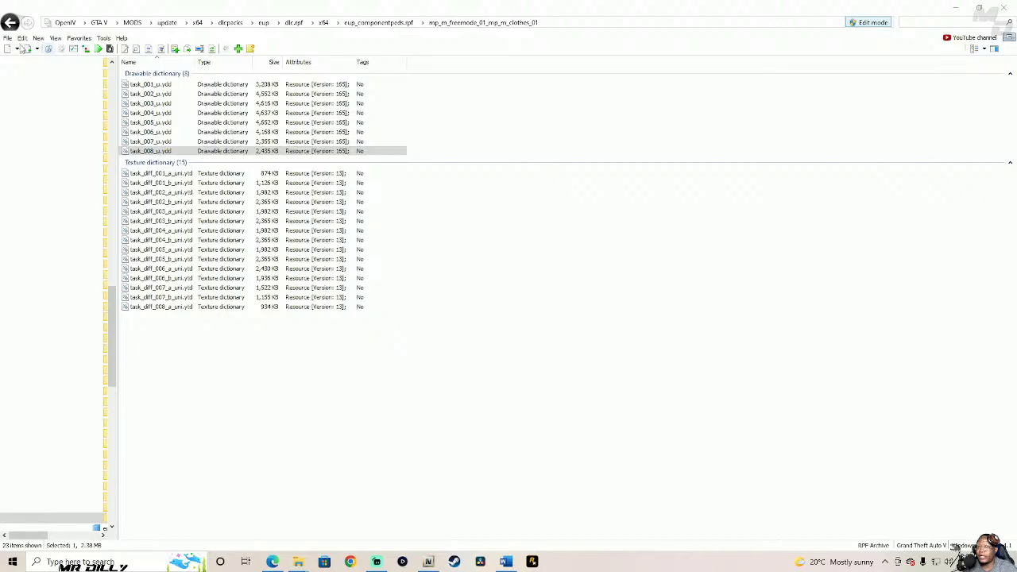
click(7, 37)
click(23, 165)
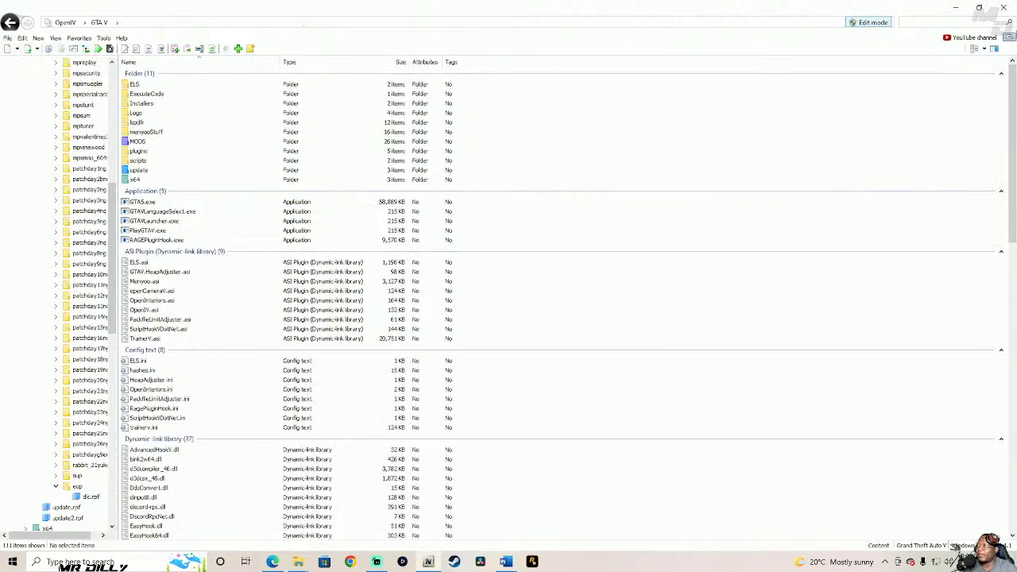
click(979, 7)
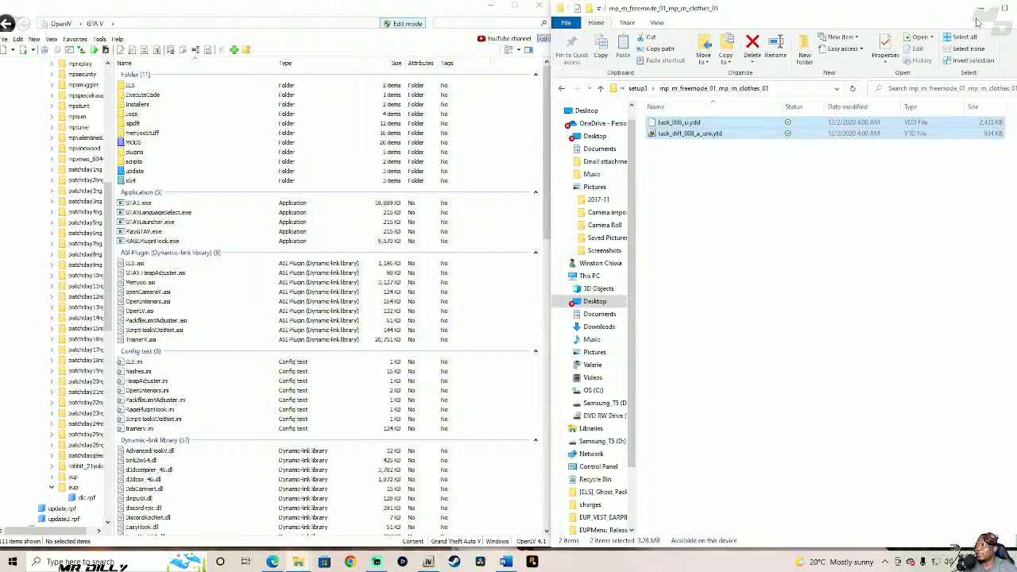
- Clear the setup3 clothes folder window off the desktop and place the EUP_VEST_EARPIECE_1.1 archive beside the other EUP and OpenIV files
drag(877, 6, 838, 32)
click(917, 24)
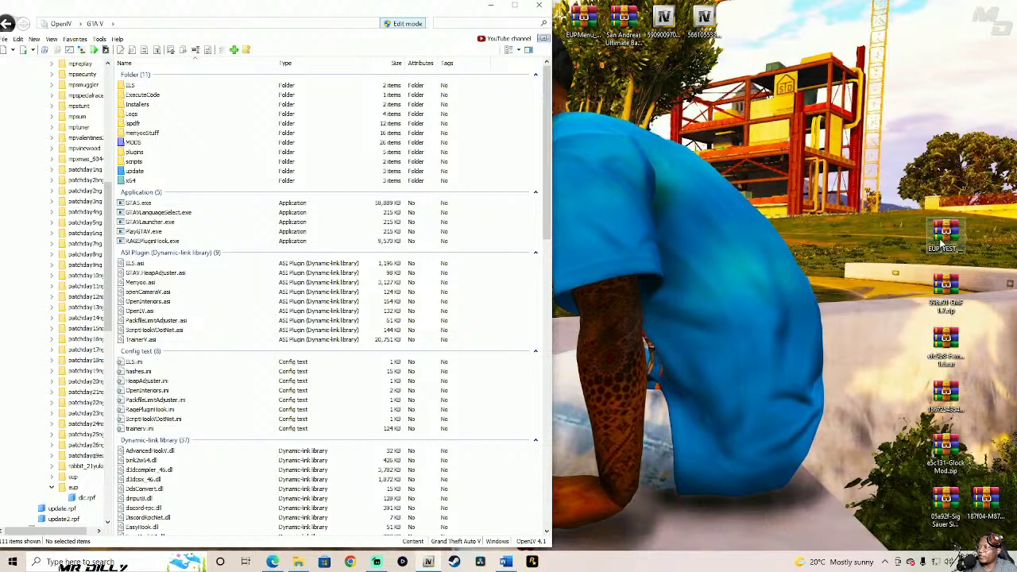
drag(947, 239, 743, 22)
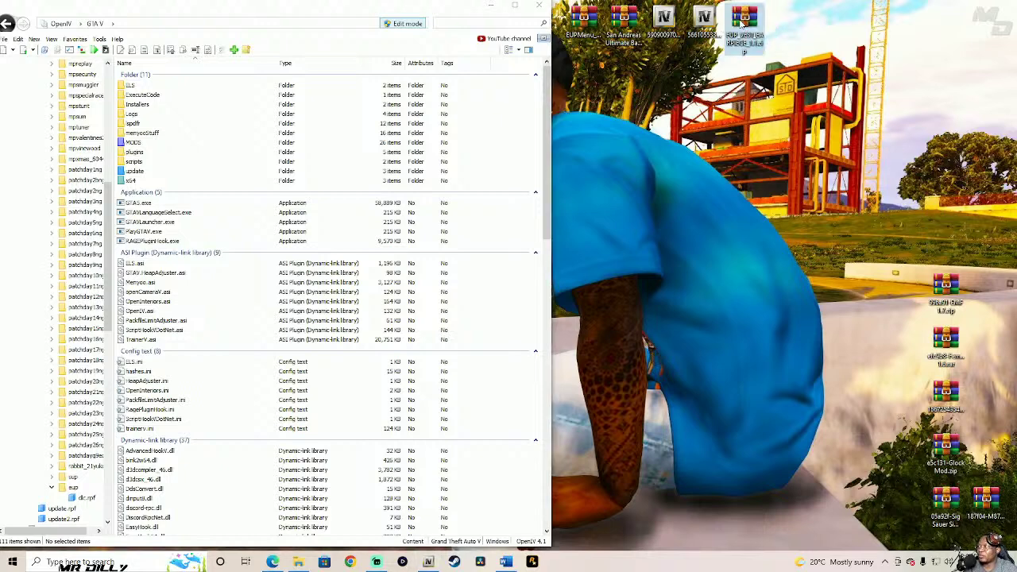
- Open 996a91-EMF 1.7.zip, extract it to its own folder on the desktop, and close the archive
click(945, 298)
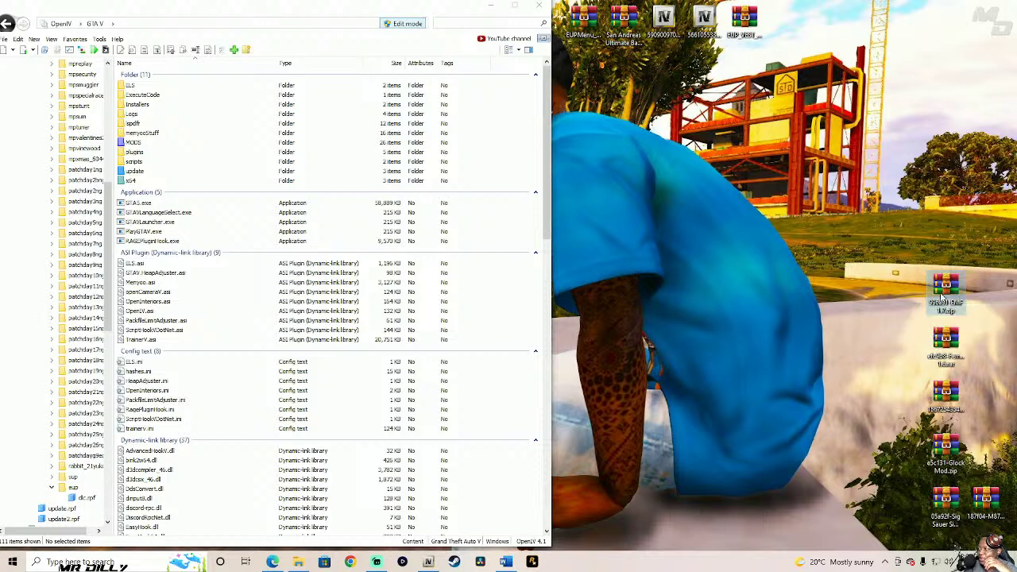
double_click(944, 296)
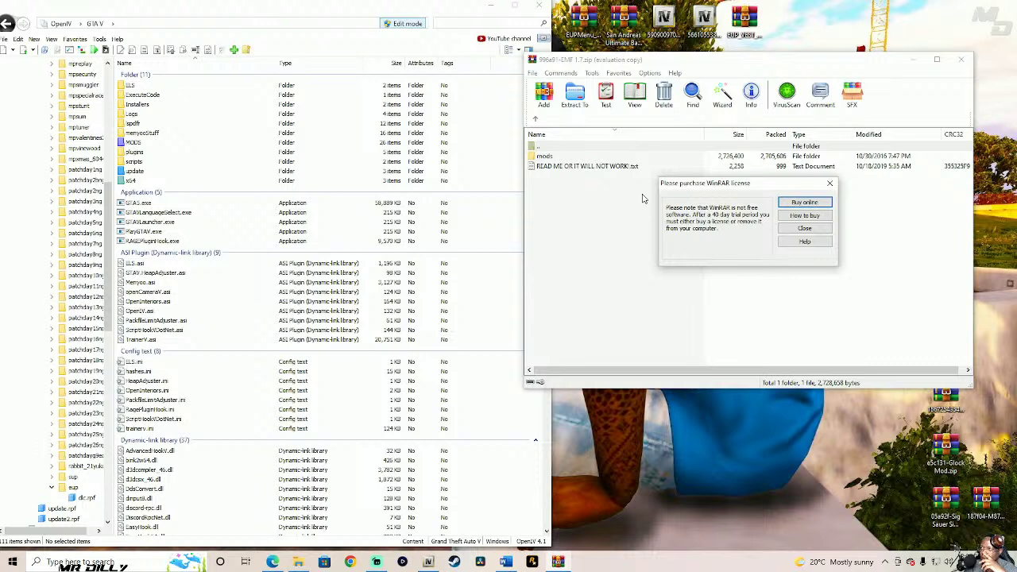
click(805, 229)
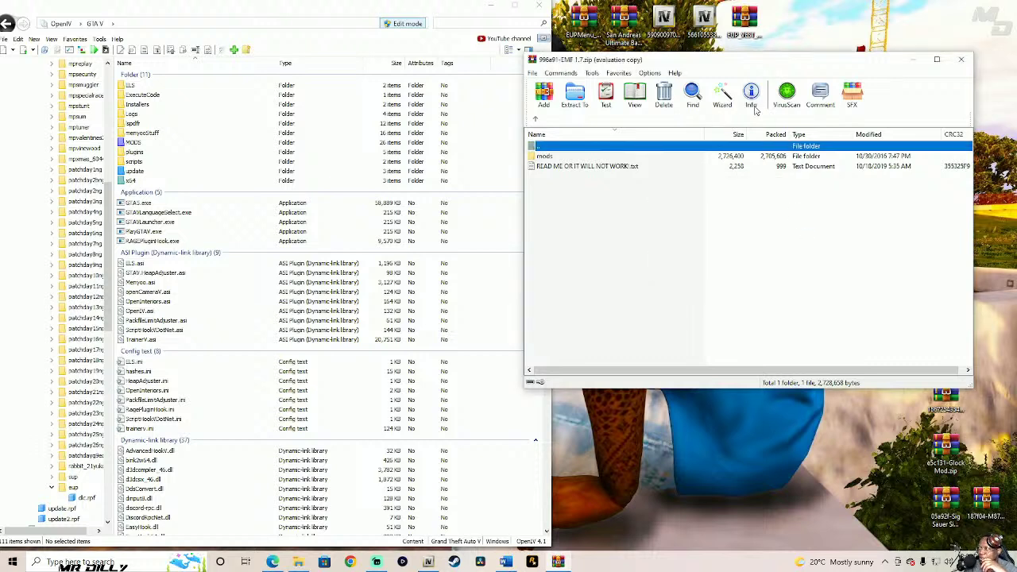
click(724, 95)
click(770, 300)
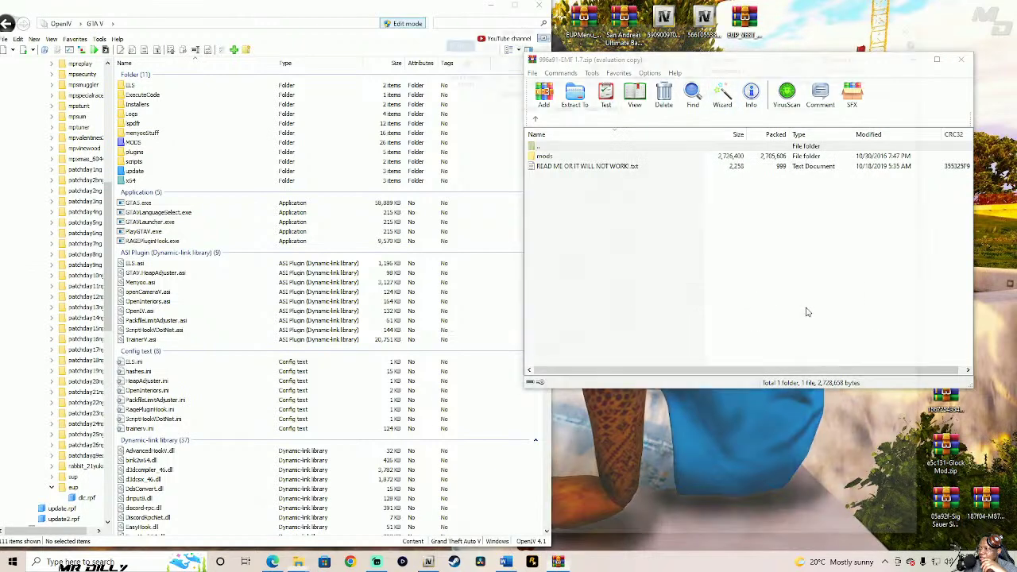
click(961, 61)
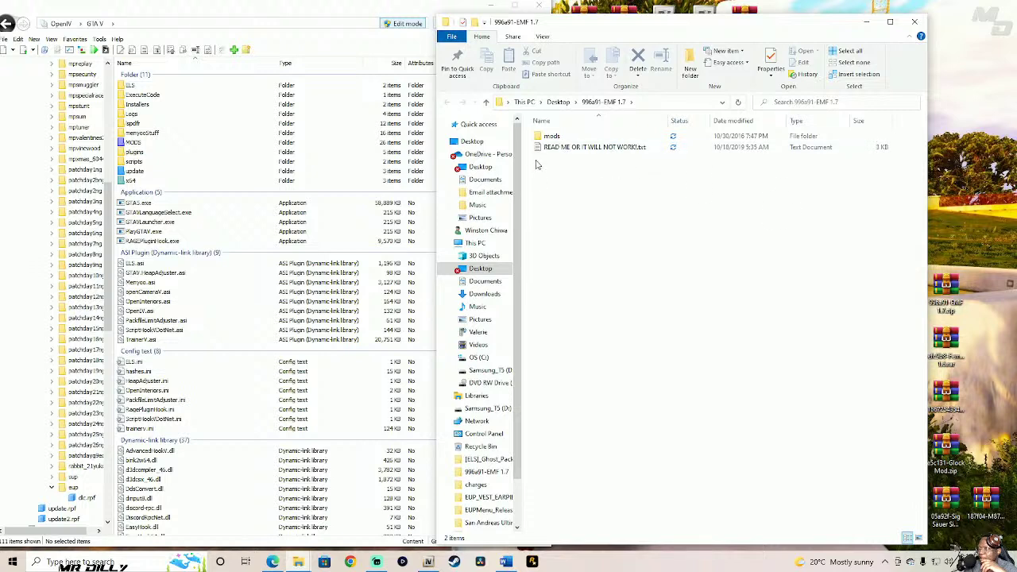
- Open mods/update/x64/dlcpacks inside the extracted 996a91-EMF 1.7 folder and place its window beside the game files
click(579, 138)
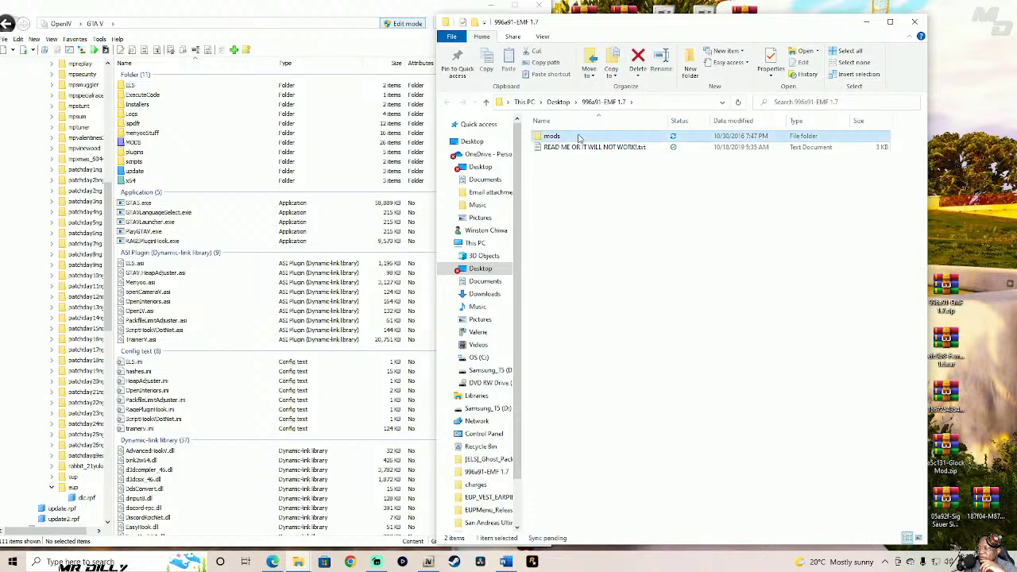
double_click(582, 141)
double_click(584, 140)
double_click(584, 140)
double_click(584, 140)
double_click(584, 140)
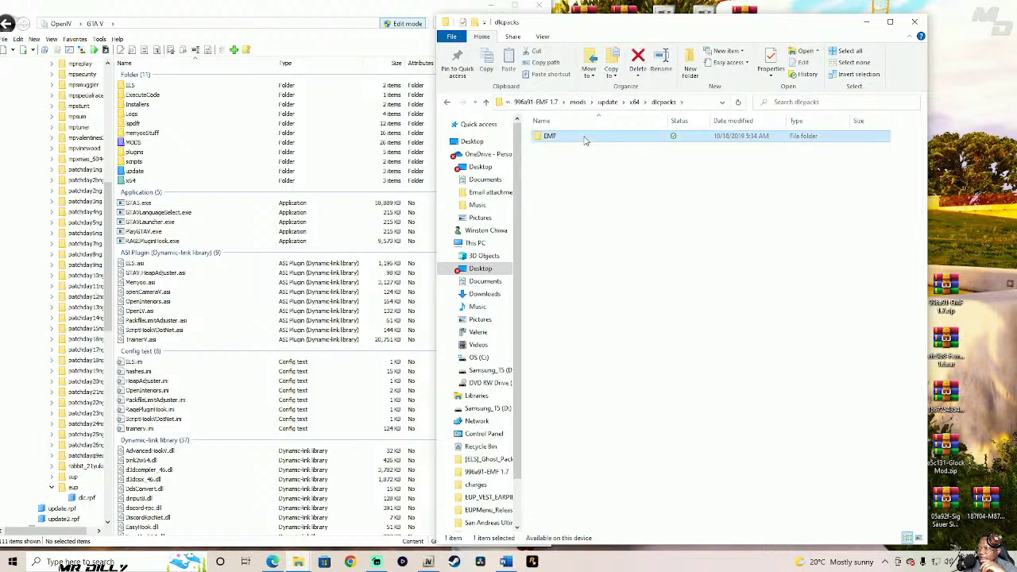
click(486, 103)
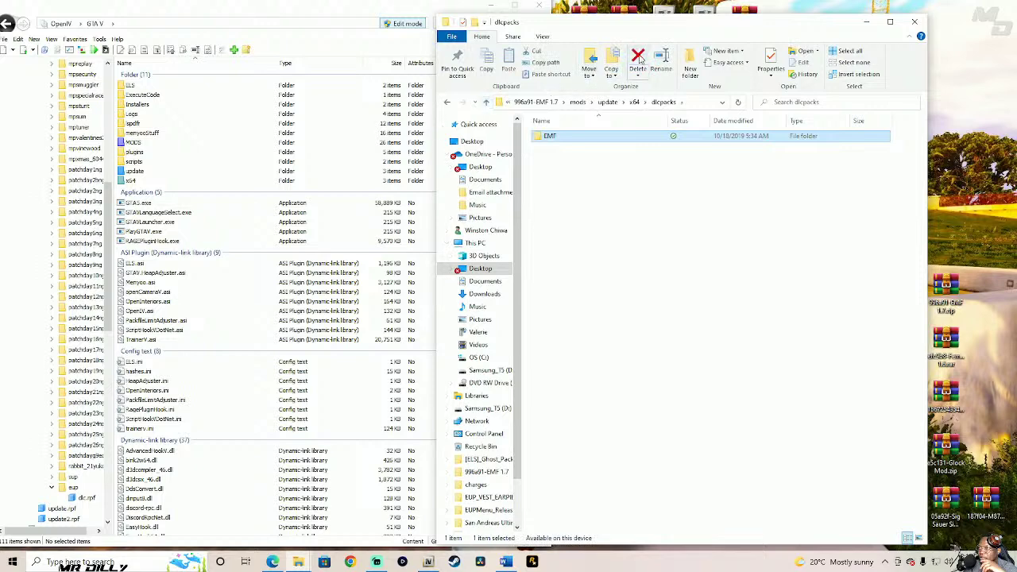
drag(685, 26, 806, 21)
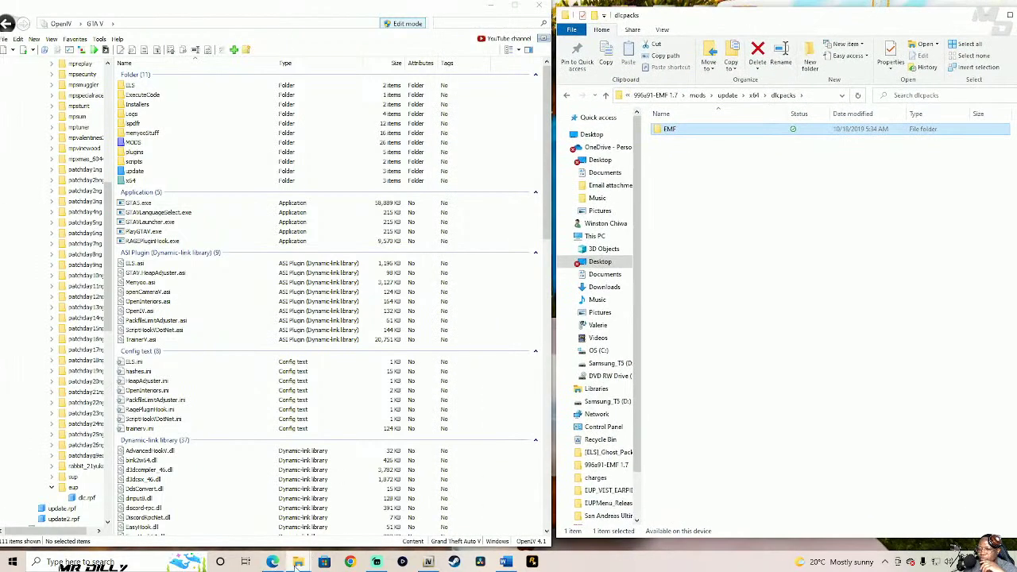
- Bring up the Grand Theft Auto V folder and open its MODS/update/x64/dlcpacks folder
mouse_move(297, 564)
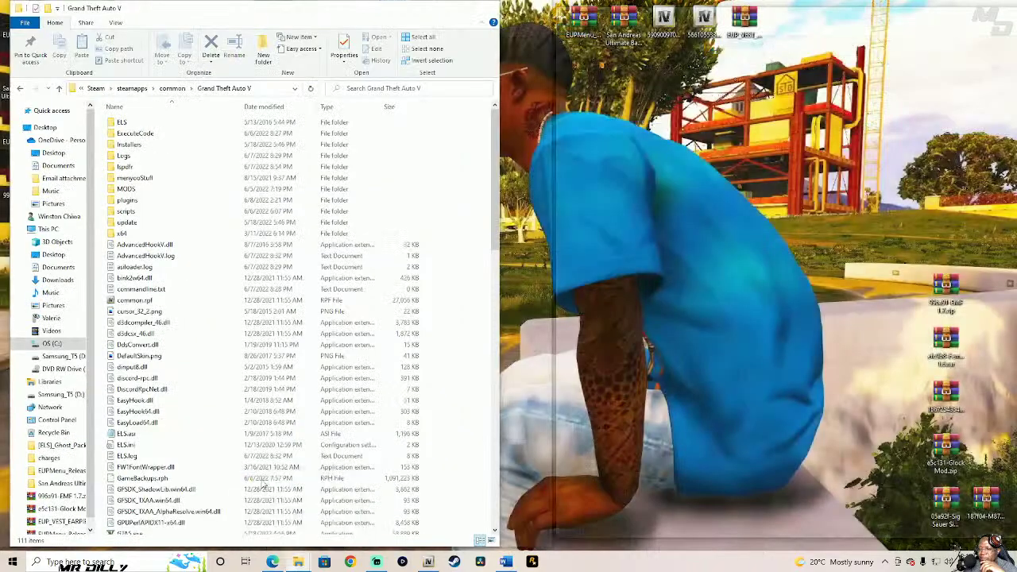
click(262, 481)
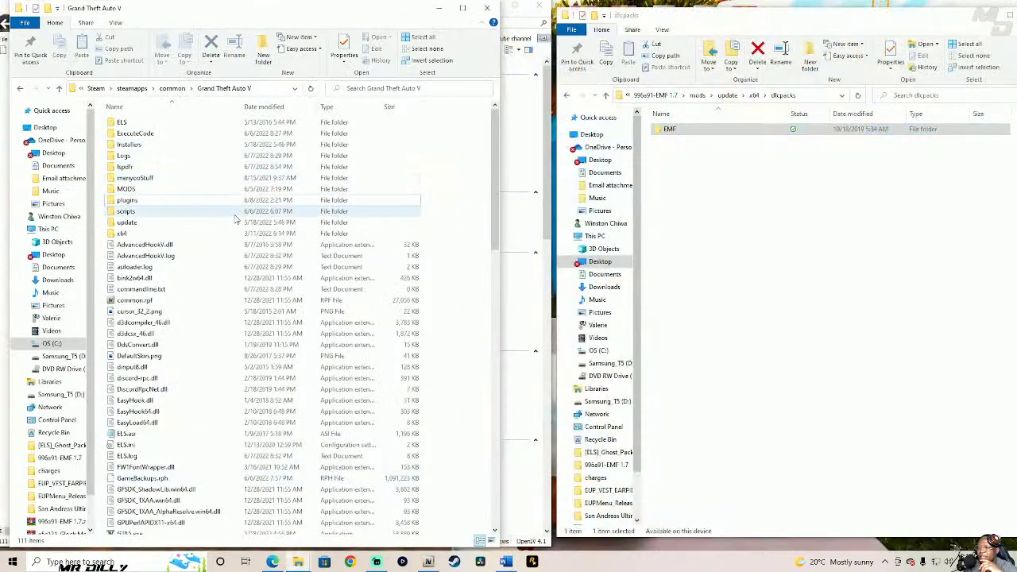
click(158, 191)
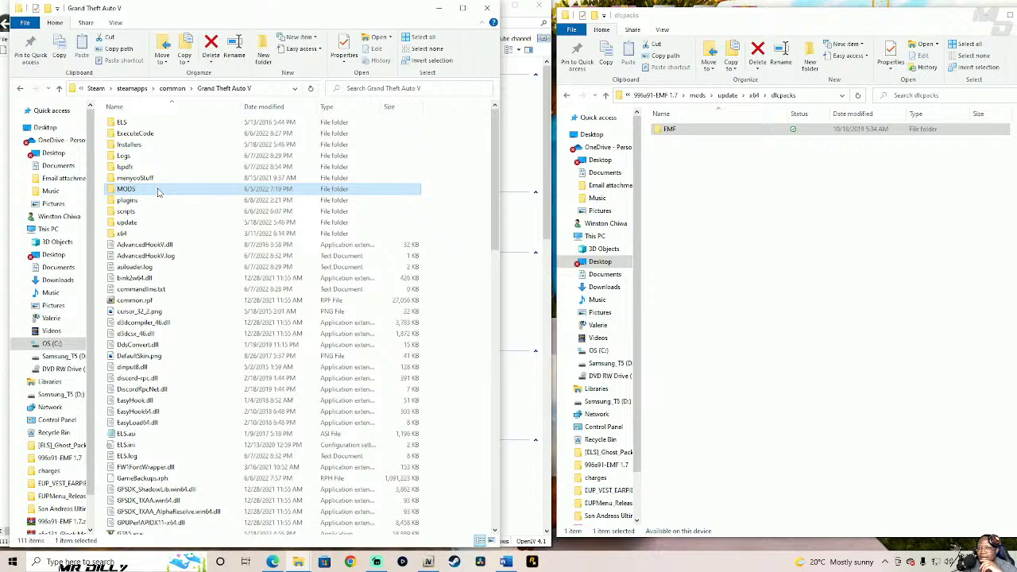
double_click(158, 190)
double_click(154, 123)
double_click(154, 123)
click(139, 135)
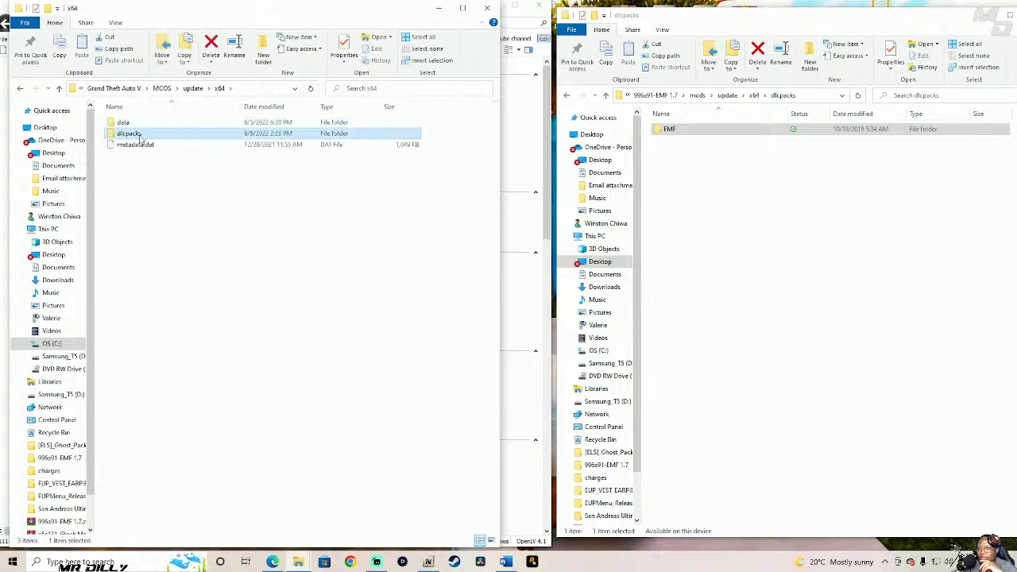
double_click(140, 136)
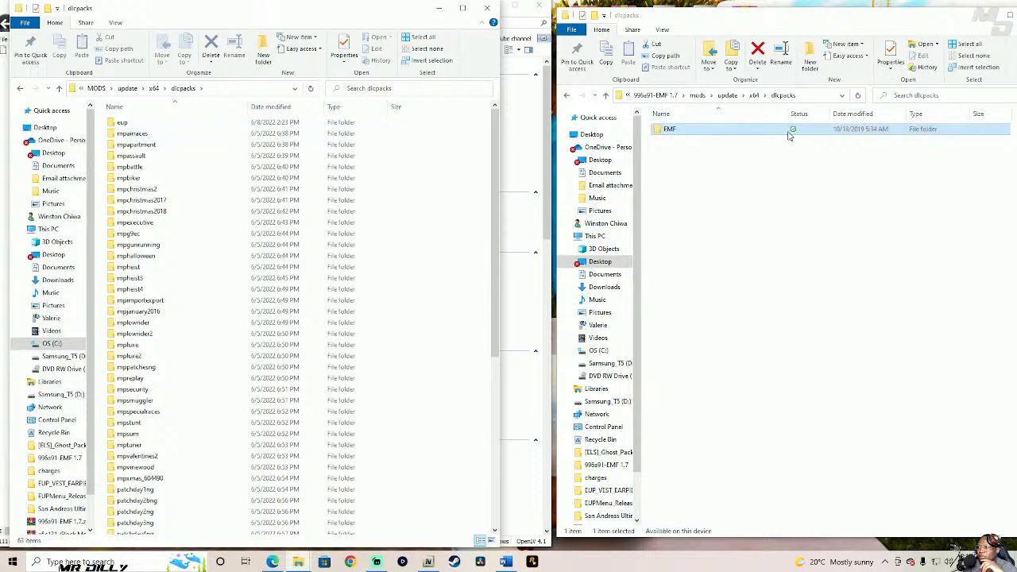
- Move the extracted EMF folder into the game's MODS dlcpacks folder and close the source folder window
drag(776, 133, 445, 252)
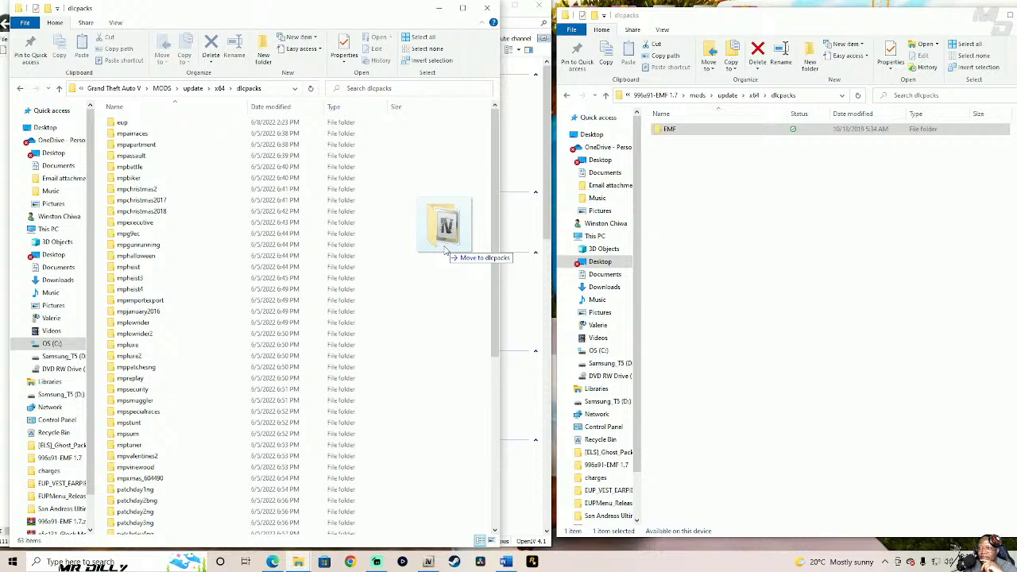
drag(445, 252, 445, 252)
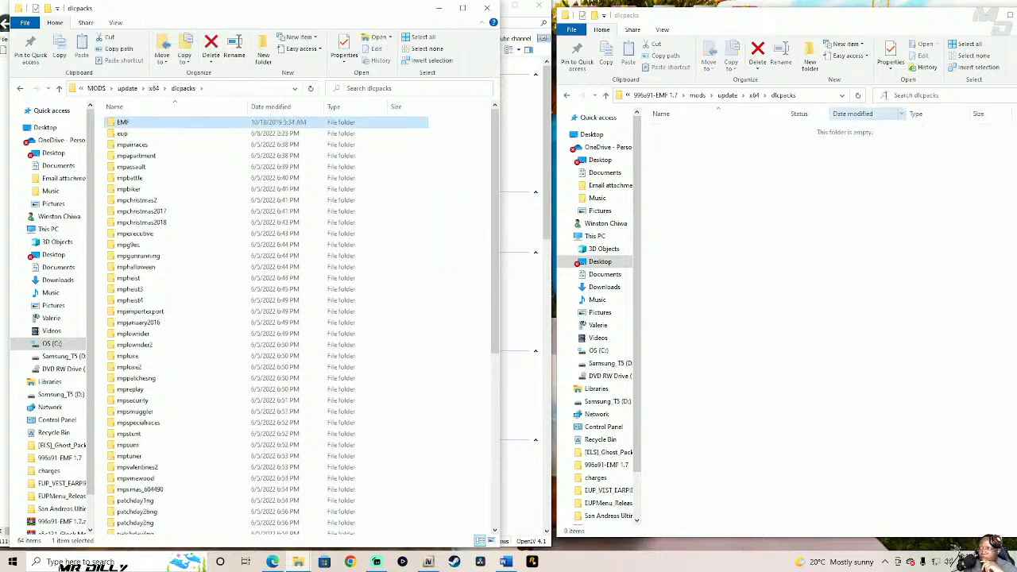
drag(890, 19, 571, 51)
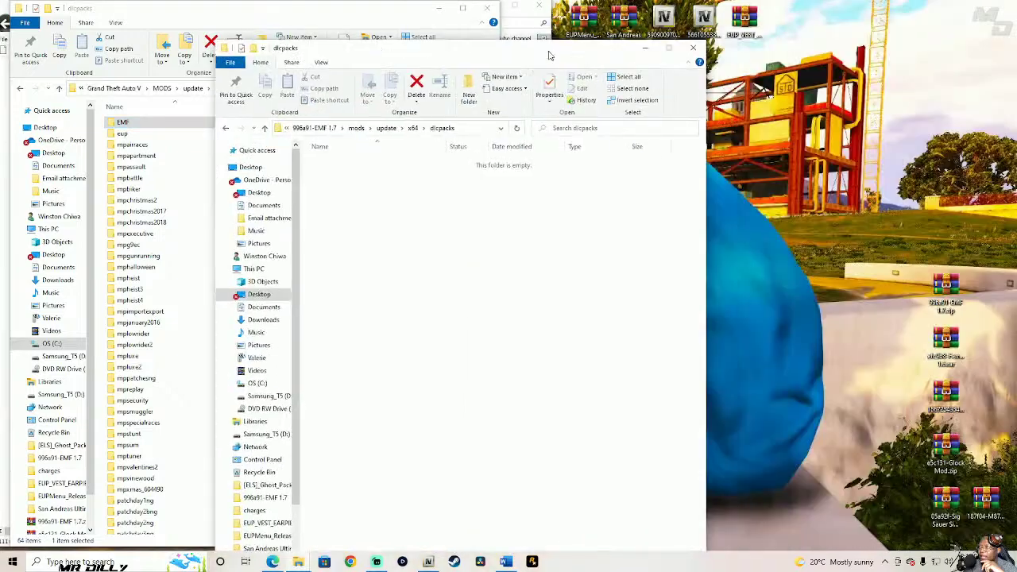
click(691, 50)
- Switch to OpenIV and arrange its window beside the dlcpacks folder window
click(518, 318)
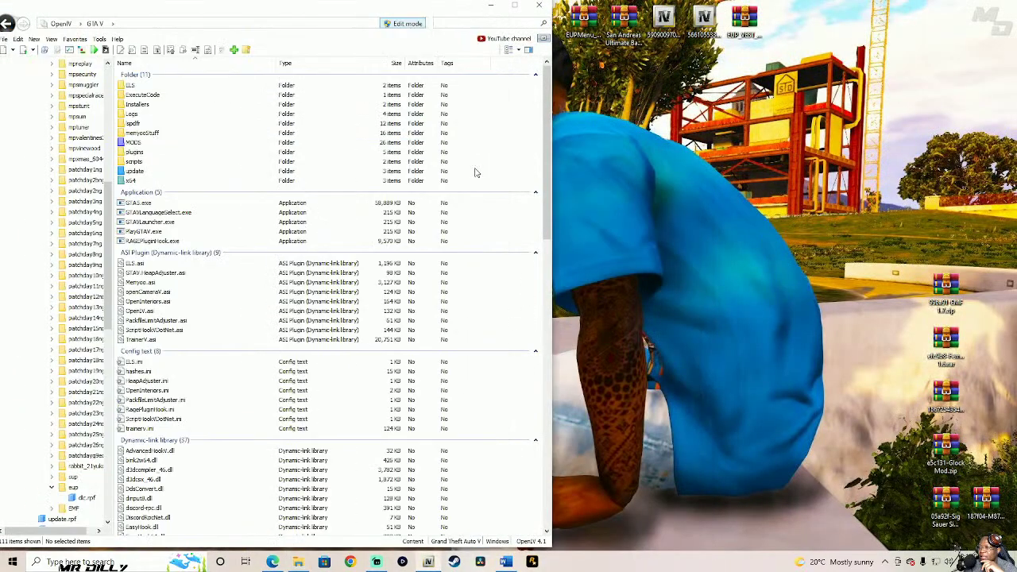
drag(211, 23, 1015, 47)
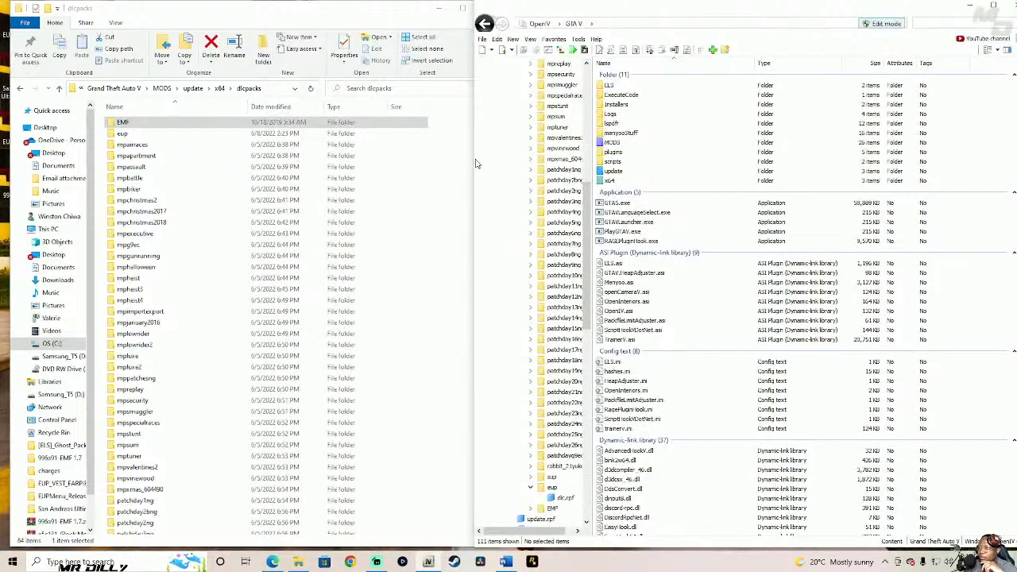
drag(473, 160, 564, 164)
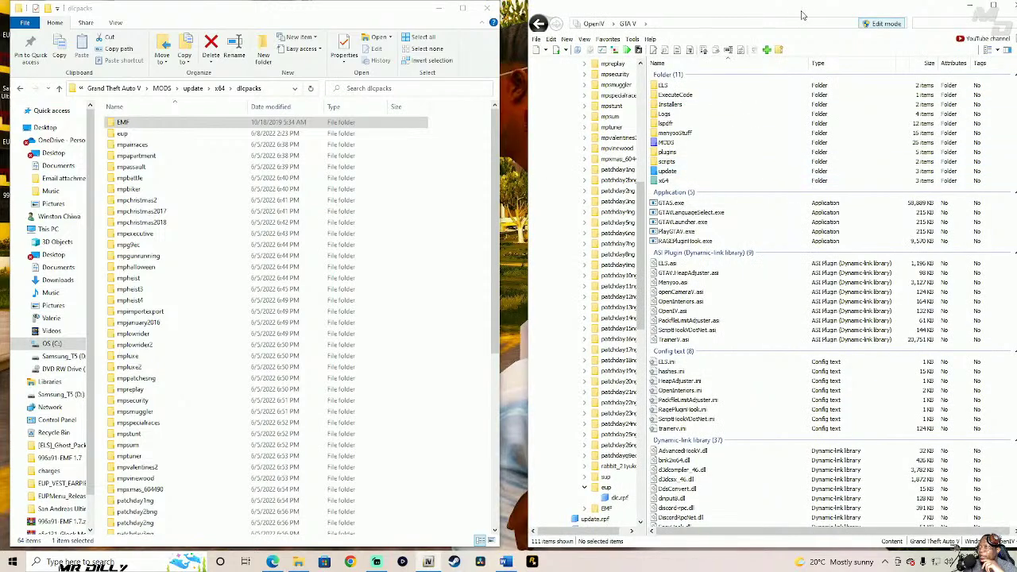
- Open the MODS/update/update.rpf archive and go to its common/data folder
double_click(650, 143)
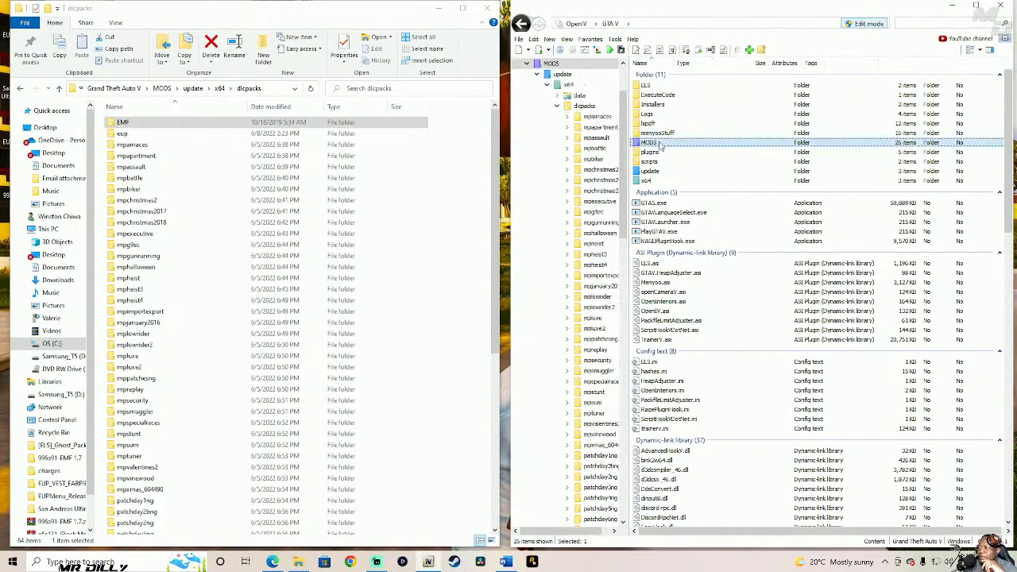
click(664, 87)
double_click(665, 86)
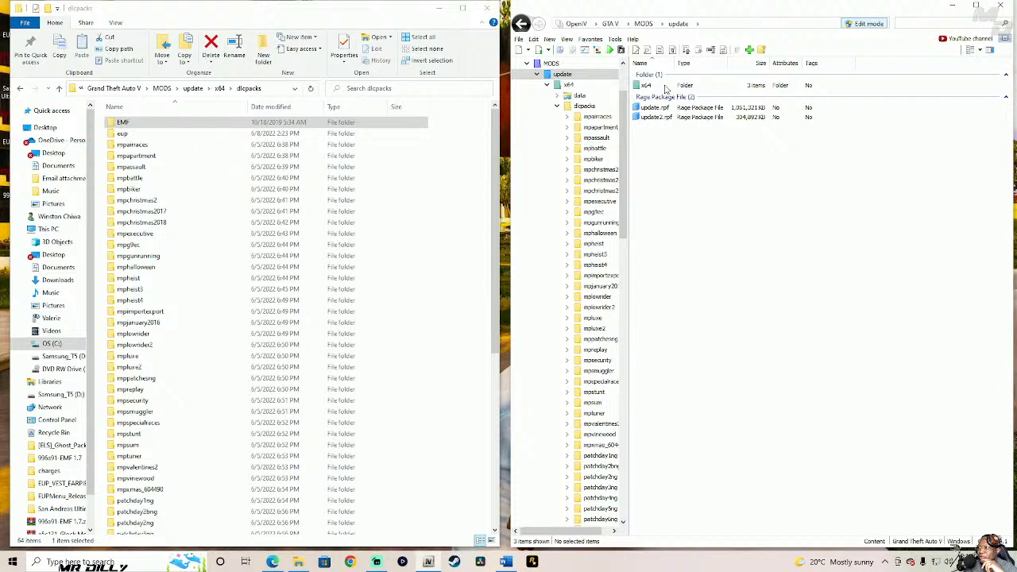
double_click(669, 108)
double_click(674, 86)
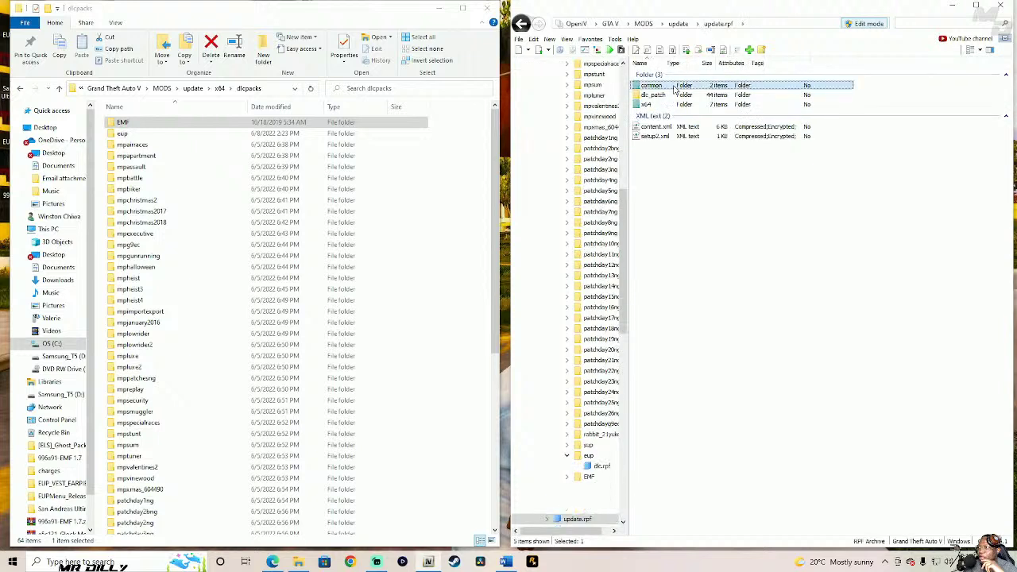
double_click(674, 87)
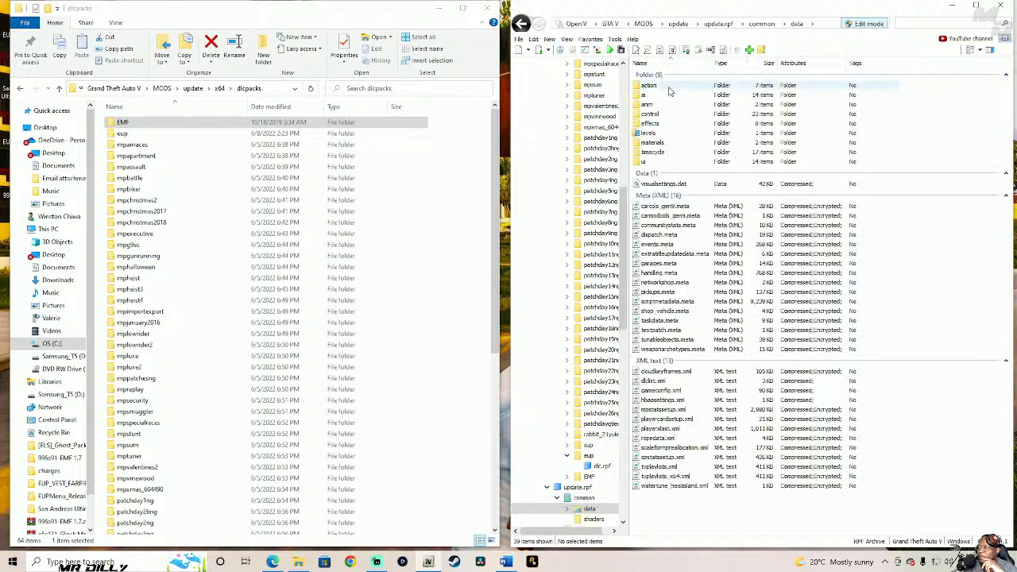
- Open dlclist.xml from common/data for editing and go to the end of its dlcpacks item list
click(661, 382)
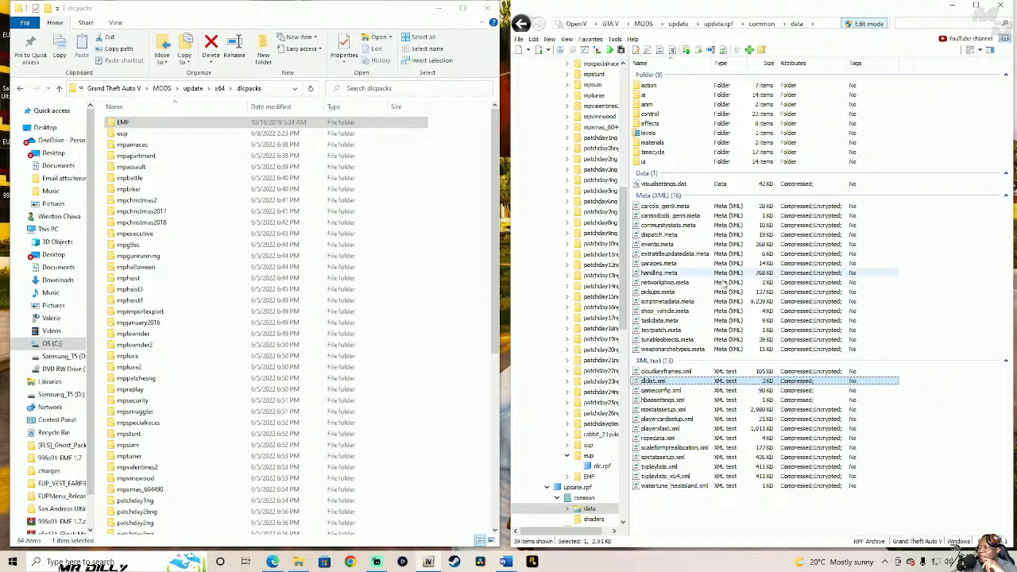
right_click(680, 378)
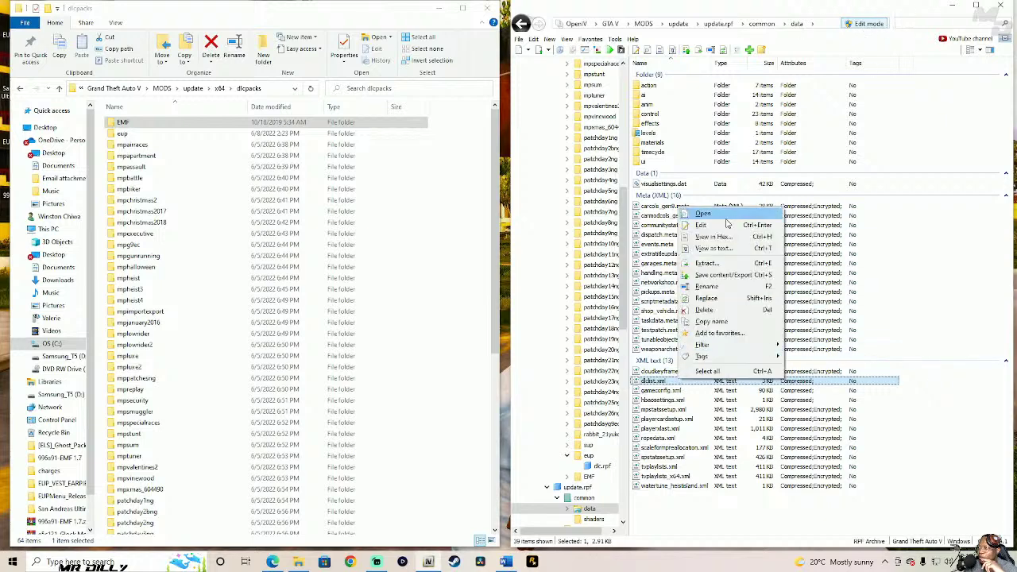
click(712, 225)
drag(998, 107, 982, 249)
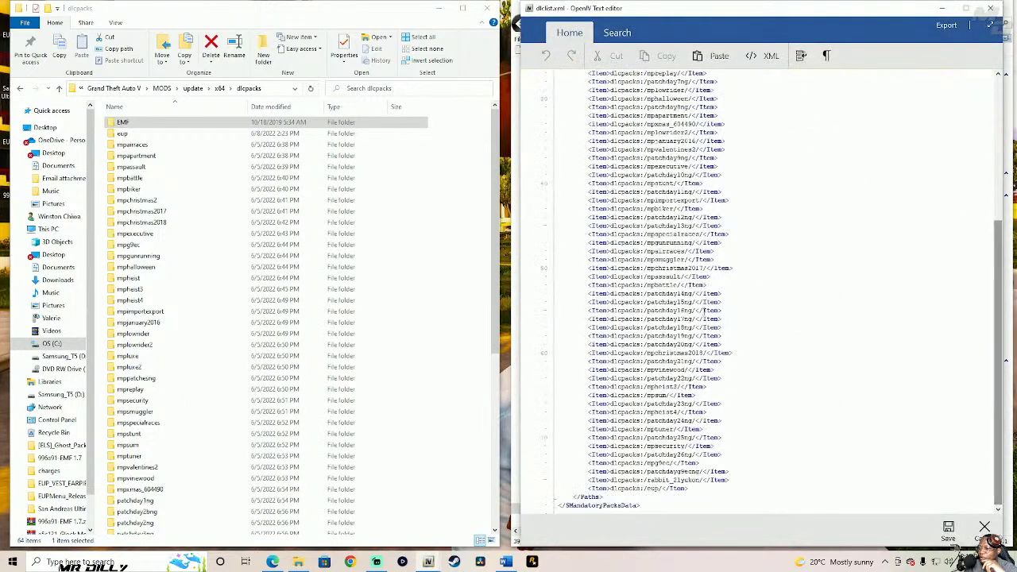
- Duplicate the dlcpacks:/eup/ item line onto a new line directly below it in dlclist.xml
drag(688, 490, 588, 488)
key(ctrl+c)
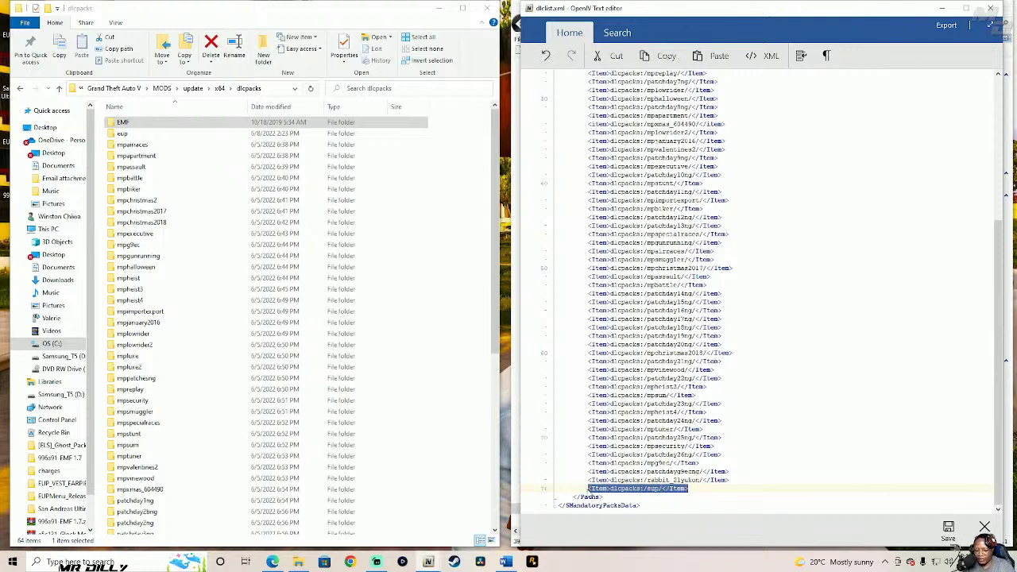
click(690, 489)
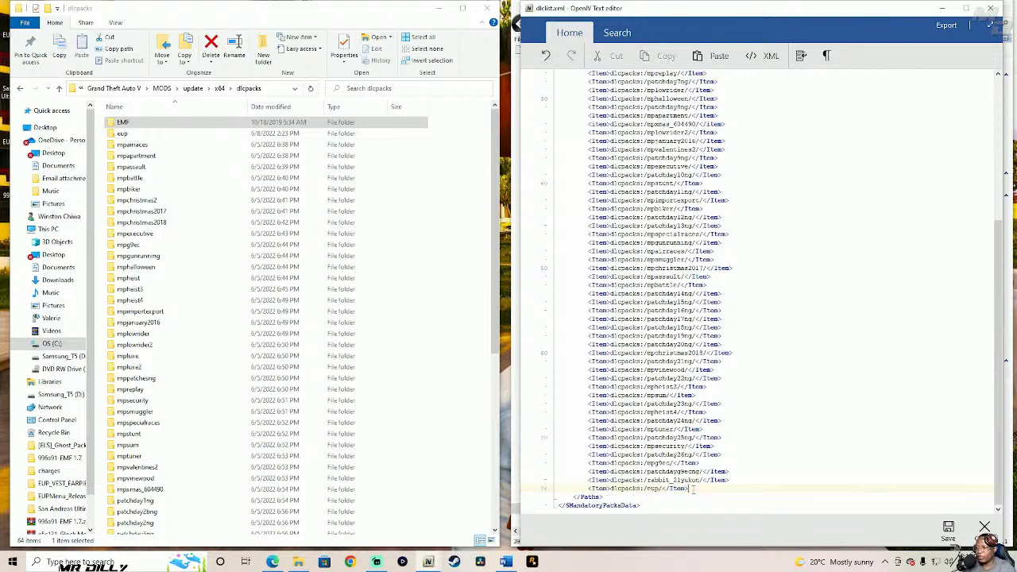
key(Return)
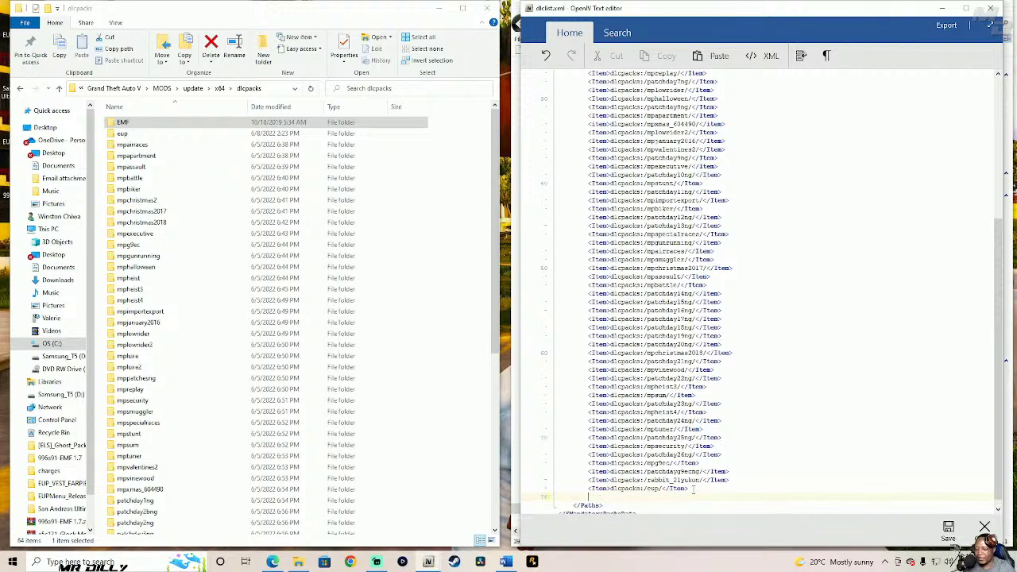
key(ctrl+v)
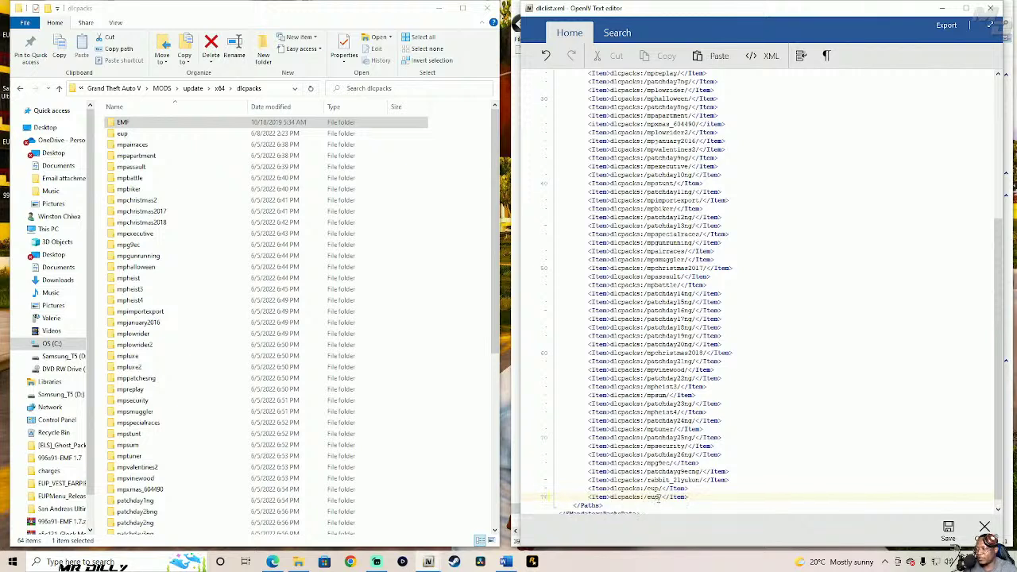
- Replace eup in the new item line with the copied folder name EMF and save dlclist.xml
key(BackSpace)
key(BackSpace)
key(BackSpace)
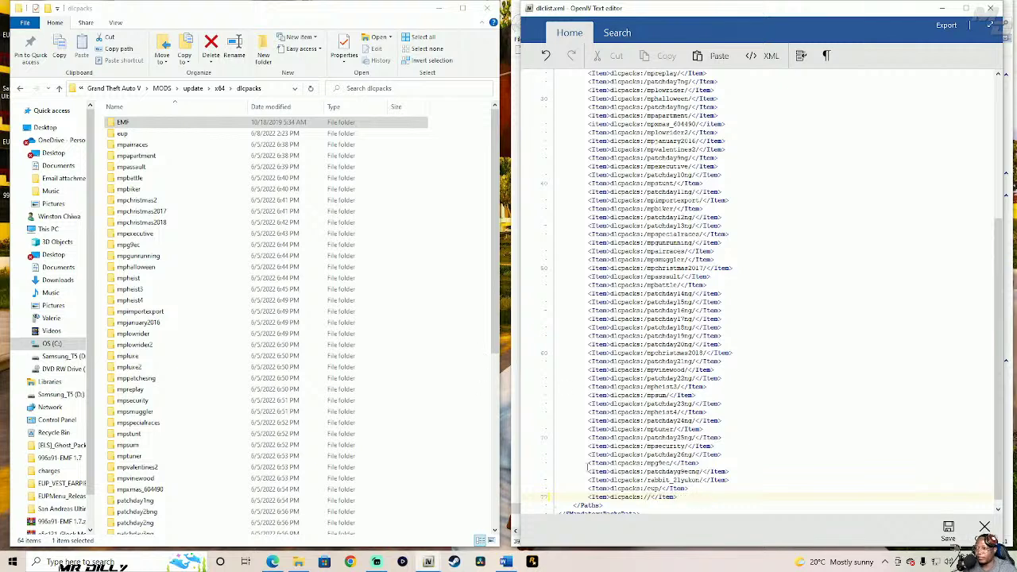
click(144, 125)
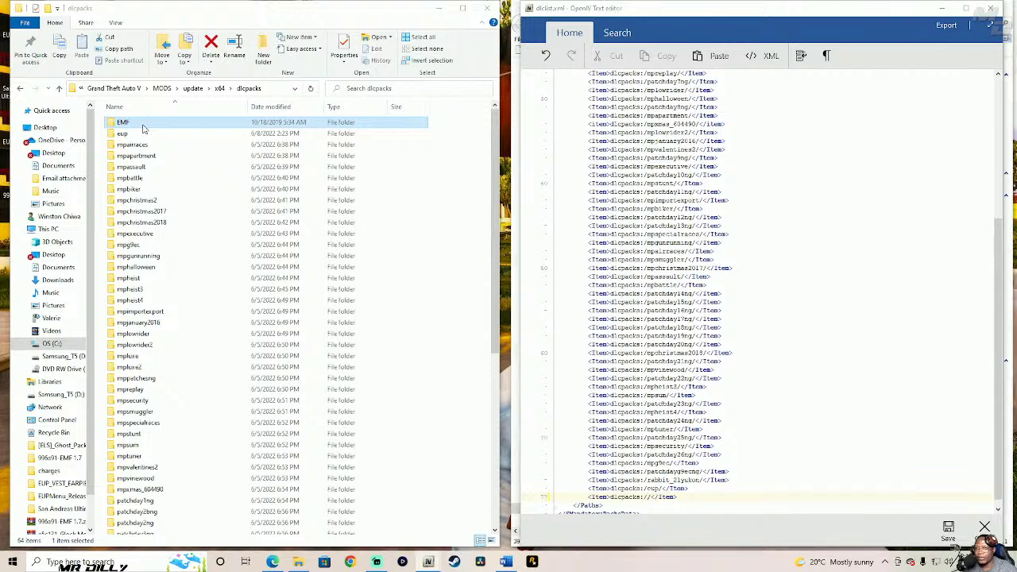
right_click(143, 127)
click(93, 396)
key(ctrl+c)
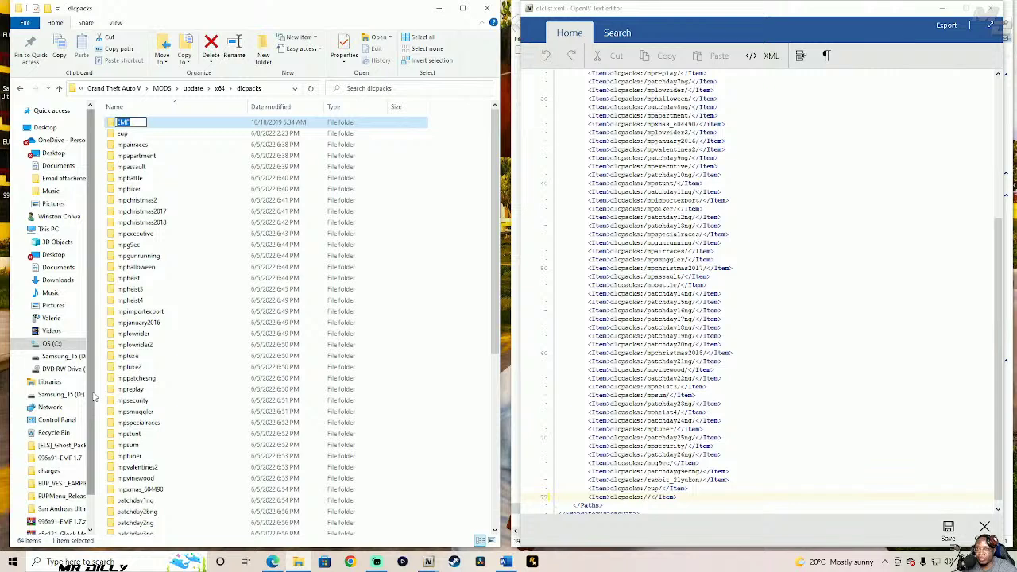
click(649, 497)
key(ctrl+v)
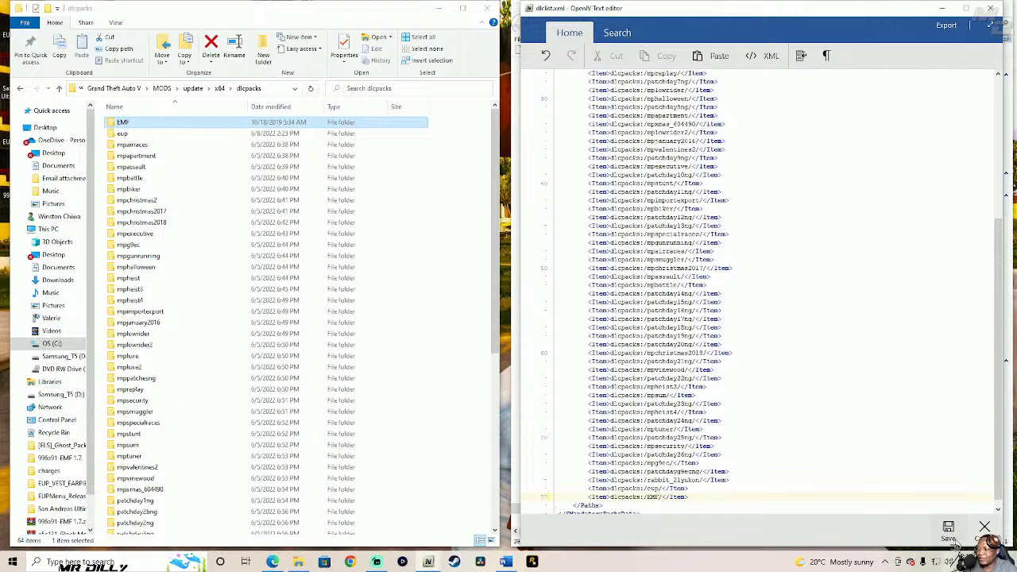
click(948, 531)
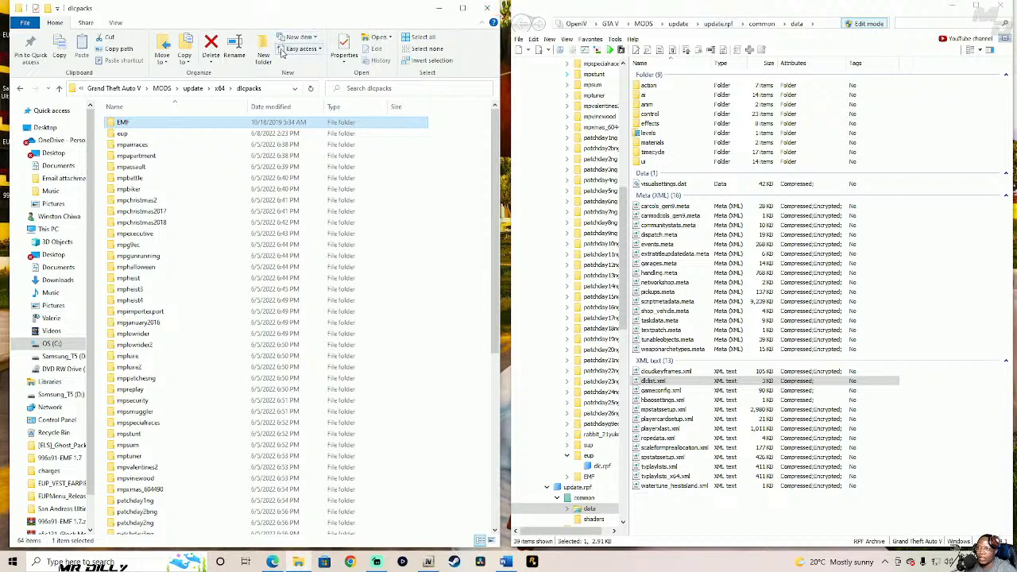
- Minimize the dlcpacks folder window, move OpenIV to uncover the desktop archives, and place the EMF 1.7 zip beside the finished archives
click(441, 9)
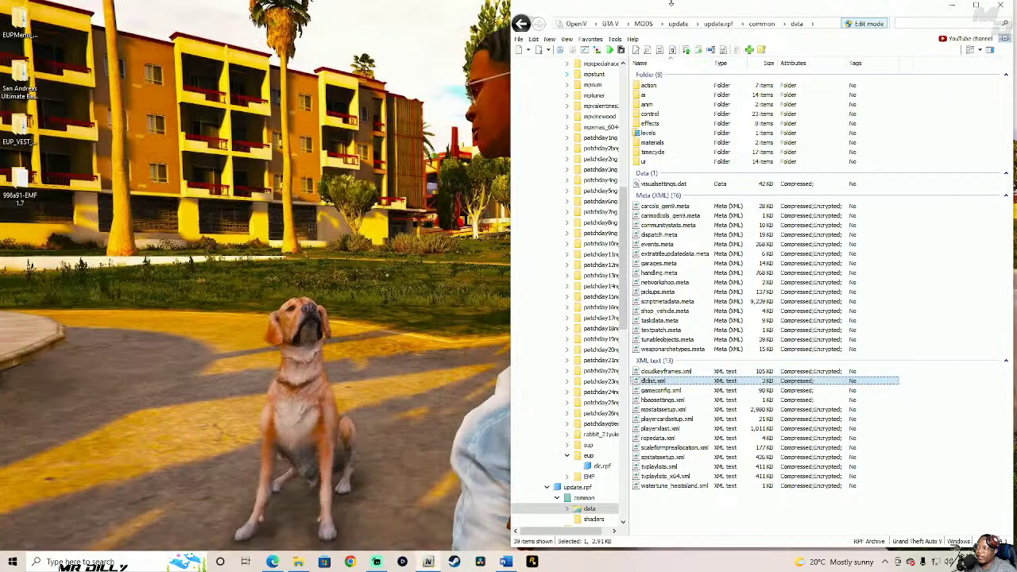
drag(717, 16, 216, 10)
drag(947, 299, 783, 29)
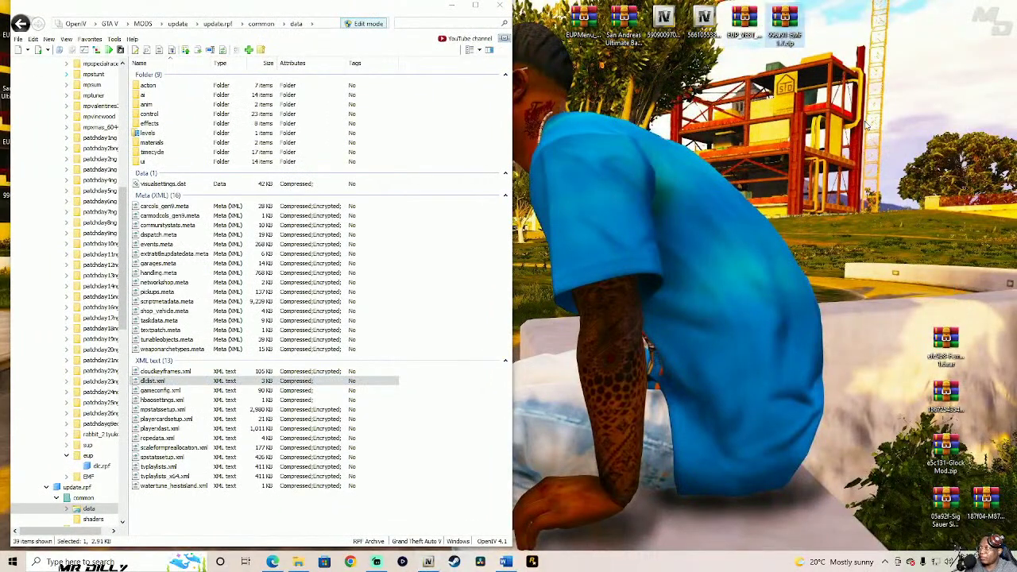
- Extract the Ferrari_California_T_2015 1.6 archive to its proposed desktop folder and close WinRAR
double_click(937, 358)
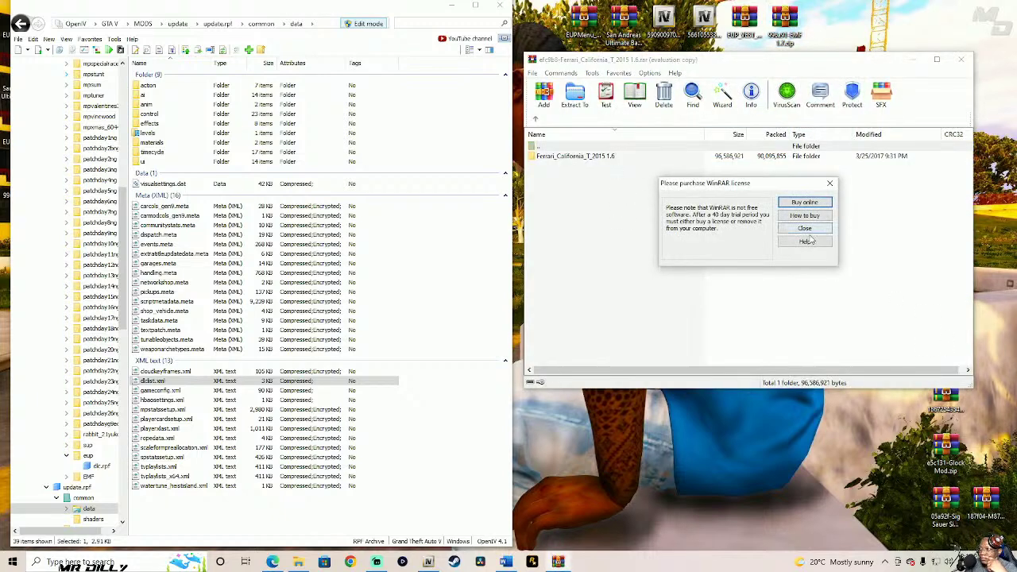
click(810, 231)
click(722, 94)
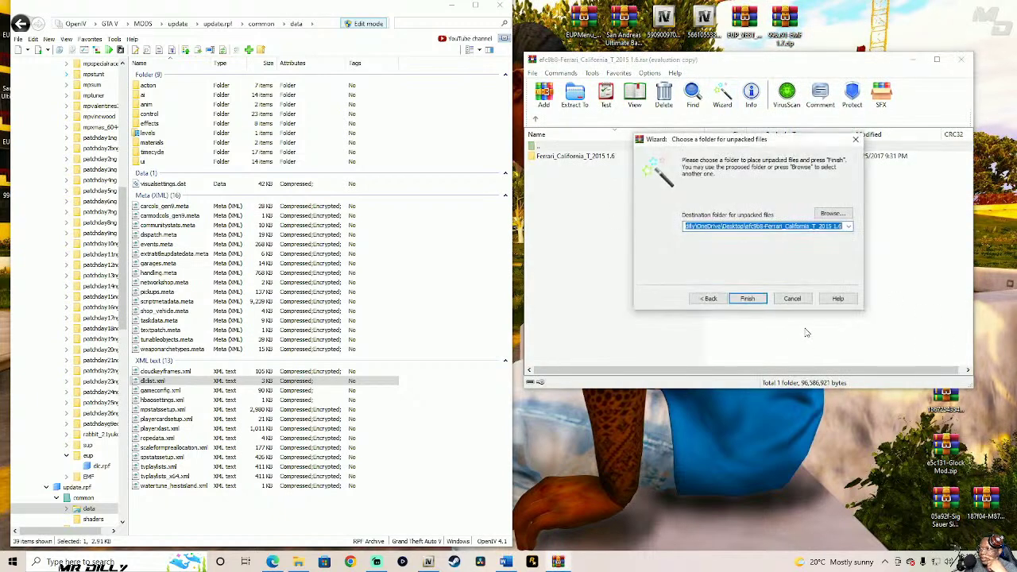
click(754, 299)
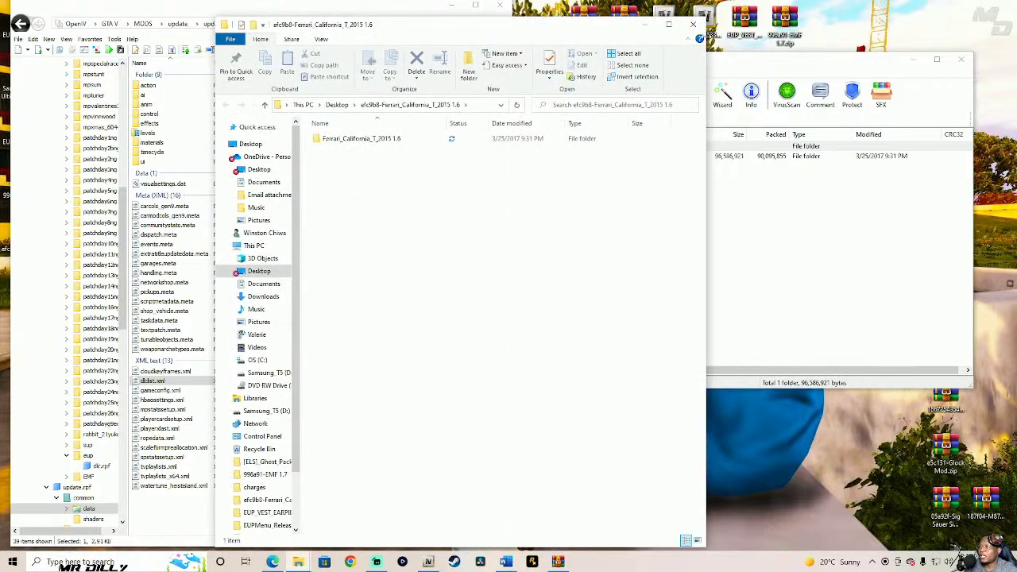
click(951, 63)
click(957, 59)
- Place the extracted Ferrari folder window beside OpenIV and open its Ferrari_California_T_2015 1.6/Replace subfolder
drag(477, 24, 1016, 24)
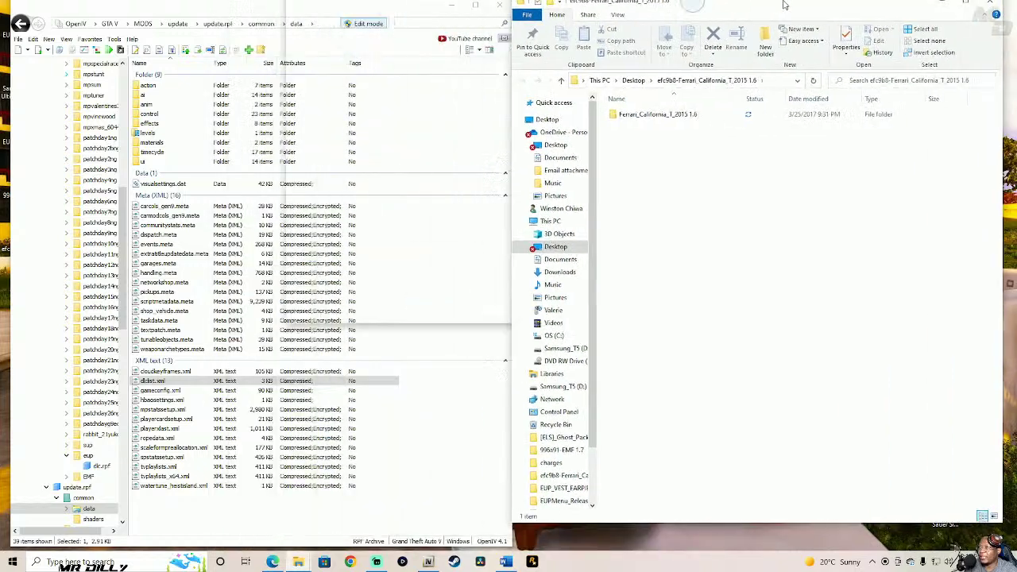
double_click(688, 130)
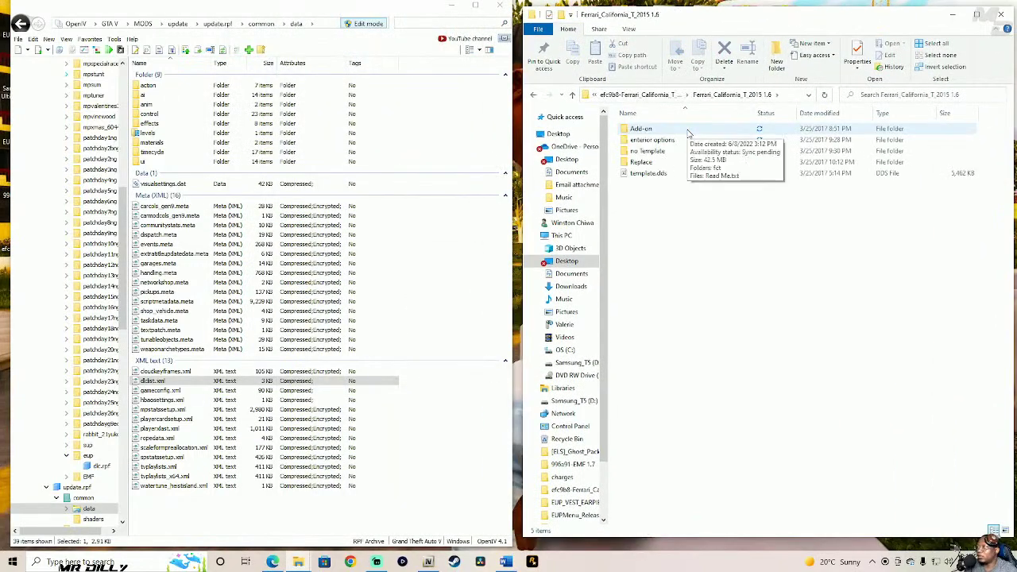
click(653, 132)
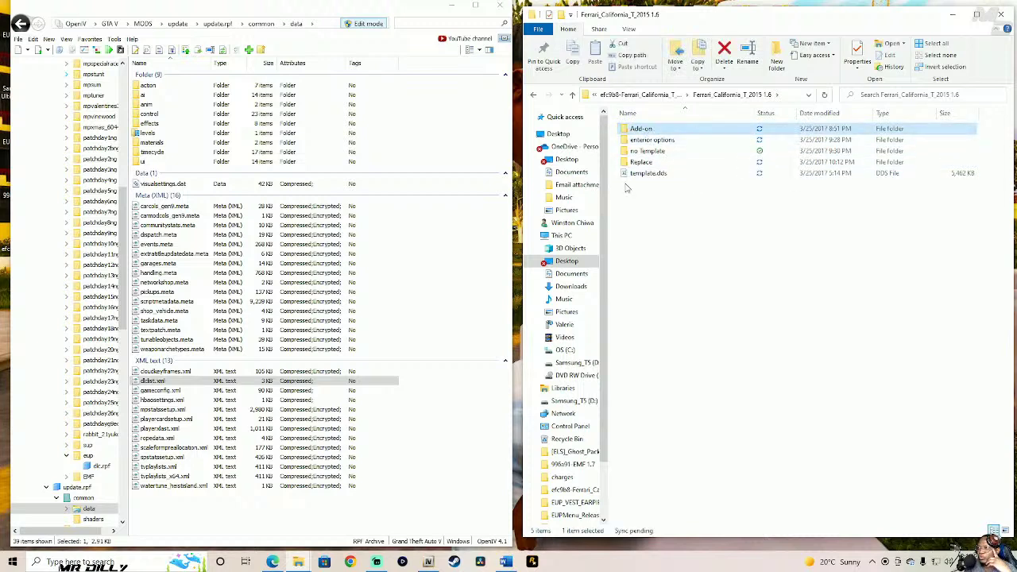
click(643, 163)
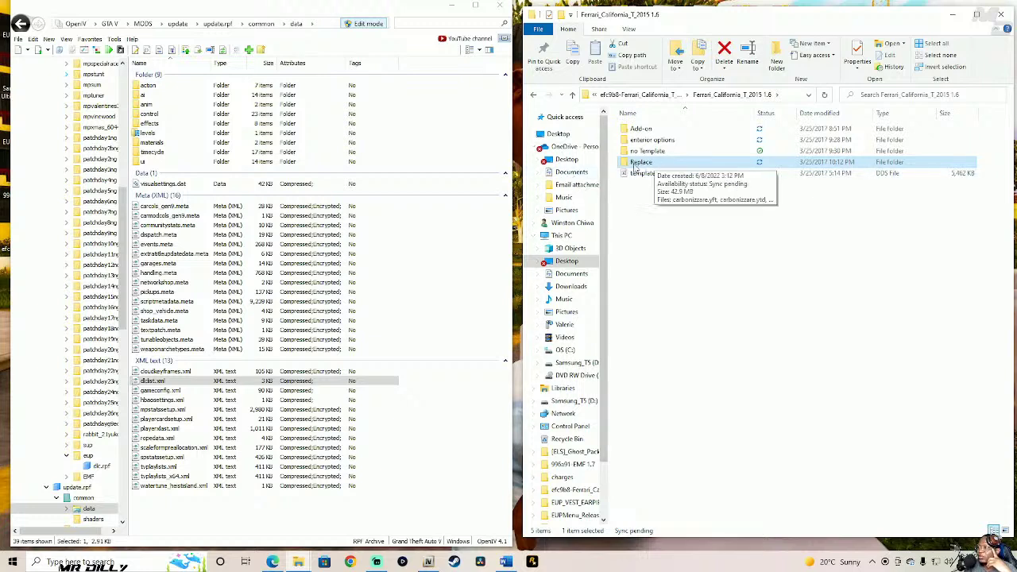
double_click(694, 164)
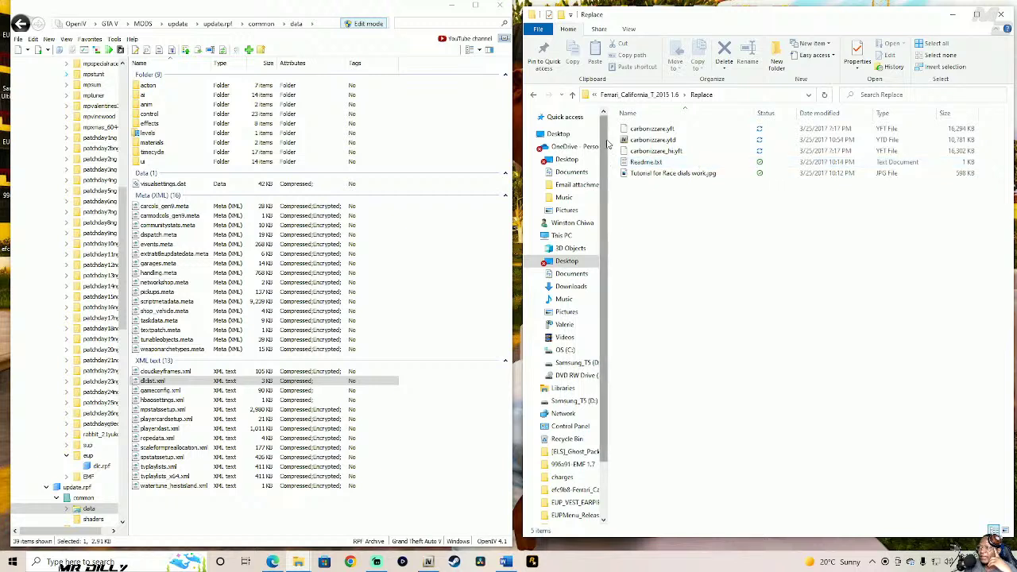
drag(616, 127, 686, 154)
click(767, 212)
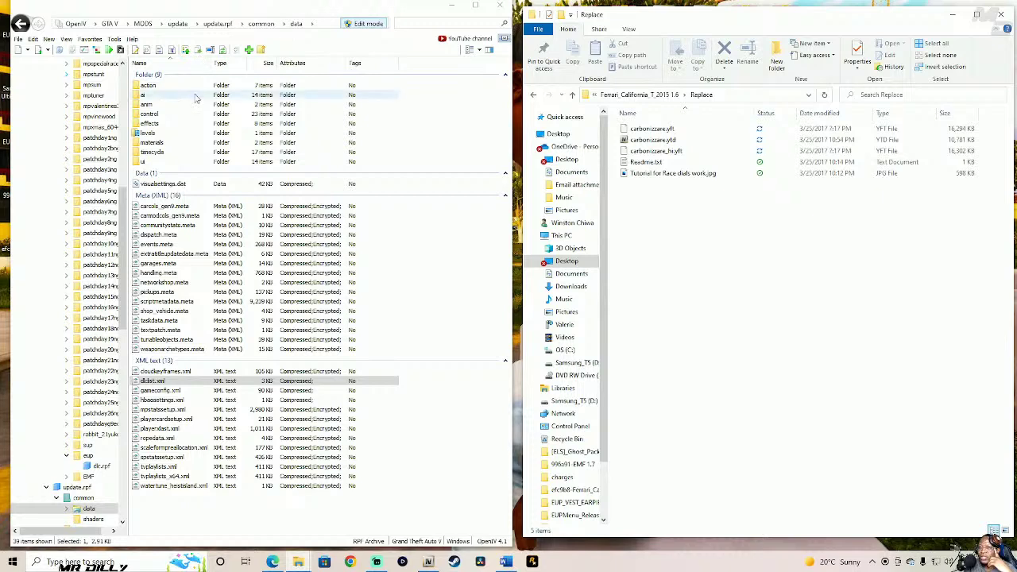
- Return OpenIV to the GTA V root and go to the MODS/update/x64/dlcpacks folder
click(17, 39)
click(39, 165)
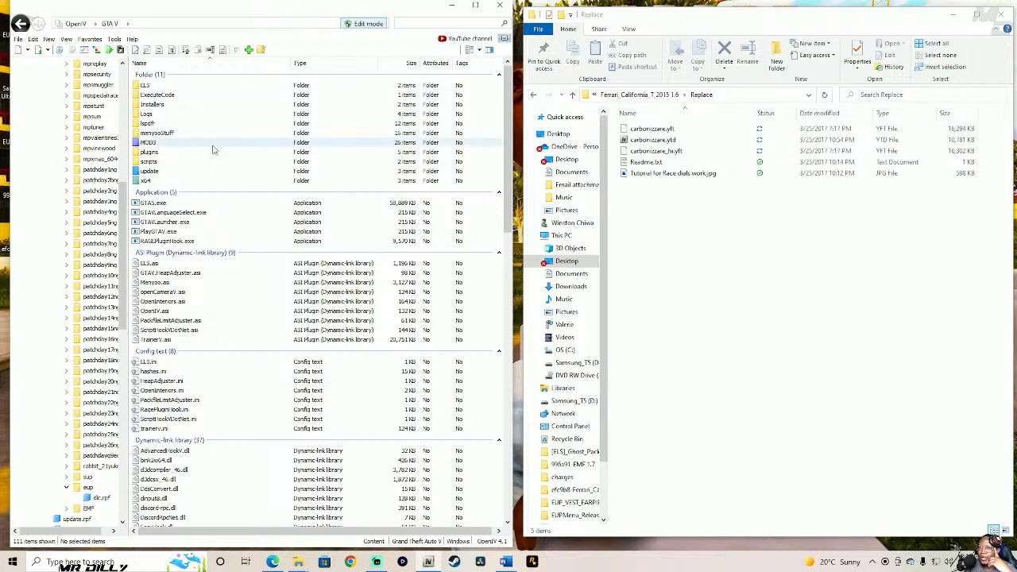
double_click(187, 145)
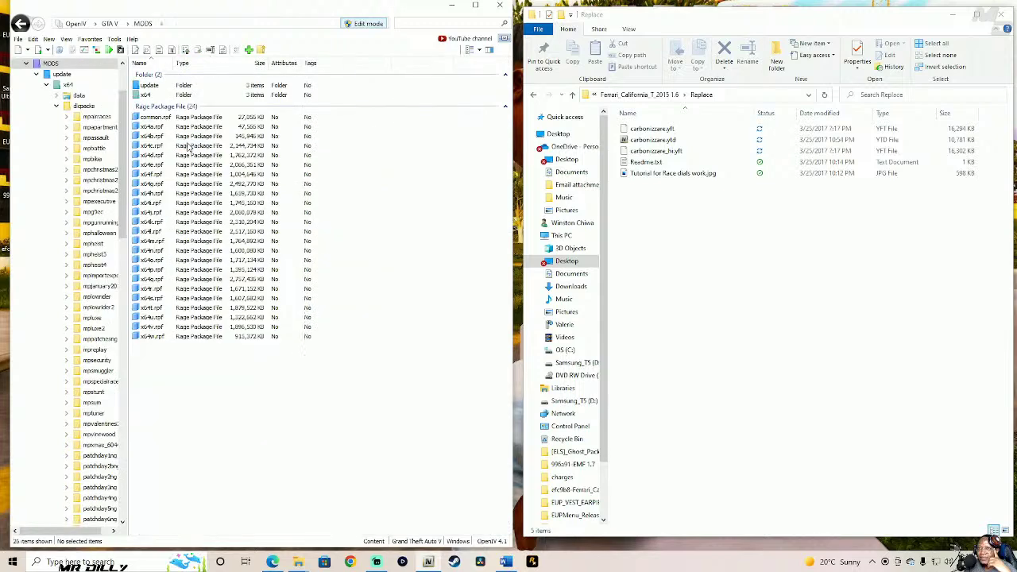
double_click(181, 85)
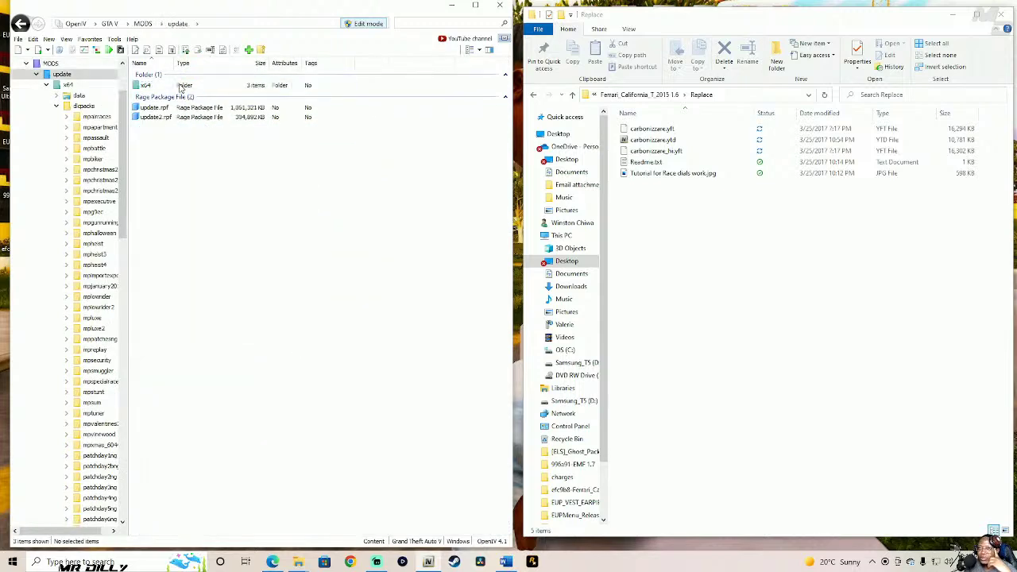
double_click(181, 86)
click(165, 96)
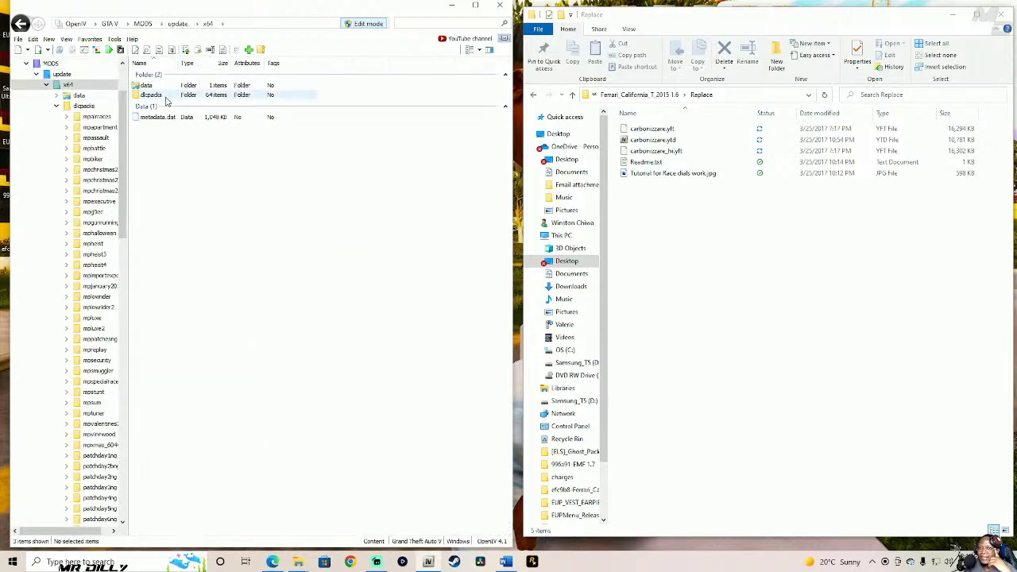
double_click(166, 96)
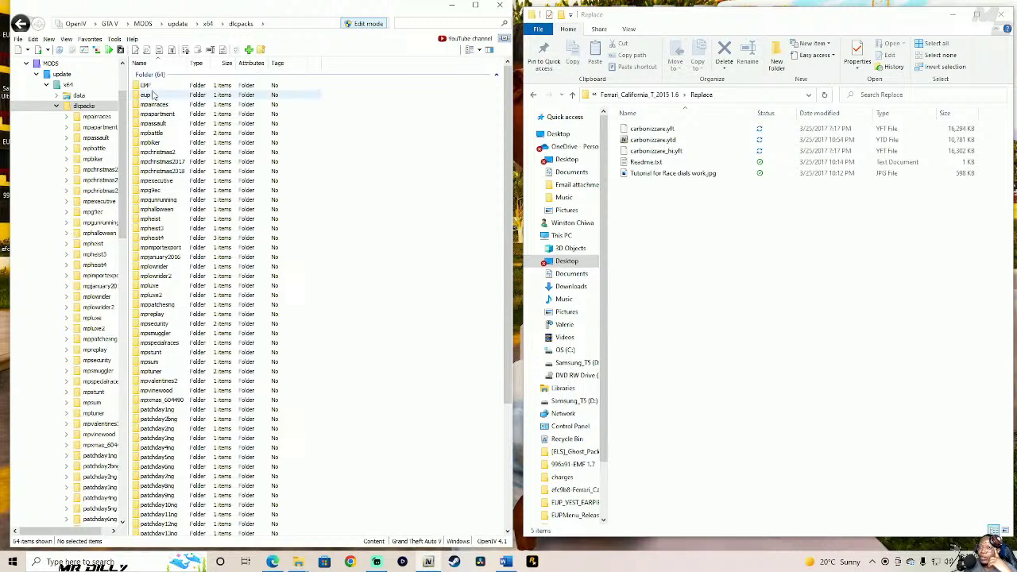
- Open vehicles.rpf inside the EMF pack's dlc.rpf/x64 folder
click(144, 85)
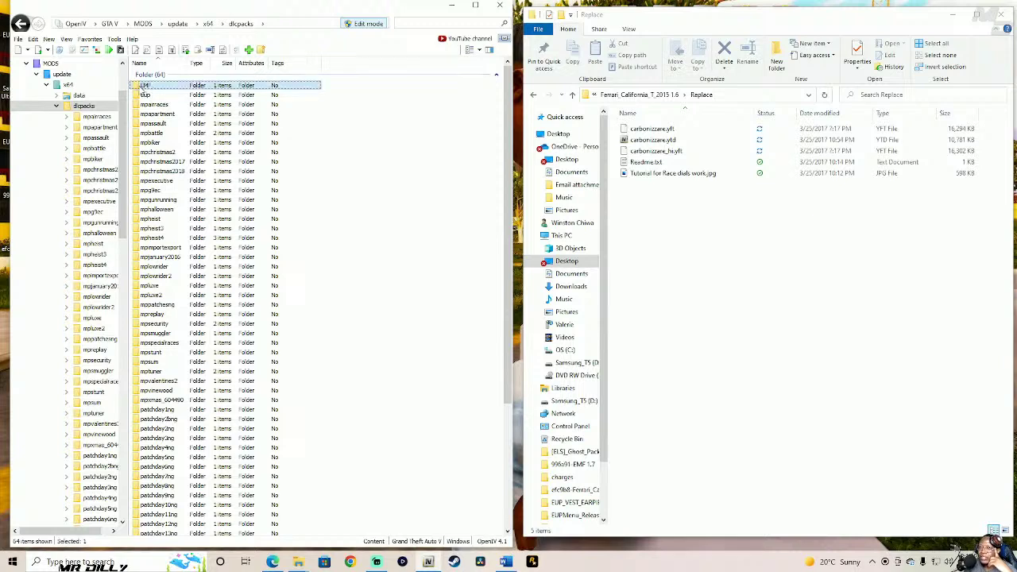
double_click(183, 88)
double_click(183, 86)
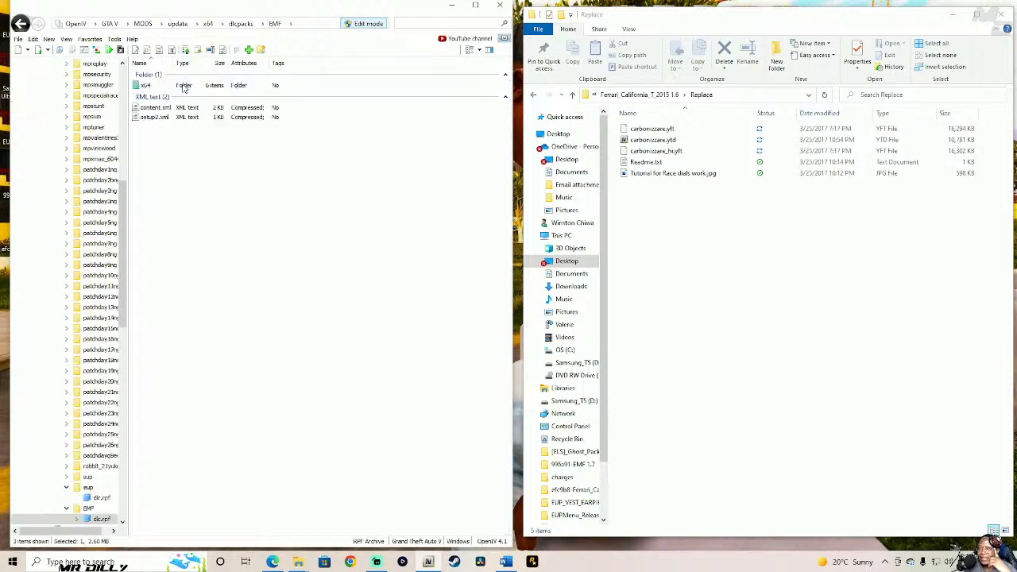
double_click(180, 85)
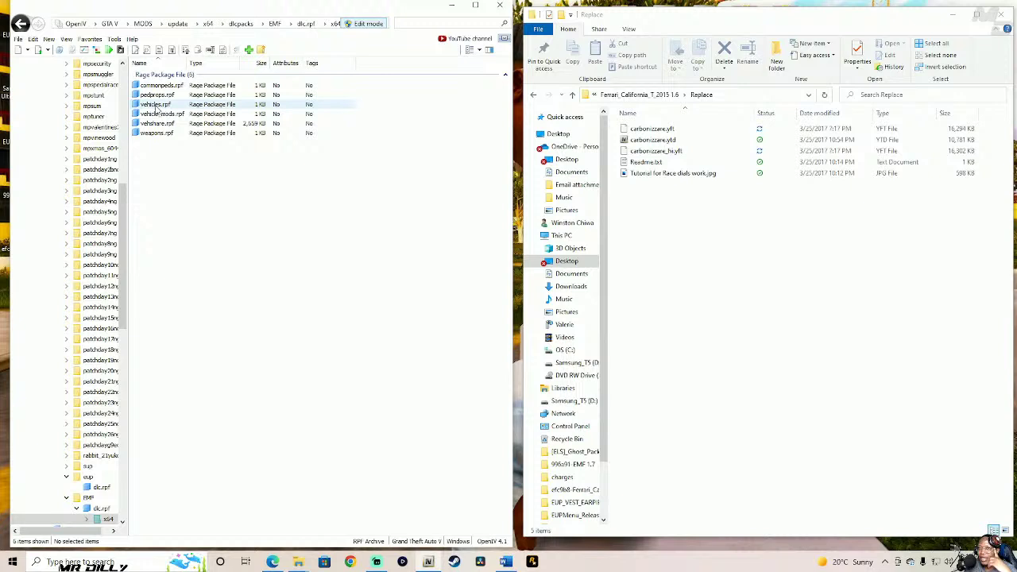
double_click(163, 106)
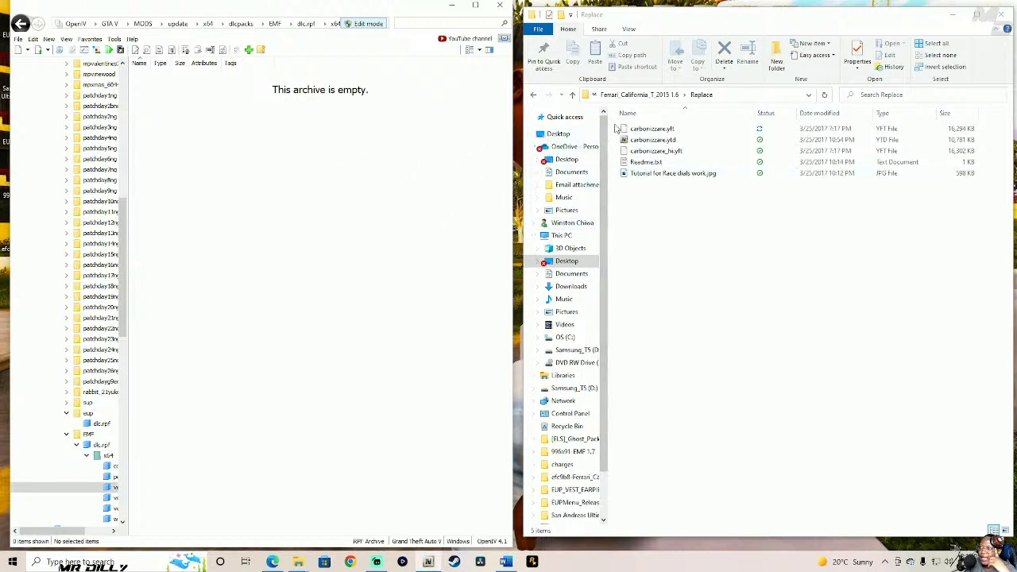
- Add carbonizzare.yft, carbonizzare.ytd and carbonizzare_hi.yft from the Replace folder to vehicles.rpf and preview the carbonizzare_hi.yft model
drag(619, 127, 675, 155)
drag(726, 134, 398, 168)
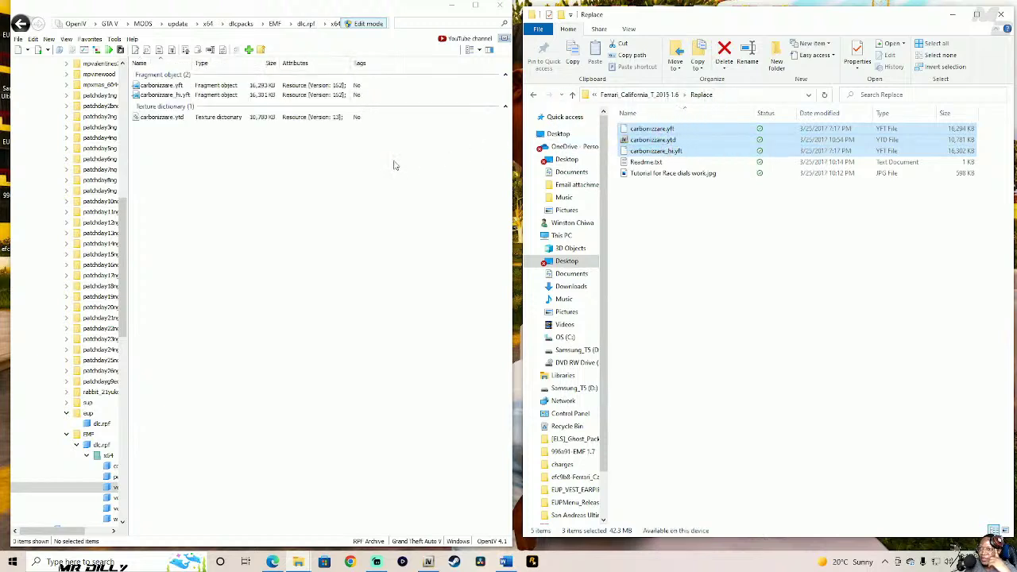
click(207, 94)
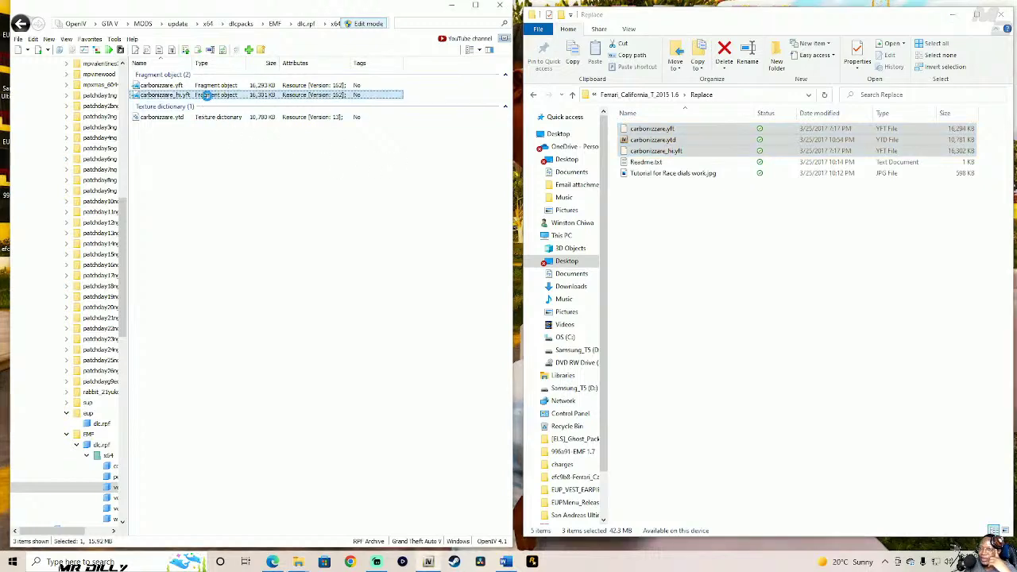
double_click(206, 94)
drag(206, 98, 219, 316)
click(588, 81)
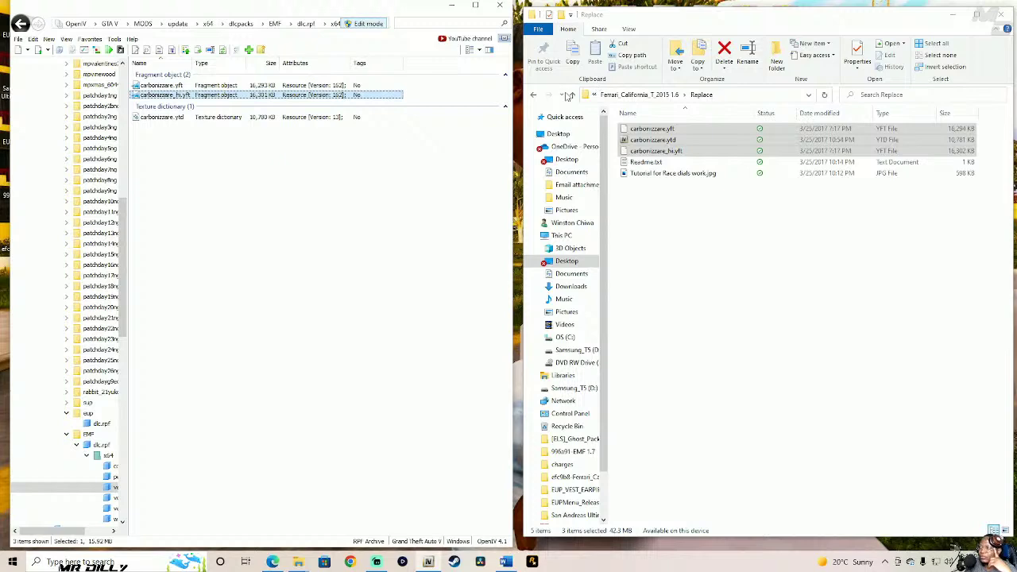
- Close the Replace folder window and move the Ferrari archive next to the finished archives on the desktop
drag(828, 9, 660, 16)
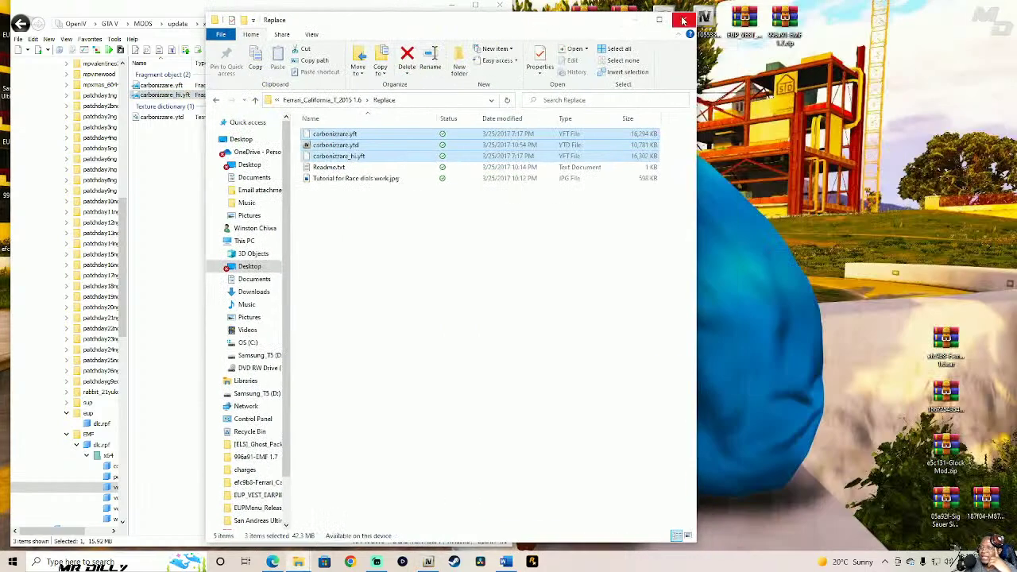
click(679, 16)
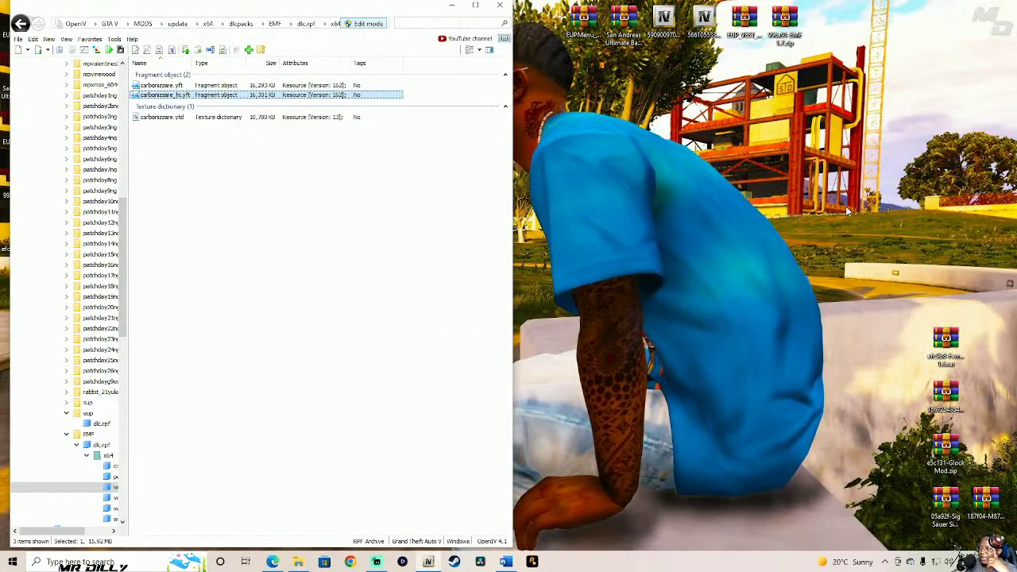
drag(958, 355, 826, 24)
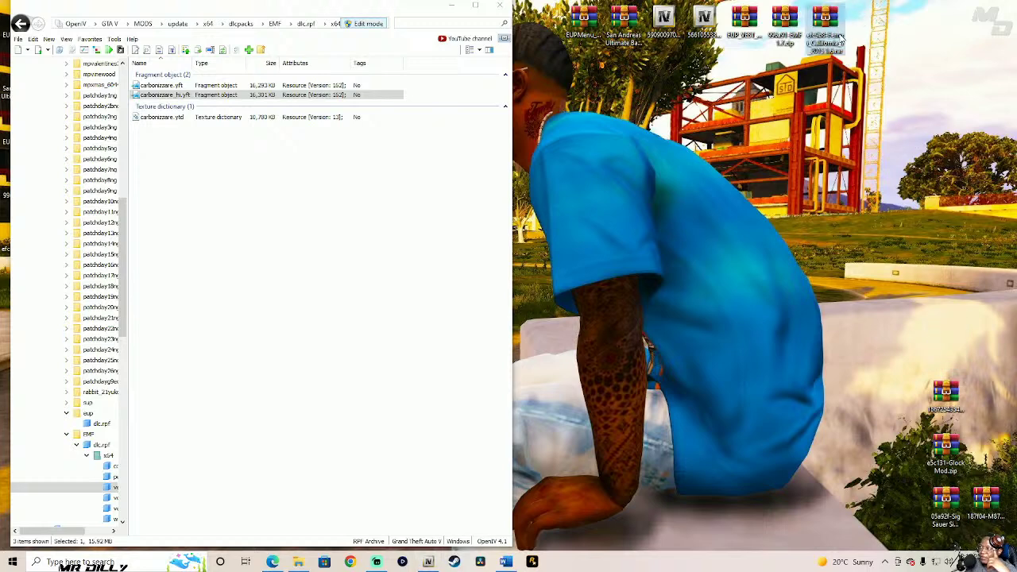
double_click(945, 393)
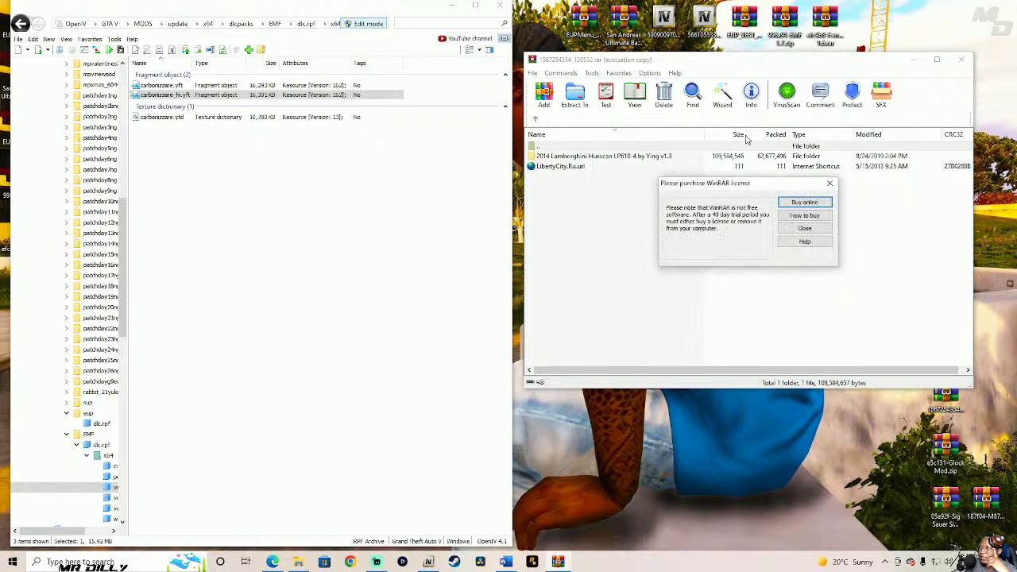
click(803, 228)
click(723, 94)
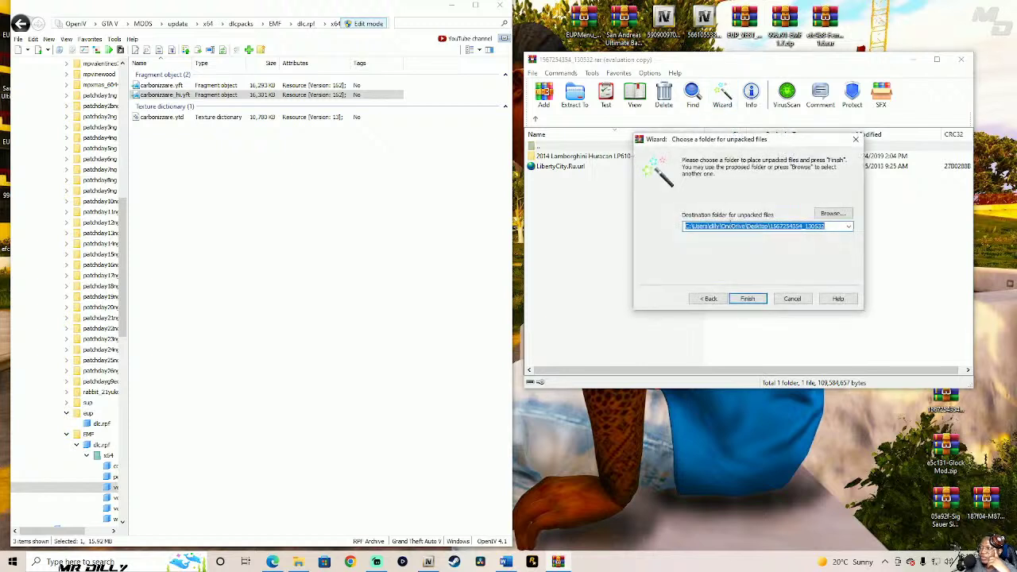
click(753, 297)
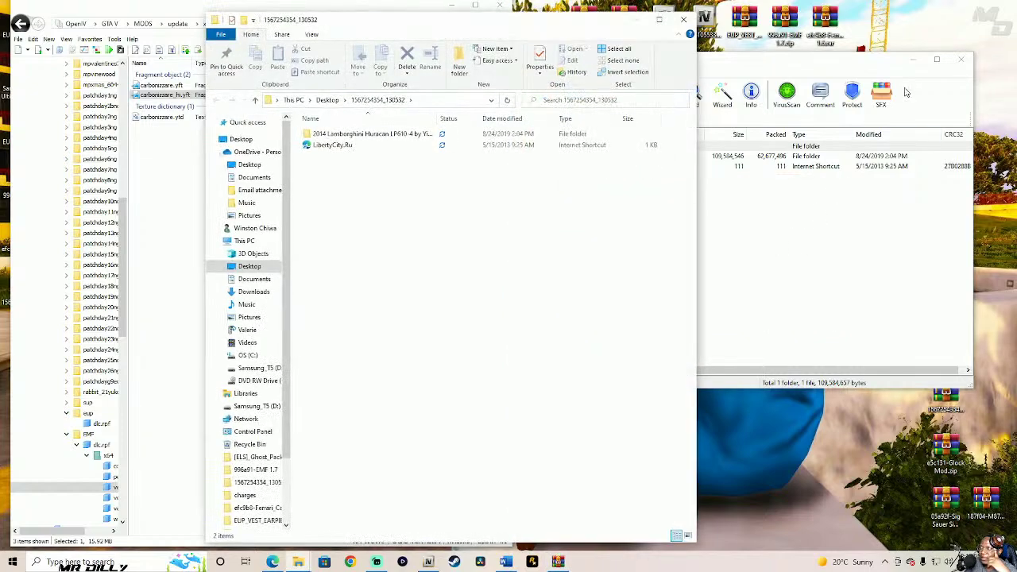
click(960, 60)
drag(434, 13, 1015, 8)
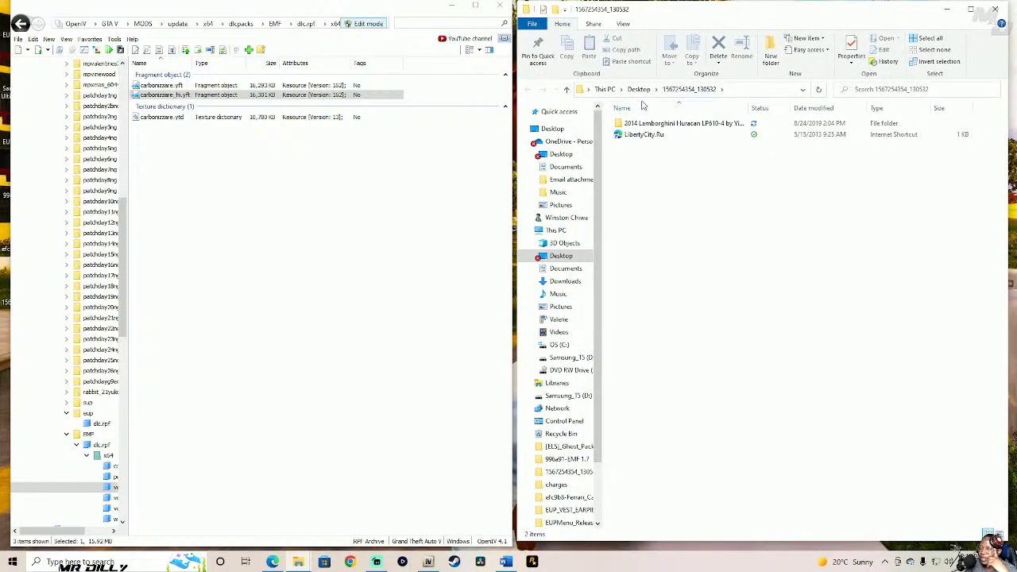
- Add feltzer2.yft, feltzer2.ytd and feltzer2_hi.yft from the Lamborghini Huracan's REPLACE folder to the EMF pack's vehicles.rpf
double_click(685, 124)
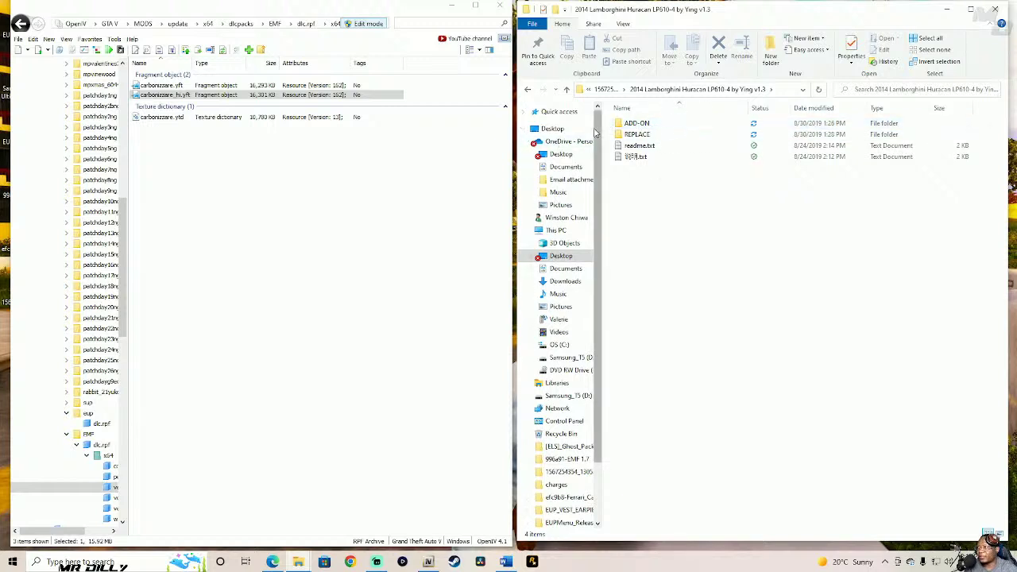
click(682, 135)
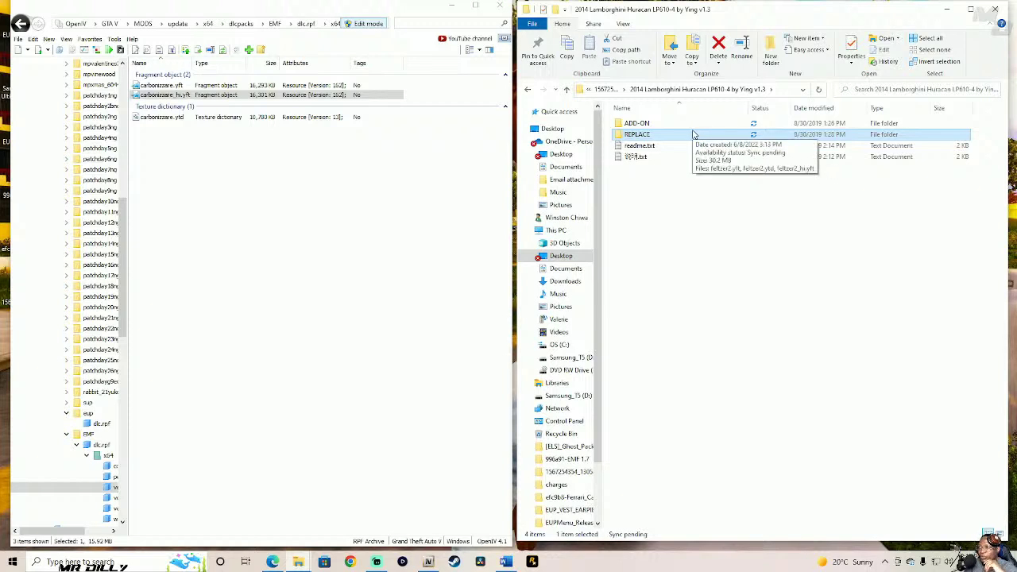
double_click(718, 136)
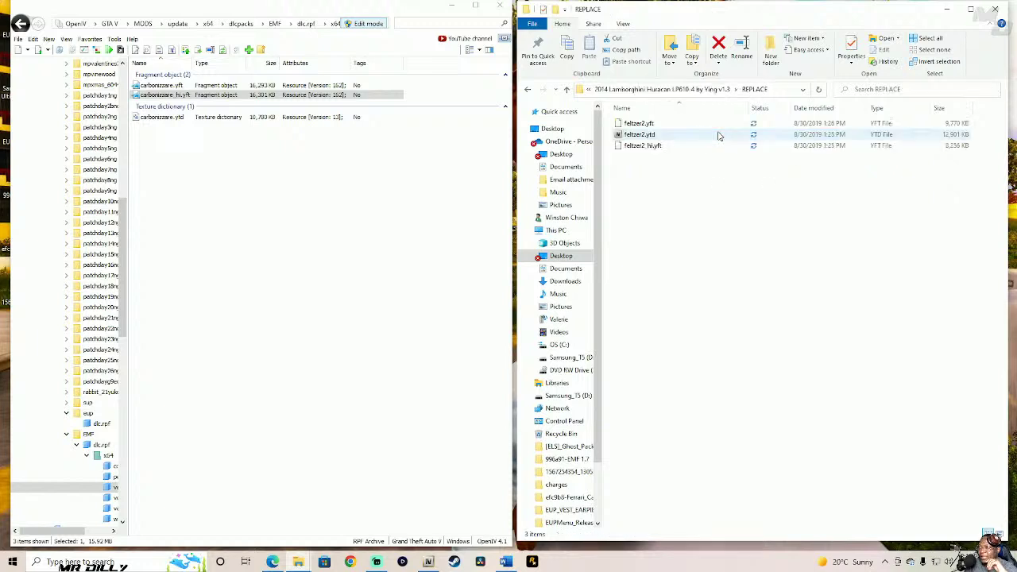
click(653, 146)
shift+click(683, 126)
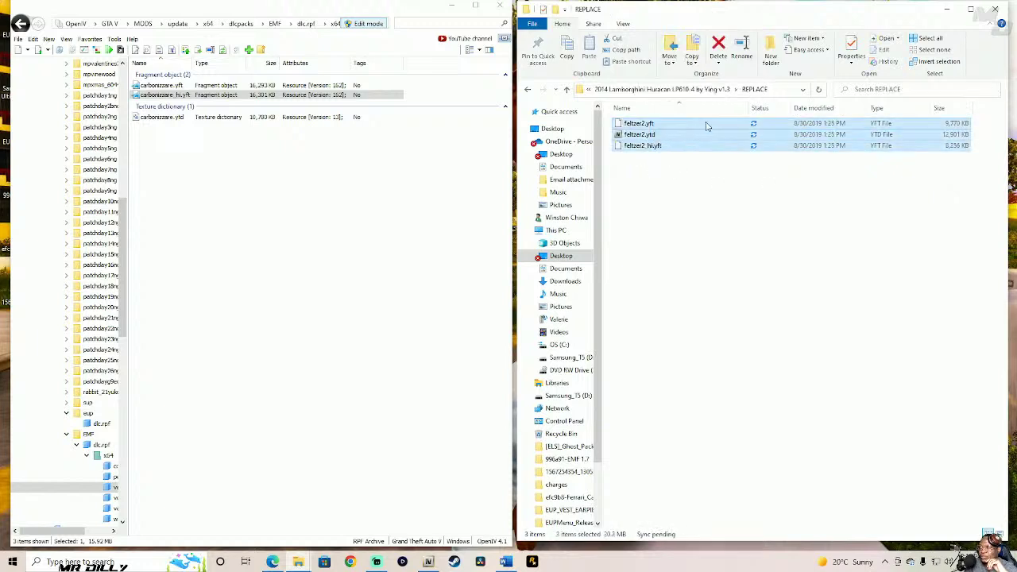
drag(728, 136, 487, 220)
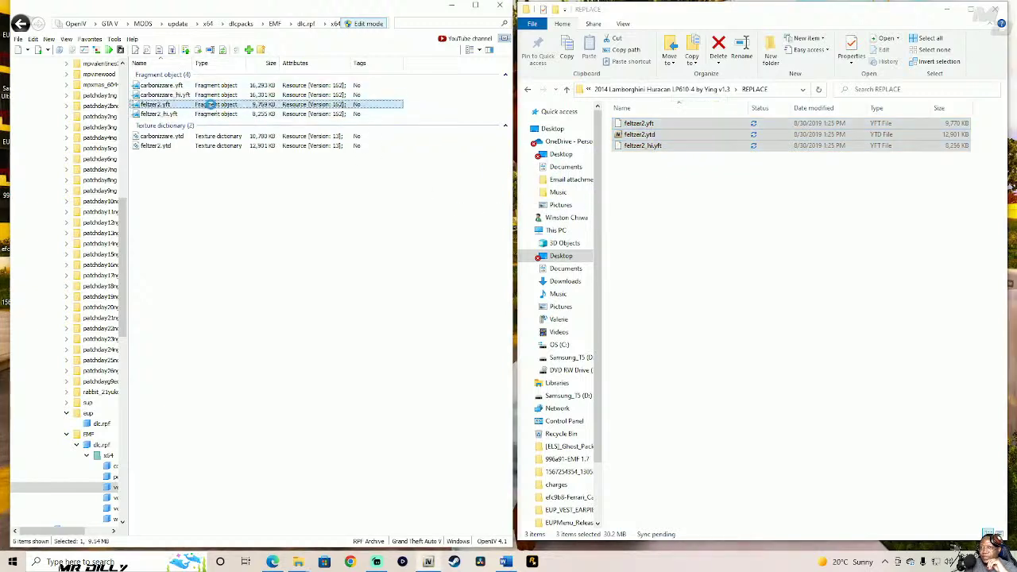
- Preview the feltzer2.yft model and rotate it to the rear, and close both the viewer and the REPLACE folder window
double_click(210, 103)
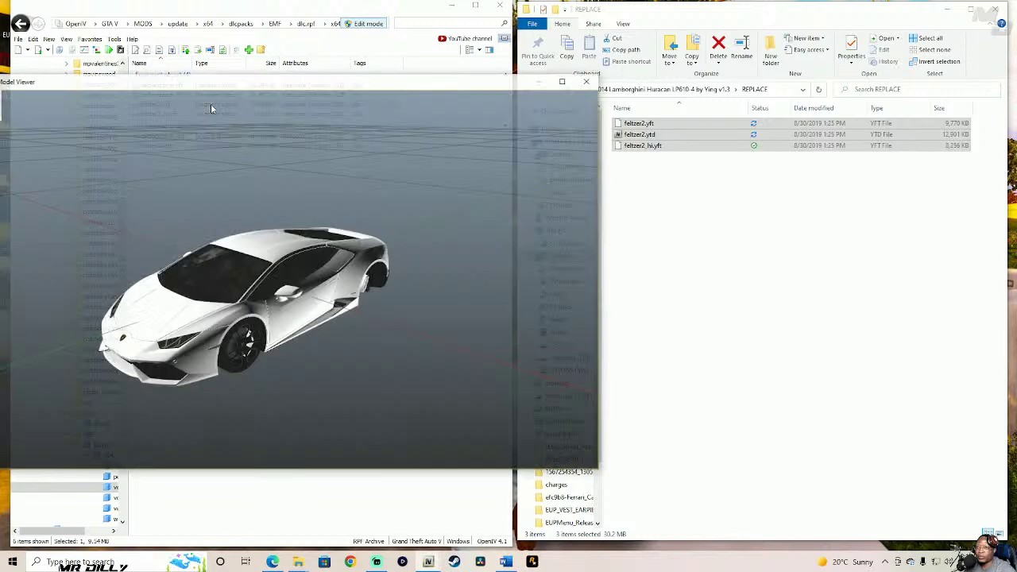
drag(210, 103, 413, 322)
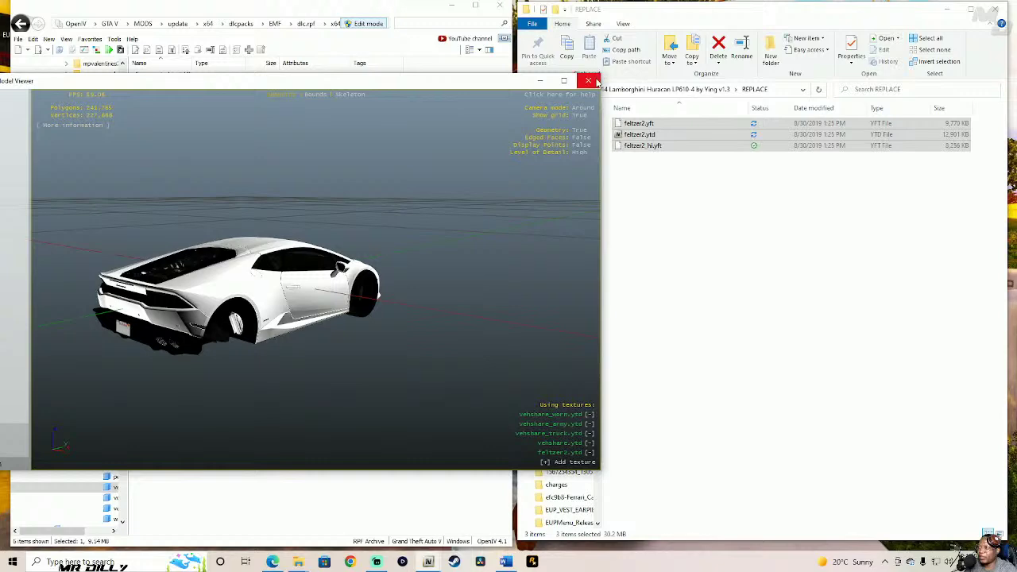
click(588, 80)
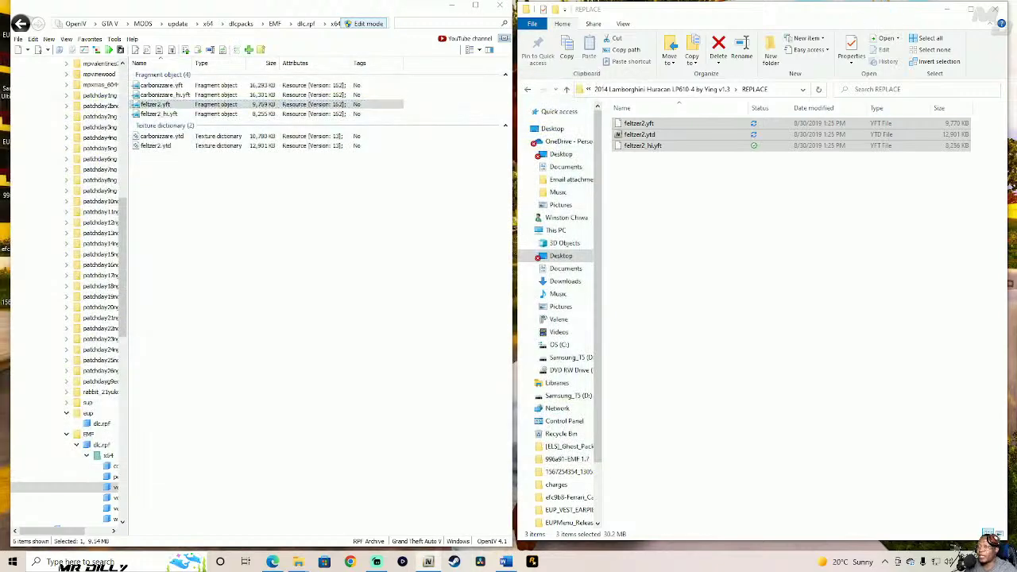
double_click(896, 15)
click(772, 38)
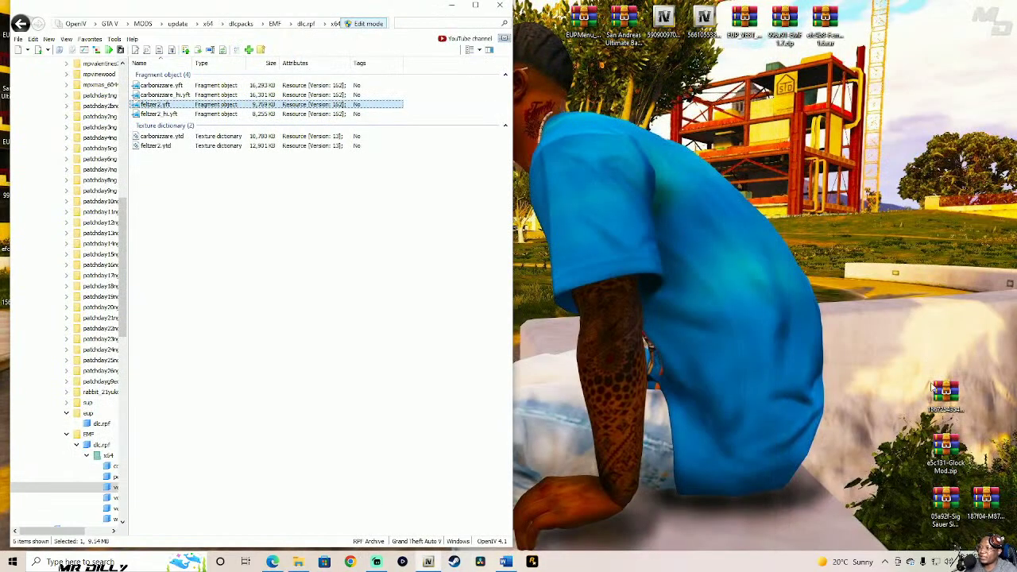
click(944, 389)
double_click(944, 389)
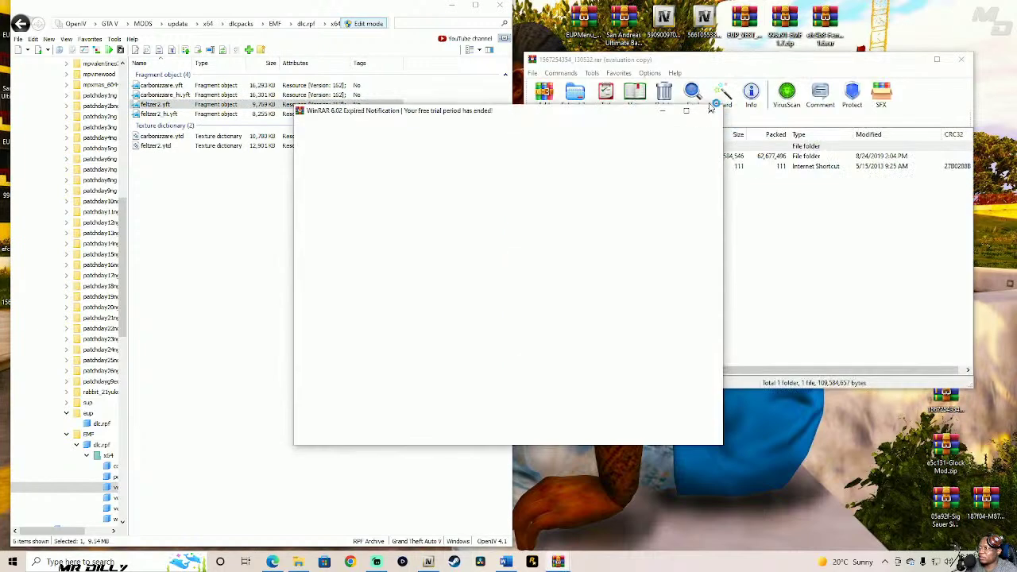
click(722, 97)
click(854, 138)
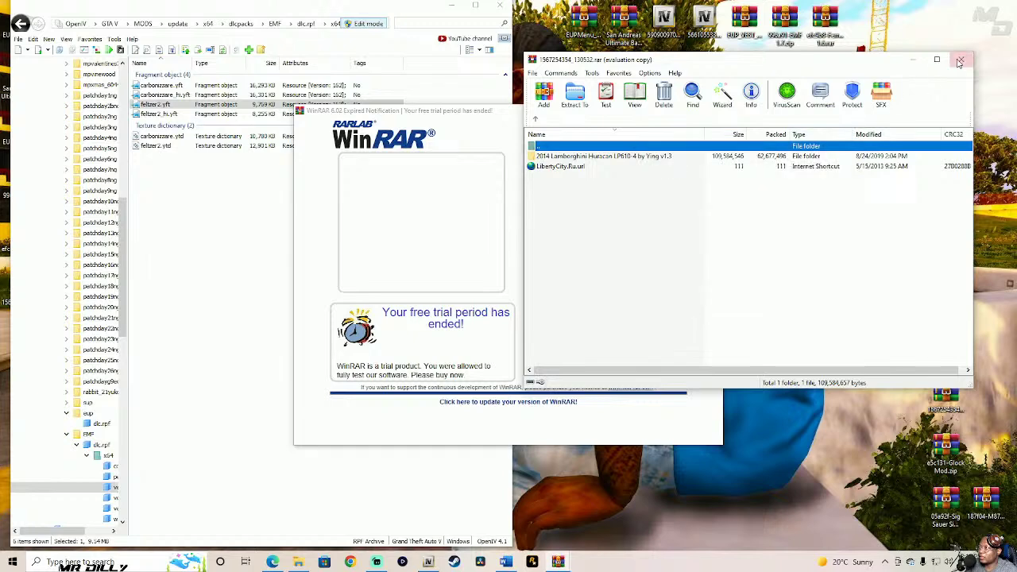
click(961, 60)
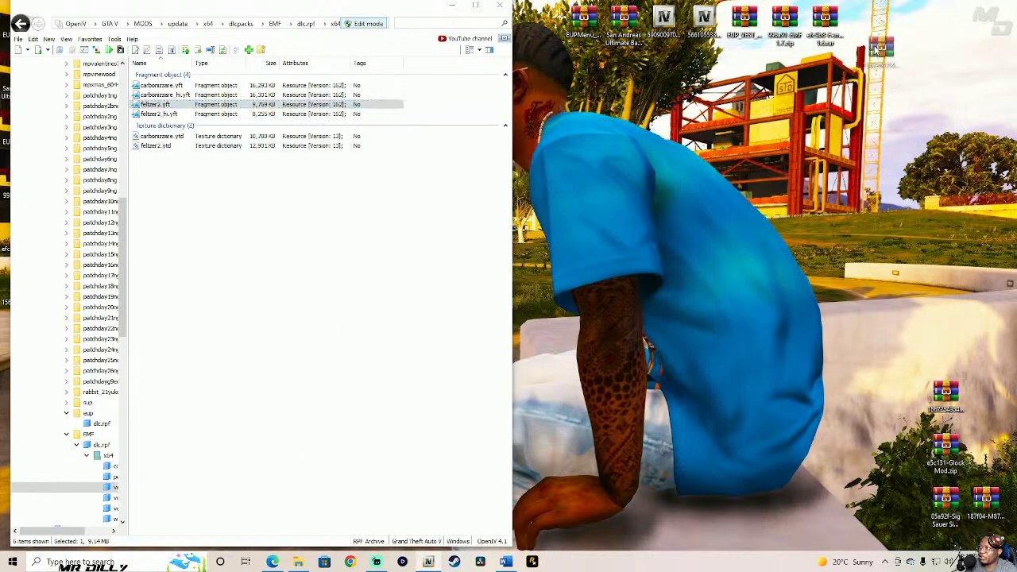
- Put the Lamborghini archive next to the finished ones and regroup the Glock, Sig Sauer and M870 archives below them on the desktop
drag(950, 461, 737, 147)
drag(944, 508, 740, 194)
drag(985, 499, 757, 240)
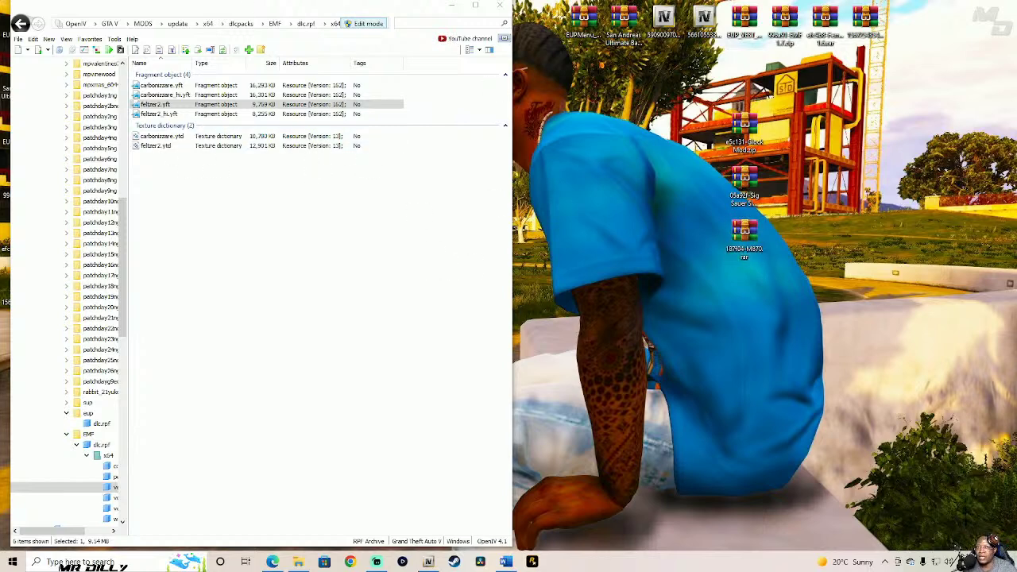
- Return OpenIV to the GTA V root and extract e5c131-Glock Mod.zip to its proposed desktop folder
click(17, 39)
click(50, 169)
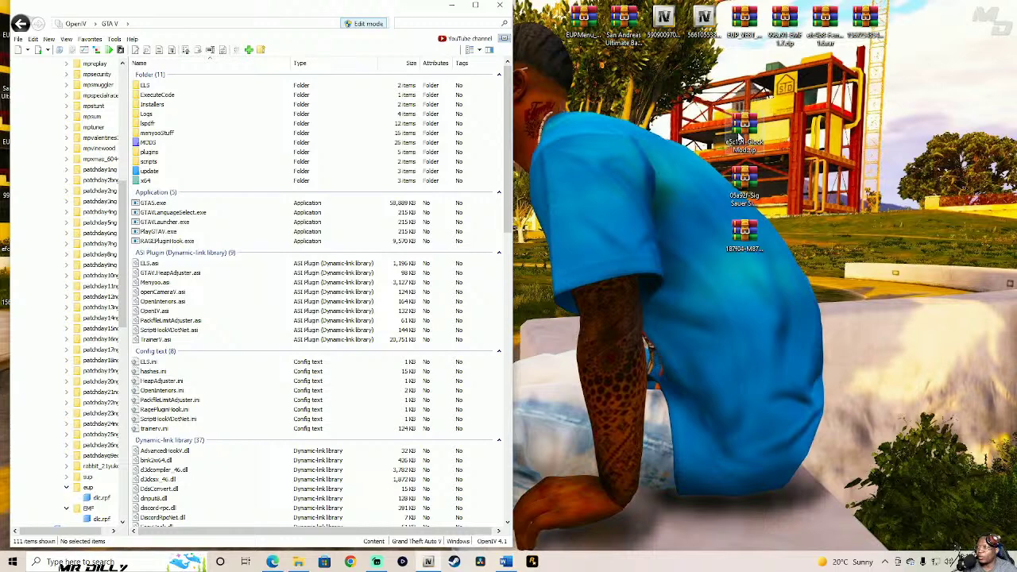
double_click(742, 131)
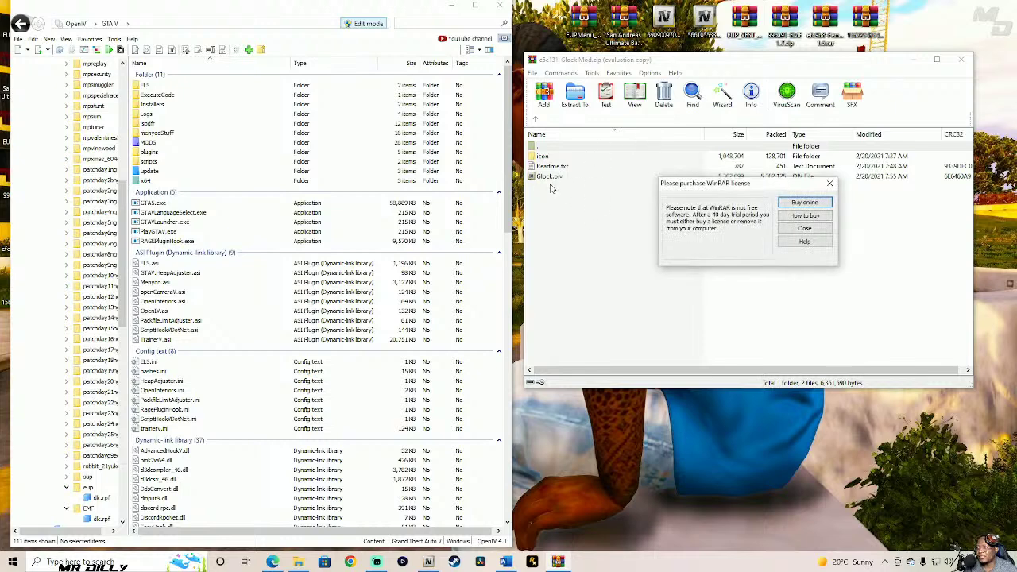
click(807, 230)
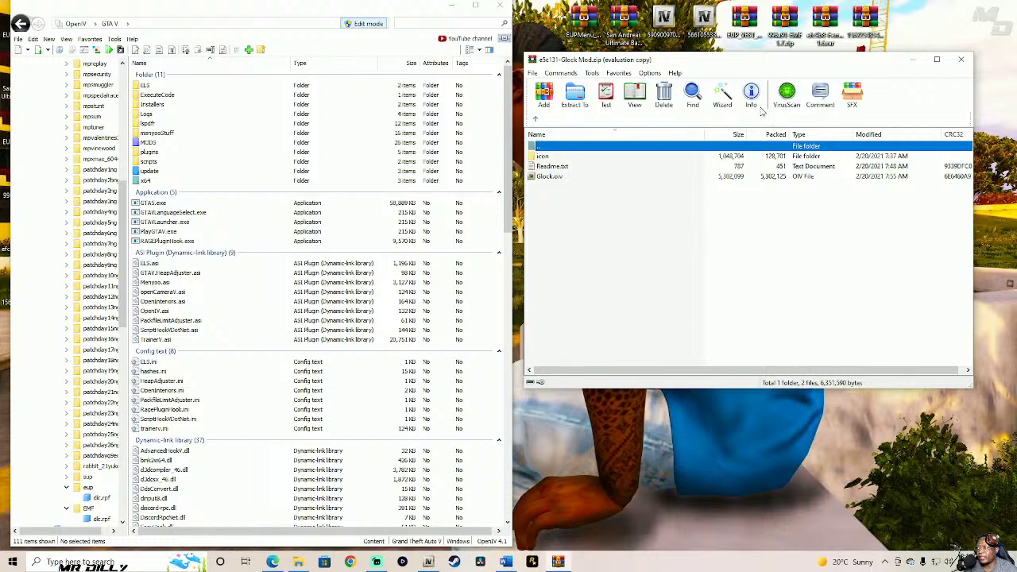
click(722, 95)
click(746, 298)
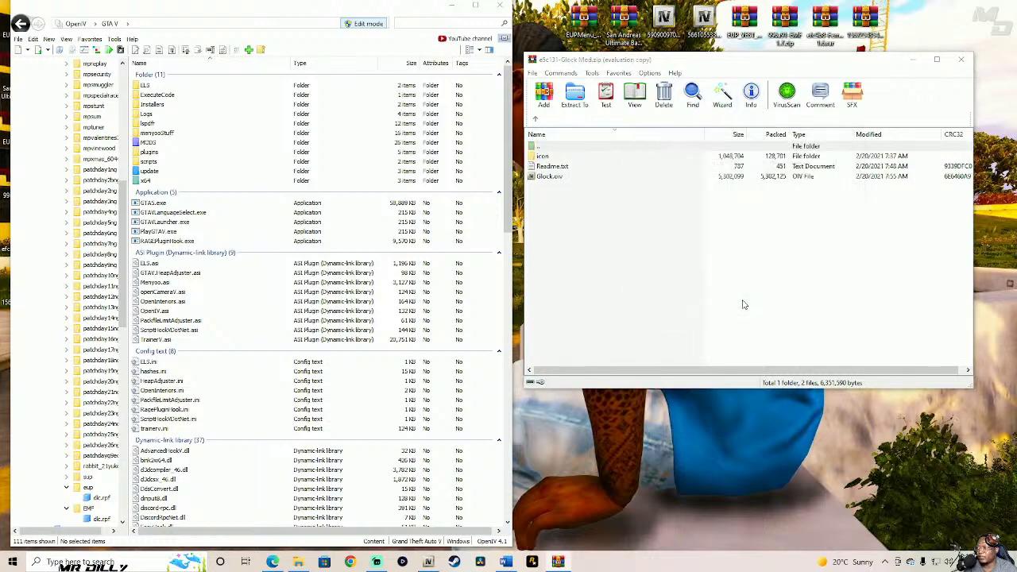
click(961, 58)
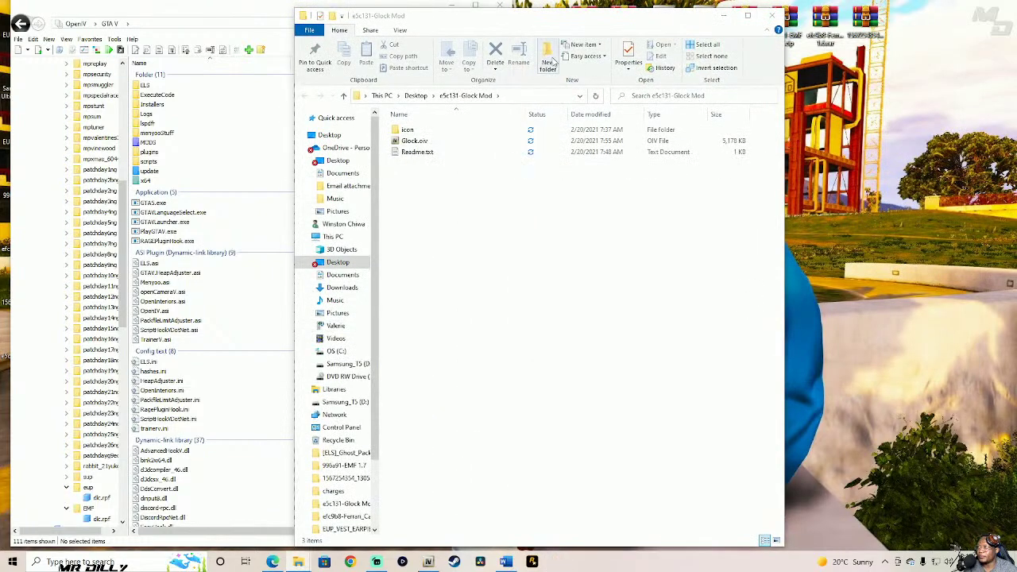
- Place the e5c131-Glock Mod folder window beside OpenIV
drag(537, 22, 1016, 24)
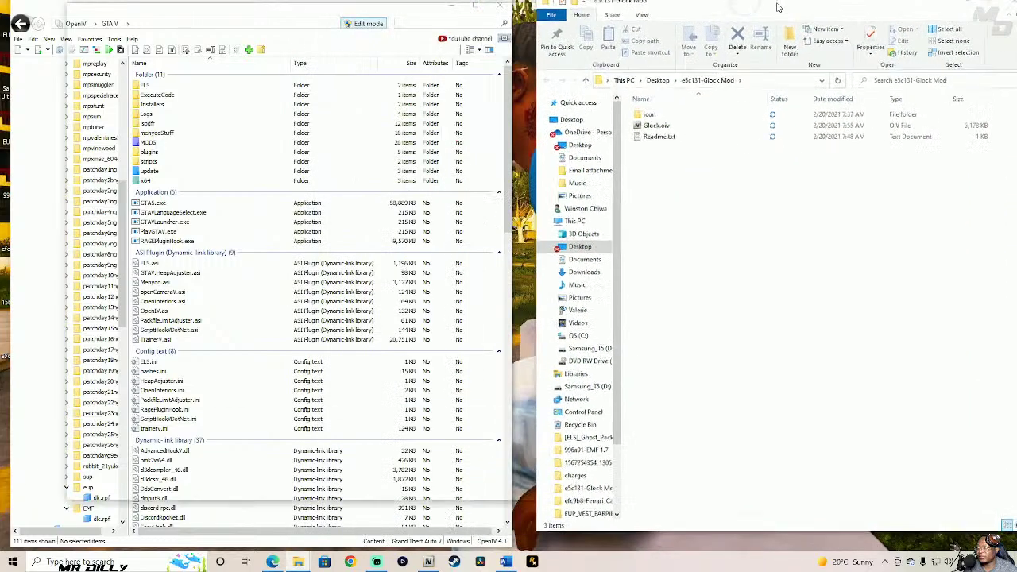
double_click(756, 12)
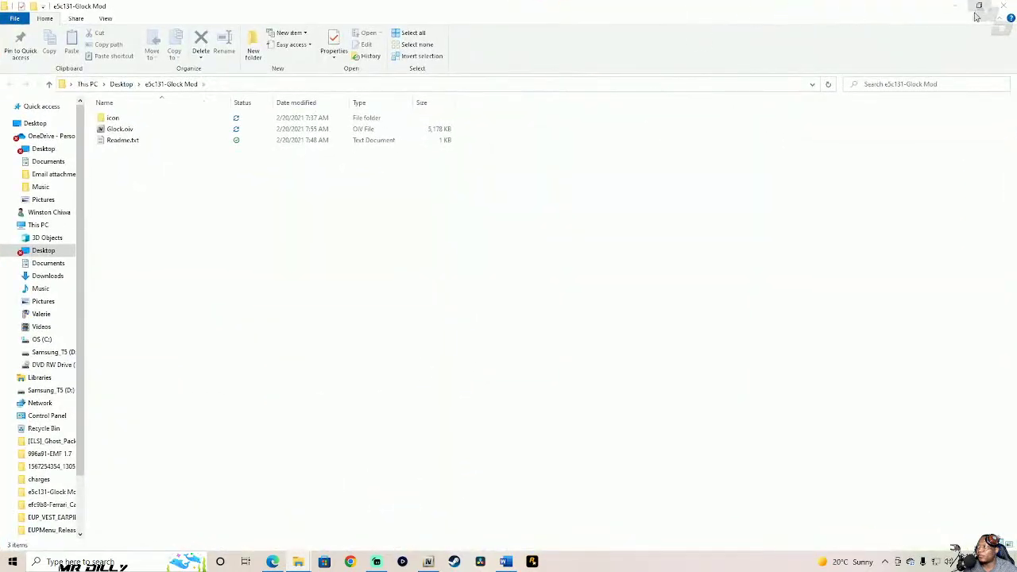
double_click(756, 14)
key(super+Right)
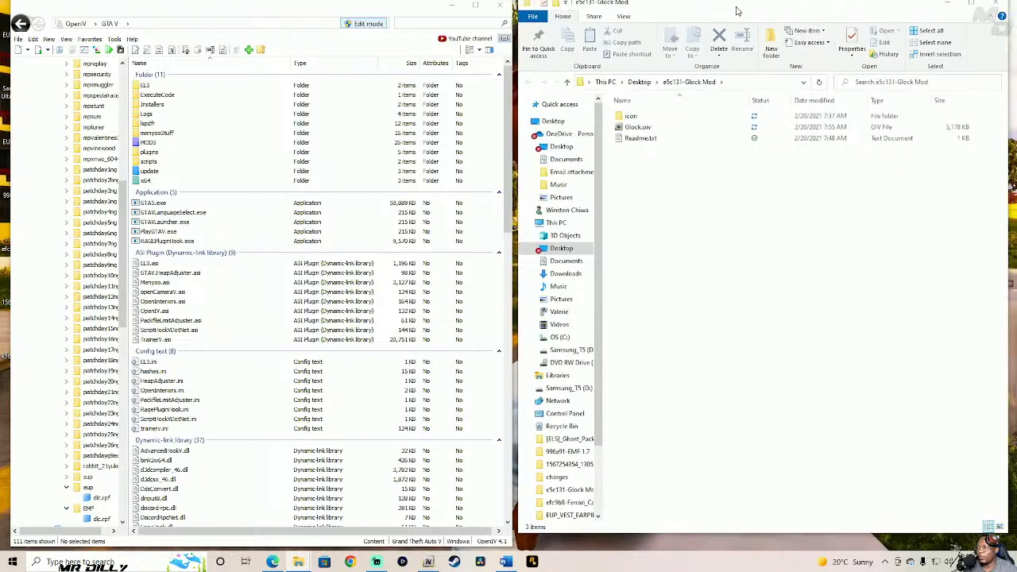
- Load Glock.oiv into OpenIV's package installer and install the Max Payne 3 Glock package into the "mods" folder
click(691, 137)
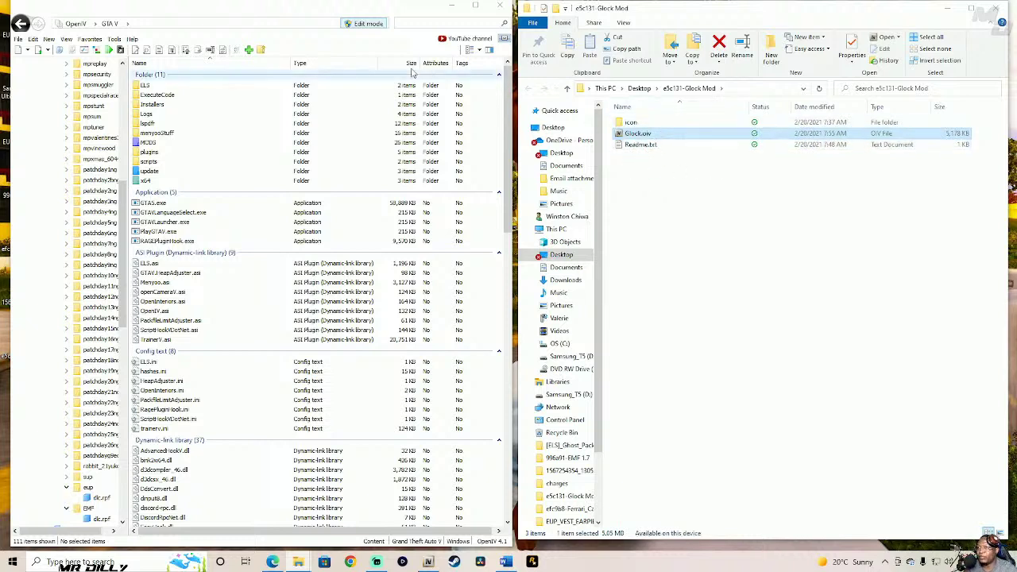
drag(254, 18, 243, 14)
click(715, 134)
drag(770, 137, 698, 136)
drag(739, 138, 477, 308)
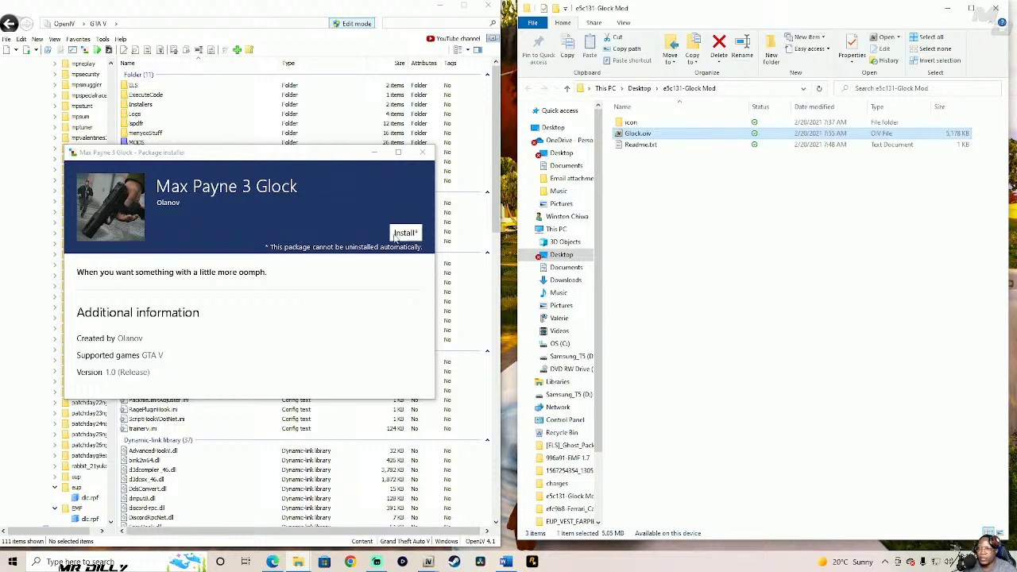
click(406, 235)
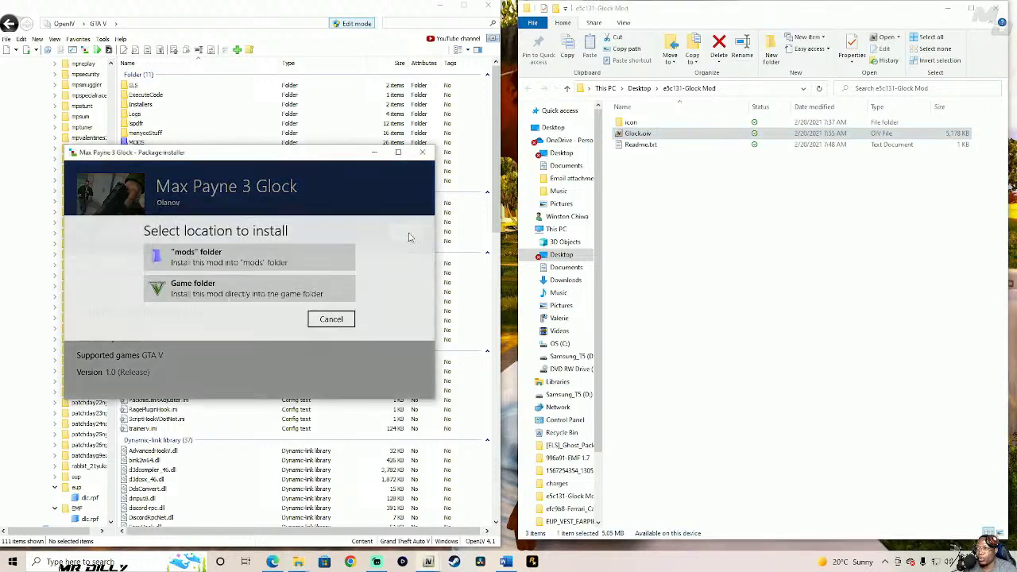
click(222, 262)
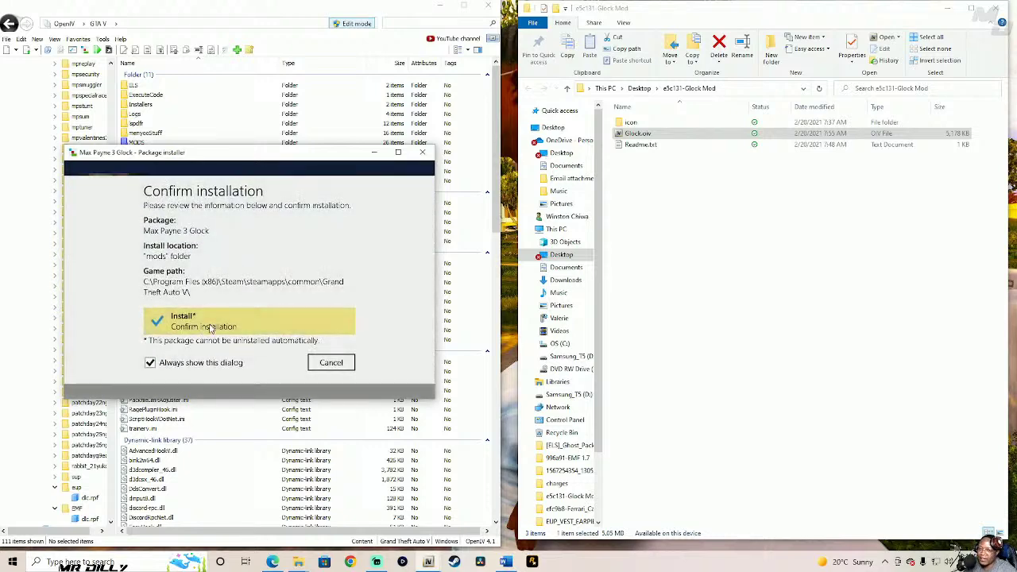
click(217, 327)
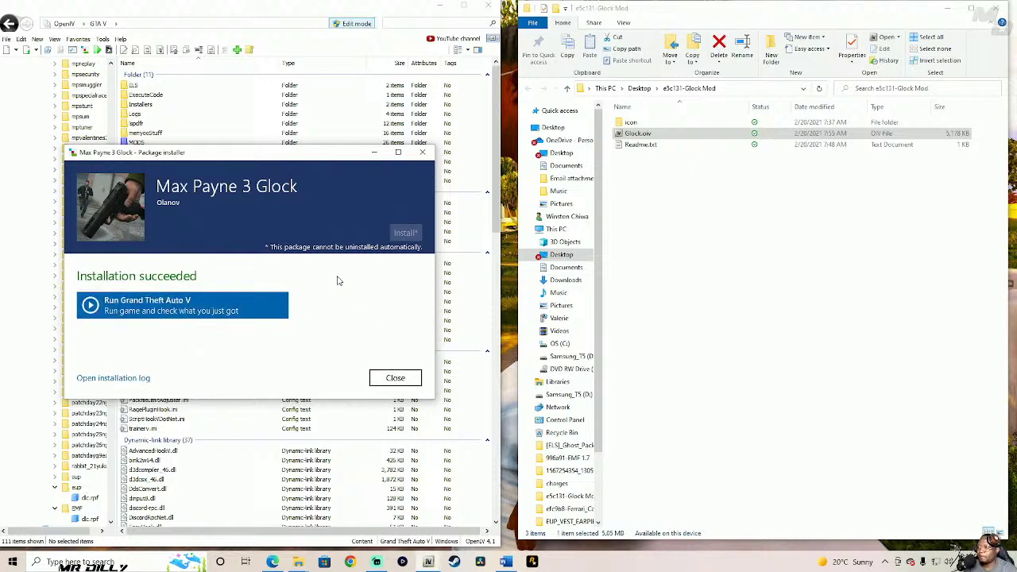
- Close the package installer and the Glock Mod folder window, and move the Glock archive next to the finished archives
click(395, 378)
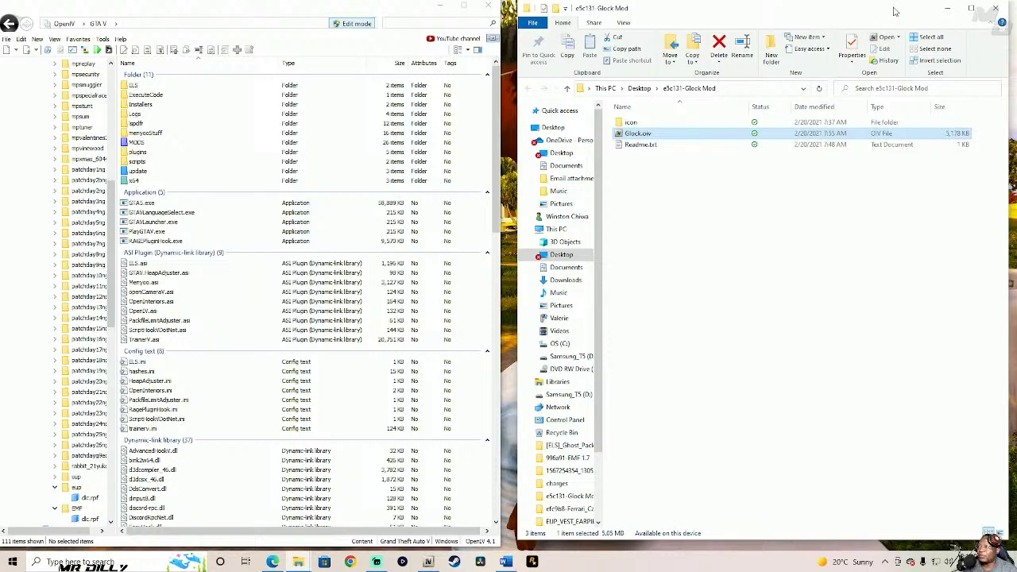
click(994, 10)
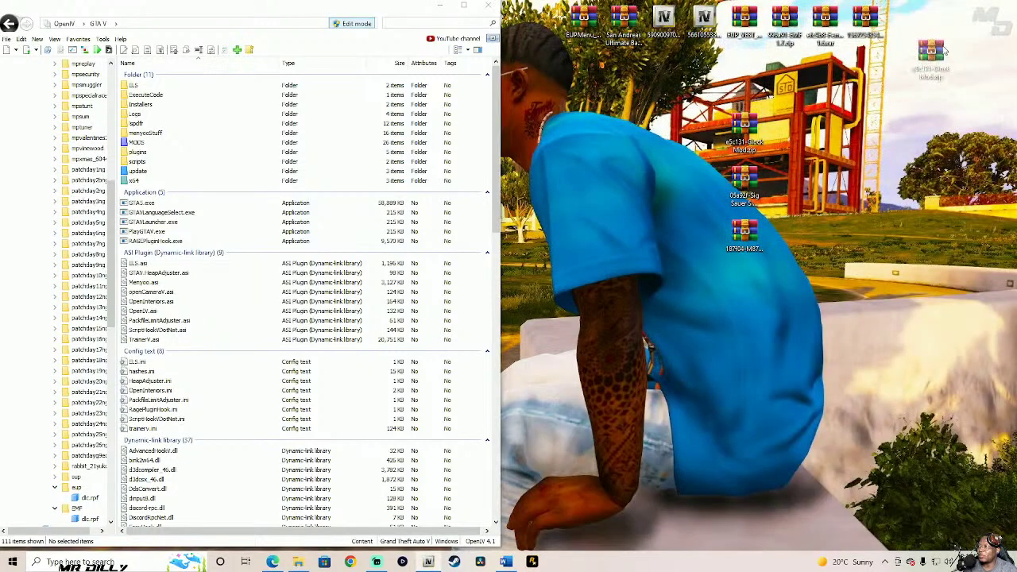
drag(913, 25, 912, 25)
- Extract 05a92f-Sig Sauer Sig 516.rar to its proposed desktop folder
double_click(744, 182)
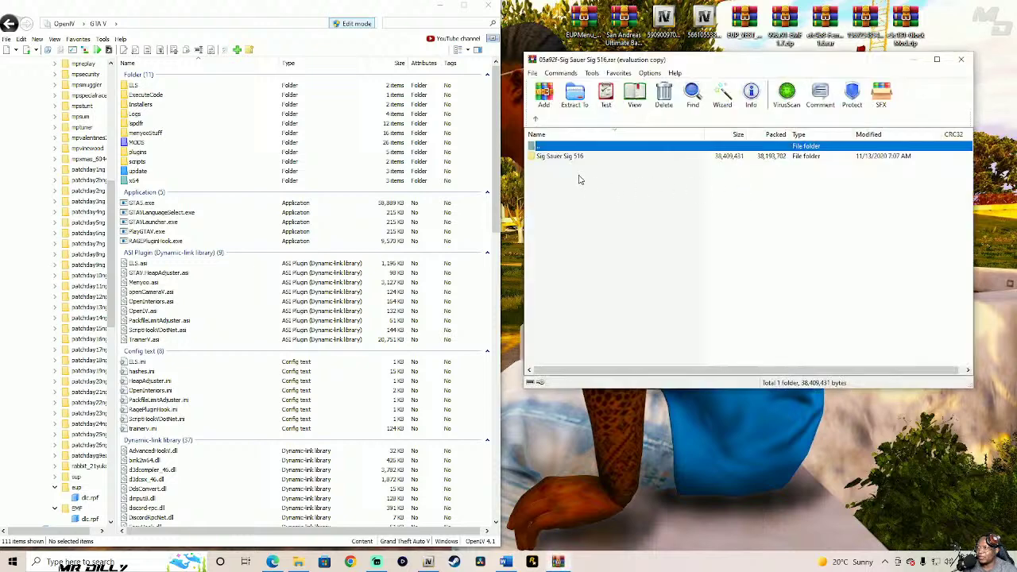
click(816, 228)
click(723, 94)
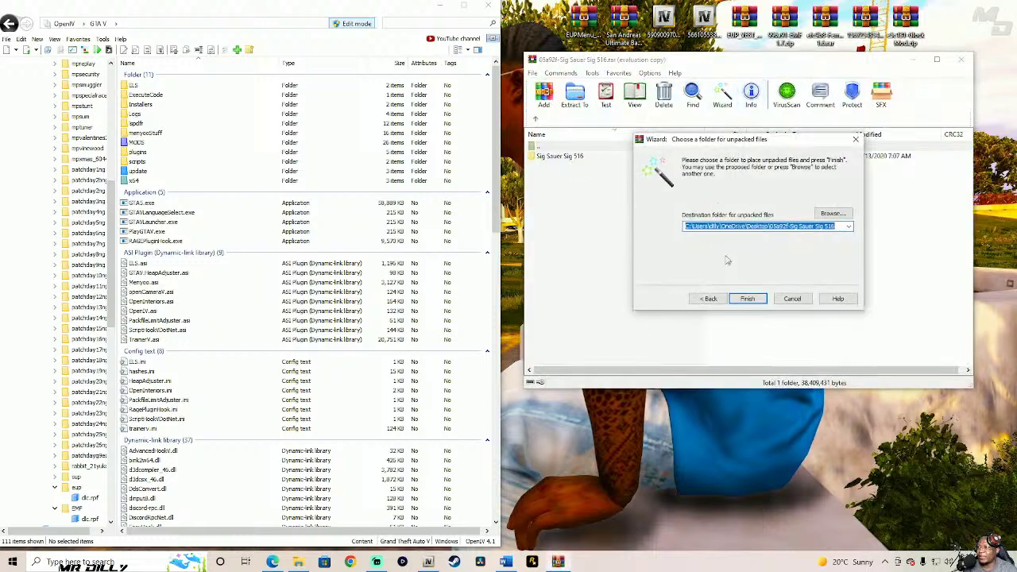
click(744, 296)
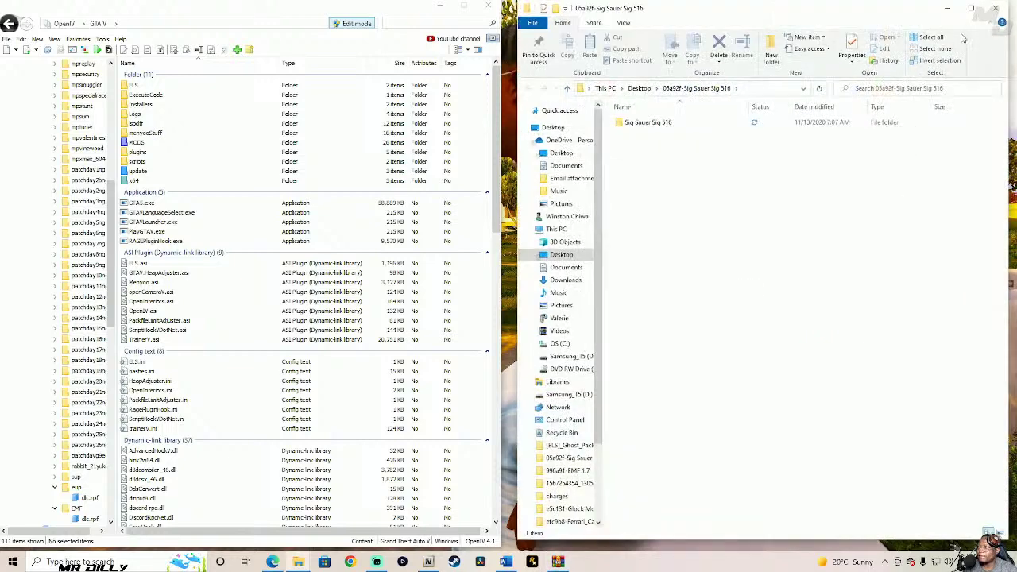
- Open the Sig Sauer Sig 516 folder's For SP subfolder and look over its carbine rifle files
double_click(668, 124)
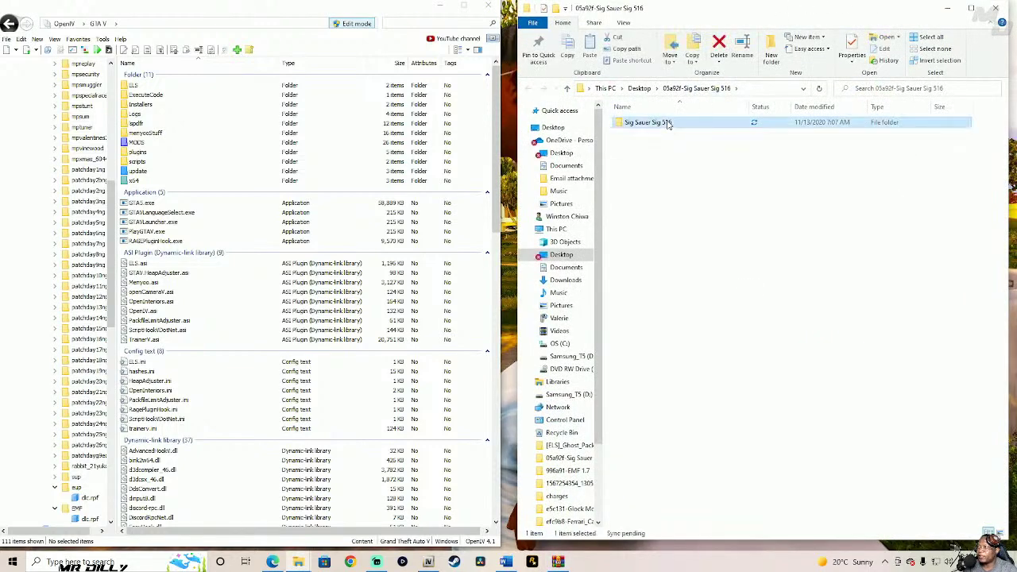
click(633, 134)
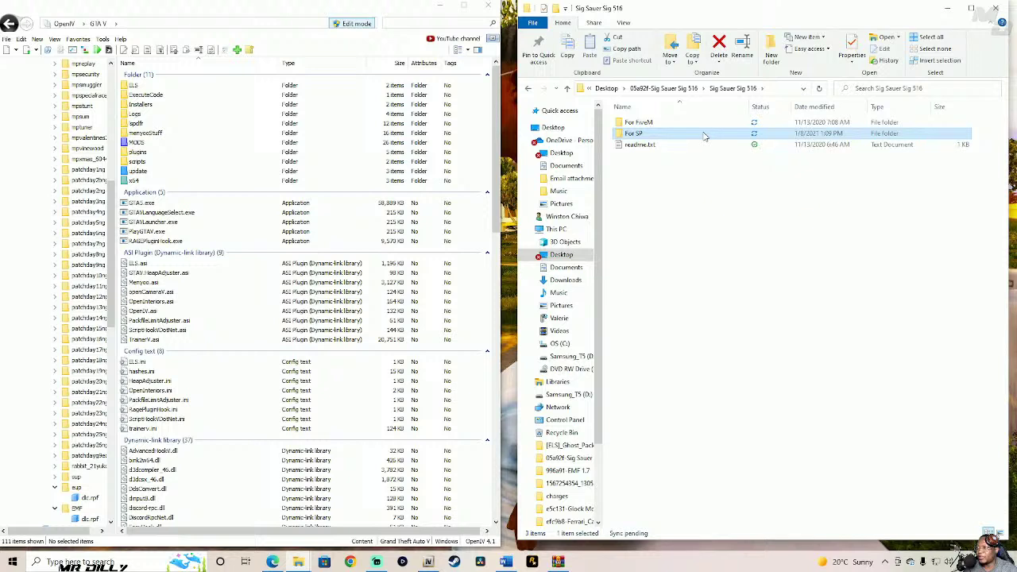
double_click(703, 135)
drag(672, 196, 701, 123)
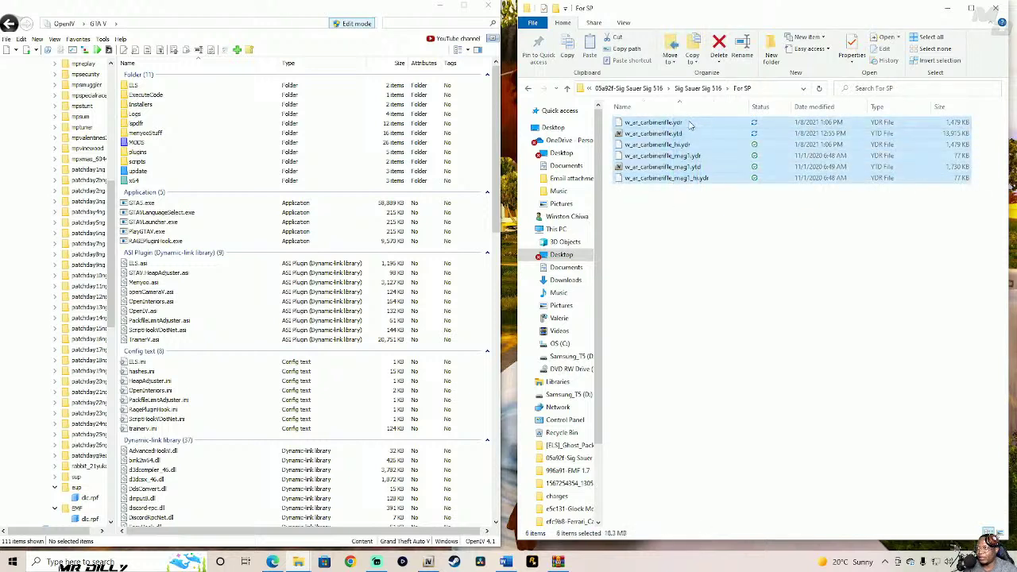
- Go back to the Sig Sauer Sig 516 folder, read readme.txt and close it
click(568, 88)
click(668, 150)
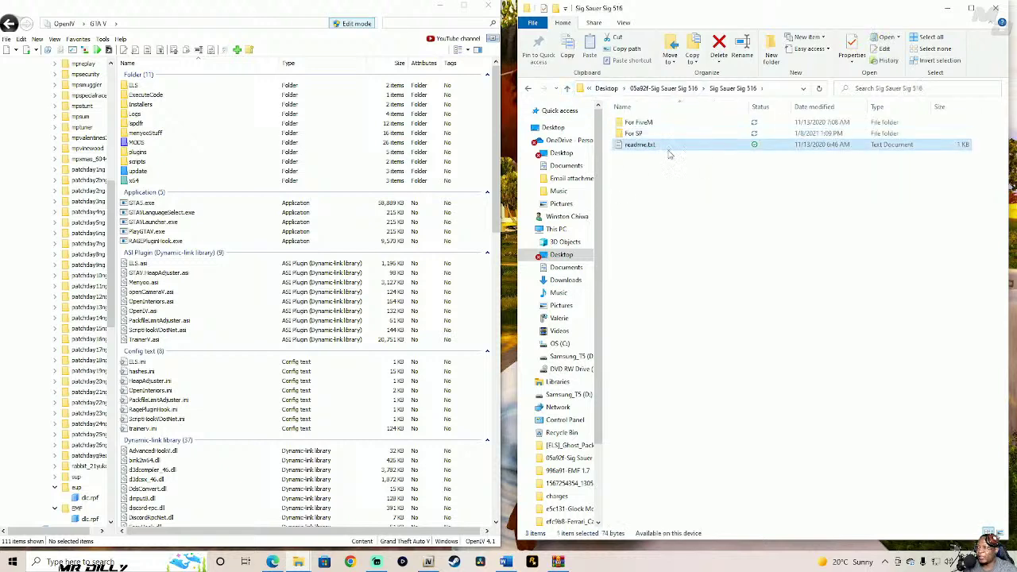
double_click(695, 147)
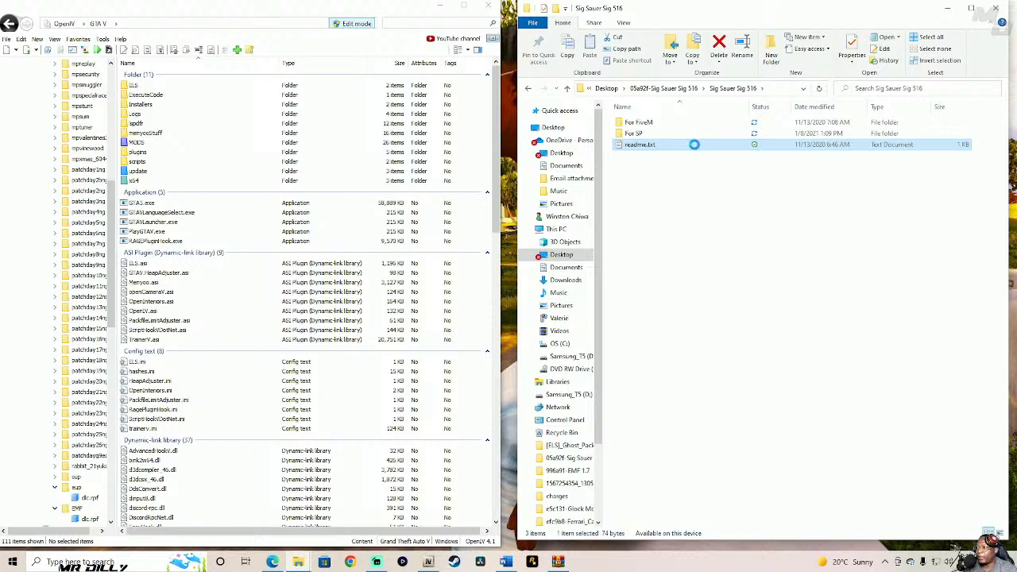
drag(446, 23, 414, 31)
click(937, 24)
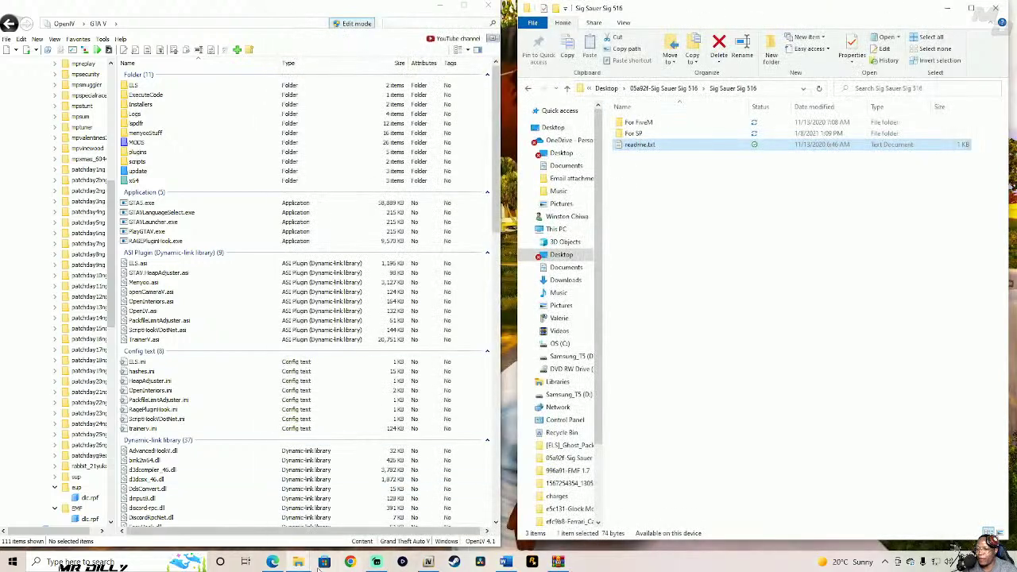
- Switch to the browser, return to the Sig Sauer Sig 516 mod page and highlight the single-player installation path in its description
click(273, 562)
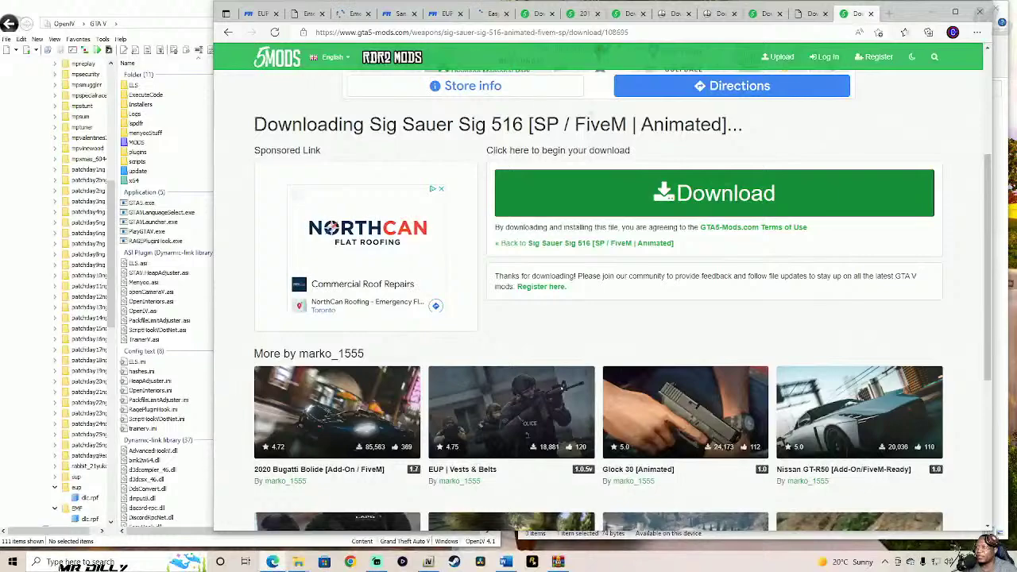
click(589, 245)
drag(991, 147, 988, 270)
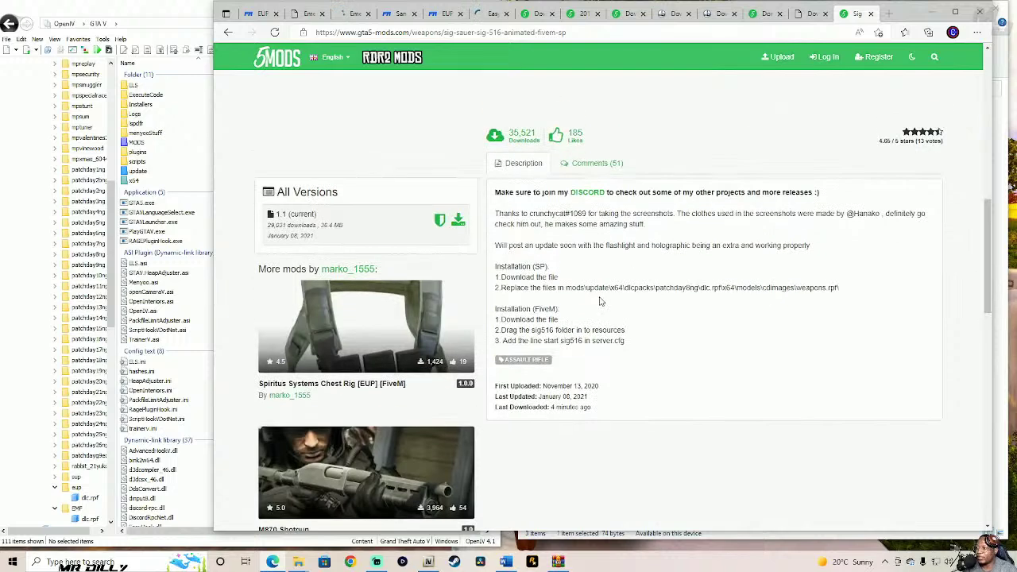
drag(567, 292, 728, 290)
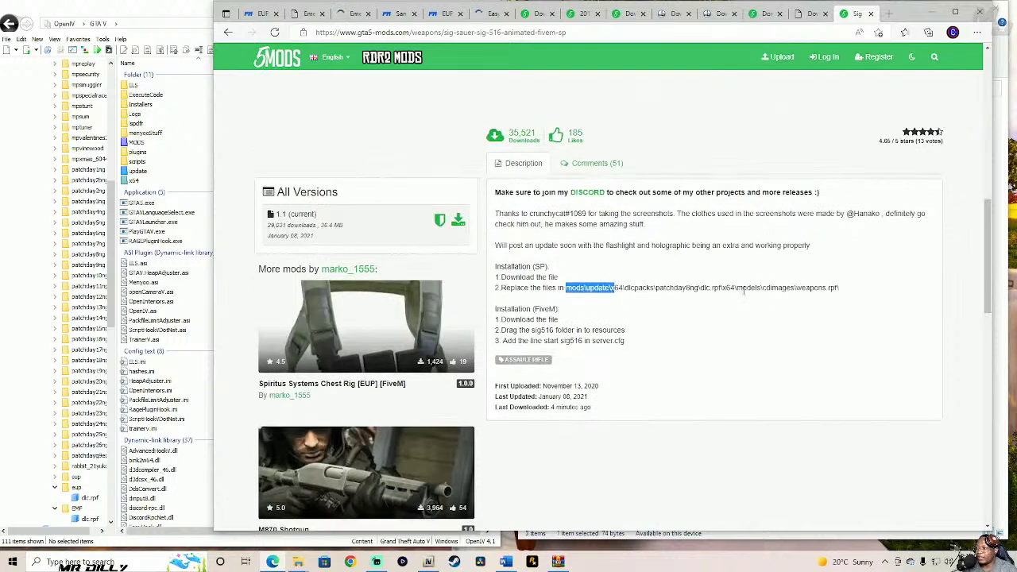
drag(614, 290, 842, 290)
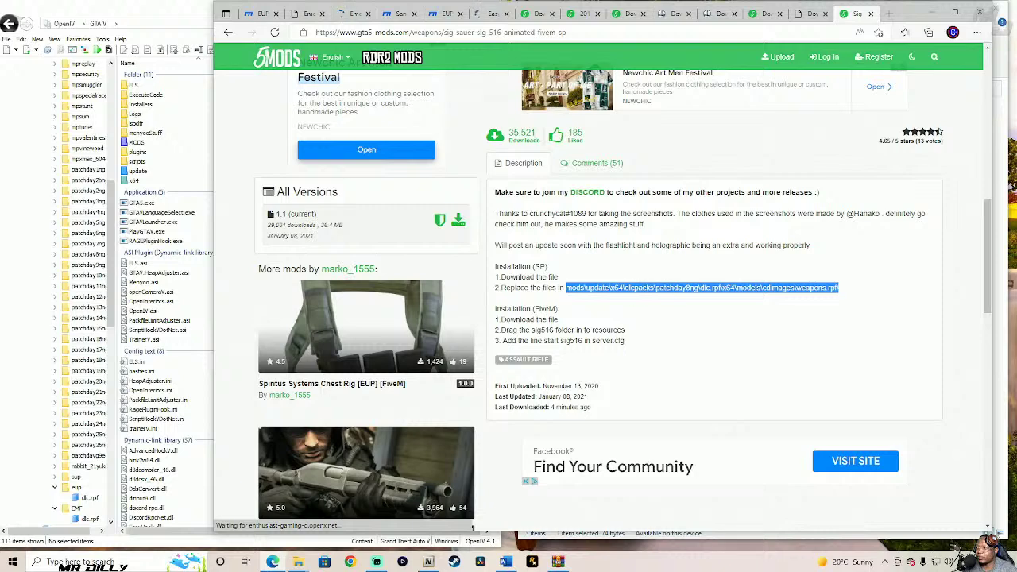
click(164, 14)
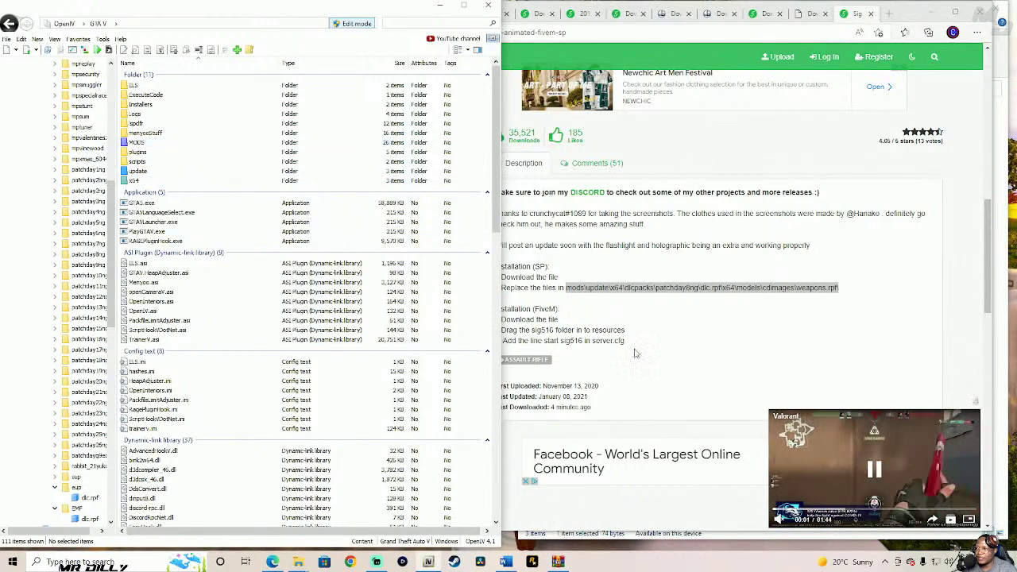
click(596, 304)
drag(566, 288, 855, 290)
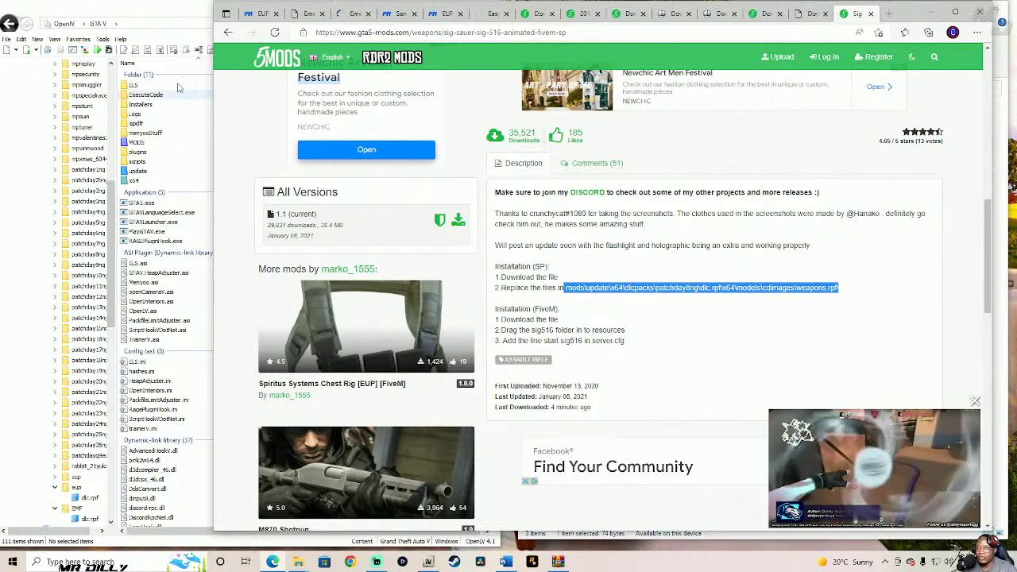
- Switch to OpenIV and open the MODS\update\x64\dlcpacks folder
click(149, 13)
double_click(161, 142)
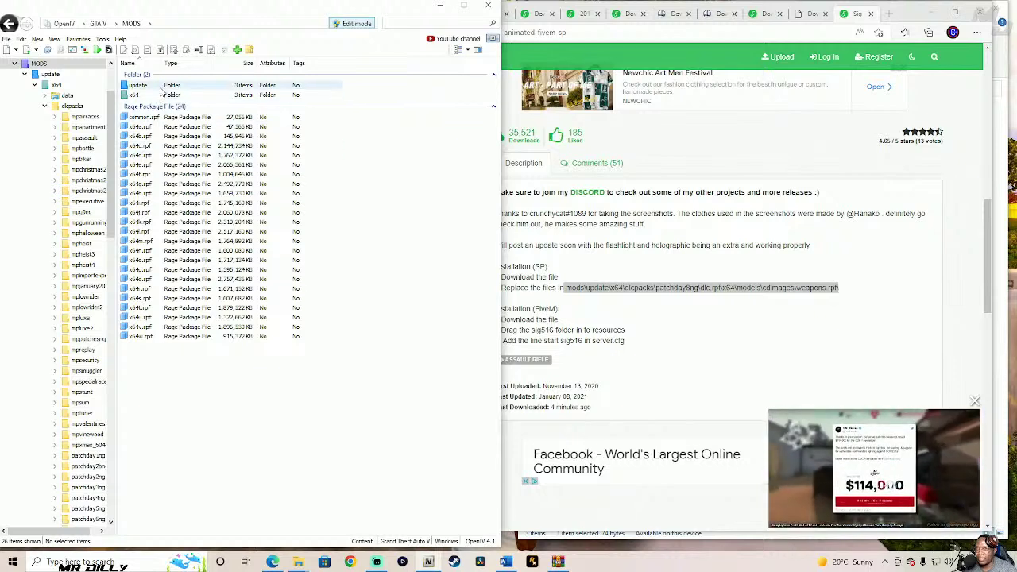
double_click(162, 85)
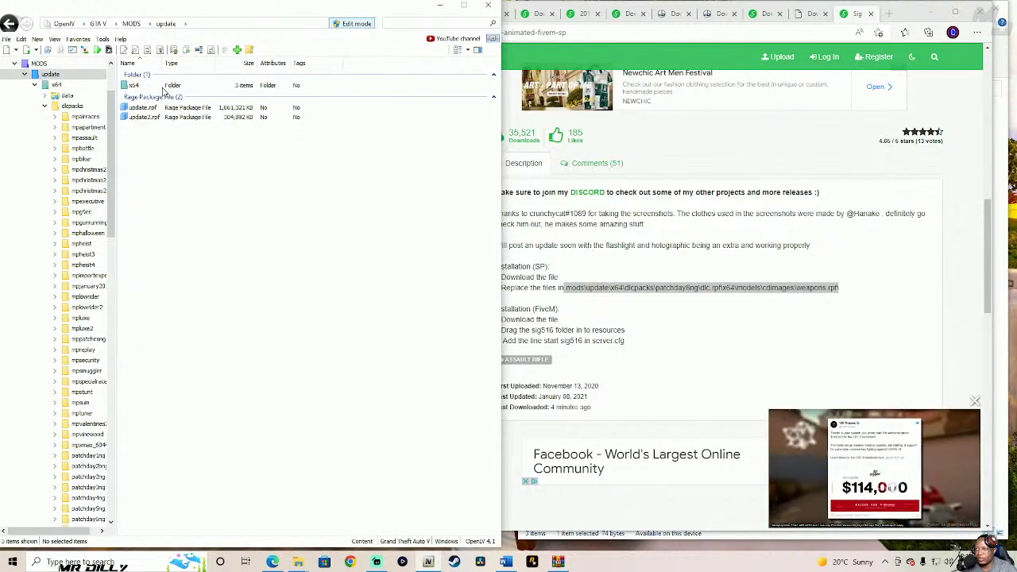
double_click(163, 86)
double_click(157, 96)
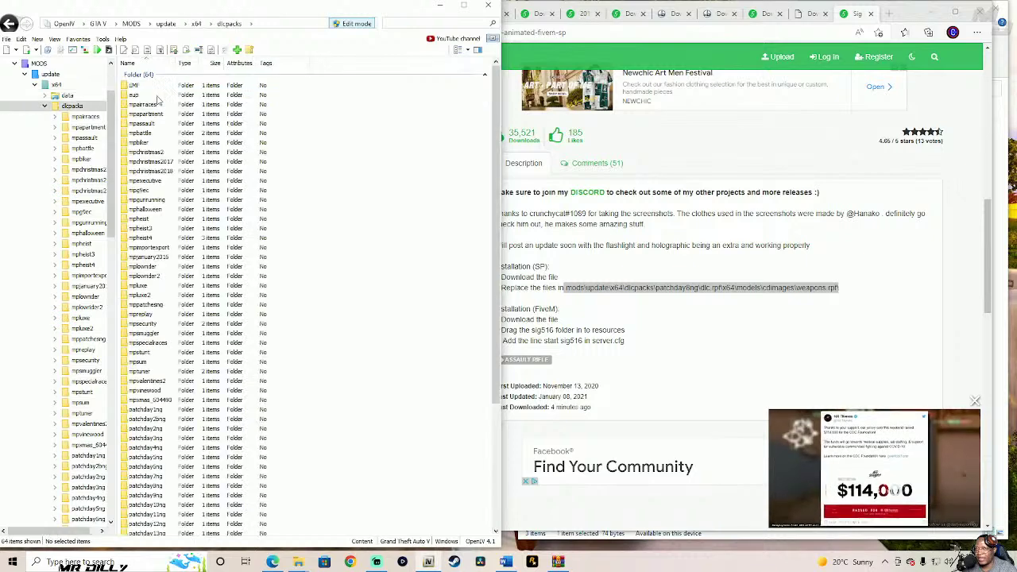
- Check the patchday folder name in the mod page's installation path and open patchday8ng in OpenIV's dlcpacks folder
click(665, 301)
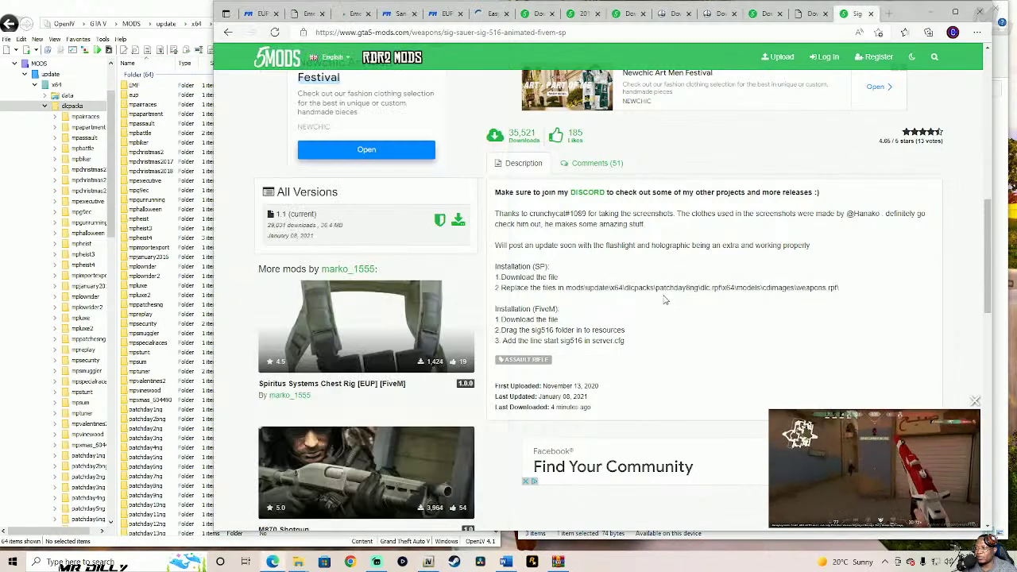
drag(656, 287, 686, 288)
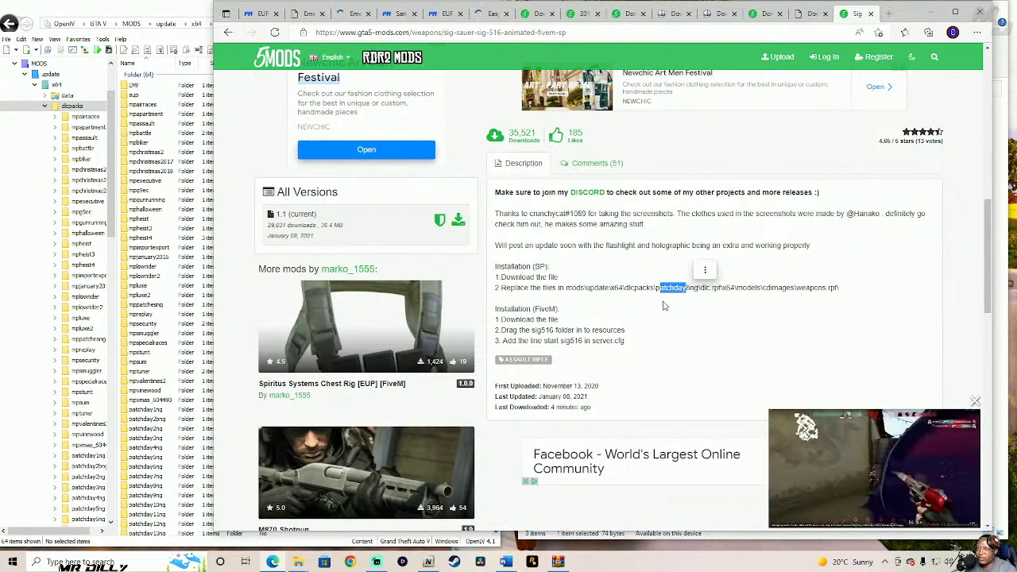
click(167, 10)
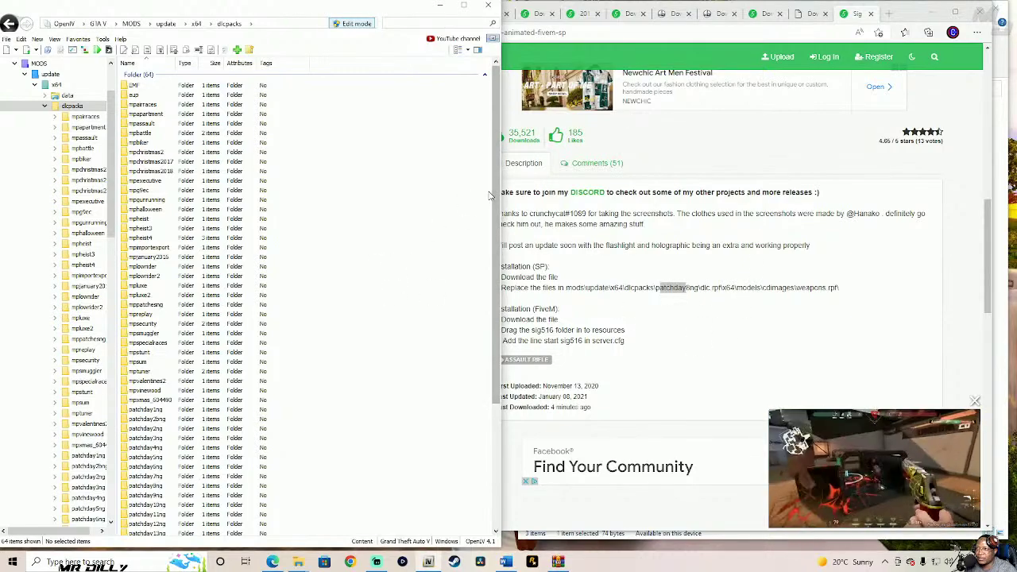
scroll(501, 253, down, 2)
scroll(500, 254, down, 4)
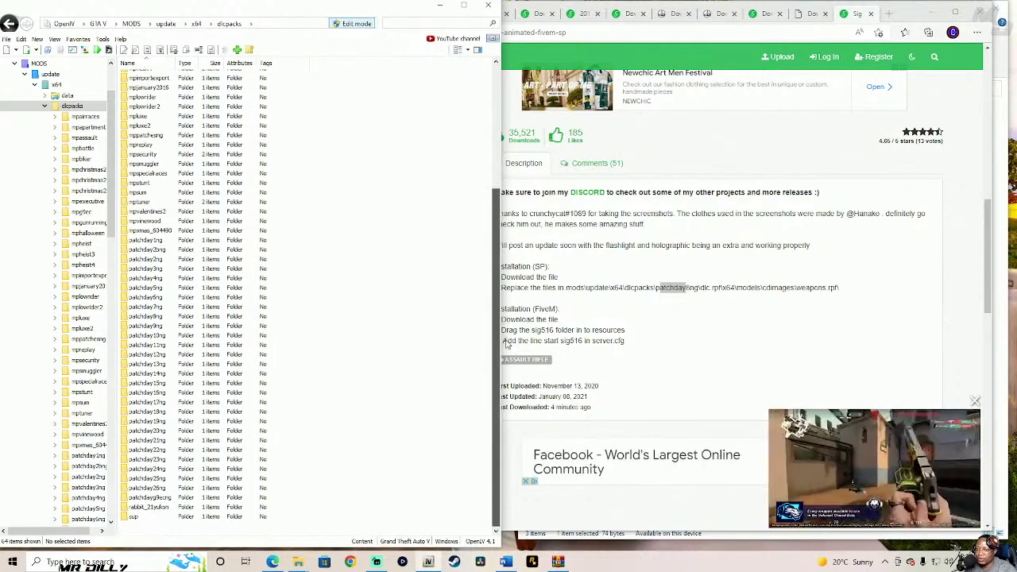
click(165, 318)
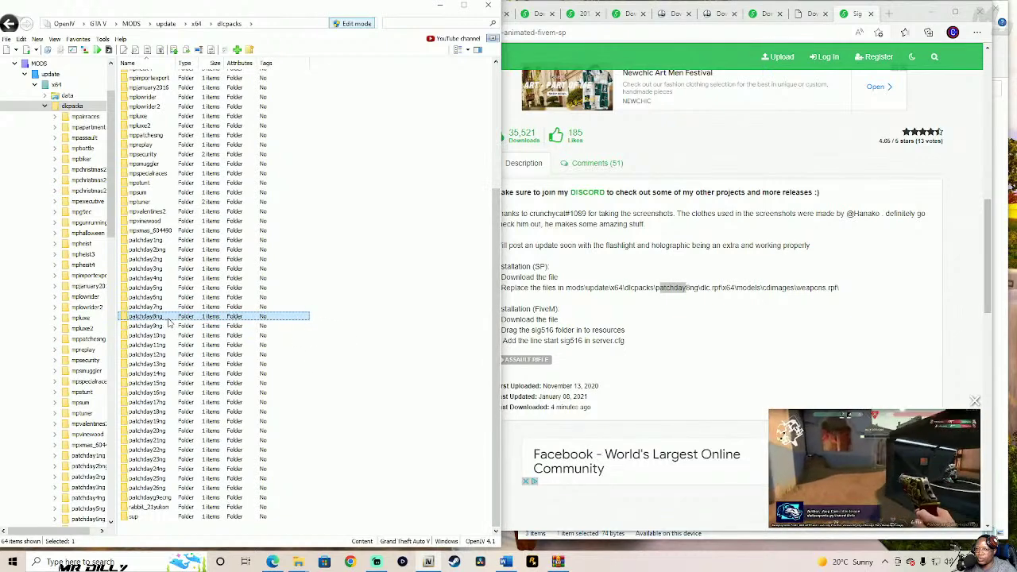
double_click(171, 319)
- Open weapons.rpf inside patchday8ng's dlc.rpf, following x64\models\cdimages
click(168, 84)
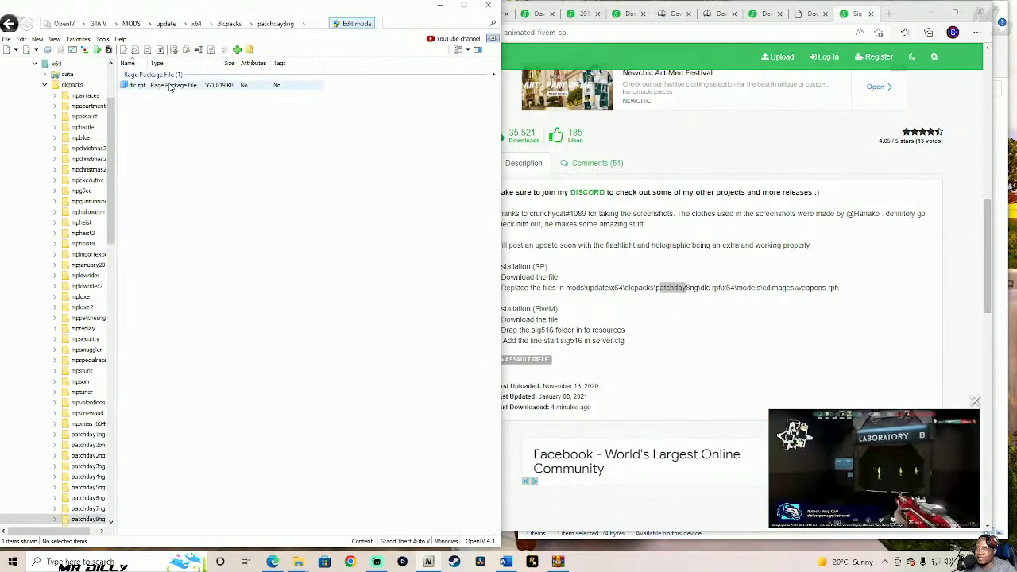
double_click(169, 85)
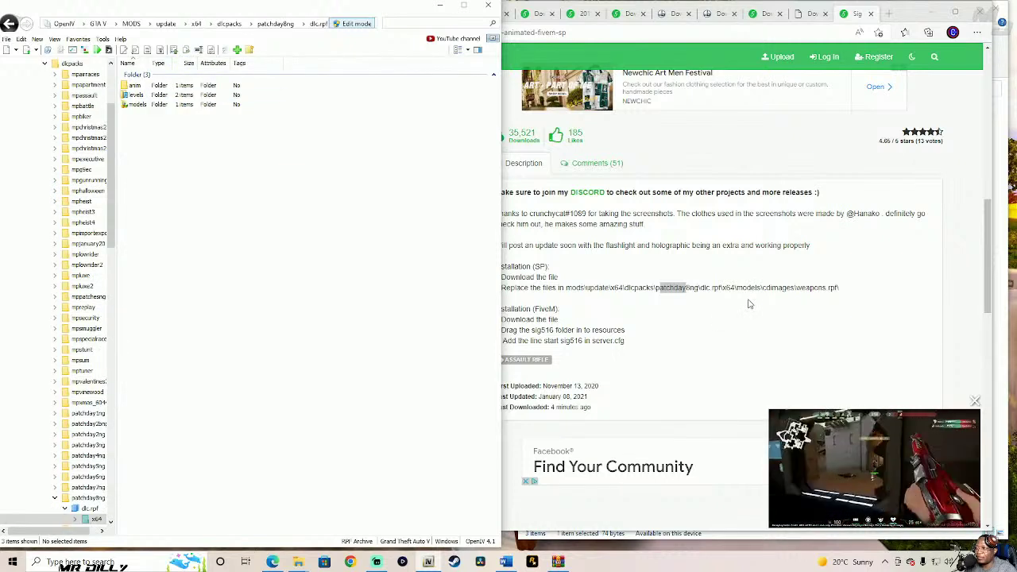
click(157, 105)
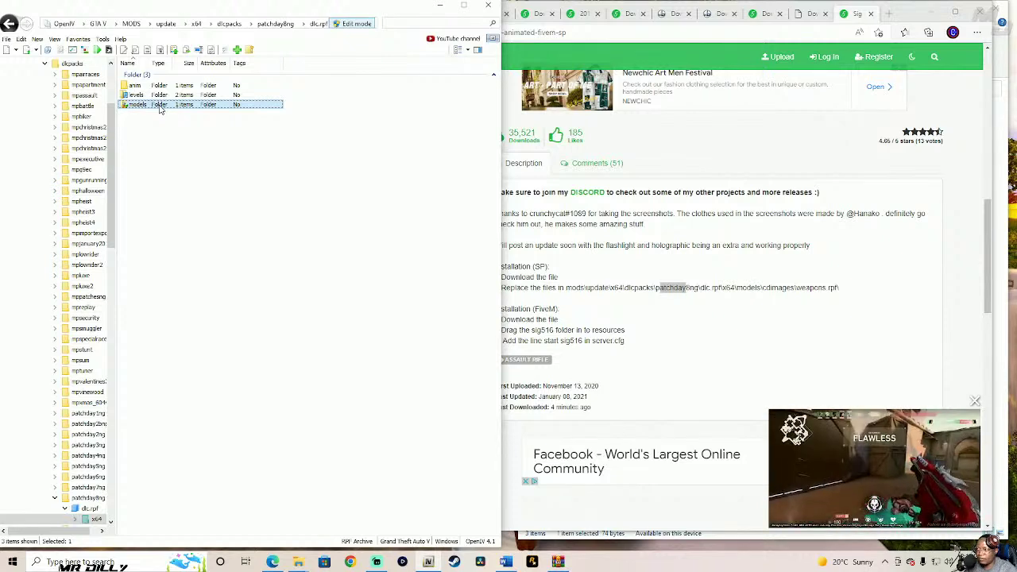
double_click(159, 107)
double_click(159, 86)
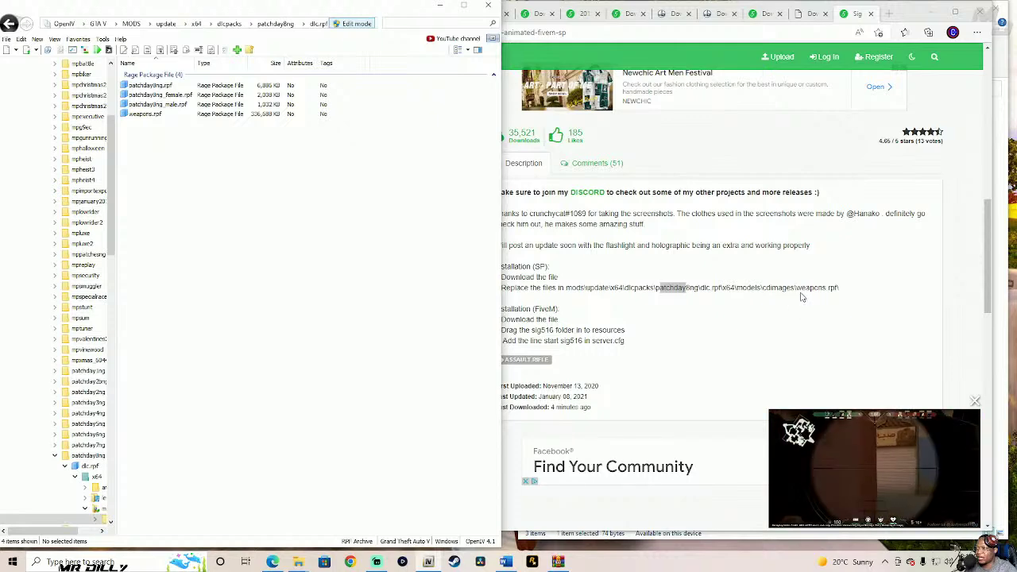
click(177, 116)
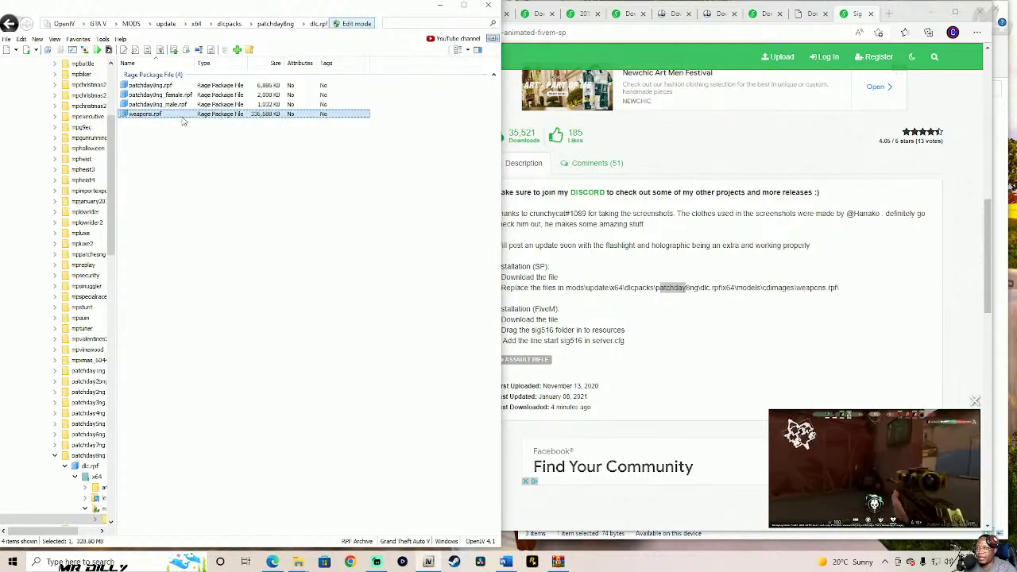
double_click(213, 116)
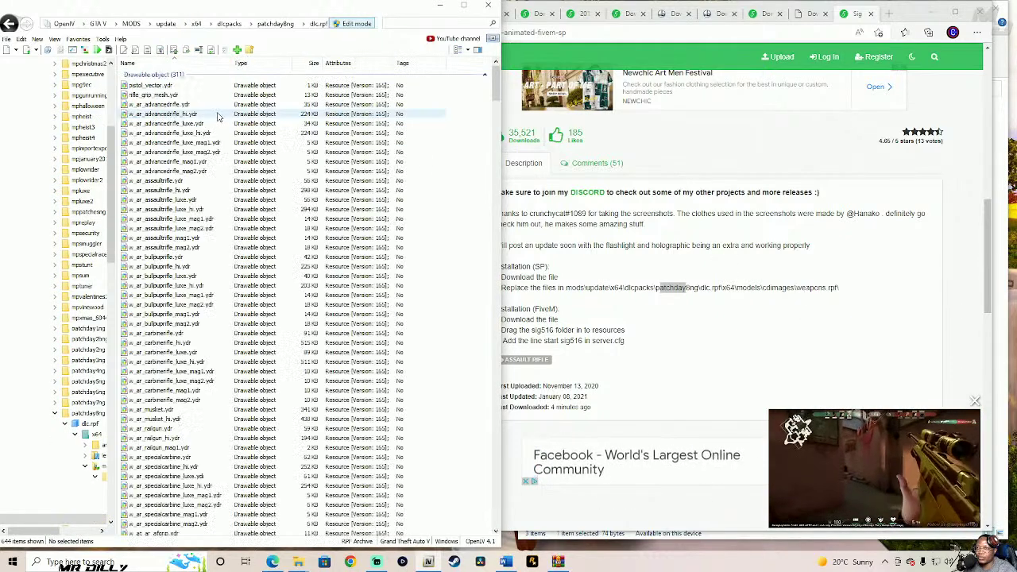
- Bring the Sig Sauer Sig 516 folder window up beside OpenIV and open its For SP folder
mouse_move(494, 92)
mouse_down()
mouse_move(475, 509)
mouse_move(485, 79)
mouse_up()
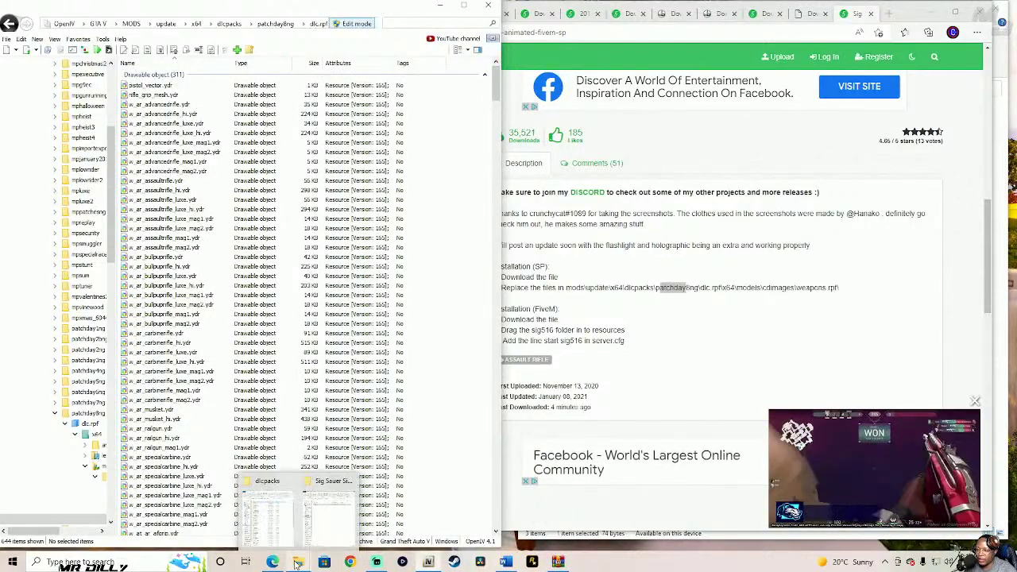
click(326, 488)
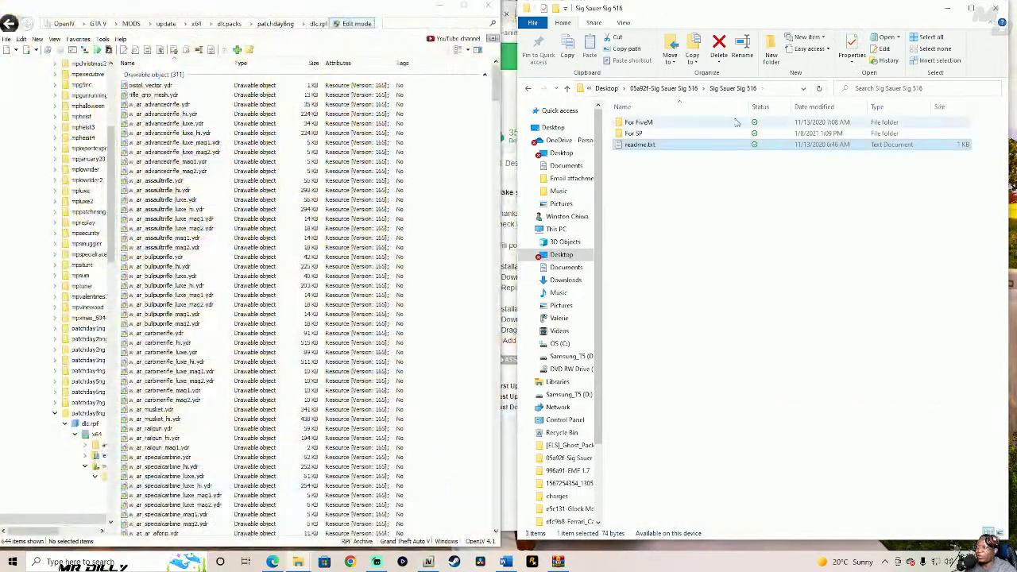
click(662, 134)
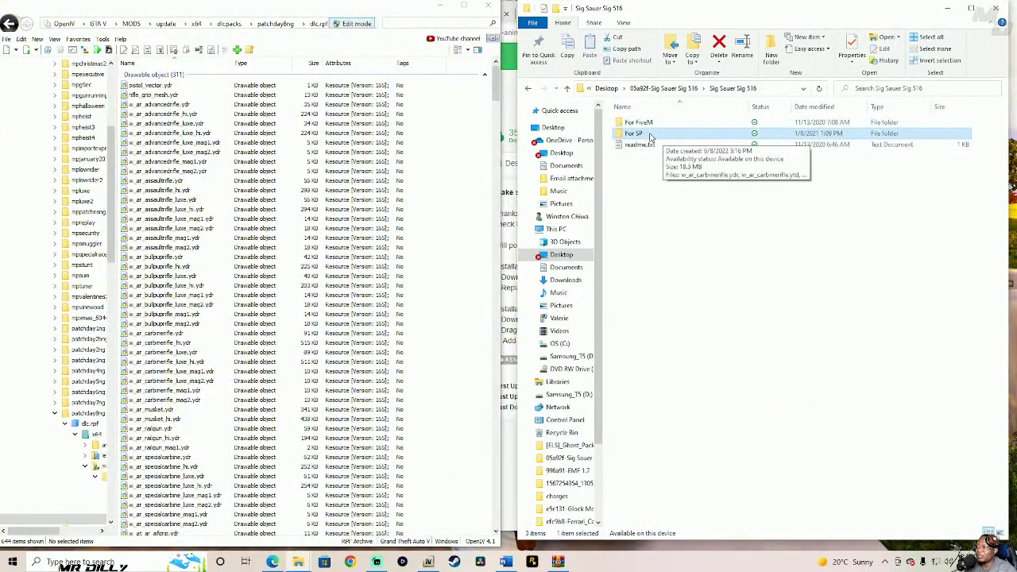
double_click(656, 135)
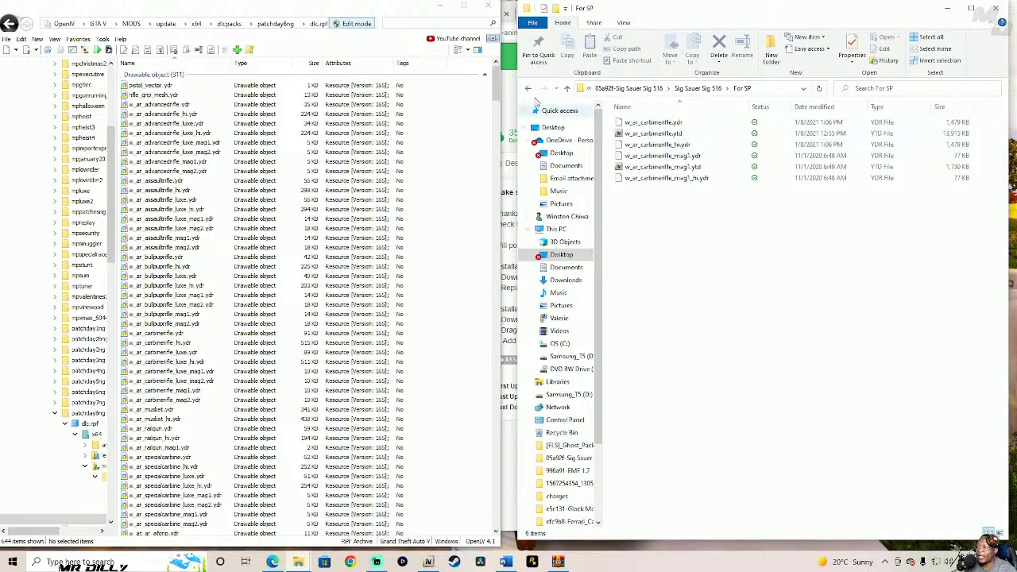
- Filter the contents of weapons.rpf by "w_ar_"
click(411, 22)
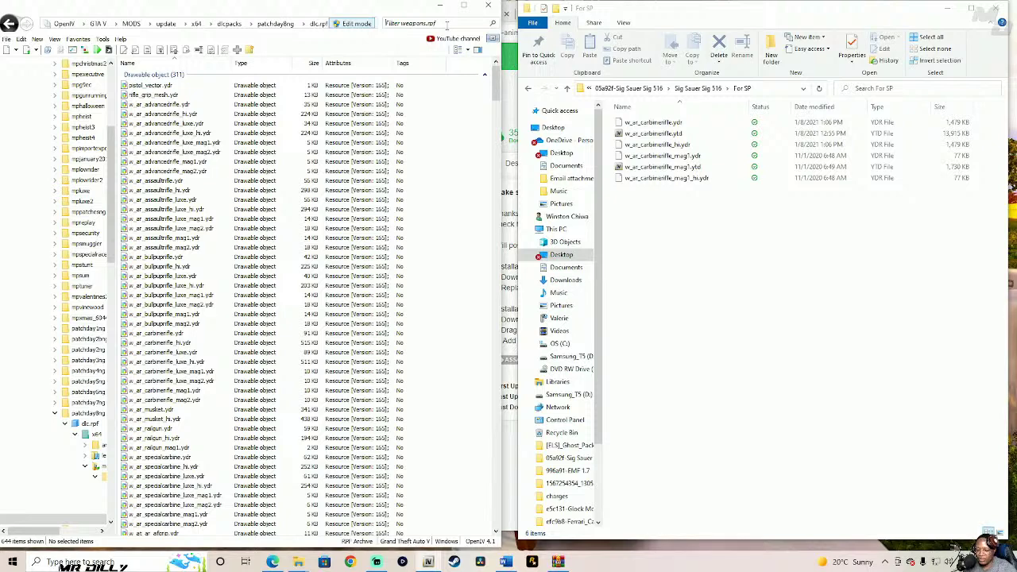
text(w)
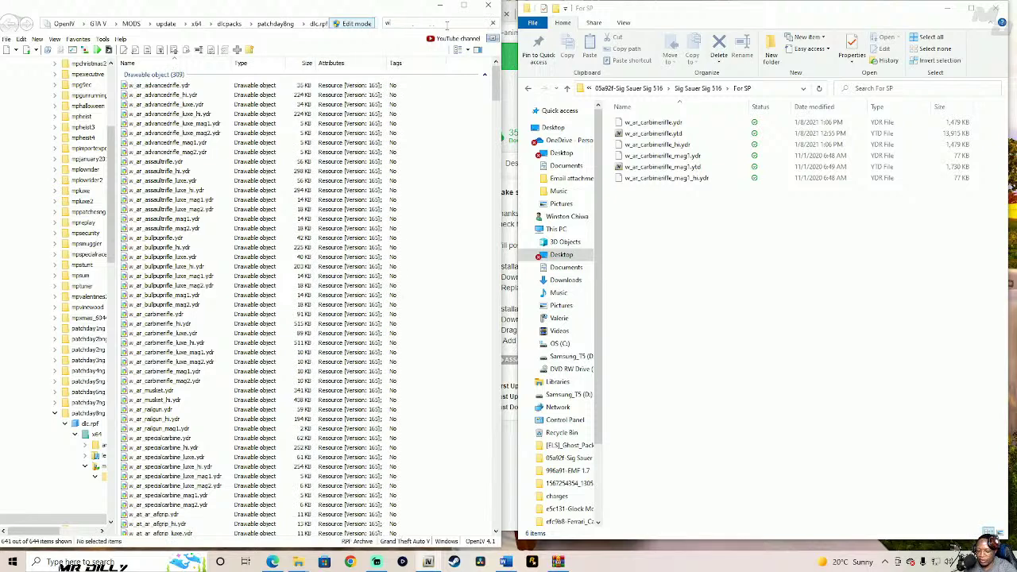
text(_ar_)
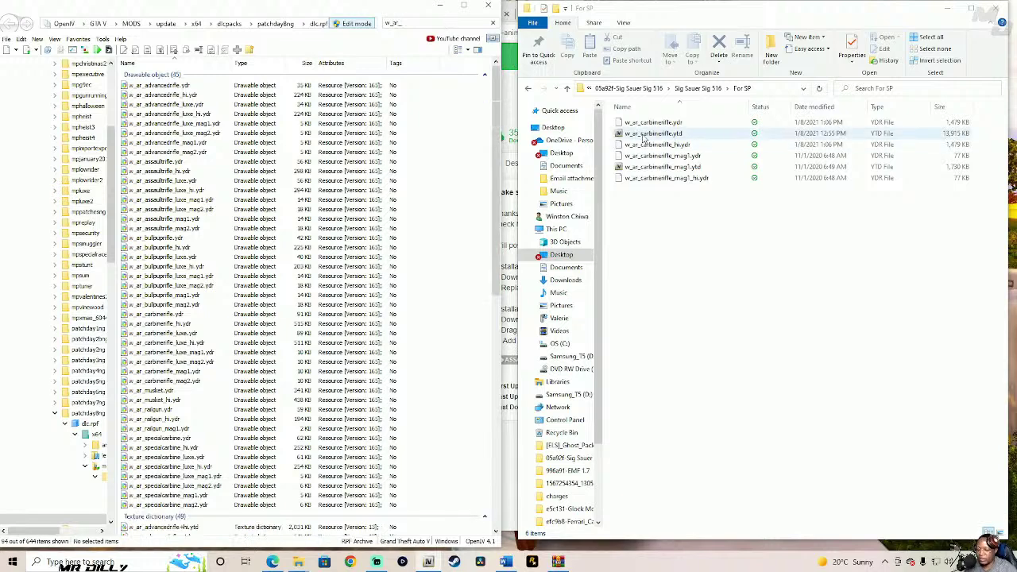
text(arbin)
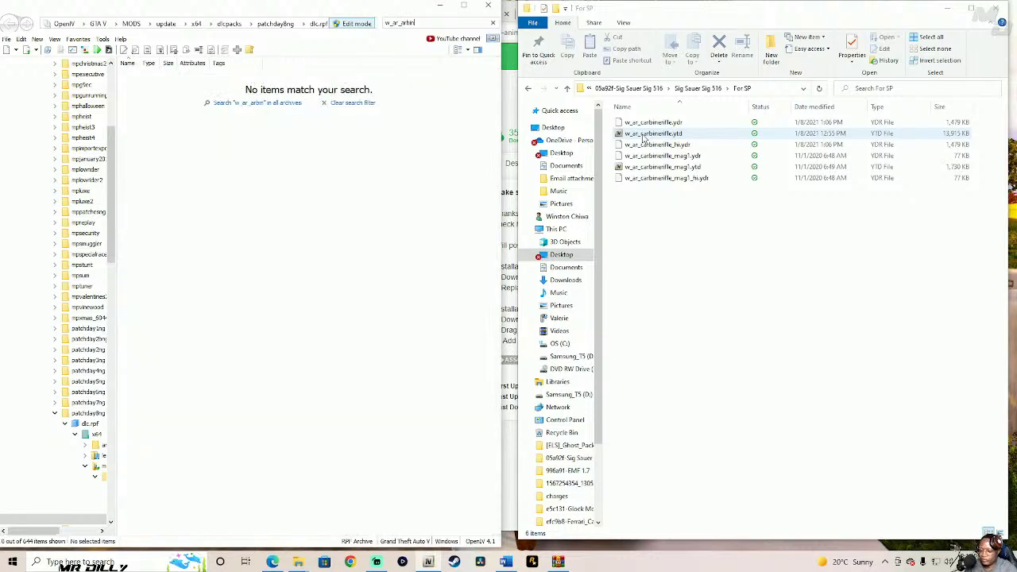
key(BackSpace)
key(BackSpace)
key(BackSpace)
key(BackSpace)
key(BackSpace)
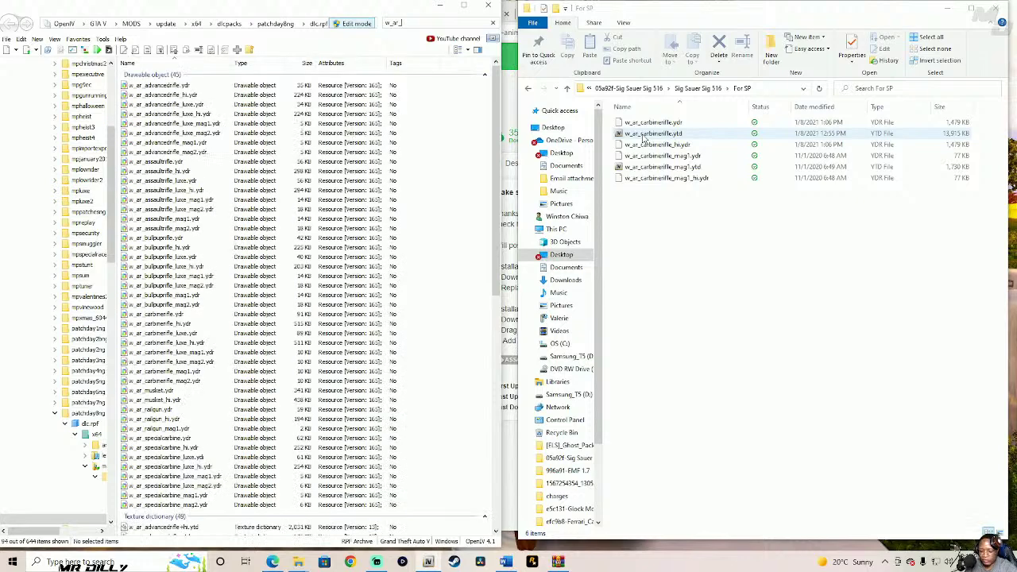
- Narrow the weapons.rpf filter to "w_ar_carbin" and preview the original w_ar_carbinerifle.ydr model
text(carbin)
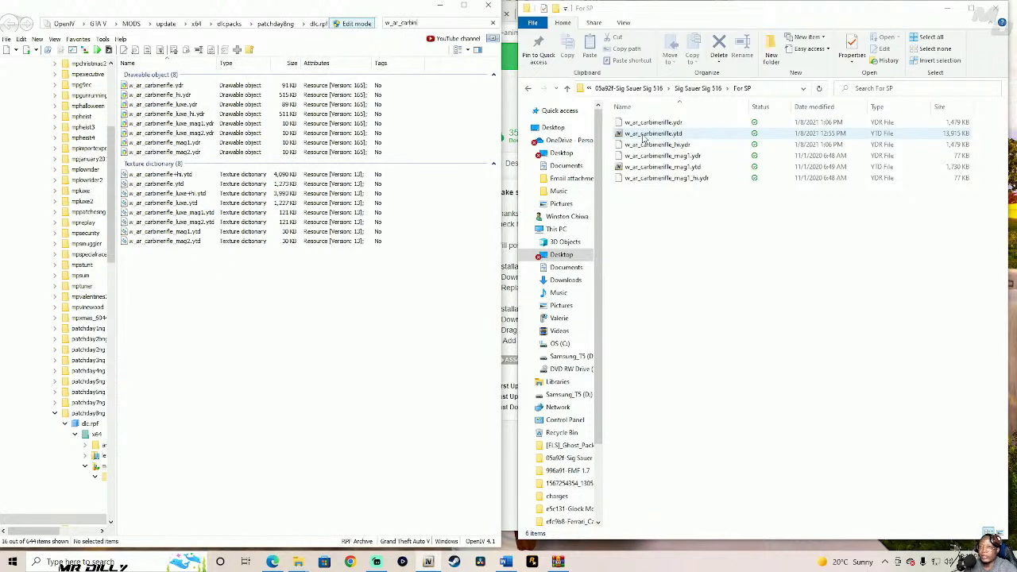
drag(181, 269, 271, 87)
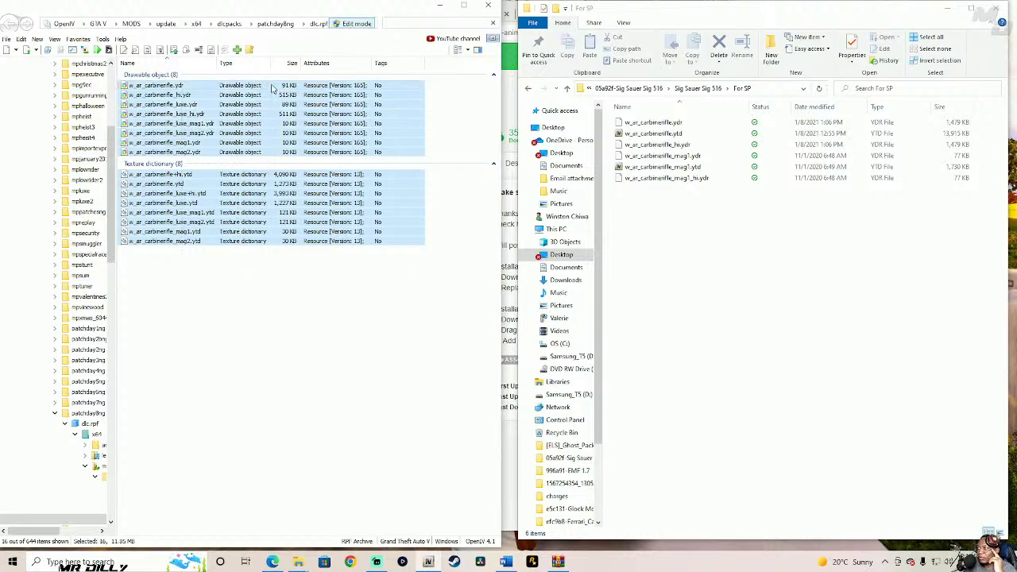
click(467, 226)
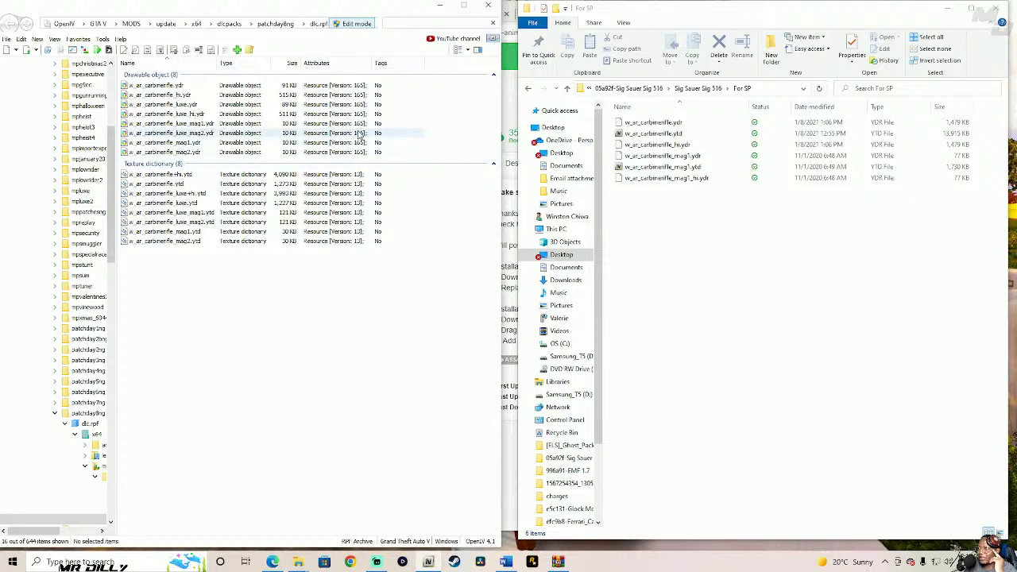
click(236, 86)
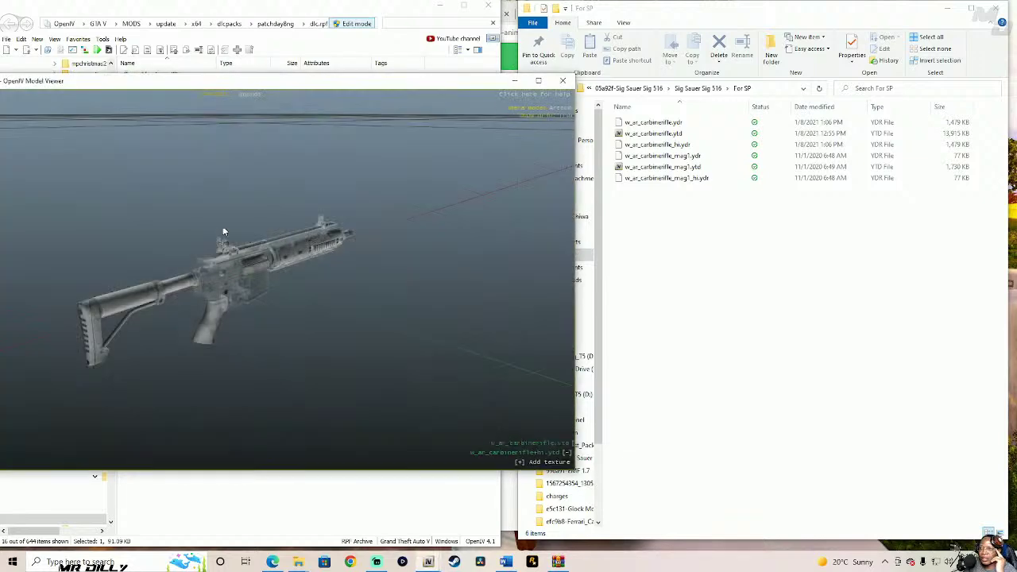
drag(223, 226, 323, 240)
click(563, 80)
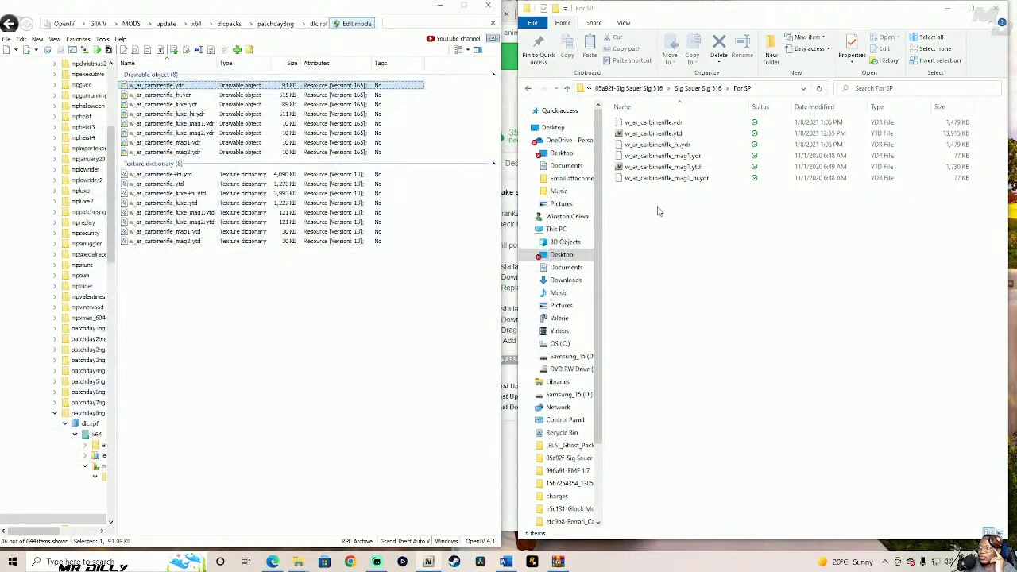
- Replace the carbine rifle files in weapons.rpf with all six files from the For SP folder and preview the new w_ar_carbinerifle.ydr
drag(656, 204, 699, 124)
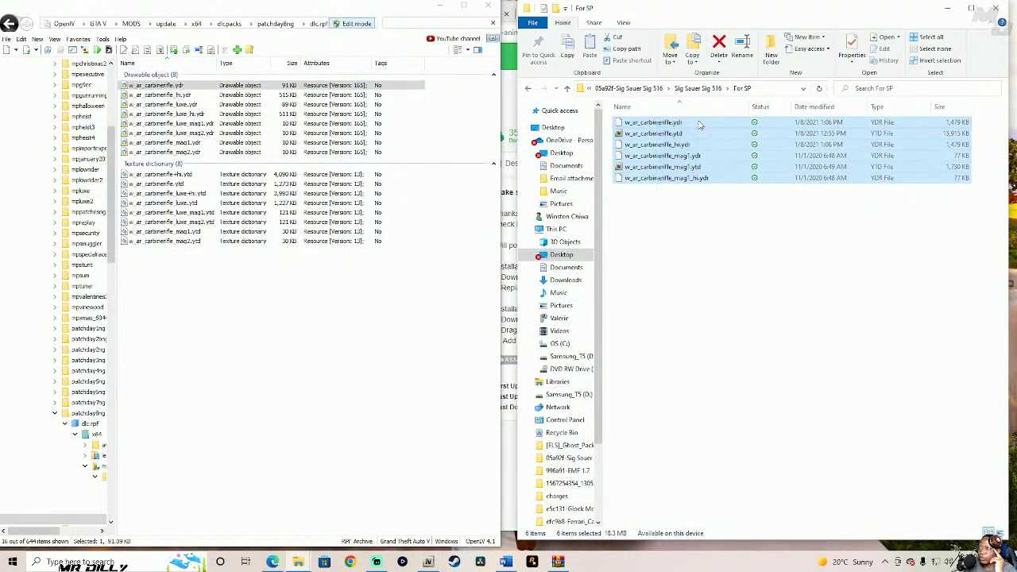
drag(767, 127, 458, 159)
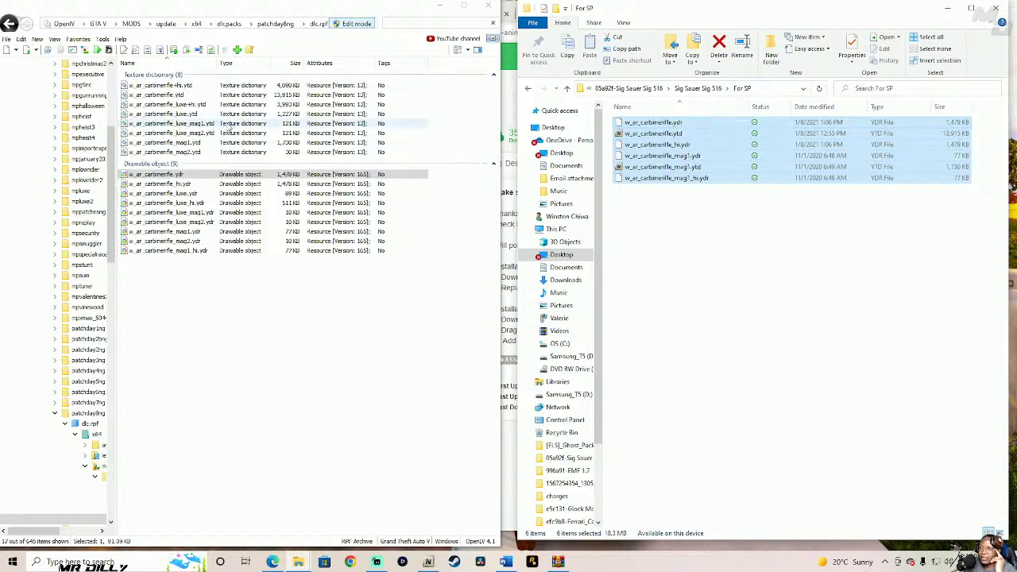
click(241, 177)
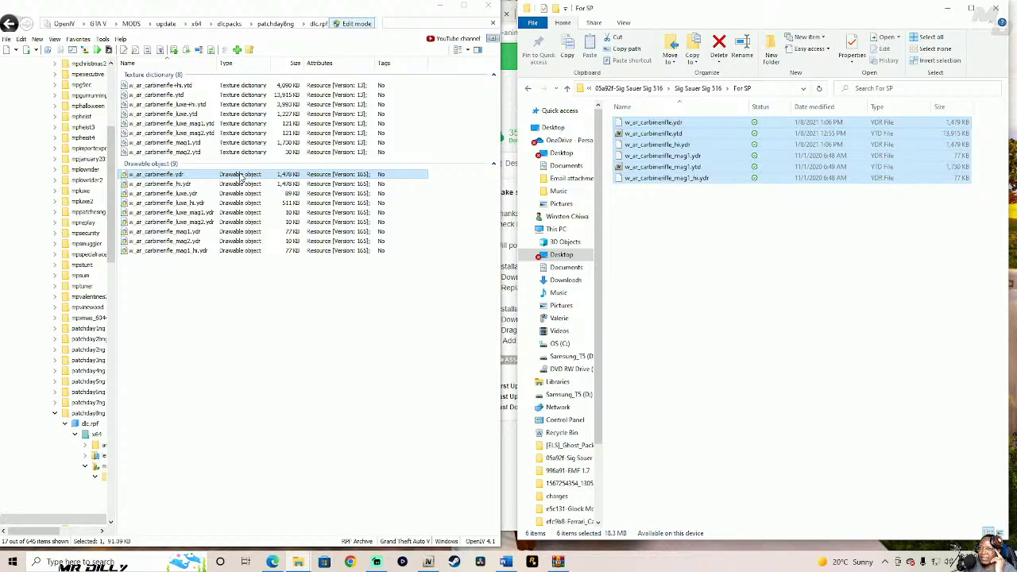
double_click(239, 174)
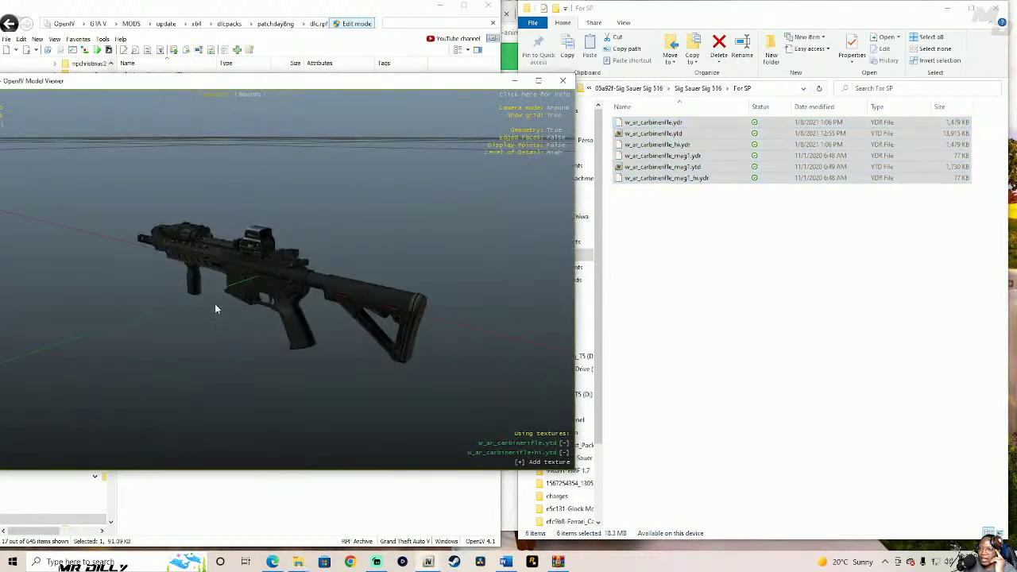
drag(215, 309, 253, 307)
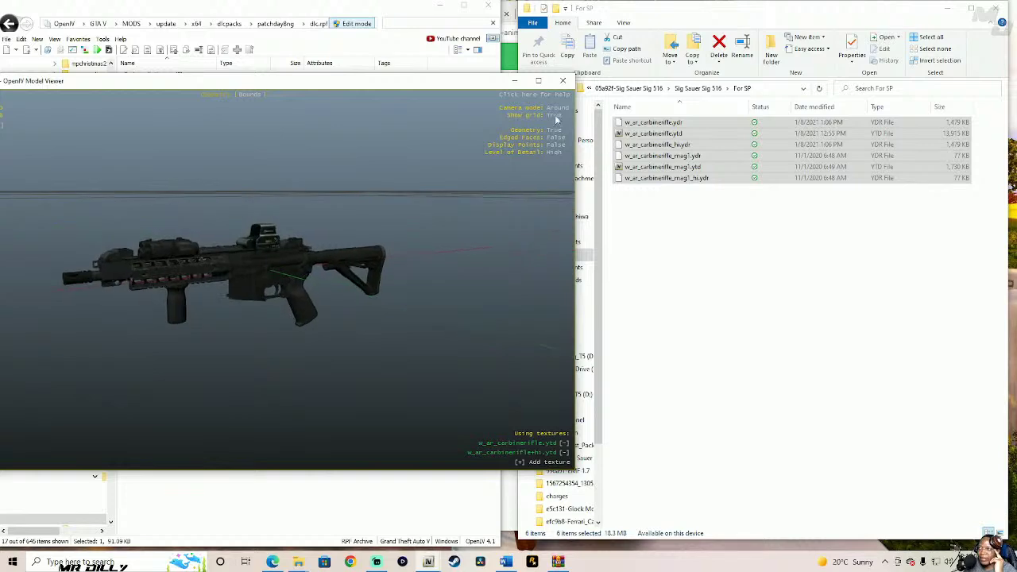
click(563, 80)
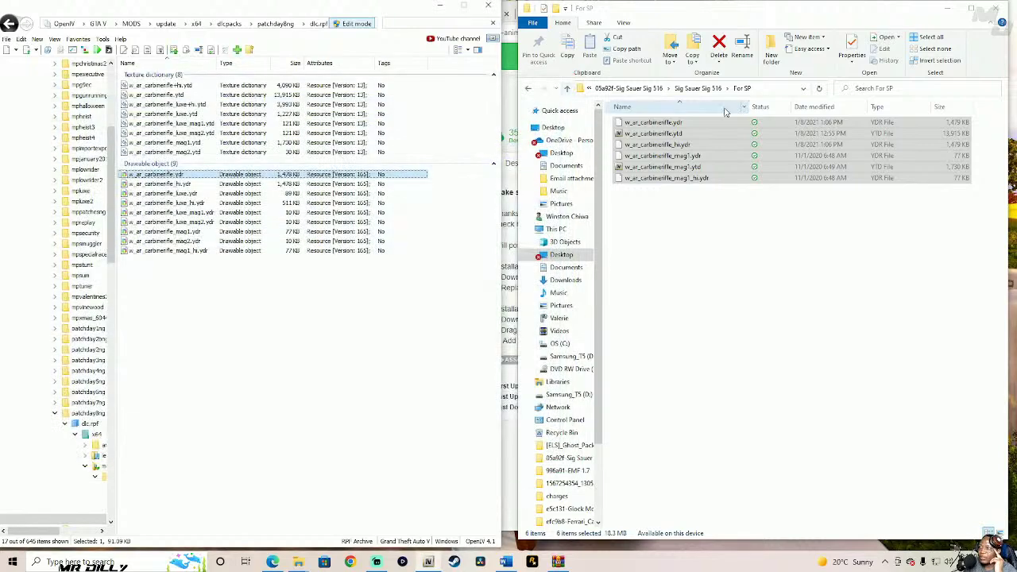
- Clear away the Sig 516 and browser windows and move the Sig 516 archive to the end of the desktop's archive row
click(997, 12)
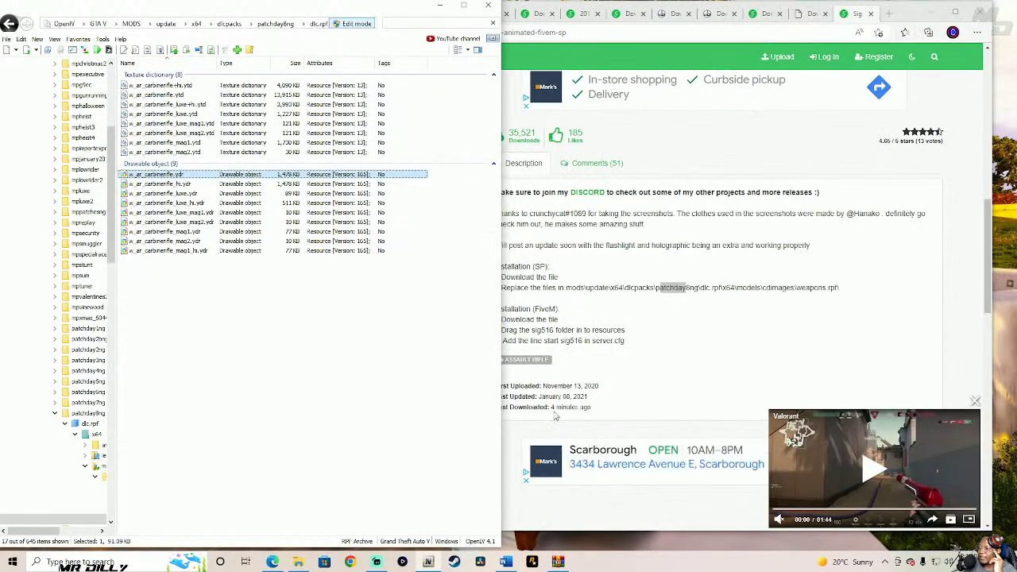
click(931, 12)
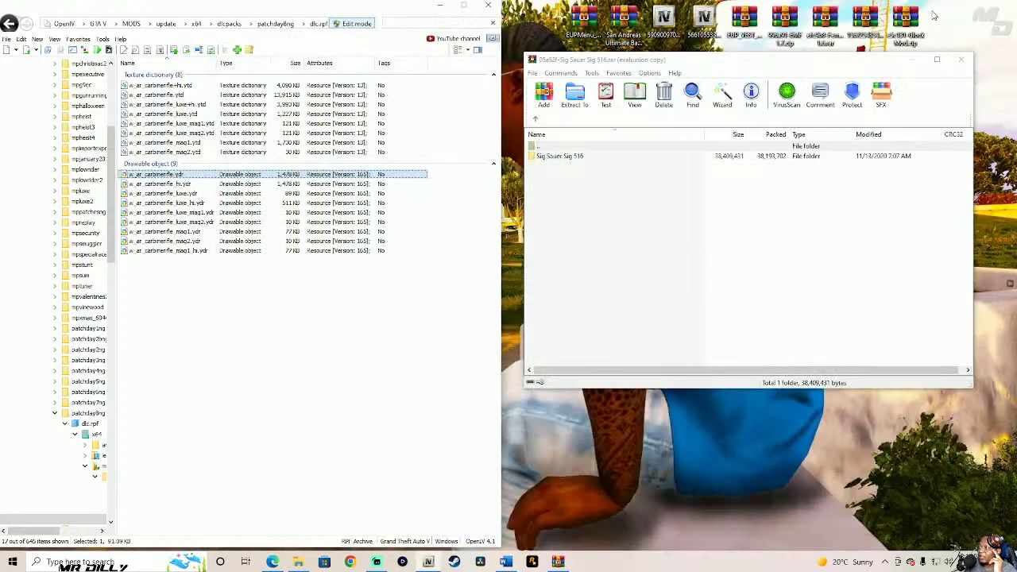
click(962, 60)
drag(743, 184, 945, 36)
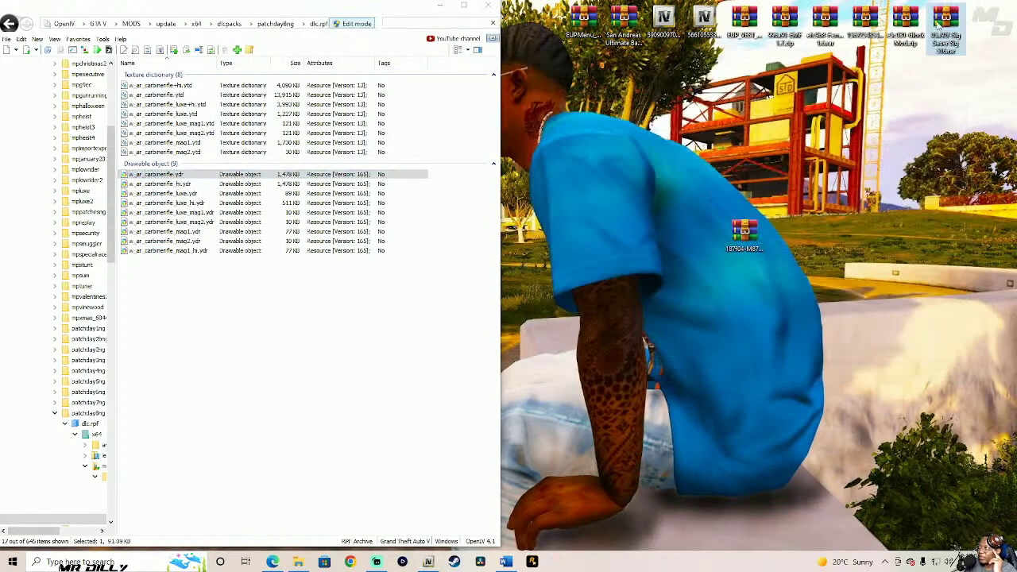
- Open the 187f04-M870 archive and extract it with the Wizard to the 187f04-M870 folder on the desktop
double_click(750, 231)
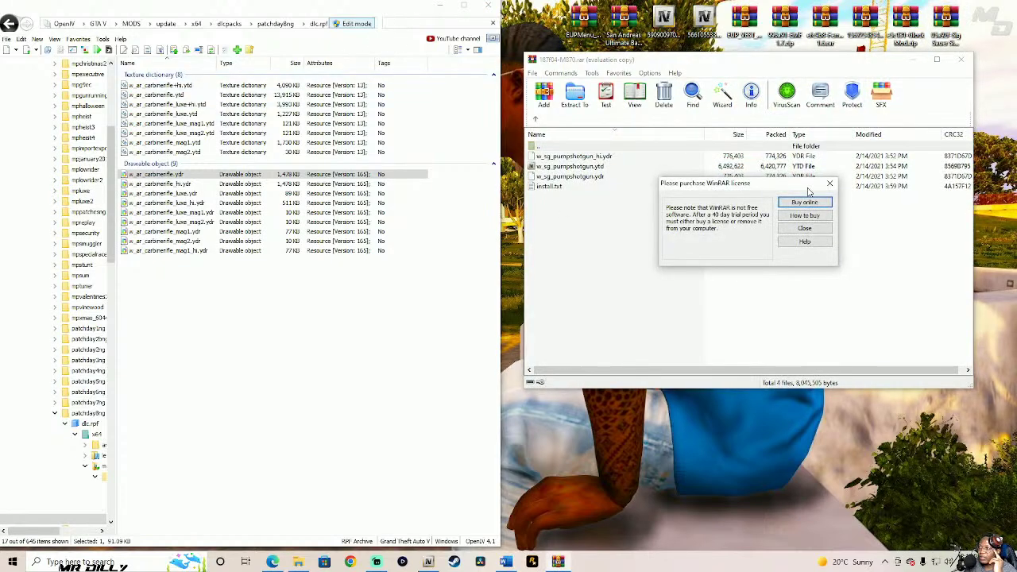
click(804, 228)
click(723, 102)
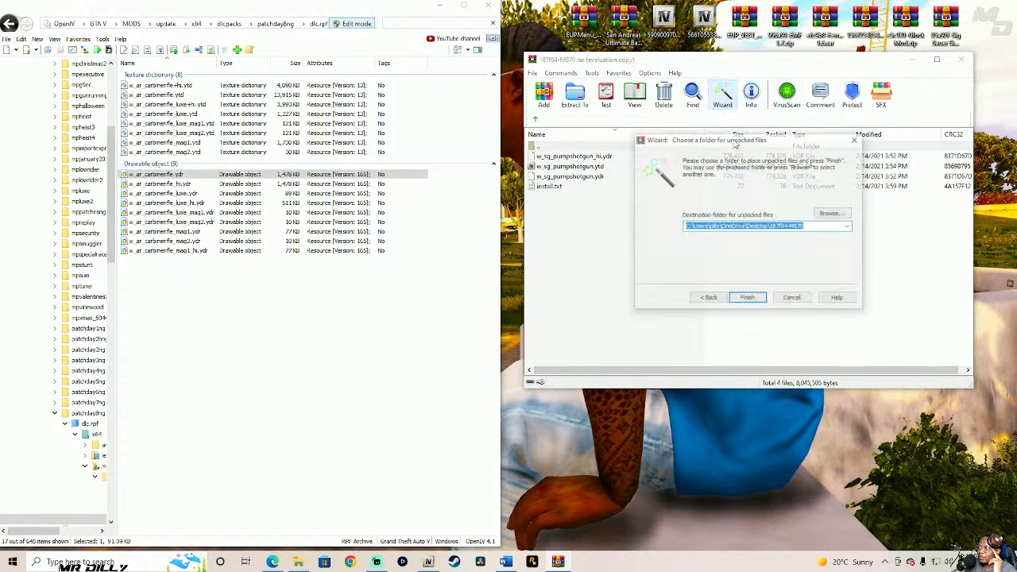
click(752, 298)
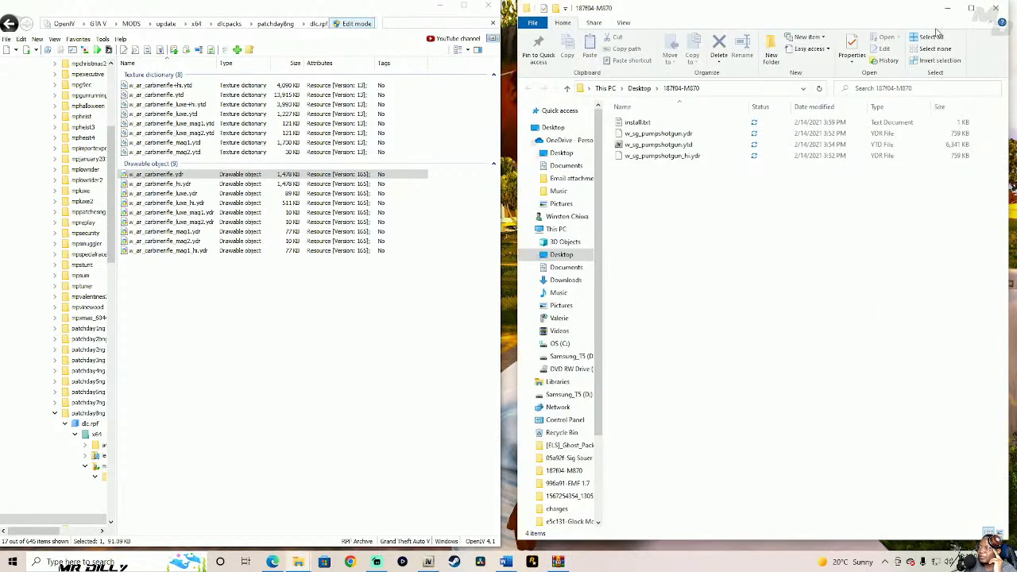
- Change the filter on weapons.rpf to "w_sg_pump" to list the pump shotgun files
click(404, 22)
text(w_ar_carbine)
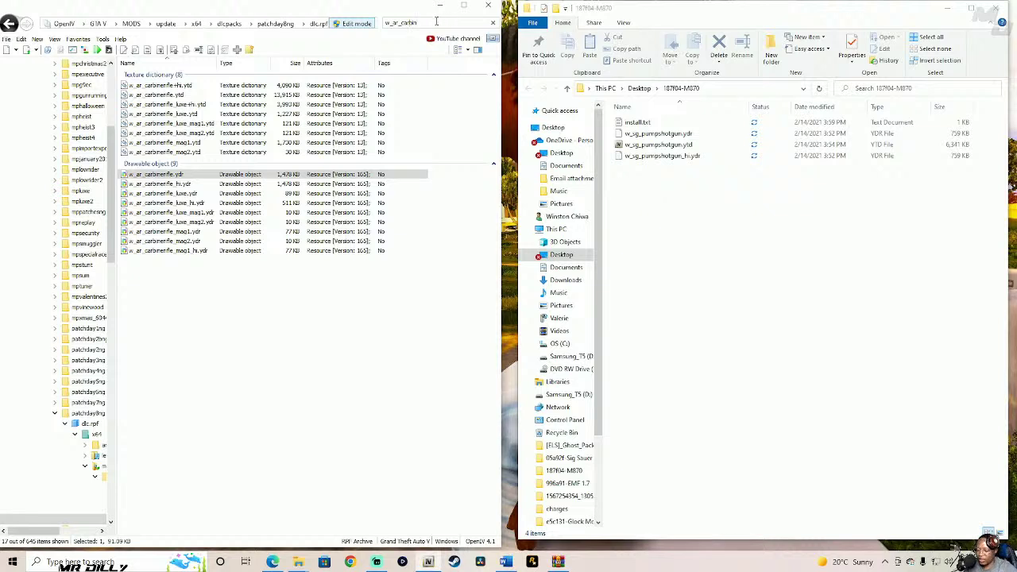
key(BackSpace)
key(BackSpace)
key(BackSpace)
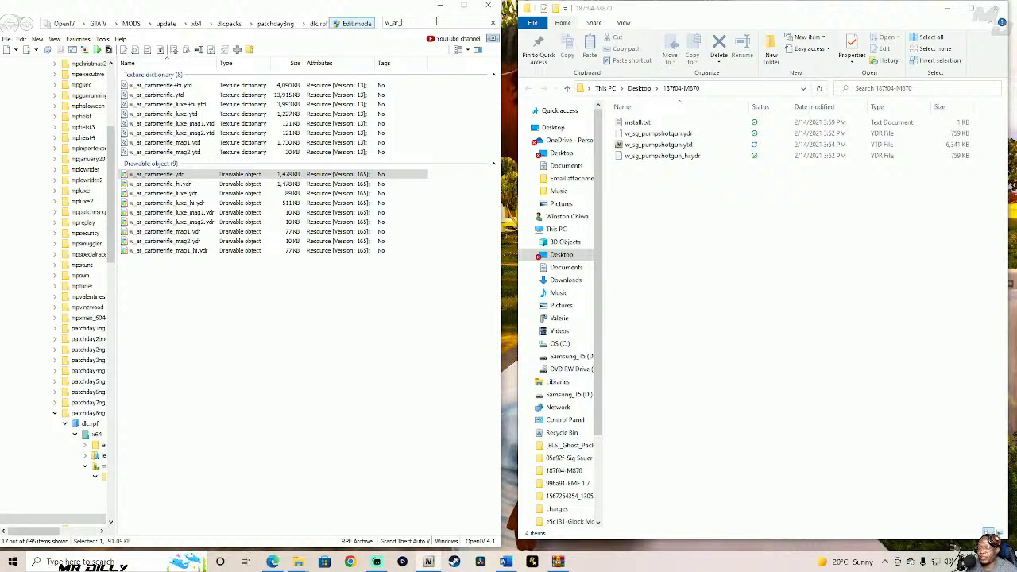
key(BackSpace)
key(BackSpace)
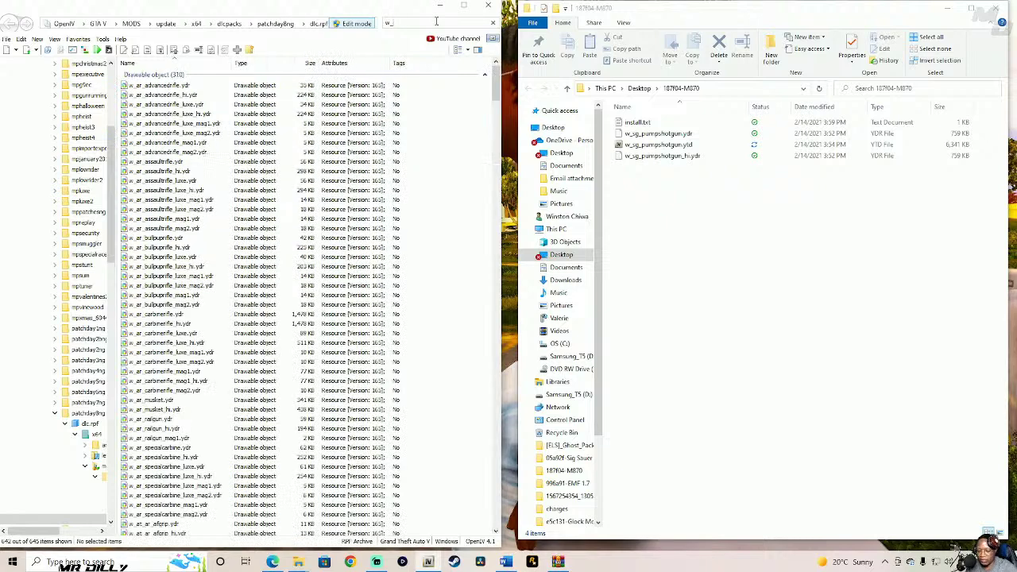
text(sg)
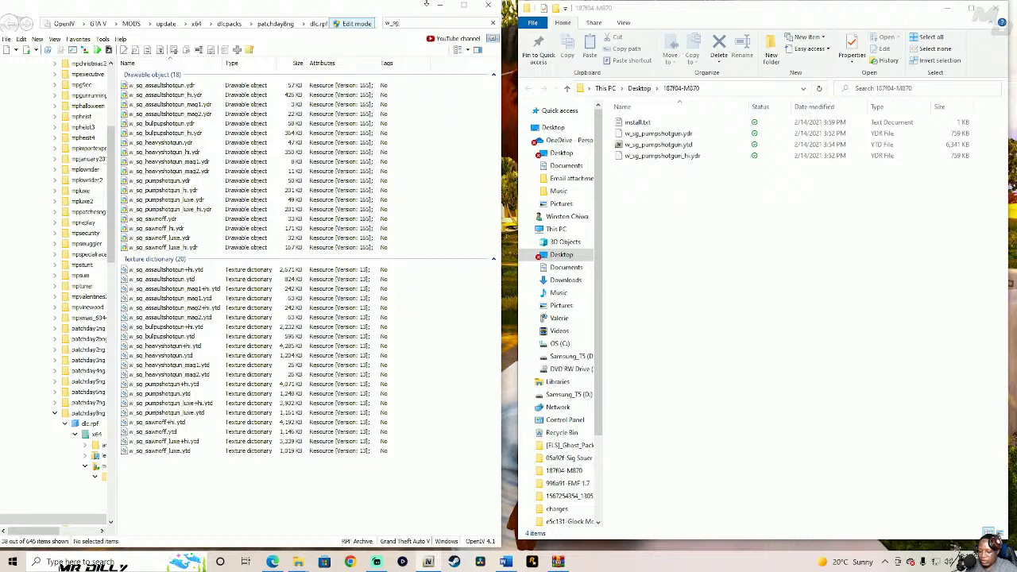
text(_pump)
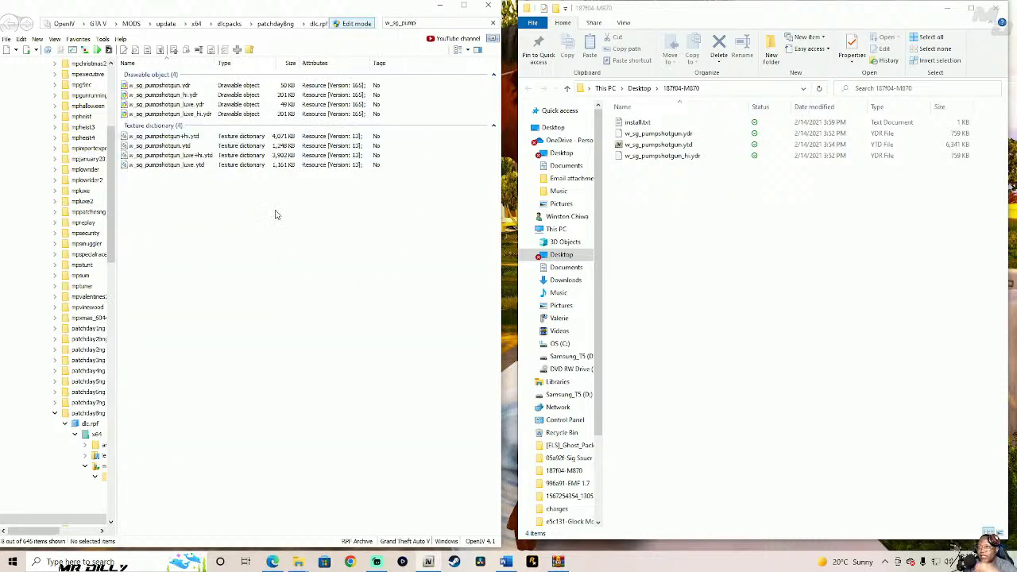
- Preview the original w_sg_pumpshotgun.ydr model from several angles and close the viewer
click(243, 85)
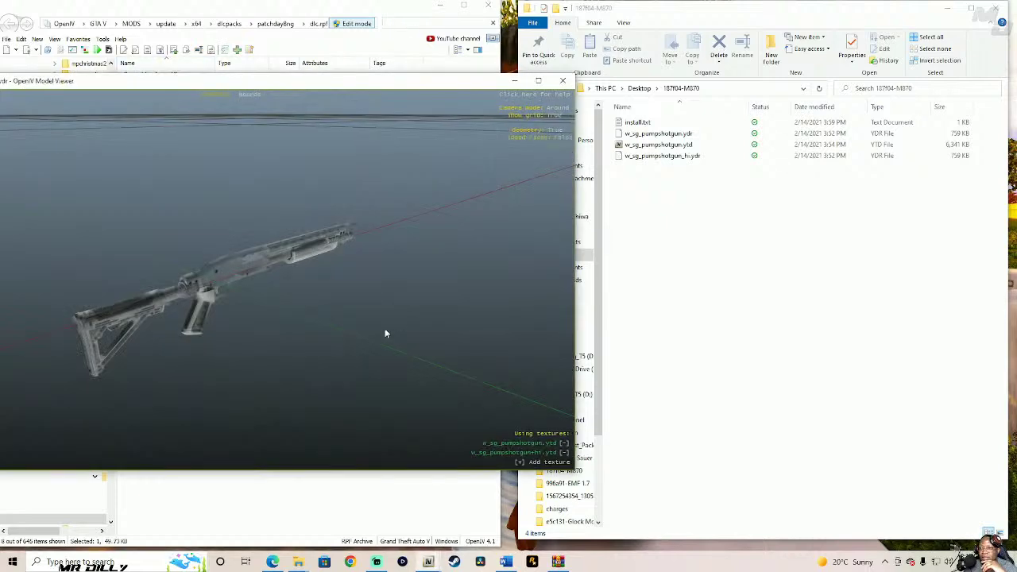
drag(384, 328, 363, 224)
click(566, 89)
- Replace the pump shotgun files in weapons.rpf with the three M870 model and texture files and preview the new w_sg_pumpshotgun.ydr
drag(644, 174, 430, 184)
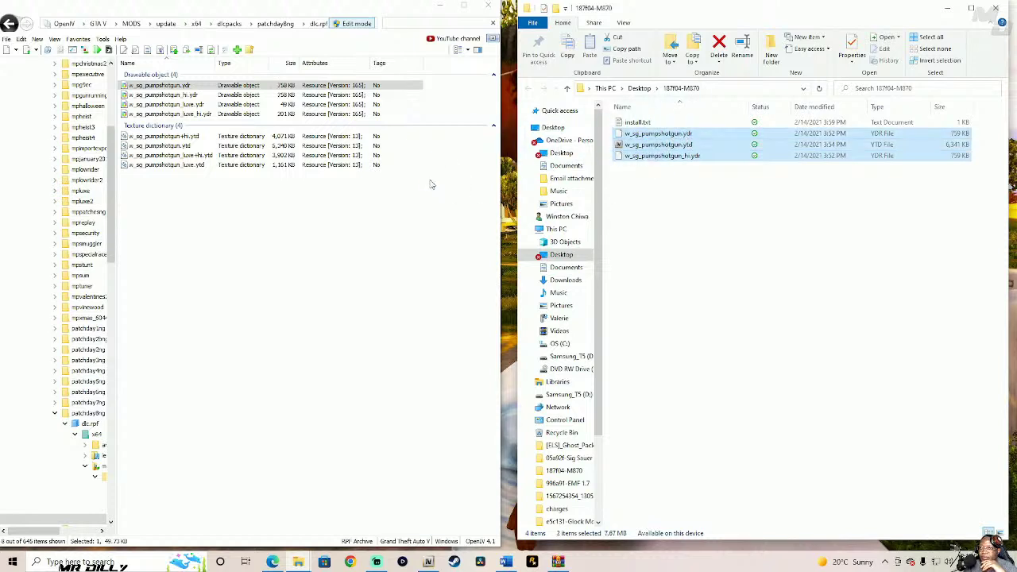
click(233, 85)
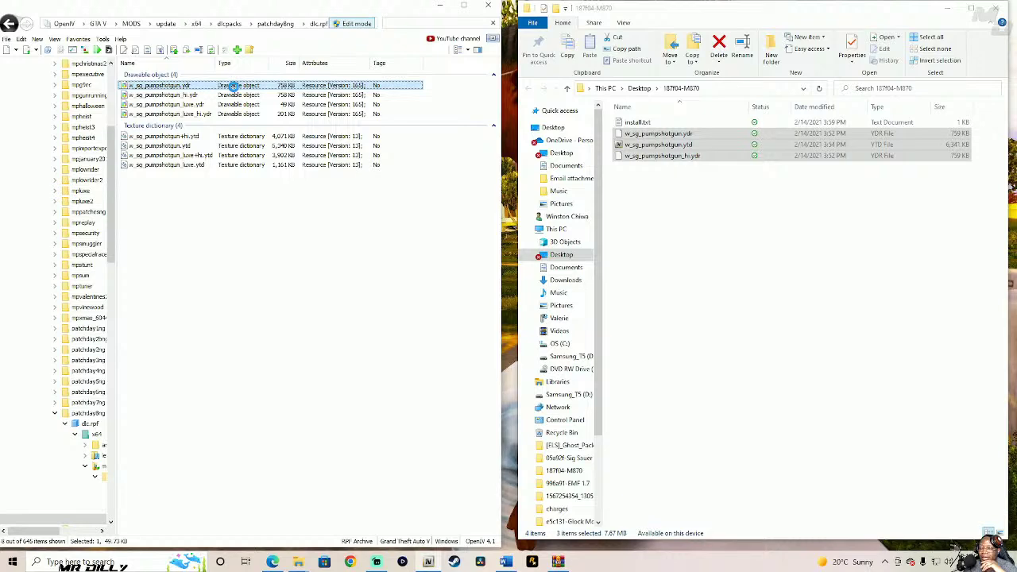
double_click(233, 85)
drag(275, 222, 278, 308)
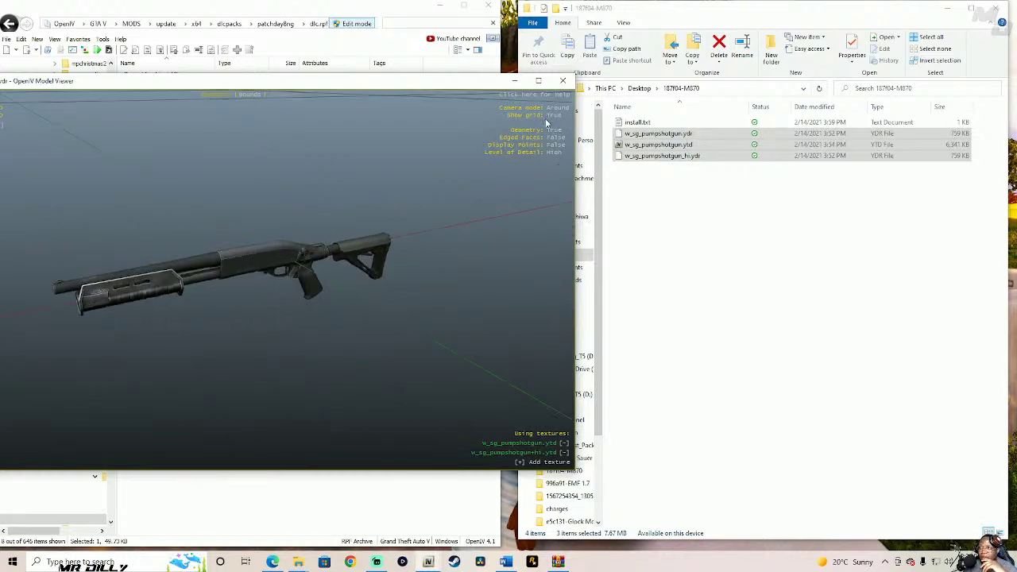
click(563, 81)
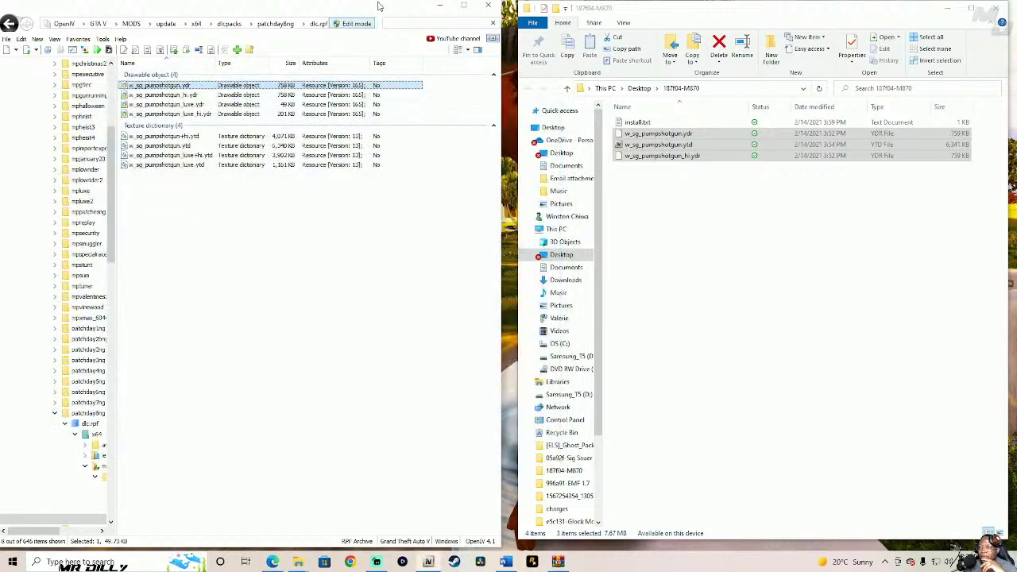
- Close the M870 folder and archive windows and move the M870 archive to the end of the desktop's archive row
drag(378, 6, 375, 11)
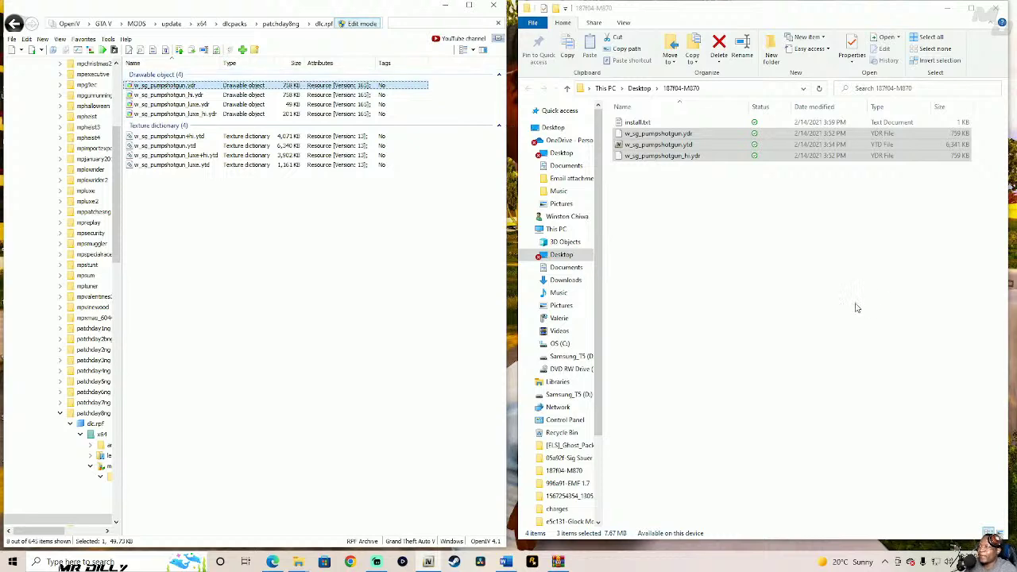
click(996, 8)
click(959, 63)
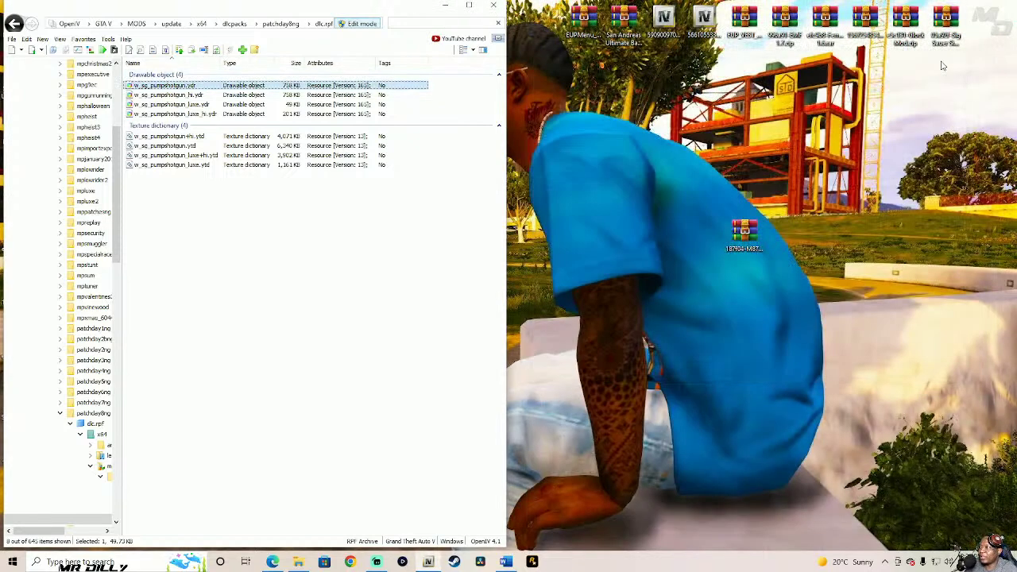
drag(981, 40, 985, 24)
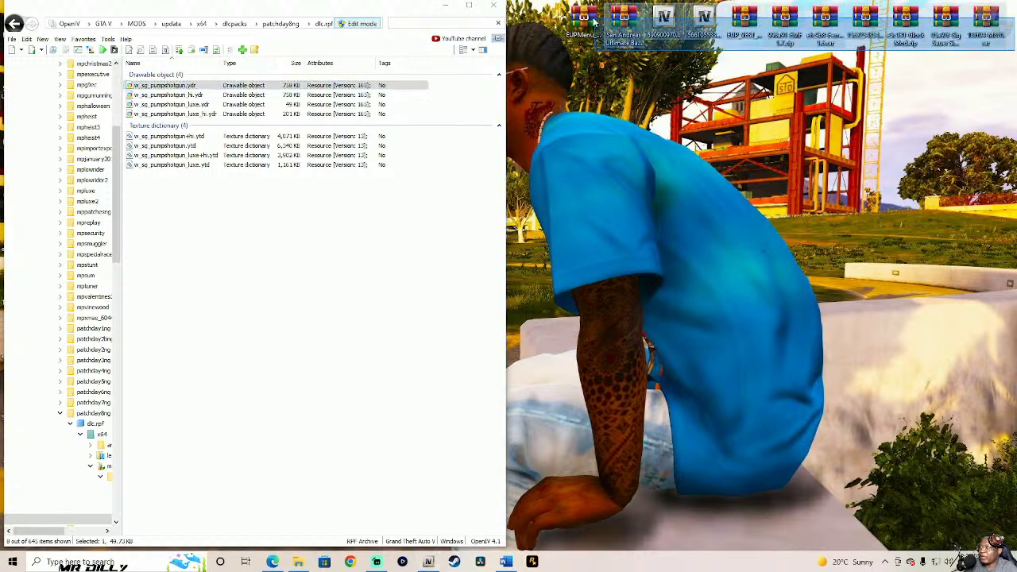
- Turn off Edit mode in OpenIV and close the program
click(363, 24)
click(363, 24)
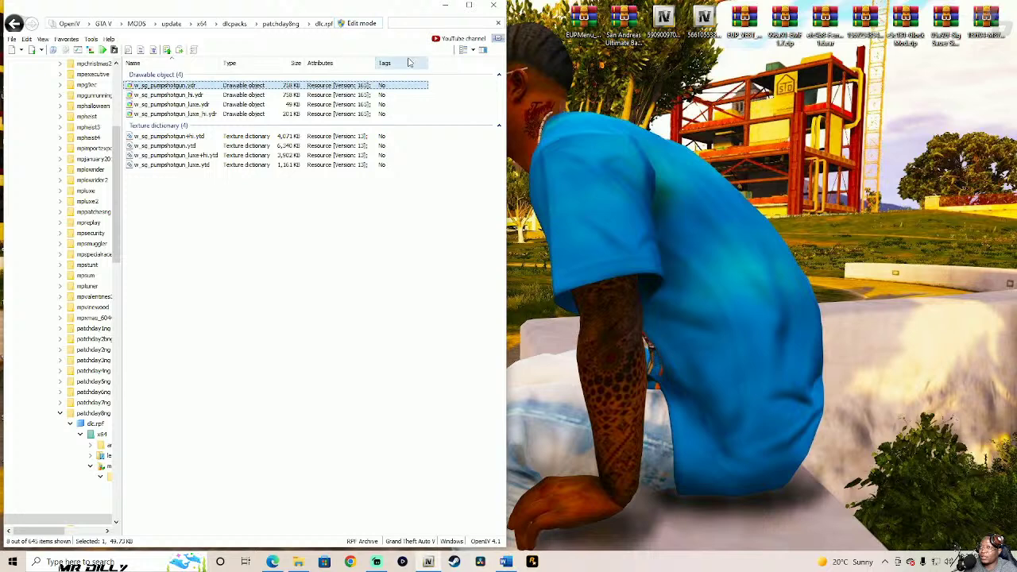
click(463, 92)
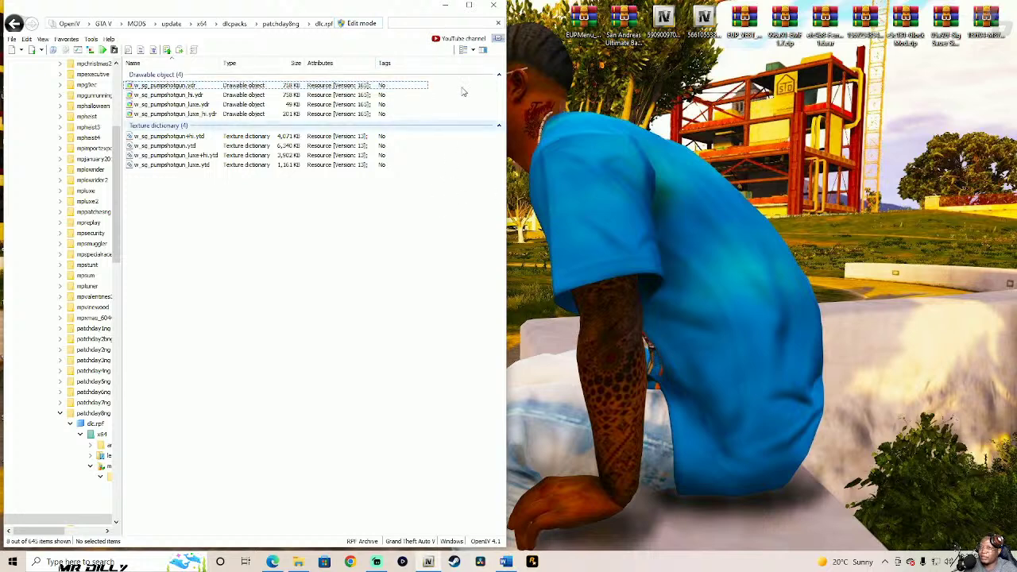
click(493, 7)
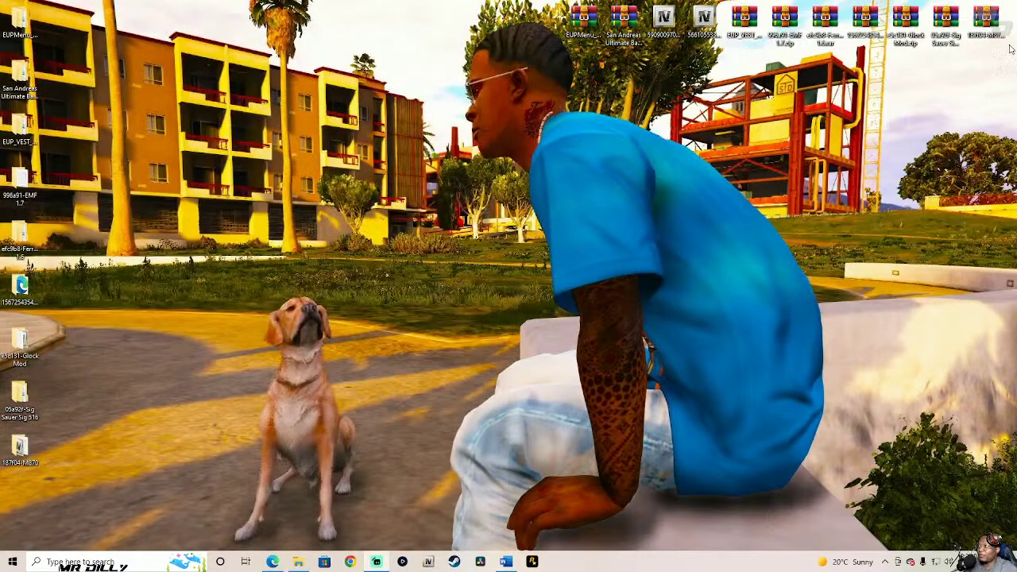
- Delete the whole row of mod archives and package files from the desktop, keeping the extracted folders
drag(1014, 52, 561, 14)
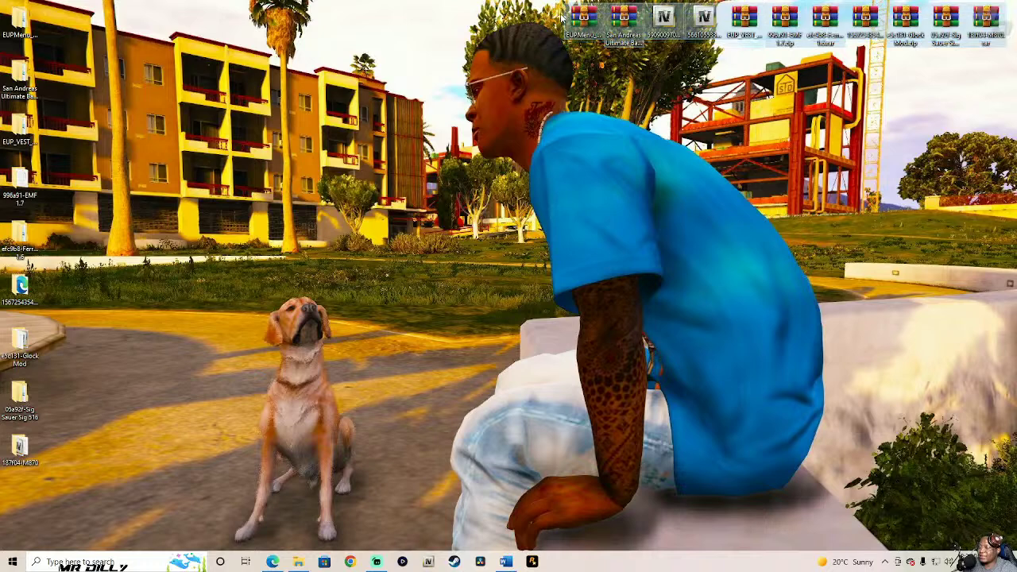
key(Delete)
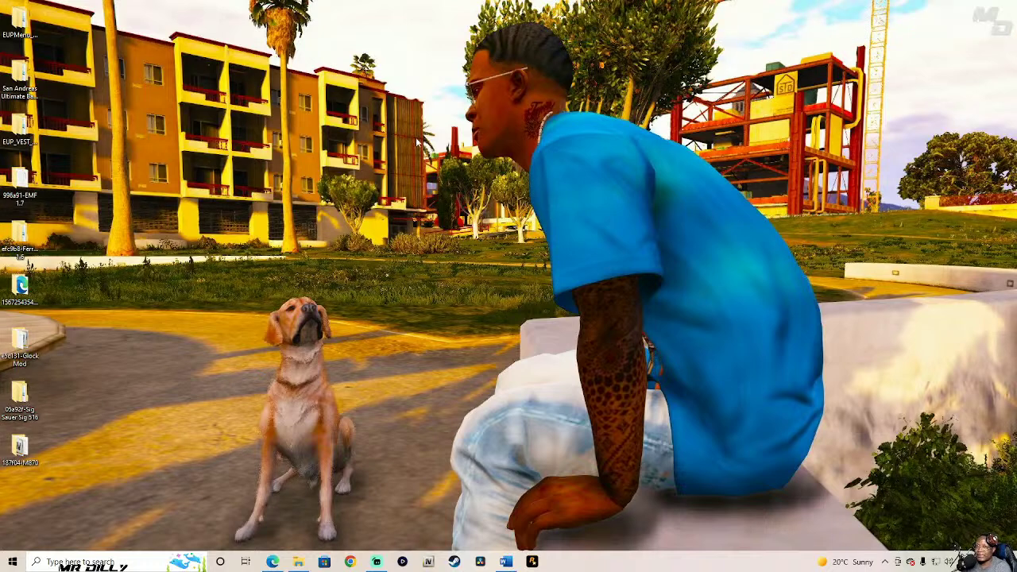
- Delete all extracted mod folders from the desktop, skipping the San Andreas Ultimate Backup folder and dismissing the EUP_VEST_EARPIECE_1.1 prompt
drag(15, 485, 45, 14)
key(Delete)
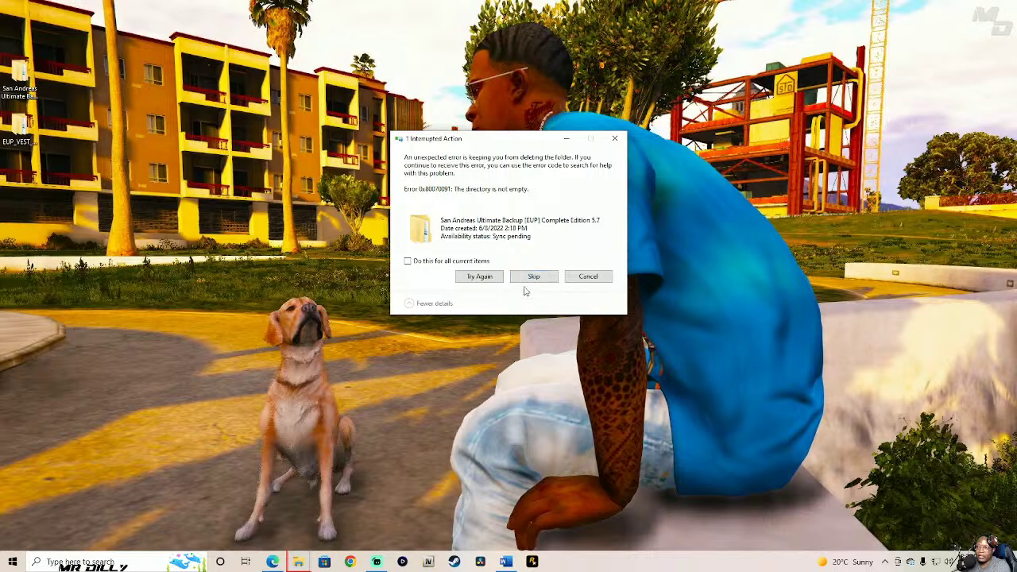
click(532, 277)
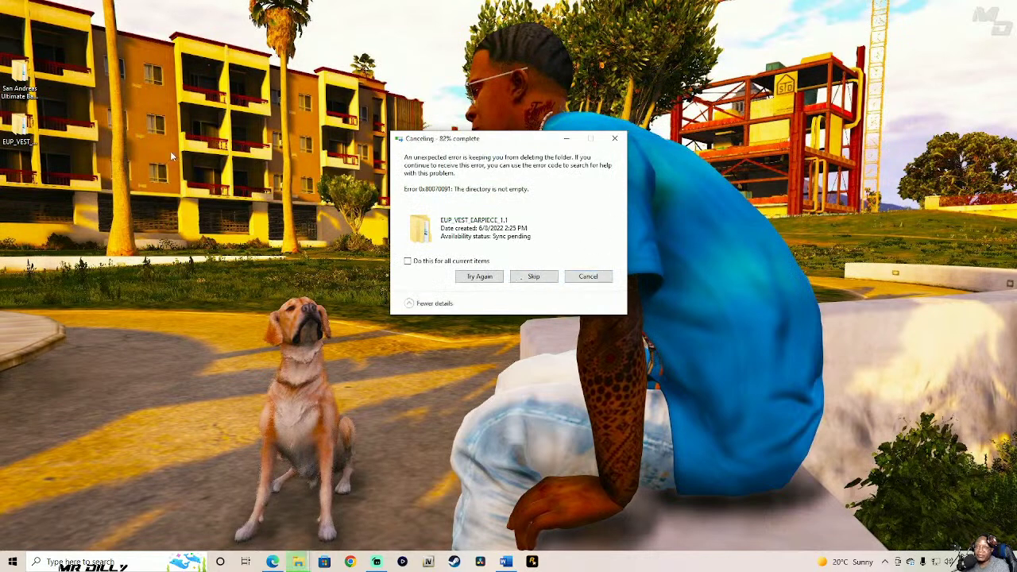
click(614, 138)
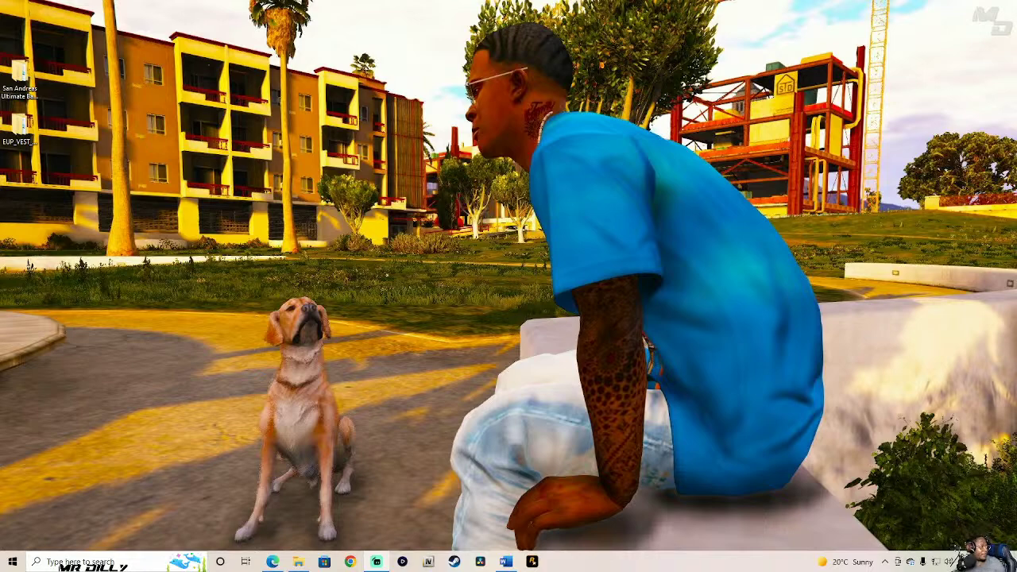
- Empty the Recycle Bin permanently and close its window
click(297, 562)
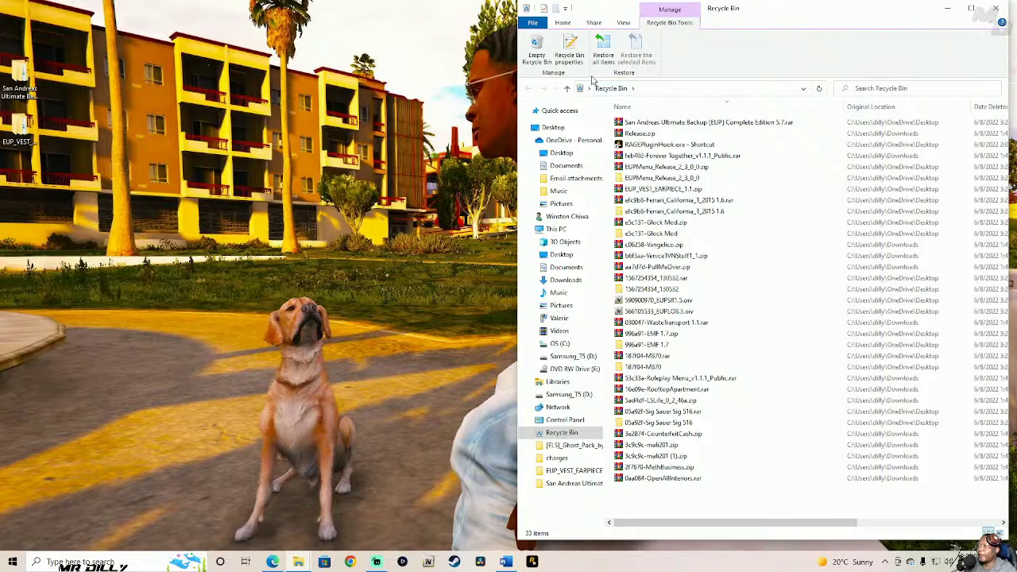
click(537, 48)
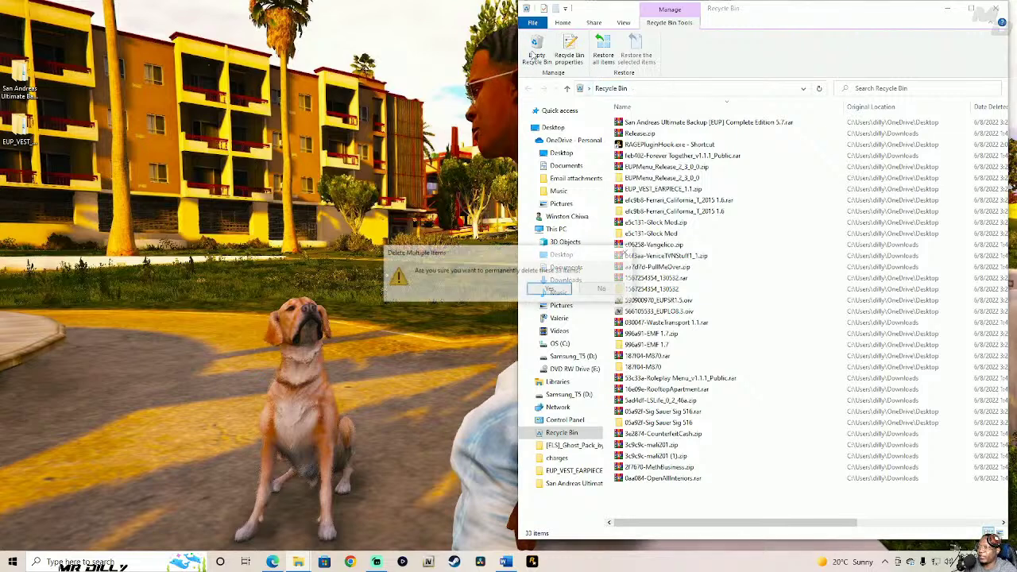
click(556, 291)
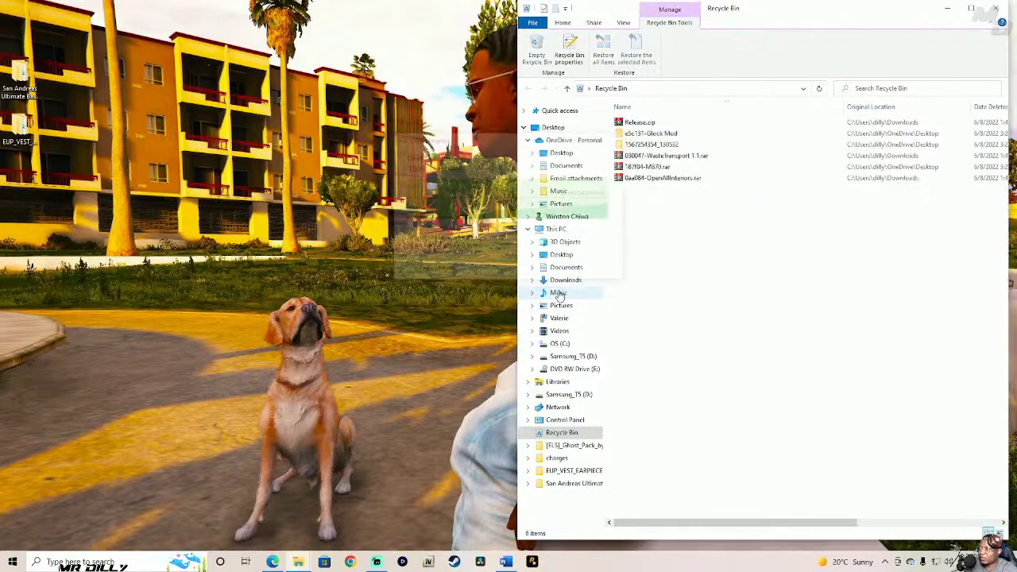
drag(892, 20, 587, 47)
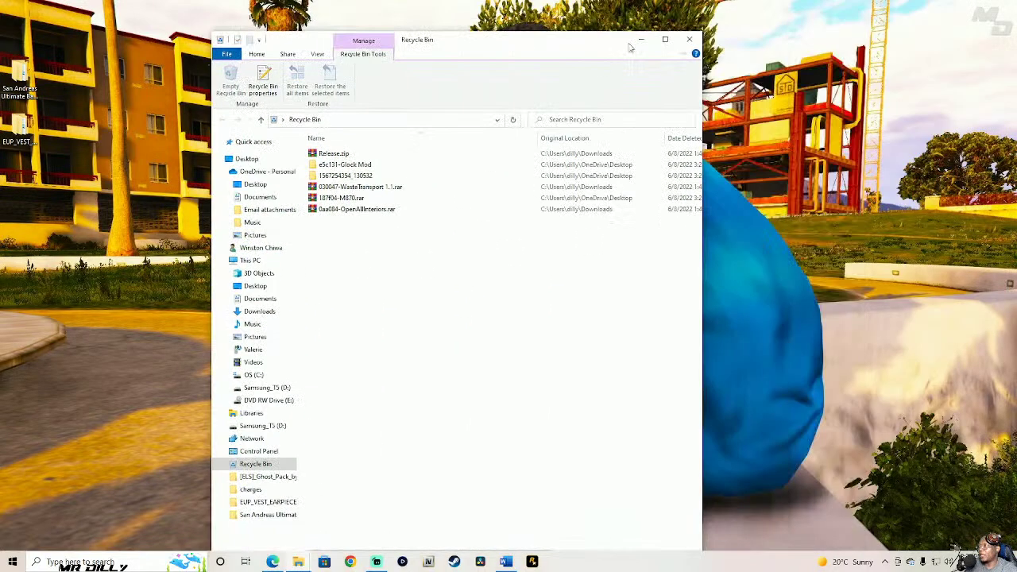
click(688, 38)
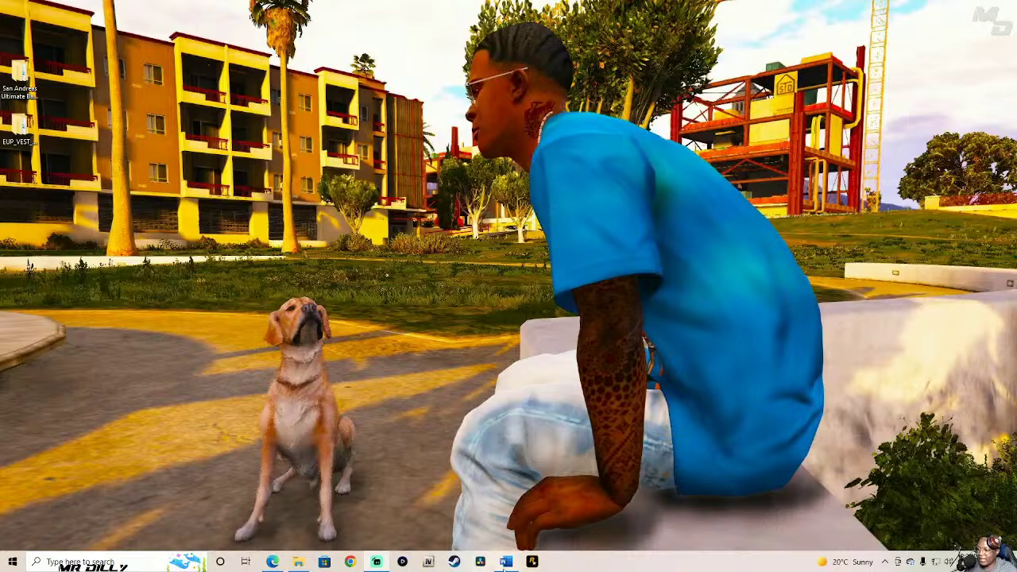
- Bring up the GTA 5 LSPDFR mod list document and highlight the D&R Electronics RDS (TORONTO SIREN) entry
click(505, 562)
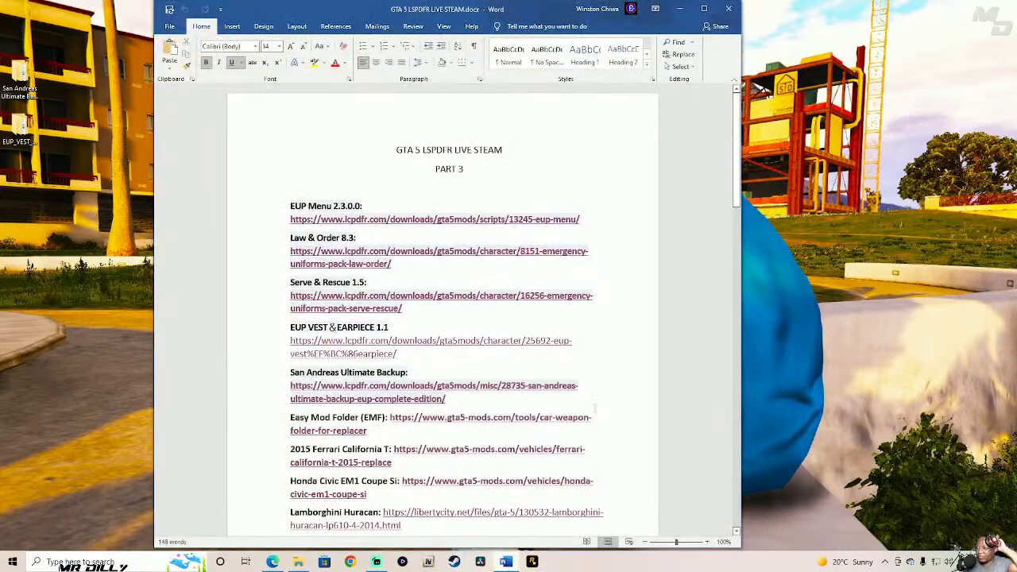
drag(738, 199, 737, 318)
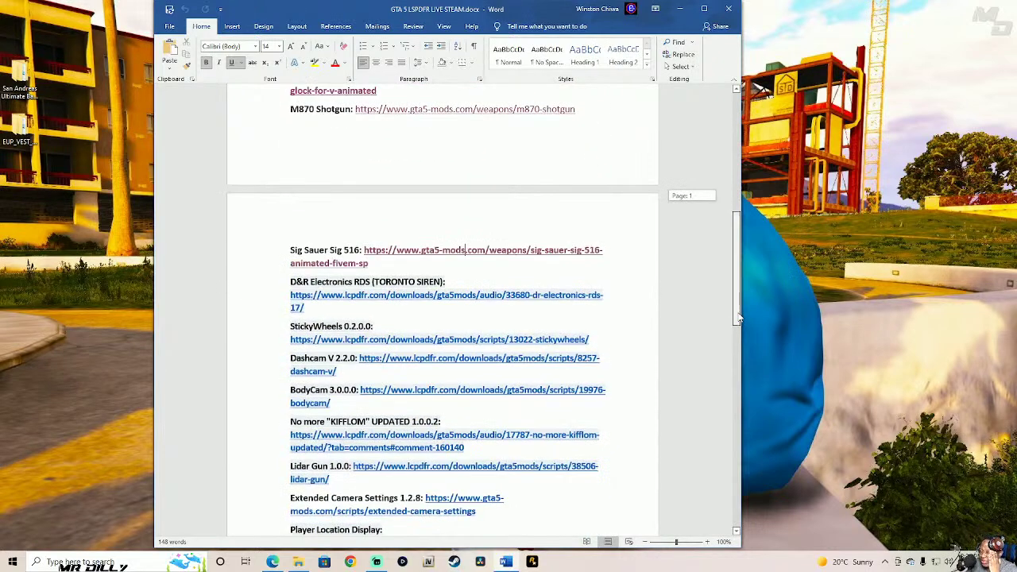
drag(737, 318, 737, 337)
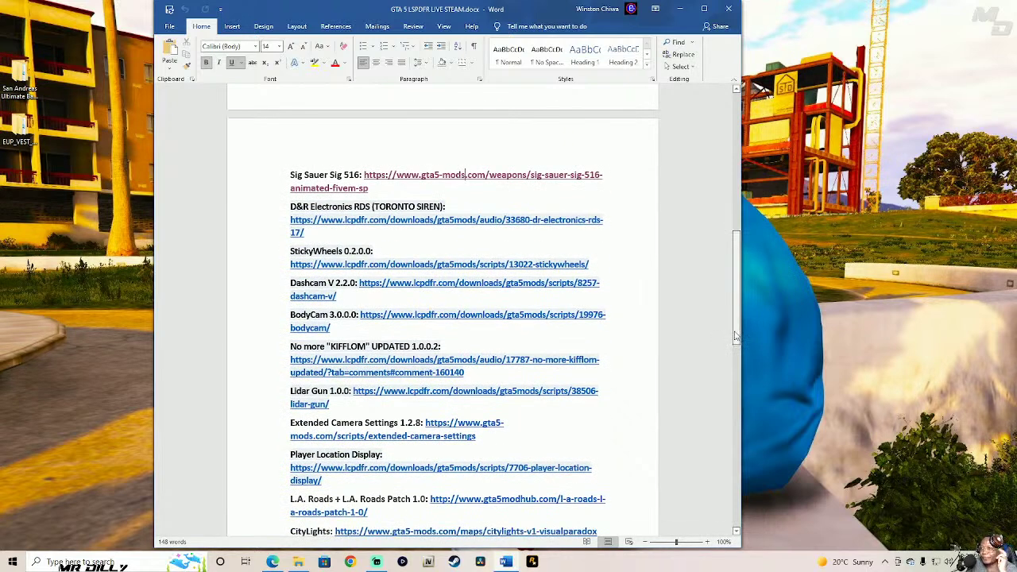
drag(290, 208, 483, 228)
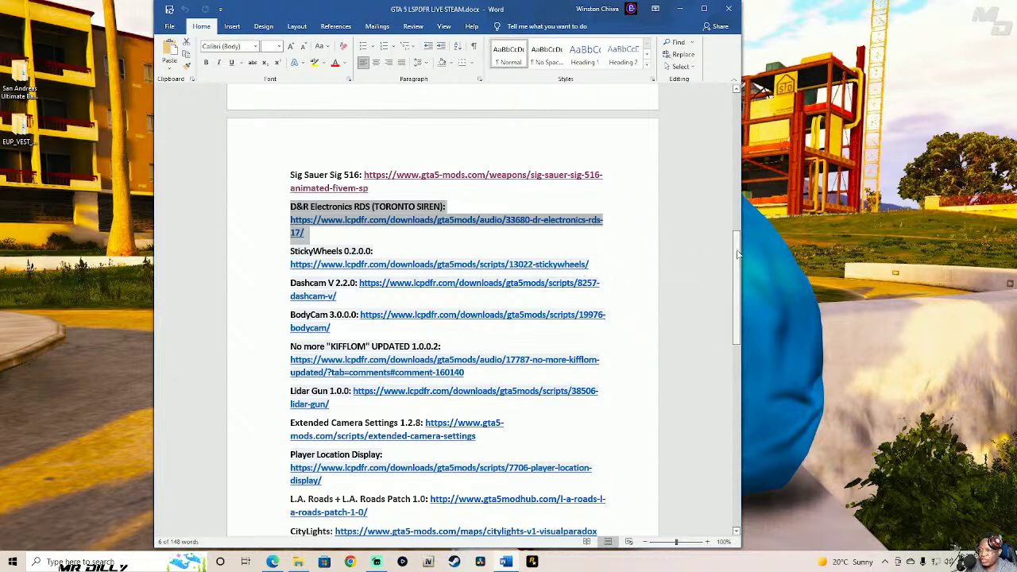
scroll(737, 254, down, 1)
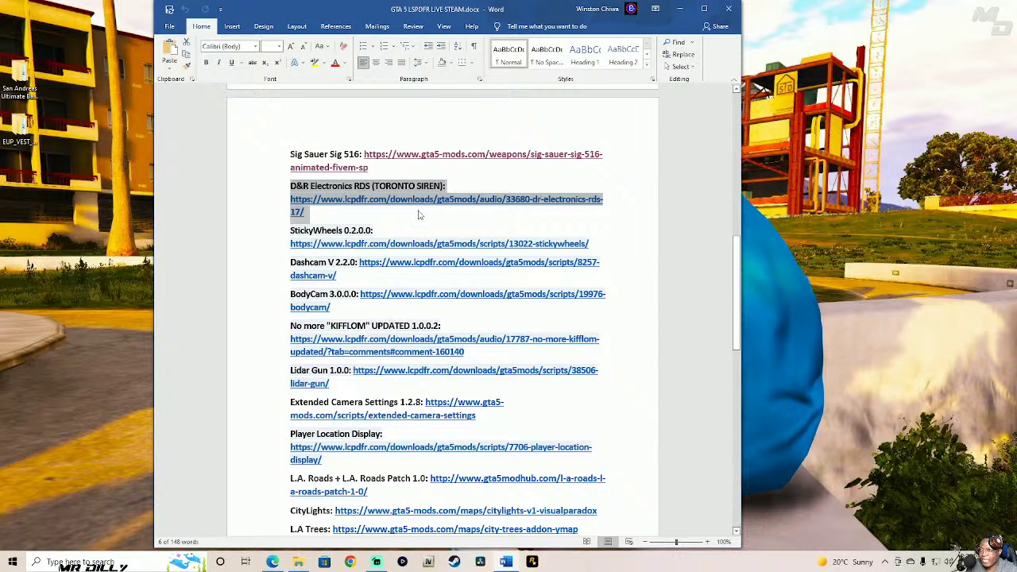
- Open the D&R Electronics RDS link from the document in a fresh browser window, closing the old tabs and the duplicate
click(578, 213)
ctrl+click(543, 209)
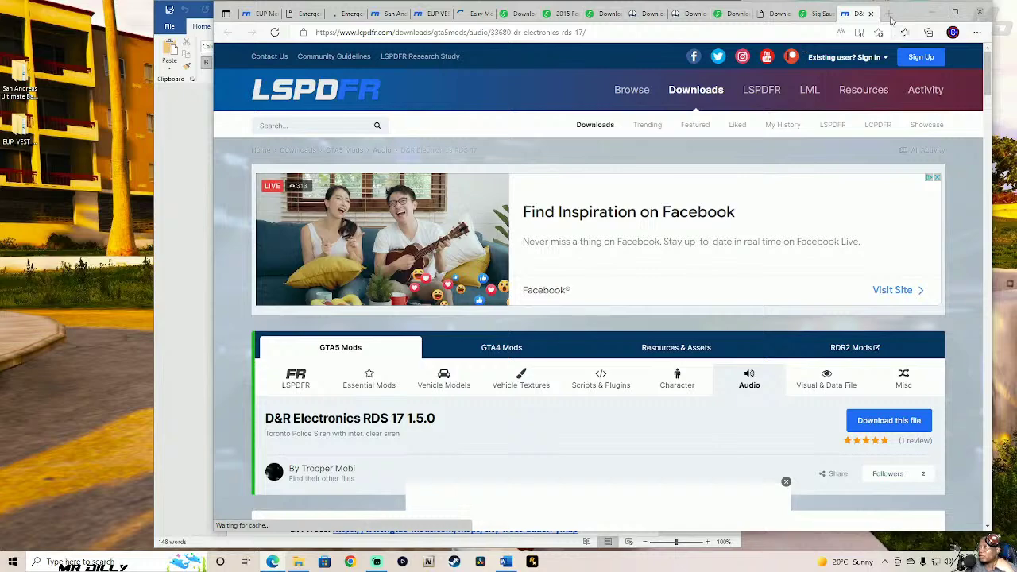
click(981, 14)
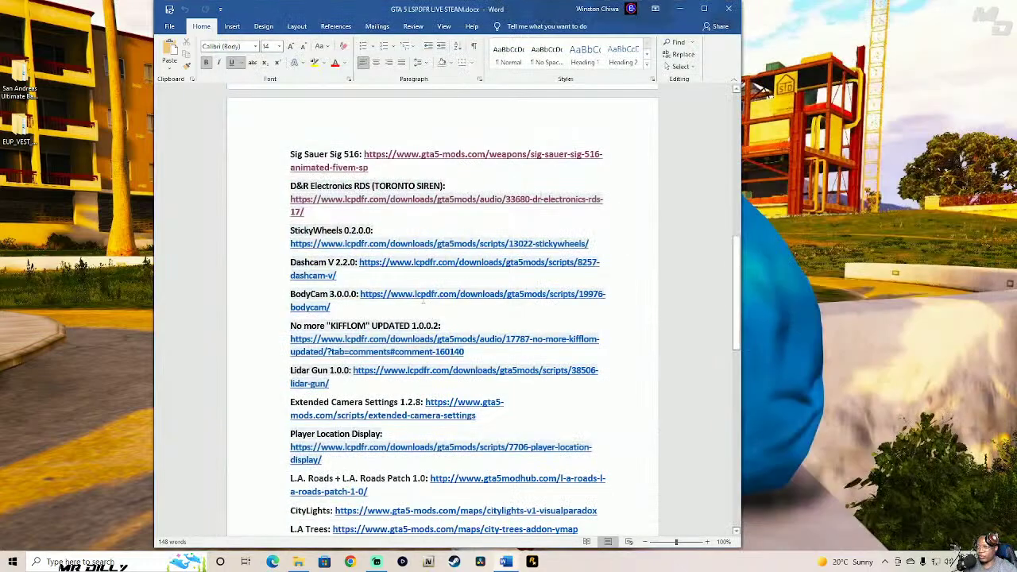
ctrl+click(466, 200)
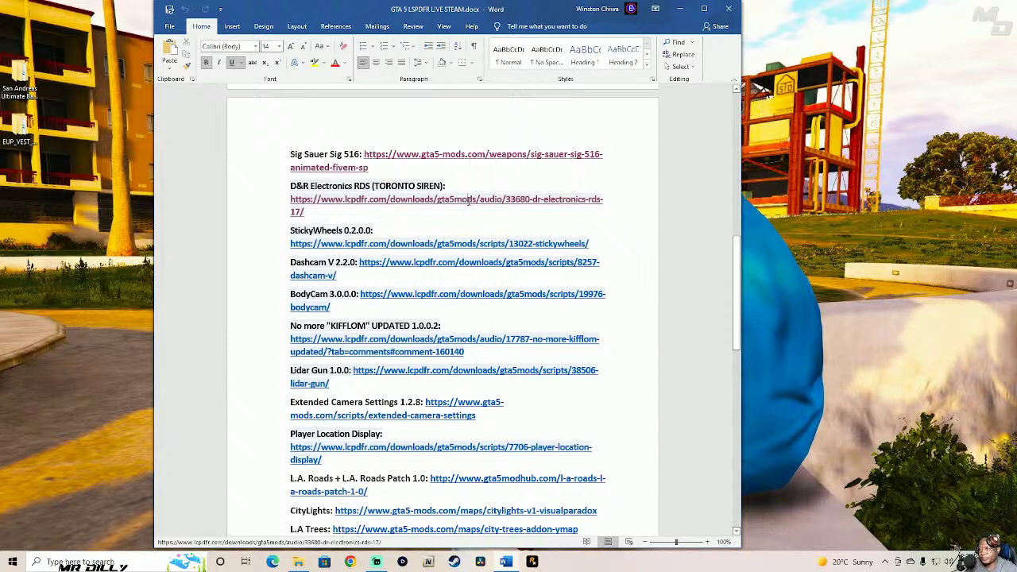
click(473, 204)
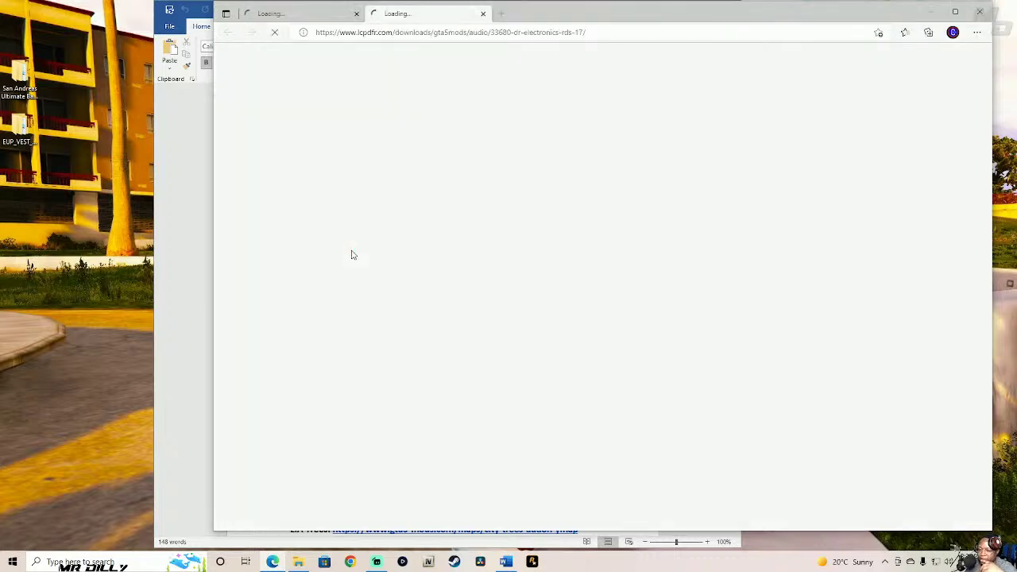
click(483, 15)
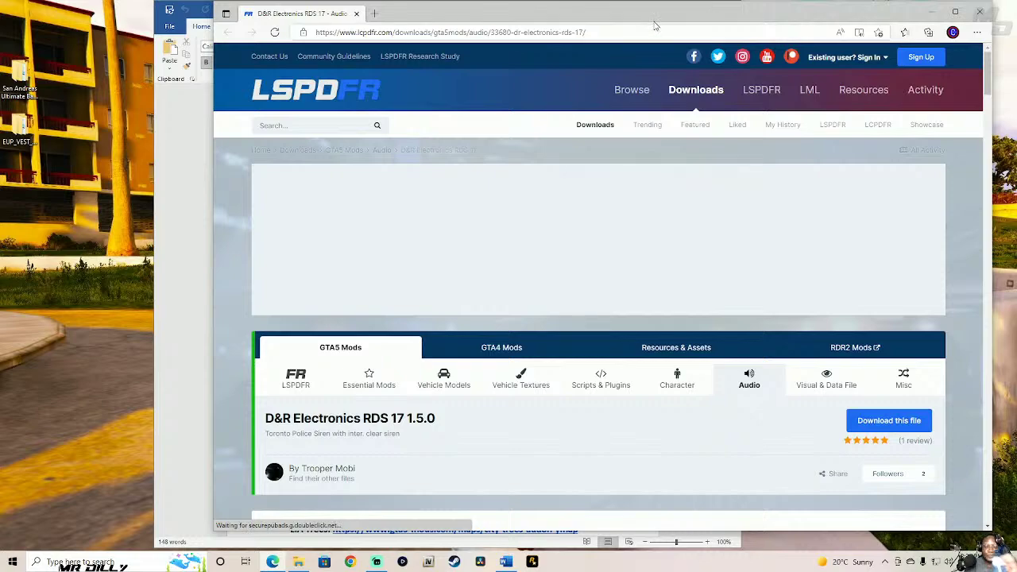
- Review the D&R Electronics RDS 17 1.5.0 mod page and download its siren file
drag(989, 64, 1000, 134)
scroll(671, 151, up, 9)
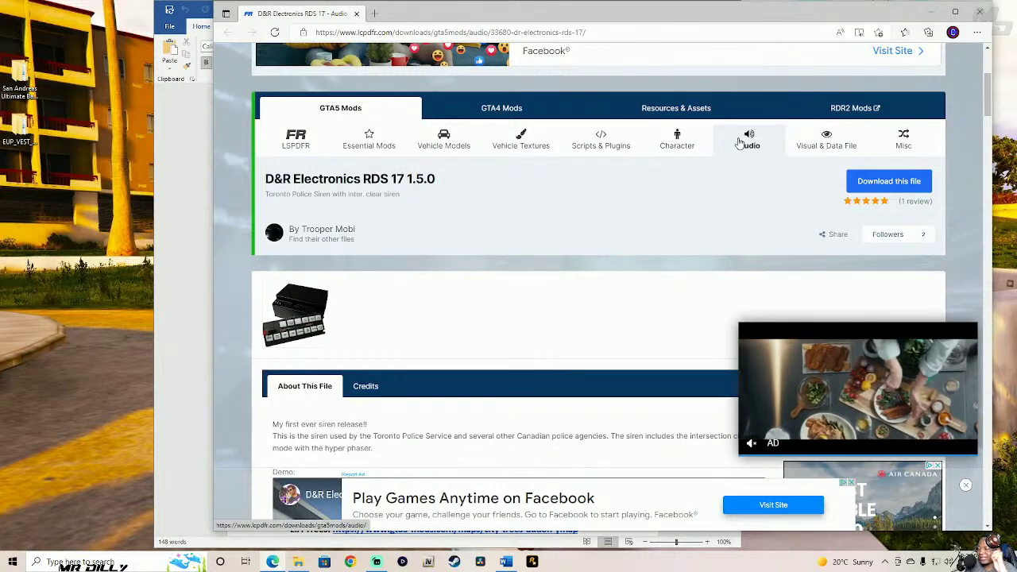
drag(817, 14, 714, 15)
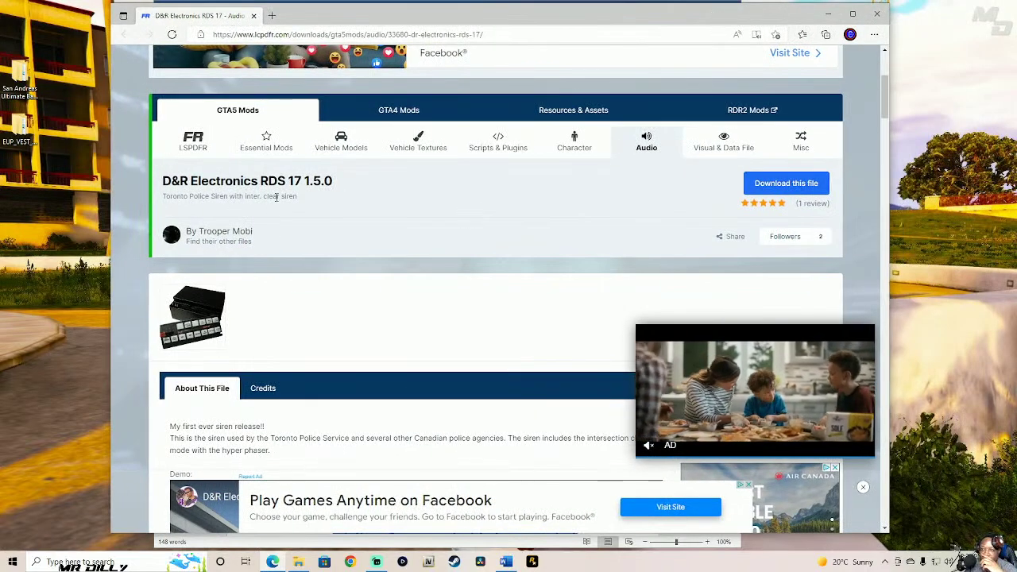
drag(189, 197, 310, 199)
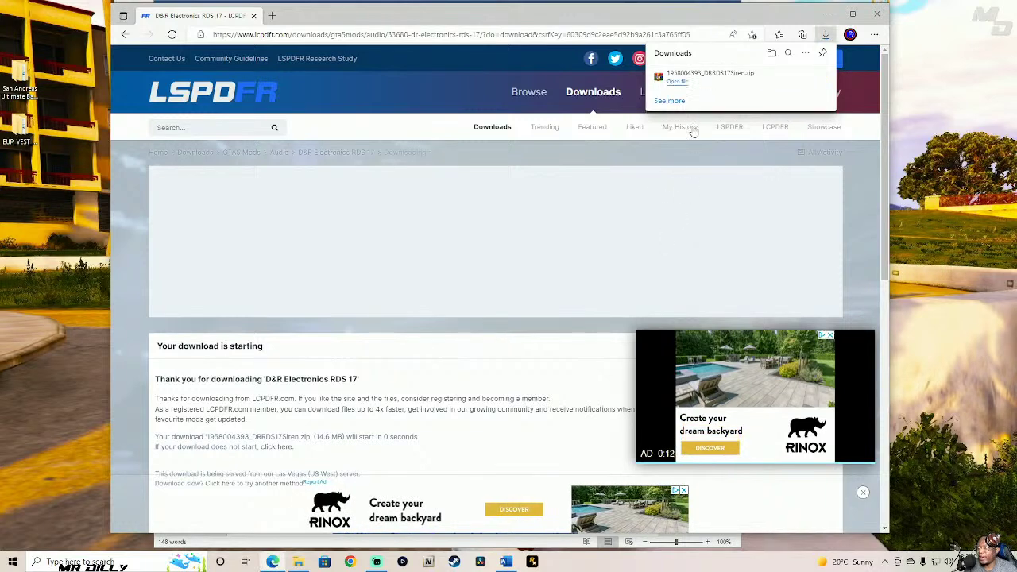
click(683, 84)
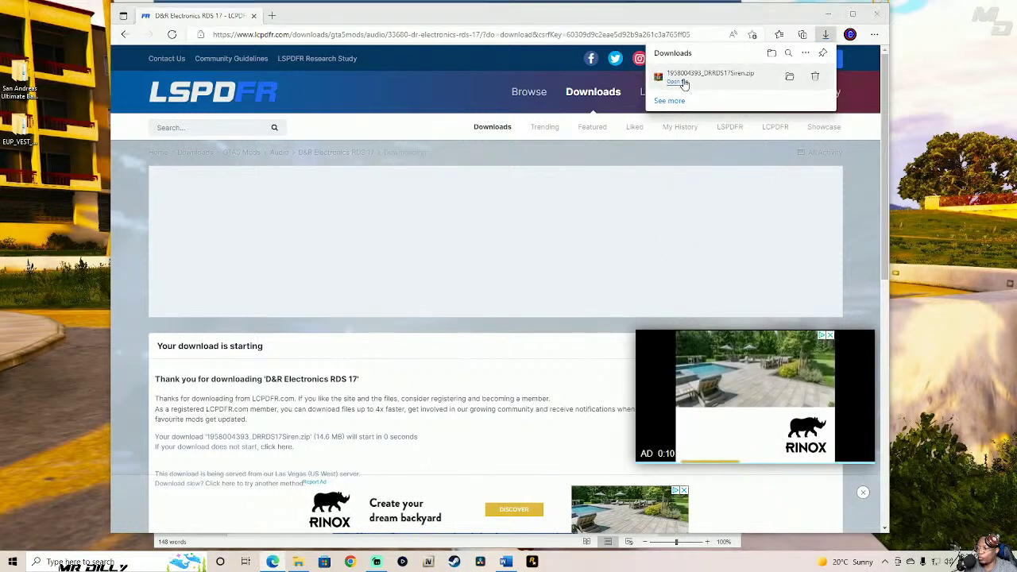
click(711, 110)
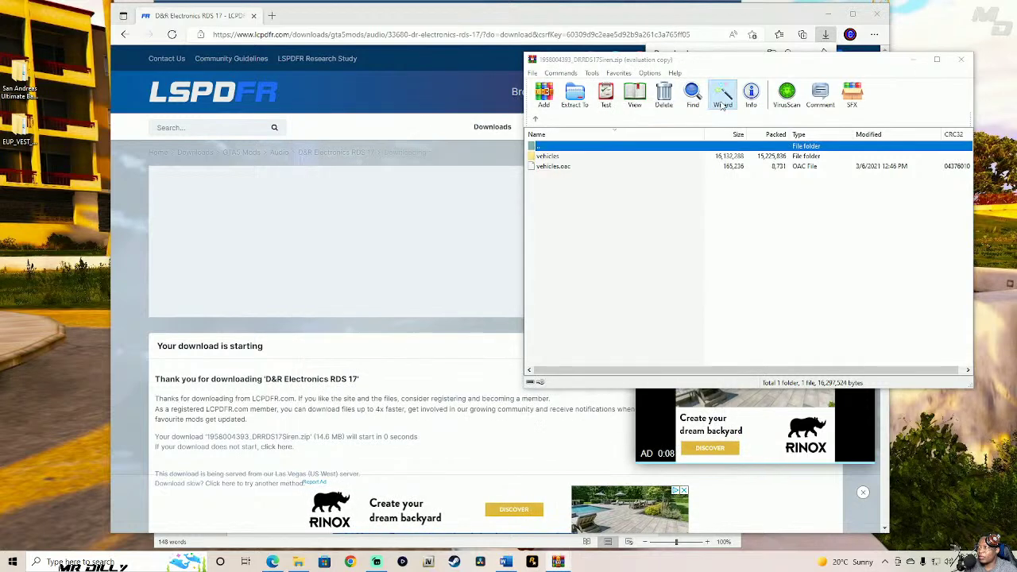
click(722, 95)
click(746, 295)
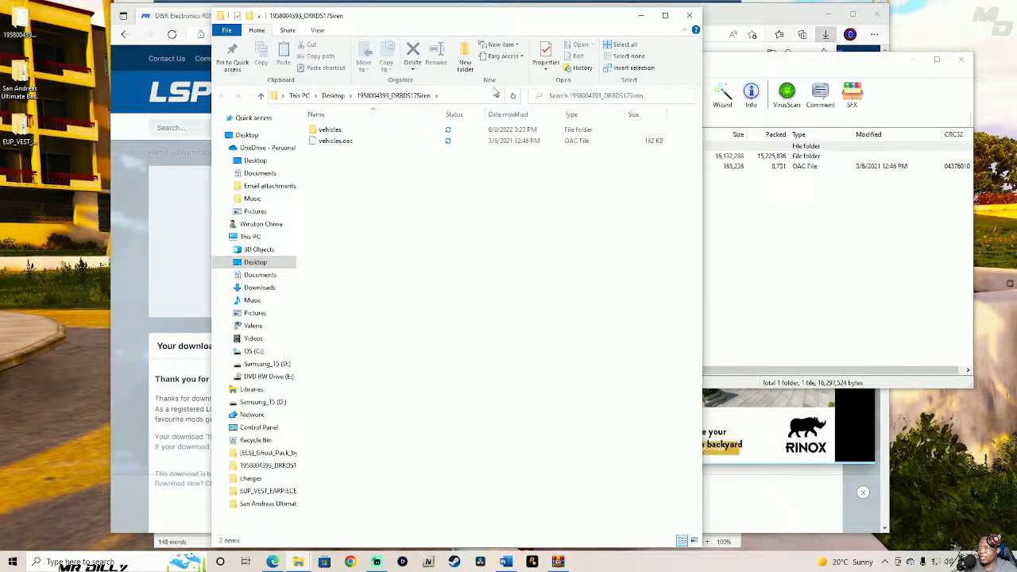
drag(548, 23, 635, 26)
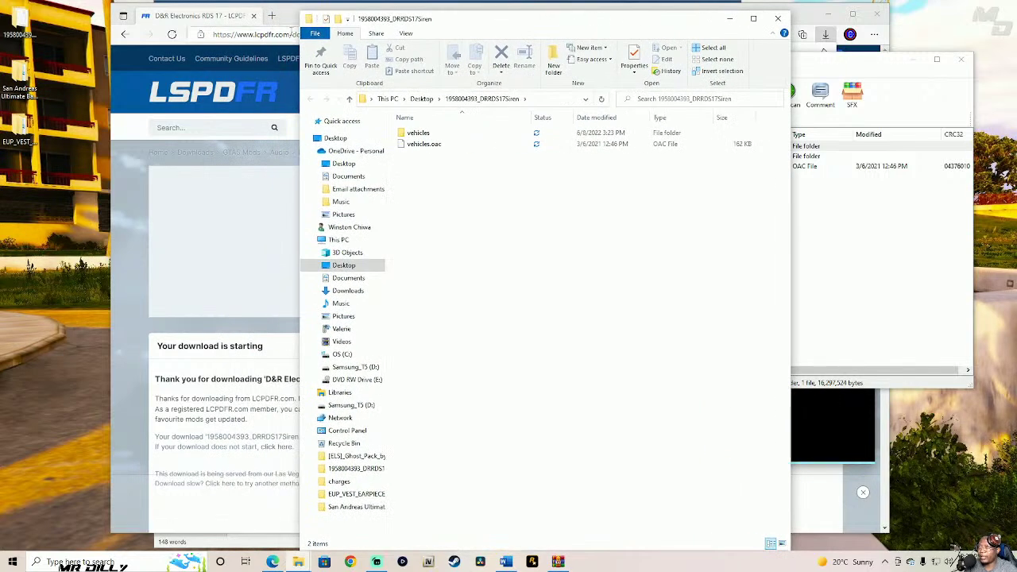
- Return from the download confirmation to the D&R Electronics RDS 17 mod page and look over its description
click(806, 38)
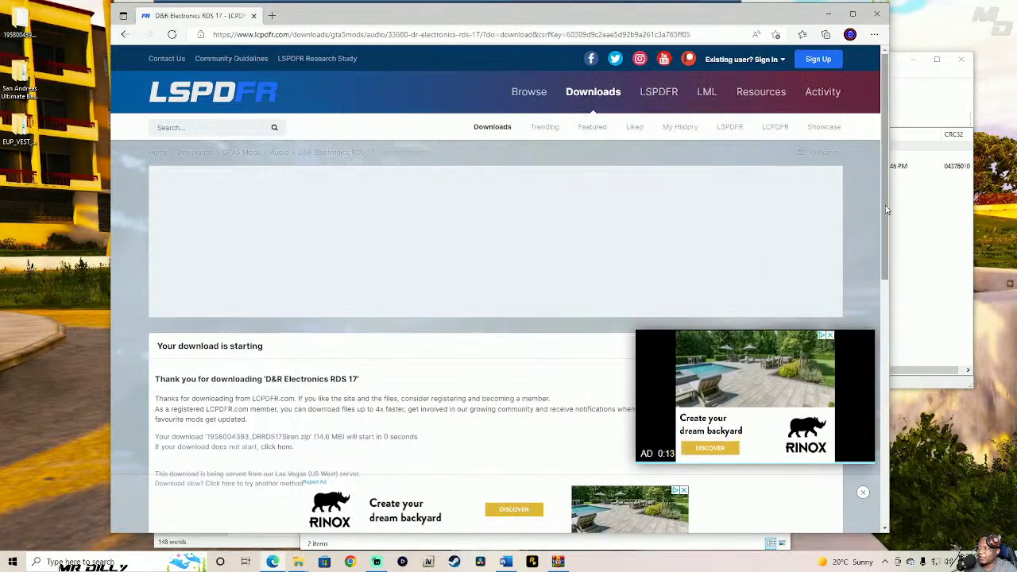
scroll(437, 259, down, 3)
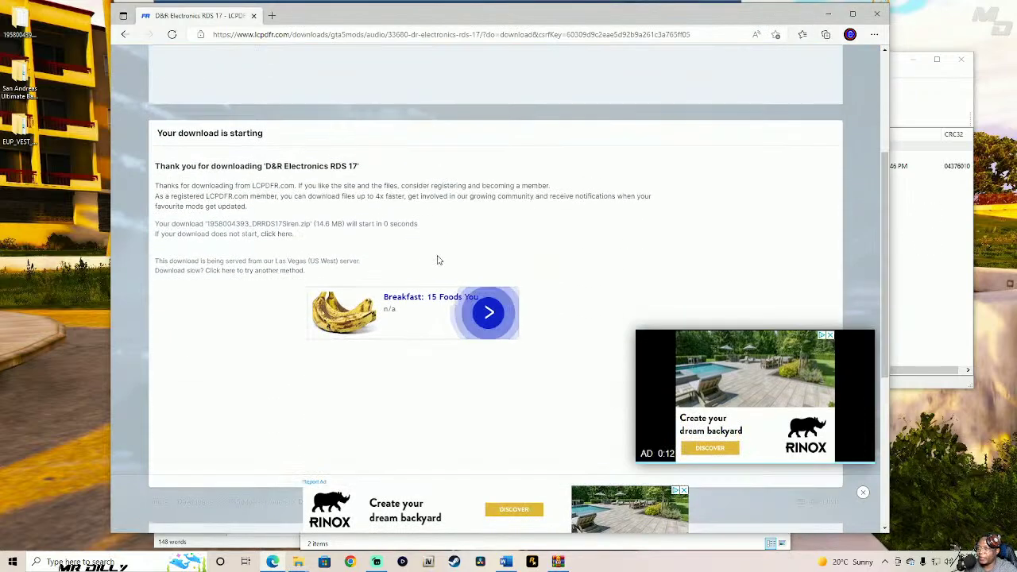
click(334, 167)
drag(880, 99, 906, 105)
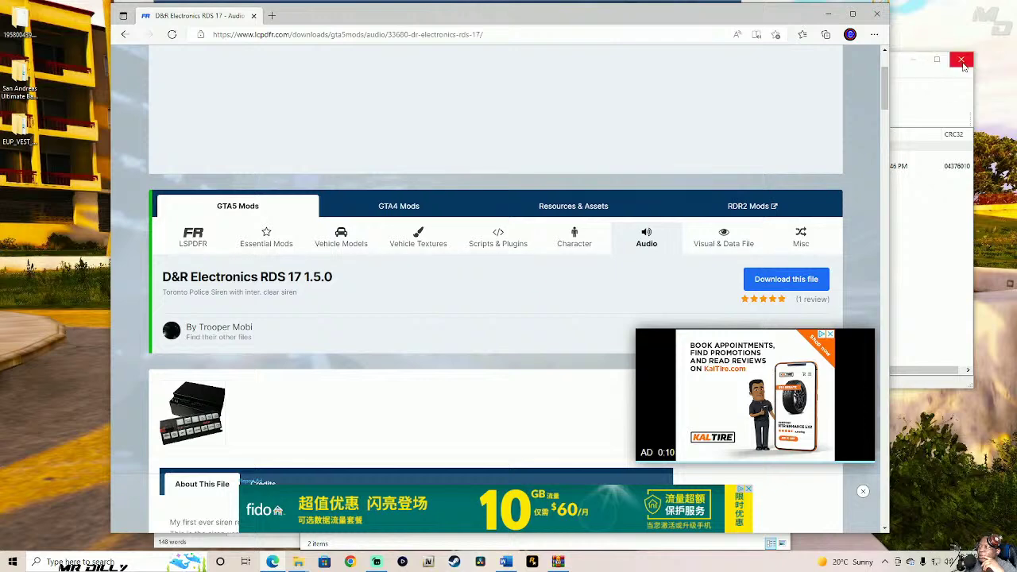
- Close the siren archive, put away the browser and the mod list document, and place the extracted siren folder window beside the desktop
click(936, 99)
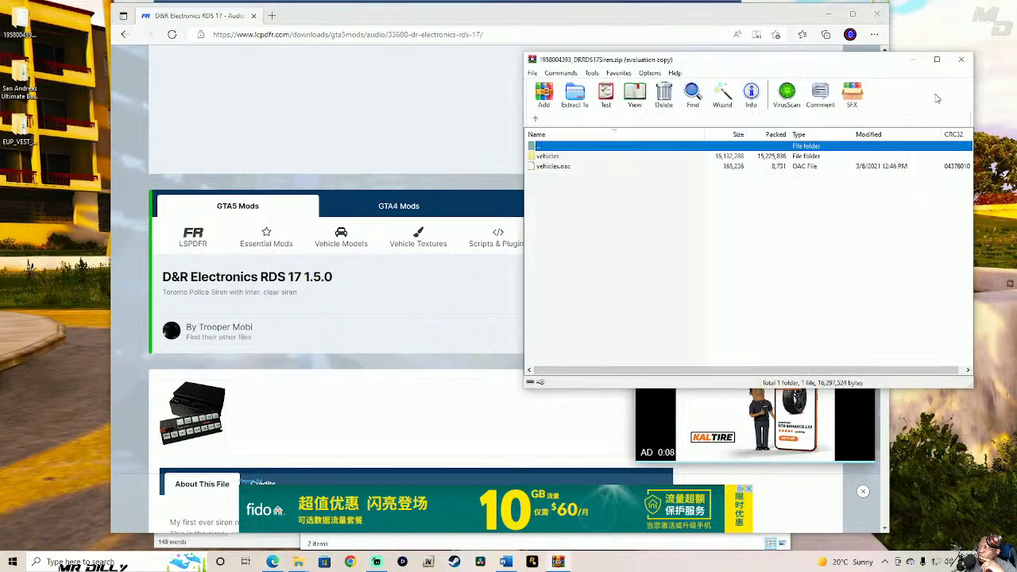
click(959, 60)
click(824, 16)
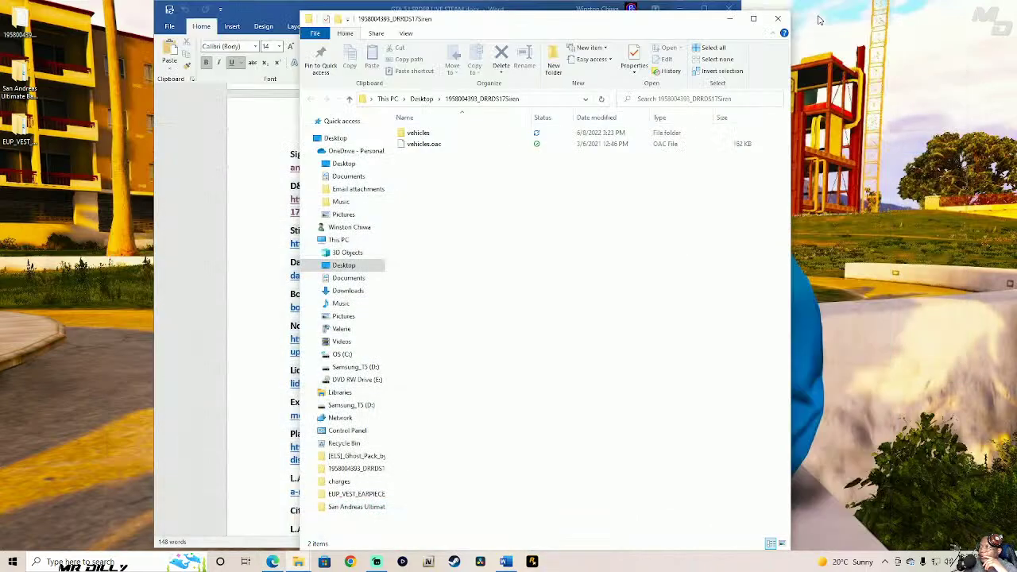
click(560, 8)
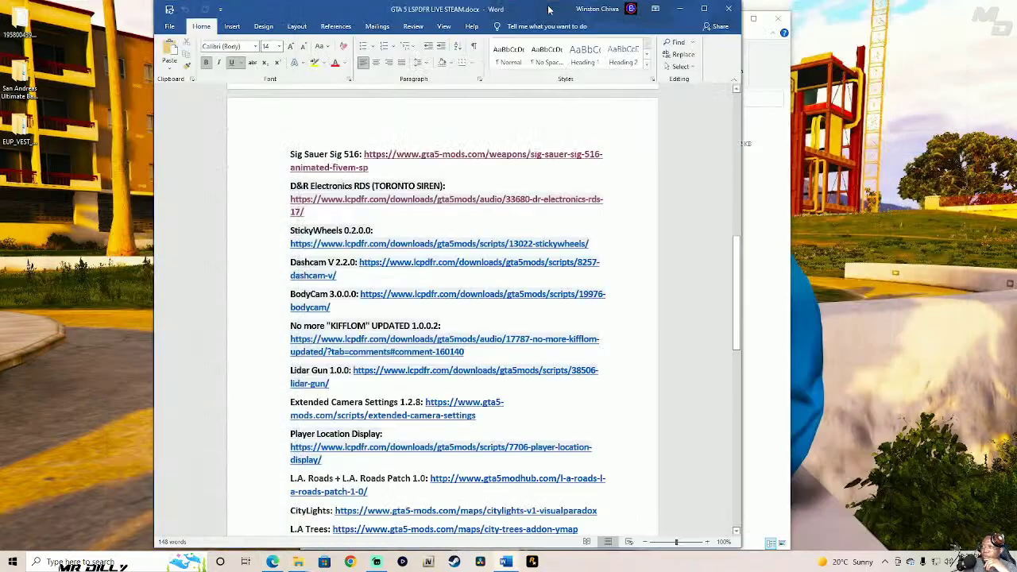
click(679, 9)
drag(642, 22, 855, 18)
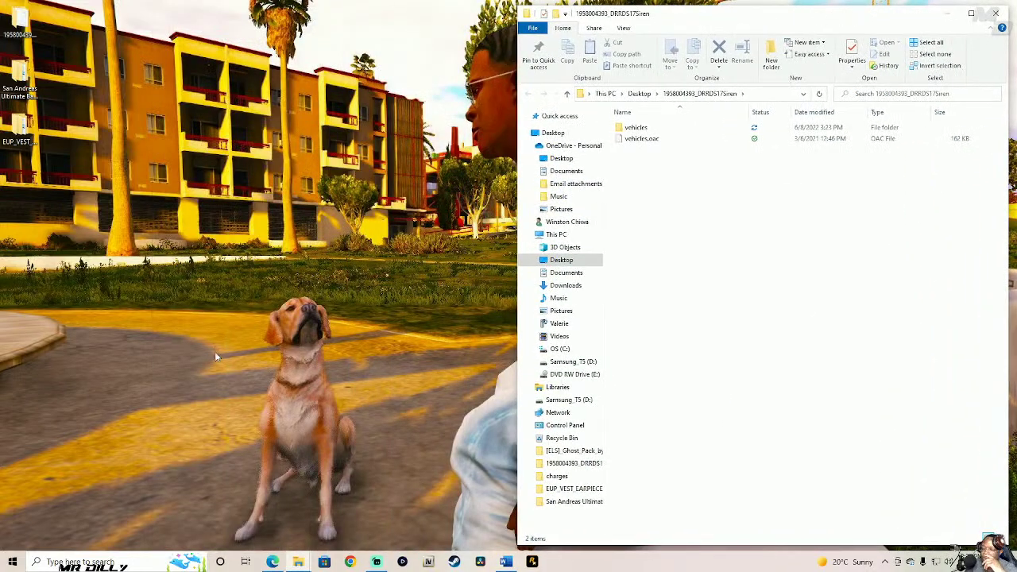
- Launch OpenIV for GTA V and move its window clear of the desktop icons
click(427, 563)
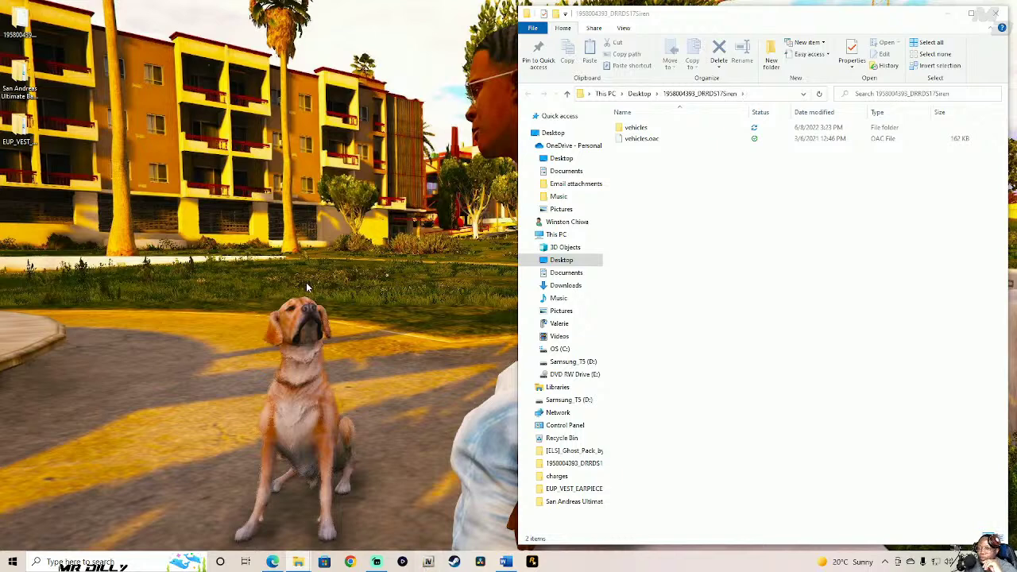
click(454, 300)
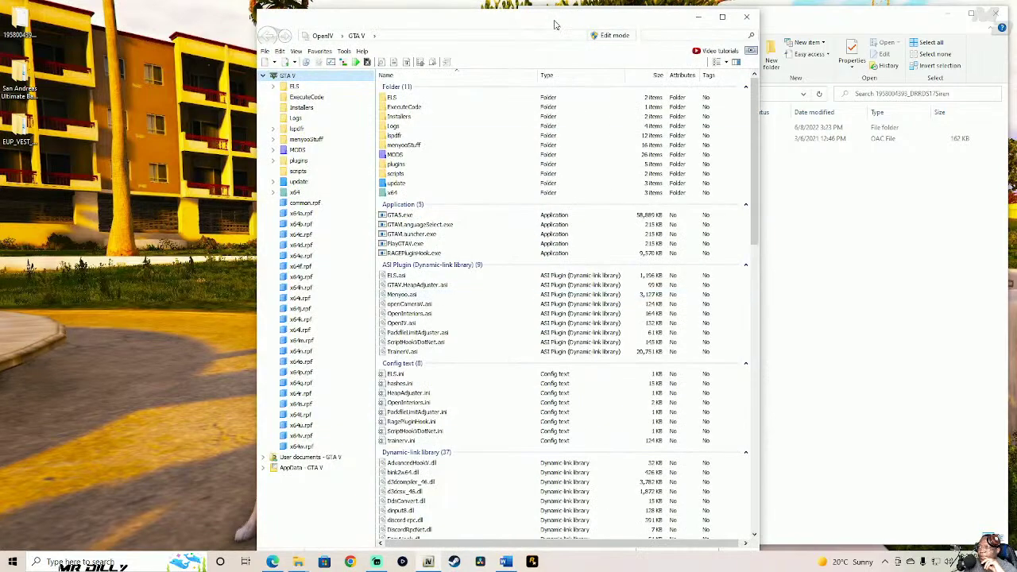
drag(556, 27, 696, 18)
right_click(158, 201)
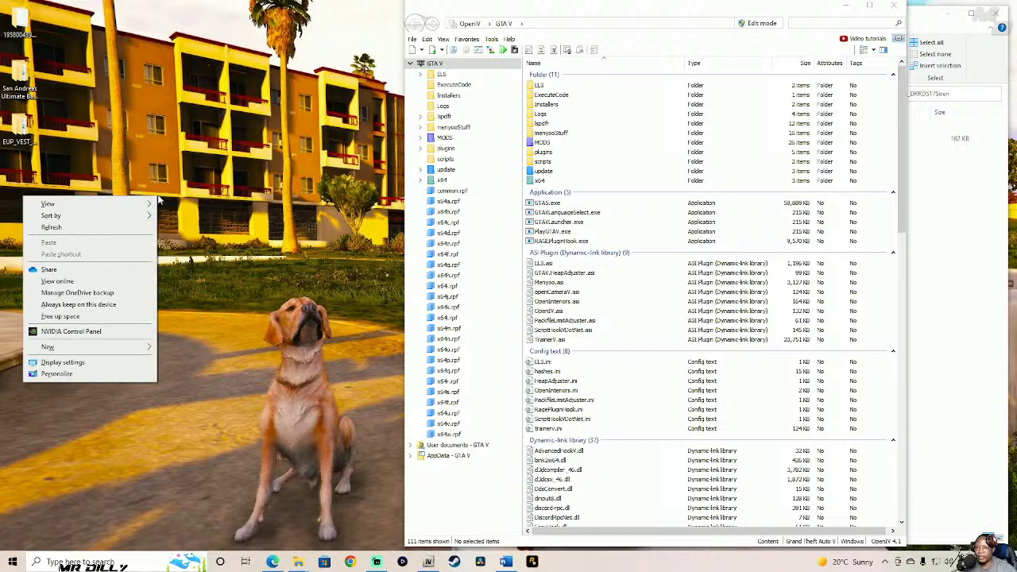
- Create a new folder named erewerw on the desktop
mouse_move(95, 346)
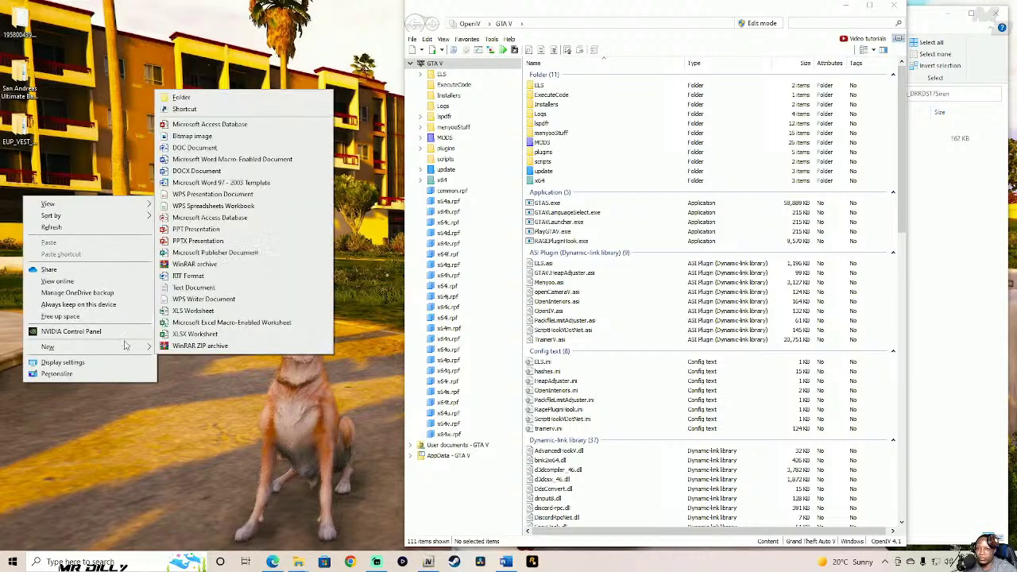
click(237, 99)
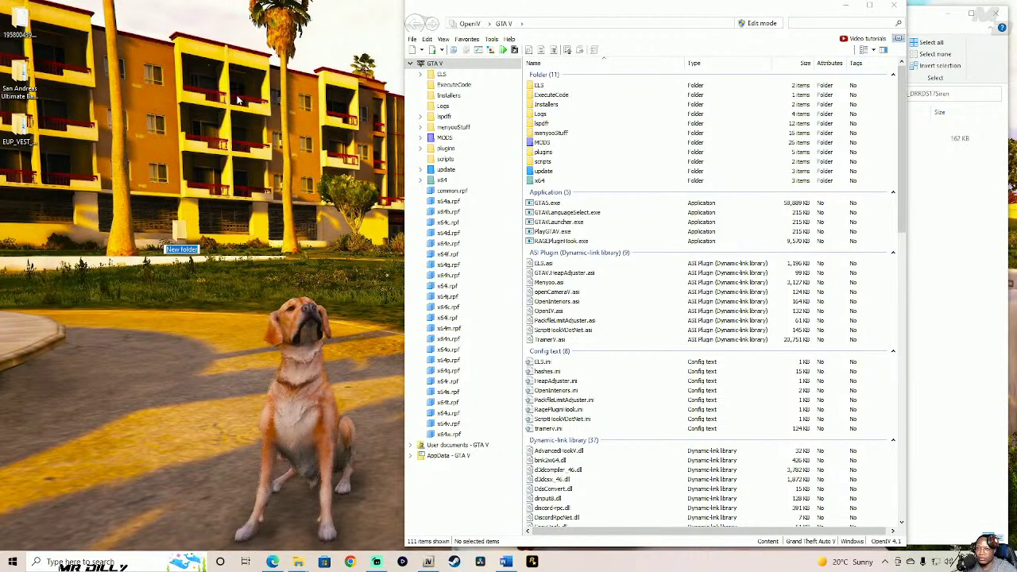
text(erewerw)
key(Return)
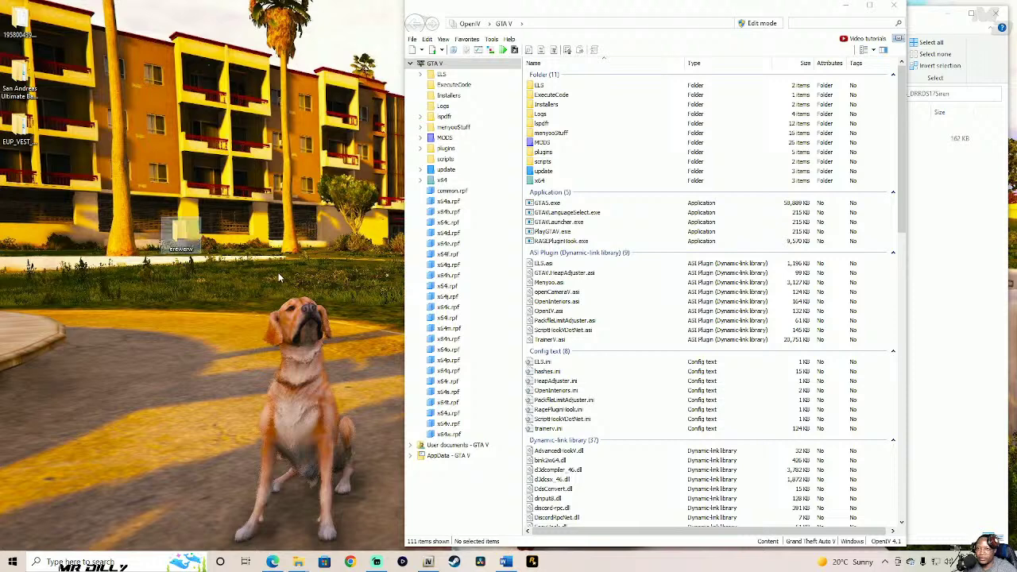
- Browse the MODS copy of update.rpf through x64, audio and sfx to the resident folder in search of the siren's install location
double_click(565, 141)
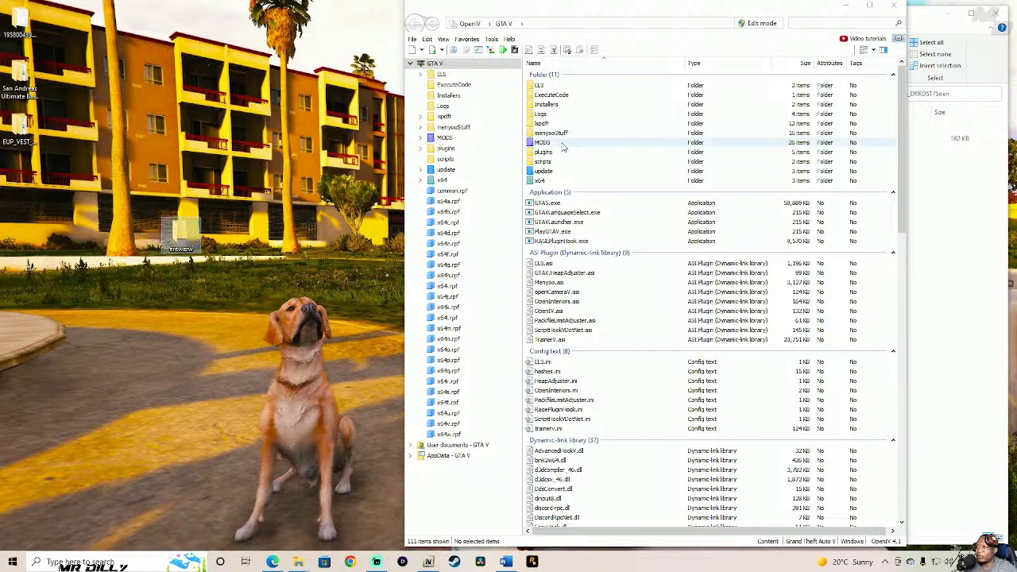
click(556, 87)
double_click(556, 87)
double_click(556, 88)
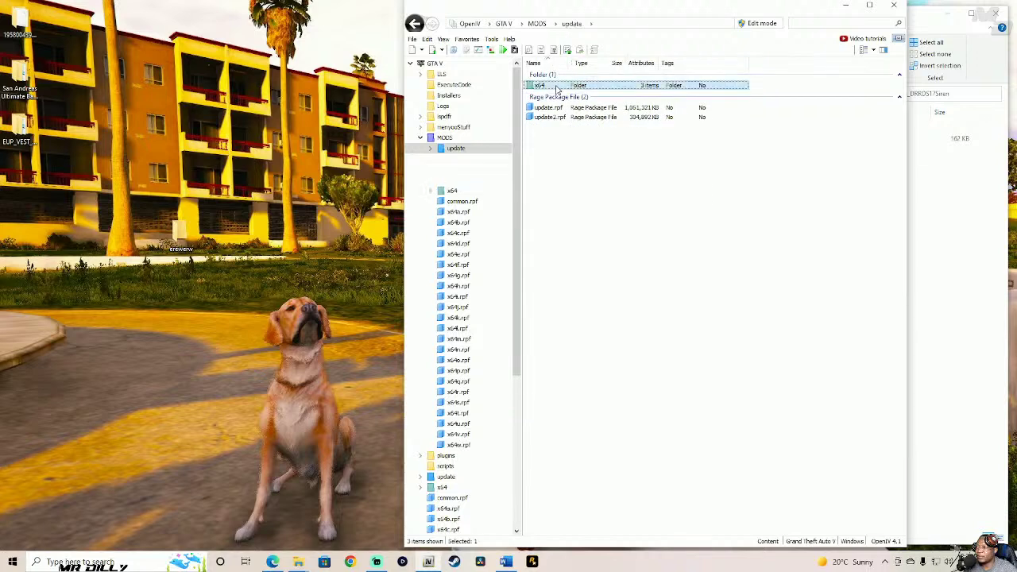
click(414, 24)
double_click(560, 108)
double_click(560, 106)
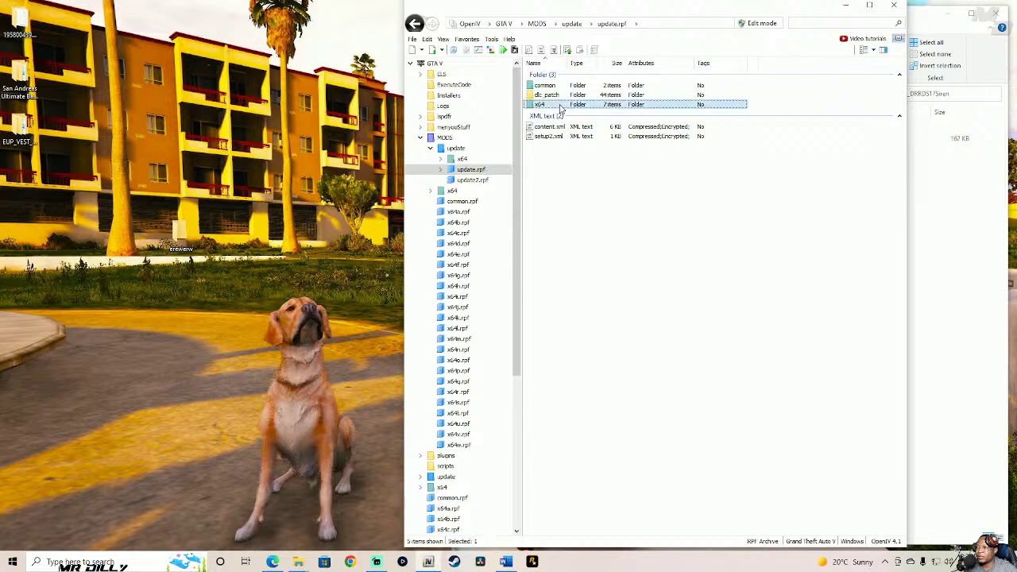
click(570, 88)
double_click(571, 88)
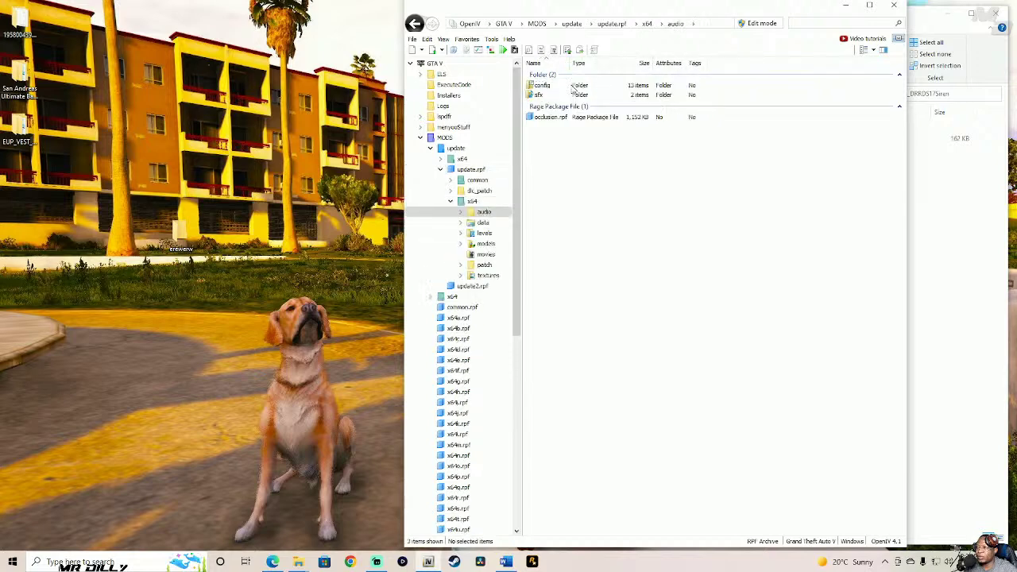
double_click(568, 96)
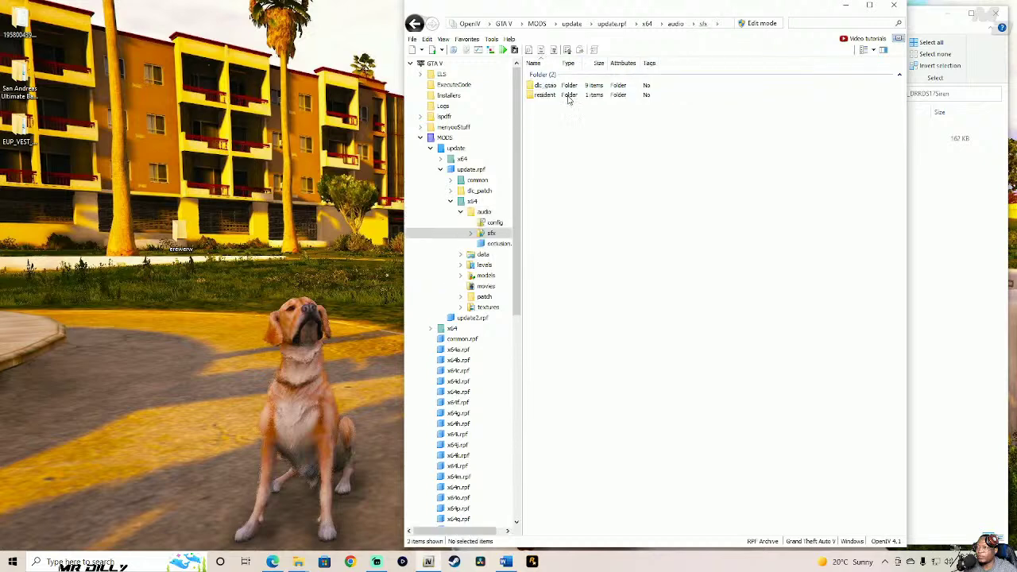
click(569, 96)
double_click(569, 95)
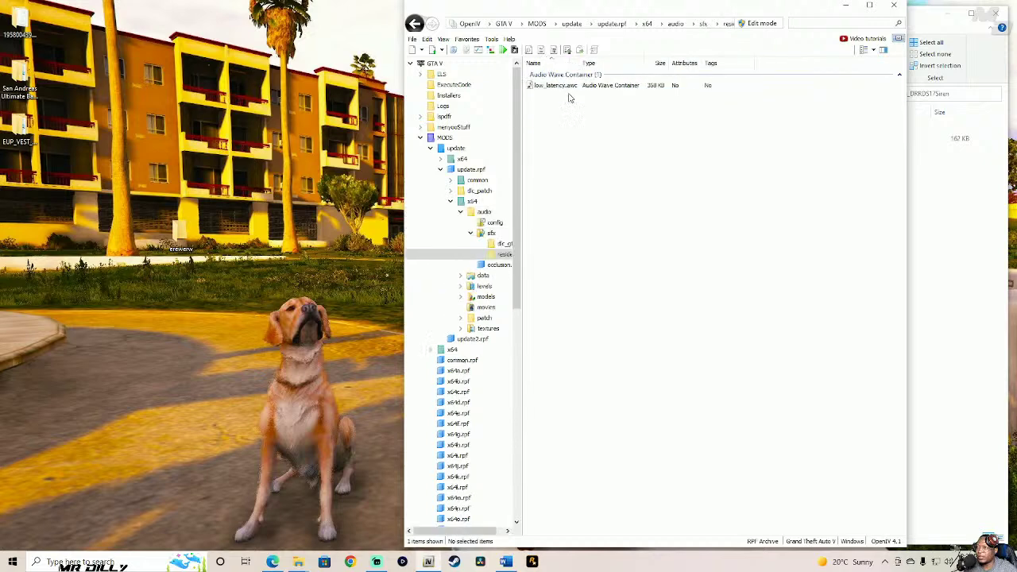
- Check the audio config folder of update.rpf for the siren files, and return to the archive's root
click(414, 23)
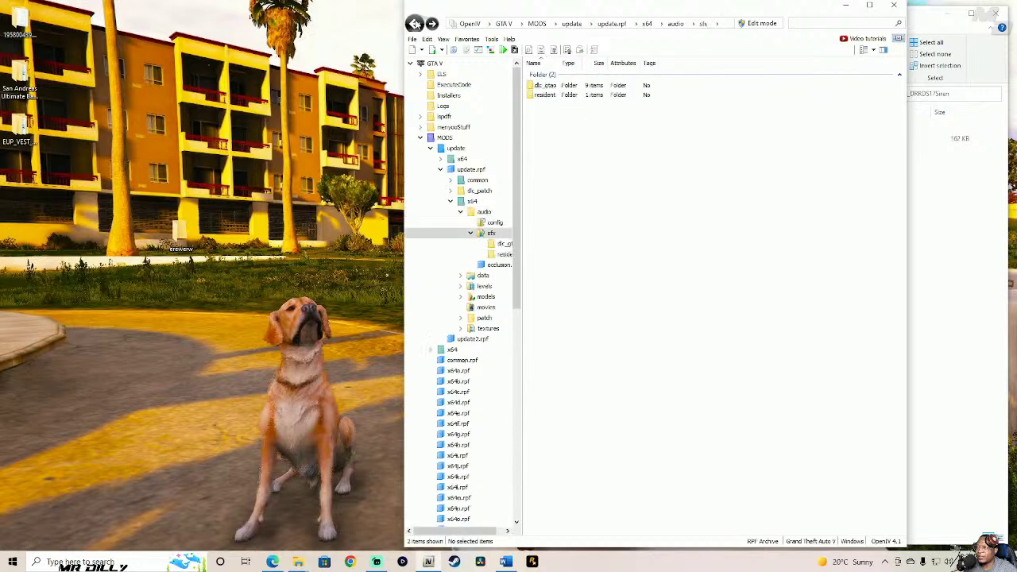
click(414, 23)
click(568, 86)
double_click(568, 87)
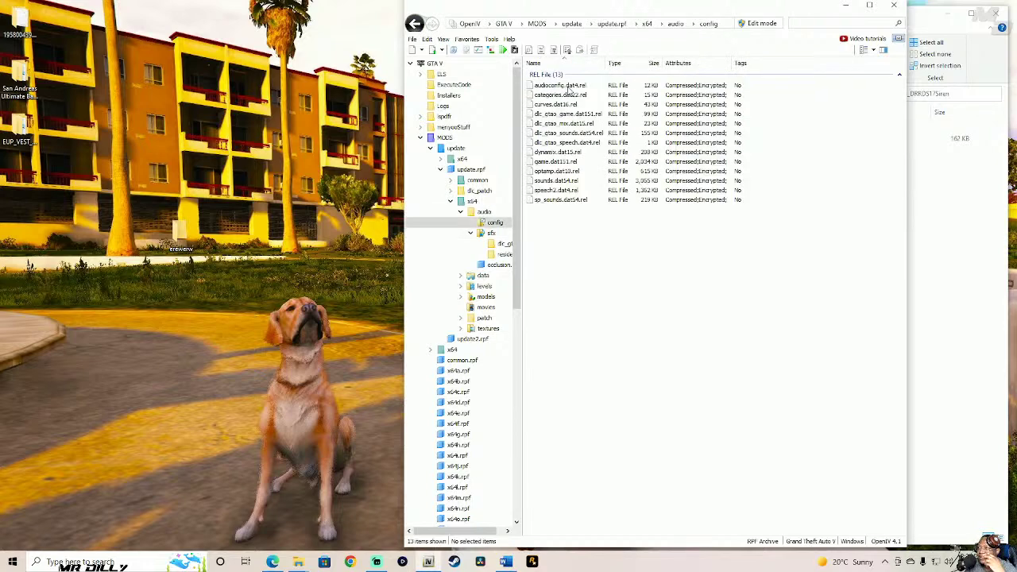
click(414, 24)
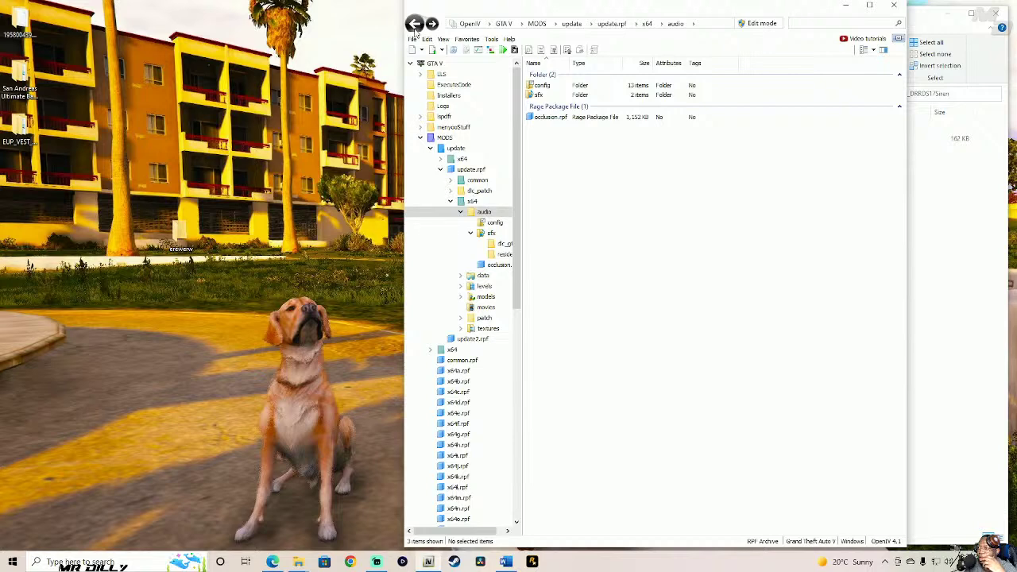
click(414, 24)
click(414, 24)
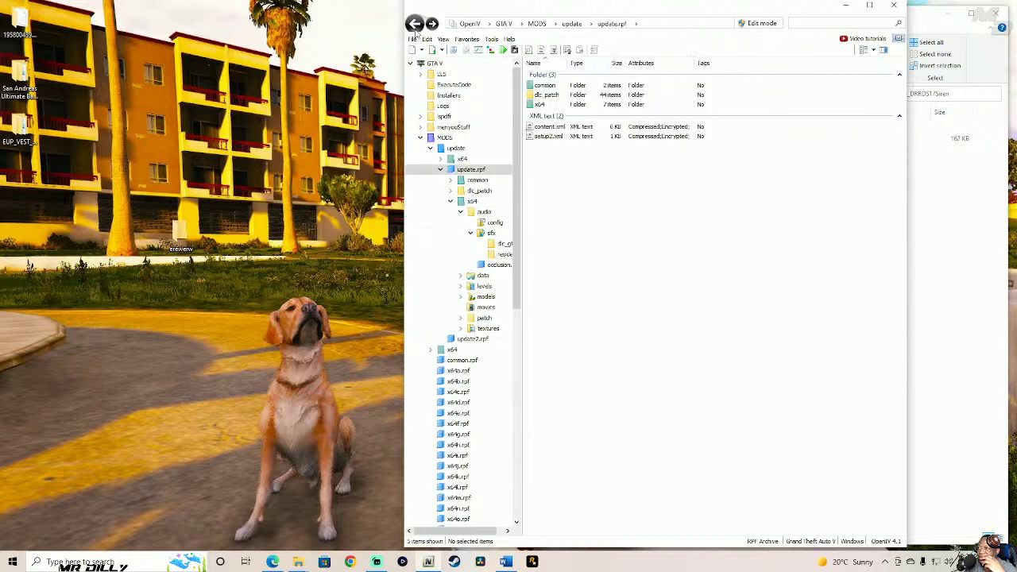
- Look into the x64 folder of MODS/update and its data subfolder, and return to the MODS folder
click(413, 24)
double_click(560, 87)
double_click(563, 87)
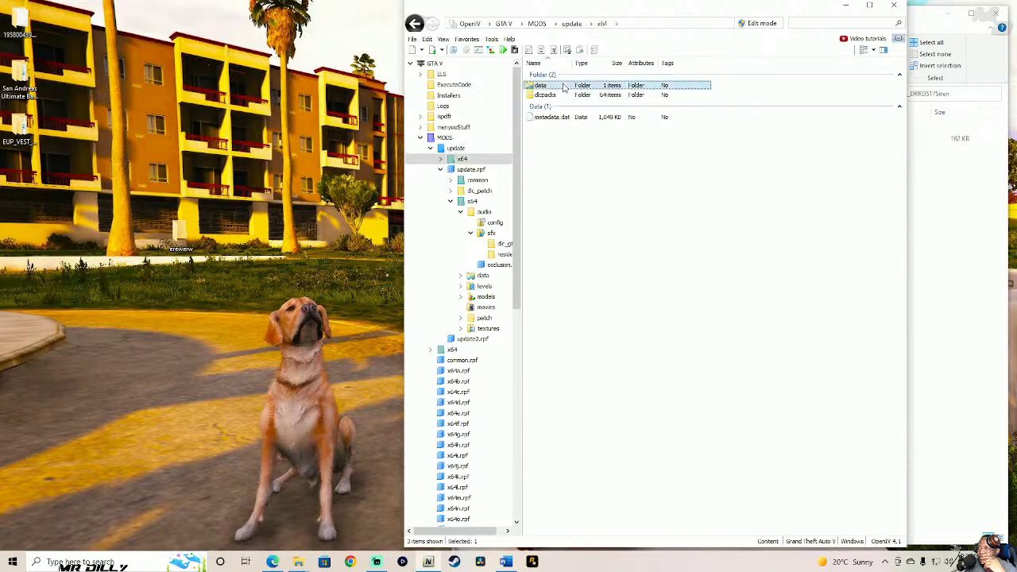
click(414, 24)
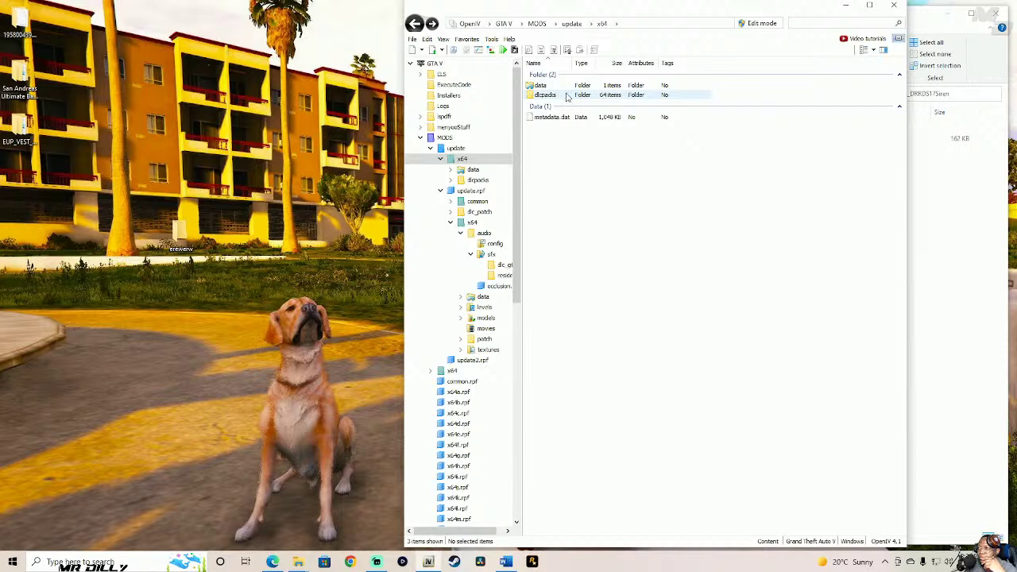
click(413, 24)
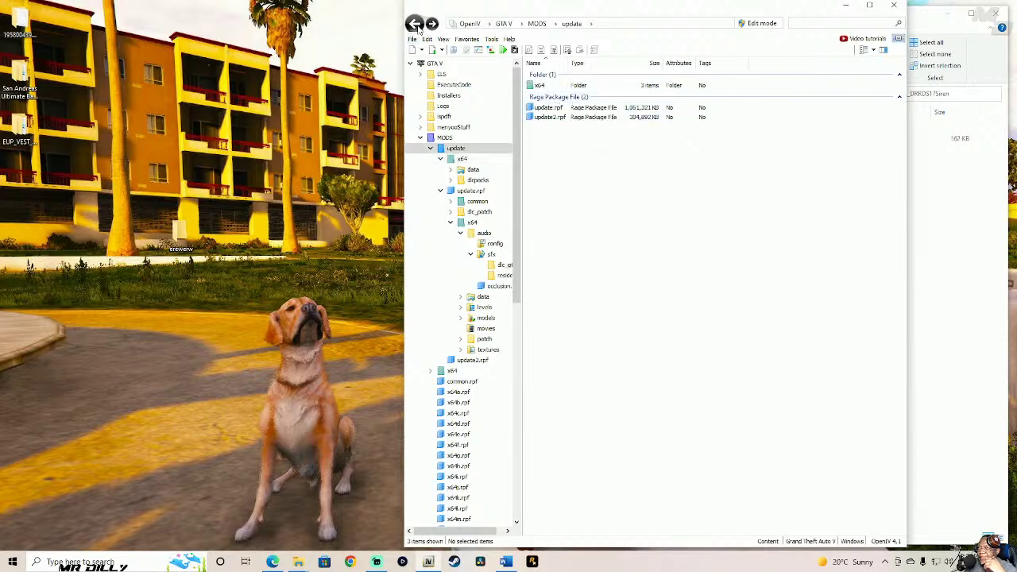
click(414, 23)
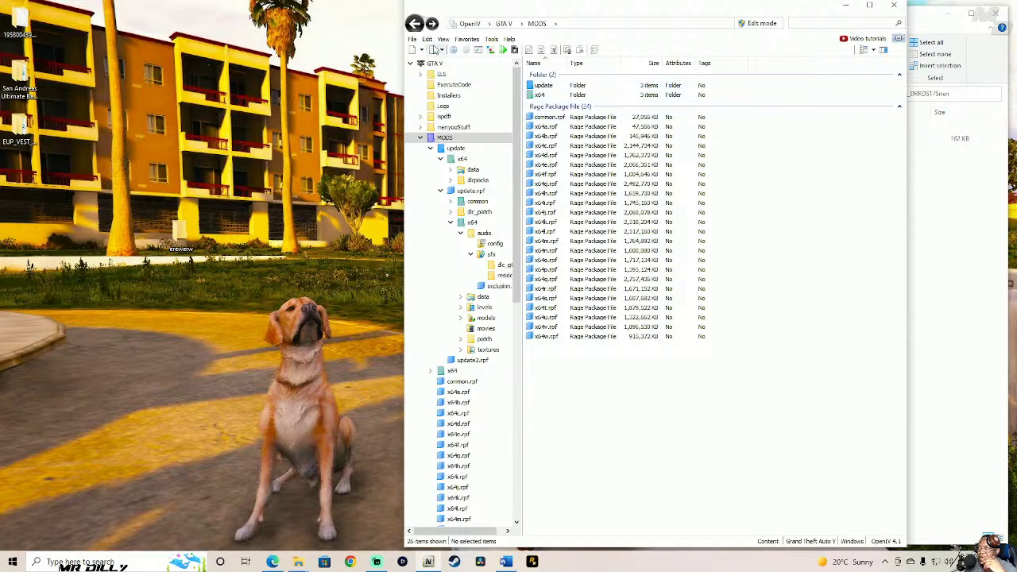
- Examine the common/data and dlc_patch folders inside the MODS update.rpf for a matching vehicles audio location
double_click(547, 85)
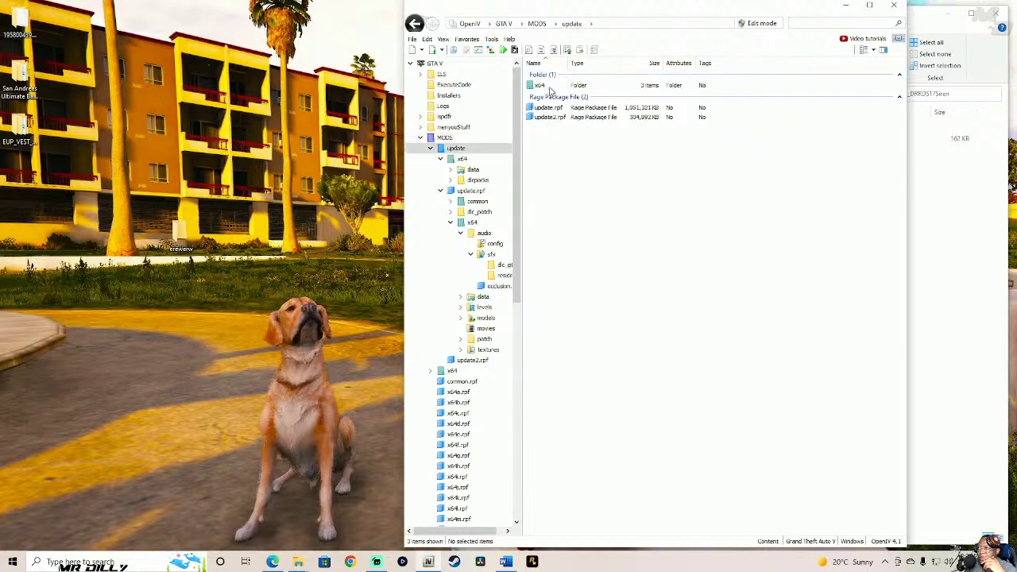
double_click(548, 107)
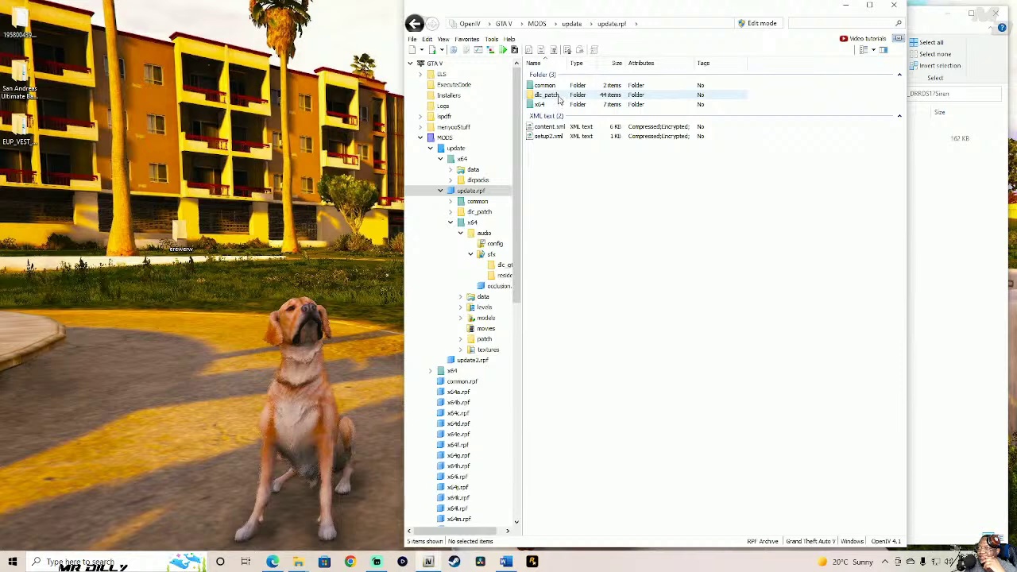
double_click(559, 87)
double_click(560, 87)
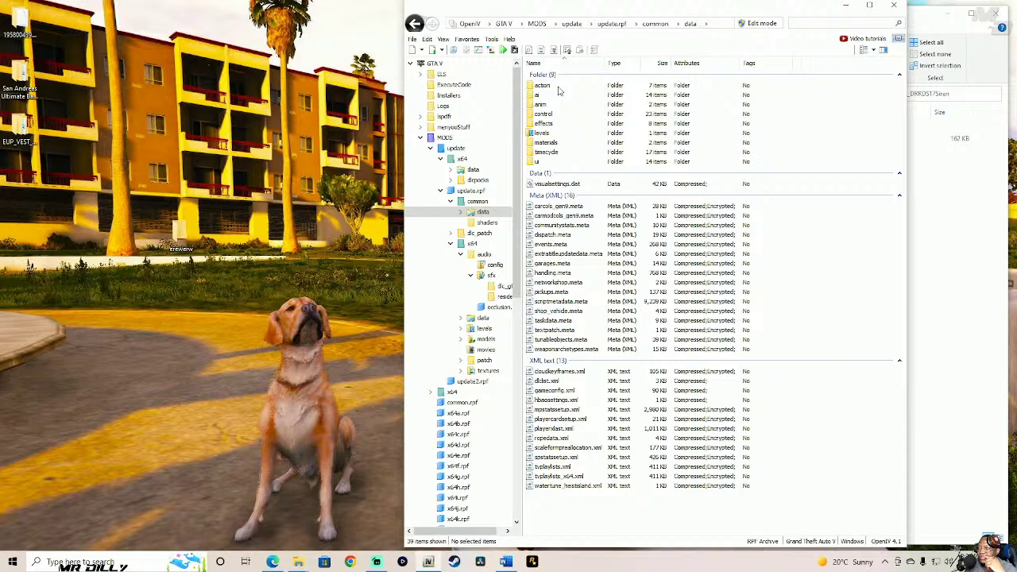
click(423, 28)
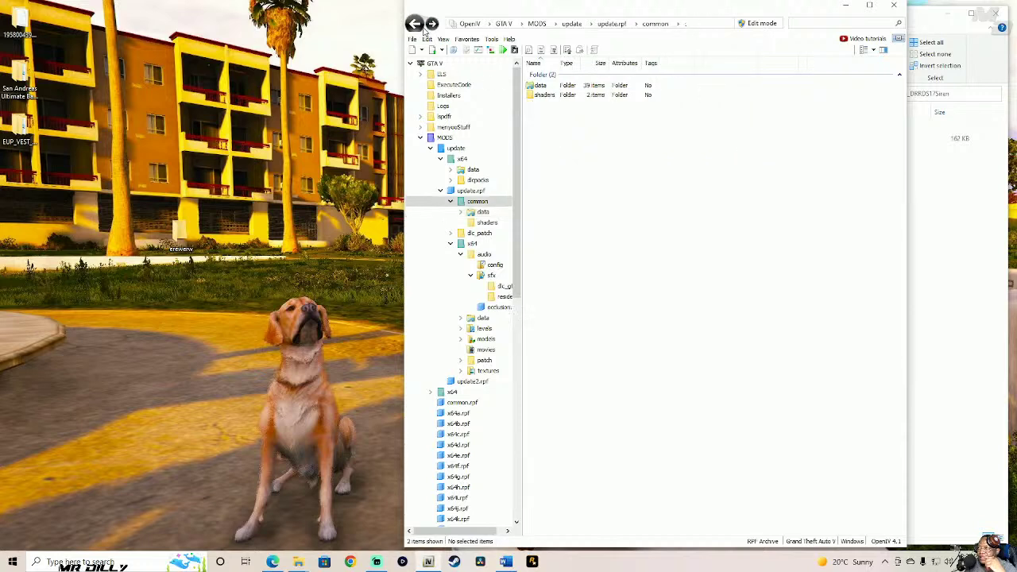
click(423, 29)
double_click(559, 96)
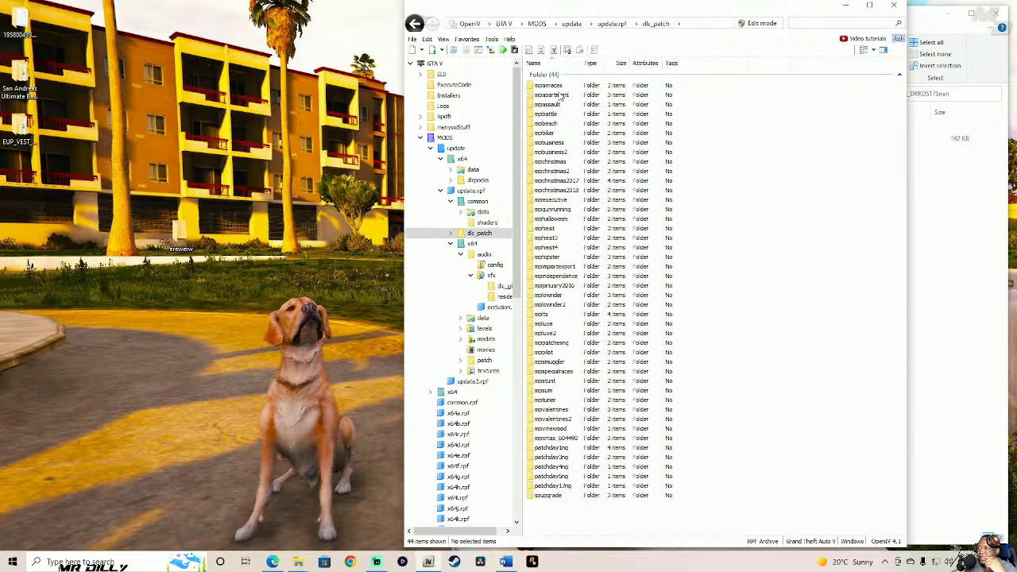
click(414, 23)
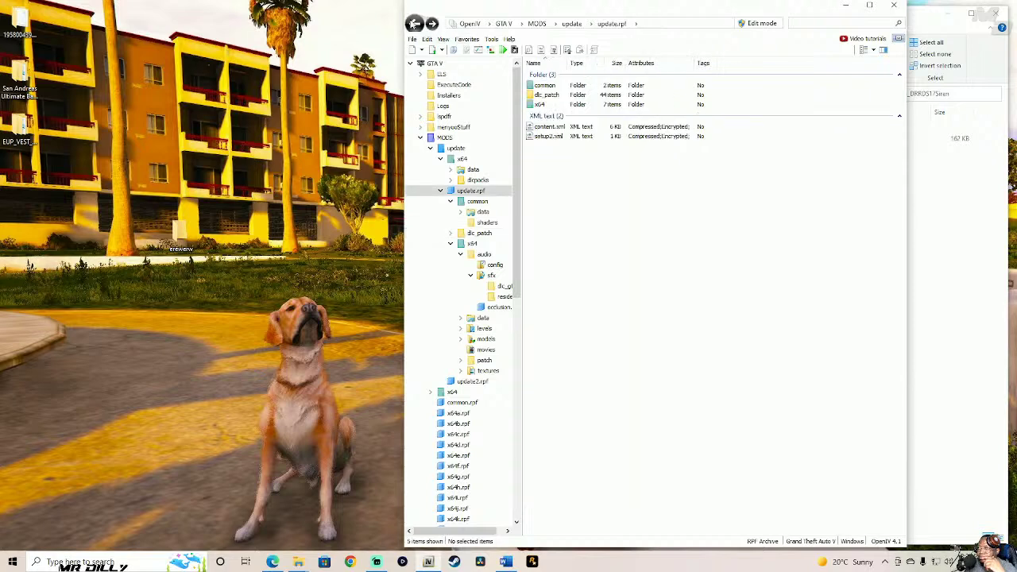
- Recheck the config and sfx/resident folders under x64/audio in update.rpf, and go back to x64
click(560, 105)
double_click(560, 105)
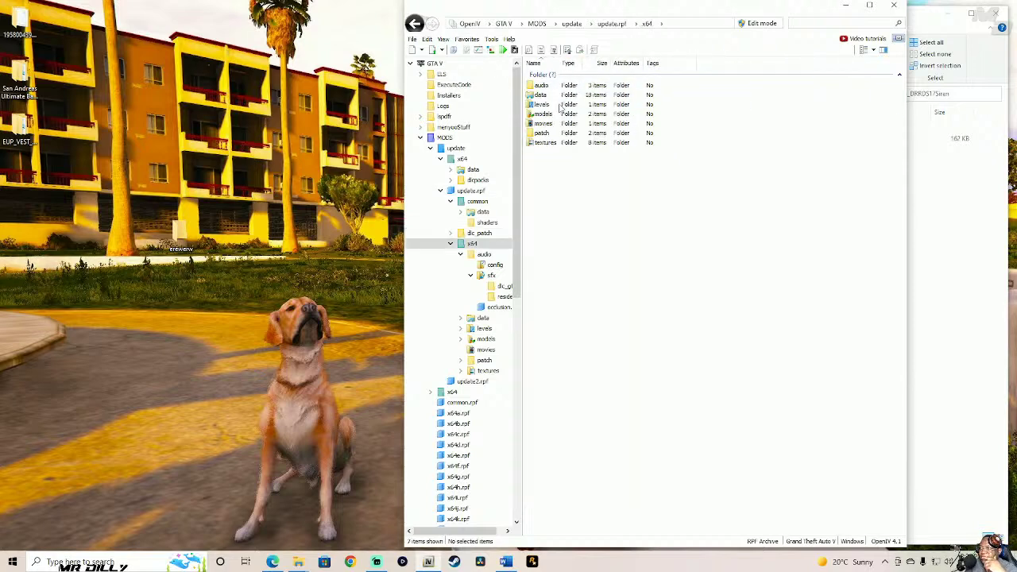
double_click(555, 87)
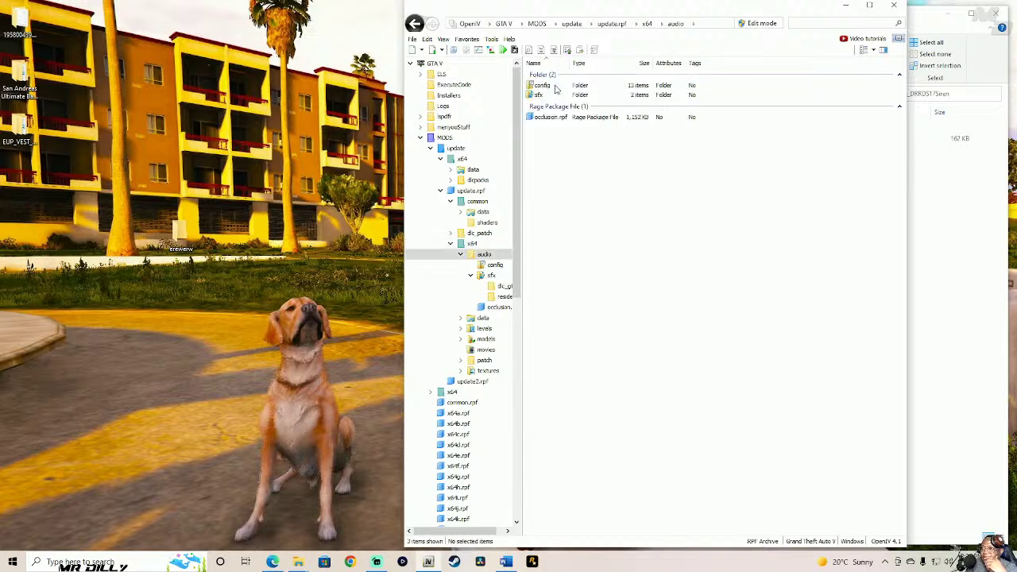
double_click(543, 85)
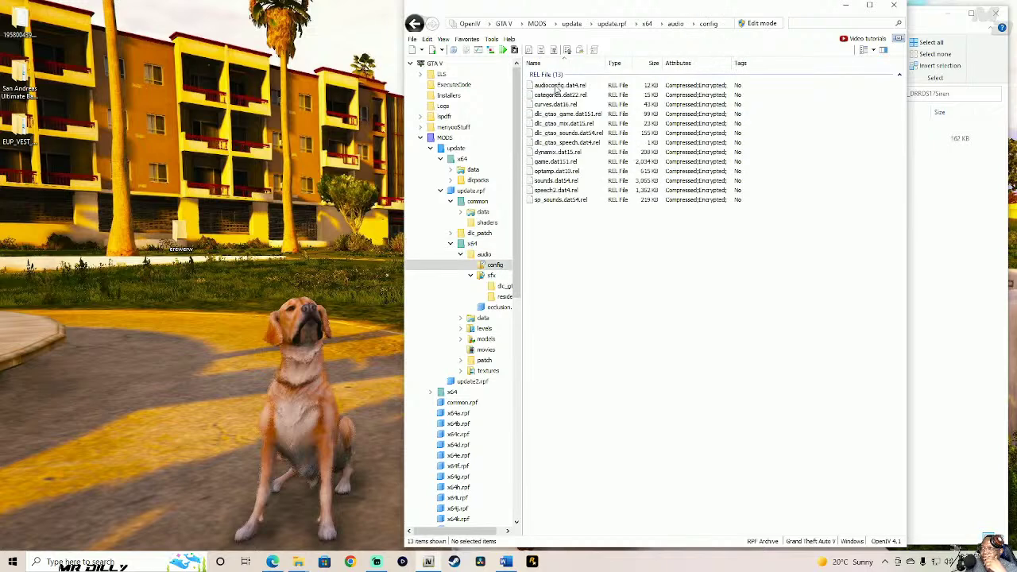
click(414, 24)
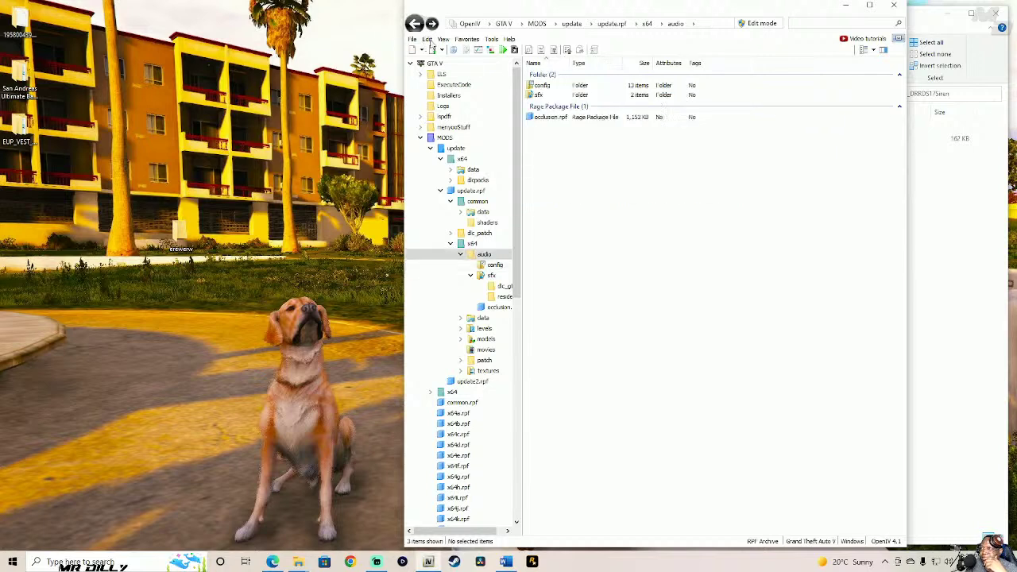
double_click(559, 95)
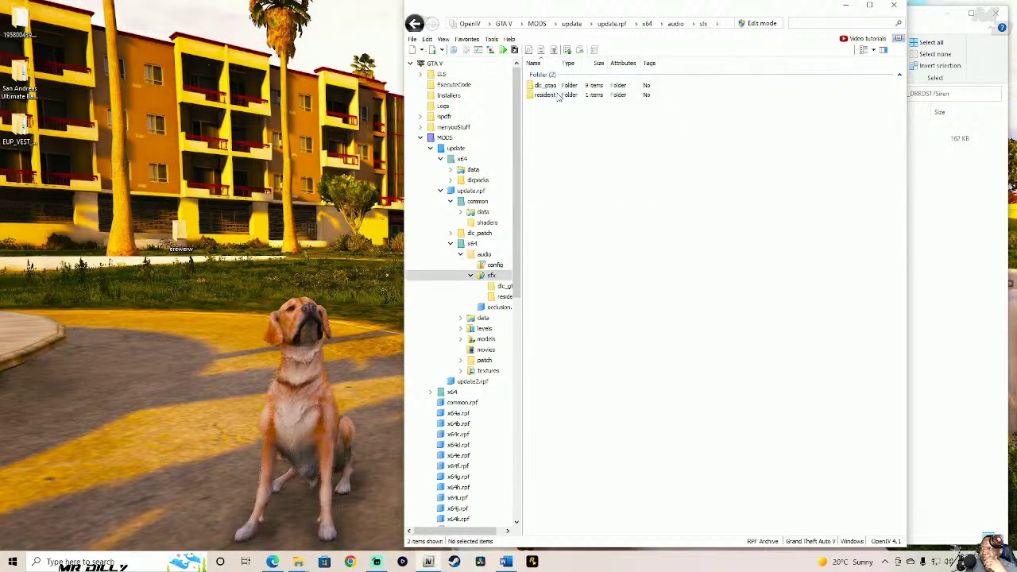
double_click(558, 96)
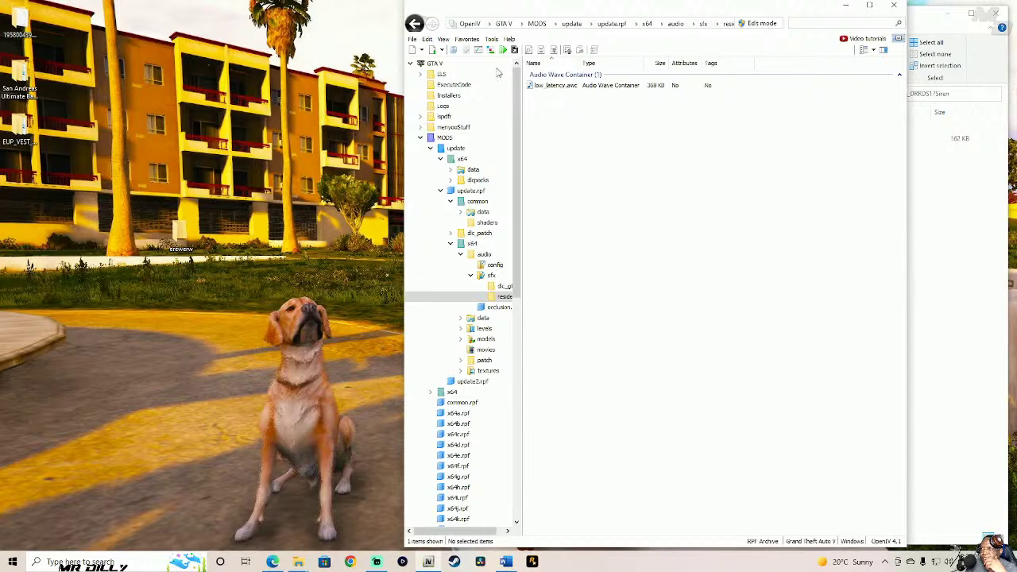
click(414, 24)
click(414, 24)
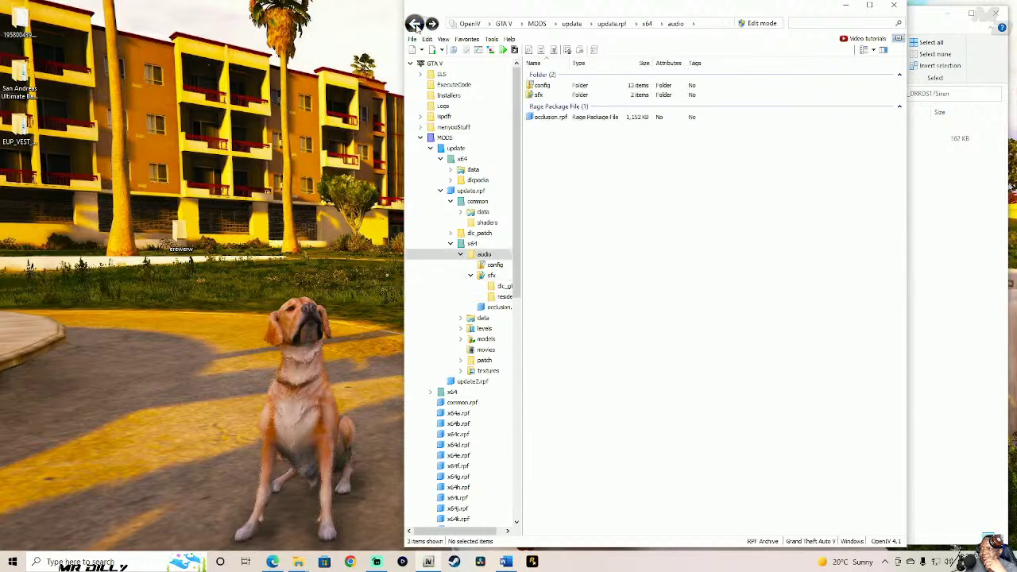
click(414, 24)
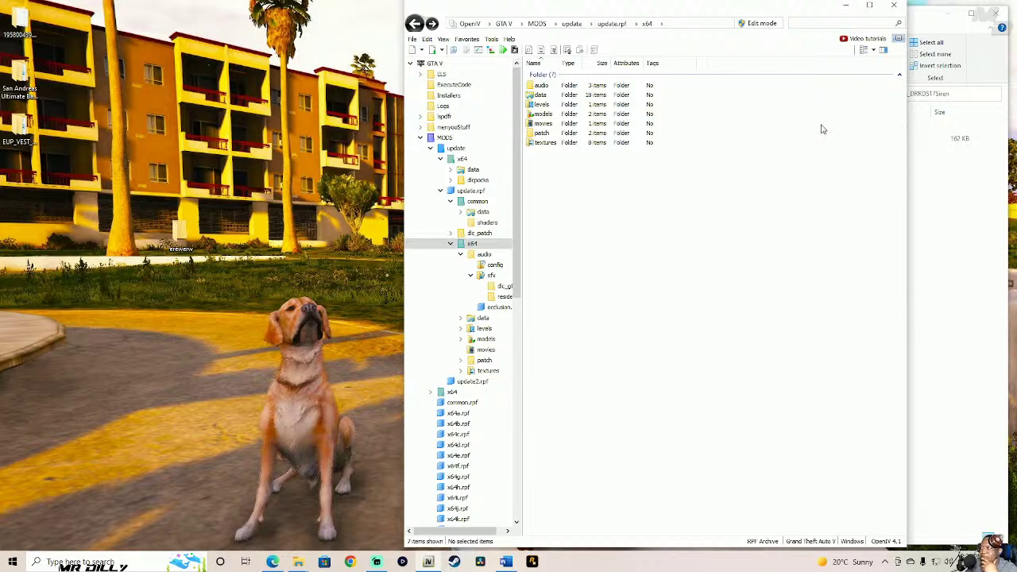
drag(802, 11, 688, 11)
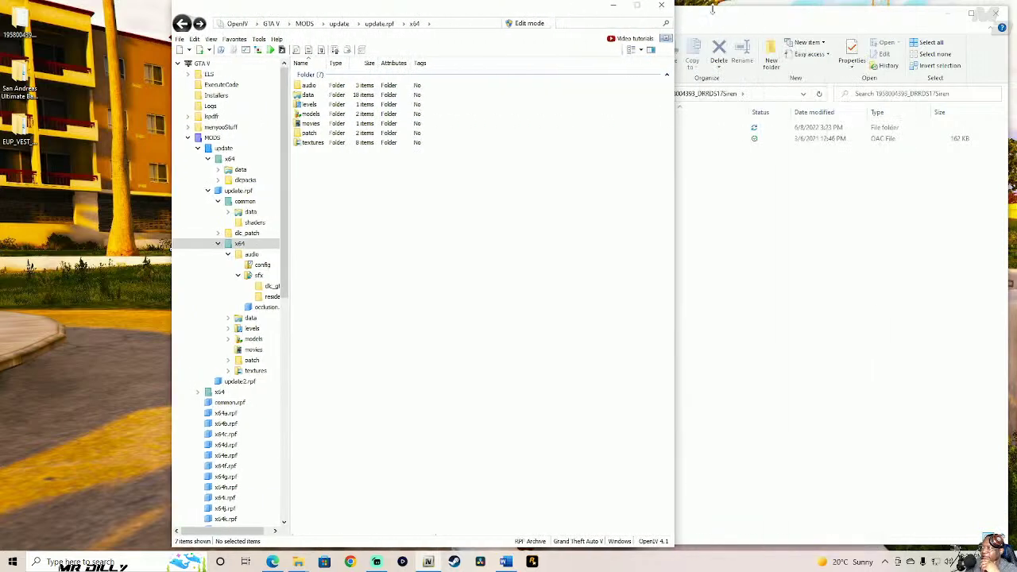
click(802, 21)
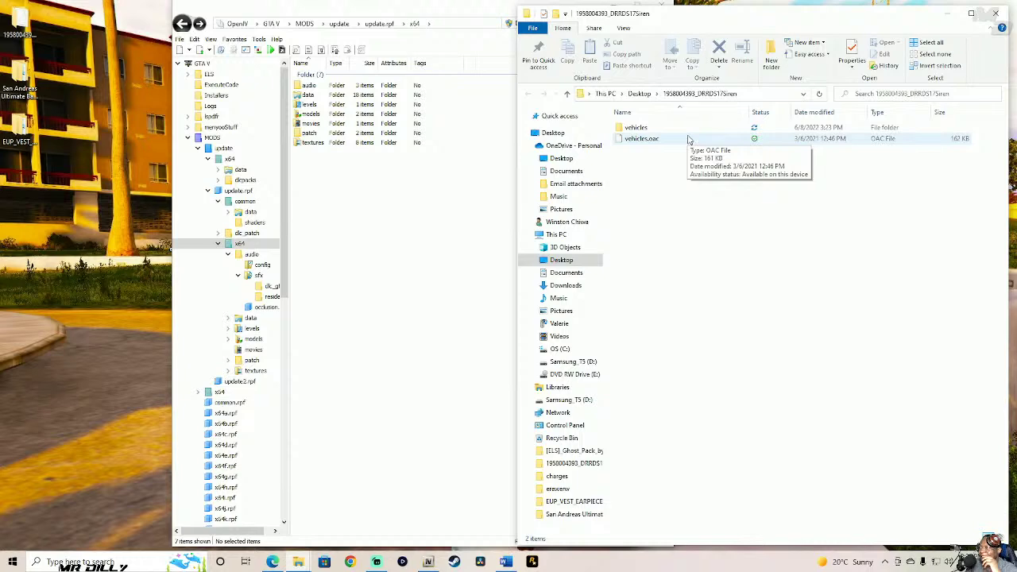
drag(916, 6, 649, 80)
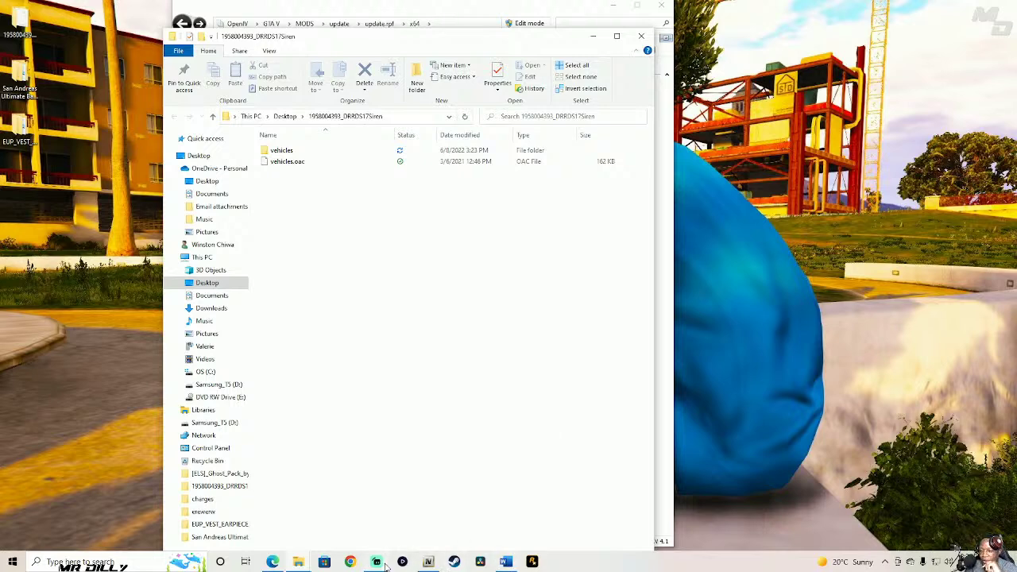
mouse_move(386, 565)
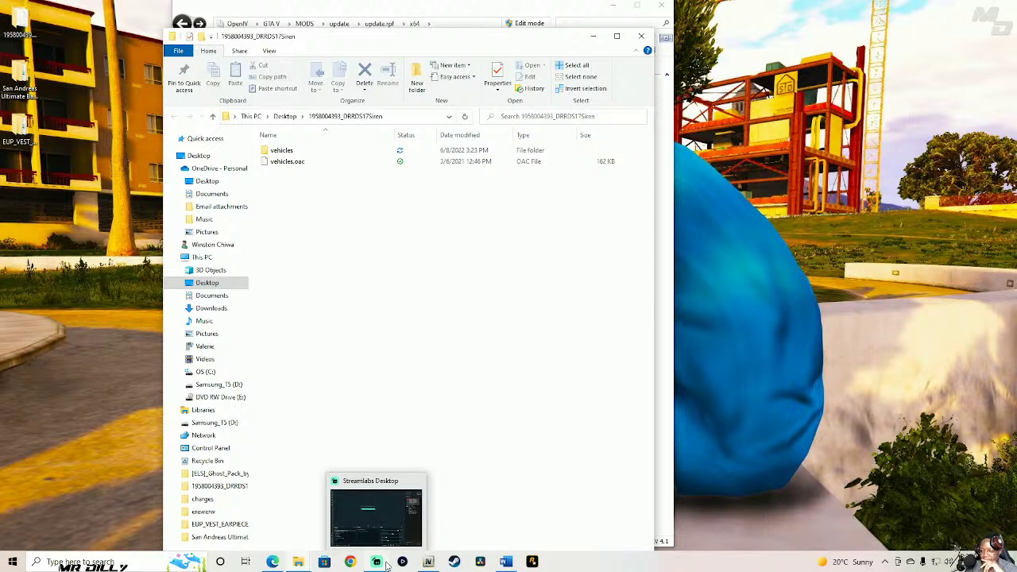
- Switch back to OpenIV and go back up from update.rpf's x64 folder to the GTA V root folder
mouse_move(309, 564)
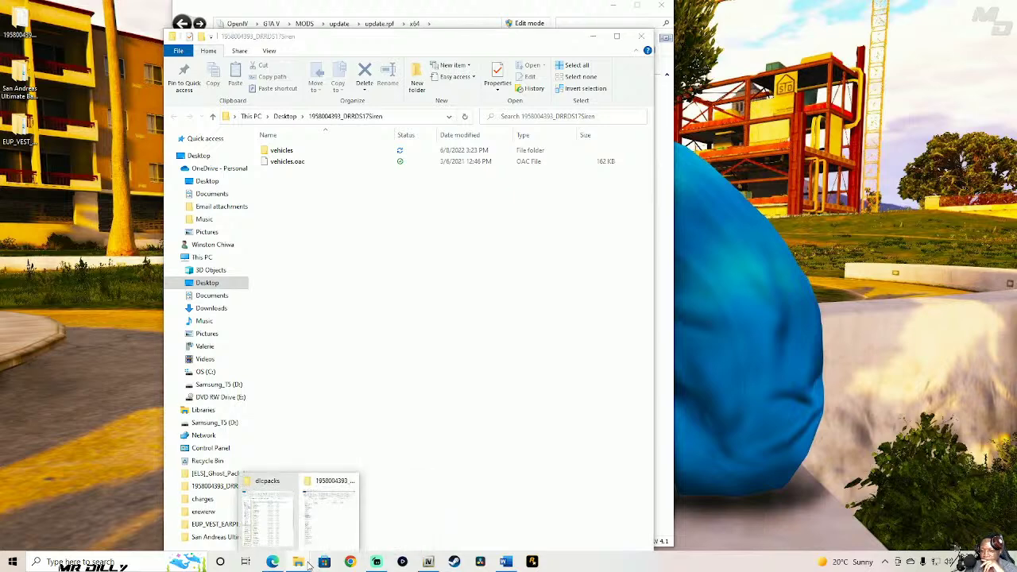
click(666, 264)
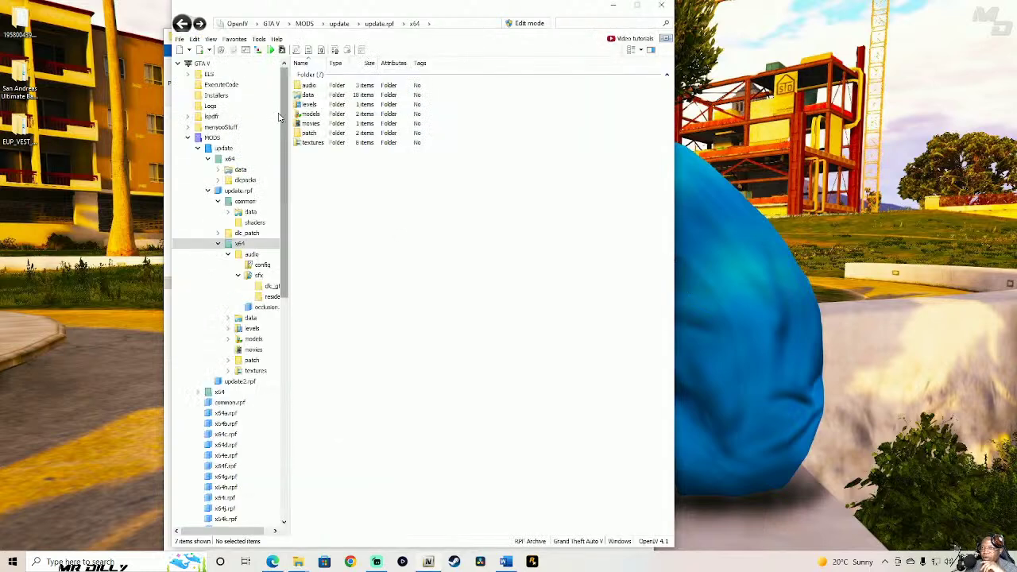
click(182, 23)
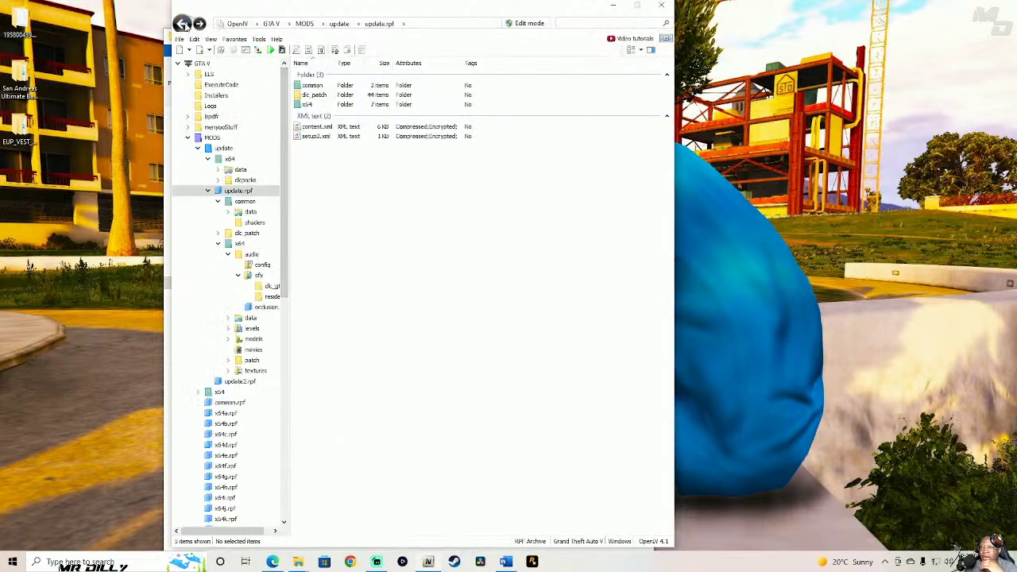
click(182, 23)
click(182, 24)
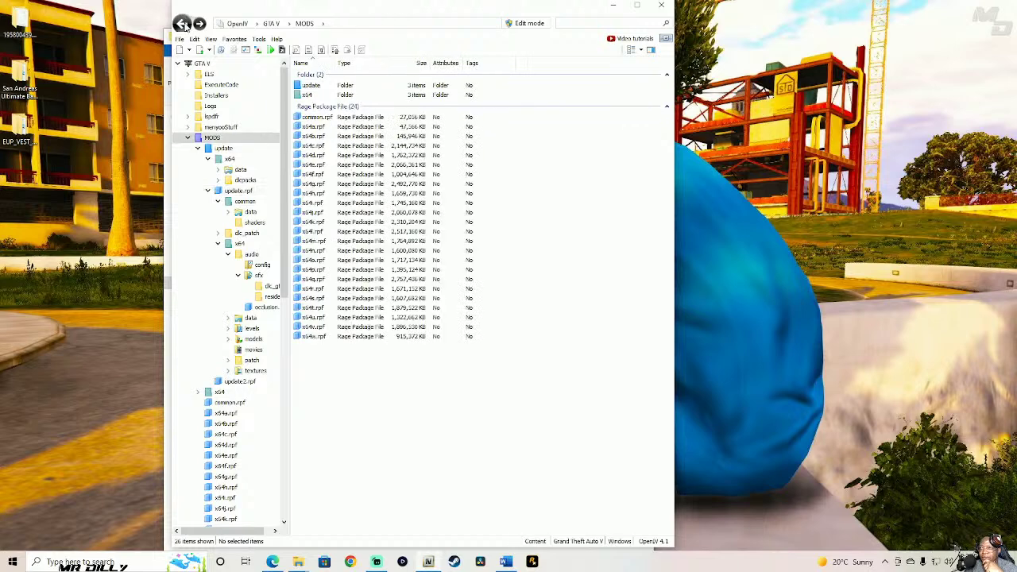
click(181, 24)
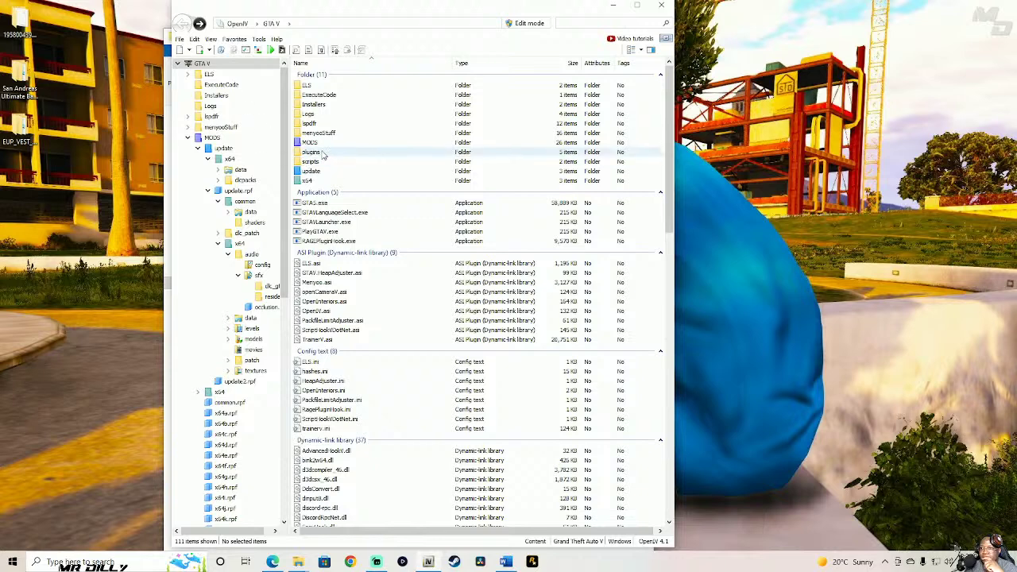
- Collapse the MODS folder tree and open the x64/audio/sfx folder inside MODS
click(252, 254)
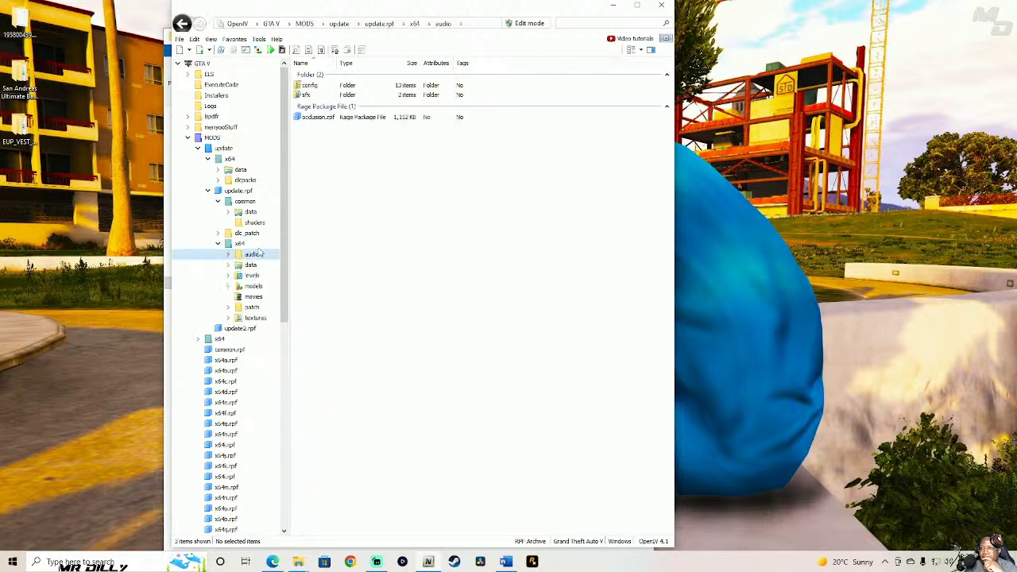
click(189, 138)
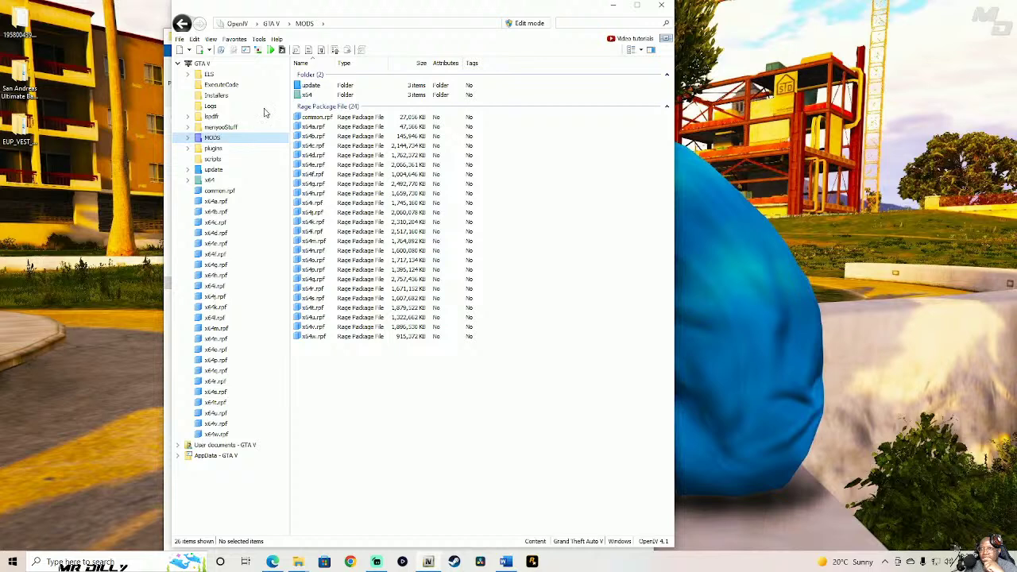
double_click(319, 96)
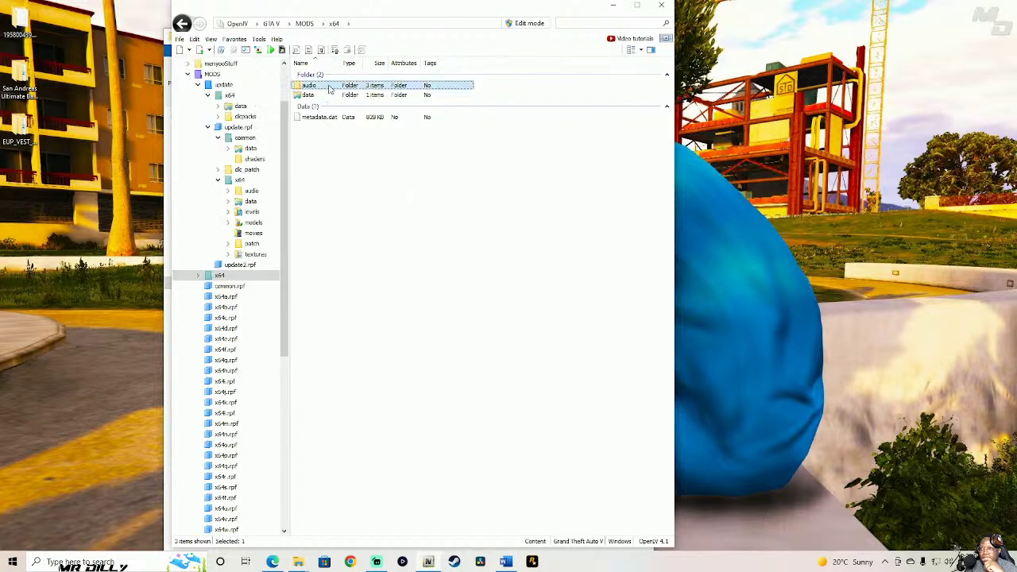
double_click(329, 85)
double_click(330, 85)
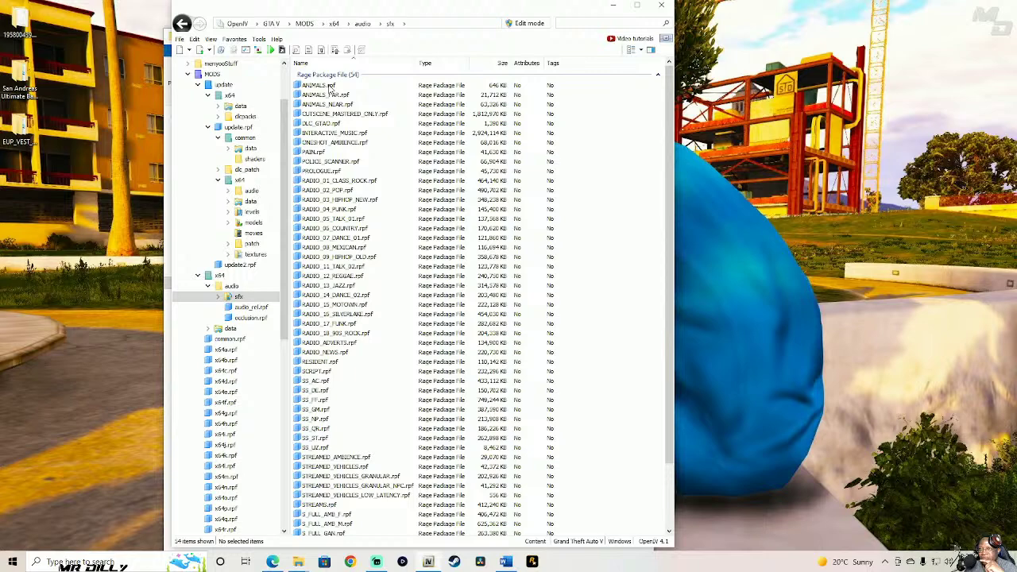
drag(670, 161, 670, 189)
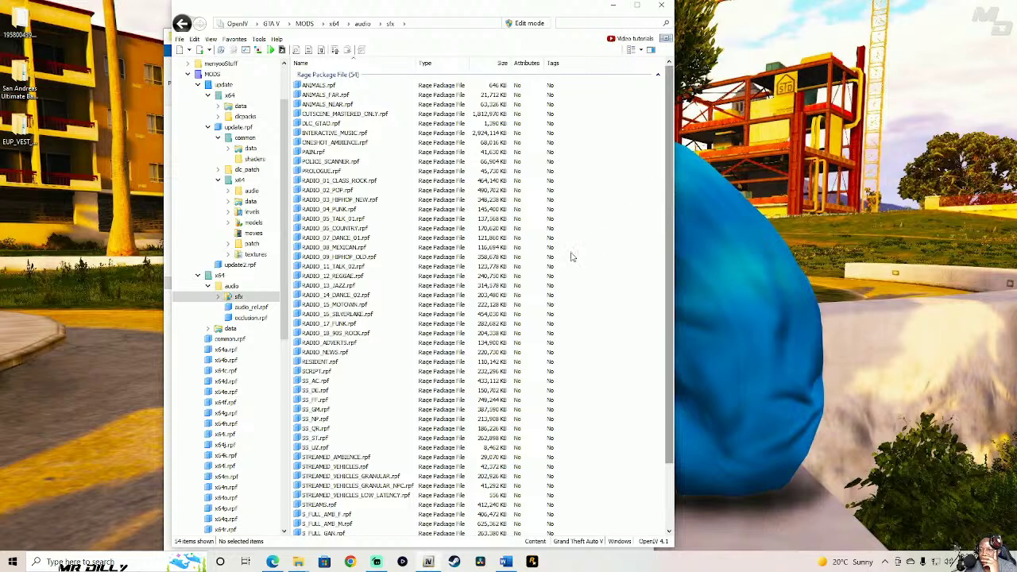
- Open RESIDENT.rpf, inspect the contents of vehicles.awc in the audio player, and close the player
click(339, 362)
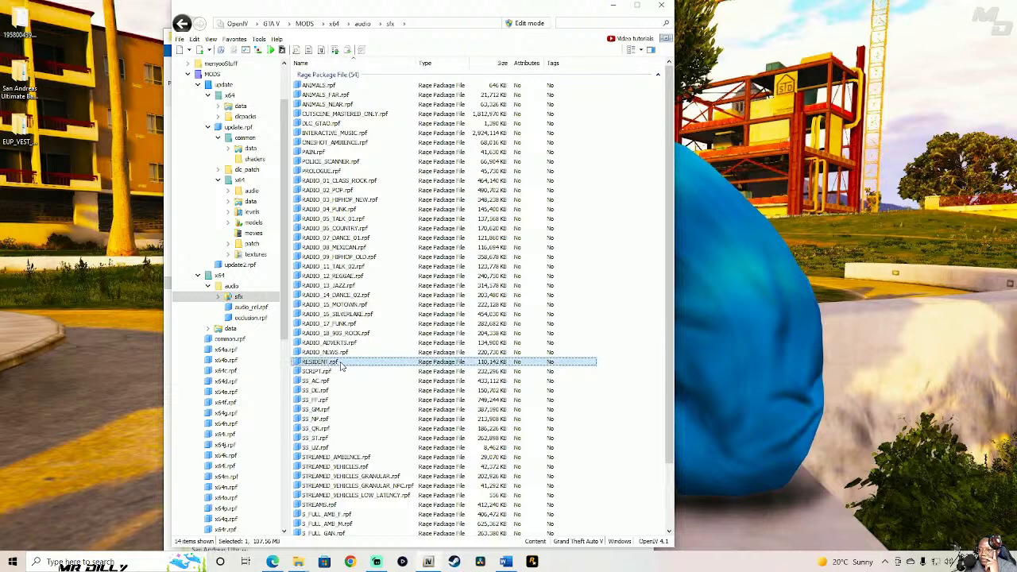
double_click(342, 366)
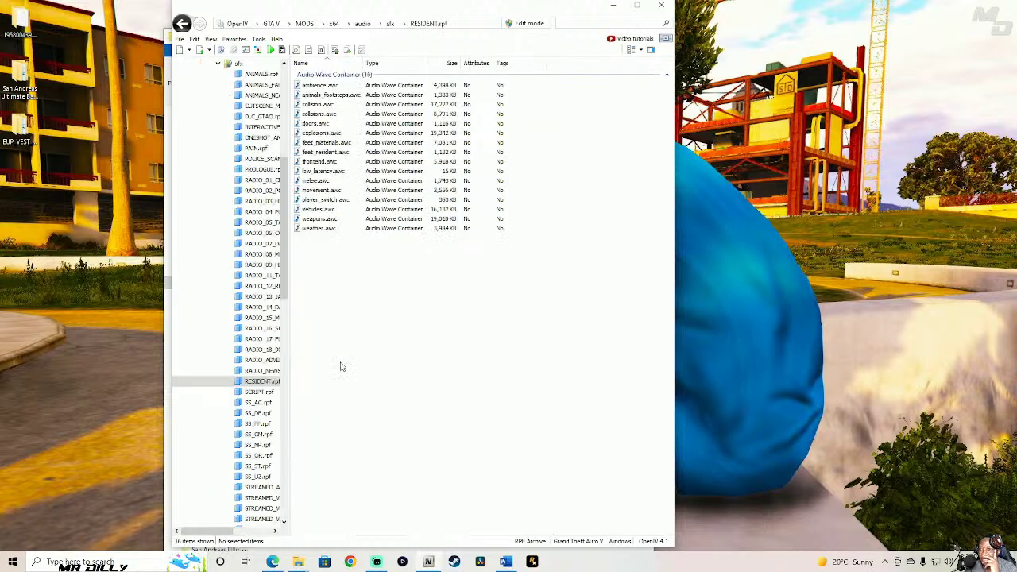
click(343, 210)
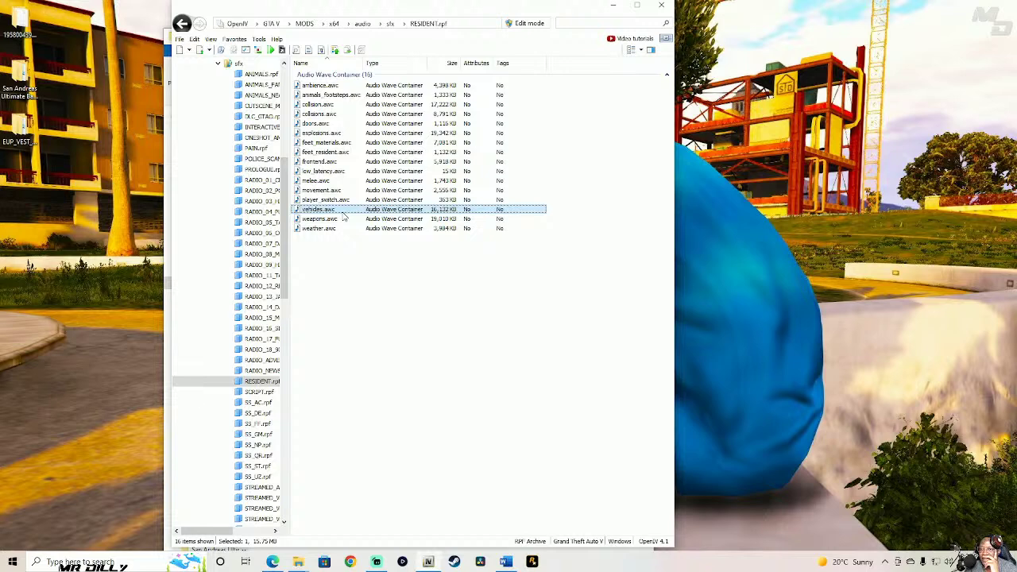
double_click(343, 210)
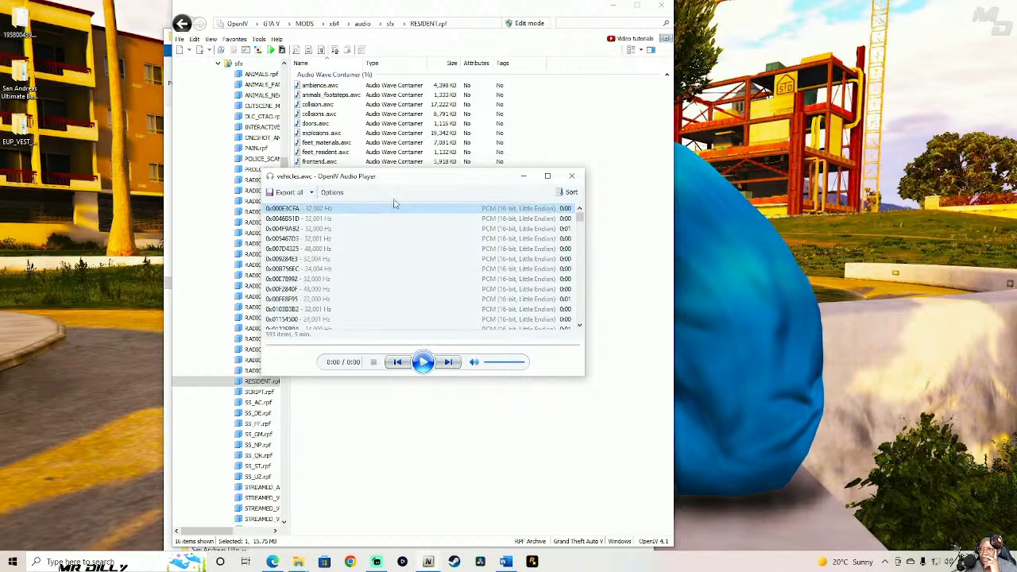
click(572, 177)
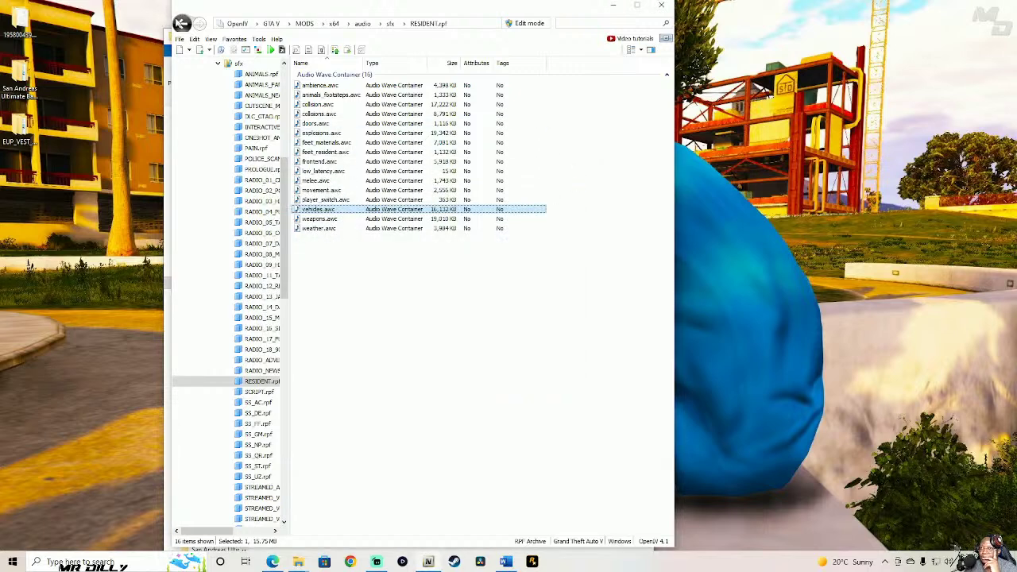
- Return to the sfx folder and look through its full list of archives
click(181, 24)
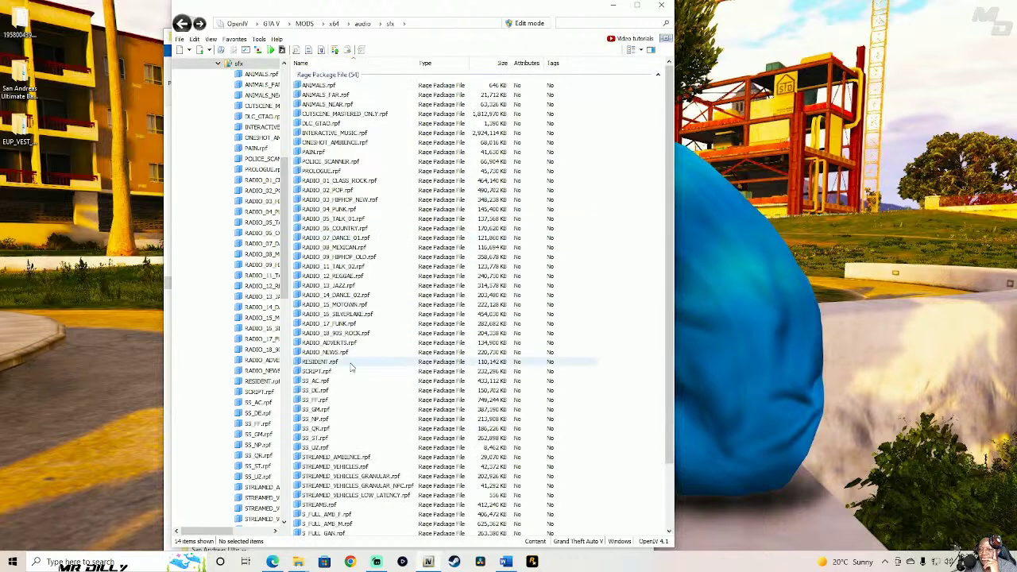
scroll(673, 318, down, 2)
scroll(672, 313, down, 1)
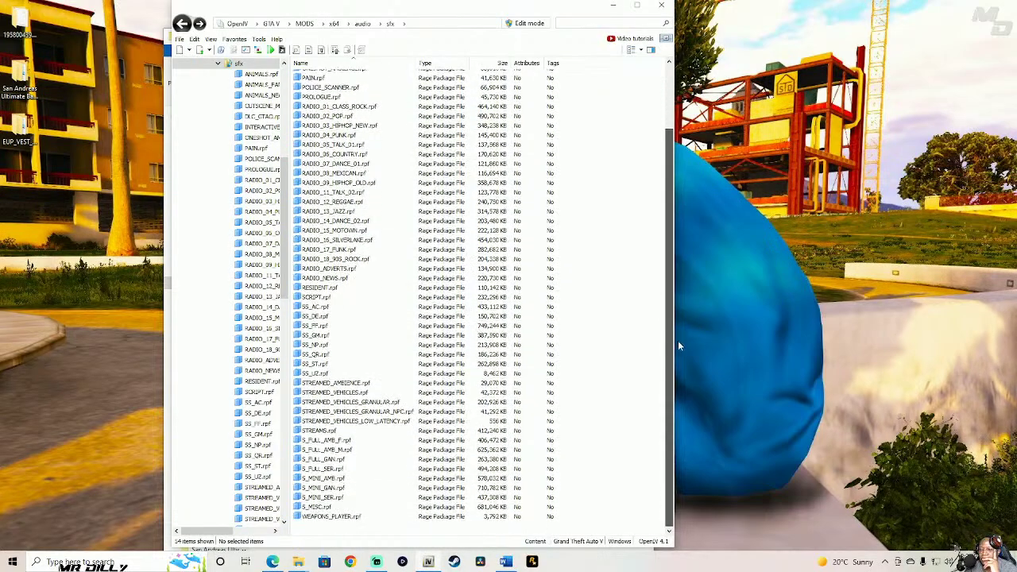
scroll(673, 313, up, 3)
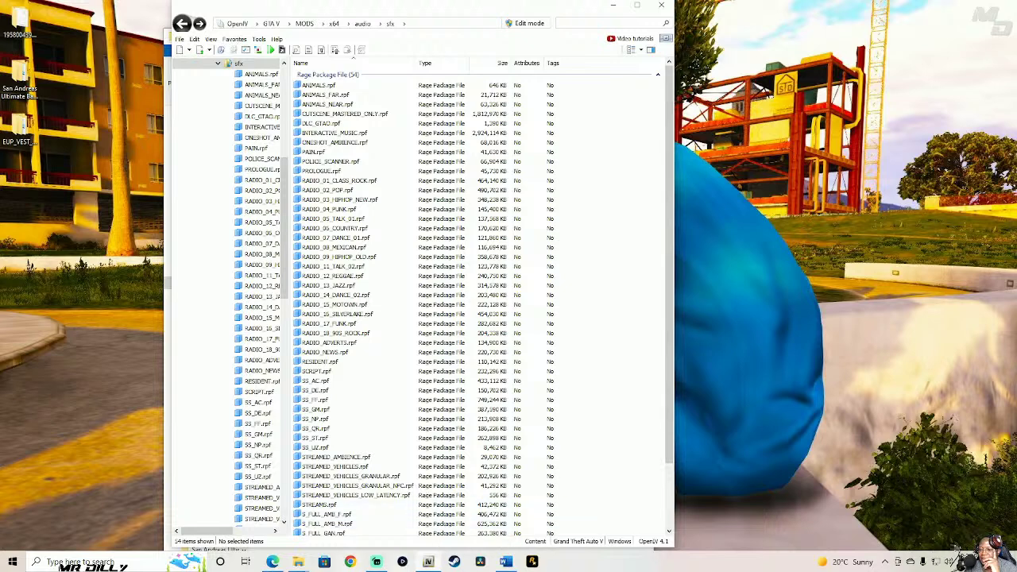
mouse_move(300, 564)
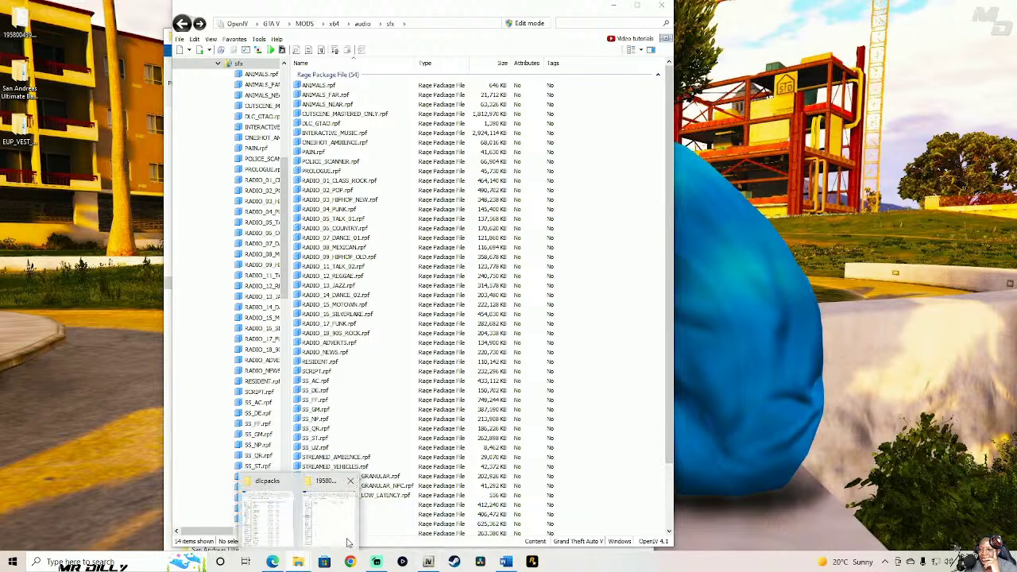
click(333, 544)
double_click(343, 151)
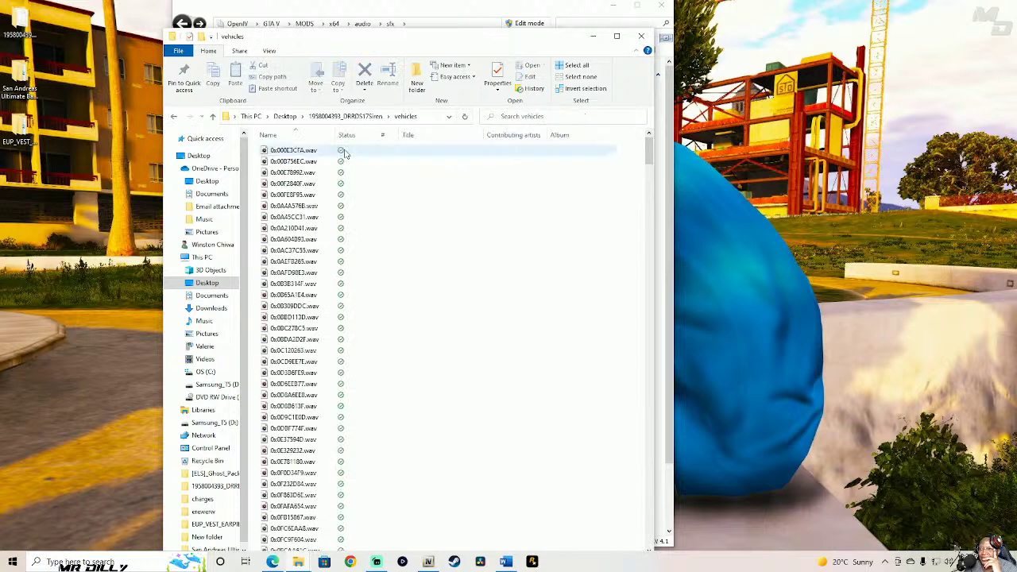
click(213, 117)
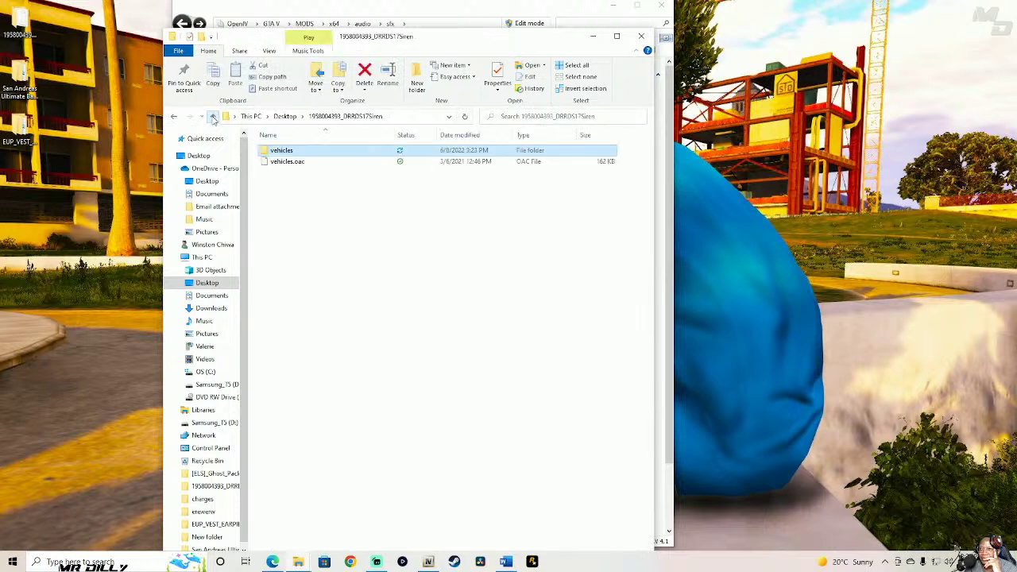
click(212, 117)
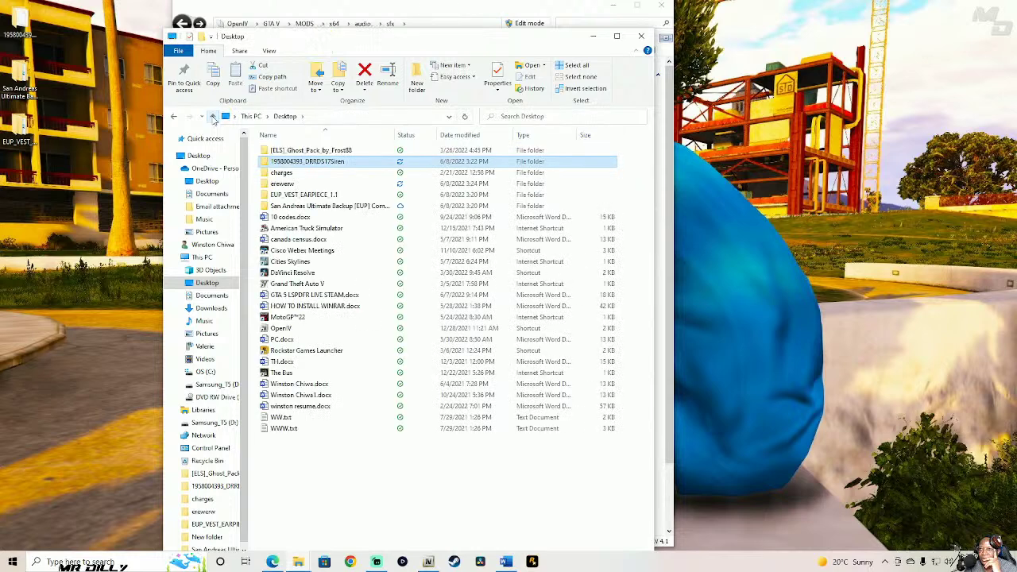
double_click(336, 164)
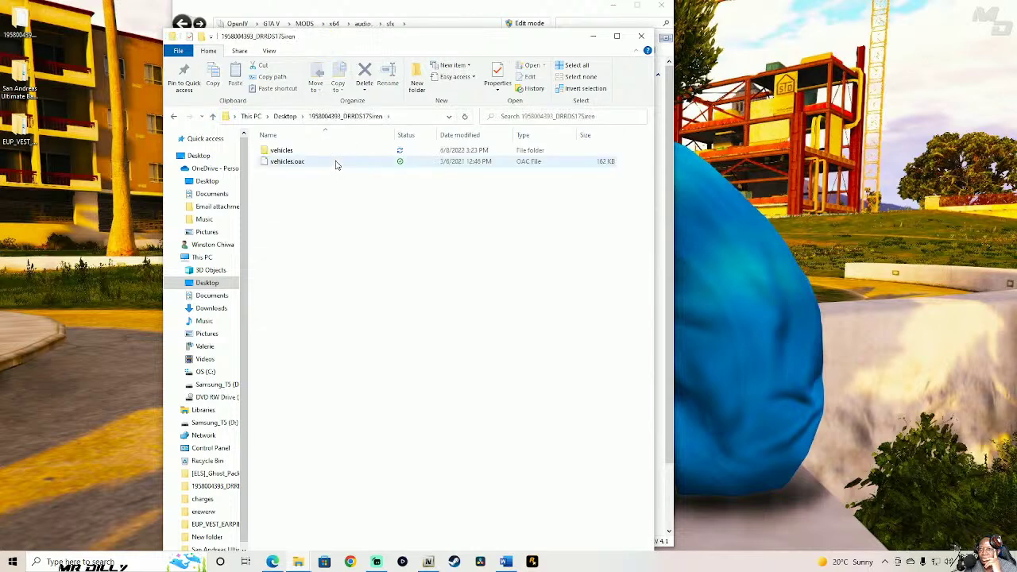
- Switch to the browser and read the D&R Electronics RDS 17 page's description and comments for installation guidance
click(273, 561)
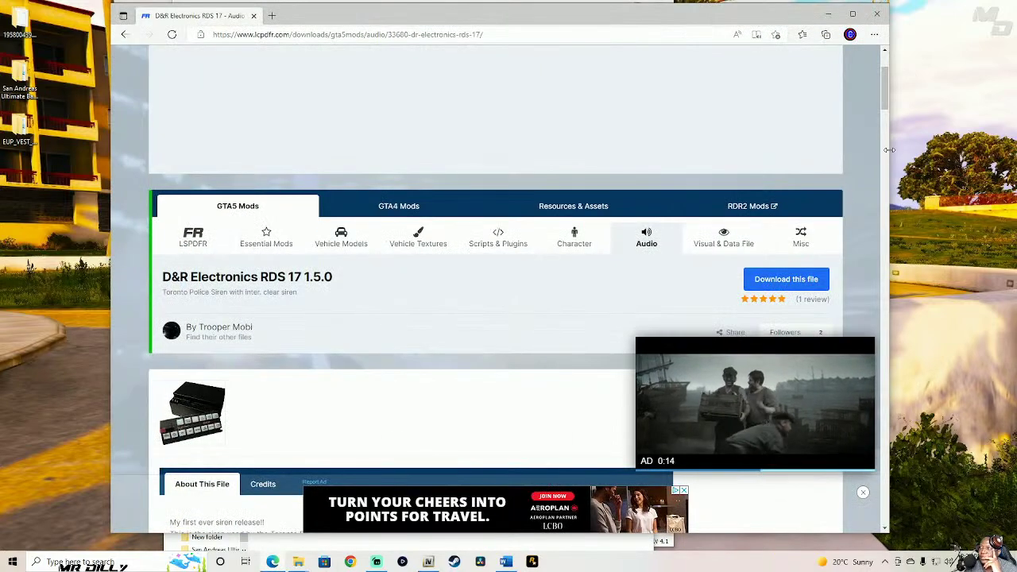
scroll(883, 159, down, 5)
scroll(900, 164, down, 1)
drag(884, 166, 890, 217)
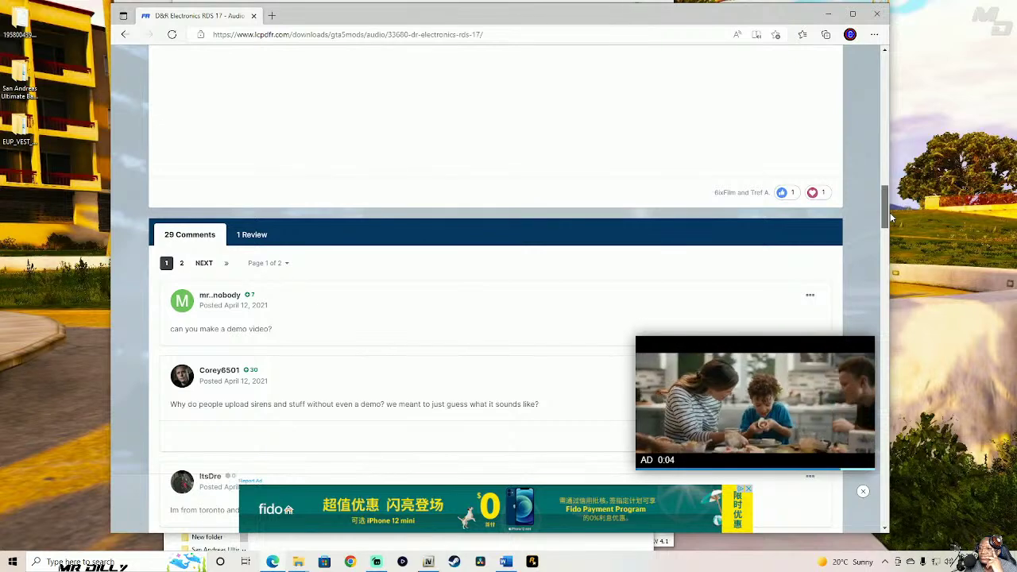
scroll(885, 222, down, 1)
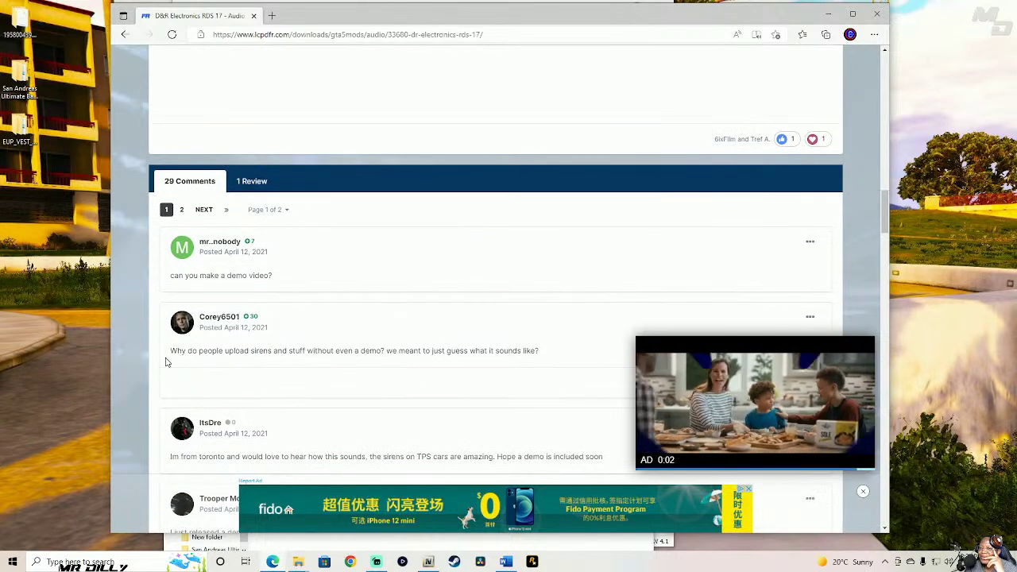
drag(170, 351, 550, 354)
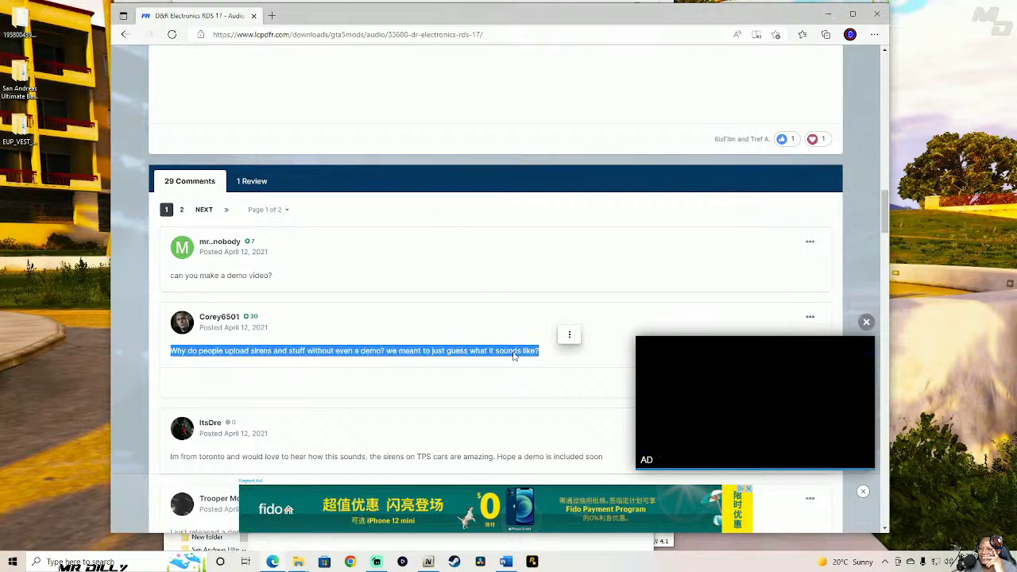
click(567, 352)
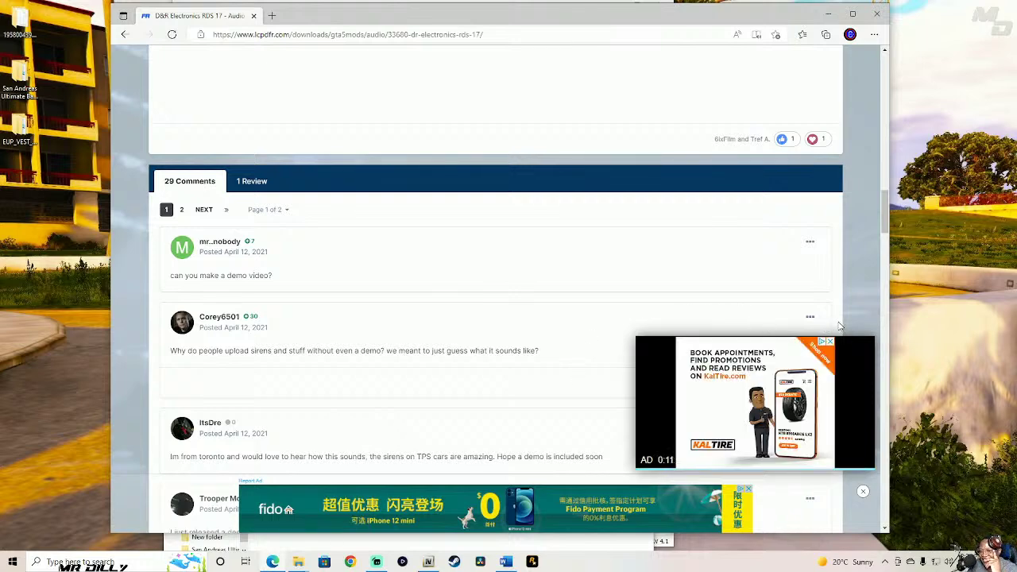
drag(884, 210, 880, 107)
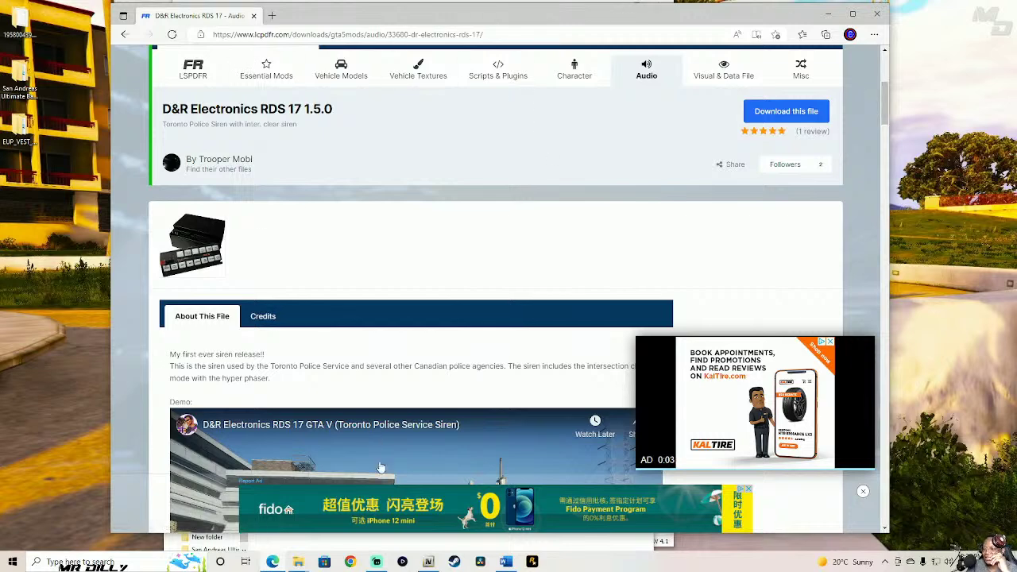
- Switch to OpenIV, examine the contents of STREAMED_VEHICLES.rpf and STREAMS.rpf, and return to the sfx folder
click(428, 562)
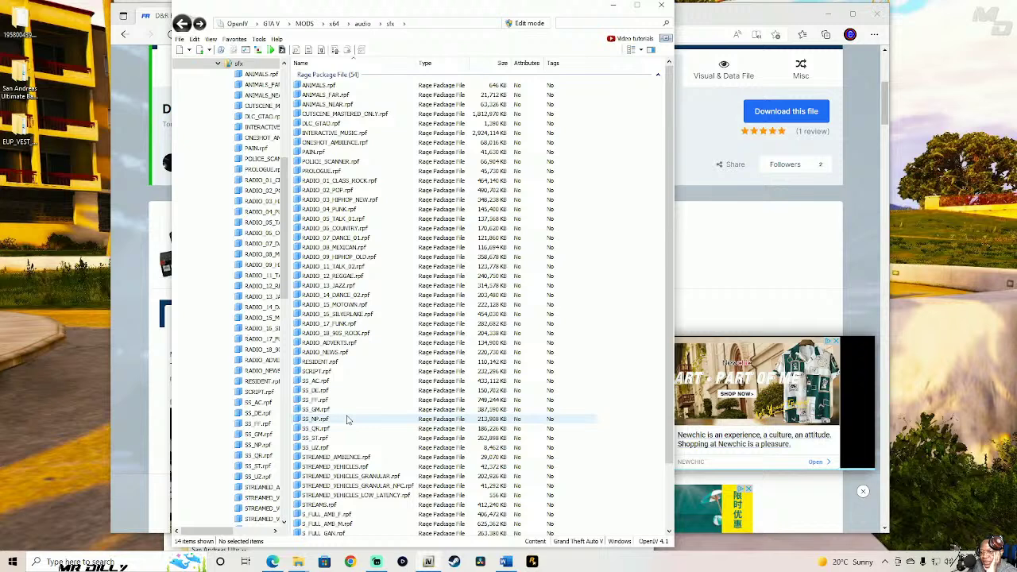
double_click(355, 469)
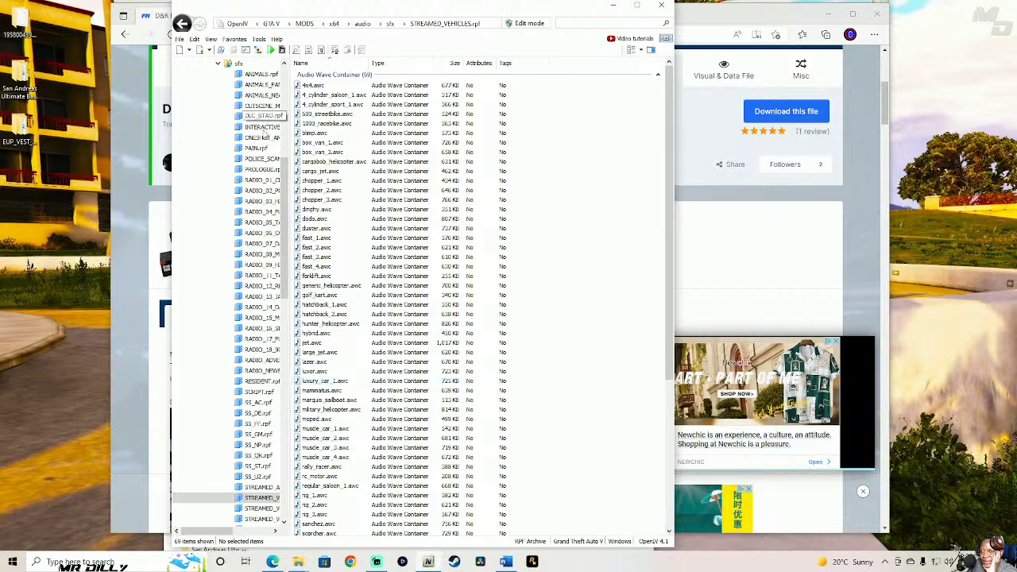
click(182, 24)
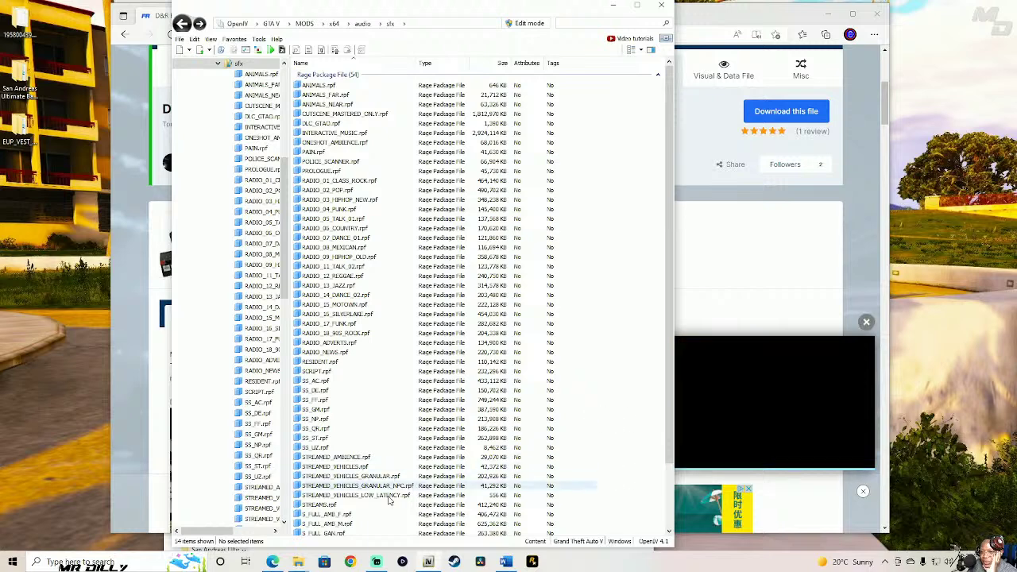
double_click(346, 506)
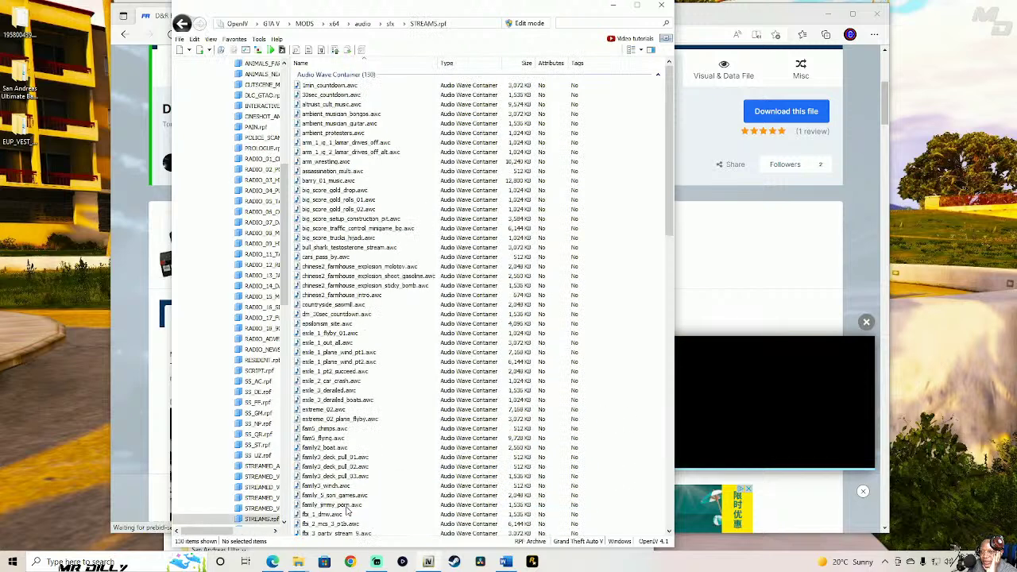
click(182, 23)
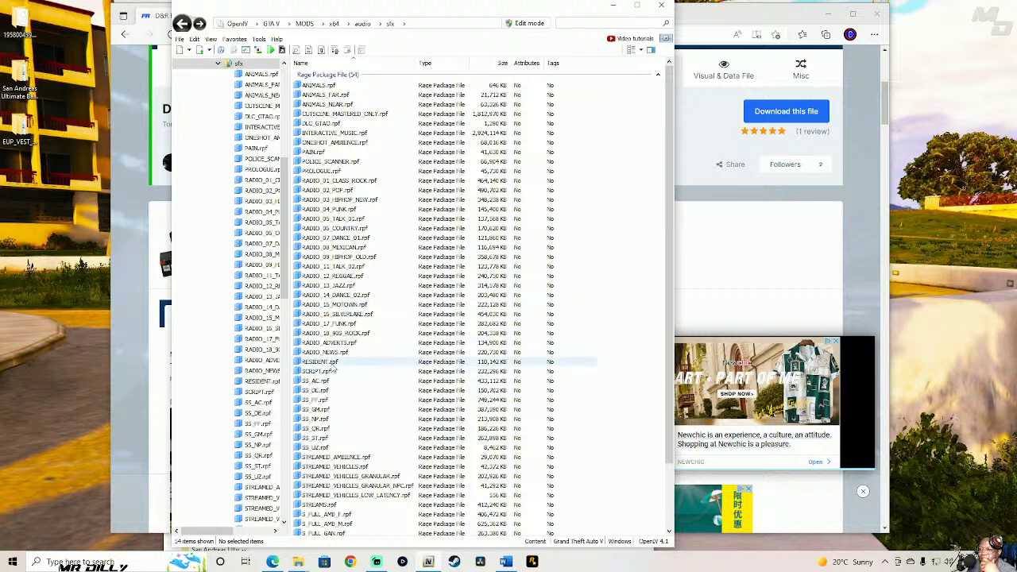
- Look inside RESIDENT.rpf, then go back up to the audio folder
double_click(320, 361)
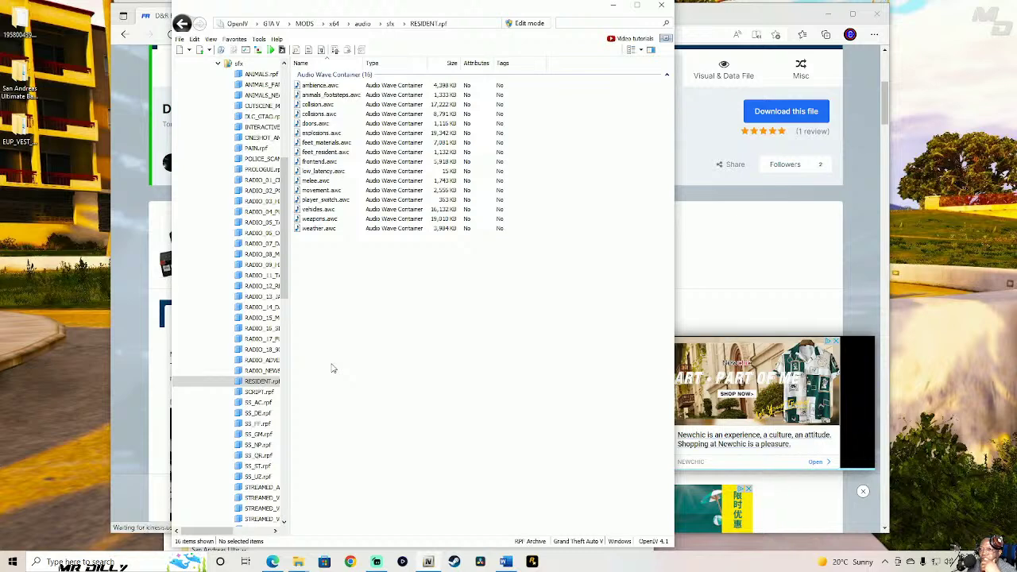
click(182, 23)
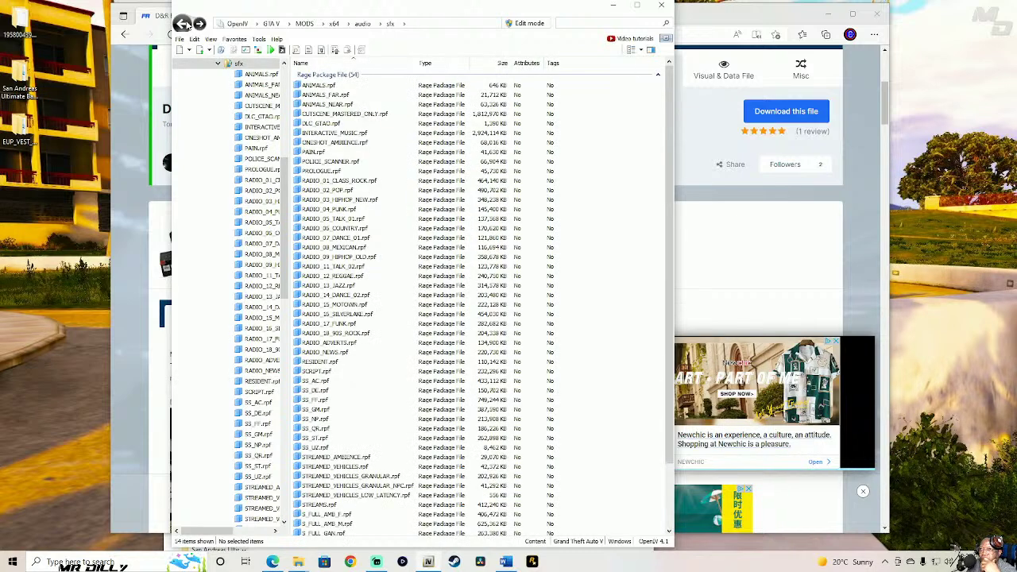
click(182, 23)
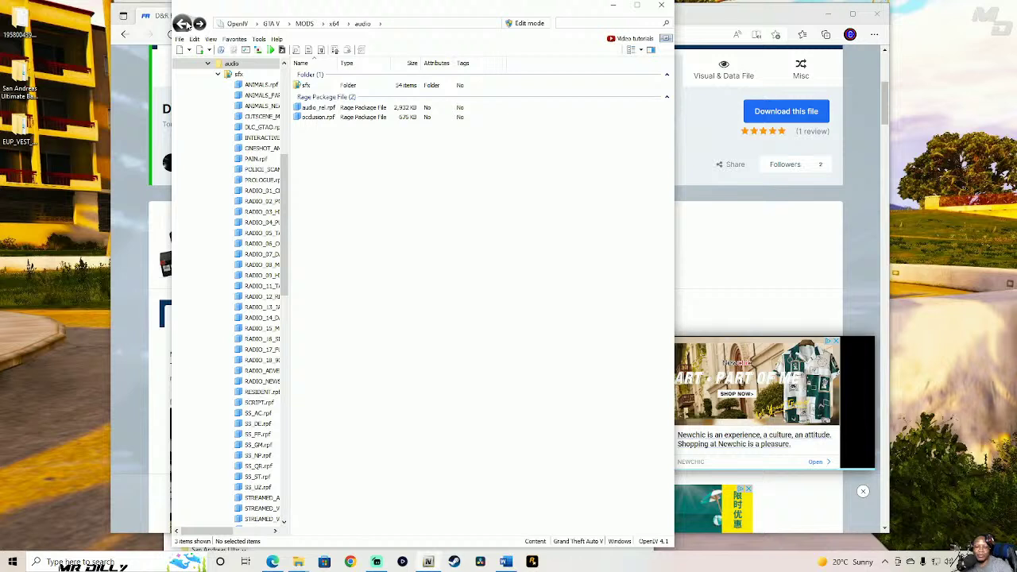
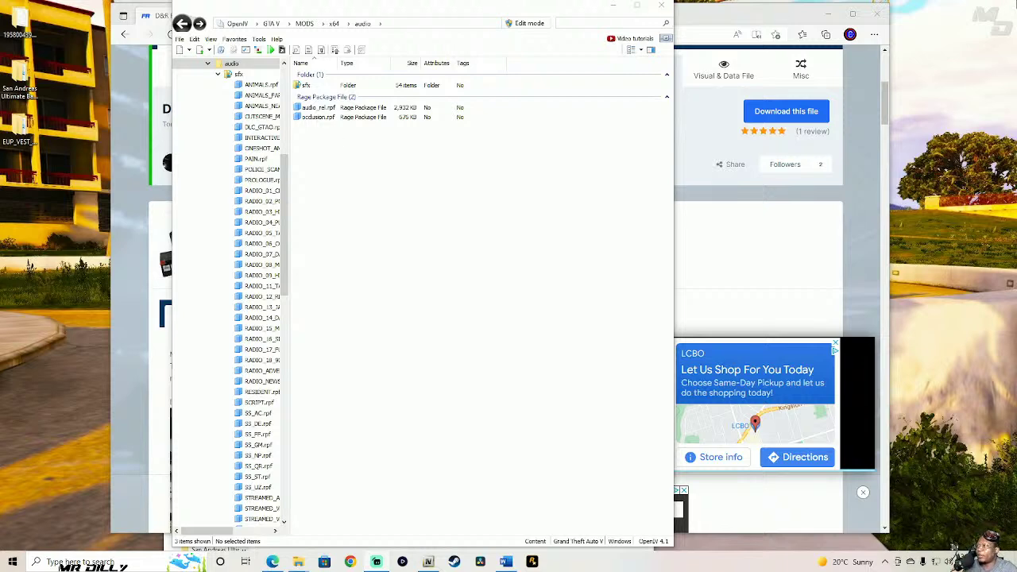
click(828, 14)
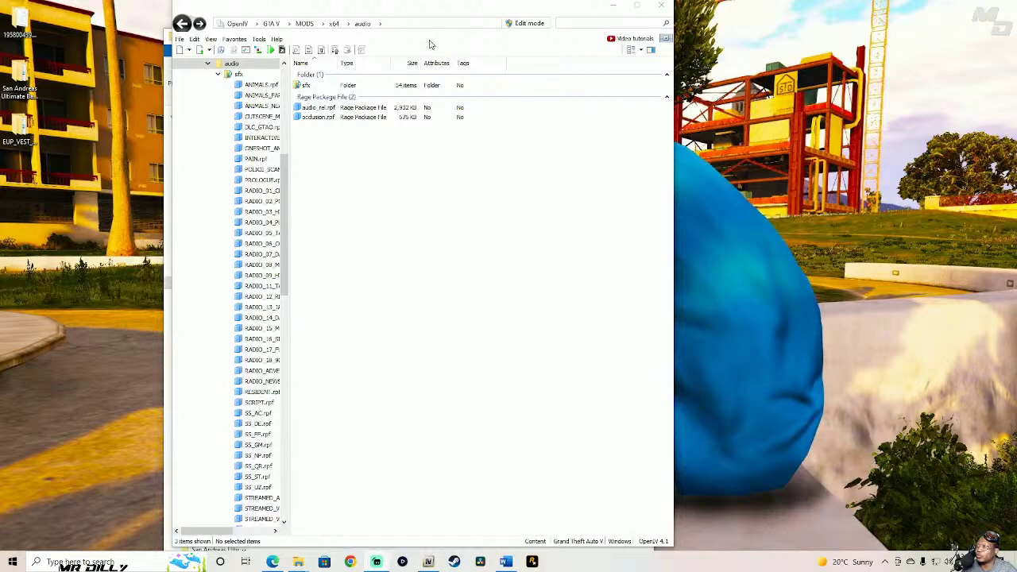
drag(444, 12, 330, 14)
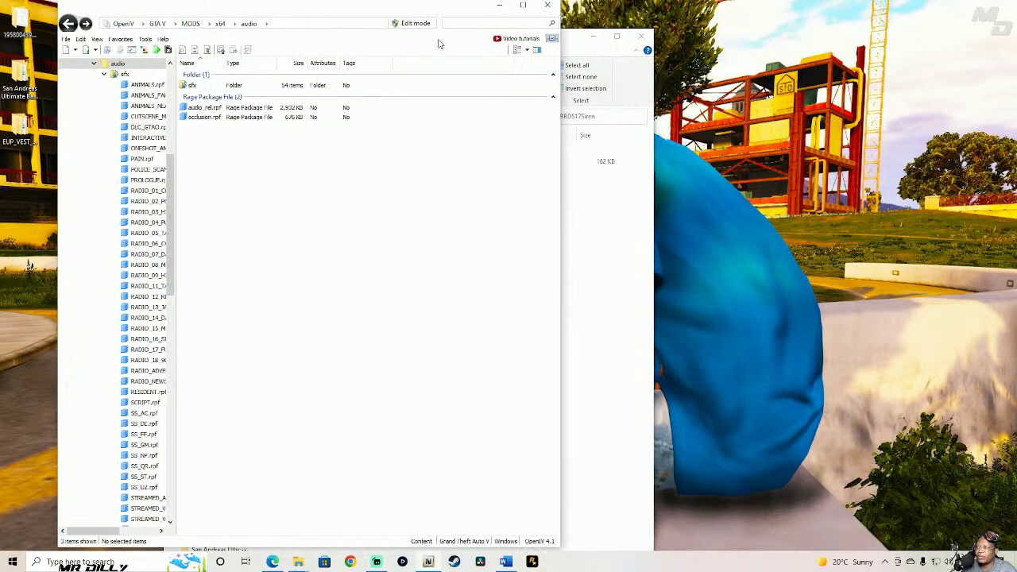
click(576, 53)
drag(502, 49, 870, 23)
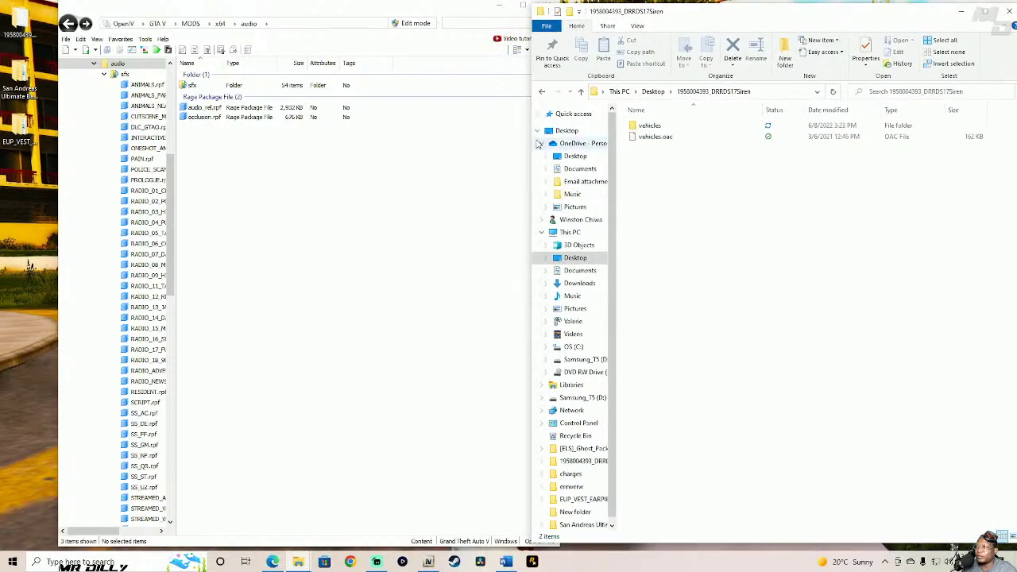
drag(532, 148, 576, 149)
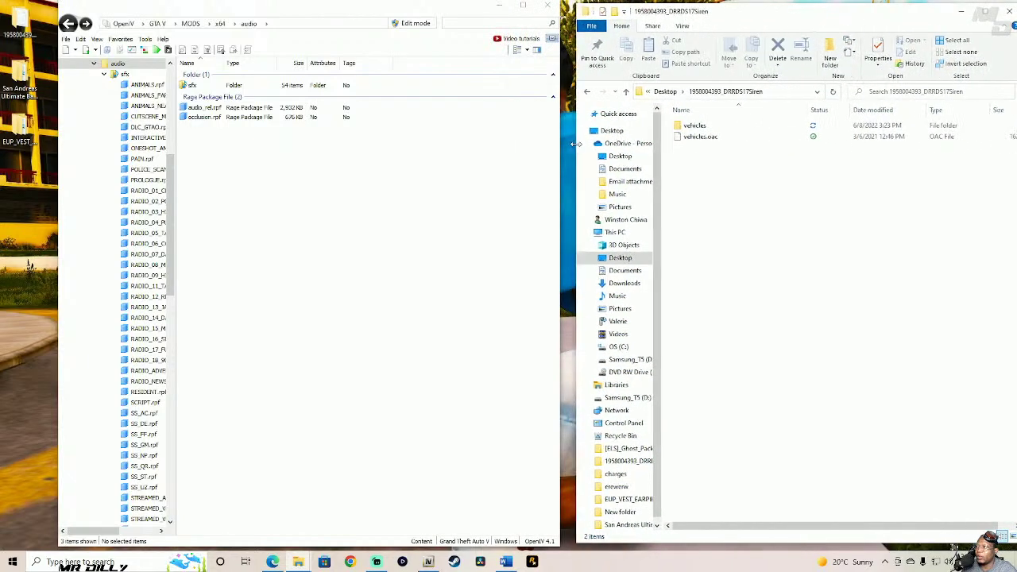
drag(366, 14, 370, 14)
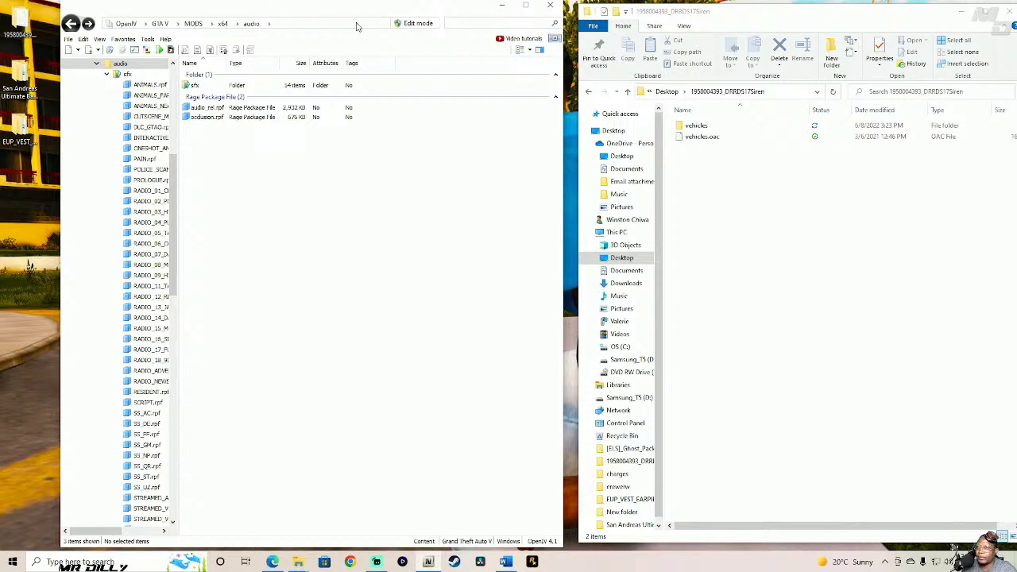
- Starting from the GTA V root, open the RESIDENT.rpf archive in MODS > x64 > audio > sfx
click(193, 24)
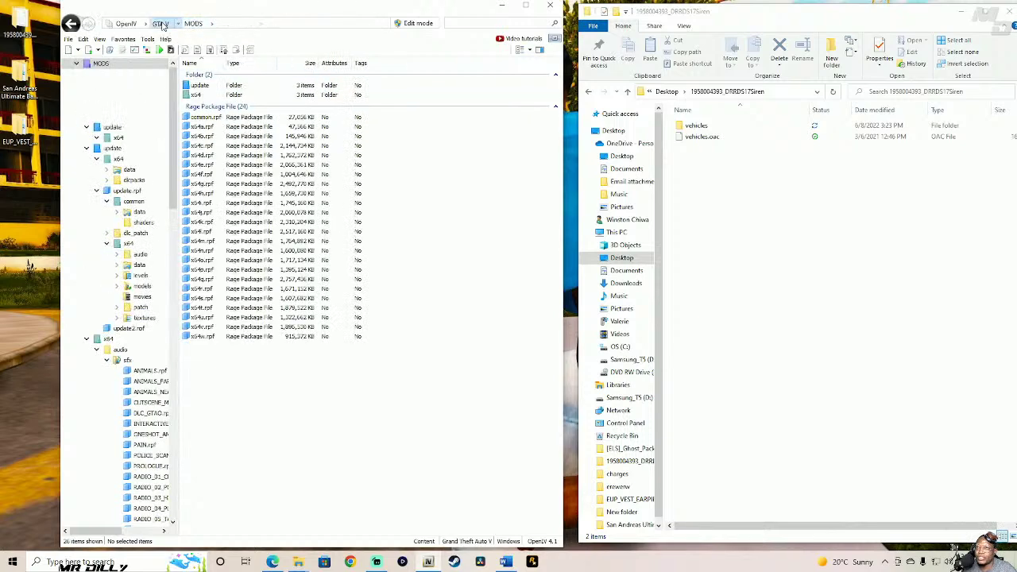
click(159, 23)
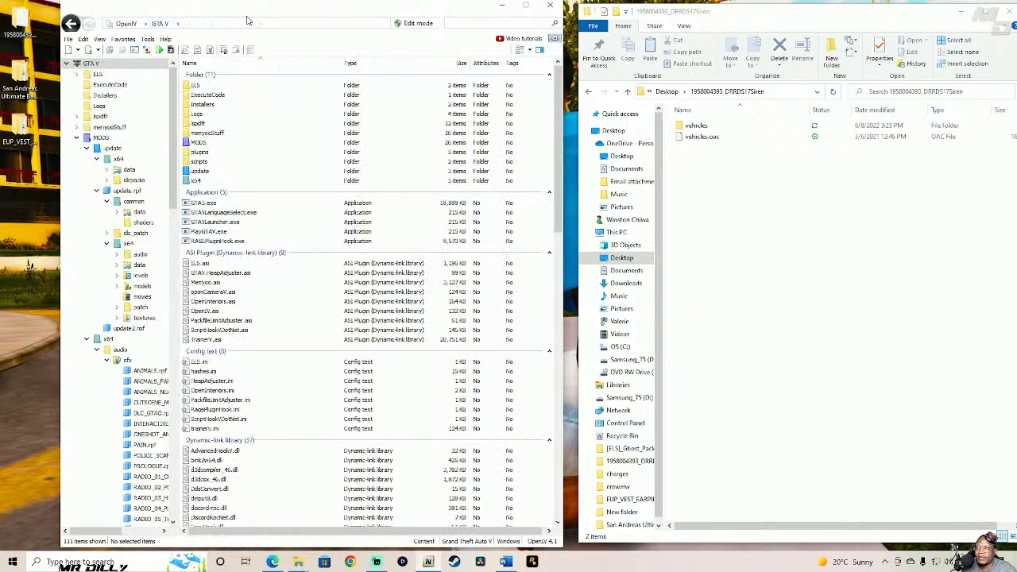
double_click(220, 146)
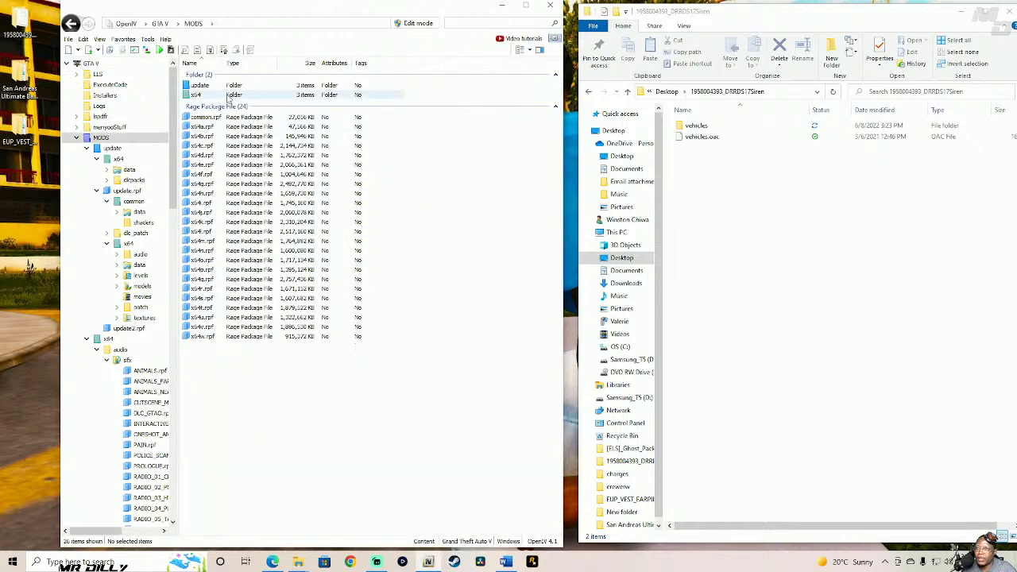
double_click(229, 95)
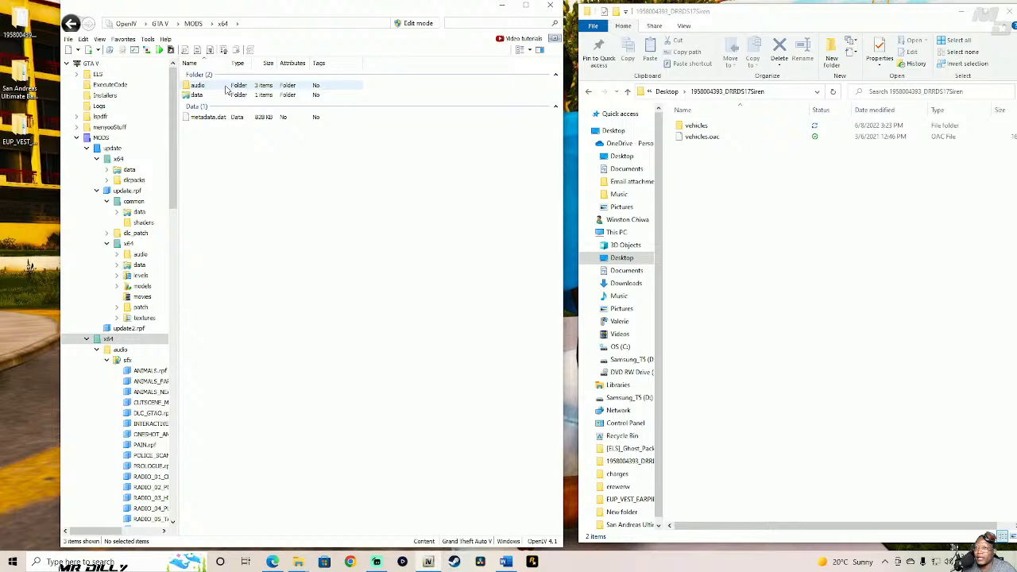
double_click(226, 88)
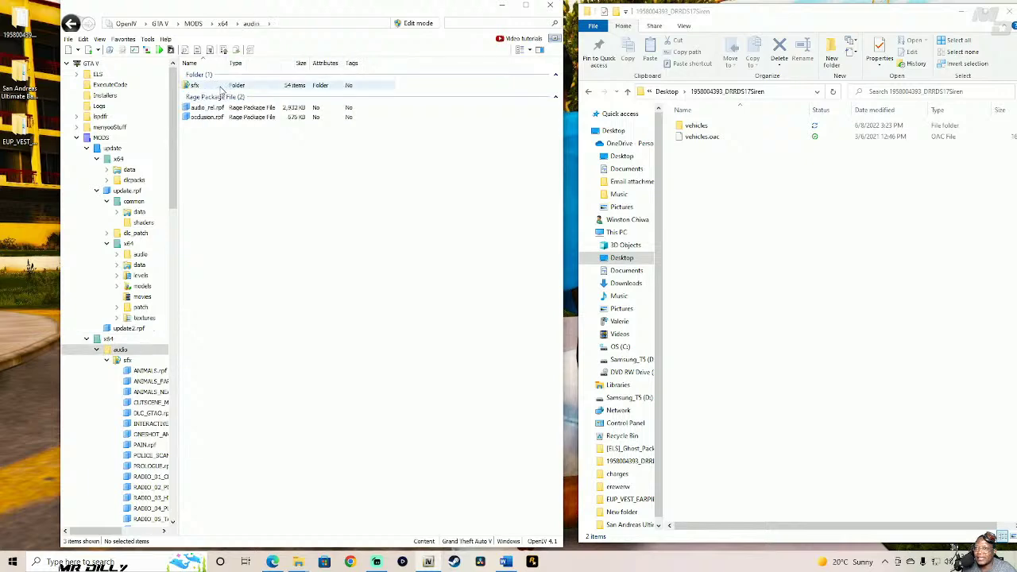
click(222, 87)
double_click(222, 87)
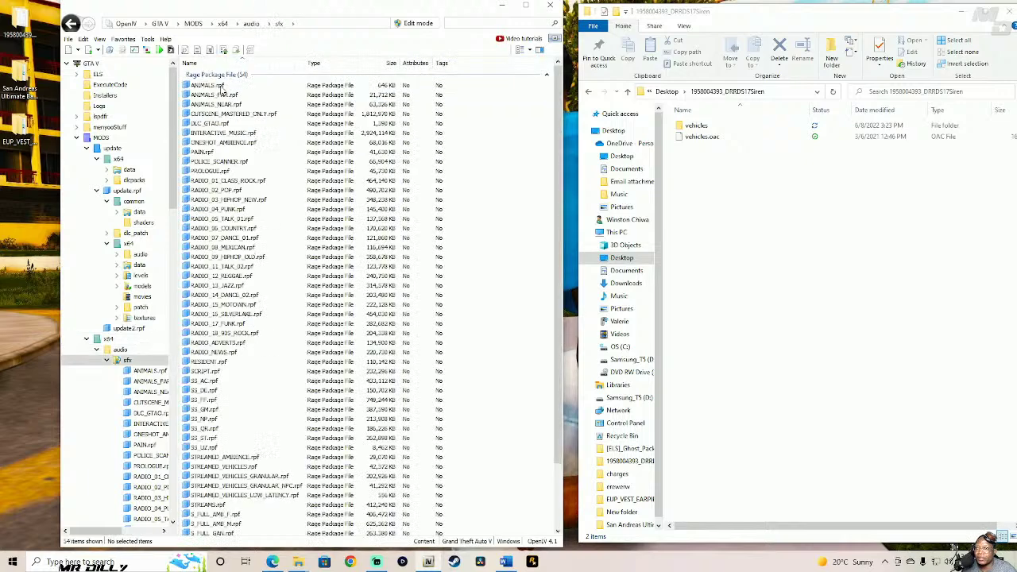
click(205, 362)
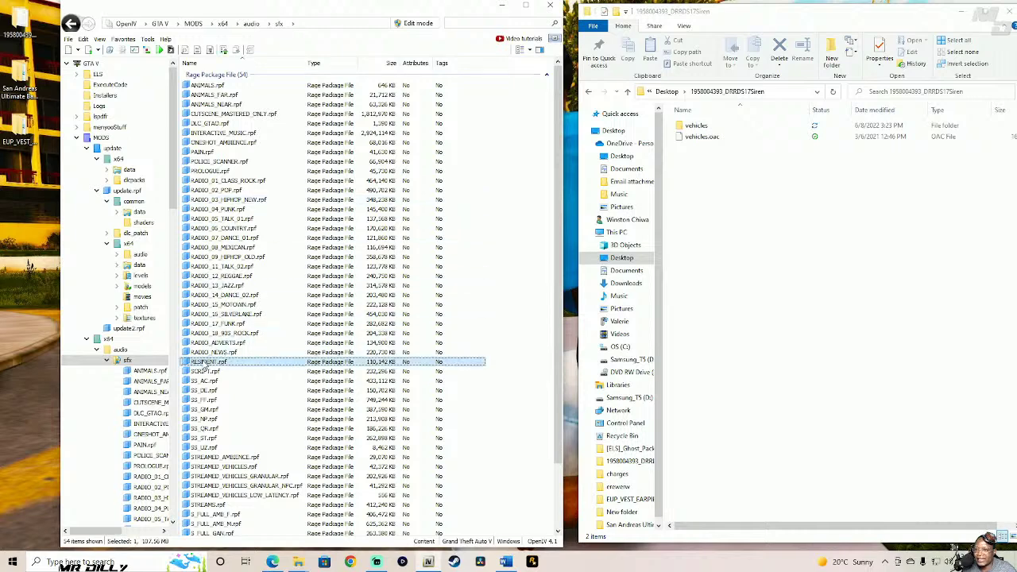
double_click(211, 363)
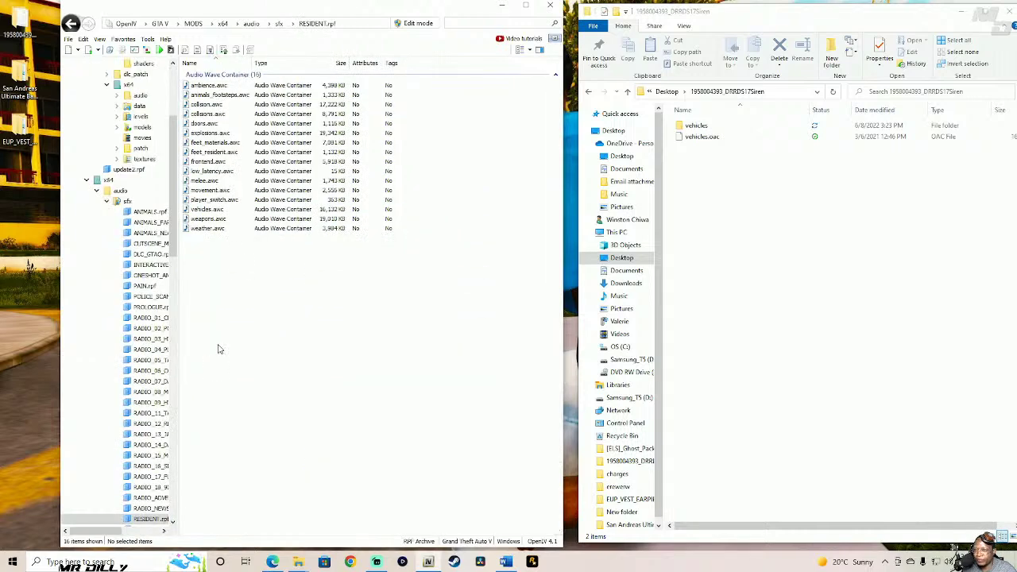
- Select vehicles.awc and move the erewerw folder on the desktop beneath the other folder icons
click(223, 210)
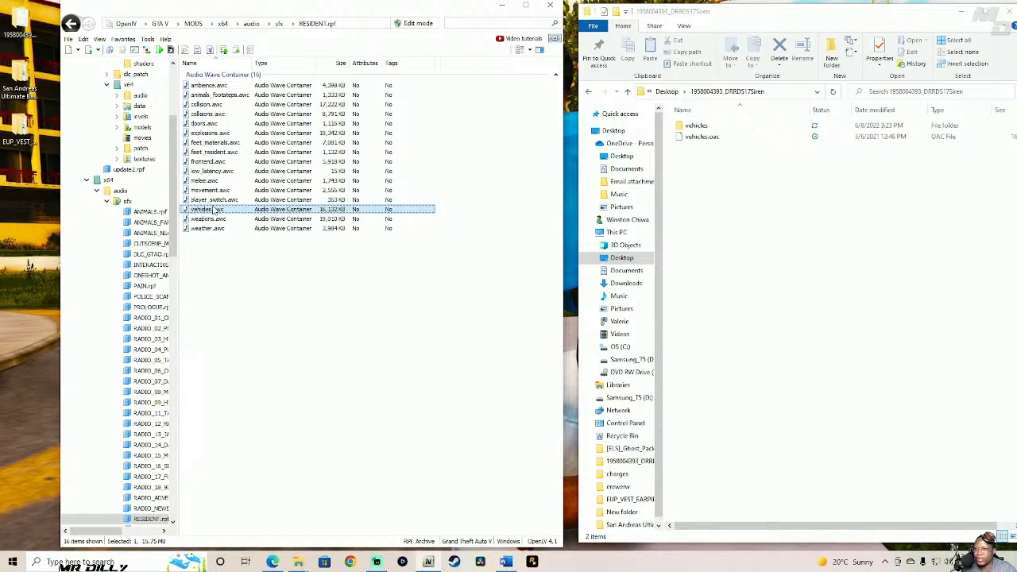
drag(318, 16, 642, 31)
drag(181, 239, 20, 242)
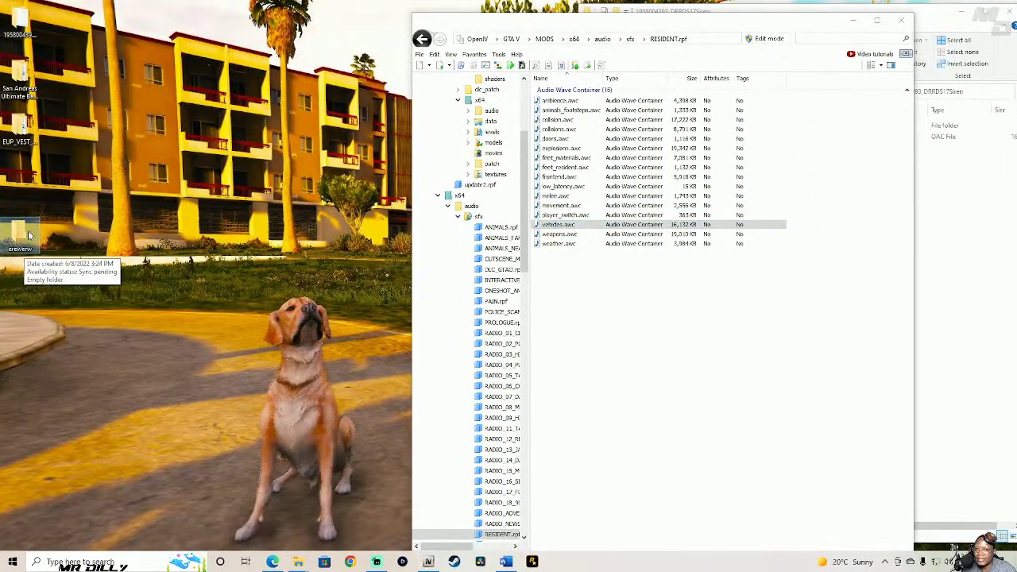
drag(638, 32, 301, 24)
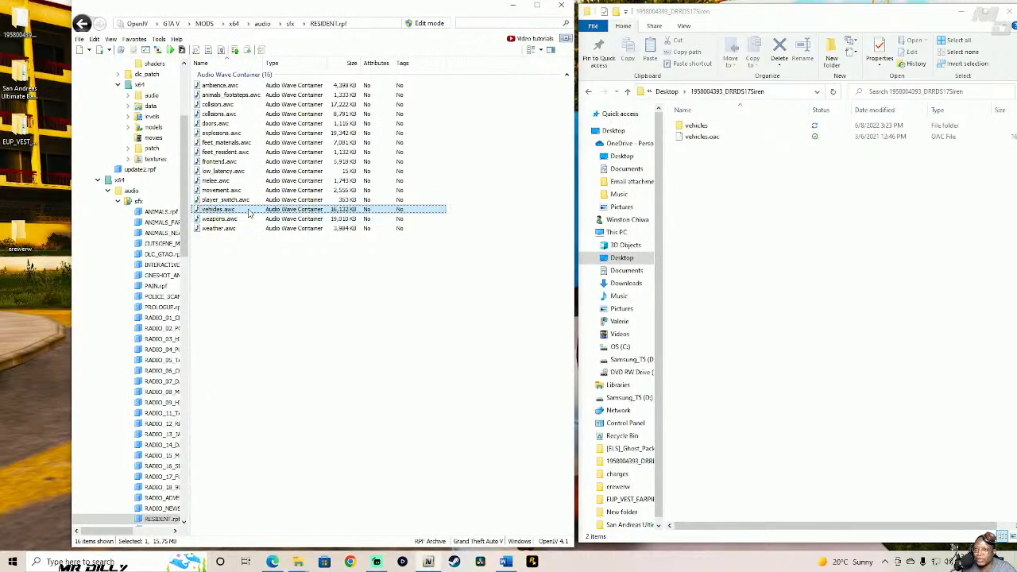
- Export vehicles.awc to openFormats (.oac) into the erewerw folder on the desktop
right_click(249, 213)
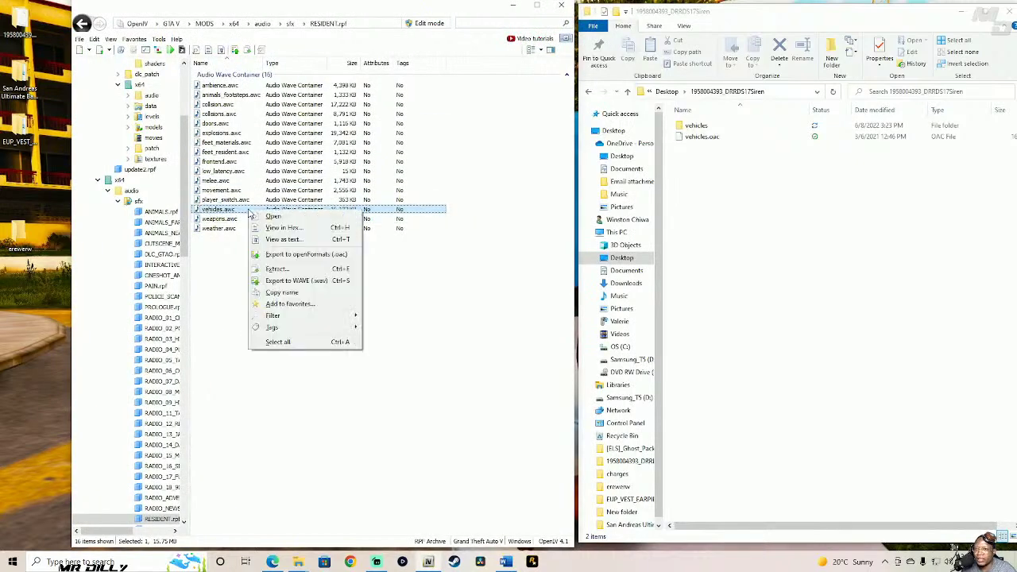
click(298, 255)
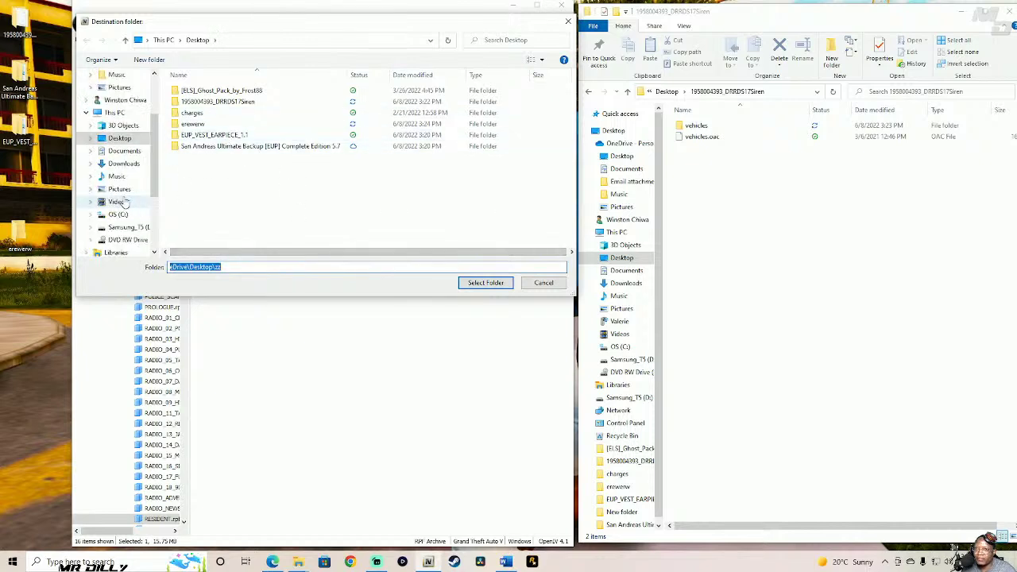
click(124, 139)
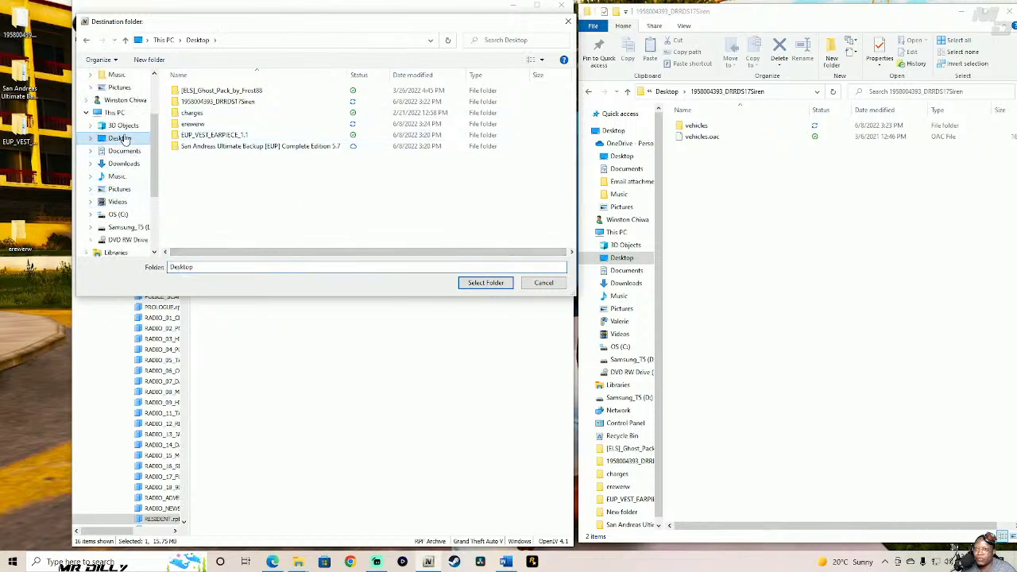
click(188, 125)
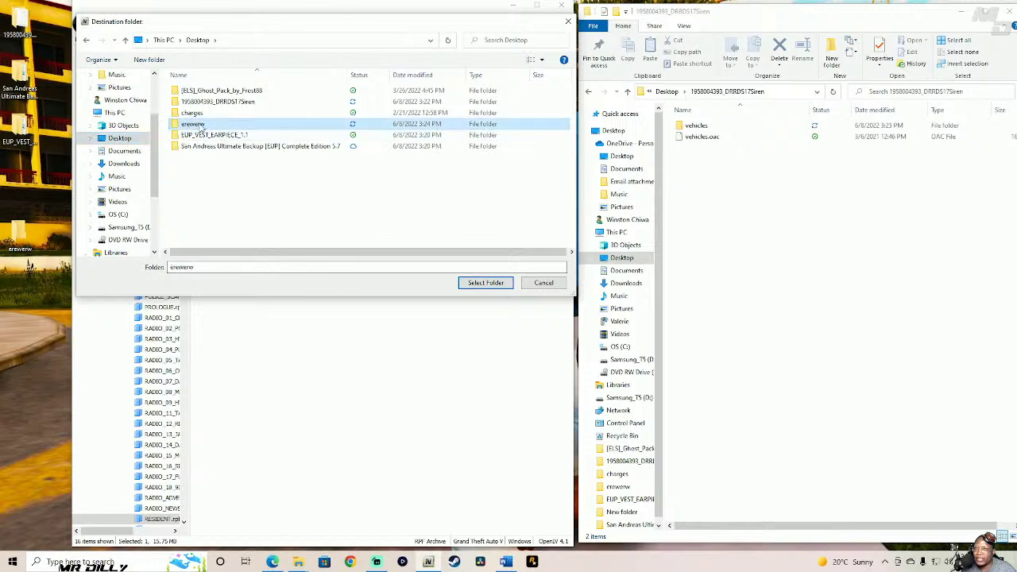
click(496, 284)
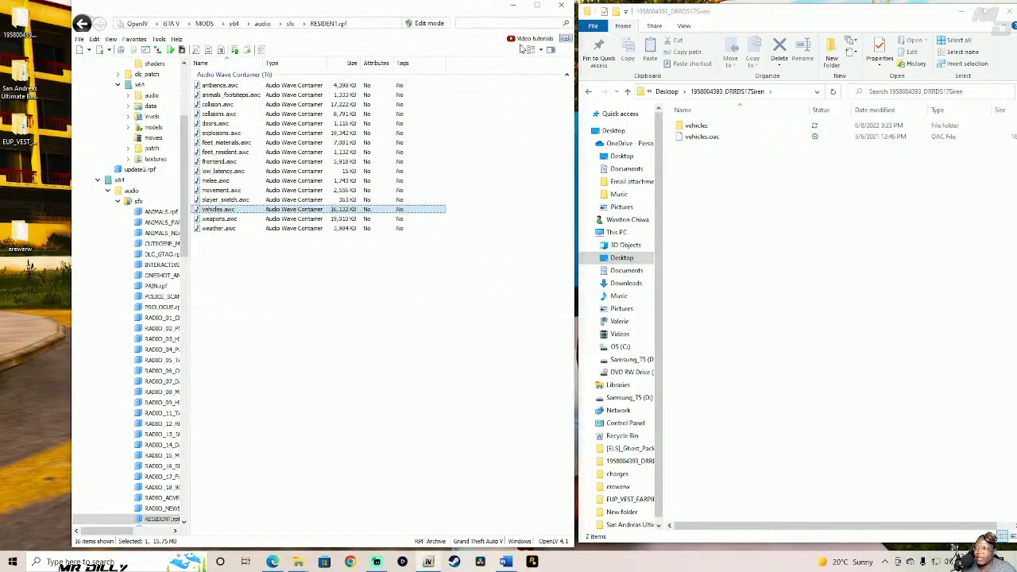
- Move the siren mod's vehicles folder and vehicles.oac into the erewerw desktop folder, replacing the files with the same names
drag(451, 17, 481, 44)
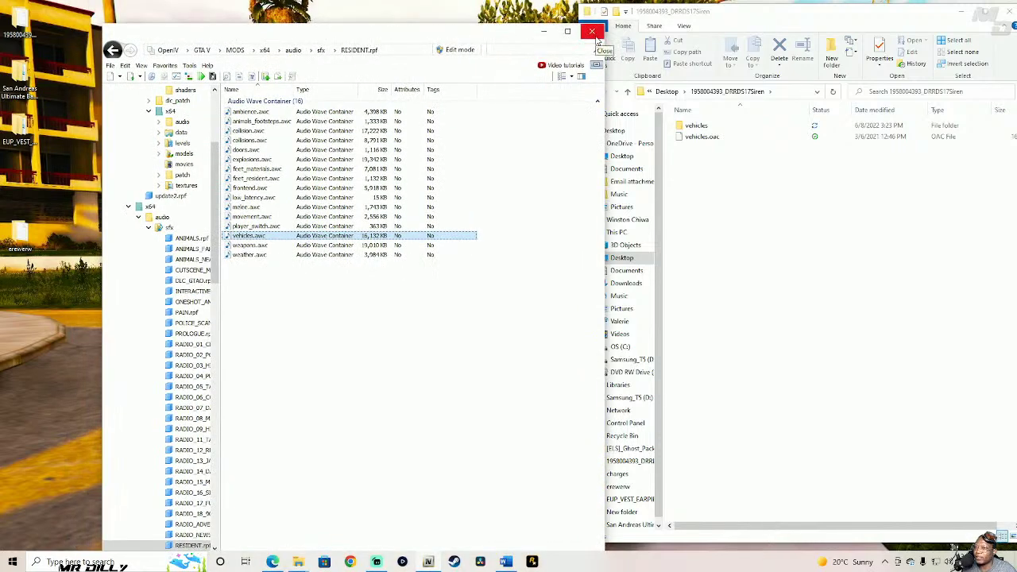
drag(475, 38, 536, 32)
click(743, 15)
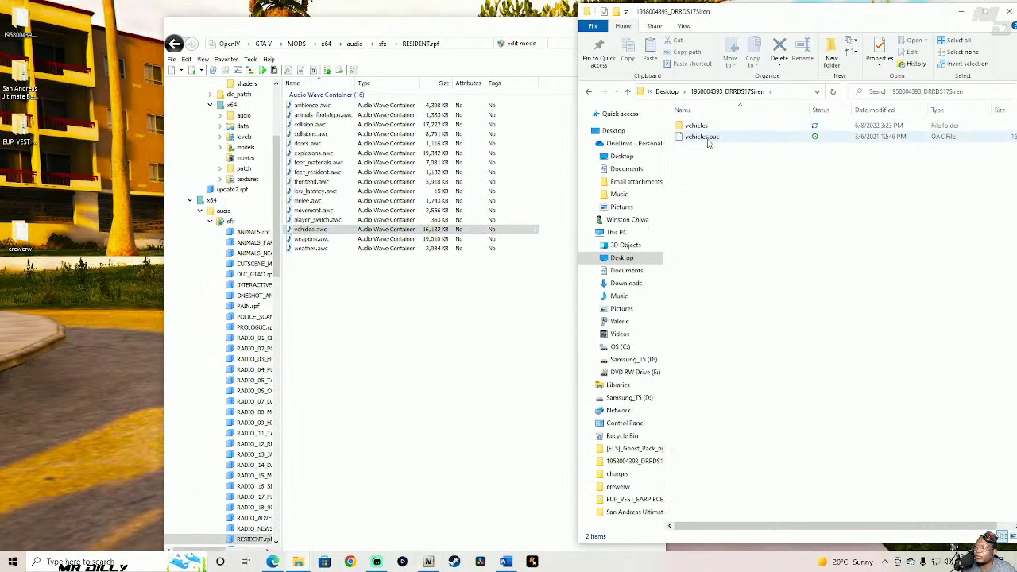
drag(703, 137, 26, 249)
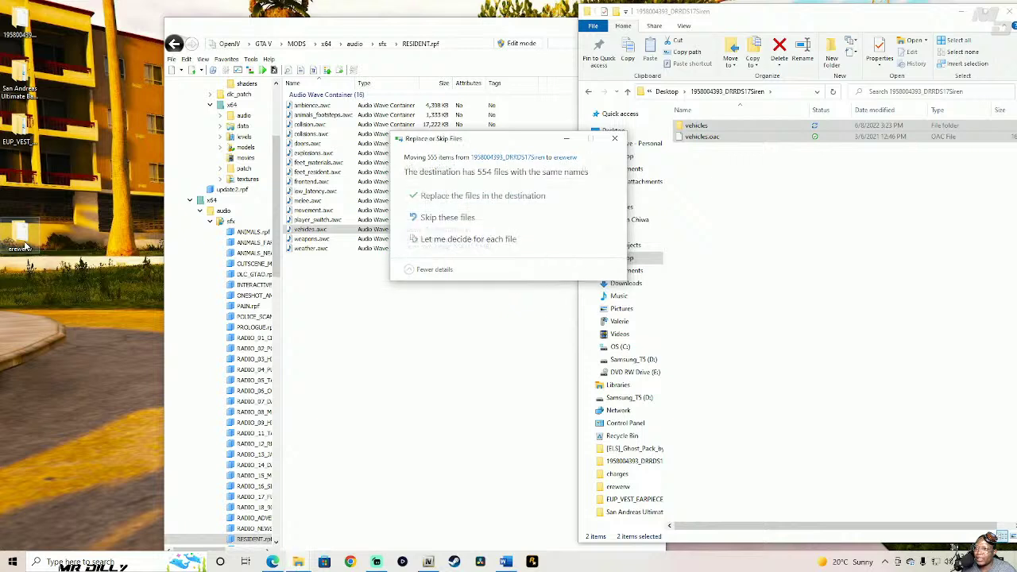
click(502, 196)
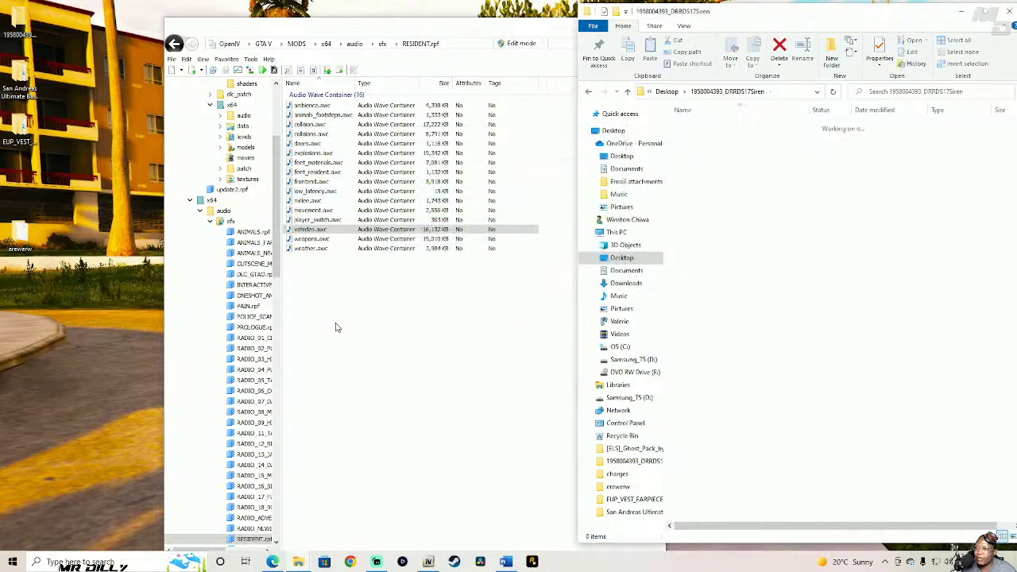
- Return to the RESIDENT.rpf archive and turn on edit mode
click(402, 324)
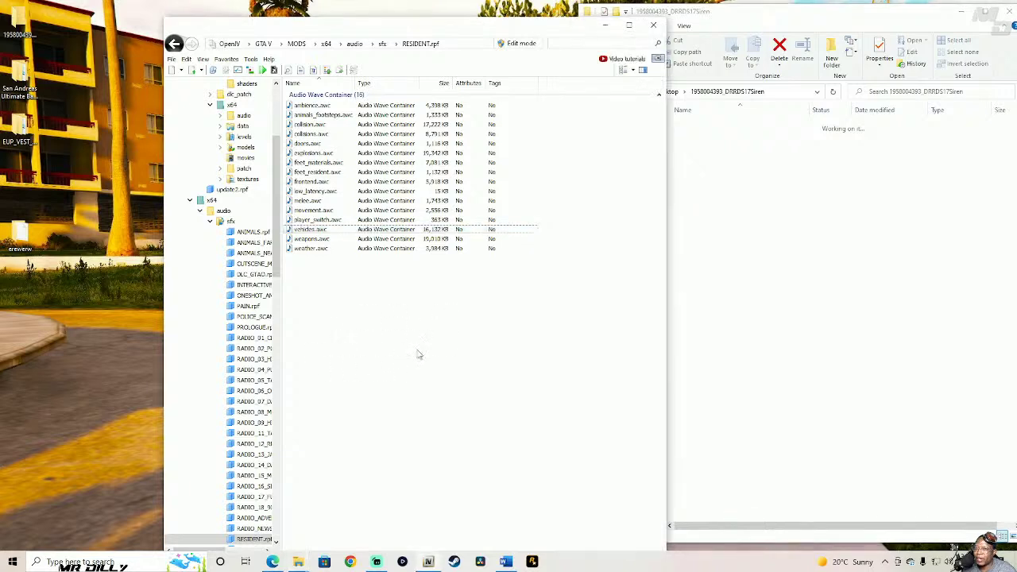
right_click(385, 340)
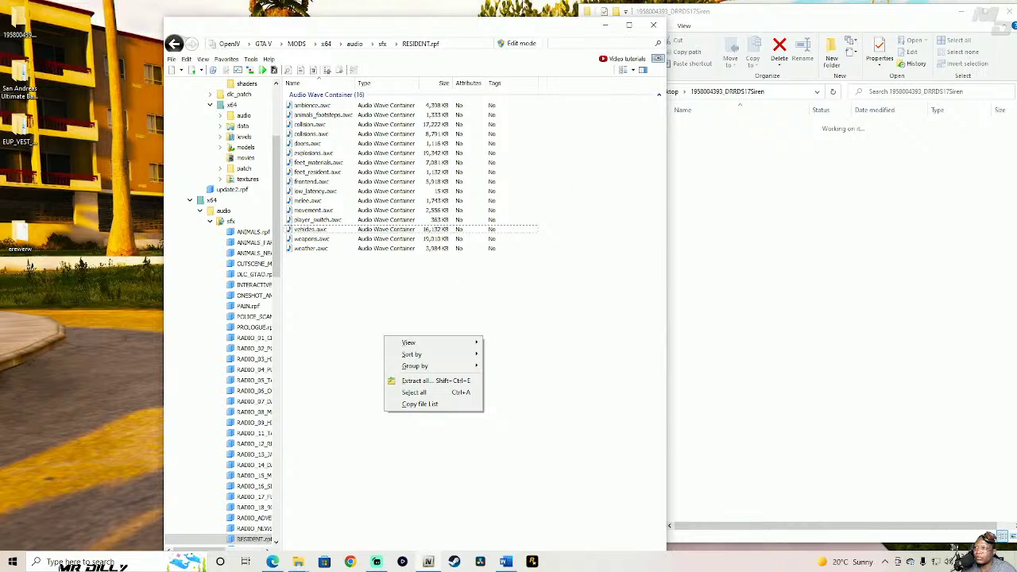
click(525, 44)
click(545, 316)
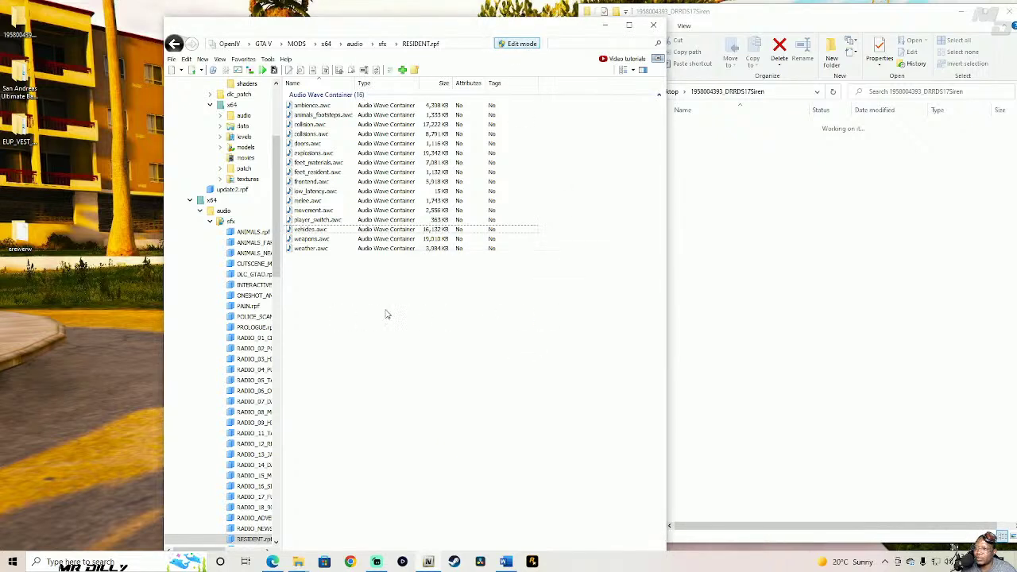
- Import vehicles.oac from the erewerw desktop folder into RESIDENT.rpf as openFormats
right_click(387, 315)
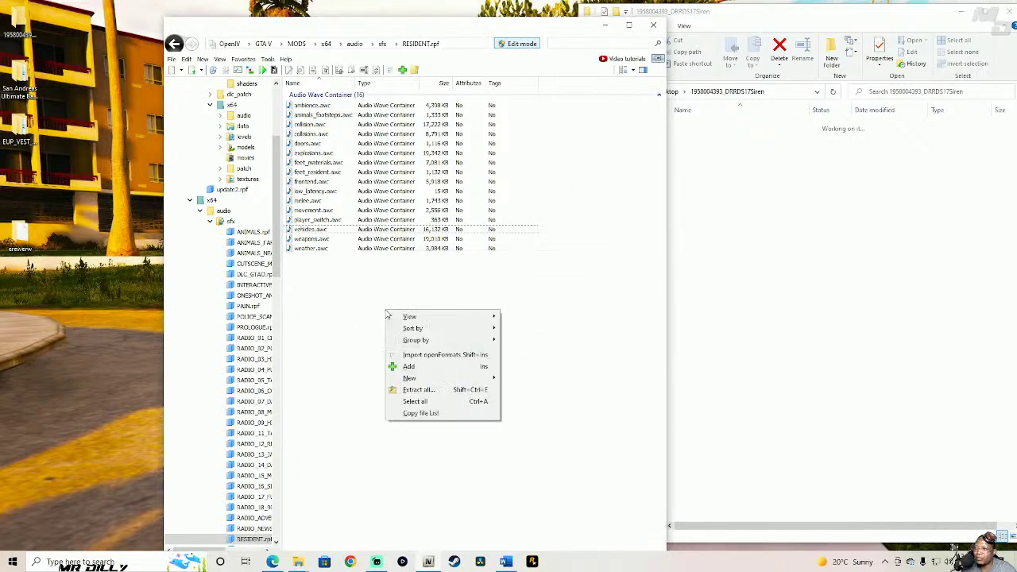
click(427, 357)
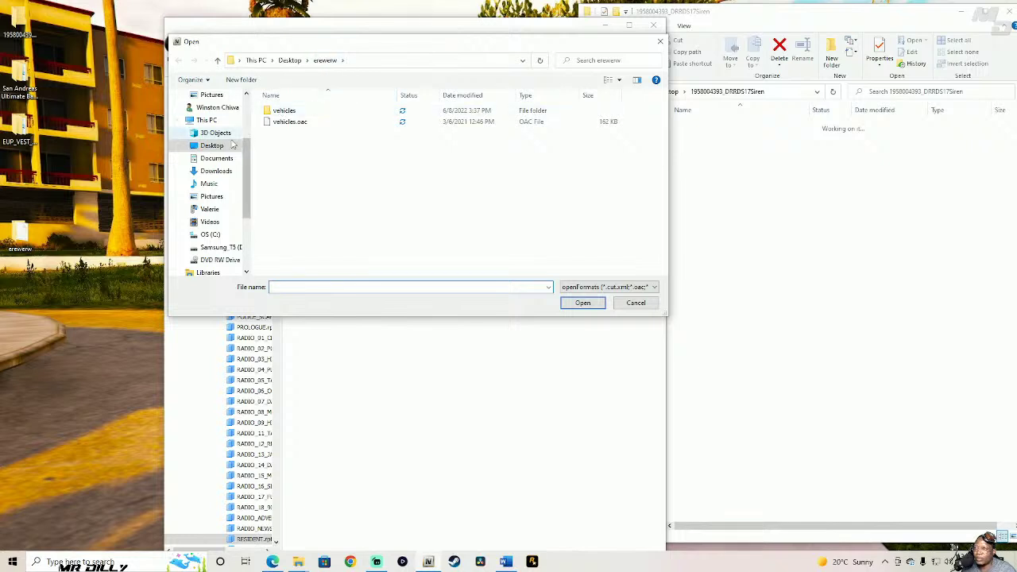
click(293, 123)
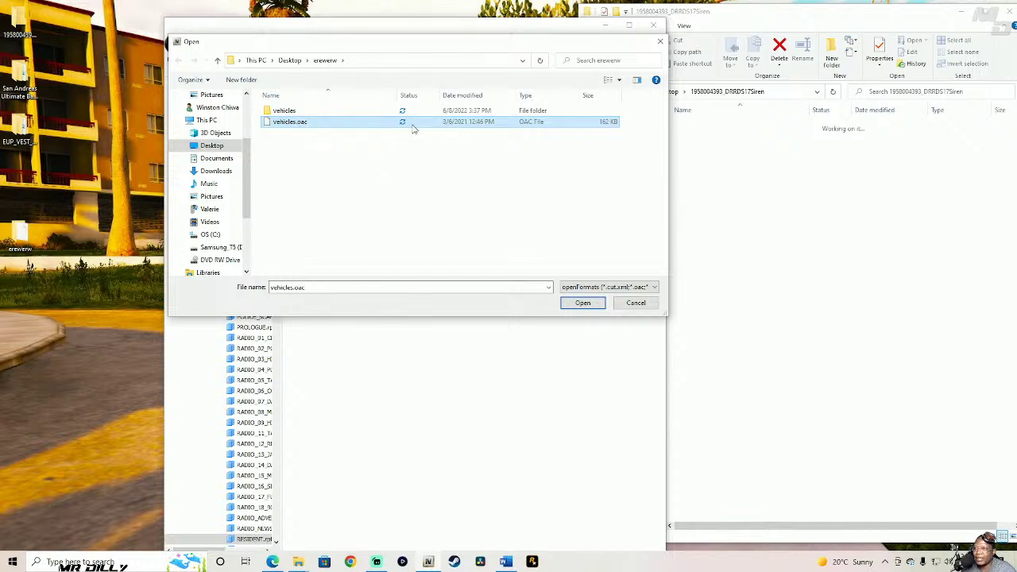
click(583, 303)
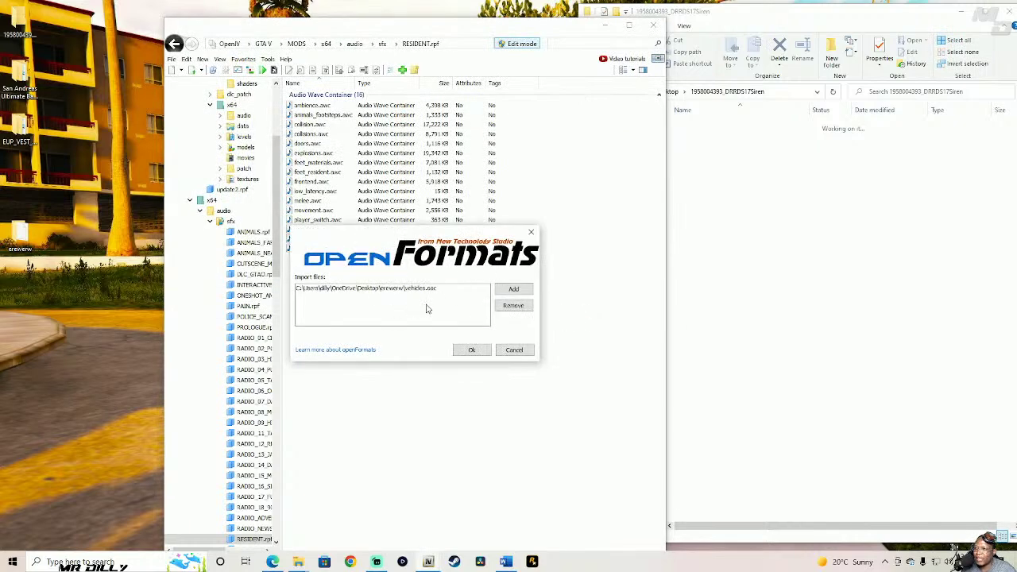
click(472, 350)
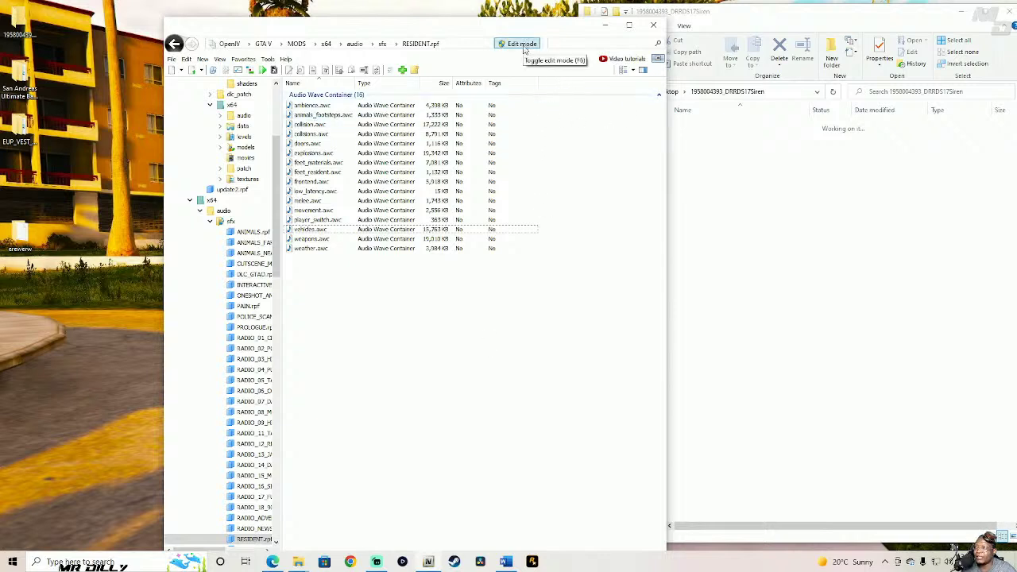
- Turn off edit mode, move the OpenIV window aside and close the siren mod's folder window
drag(577, 32, 441, 12)
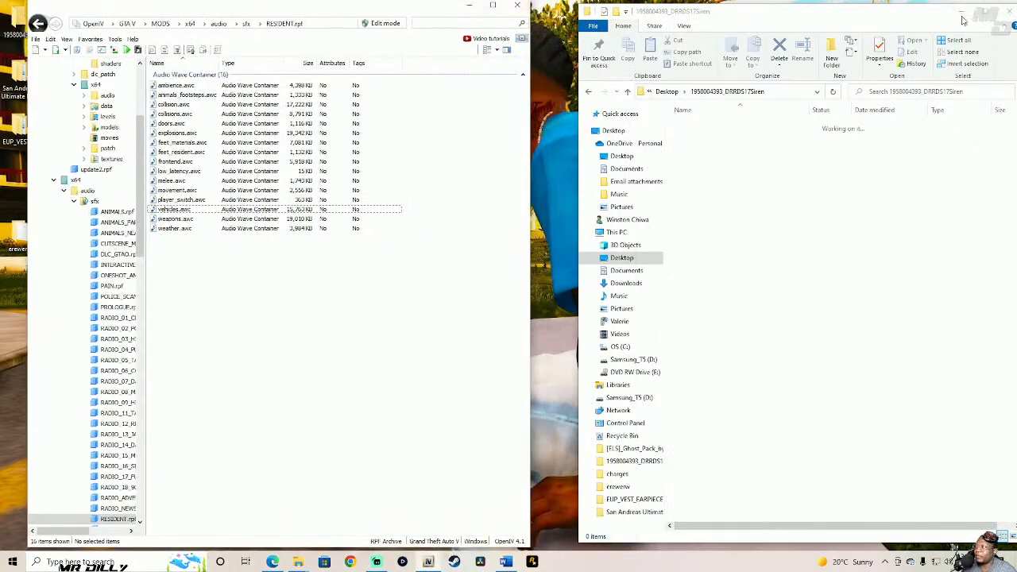
drag(917, 16, 756, 16)
click(849, 13)
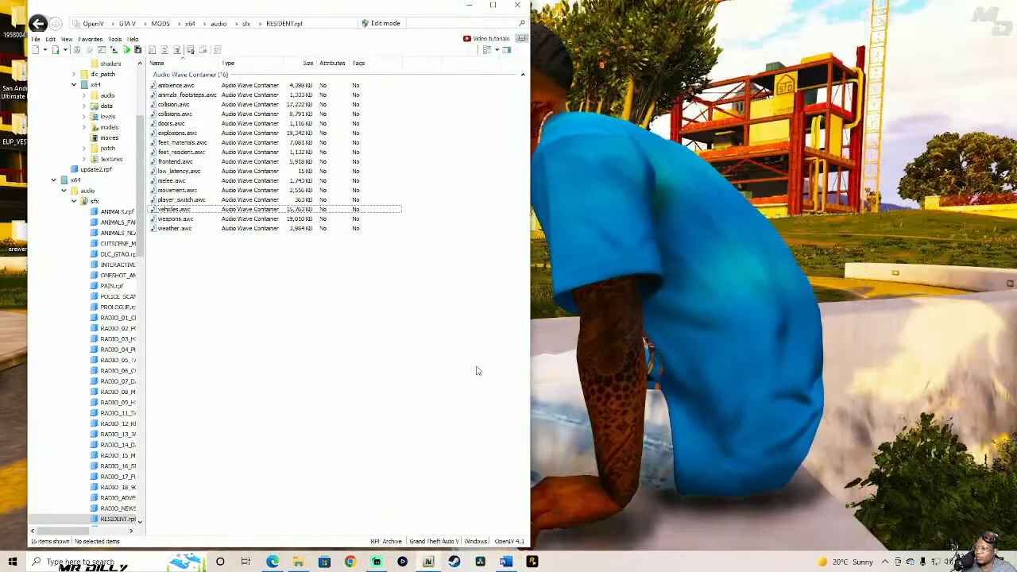
- Open the StickyWheels 0.2.0.0 link from the Word mod list and download the mod, agreeing to the terms and closing the old siren page
click(506, 562)
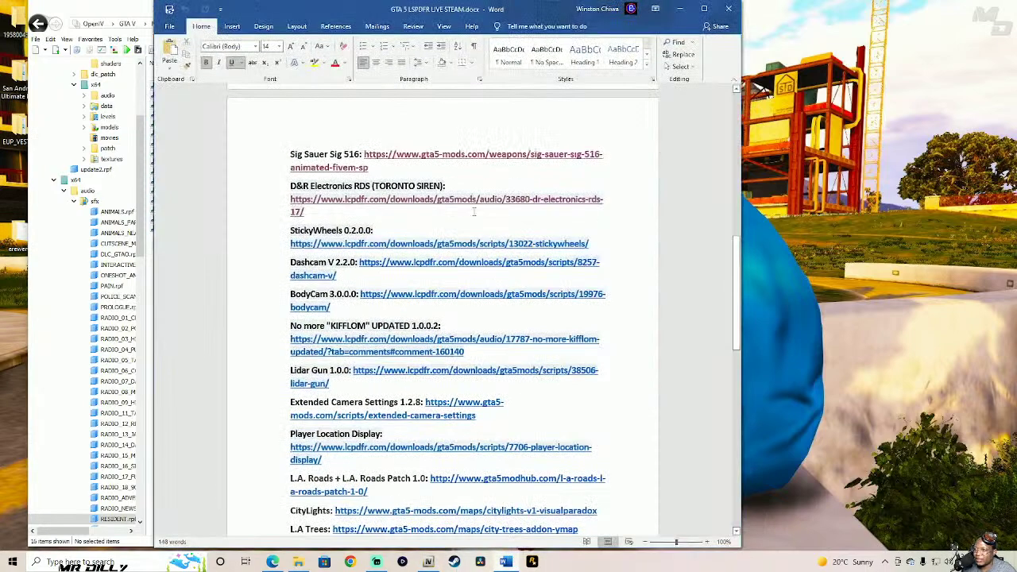
click(387, 243)
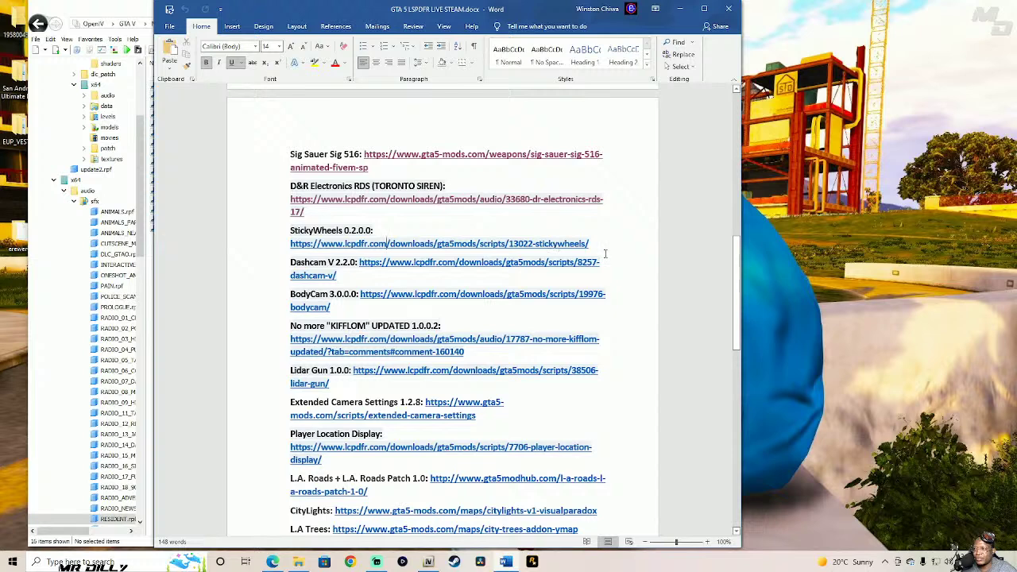
ctrl+click(436, 244)
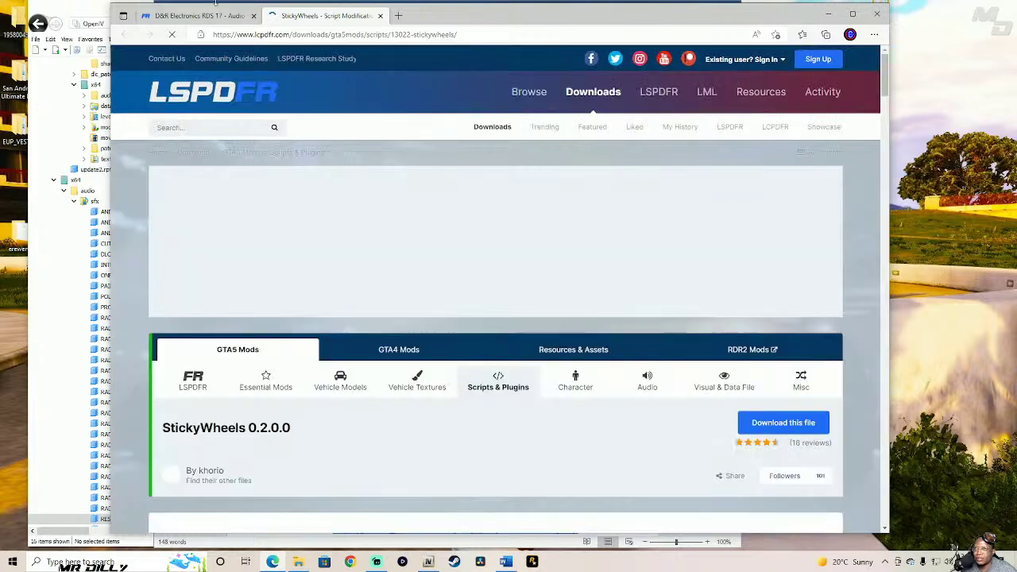
click(254, 16)
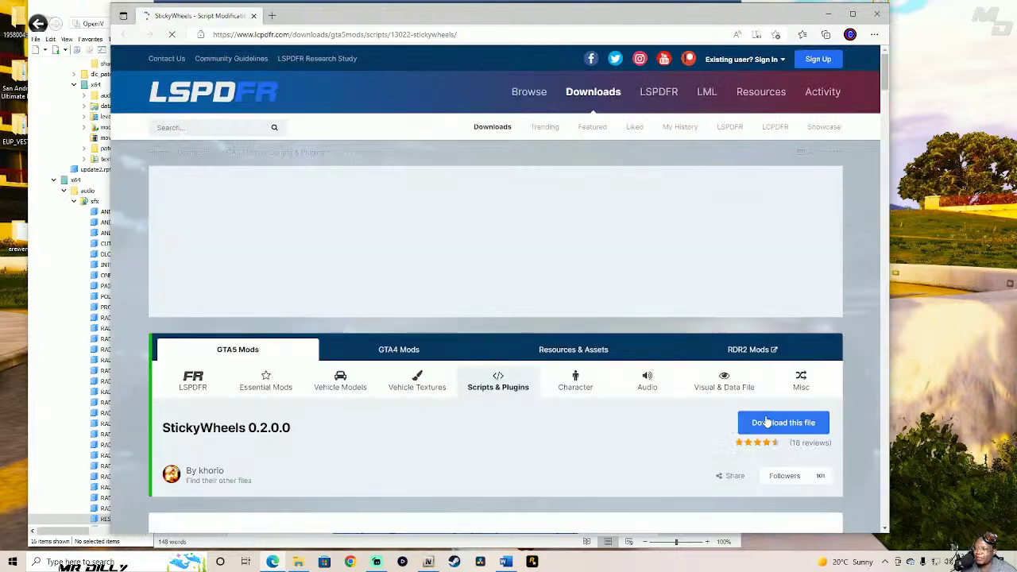
click(766, 422)
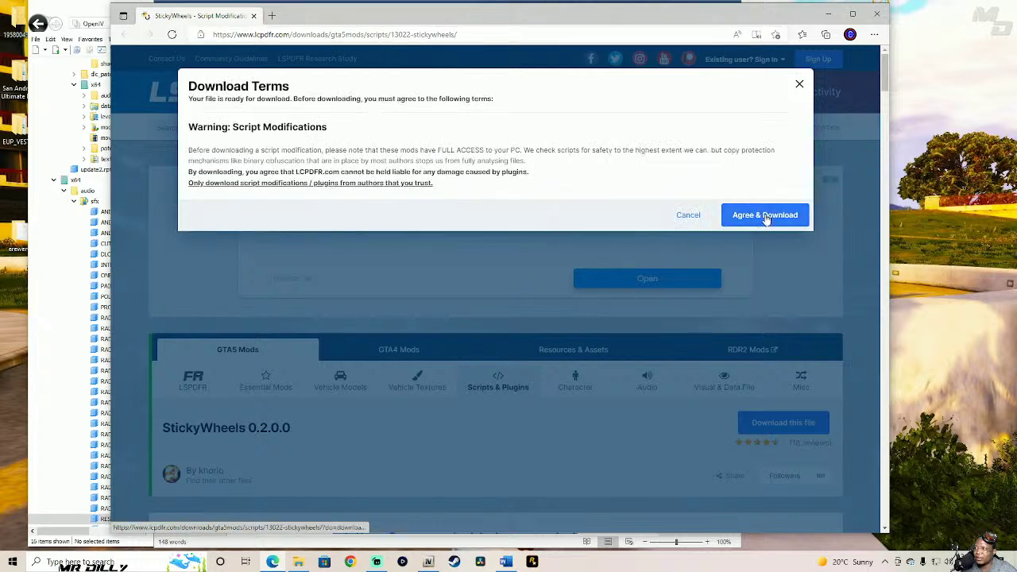
click(765, 215)
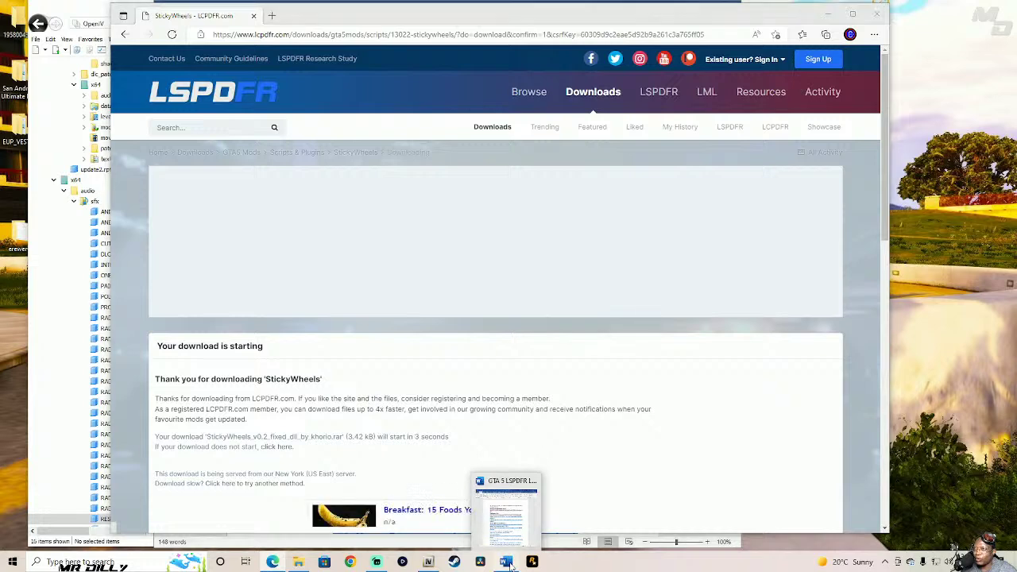
- Return to the Word mod list and review the Dashcam V 2.2.0 and BodyCam 3.0.0.0 entries
click(508, 562)
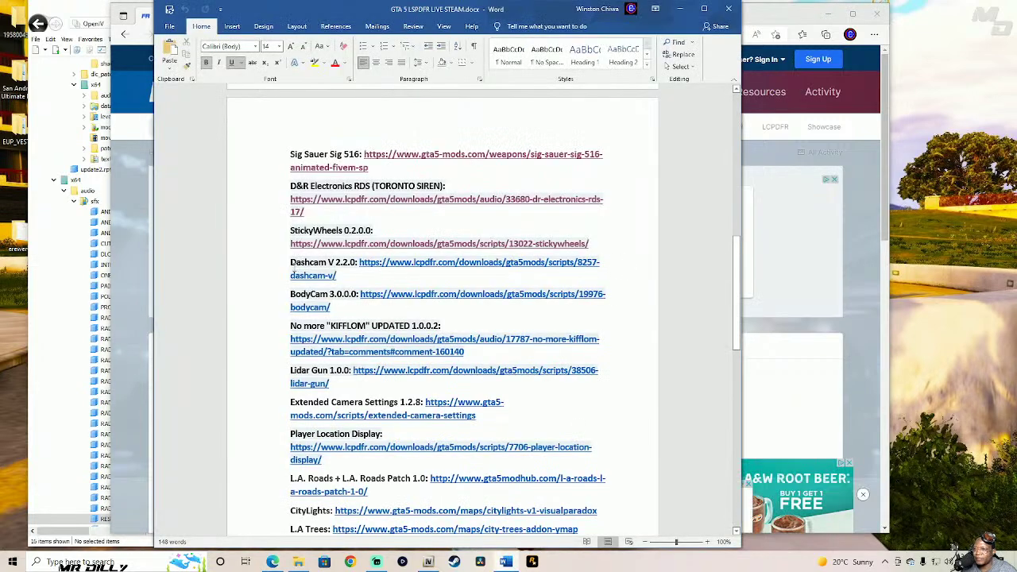
drag(289, 261, 430, 275)
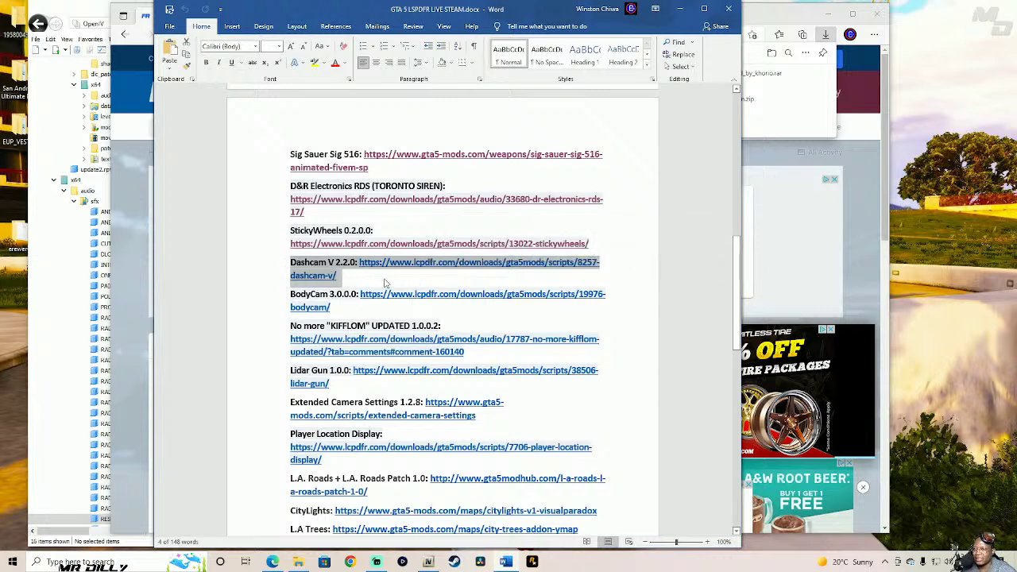
drag(286, 294, 368, 311)
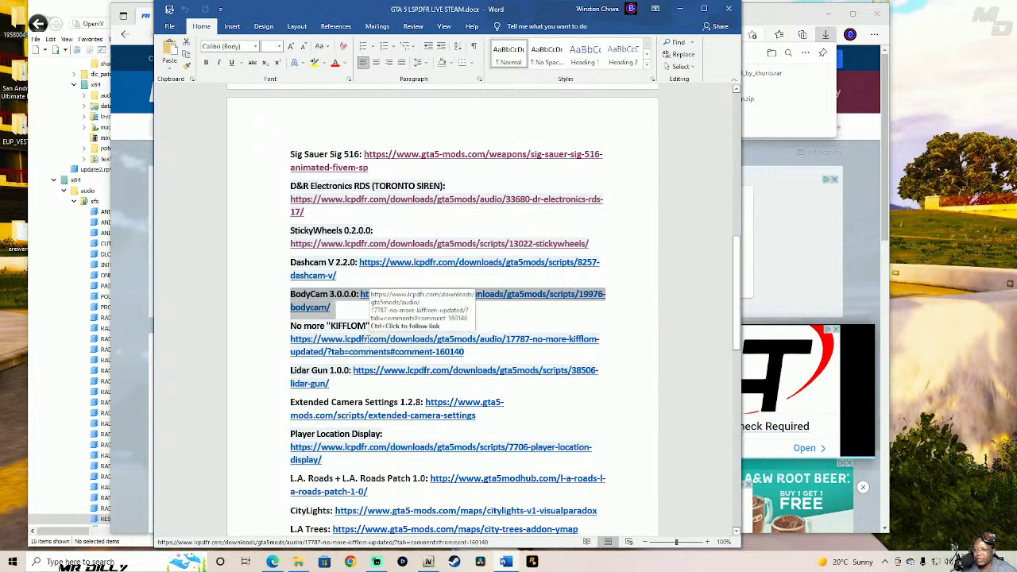
- Open the No more "KIFFLOM" UPDATED, Lidar Gun and Extended Camera Settings pages from the links in the mod list
ctrl+click(419, 348)
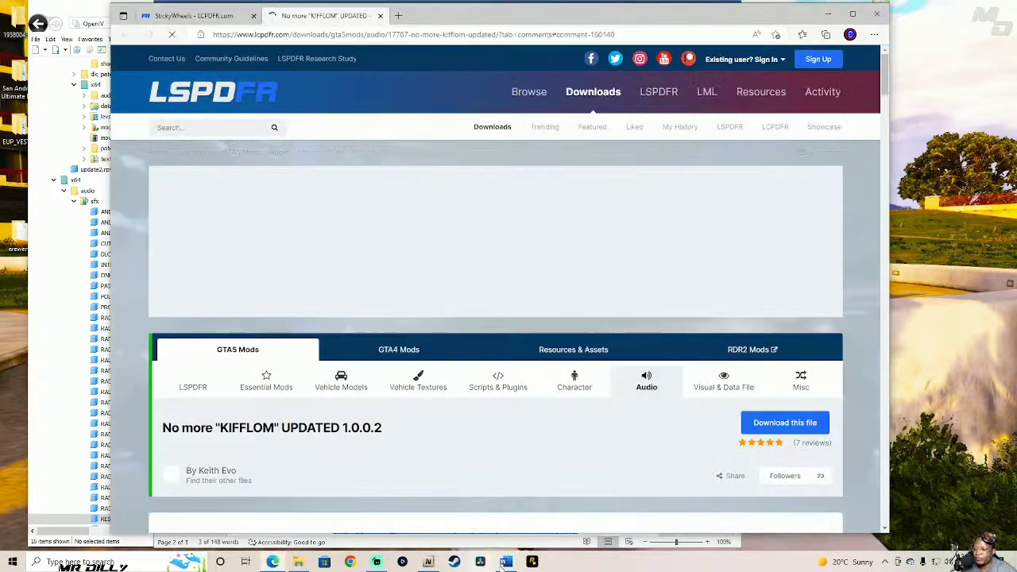
click(506, 561)
click(325, 399)
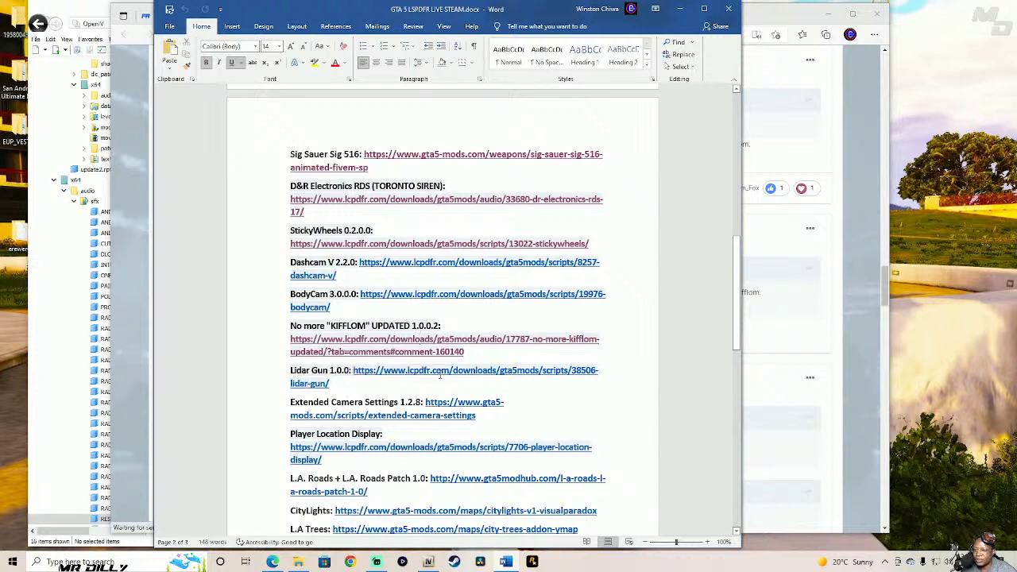
ctrl+click(455, 370)
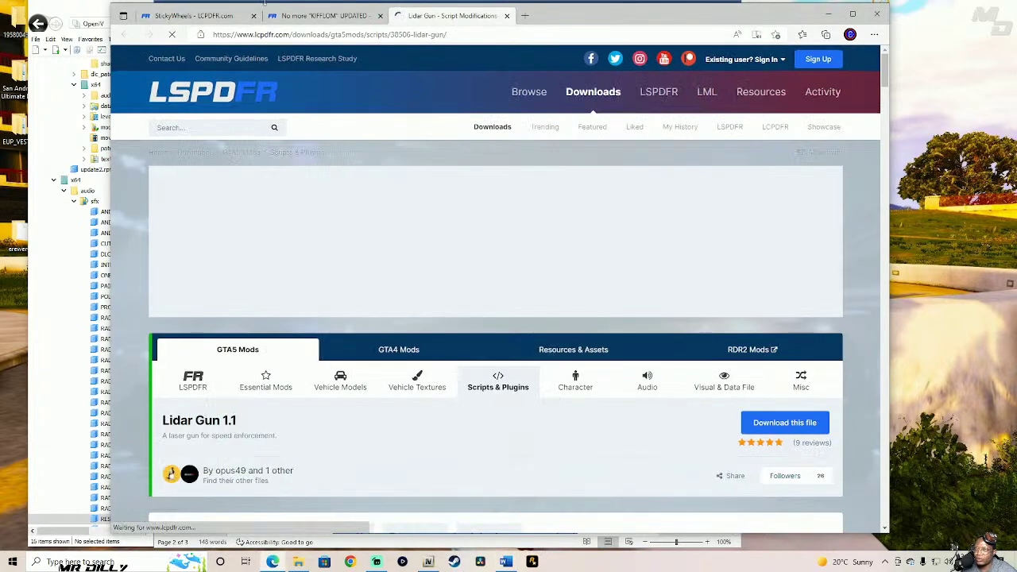
click(505, 562)
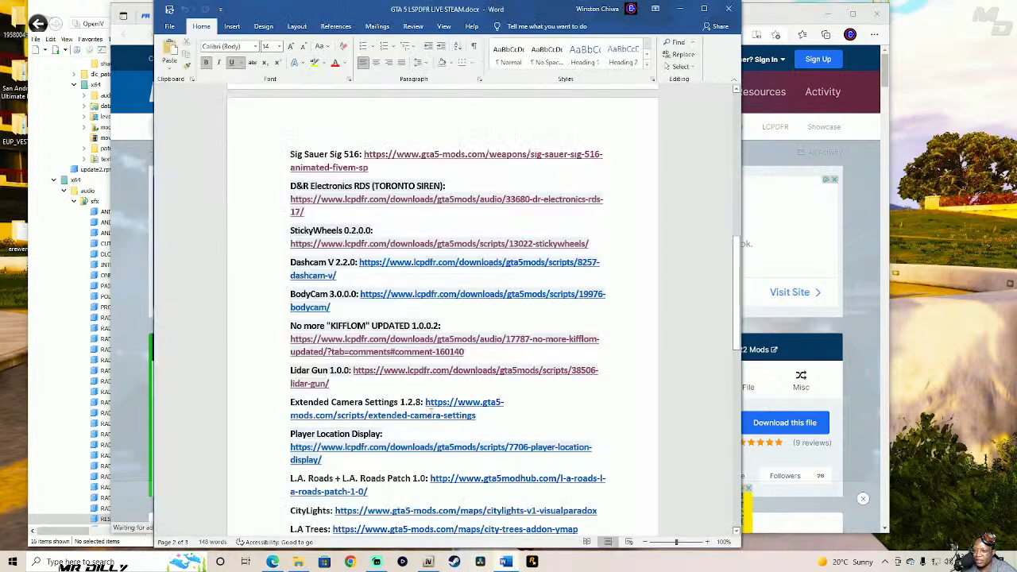
ctrl+click(447, 419)
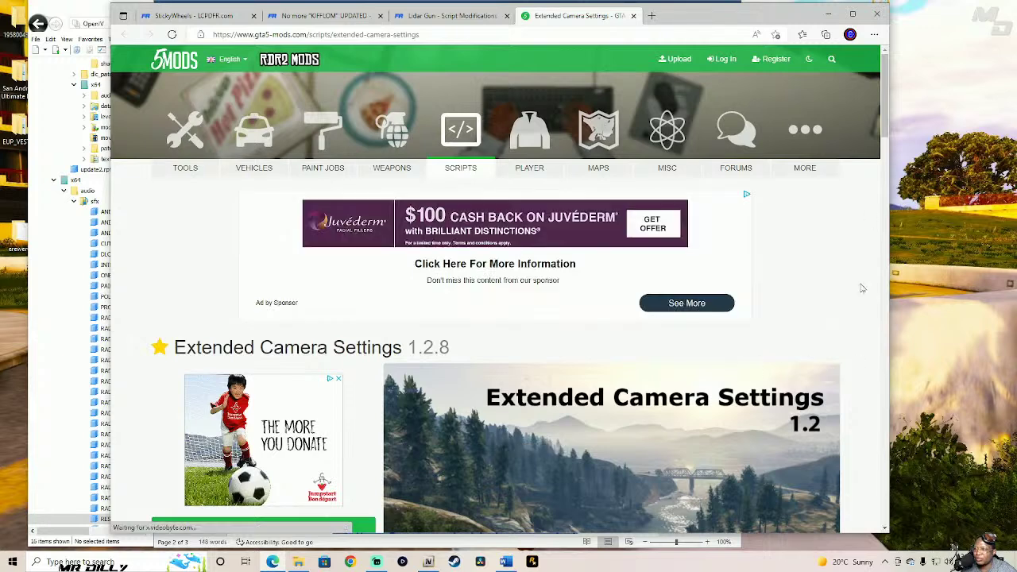
- Download S_FULL_SER.rpf.rar from the No more "KIFFLOM" UPDATED 1.0.0.2 page
click(204, 17)
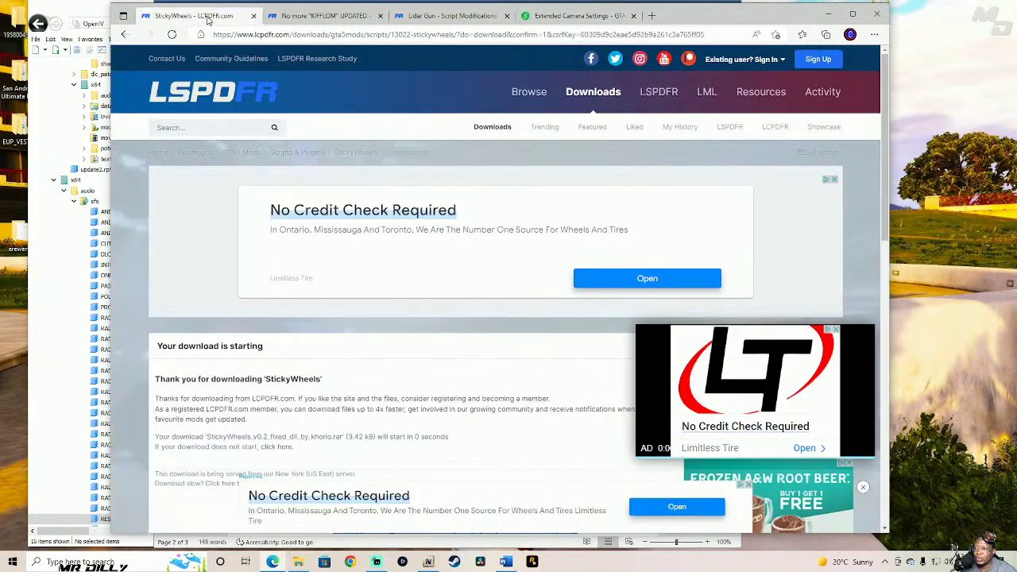
click(321, 17)
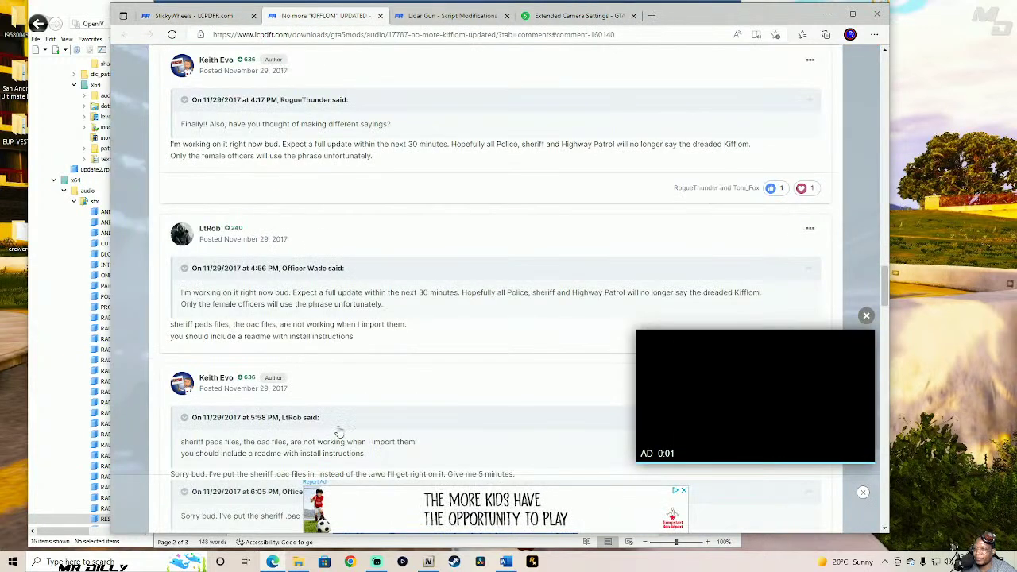
scroll(873, 182, up, 15)
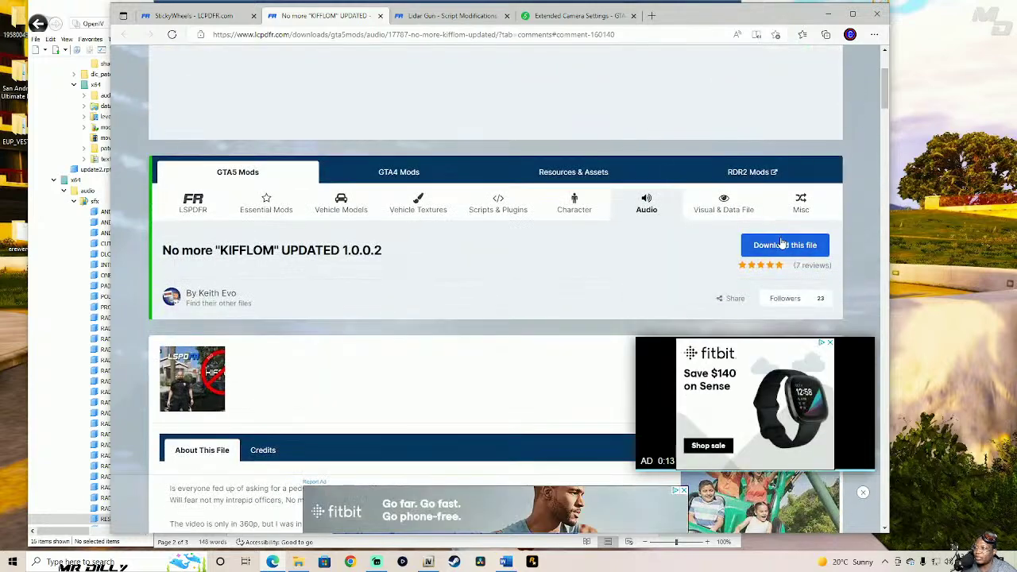
click(782, 244)
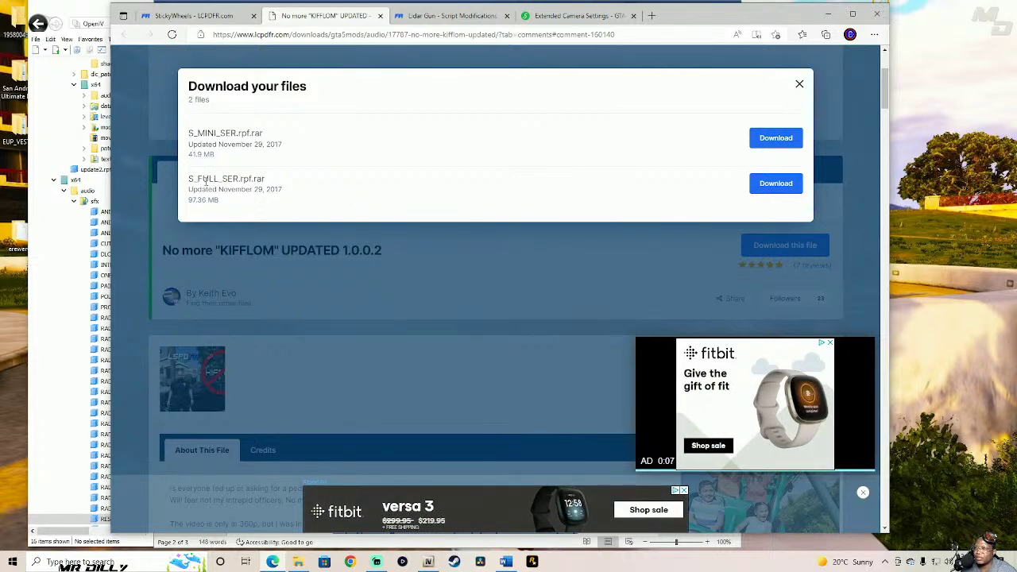
click(791, 189)
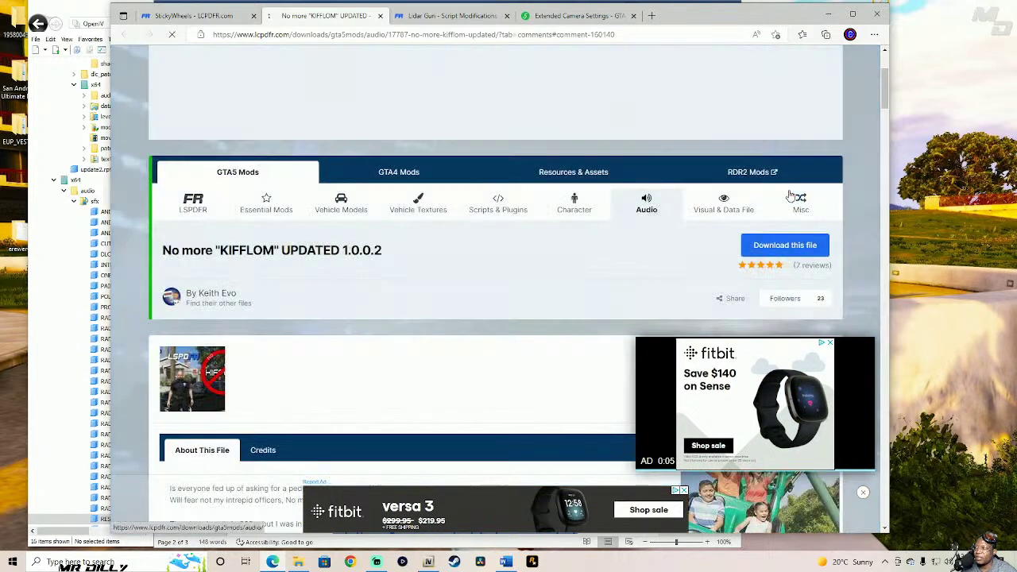
- Download the main file LidarGun_1.1.0.1.rar from the Lidar Gun page, agreeing to the download terms
click(447, 17)
scroll(885, 91, down, 2)
scroll(884, 92, down, 5)
scroll(795, 209, up, 3)
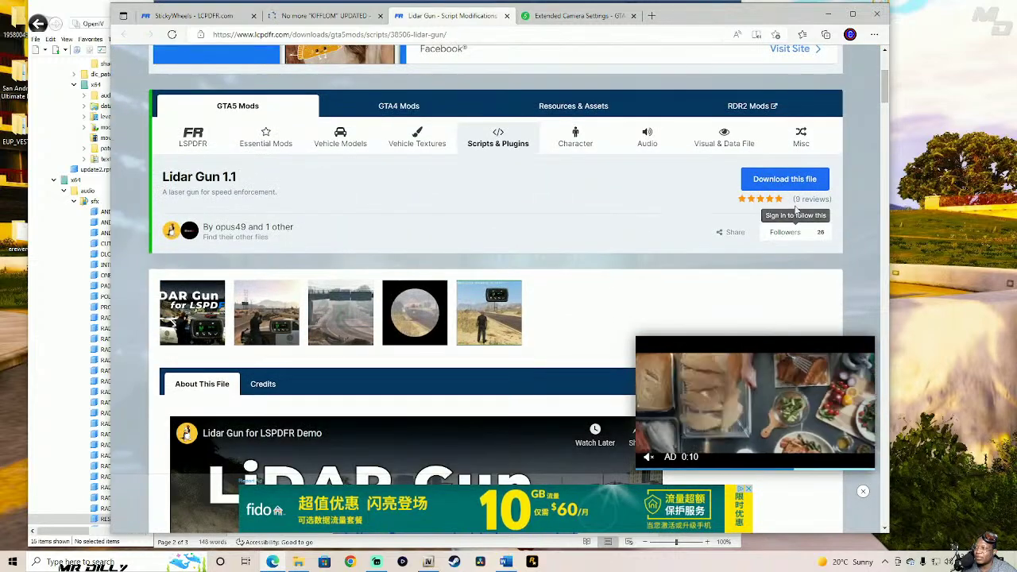
click(789, 187)
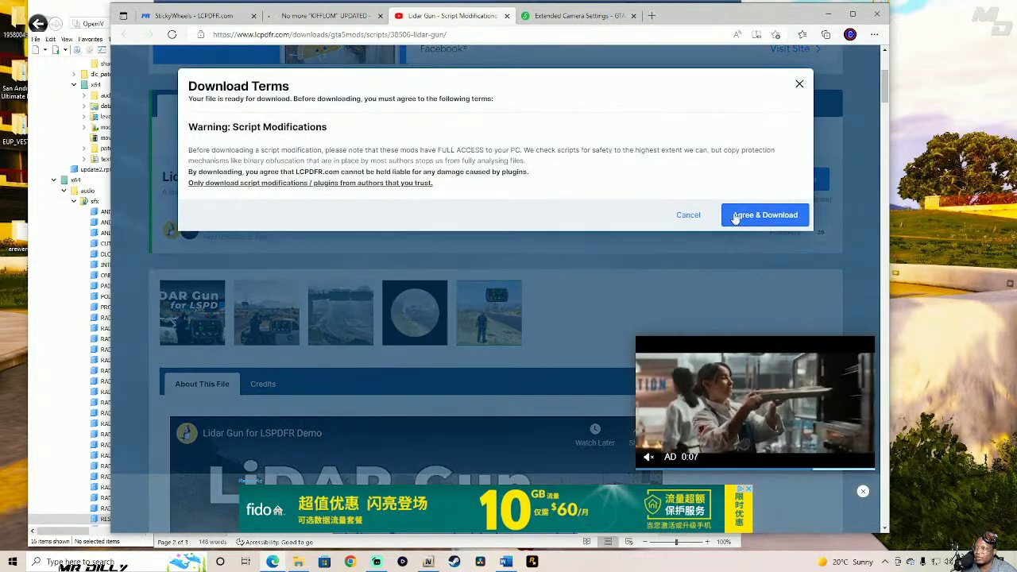
click(738, 213)
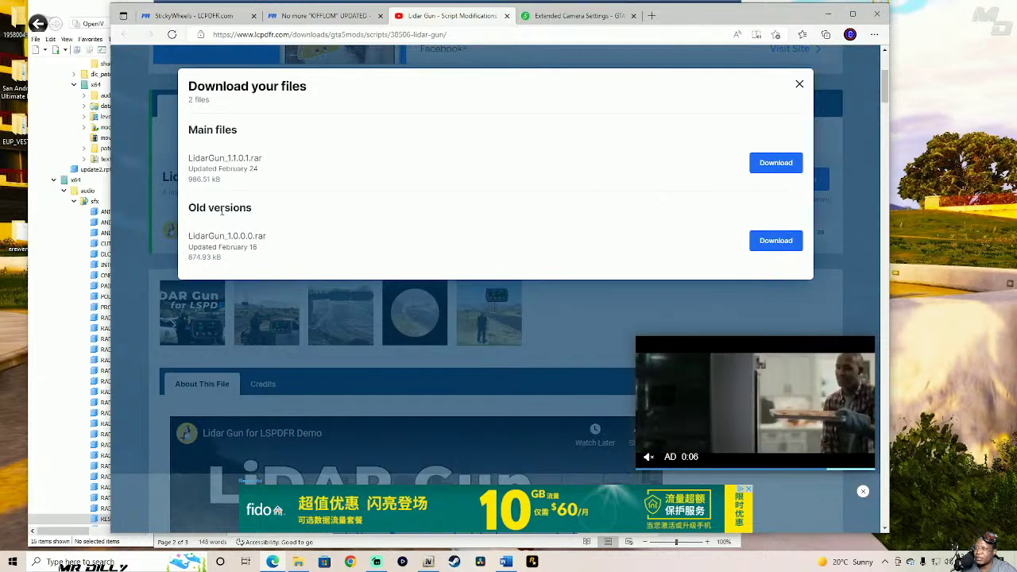
drag(198, 130, 266, 136)
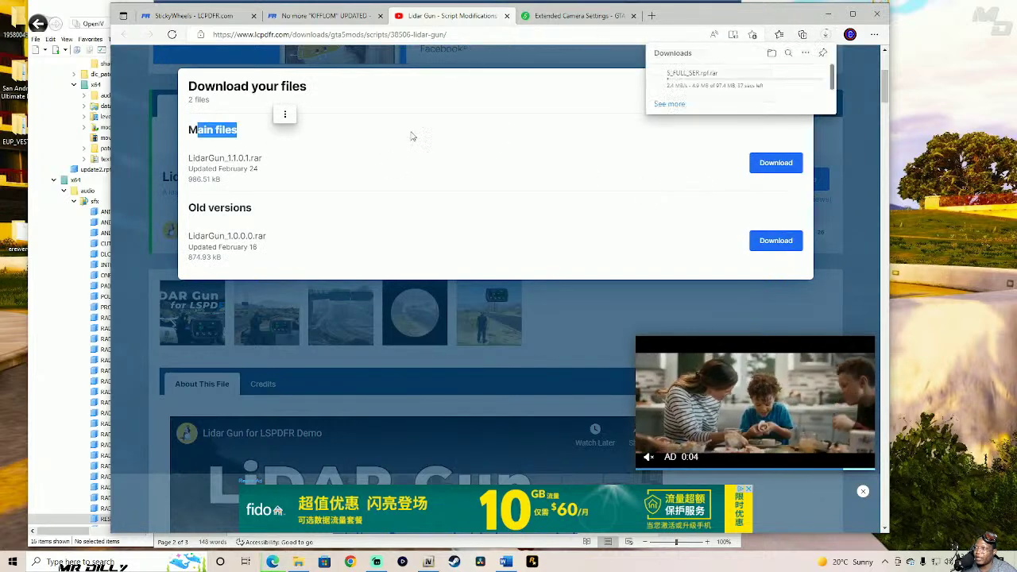
click(322, 148)
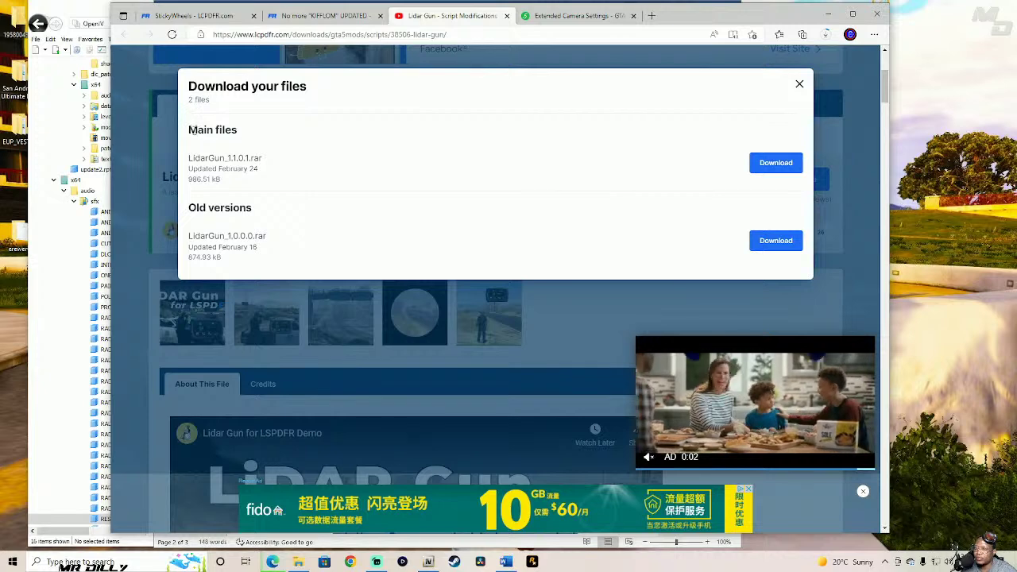
click(756, 158)
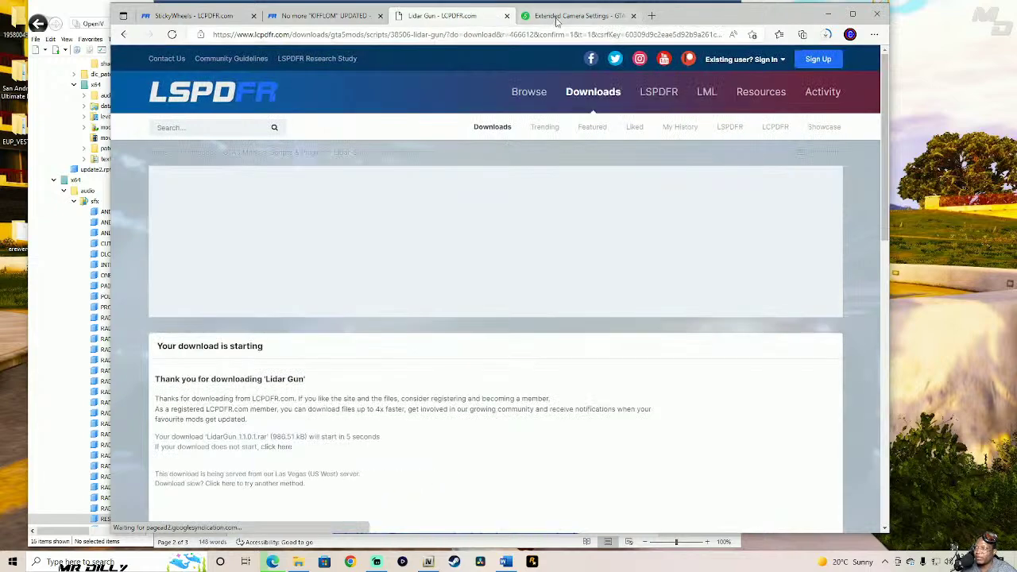
- Download the current 1.2.8 version of Extended Camera Settings from its GTA5-Mods page
click(567, 16)
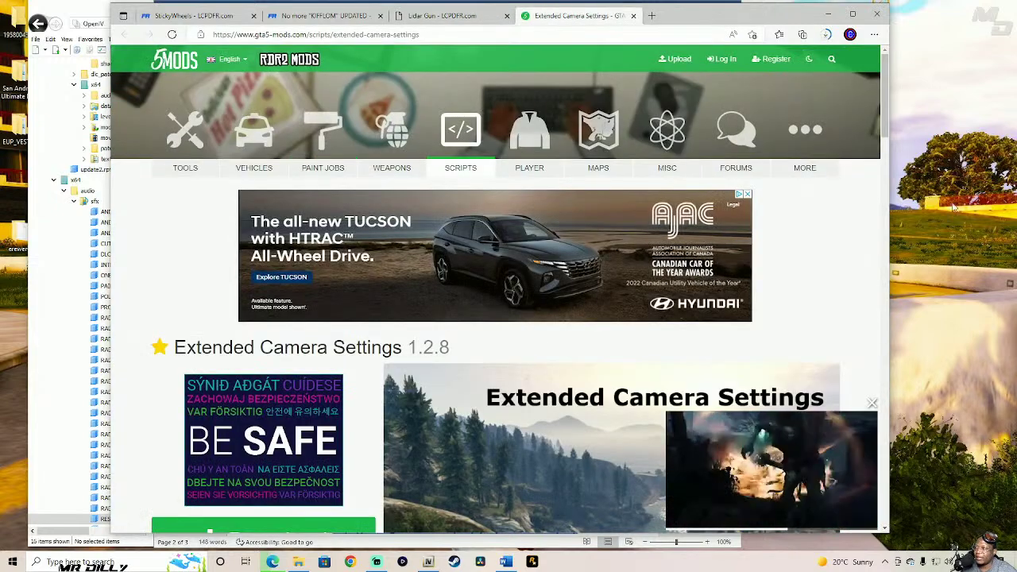
drag(886, 92, 880, 175)
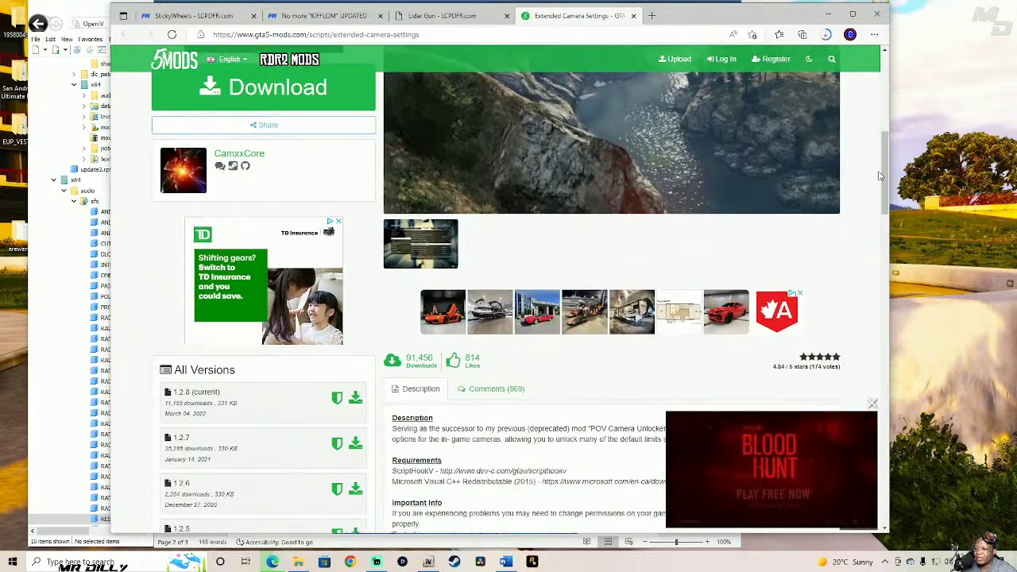
click(356, 399)
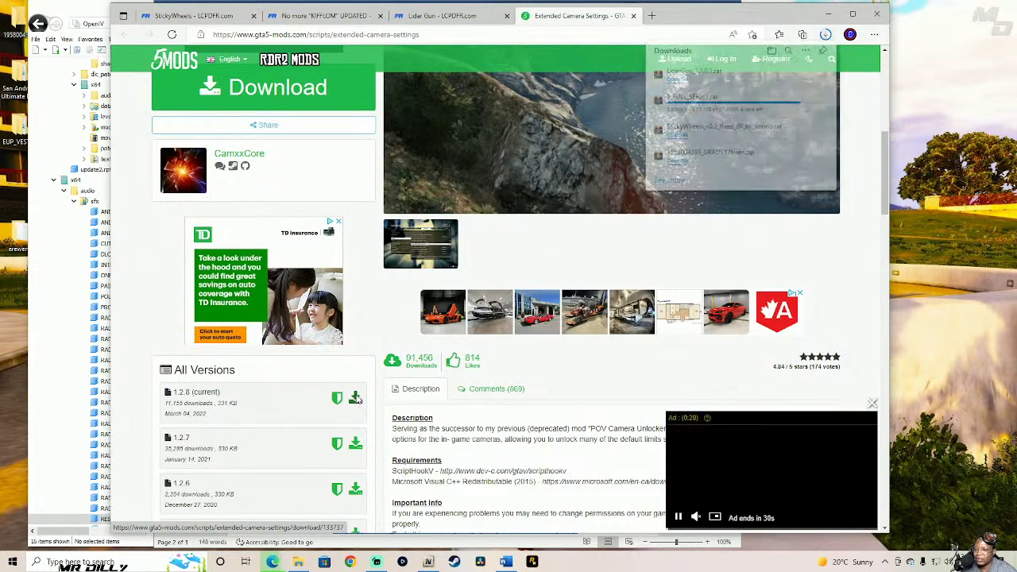
click(355, 398)
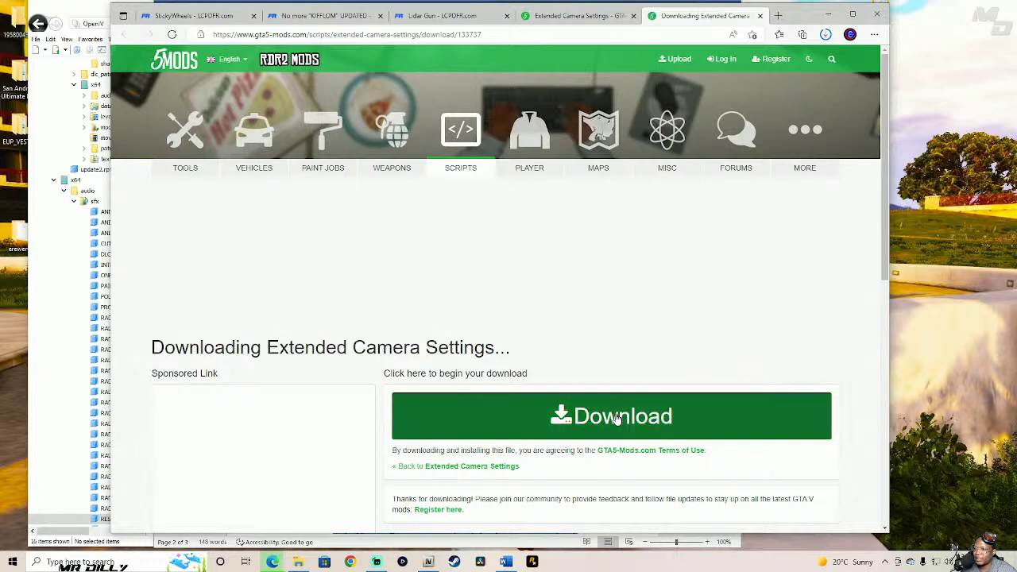
click(618, 417)
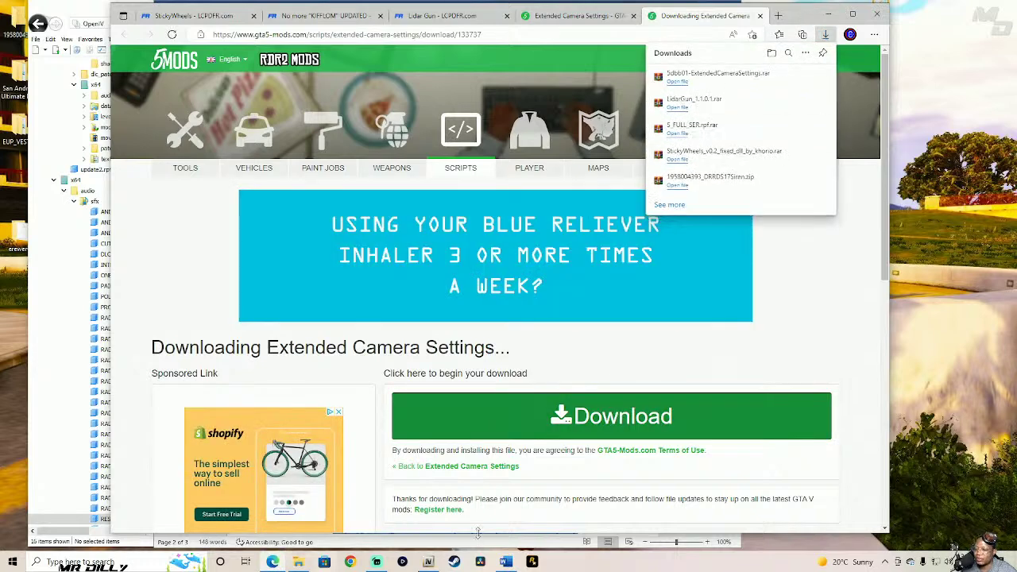
- Open the Player Location Display and CityLights pages from their links in the Word mod list
click(505, 562)
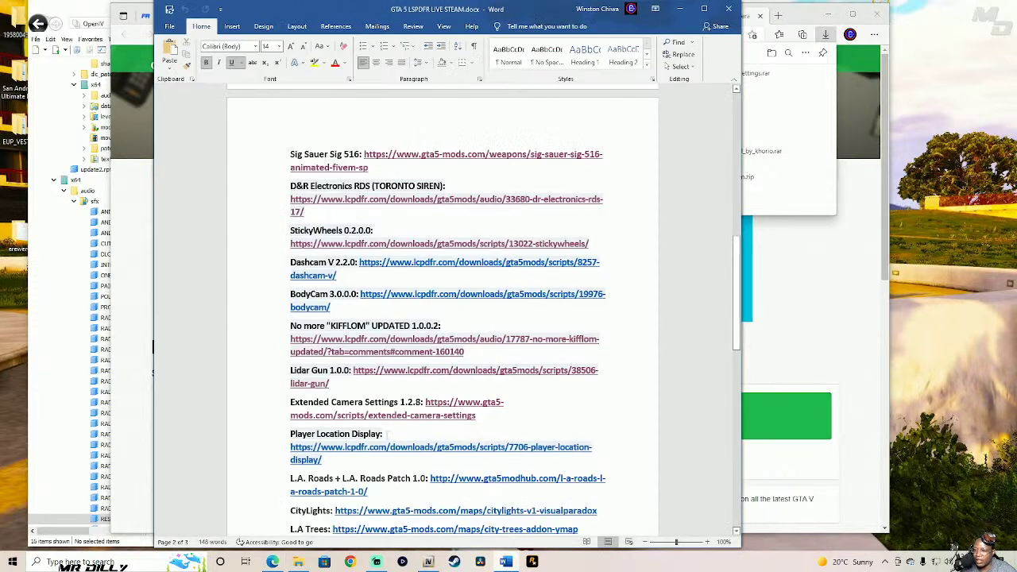
triple_click(412, 450)
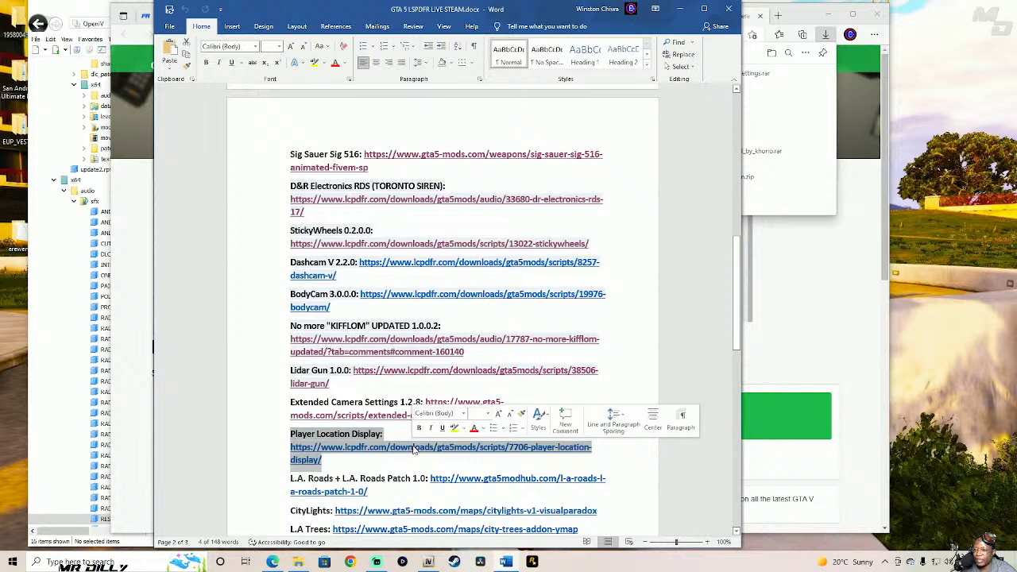
ctrl+click(552, 456)
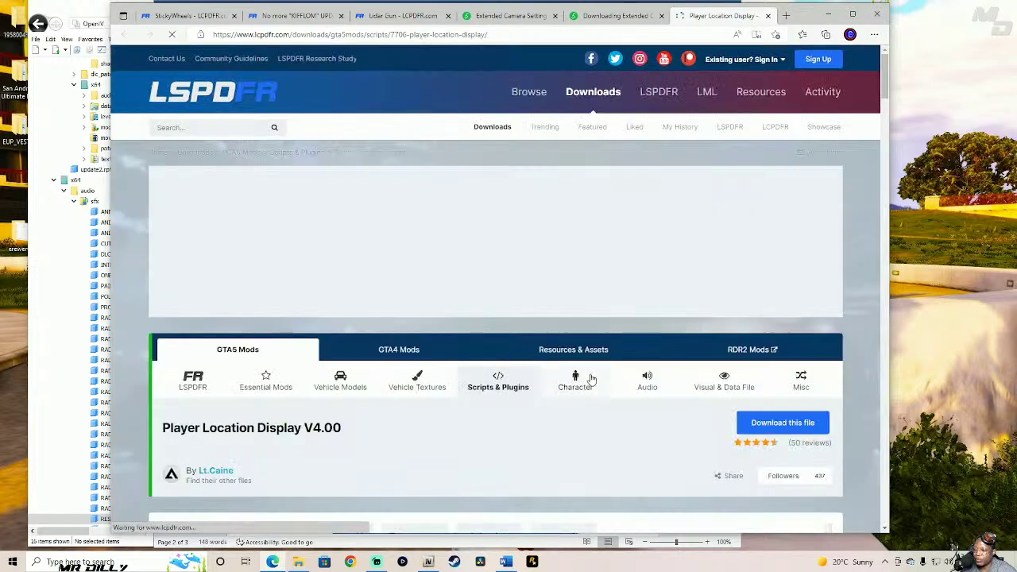
click(504, 562)
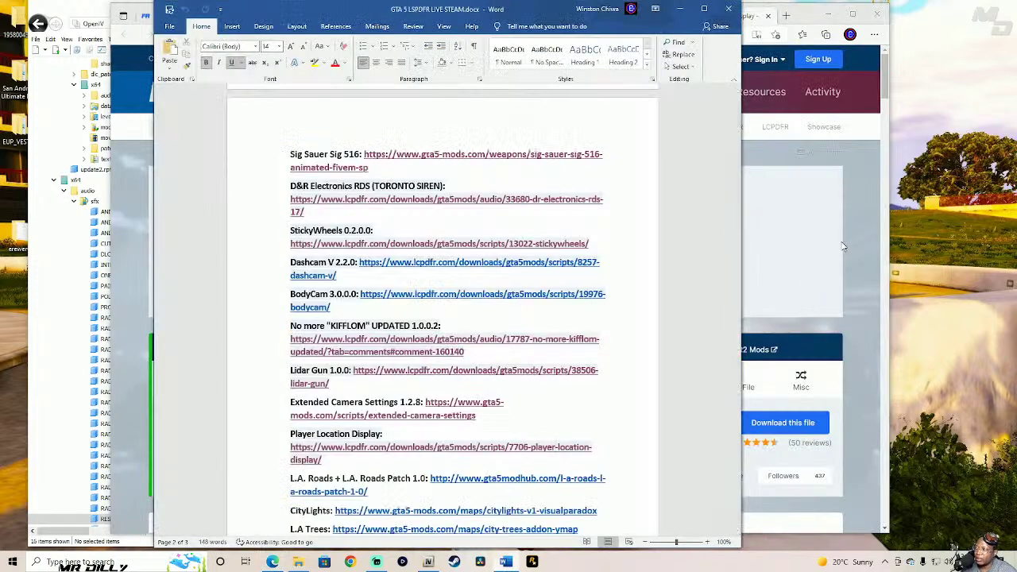
drag(739, 242, 740, 316)
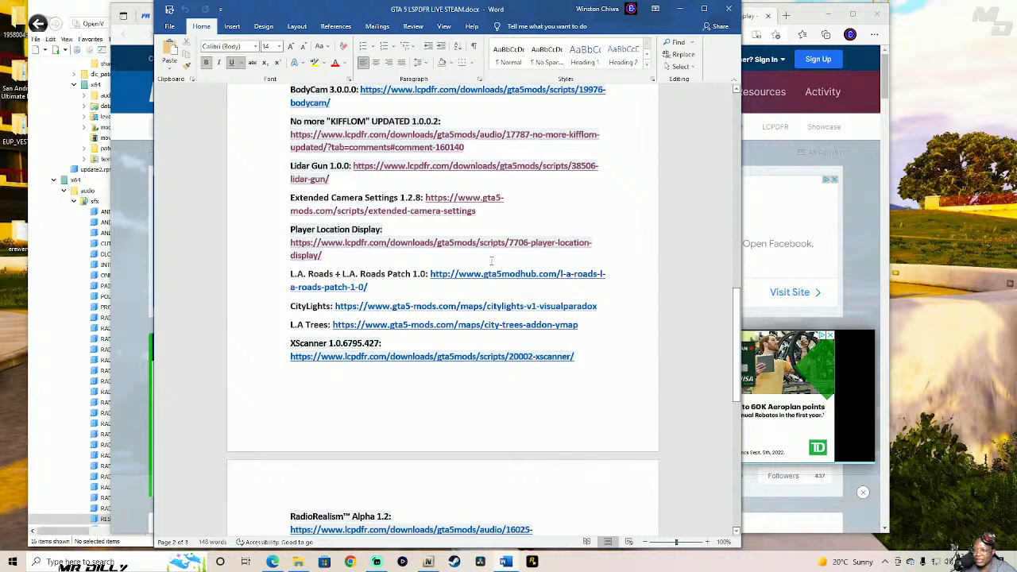
ctrl+click(397, 309)
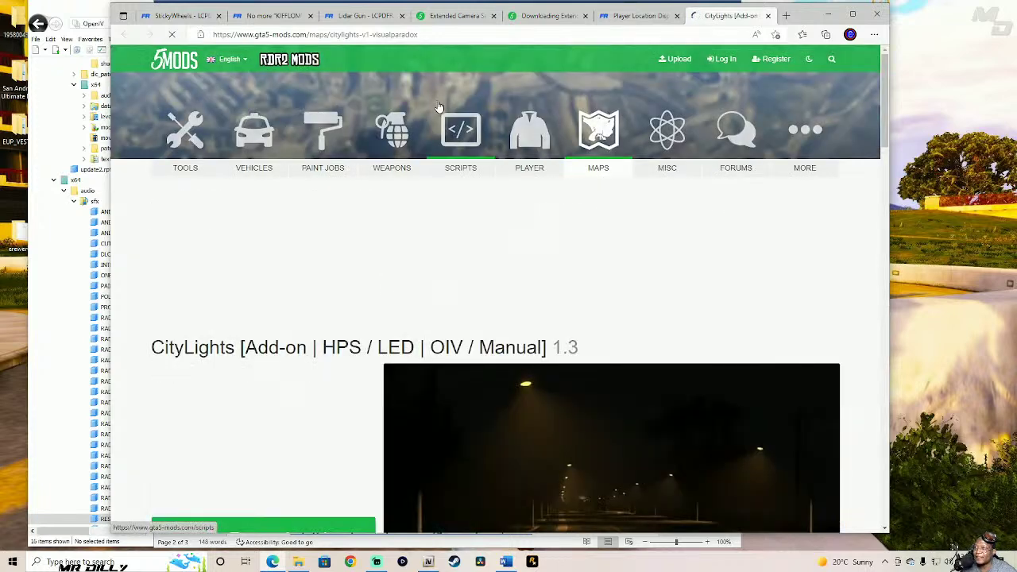
- Download the Extended Camera Settings archive again from its open download page
click(545, 15)
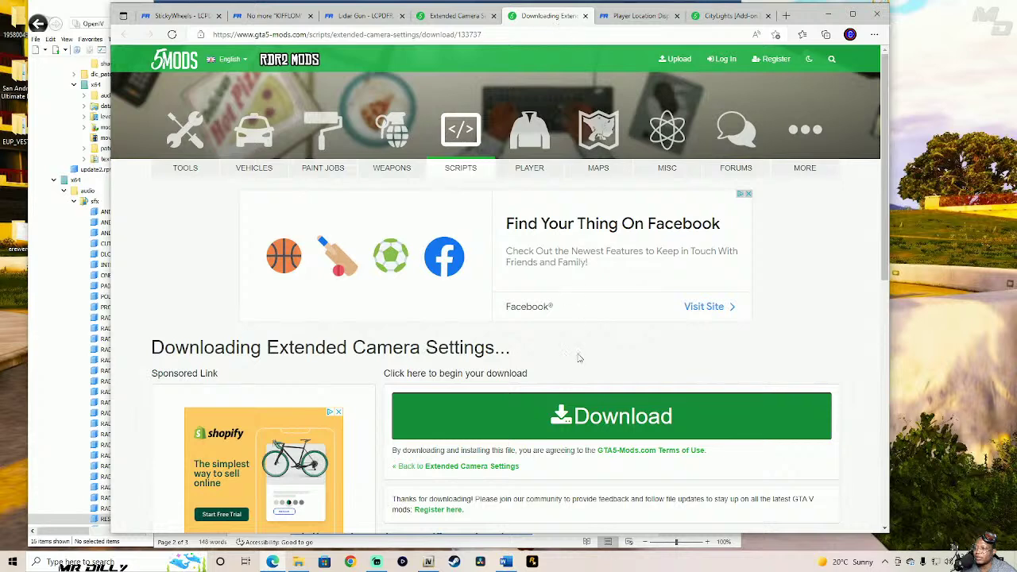
click(548, 432)
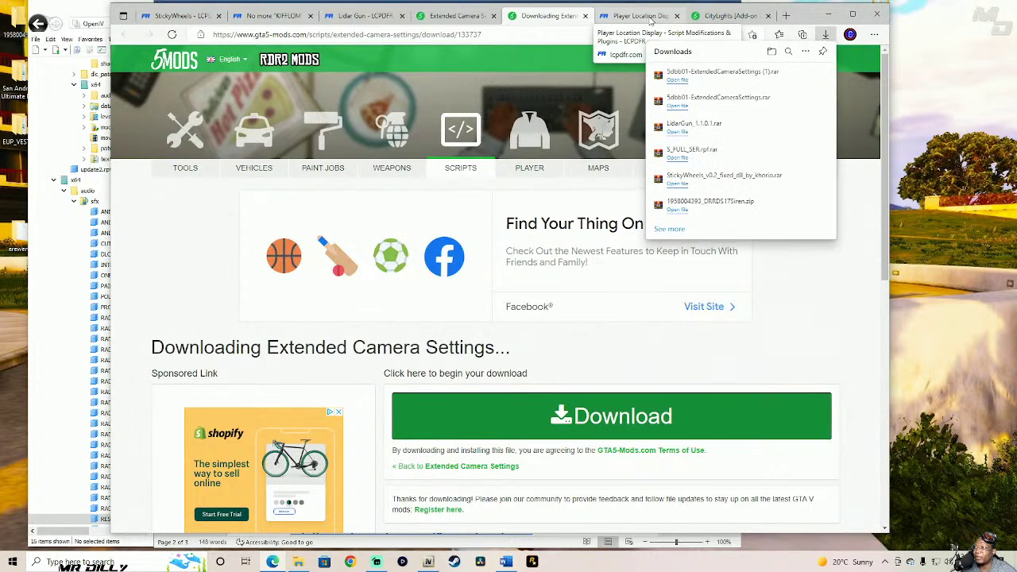
- Download PLD V4.00.rar from the Player Location Display page, agreeing to the download terms
click(650, 19)
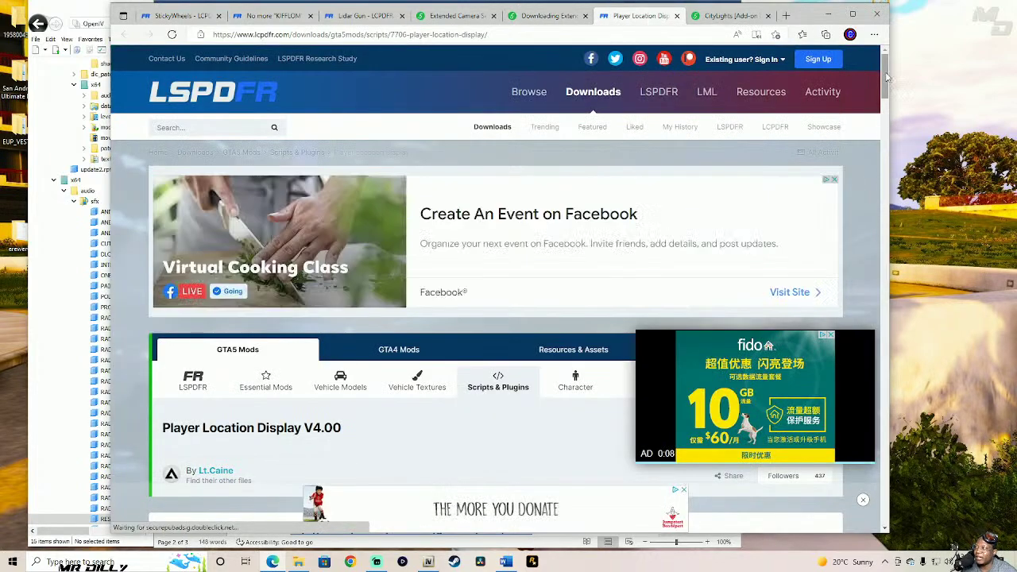
scroll(887, 79, down, 7)
scroll(774, 255, up, 5)
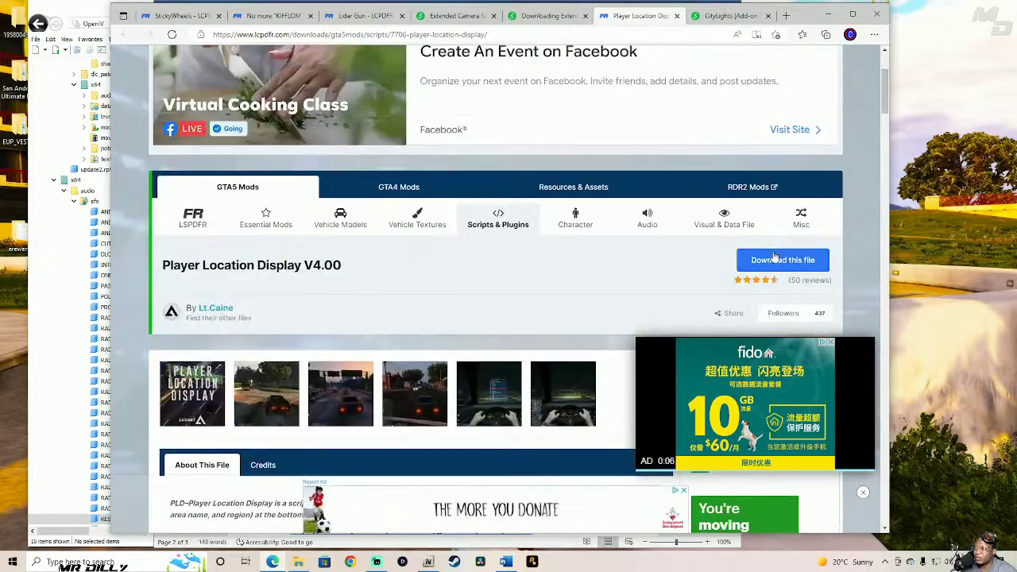
click(775, 257)
click(766, 216)
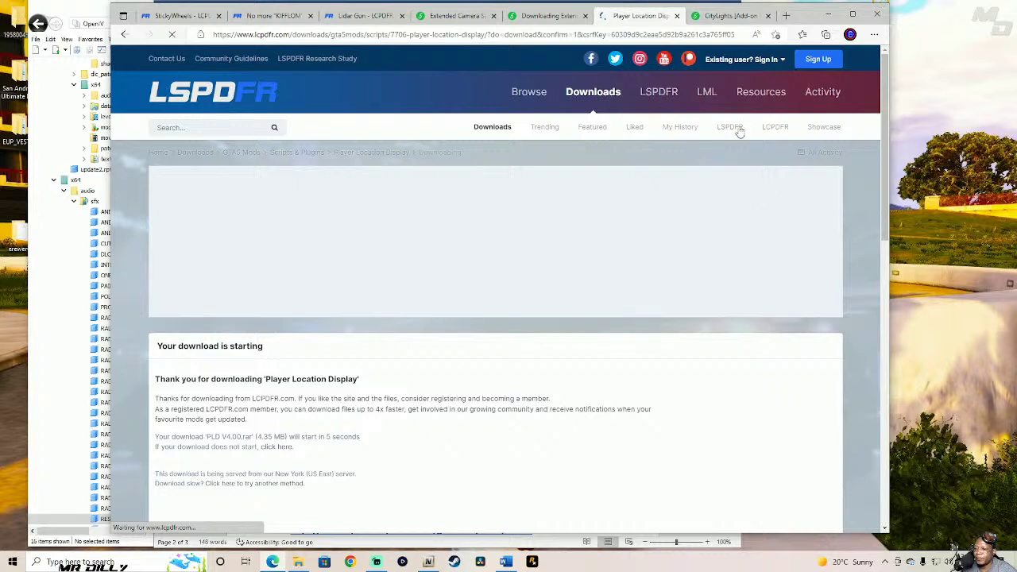
- Download the current 1.3 version of CityLights from its open mod page
click(709, 15)
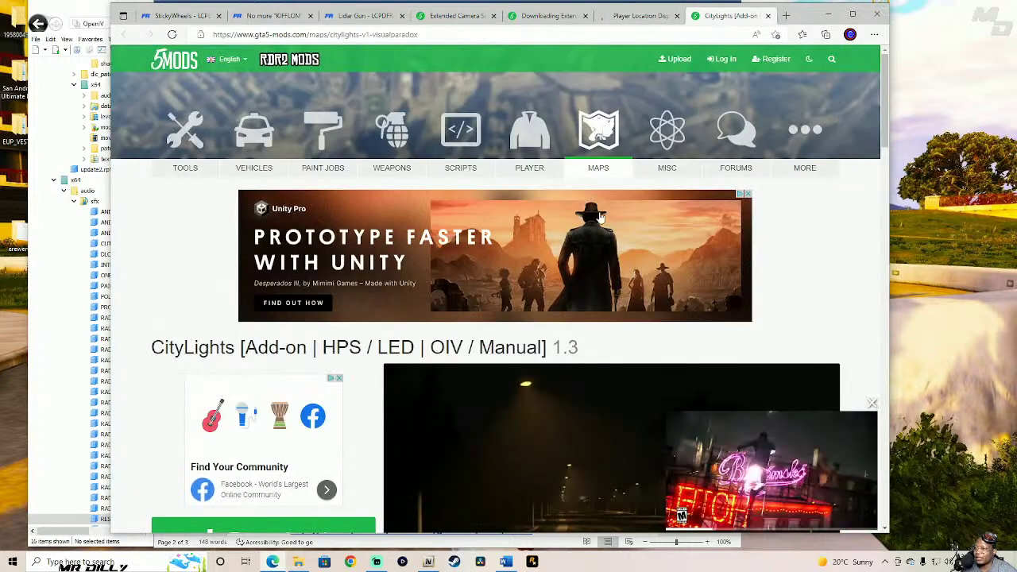
drag(885, 139, 881, 237)
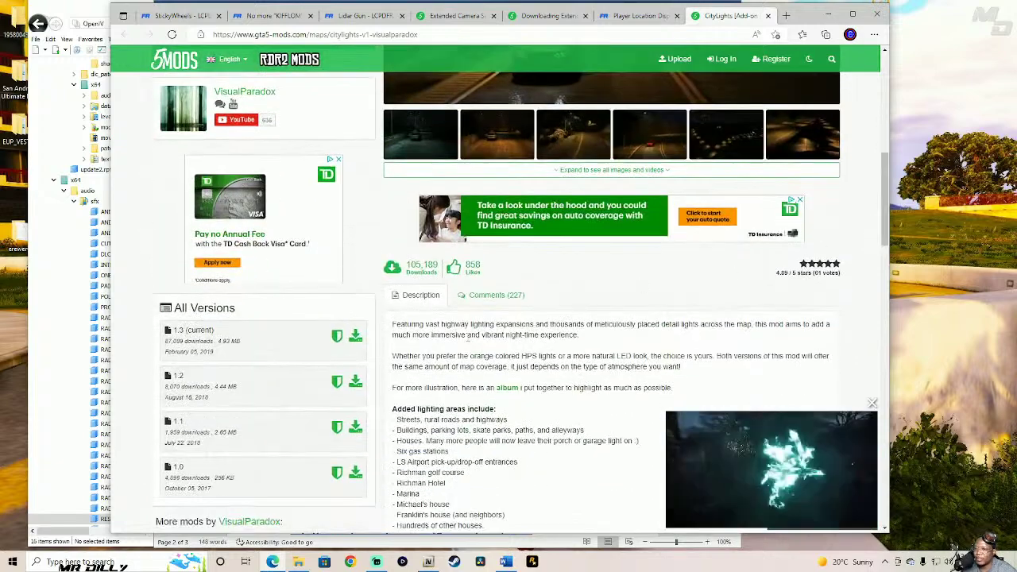
click(356, 338)
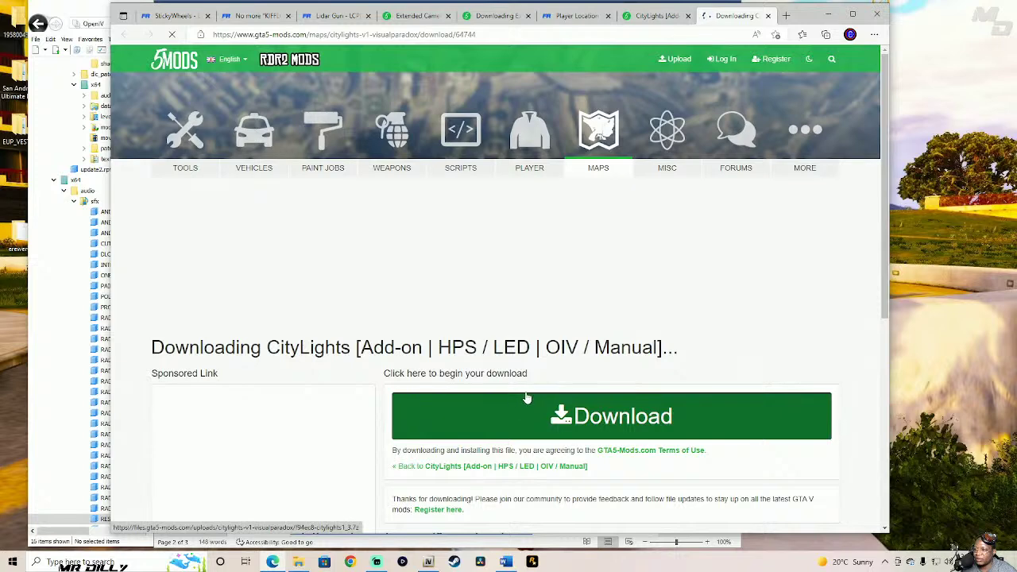
click(534, 390)
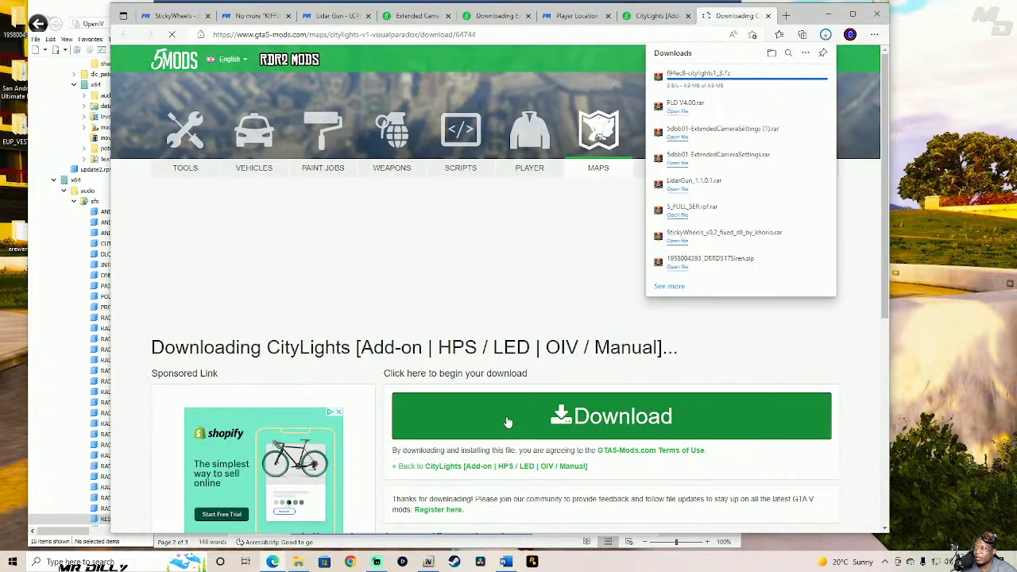
- Open the L.A Trees page from the Word mod list and download the current version 1.5a (Fix Crashes)
click(506, 562)
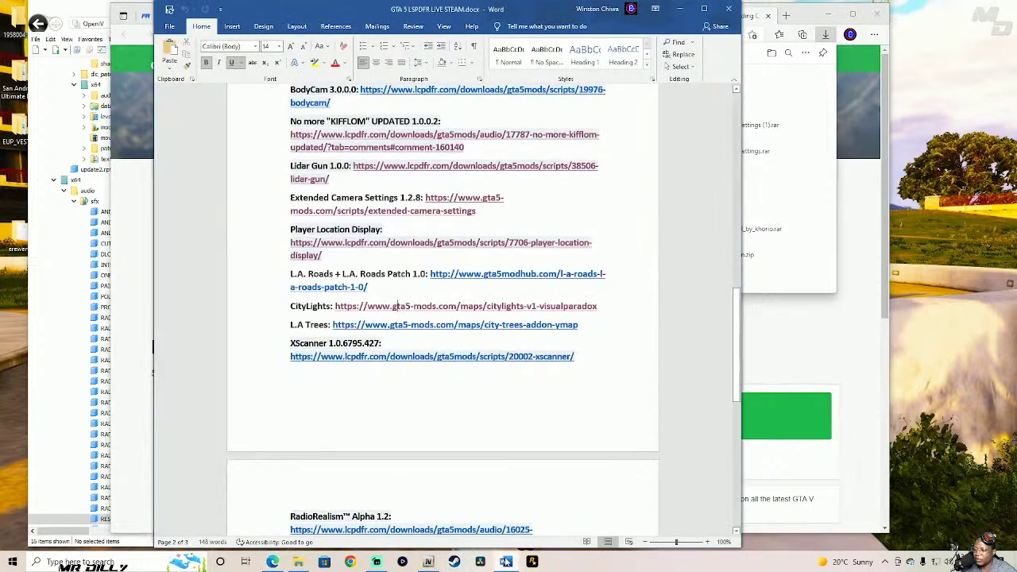
ctrl+click(429, 327)
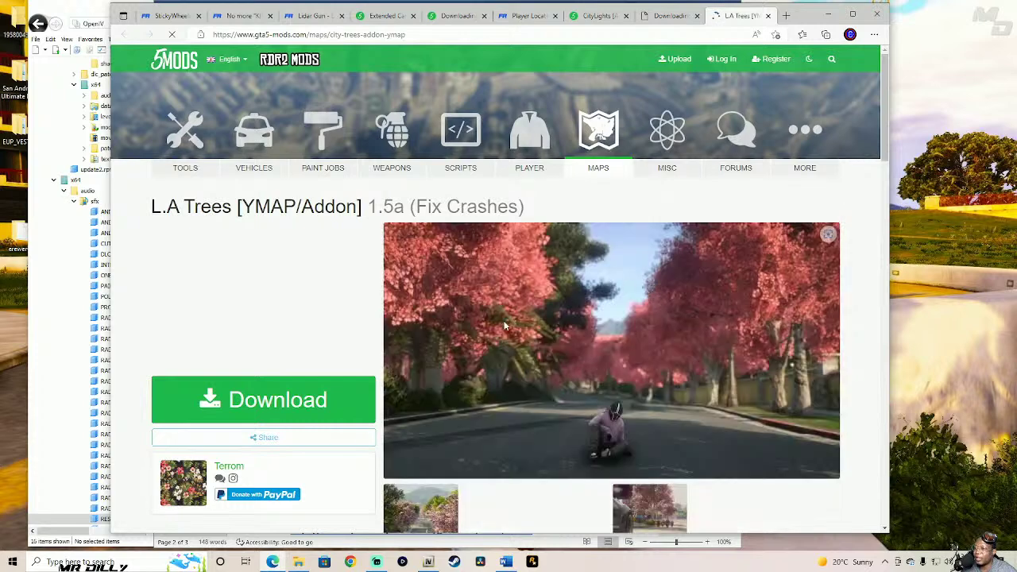
drag(885, 109, 884, 166)
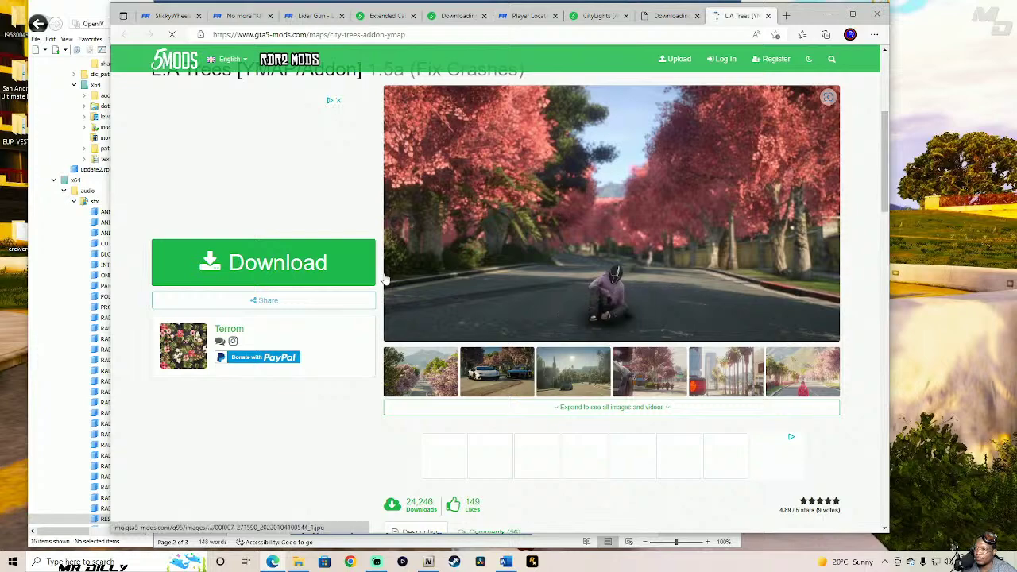
scroll(318, 341, down, 3)
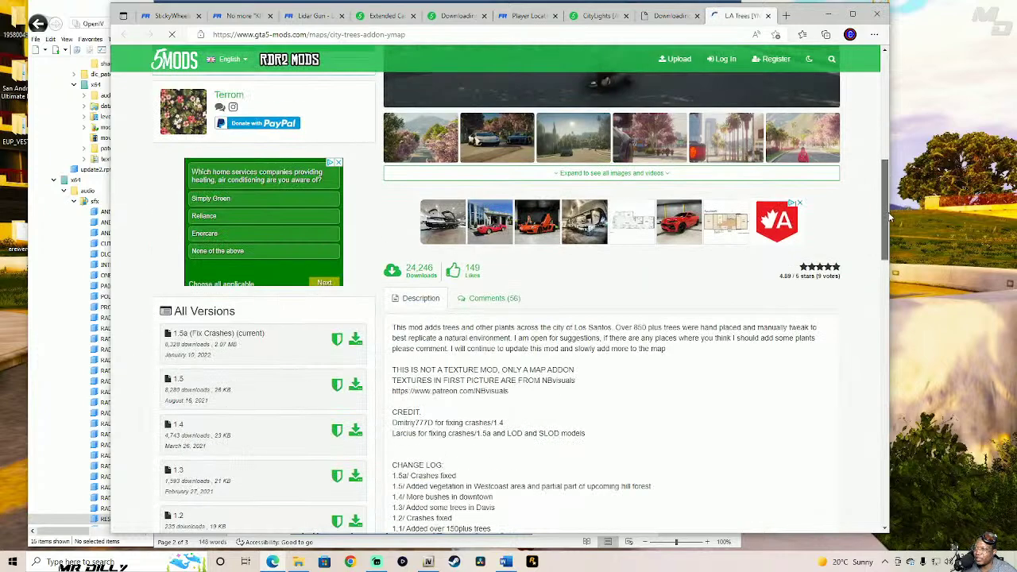
click(359, 350)
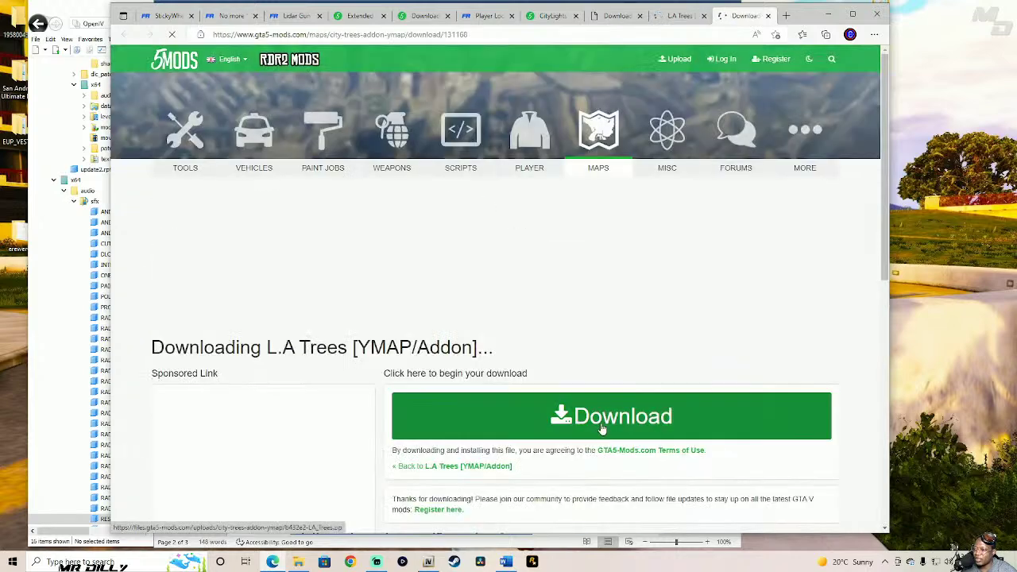
click(602, 429)
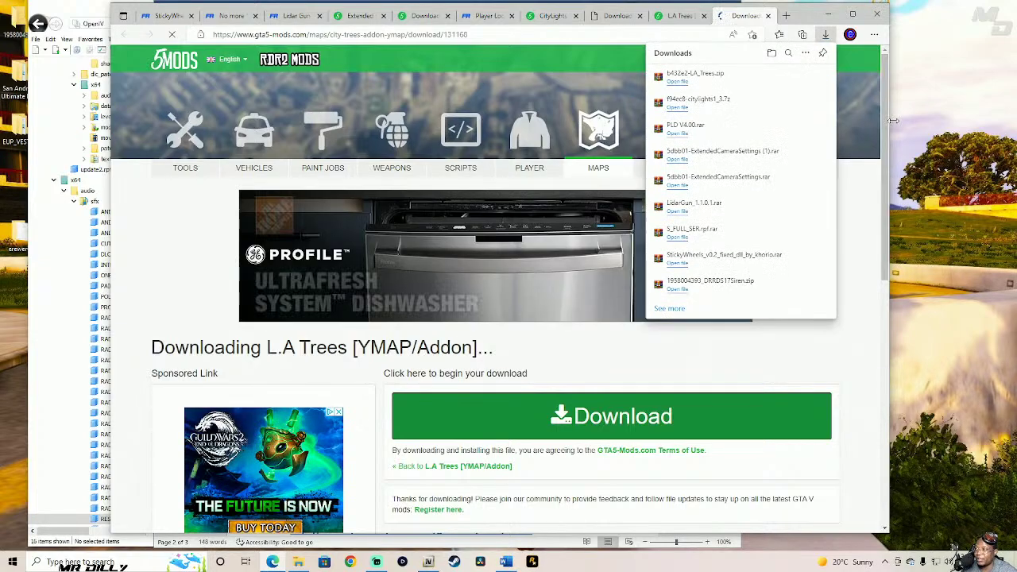
mouse_move(883, 122)
mouse_down()
mouse_move(883, 270)
mouse_move(877, 87)
mouse_move(879, 226)
mouse_move(870, 116)
mouse_up()
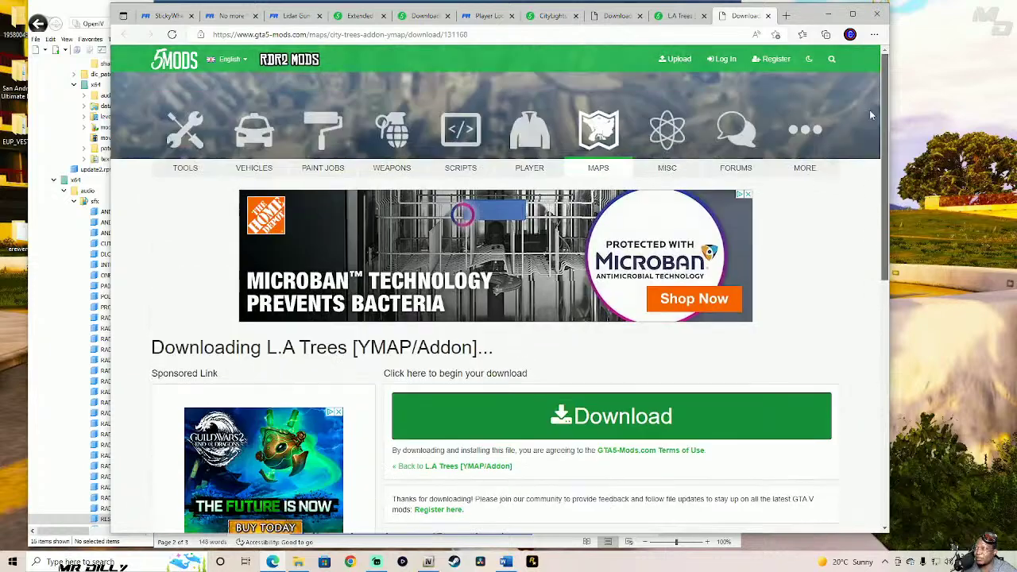
- Open the XScanner page from the Word mod list and download XScanner_v1.0.6795.427_FULL.rar
click(501, 562)
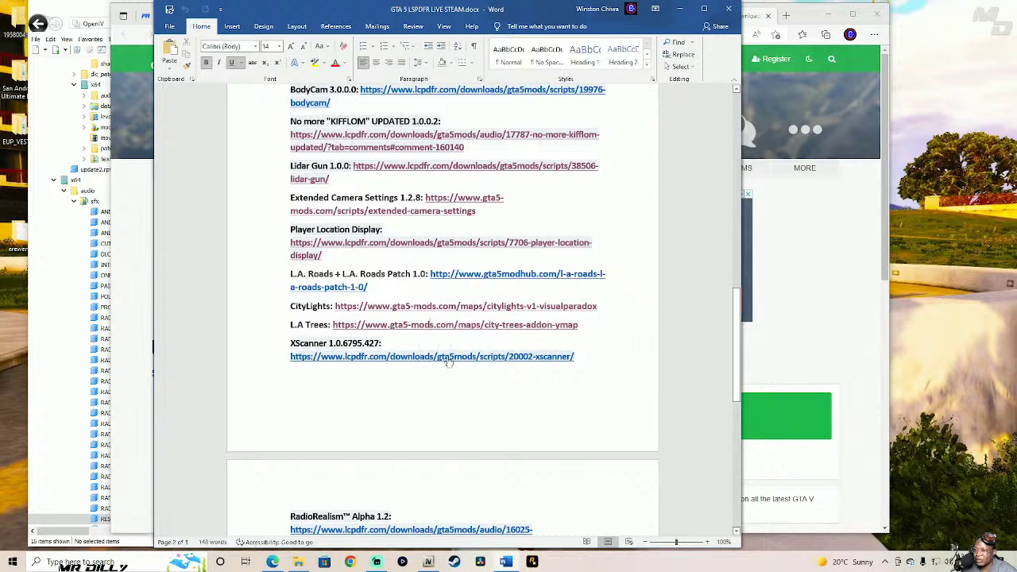
ctrl+click(473, 356)
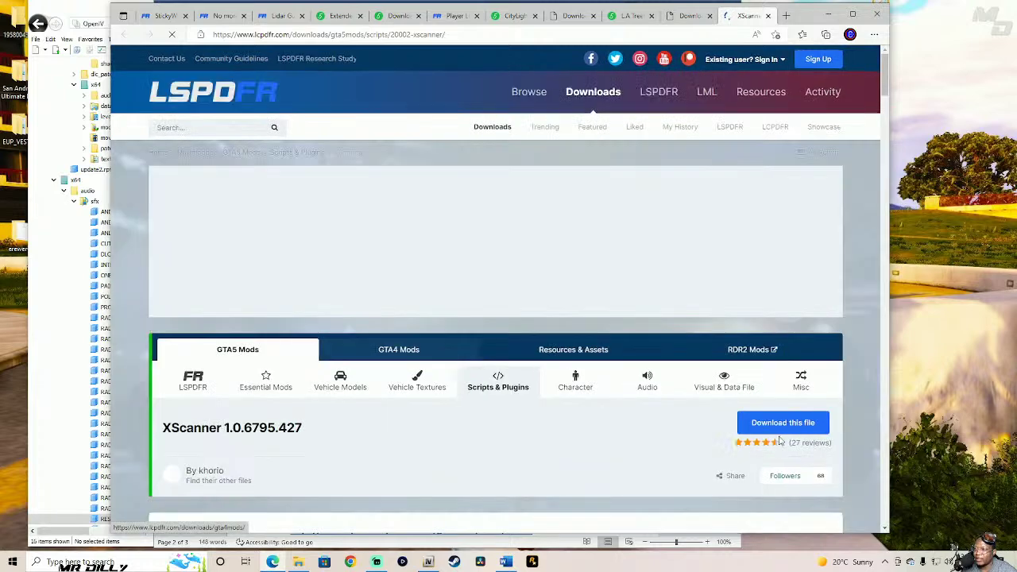
click(785, 424)
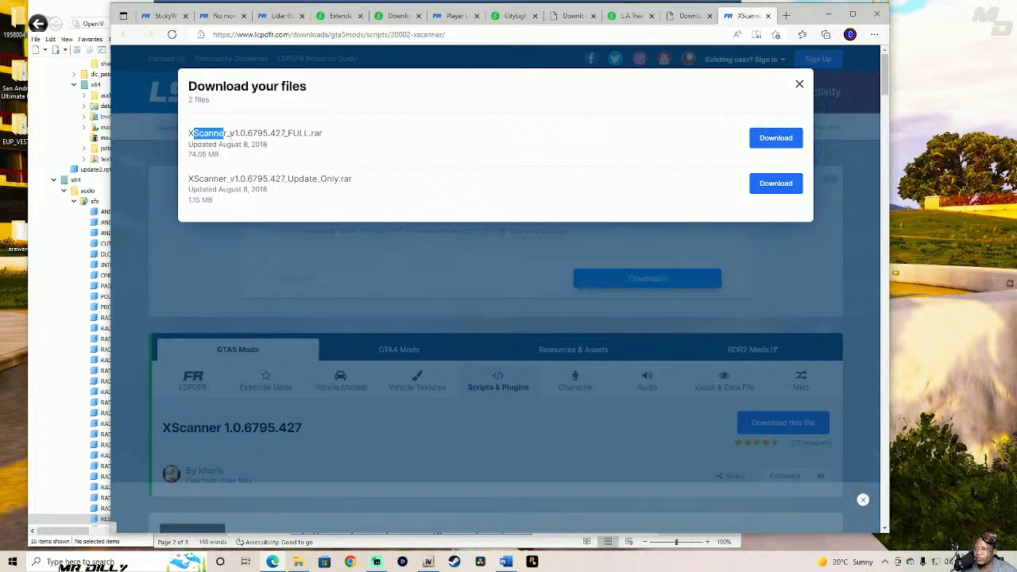
drag(220, 136, 323, 135)
click(775, 140)
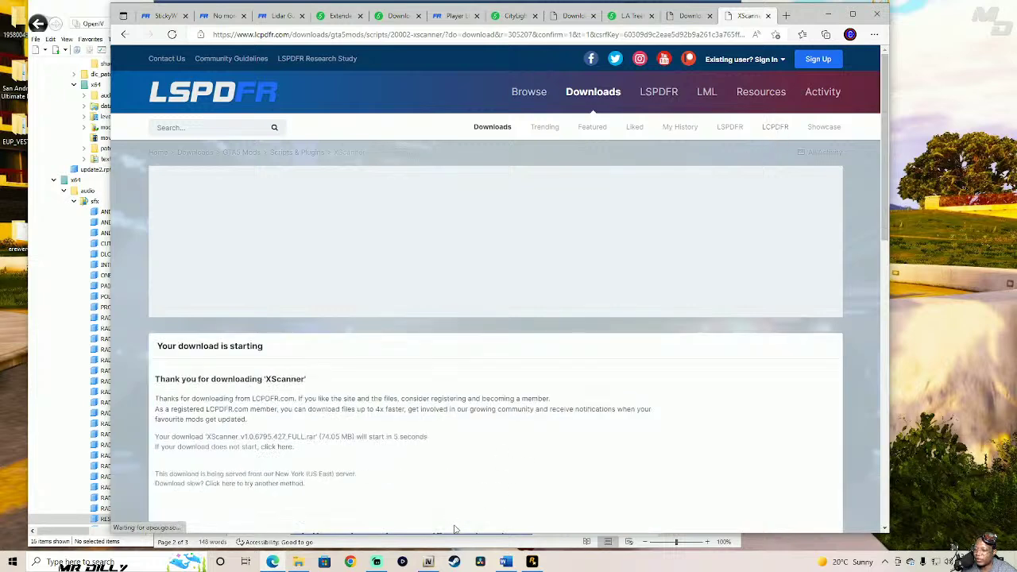
- Open the RadioRealism Alpha 1.2 page from the Word mod list and download RadioRealismAlphaV1.2.zip
click(506, 561)
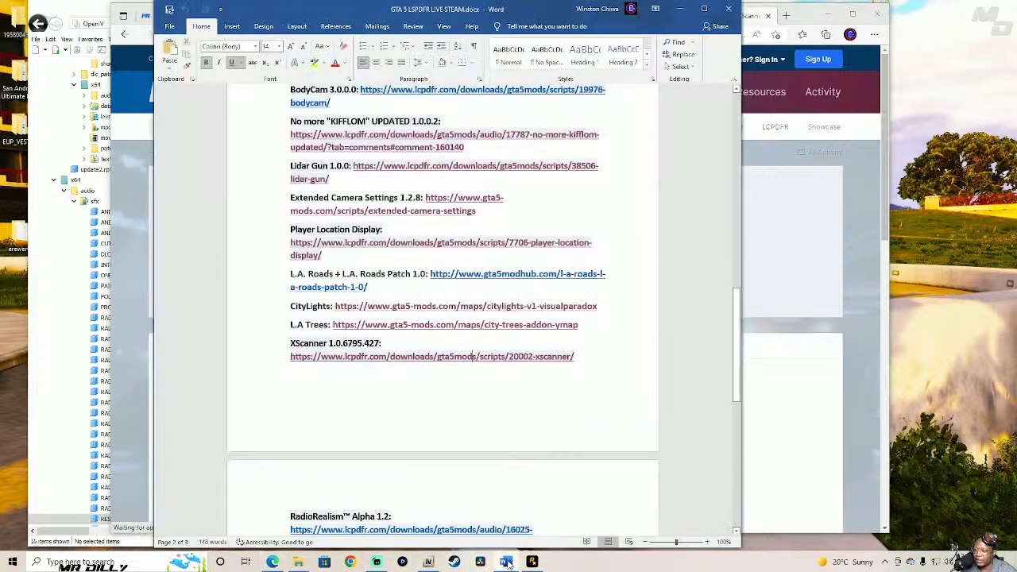
drag(736, 329, 716, 386)
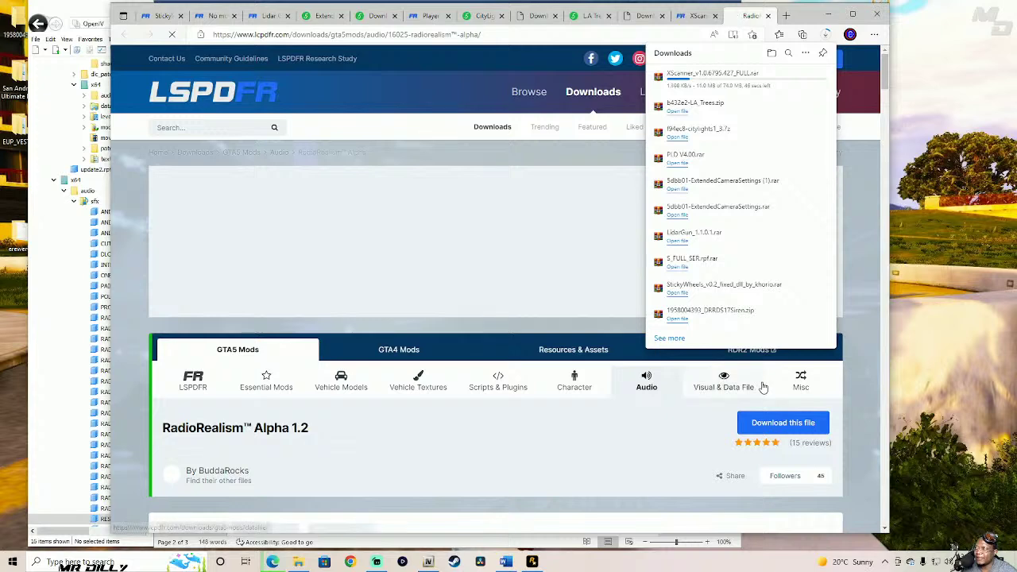
click(787, 426)
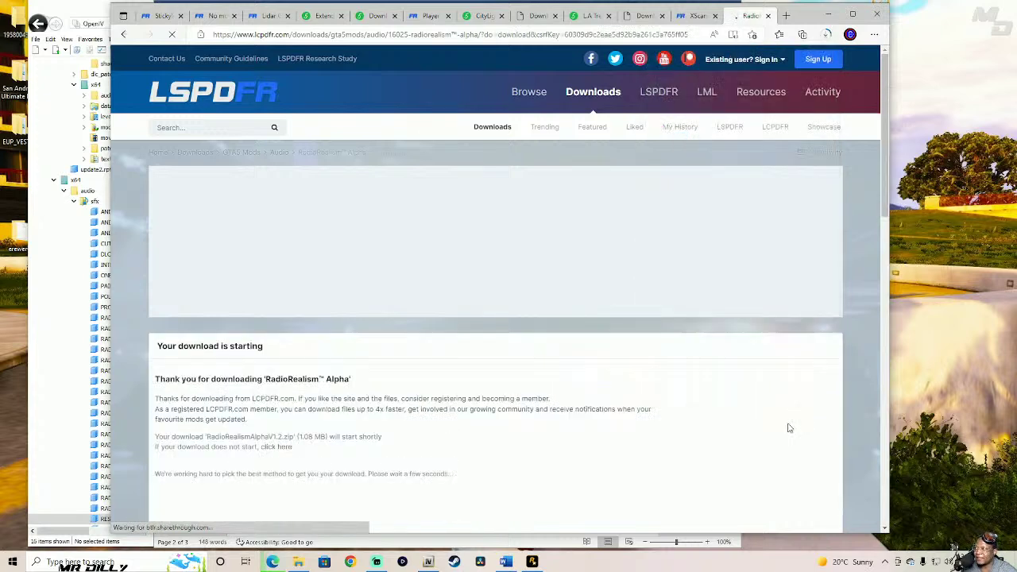
drag(883, 138, 860, 206)
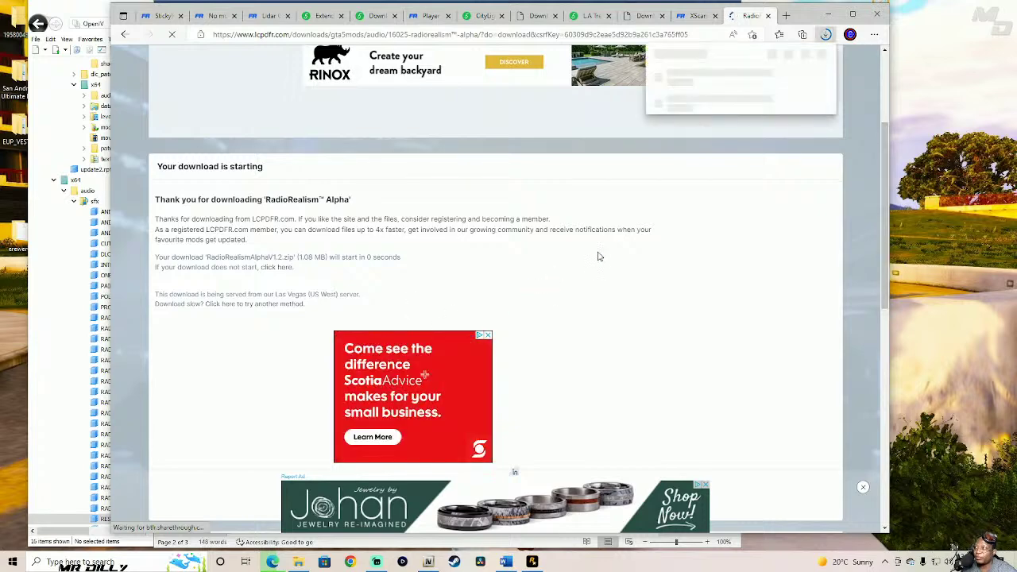
- Open the Stop Reversing While Braking page from the Word mod list and download version 1.5
click(506, 561)
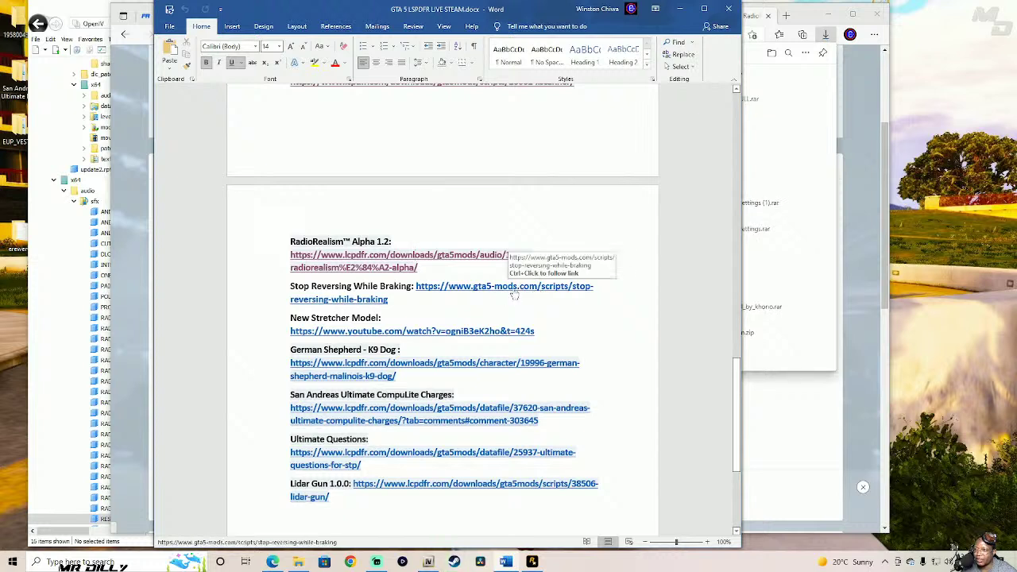
ctrl+click(516, 291)
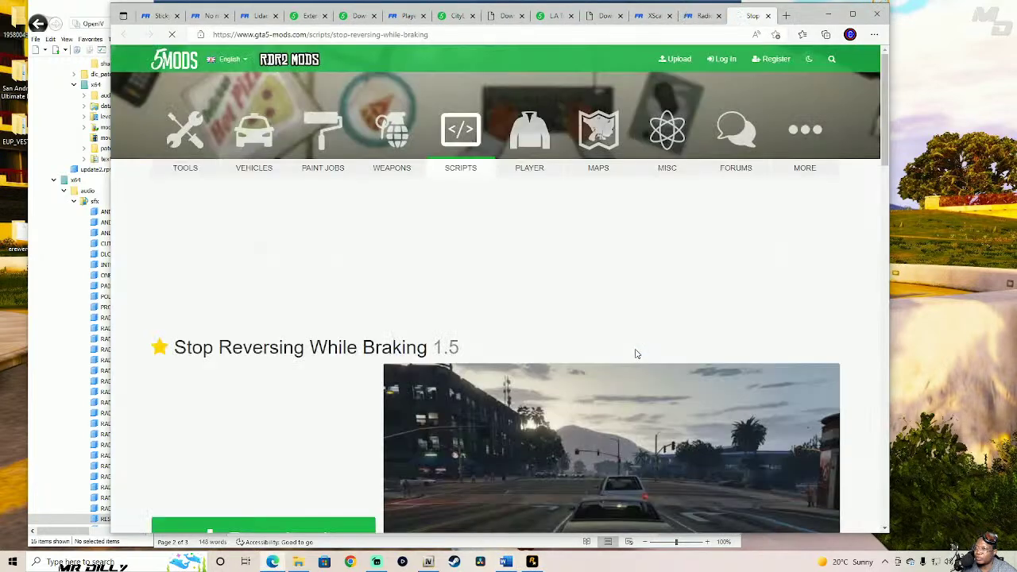
scroll(476, 238, down, 4)
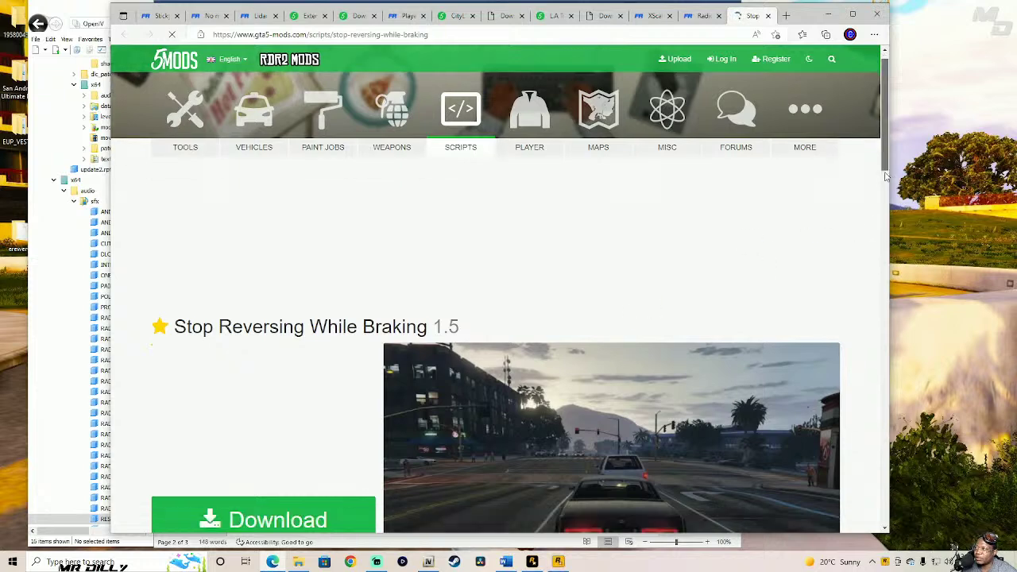
click(302, 256)
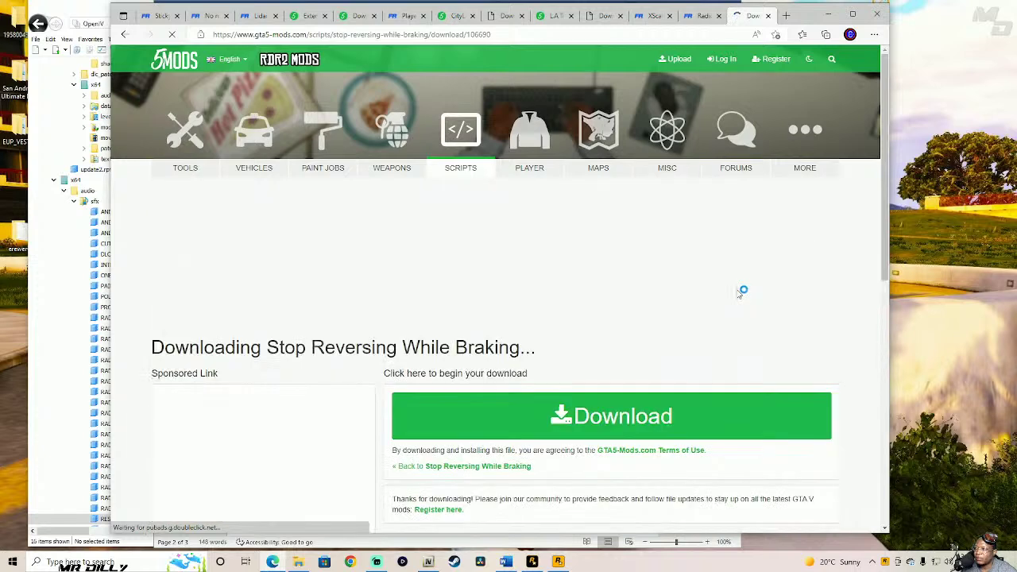
click(666, 418)
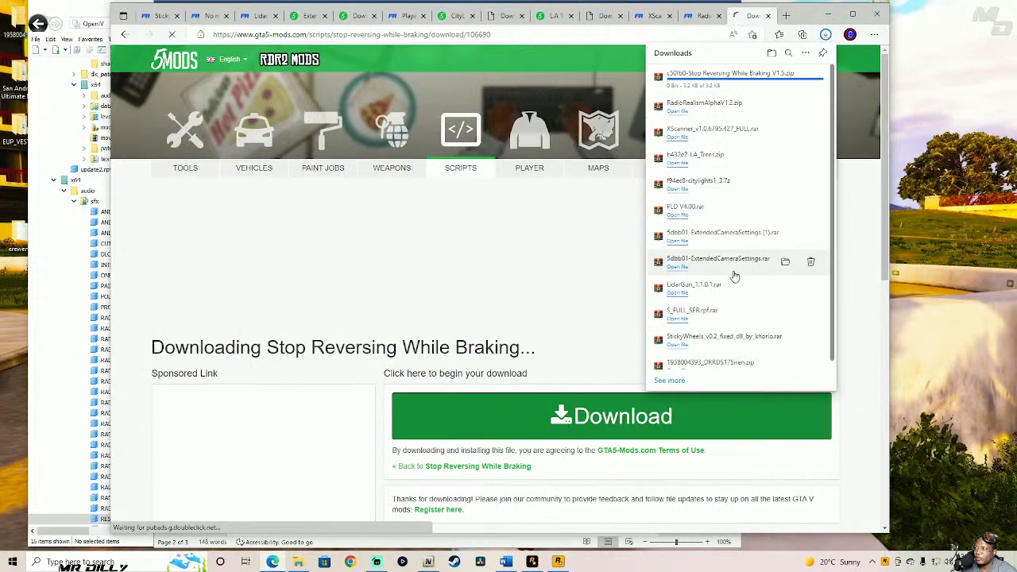
- Open the New Stretcher Model video from the Word mod list and close its browser tab
key(alt+Tab)
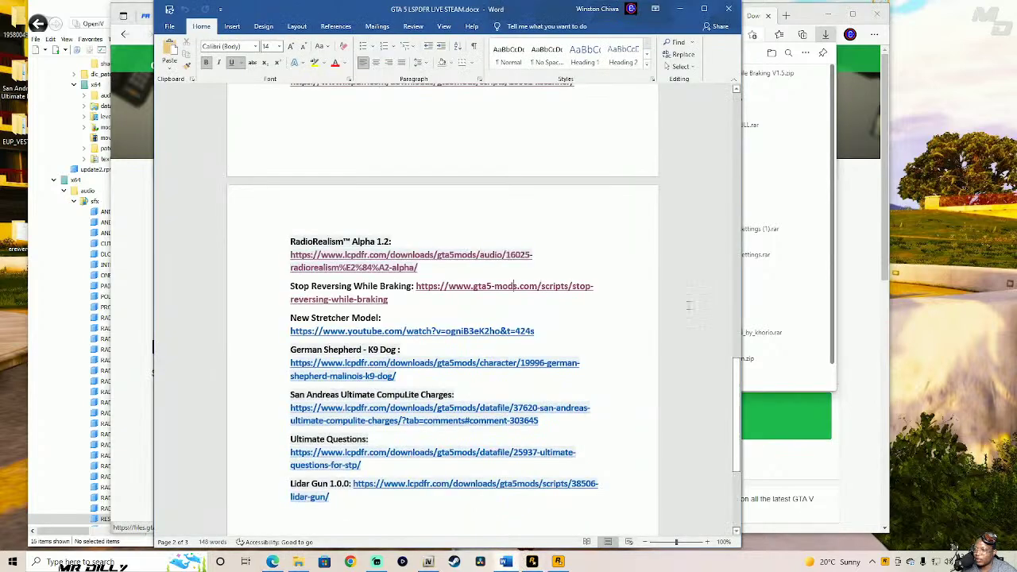
drag(739, 375, 739, 423)
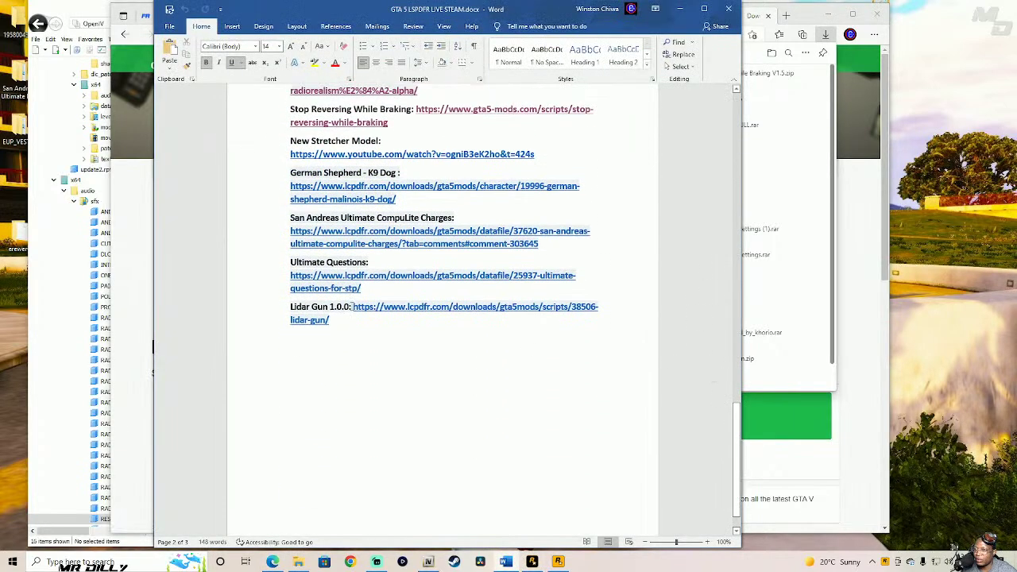
triple_click(400, 155)
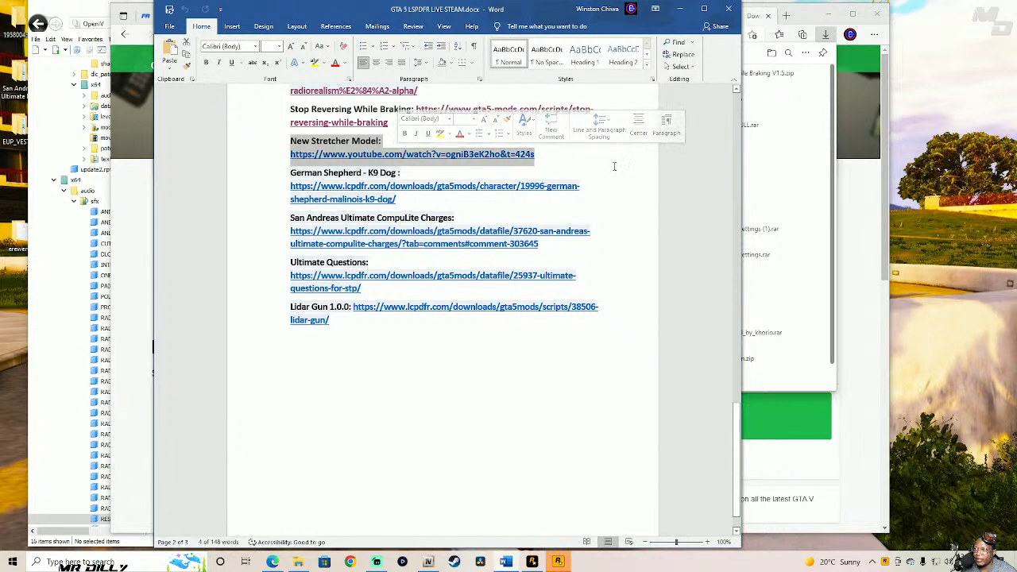
click(400, 155)
ctrl+click(509, 157)
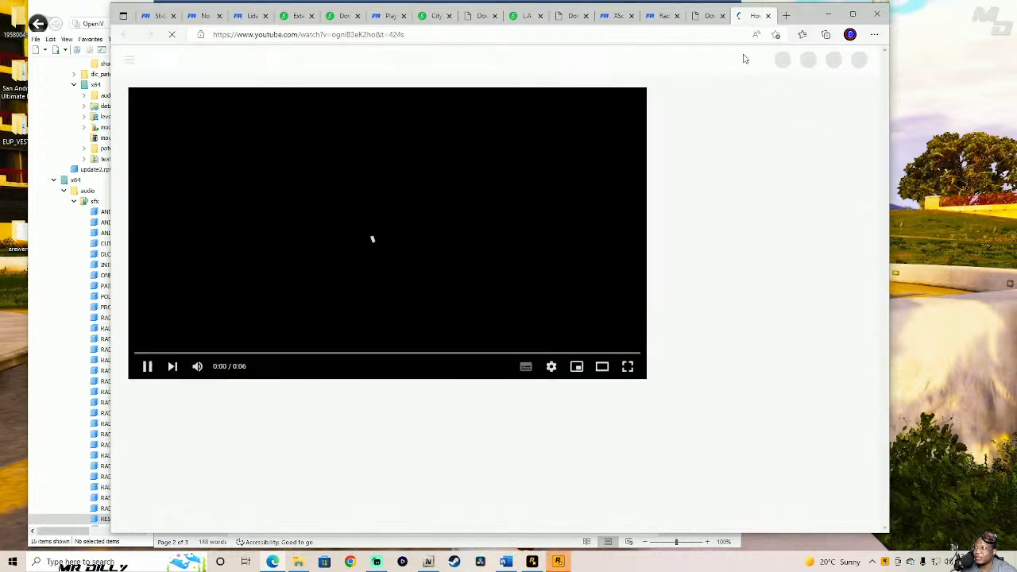
click(769, 18)
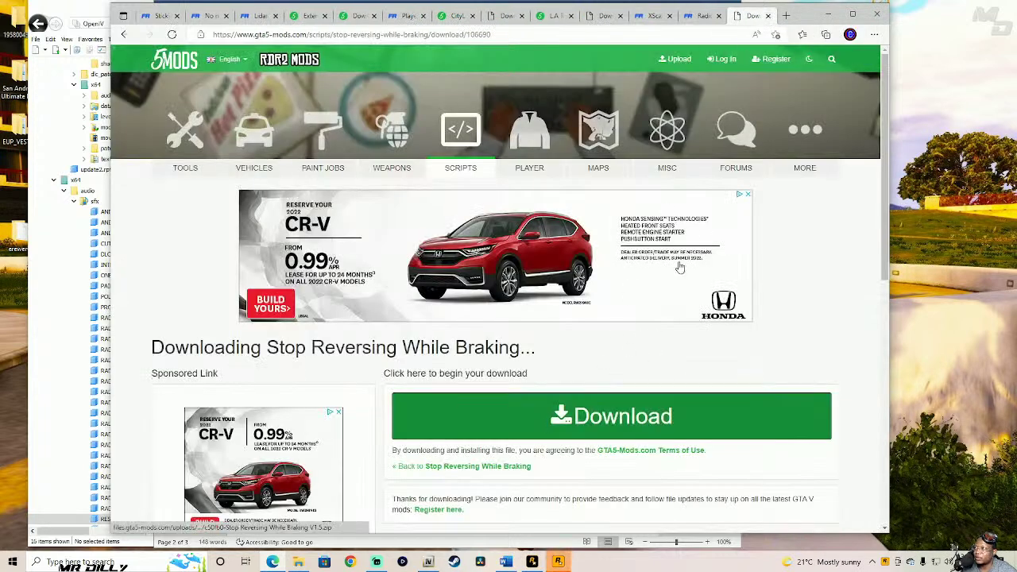
- Close the Rockstar launcher window and the running RAGEPluginHook window
click(560, 562)
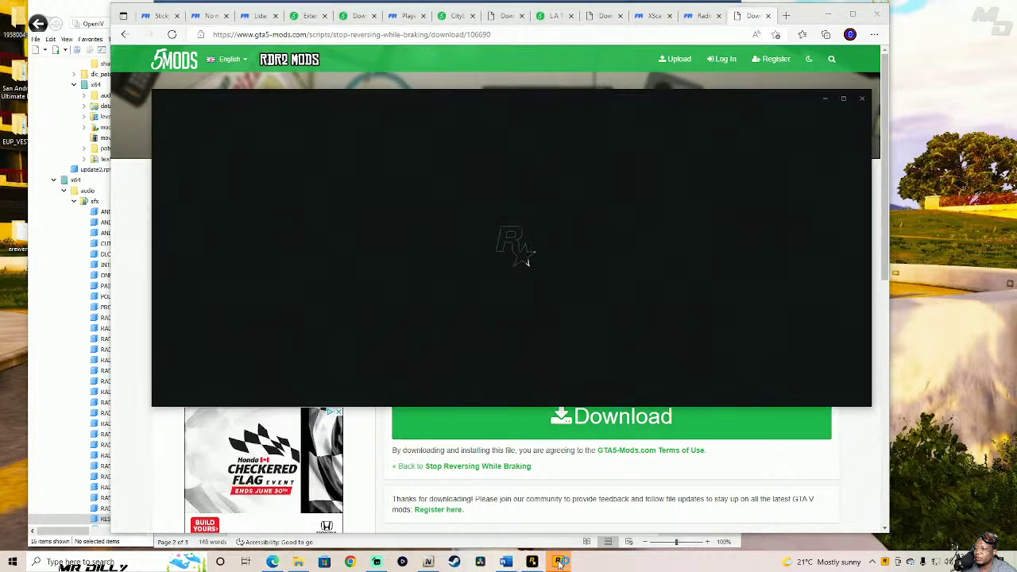
click(865, 101)
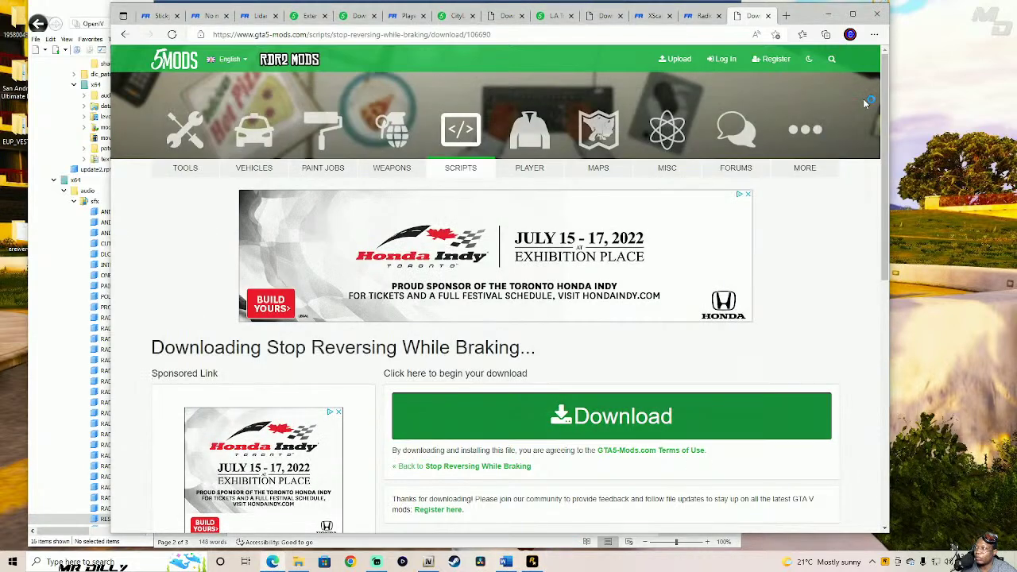
right_click(532, 561)
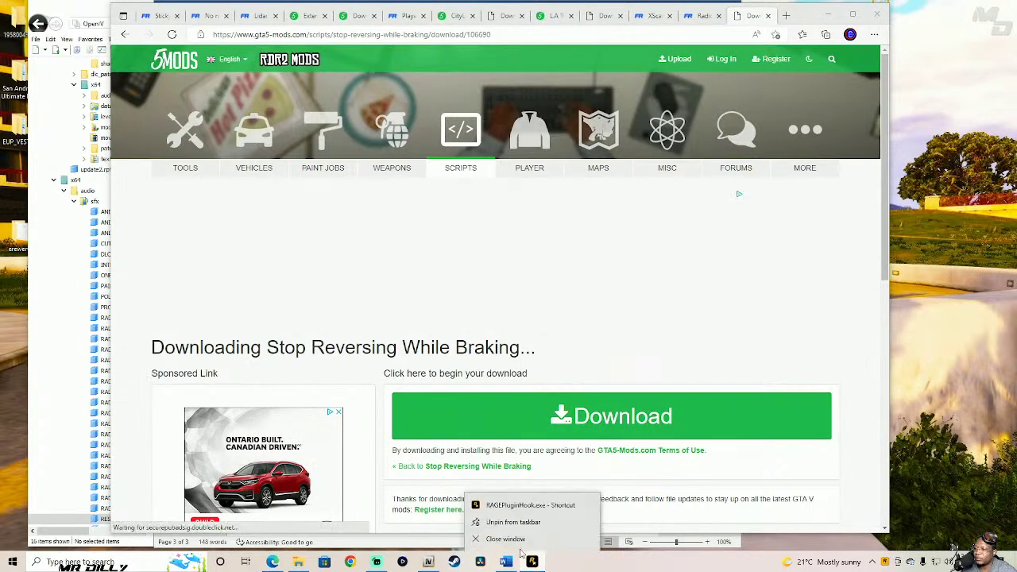
click(515, 556)
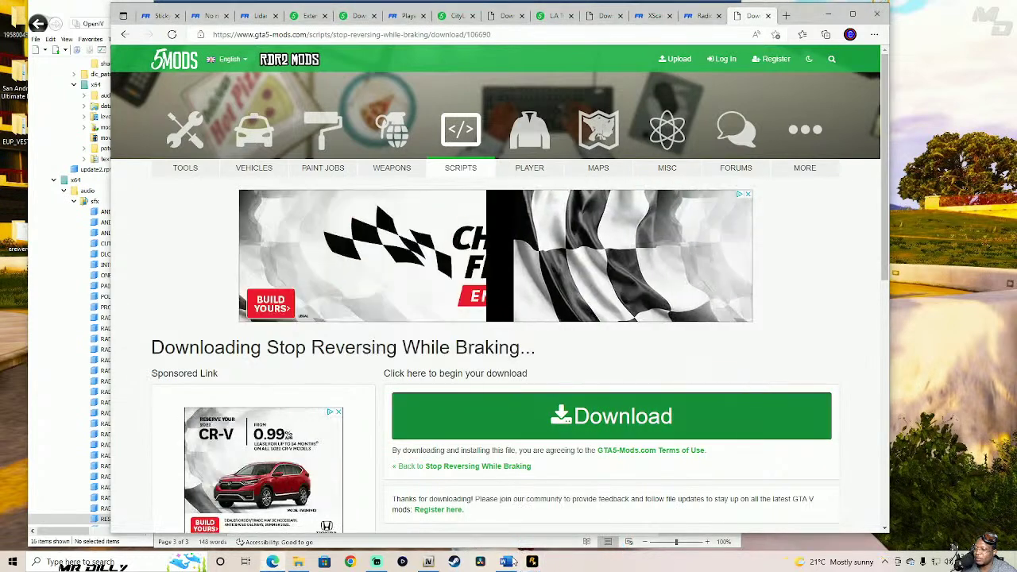
- Reopen the New Stretcher Model video from the Word list, and close its tab and the Stop Reversing While Braking download tab
click(507, 561)
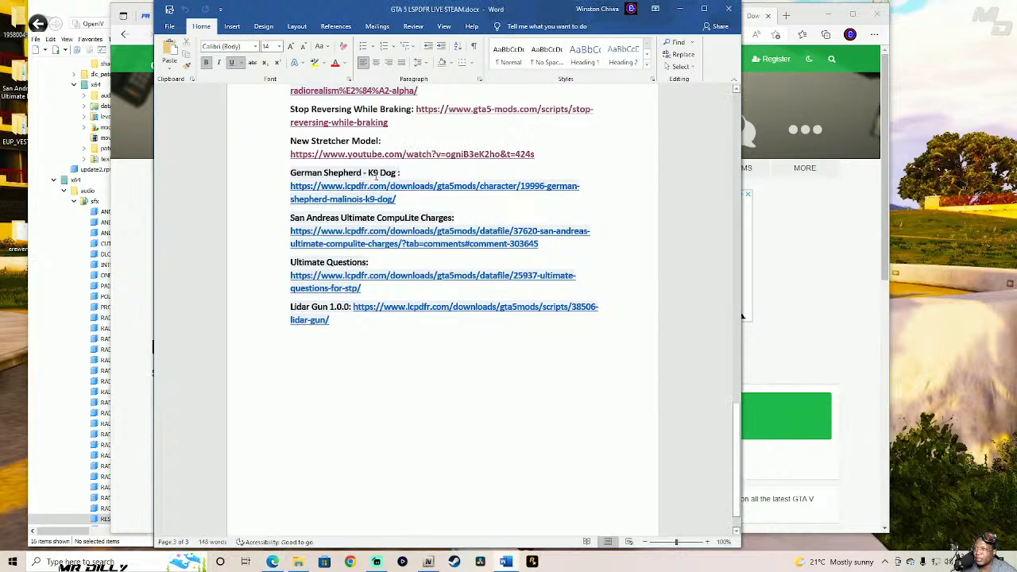
ctrl+click(507, 154)
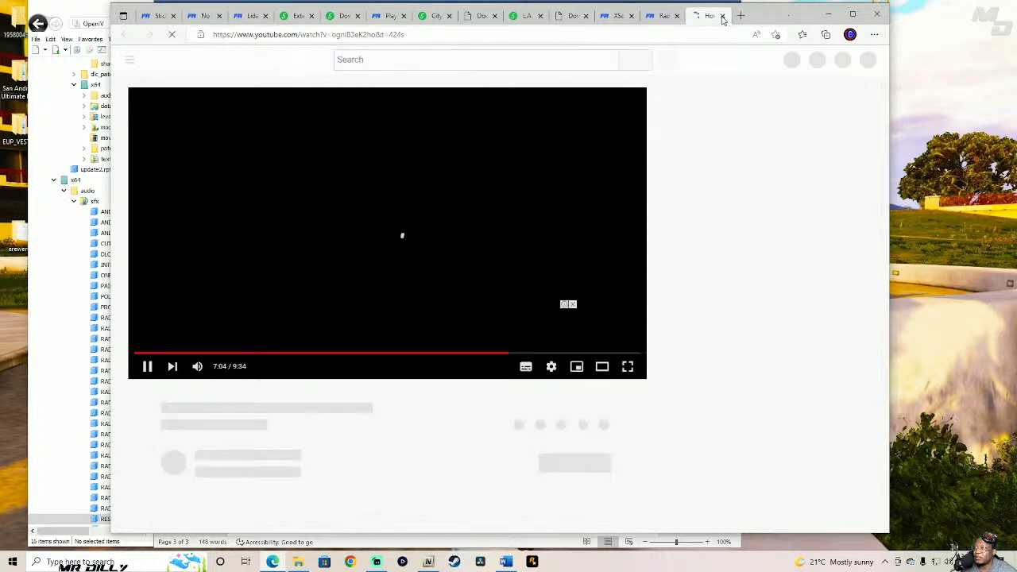
click(722, 16)
click(722, 16)
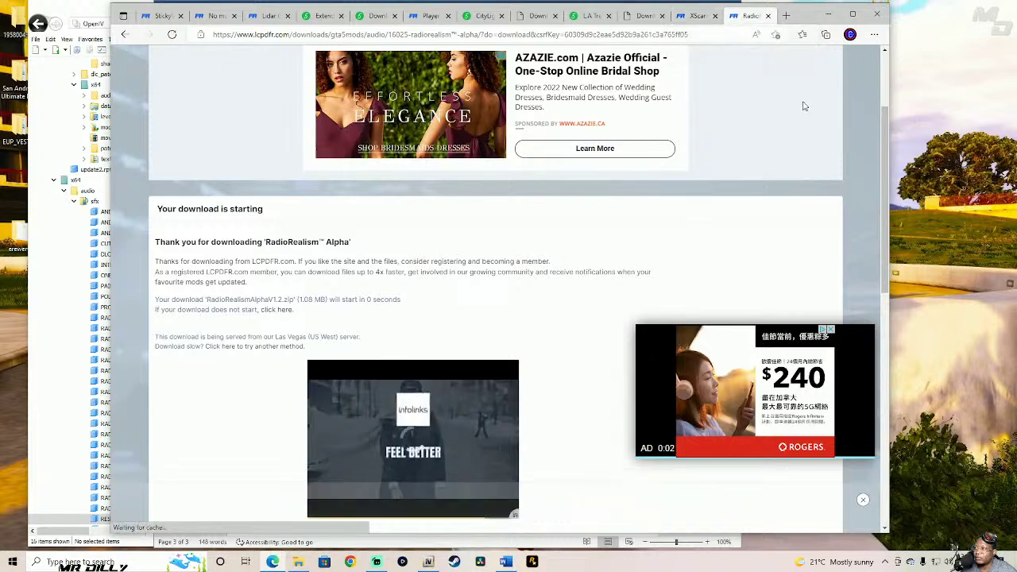
- Select the word "Stretcher" in the Word mod list and search the LSPDFR site for "Stretcher"
drag(887, 163, 869, 97)
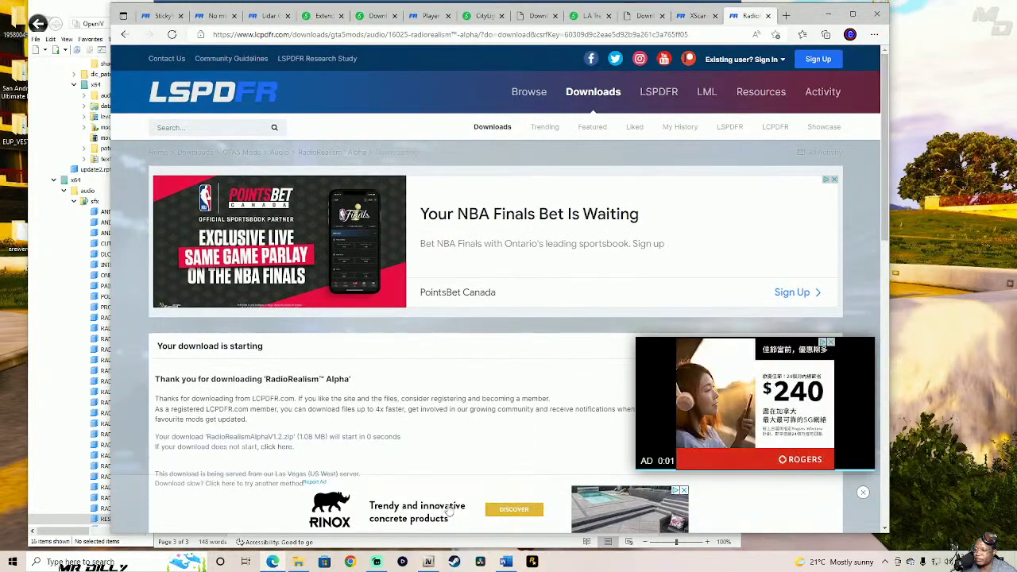
click(505, 562)
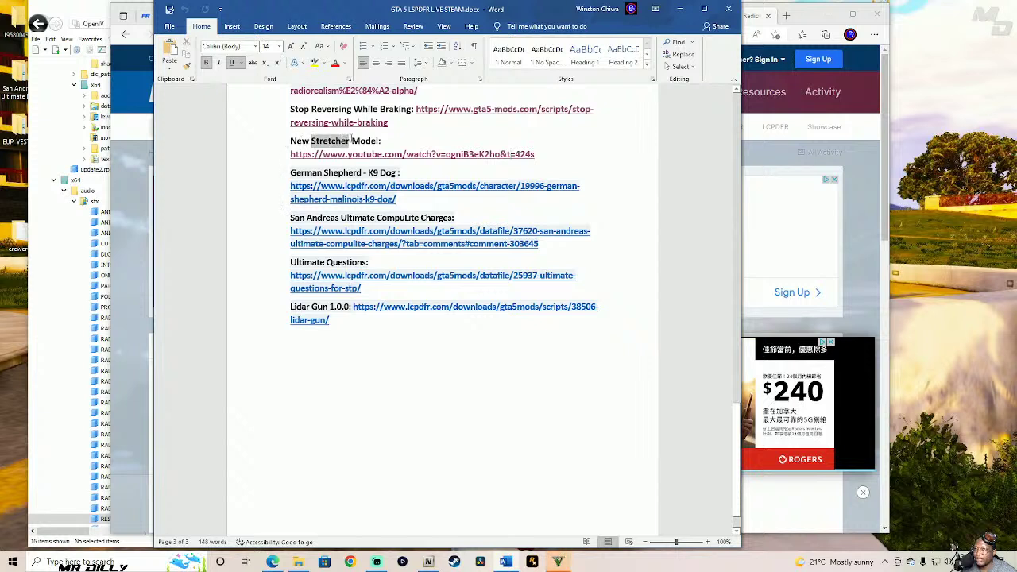
double_click(350, 141)
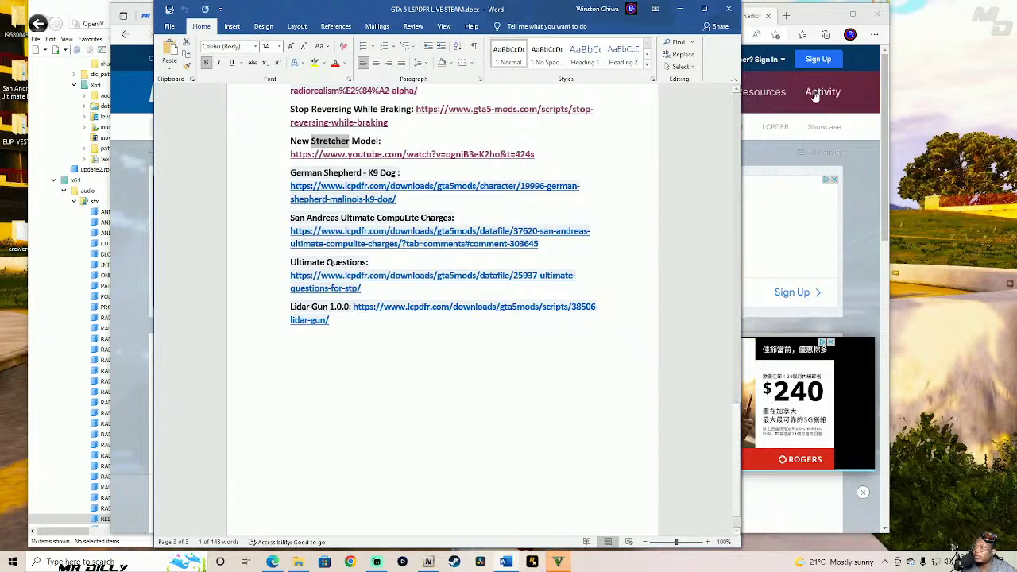
click(806, 14)
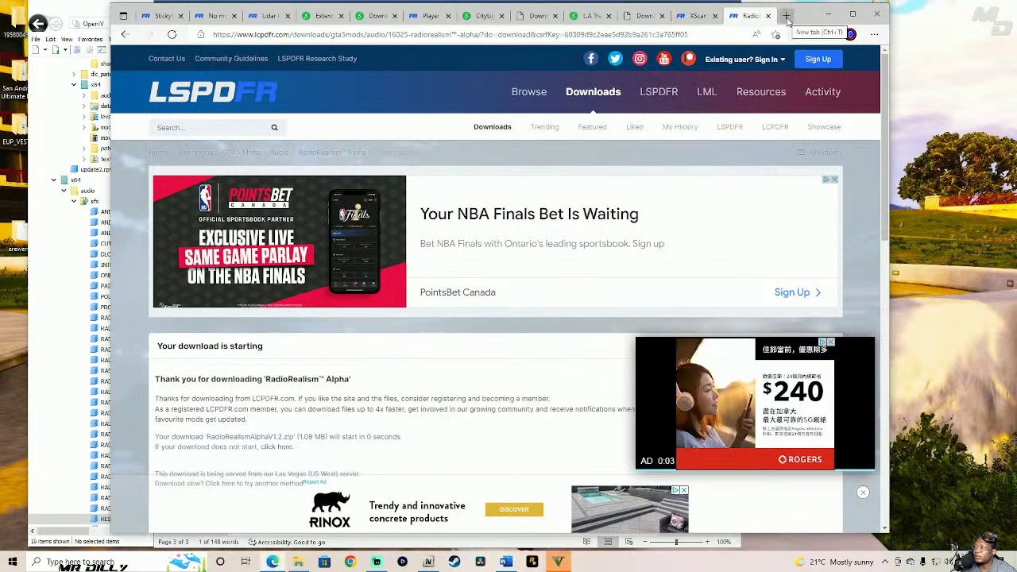
click(785, 16)
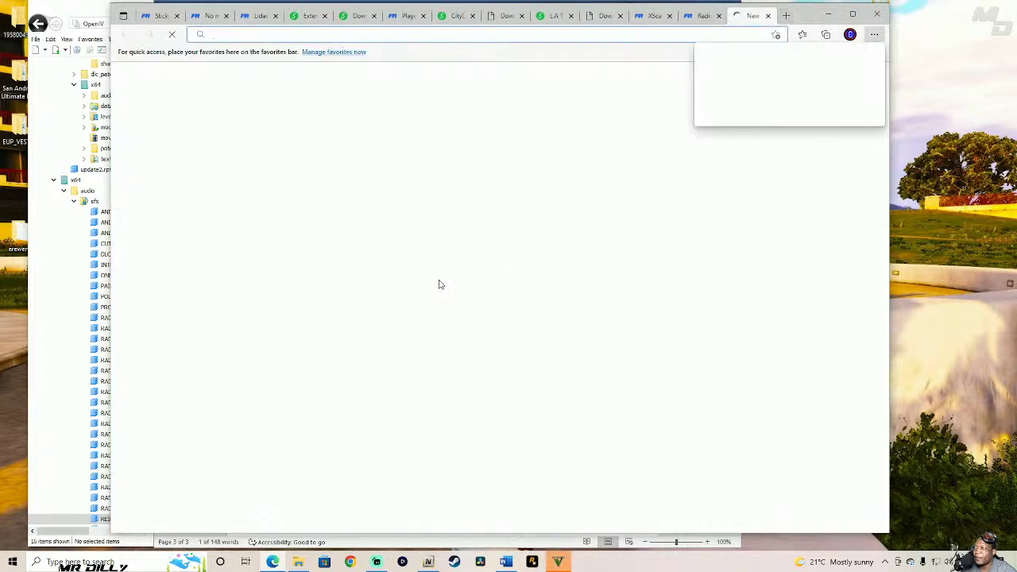
click(707, 19)
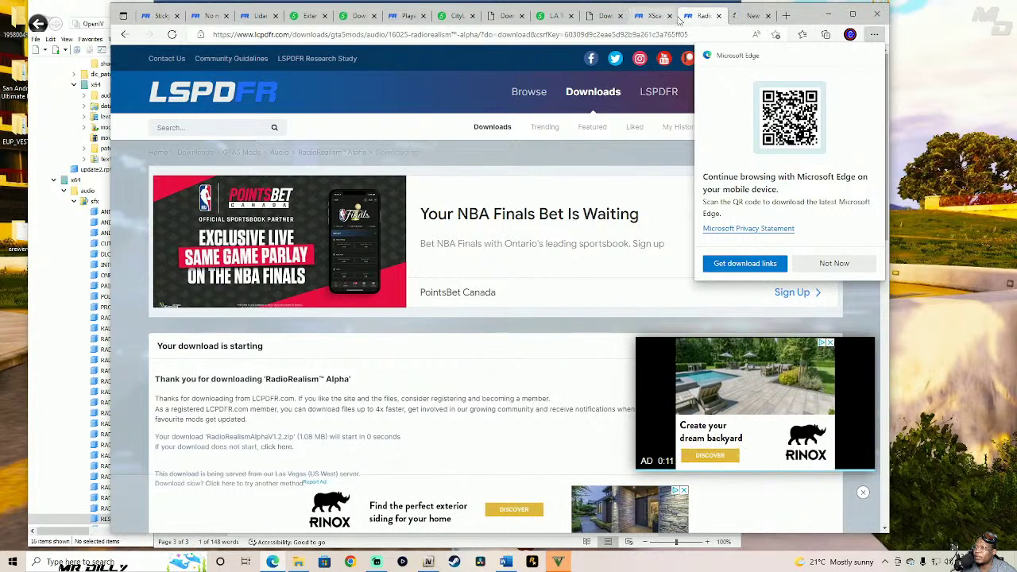
click(199, 126)
text(Stretcher+)
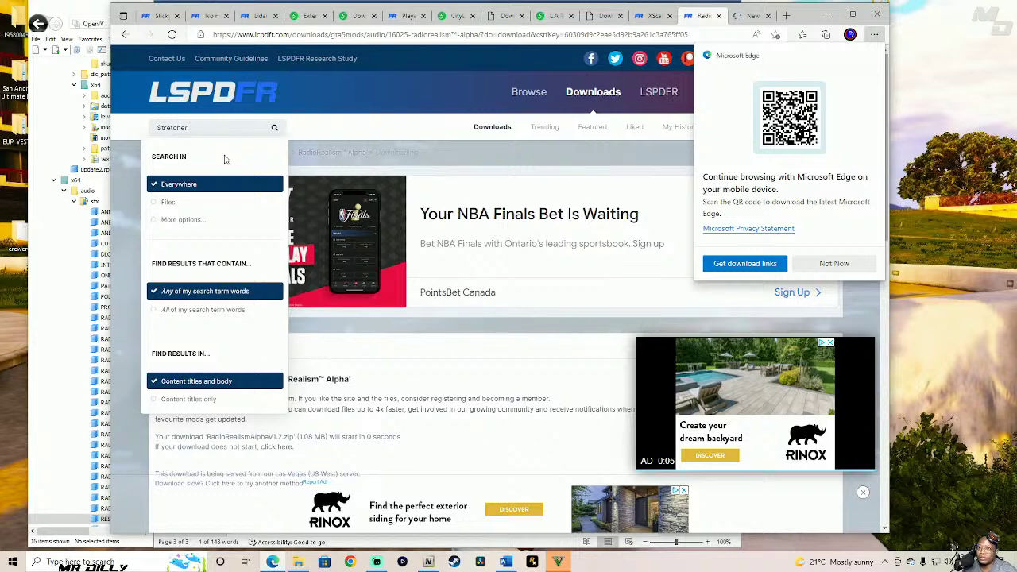
key(Return)
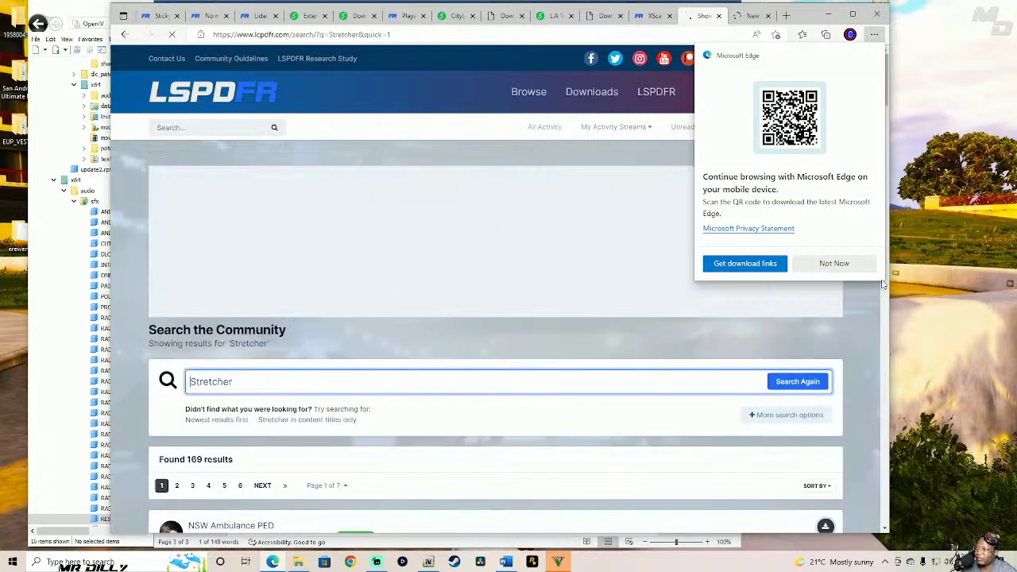
- Look through the first page of Stretcher search results and continue to page 2
drag(887, 99, 849, 469)
scroll(849, 469, down, 10)
scroll(854, 492, up, 4)
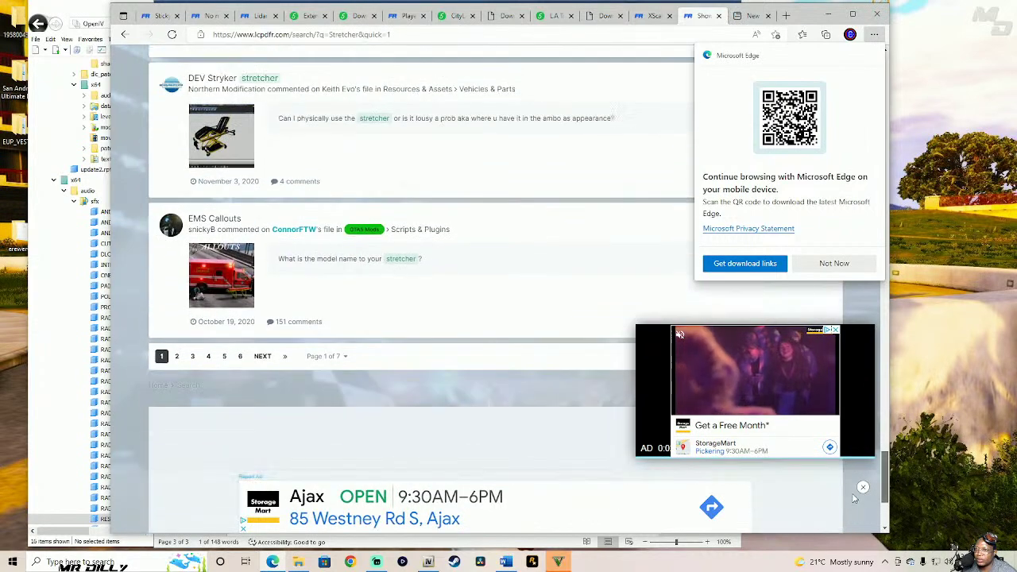
scroll(854, 498, up, 1)
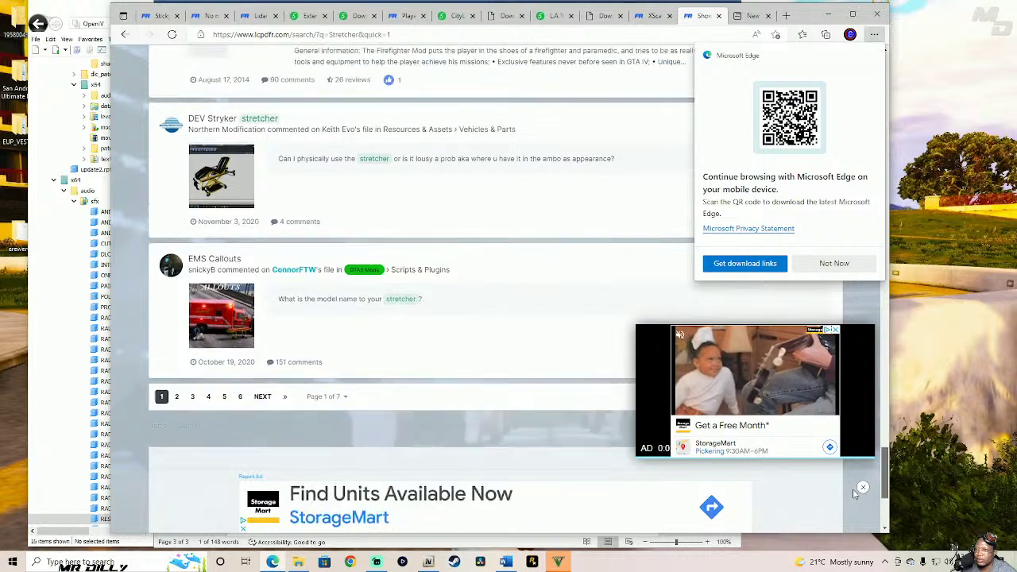
click(263, 397)
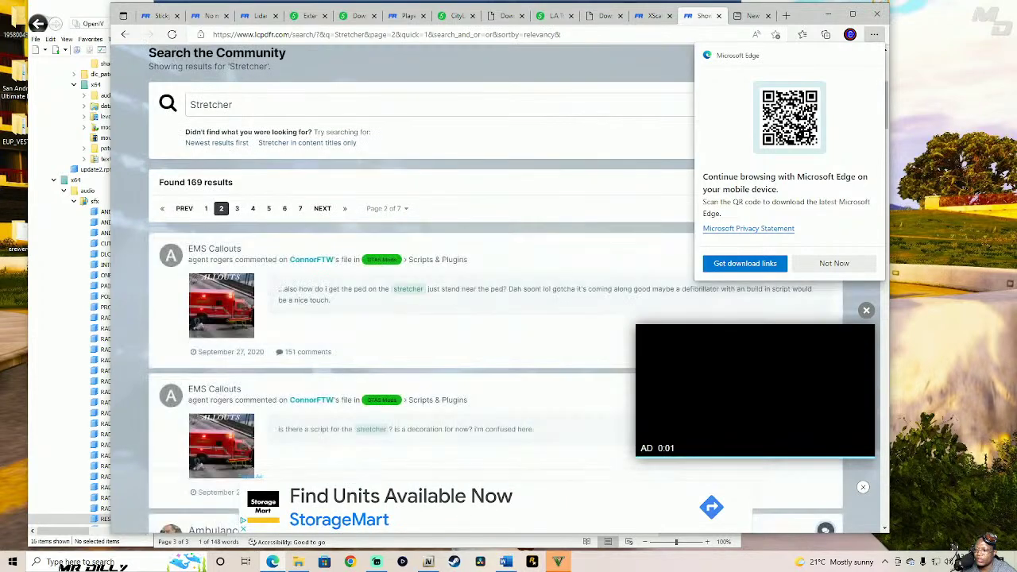
- Bring up the Grand Theft Auto V error dialog and dismiss it
click(559, 561)
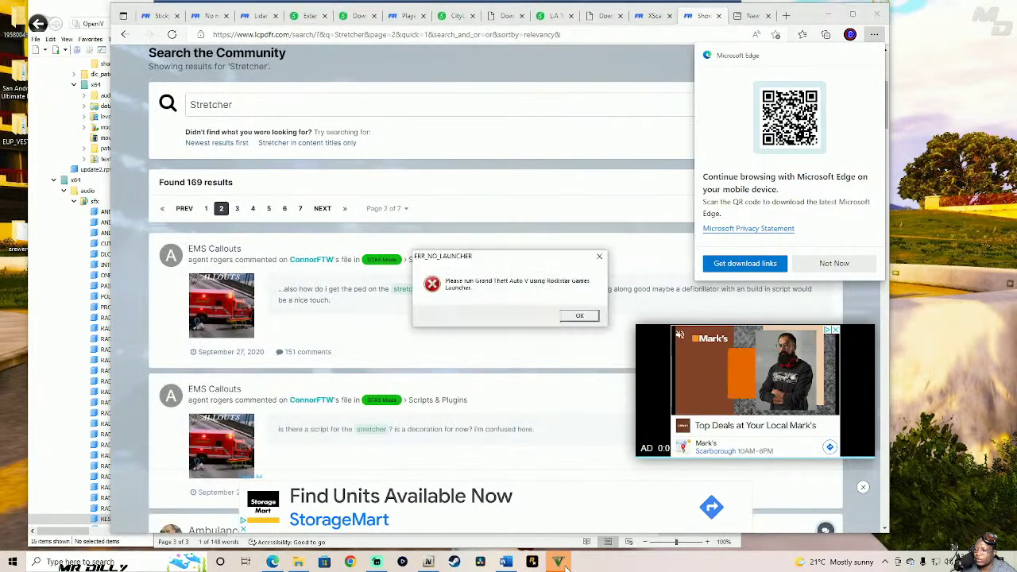
click(581, 316)
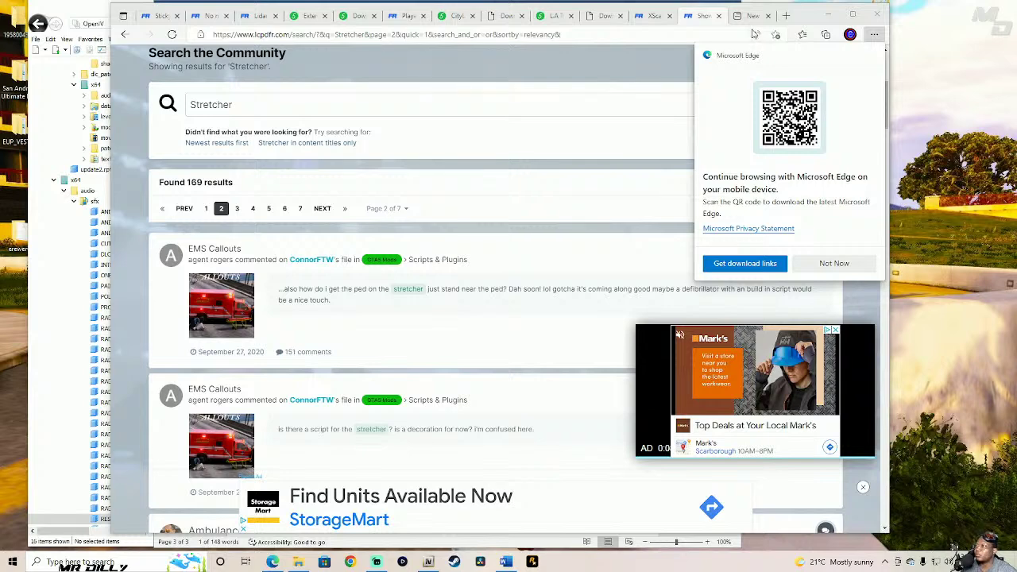
click(849, 35)
click(850, 38)
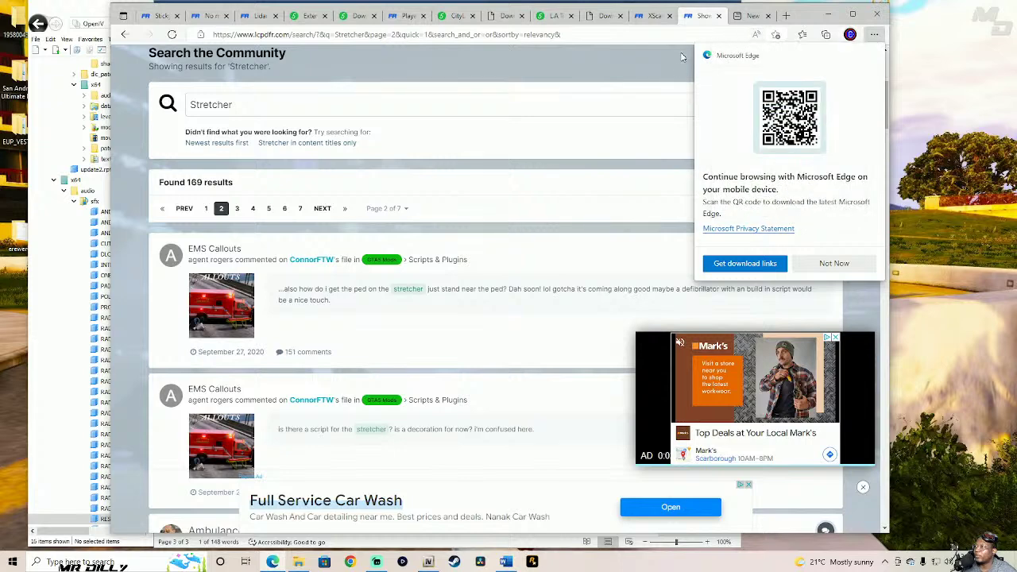
click(874, 35)
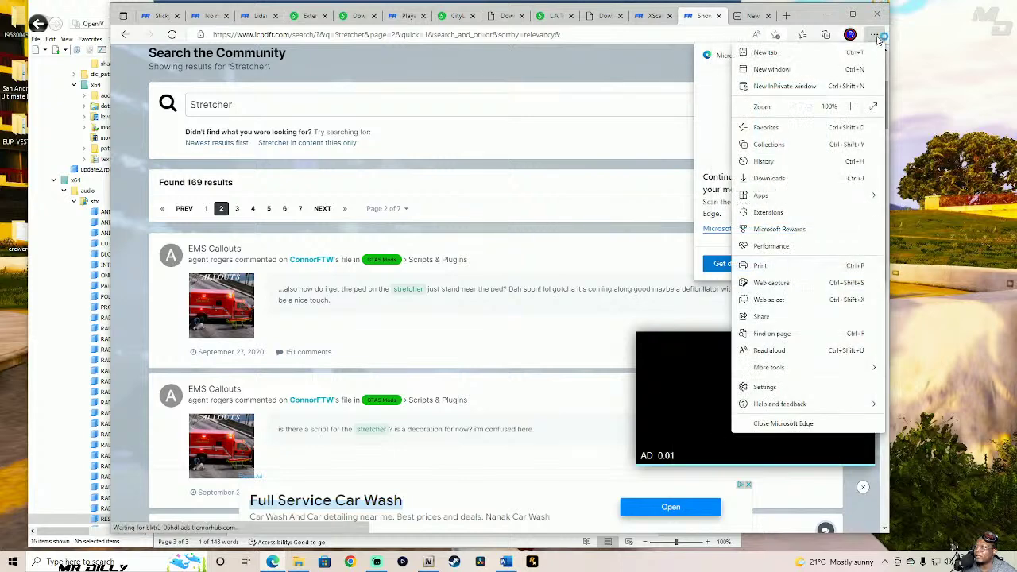
click(907, 43)
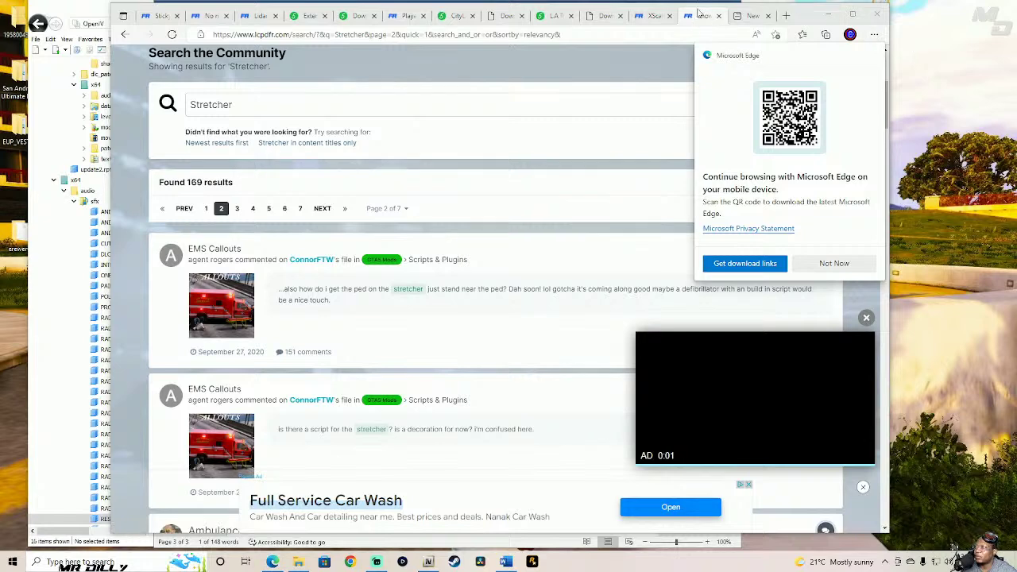
- Download Police K9 Shepherd V1.01.zip from the German Shepherd - K9 Dog link in the Word list, and close the empty browser tab
click(506, 562)
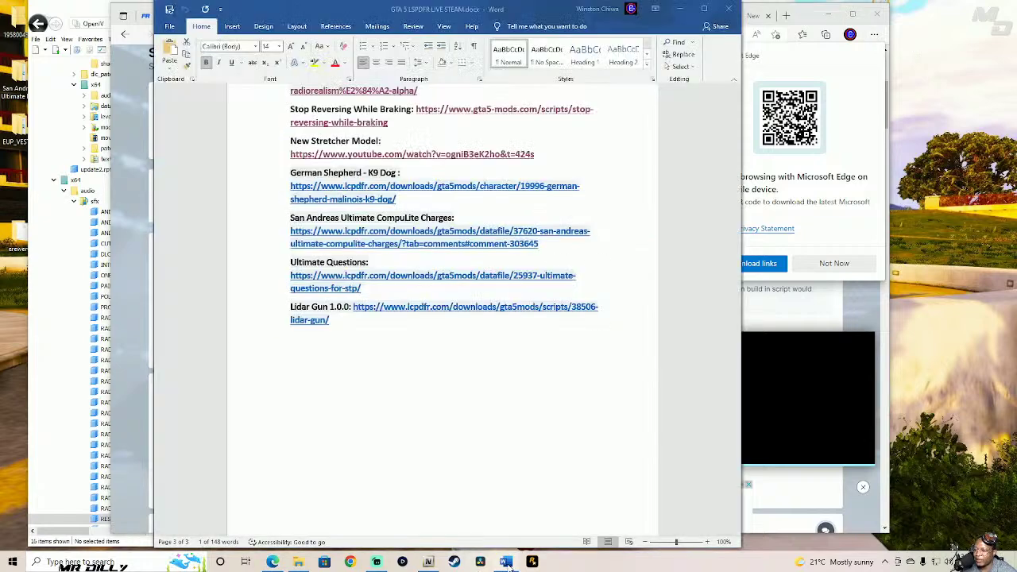
click(597, 203)
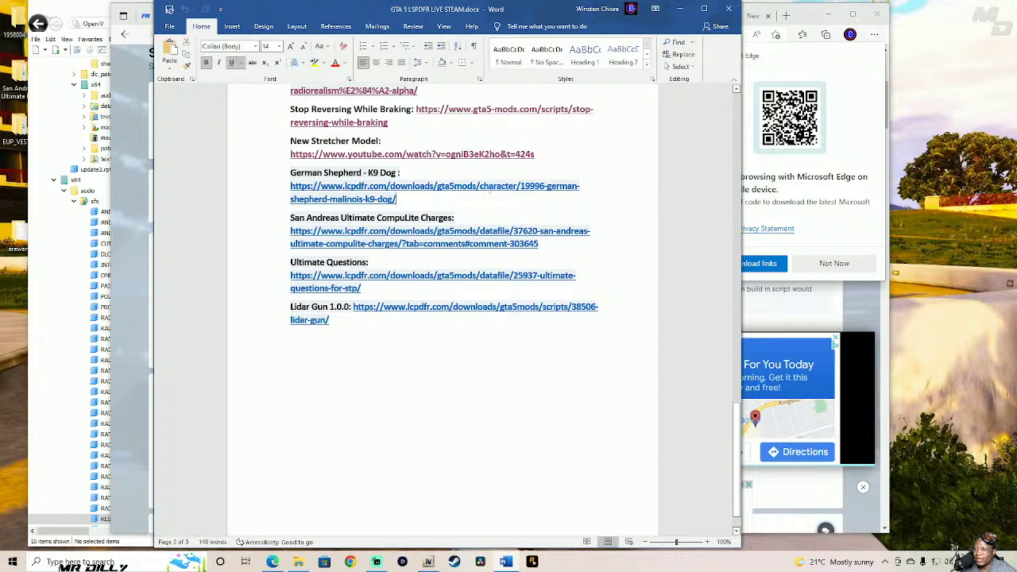
ctrl+click(450, 190)
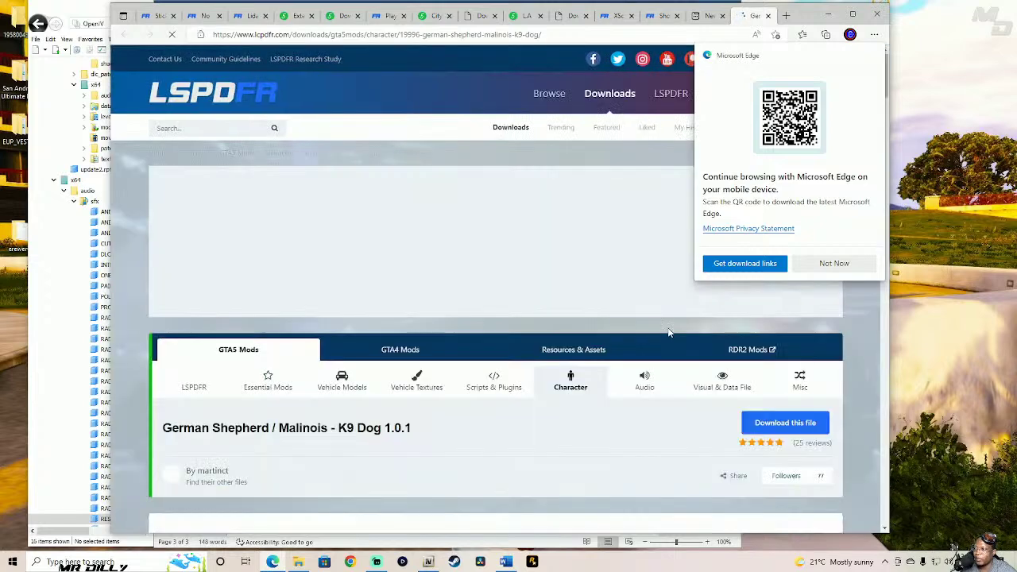
click(782, 429)
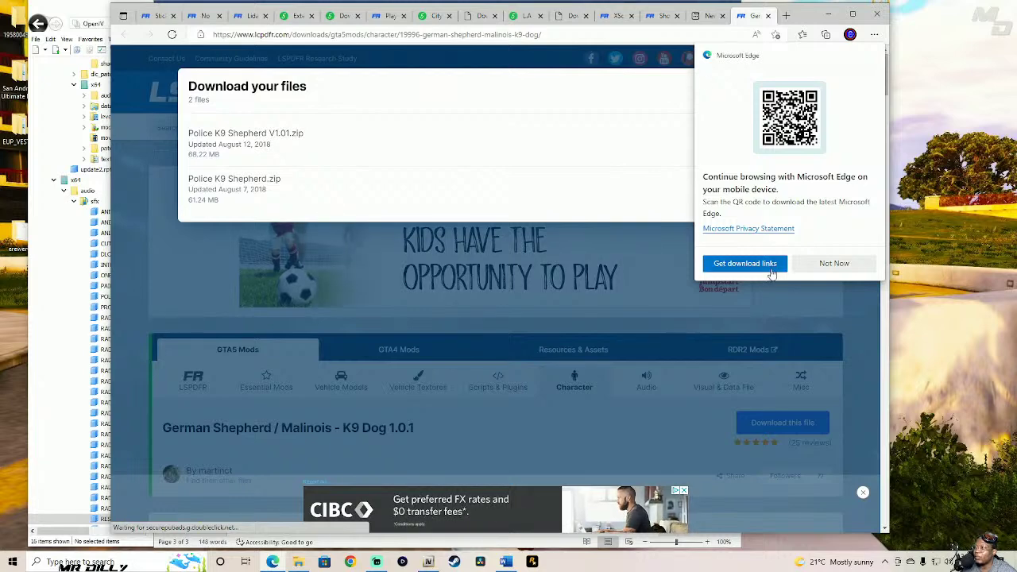
click(833, 263)
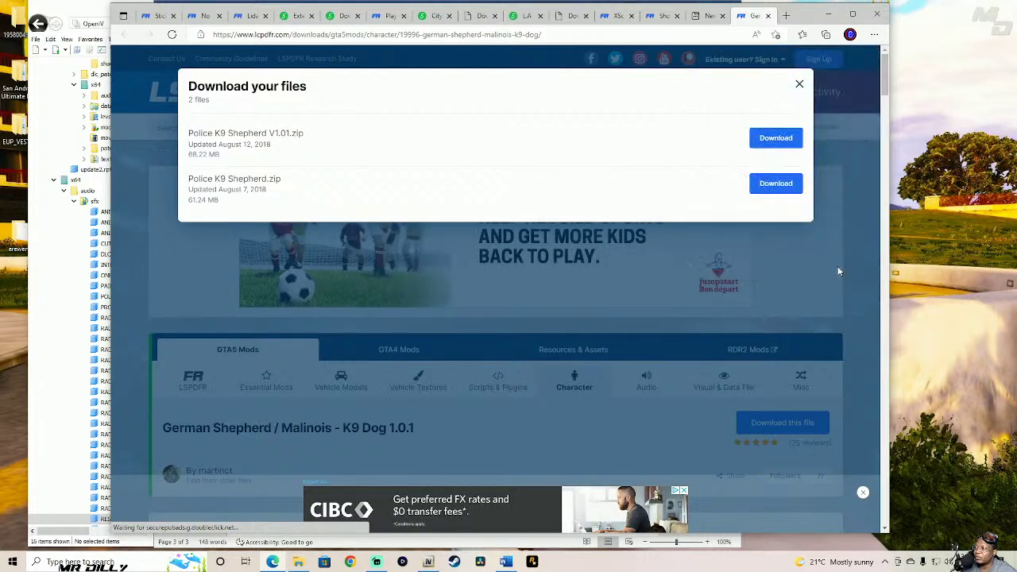
click(776, 139)
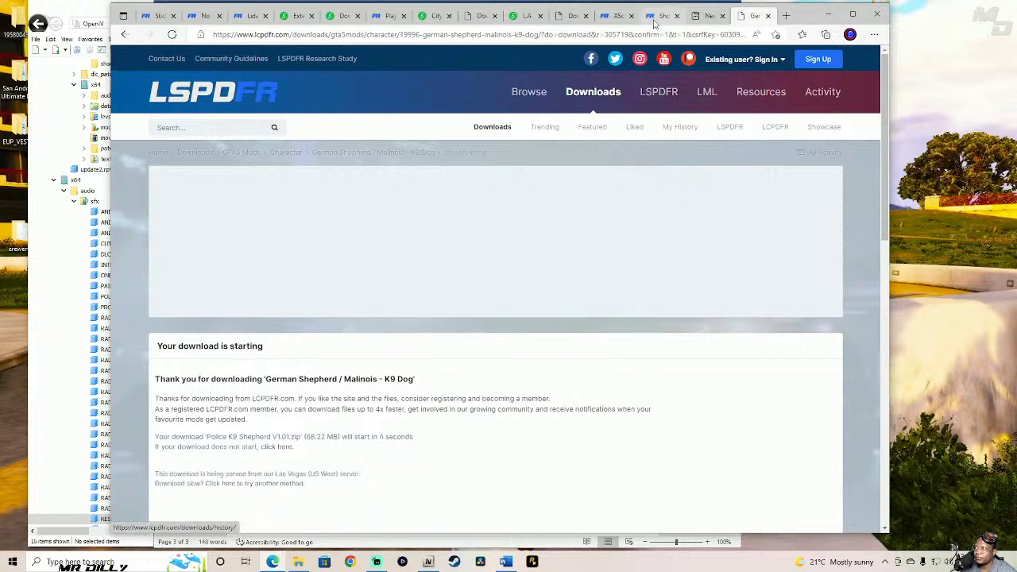
click(709, 16)
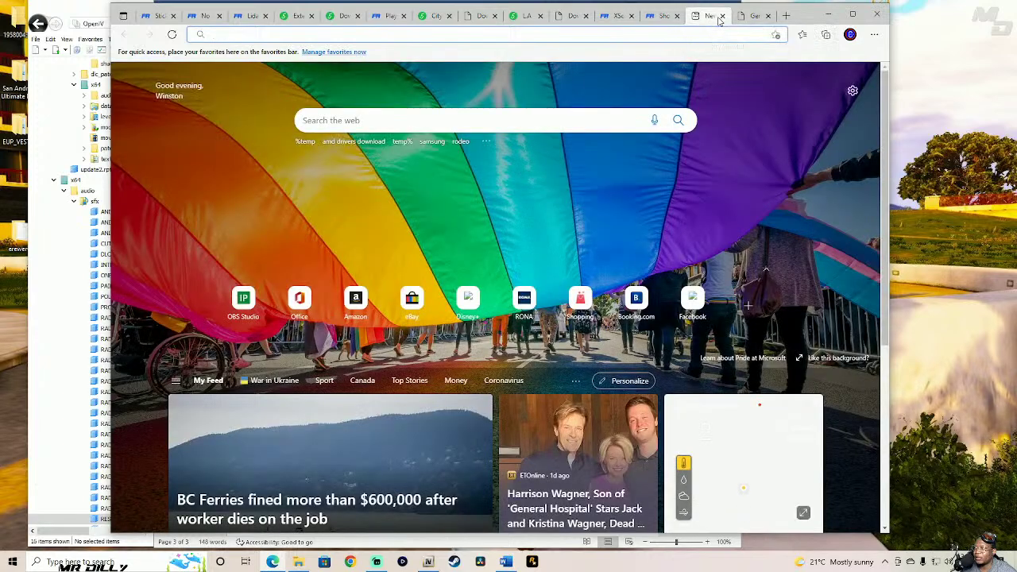
click(721, 16)
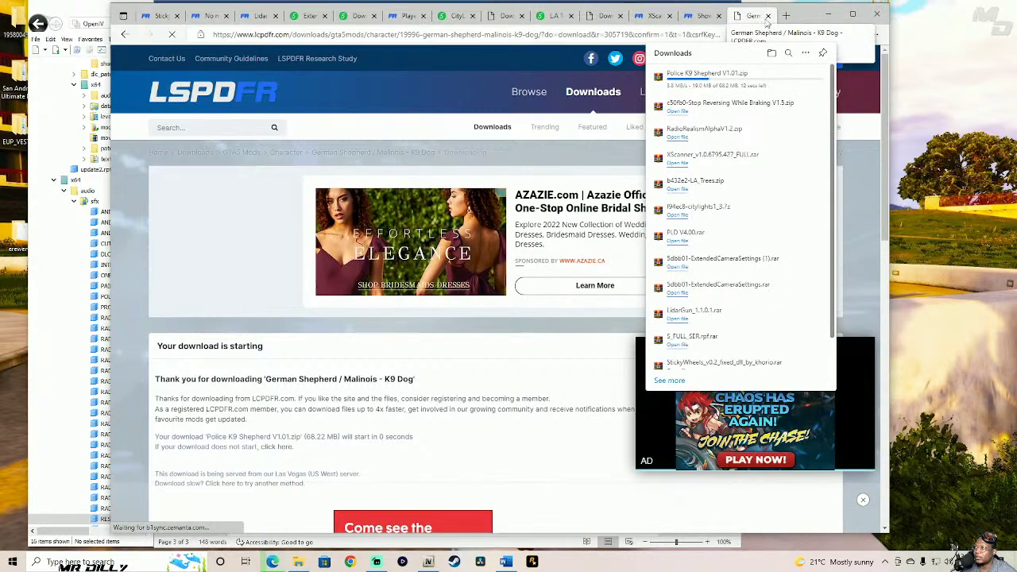
- Reopen the New Stretcher Model video from the Word list and expand its description
click(504, 561)
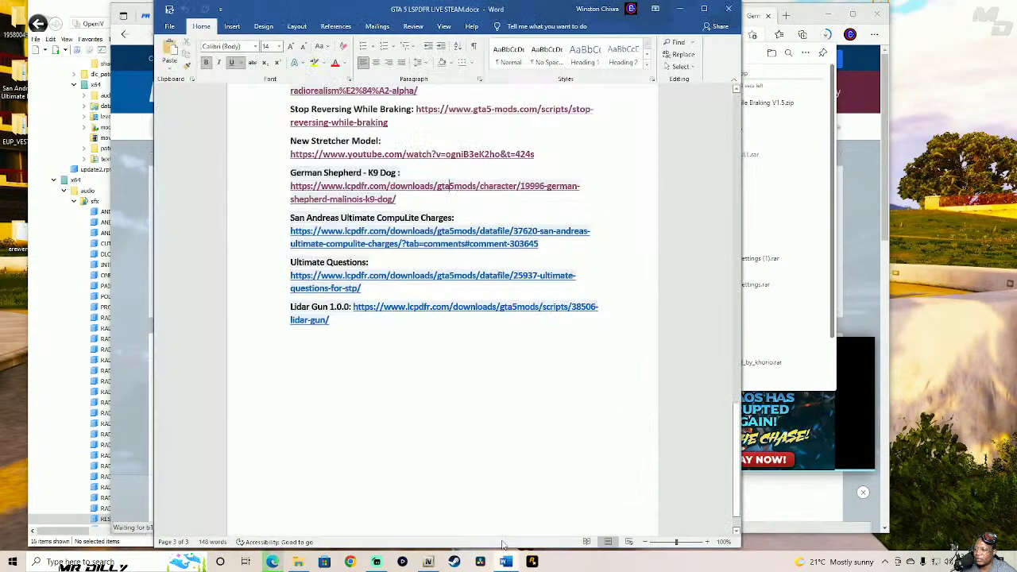
ctrl+click(485, 156)
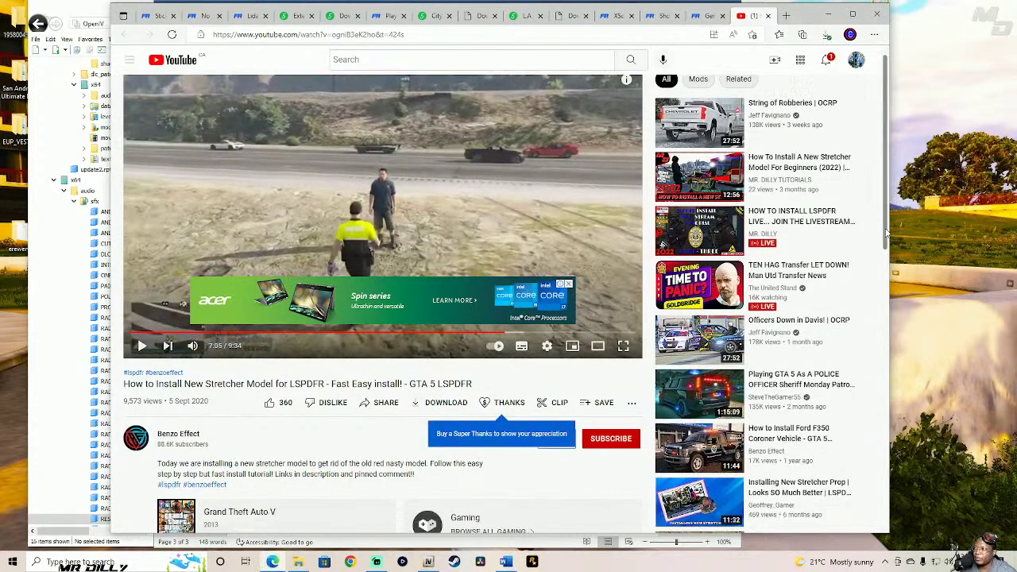
drag(888, 208, 880, 299)
scroll(587, 311, down, 1)
click(176, 341)
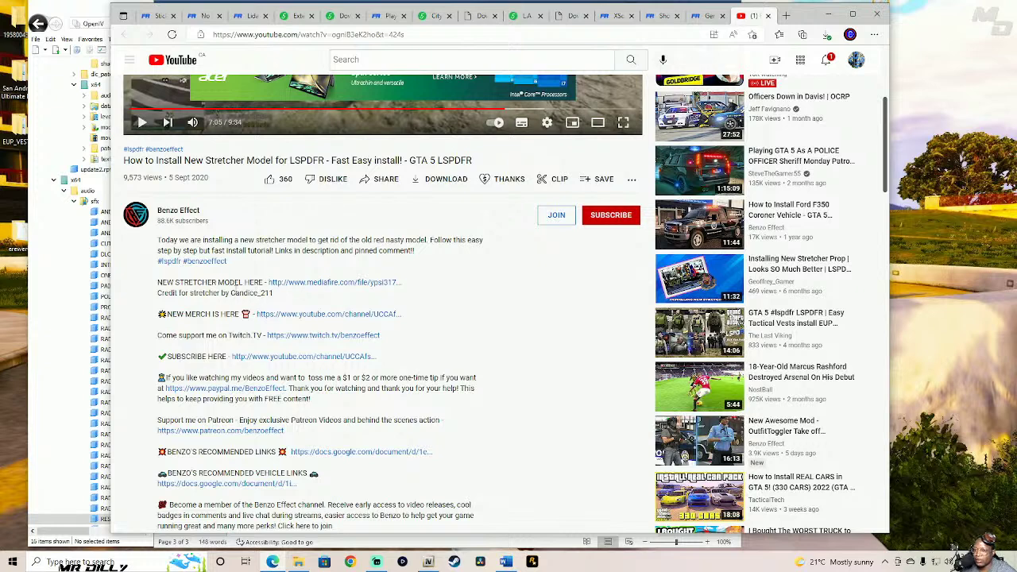
- Follow the video's MediaFire link, download New Stretcher Model.zip and close the blank pop-up window
click(333, 286)
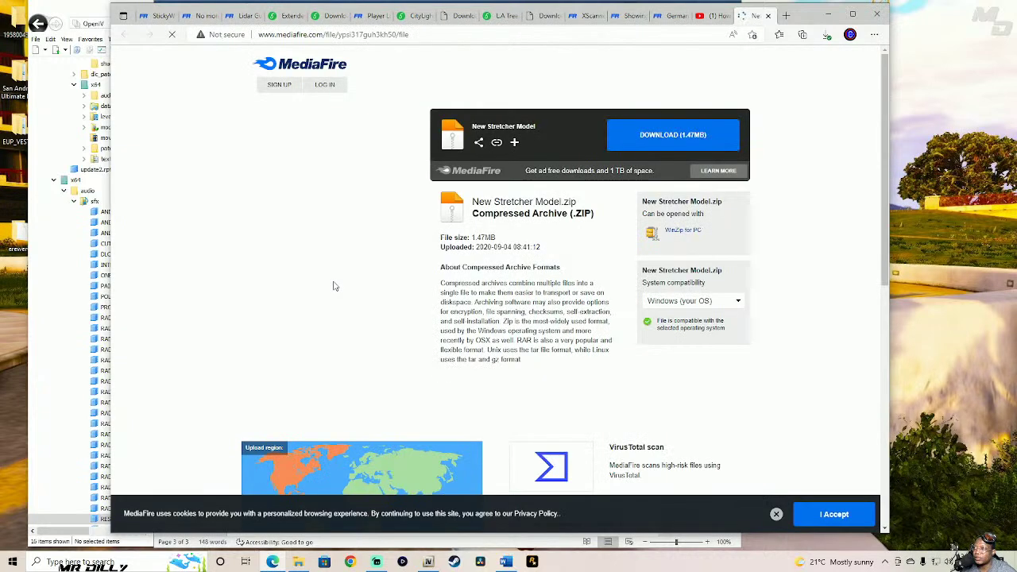
click(690, 134)
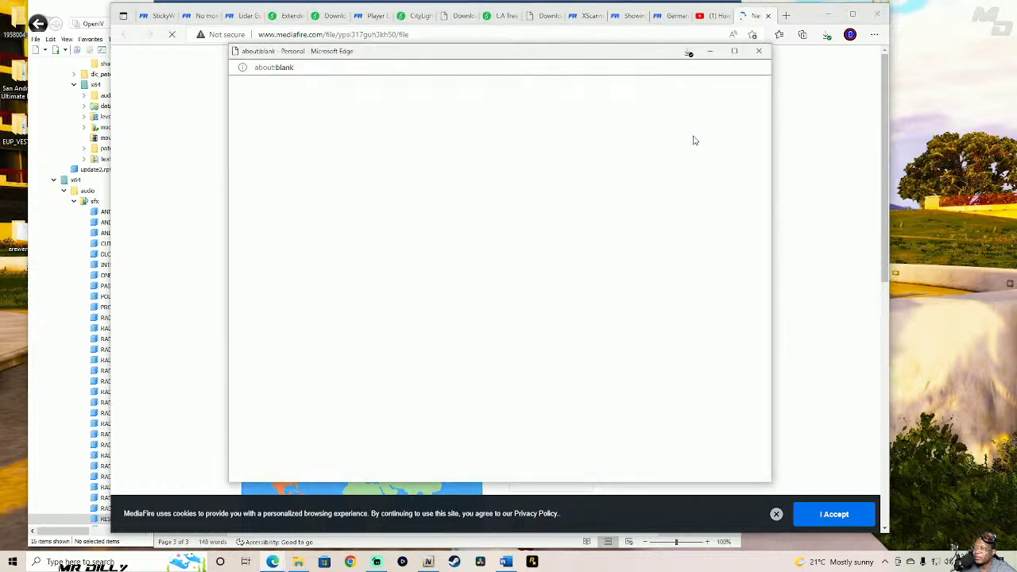
click(759, 51)
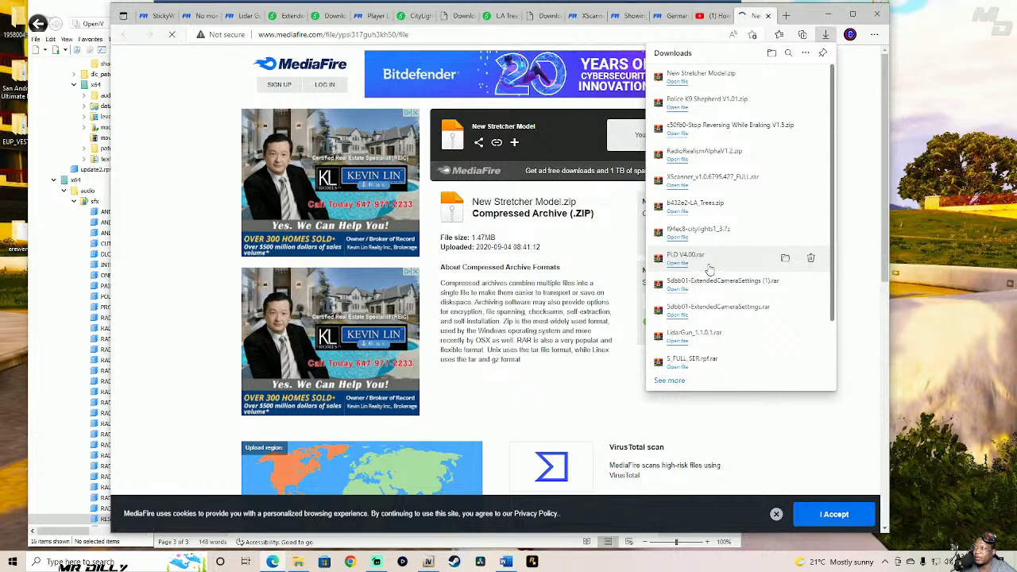
- Open the San Andreas Ultimate CompuLite Charges link from the Word list and close the YouTube video tab
click(505, 563)
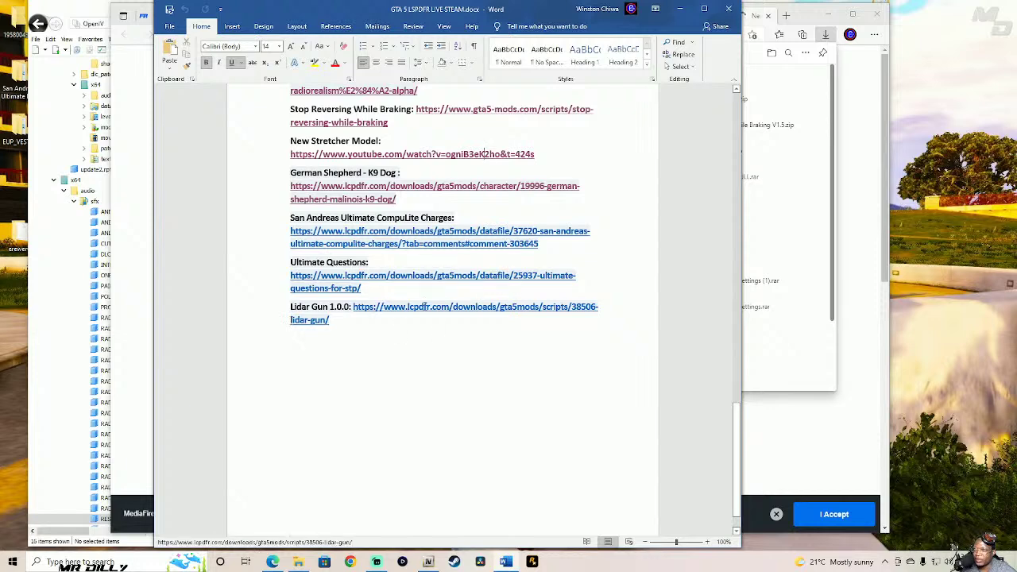
mouse_move(738, 412)
mouse_down()
mouse_move(744, 310)
mouse_move(727, 457)
mouse_move(725, 397)
mouse_up()
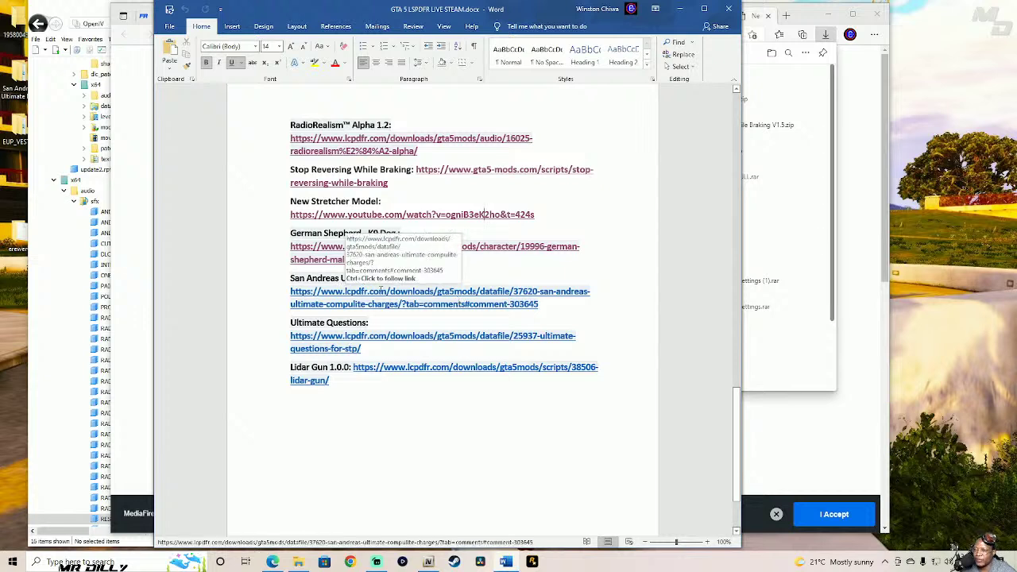
ctrl+click(467, 298)
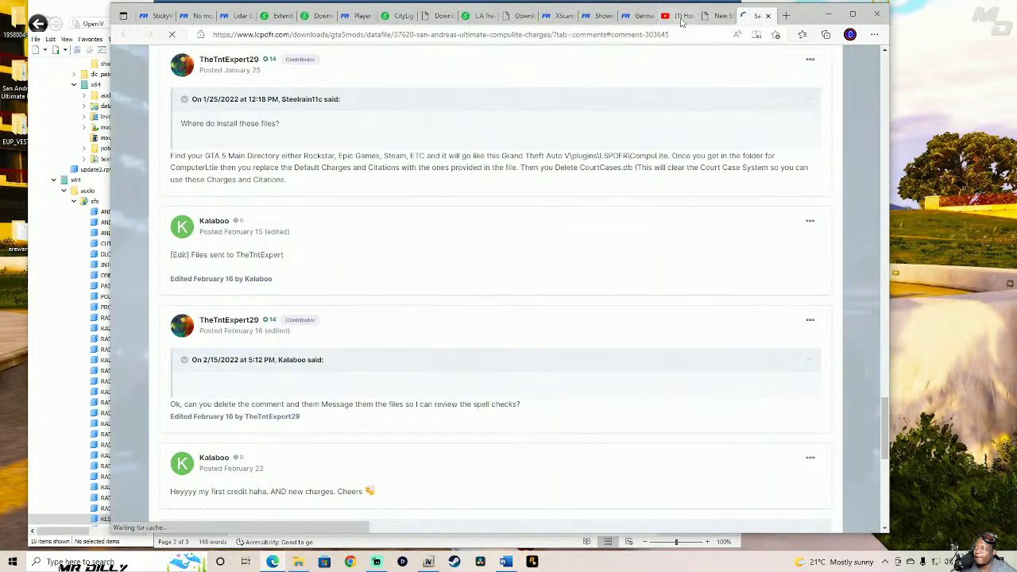
click(683, 17)
click(689, 16)
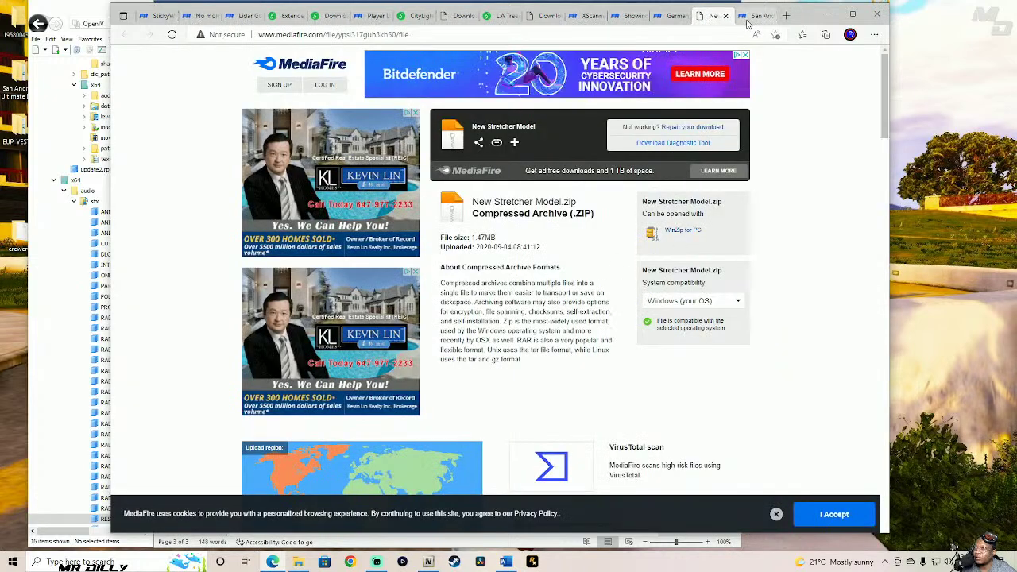
- Download the San Andreas Ultimate CompuLite Charges 1.3.1 file from its LSPDFR page
click(746, 22)
drag(885, 410, 884, 87)
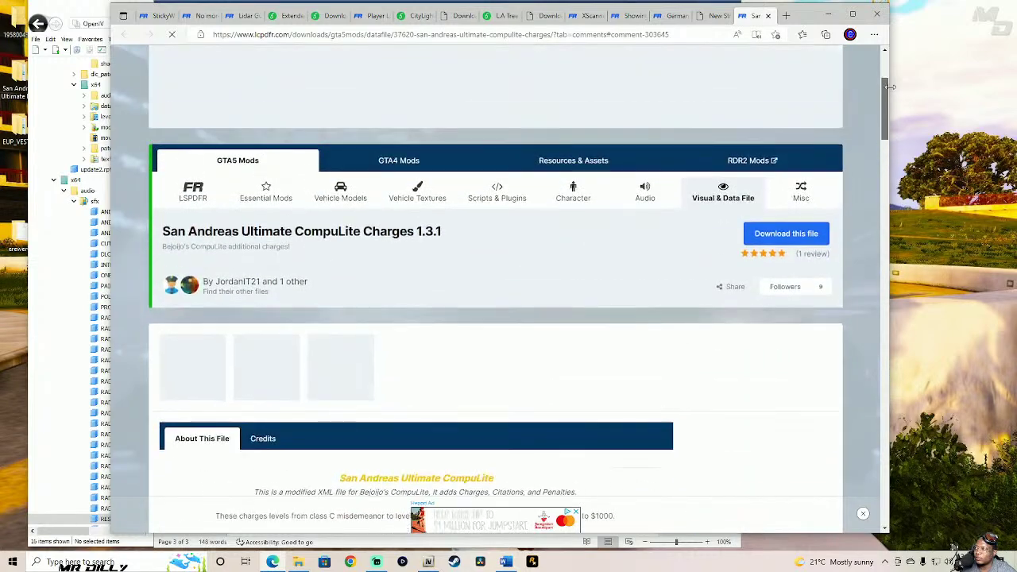
click(781, 236)
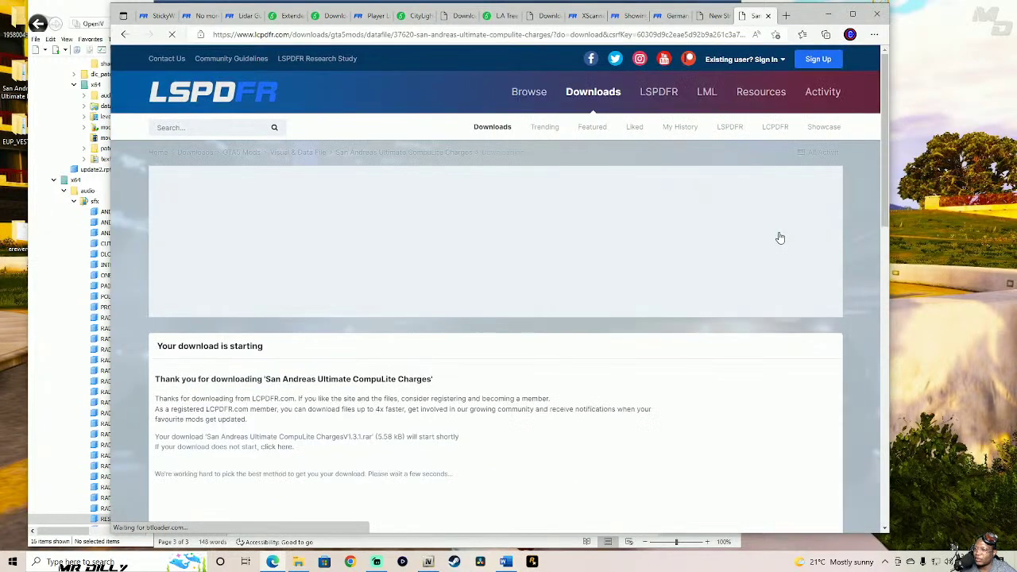
drag(881, 180, 864, 225)
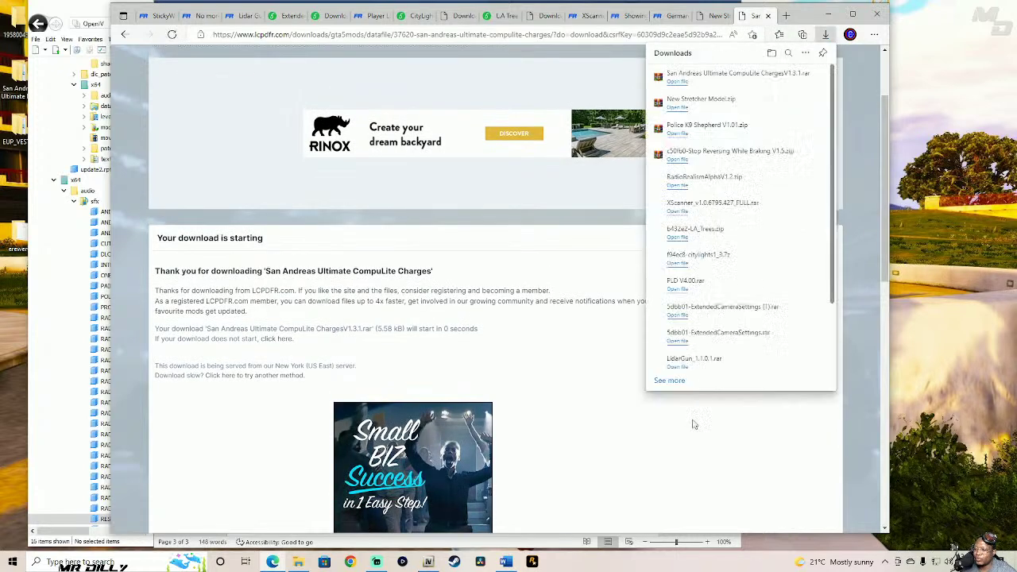
- Open the Ultimate Questions for STP page from its link in the Word list
click(507, 562)
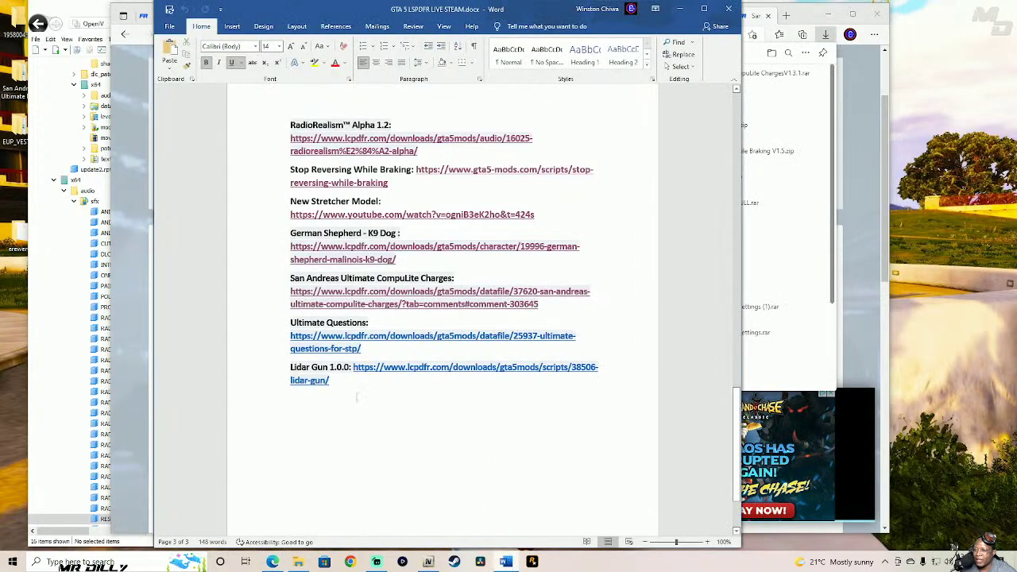
ctrl+click(409, 340)
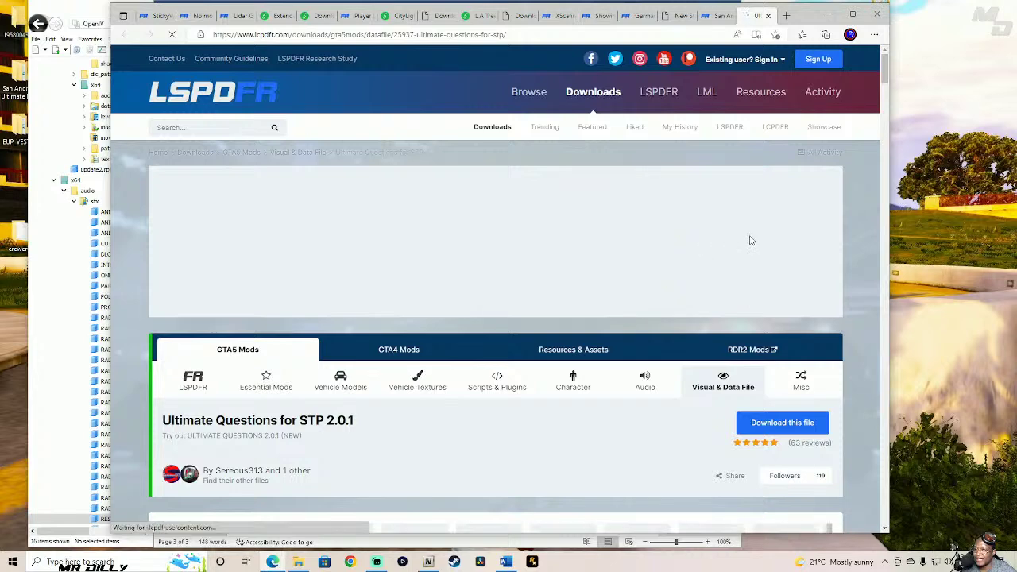
click(717, 15)
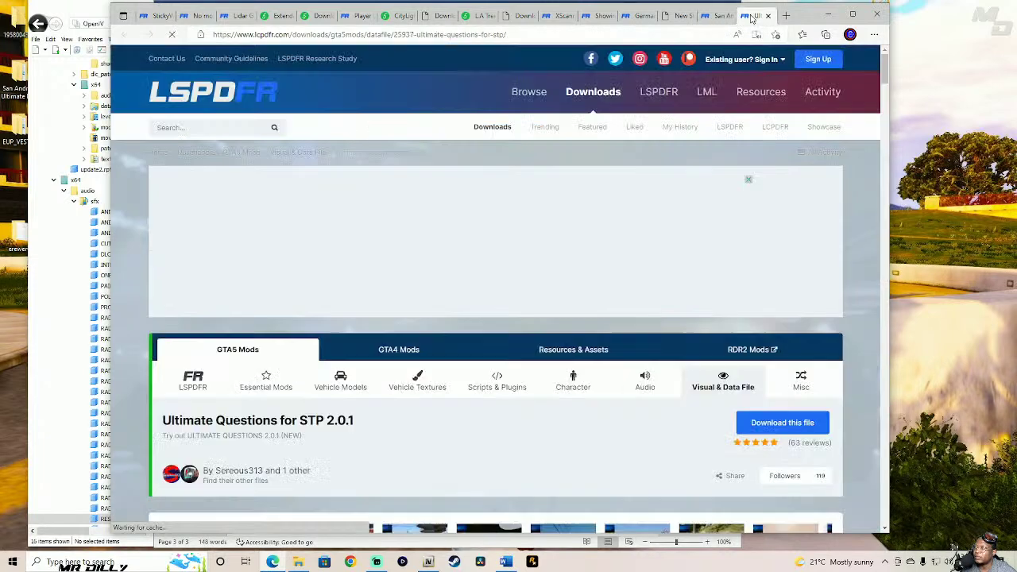
click(757, 15)
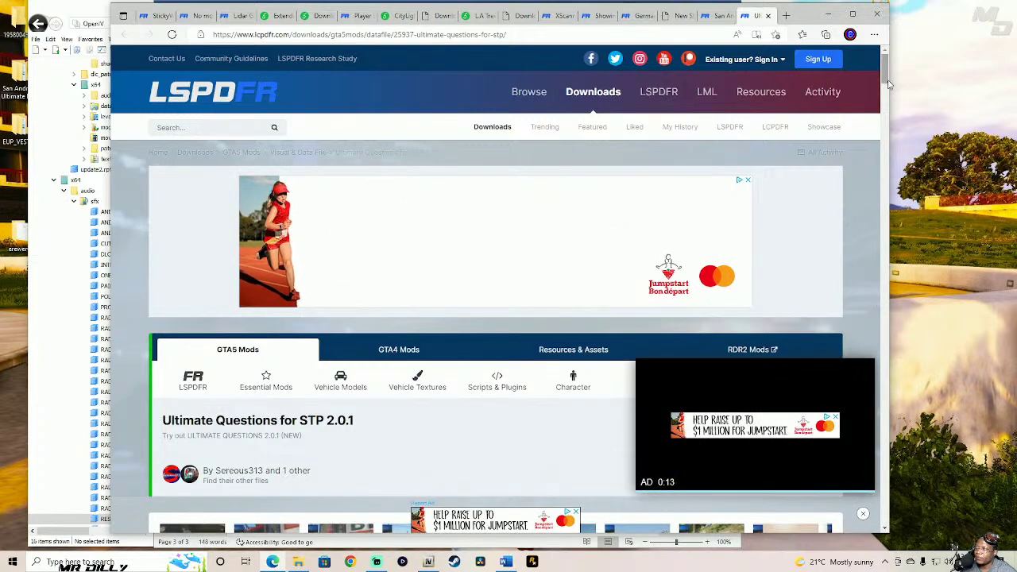
- Download Ultimate Q&A 1.2.0.zip from the Ultimate Questions for STP file list
scroll(889, 83, down, 3)
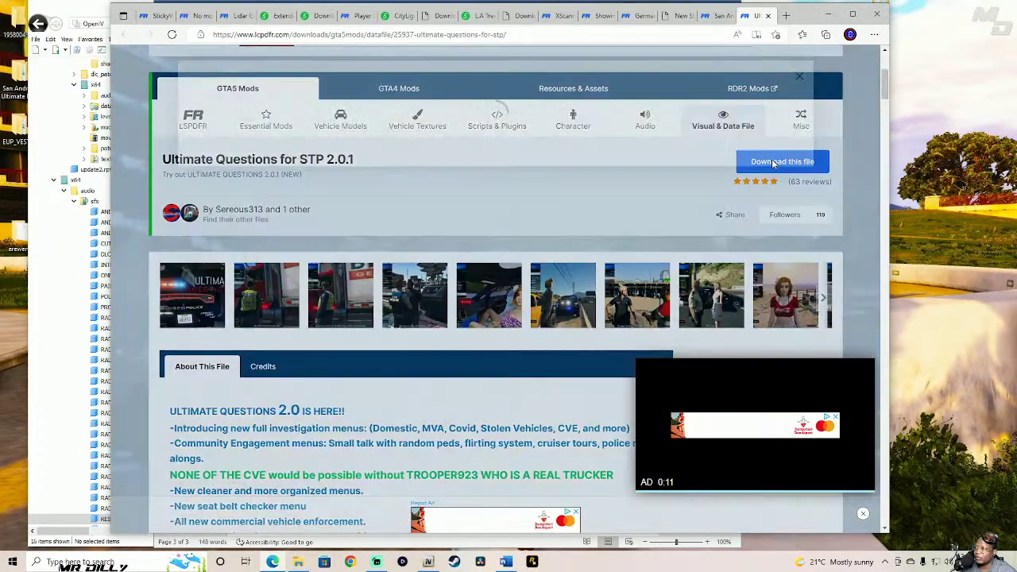
click(773, 163)
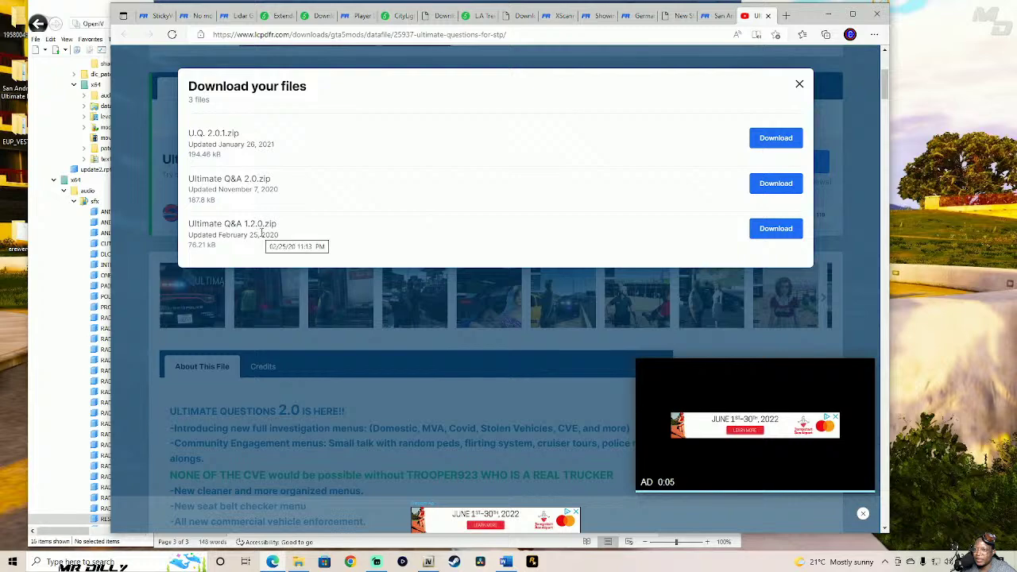
drag(208, 224, 304, 227)
click(799, 232)
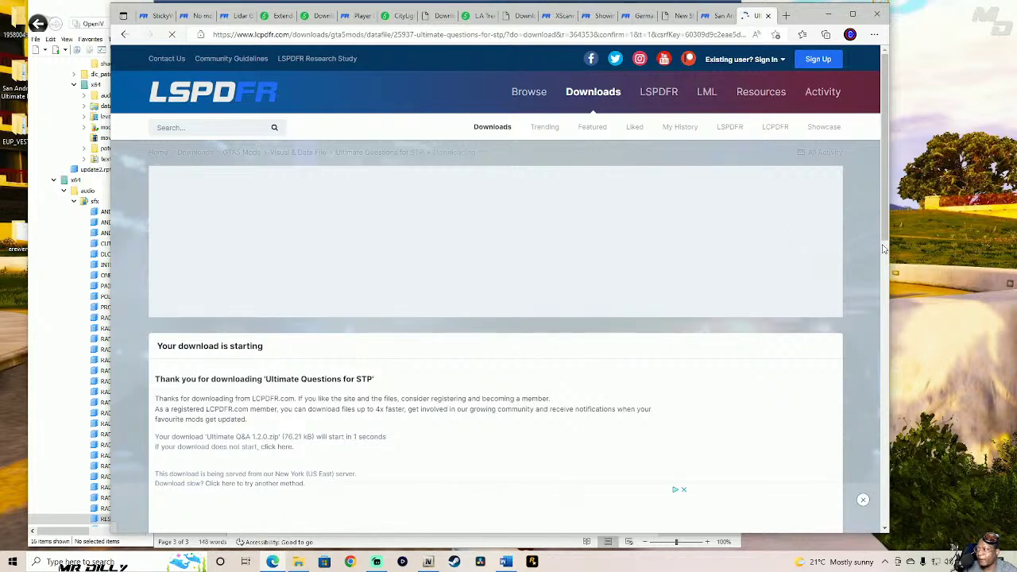
scroll(864, 391, down, 5)
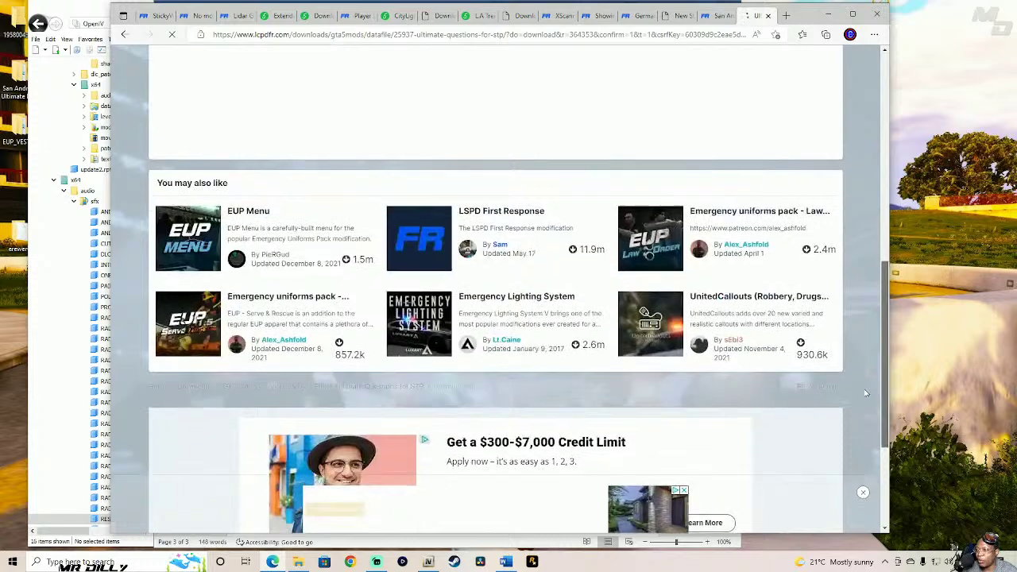
scroll(750, 130, up, 10)
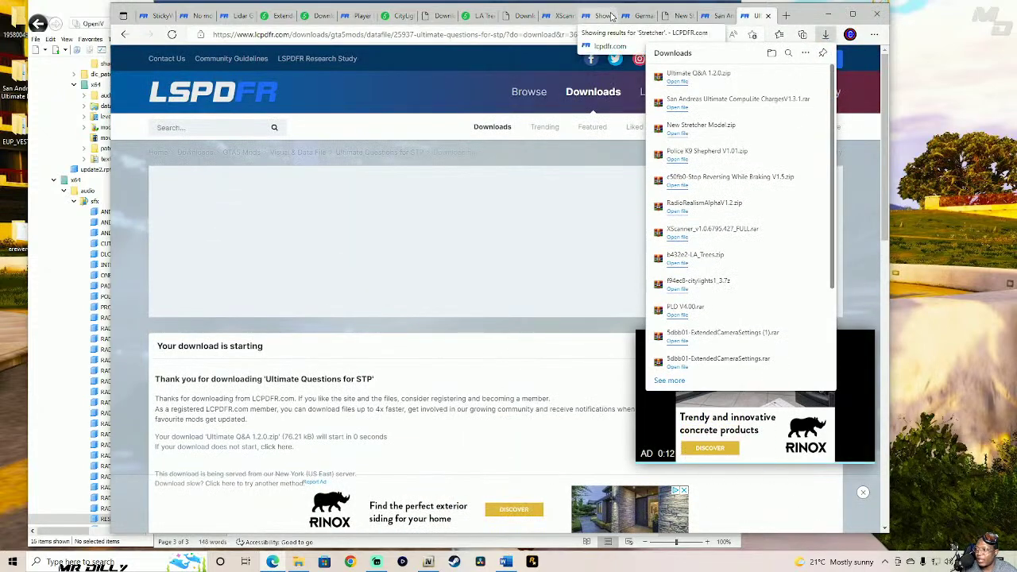
- Minimize the browser and Word windows, and close all open archives in OpenIV
click(831, 16)
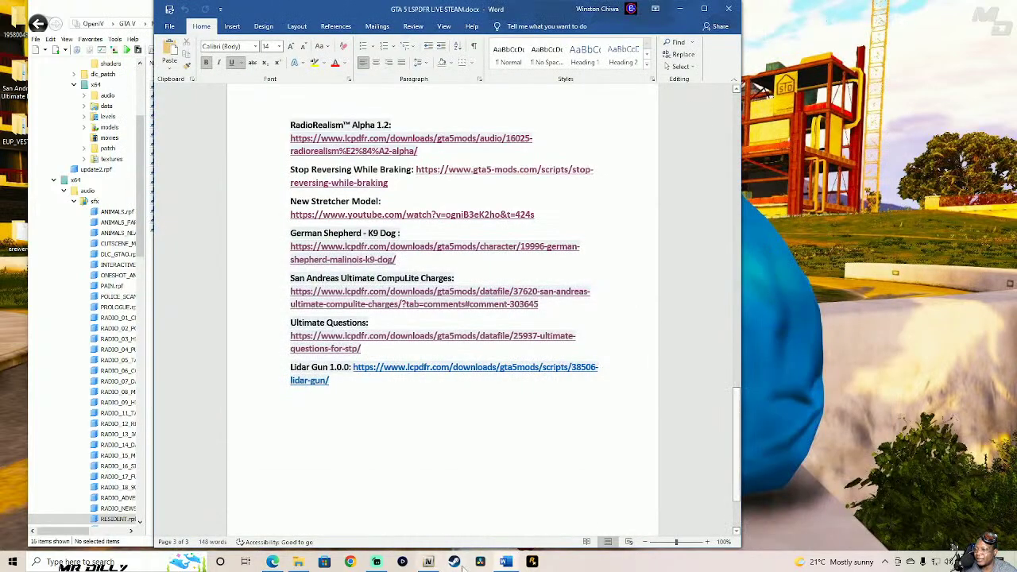
click(680, 10)
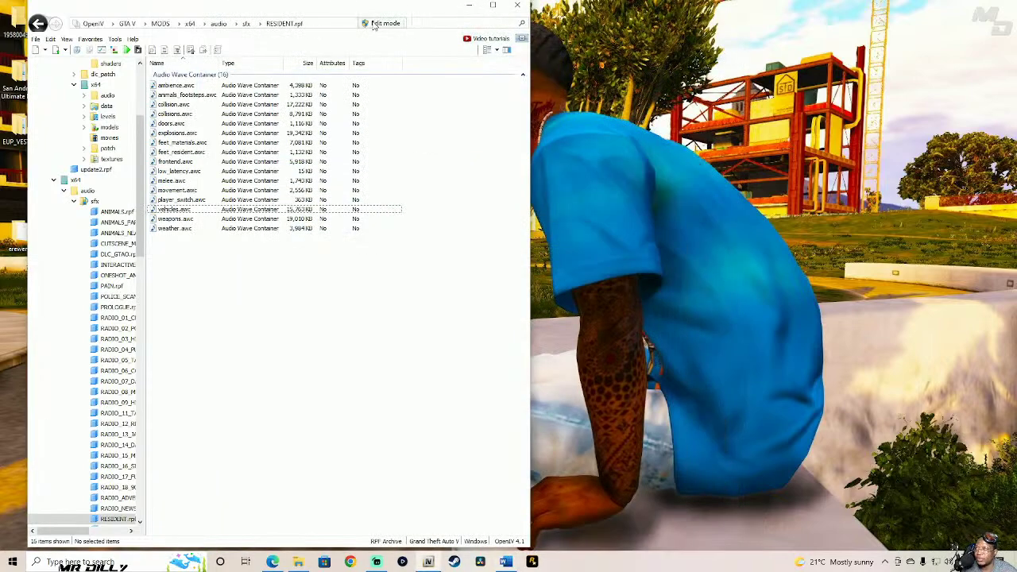
drag(321, 14, 408, 11)
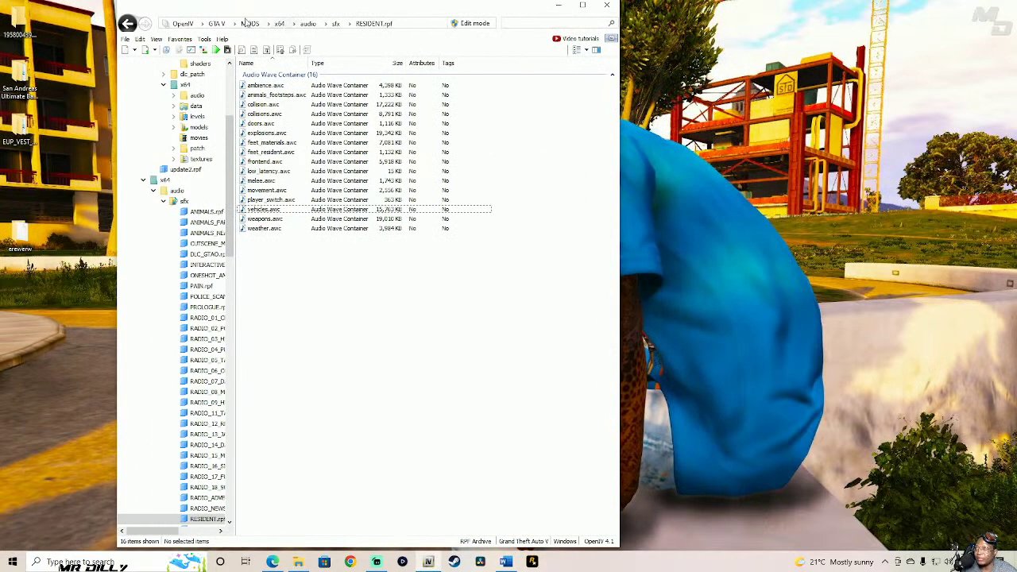
click(125, 39)
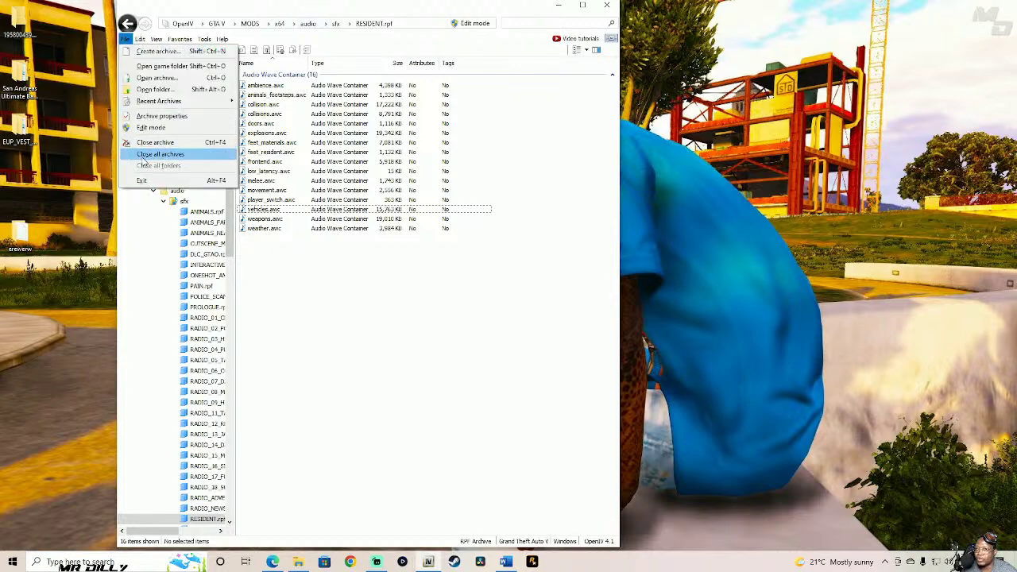
click(148, 156)
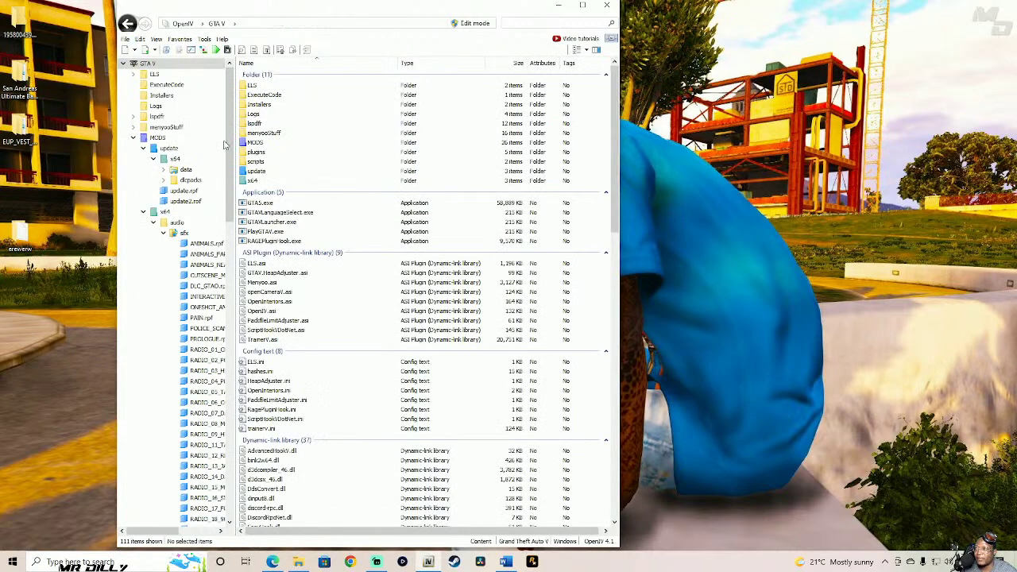
- Minimize OpenIV and show the main Grand Theft Auto V game folder in File Explorer
click(559, 7)
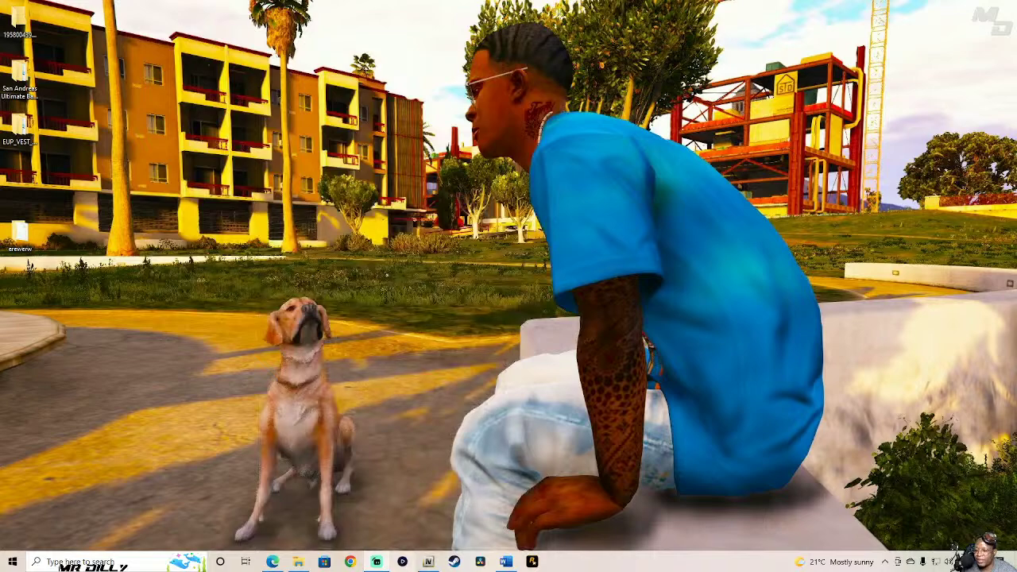
click(298, 562)
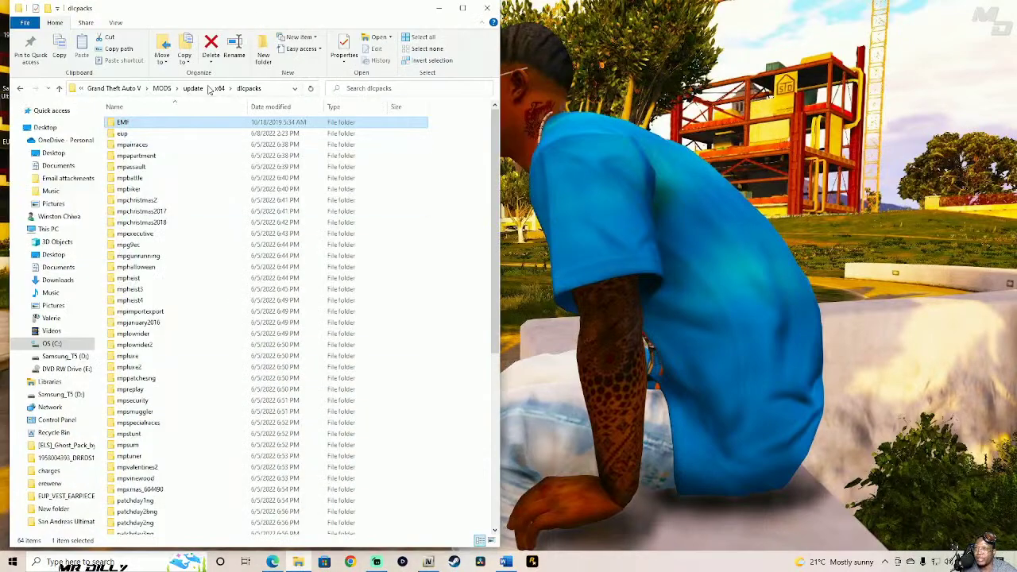
click(114, 88)
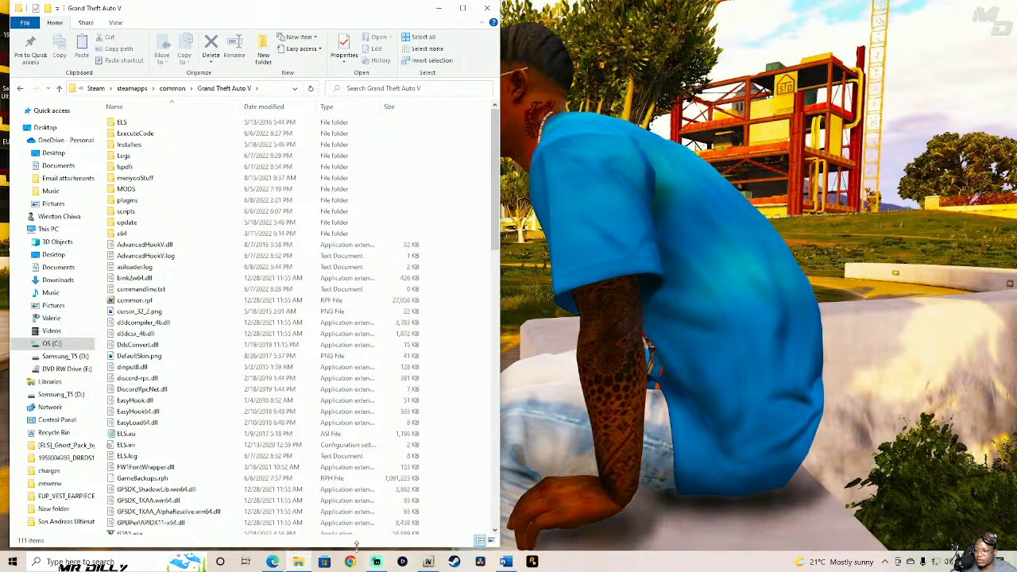
- Open the Downloads folder in a second File Explorer window and position it so part of the desktop stays uncovered
drag(293, 566, 256, 345)
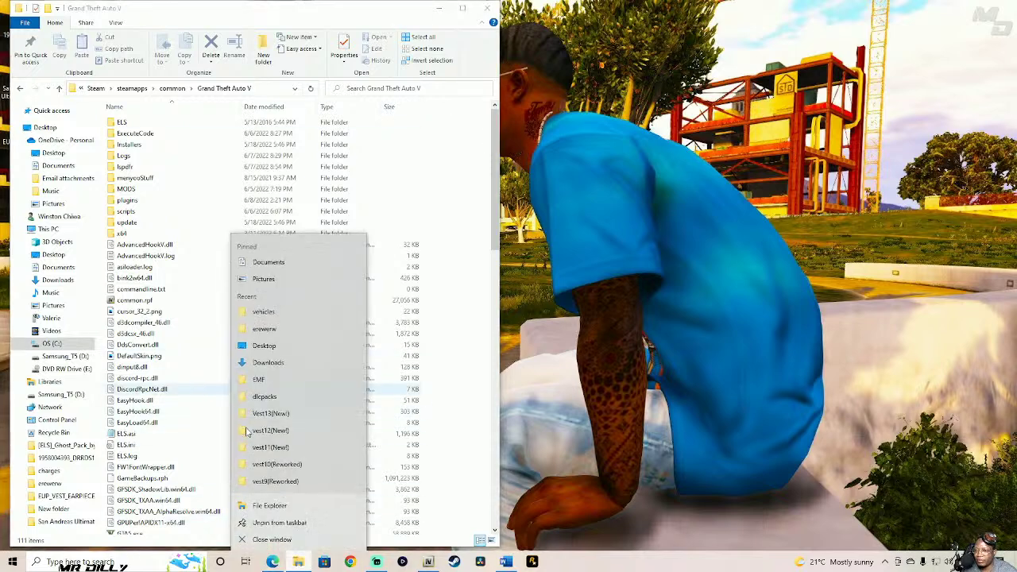
click(268, 362)
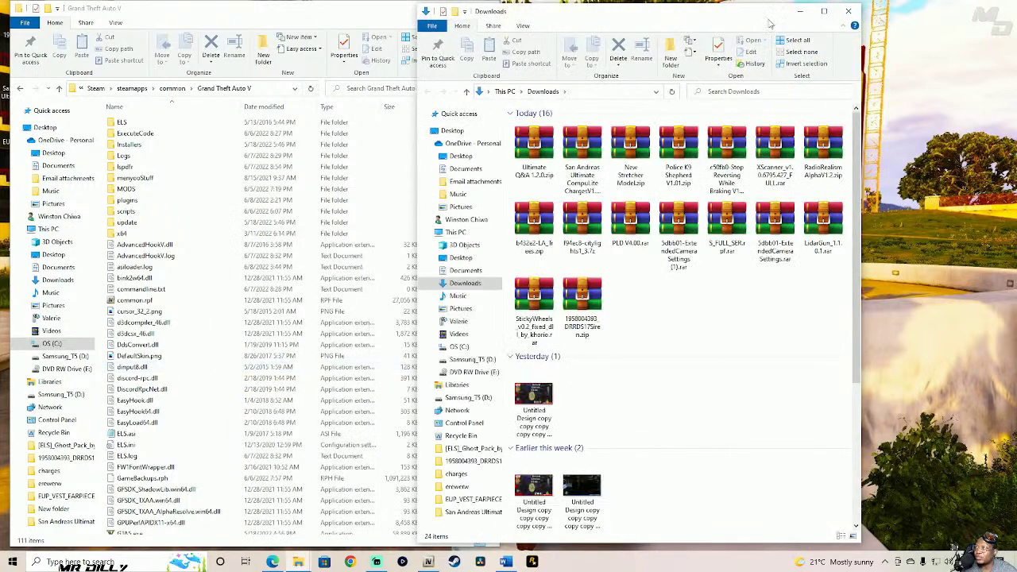
drag(738, 16, 436, 18)
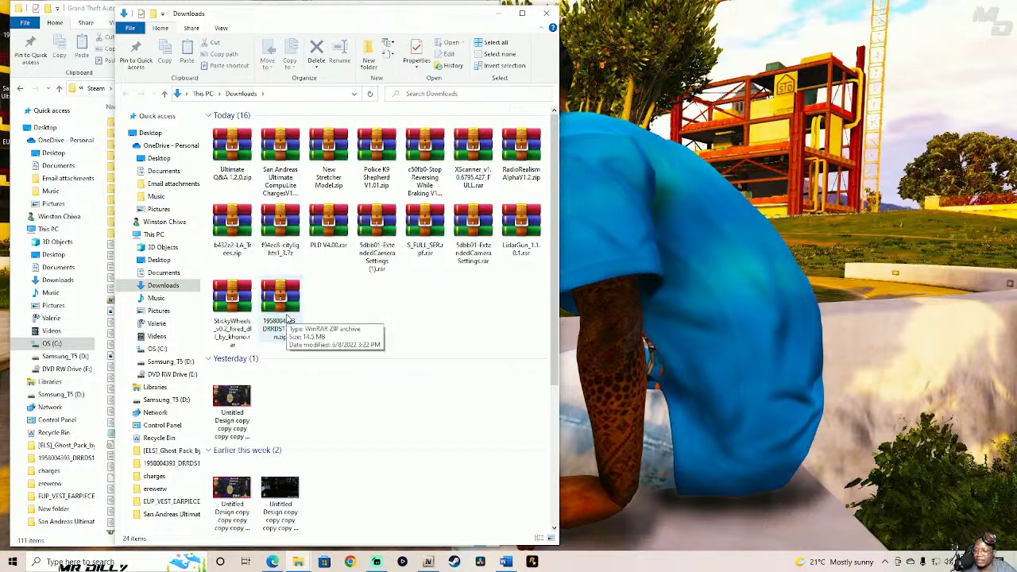
- Move the StickyWheels v0.2, LidarGun and 5dbb01-ExtendedCameraSettings.rar archives from Downloads to the desktop
drag(236, 314, 638, 63)
drag(521, 227, 744, 36)
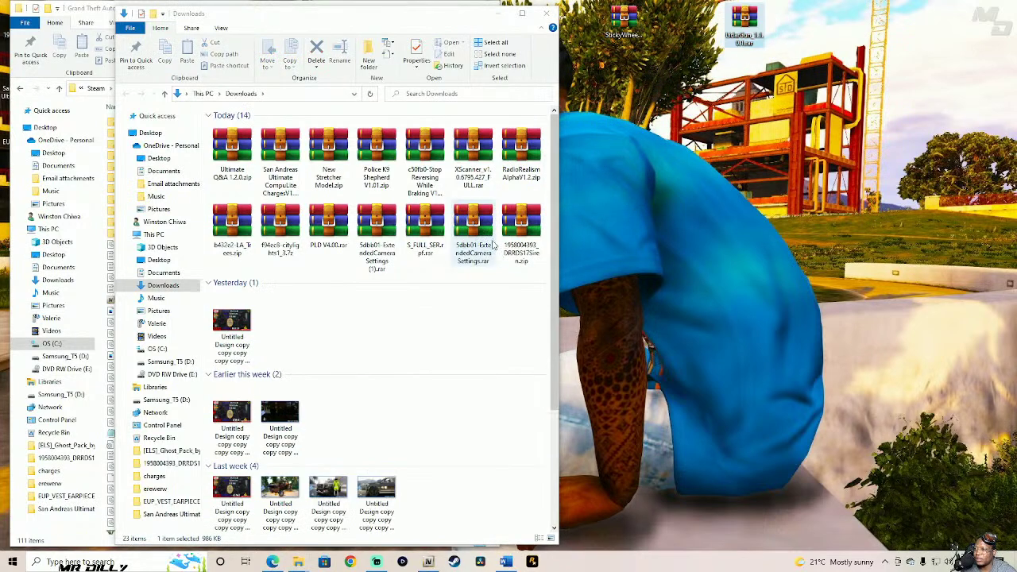
drag(465, 230, 626, 84)
- Examine the contents of S_FULL_SER.rpf.rar in WinRAR, then close the archive
click(429, 232)
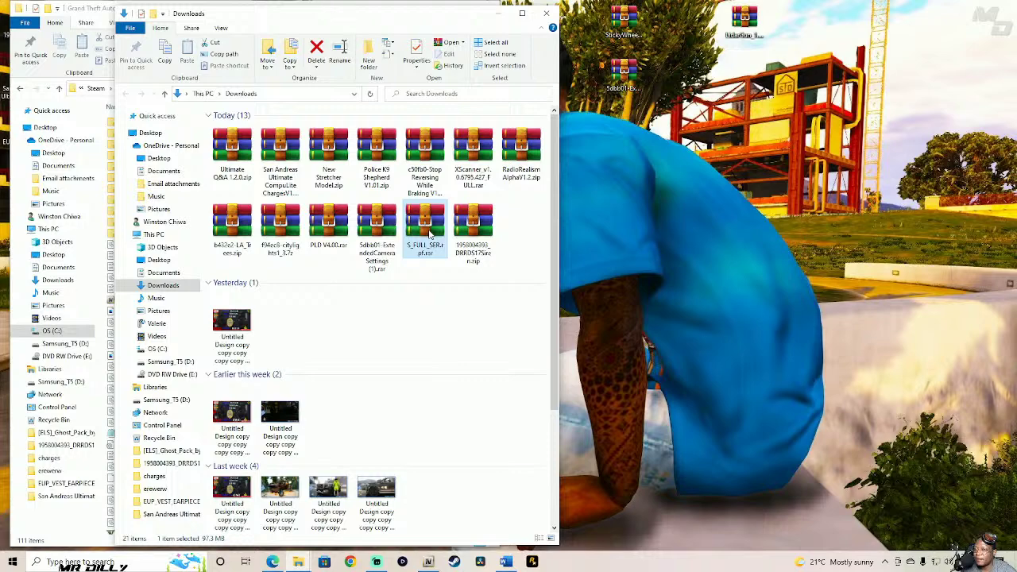
double_click(429, 232)
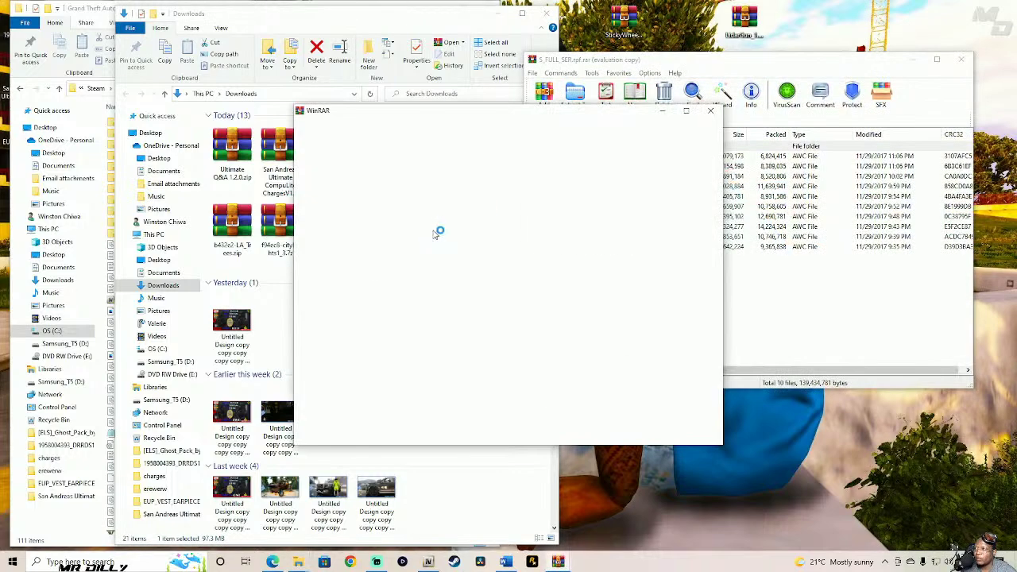
click(711, 112)
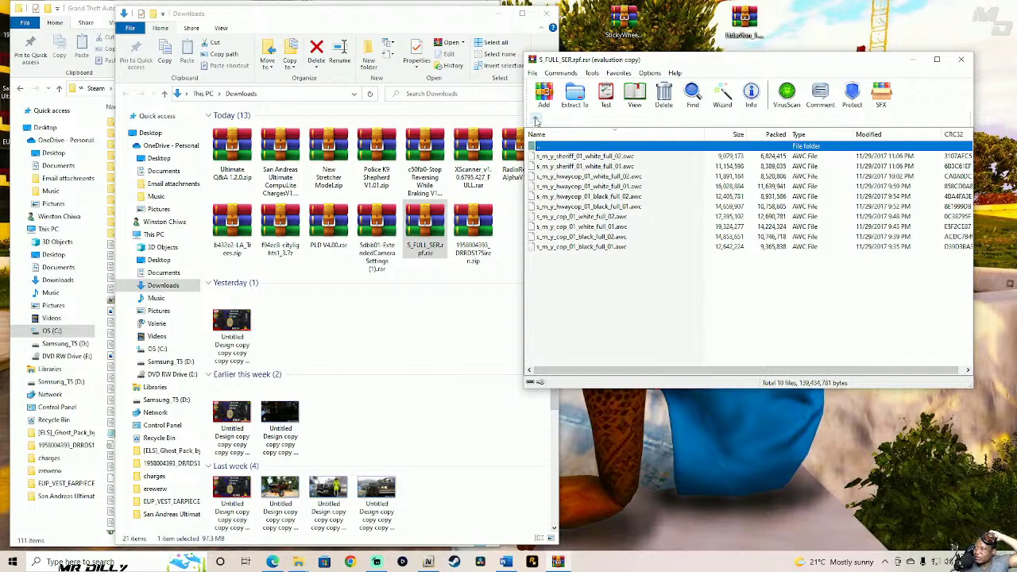
click(535, 120)
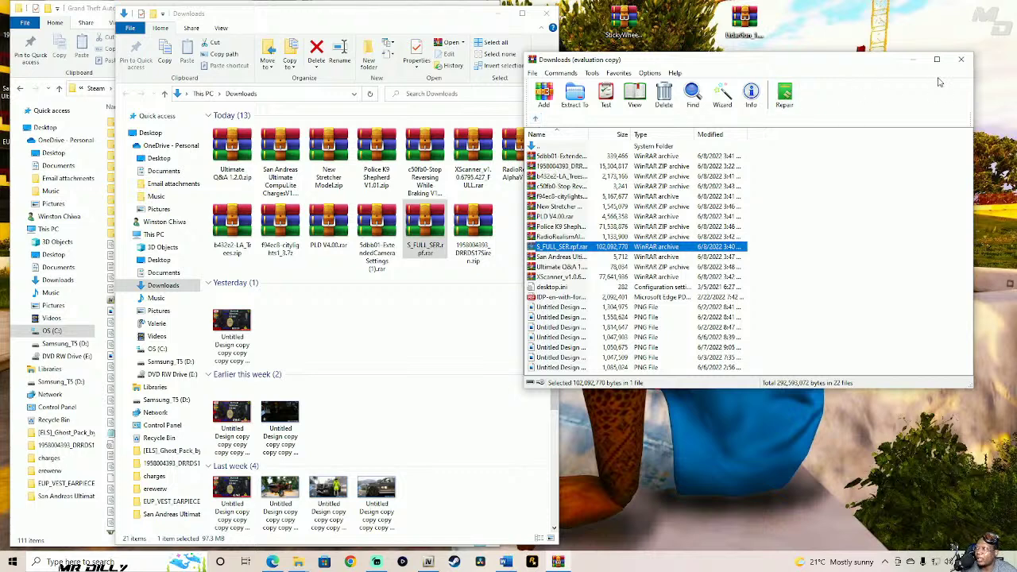
click(960, 58)
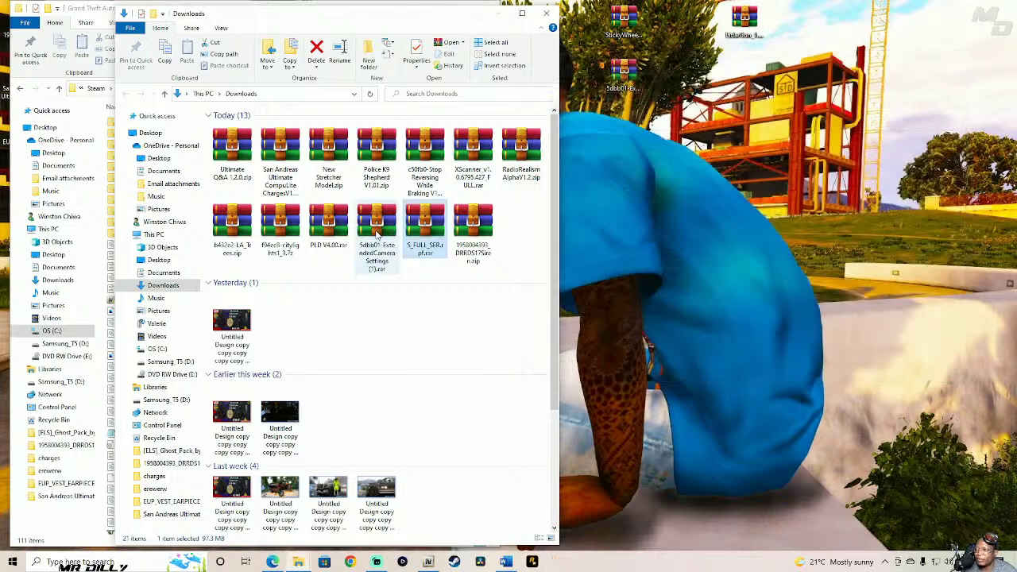
- Move PLD V4.00.rar, the f94ec8 city lights archive and b432e2-LA_Trees.zip from Downloads to the desktop
drag(330, 227, 616, 154)
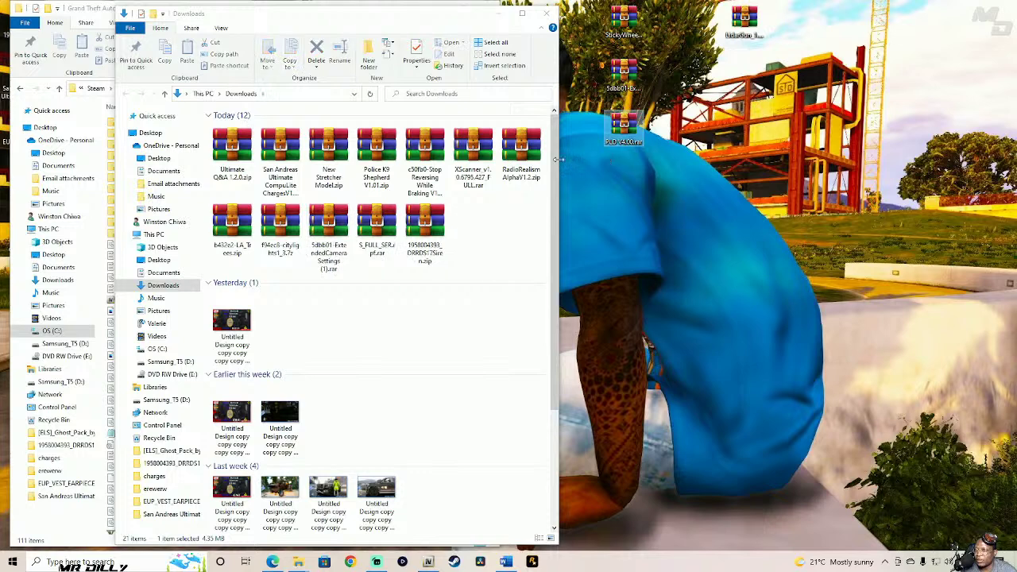
drag(282, 224, 615, 195)
click(231, 219)
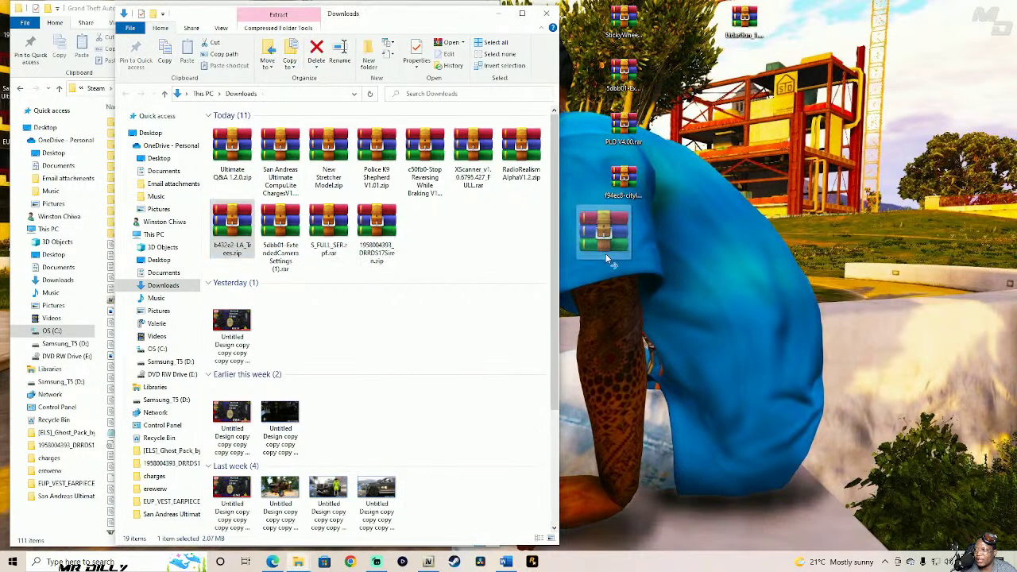
drag(602, 250, 591, 246)
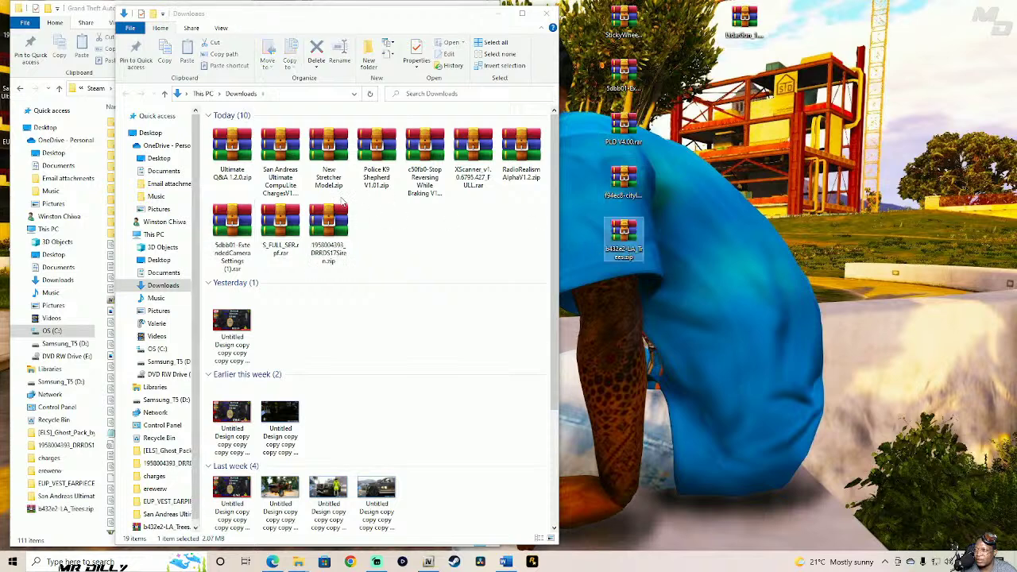
- Move the RadioRealism AlphaV1.2, XScanner and Stop Reversing While Braking archives from Downloads to the desktop
drag(520, 153, 611, 305)
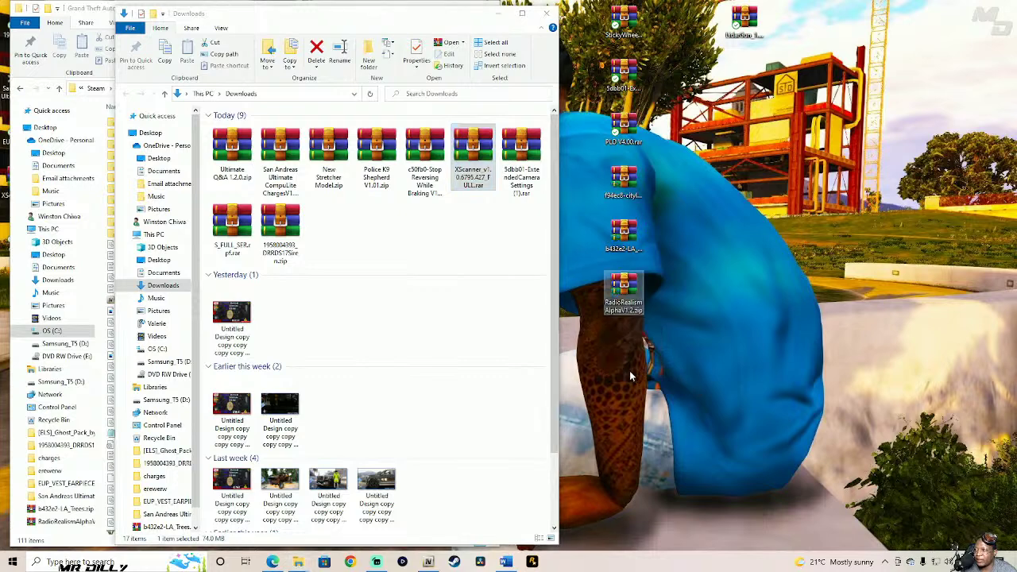
drag(630, 371, 629, 367)
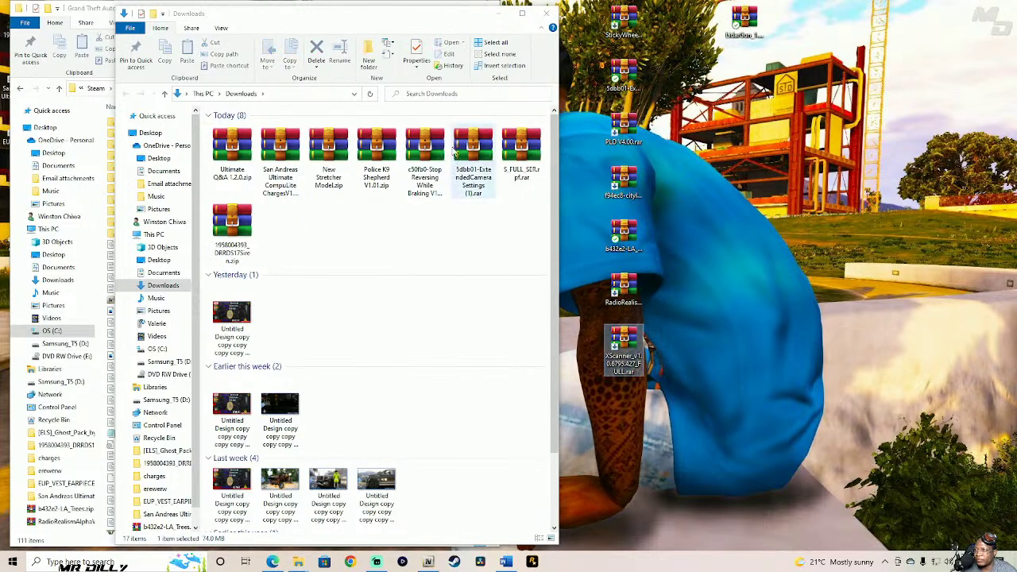
drag(425, 155, 624, 422)
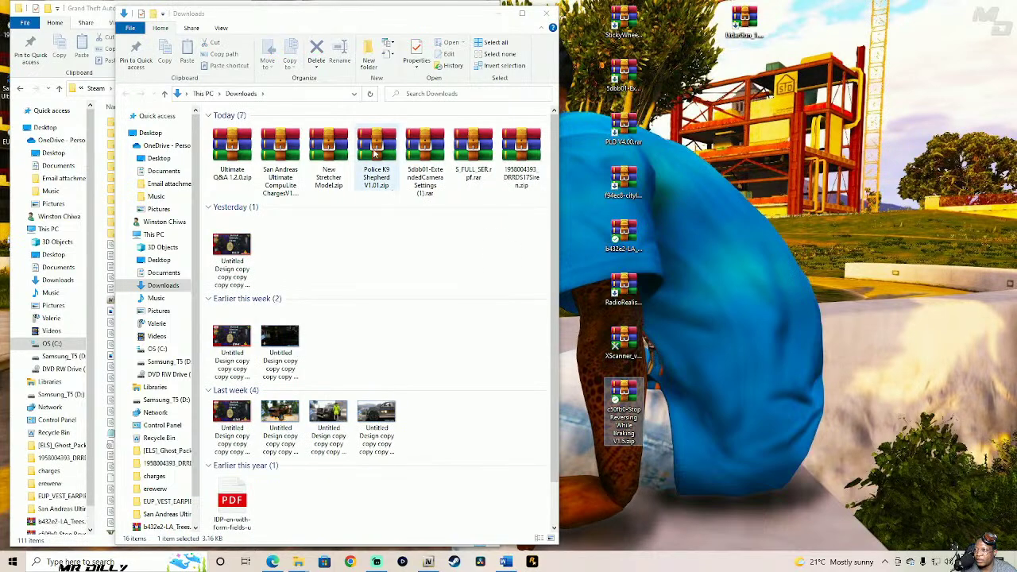
- Move the Police K9 Shepherd V1.01, New Stretcher Model and San Andreas Ultimate CompuLite Charges archives to the desktop
drag(373, 155, 699, 76)
drag(329, 155, 713, 149)
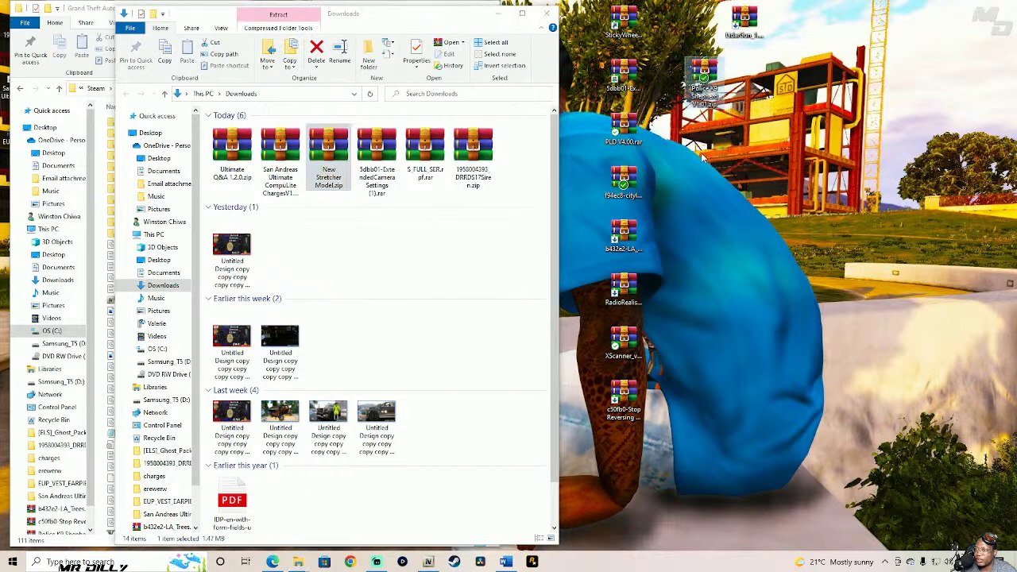
click(284, 166)
drag(285, 165, 702, 215)
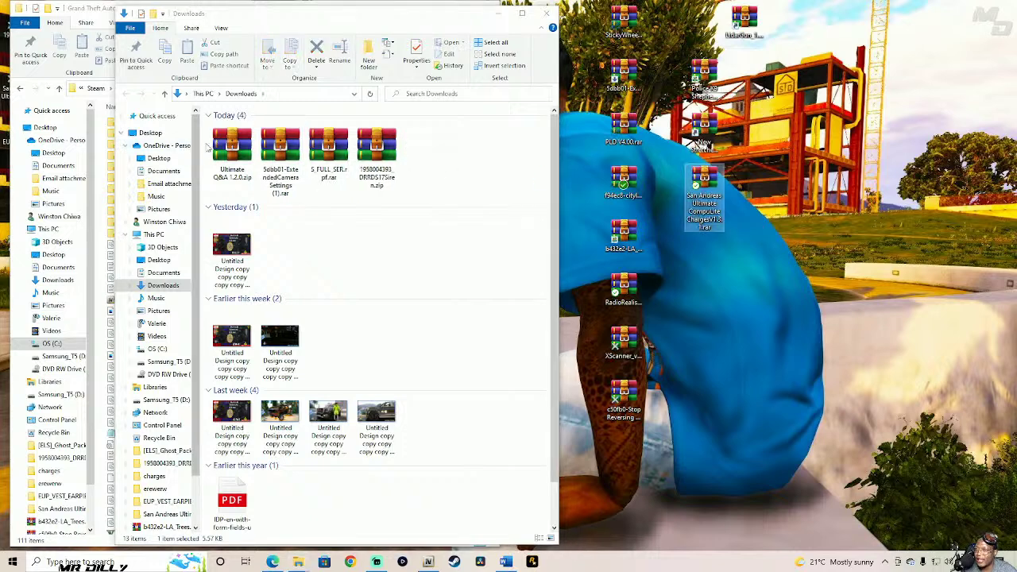
click(238, 161)
drag(239, 161, 705, 274)
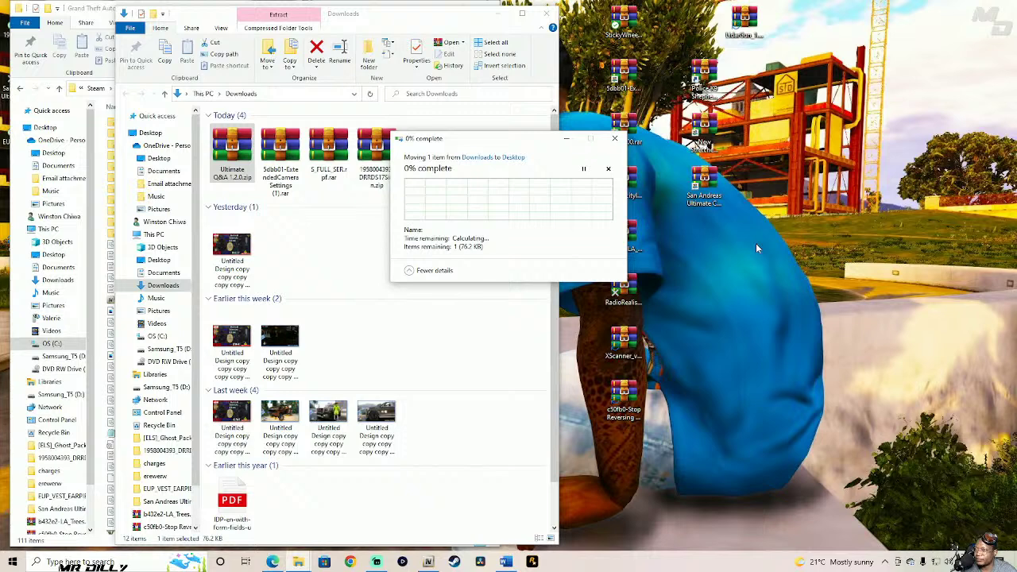
click(608, 170)
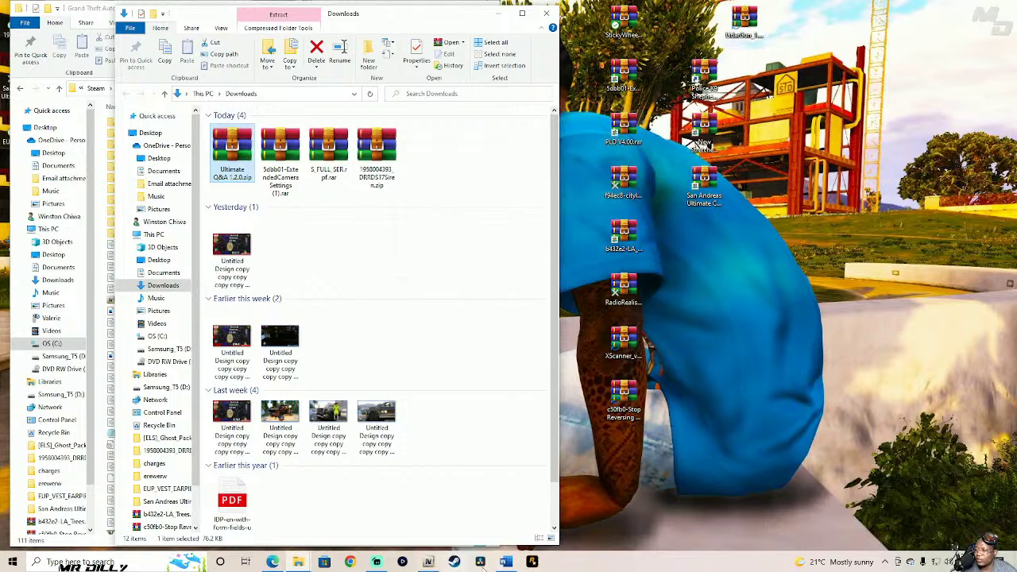
click(272, 561)
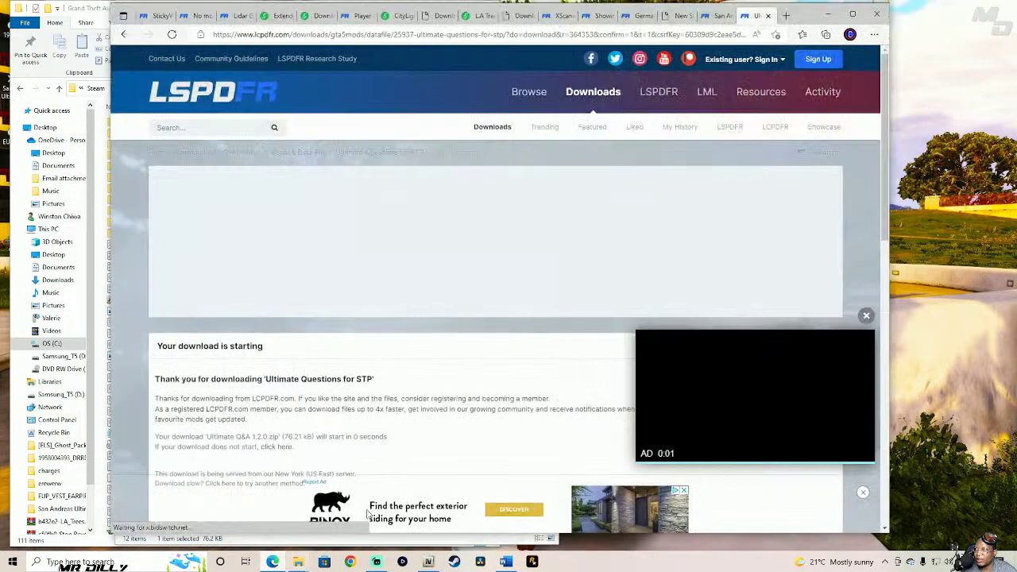
click(828, 14)
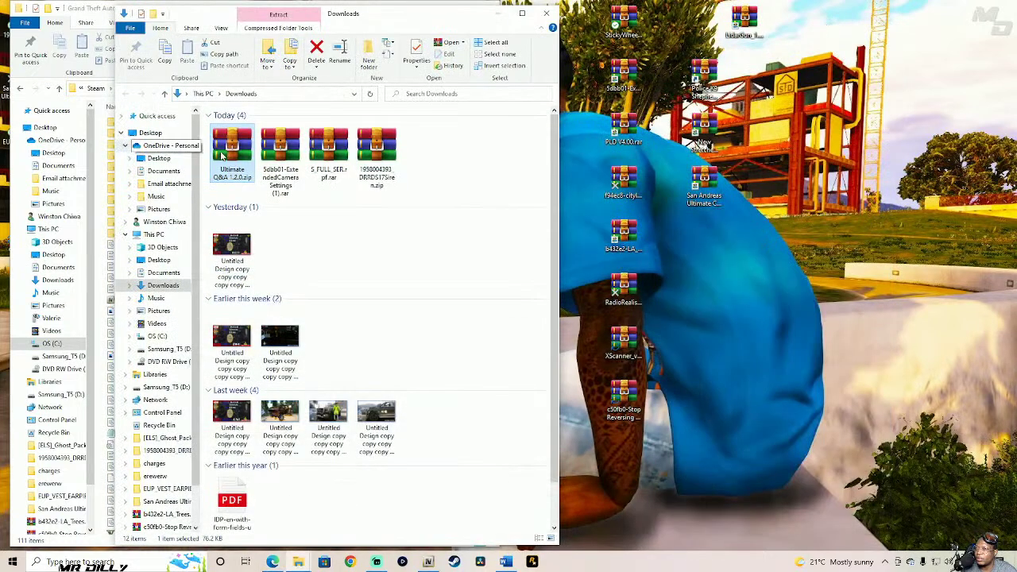
- Move Ultimate Q&A 1.2.0.zip to the desktop and line up the LidarGun archive with the second column of archives
drag(704, 199, 708, 272)
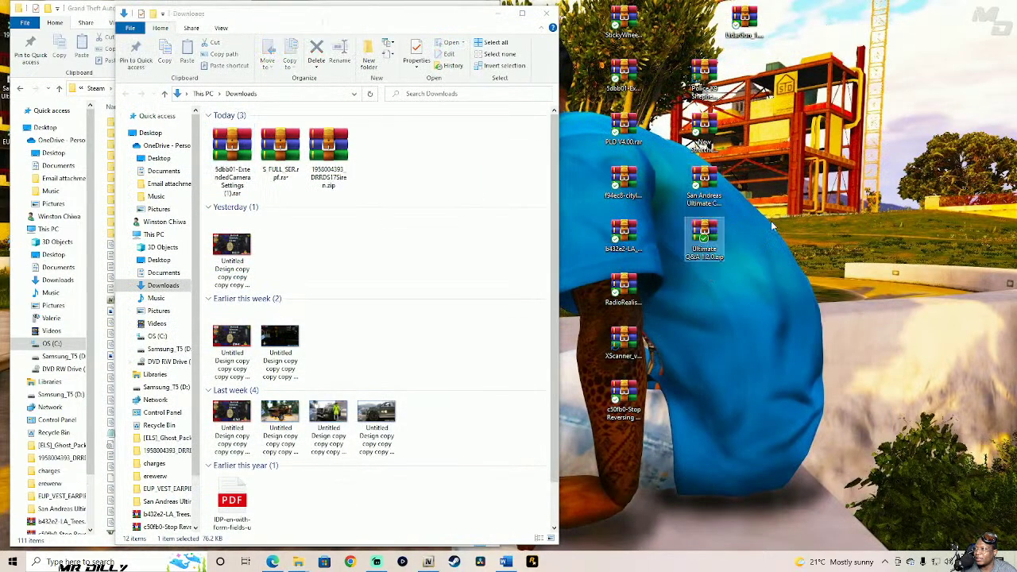
drag(747, 29, 704, 27)
key(ctrl+a)
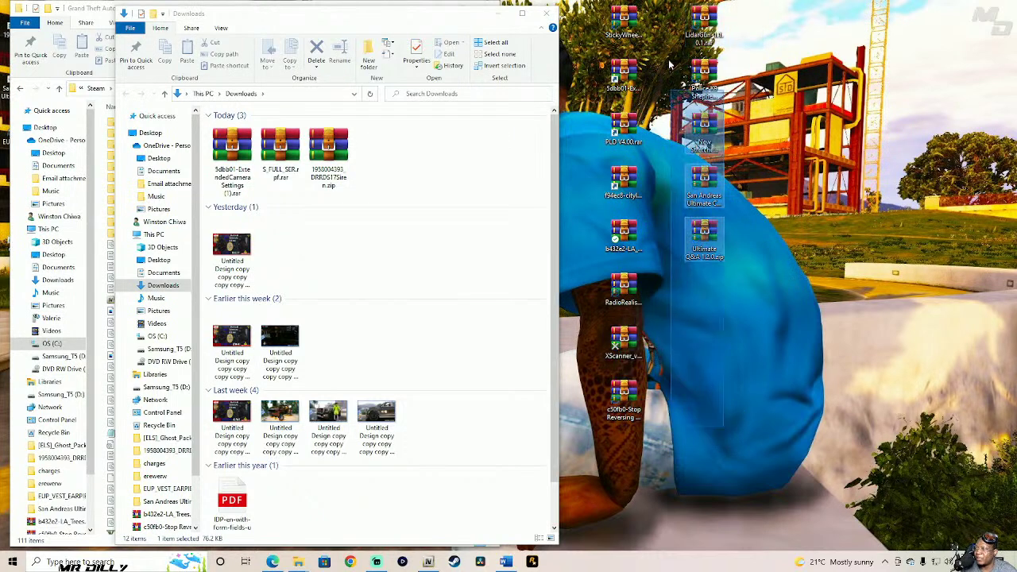
click(938, 160)
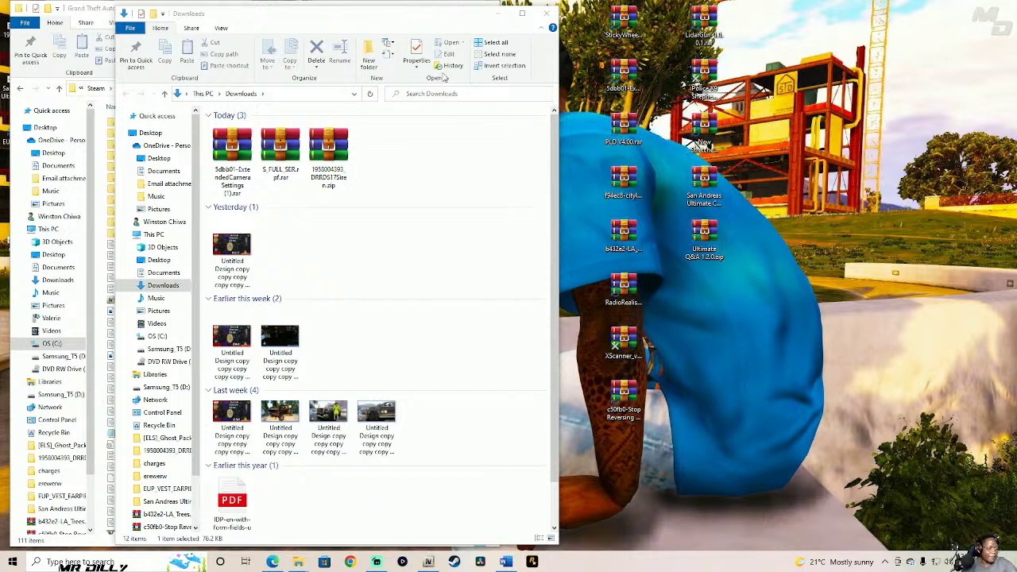
- Close the Downloads window and extract the StickyWheels v0.2 archive into its own desktop folder with the WinRAR wizard
click(545, 13)
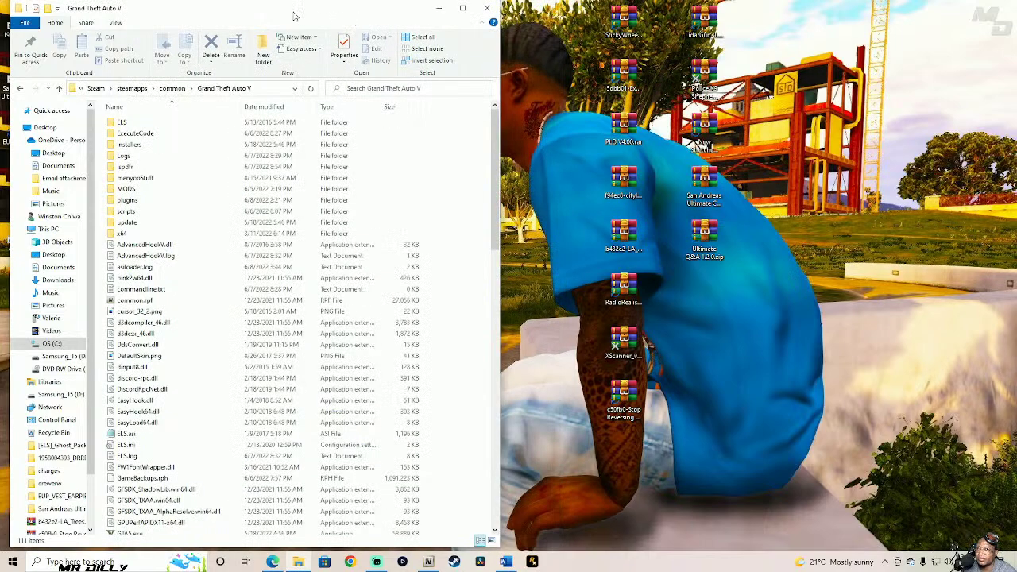
drag(271, 12, 274, 13)
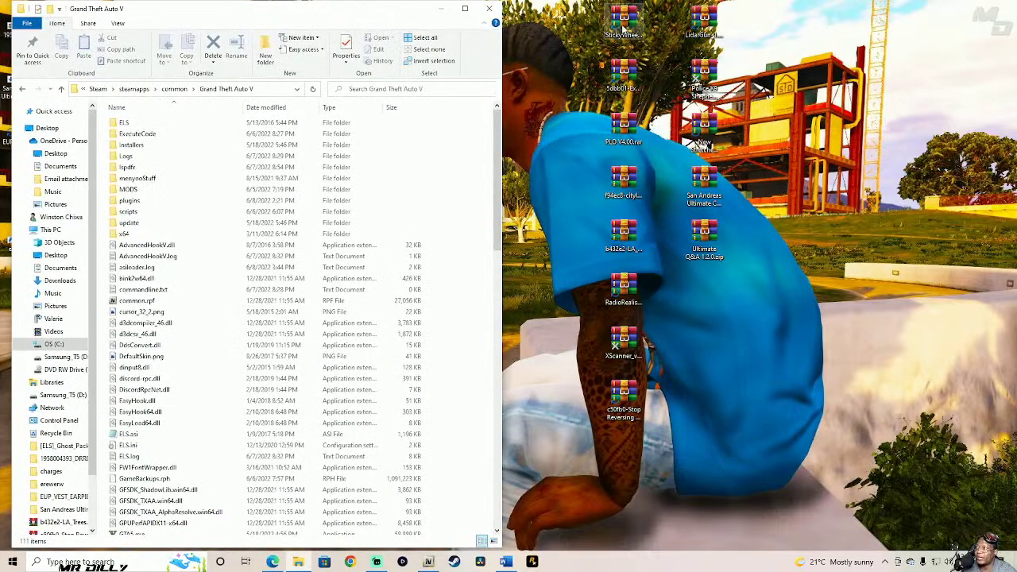
double_click(625, 22)
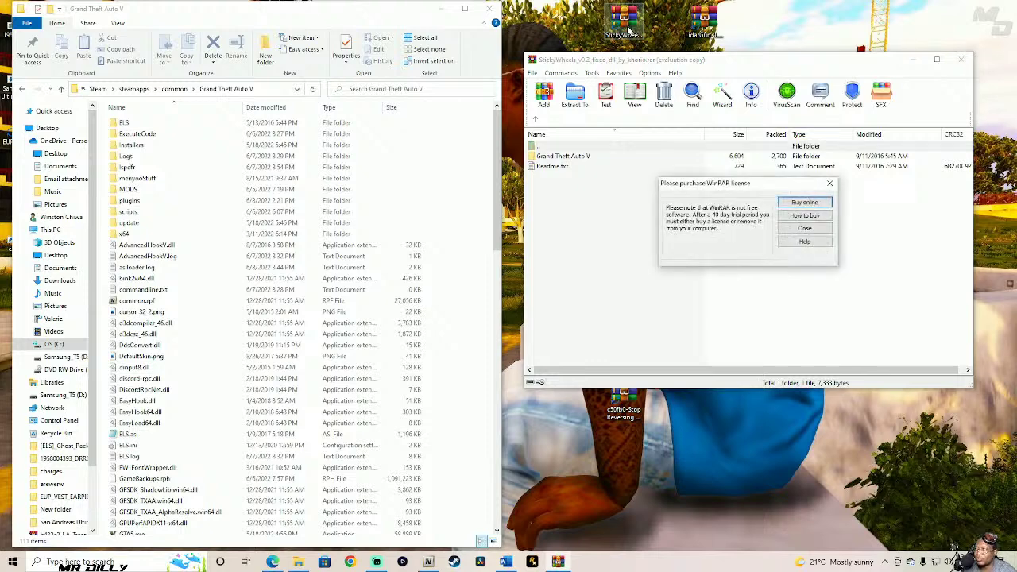
click(804, 229)
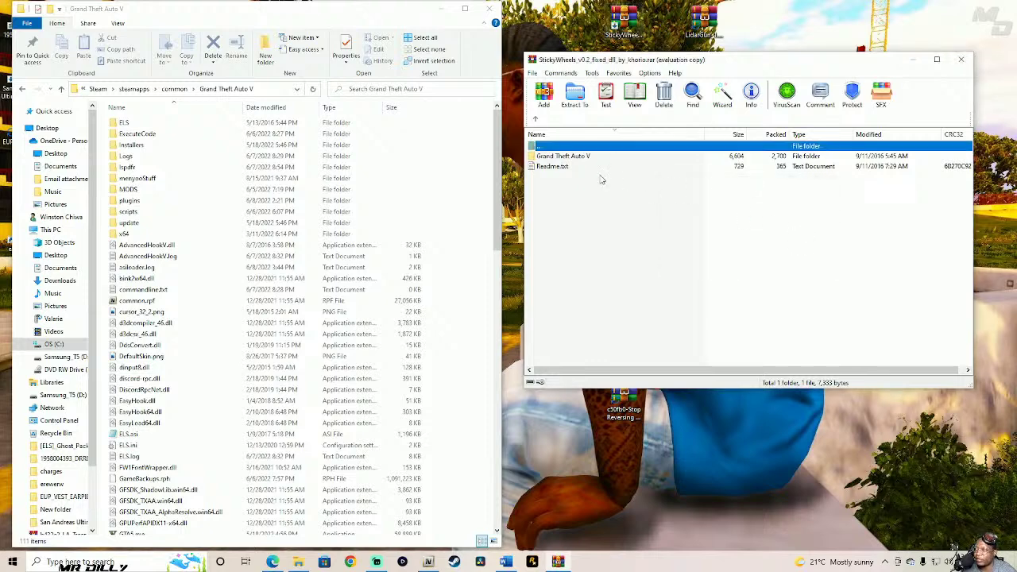
click(722, 95)
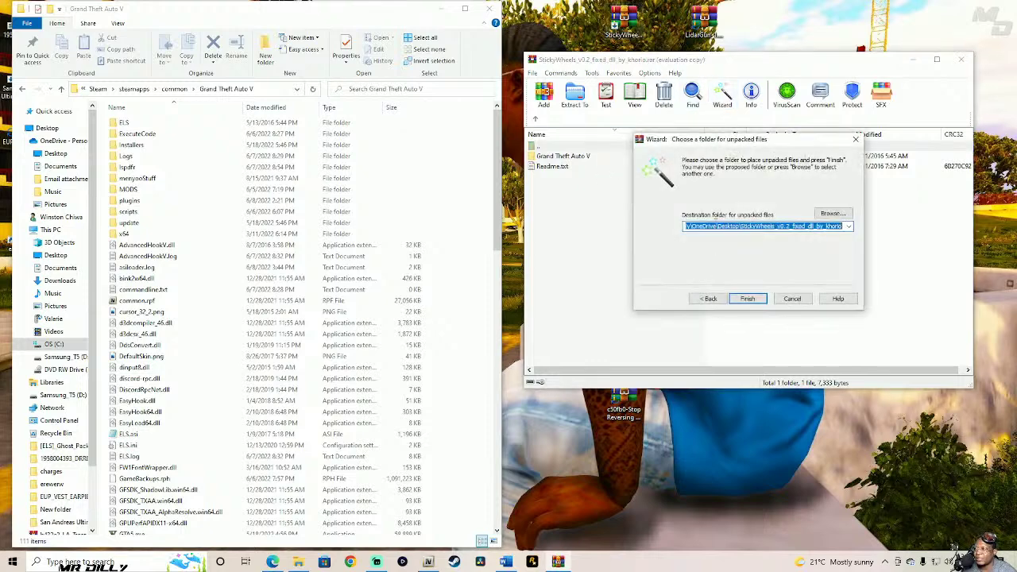
click(747, 299)
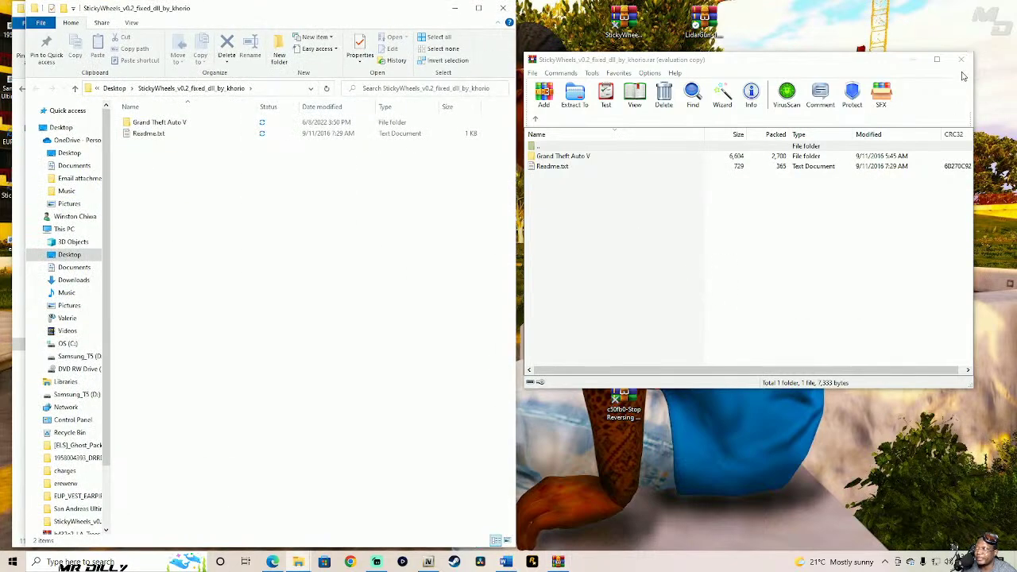
click(960, 59)
- Move the Plugins folder from the extracted StickyWheels folder into the Grand Theft Auto V folder and set the StickyWheels archive aside on the desktop
drag(286, 11, 799, 17)
double_click(707, 125)
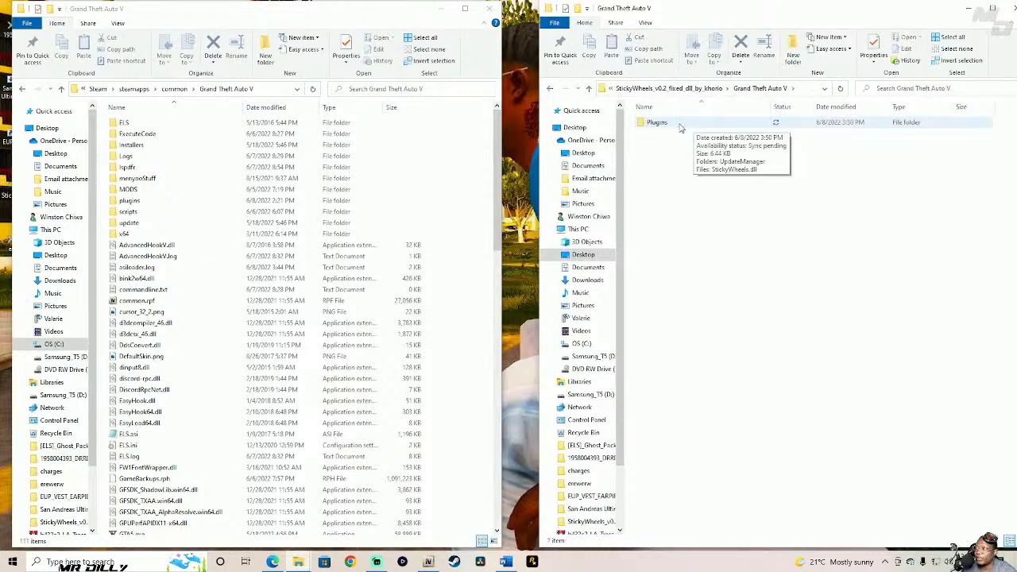
double_click(682, 125)
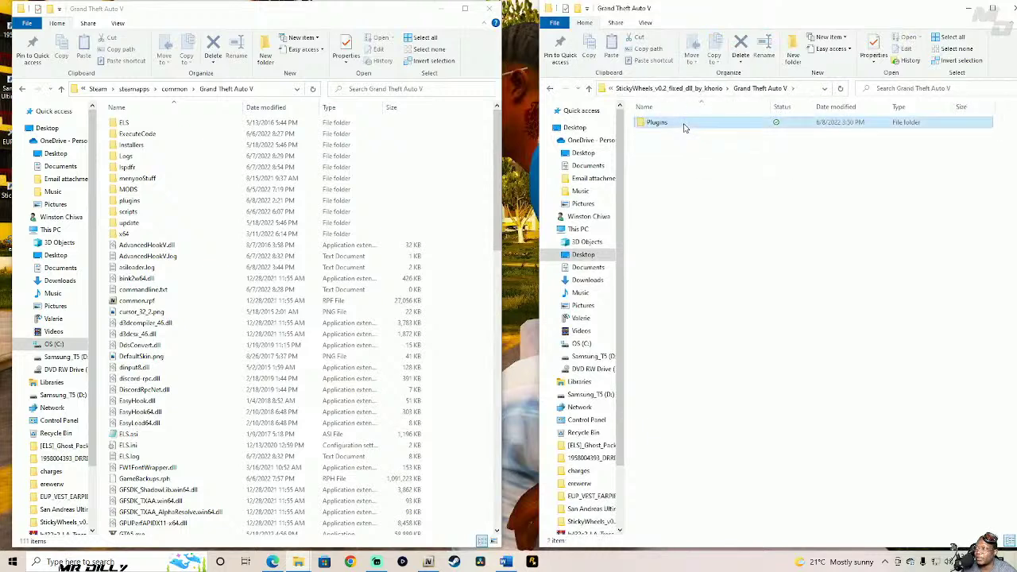
click(588, 89)
drag(749, 127, 458, 281)
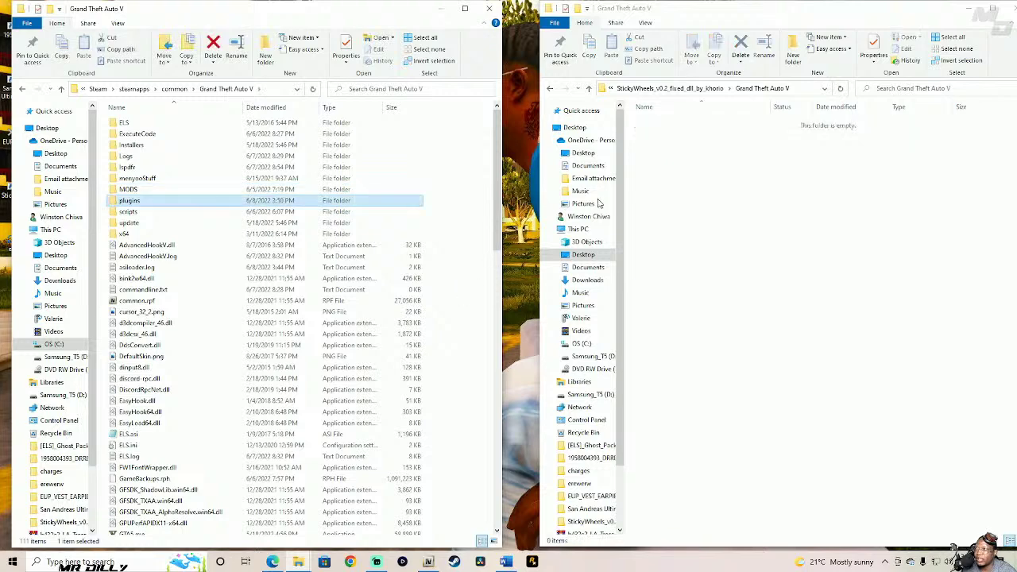
click(822, 8)
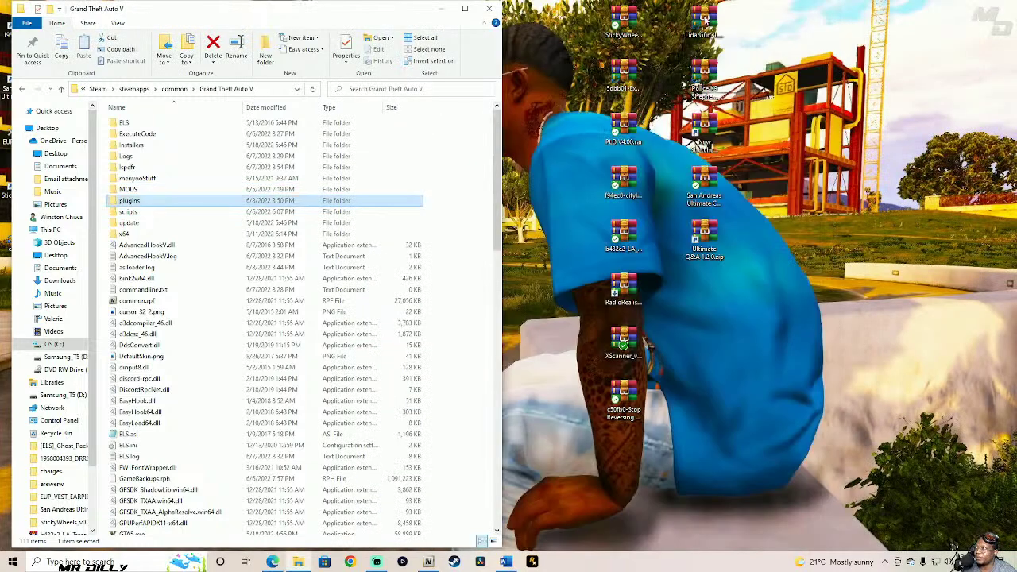
drag(625, 23, 990, 27)
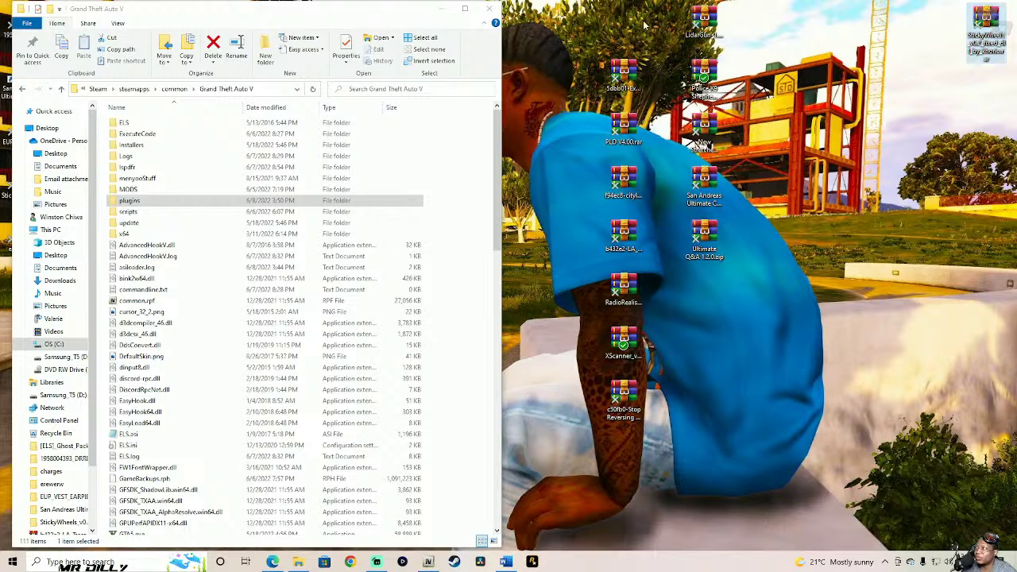
- Extract 5dbb01-ExtendedCameraSettings.rar into its own desktop folder with the WinRAR wizard and place that folder window beside the game folder
double_click(629, 74)
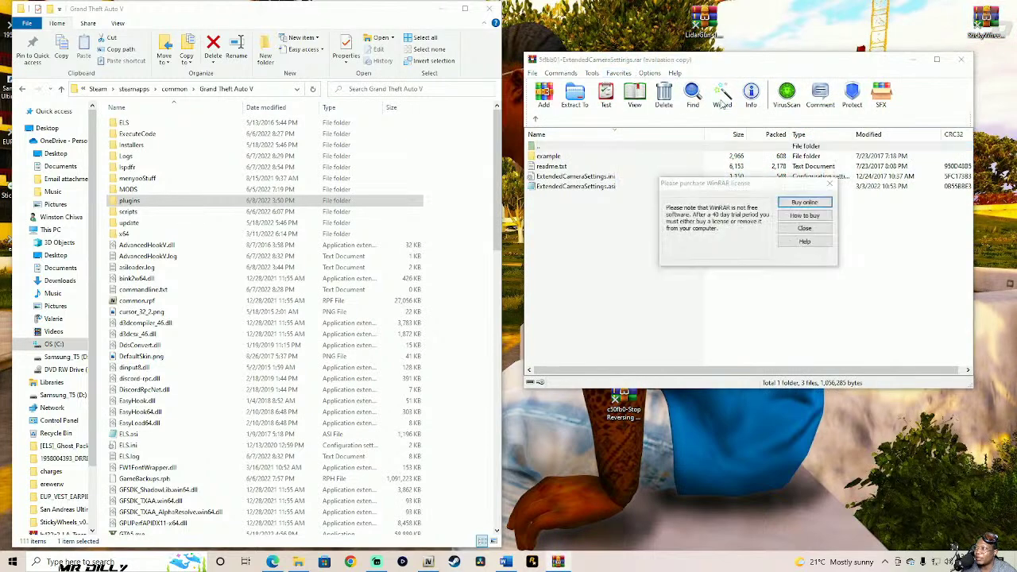
click(792, 232)
click(722, 96)
click(748, 299)
click(748, 298)
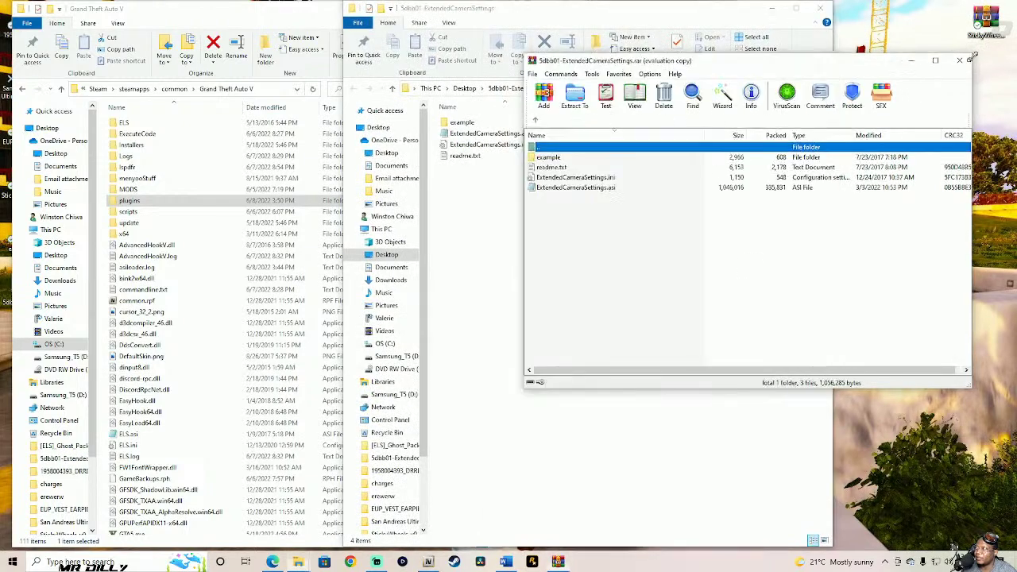
drag(596, 18, 1015, 19)
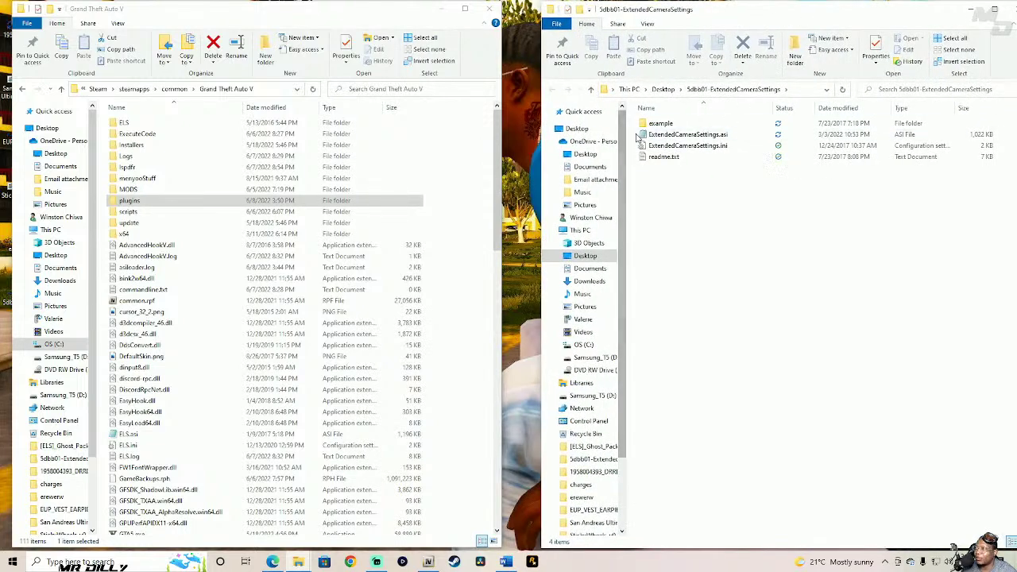
drag(699, 135, 691, 147)
shift+click(688, 146)
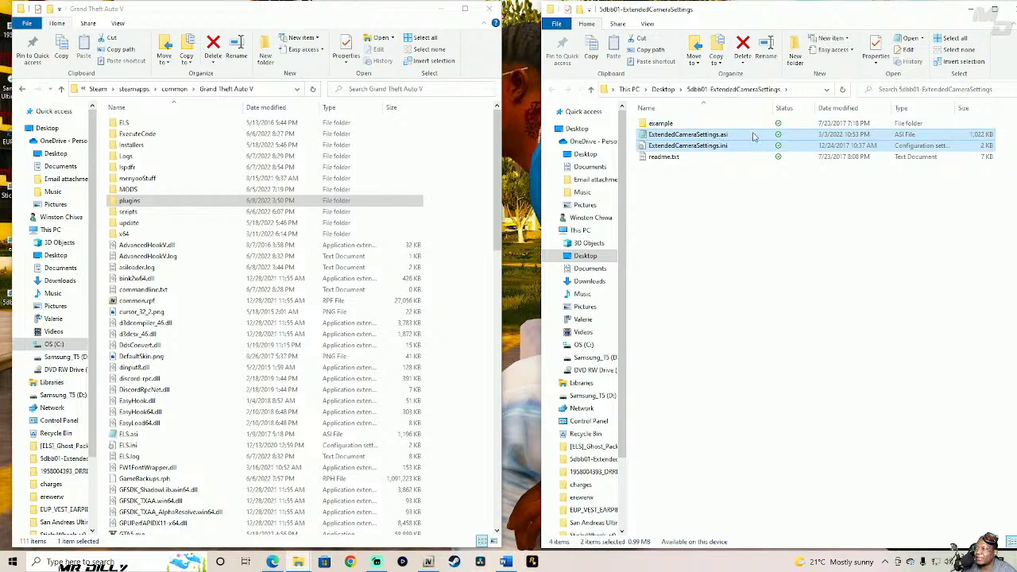
drag(749, 135, 470, 349)
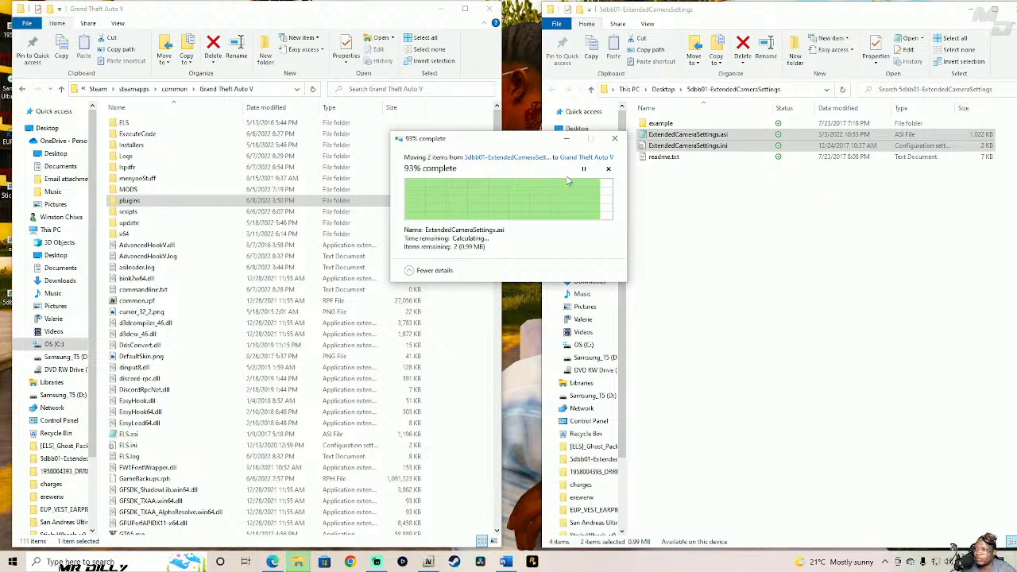
click(608, 169)
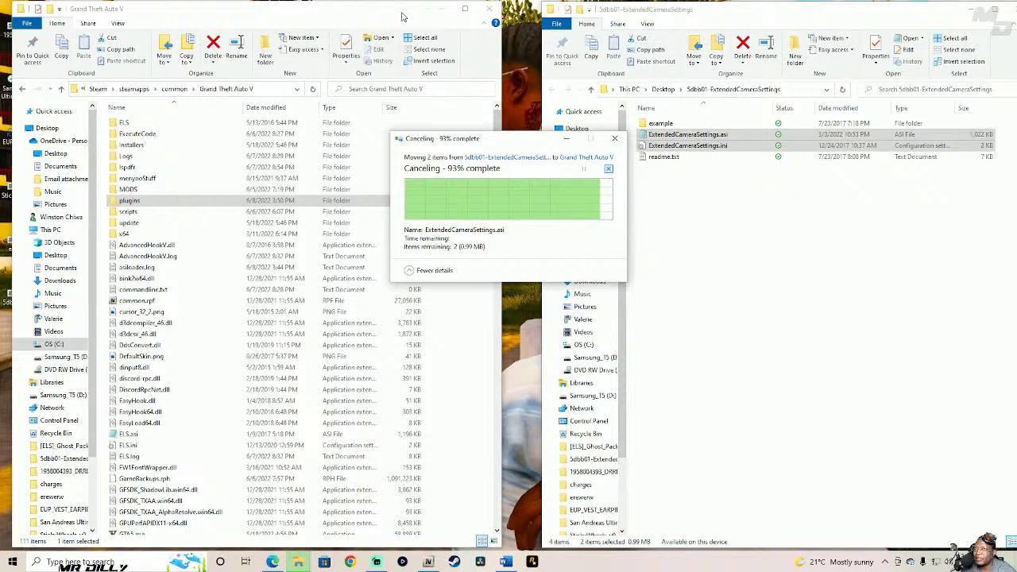
drag(399, 16, 393, 15)
click(529, 148)
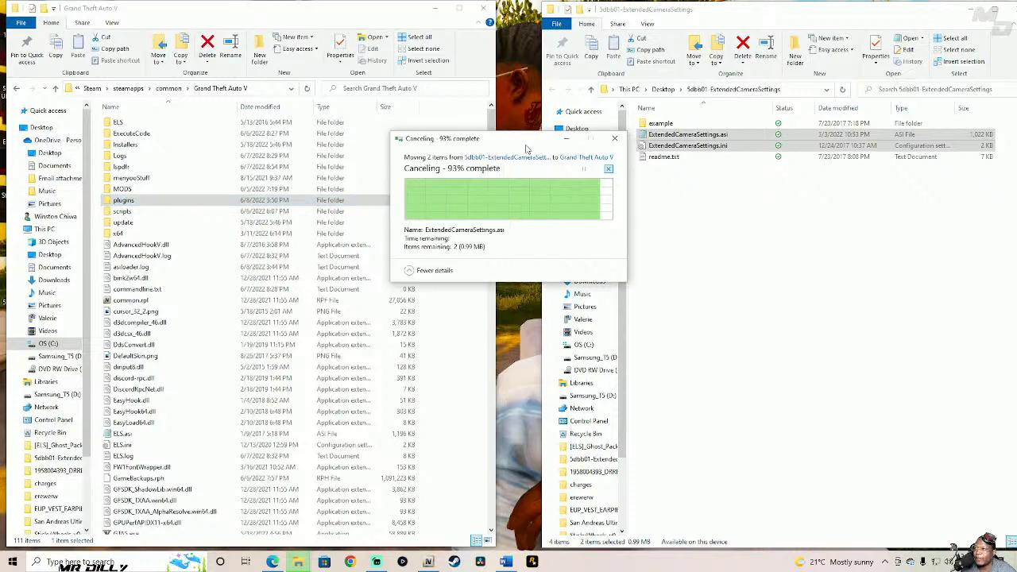
click(614, 138)
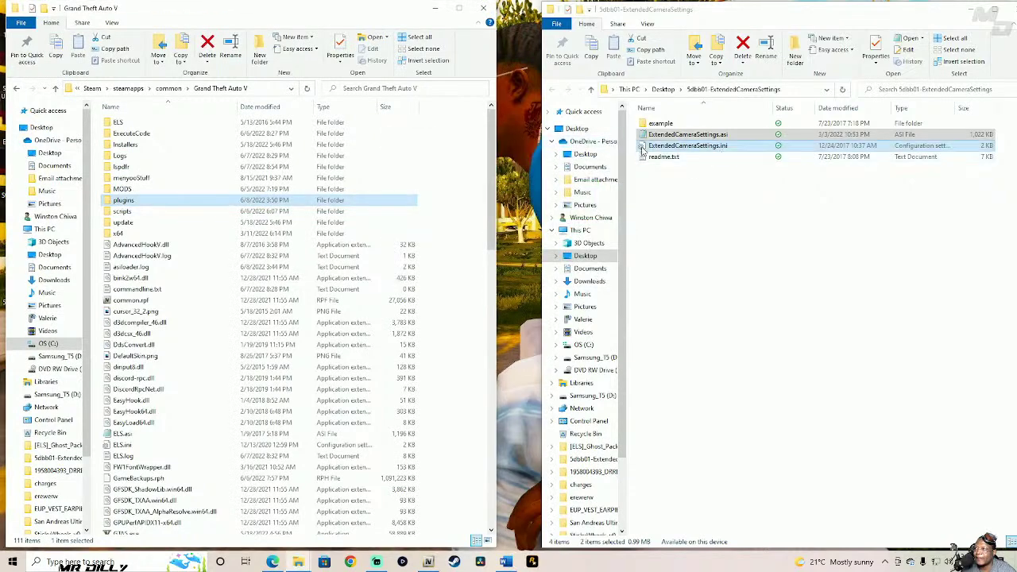
- Try again to move ExtendedCameraSettings.asi and ExtendedCameraSettings.ini into the Grand Theft Auto V folder and check its file list for them
scroll(482, 275, down, 12)
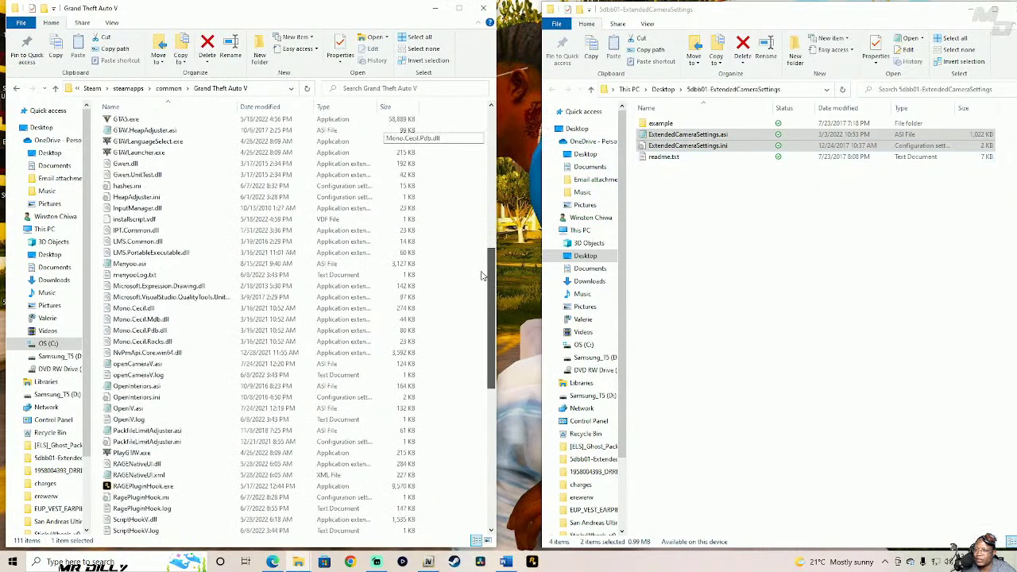
scroll(483, 275, down, 1)
scroll(472, 267, up, 2)
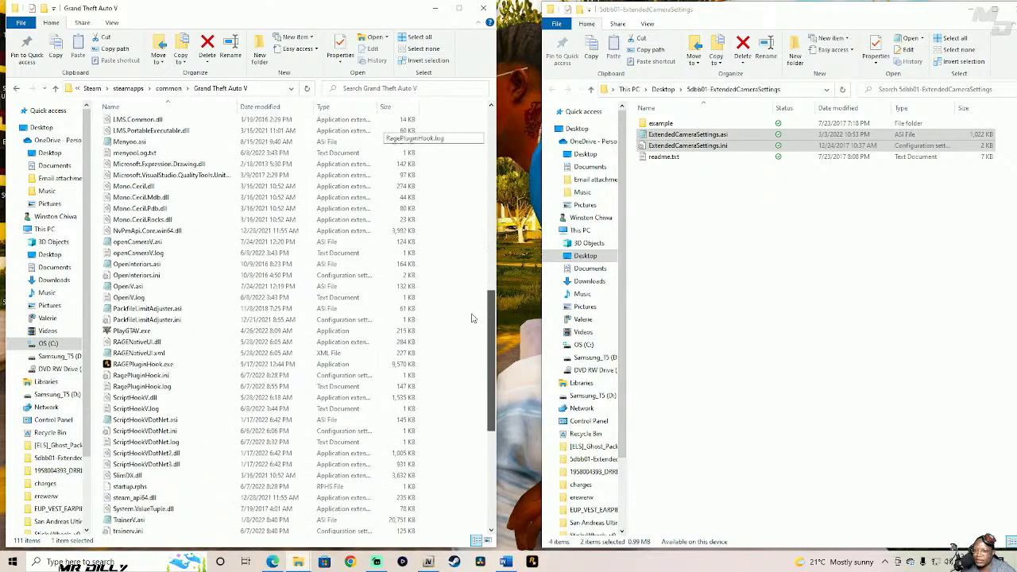
scroll(467, 246, up, 5)
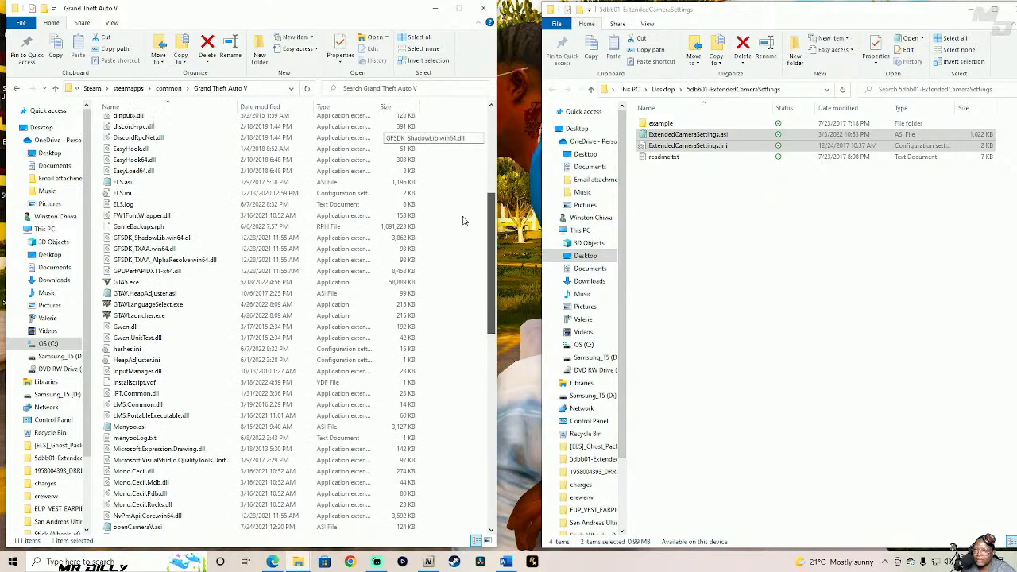
scroll(465, 208, up, 2)
click(685, 190)
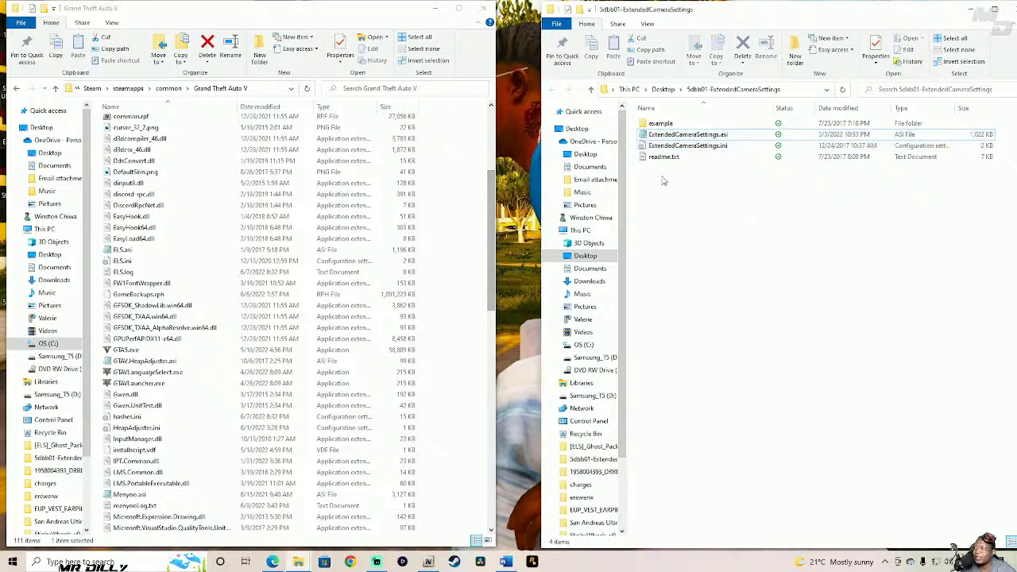
click(661, 135)
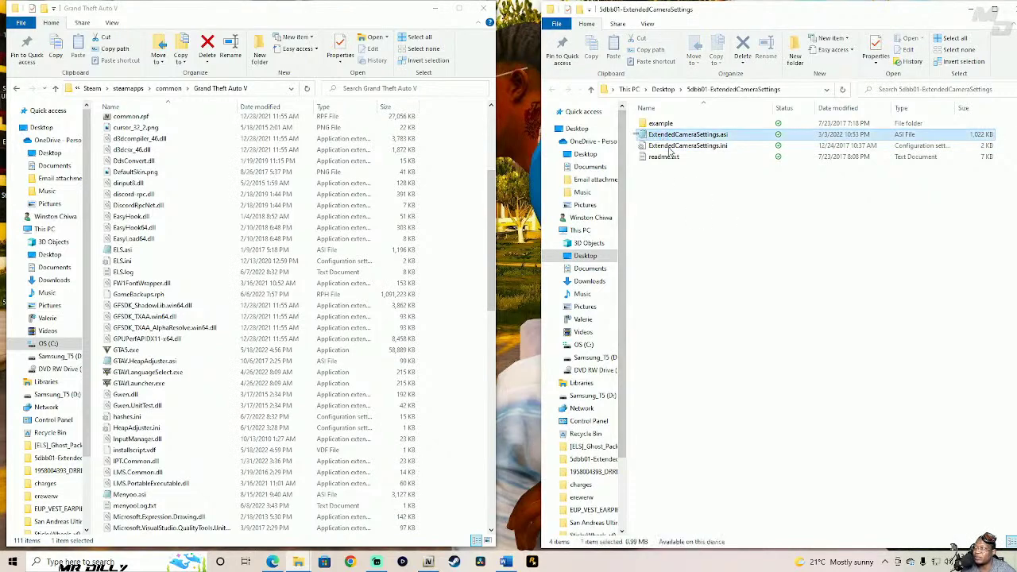
ctrl+click(670, 147)
drag(670, 147, 461, 318)
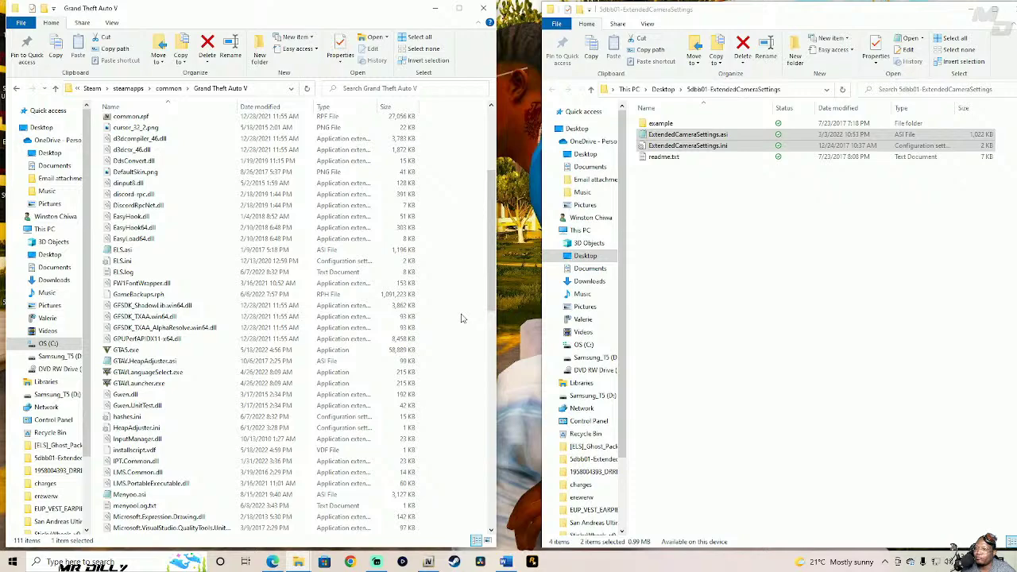
drag(493, 286, 493, 167)
drag(483, 219, 488, 289)
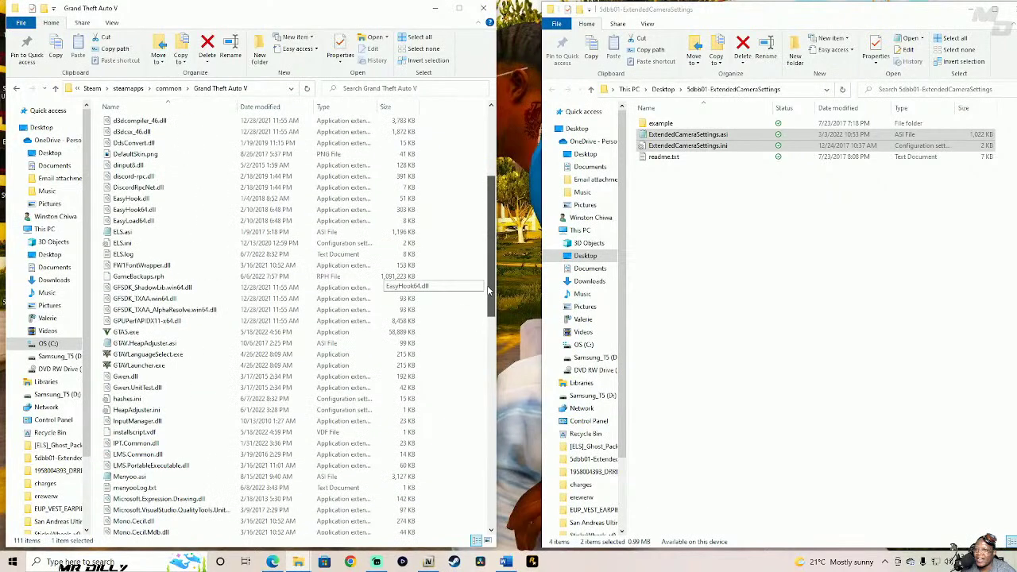
drag(487, 285, 491, 250)
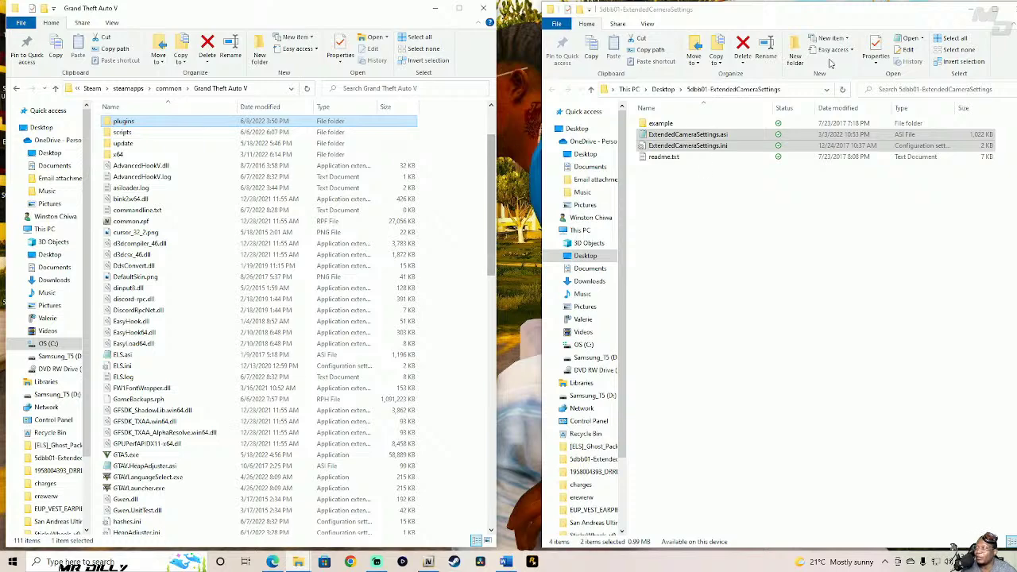
- Arrange both folder windows side by side and move ExtendedCameraSettings.asi and ExtendedCameraSettings.ini into the Grand Theft Auto V folder, dismissing the earlier stuck transfer
drag(877, 15, 812, 16)
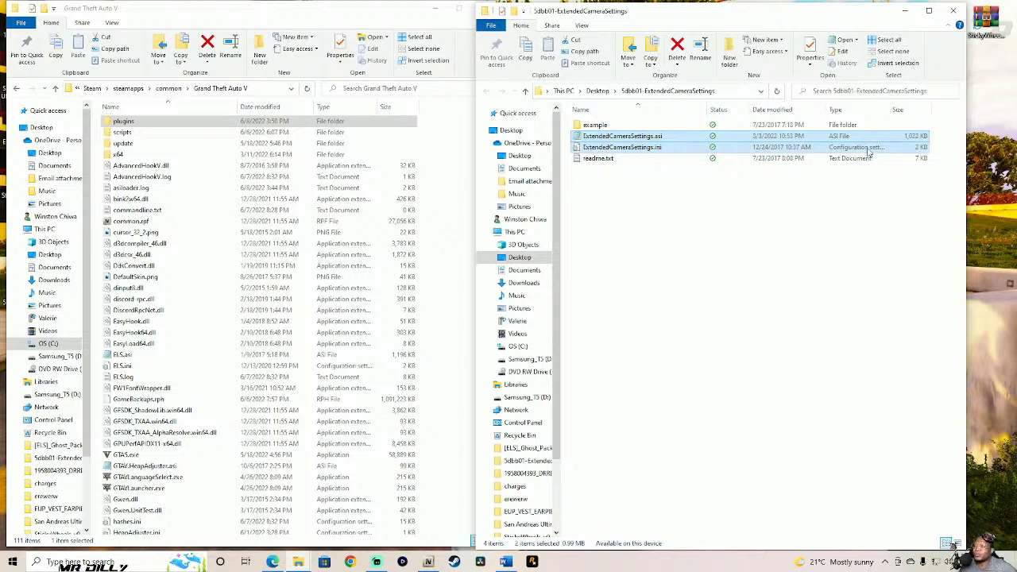
click(842, 207)
drag(809, 21, 676, 14)
mouse_move(361, 22)
mouse_down()
mouse_move(671, 280)
mouse_move(580, 116)
mouse_move(382, 9)
mouse_move(391, 13)
mouse_move(368, 21)
mouse_up()
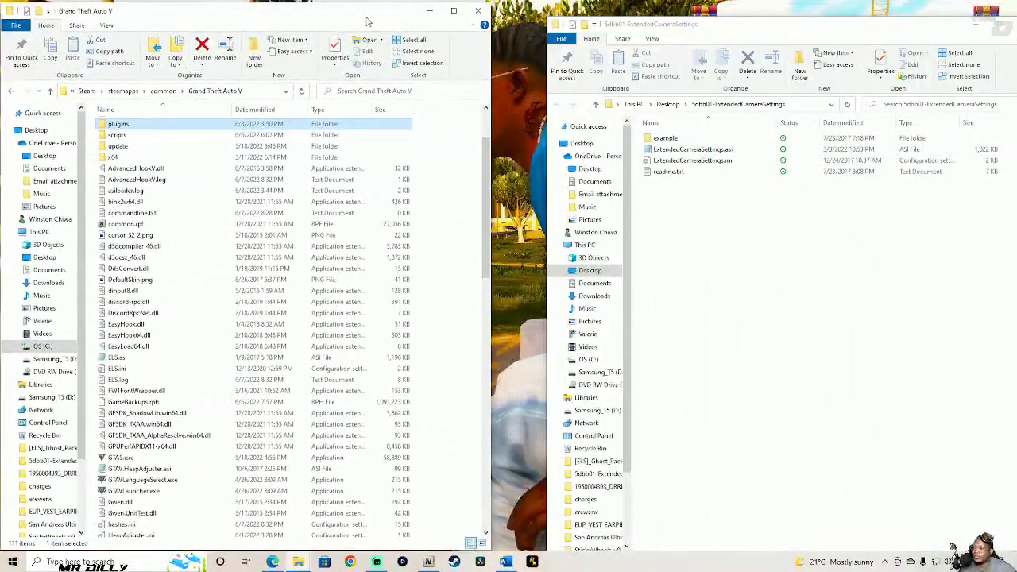
click(801, 33)
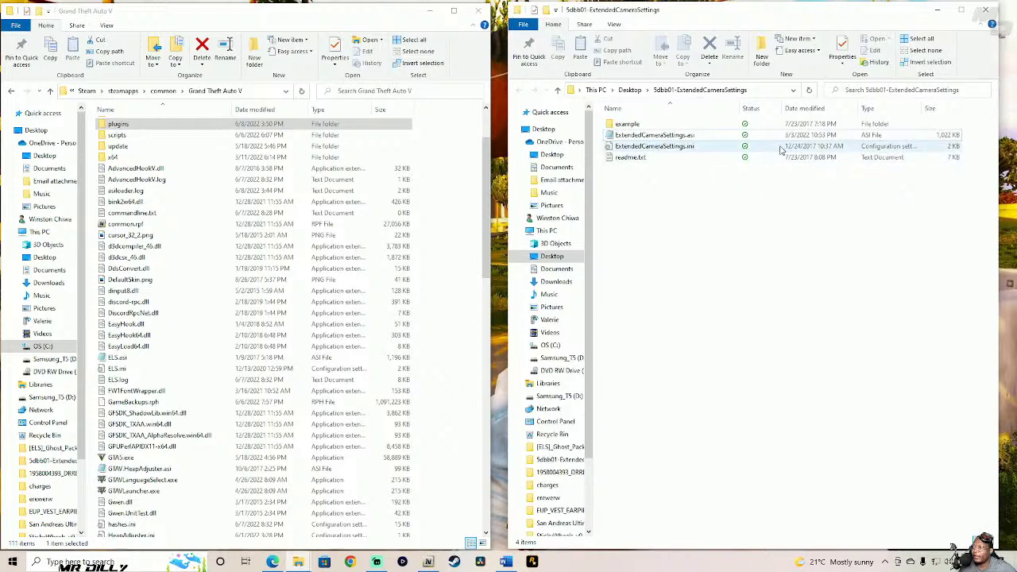
drag(979, 133, 931, 153)
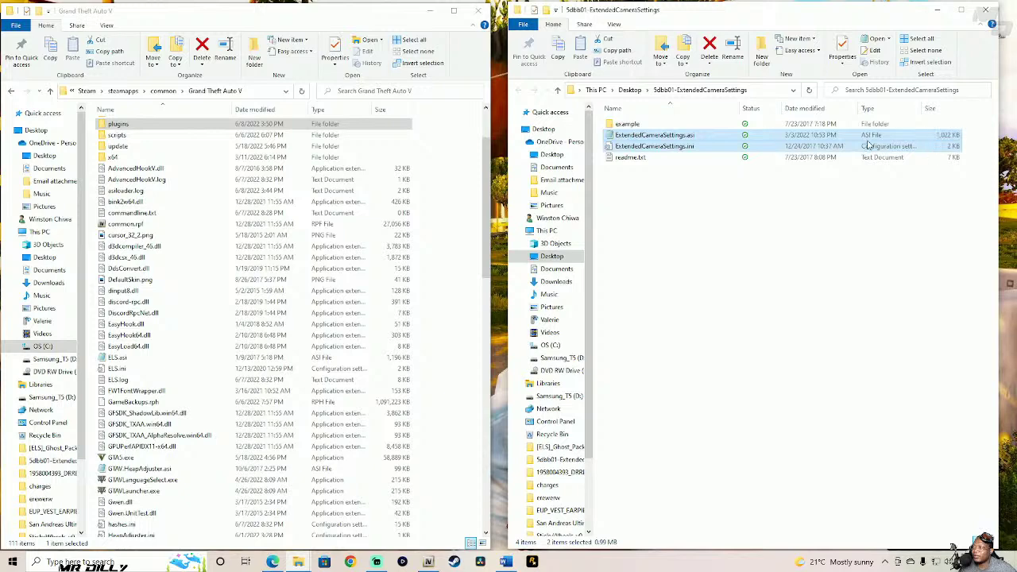
drag(871, 142, 473, 317)
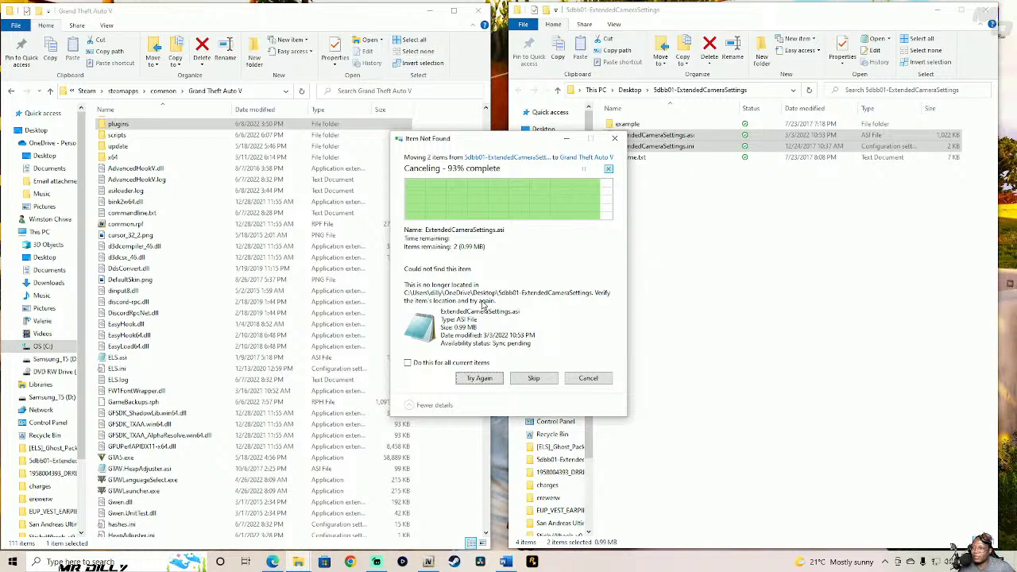
click(535, 379)
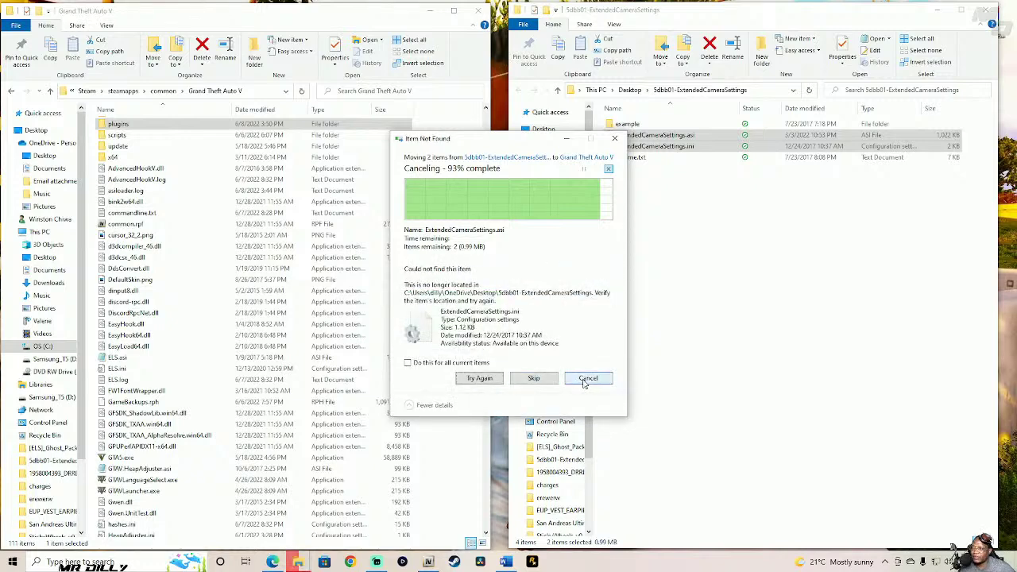
click(588, 379)
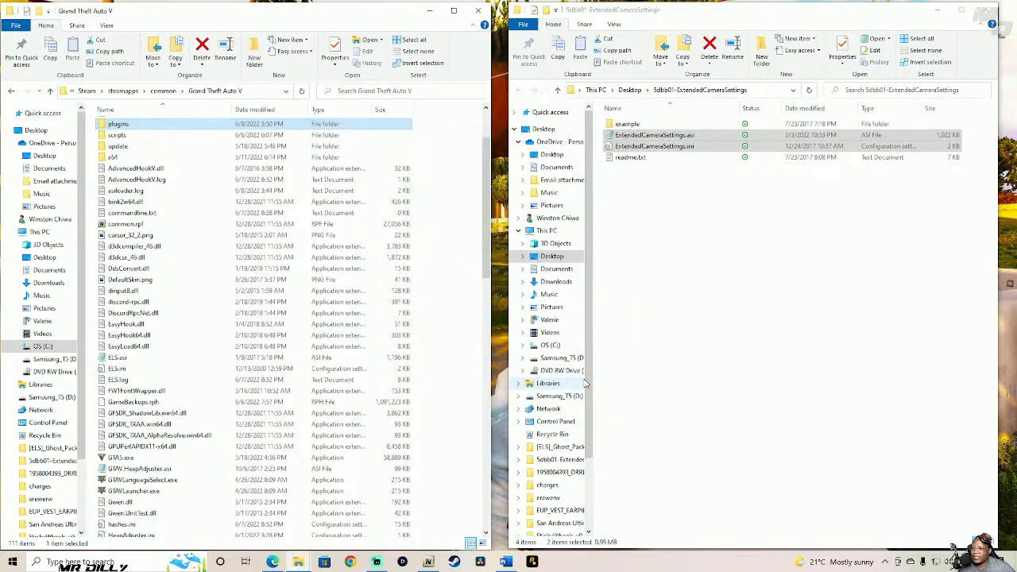
- Check the game's plugins folder and its LSPDFR subfolder for the moved files, and return to the Grand Theft Auto V folder
drag(487, 176, 472, 130)
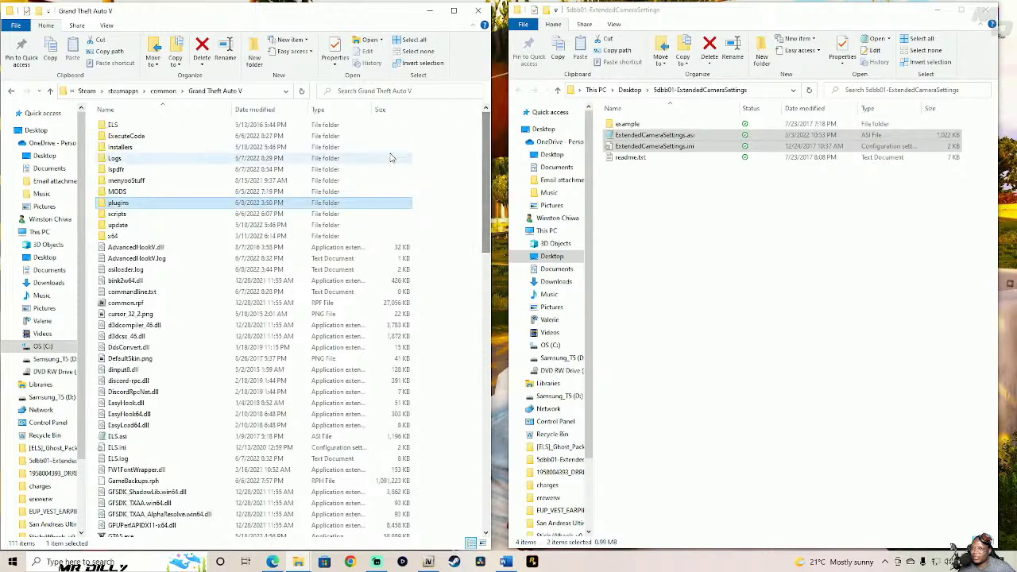
double_click(241, 207)
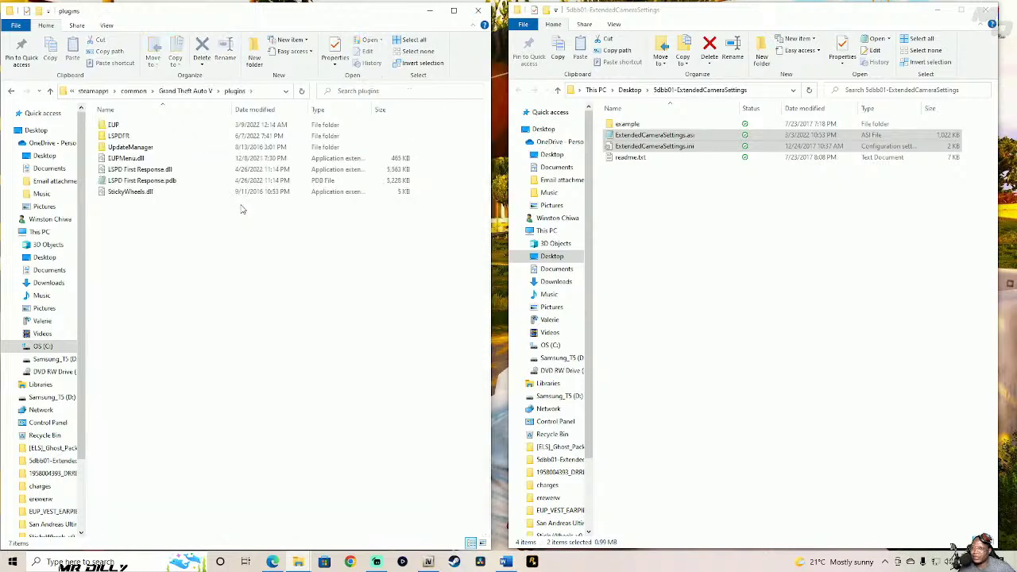
double_click(153, 139)
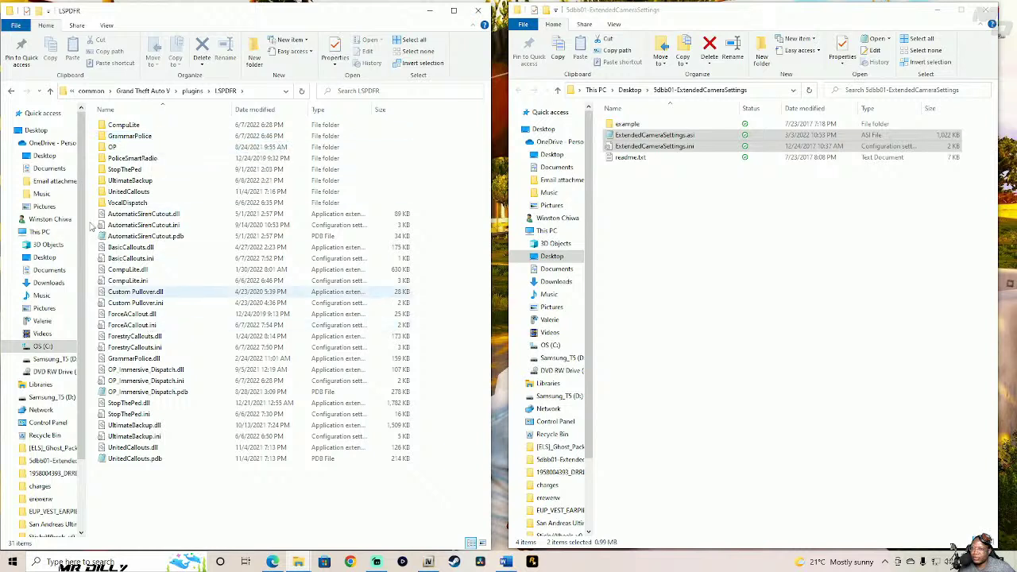
click(51, 91)
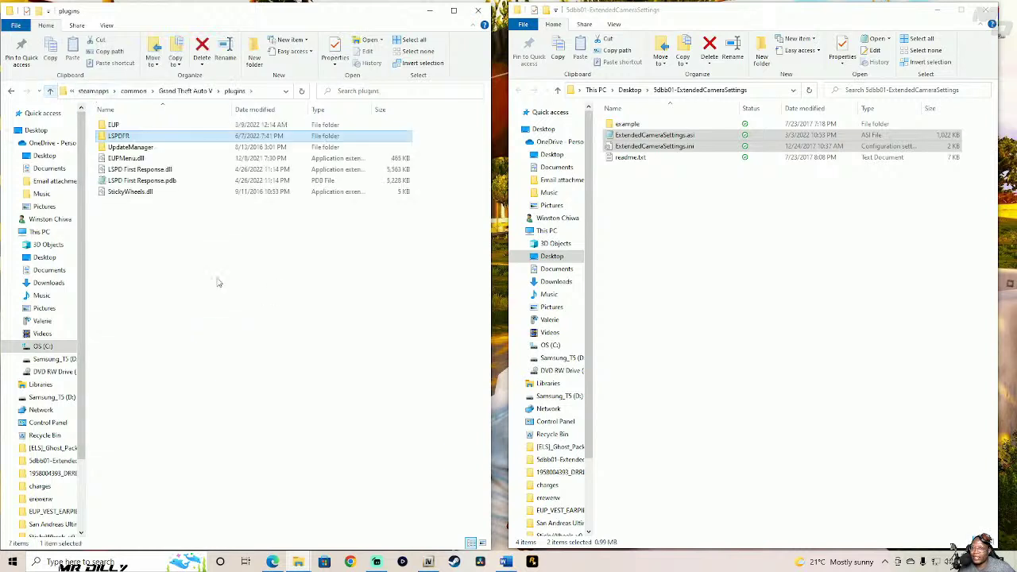
click(51, 91)
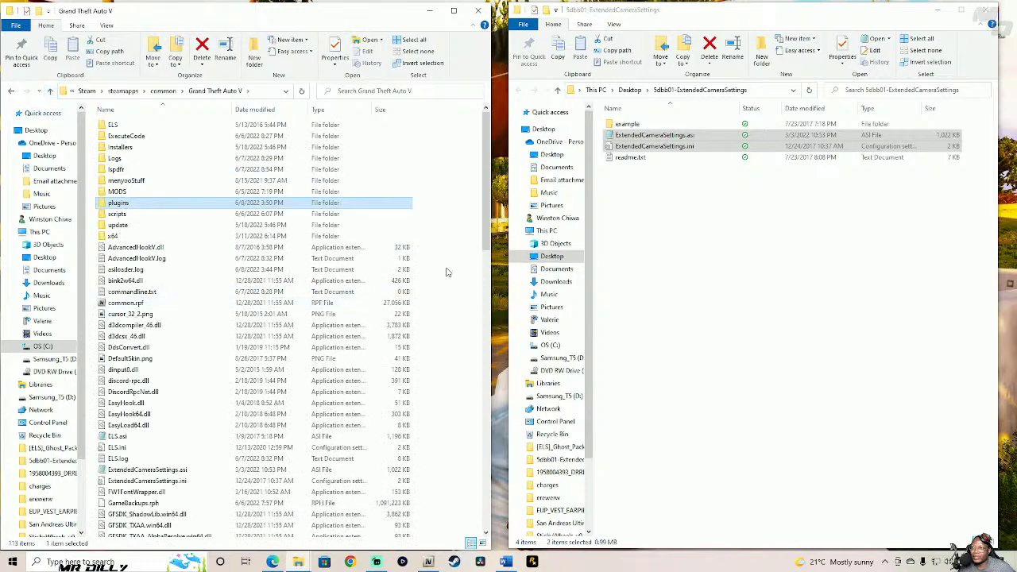
- Close the extracted ExtendedCameraSettings folder and move its archive out of the pending column, beside the LidarGun archive on the desktop
click(985, 9)
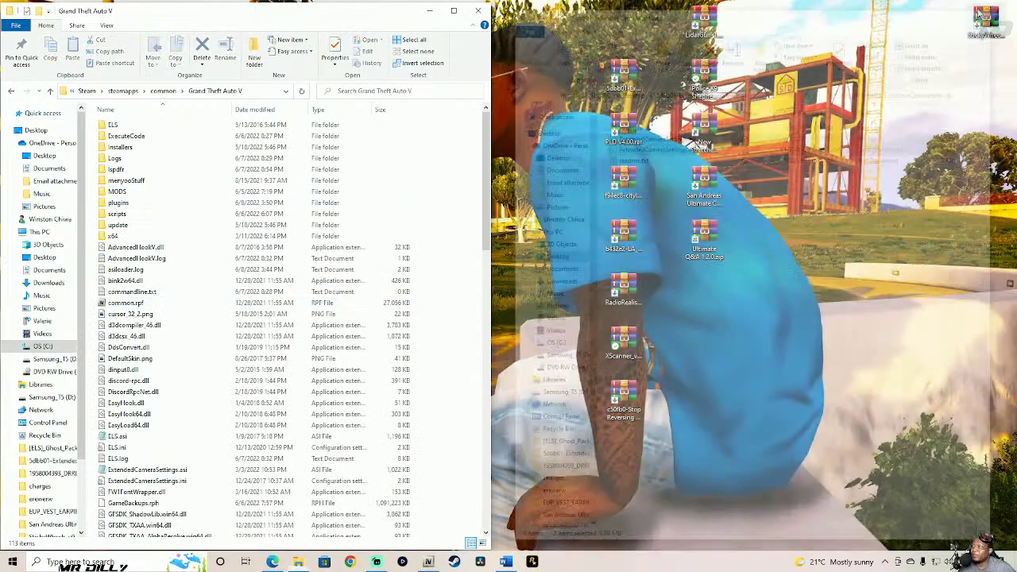
drag(642, 85, 784, 28)
click(609, 130)
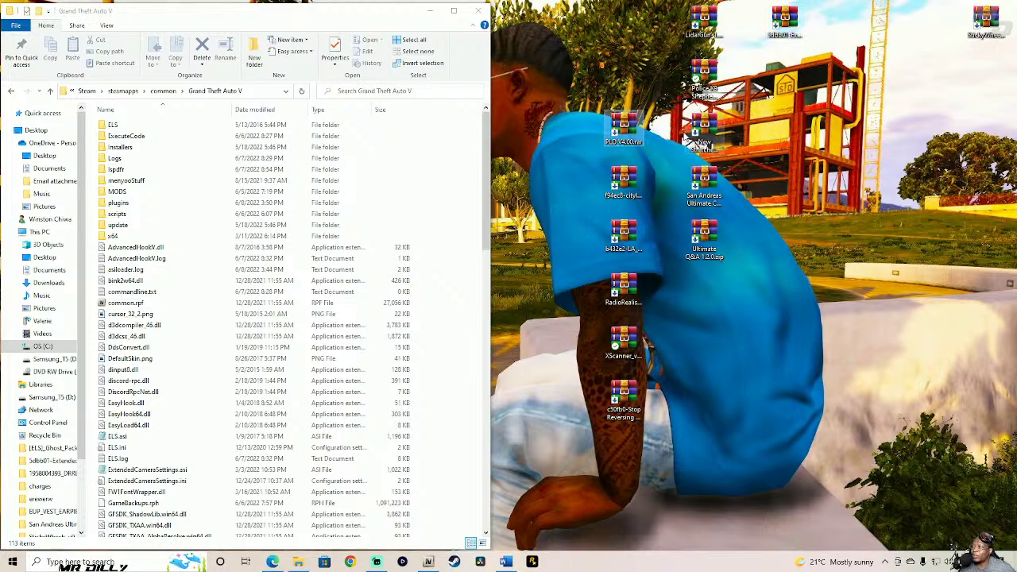
- Extract the PLD V4.00.rar archive into a PLD V4.00 folder on the desktop
double_click(609, 130)
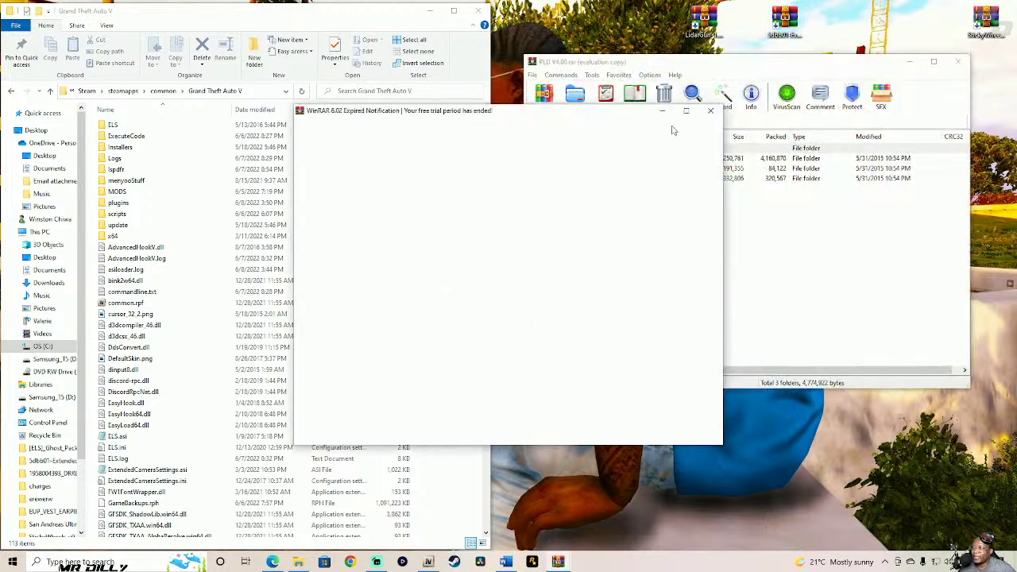
click(710, 107)
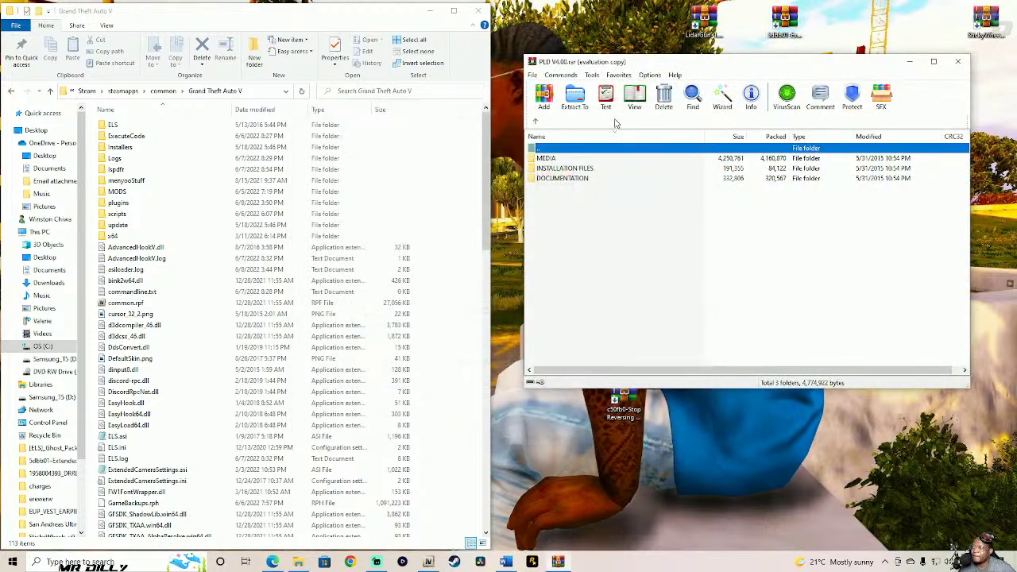
click(723, 103)
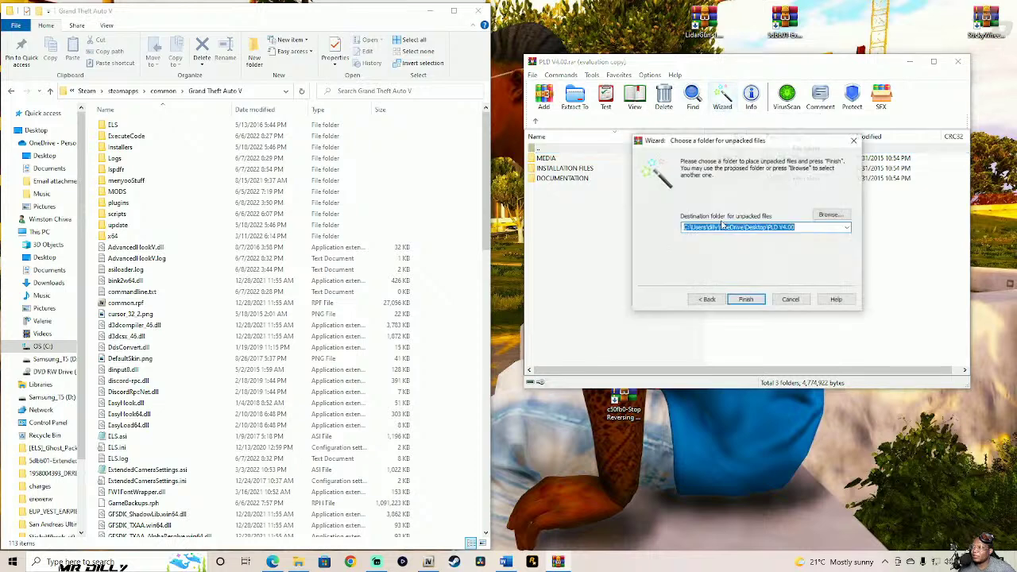
click(739, 300)
- Move PLD.asi and PLD.ini from the Grand Theft Auto V folder inside INSTALLATION FILES into the game's Grand Theft Auto V folder
double_click(677, 134)
double_click(667, 126)
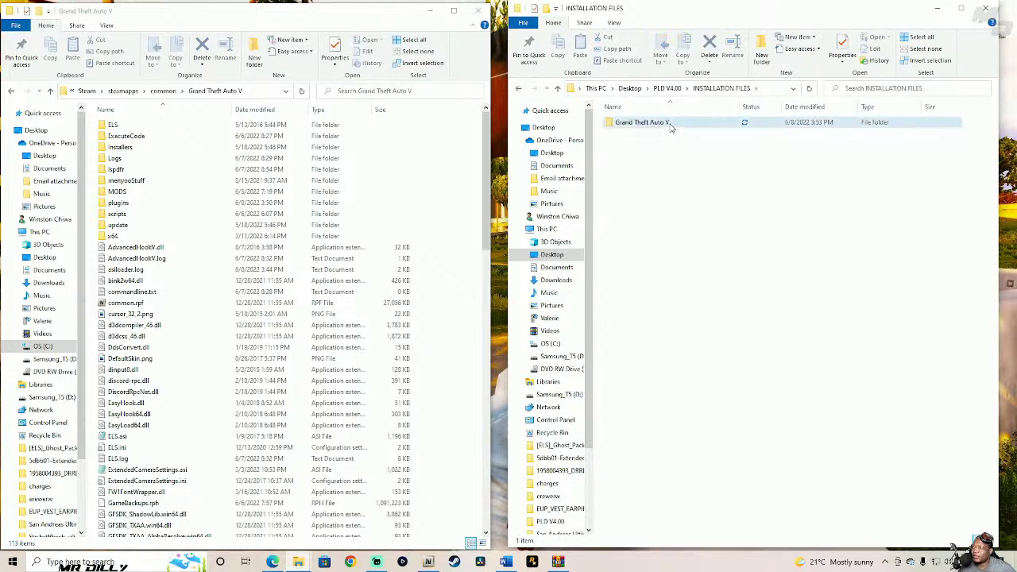
drag(626, 149, 446, 390)
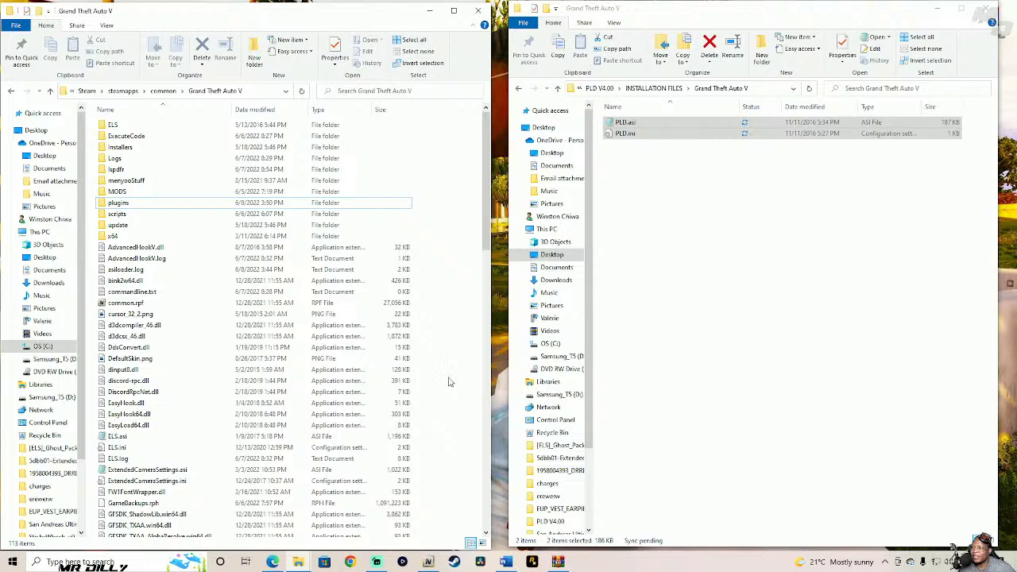
- Close both folder windows, the PLD archive and the open OpenIV window
click(484, 14)
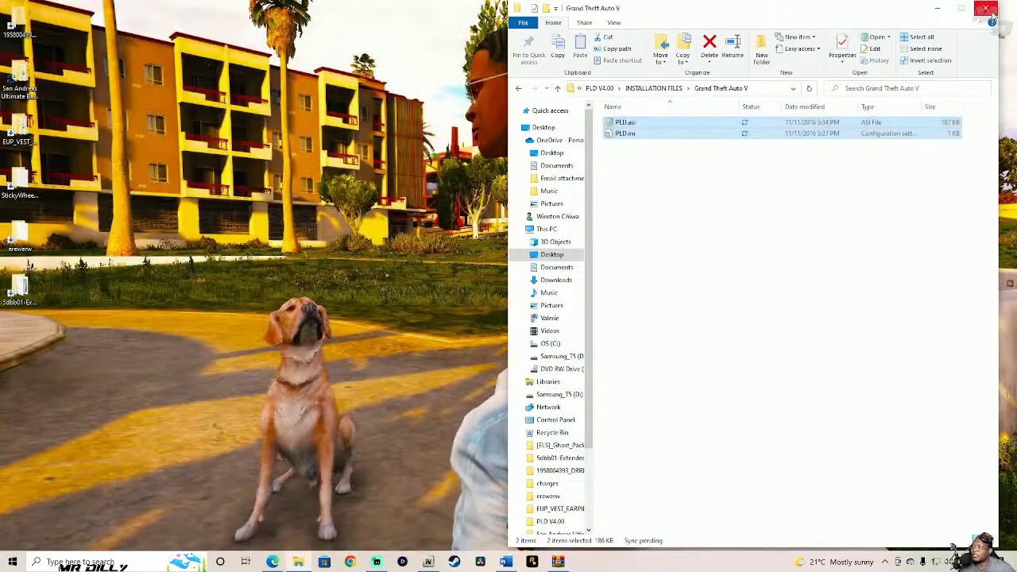
click(985, 8)
click(958, 64)
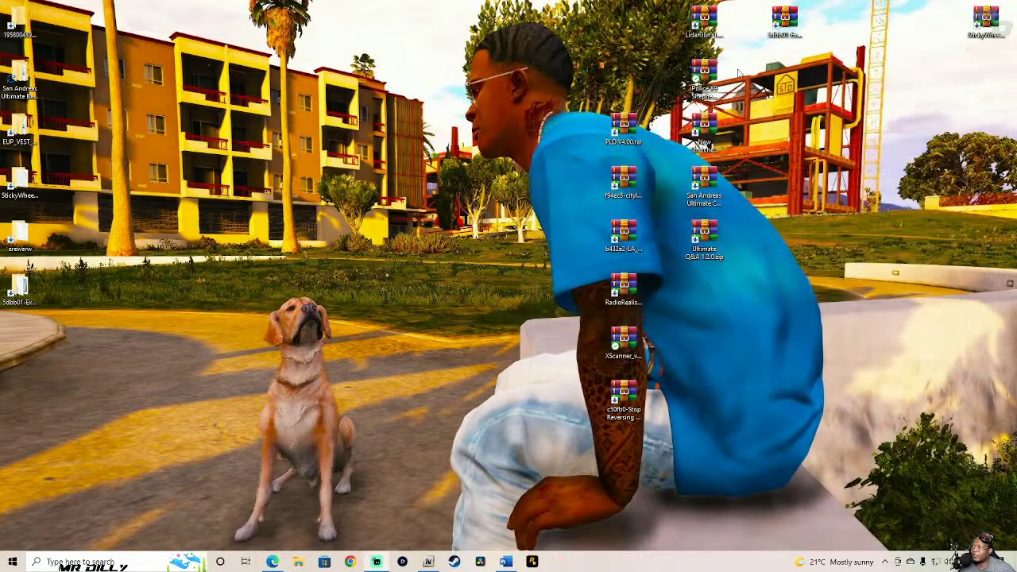
right_click(301, 564)
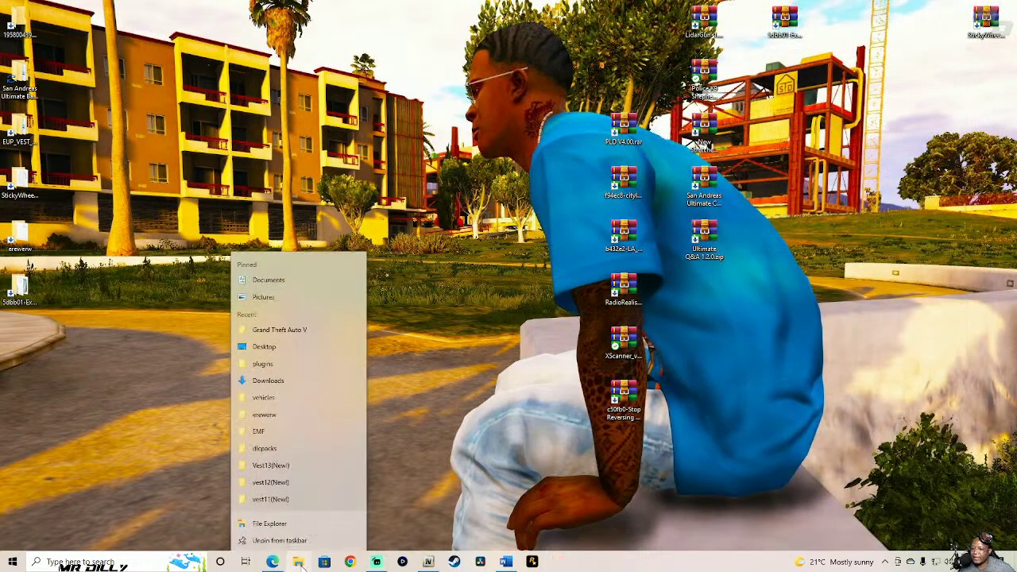
click(429, 564)
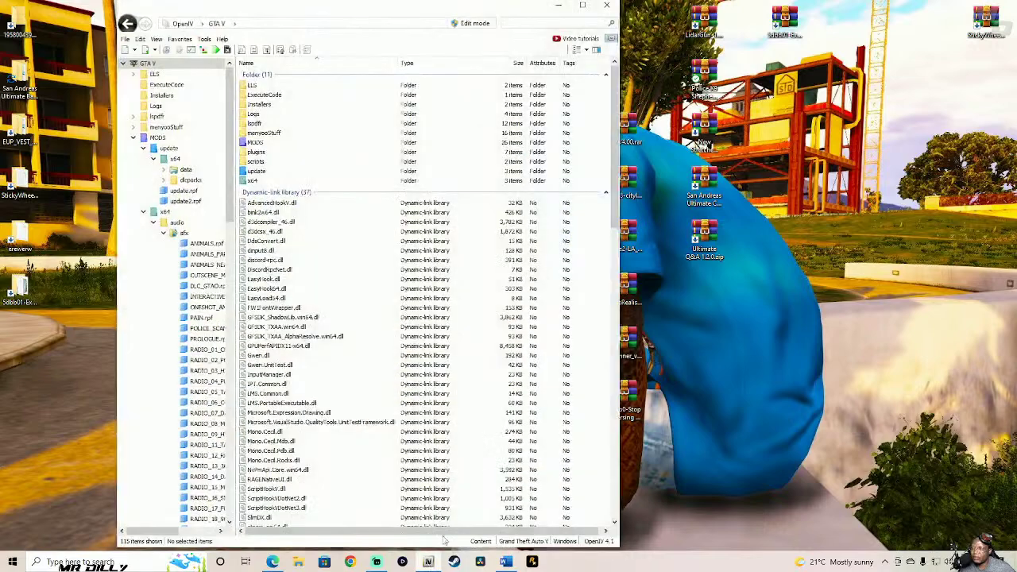
click(611, 8)
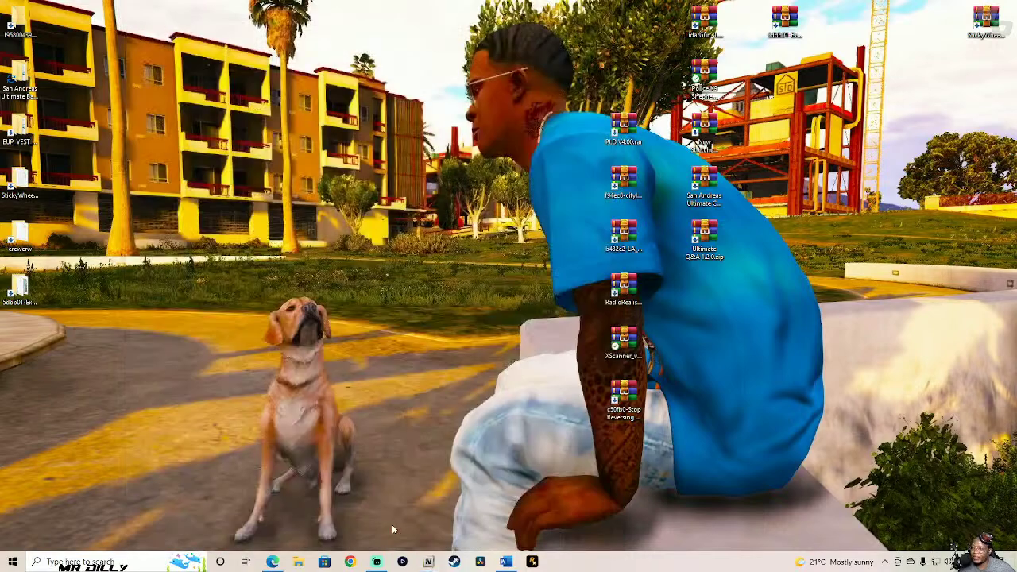
- Reopen the recent Grand Theft Auto V folder and fit its window to one half of the screen
right_click(300, 564)
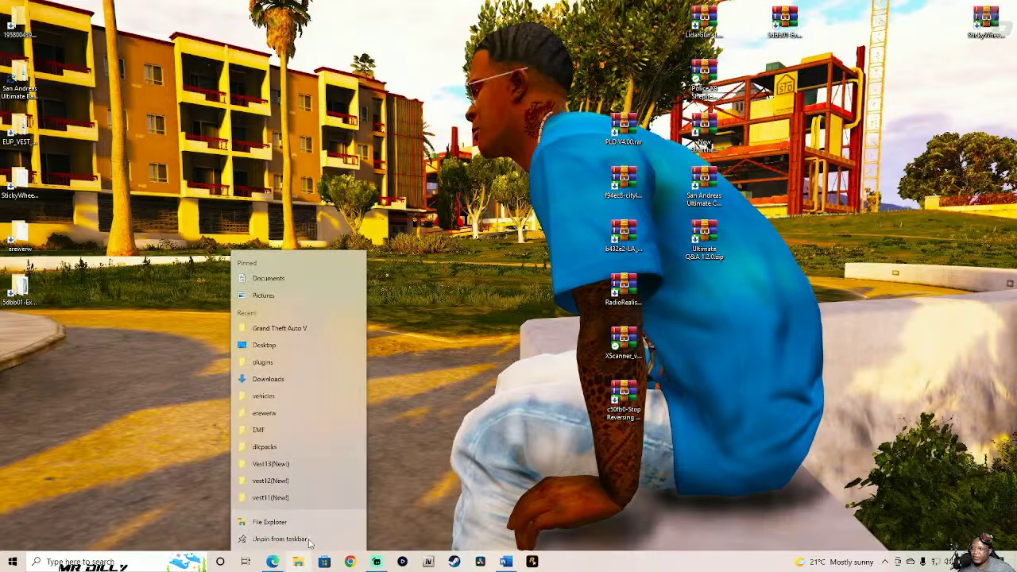
click(310, 337)
key(super+Left)
key(super+Up)
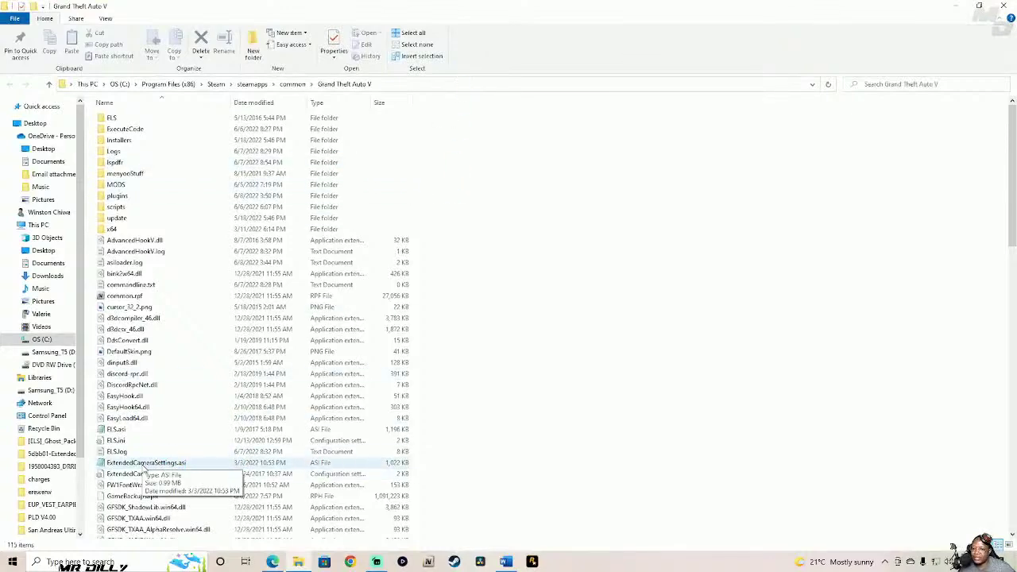
click(978, 9)
drag(850, 18, 346, 19)
- Look through the settings in the game folder's PLD.ini, and move the PLD archive beside the finished ones on the desktop
drag(493, 221, 502, 378)
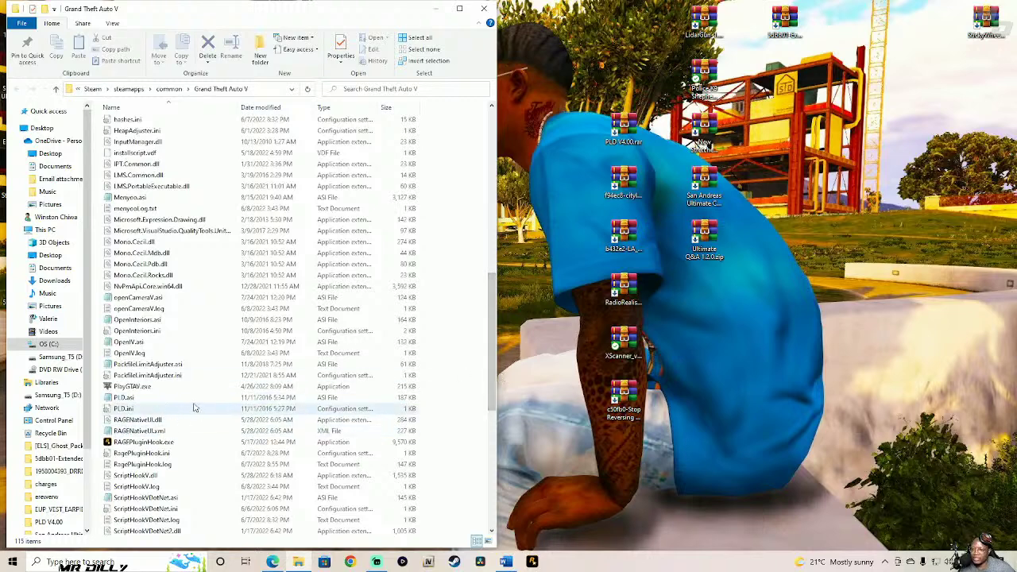
double_click(338, 407)
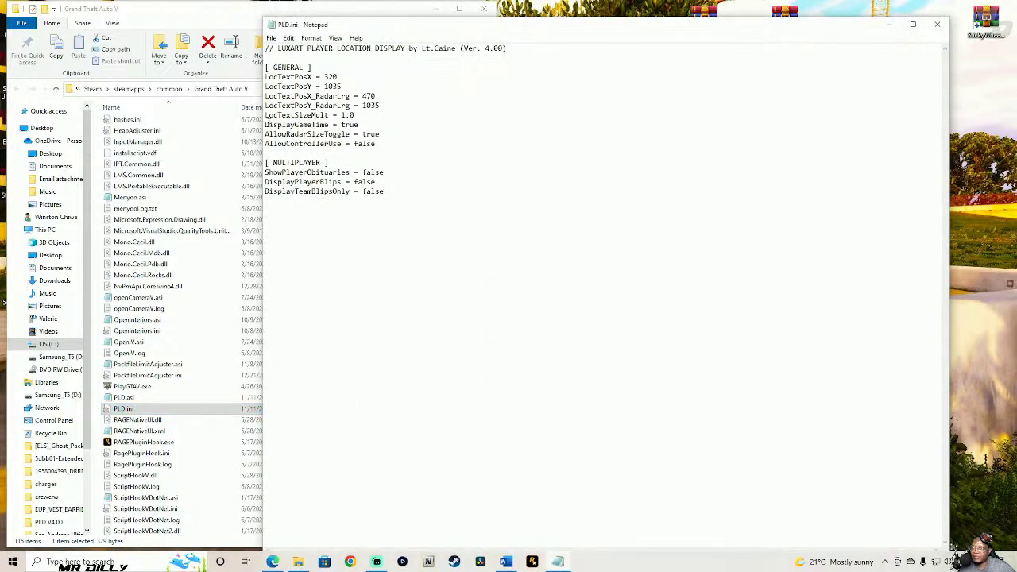
click(938, 24)
mouse_move(335, 20)
mouse_down()
mouse_move(604, 24)
mouse_move(331, 21)
mouse_up()
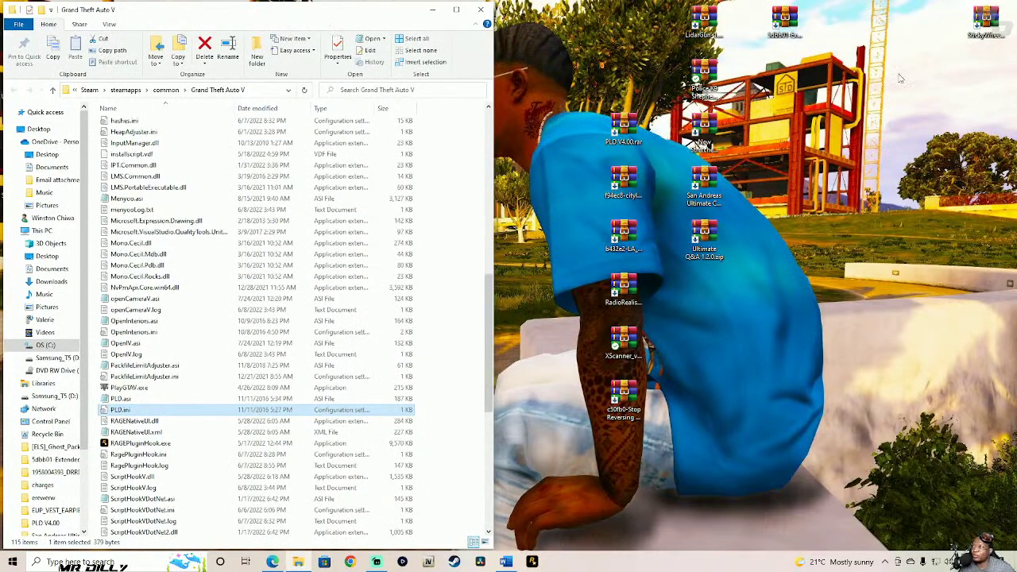
drag(638, 117, 769, 79)
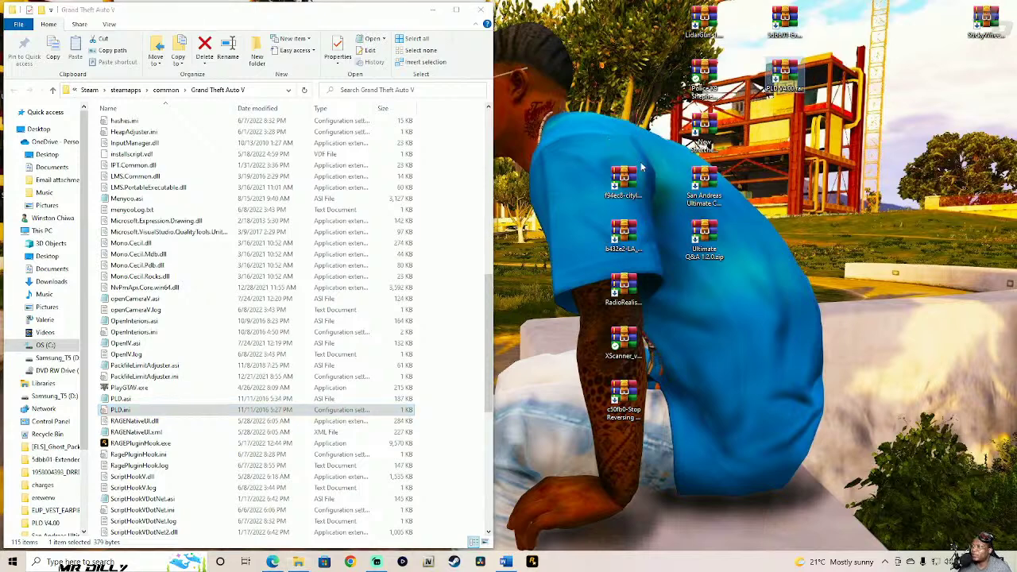
- Open the f94ec8-citylights1_3 archive and start OpenIV for the Windows version of Grand Theft Auto V
click(626, 193)
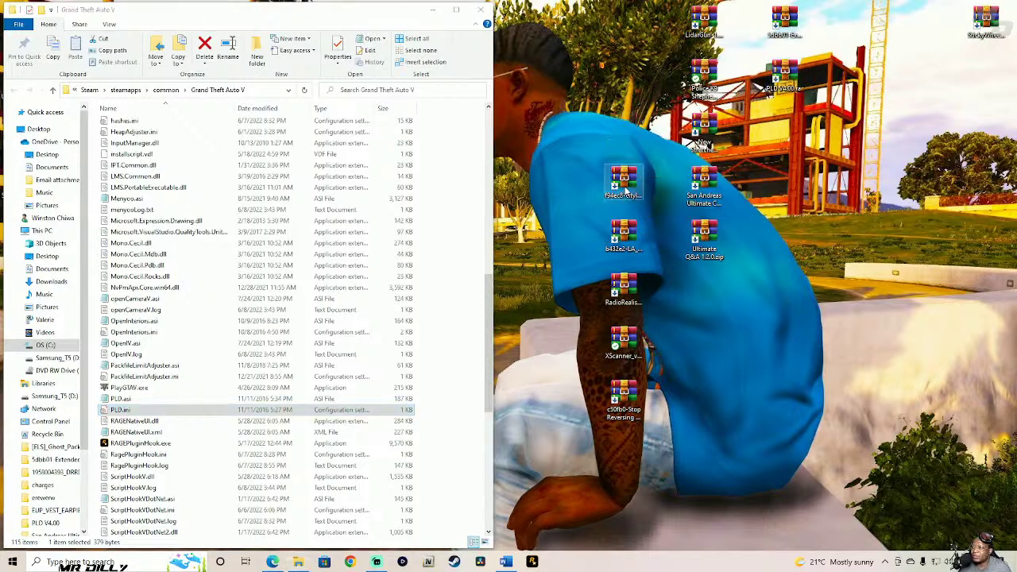
double_click(626, 192)
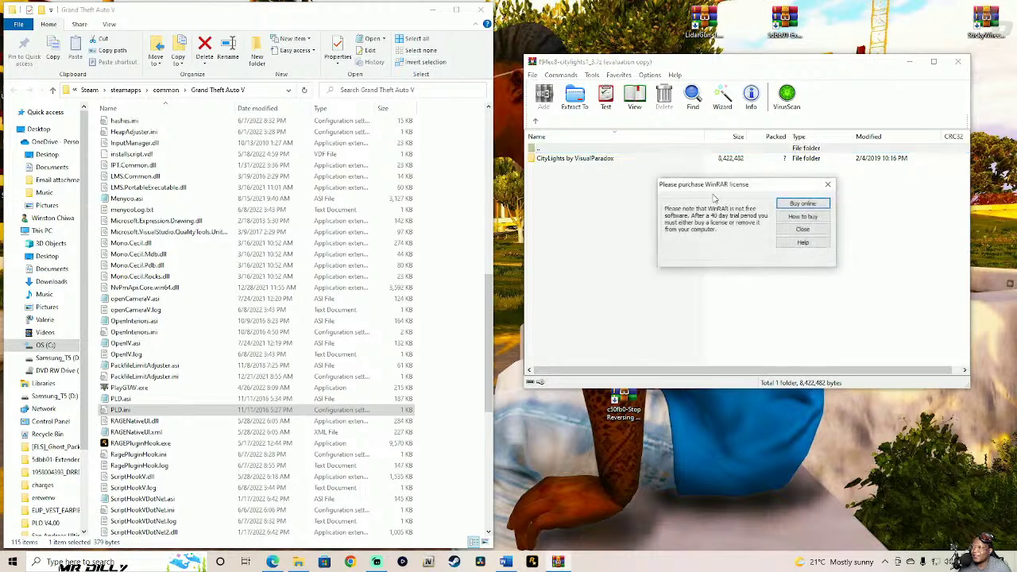
click(798, 233)
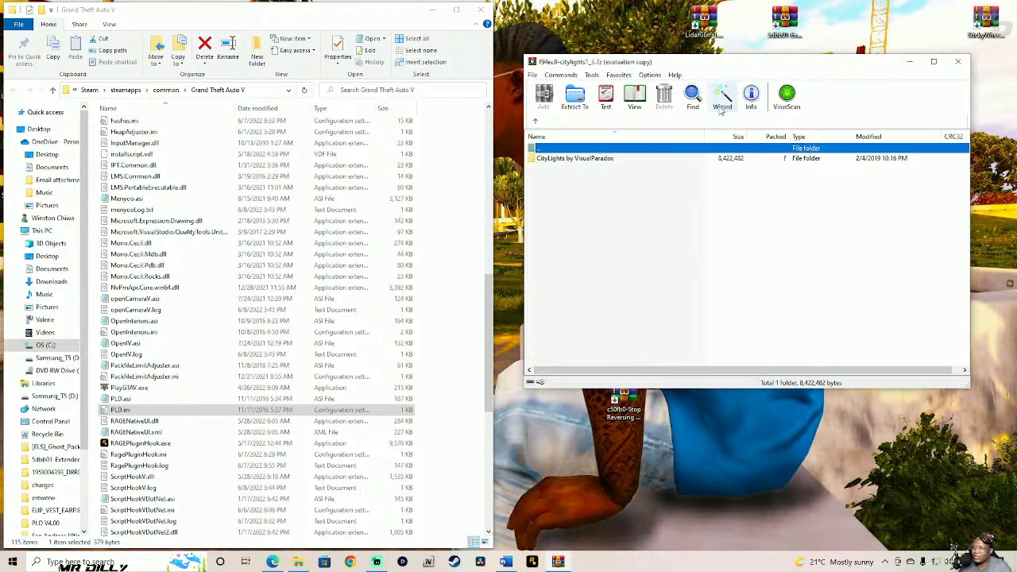
click(430, 562)
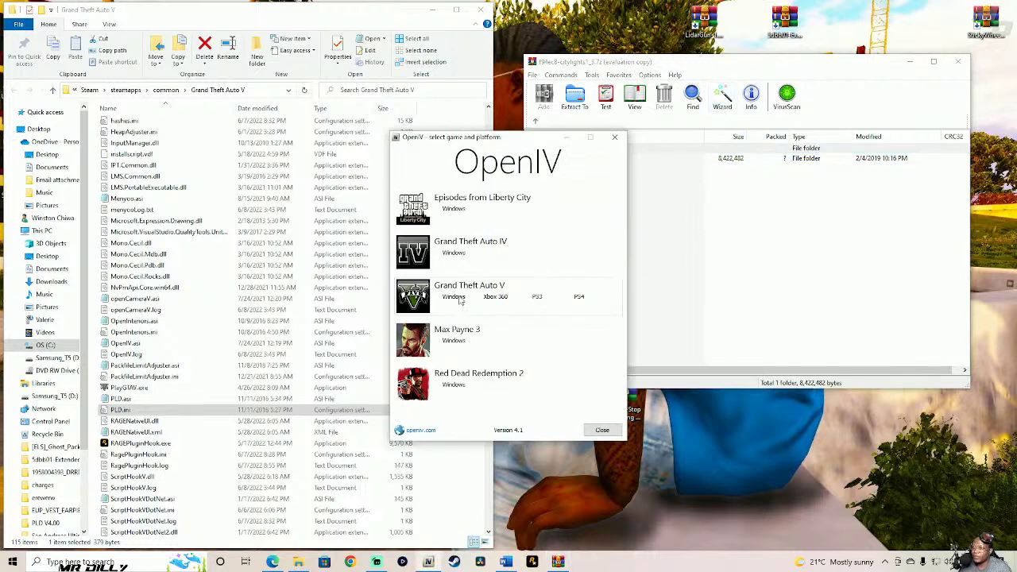
click(457, 299)
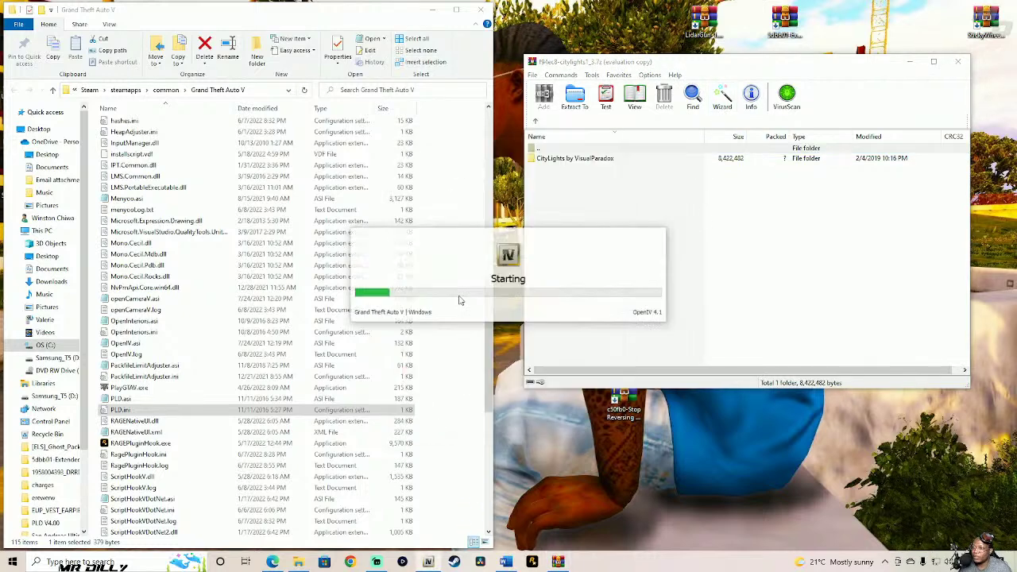
- Extract the citylights archive into a desktop folder named f94ec8-citylights1_3 and place that folder's window beside the game folder
click(722, 102)
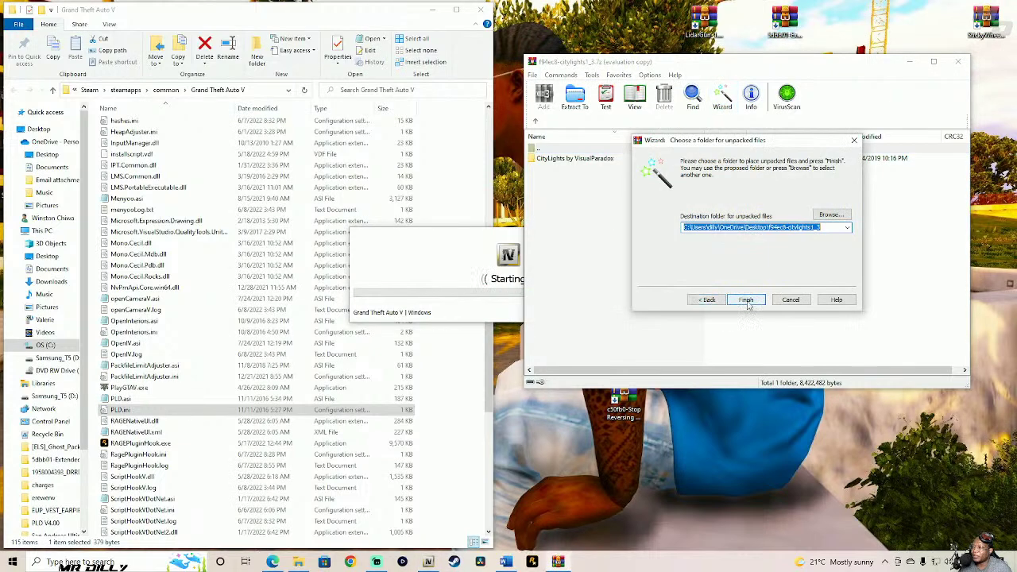
click(747, 302)
click(957, 62)
drag(290, 11, 796, 14)
click(336, 24)
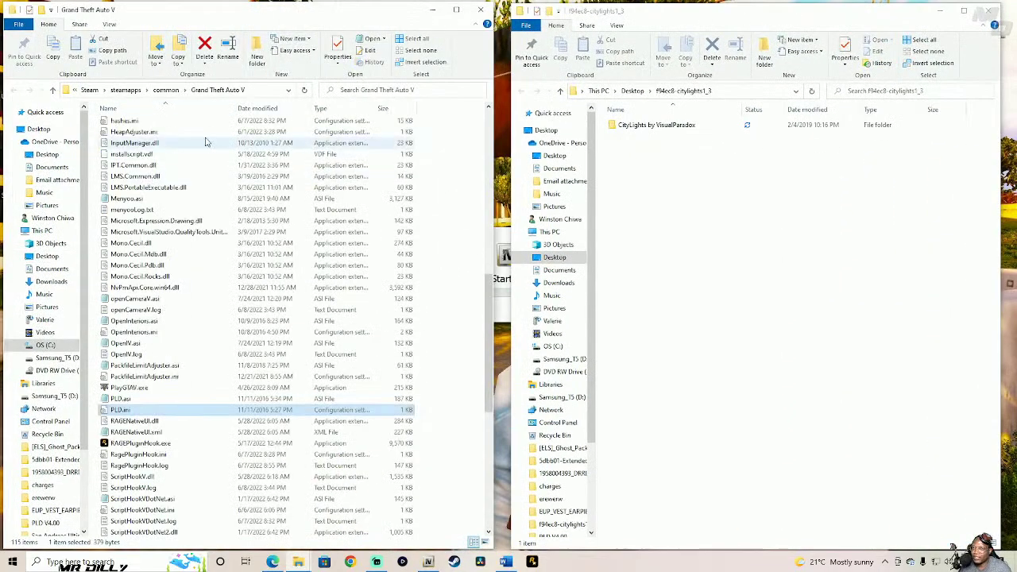
- Open the dlcpacks folder under MODS, update and x64 in the Grand Theft Auto V folder
drag(486, 332, 470, 164)
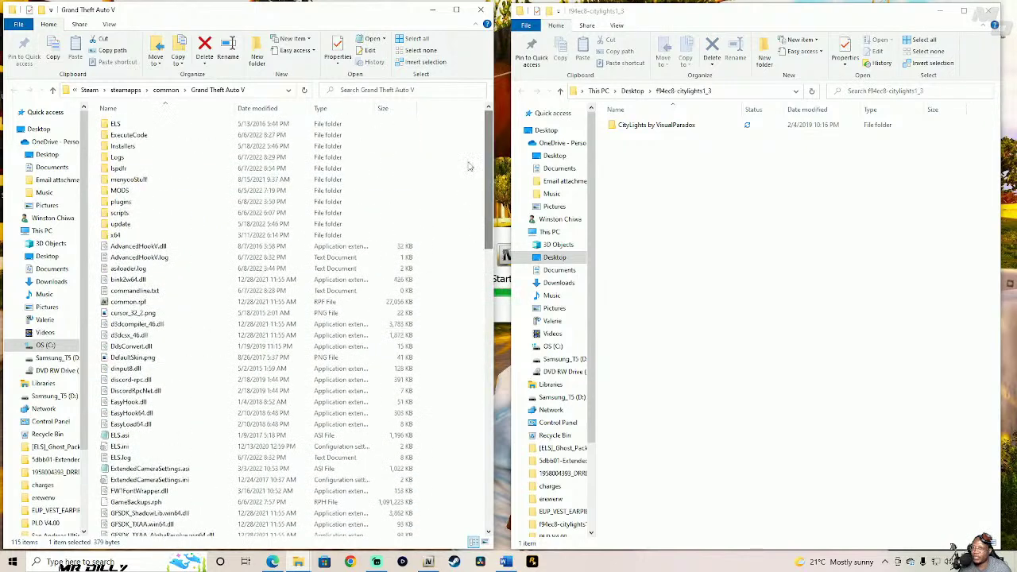
click(158, 191)
double_click(157, 191)
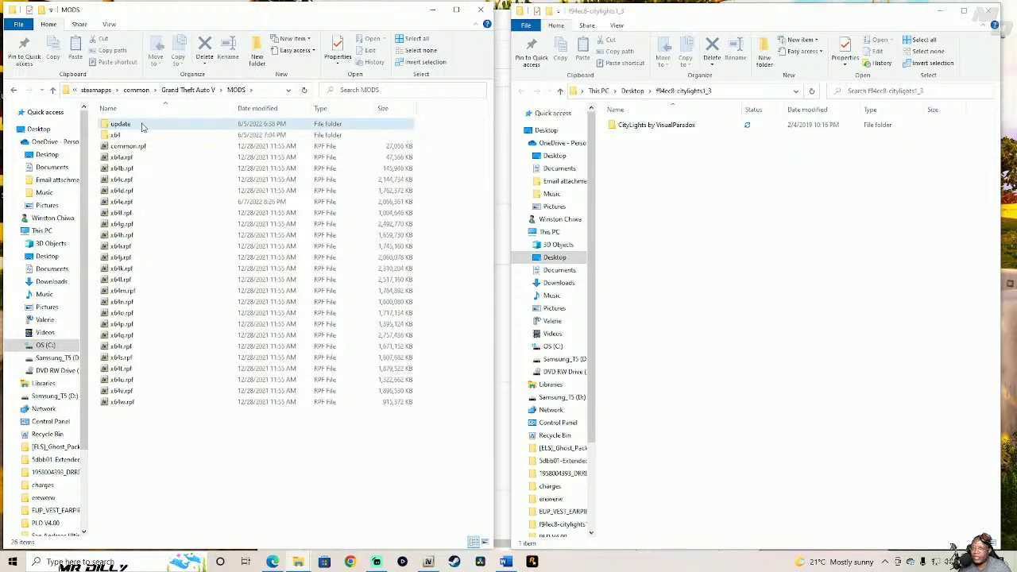
double_click(143, 124)
double_click(143, 124)
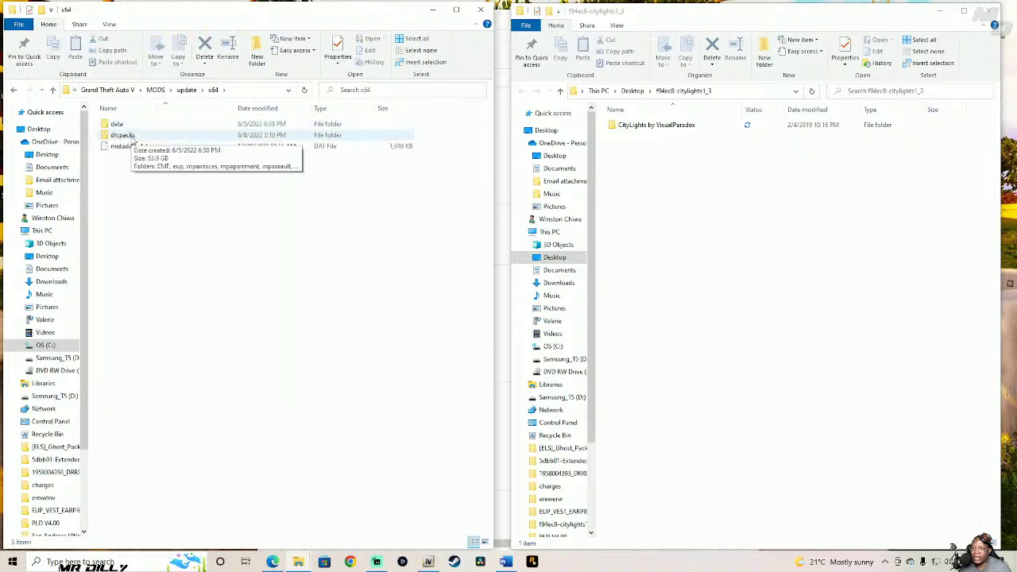
double_click(126, 135)
- Open the Medium LOD folder of the LED Lights variant under Manual install in the extracted CityLights by VisualParadox folder
click(739, 131)
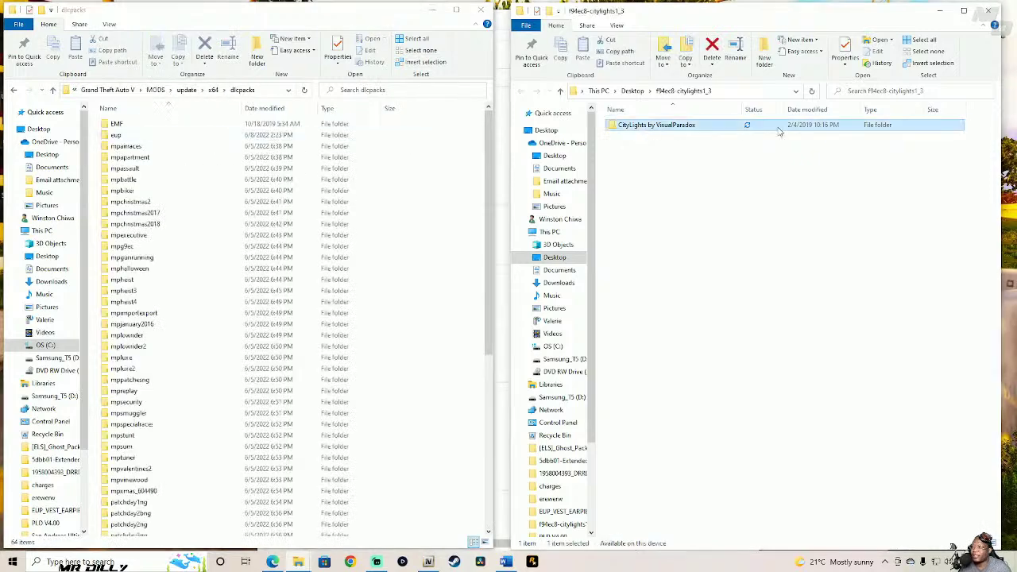
double_click(669, 129)
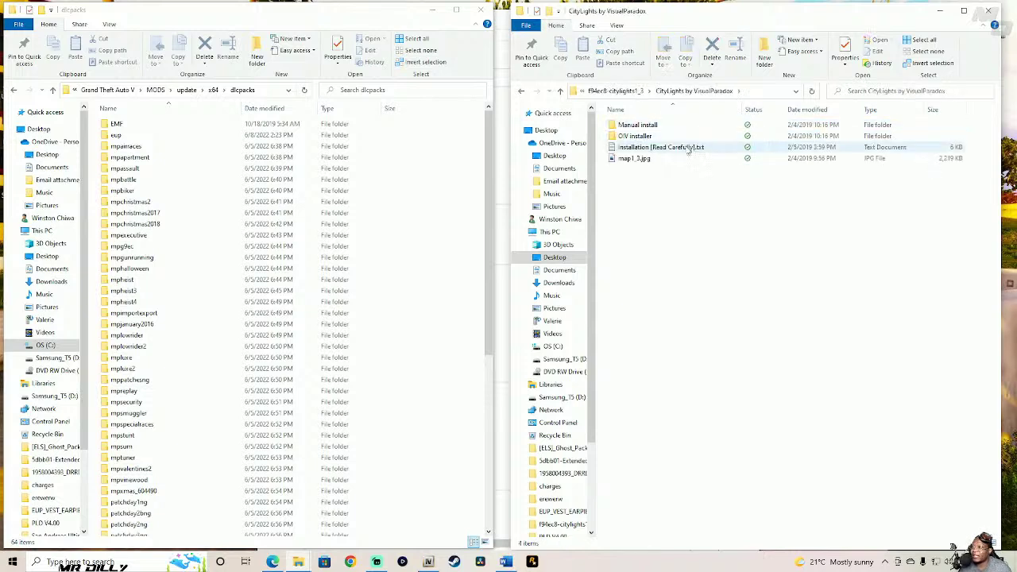
click(656, 127)
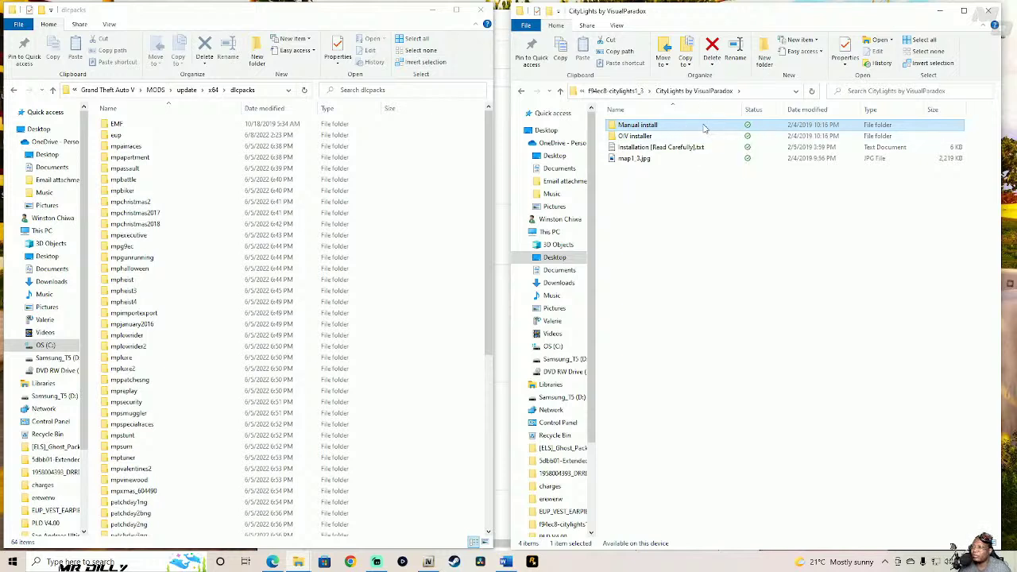
double_click(704, 128)
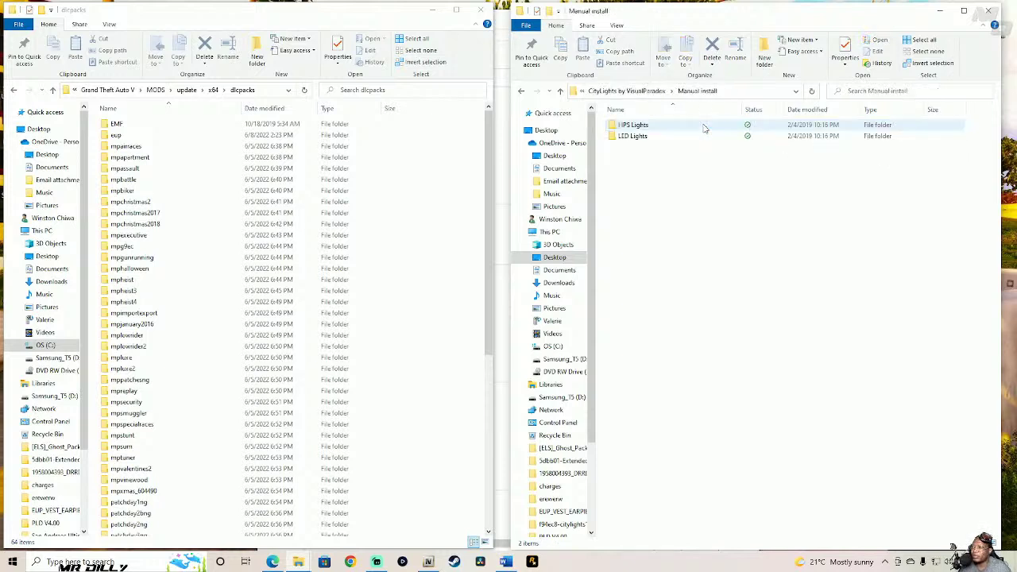
click(616, 142)
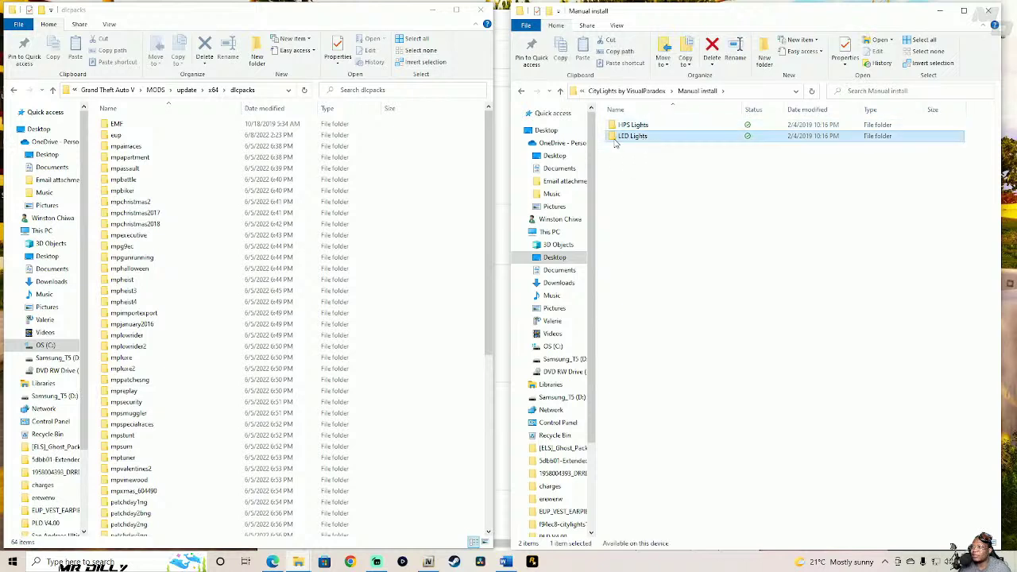
double_click(675, 138)
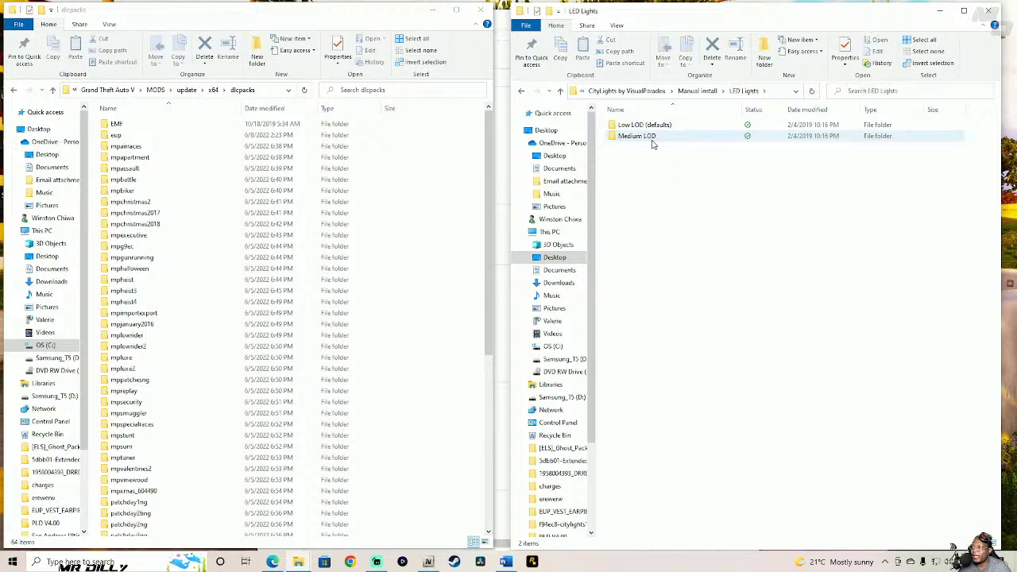
click(620, 141)
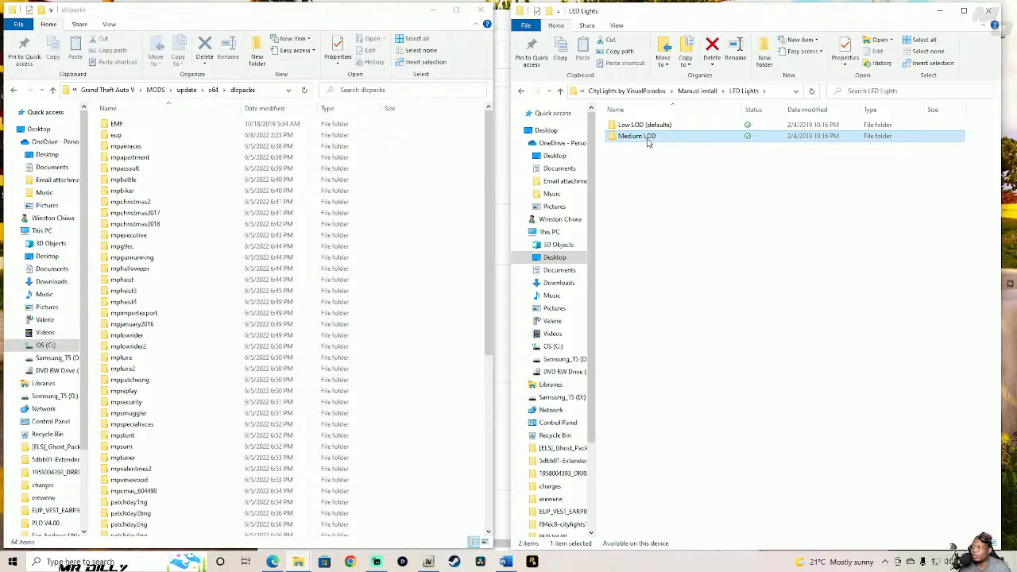
double_click(687, 140)
- Look inside the citylights folder, return to Medium LOD and transfer the folder into the game's dlcpacks folder
double_click(649, 127)
click(562, 92)
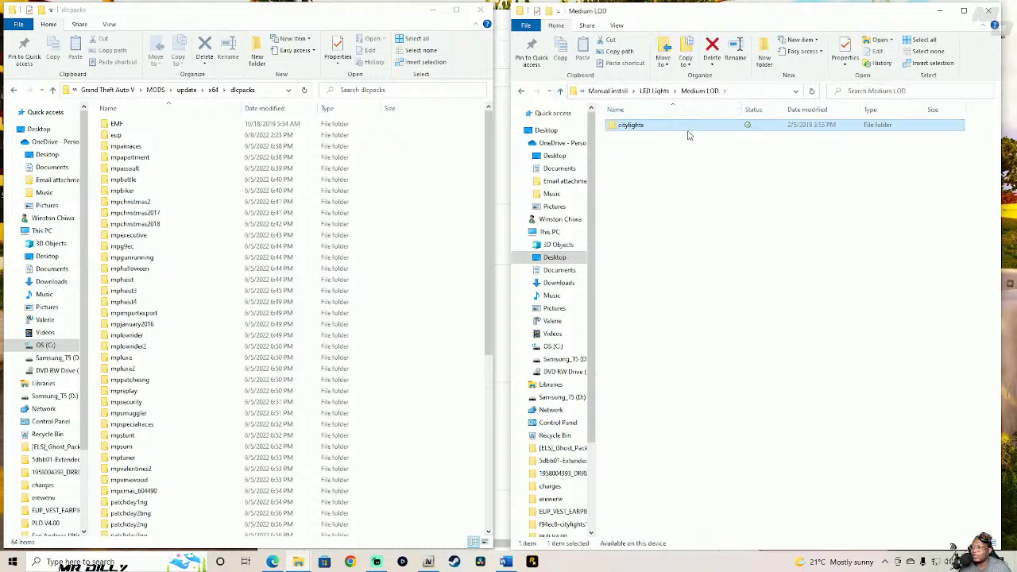
drag(735, 130, 435, 256)
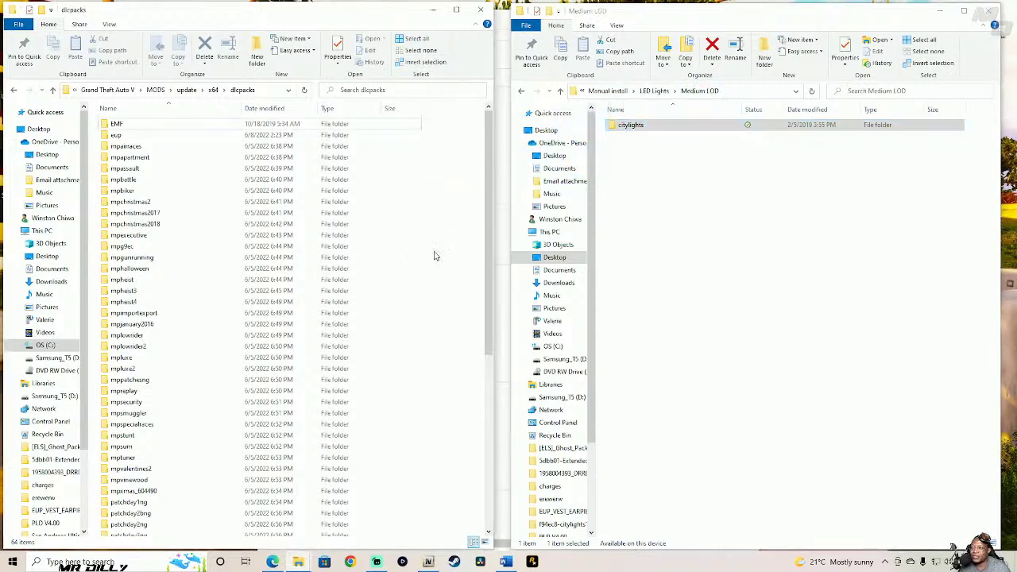
- Switch to OpenIV and open the data folder under MODS, update, update.rpf and common
click(428, 562)
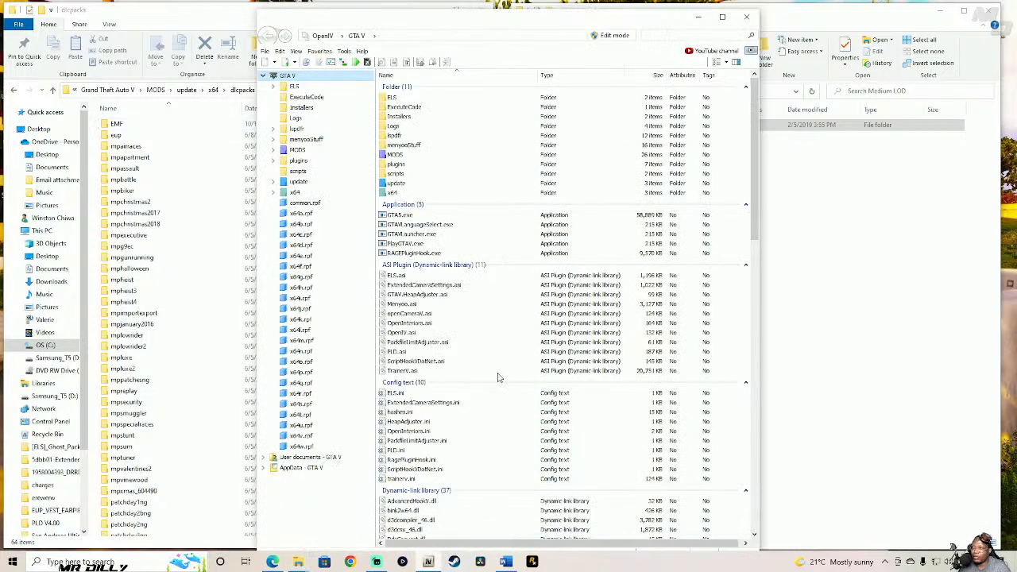
double_click(406, 154)
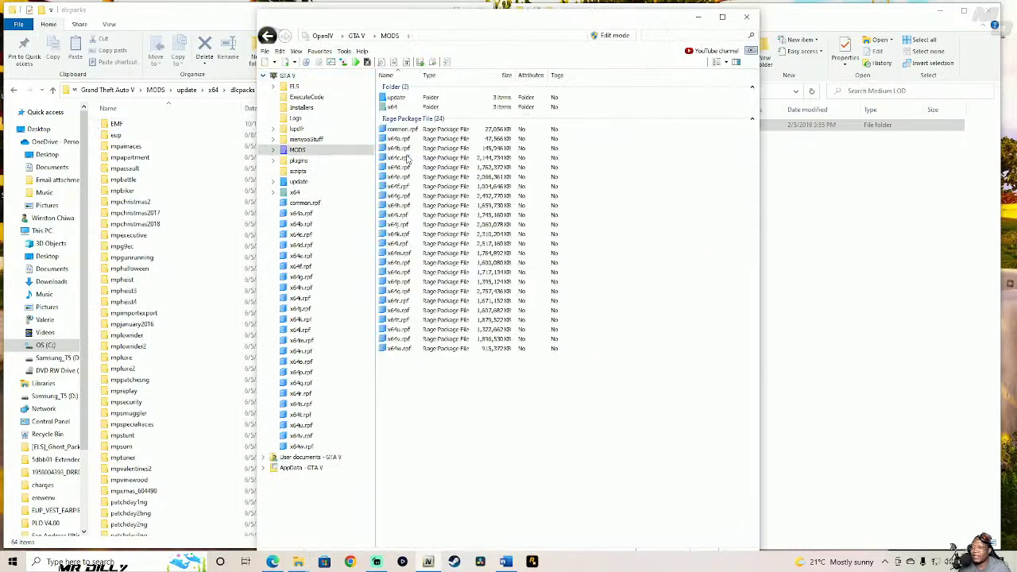
double_click(401, 97)
double_click(403, 120)
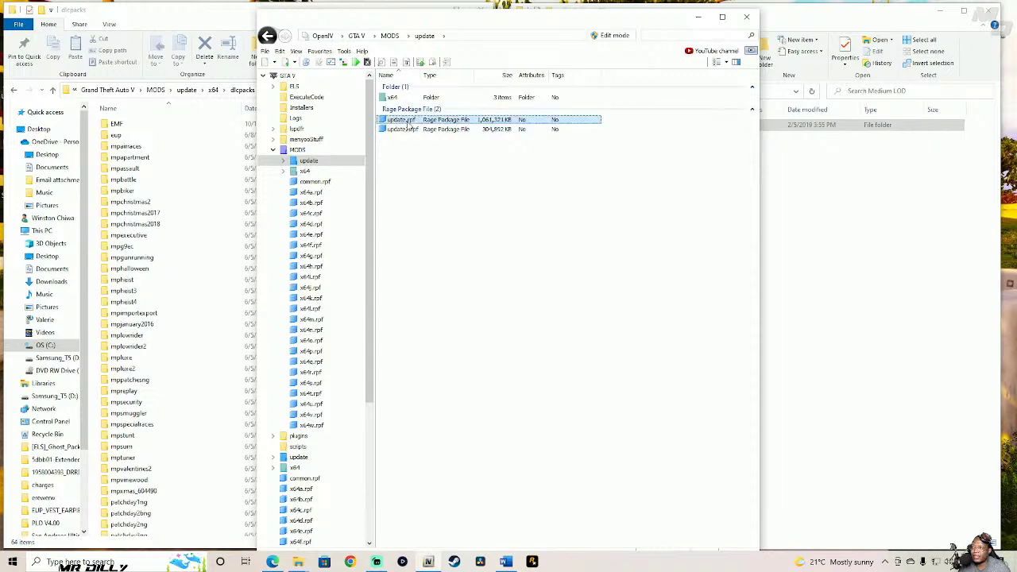
click(414, 98)
double_click(413, 99)
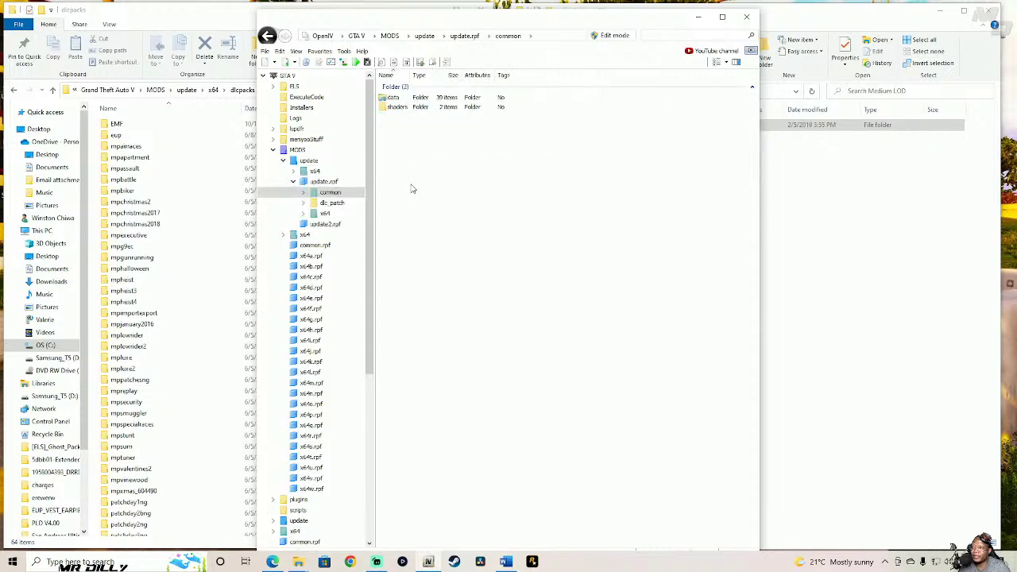
click(393, 98)
double_click(393, 98)
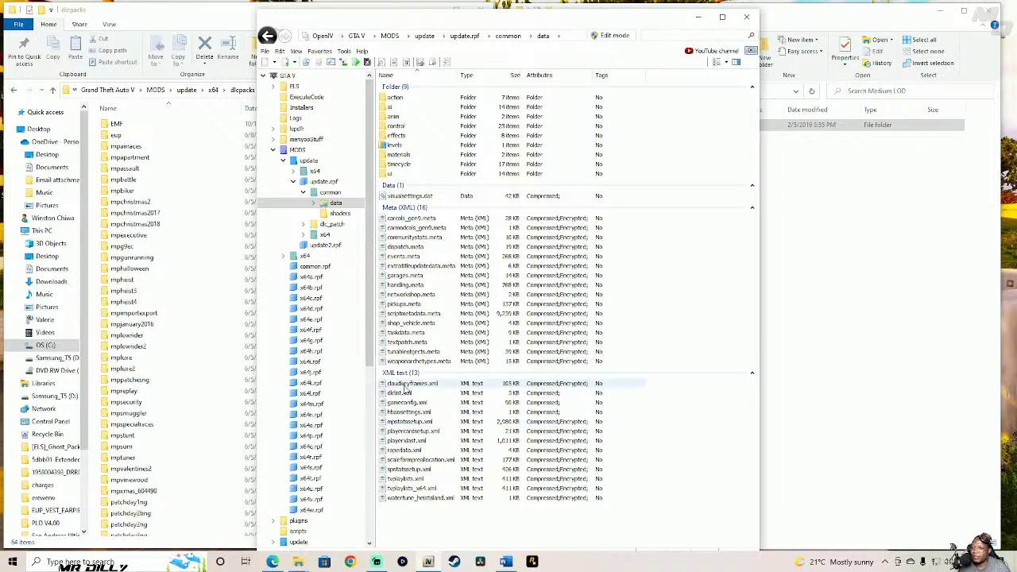
- Turn on edit mode, accept its warning and open dlclist.xml for editing
click(409, 394)
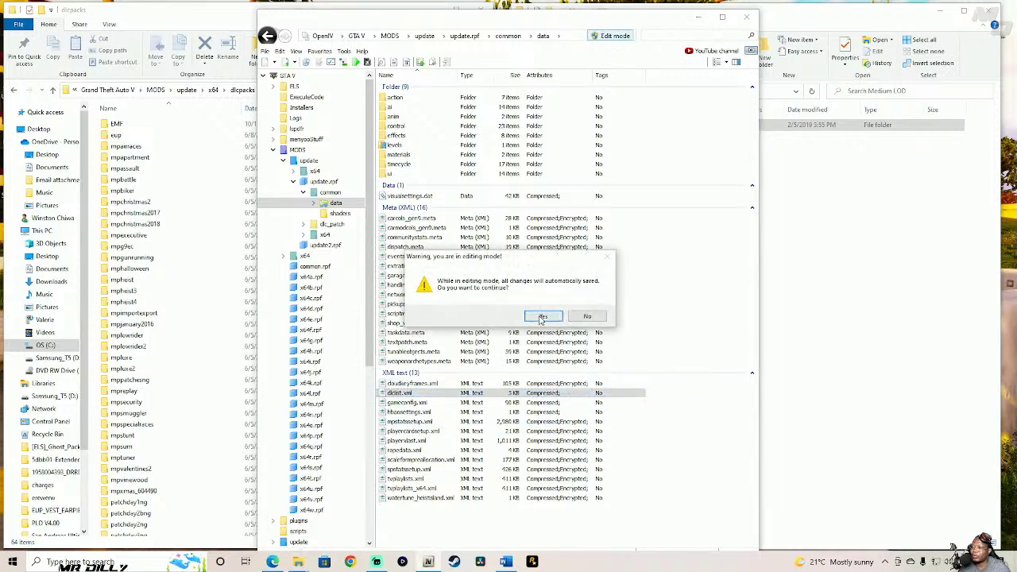
click(543, 316)
right_click(433, 397)
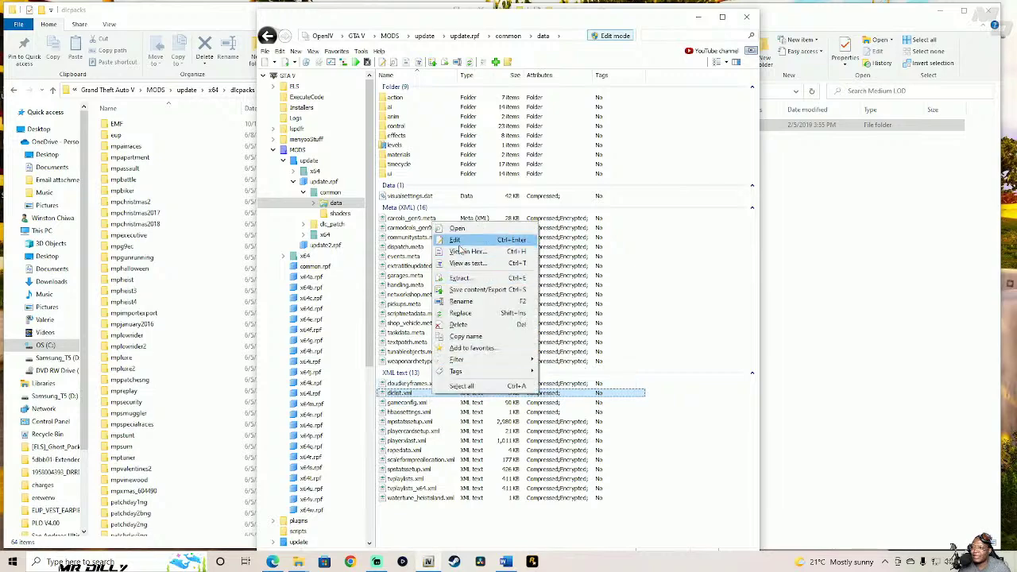
click(464, 240)
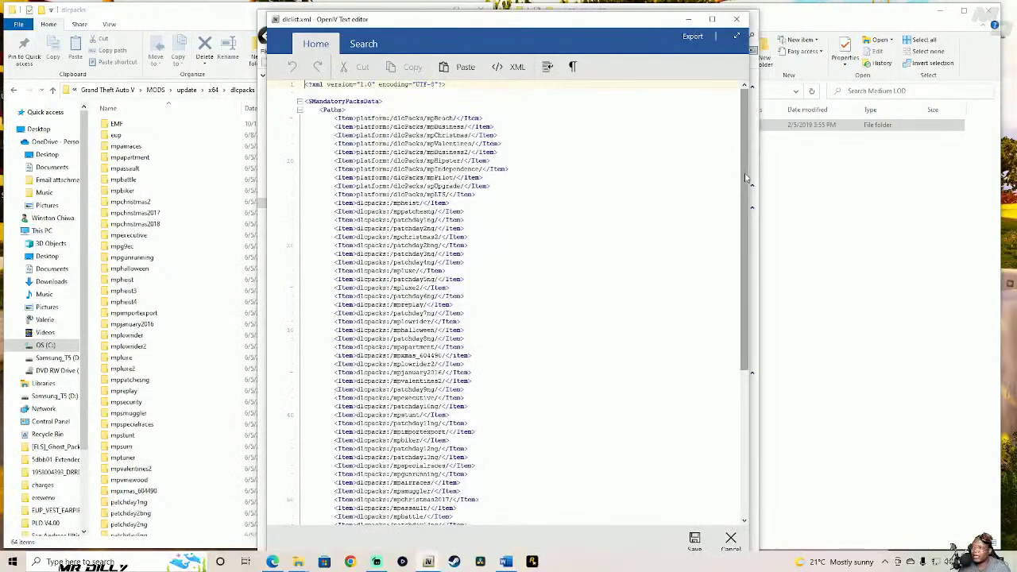
- Duplicate the EMF item line onto a new line directly below it at the end of the paths list
drag(741, 180, 742, 375)
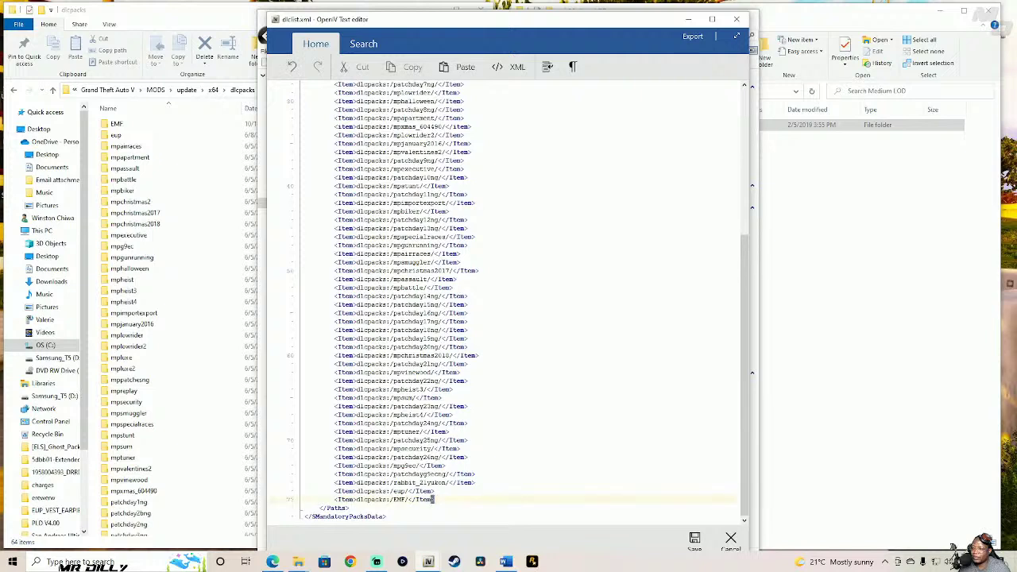
key(shift+Home)
key(ctrl+c)
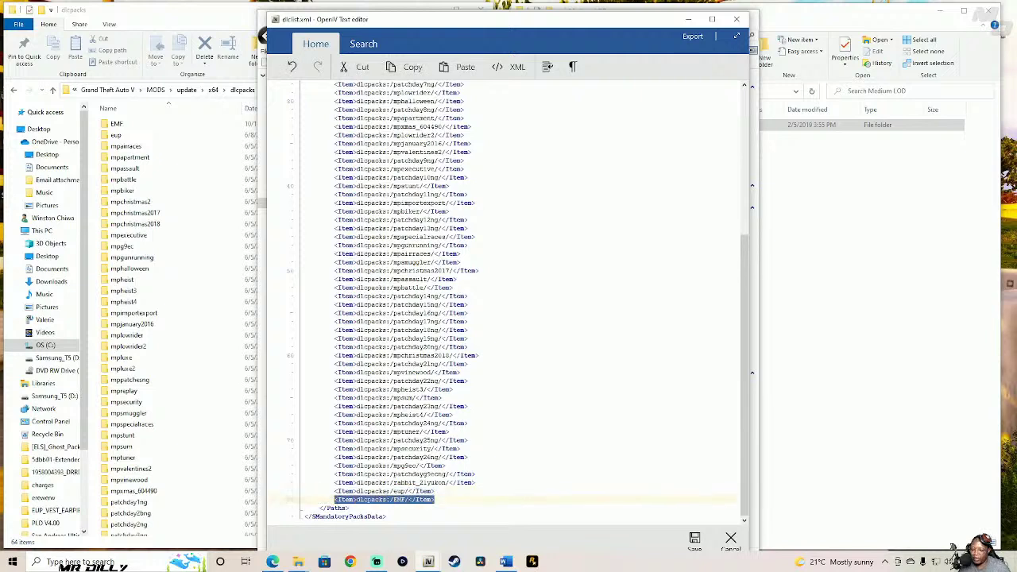
click(470, 502)
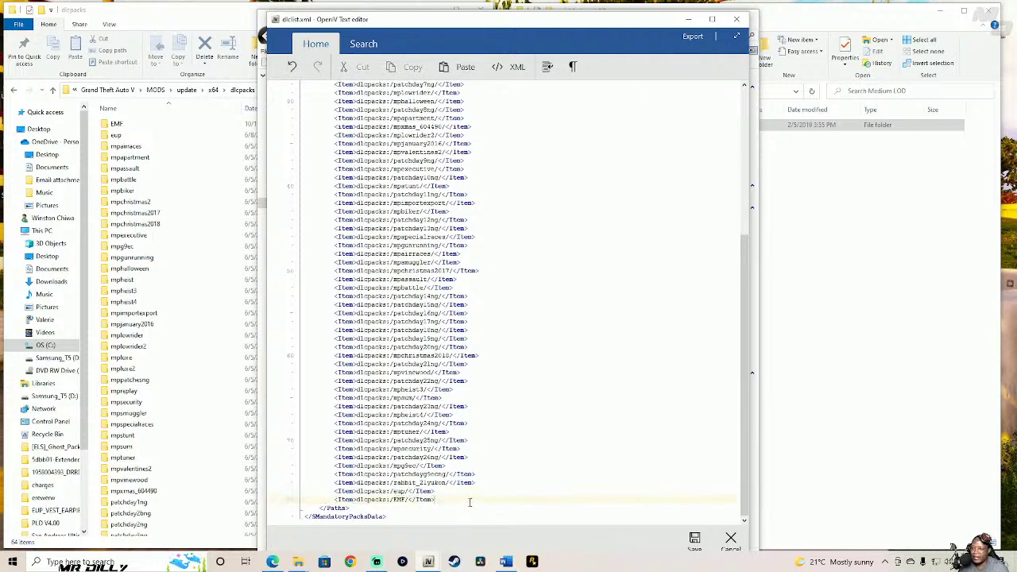
key(Return)
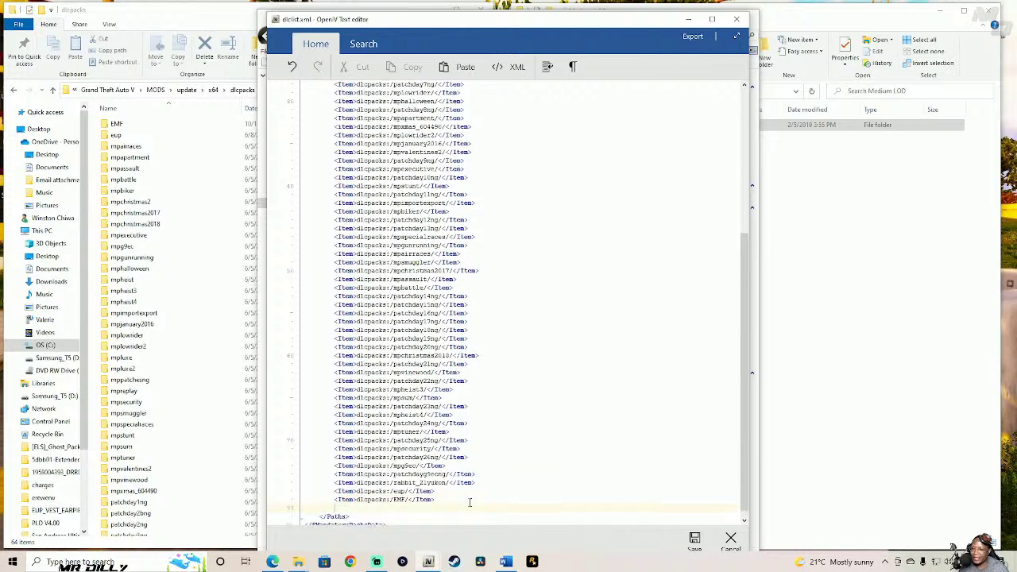
key(ctrl+v)
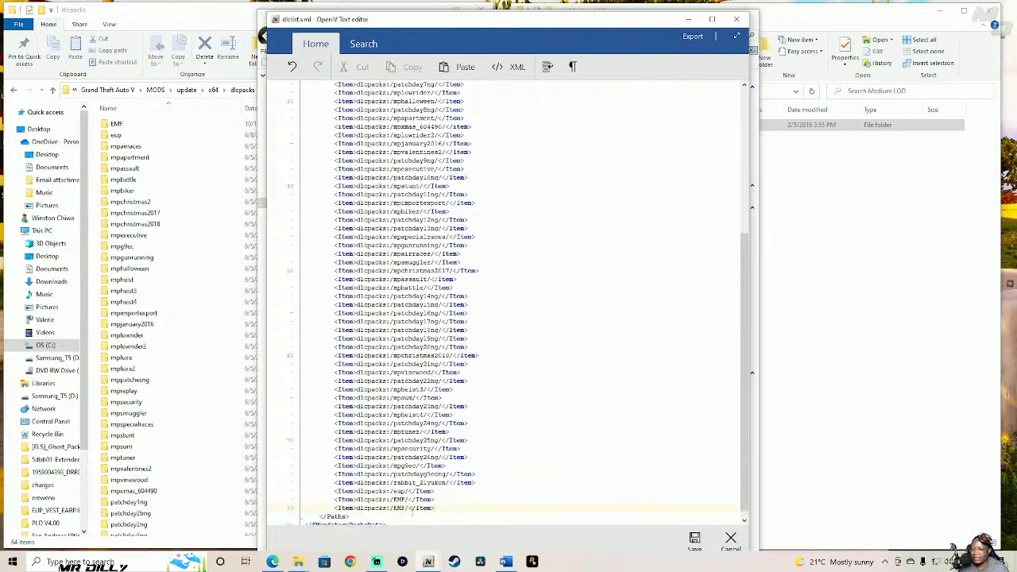
- Remove the name EMF from the duplicated item line, leaving its pack name empty
double_click(403, 508)
click(407, 509)
key(BackSpace)
key(BackSpace)
key(BackSpace)
key(BackSpace)
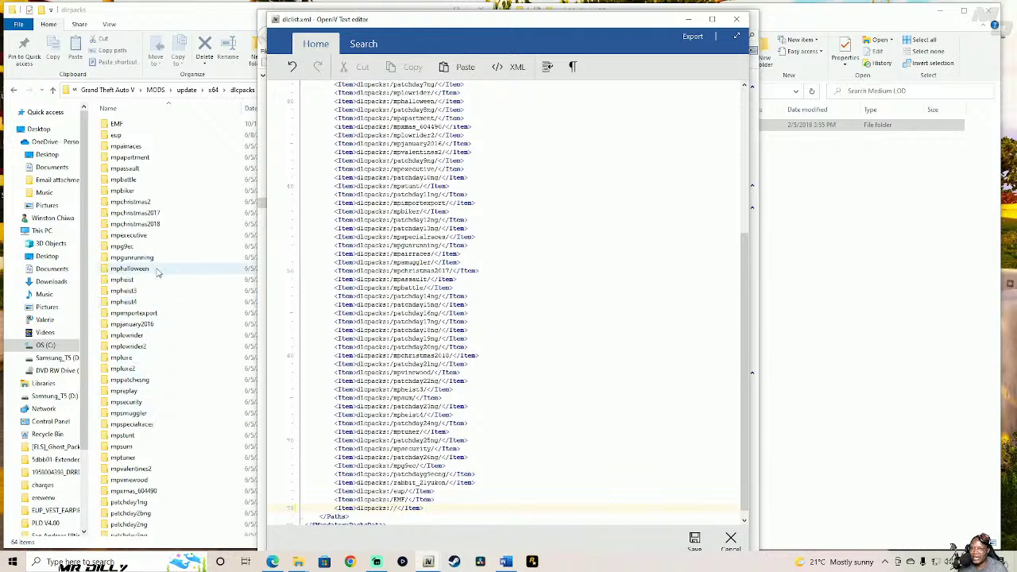
- Refresh the dlcpacks folder in File Explorer and copy the citylights folder's name
click(171, 31)
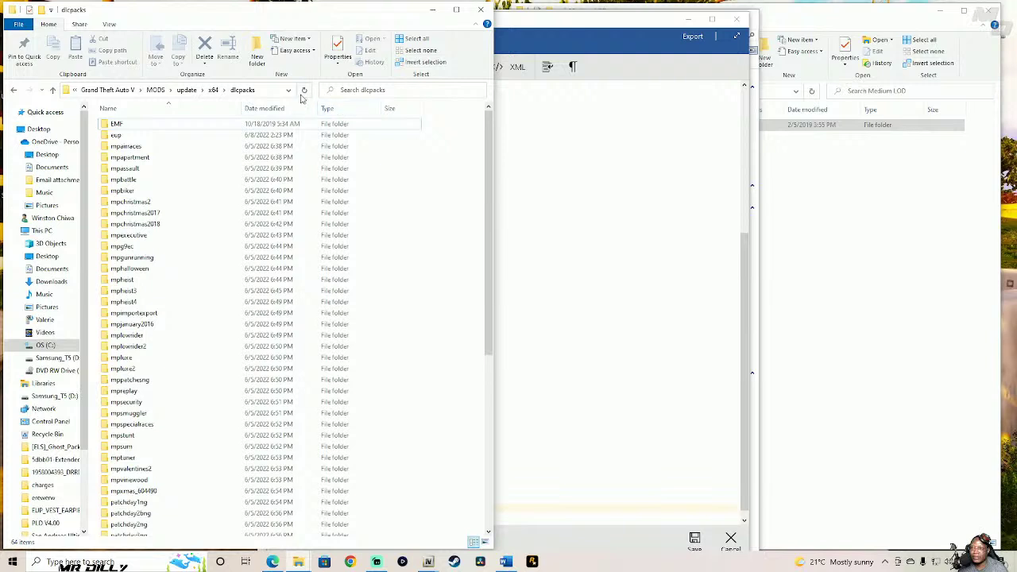
click(303, 91)
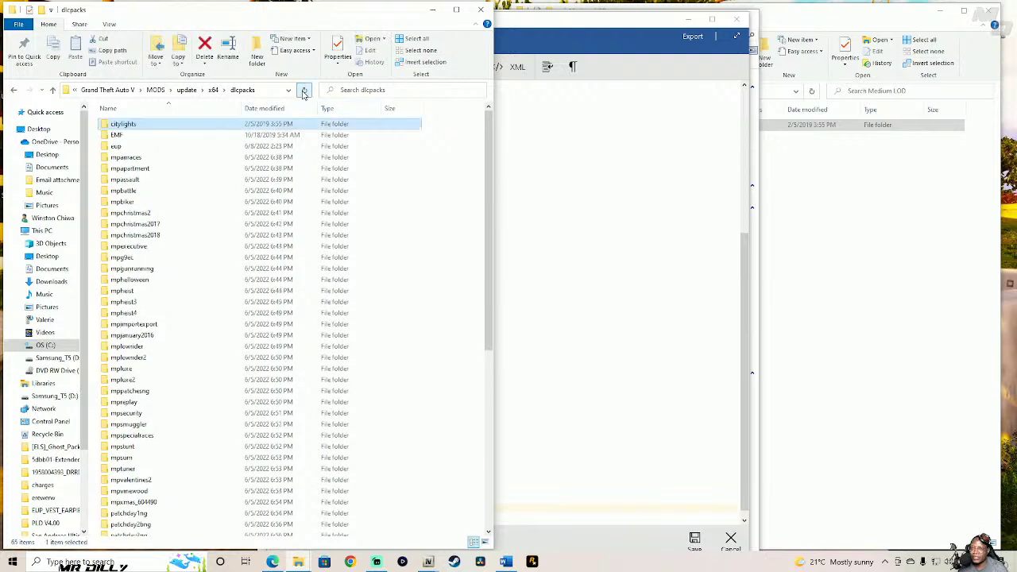
right_click(169, 128)
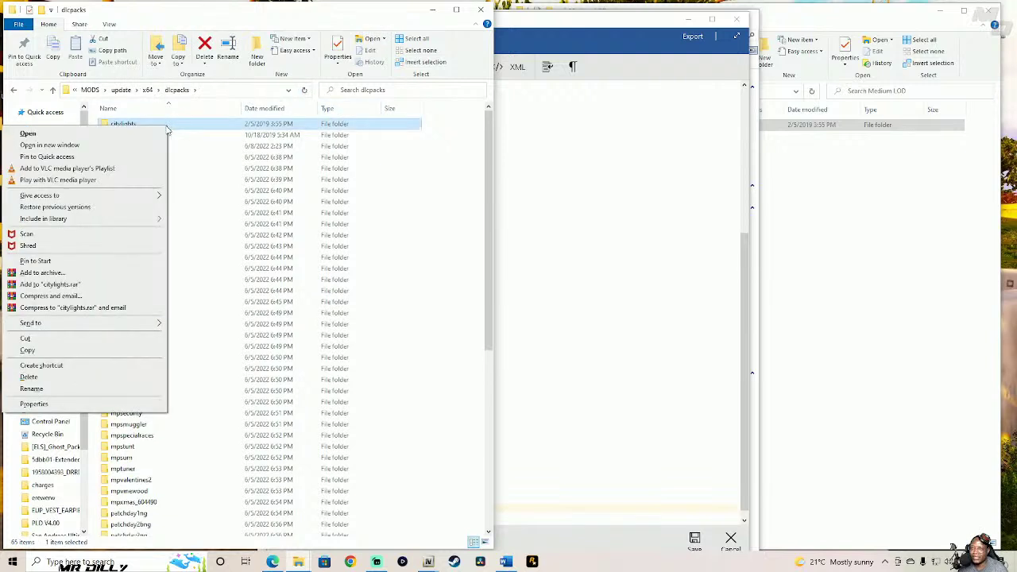
click(32, 389)
key(ctrl+c)
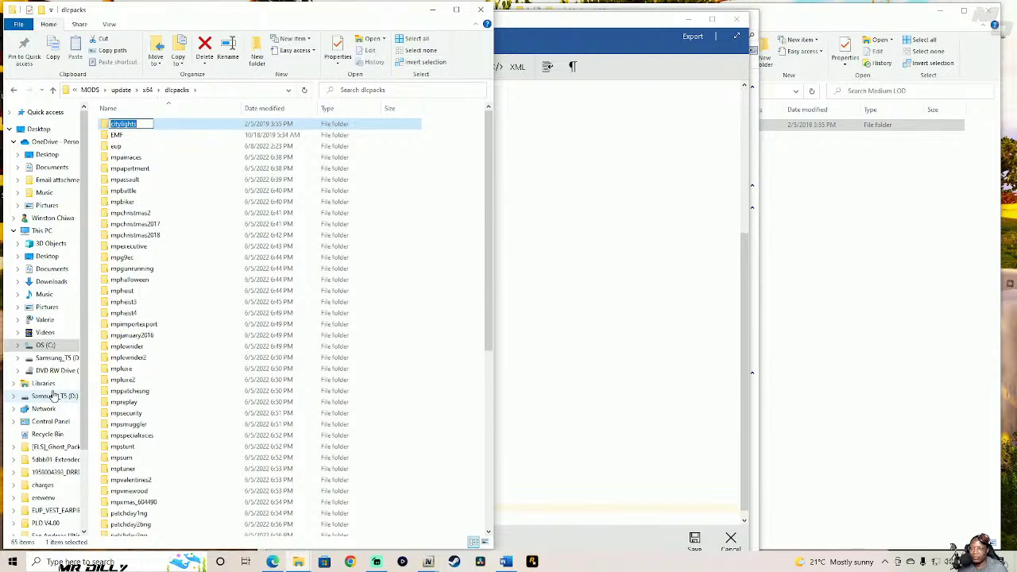
- Insert citylights as the pack name in the empty dlcpacks item of dlclist.xml and save the file
click(510, 491)
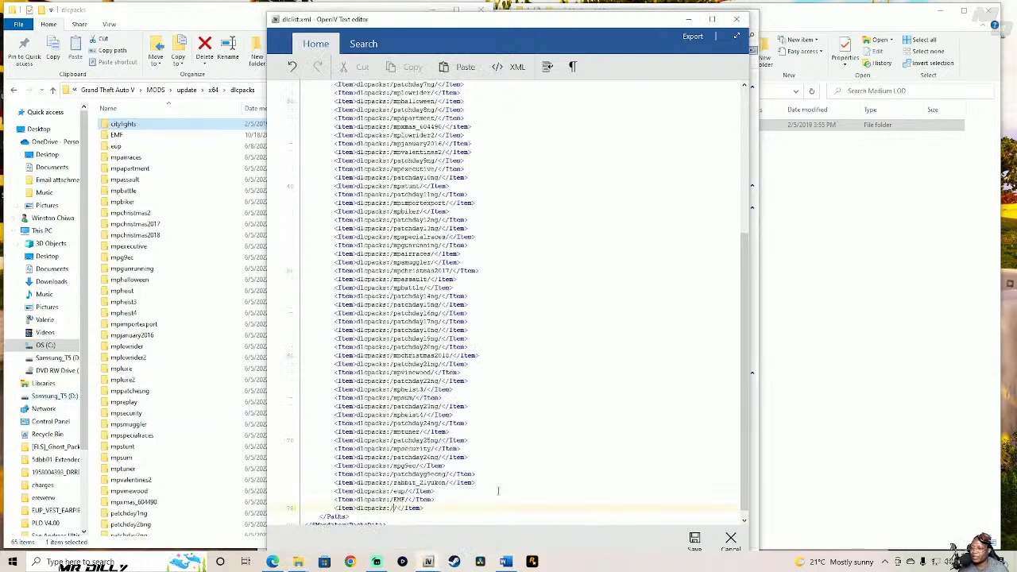
key(ctrl+v)
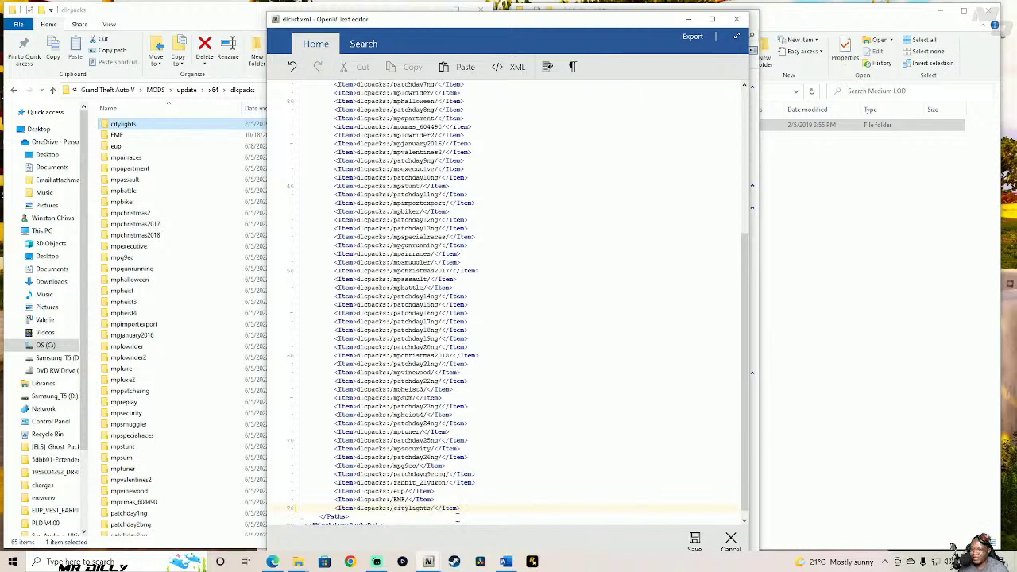
click(695, 541)
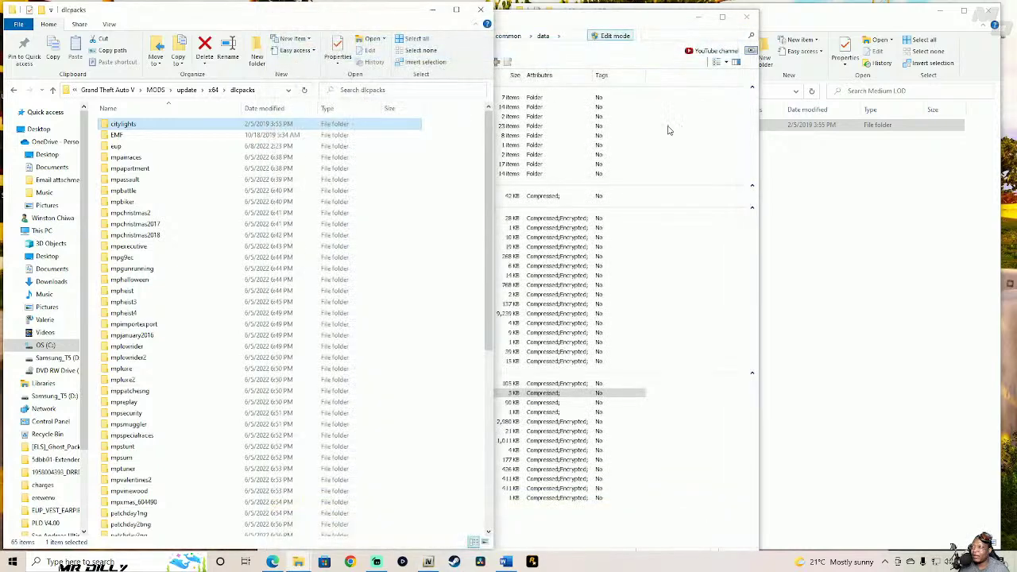
- Close the Medium LOD folder window and group the citylights, 5dbb01 and PLD V4.00 archives beside the StickyWheels archive on the desktop
click(987, 10)
drag(669, 26, 640, 261)
drag(630, 206, 985, 69)
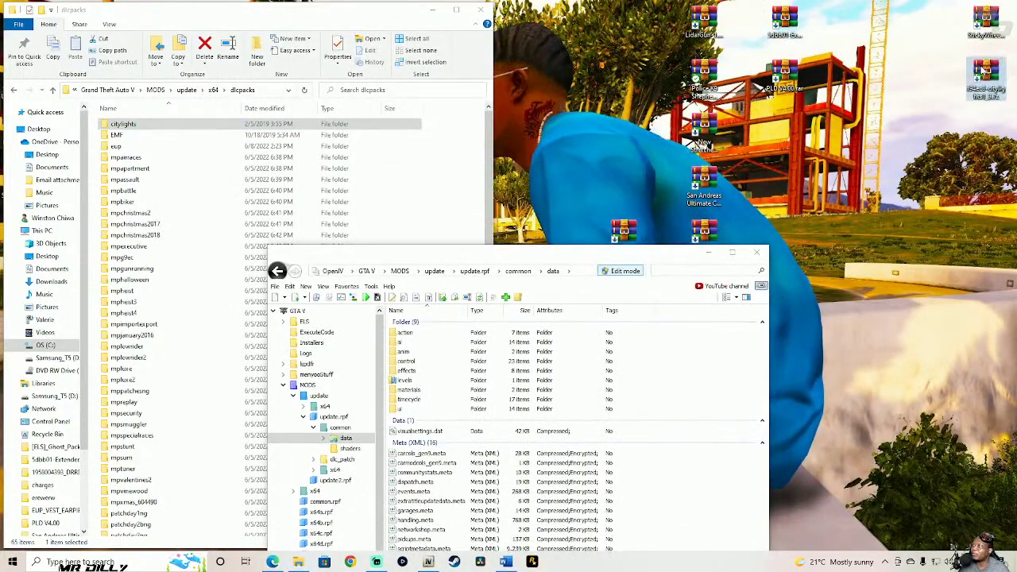
drag(790, 20, 955, 17)
drag(786, 75, 952, 76)
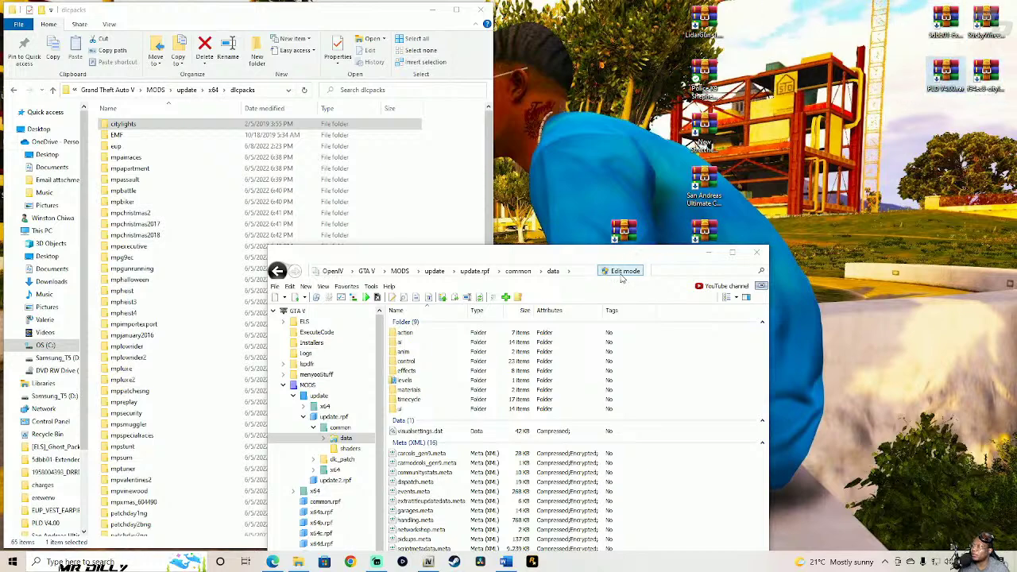
- Open the b432e2-LA_Trees archive from the desktop, dismiss the WinRAR licence reminder and extract it into a desktop folder named b432e2-LA_Trees
drag(631, 256, 454, 218)
double_click(633, 239)
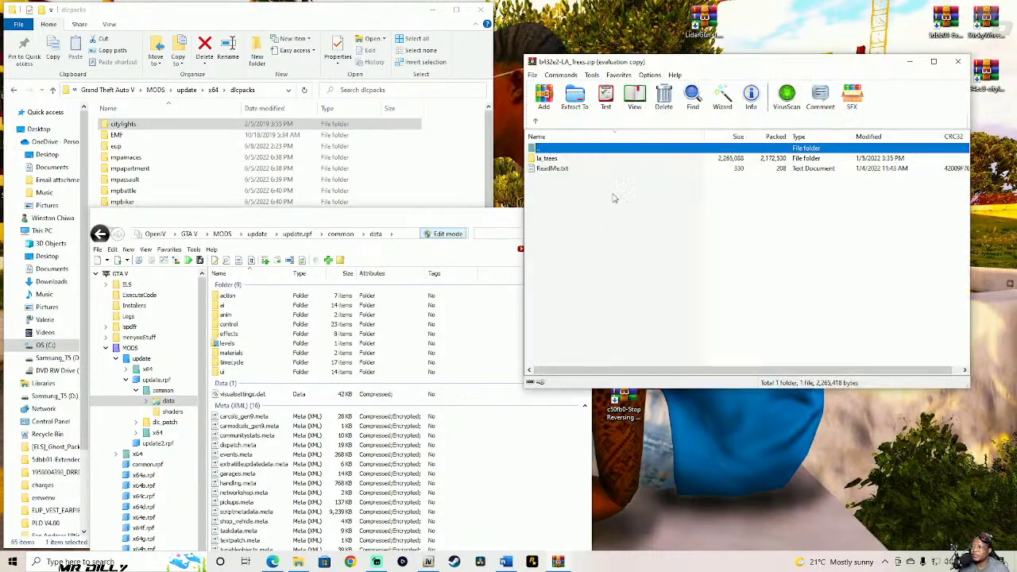
drag(415, 221, 458, 101)
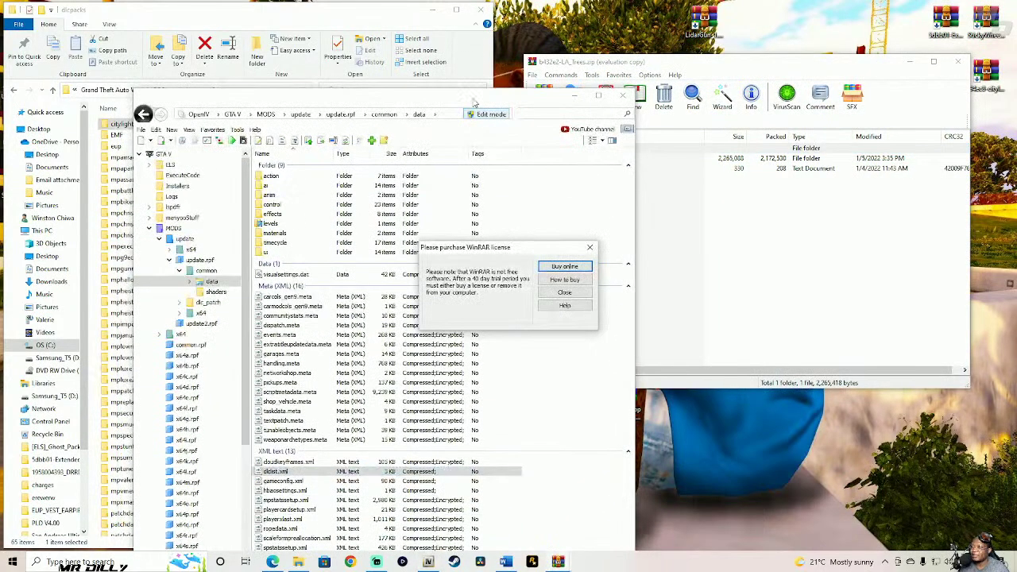
click(564, 294)
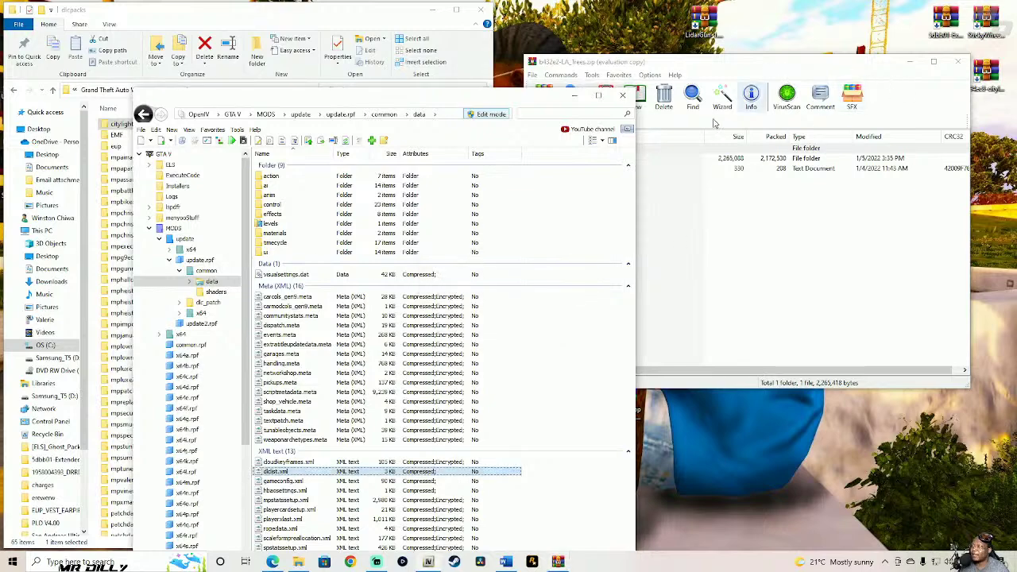
click(723, 101)
click(747, 300)
drag(458, 96, 584, 7)
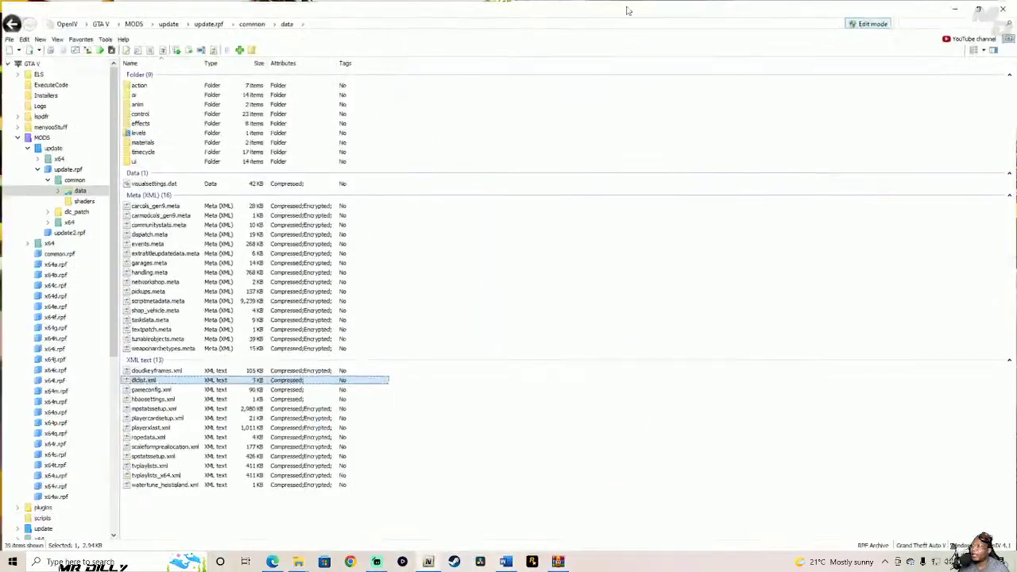
click(977, 9)
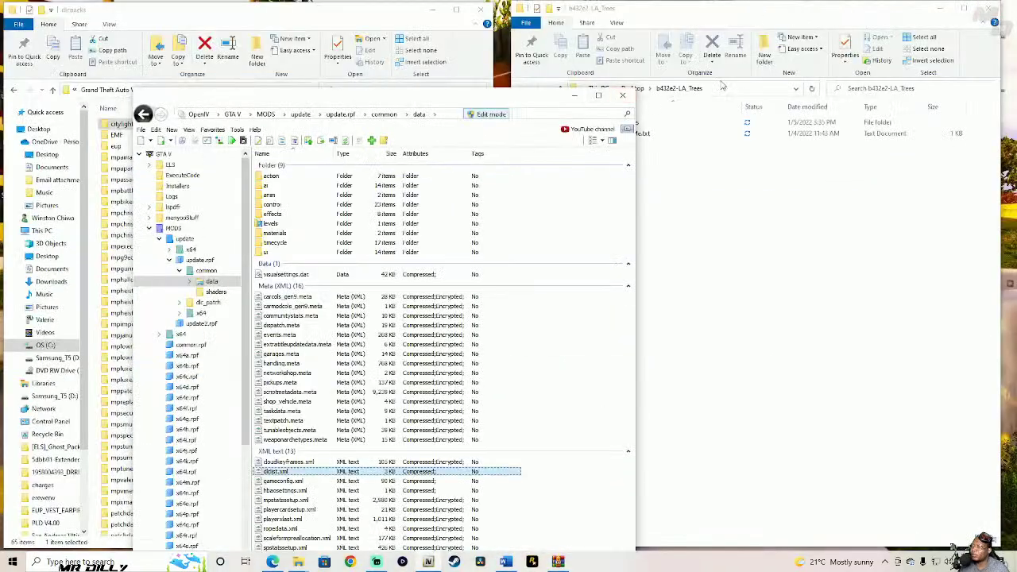
- Look inside the la_trees folder, return to b432e2-LA_Trees and transfer the la_trees folder into the game's dlcpacks folder
click(815, 18)
double_click(648, 124)
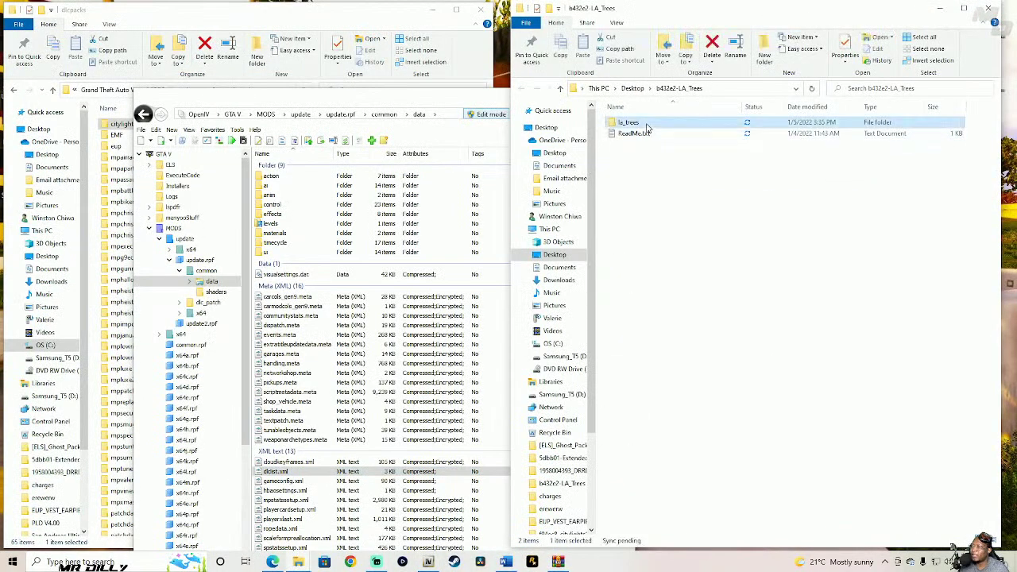
click(562, 88)
drag(409, 102, 648, 95)
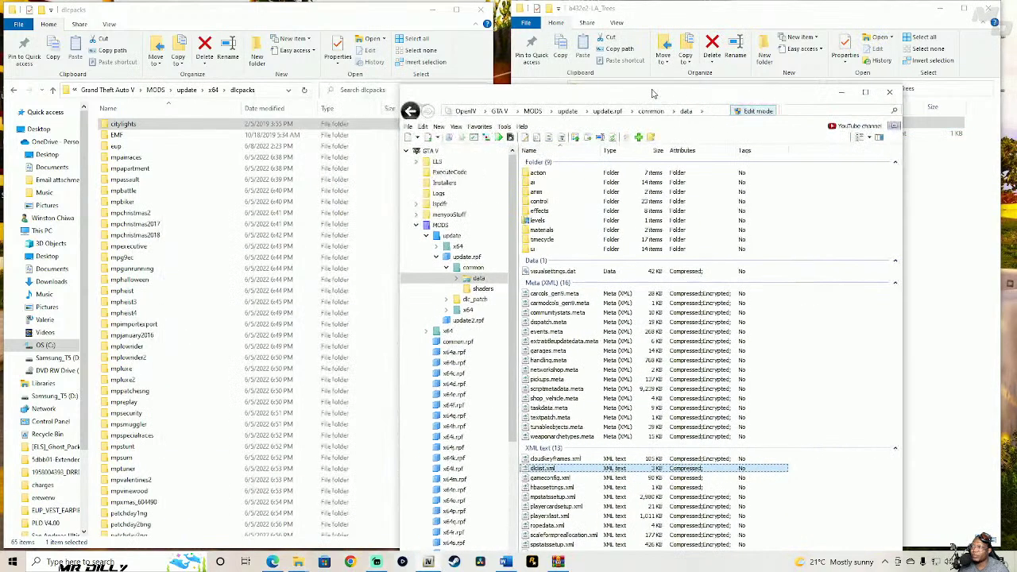
click(710, 23)
drag(711, 128, 453, 258)
key(alt+Tab)
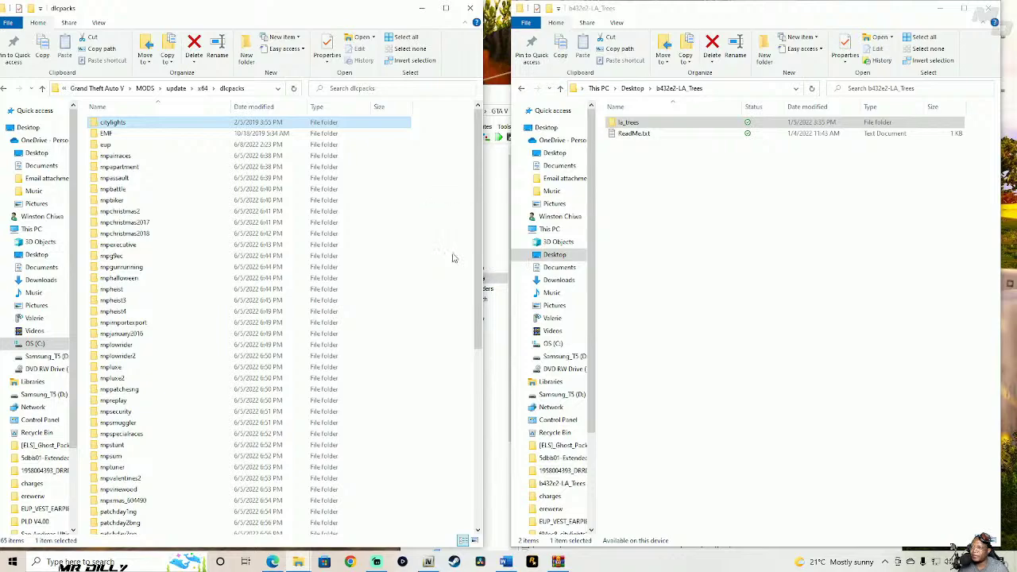
- Place the OpenIV window beside the dlcpacks folder and open dlclist.xml for editing
click(504, 96)
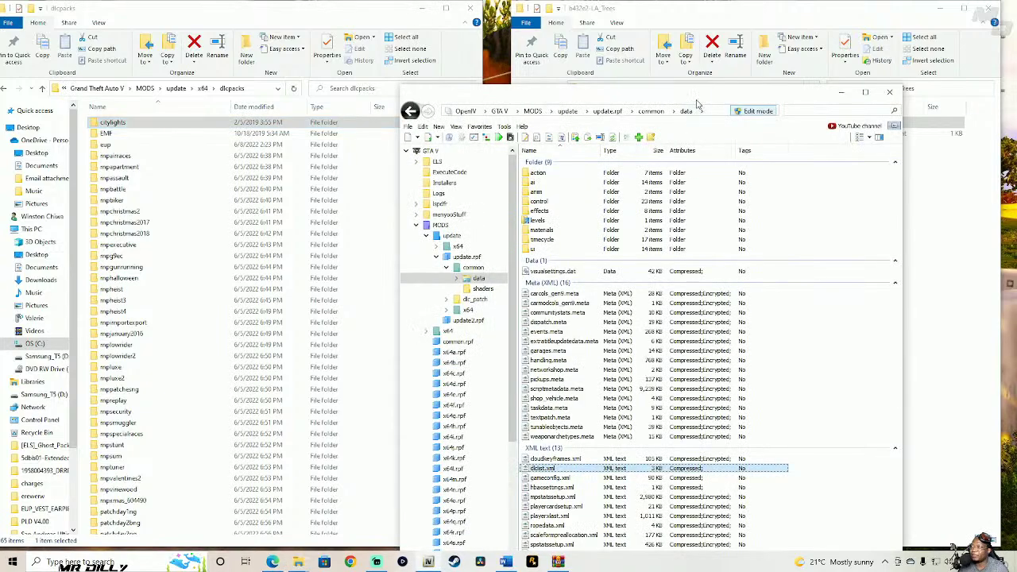
double_click(705, 33)
drag(705, 32, 833, 12)
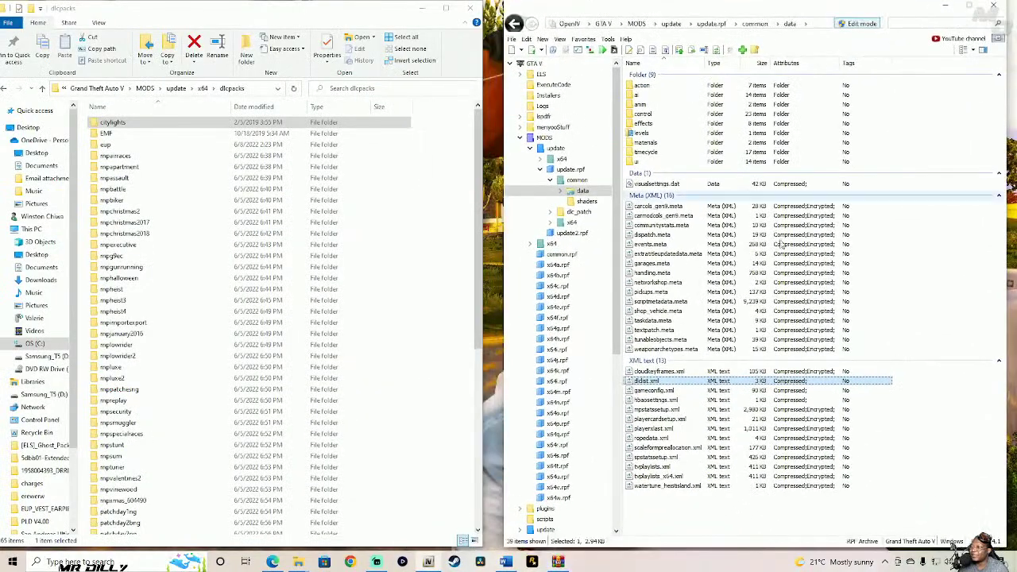
right_click(672, 384)
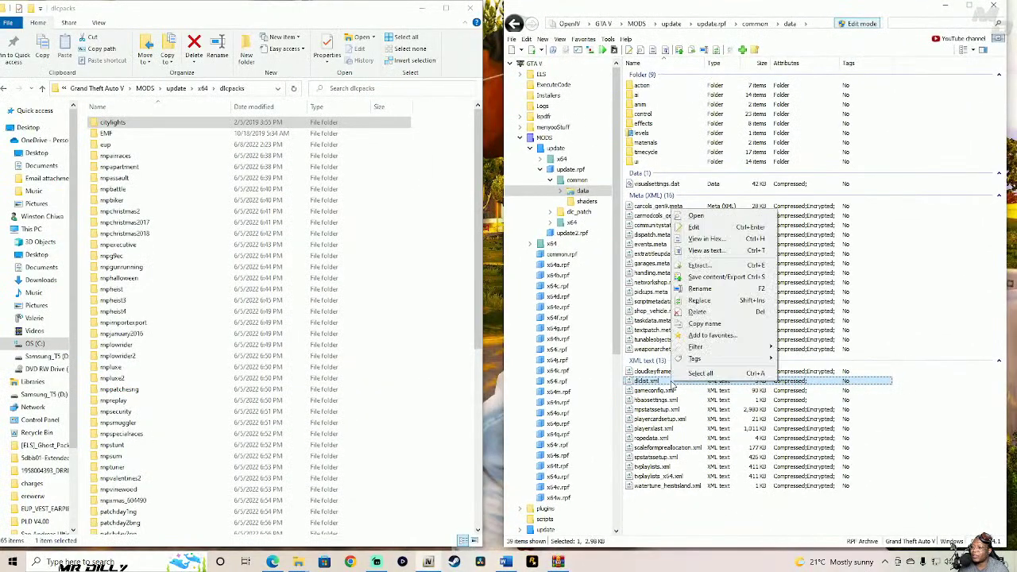
click(720, 230)
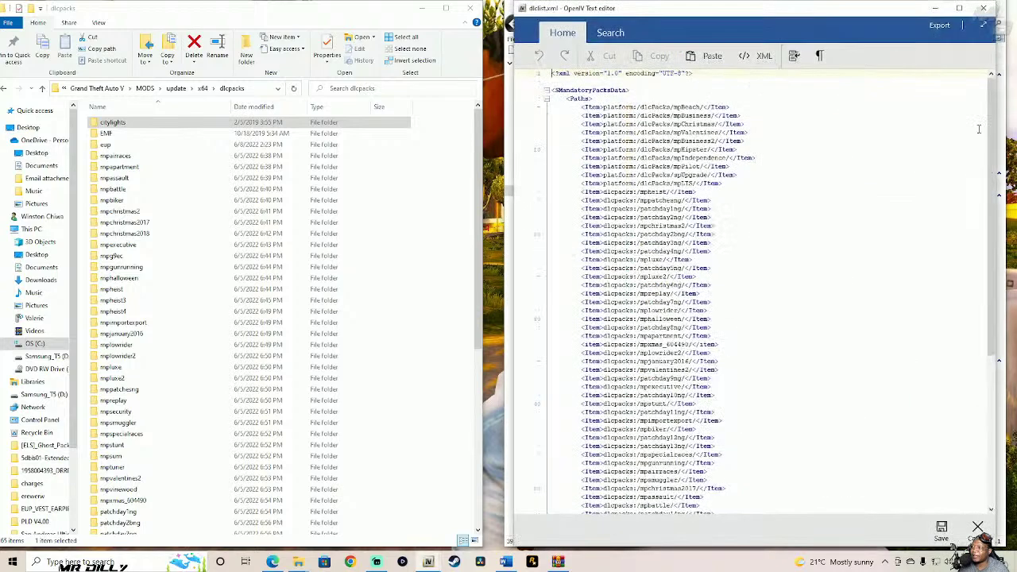
- Duplicate the citylights Item line directly below itself at the end of dlclist.xml and clear the folder name from the copy
drag(990, 230, 985, 381)
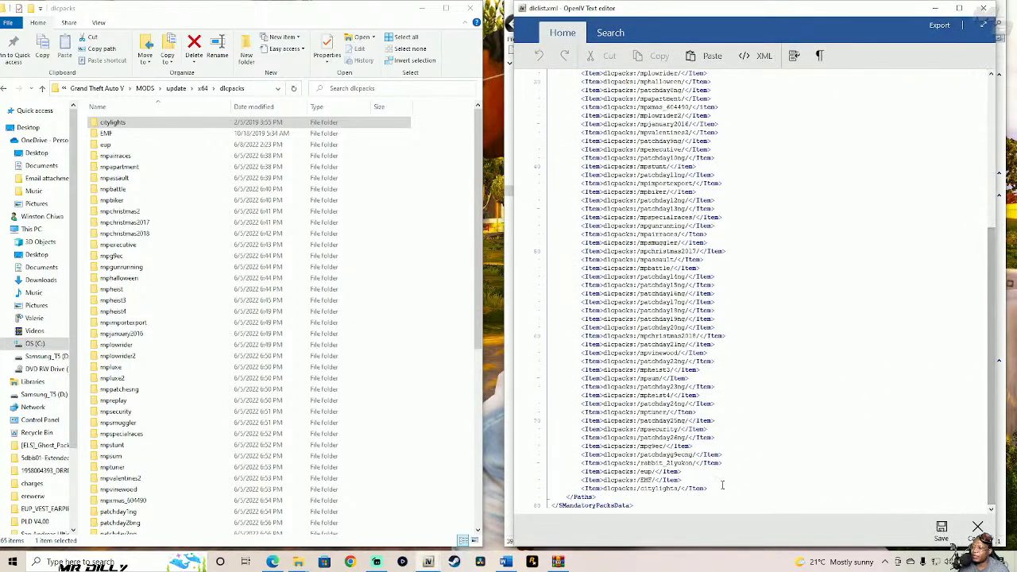
drag(708, 488, 583, 492)
key(ctrl+c)
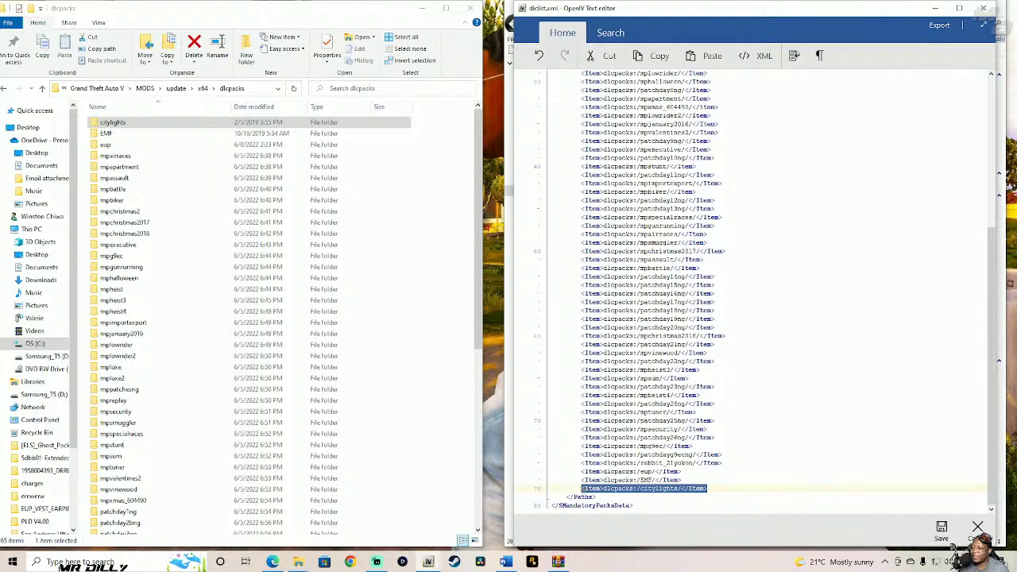
click(719, 493)
key(Return)
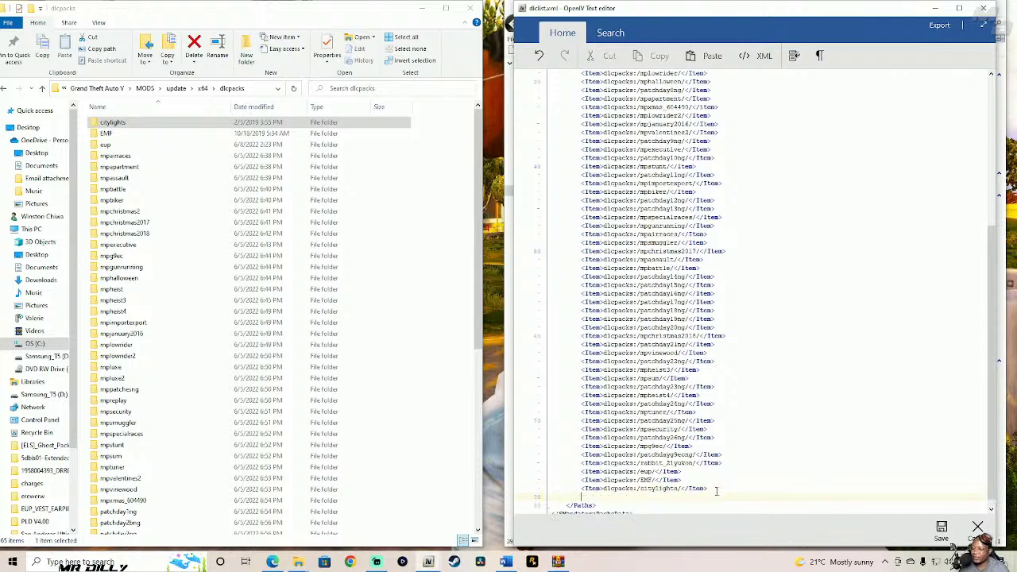
key(ctrl+v)
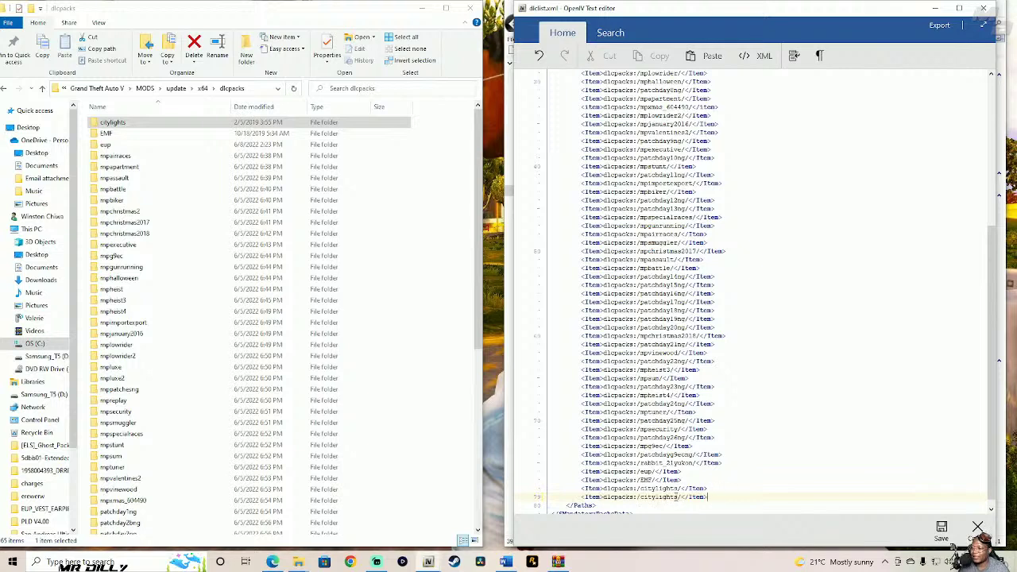
key(BackSpace)
key(BackSpace)
key(BackSpace)
key(BackSpace)
key(BackSpace)
key(BackSpace)
key(BackSpace)
key(BackSpace)
key(BackSpace)
key(BackSpace)
key(BackSpace)
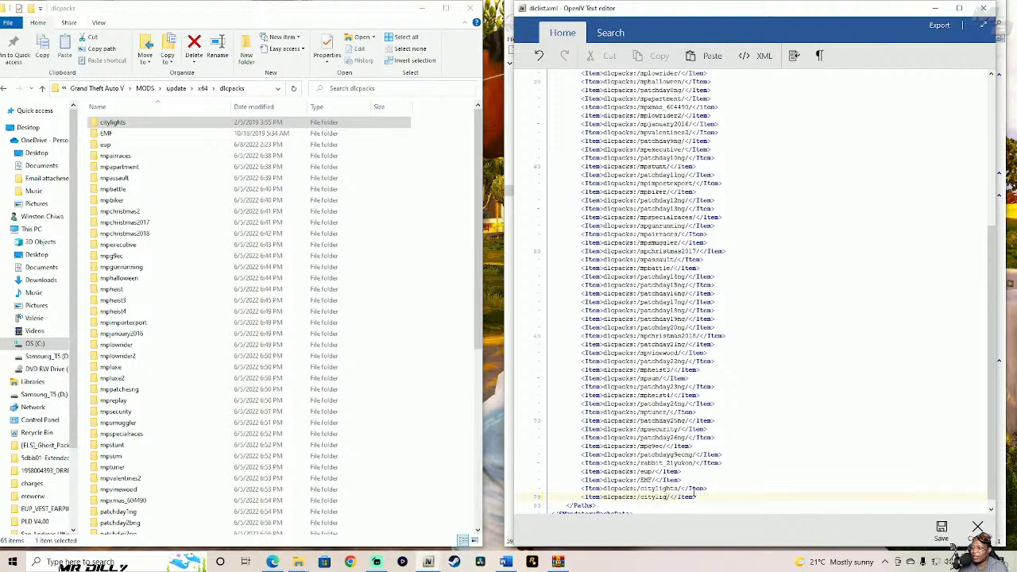
- Copy the la_trees folder name from dlcpacks into the new Item path and save dlclist.xml
click(293, 88)
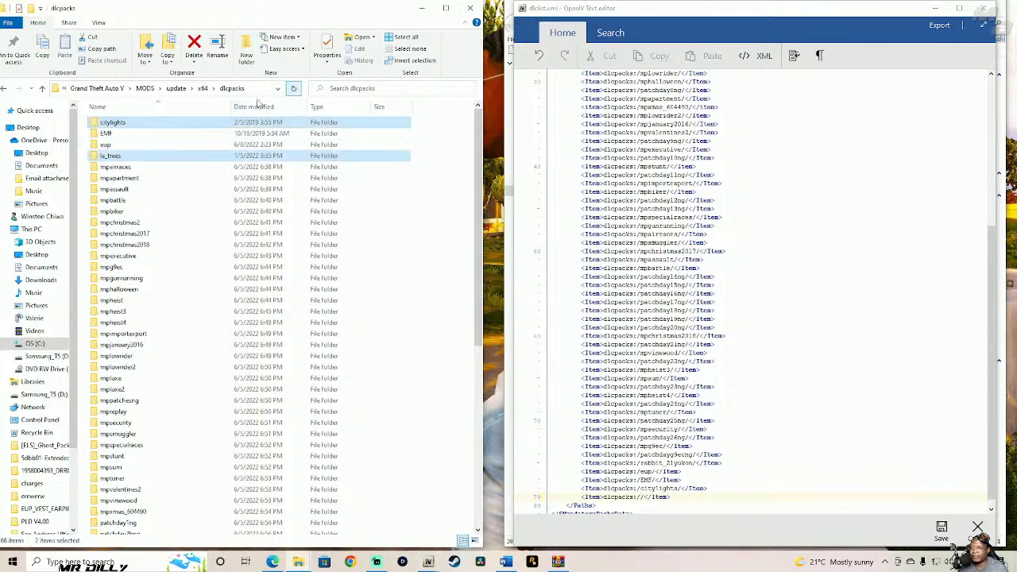
right_click(162, 159)
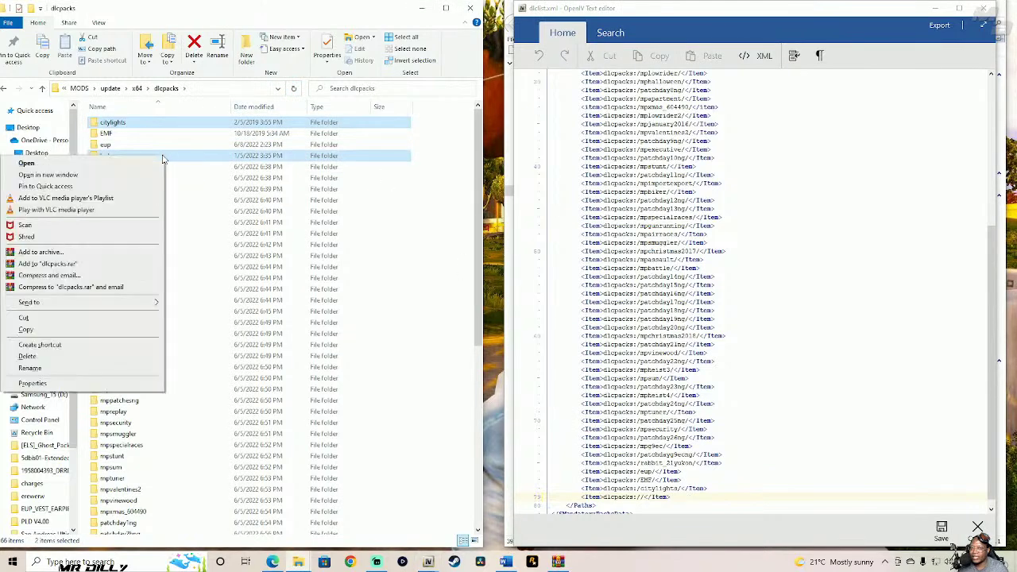
click(66, 367)
key(ctrl+c)
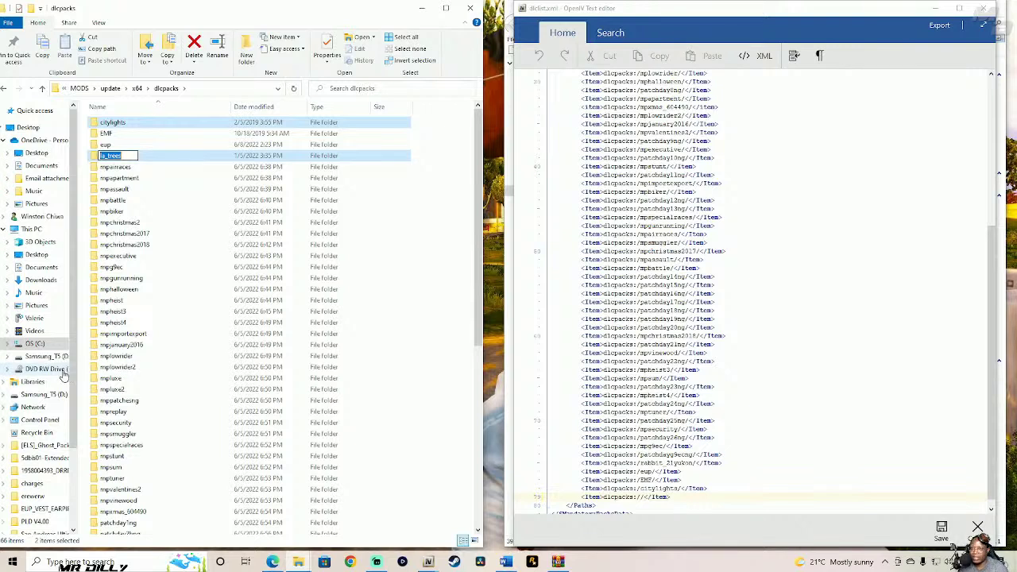
click(641, 497)
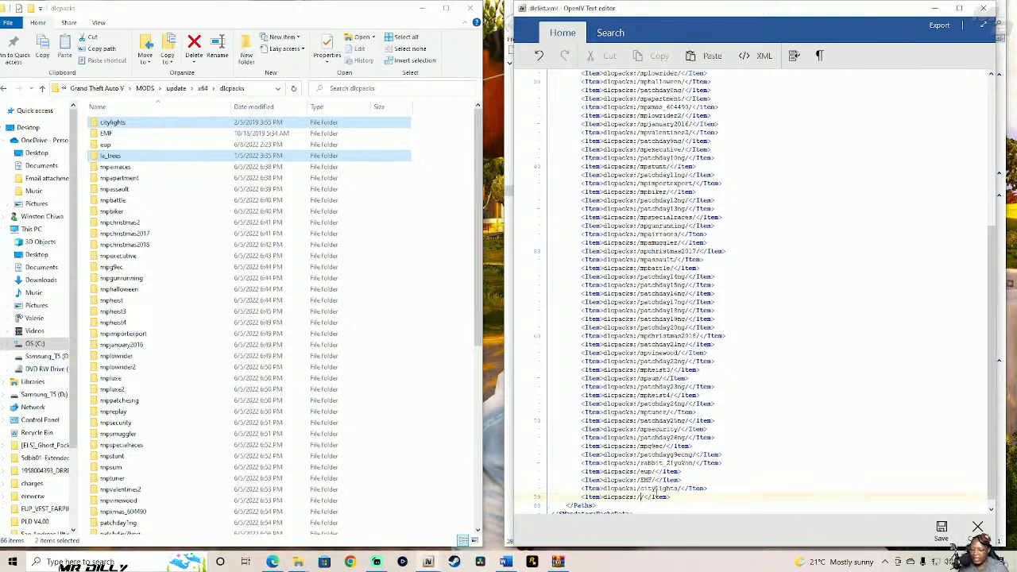
key(ctrl+v)
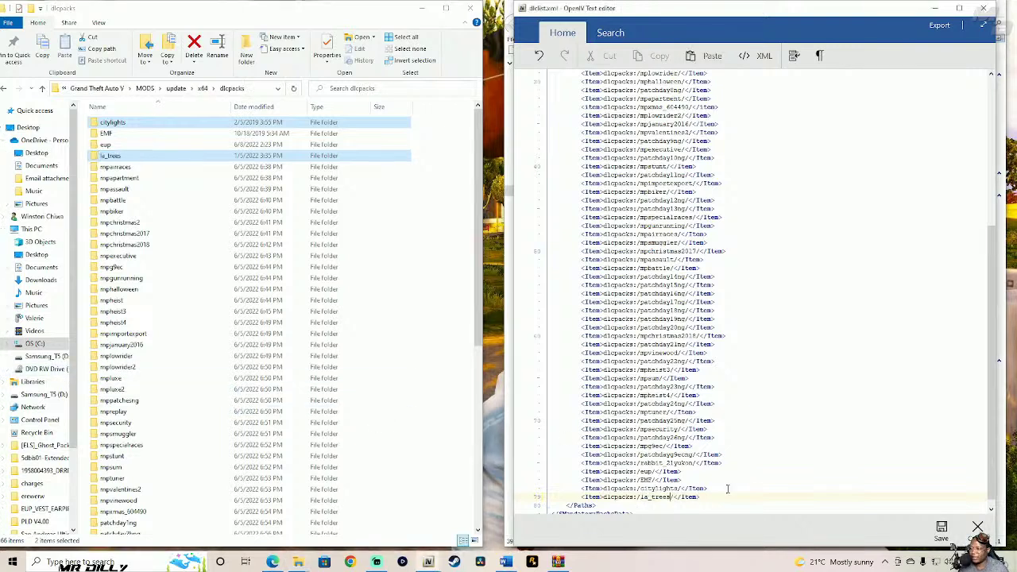
click(940, 529)
- Close the LA_Trees folder and archive windows and place the b432e2-LA_Trees archive with the finished archives on the desktop
drag(752, 8, 281, 14)
click(989, 7)
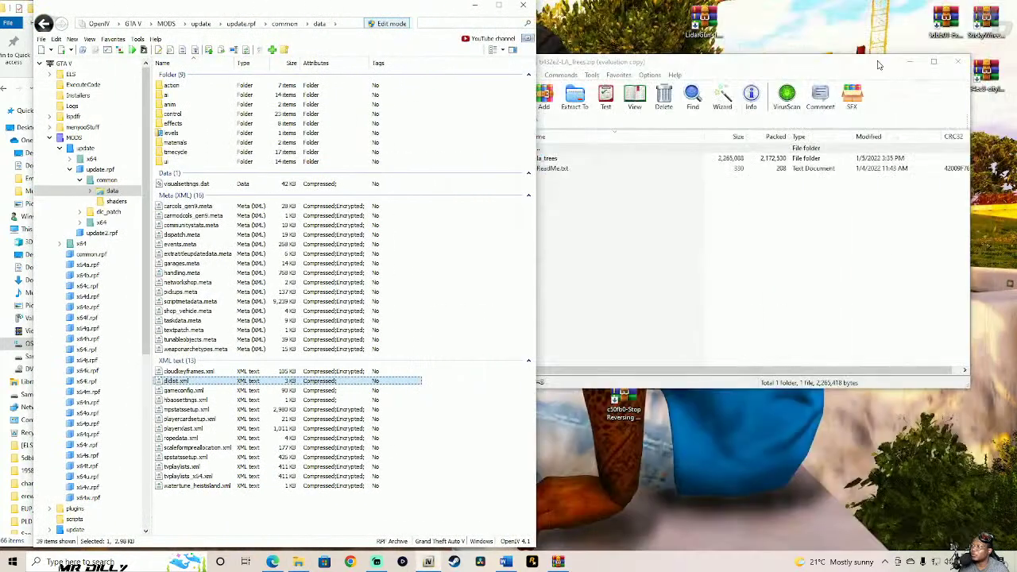
click(960, 65)
drag(633, 252, 955, 142)
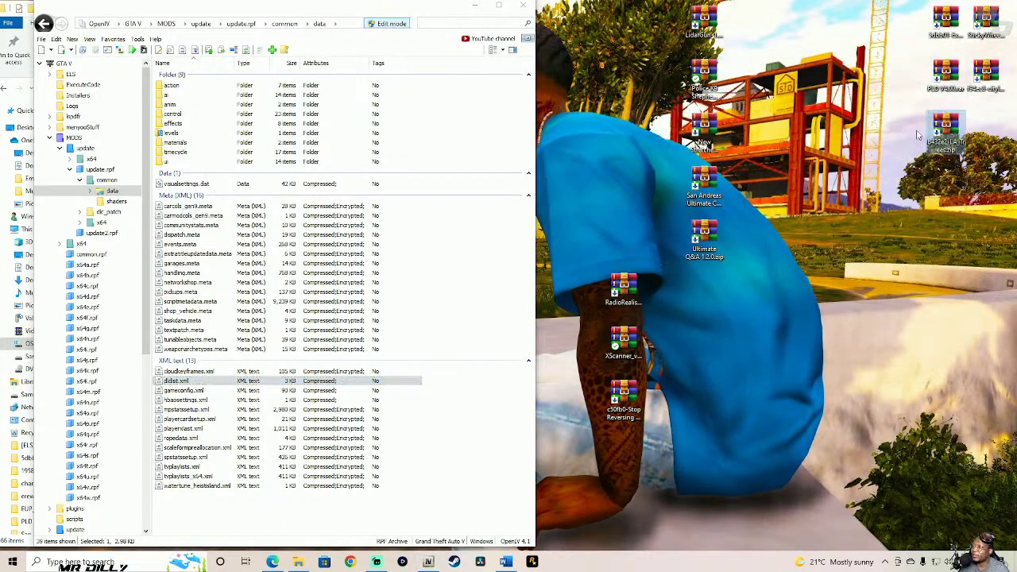
- Open the RadioRealismAlphaV1.2 archive from the desktop, dismiss the WinRAR licence reminder and extract it into a desktop folder
click(623, 295)
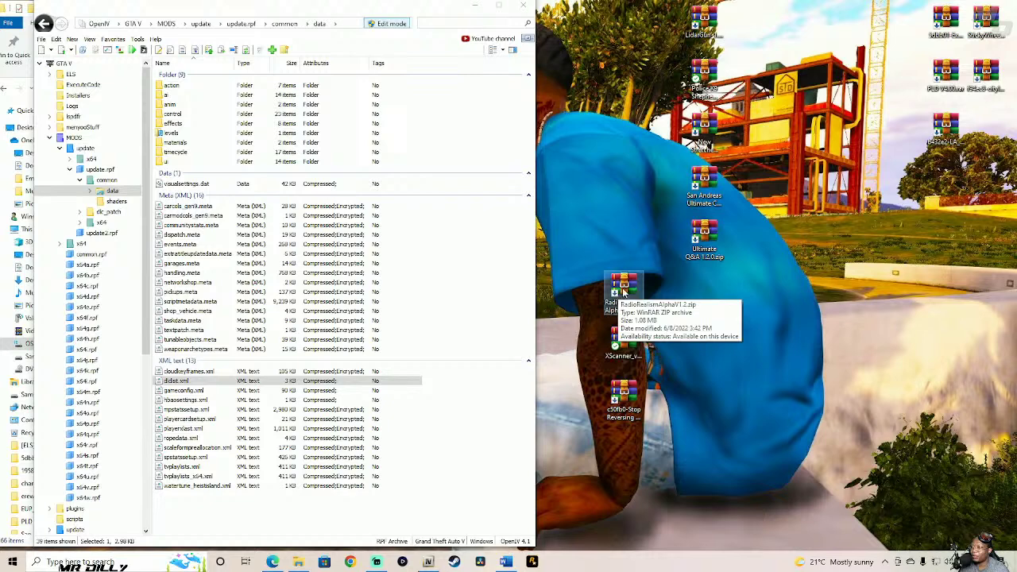
double_click(623, 291)
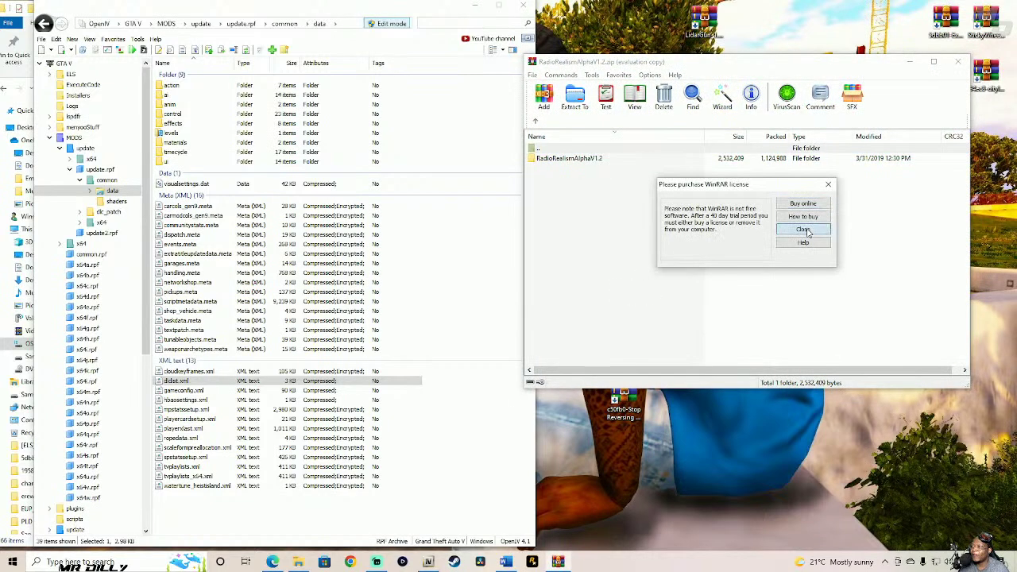
click(806, 231)
click(722, 96)
click(747, 300)
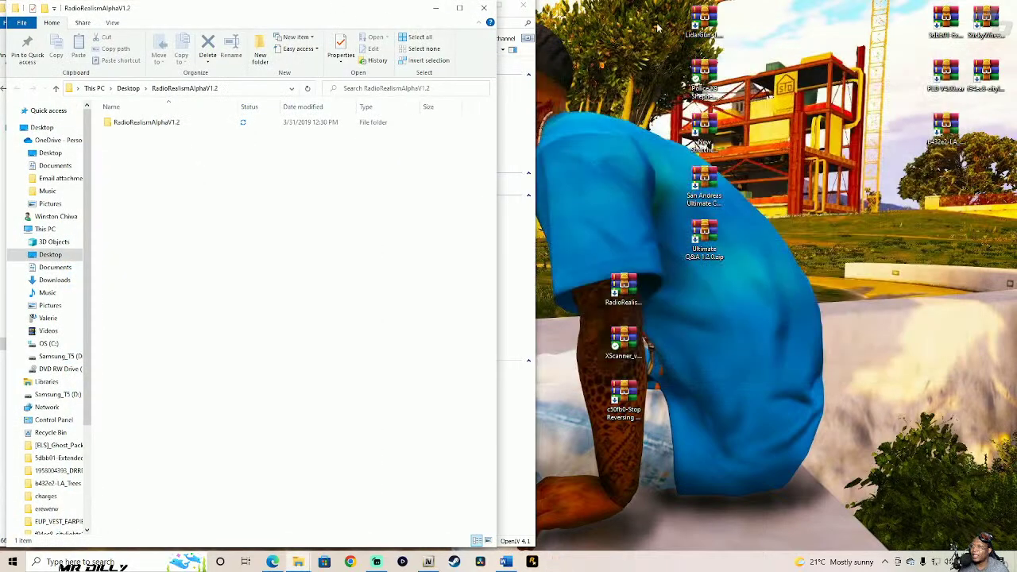
- Place the extracted RadioRealismAlphaV1.2 window beside the dlcpacks window and return the dlcpacks window to the main Grand Theft Auto V folder
drag(311, 10, 843, 12)
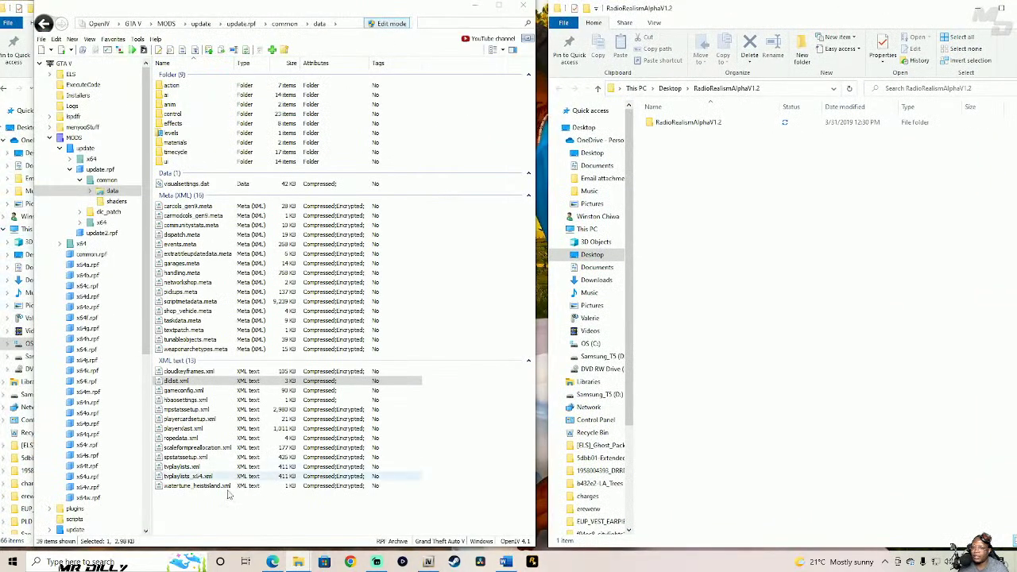
mouse_move(301, 564)
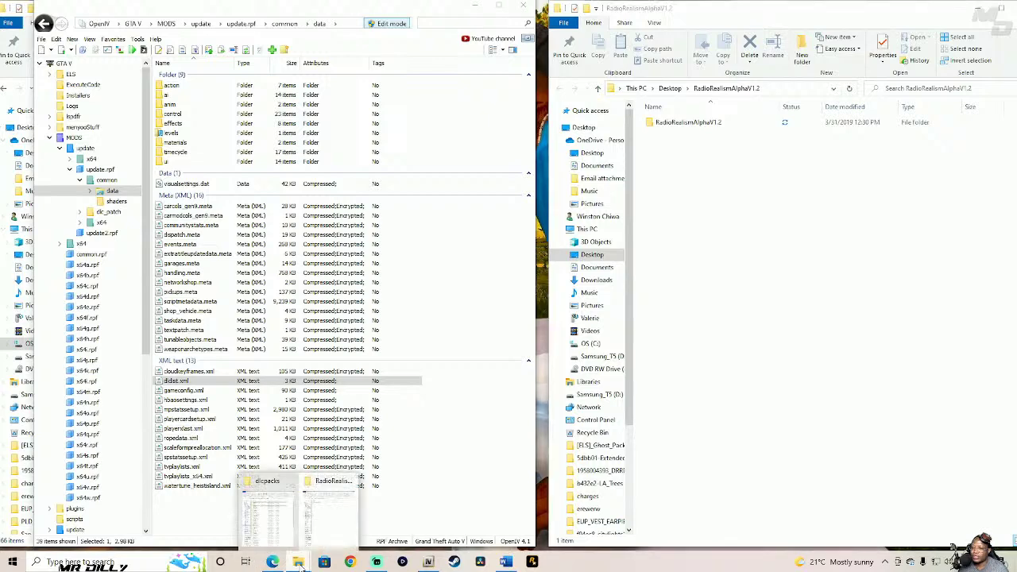
click(278, 501)
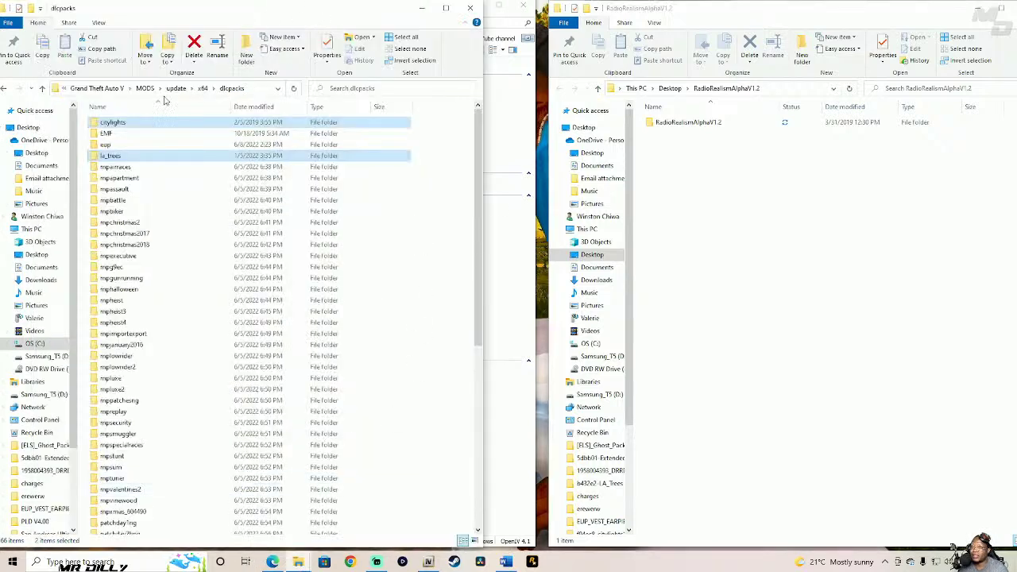
click(99, 88)
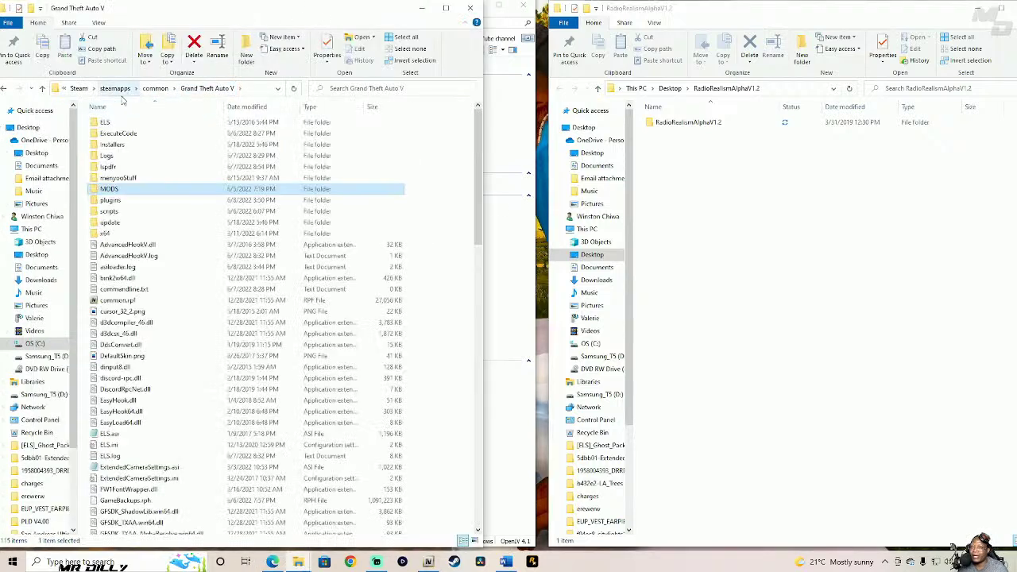
click(191, 93)
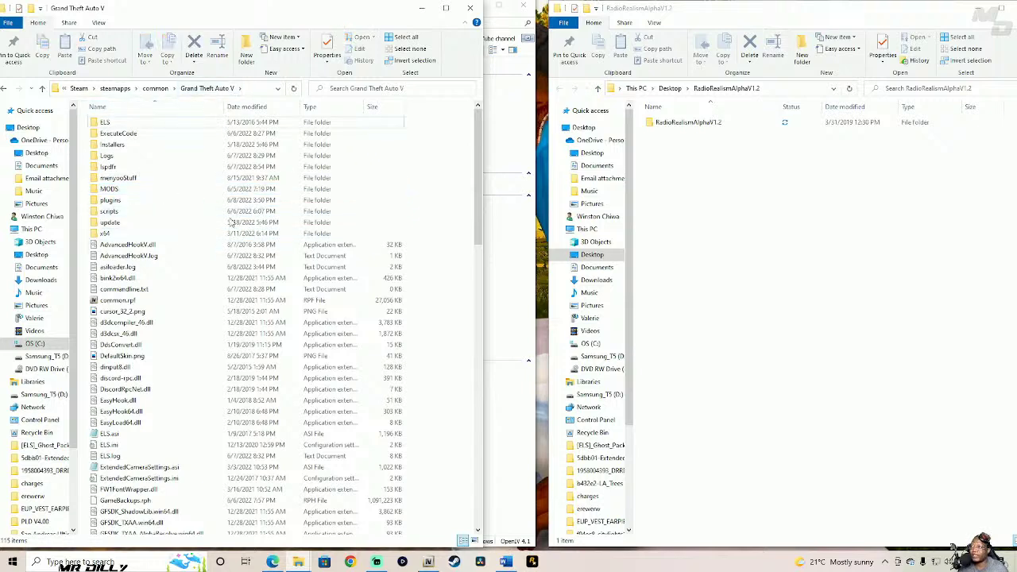
- Look inside the inner RadioRealismAlphaV1.2 folder and its Original Files(BackUp) subfolder
click(671, 124)
double_click(673, 125)
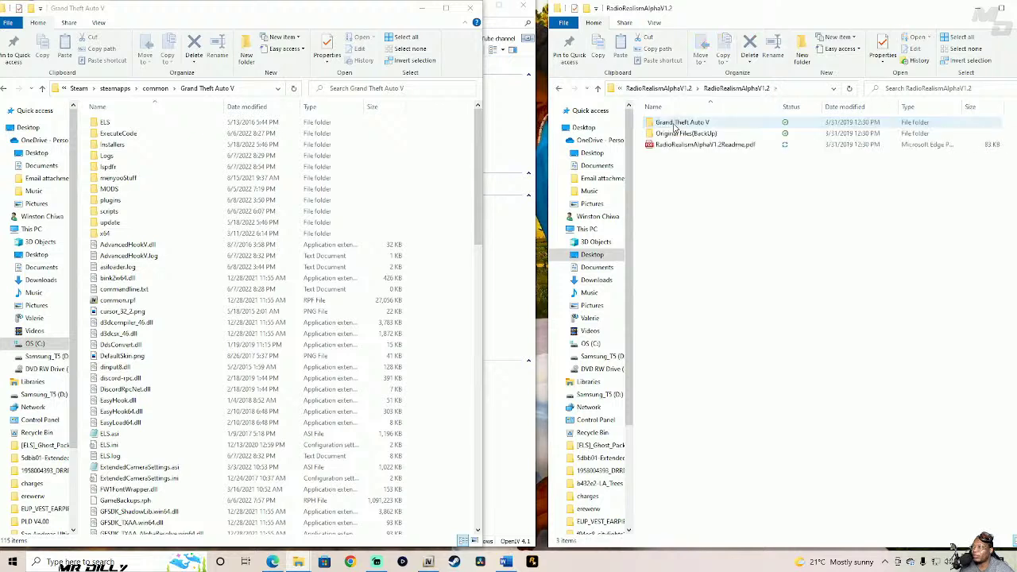
click(685, 124)
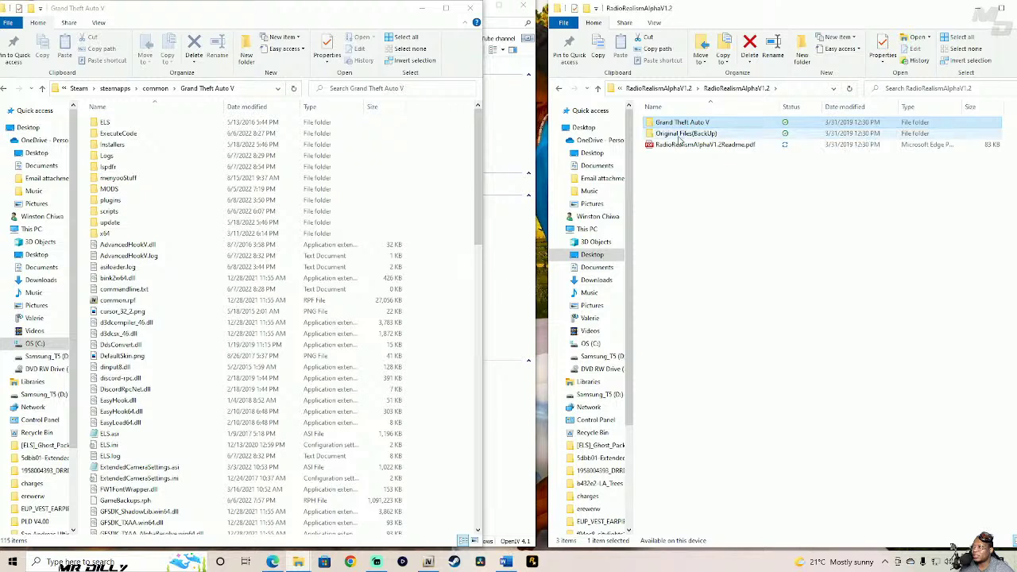
double_click(704, 135)
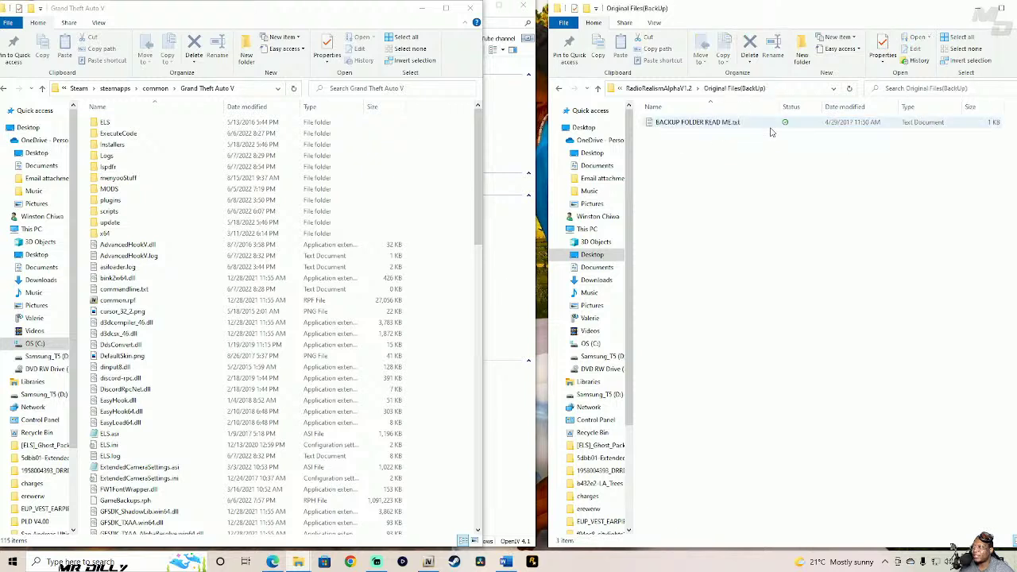
click(598, 88)
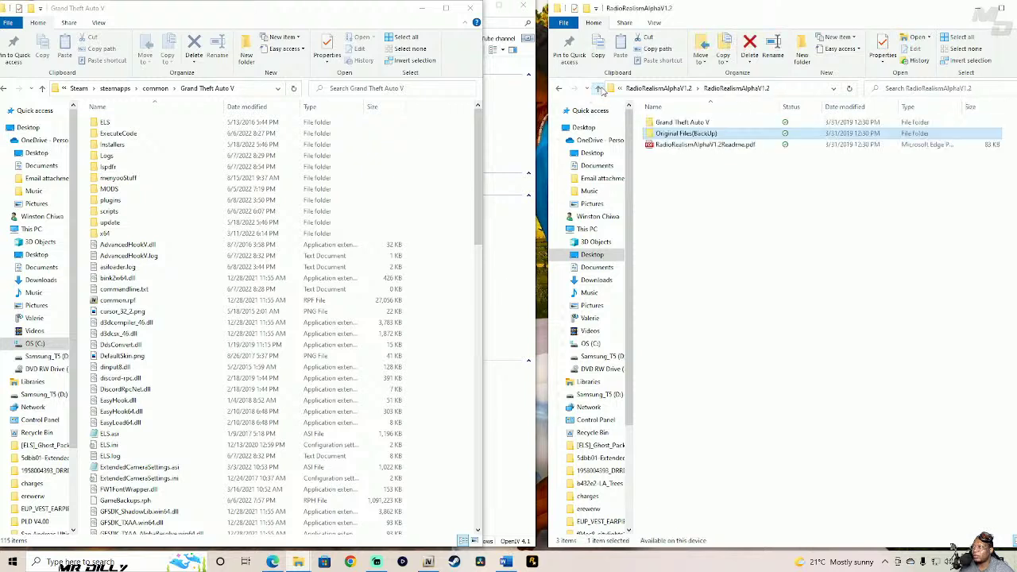
- Look through the mod's Grand Theft Auto V folder down to LSPDFR, Audio, scanner, RESIDENT and return to RadioRealismAlphaV1.2
click(723, 125)
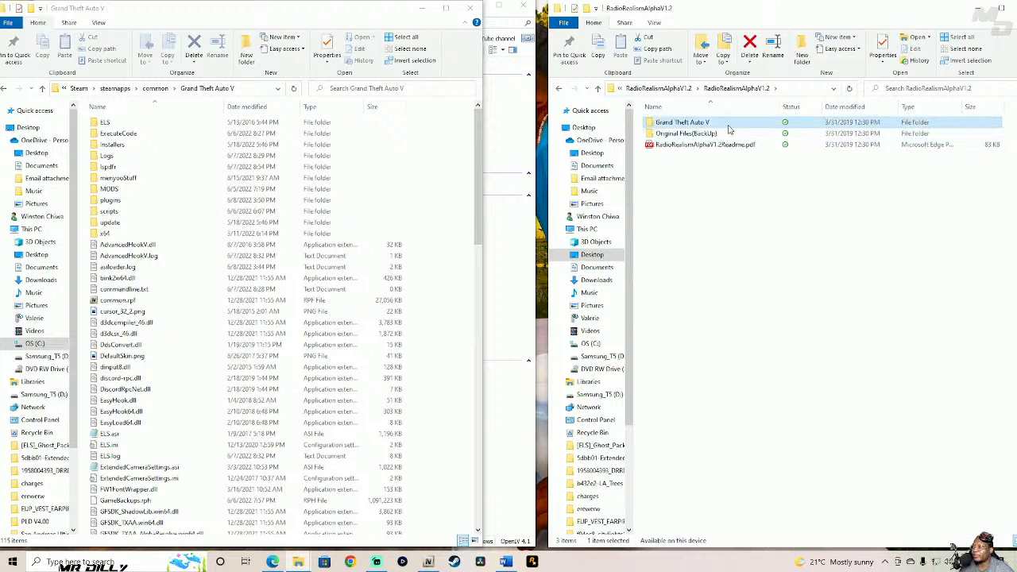
double_click(683, 122)
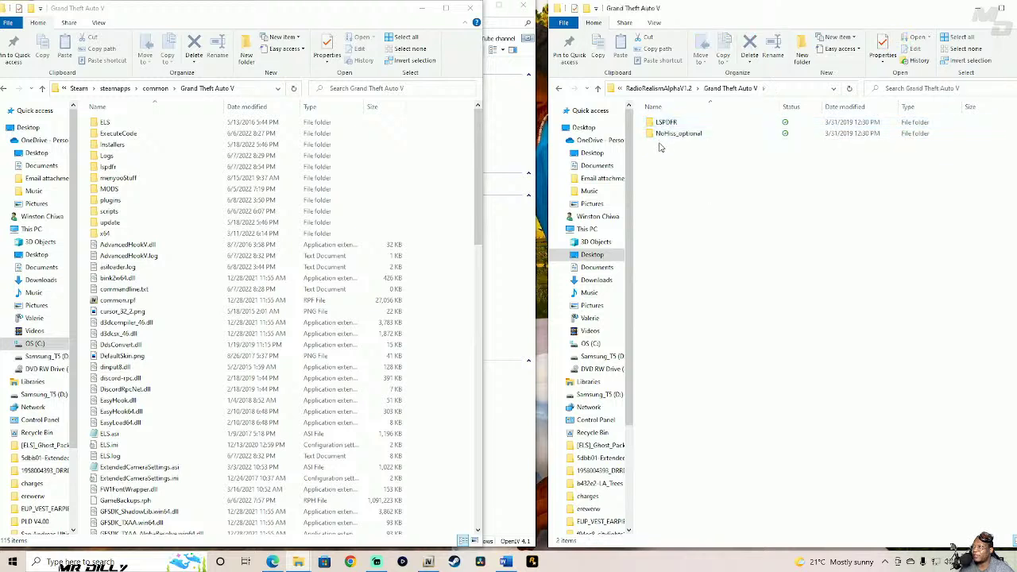
double_click(693, 124)
double_click(694, 124)
double_click(695, 124)
double_click(695, 124)
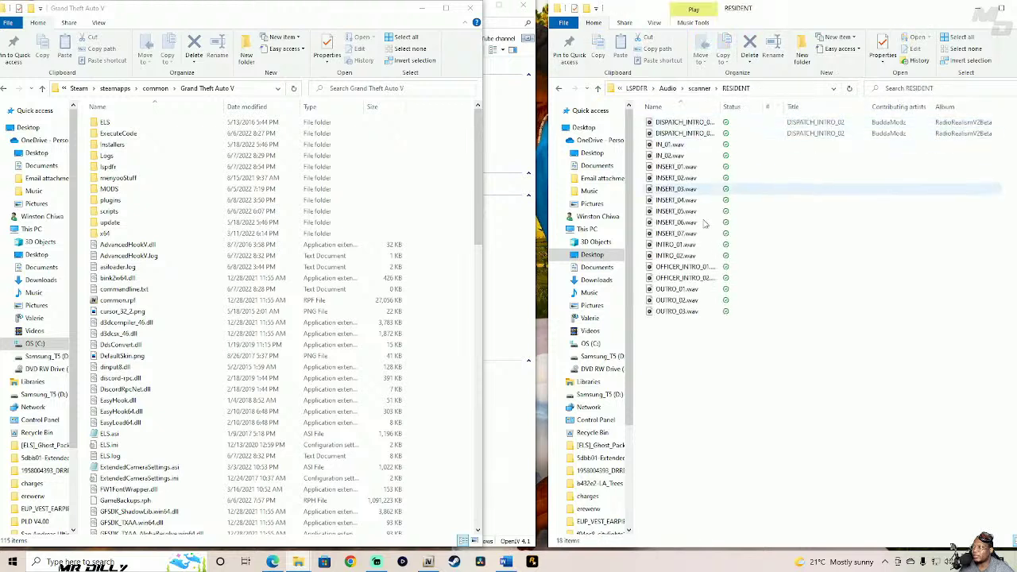
click(599, 89)
click(599, 89)
click(599, 89)
click(599, 89)
click(599, 89)
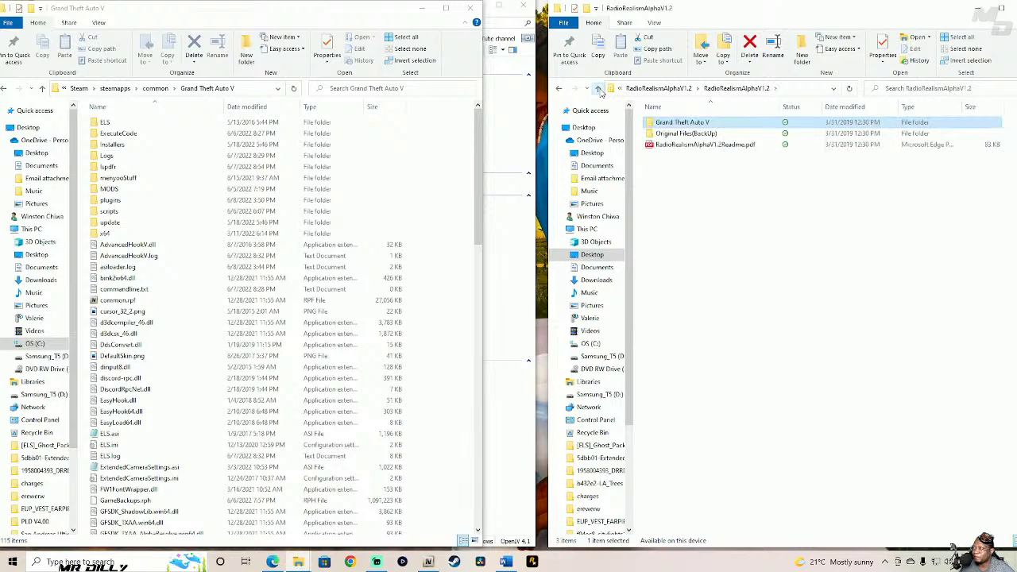
- Read the installation instructions in RadioRealismAlphaV1.2Readme.pdf and look inside the NoHiss_optional folder
double_click(756, 147)
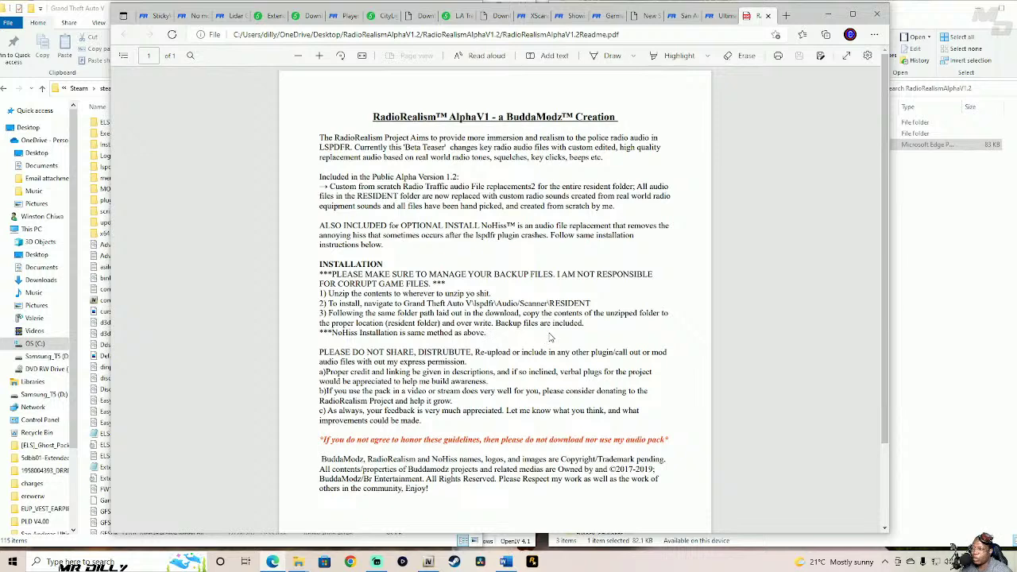
click(919, 219)
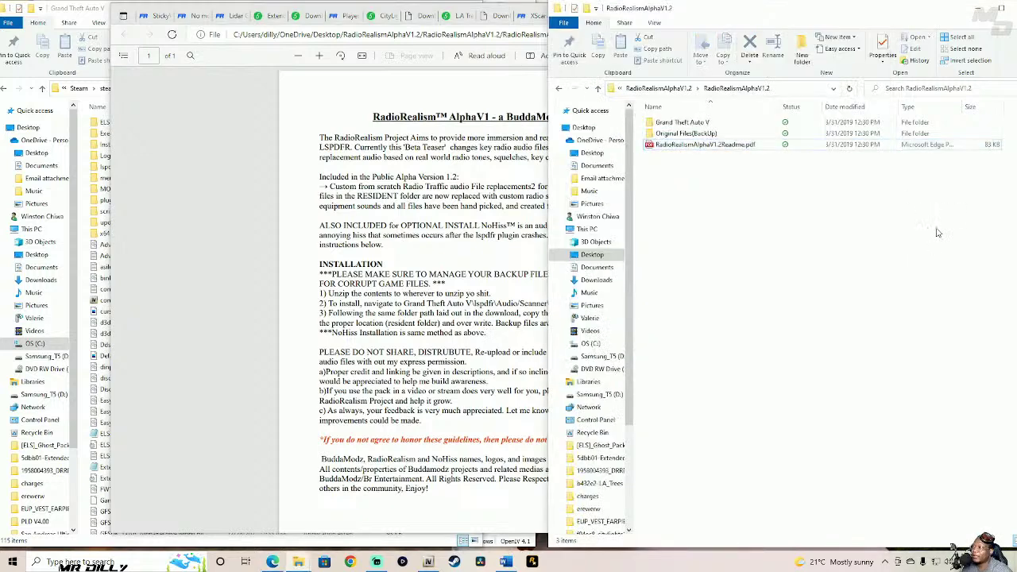
double_click(687, 130)
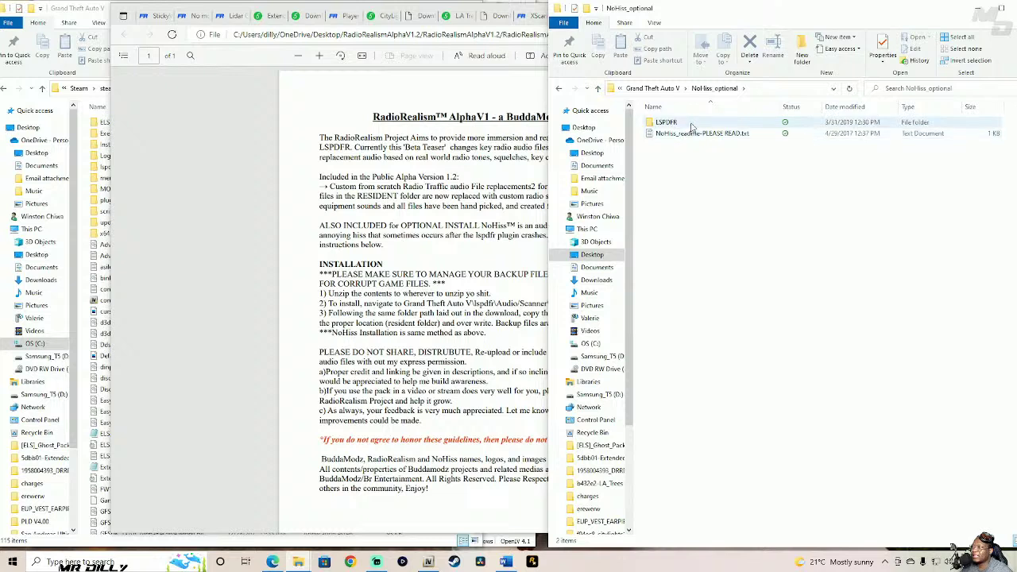
click(599, 89)
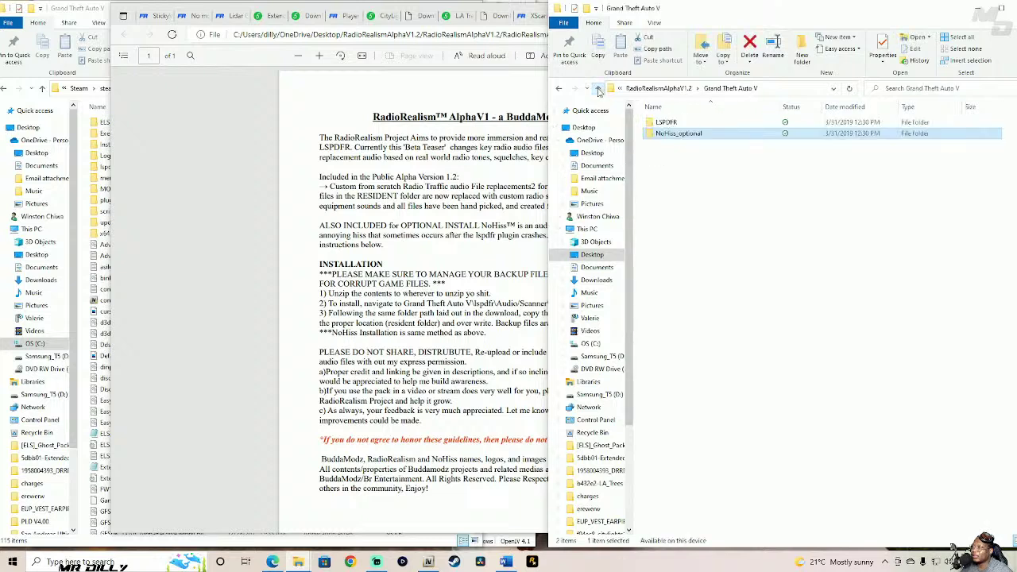
click(598, 89)
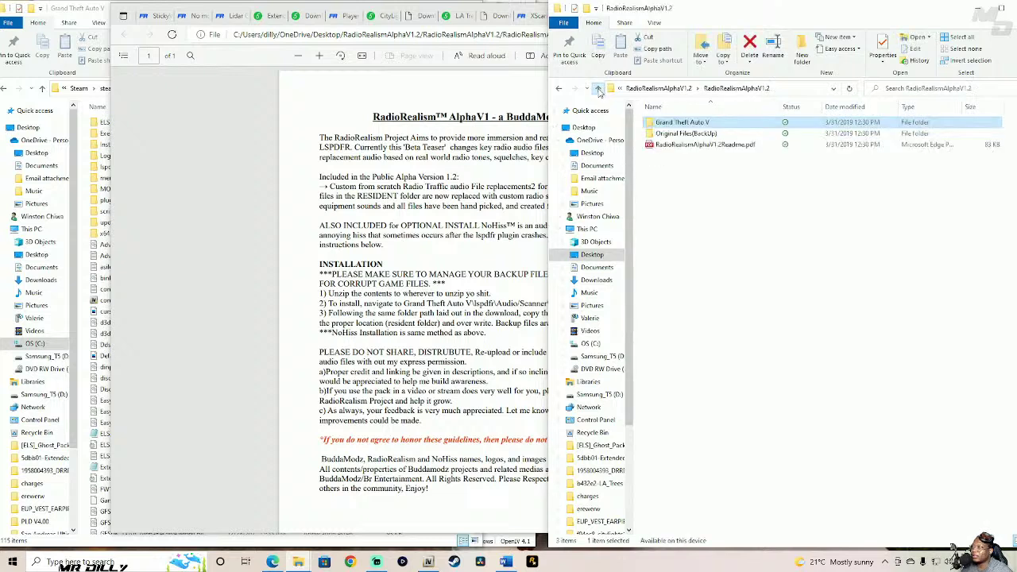
- Open the mod's Grand Theft Auto V folder and bring the game's main Grand Theft Auto V folder window to the front
double_click(718, 126)
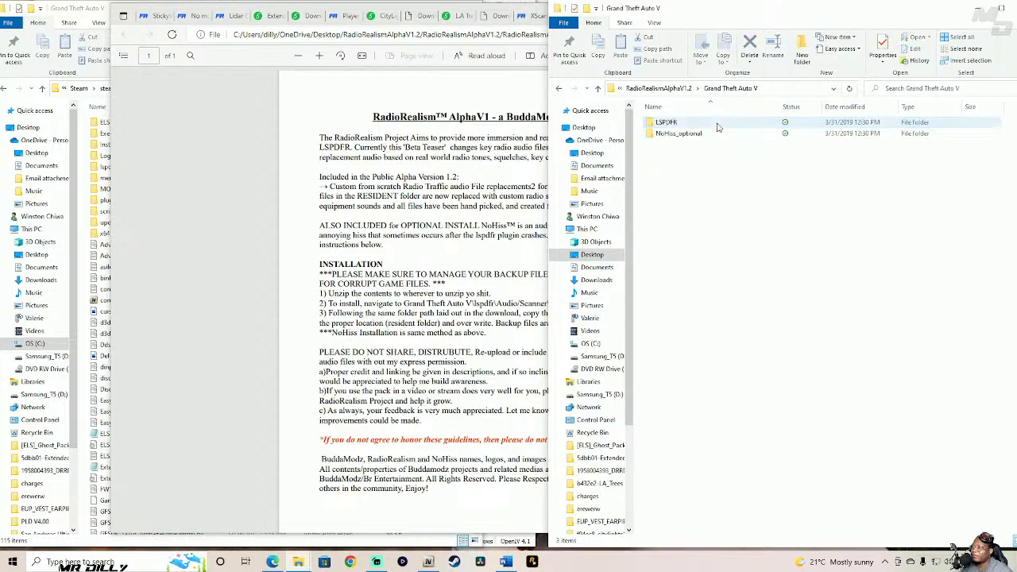
click(48, 7)
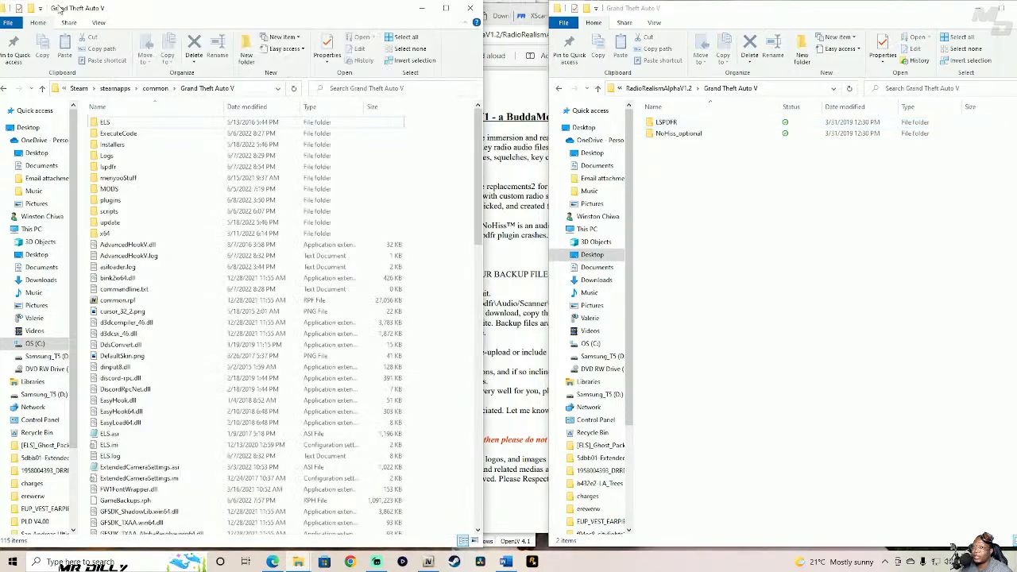
click(747, 126)
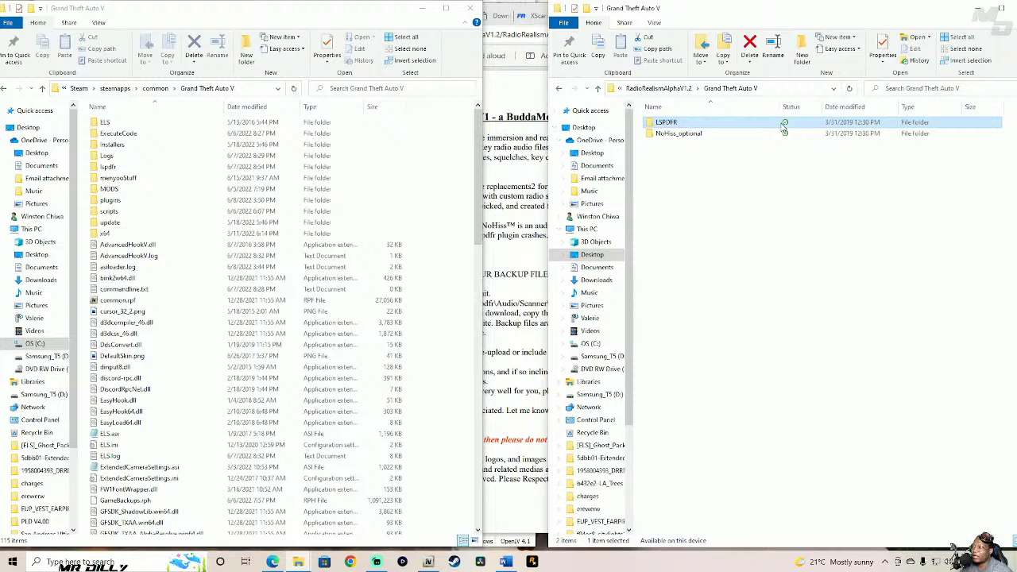
drag(783, 127, 459, 322)
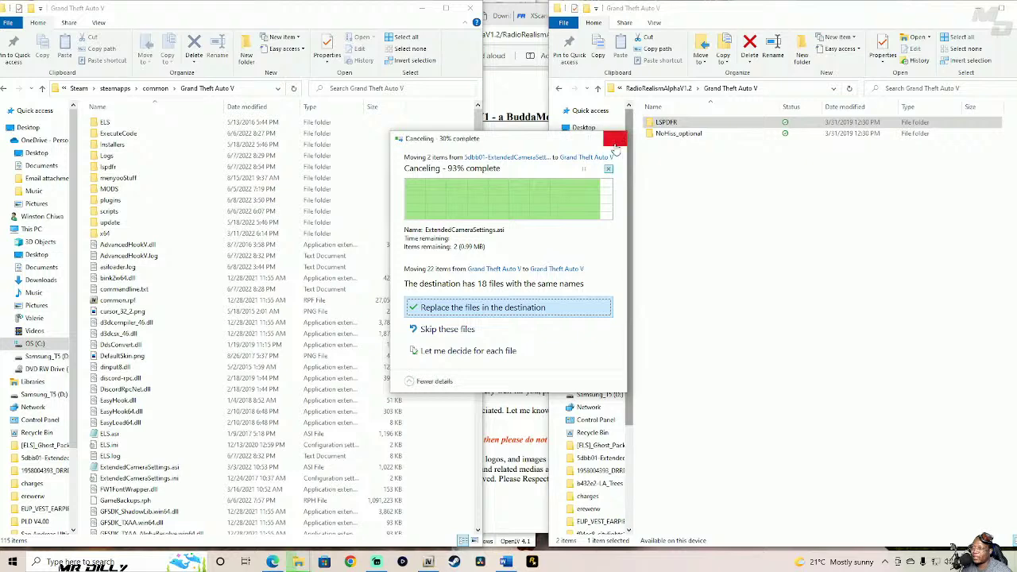
click(614, 139)
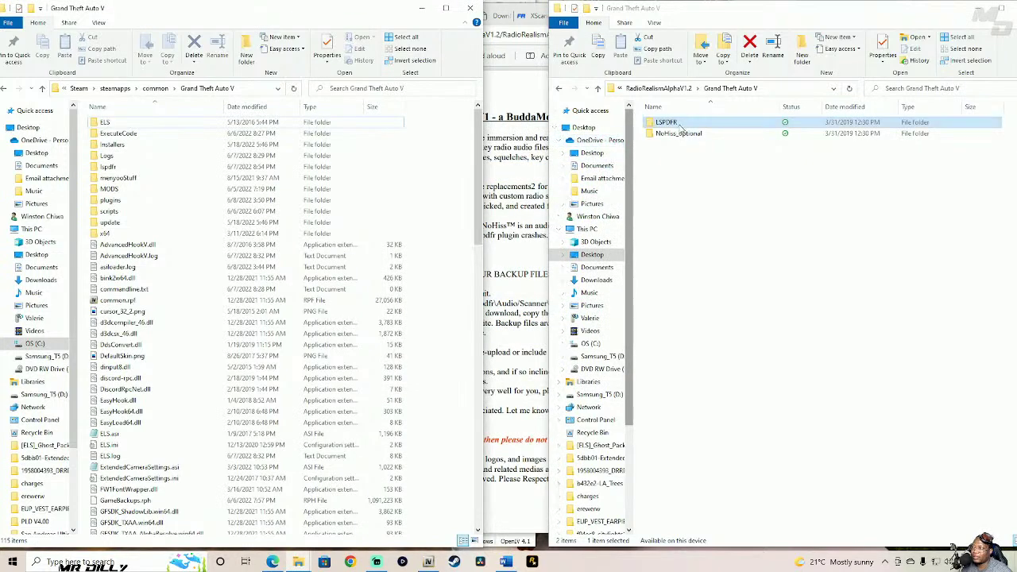
- Open the audio folder inside lspdfr in the game directory and the matching LSPDFR Audio folder in the mod
double_click(111, 167)
double_click(667, 122)
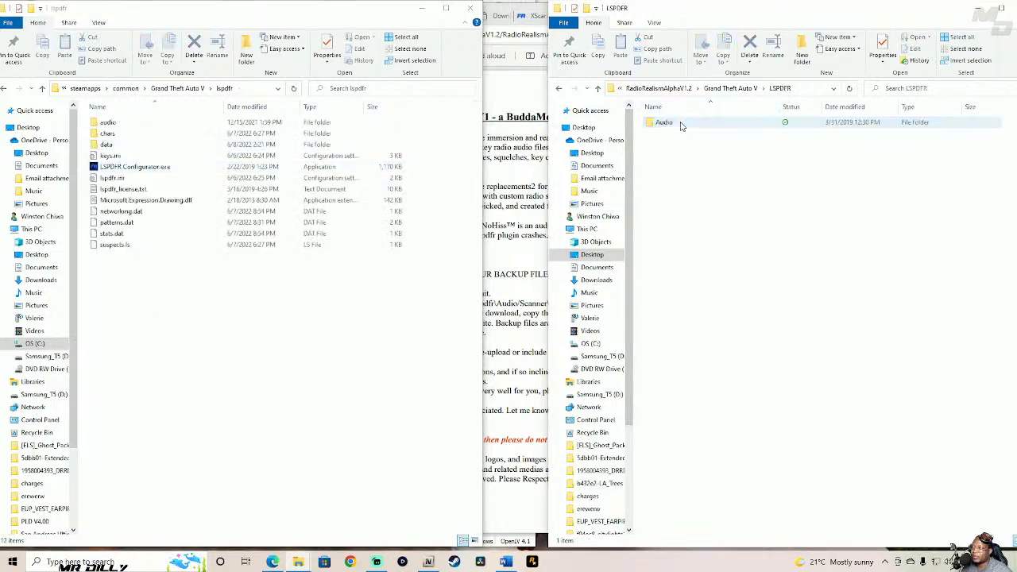
double_click(666, 123)
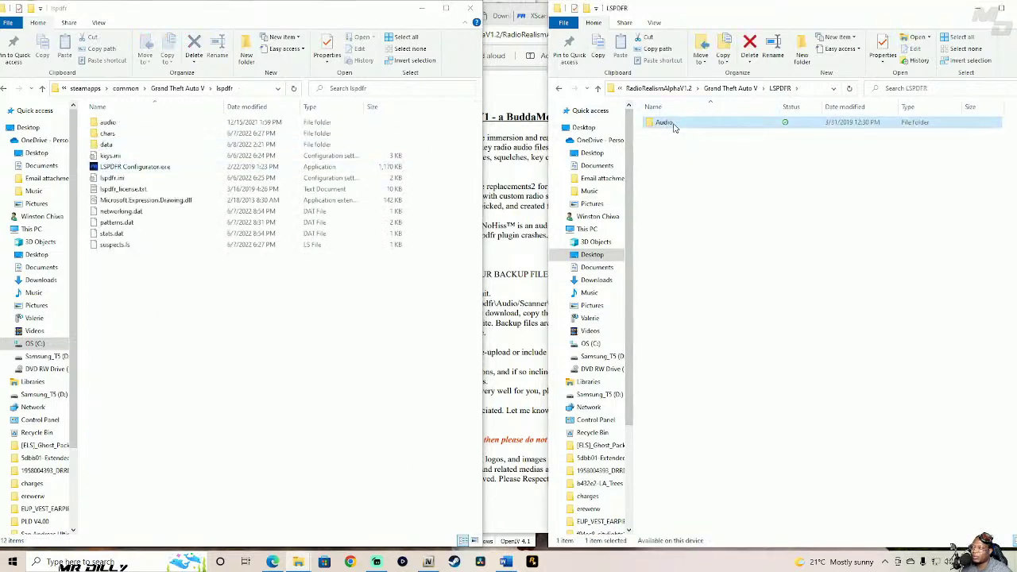
double_click(134, 127)
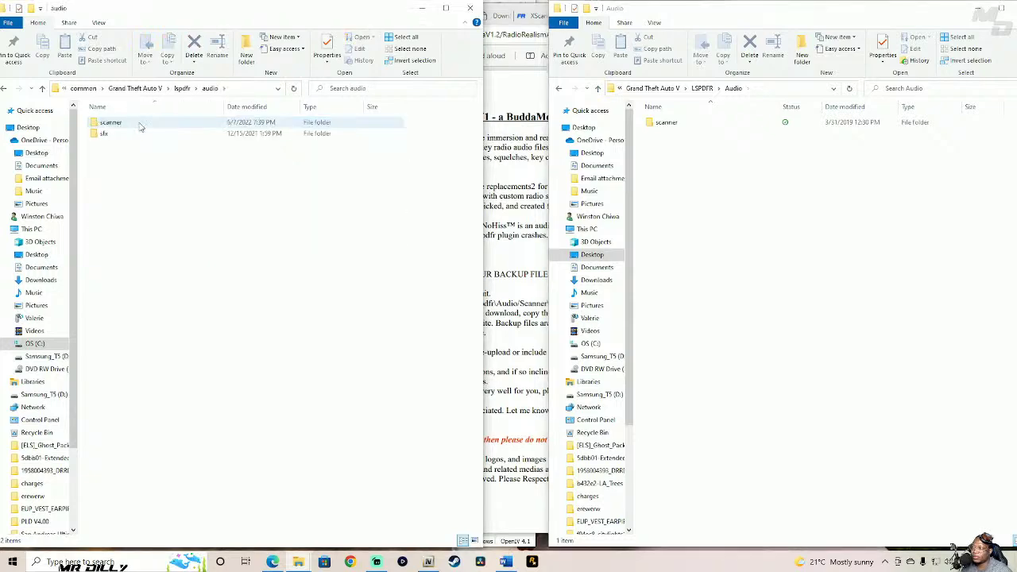
- Open the scanner\RESIDENT folder in both the game's lspdfr audio folder and the radio mod's LSPDFR Audio folder
double_click(140, 126)
click(668, 123)
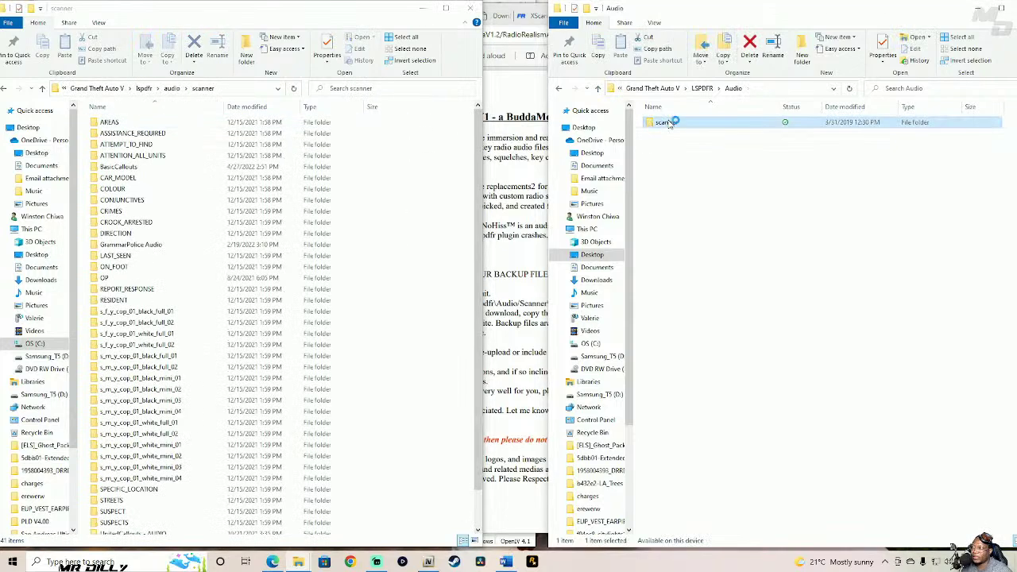
double_click(675, 124)
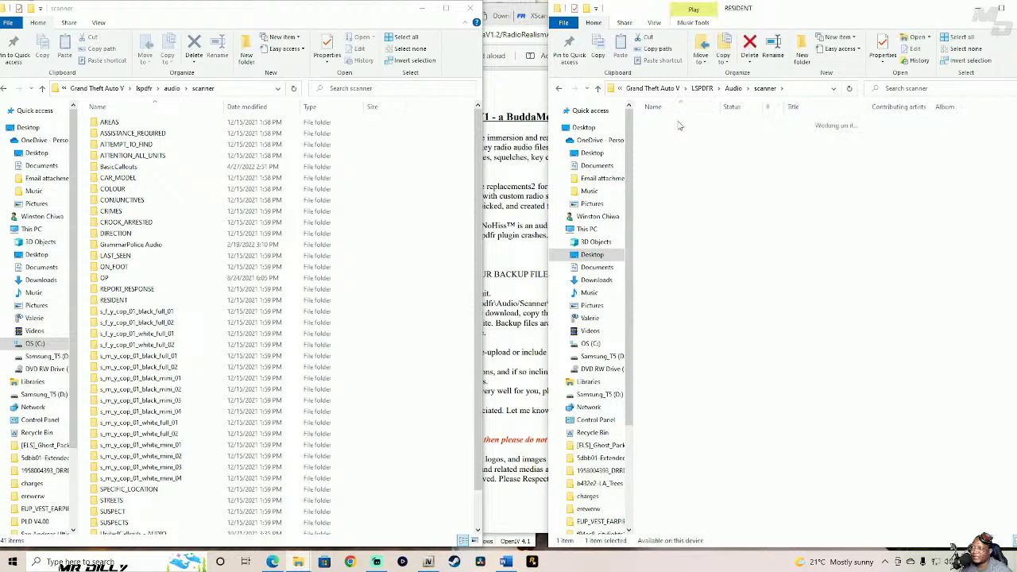
double_click(680, 125)
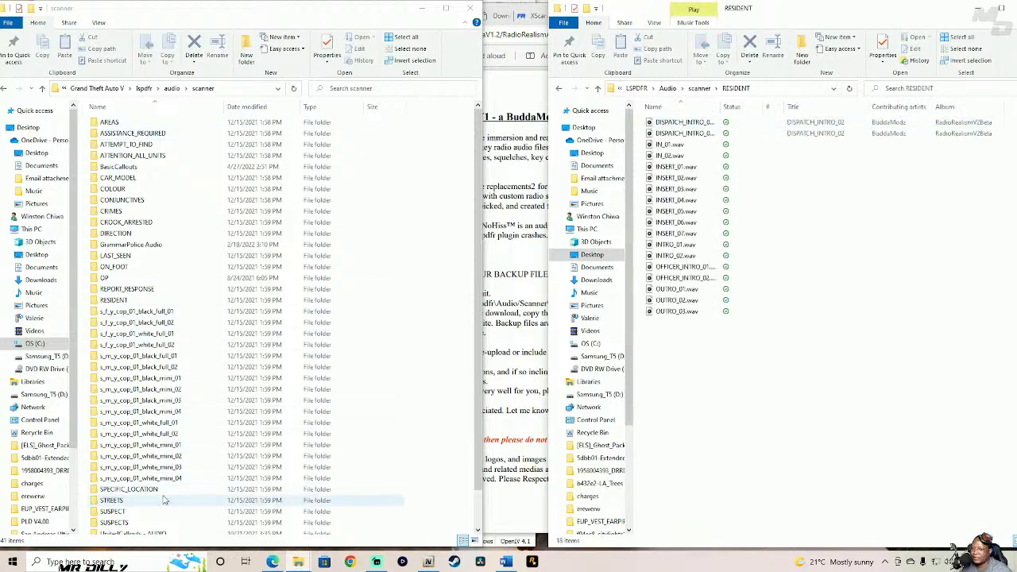
scroll(471, 200, down, 2)
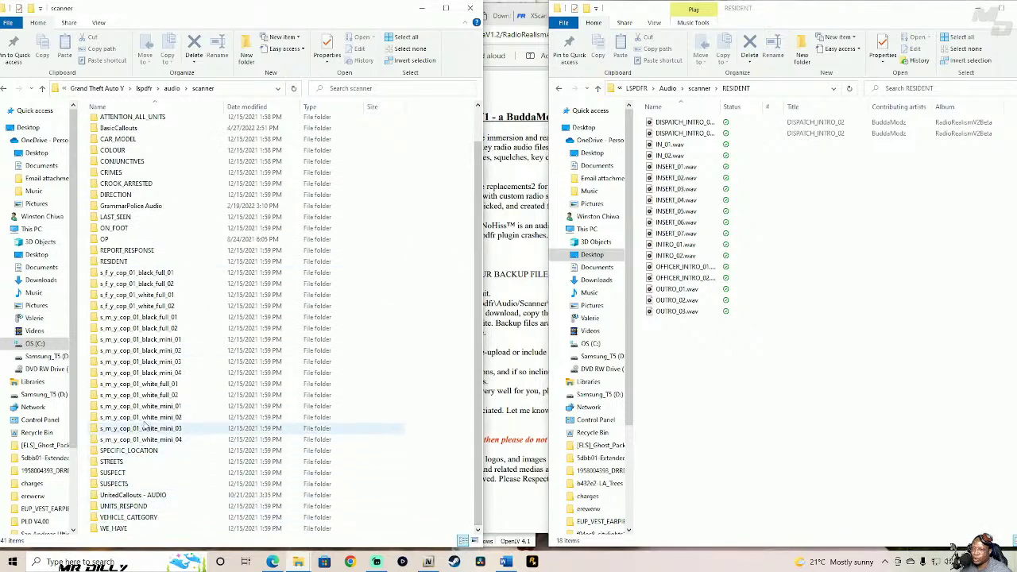
double_click(142, 262)
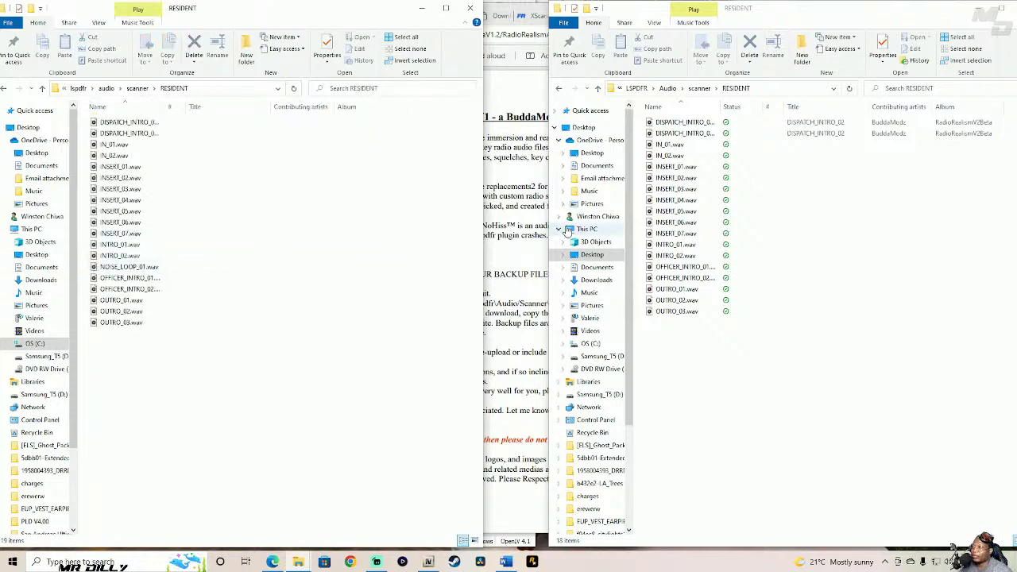
- Move all WAV files from the mod's RESIDENT folder into the game's RESIDENT folder, replacing the files with the same names
drag(666, 333, 743, 127)
drag(827, 129, 379, 433)
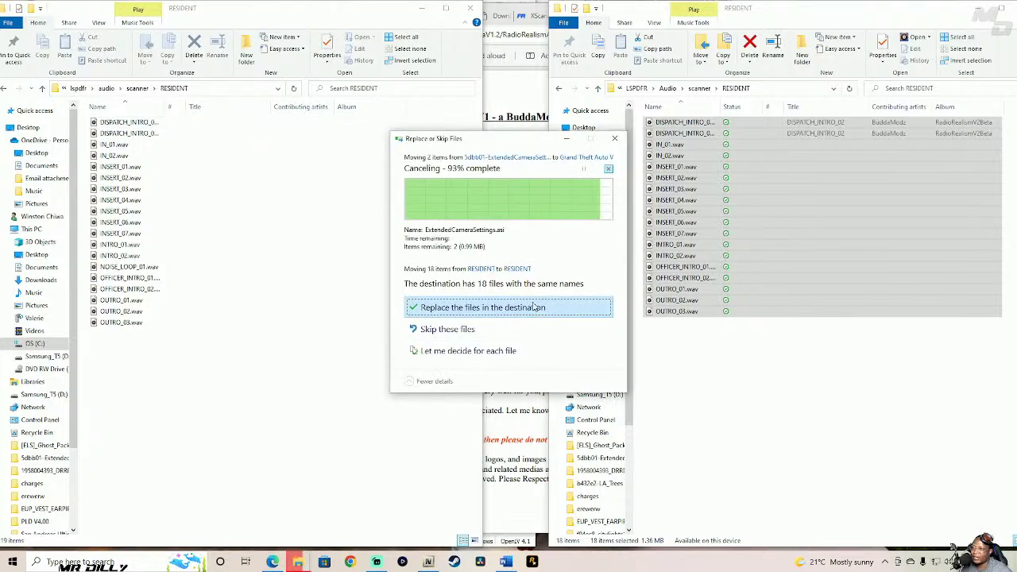
click(527, 308)
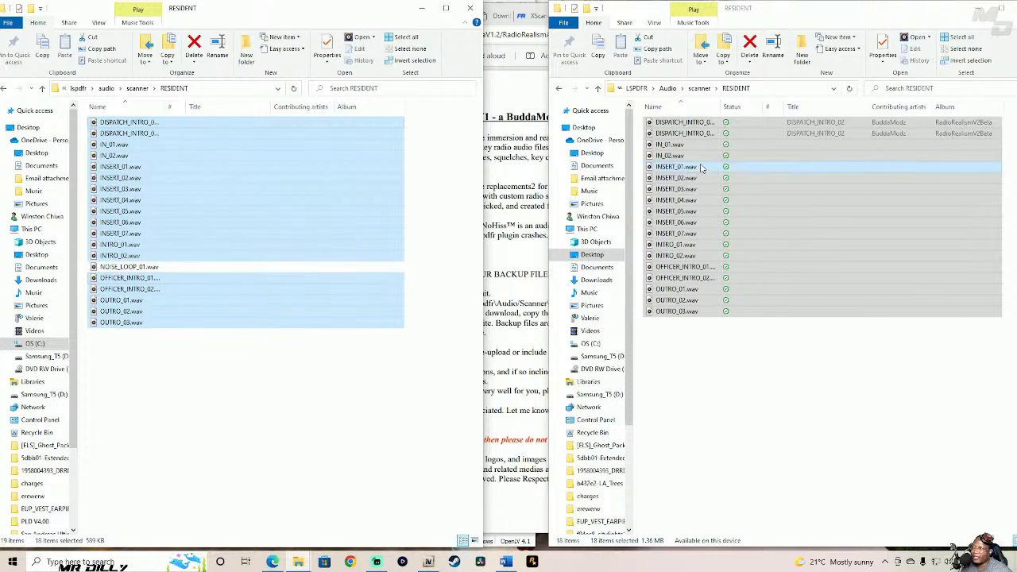
- Go back up to the mod's Grand Theft Auto V folder and open NoHiss_optional\LSPDFR\Audio\scanner\RESIDENT
click(596, 94)
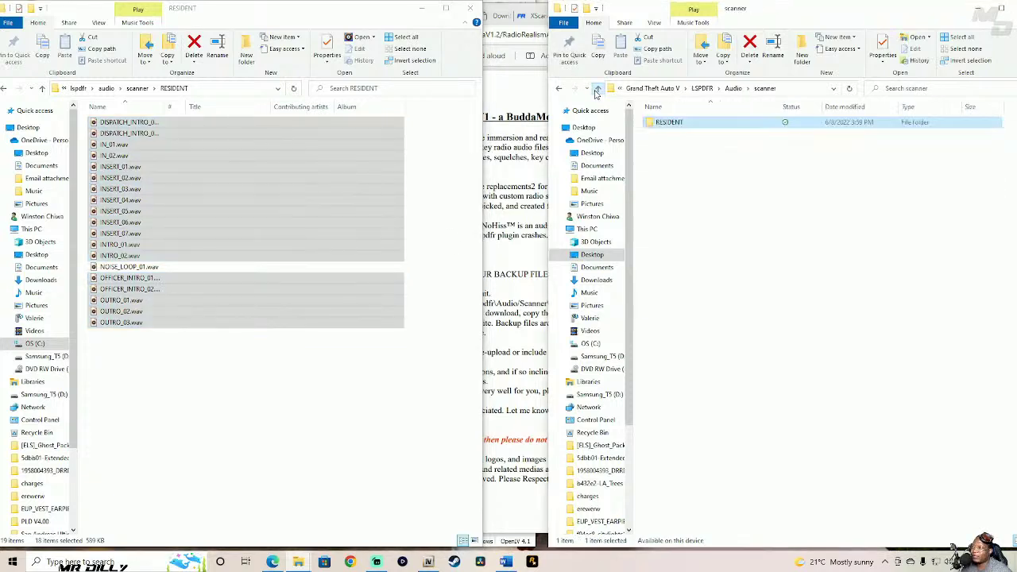
click(597, 90)
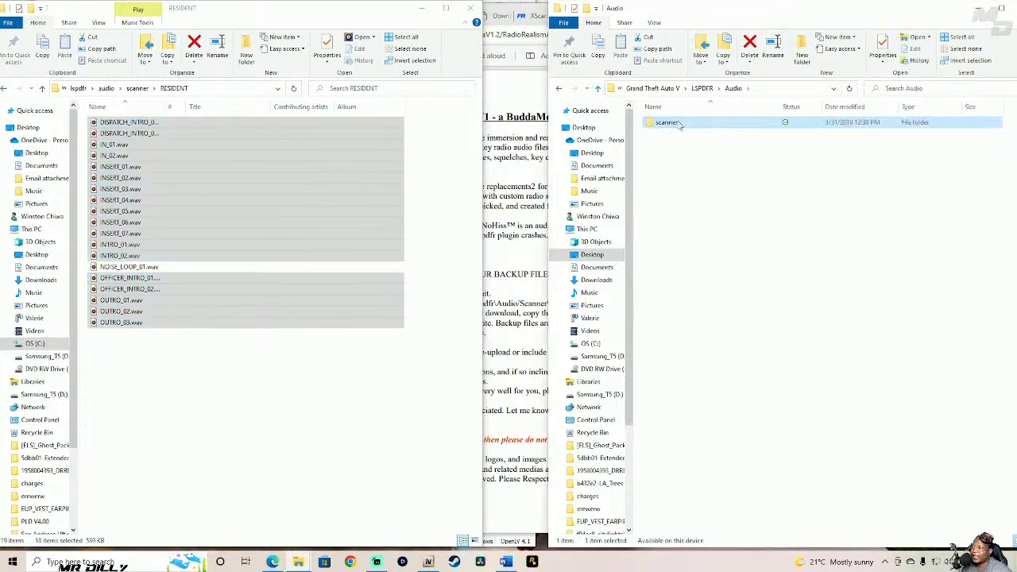
click(600, 90)
click(600, 90)
click(680, 136)
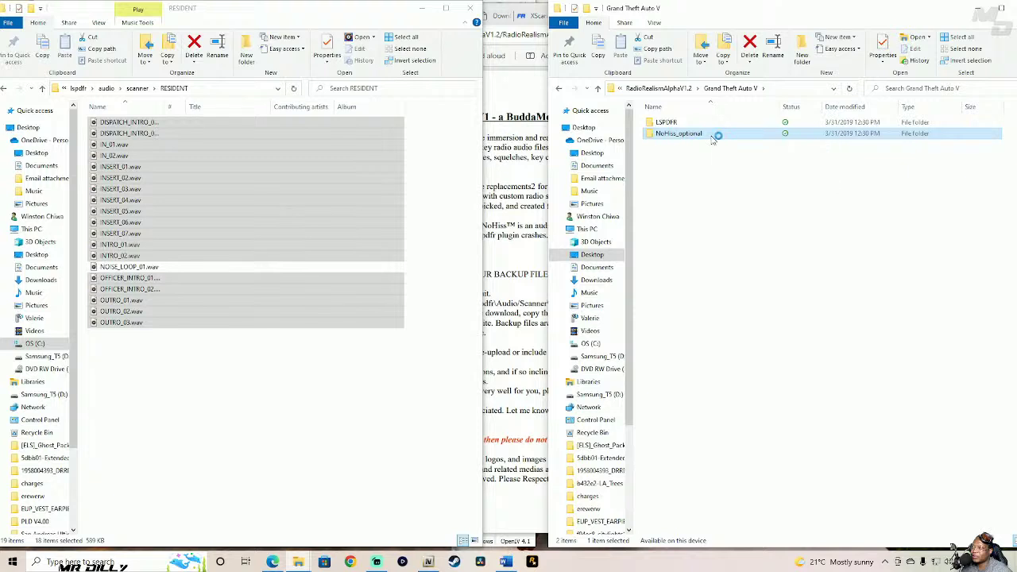
double_click(710, 136)
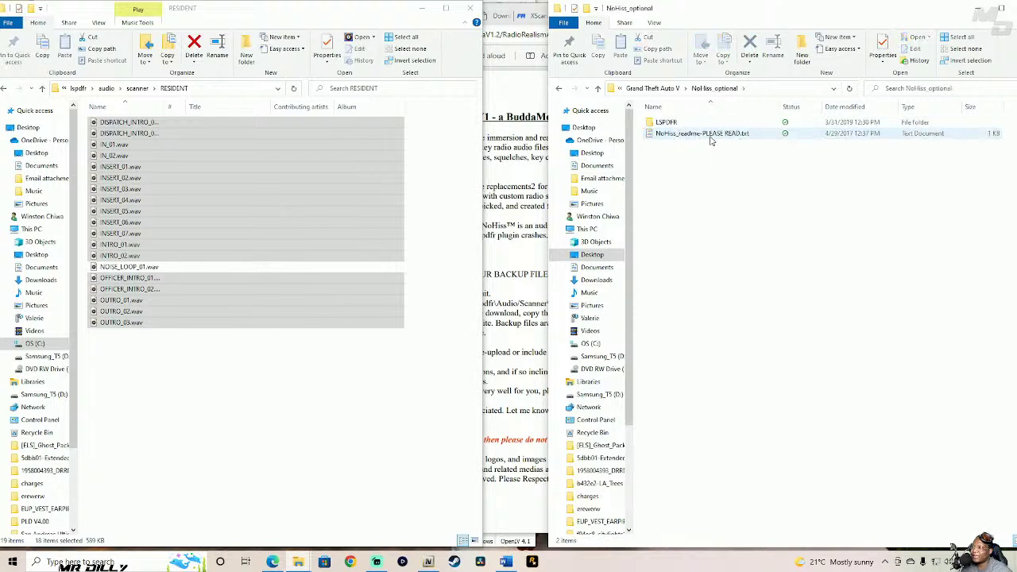
click(701, 124)
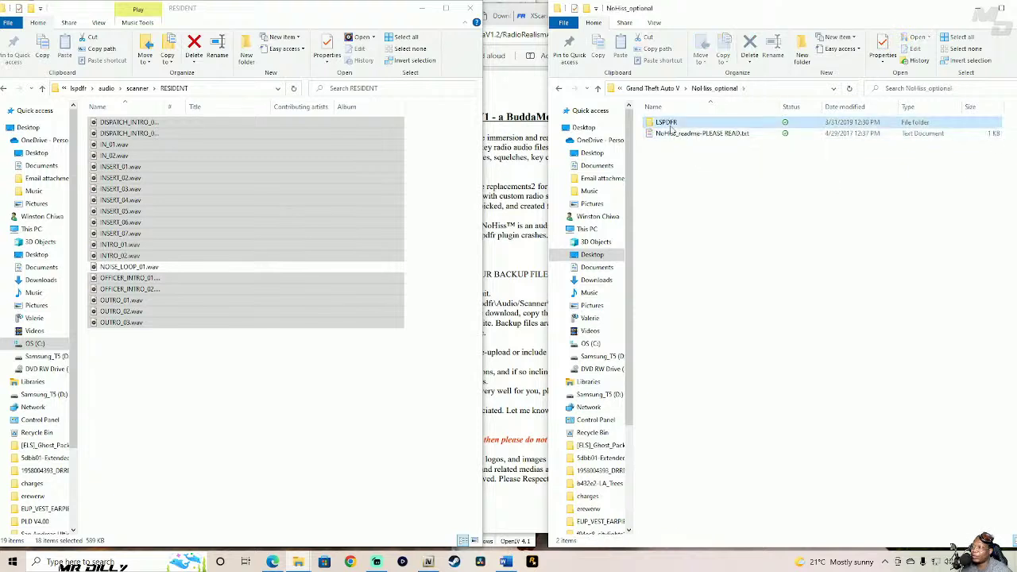
double_click(713, 124)
double_click(708, 125)
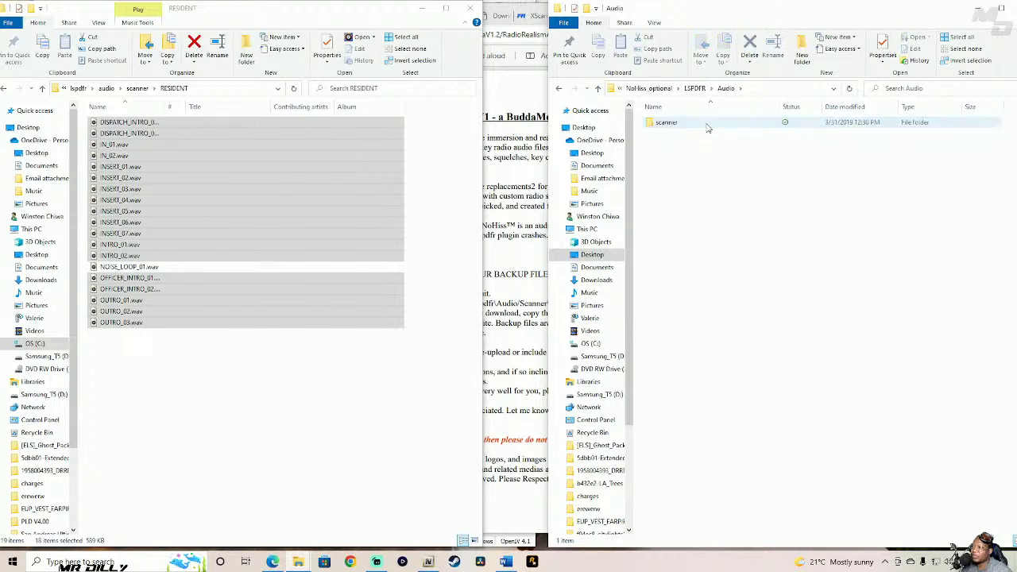
double_click(708, 125)
double_click(708, 125)
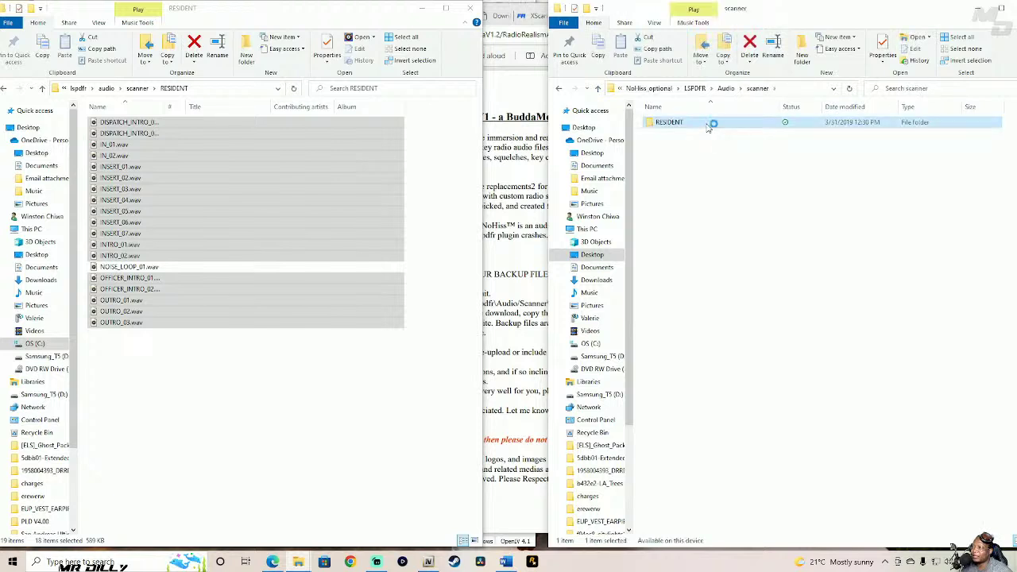
- Move the optional NOISE_LOOP_01.wav into the game's RESIDENT folder, replacing the existing file
click(688, 126)
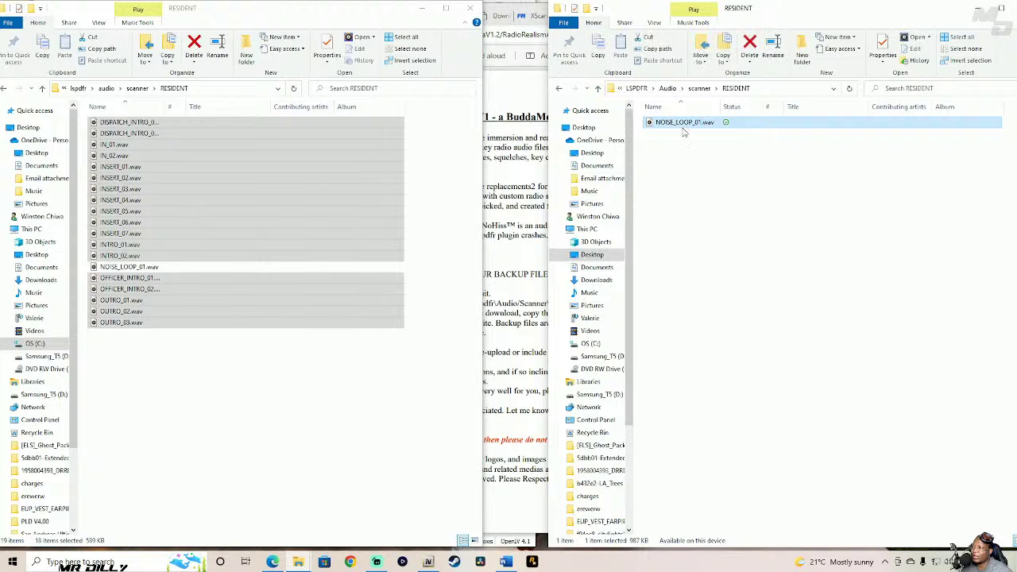
click(159, 268)
drag(700, 131, 386, 392)
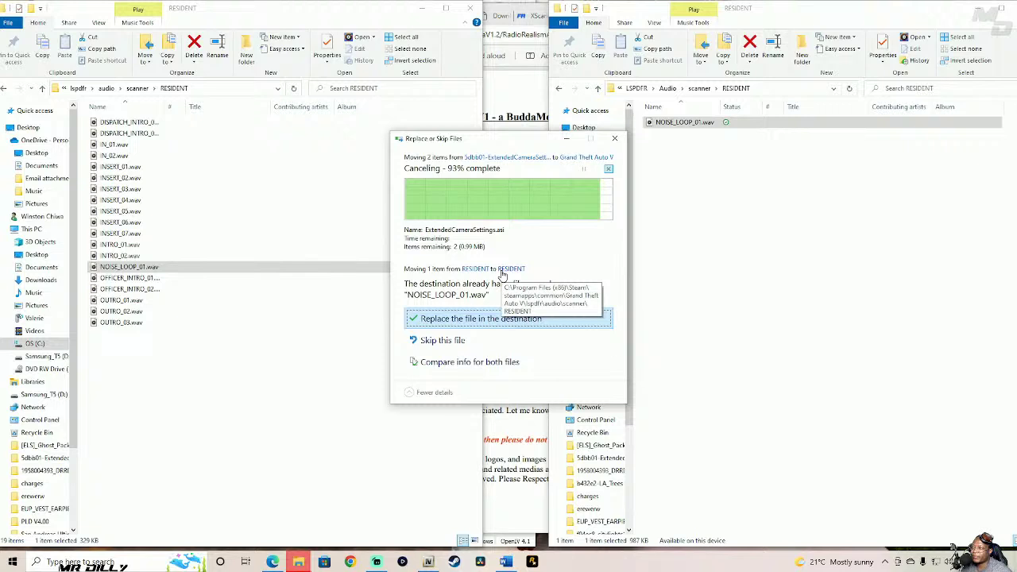
click(508, 321)
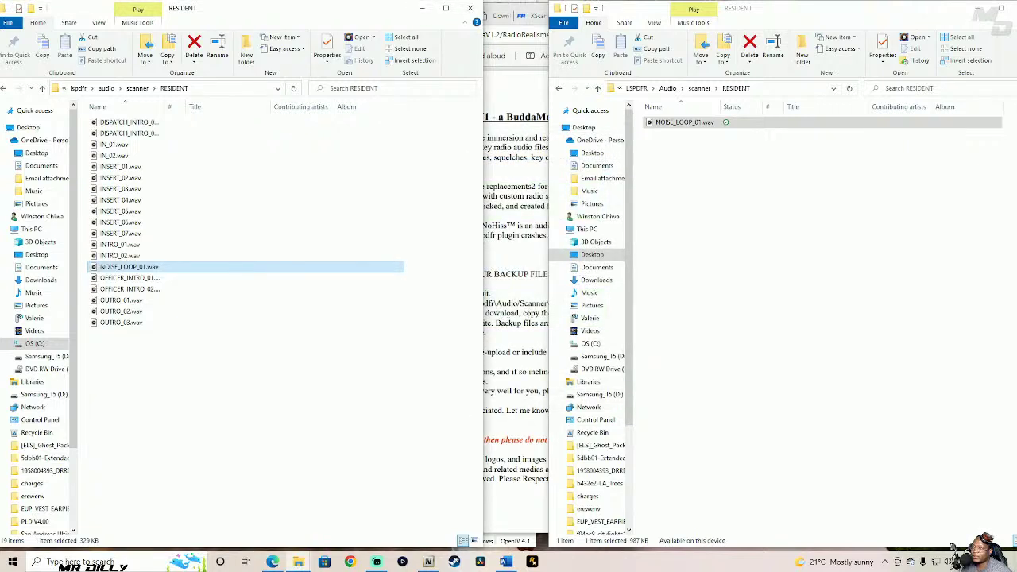
- Put away the radio mod's folder and readme windows, and move its RadioRealism archive beside the other finished archives on the desktop
drag(902, 11, 842, 22)
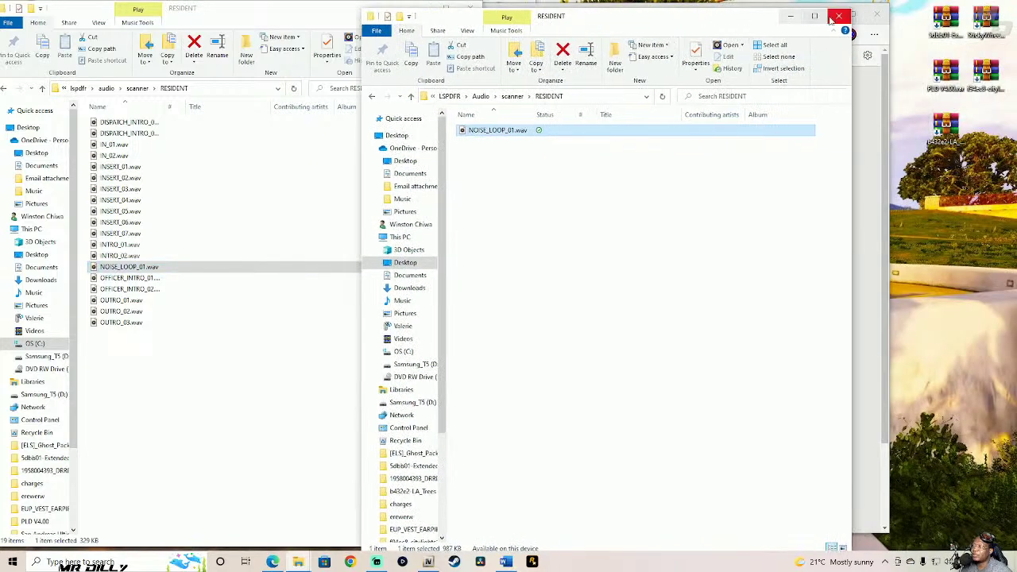
click(839, 16)
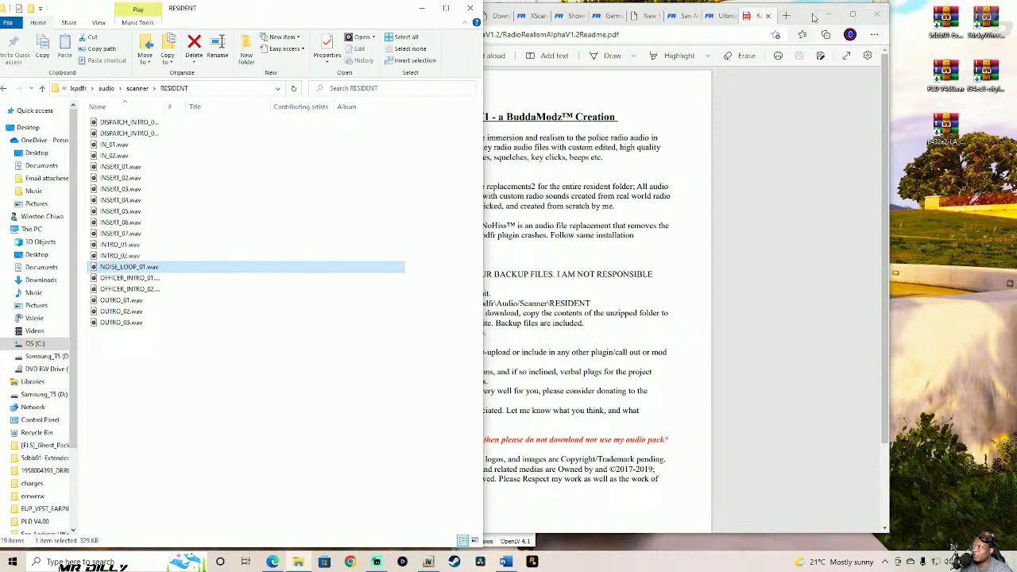
click(814, 17)
click(827, 15)
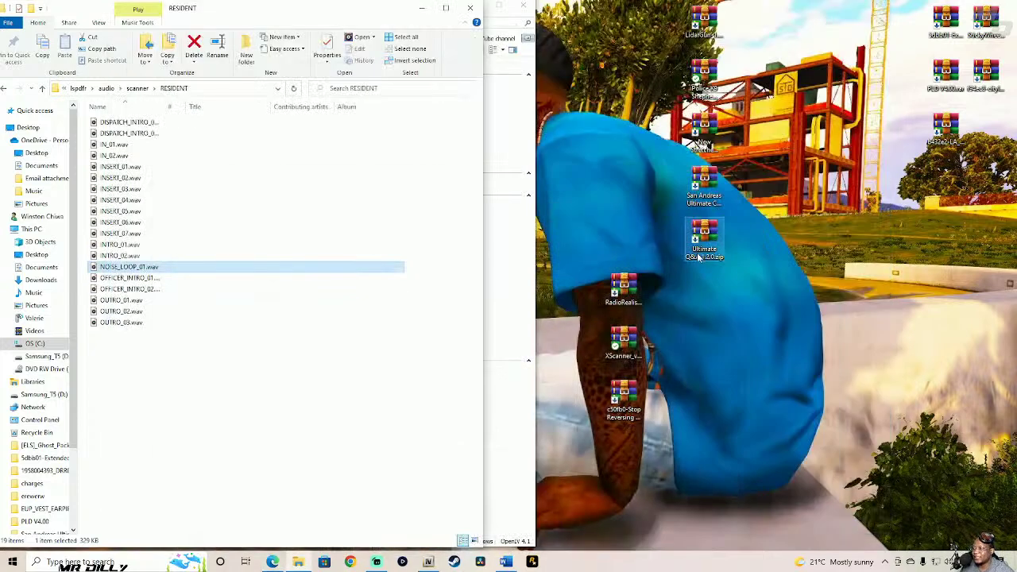
drag(612, 300, 974, 146)
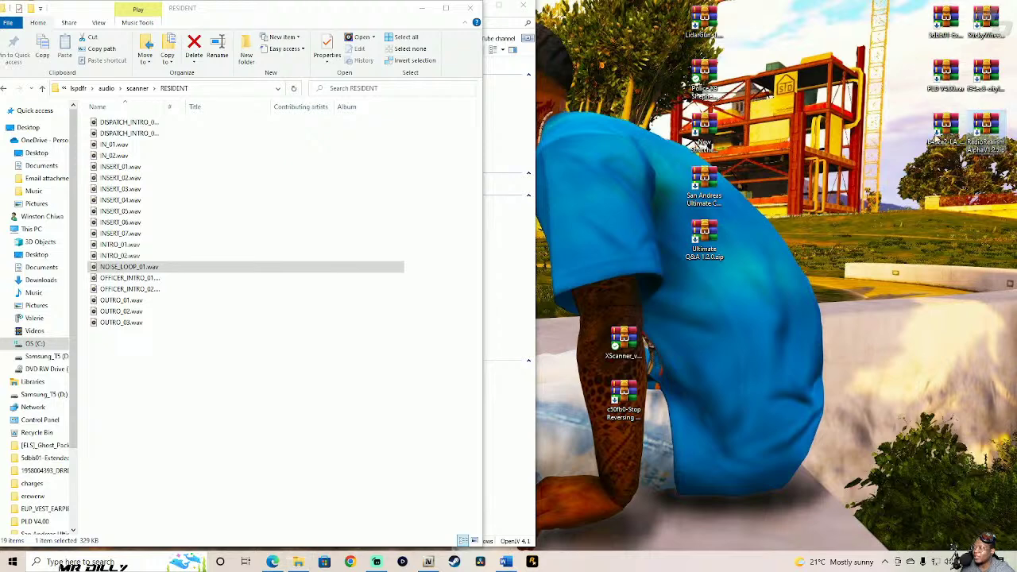
- Extract the XScanner archive to the desktop and open the XScanner_v1.0.6795.427_FULL folder
click(623, 338)
double_click(623, 338)
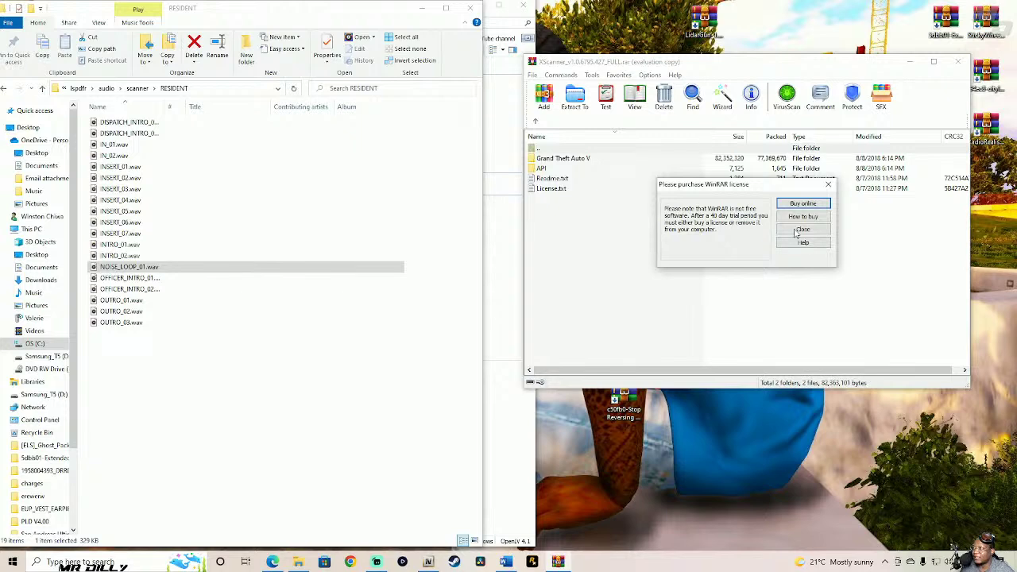
click(798, 232)
click(721, 104)
click(749, 301)
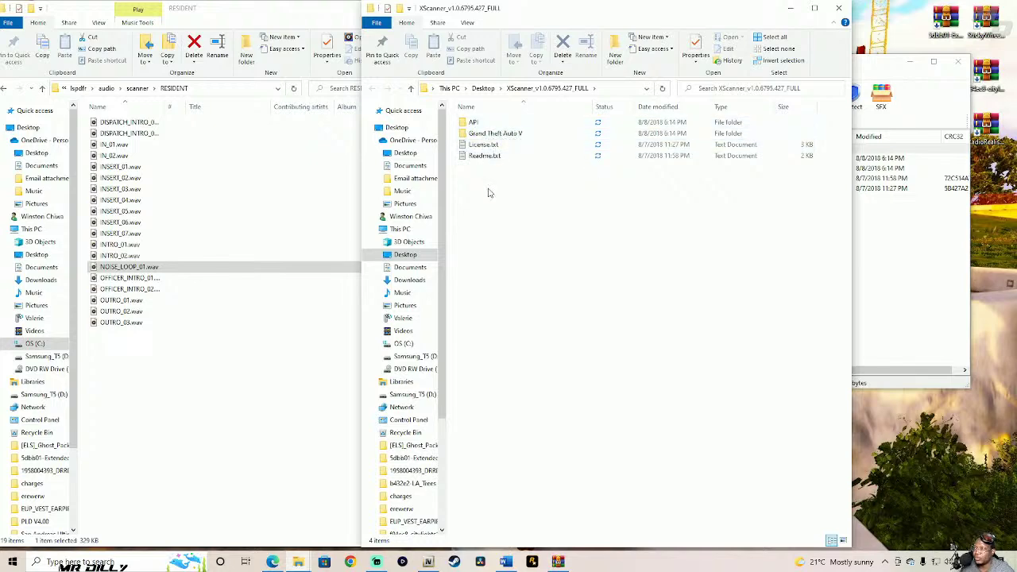
- Open XScanner's Readme.txt to read the installation instructions, and bring the extracted folder back in front
double_click(512, 156)
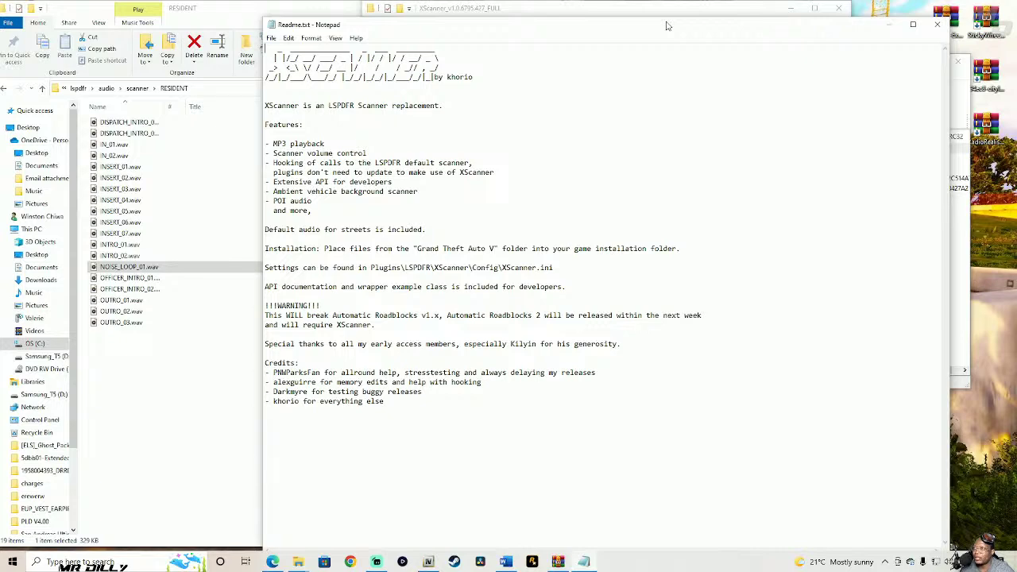
click(912, 24)
click(442, 116)
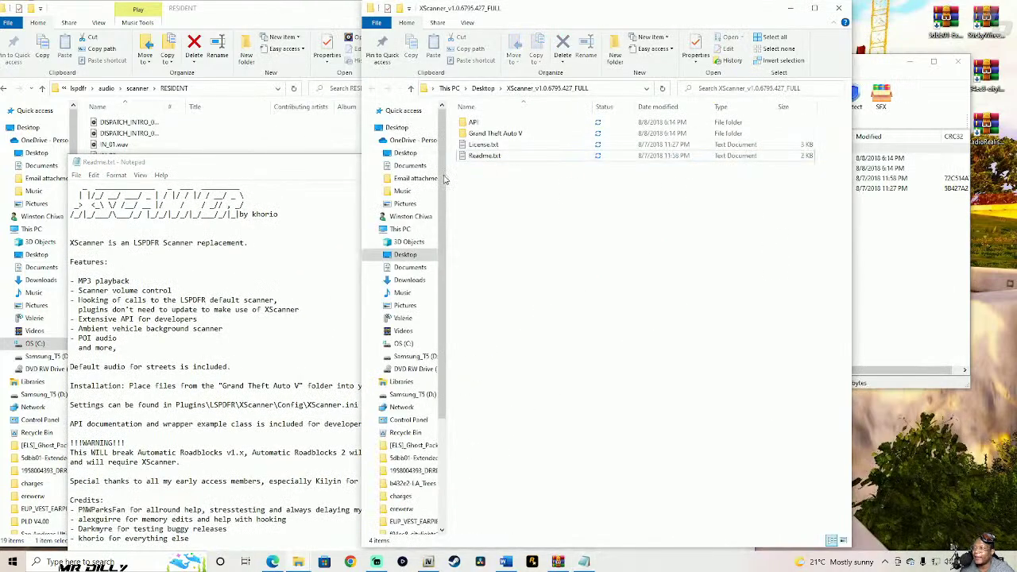
drag(450, 116, 493, 135)
click(565, 202)
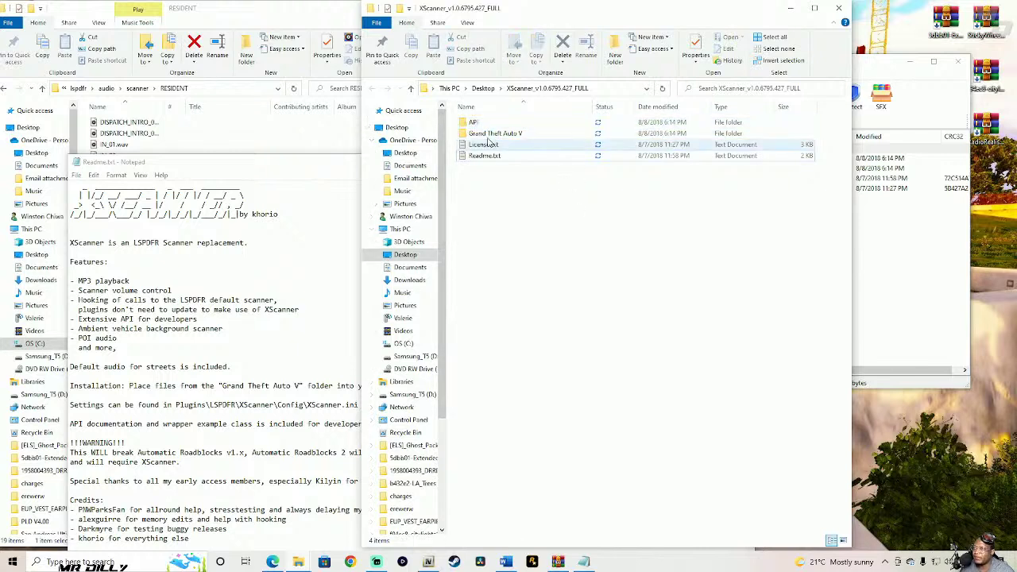
- Open the Grand Theft Auto V folder inside the extracted XScanner folder and select its three DLL files
double_click(508, 134)
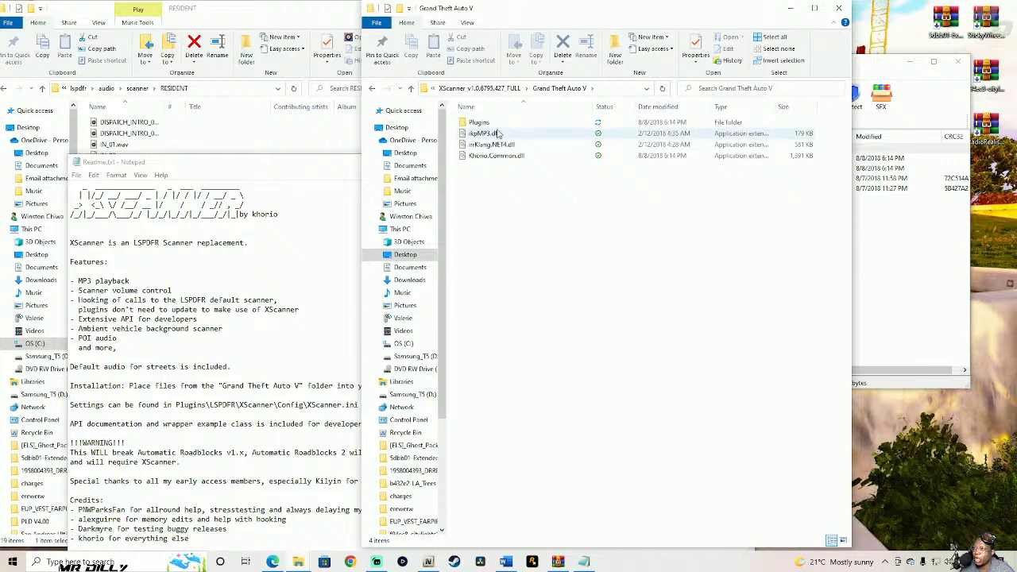
click(412, 88)
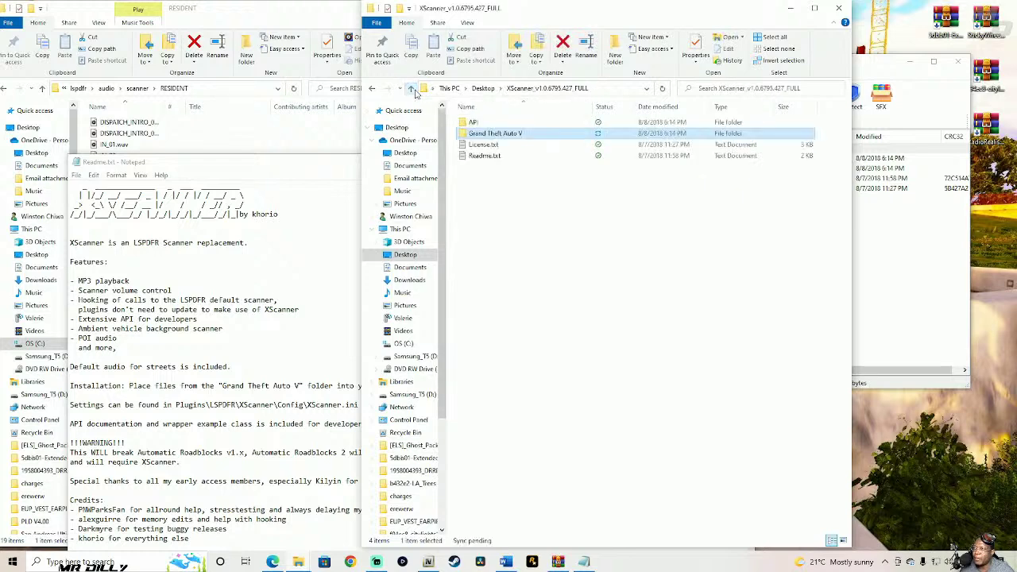
double_click(513, 135)
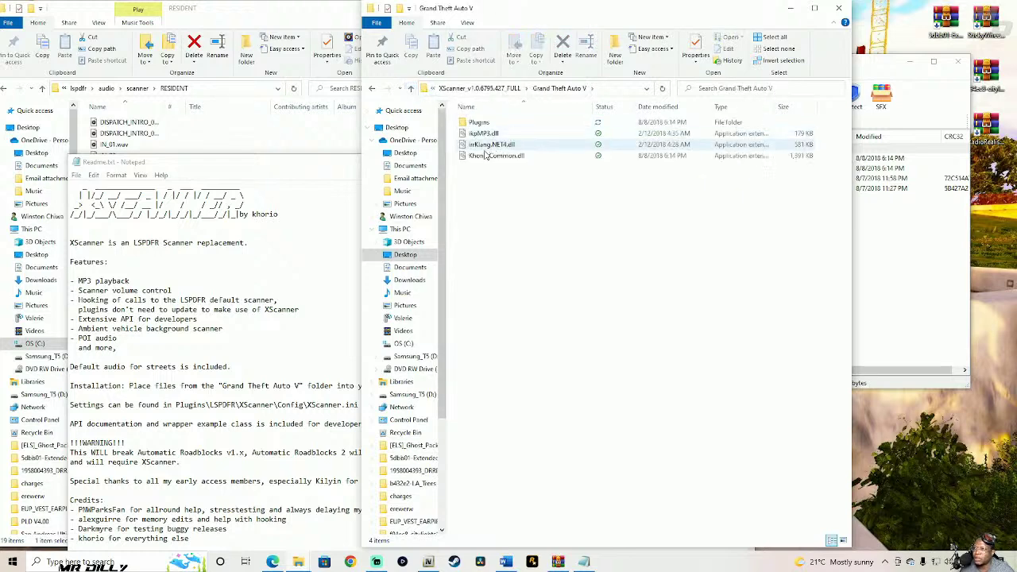
drag(481, 171, 505, 132)
- Go up to the game's main Grand Theft Auto V folder and arrange its window side by side with the XScanner folder
click(313, 22)
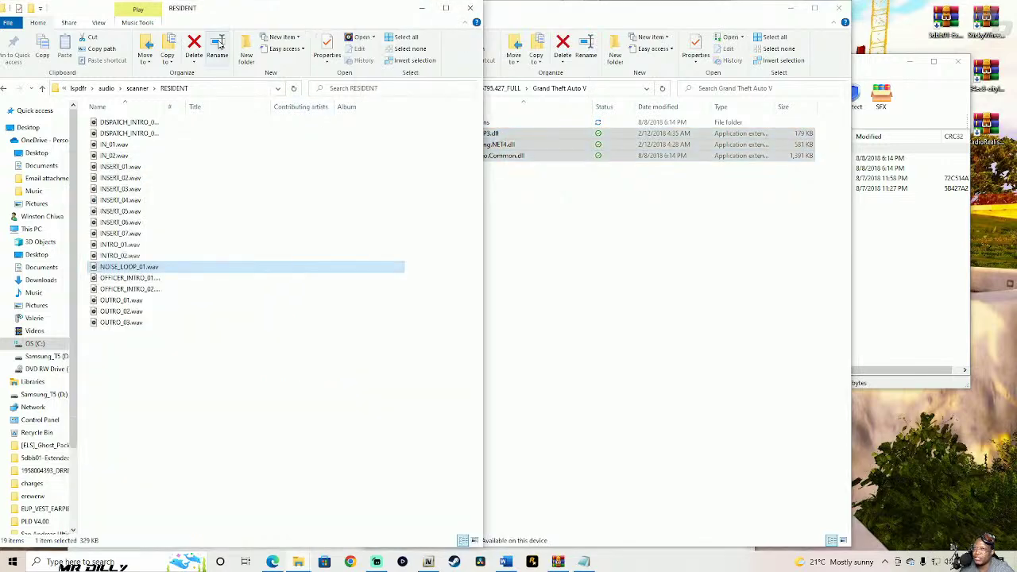
click(76, 89)
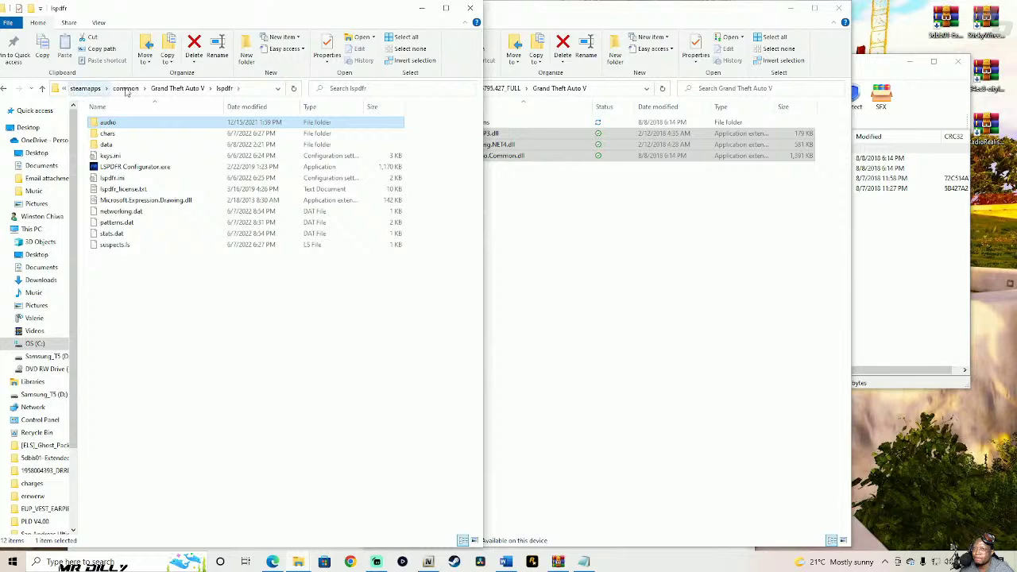
click(171, 89)
click(620, 16)
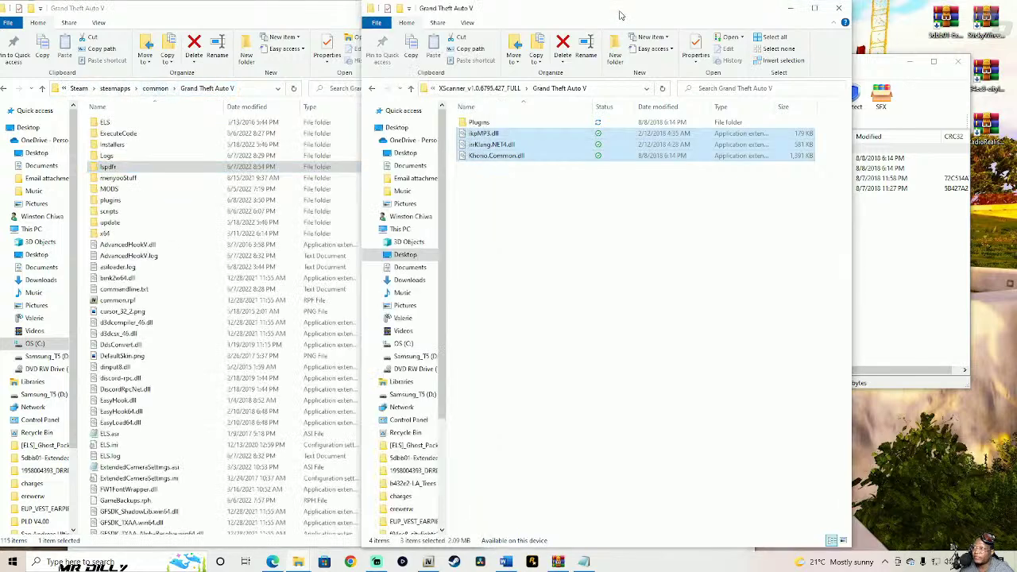
double_click(693, 15)
click(977, 7)
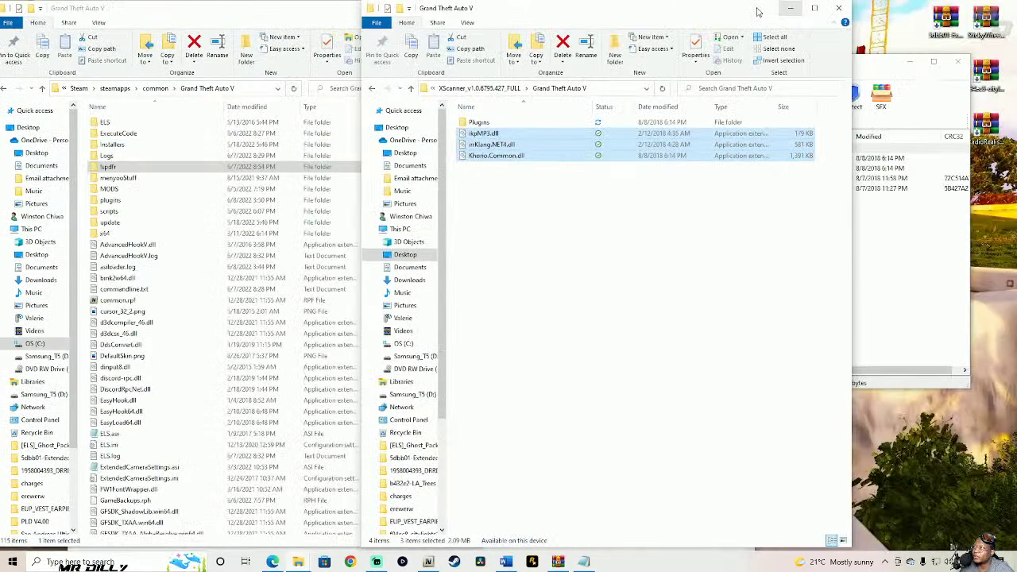
drag(760, 9, 926, 10)
click(398, 15)
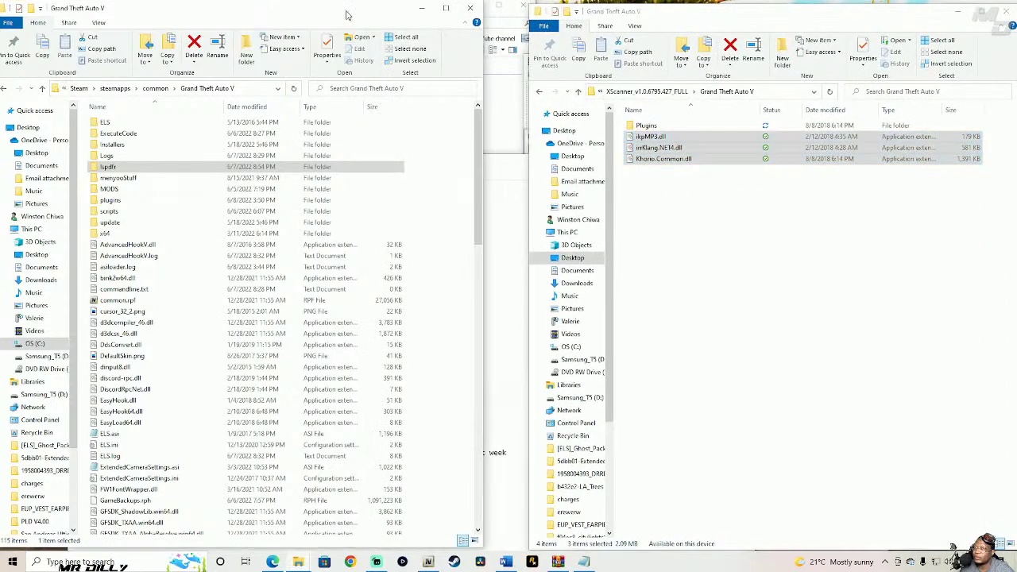
click(671, 197)
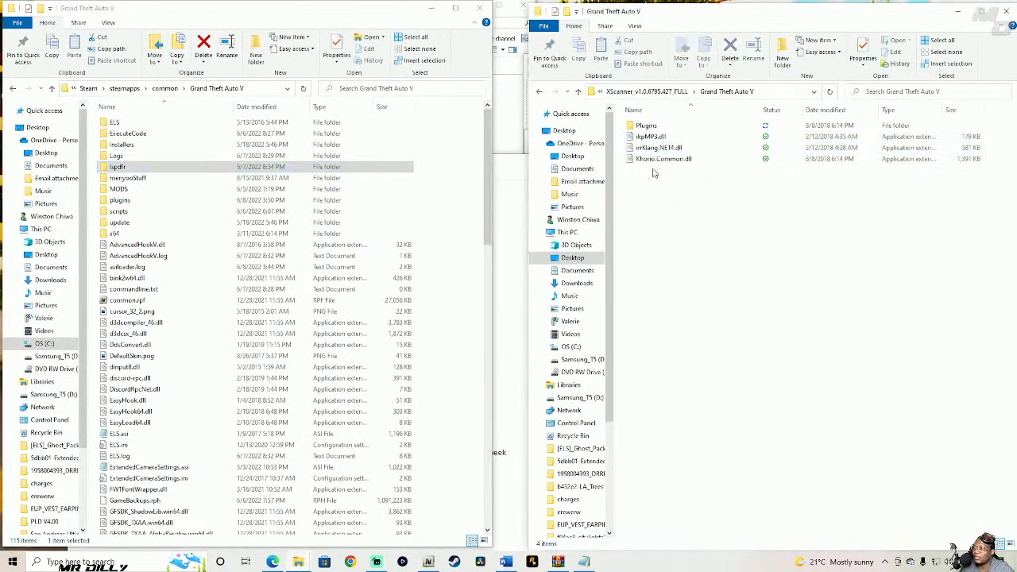
- Transfer the three XScanner DLL files and the Plugins folder into the game's main Grand Theft Auto V folder
drag(644, 172, 455, 375)
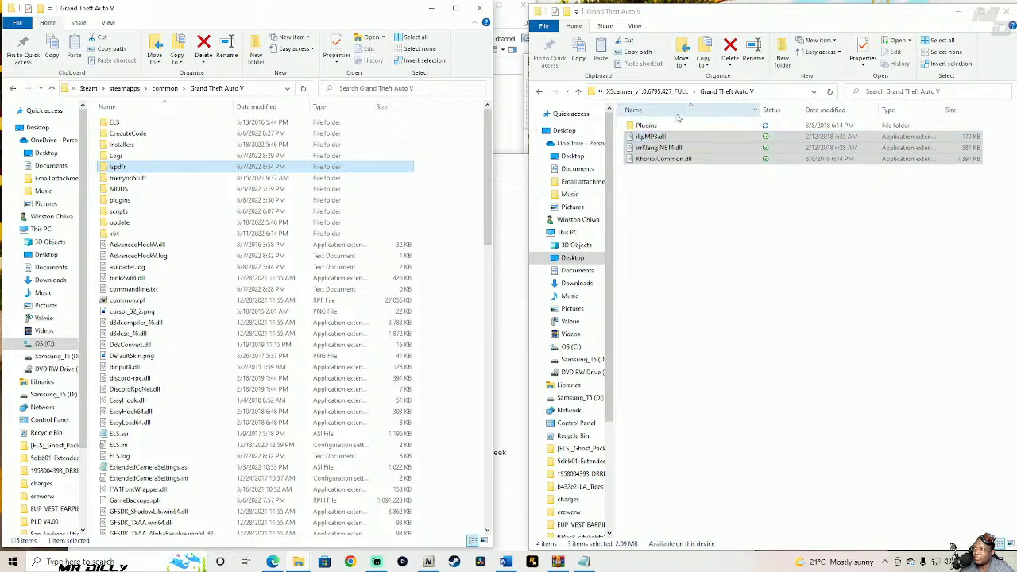
click(636, 109)
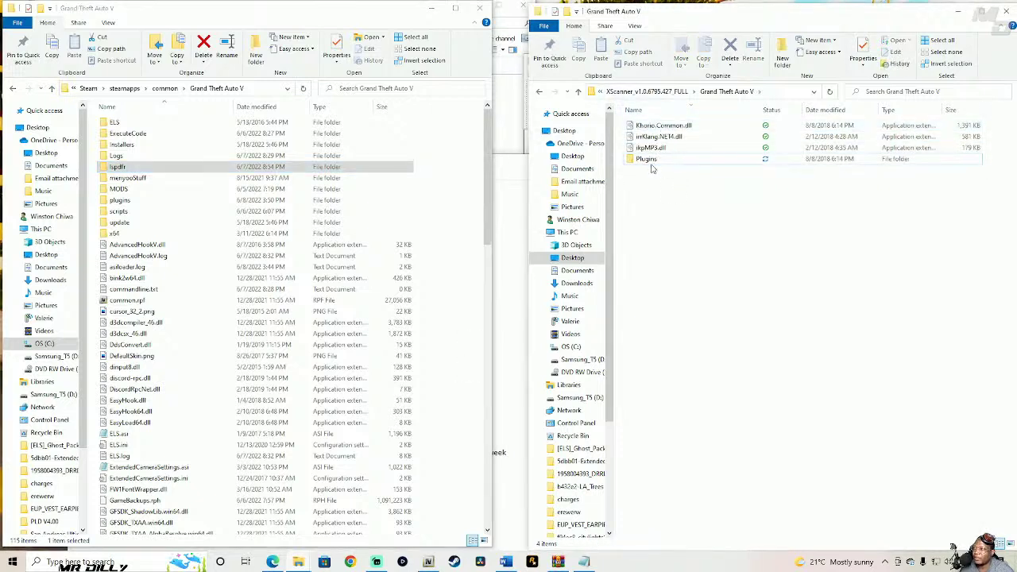
click(671, 160)
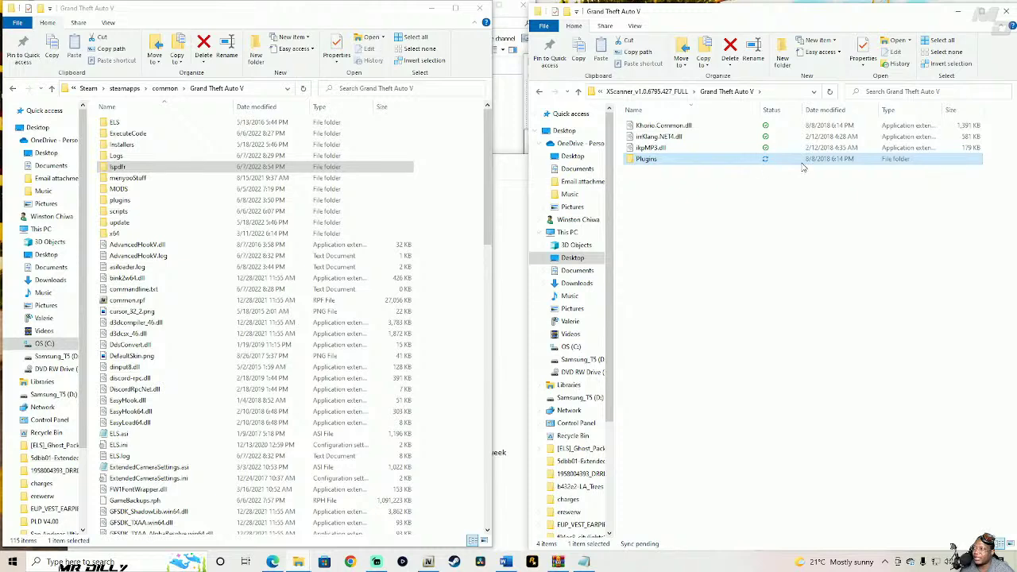
drag(806, 162, 467, 233)
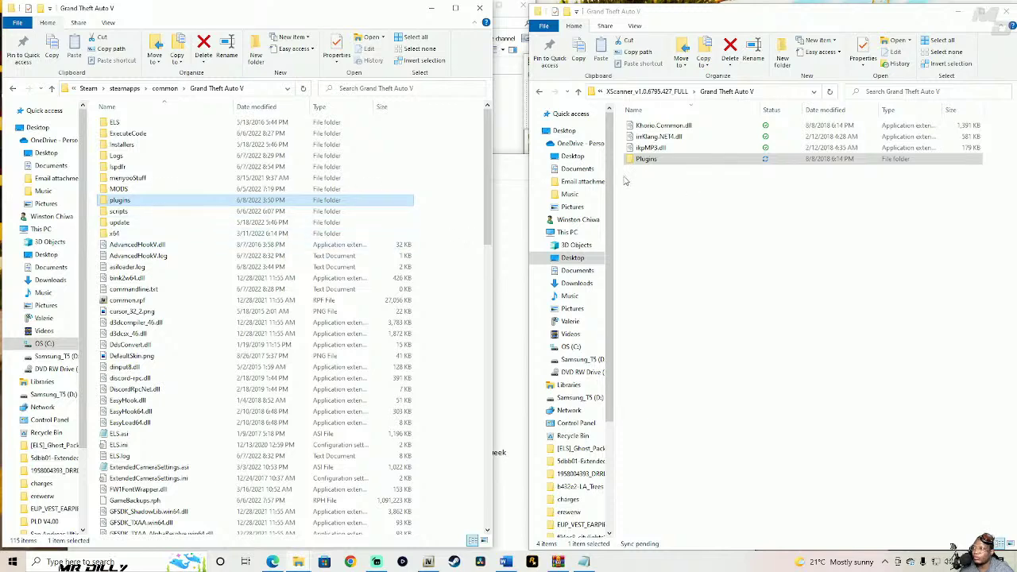
- Try to open the Plugins folder inside the extracted XScanner folder, and close that folder window
double_click(667, 160)
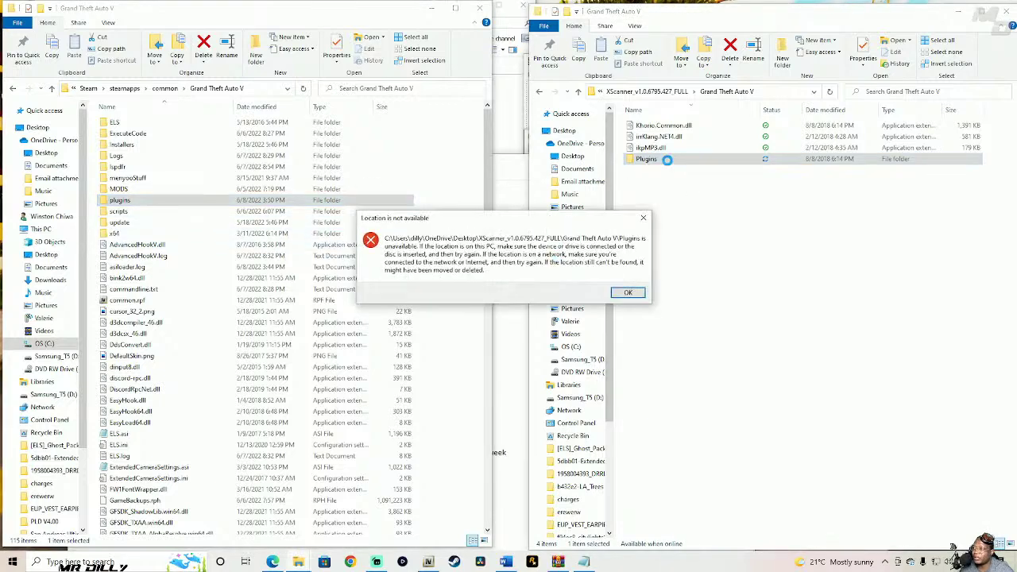
key(Return)
double_click(670, 162)
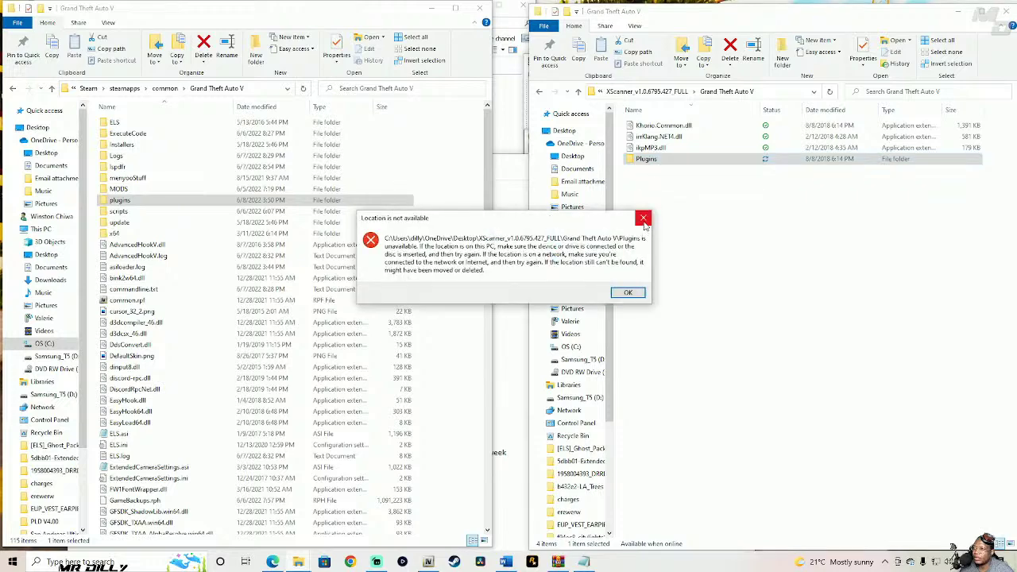
click(643, 220)
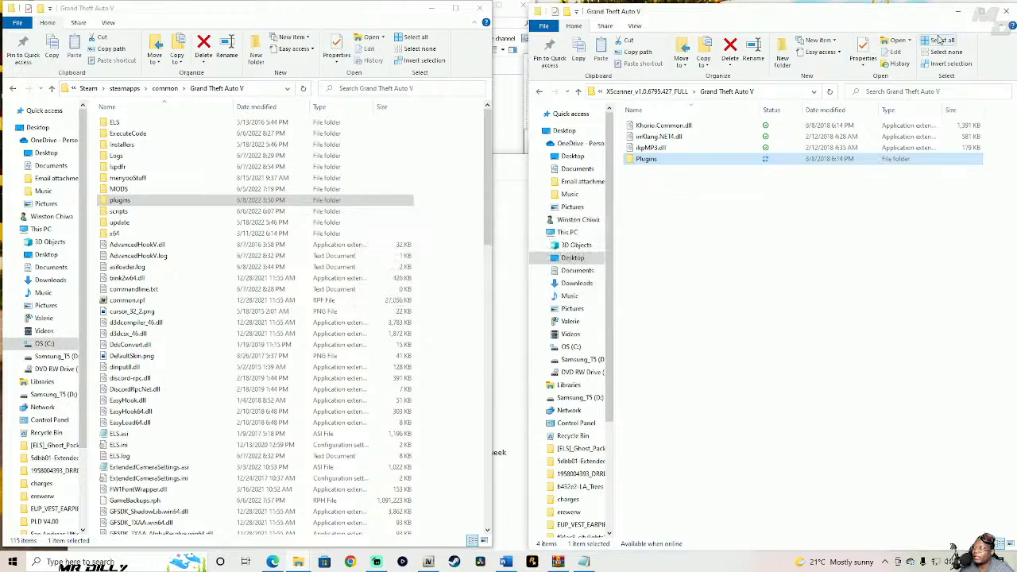
click(1005, 11)
key(BackSpace)
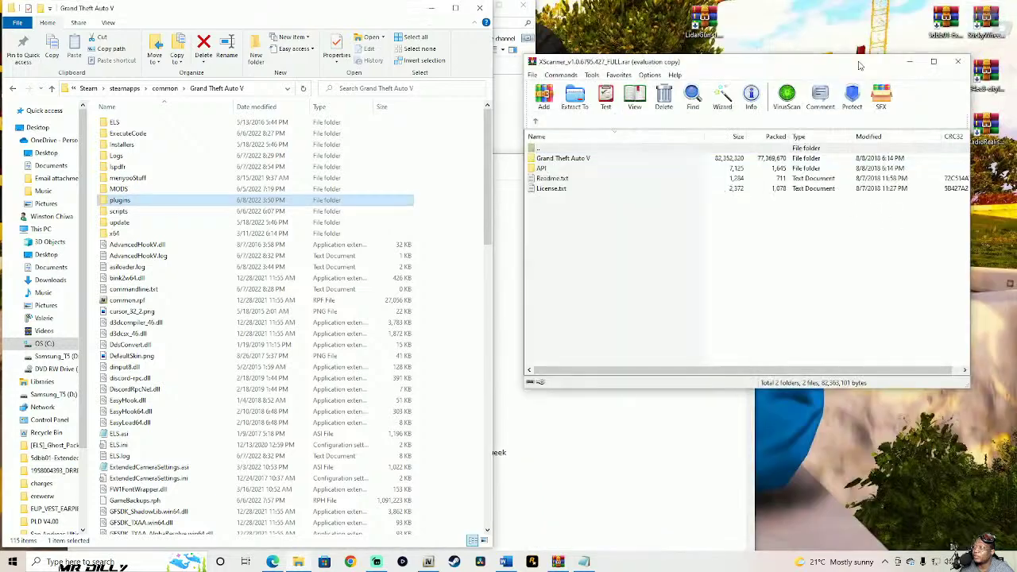
- In the XScanner archive, open Grand Theft Auto V, Plugins, LSPDFR and select the XScanner folder, XScanner.pdb and XScanner.dll
click(573, 162)
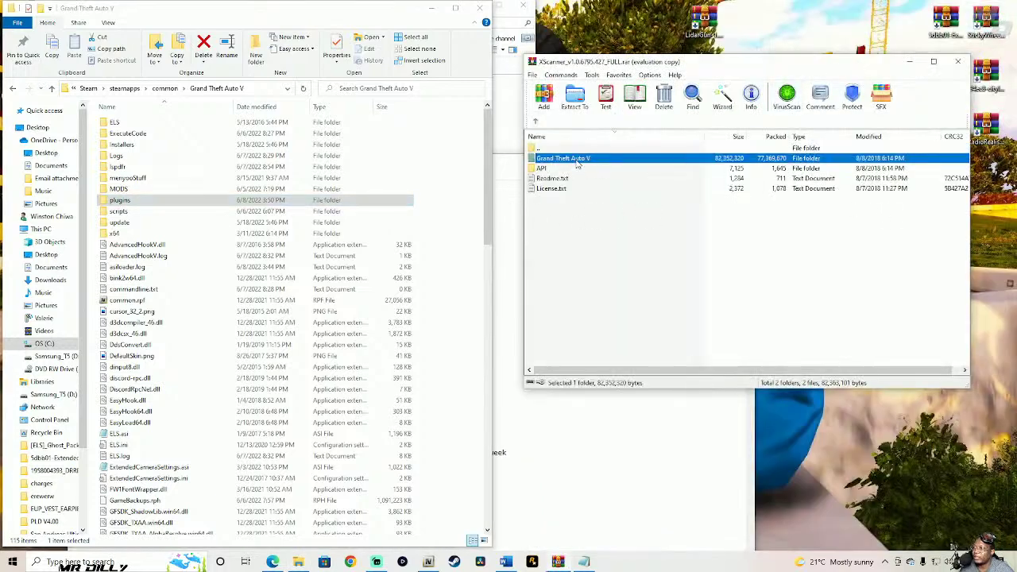
double_click(577, 161)
double_click(577, 161)
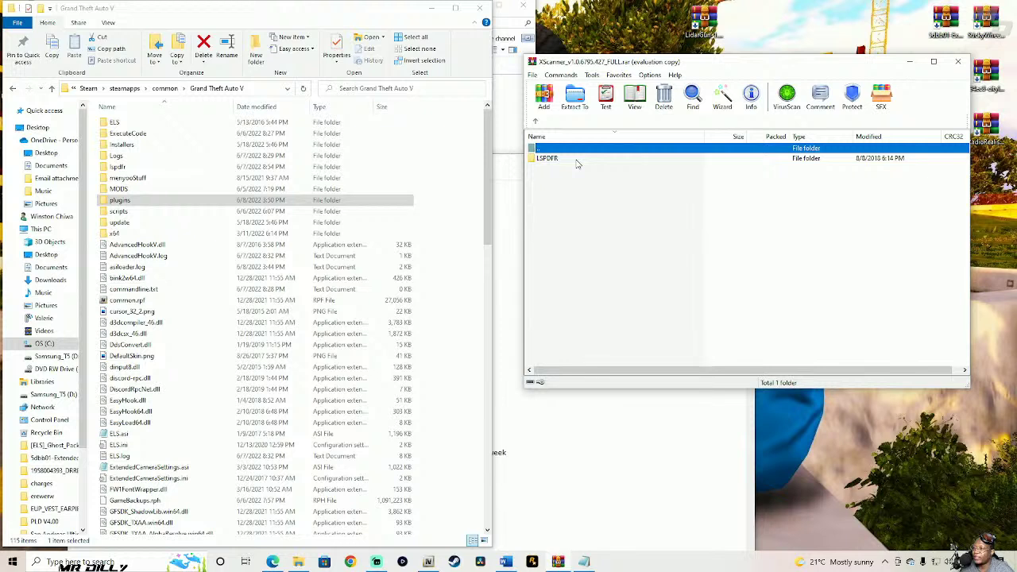
double_click(577, 160)
drag(567, 200, 588, 162)
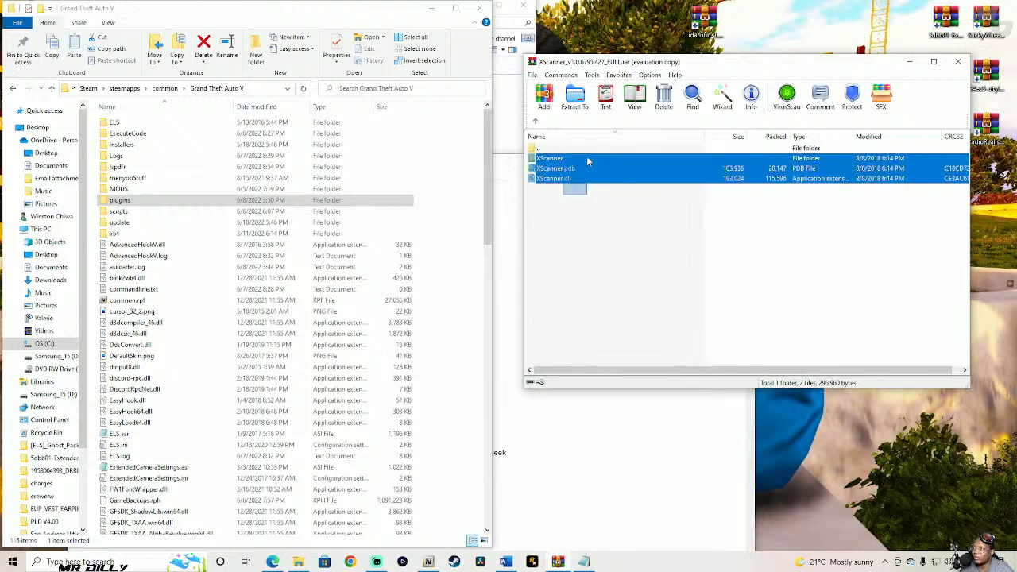
- Check the game's plugins\LSPDFR folder for the XScanner folder, XScanner.dll and XScanner.pdb, and return to the main Grand Theft Auto V folder
click(146, 202)
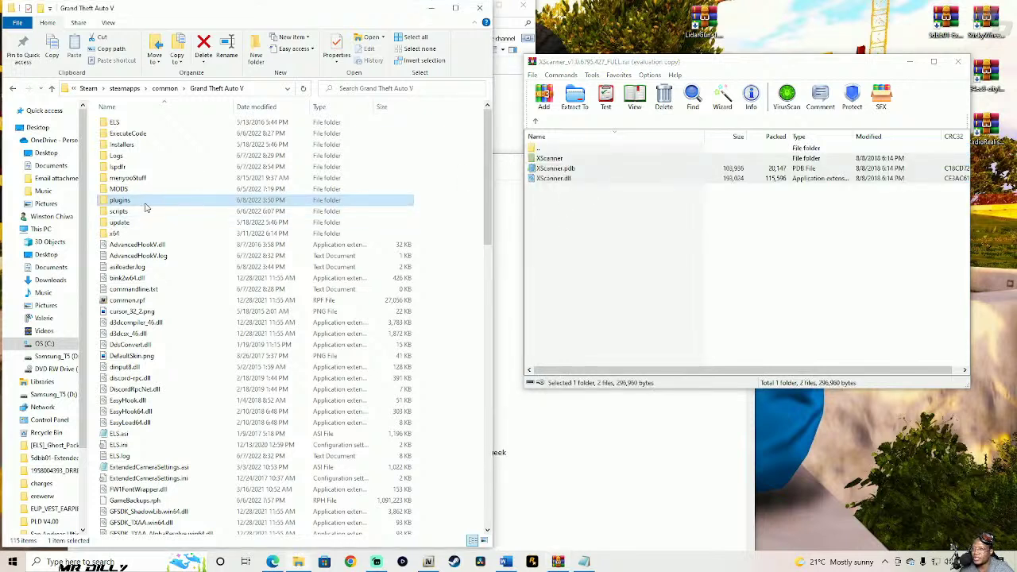
double_click(146, 206)
double_click(210, 140)
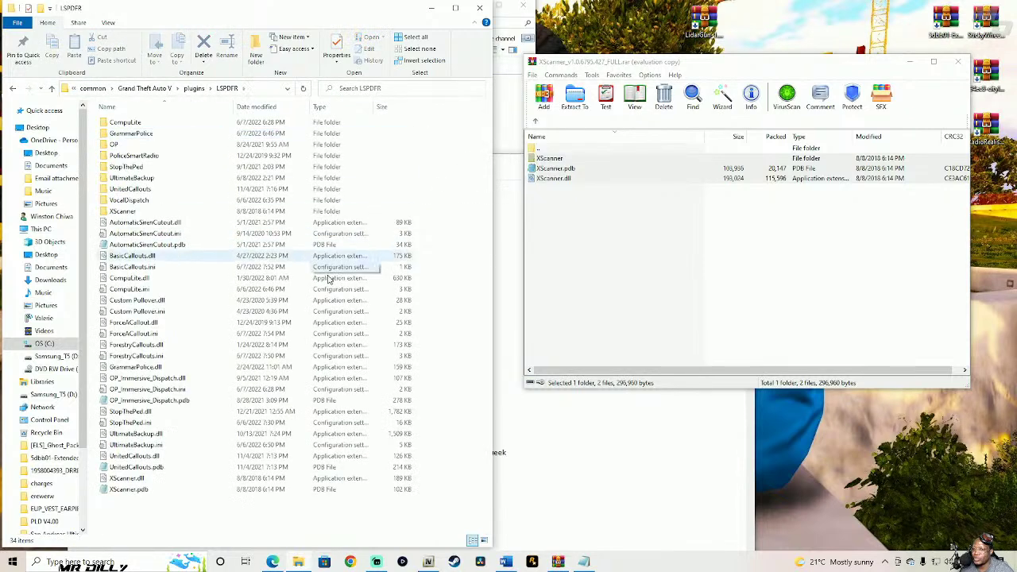
click(151, 490)
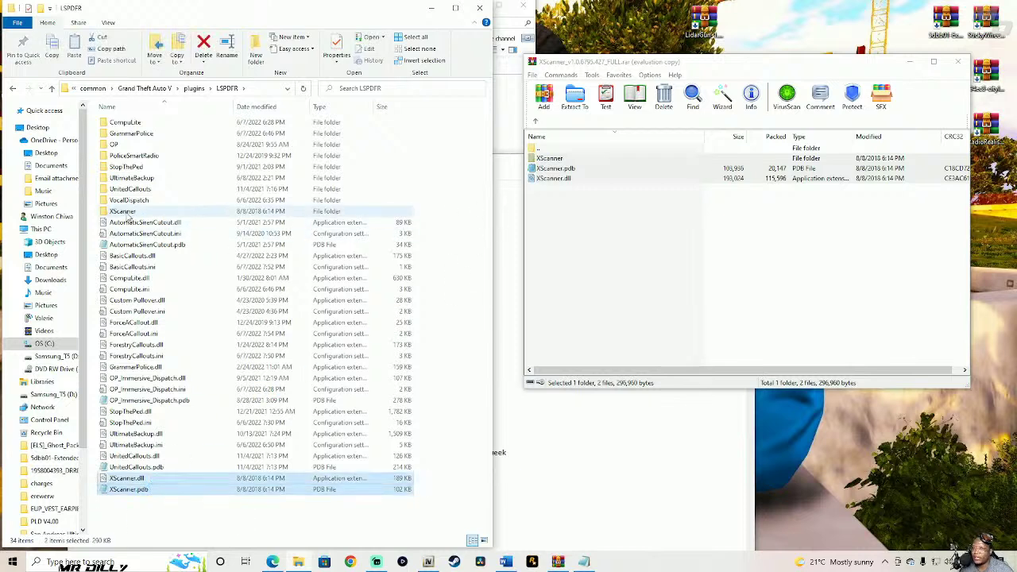
ctrl+click(382, 212)
click(460, 213)
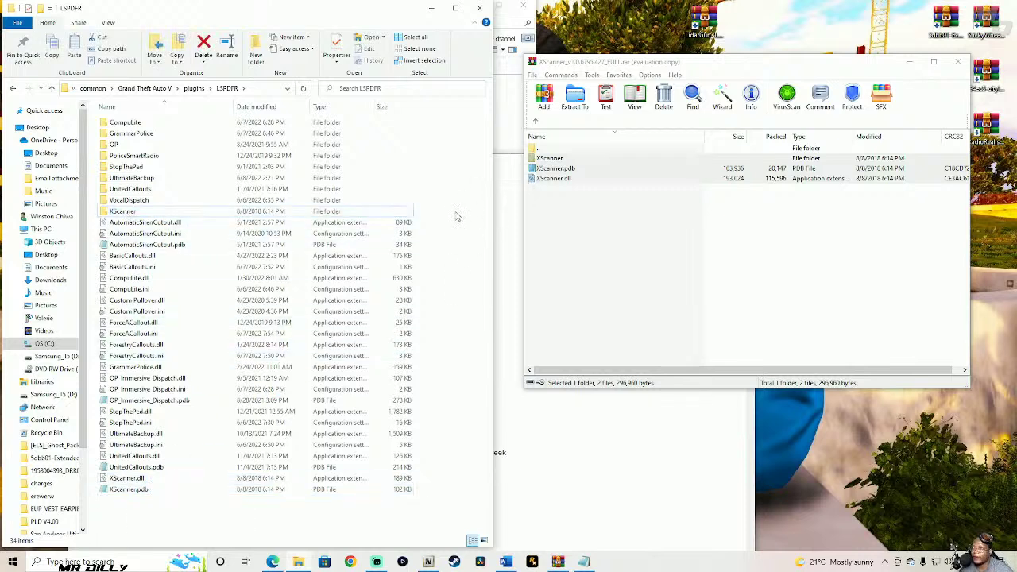
click(147, 88)
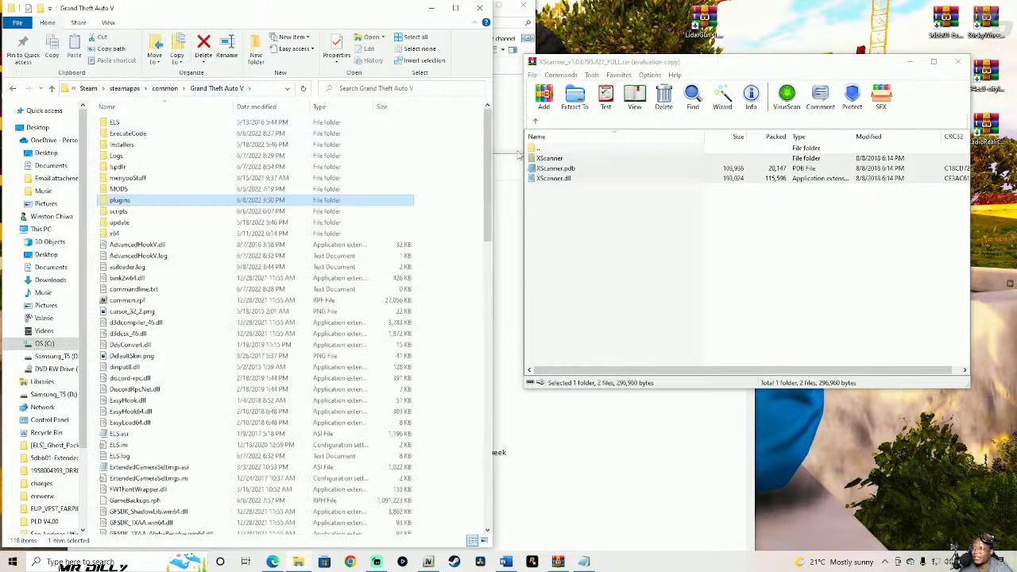
- Go back up to the root of the XScanner archive and examine the contents of its API folder
click(536, 121)
click(537, 121)
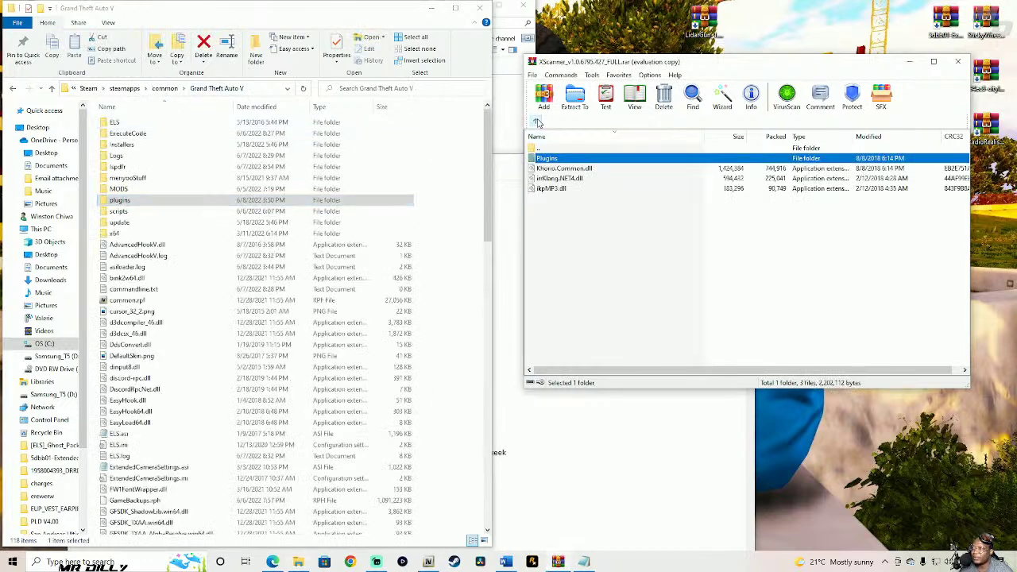
click(537, 122)
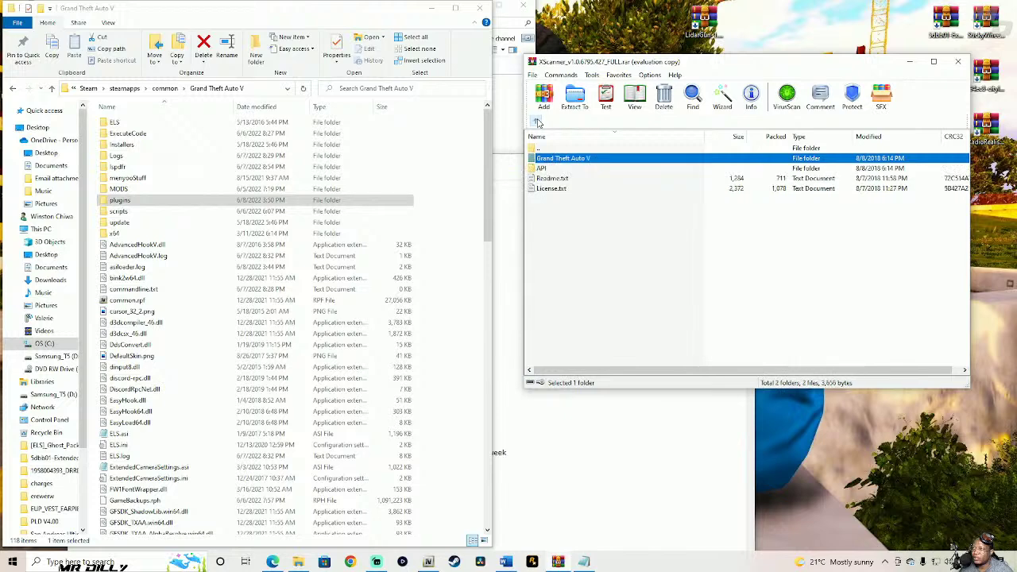
click(548, 168)
double_click(547, 168)
click(556, 170)
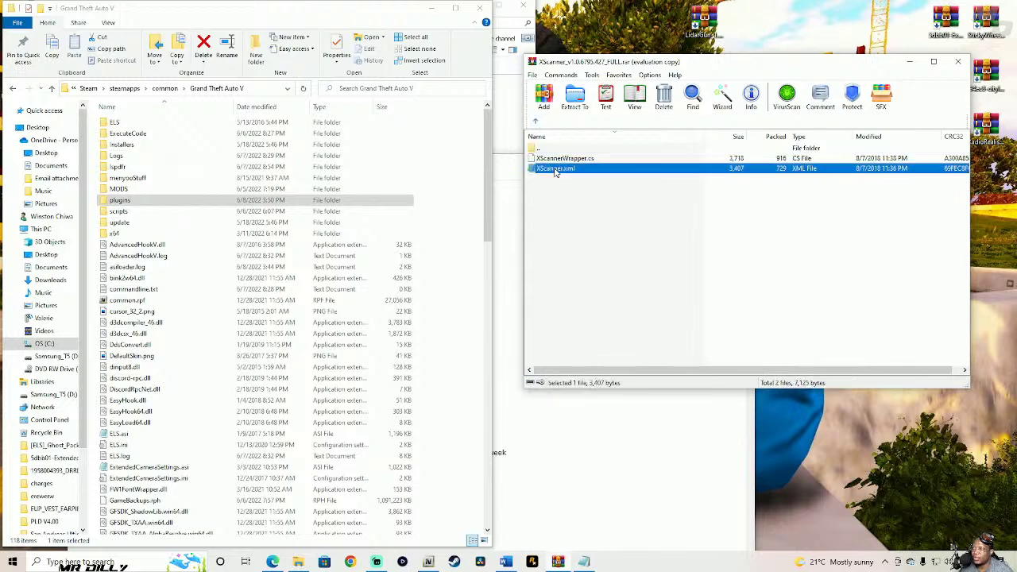
click(537, 122)
double_click(564, 169)
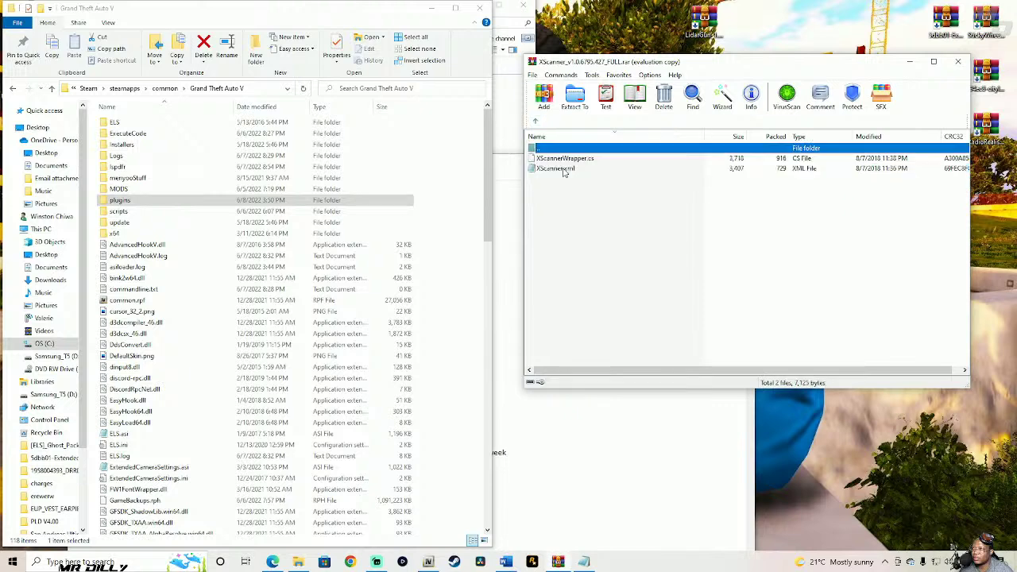
click(537, 122)
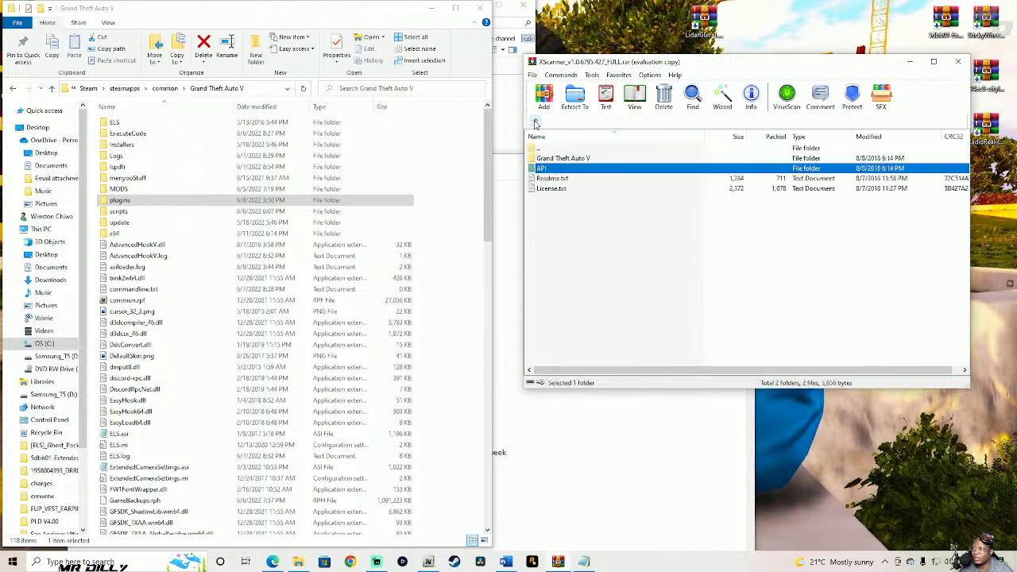
- Open the archive's Readme.txt to reread the XScanner installation instructions, and close it
double_click(567, 178)
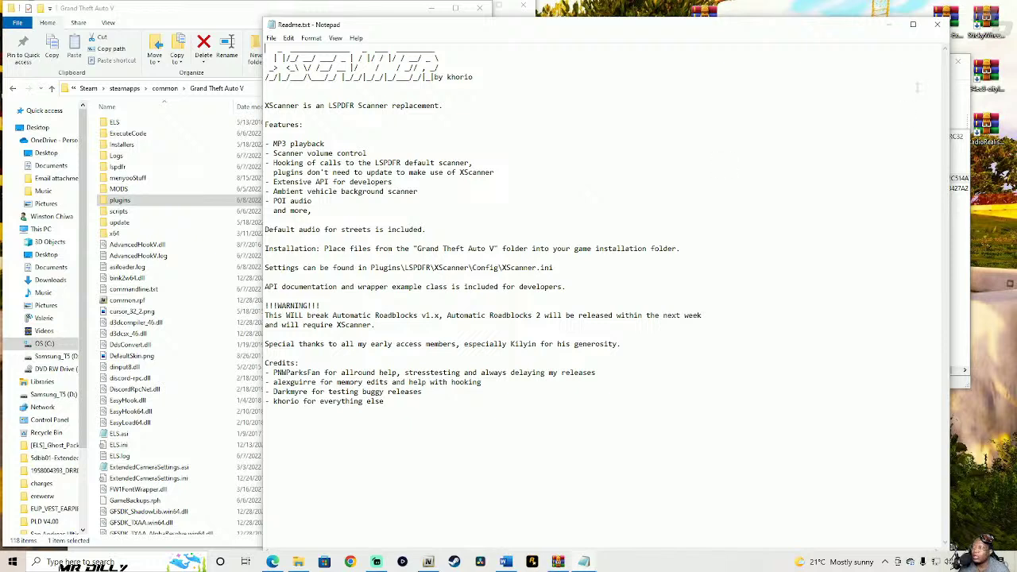
click(937, 23)
click(556, 169)
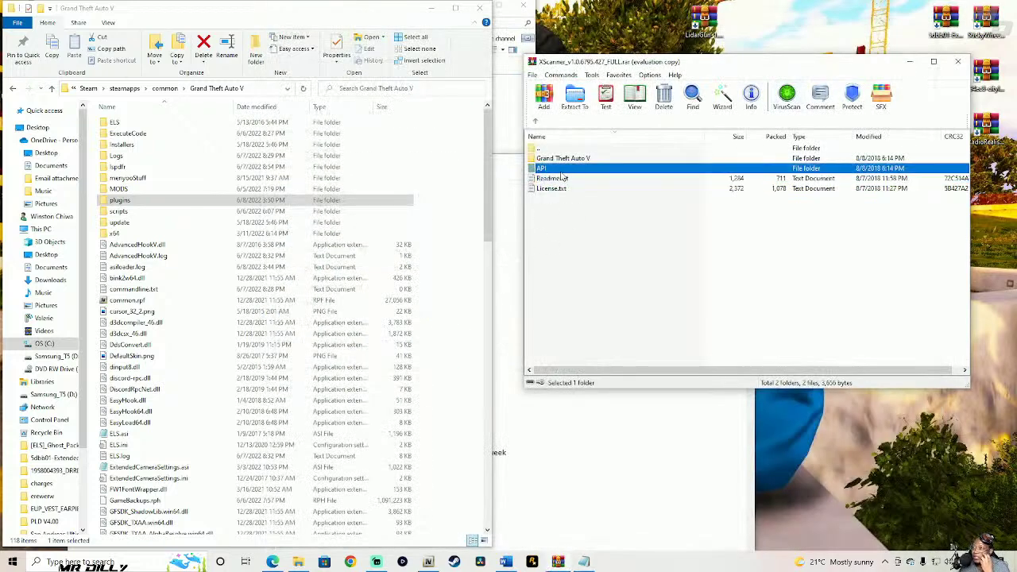
- Close the XScanner archive and the remaining Readme.txt window, and move the XScanner archive icon beneath the other archives on the desktop
click(964, 68)
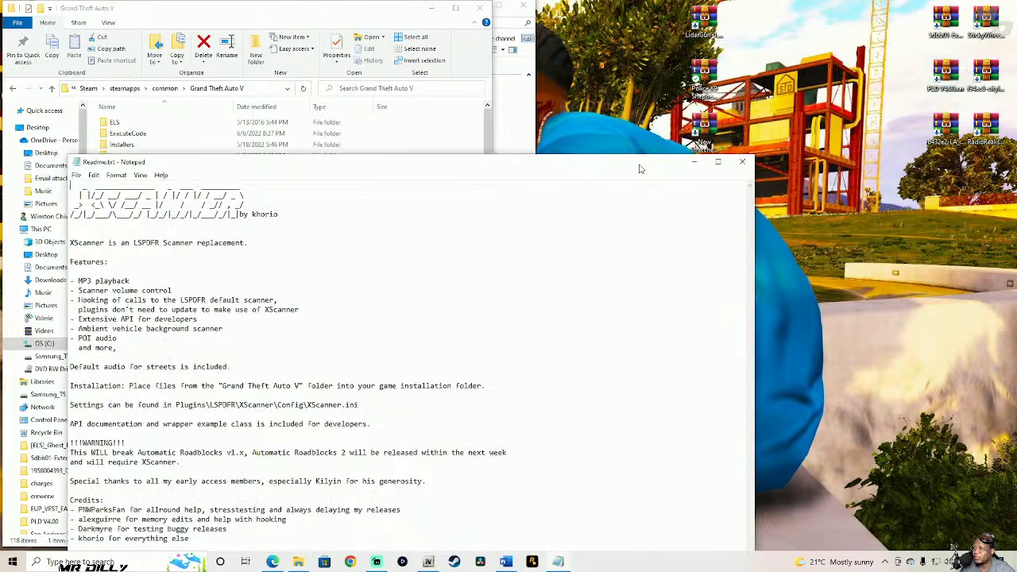
click(742, 161)
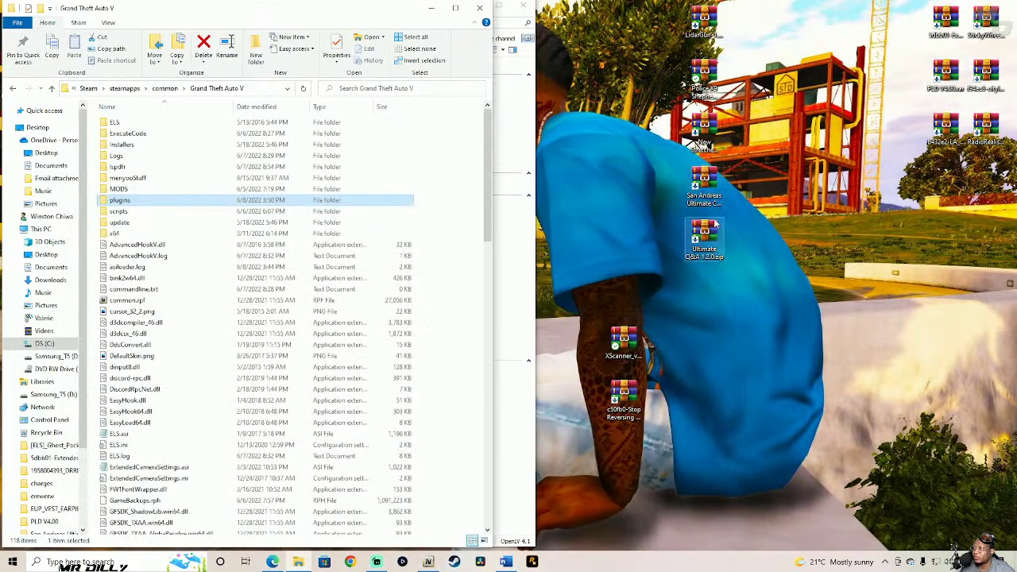
drag(636, 347, 944, 181)
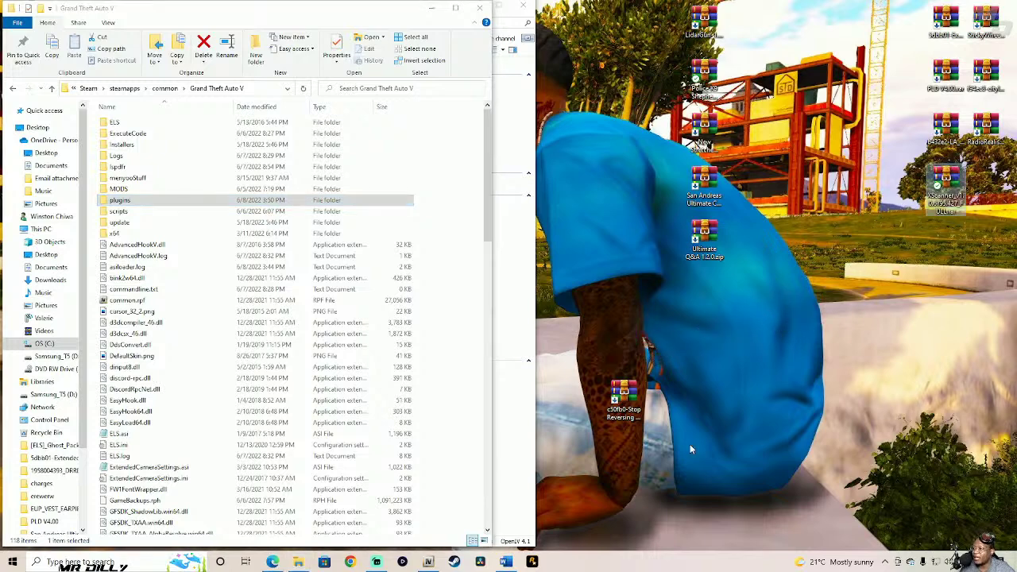
- Extract the c50fb0-Stop Reversing While Braking V1.5 archive to its own folder on the desktop and close the archive
double_click(623, 391)
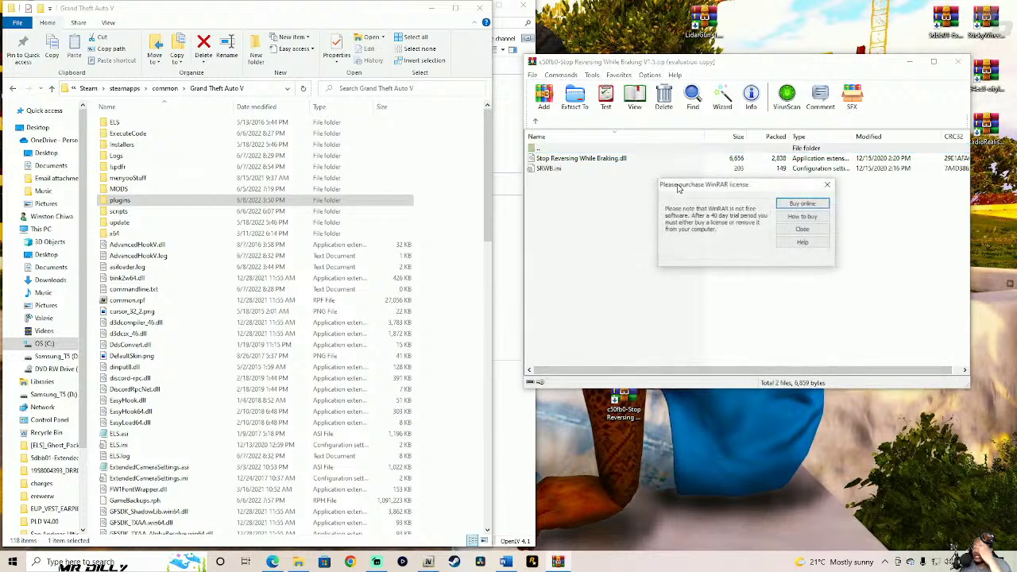
click(792, 232)
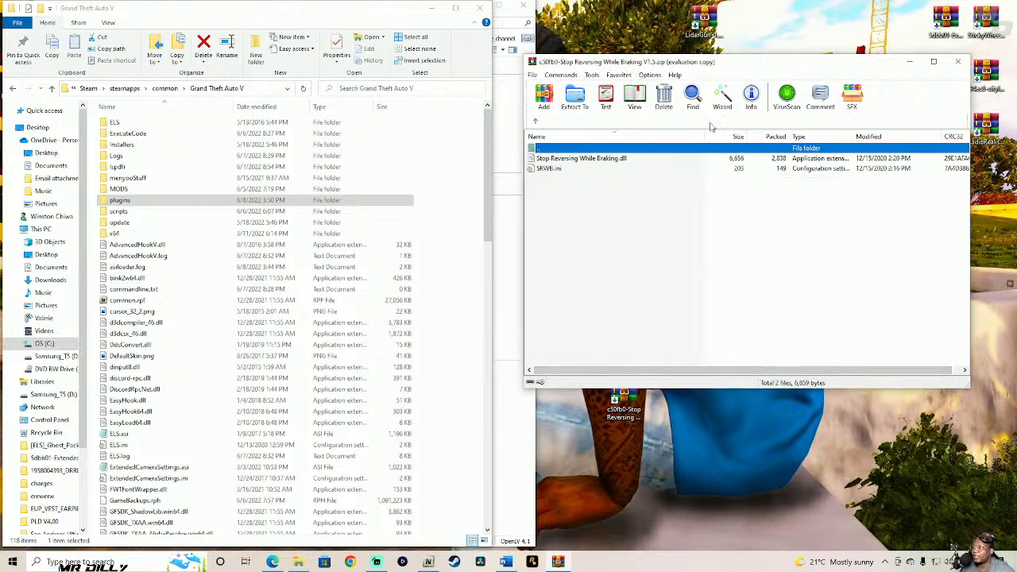
click(722, 95)
click(759, 304)
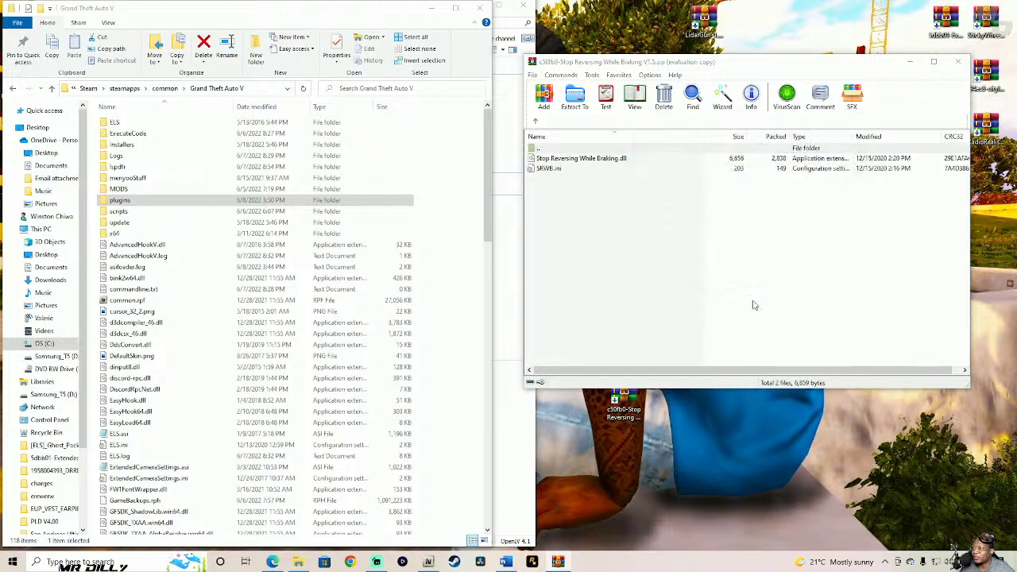
click(958, 62)
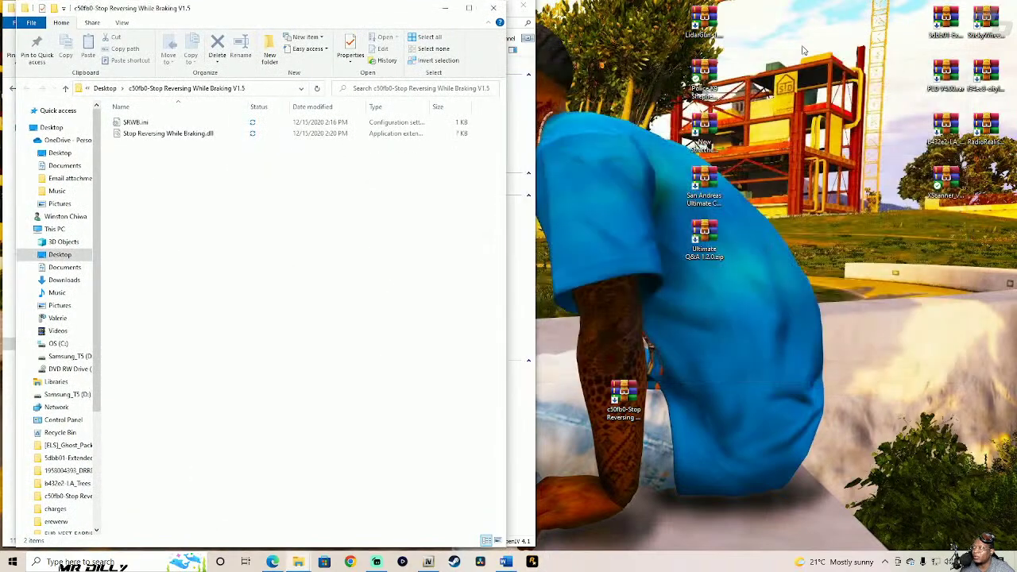
- Recheck the Stop Reversing While Braking archive and place its extracted folder's window side by side with the game's Grand Theft Auto V folder
drag(334, 18, 858, 20)
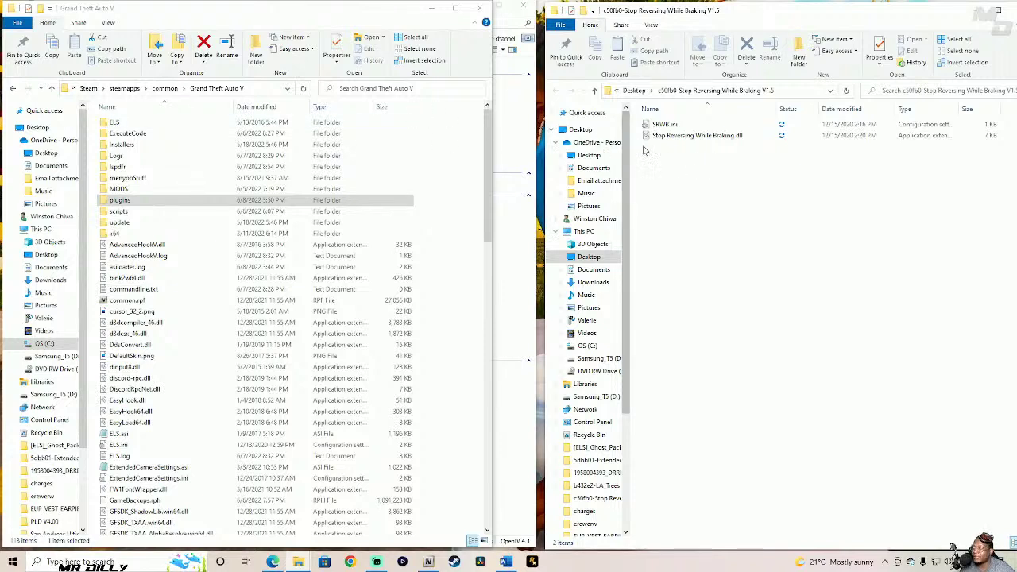
key(ctrl+a)
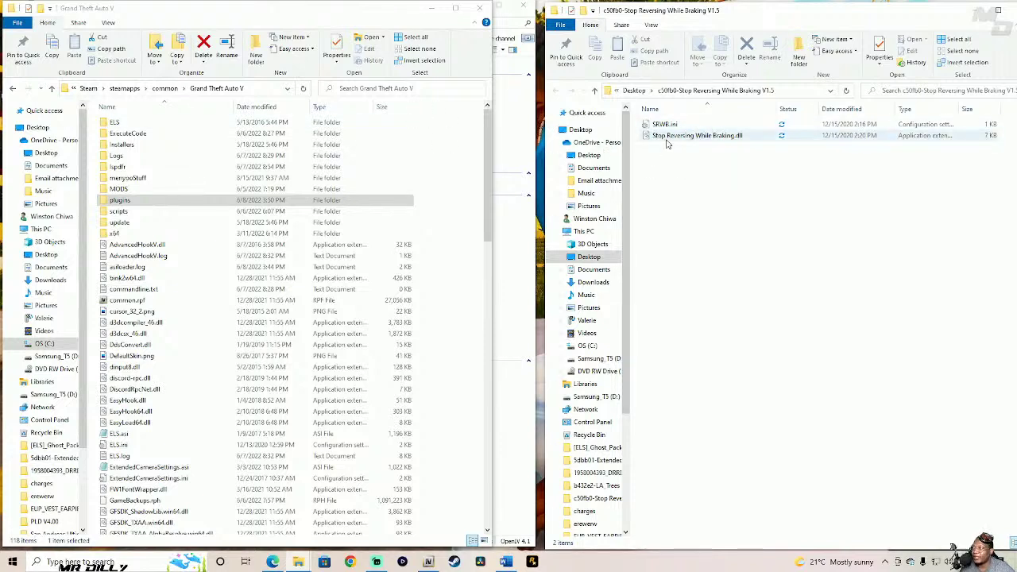
drag(818, 10, 438, 60)
double_click(625, 395)
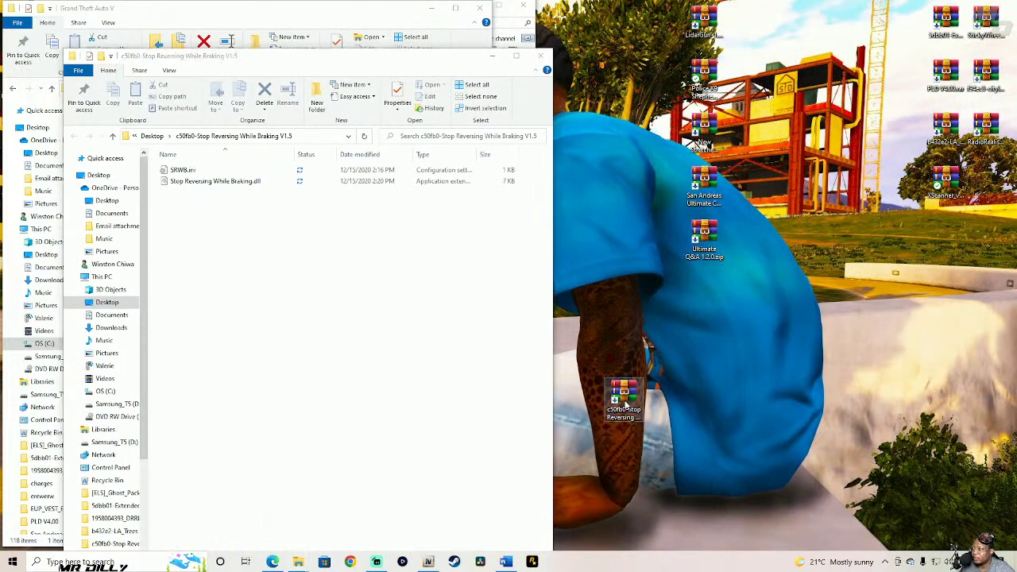
click(711, 111)
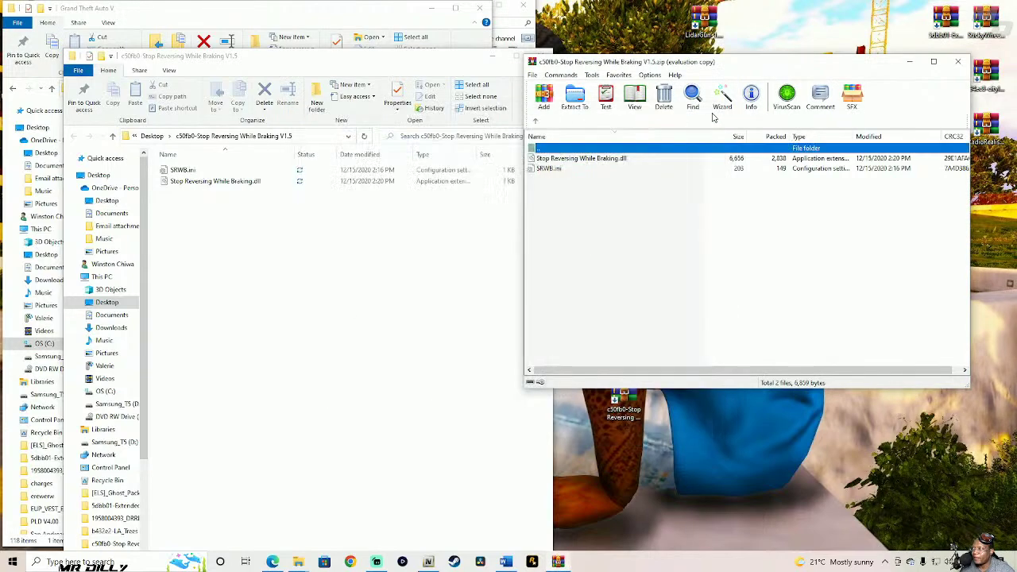
click(957, 61)
drag(375, 61, 1016, 67)
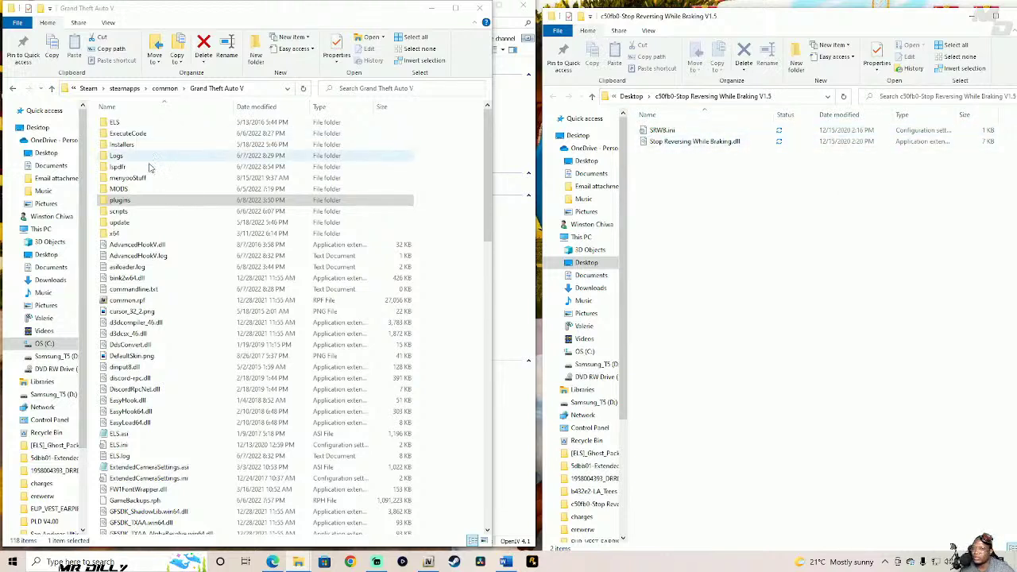
- Copy SRWB.ini and Stop Reversing While Braking.dll from the extracted mod folder into the game's scripts folder
click(141, 213)
double_click(167, 214)
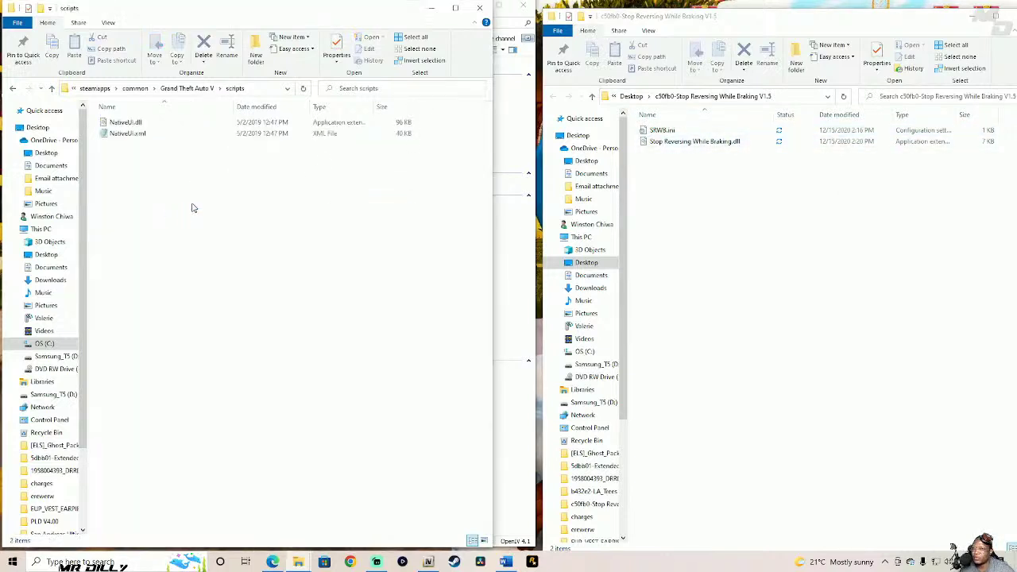
click(685, 141)
ctrl+click(675, 130)
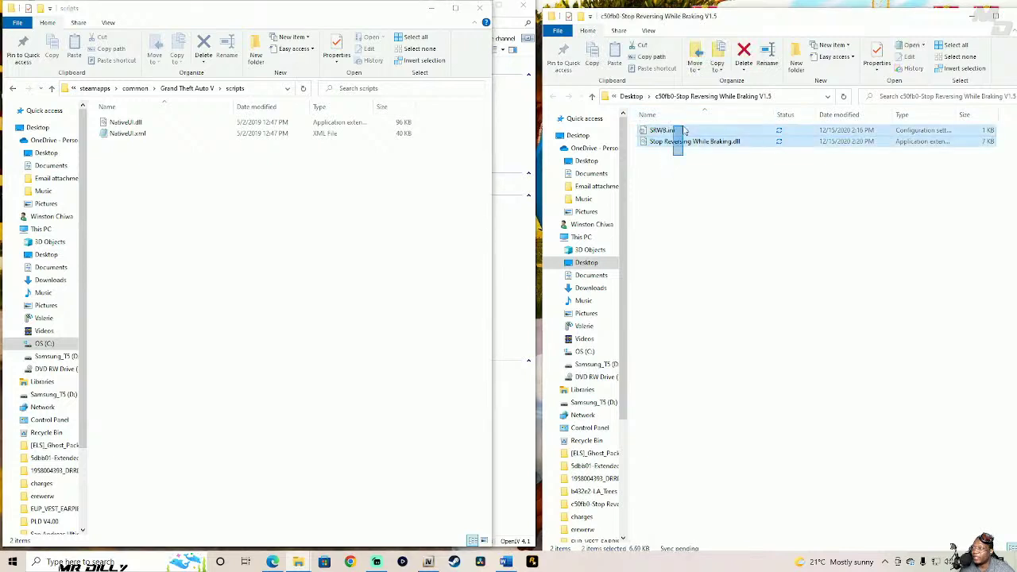
drag(685, 137, 404, 265)
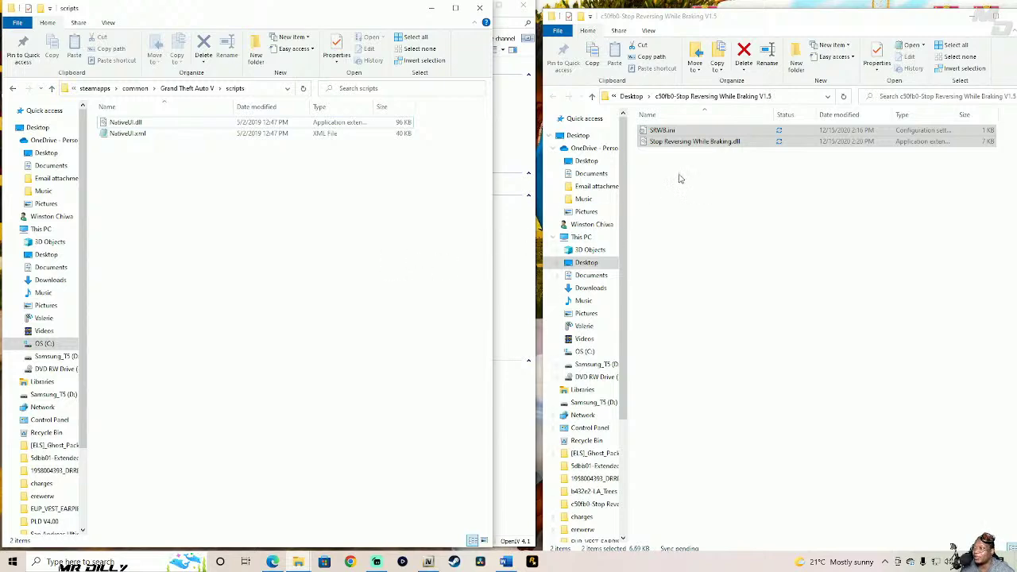
- Close the game's scripts folder window and open Task Manager from the Windows security screen
click(490, 10)
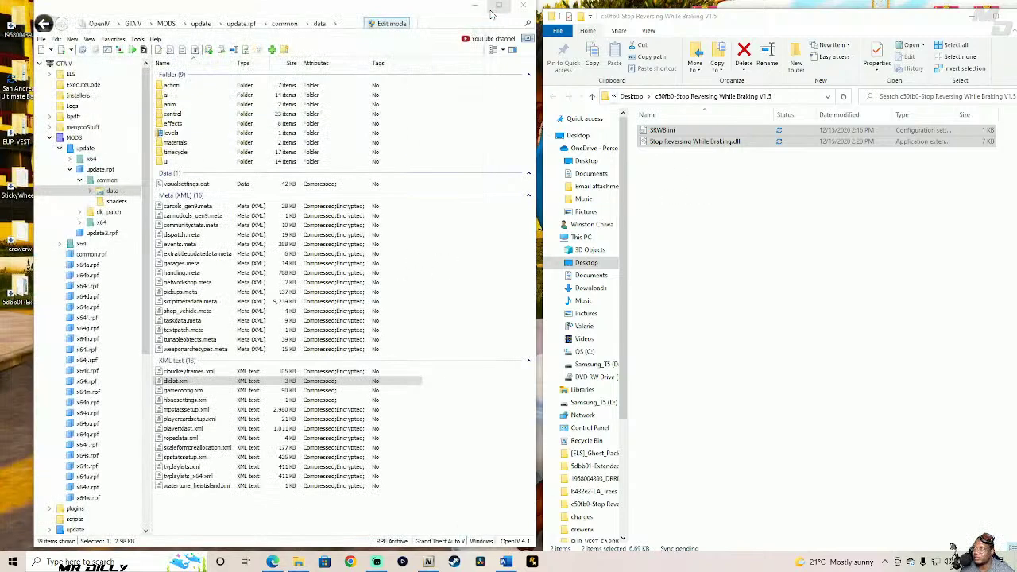
right_click(295, 564)
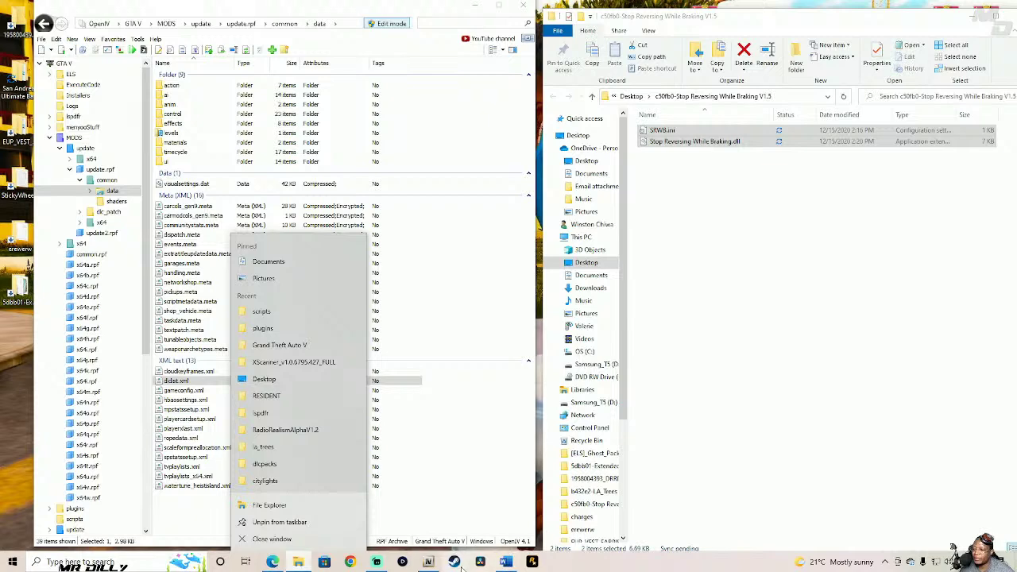
click(511, 563)
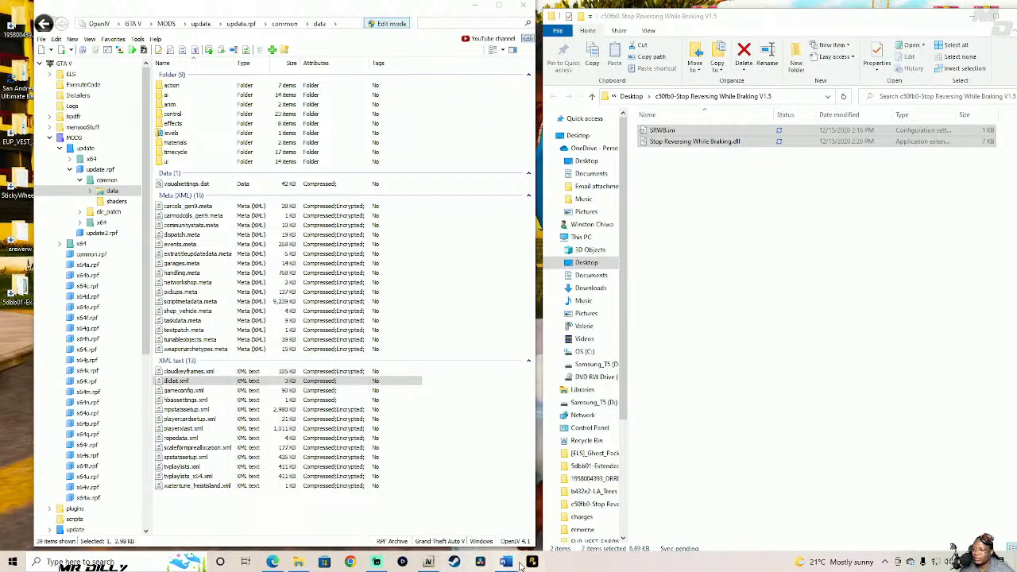
mouse_move(502, 565)
key(ctrl+alt+Delete)
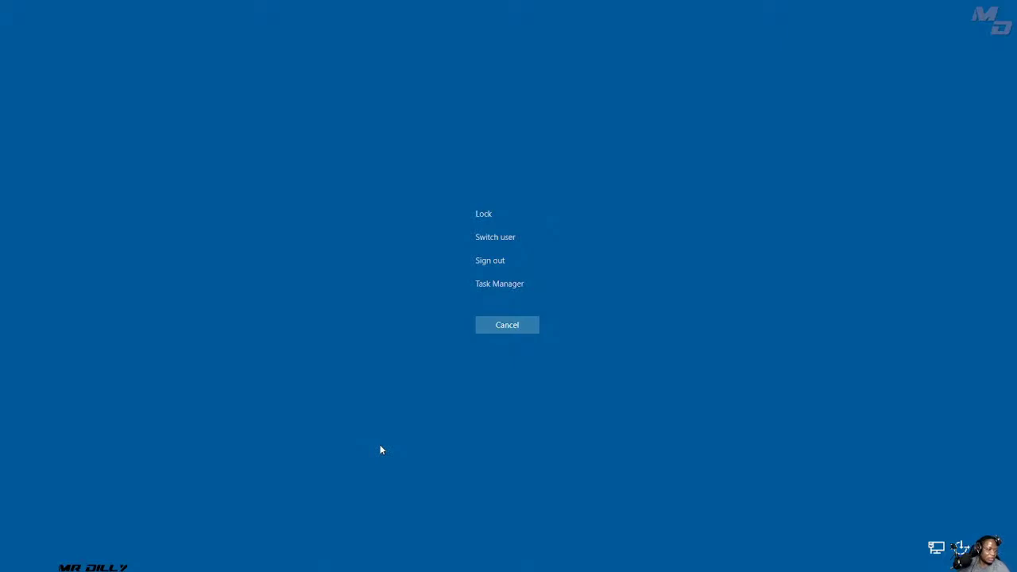
click(516, 284)
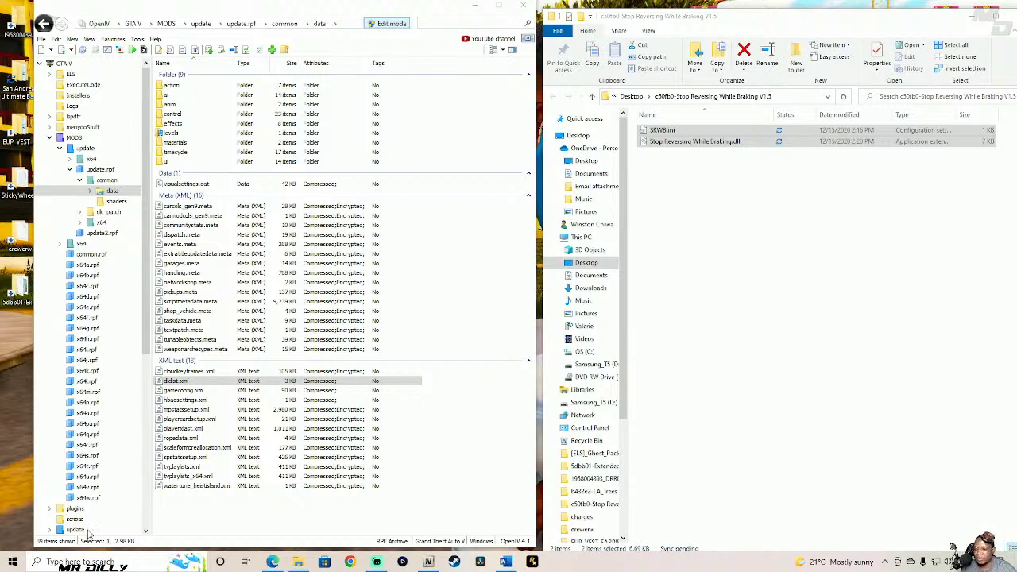
- Close the extracted Stop Reversing While Braking V1.5 folder window and the OpenIV window
click(298, 562)
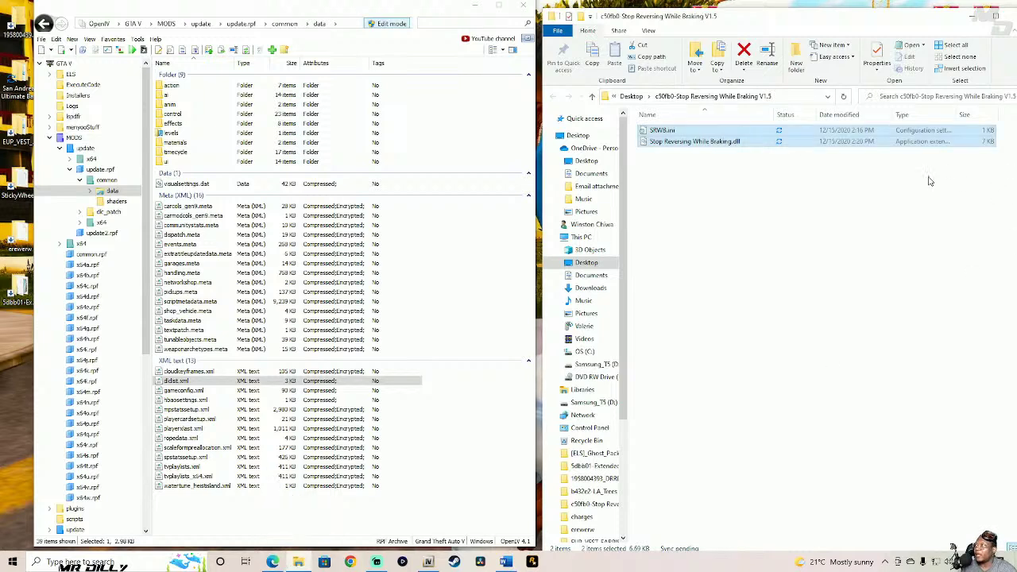
drag(913, 16, 848, 15)
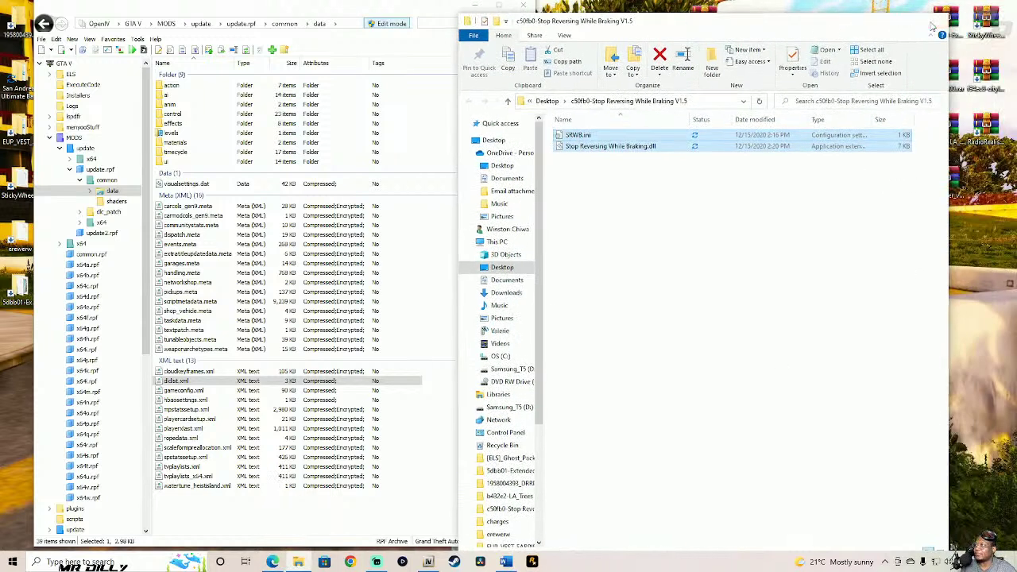
click(941, 11)
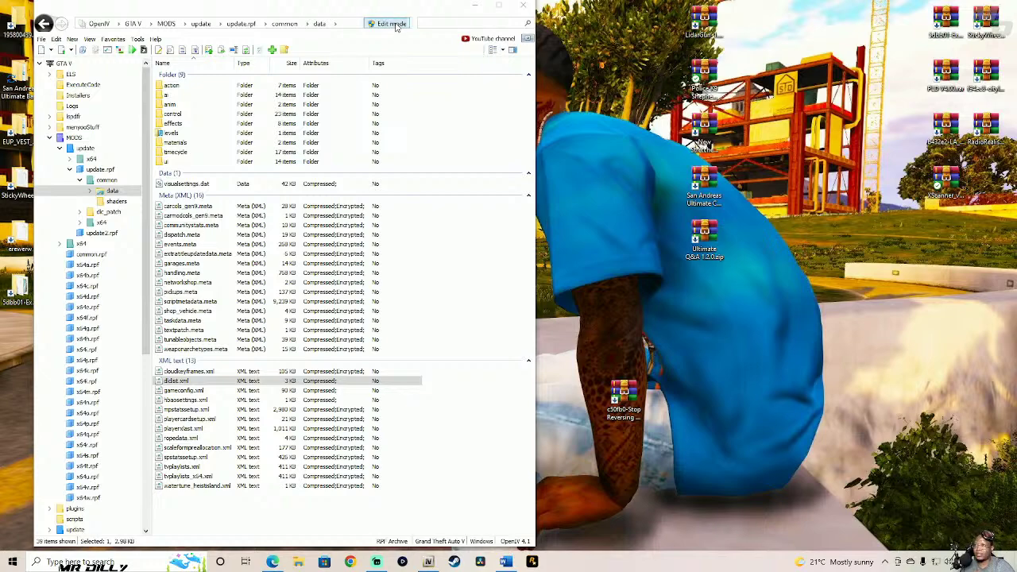
click(523, 6)
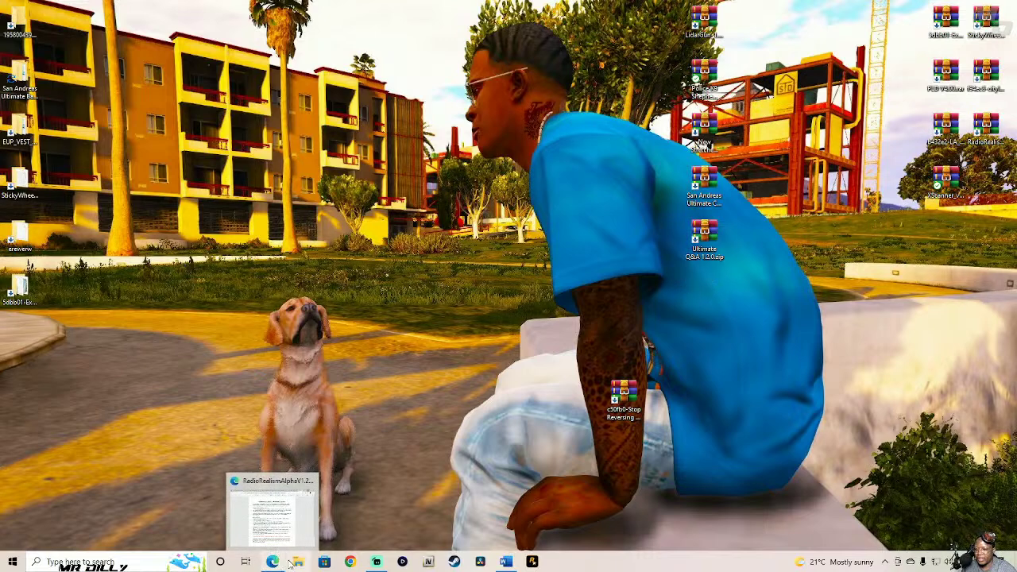
- Switch to Steam, view the Grand Theft Auto V page in the library, and close the Steam window
mouse_move(376, 561)
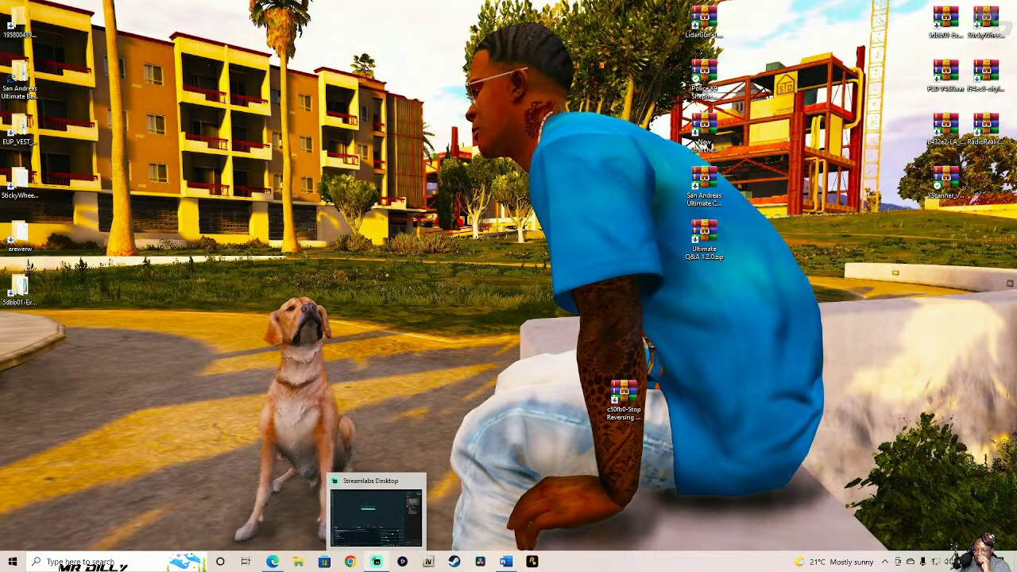
click(454, 561)
mouse_move(67, 41)
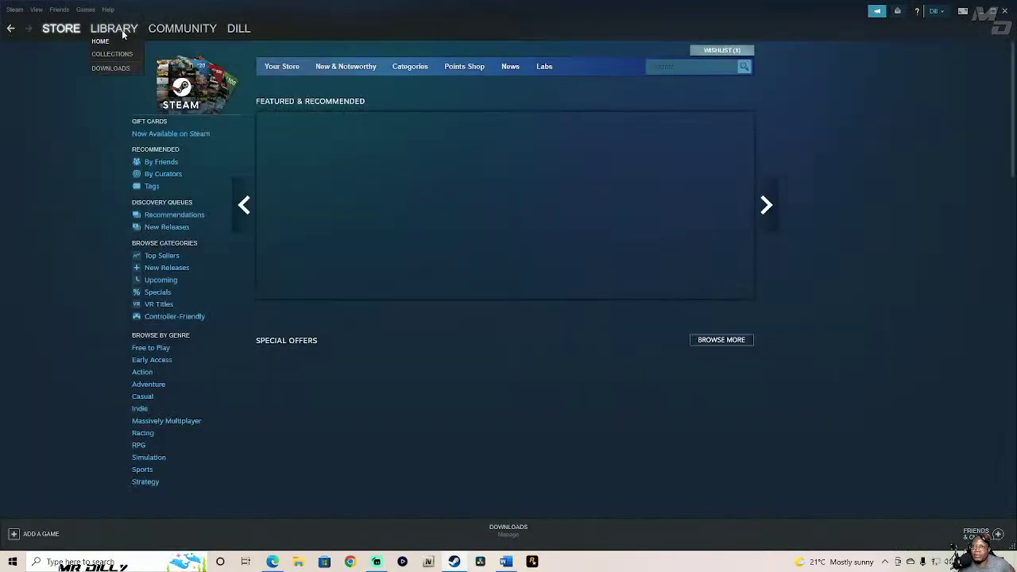
click(124, 31)
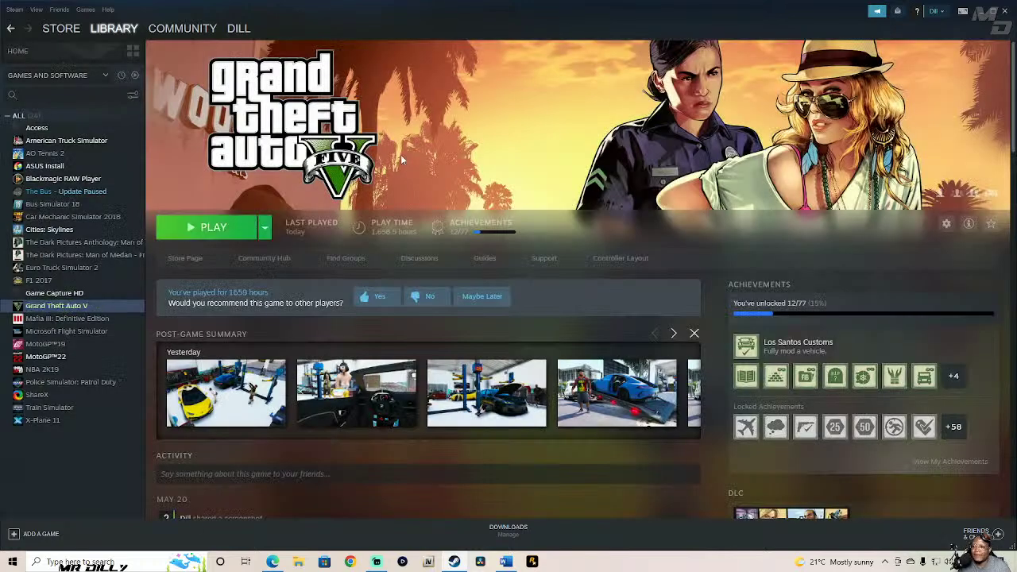
click(1010, 10)
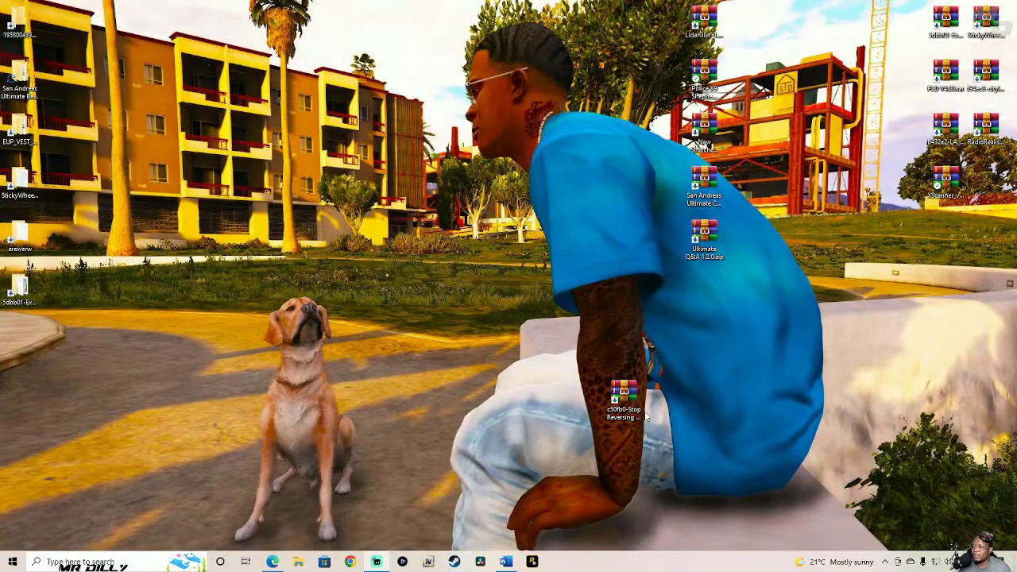
- Unpin the Documents folder from File Explorer's list of pinned and recent folders and dismiss the list
right_click(303, 565)
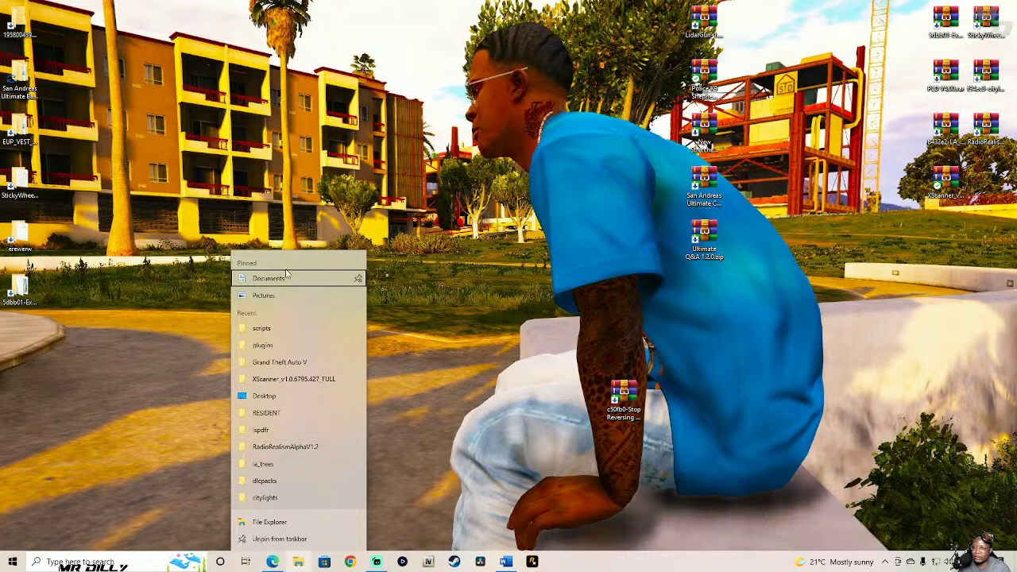
click(358, 280)
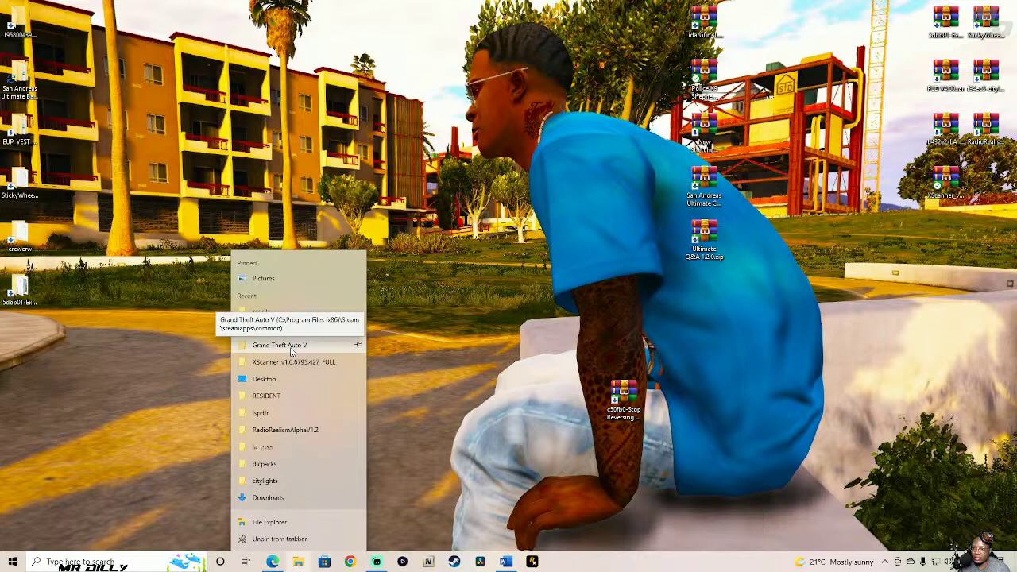
click(365, 216)
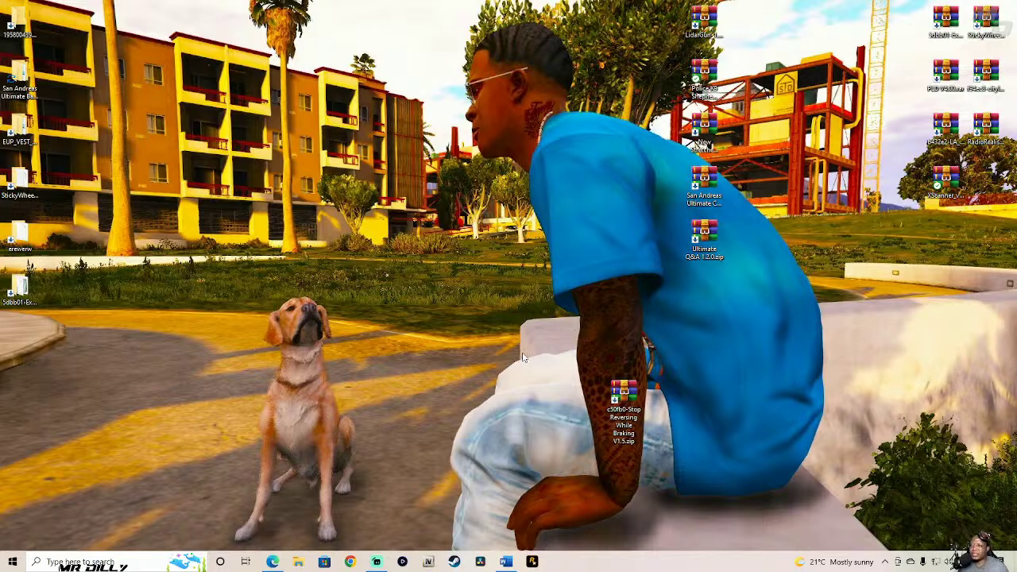
drag(957, 208, 923, 25)
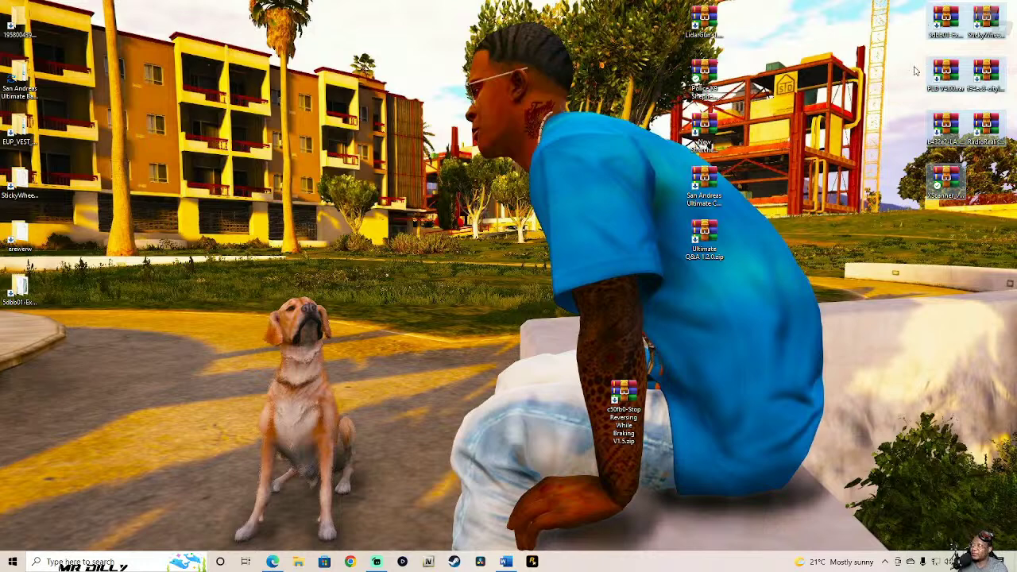
click(880, 141)
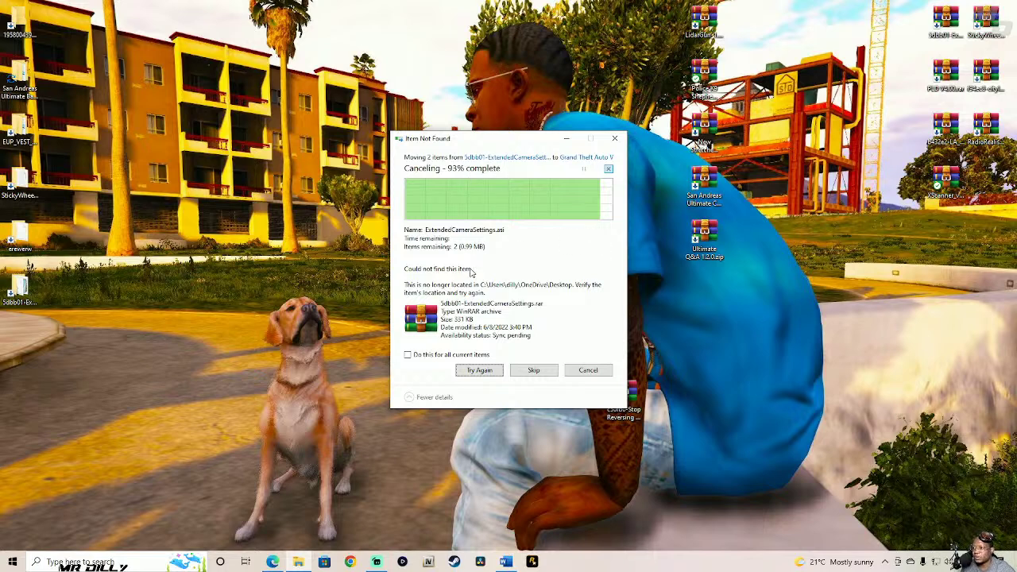
- Retry the interrupted ExtendedCameraSettings.asi move, and open its destination Grand Theft Auto V folder before dismissing the Item Not Found dialog
click(408, 357)
click(479, 371)
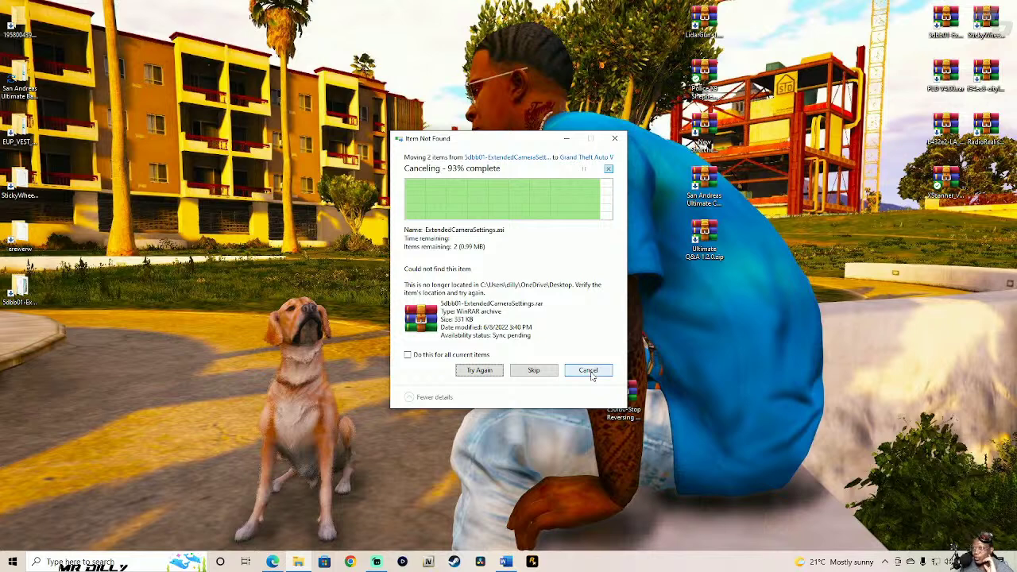
click(574, 158)
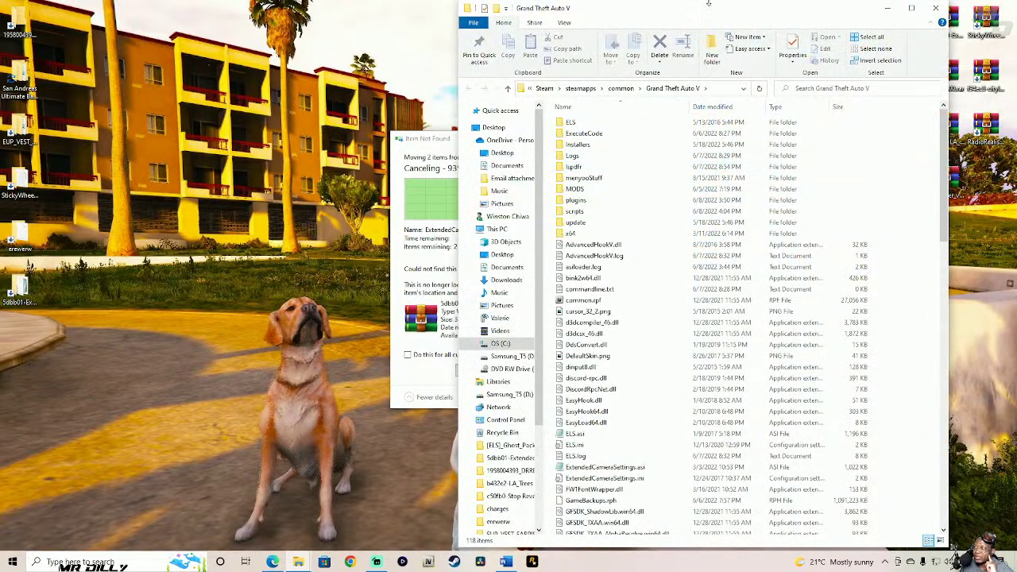
drag(739, 13, 319, 13)
click(617, 140)
- Open the scripts folder to check the copied mod files, and place the Stop Reversing While Braking archive icon beside the XScanner archive
click(173, 213)
double_click(174, 213)
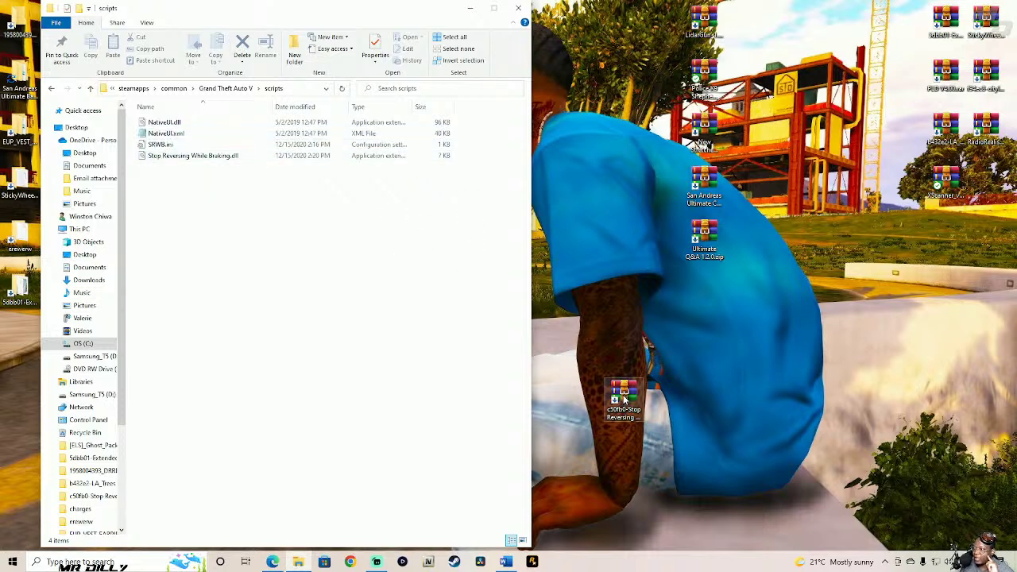
drag(624, 401, 982, 184)
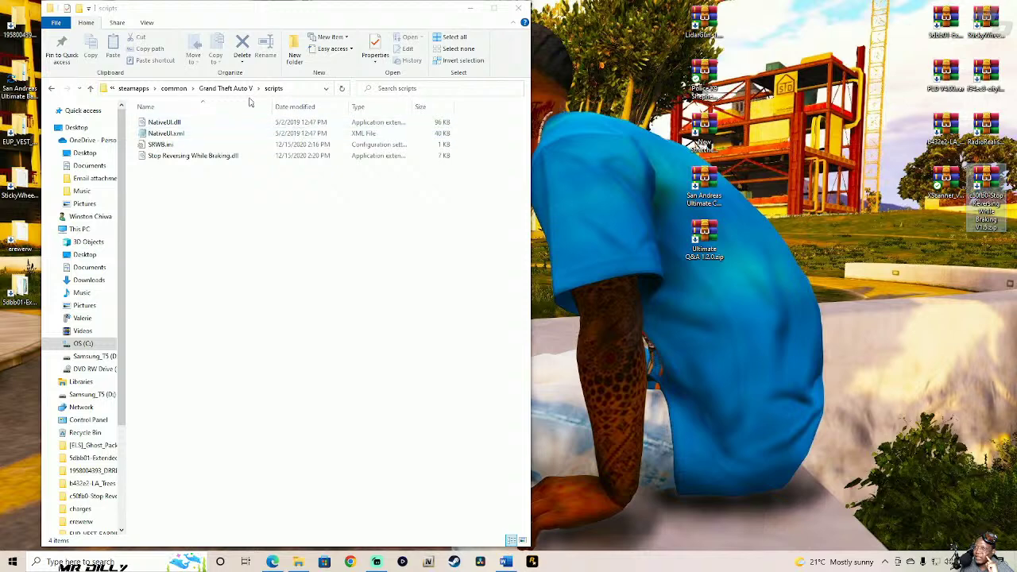
- Review the contents of the game's plugins folder and its LSPDFR subfolder, and return to the Grand Theft Auto V folder
click(226, 89)
click(485, 297)
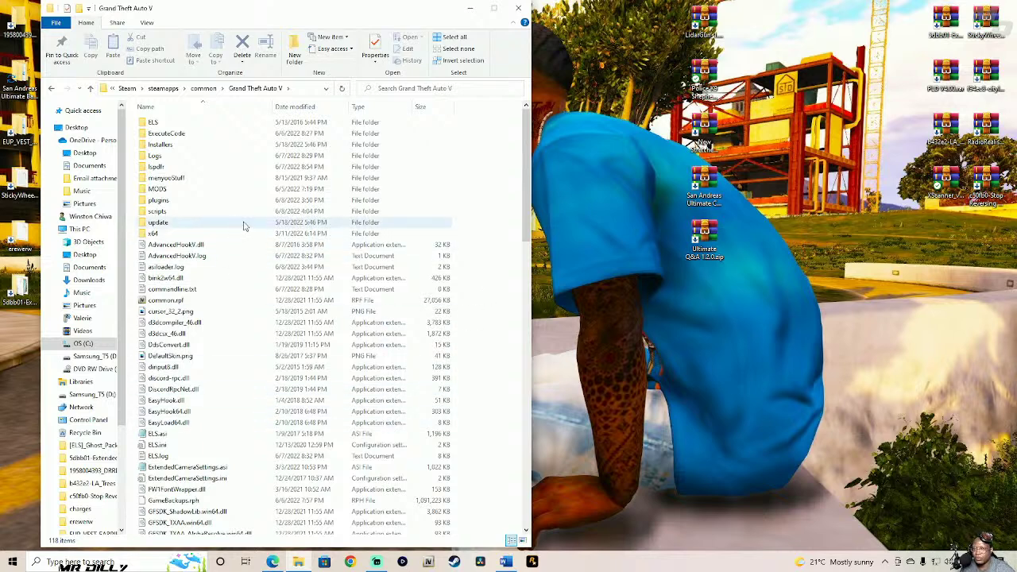
double_click(191, 201)
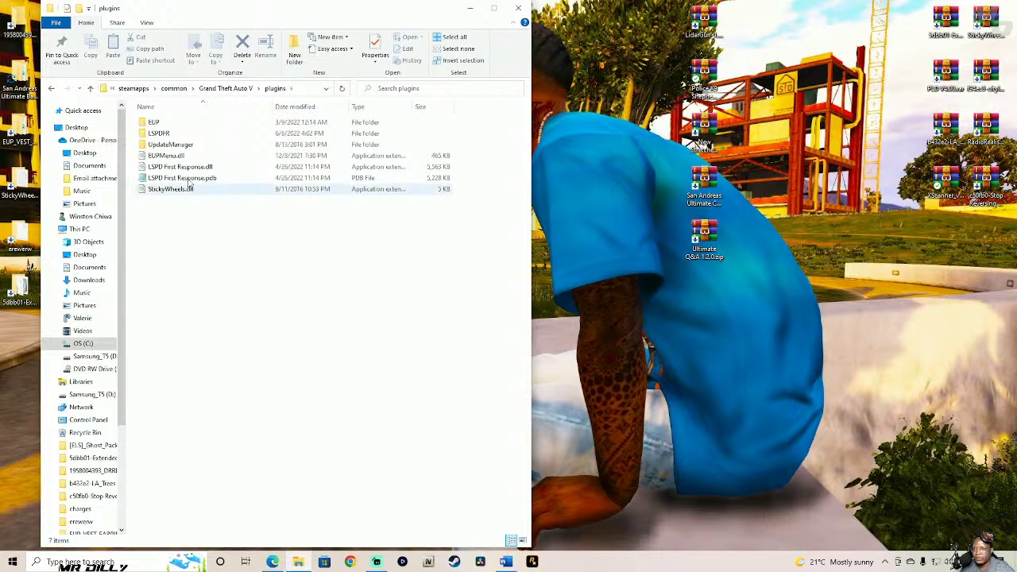
double_click(183, 134)
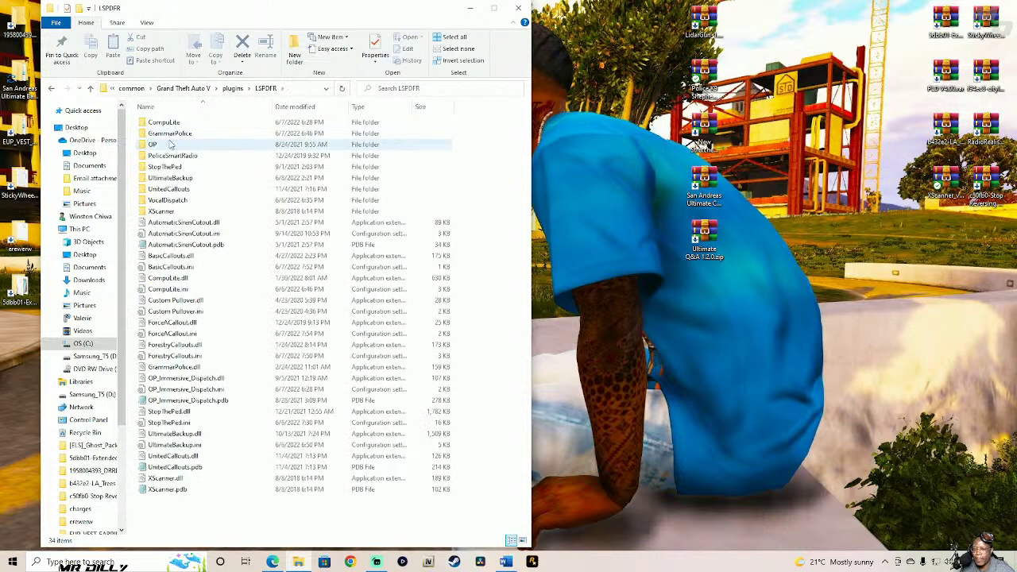
click(91, 89)
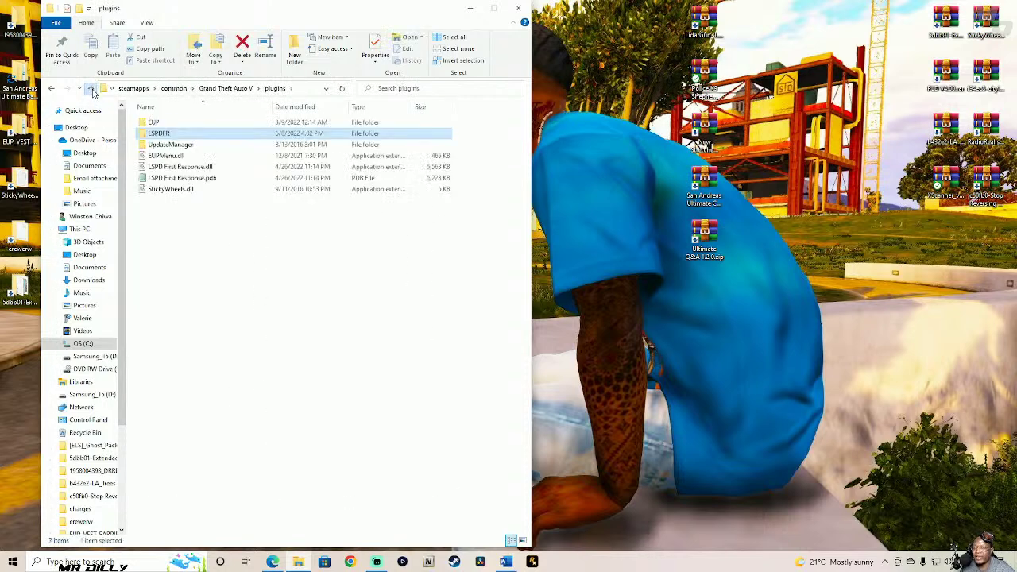
click(91, 89)
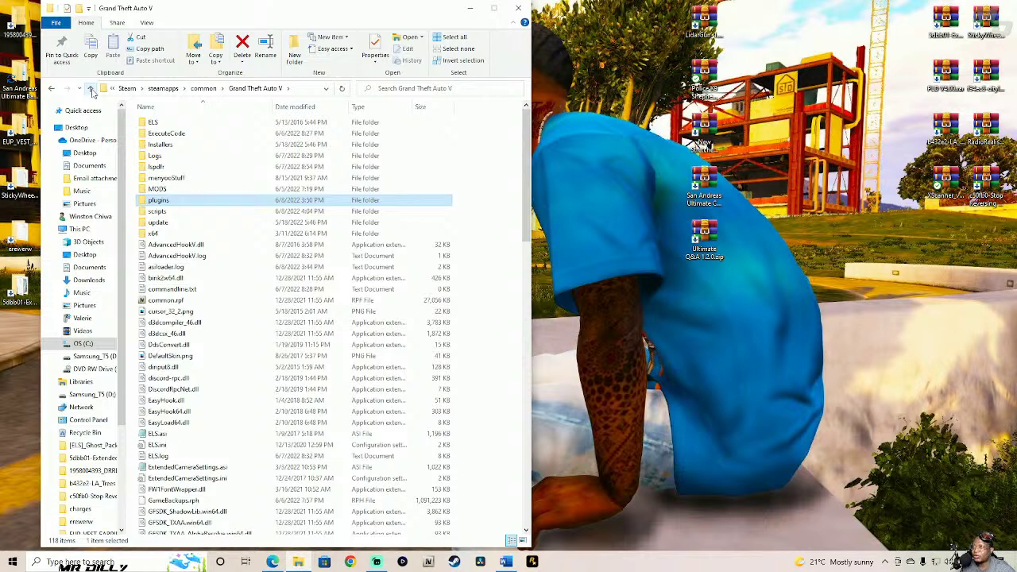
click(470, 266)
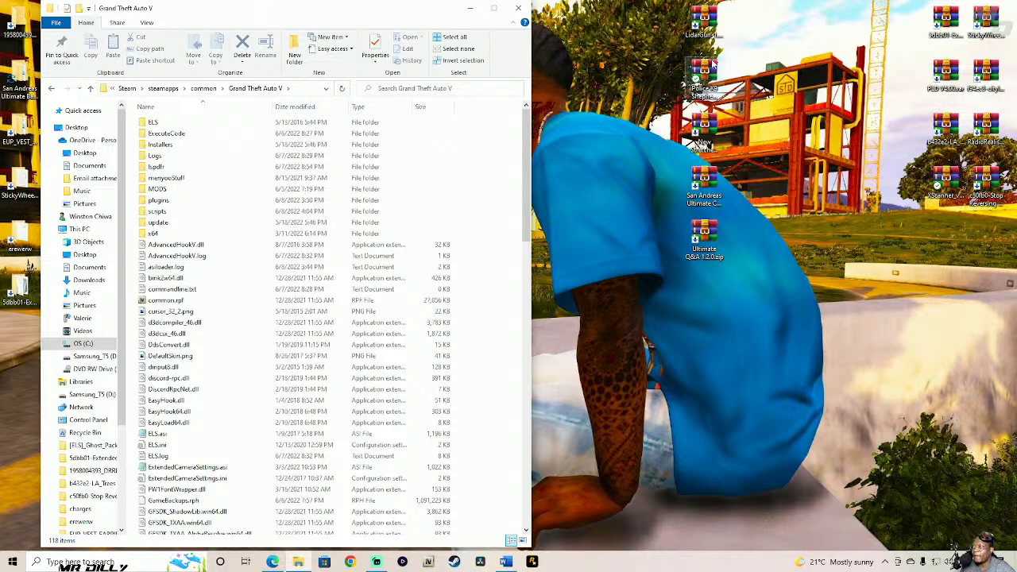
- Extract the LidarGun_1.1.0.1 archive to its own folder on the desktop and close the archive
double_click(706, 27)
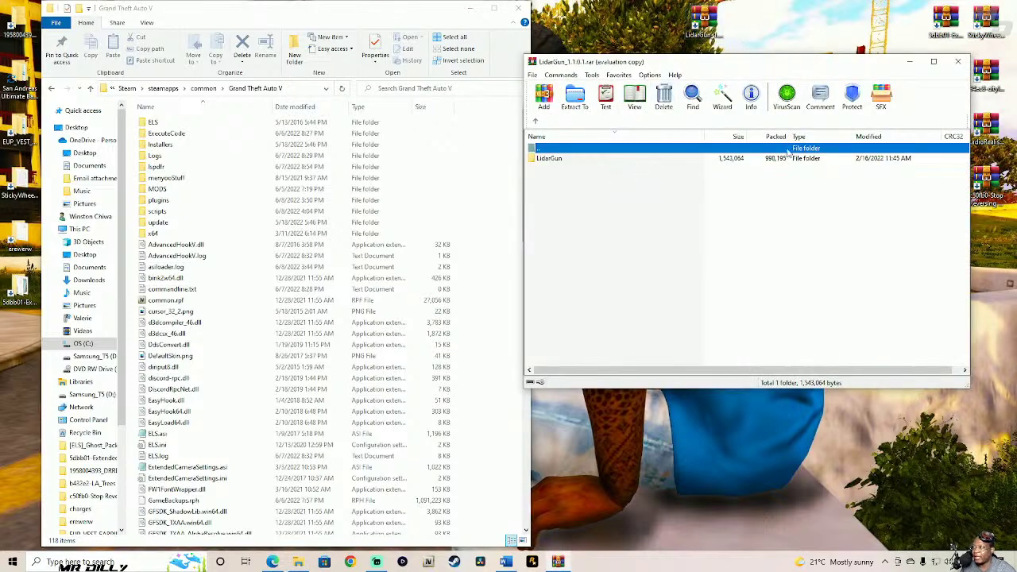
click(801, 229)
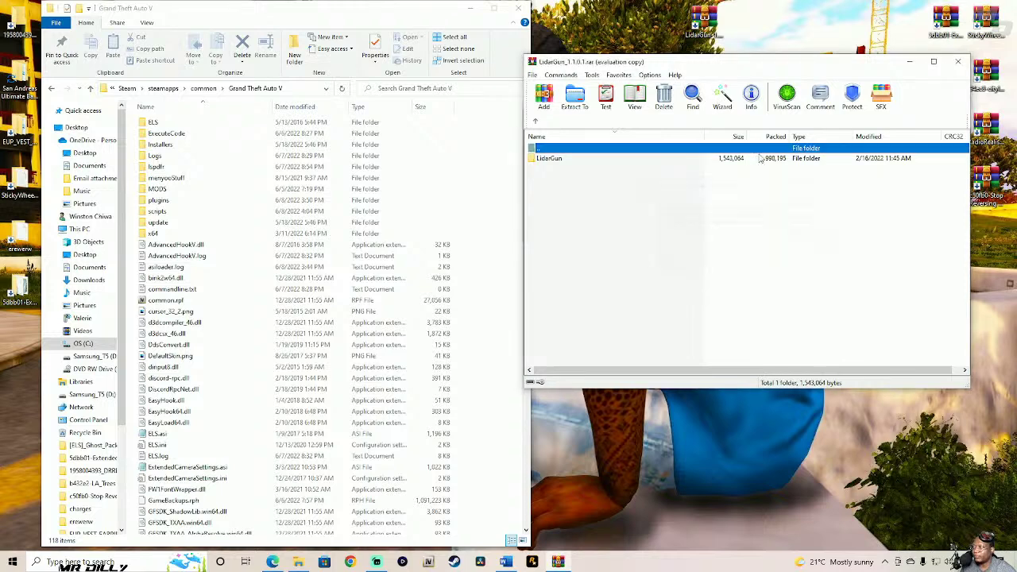
click(722, 97)
click(746, 300)
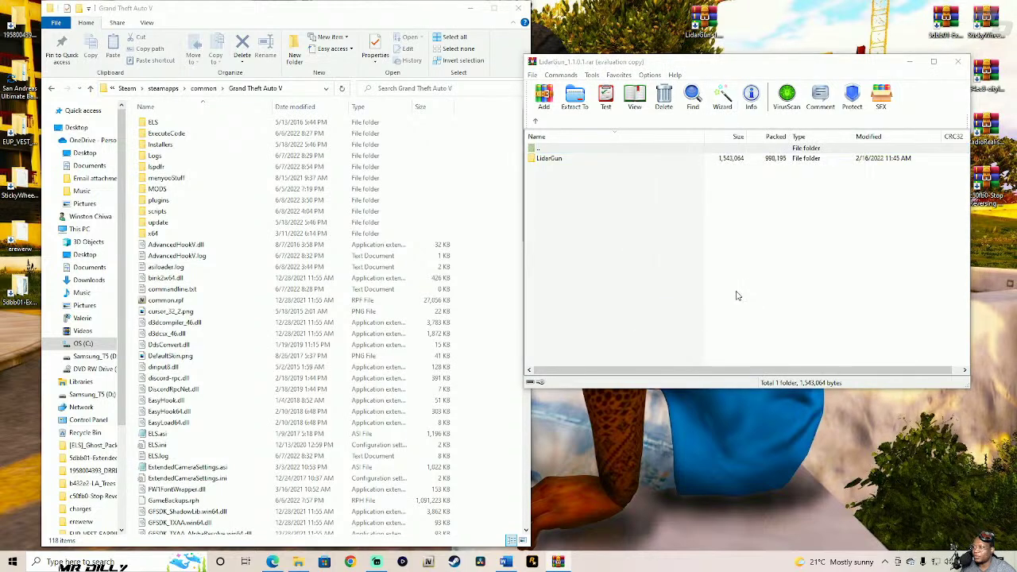
click(958, 61)
- Place the extracted LidarGun_1.1.0.1 window side by side with the game folder and open its LidarGun subfolder
drag(387, 16, 1016, 11)
click(681, 121)
double_click(681, 121)
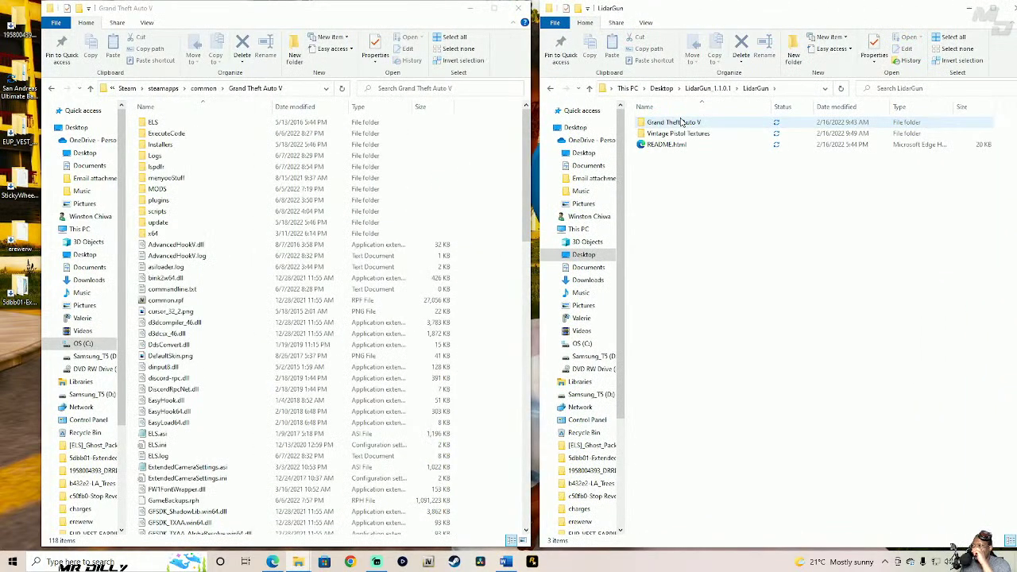
- Examine the LidarGun mod's Grand Theft Auto V folder down to plugins\LSPDFR, and its Vintage Pistol Textures folder
double_click(687, 124)
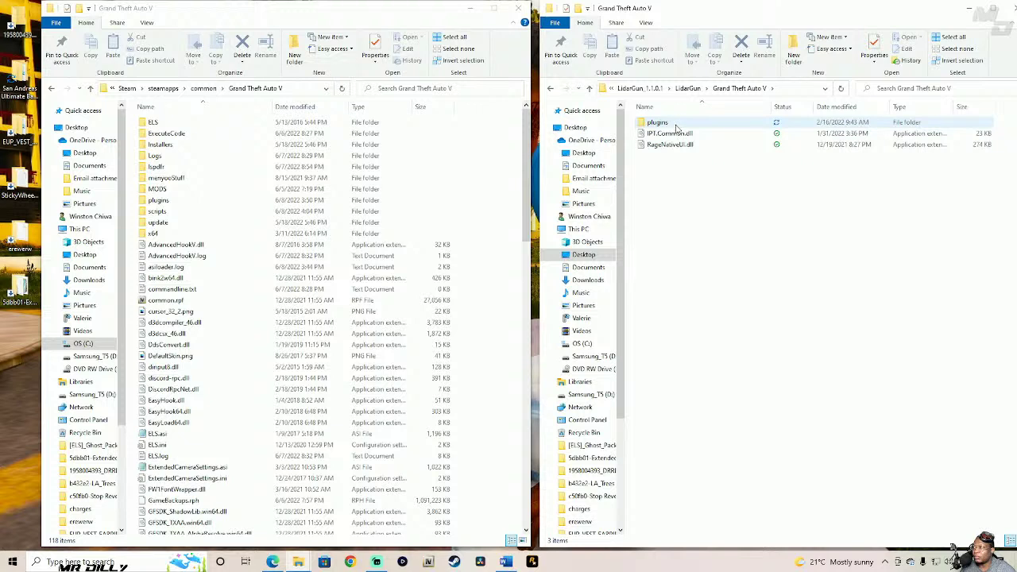
double_click(676, 124)
double_click(676, 125)
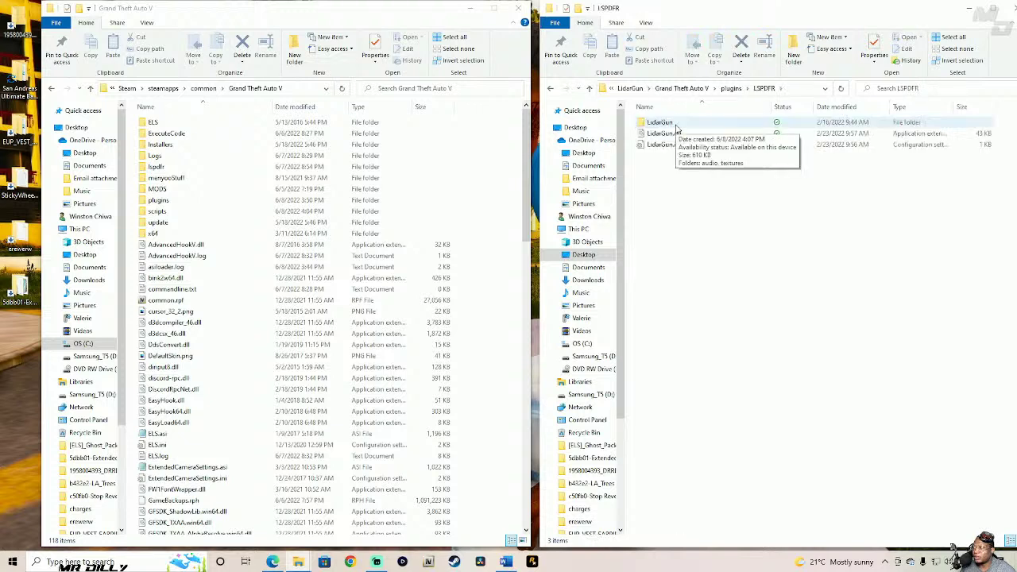
click(592, 92)
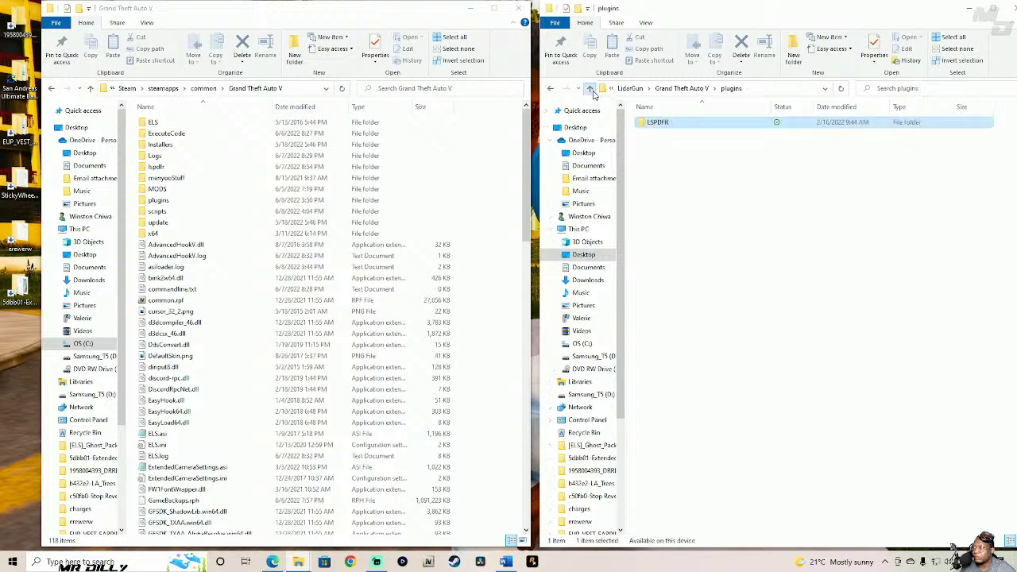
click(592, 92)
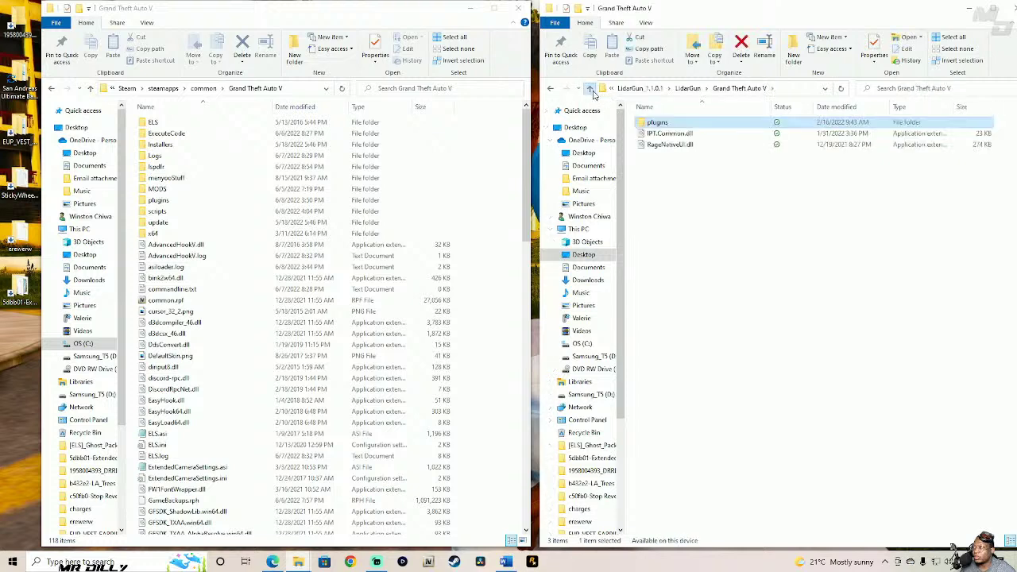
click(592, 92)
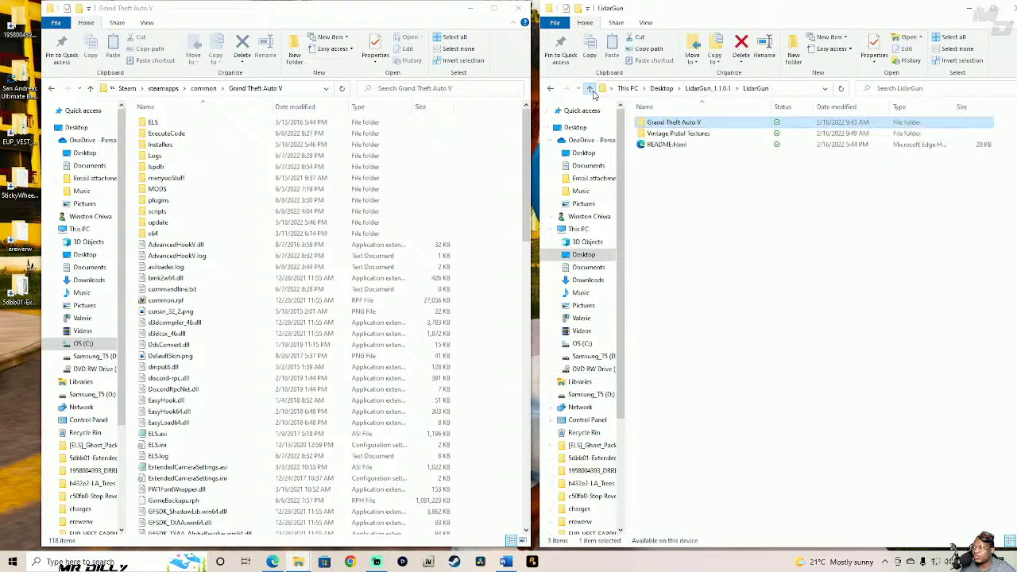
double_click(679, 134)
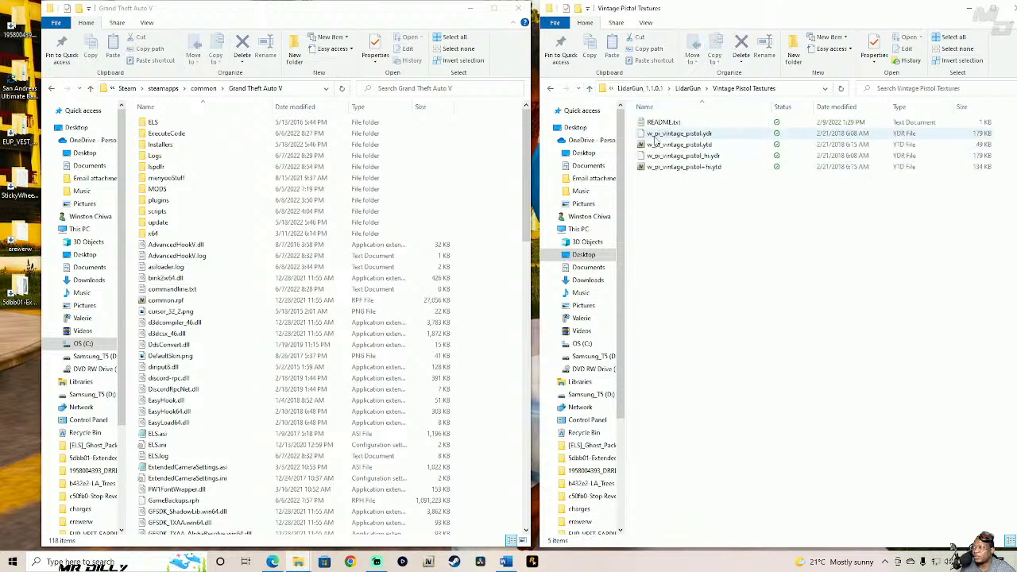
click(589, 88)
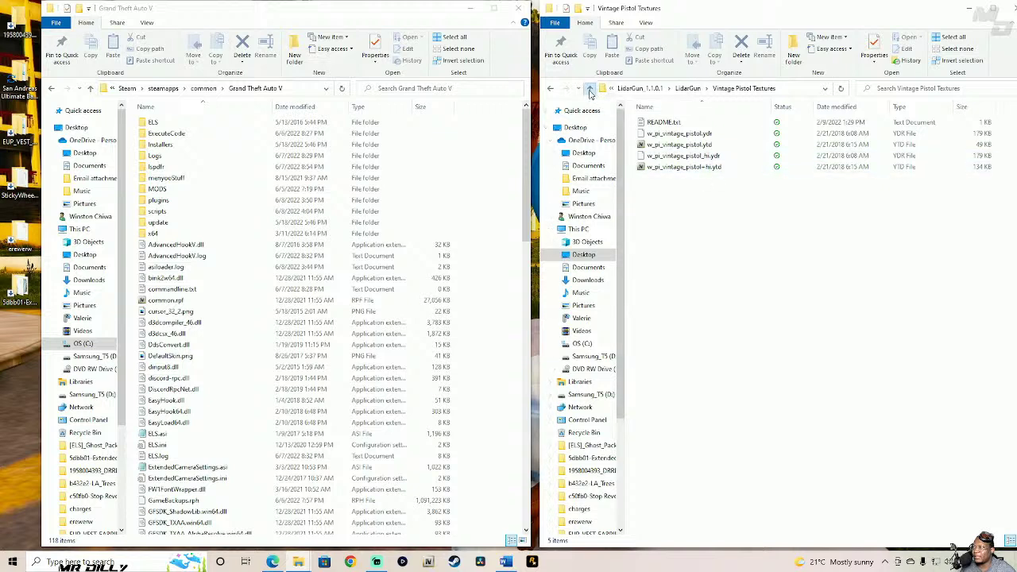
- Move the plugins folder and IPT.Common.dll from the mod's Grand Theft Auto V folder into the game folder, replacing the existing file
double_click(687, 122)
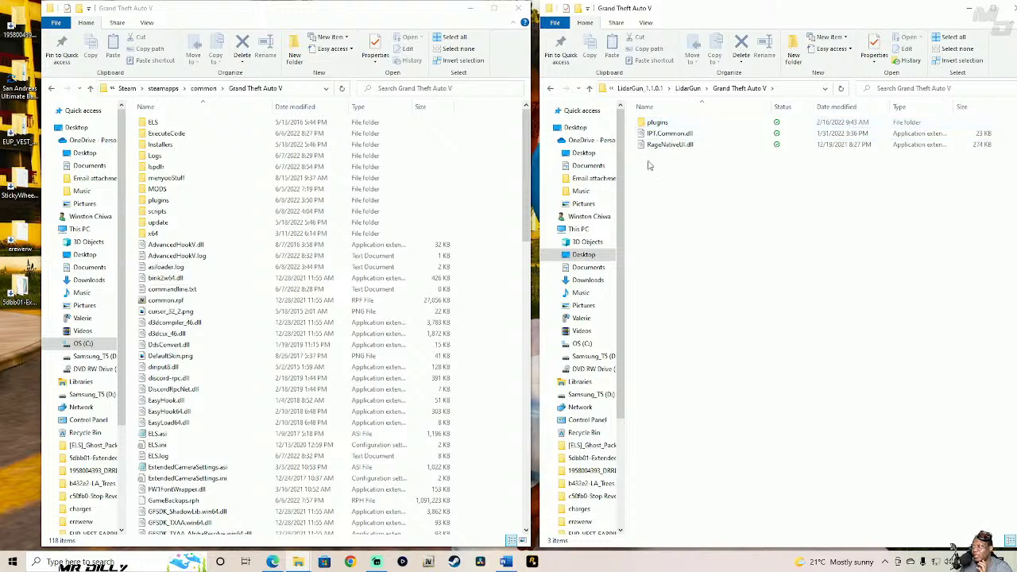
click(695, 147)
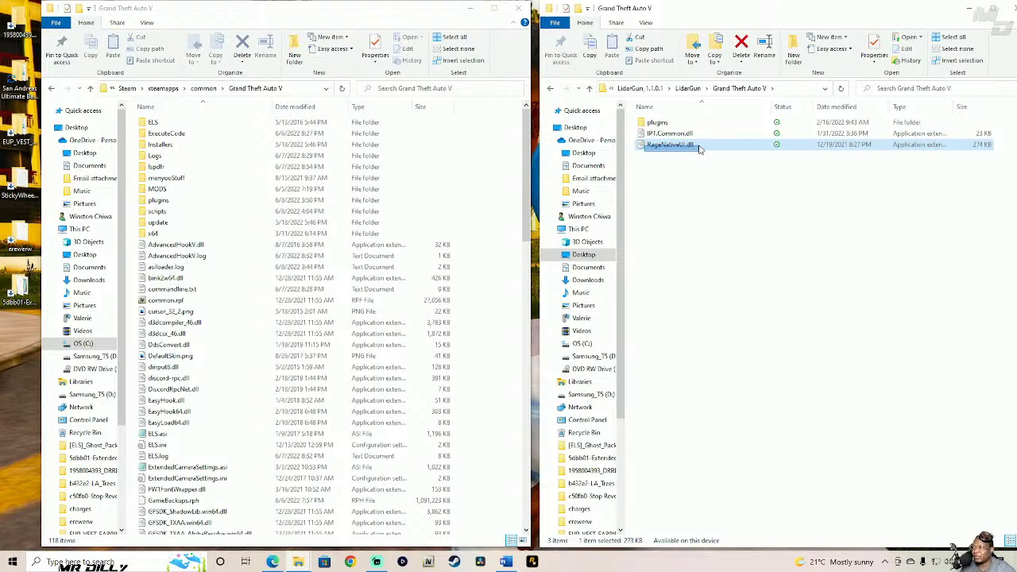
click(634, 125)
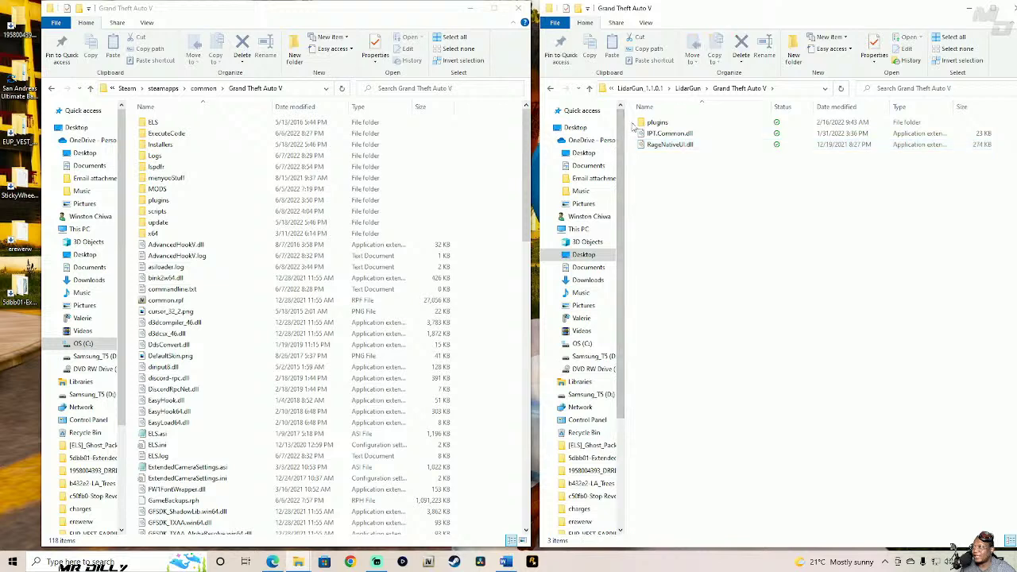
drag(636, 123, 499, 259)
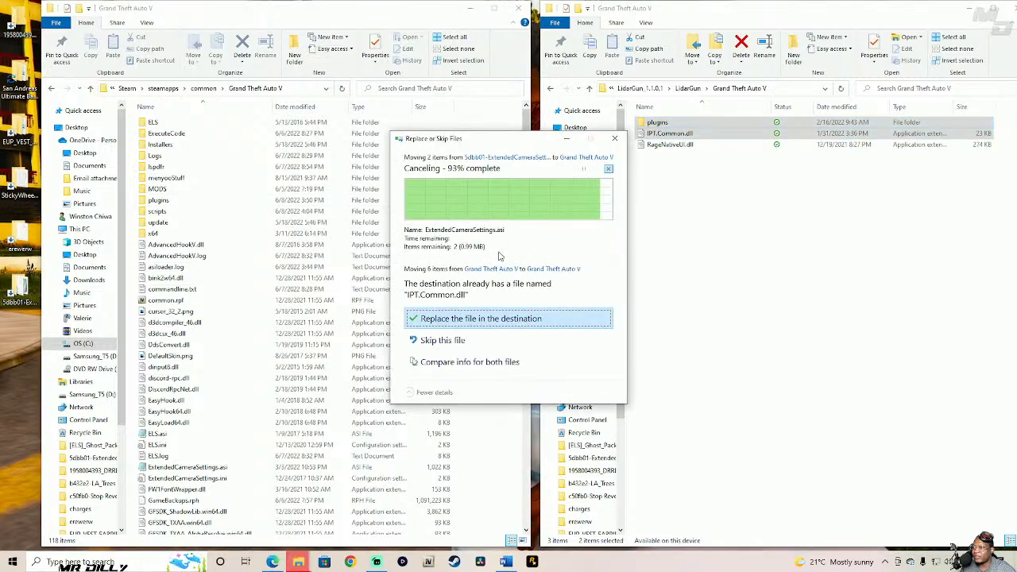
click(494, 323)
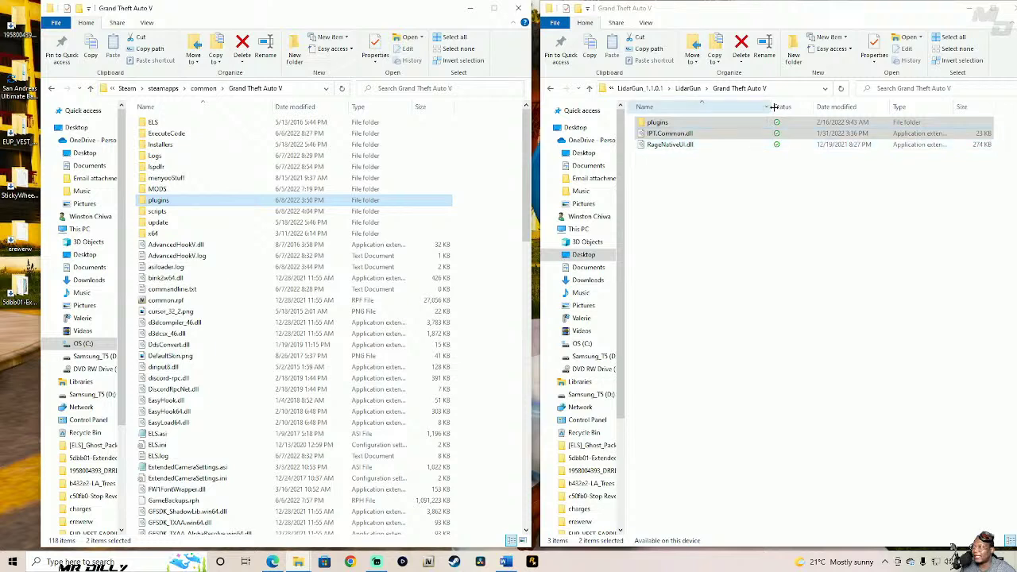
- Check the LSPDFR subfolder of the game's plugins folder for the moved LidarGun files
double_click(688, 125)
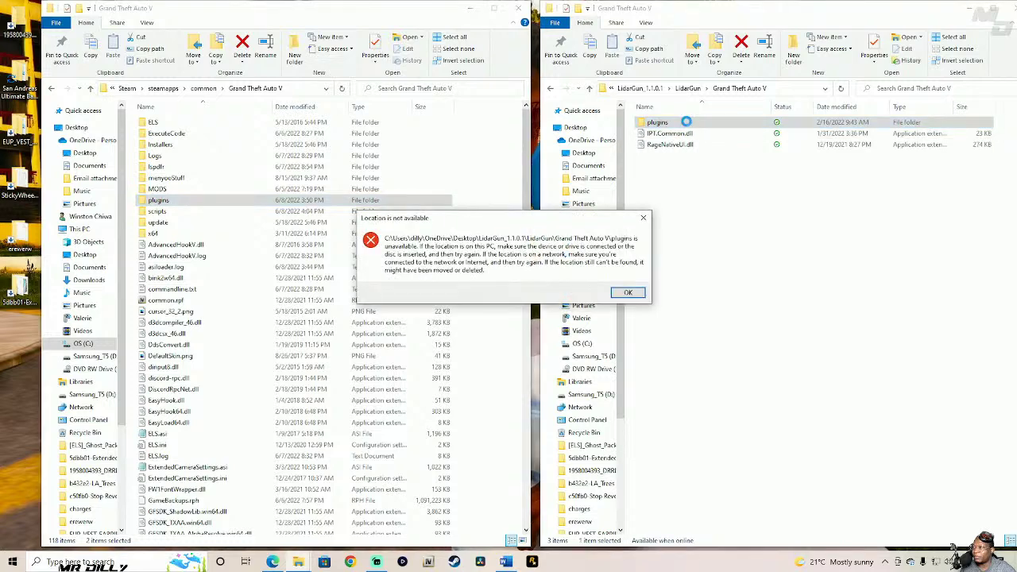
click(636, 291)
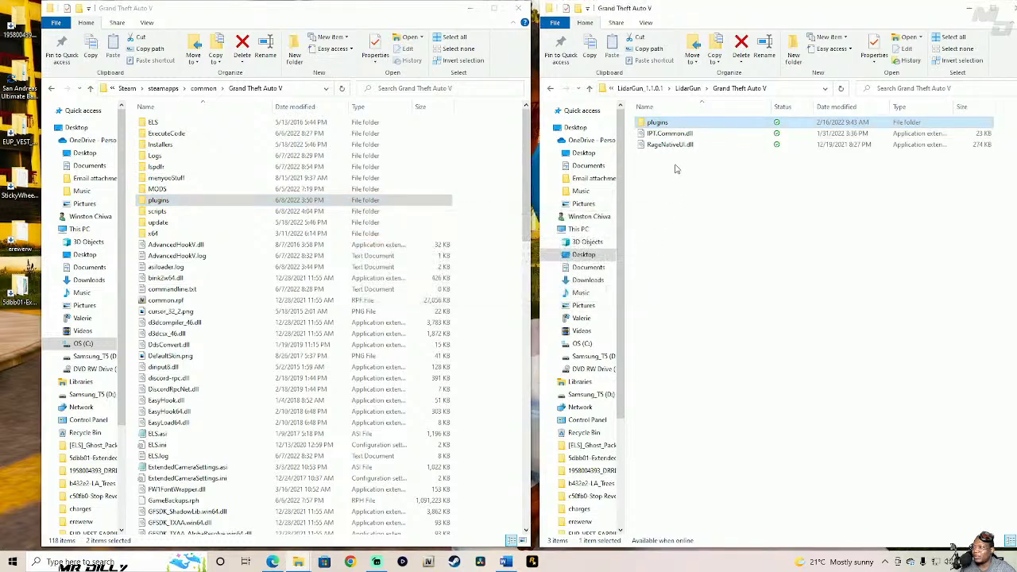
double_click(334, 200)
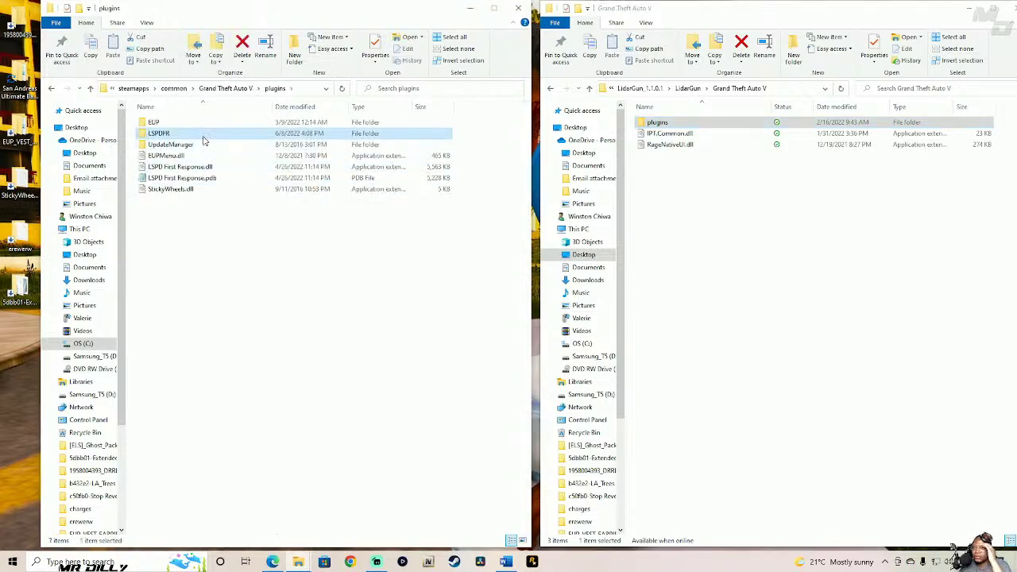
double_click(199, 133)
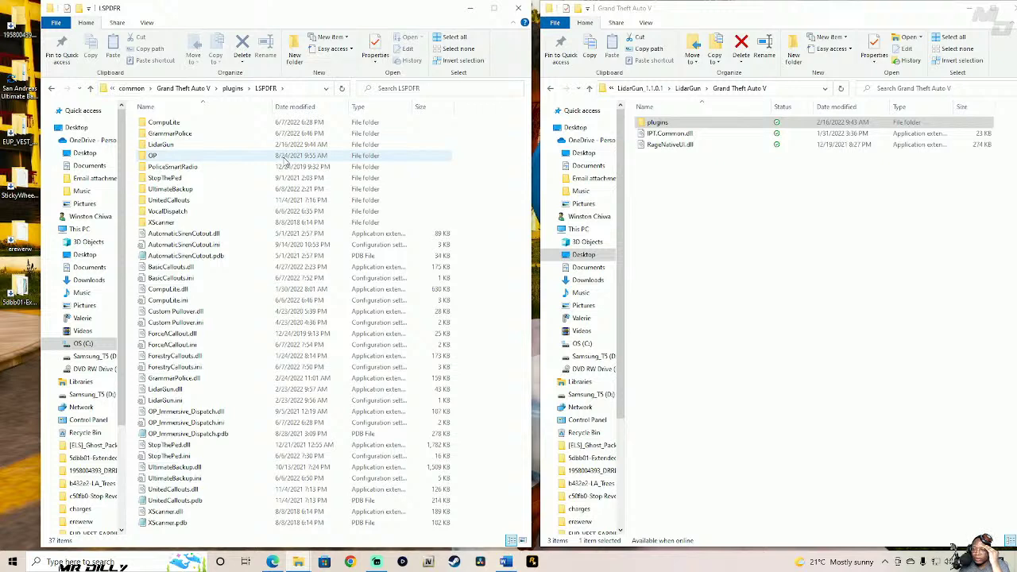
- Open README.txt in the LidarGun mod's Vintage Pistol Textures folder to read the install path
click(590, 89)
double_click(696, 134)
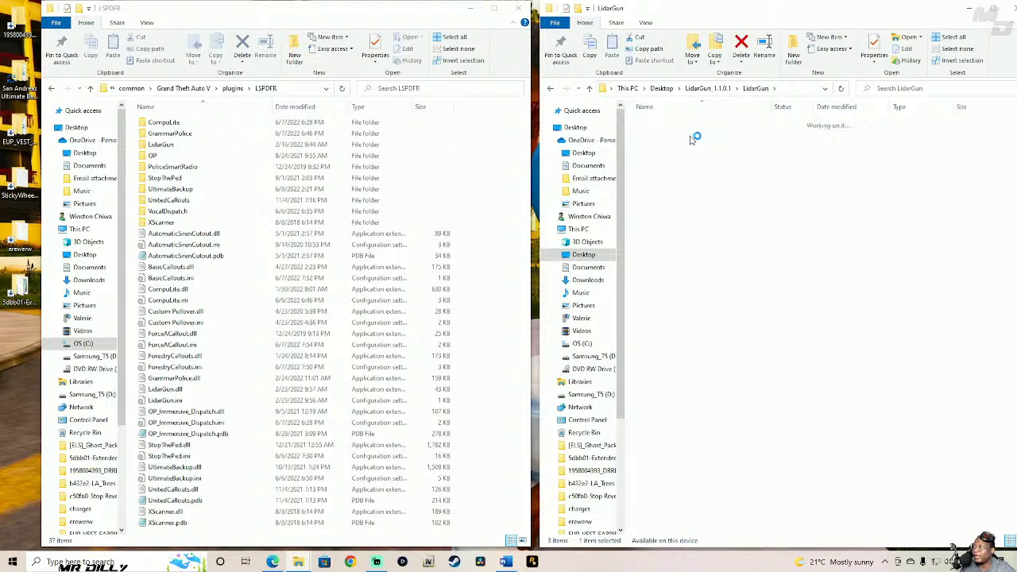
double_click(691, 123)
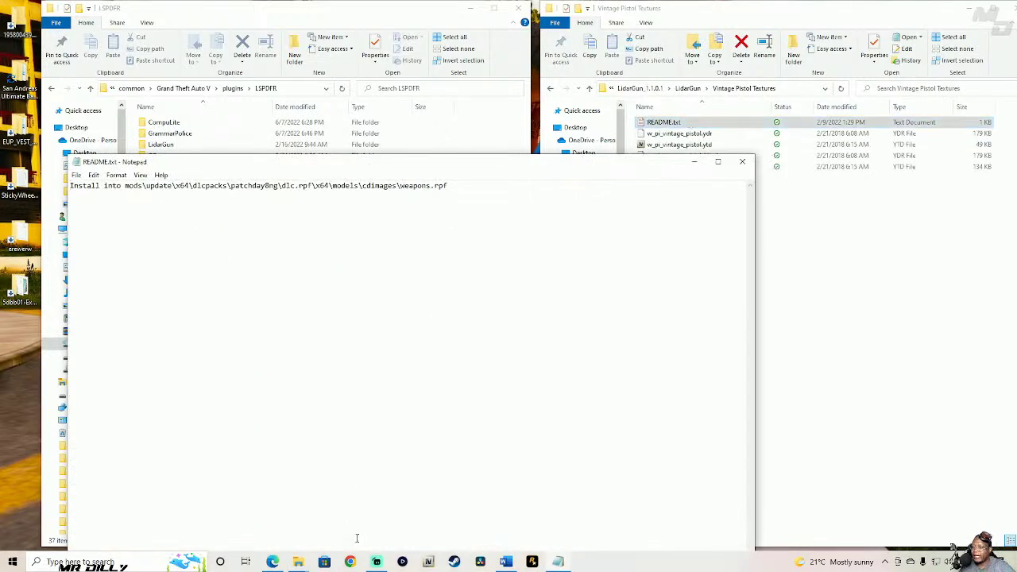
- Open Grand Theft Auto V for Windows in OpenIV, place its window beside the README, and highlight the install path there
click(432, 564)
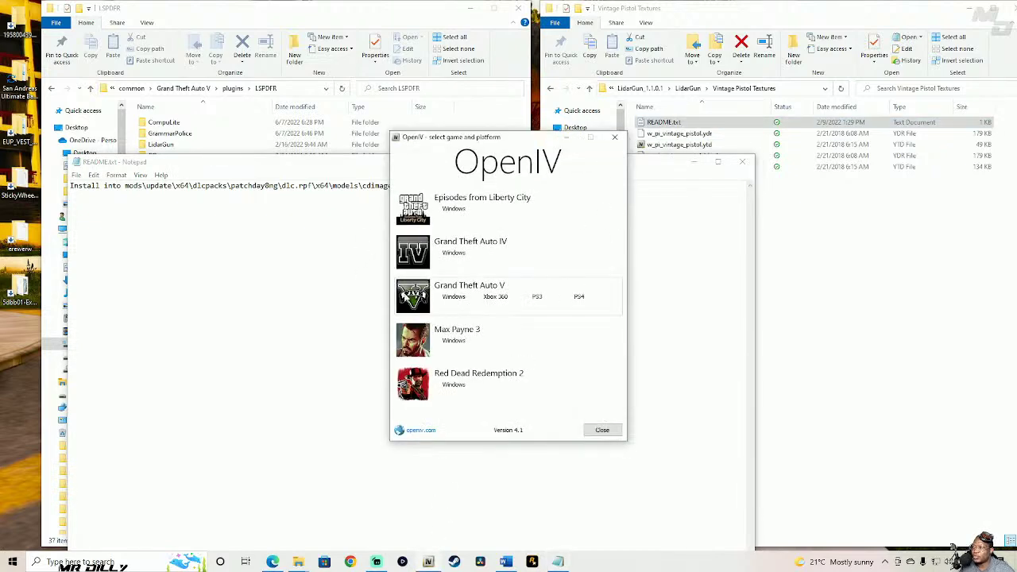
click(445, 296)
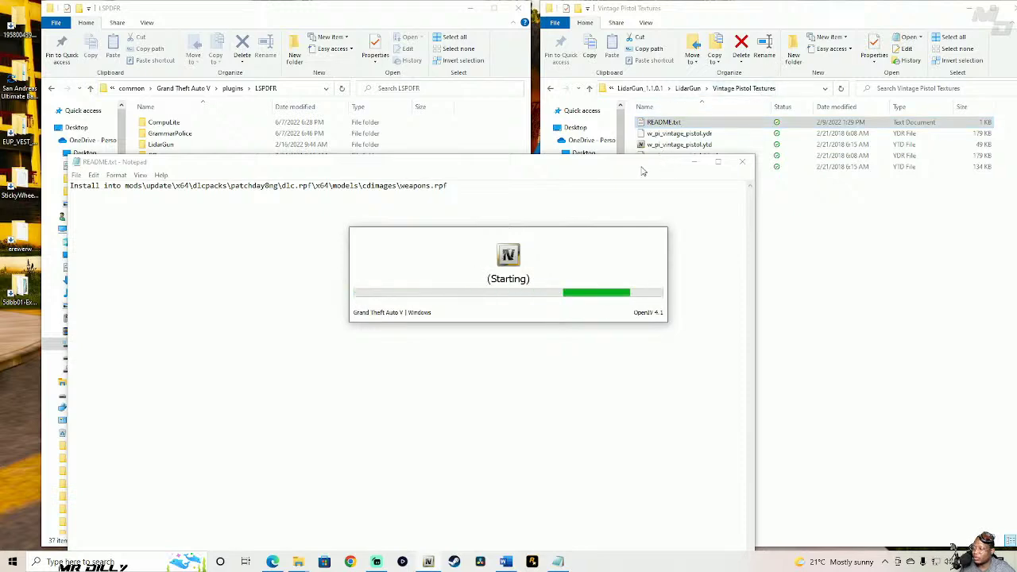
drag(602, 22, 810, 21)
click(123, 185)
drag(123, 185, 389, 176)
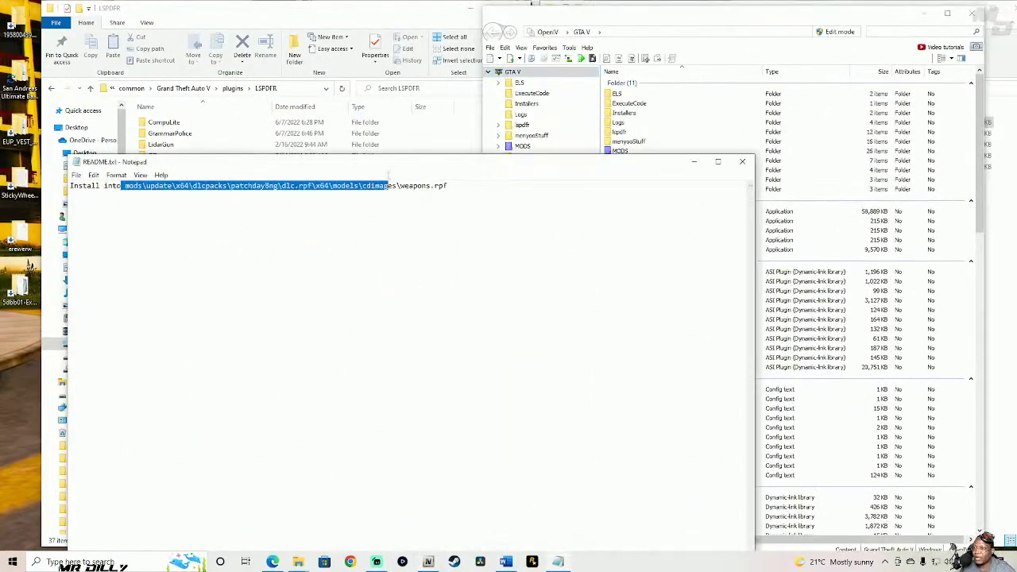
click(691, 28)
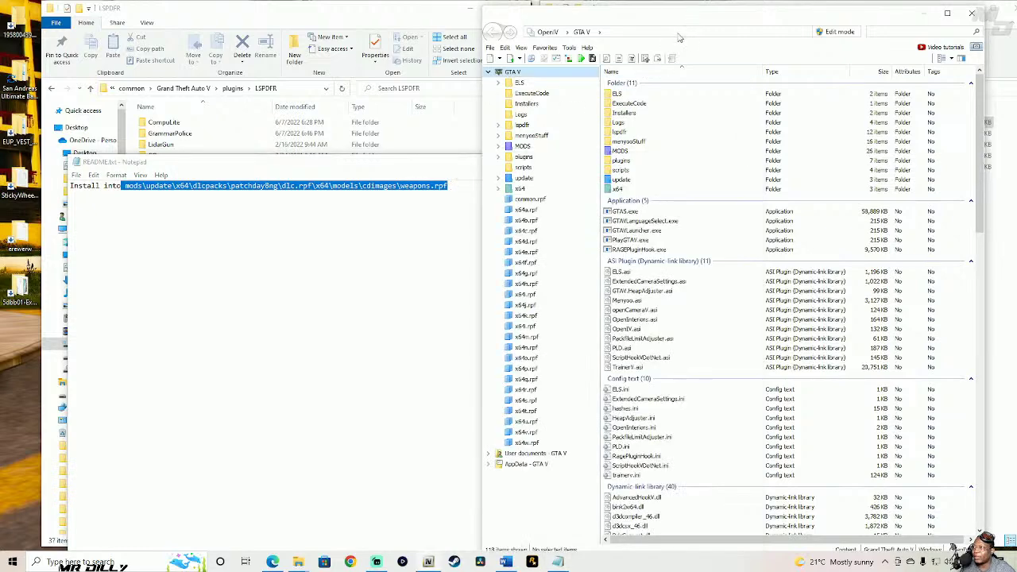
- Open the MODS\update\x64\dlcpacks\patchday8ng folder in OpenIV
double_click(623, 151)
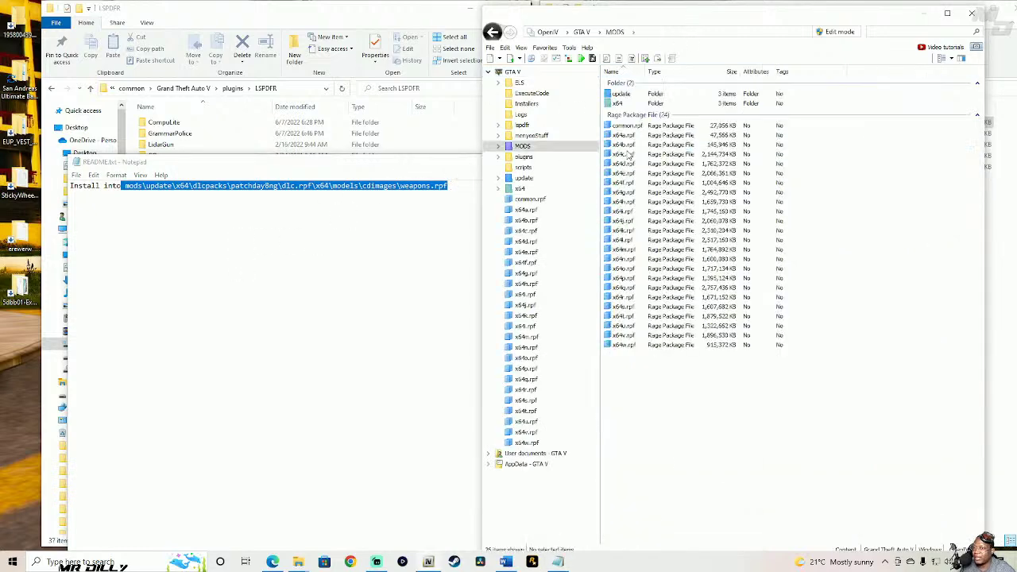
double_click(634, 94)
double_click(636, 94)
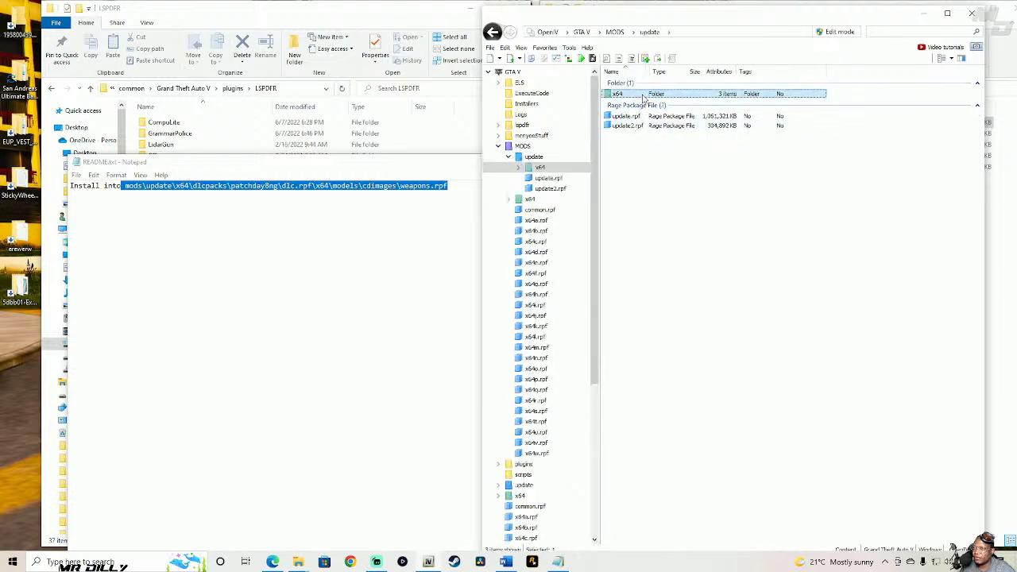
double_click(640, 103)
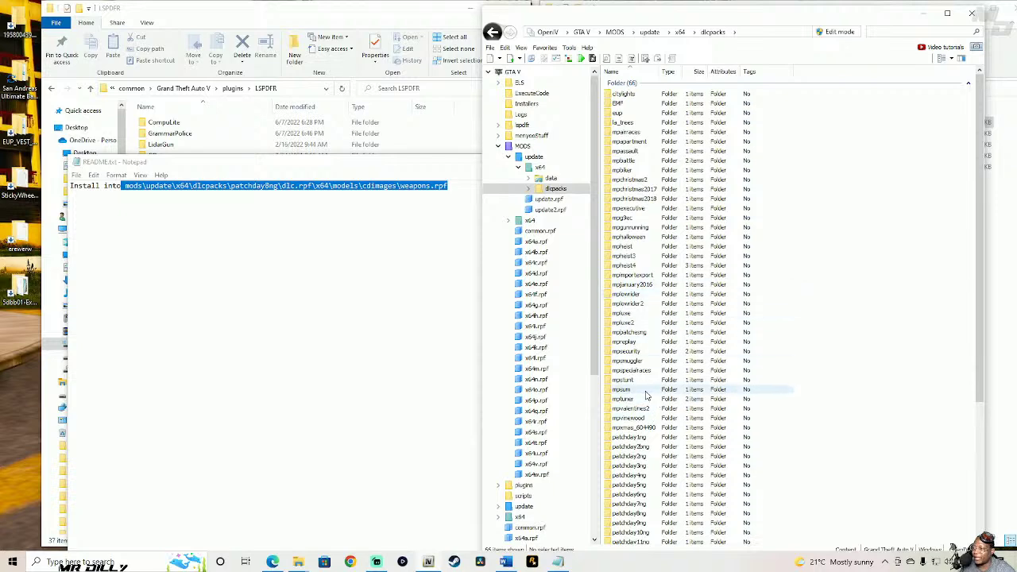
scroll(979, 318, down, 2)
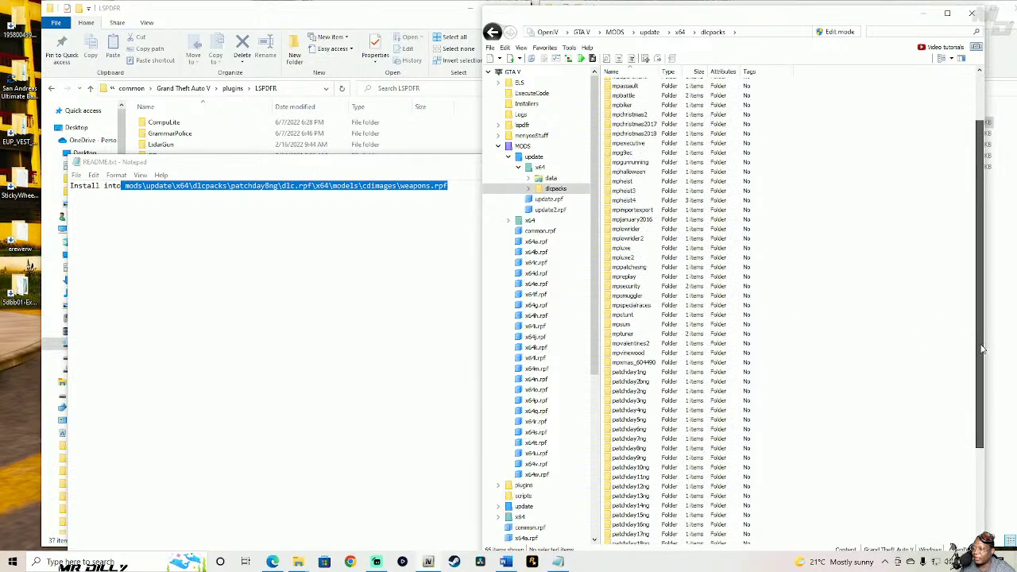
double_click(643, 450)
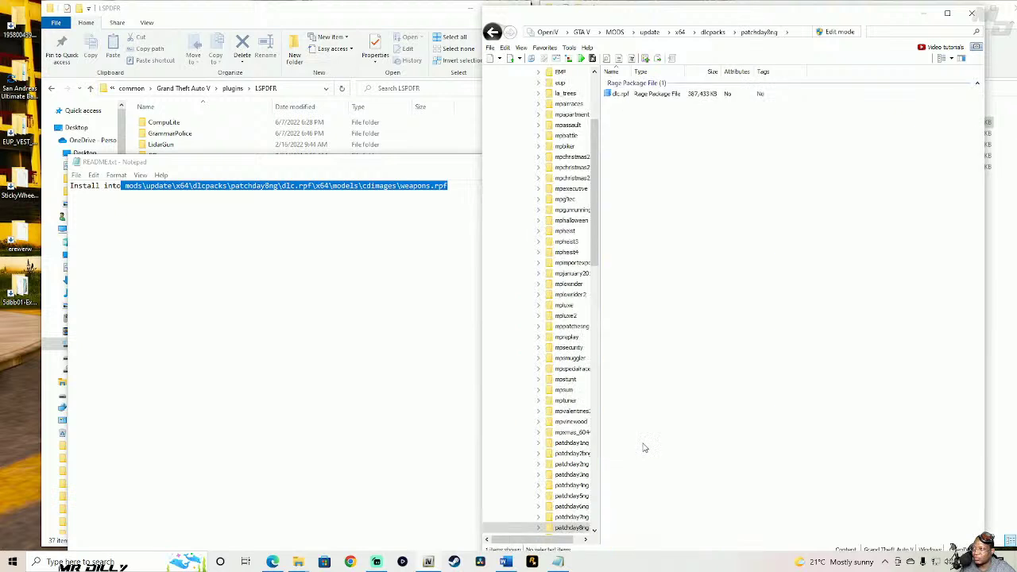
- Open the weapons.rpf archive inside patchday8ng's dlc.rpf, under x64\models\cdimages
double_click(627, 95)
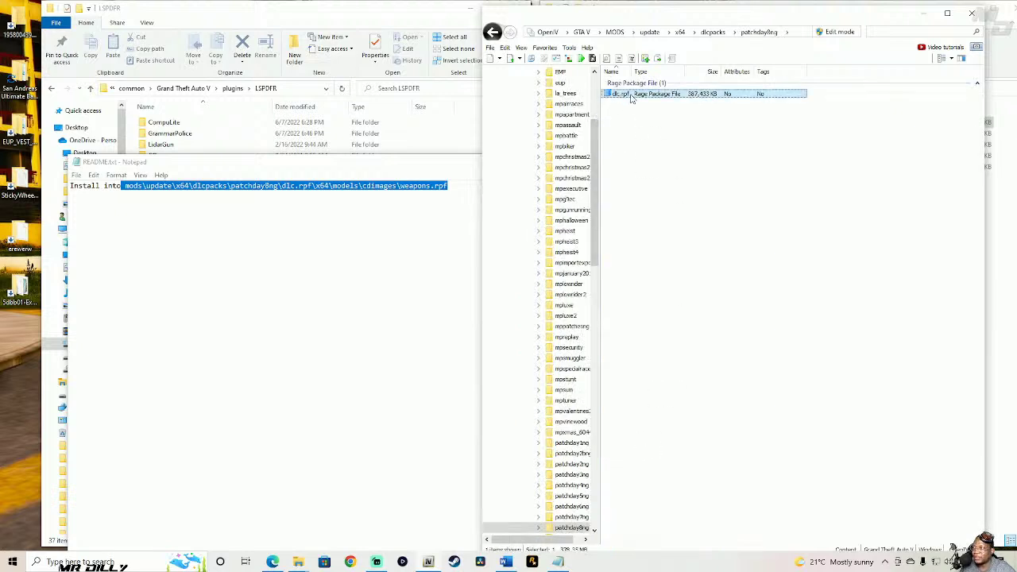
double_click(618, 93)
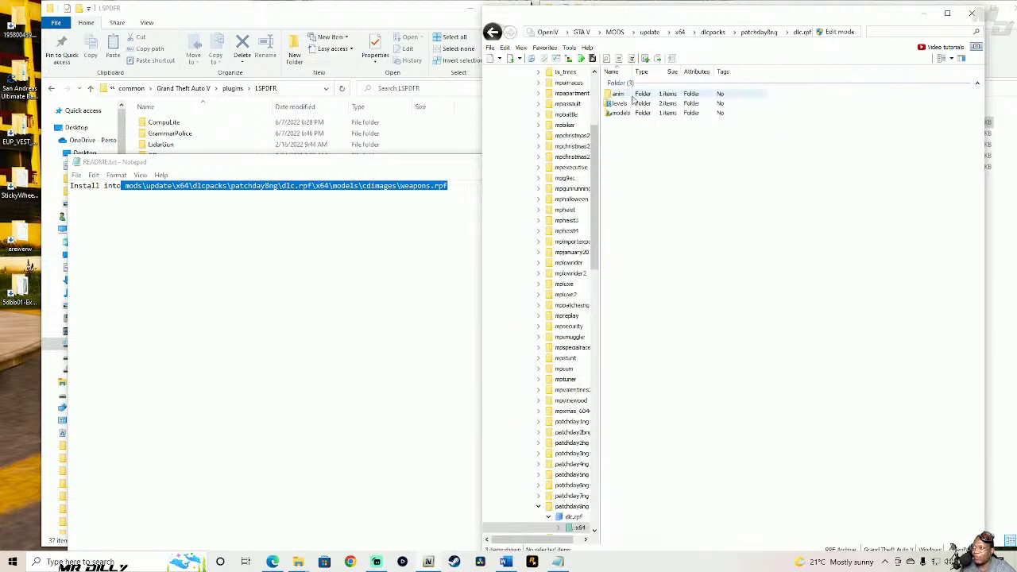
double_click(628, 114)
double_click(632, 95)
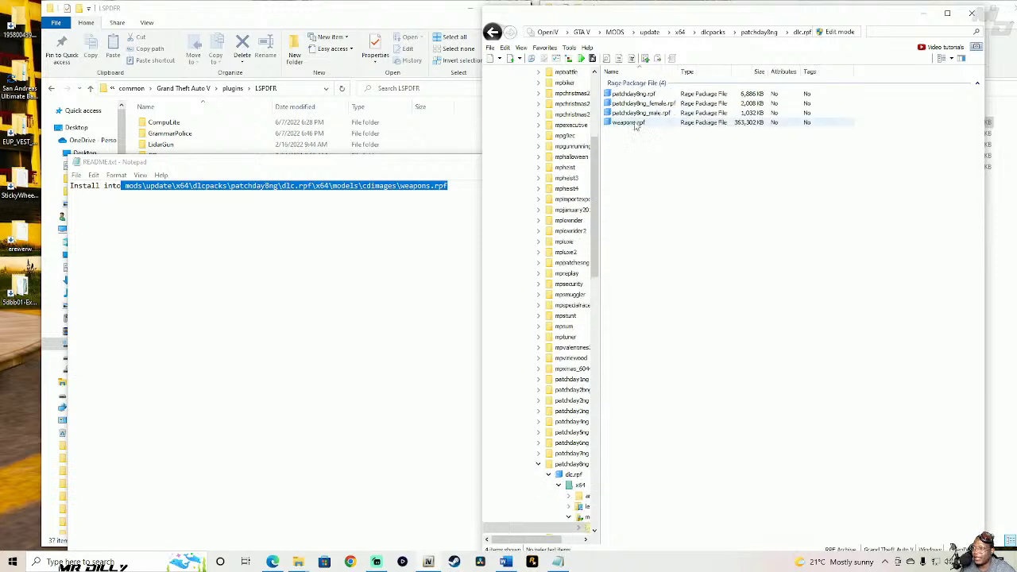
double_click(632, 123)
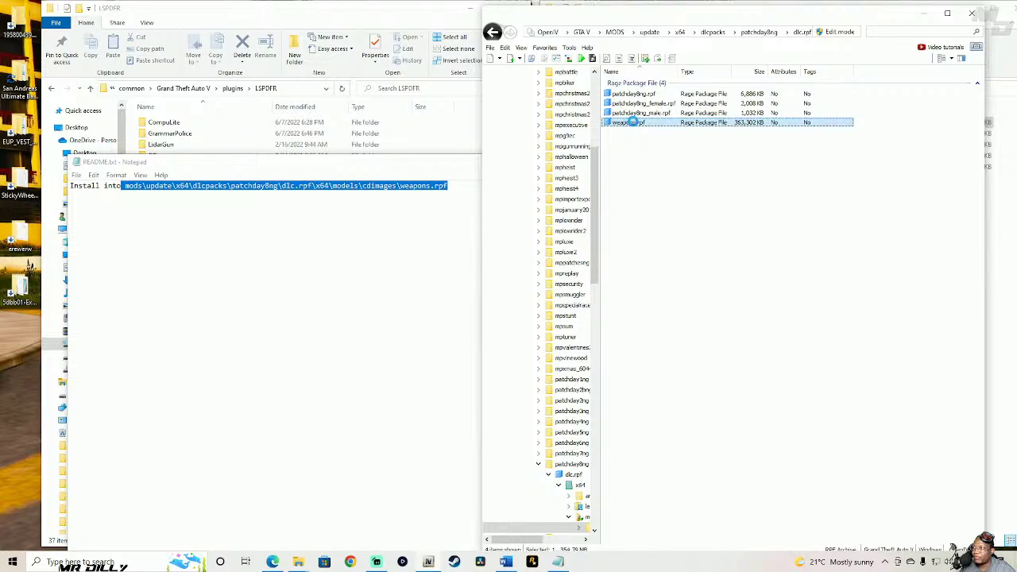
- Place the OpenIV window beside the Vintage Pistol Textures folder and filter the weapons.rpf contents by "w_pi_vinta"
drag(808, 18, 381, 27)
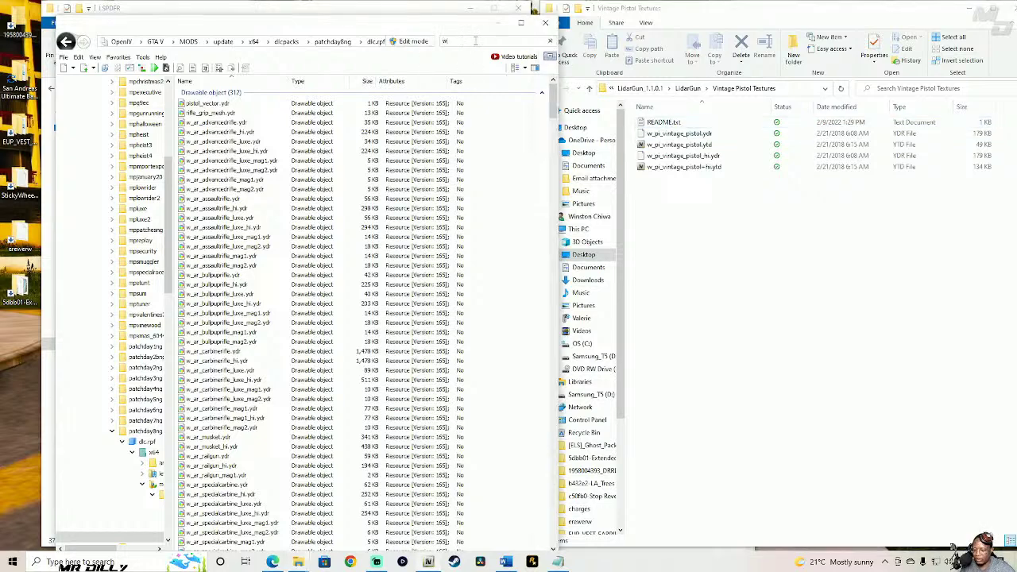
text(_)
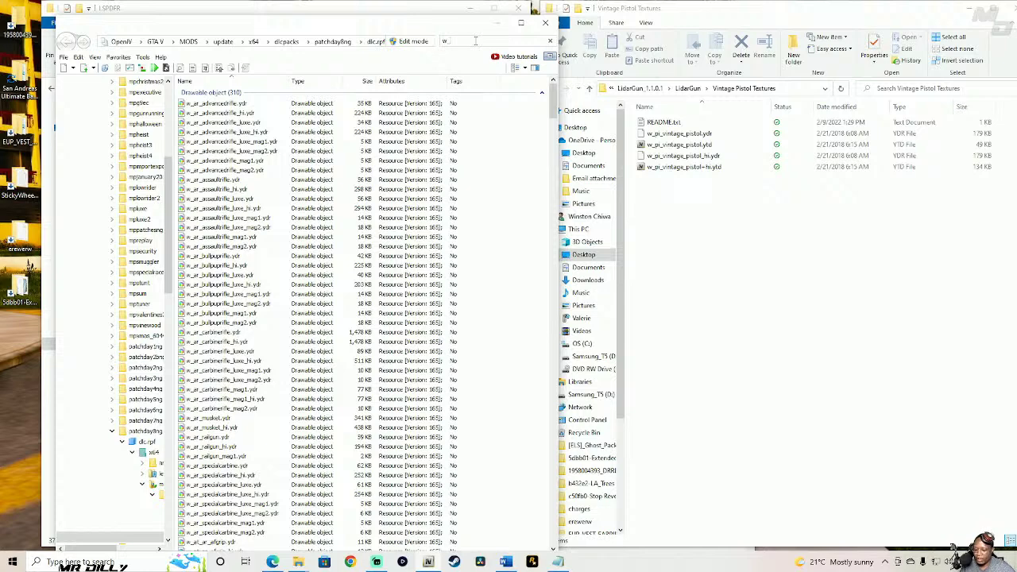
text(pi)
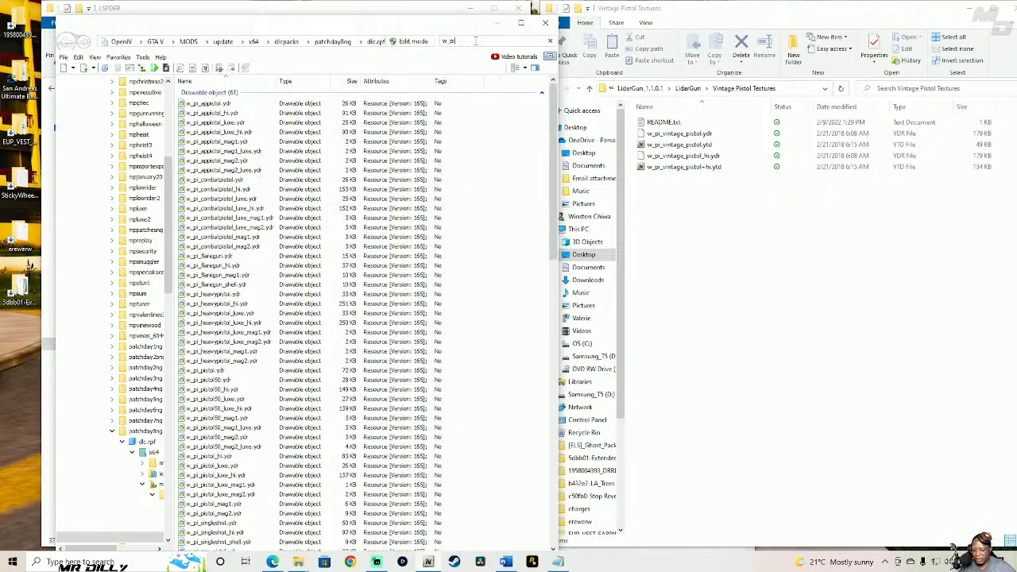
text(_vinta)
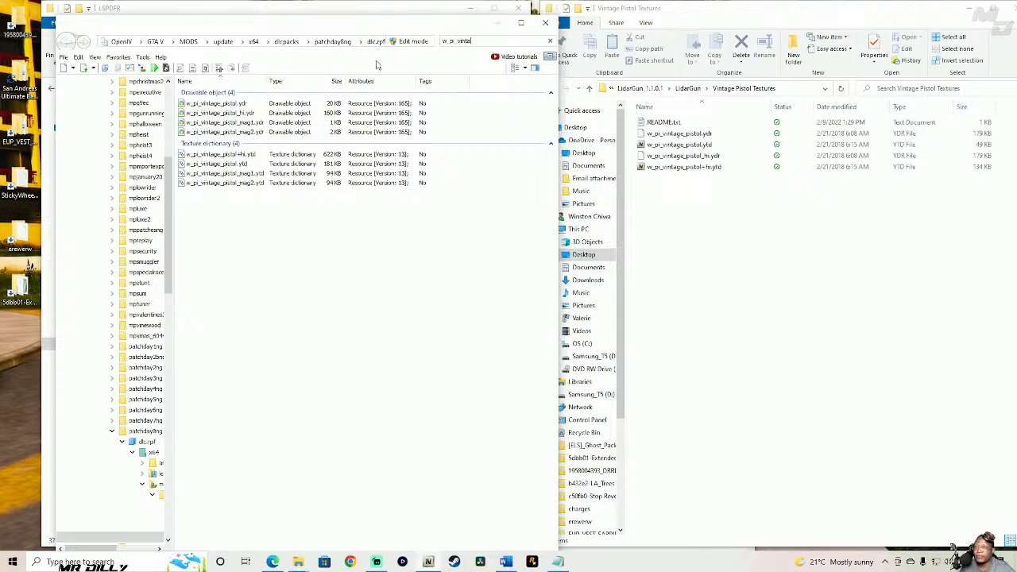
- Preview the original w_pi_vintage_pistol.ydr model from weapons.rpf, then close the model viewer
double_click(270, 104)
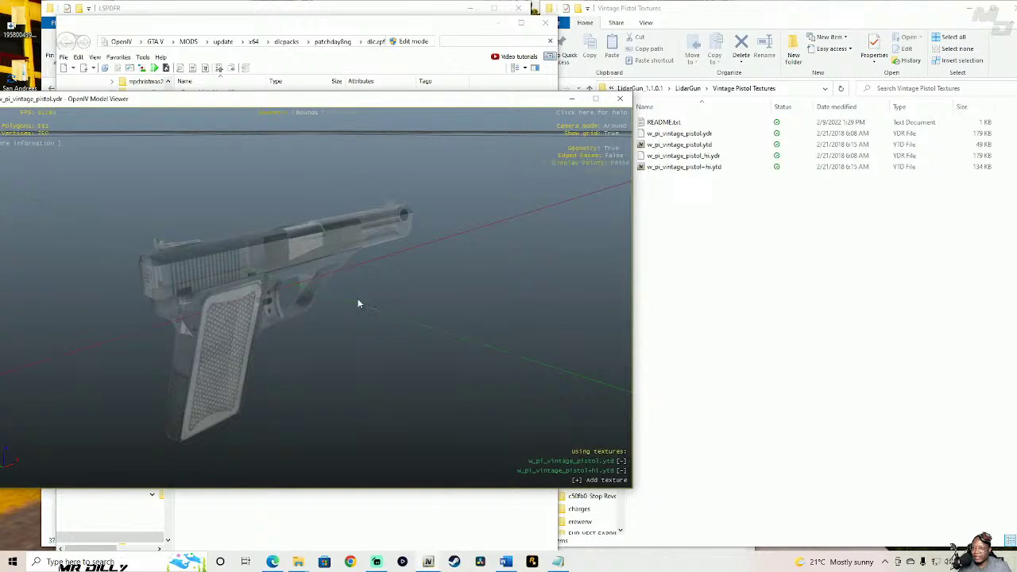
mouse_move(358, 298)
mouse_down()
mouse_move(309, 296)
mouse_move(371, 305)
mouse_move(336, 363)
mouse_move(431, 336)
mouse_move(366, 289)
mouse_up()
click(618, 100)
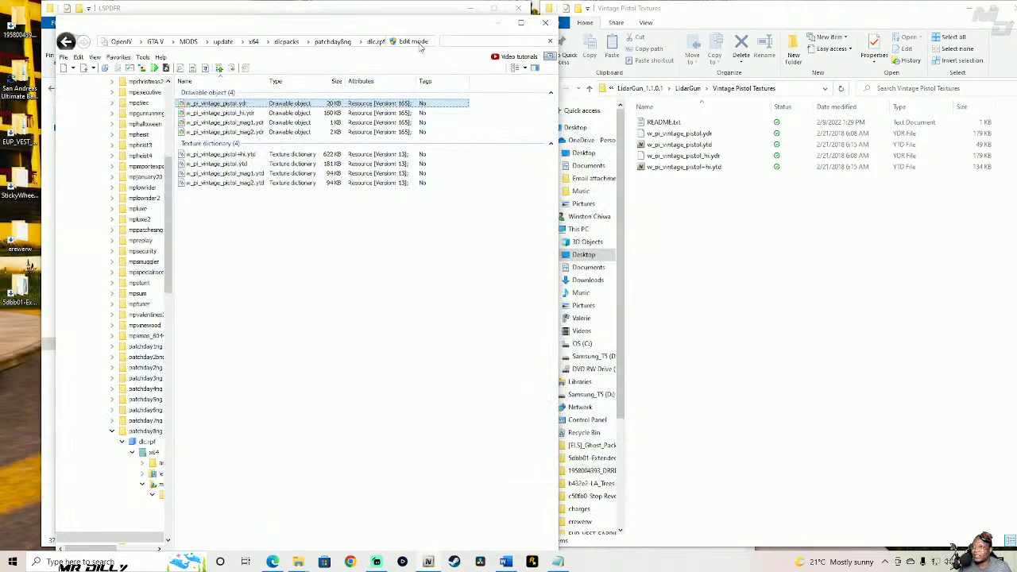
- Enable edit mode, add the four w_pi_vintage_pistol files from Vintage Pistol Textures to weapons.rpf, and inspect the replaced w_pi_vintage_pistol.ydr model
click(413, 41)
click(543, 316)
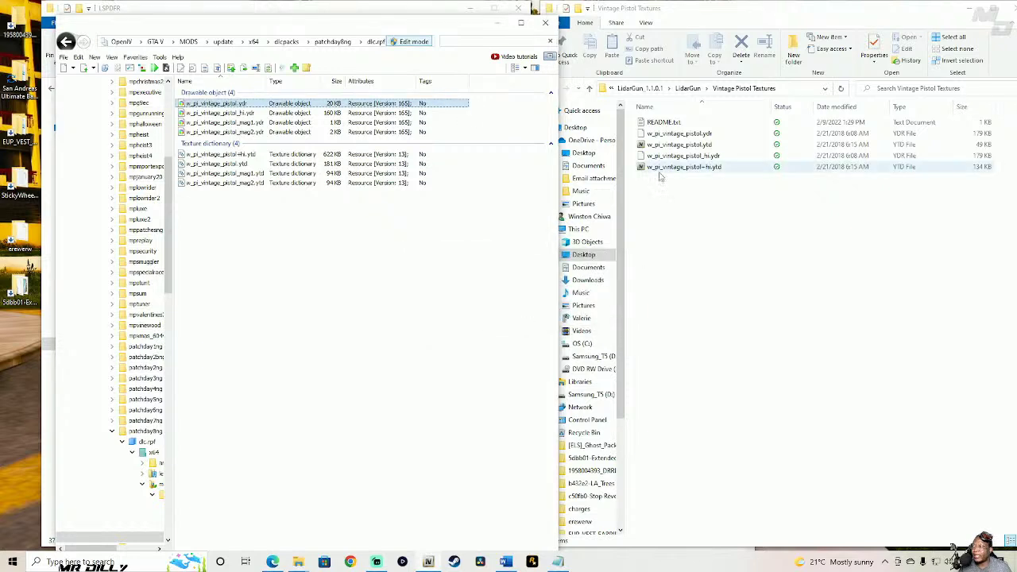
drag(658, 186, 676, 133)
drag(753, 139, 299, 107)
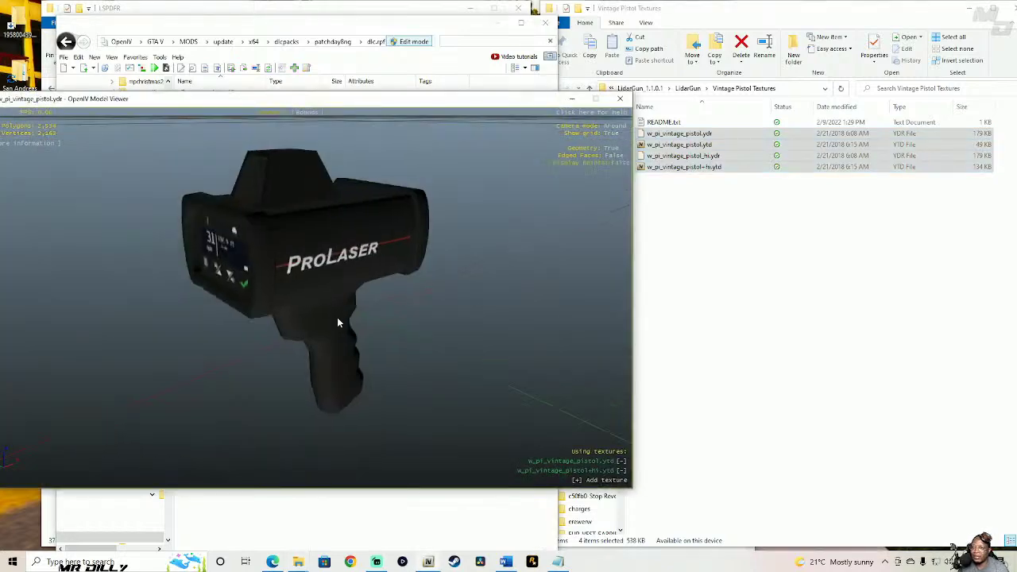
drag(336, 317, 506, 199)
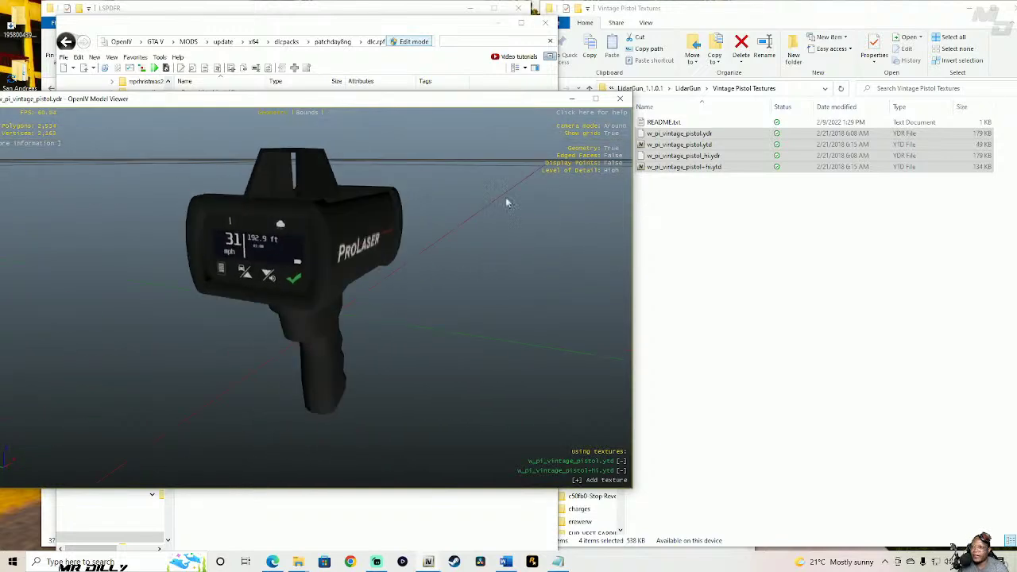
click(626, 101)
- Close the Vintage Pistol Textures folder and its README, and move the LidarGun archive beneath the xScanner archive on the desktop
click(871, 16)
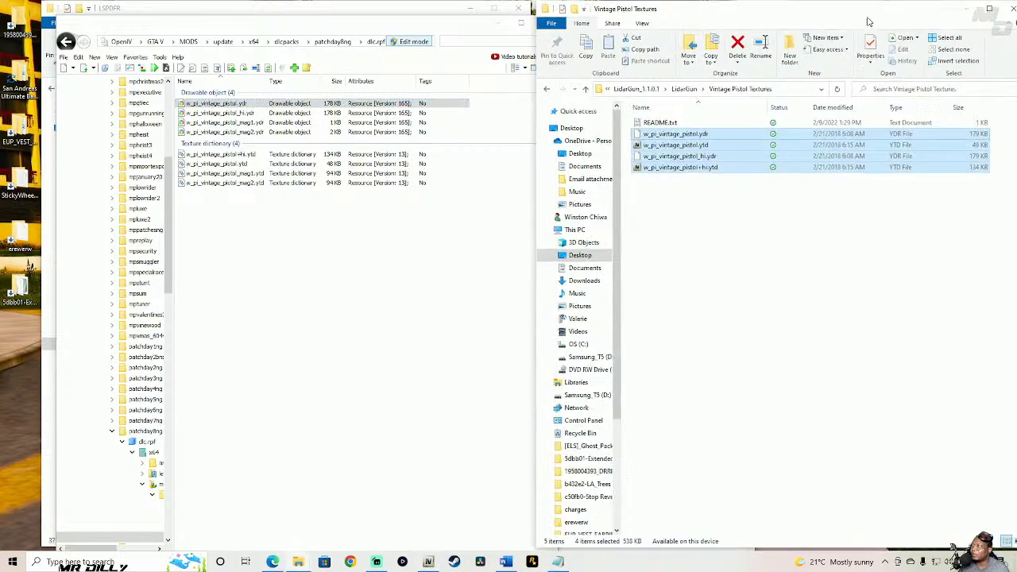
drag(871, 17, 614, 43)
click(755, 36)
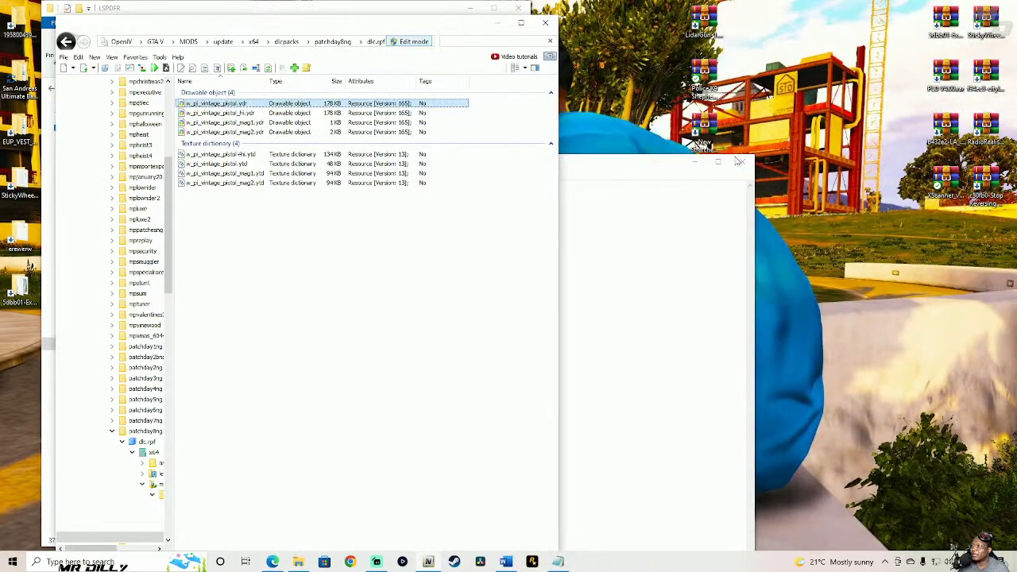
click(623, 167)
click(741, 163)
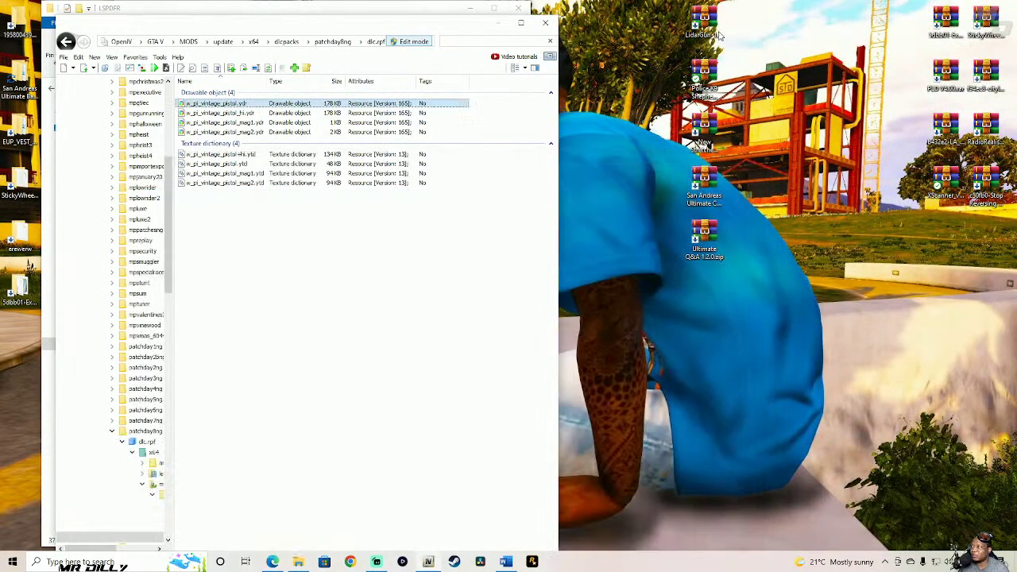
drag(941, 215, 943, 219)
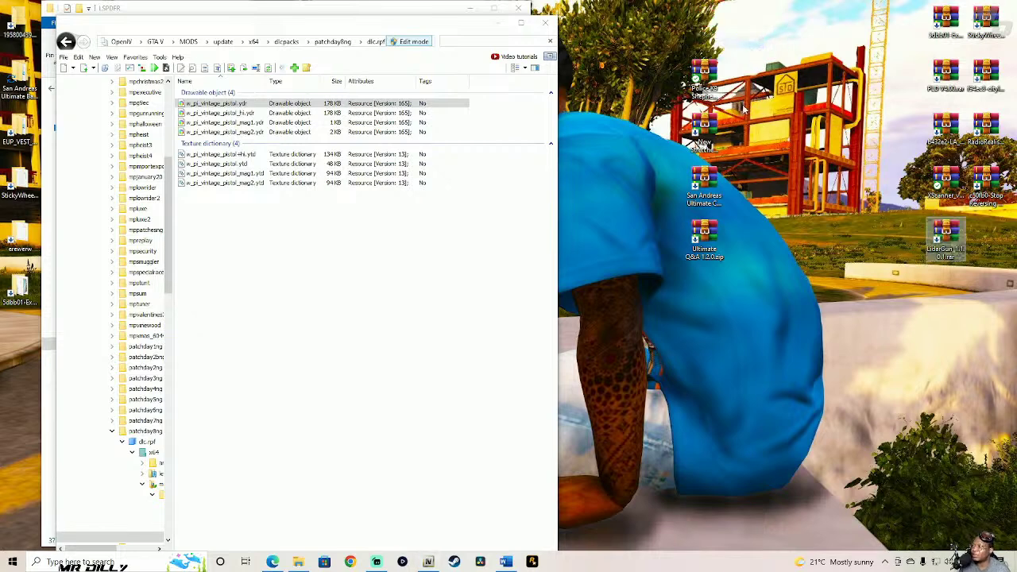
- Open the Police K9 Shepherd V1.01.zip archive from the desktop and bring up its Readme & Credits.txt
double_click(702, 86)
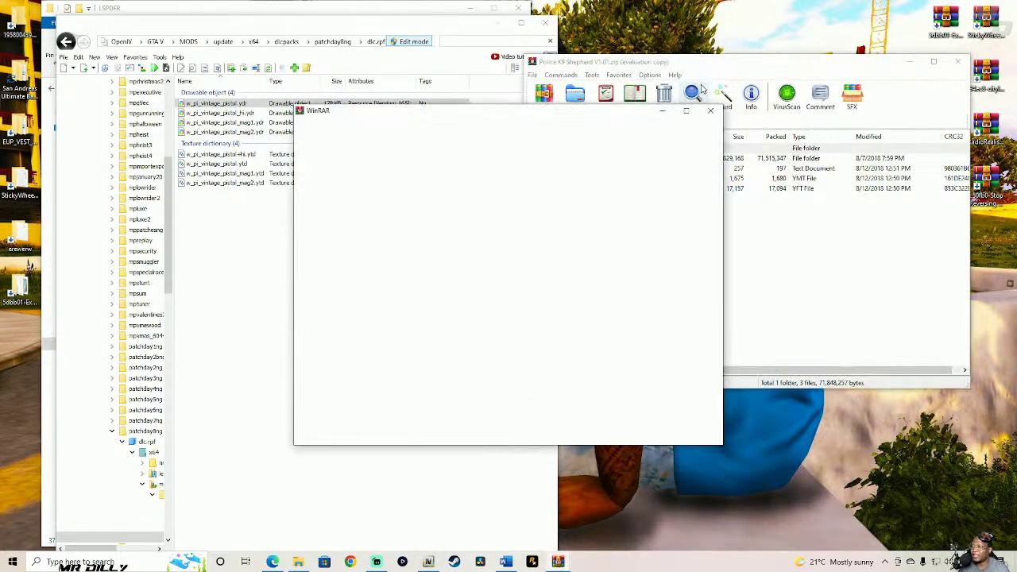
click(712, 104)
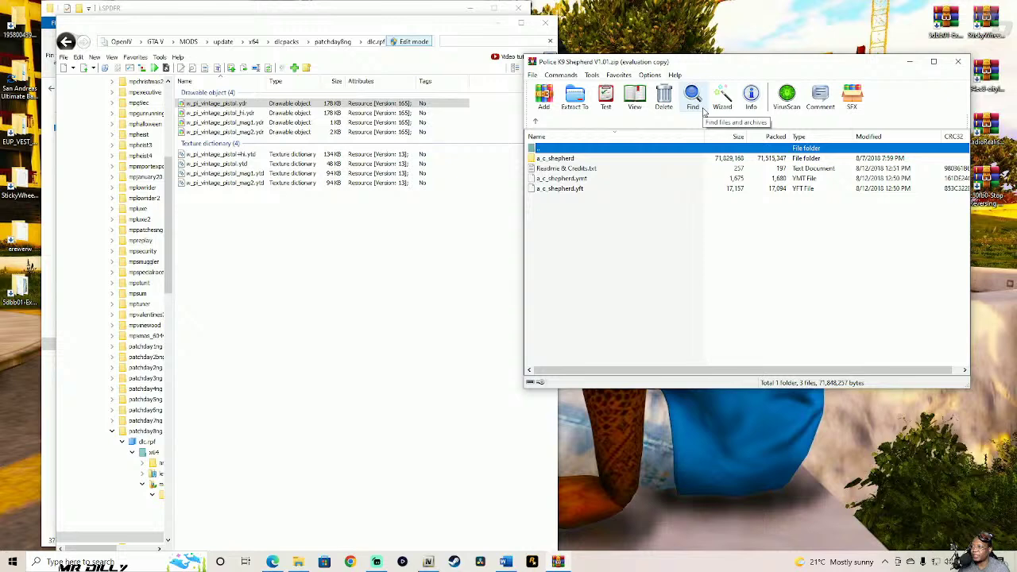
double_click(586, 170)
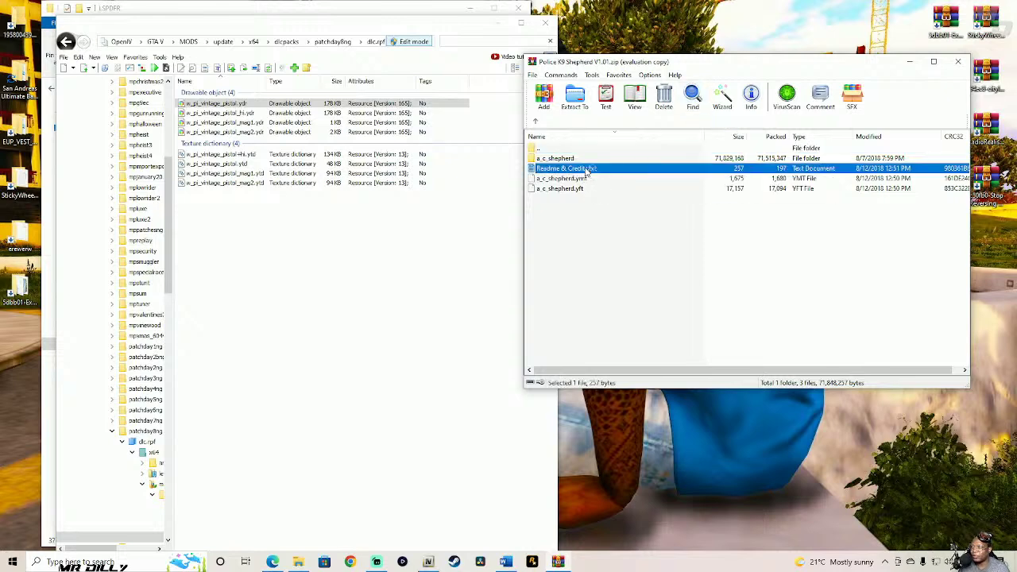
click(802, 72)
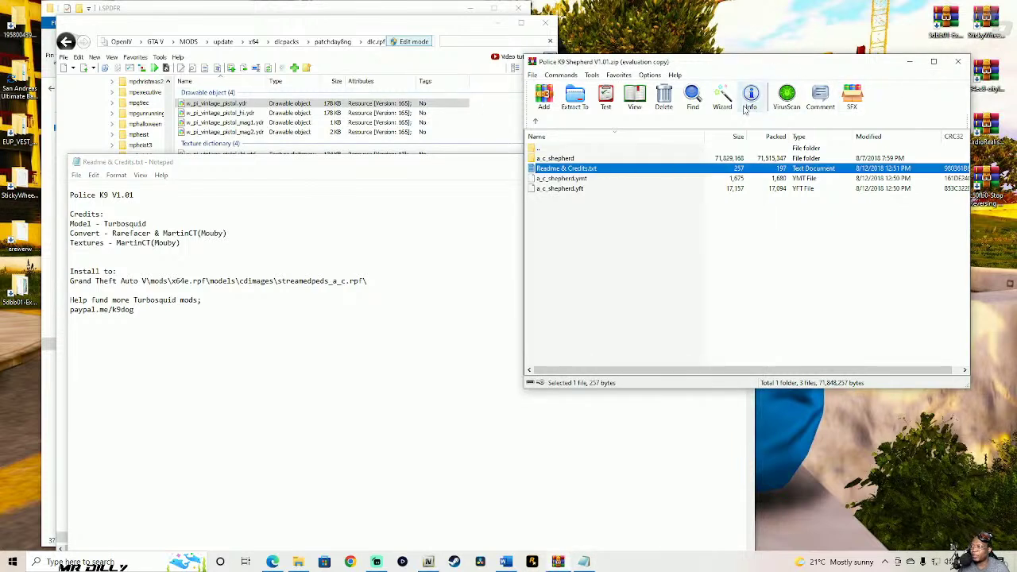
- Extract the archive to a Police K9 Shepherd V1.01 folder on the desktop and close WinRAR
click(722, 97)
click(746, 300)
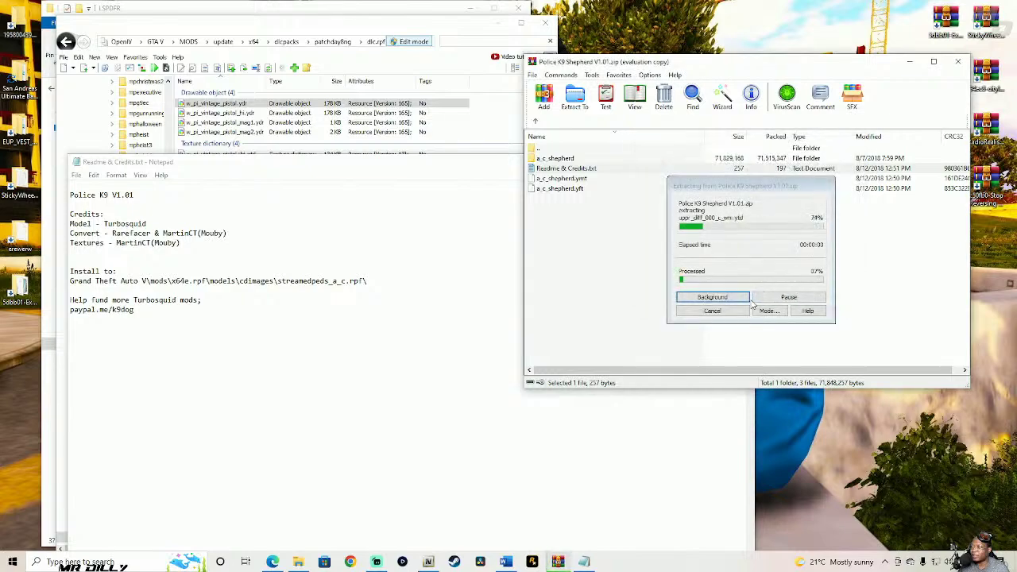
click(959, 61)
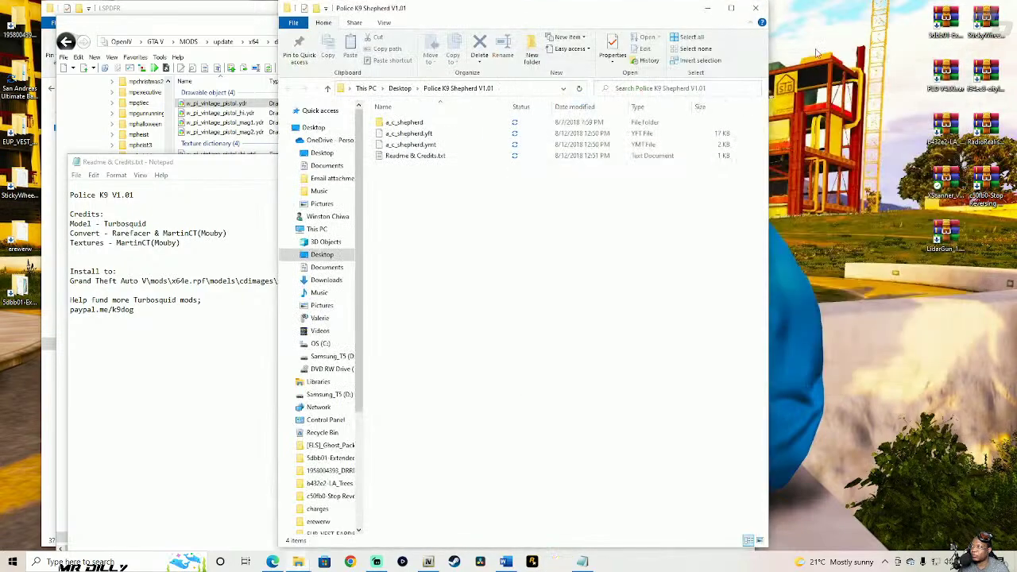
- Place the extracted folder and the readme beside OpenIV, and highlight the path \mods\x64e.rpf\models\cdimages\streamedpeds_a_c.rpf\ in the readme
drag(534, 13, 792, 19)
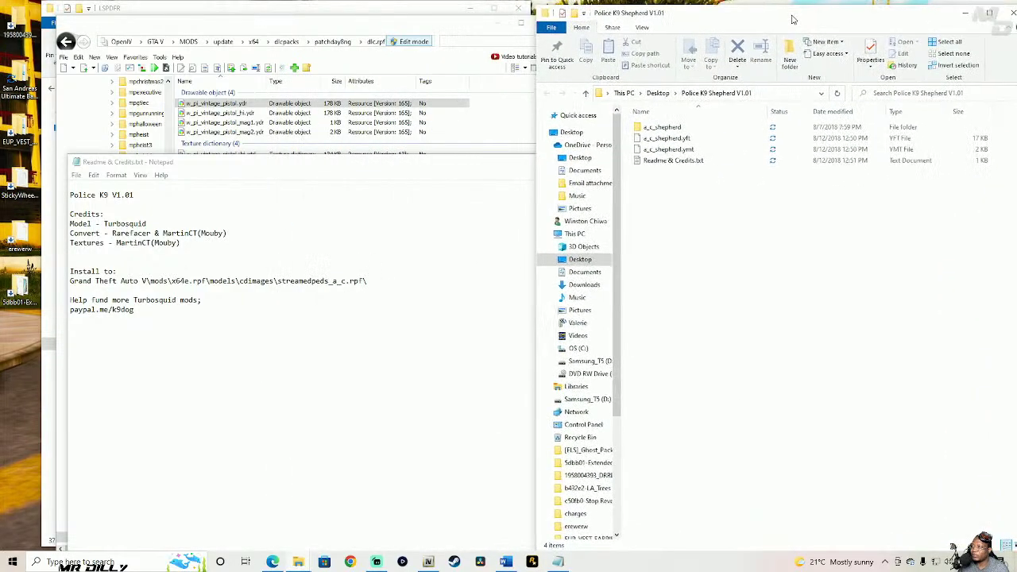
click(355, 168)
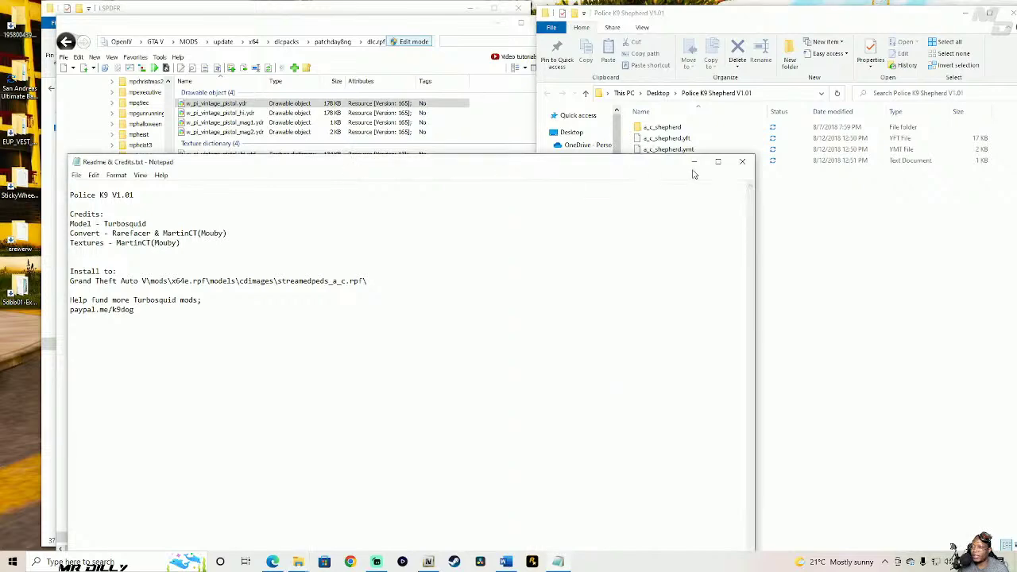
drag(285, 168, 758, 158)
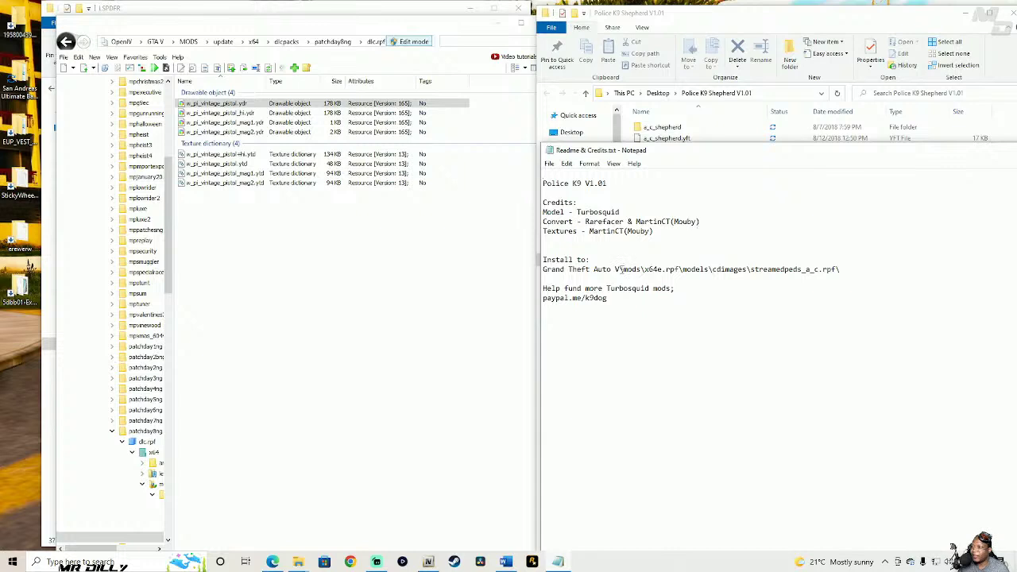
drag(619, 270, 841, 267)
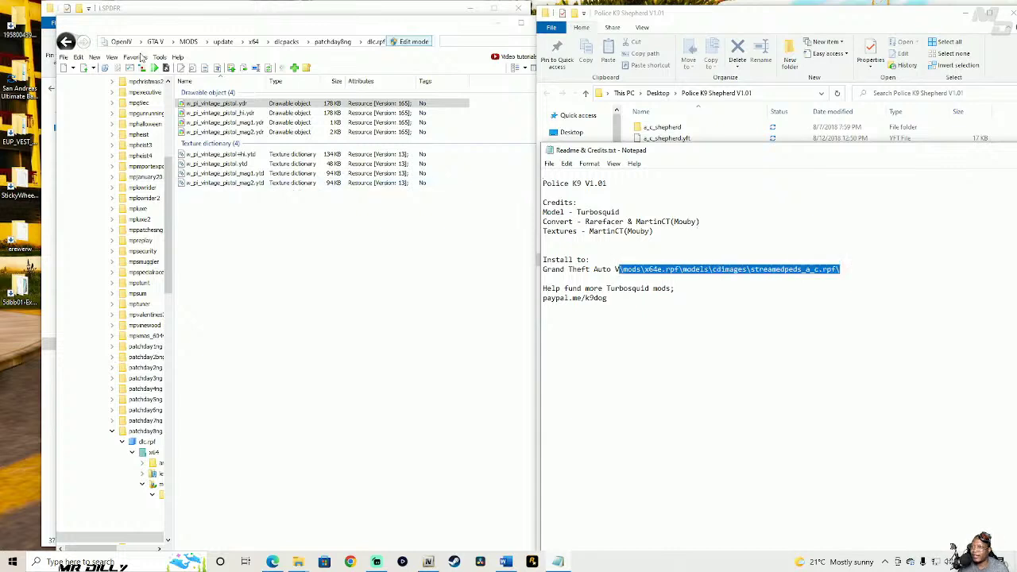
- Close all open archives in OpenIV and clear the search filter on the GTA V root folder
click(63, 58)
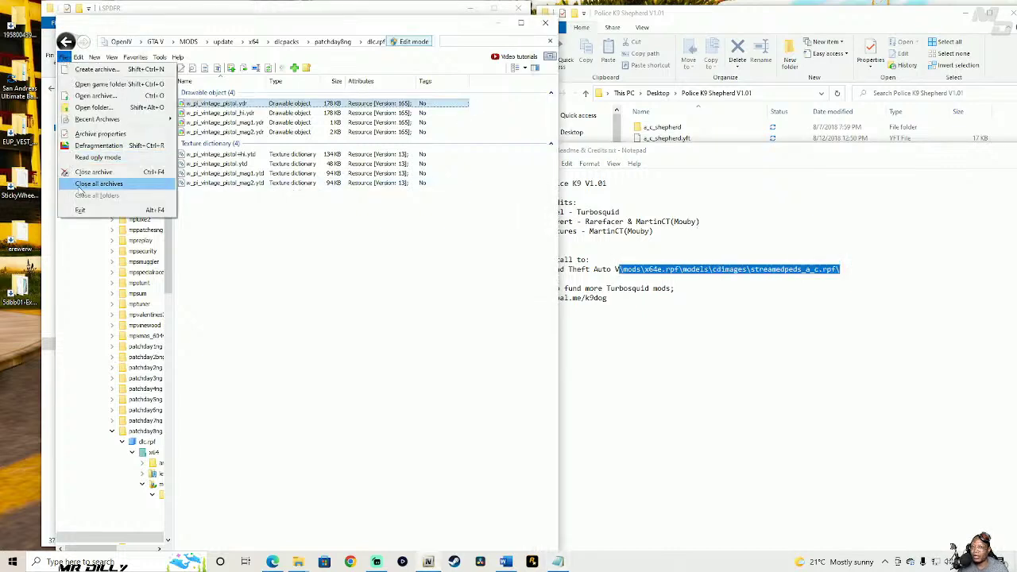
click(83, 185)
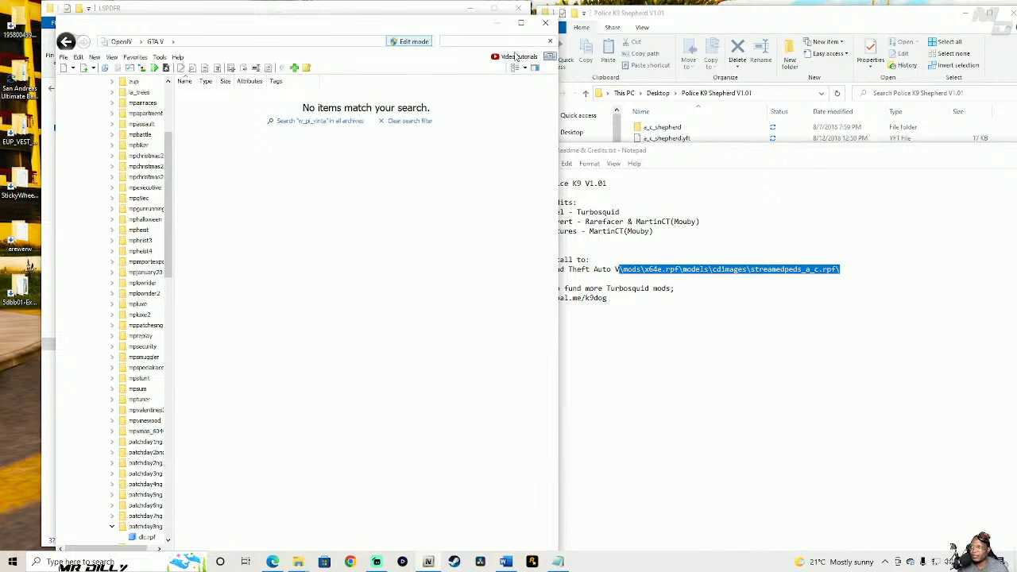
click(549, 42)
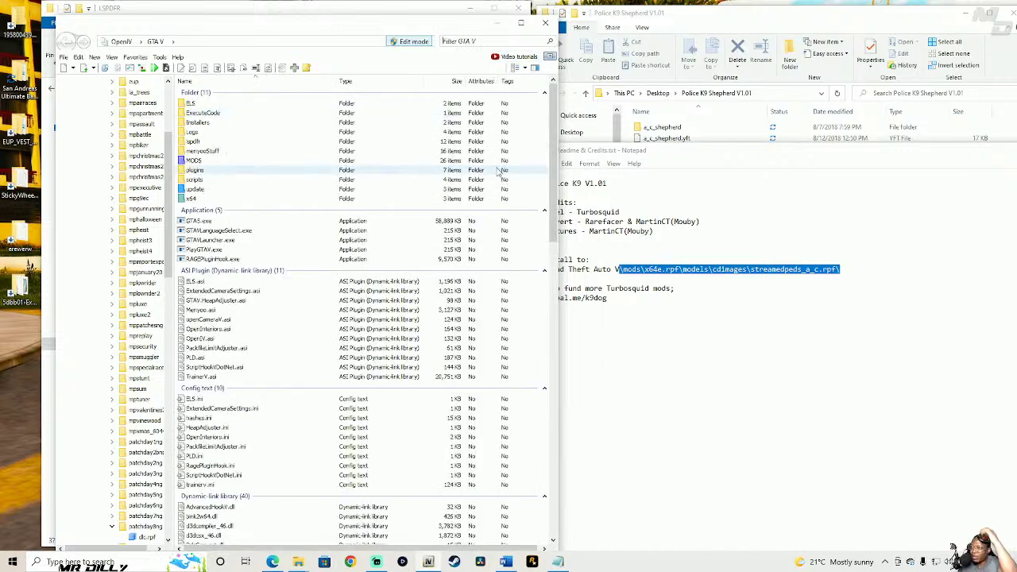
- Open the streamedpeds_a_c.rpf archive under MODS\x64e.rpf\models\cdimages in OpenIV, checking the archive name against the readme
double_click(205, 162)
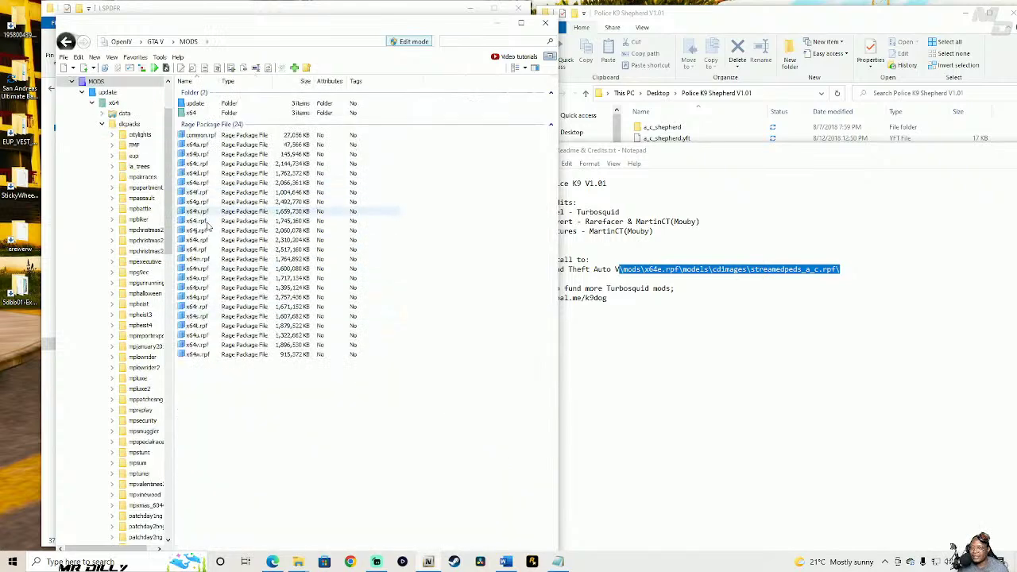
double_click(209, 184)
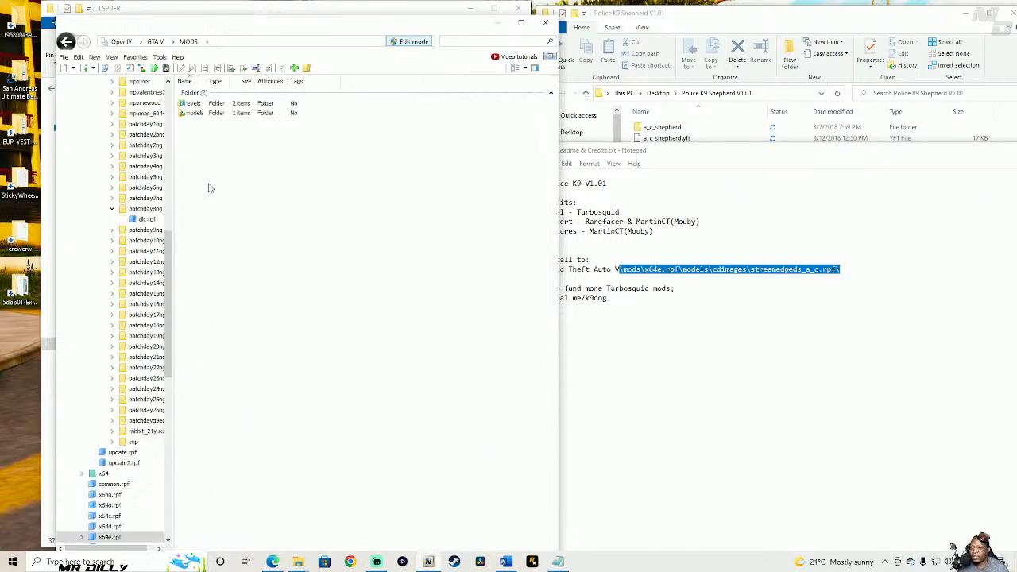
double_click(199, 113)
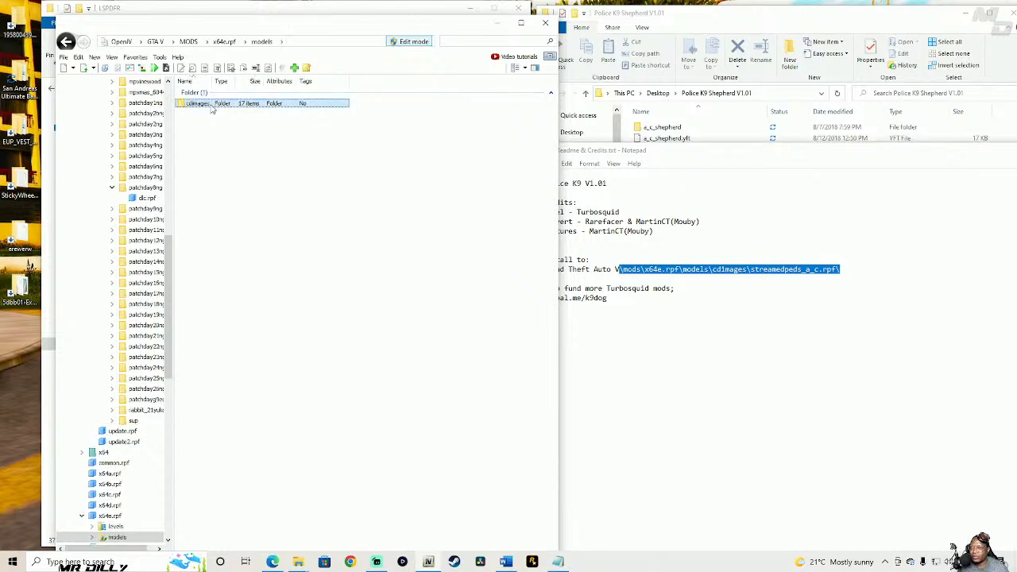
double_click(210, 105)
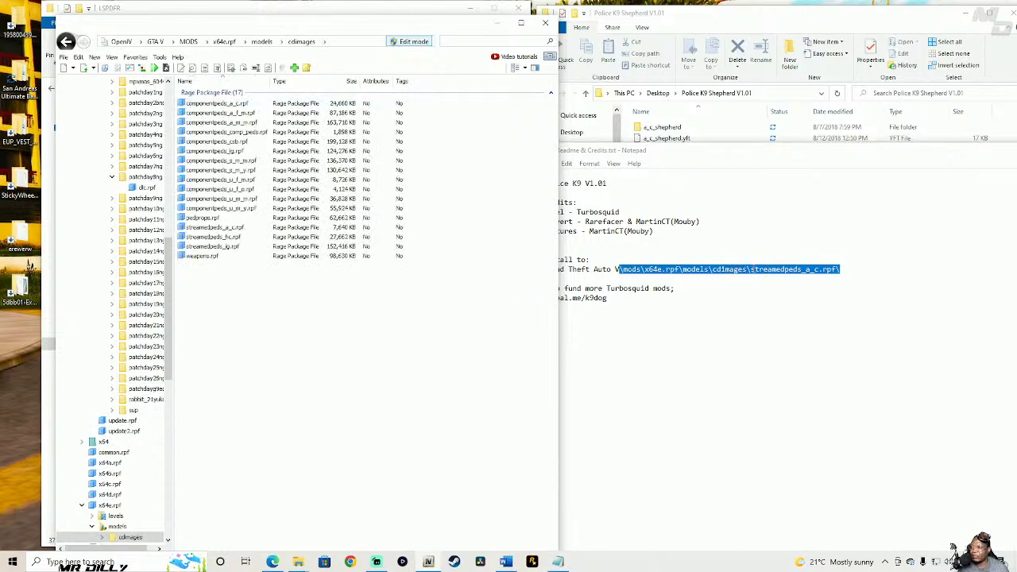
click(751, 270)
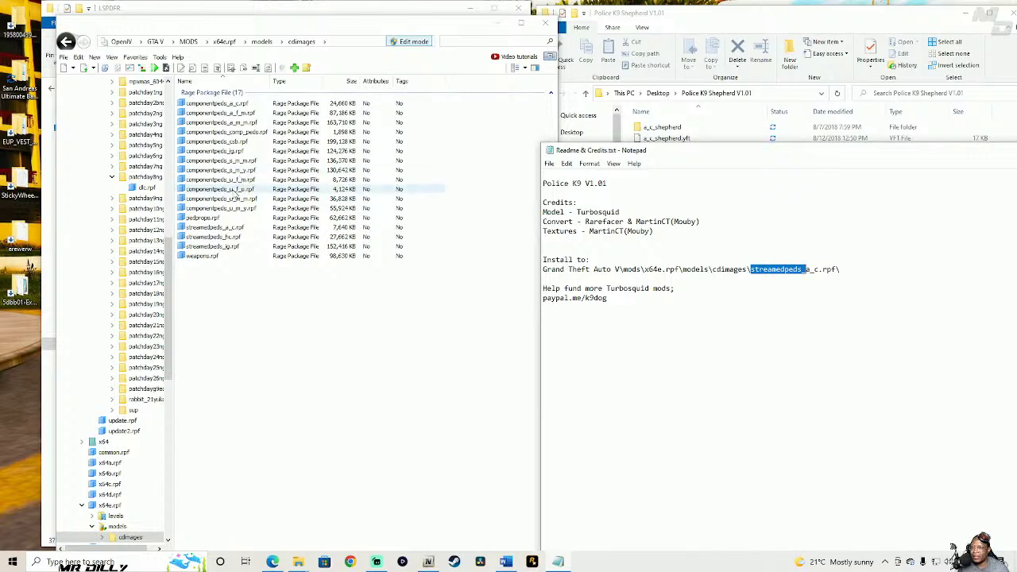
click(230, 231)
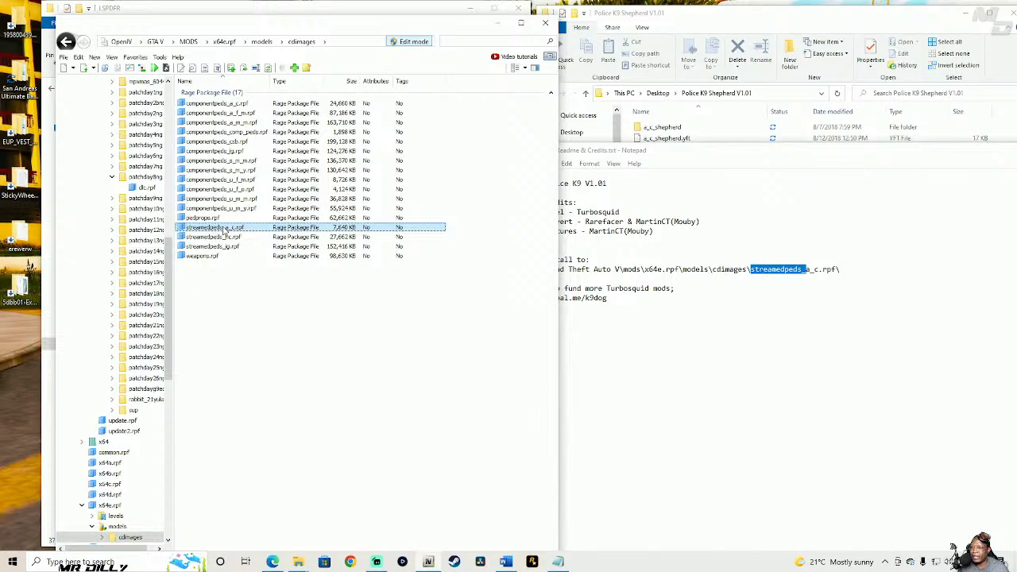
double_click(225, 231)
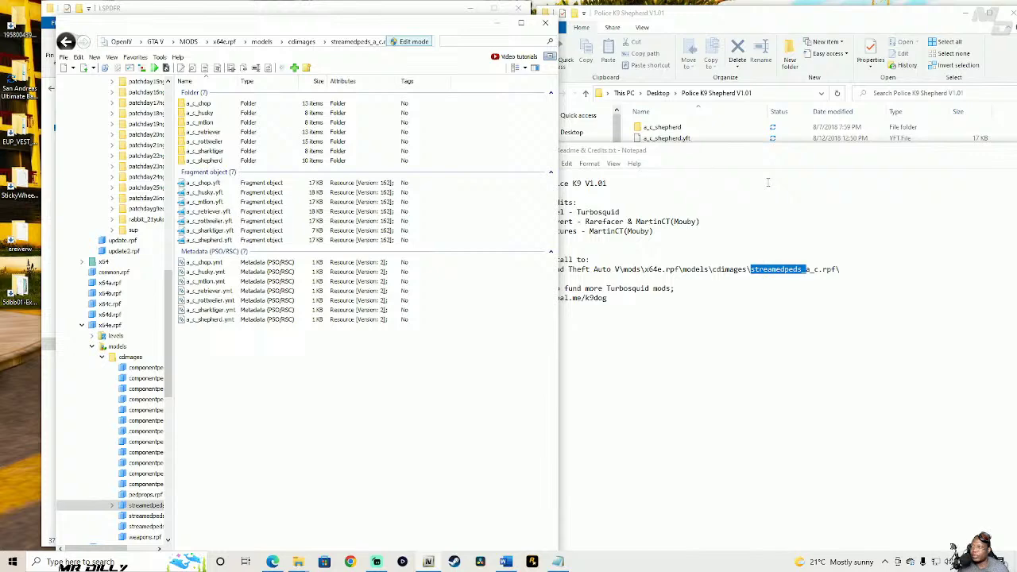
- Restore the maximized Readme & Credits.txt window and close it to uncover the Police K9 Shepherd V1.01 folder
double_click(770, 151)
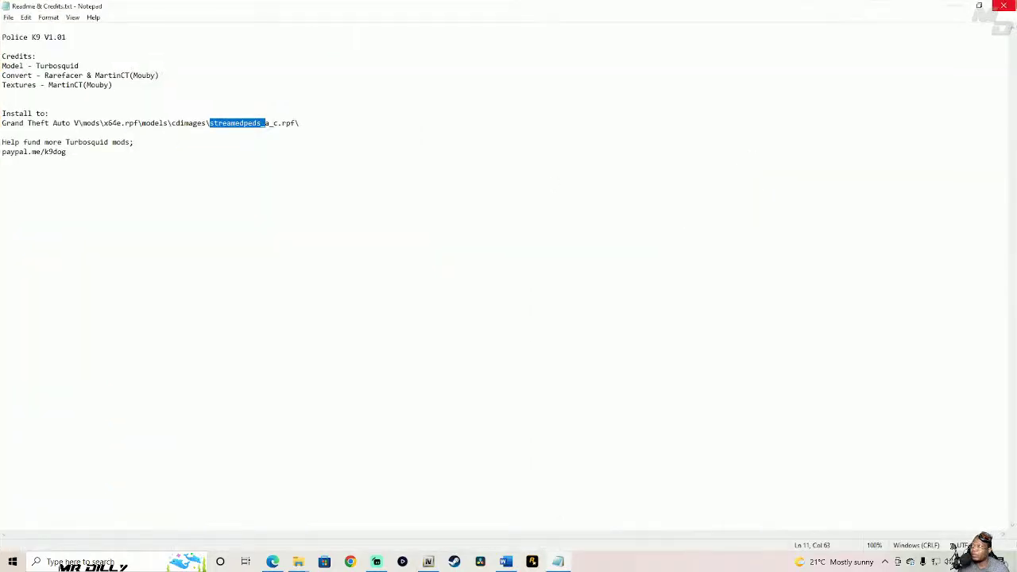
click(978, 5)
drag(880, 187, 865, 201)
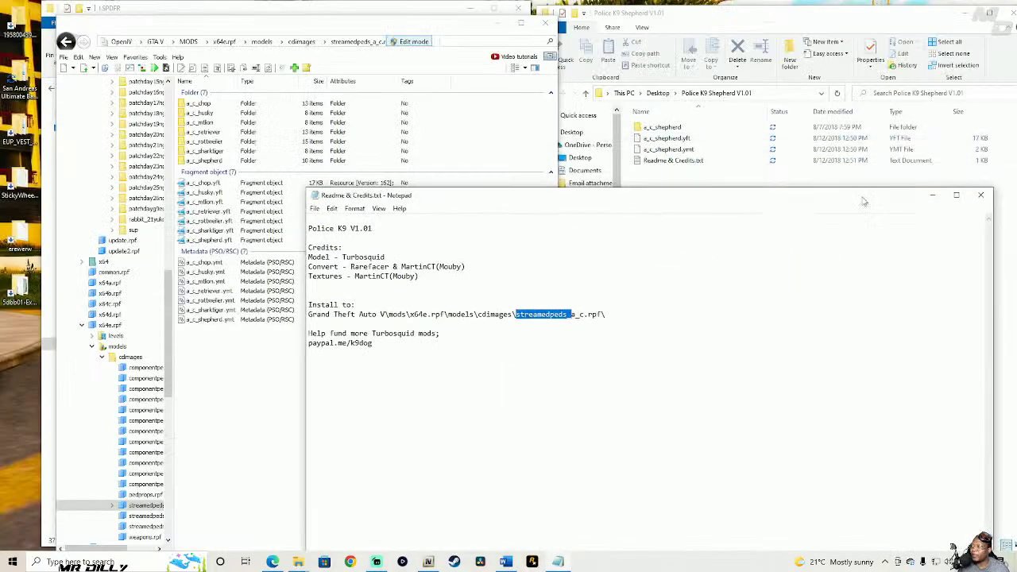
click(982, 197)
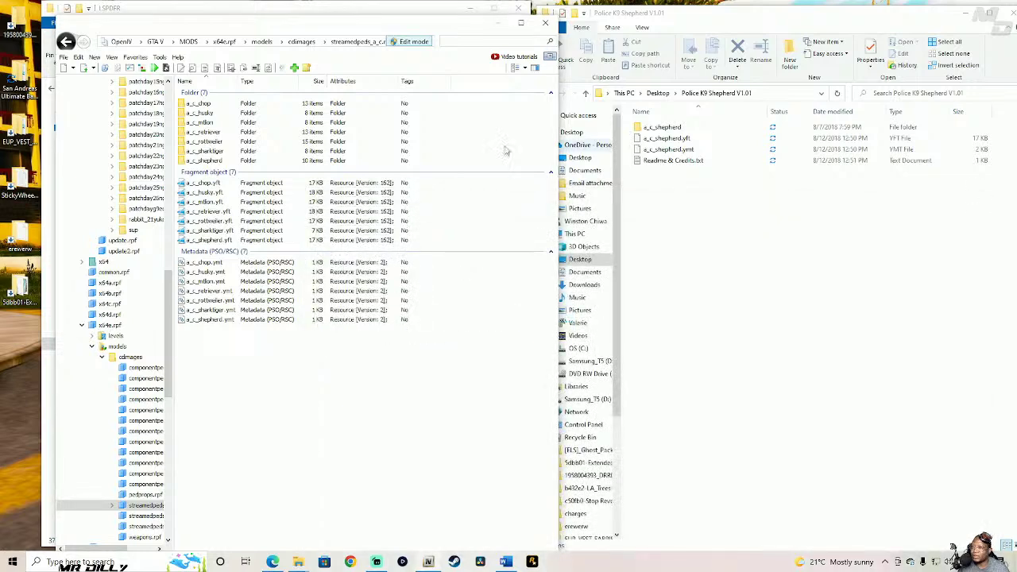
- Open the a_c_shepherd folder in streamedpeds_a_c.rpf and preview the original accs_000_u.ydd and head_000_r.ydd models
double_click(232, 161)
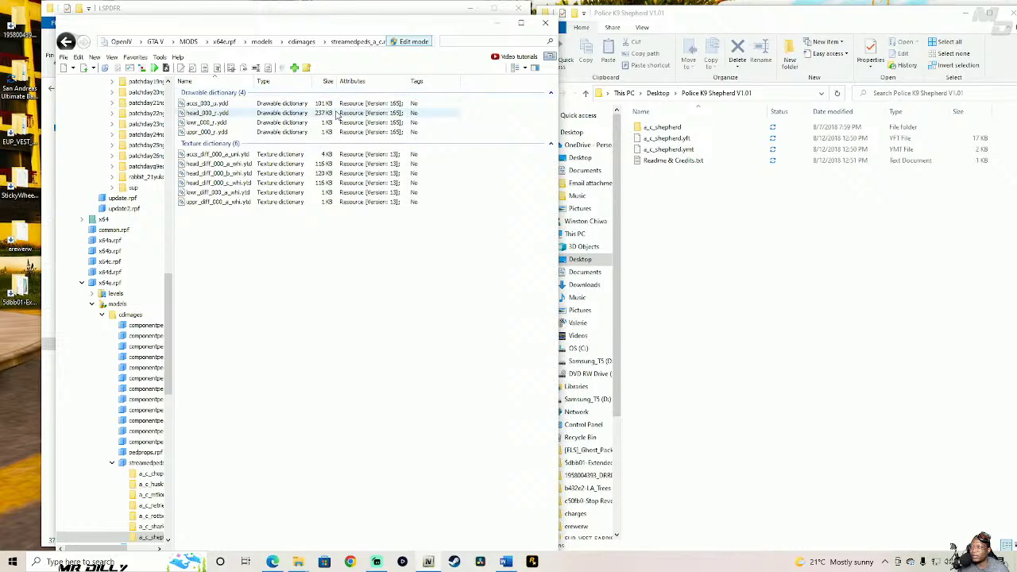
click(272, 105)
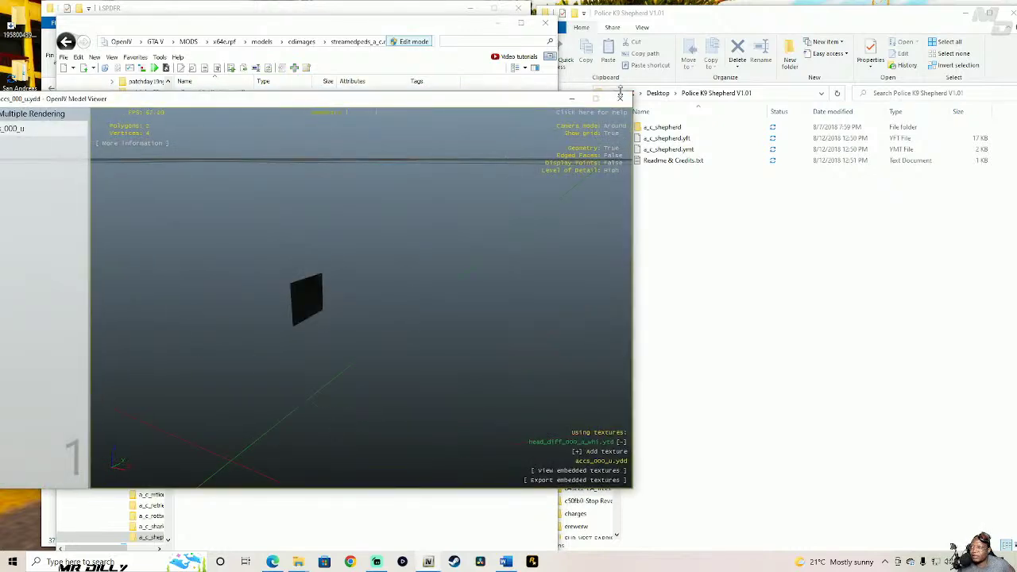
click(620, 97)
click(291, 112)
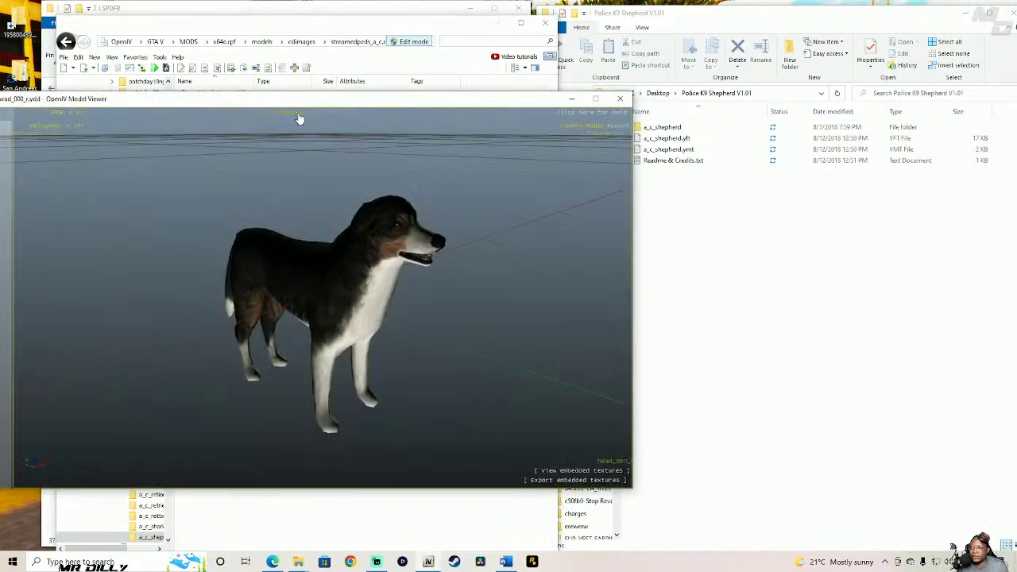
- Finish inspecting the original head_000_r.ydd model, and preview the original lowr_000_r.ydd and uppr_000_r.ydd models
drag(297, 119, 275, 262)
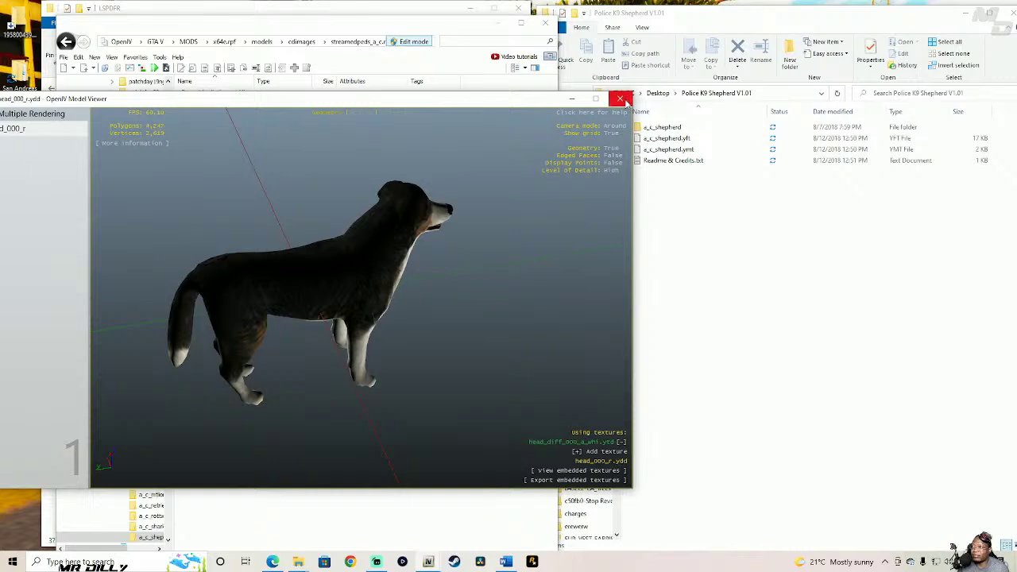
click(619, 97)
click(302, 123)
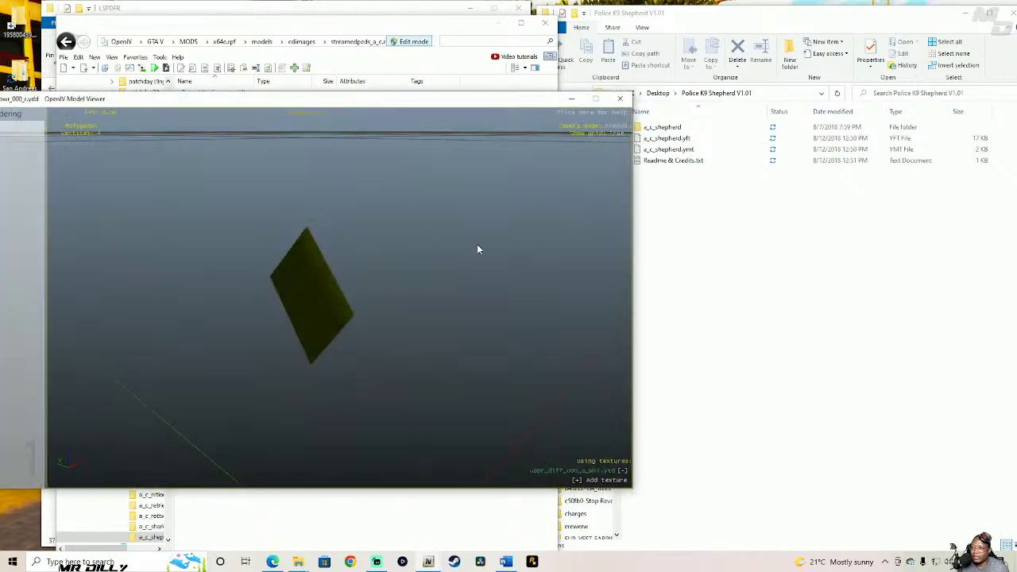
drag(476, 244, 398, 224)
click(619, 97)
click(286, 131)
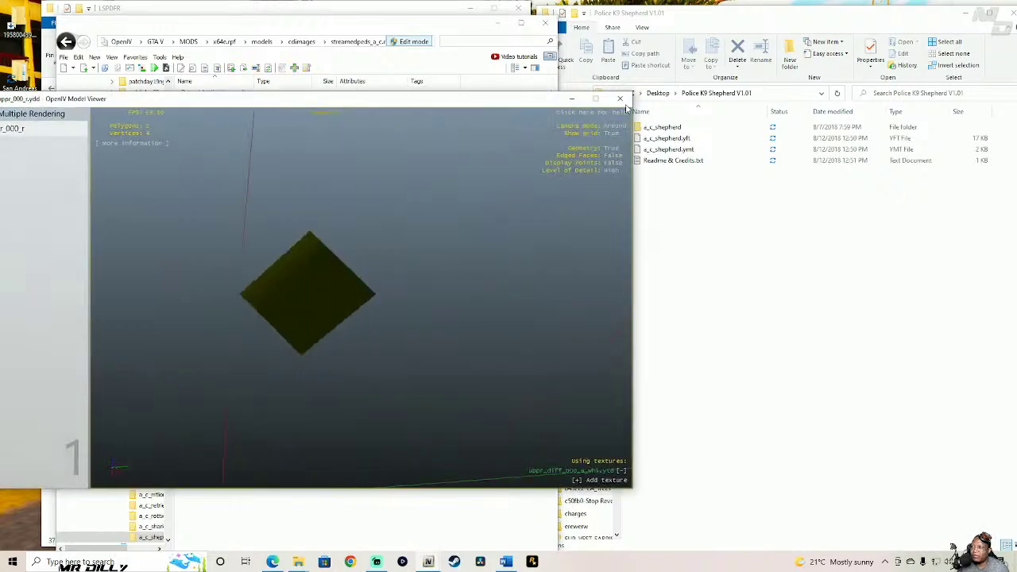
click(619, 99)
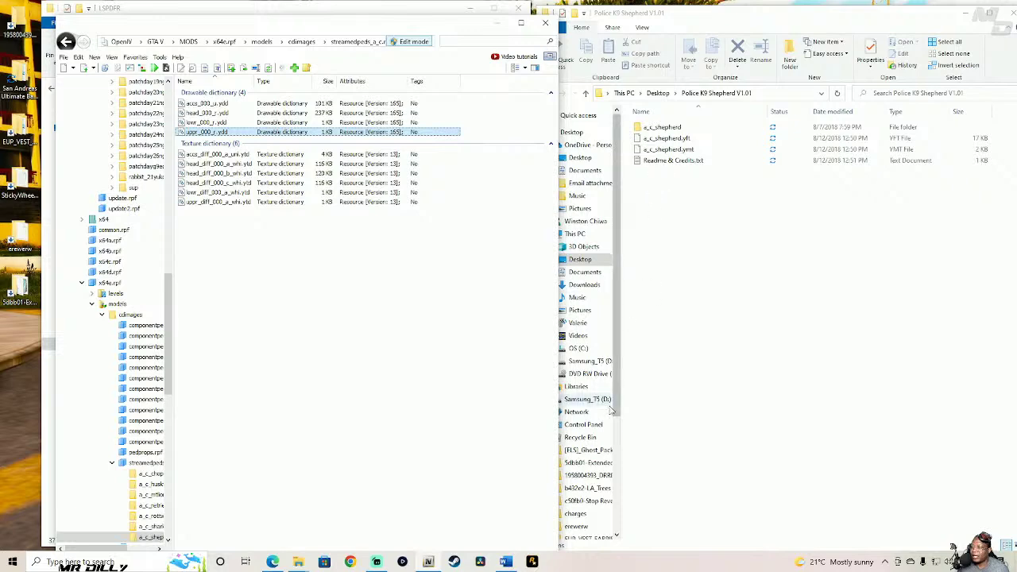
- Reopen Readme & Credits.txt to check the install path for the Police K9 files, and close it
double_click(702, 161)
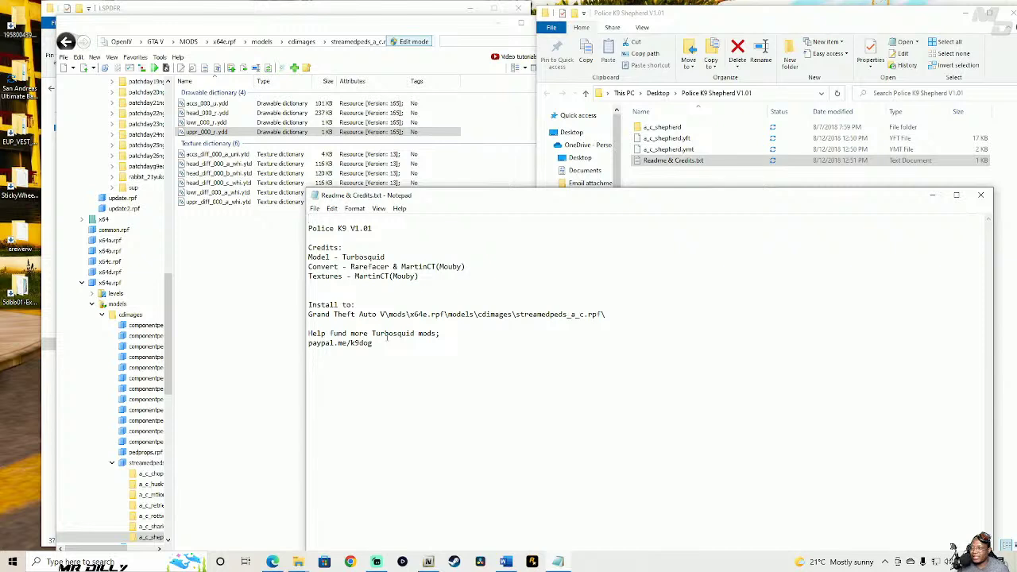
drag(584, 204, 496, 235)
click(899, 225)
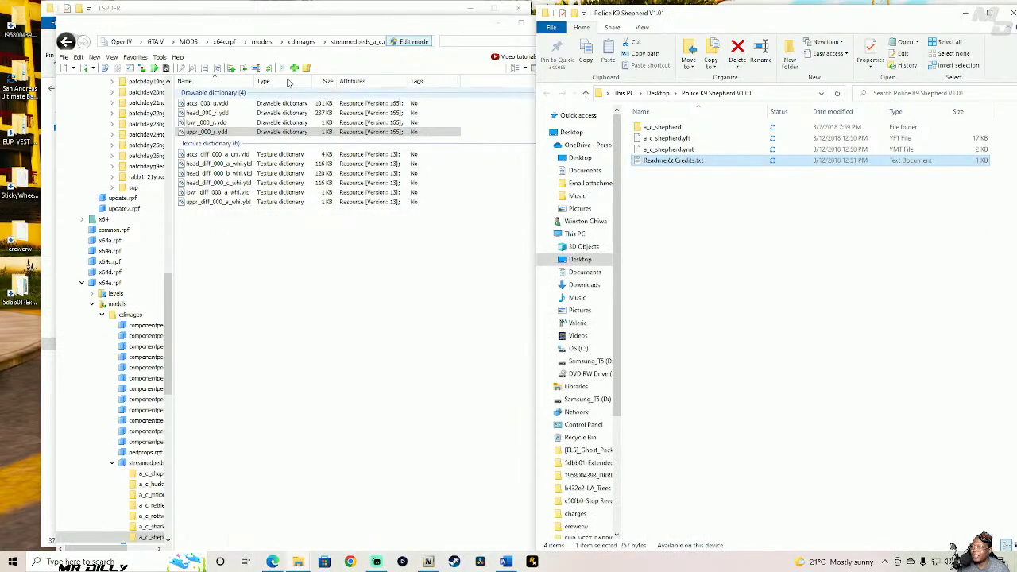
- Add the mod's a_c_shepherd folder, a_c_shepherd.yft and a_c_shepherd.ymt to the root of streamedpeds_a_c.rpf, replacing the originals
click(68, 43)
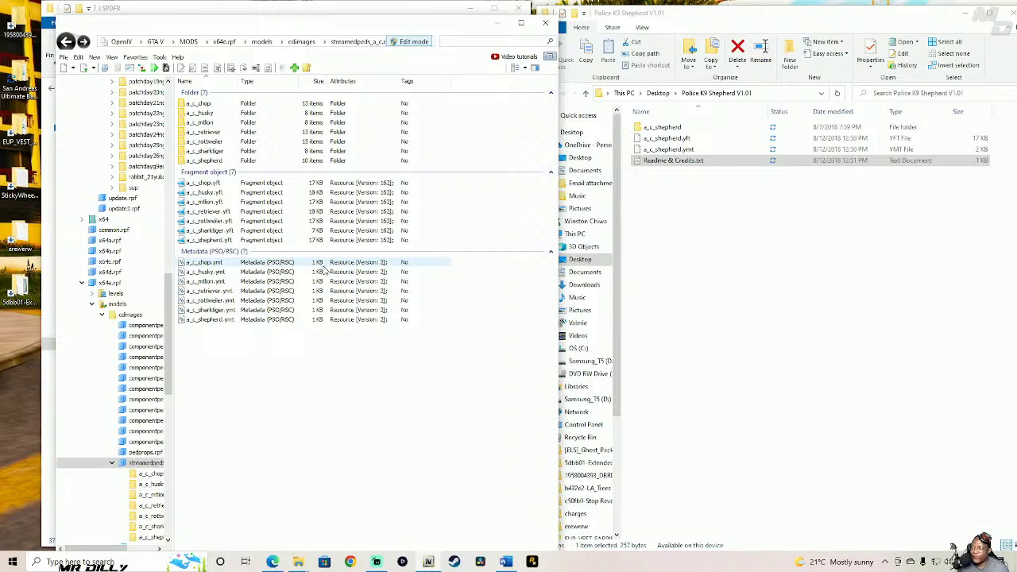
drag(626, 127, 710, 157)
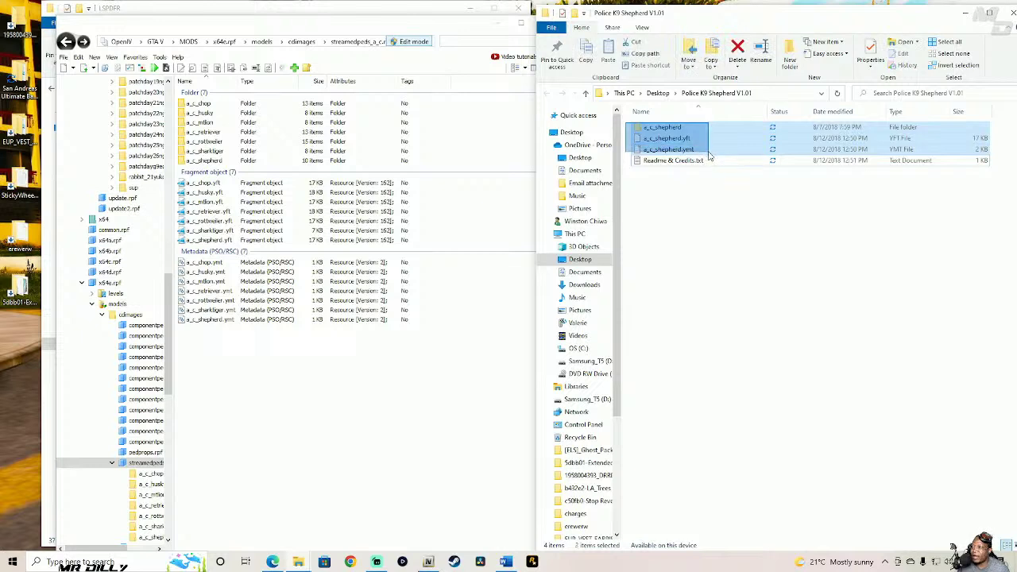
drag(784, 130, 516, 219)
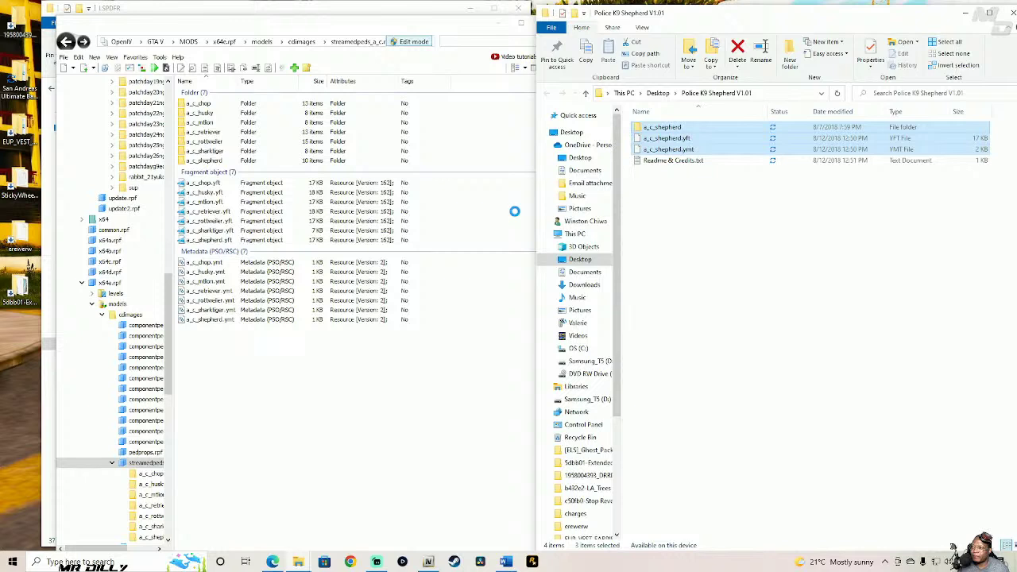
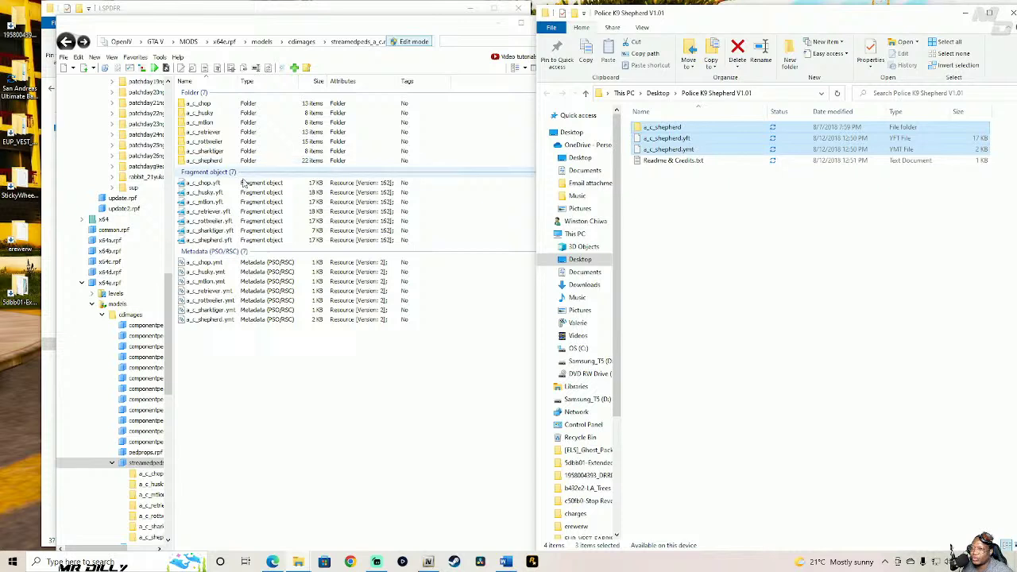
- Preview the installed a_c_shepherd.yft from streamedpeds_a_c.rpf in the model viewer
click(671, 139)
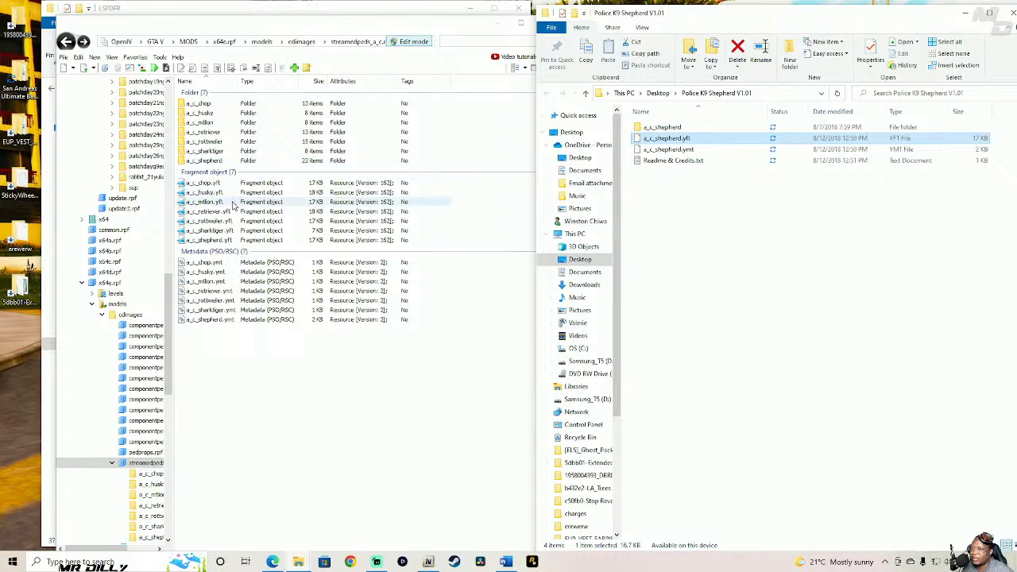
click(266, 242)
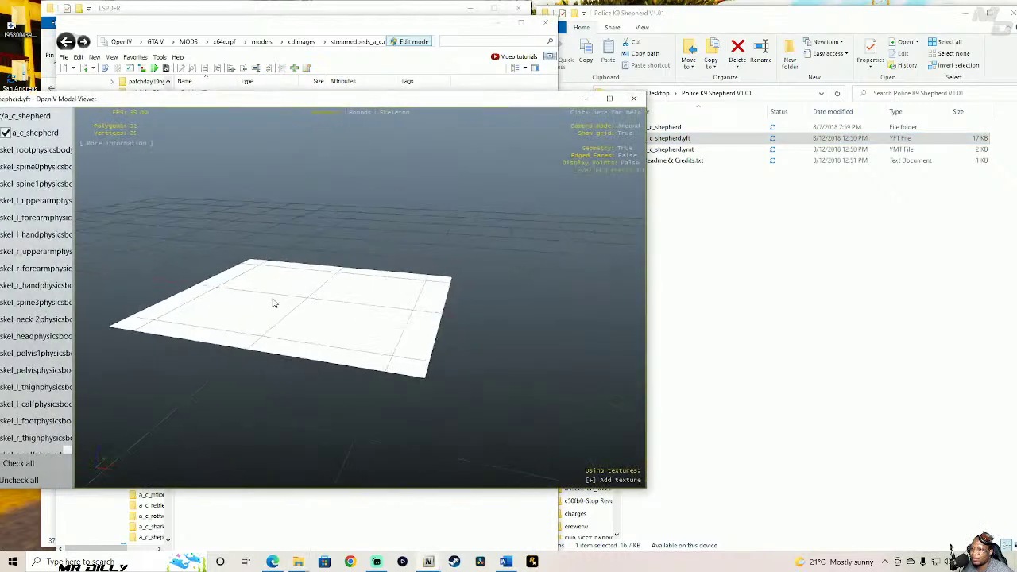
click(633, 98)
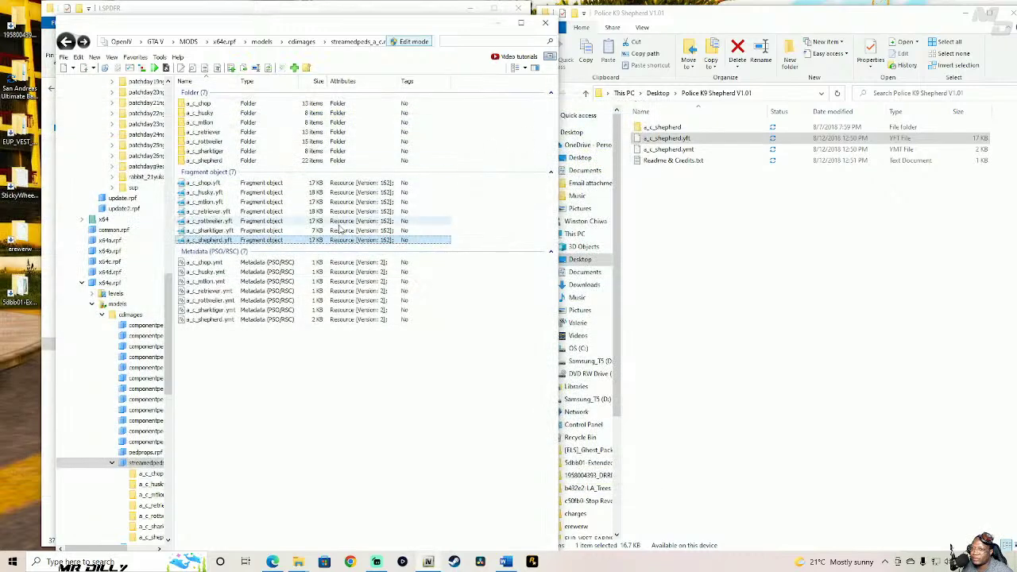
- Open the a_c_shepherd folder both in streamedpeds_a_c.rpf and in the mod download to compare their files
click(252, 163)
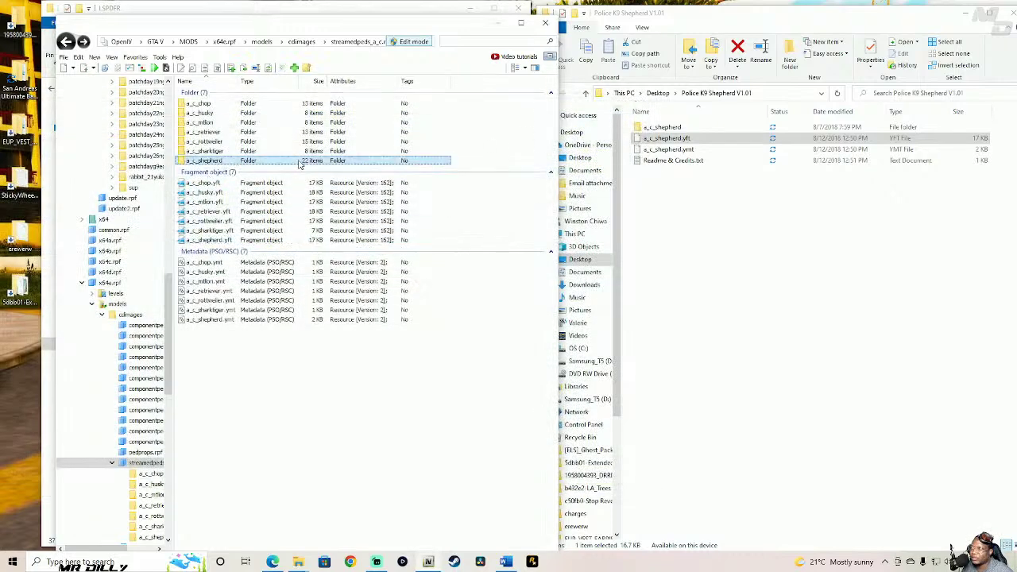
double_click(257, 163)
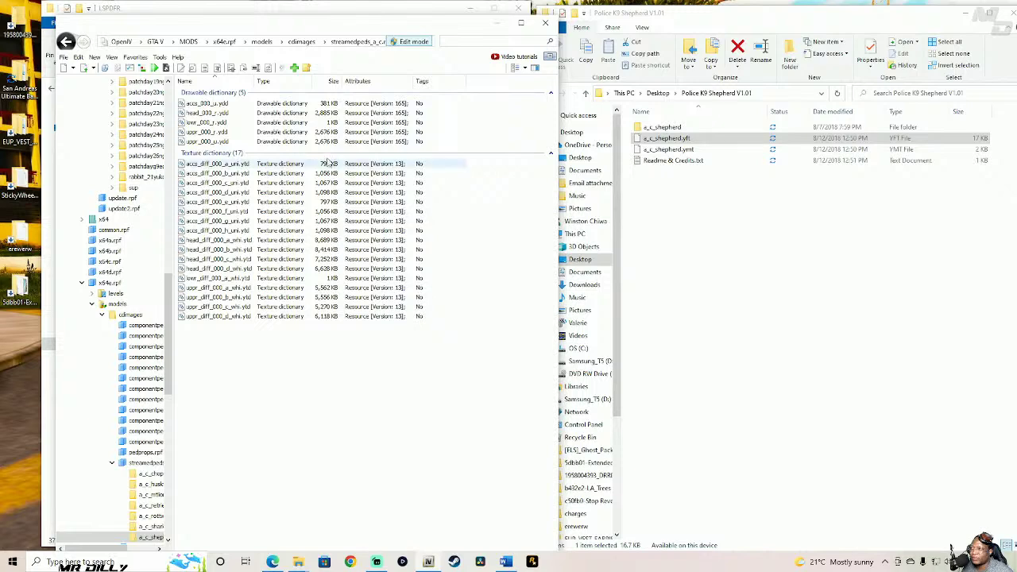
click(679, 128)
double_click(681, 127)
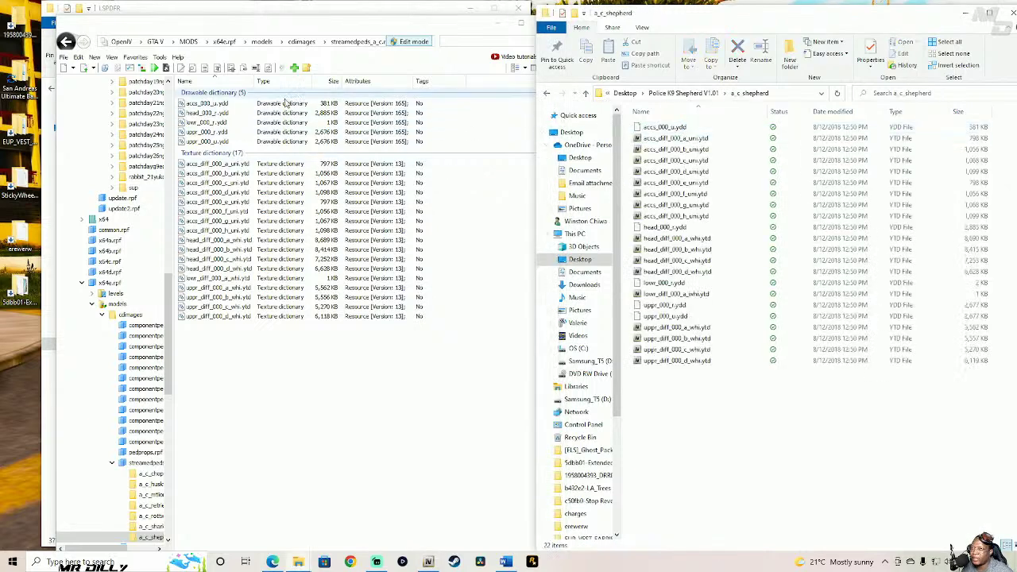
- Preview the installed accs_000_u.ydd and head_000_r.ydd models, viewing each from different angles
click(289, 107)
double_click(287, 104)
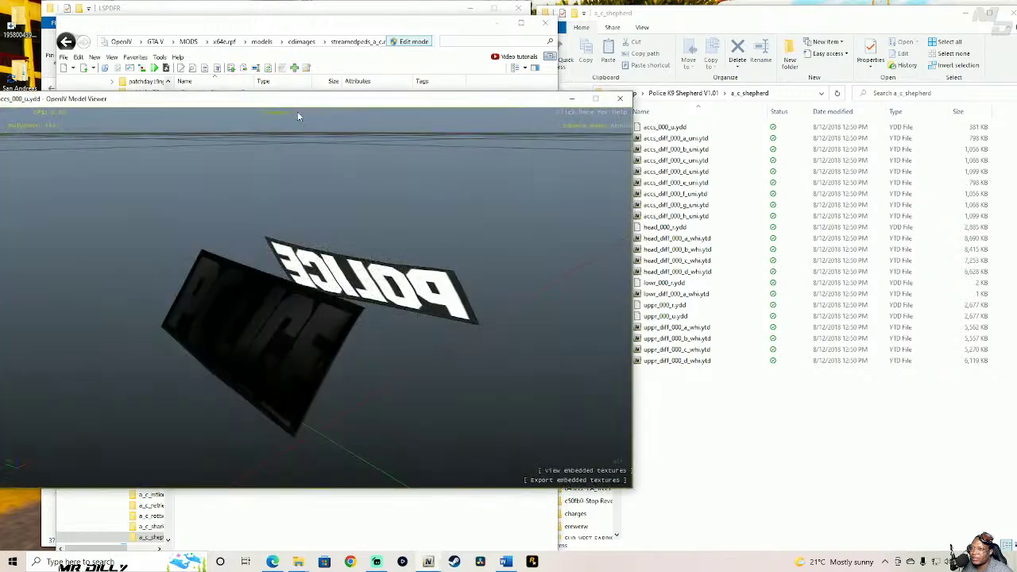
drag(297, 111, 397, 306)
click(619, 99)
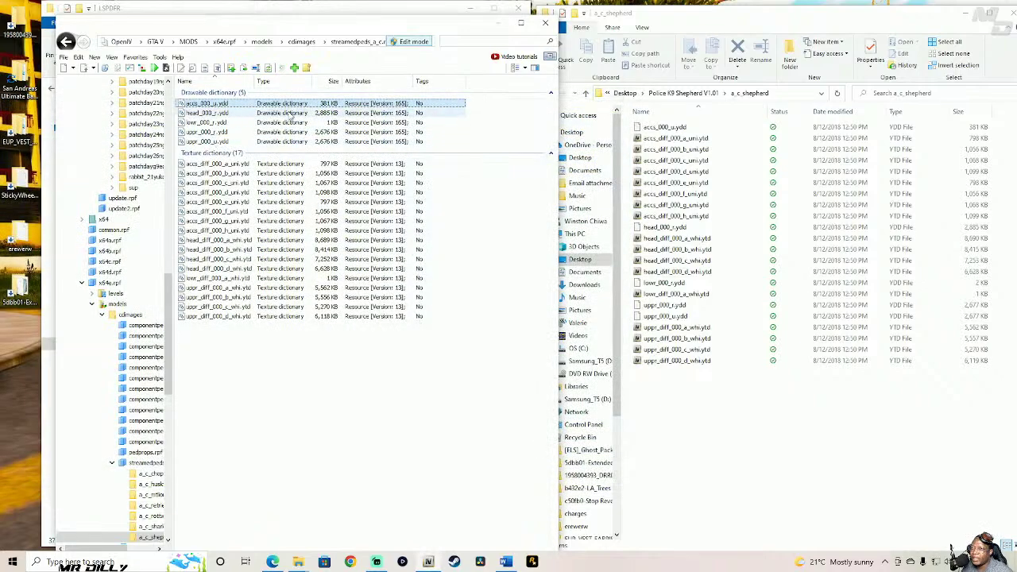
click(289, 114)
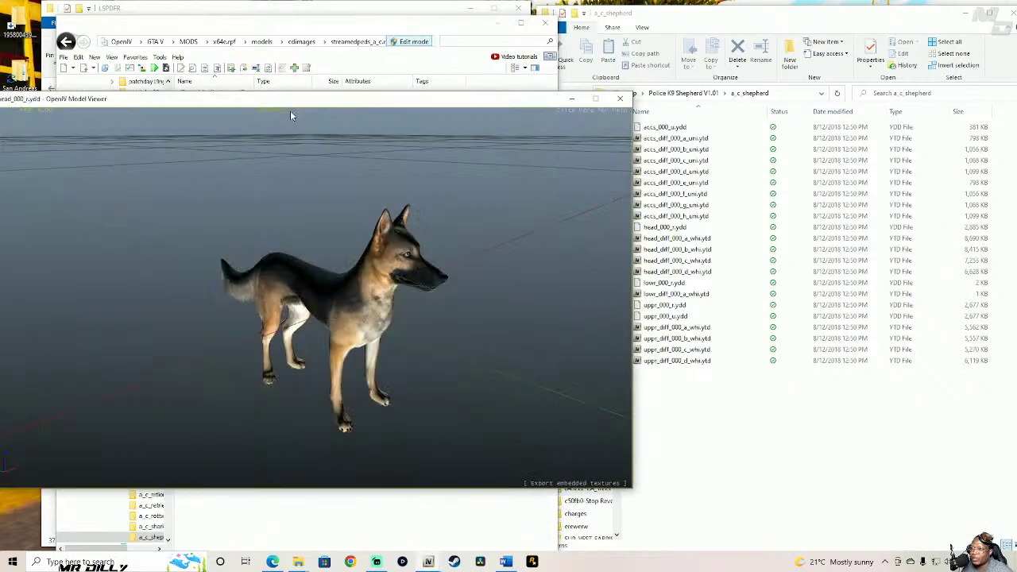
drag(290, 114, 404, 292)
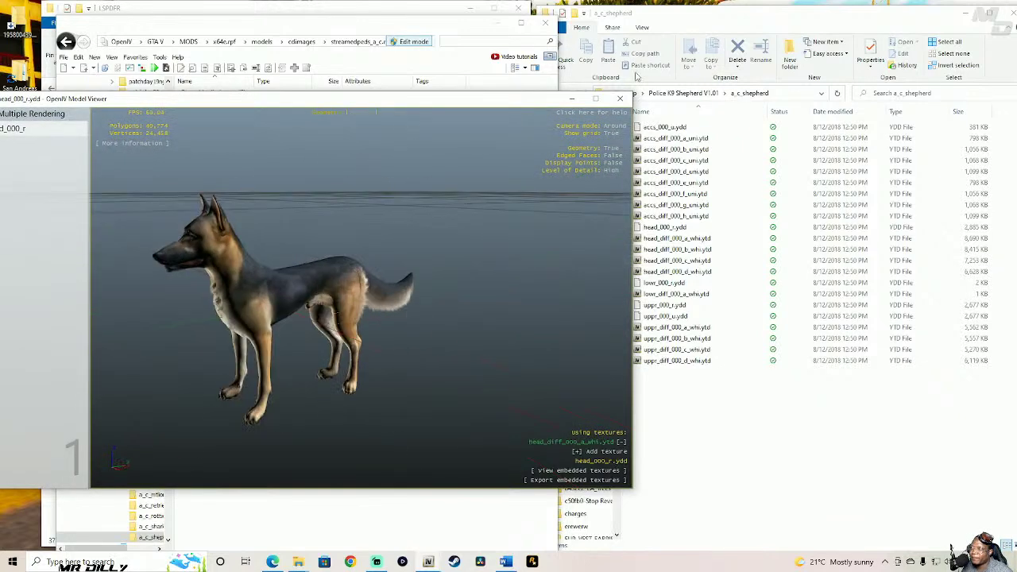
click(620, 99)
- Preview the installed lowr_000_r.ydd, uppr_000_r.ydd and uppr_000_u.ydd models
click(284, 122)
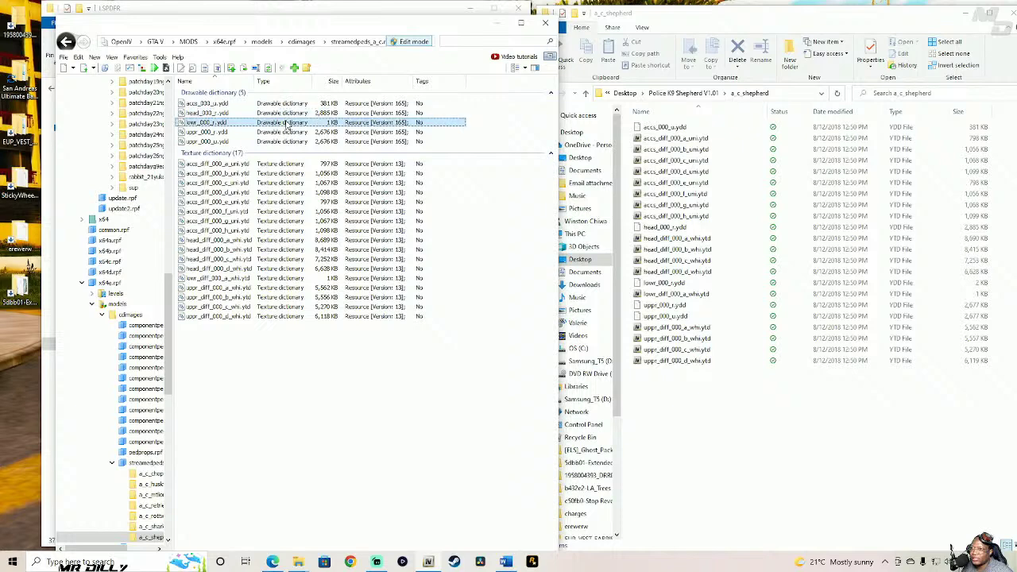
double_click(283, 123)
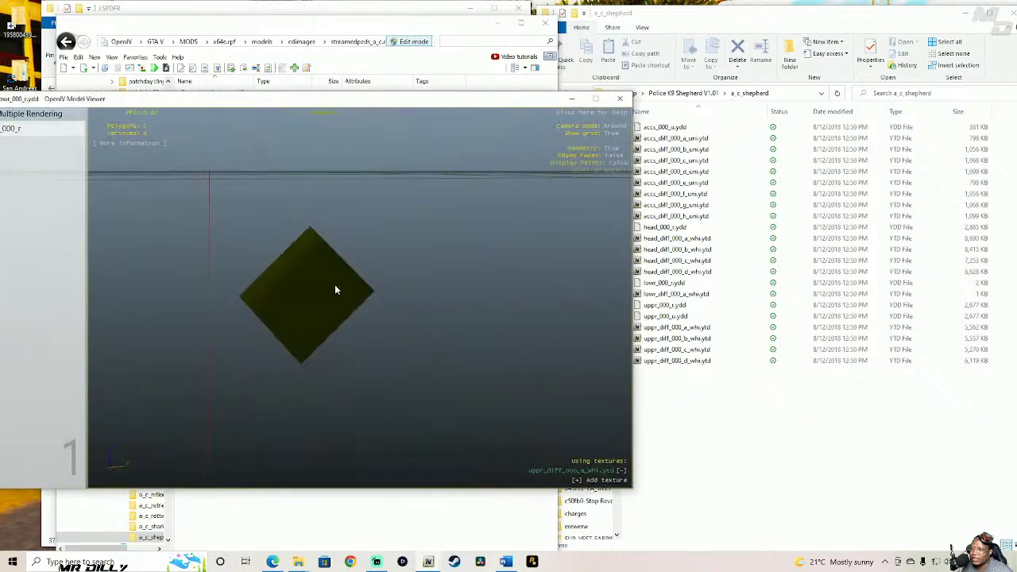
click(616, 101)
click(282, 132)
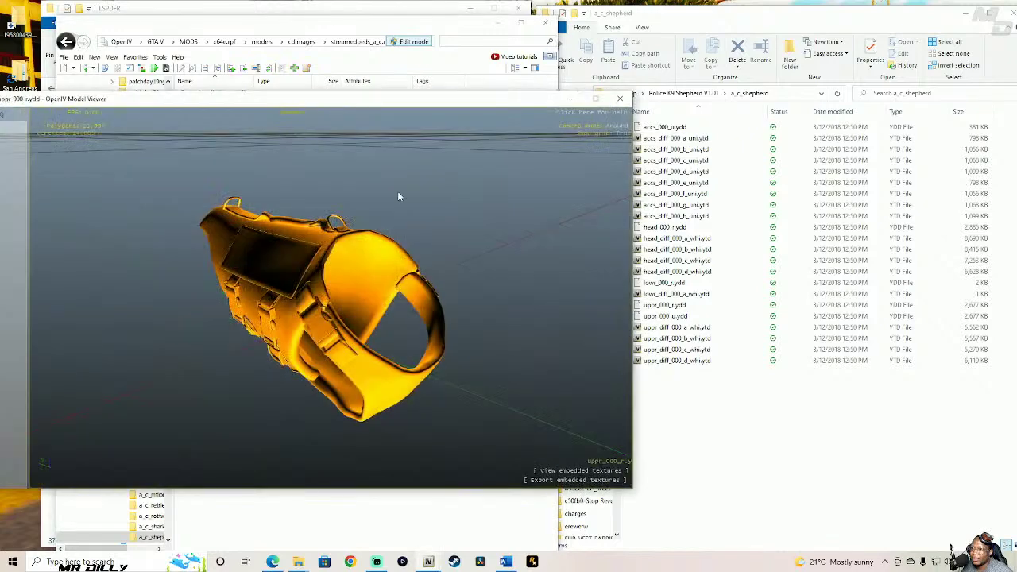
drag(397, 197, 258, 251)
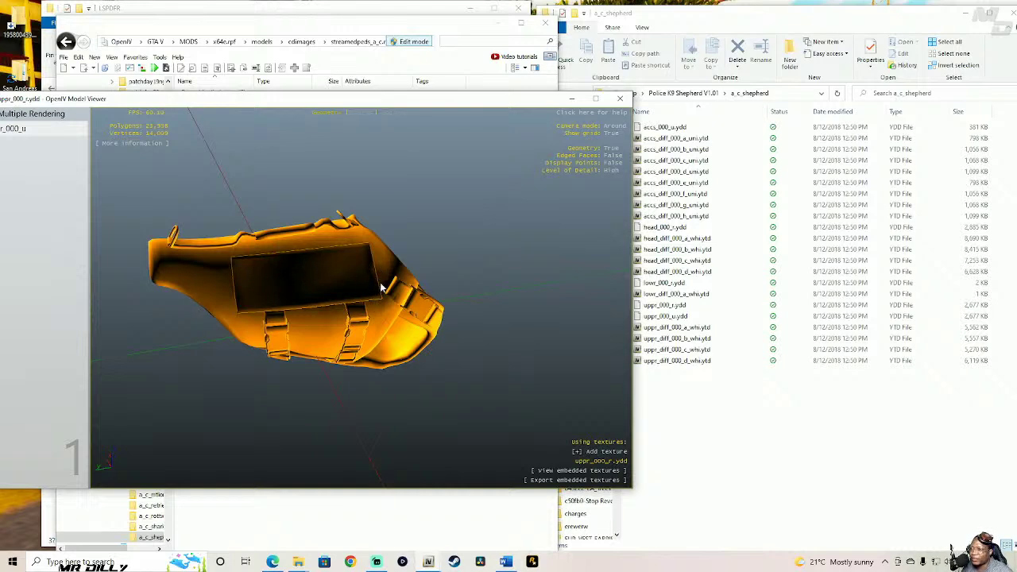
click(619, 98)
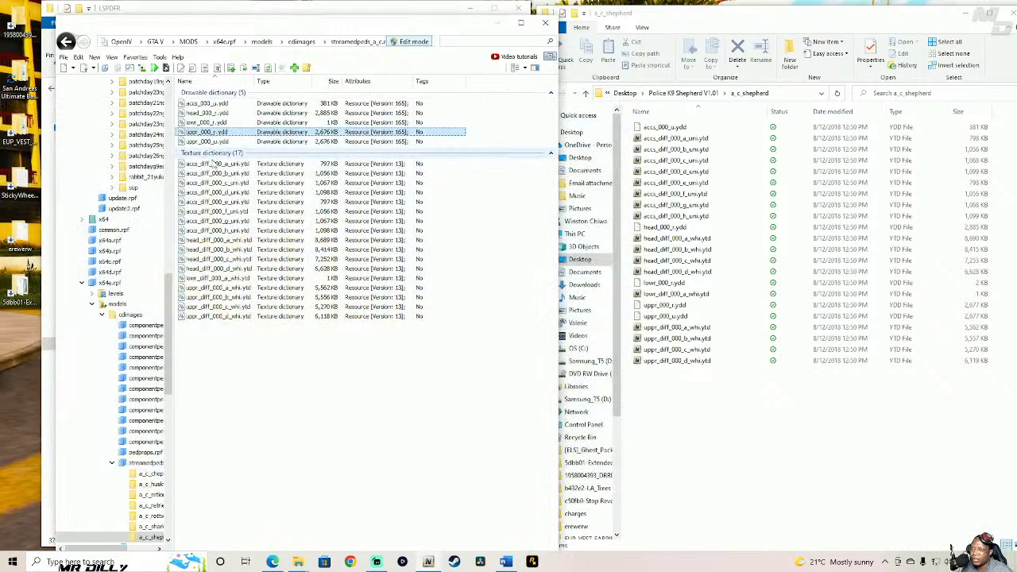
click(292, 142)
double_click(292, 142)
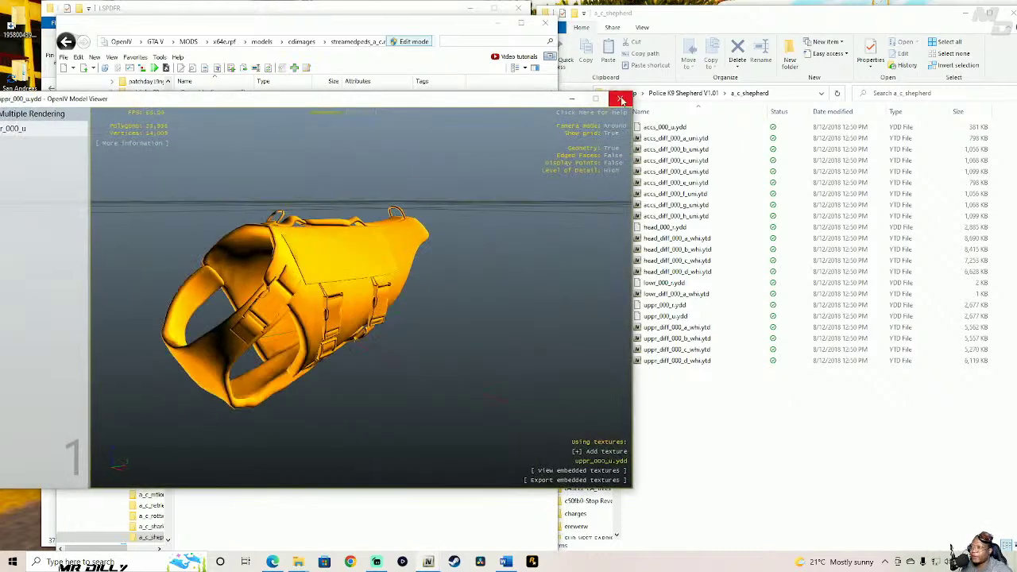
click(619, 99)
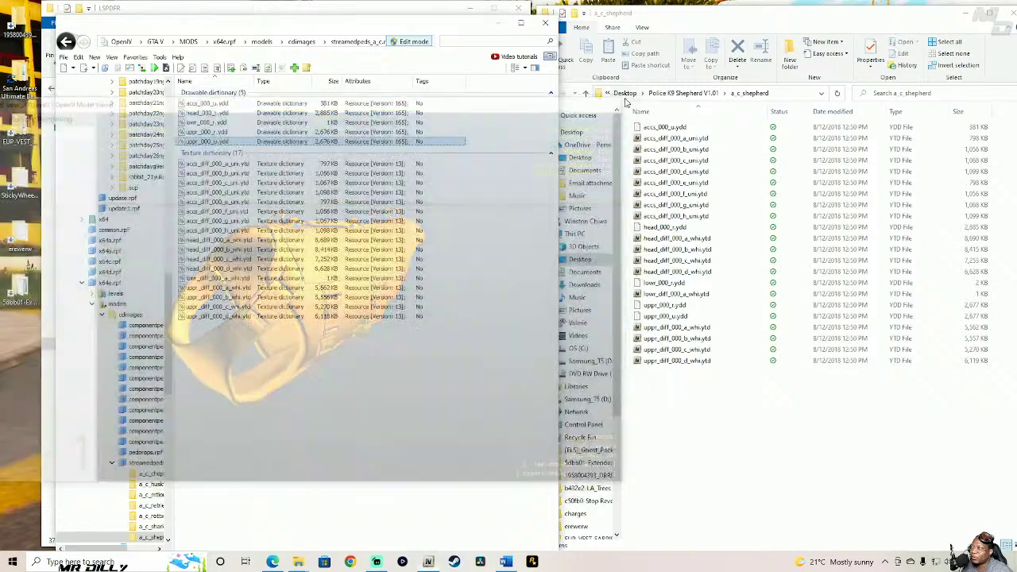
- Close the mod's a_c_shepherd folder window and move the Police K9 Shepherd V1.01 zip beside the LidarGun archive on the desktop
drag(818, 29, 690, 32)
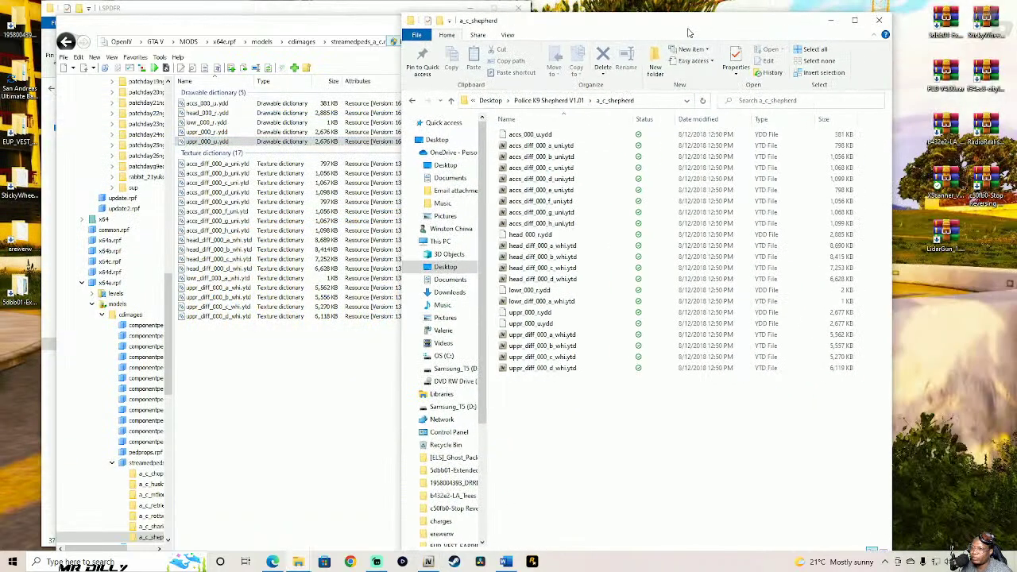
click(882, 22)
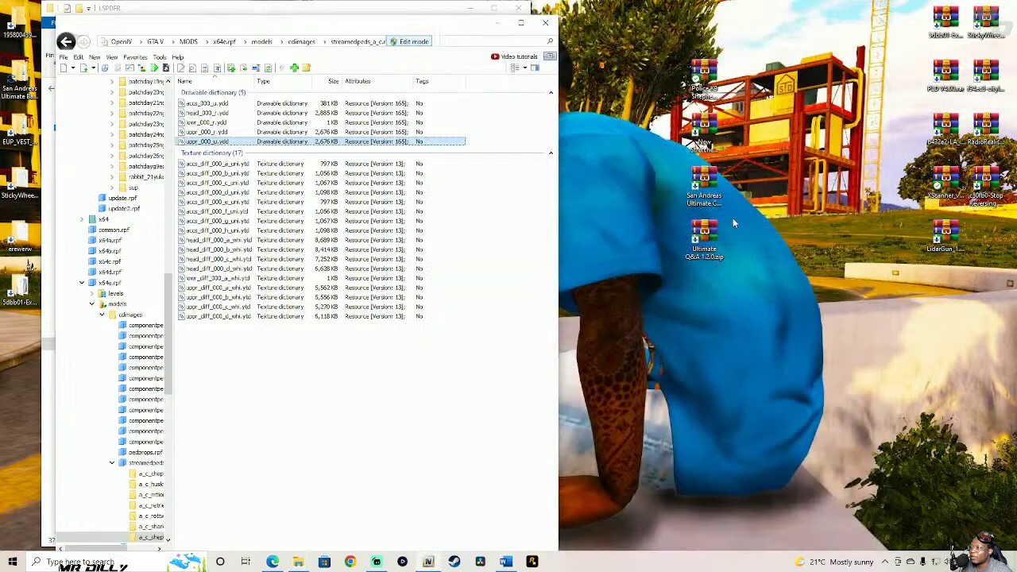
drag(723, 139, 966, 250)
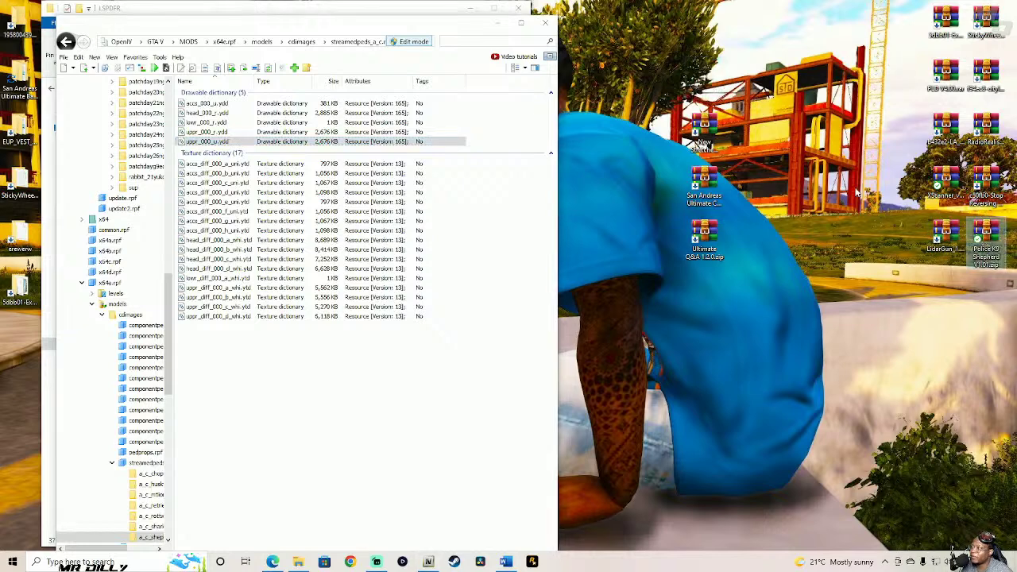
- Extract New Stretcher Model.zip with the WinRAR wizard into the proposed New Stretcher Model folder on the desktop
click(704, 139)
double_click(696, 136)
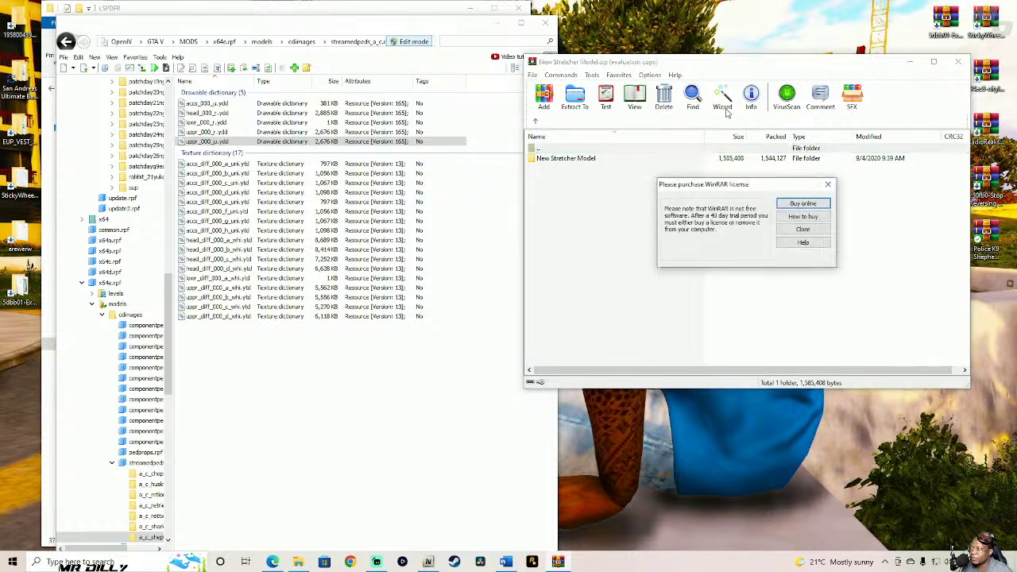
click(802, 225)
click(721, 97)
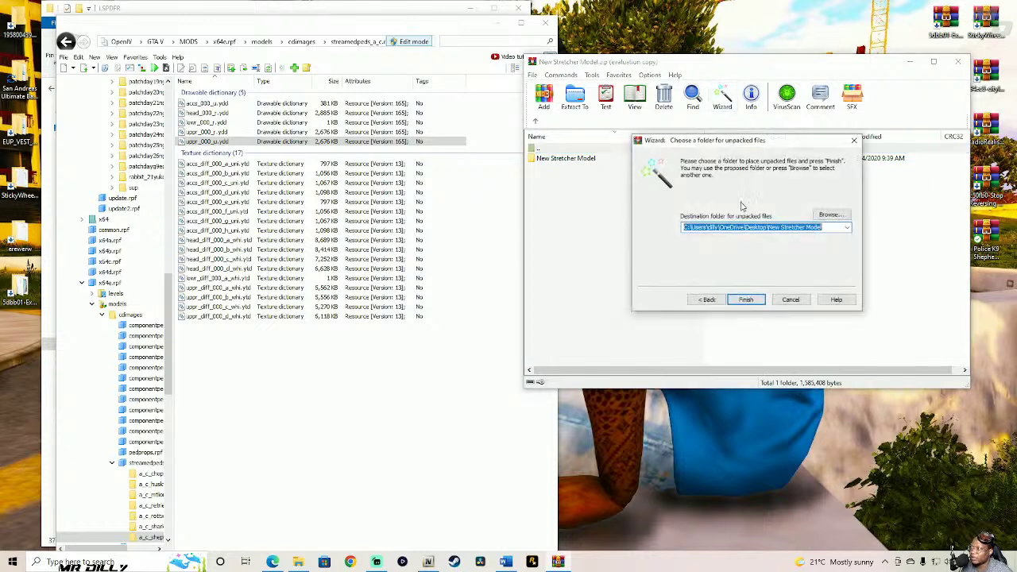
click(746, 297)
- Close all open archives in OpenIV and move its window clear of the New Stretcher Model folder
click(229, 34)
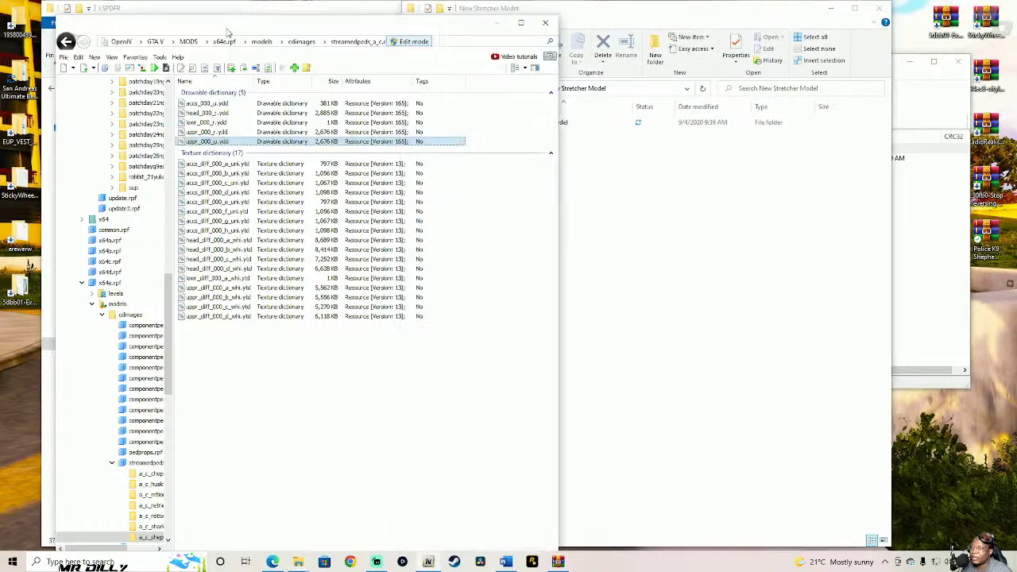
click(63, 58)
click(111, 192)
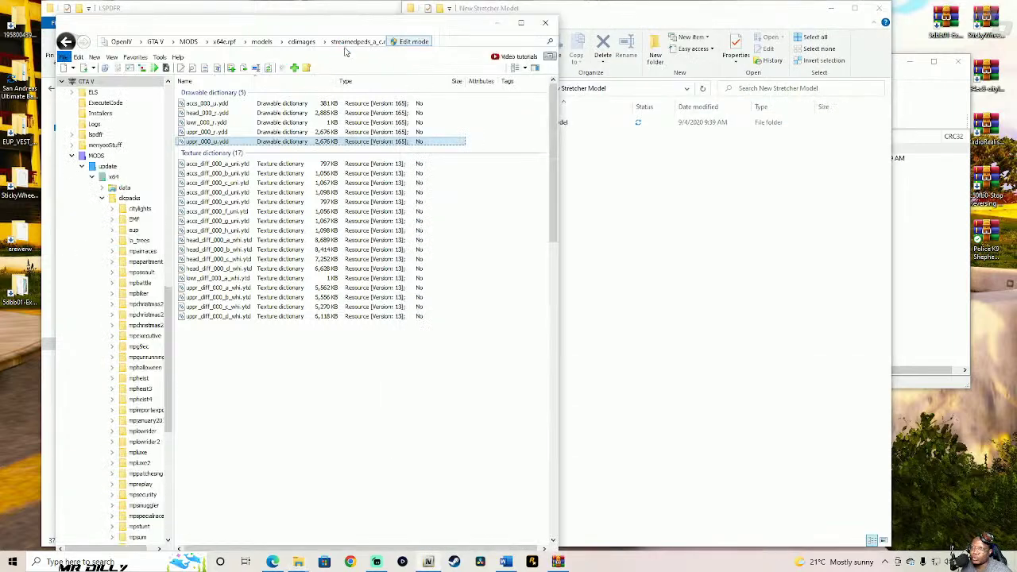
drag(350, 30, 286, 12)
- Place the New Stretcher Model folder window beside OpenIV and close the WinRAR archive window
click(630, 17)
drag(630, 18, 448, 55)
click(961, 65)
click(961, 62)
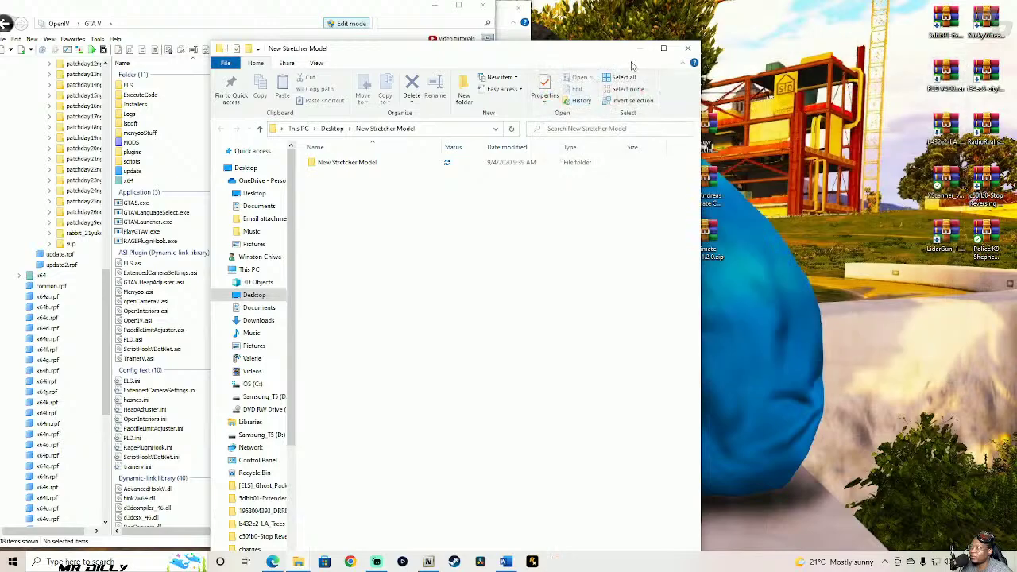
- Arrange the New Stretcher Model folder window and OpenIV side by side and open the inner New Stretcher Model folder
drag(571, 58, 917, 27)
drag(305, 10, 360, 10)
click(713, 132)
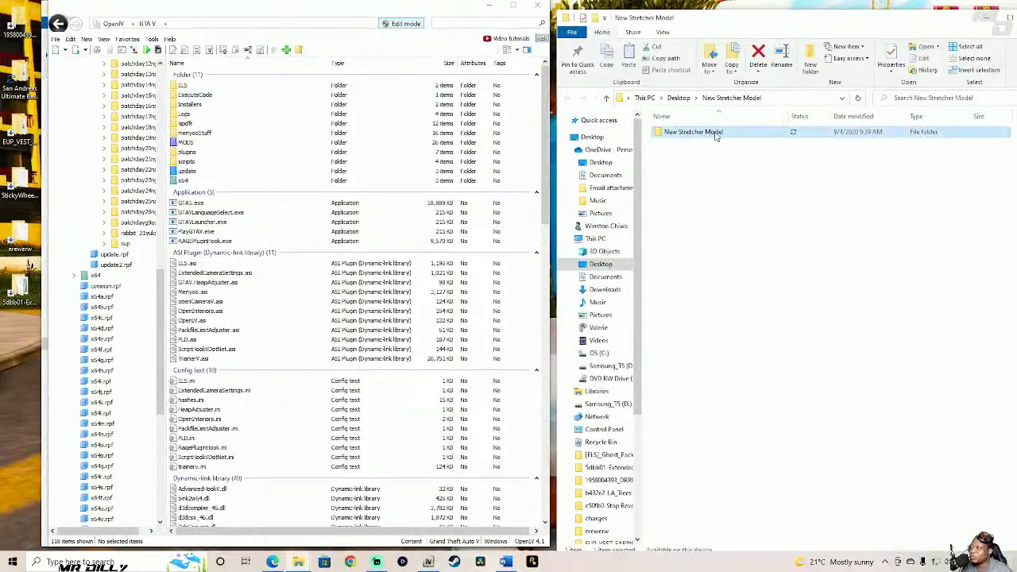
double_click(716, 134)
- Open the mod's readme text file, place it below the folder's file list and highlight the install path from mods to lev_des.rpf
click(709, 165)
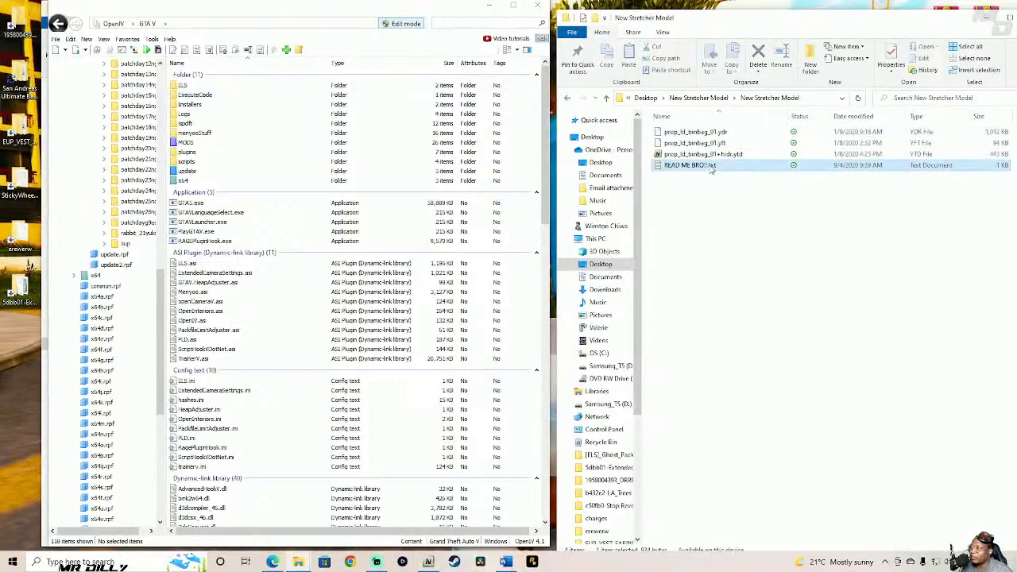
double_click(709, 166)
drag(590, 236, 932, 200)
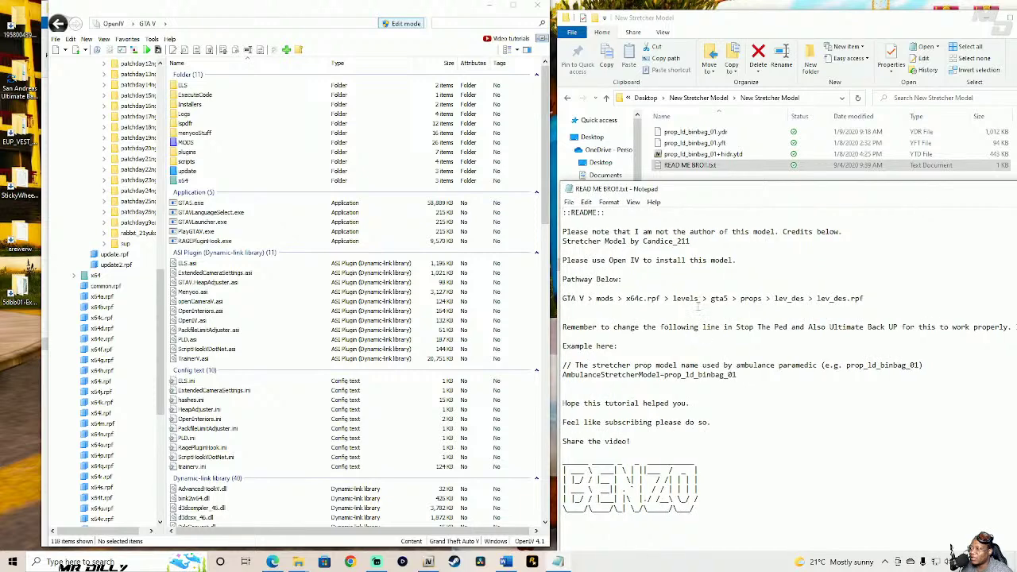
drag(596, 298, 865, 299)
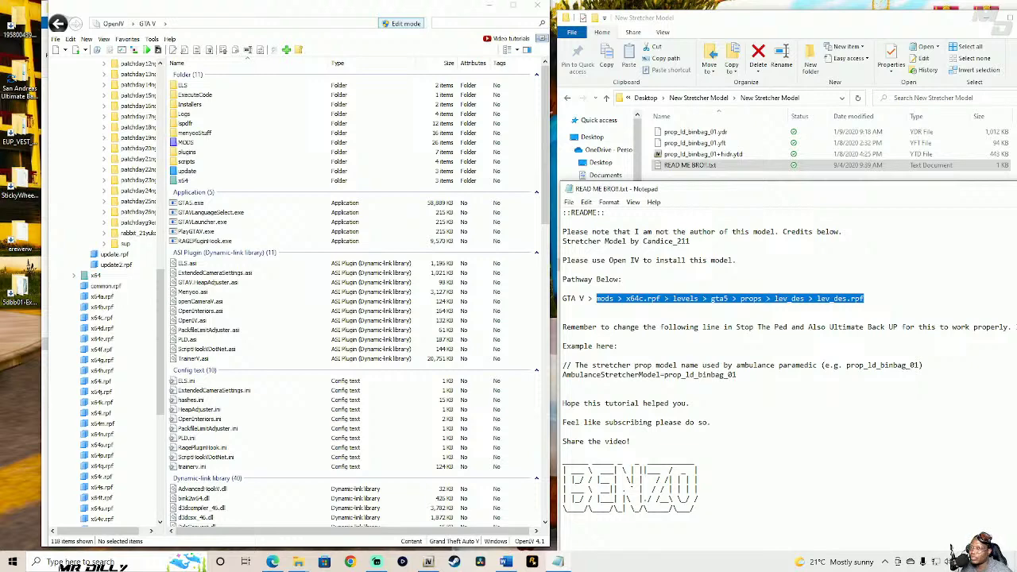
- Open MODS > x64c.rpf > levels > gta5 > props > lev_des > lev_des.rpf in OpenIV
click(203, 143)
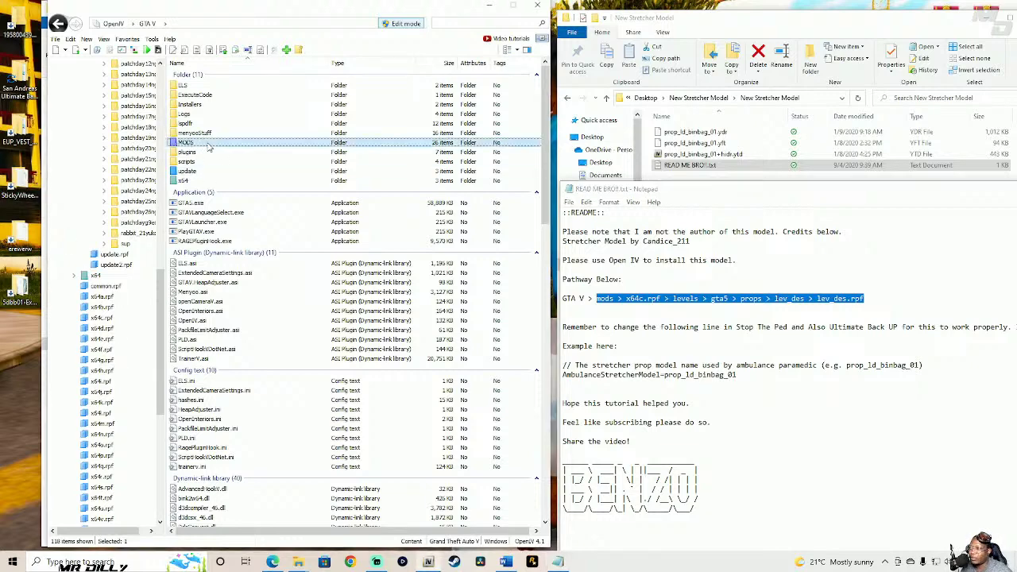
double_click(221, 145)
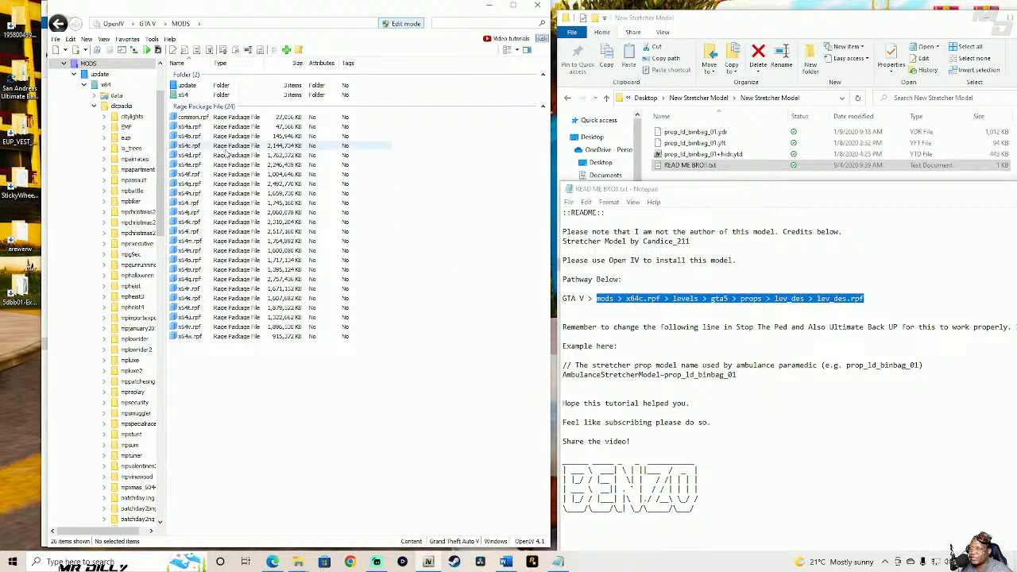
click(216, 149)
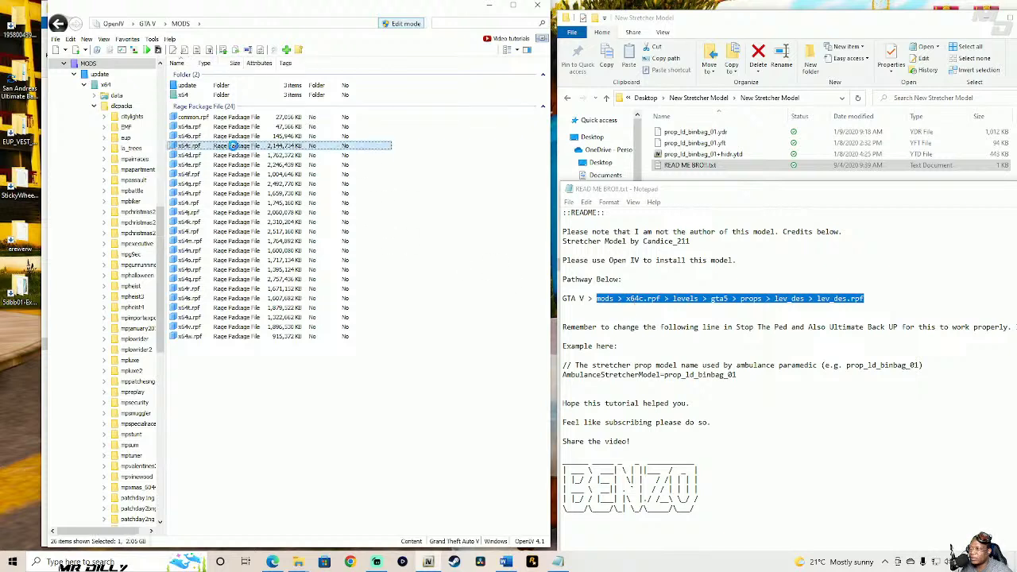
double_click(235, 150)
click(195, 95)
double_click(195, 96)
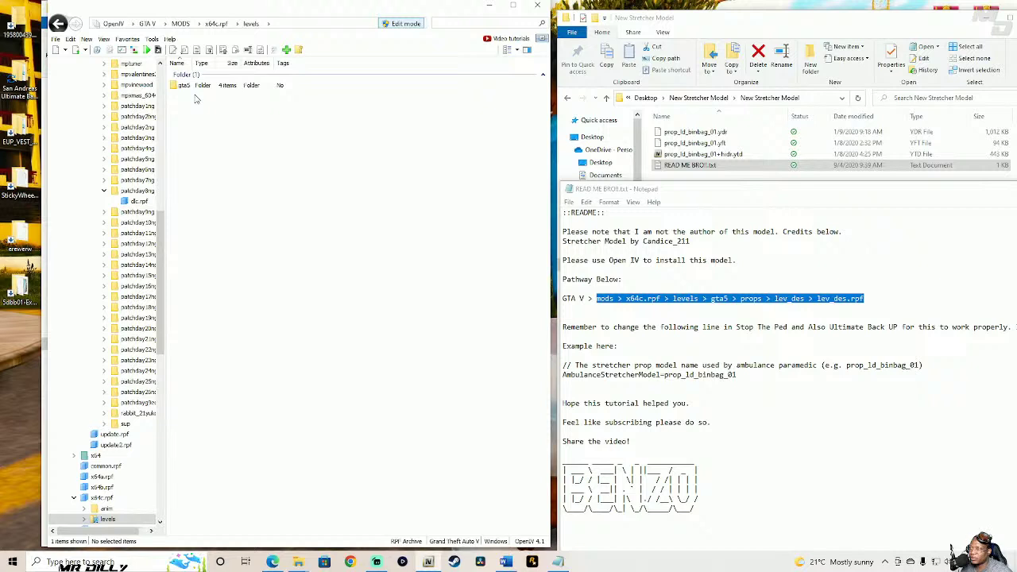
double_click(189, 85)
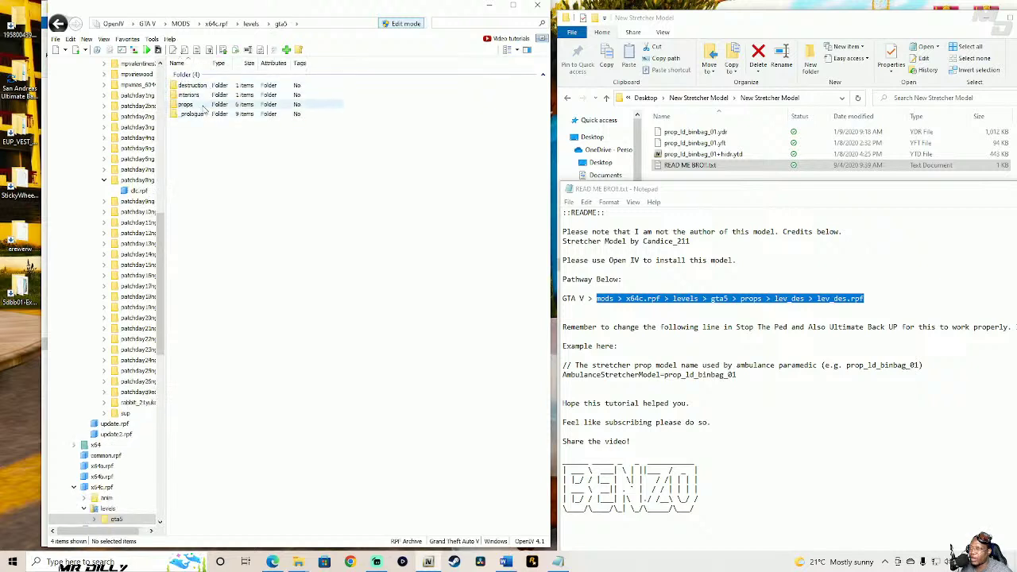
double_click(204, 107)
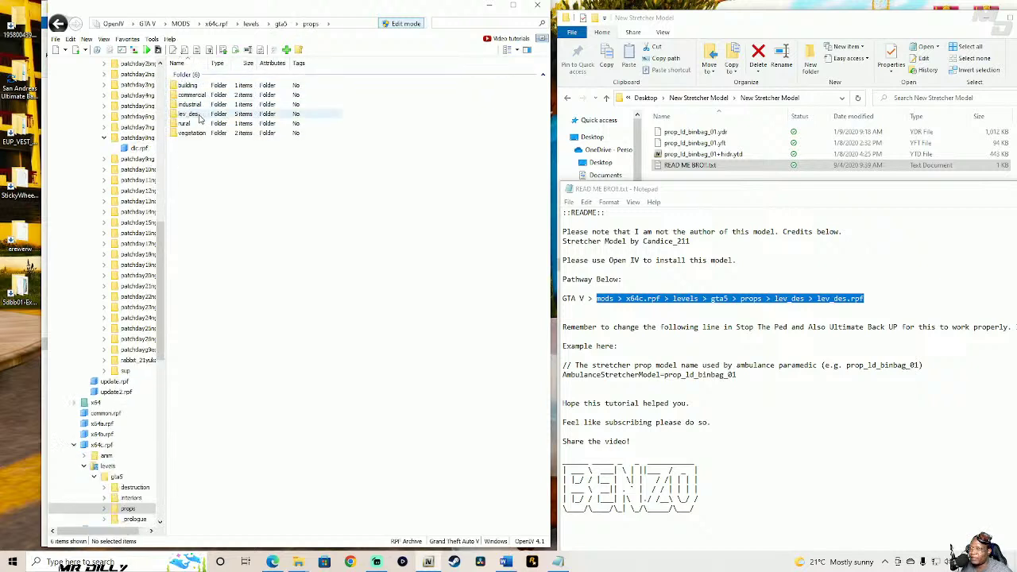
double_click(215, 117)
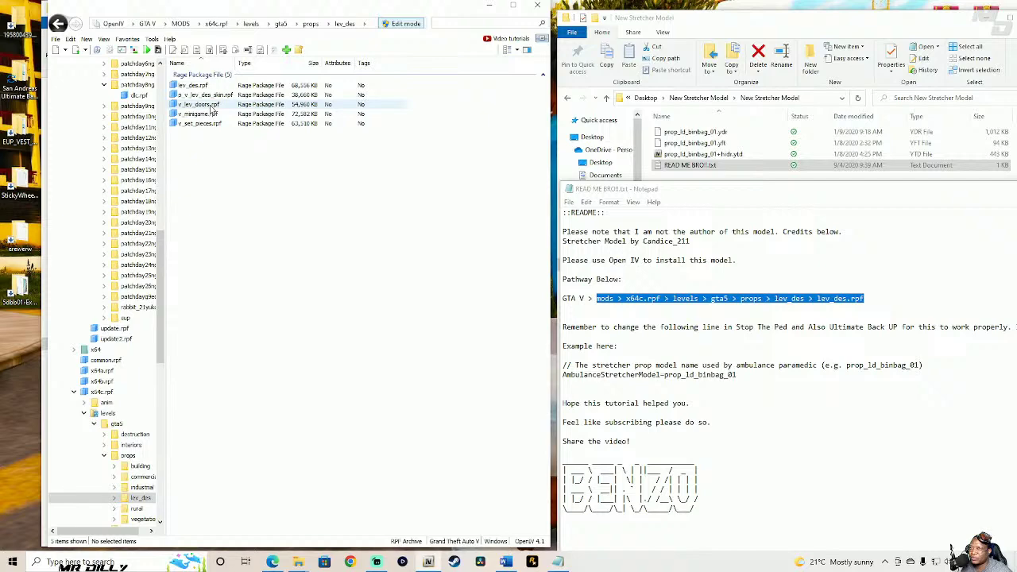
click(230, 87)
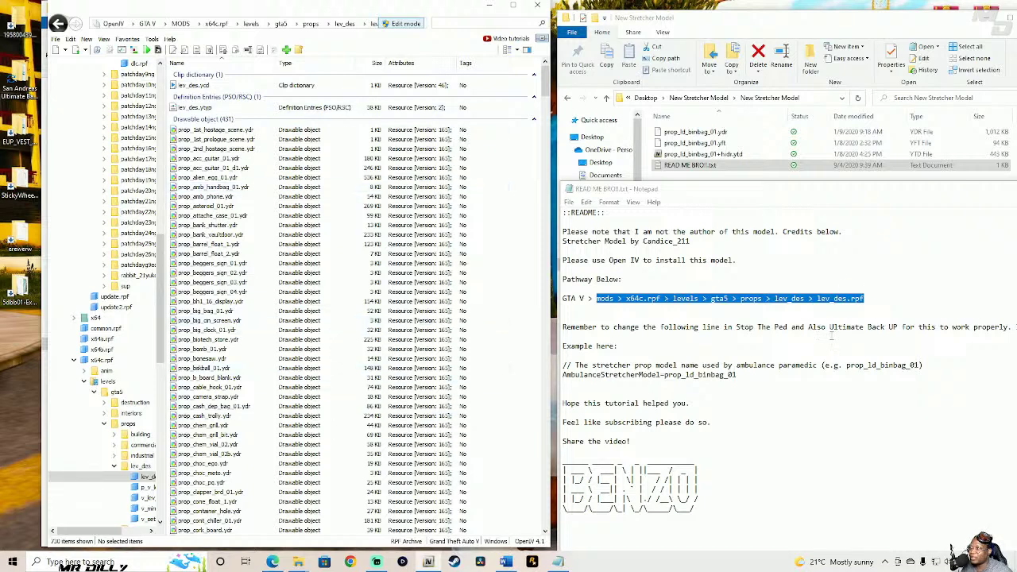
- Minimize the readme and select the three prop_ld_binbag_01 files in the New Stretcher Model folder
key(super+Down)
key(super+Down)
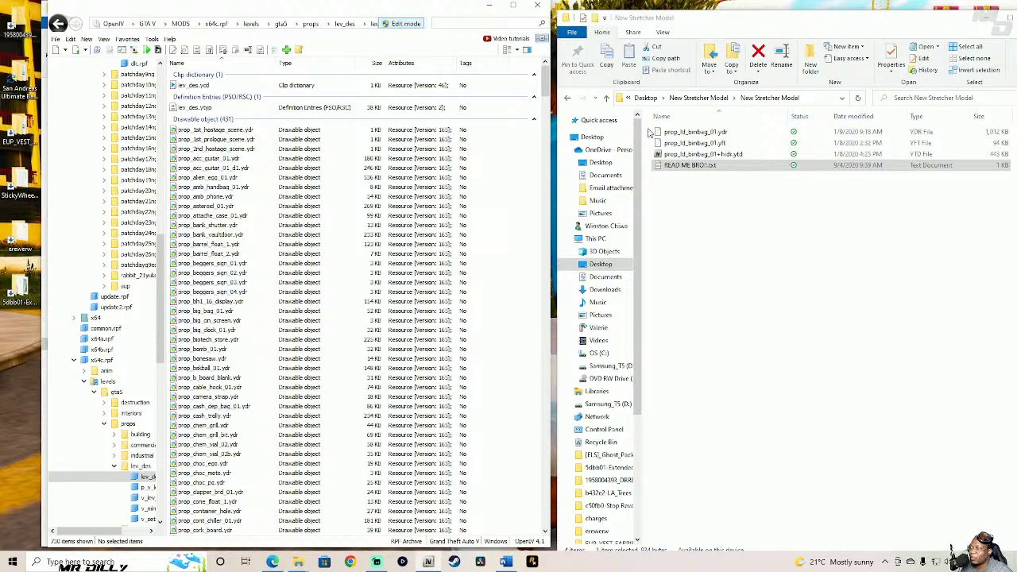
drag(648, 129, 712, 162)
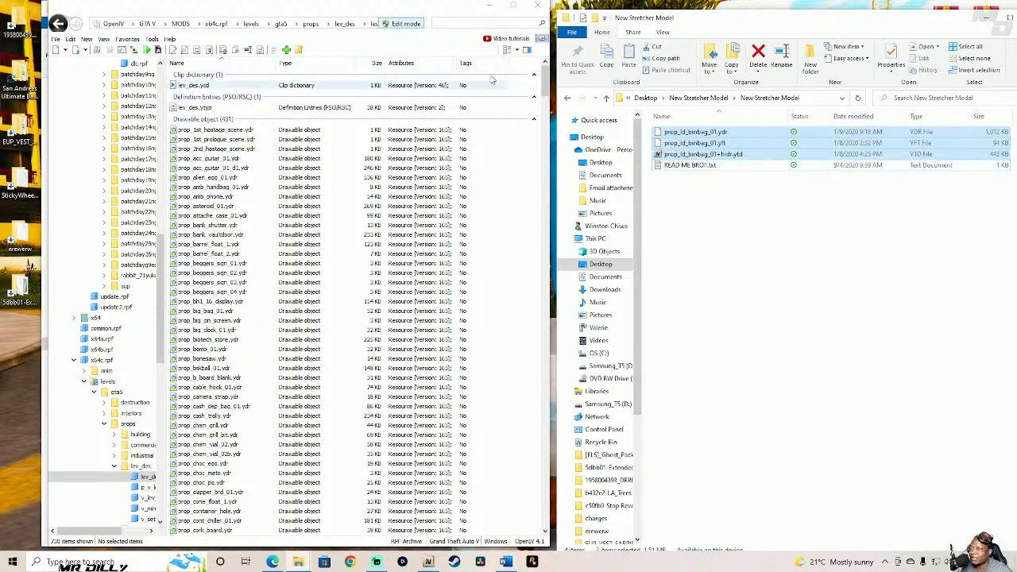
- Filter the contents of lev_des.rpf by "prop_id" to look for the existing stretcher files
click(435, 23)
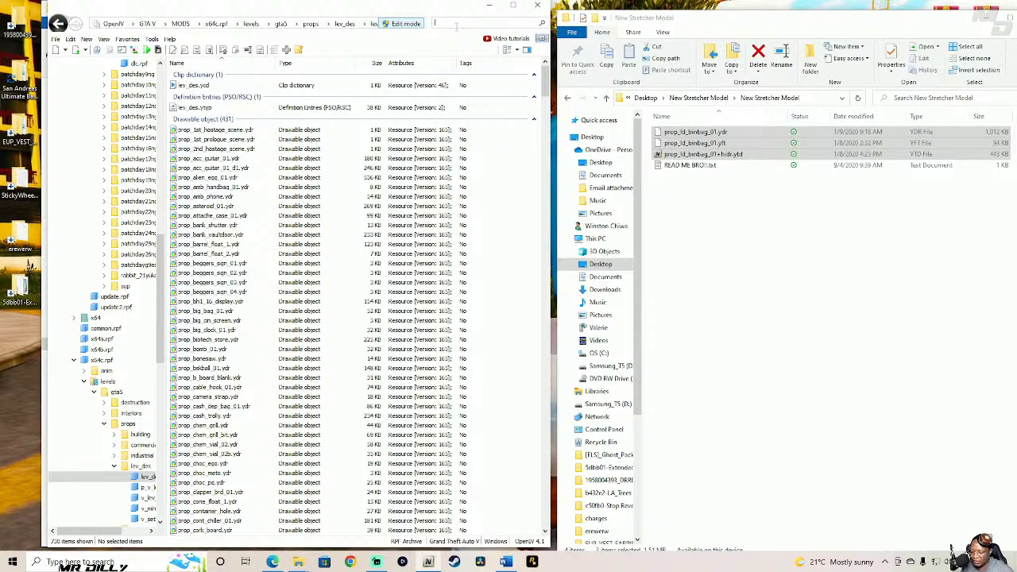
text(prop)
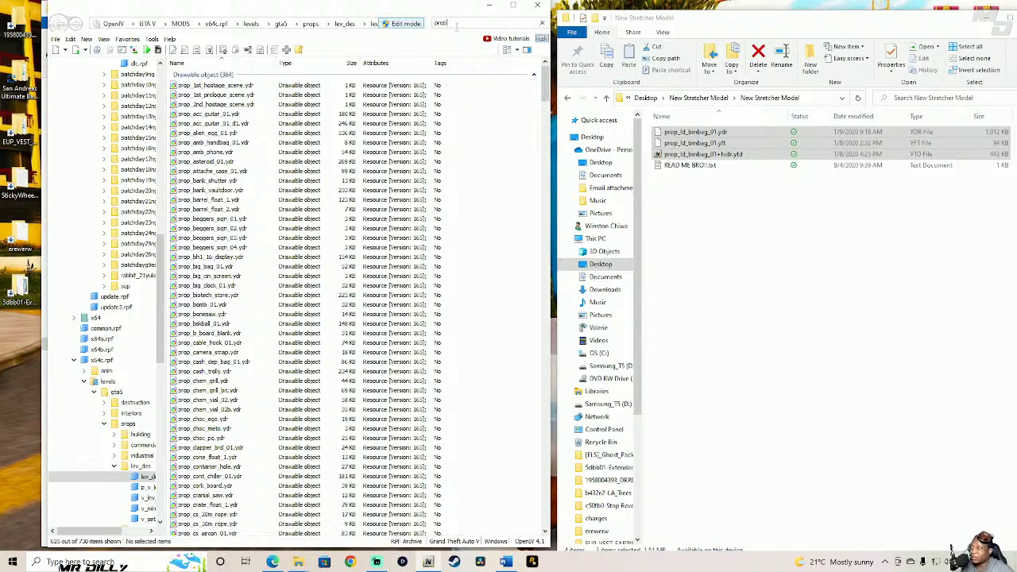
text(_id)
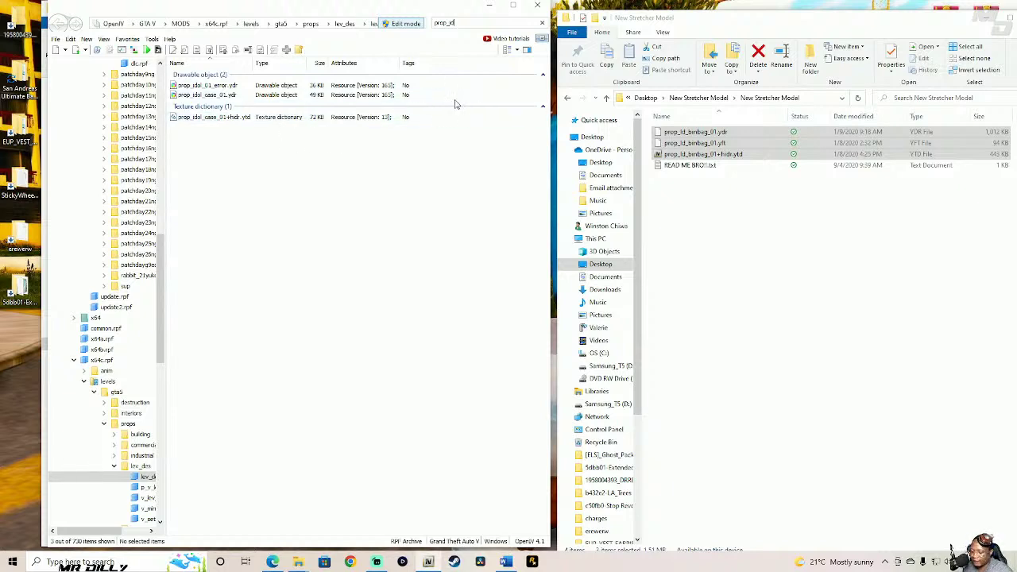
key(BackSpace)
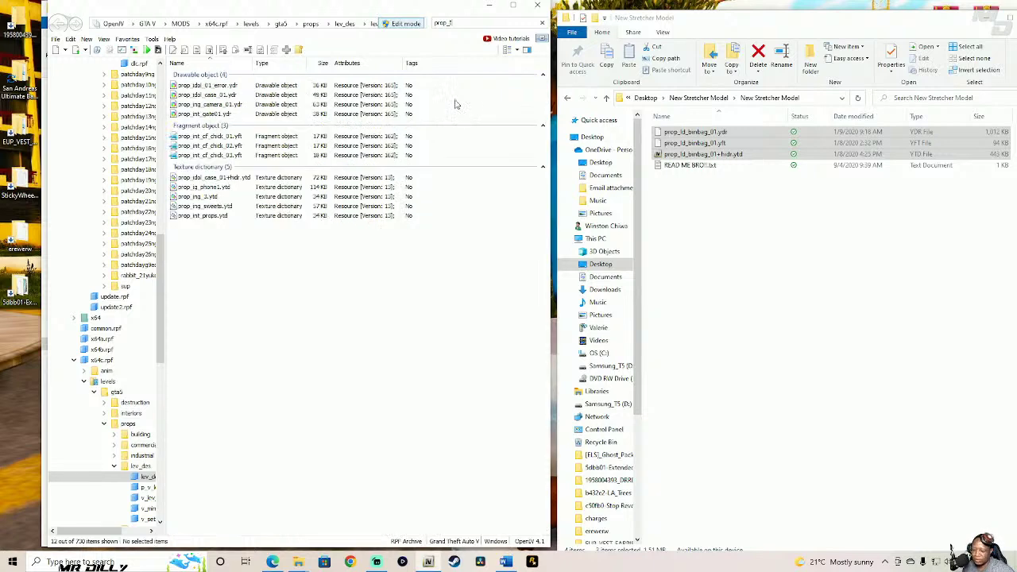
text(d)
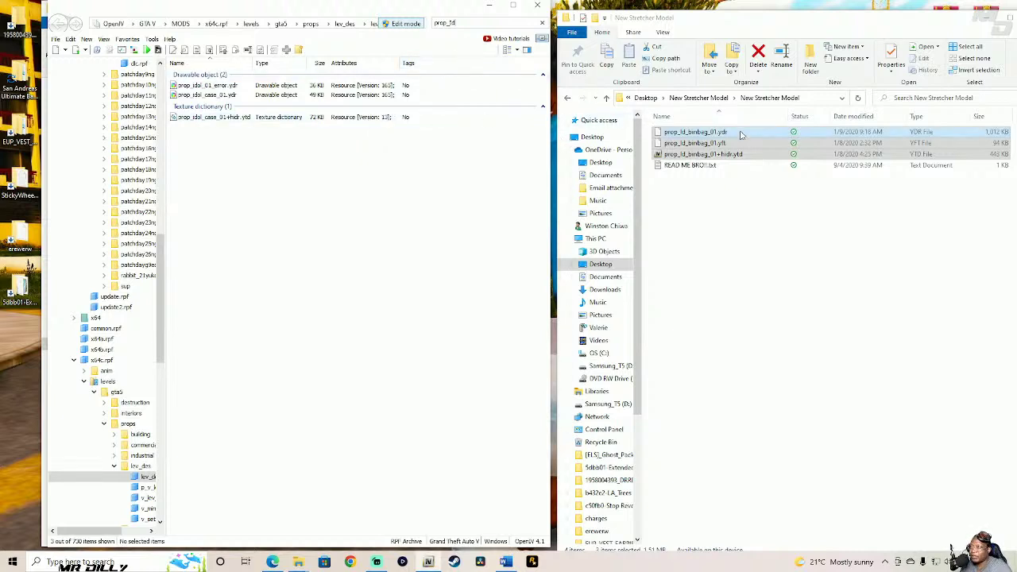
- Clear the filter and add the three selected prop_ld_binbag_01 files to lev_des.rpf
click(542, 24)
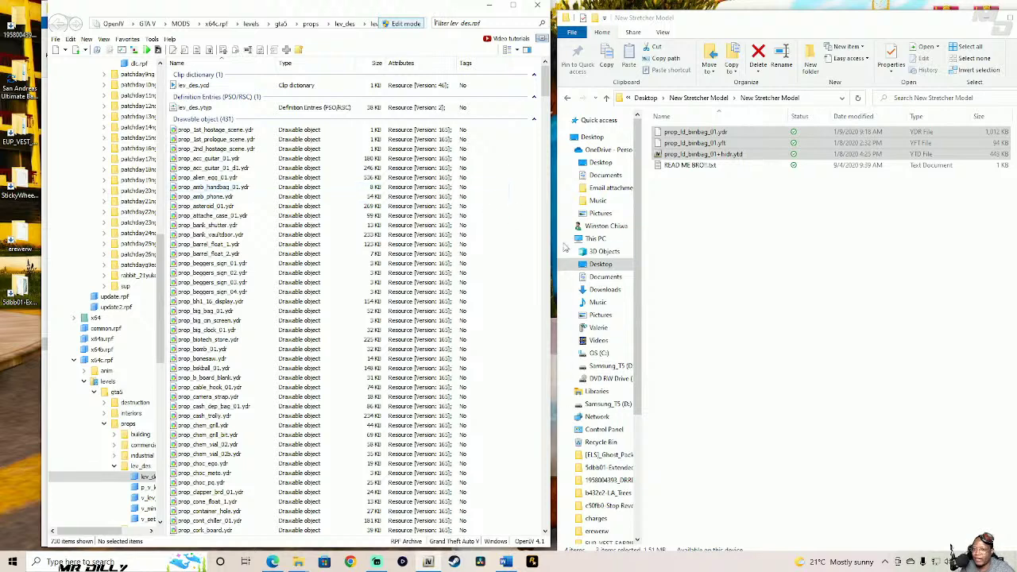
drag(699, 143, 517, 294)
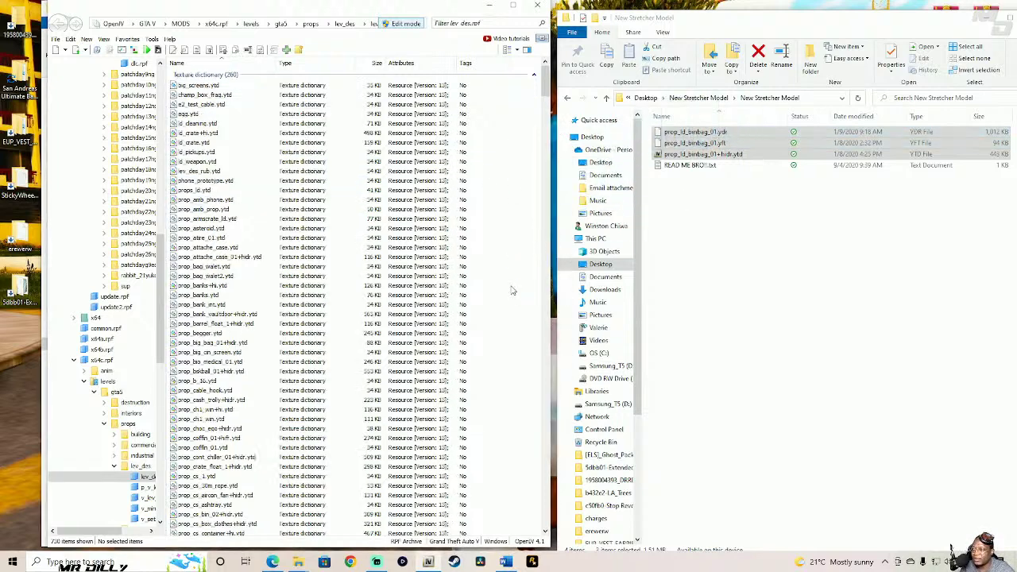
- Filter lev_des.rpf by "prop_id" and inspect the prop_idol_case_01+hidr.ytd texture dictionary, closing the texture editor without saving
click(461, 20)
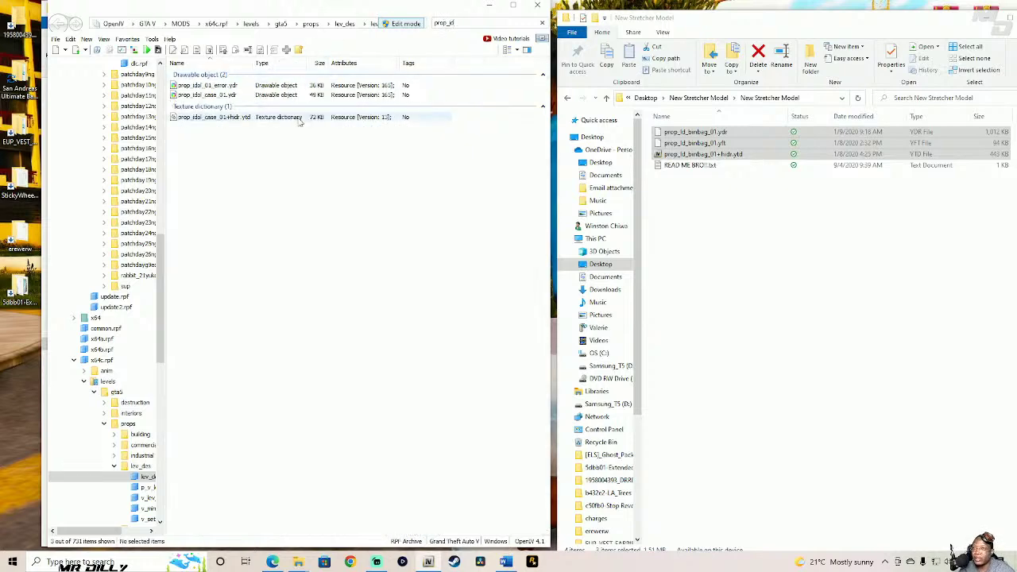
double_click(279, 117)
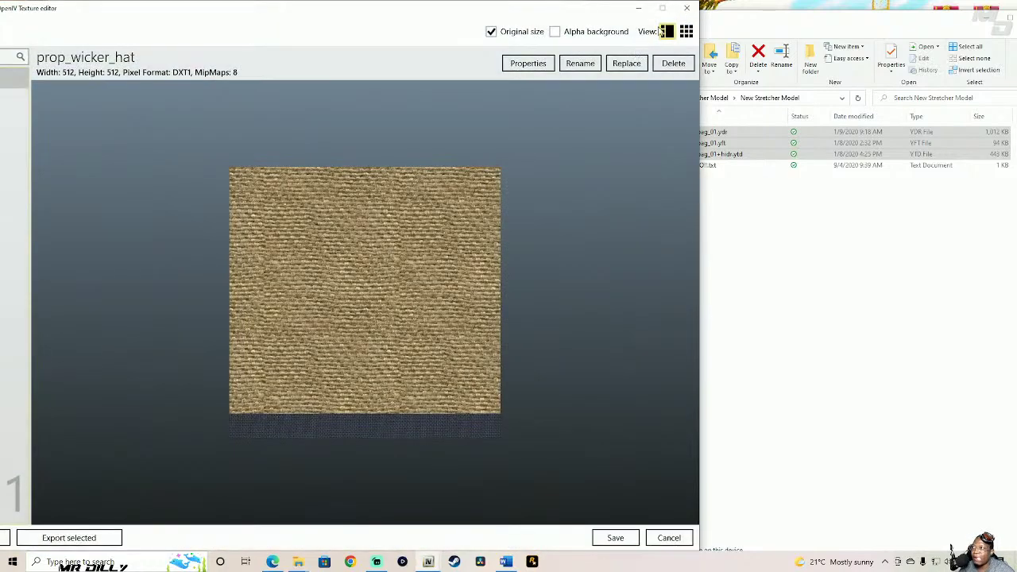
click(687, 8)
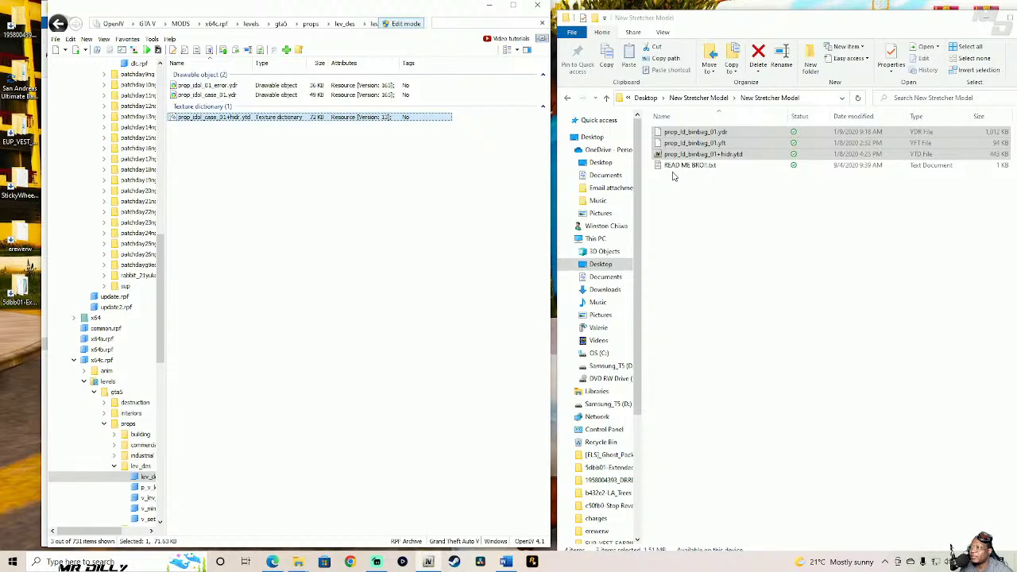
- Filter lev_des.rpf by "prop", find prop_ld_binbag_01.ydr and preview its model from another angle before closing the viewer
click(467, 24)
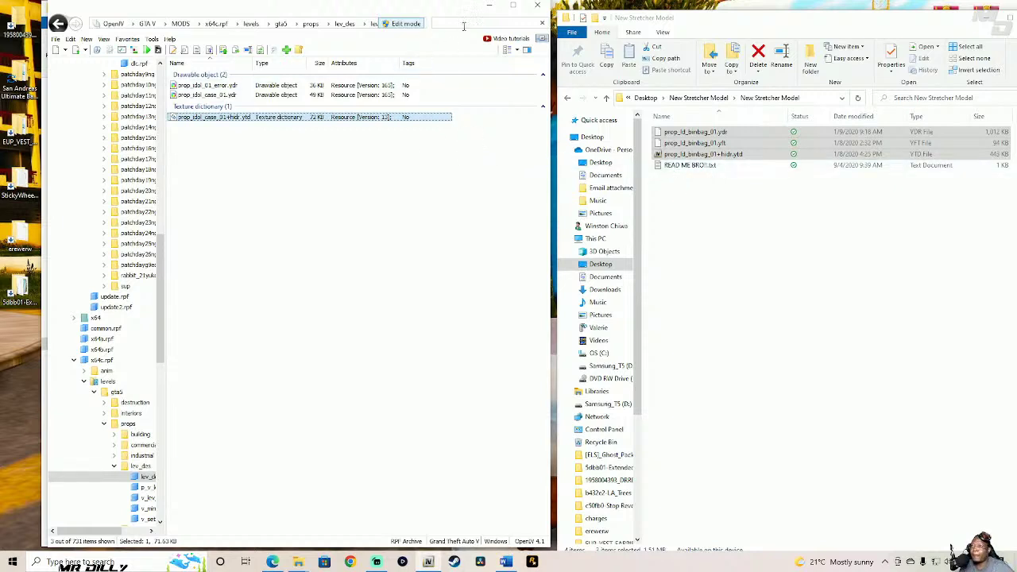
text(prop_id)
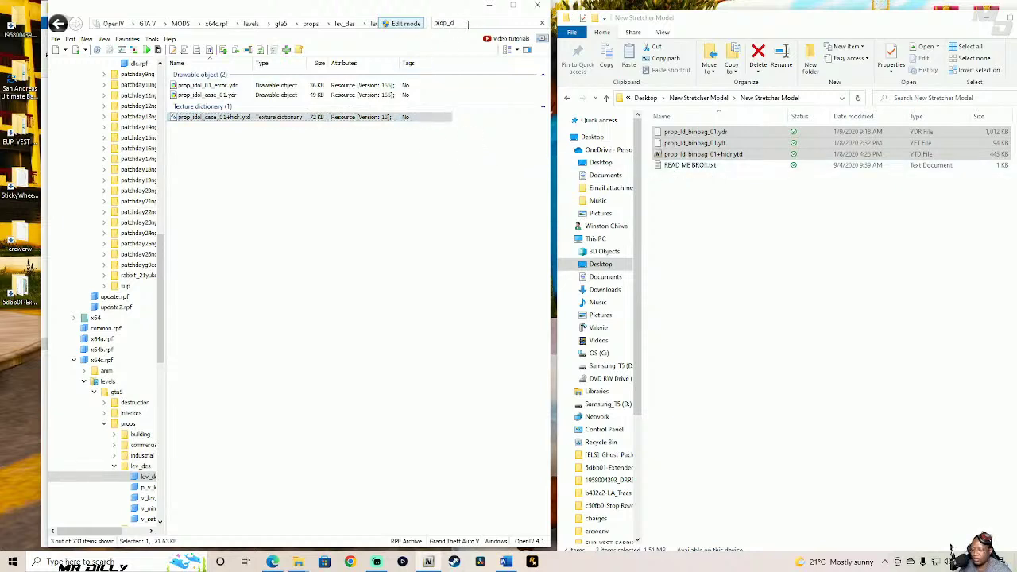
key(BackSpace)
key(BackSpace)
key(BackSpace)
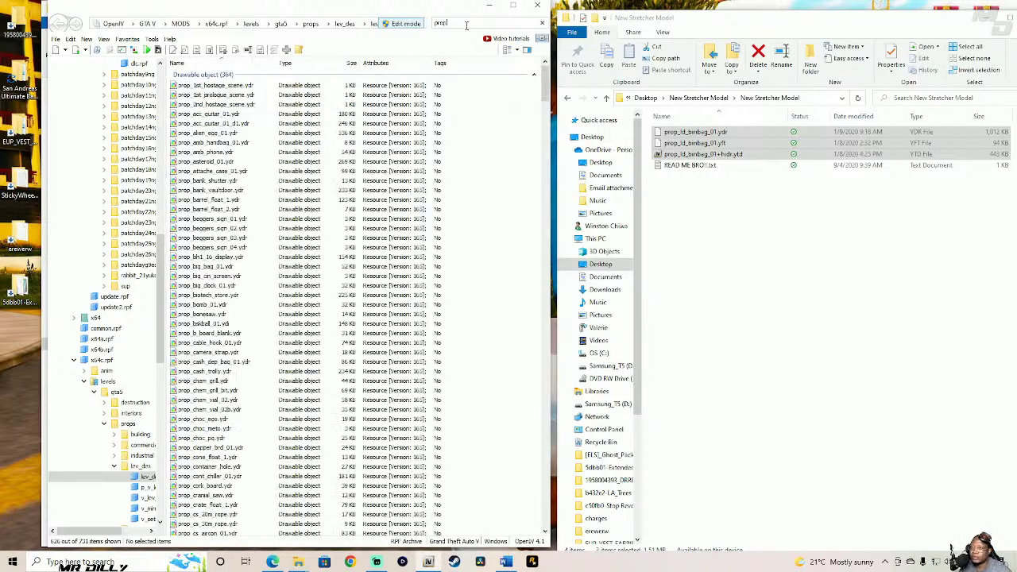
scroll(546, 90, down, 1)
drag(546, 90, 536, 206)
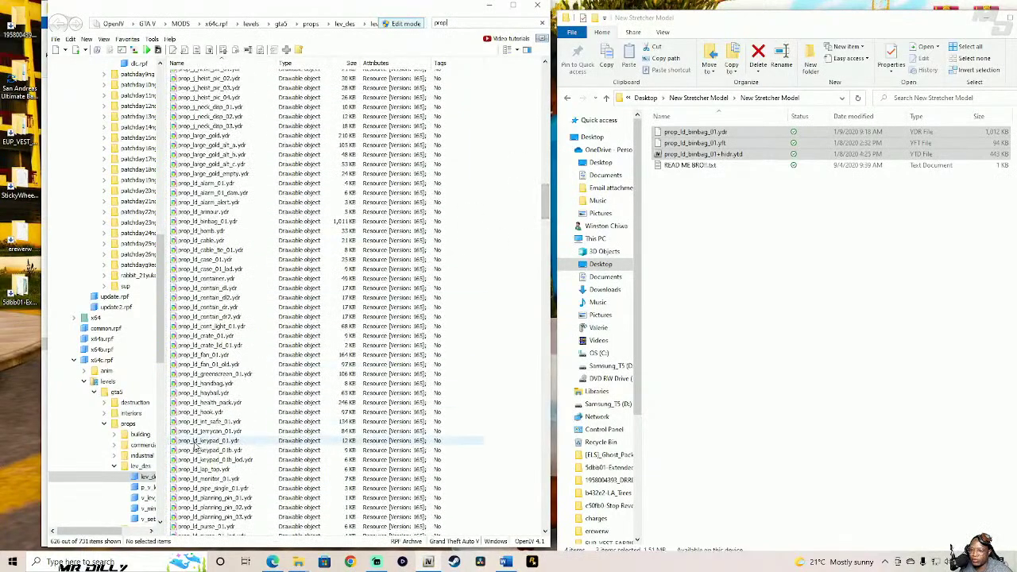
drag(545, 208, 544, 226)
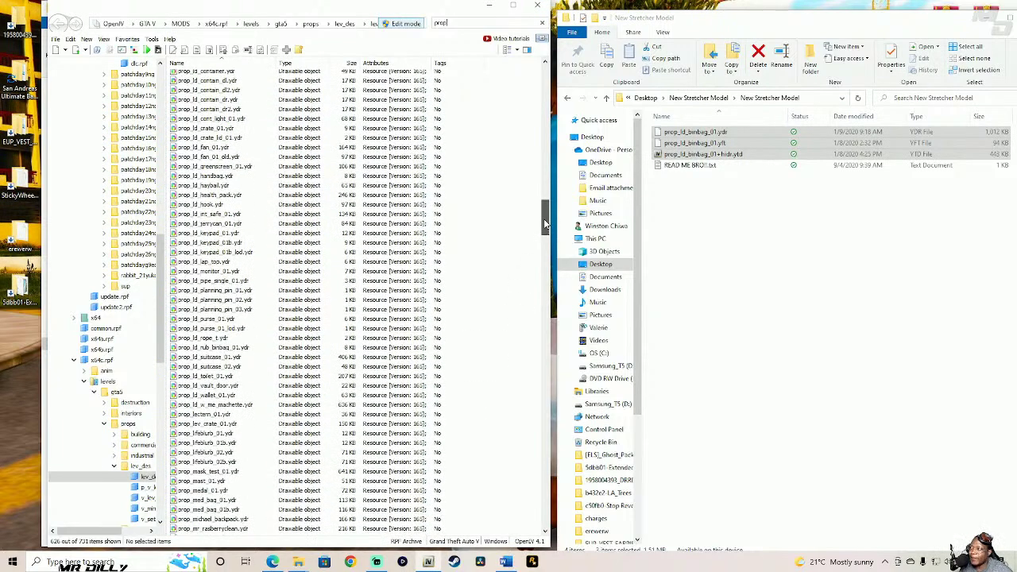
drag(545, 225, 552, 205)
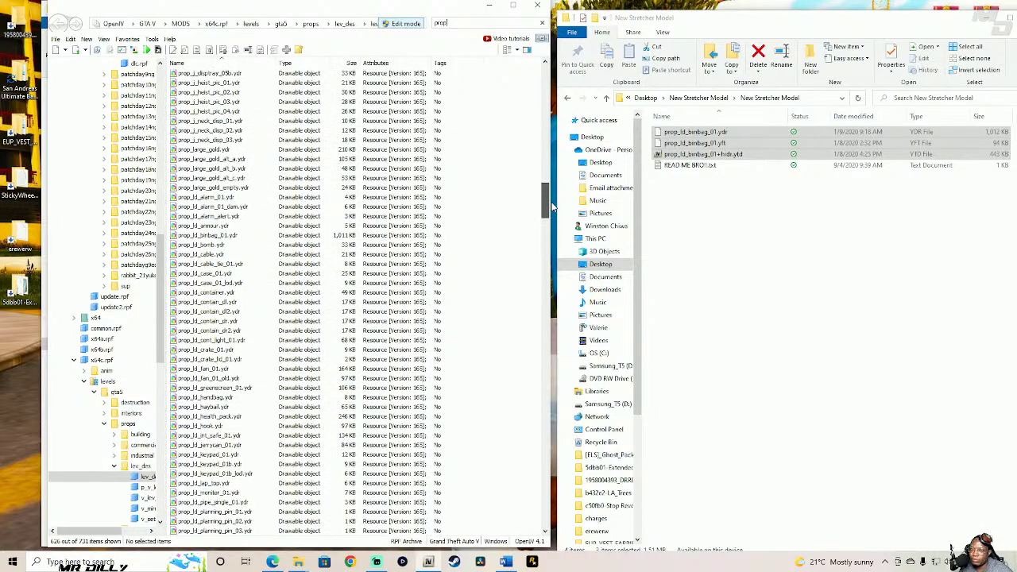
click(295, 236)
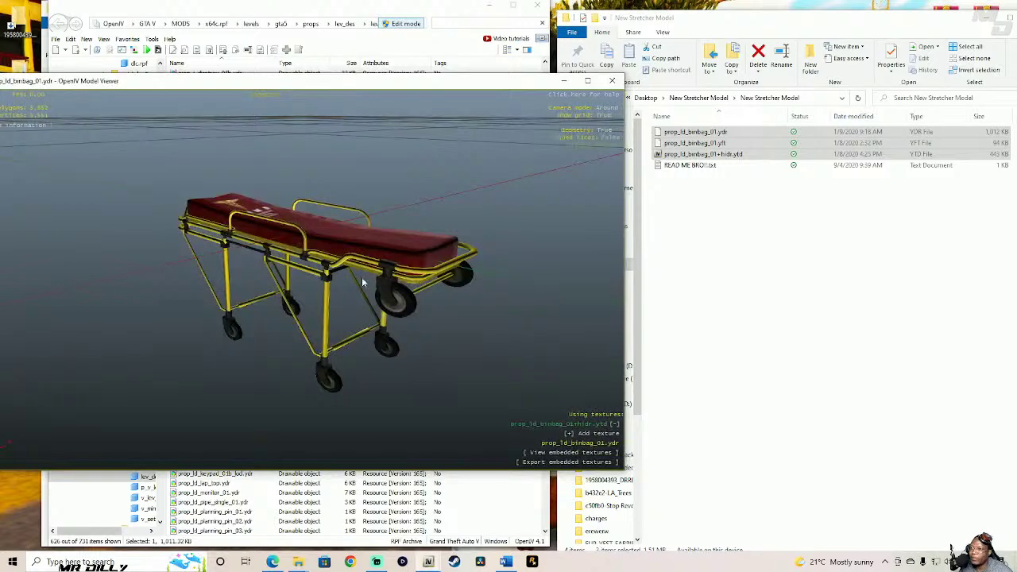
drag(361, 276, 198, 291)
click(621, 81)
- Close the New Stretcher Model folder window and move its zip below the LidarGun archive on the desktop
click(801, 29)
drag(823, 26, 578, 41)
click(739, 33)
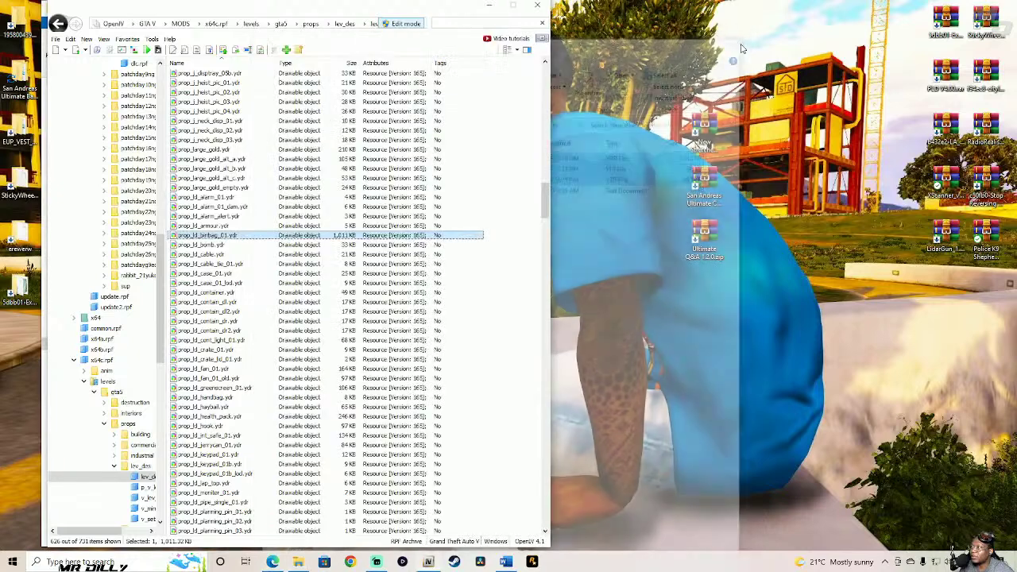
drag(704, 128, 949, 289)
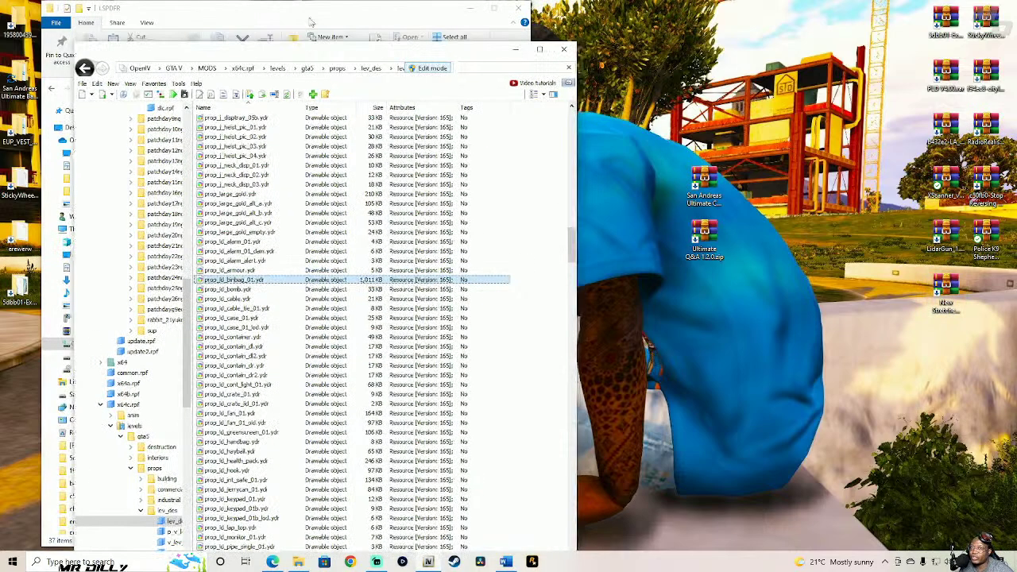
- Bring the Grand Theft Auto V plugins\LSPDFR folder window in front of OpenIV and shift it toward the middle of the desktop
click(308, 28)
drag(419, 24, 440, 15)
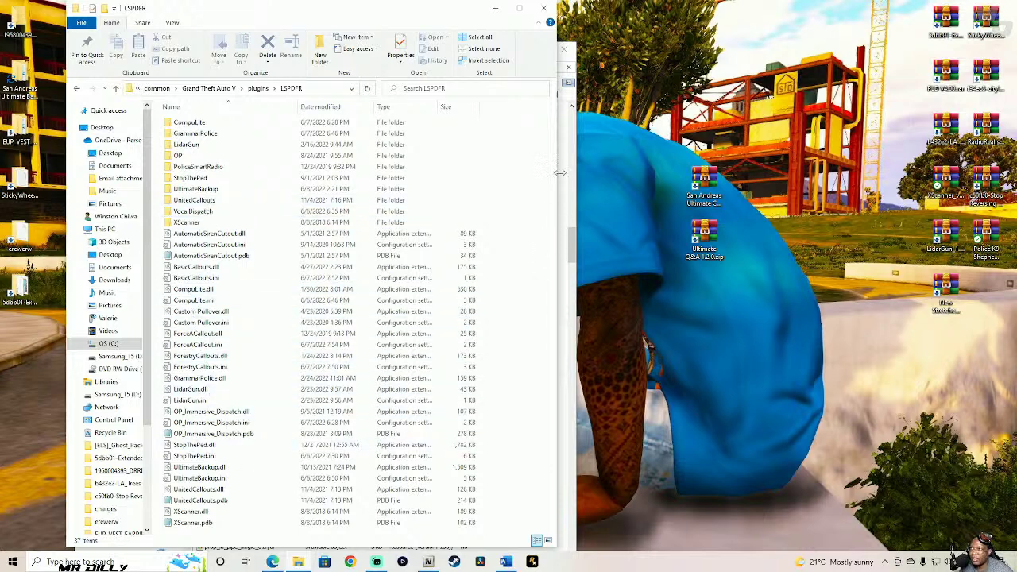
drag(468, 14, 537, 14)
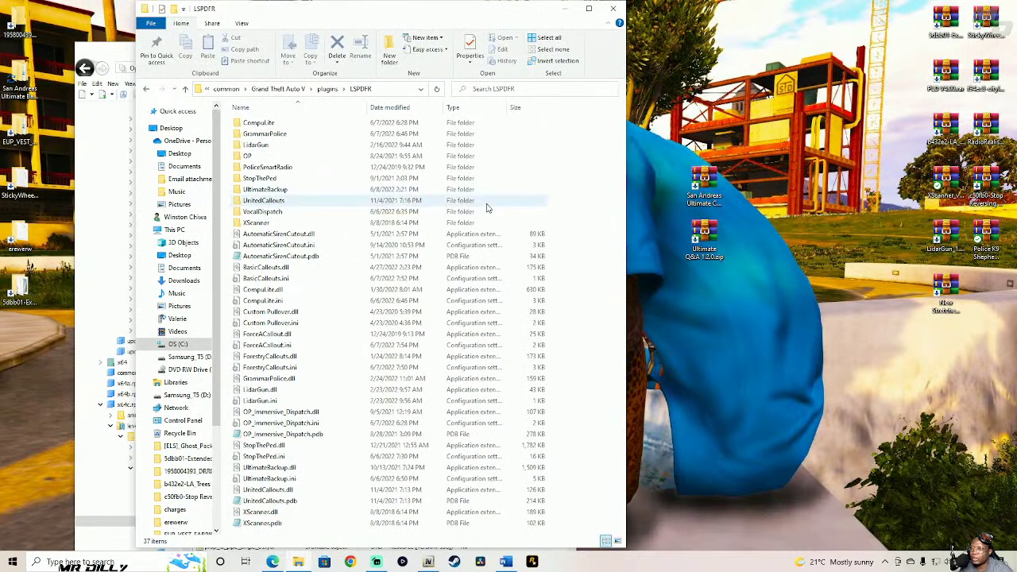
- Open StopThePed.ini from the Grand Theft Auto V plugins\LSPDFR folder and move its window to the upper part of the desktop
click(287, 92)
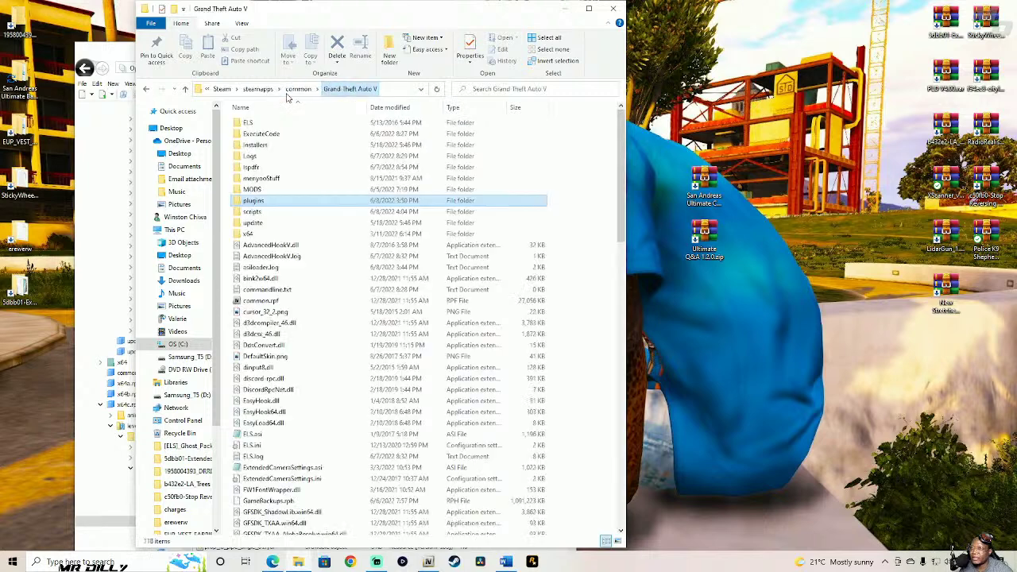
double_click(316, 203)
double_click(302, 140)
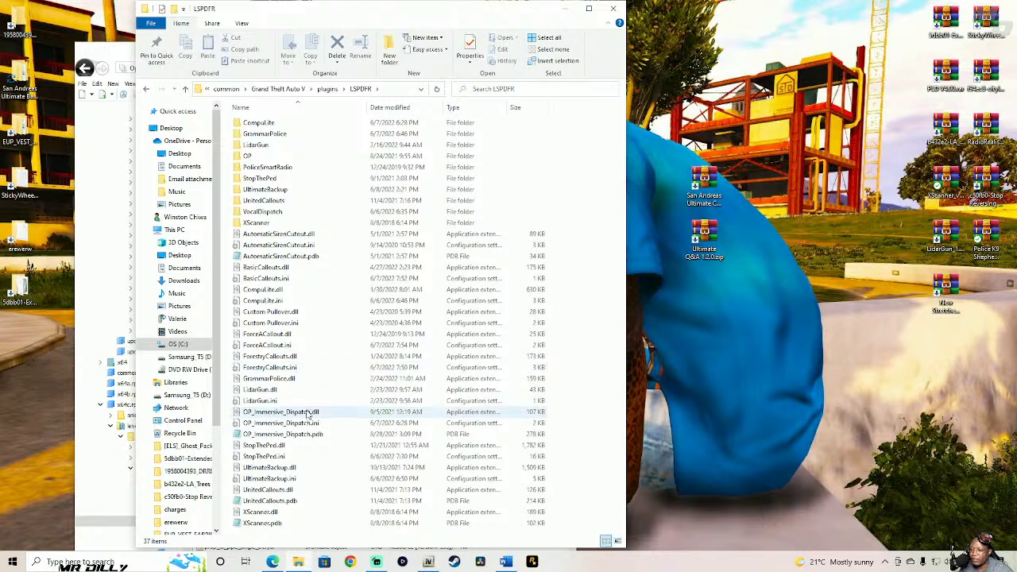
click(290, 460)
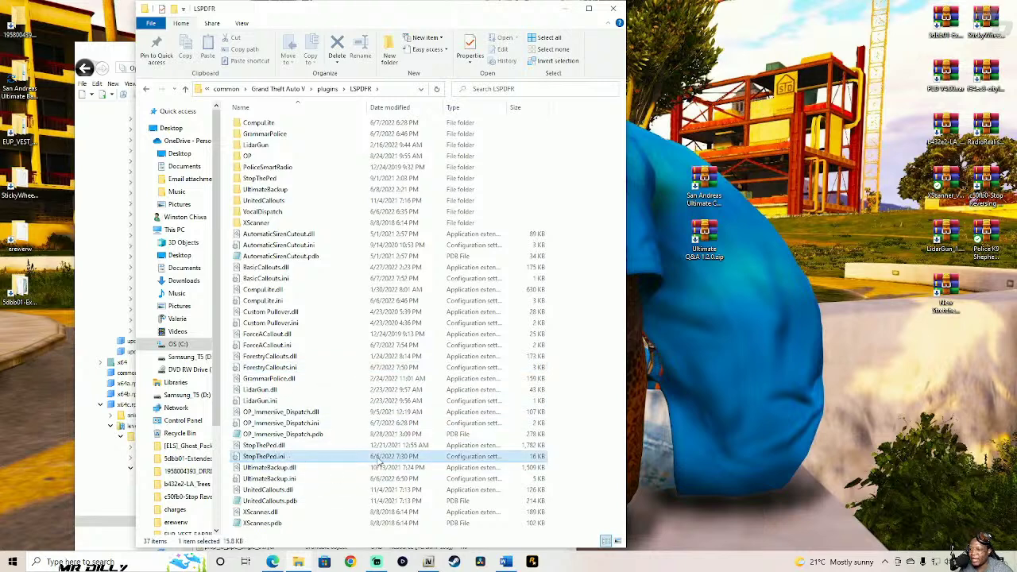
double_click(478, 459)
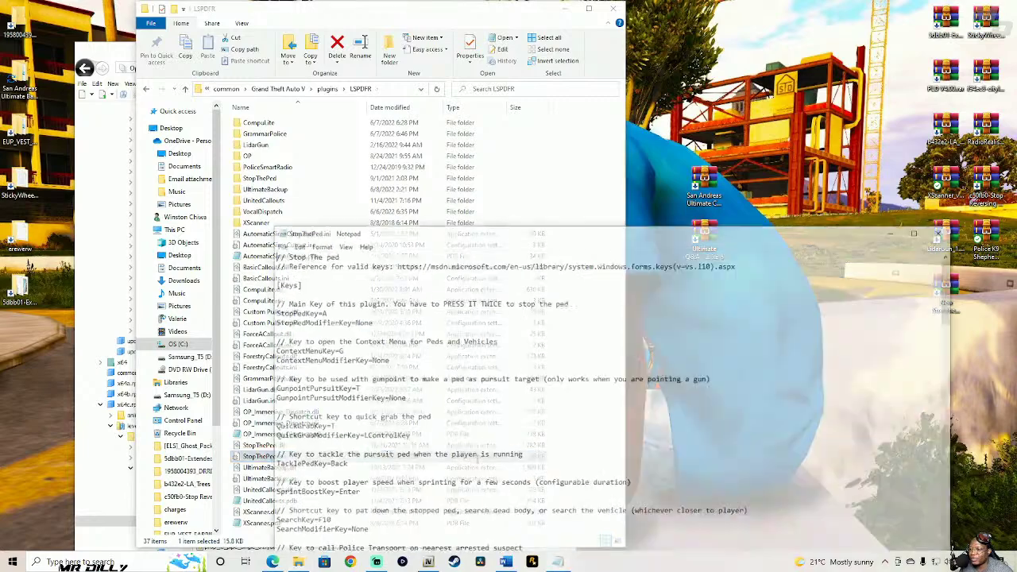
drag(610, 235, 455, 21)
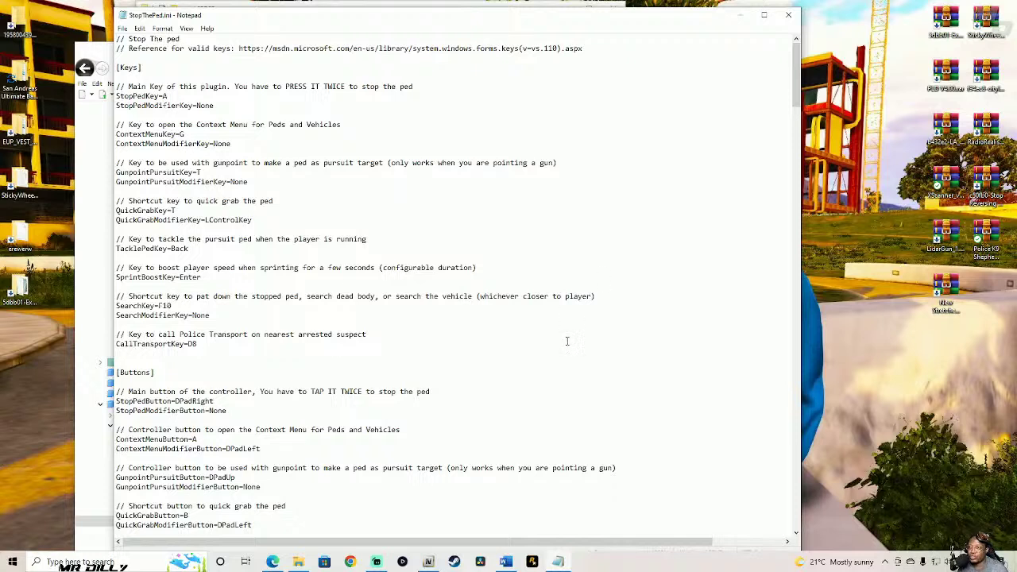
- Search StopThePed.ini for "stretcher" and locate the AmbulanceStretcherModel setting
key(ctrl+f)
text(stretcher)
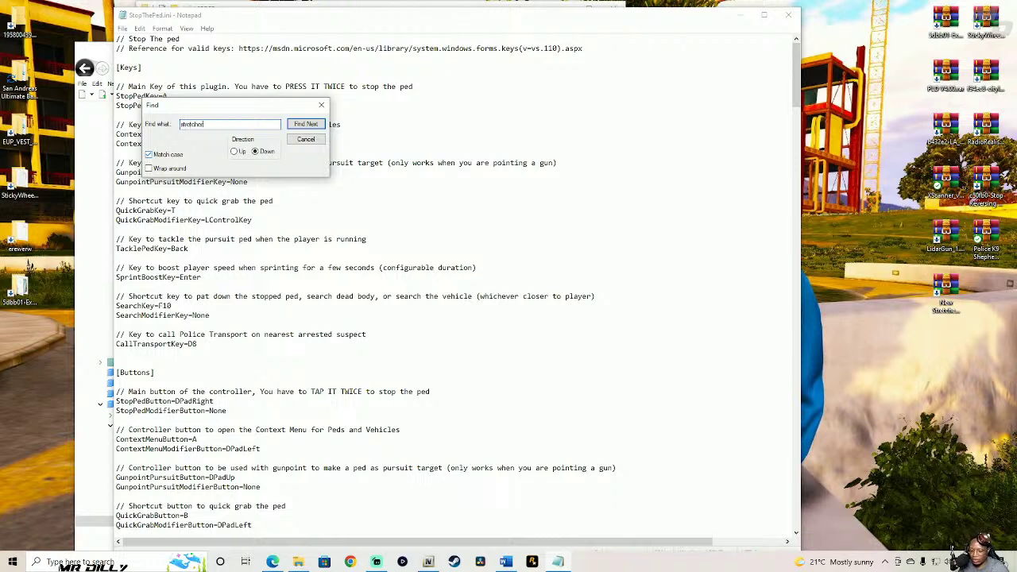
click(306, 124)
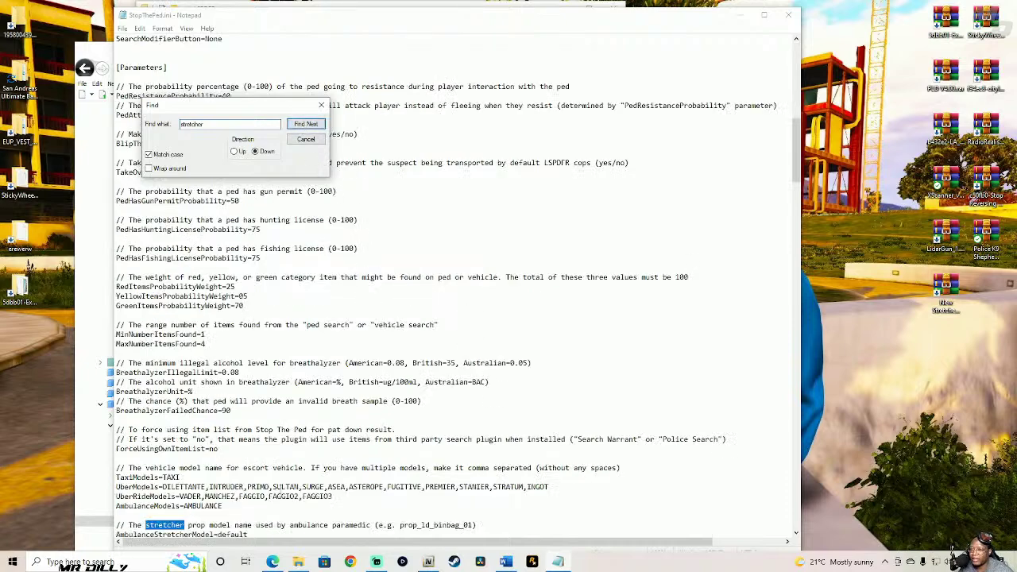
click(321, 105)
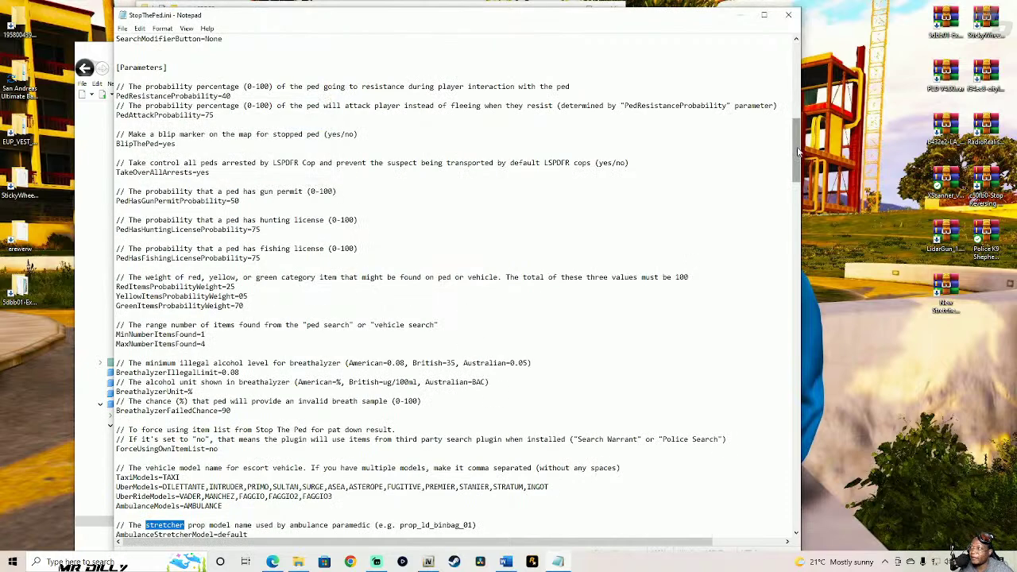
drag(796, 151, 805, 197)
drag(131, 171, 480, 185)
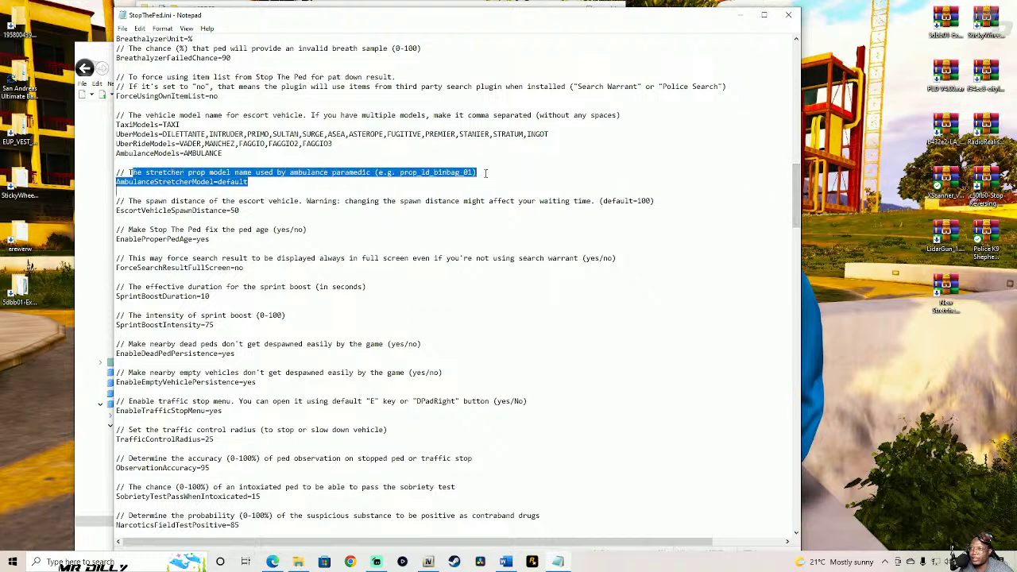
click(504, 153)
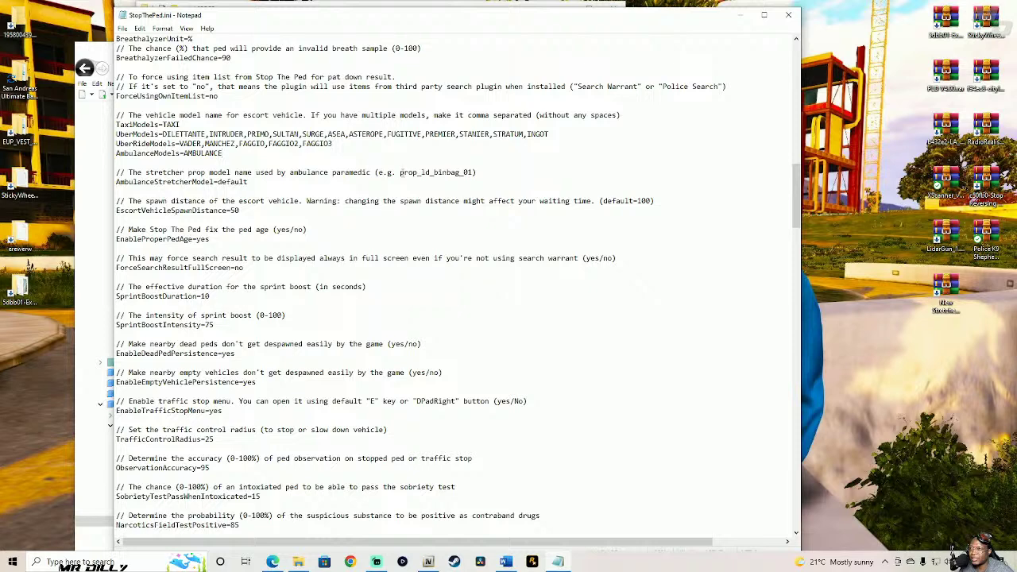
- Set AmbulanceStretcherModel to prop_ld_binbag_01 in StopThePed.ini, then save and close the file
drag(399, 172, 464, 173)
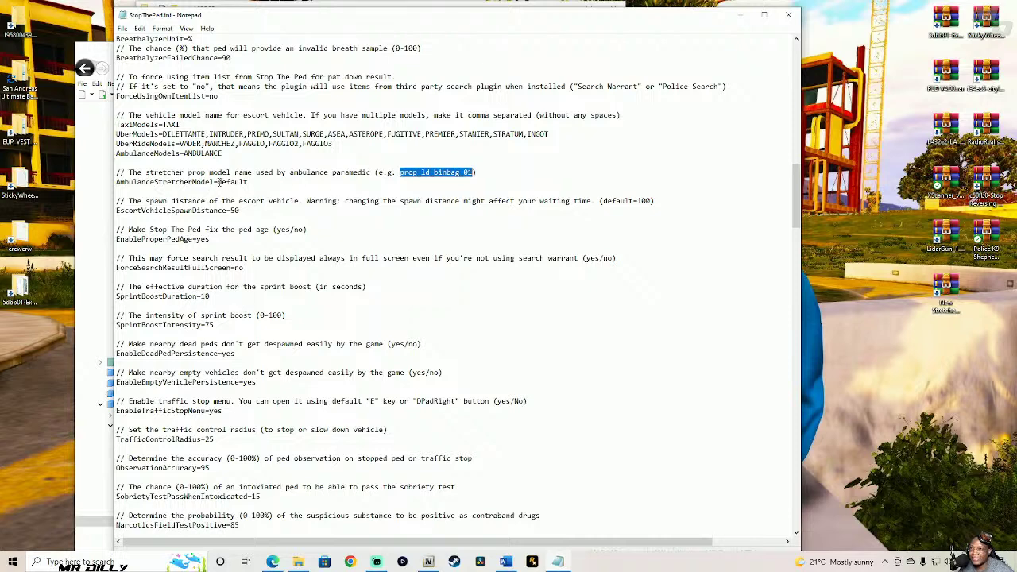
drag(217, 182, 255, 181)
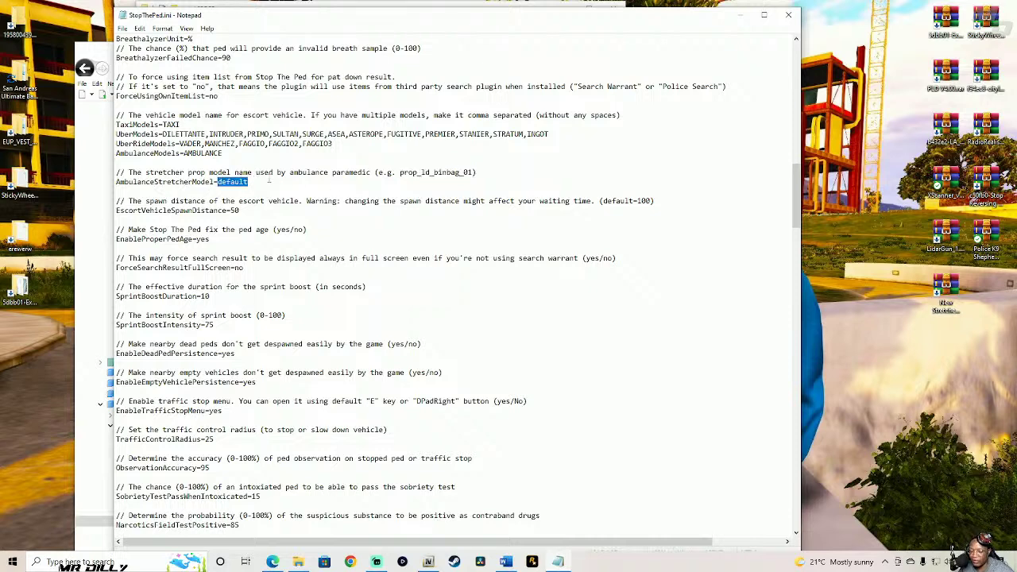
text(prop_ld_binbag_01)
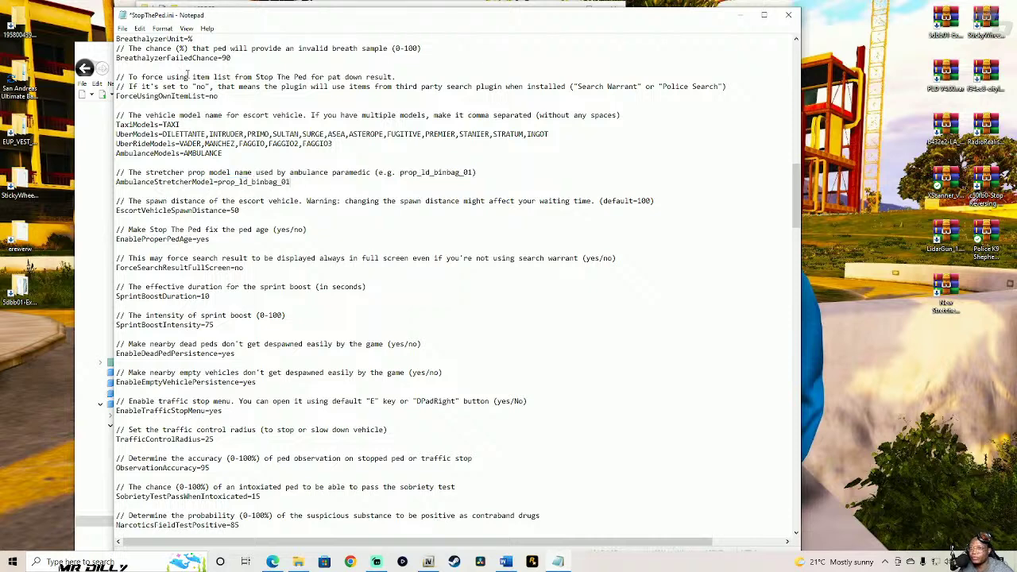
click(123, 29)
click(141, 76)
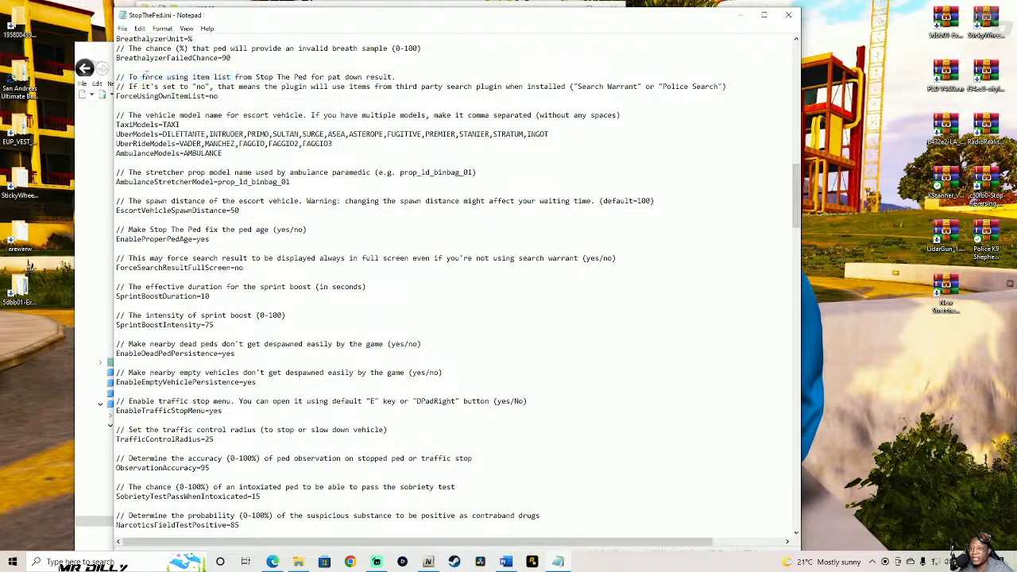
click(788, 15)
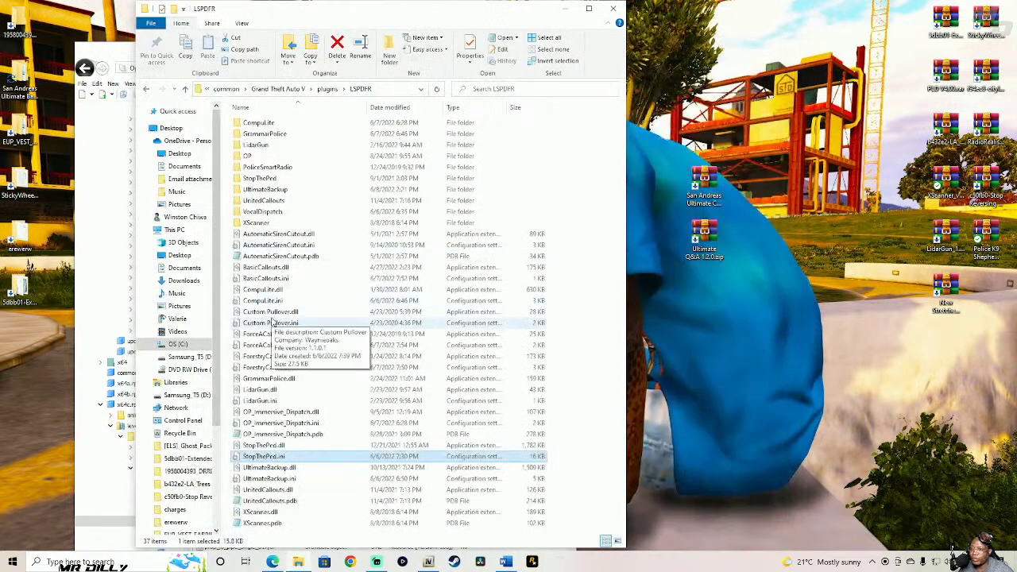
- Open UltimateBackup.ini from the LSPDFR folder and search it for "stretcher" to locate the AmbulanceStretcherModel setting
click(334, 479)
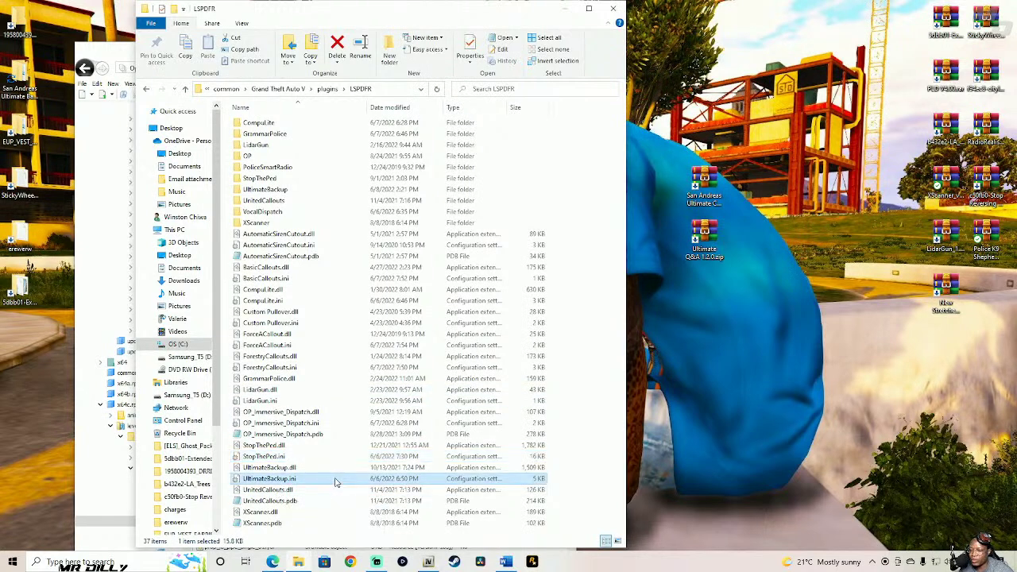
double_click(449, 480)
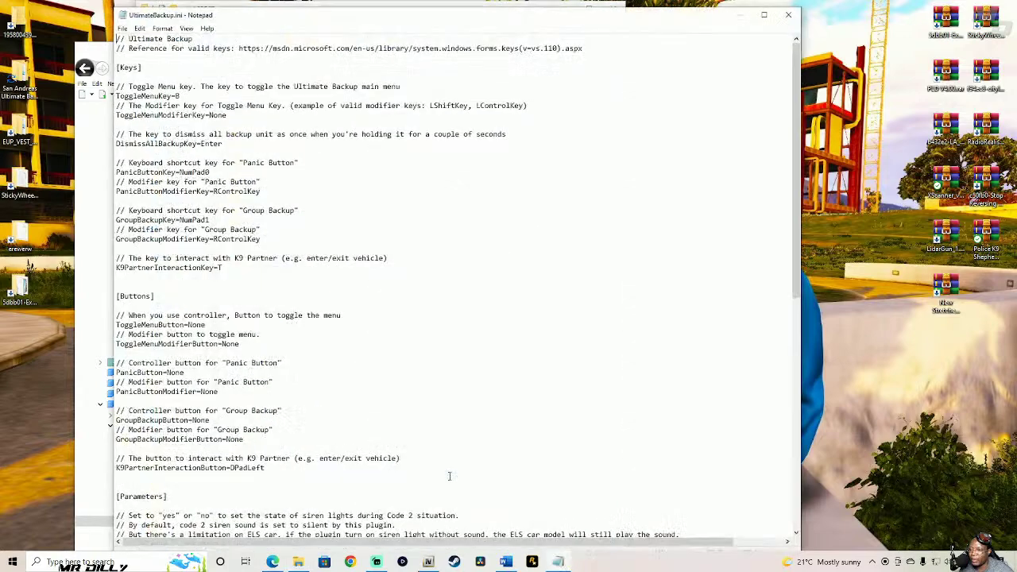
drag(371, 16, 363, 9)
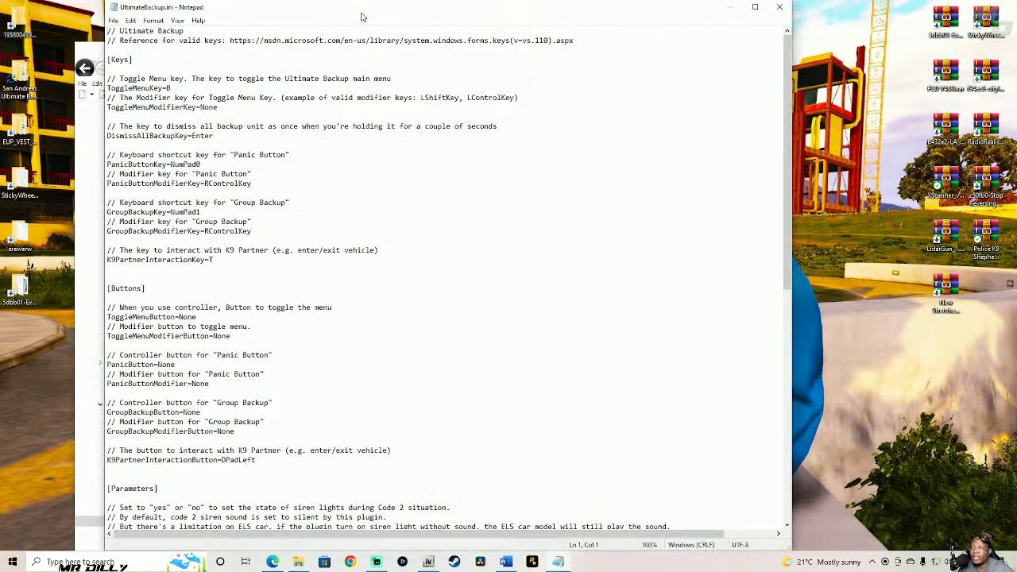
key(ctrl+f)
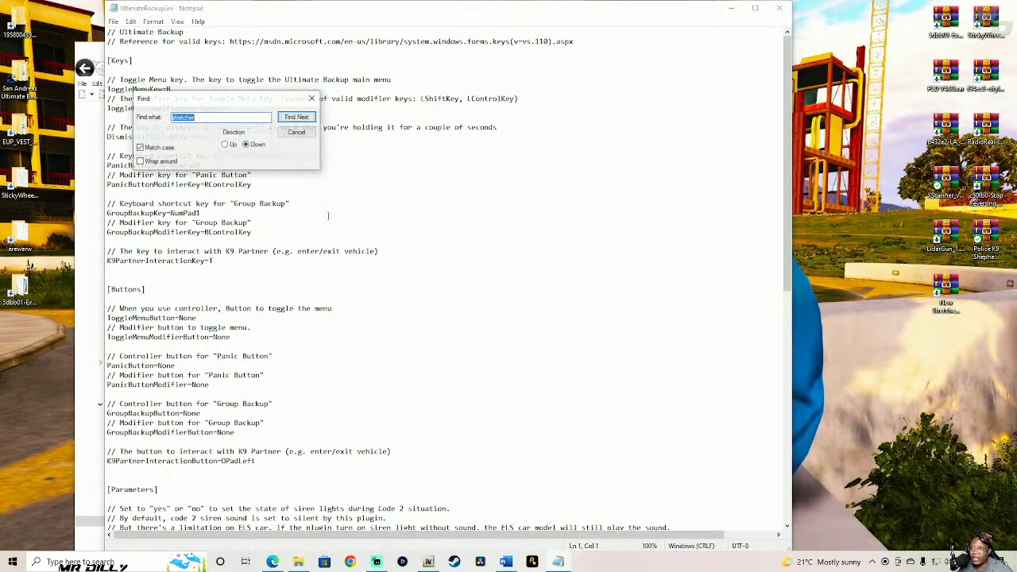
click(297, 118)
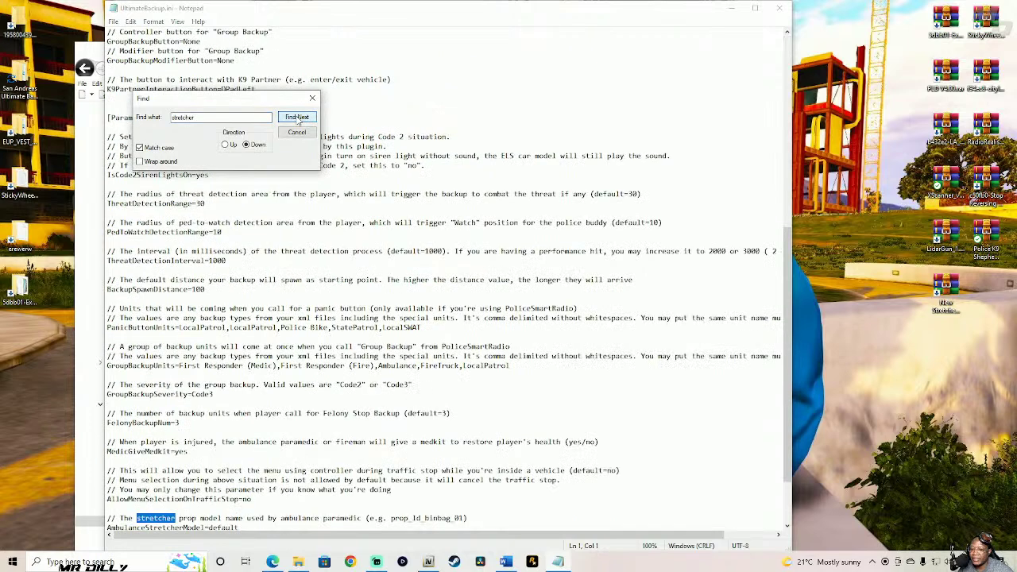
click(548, 412)
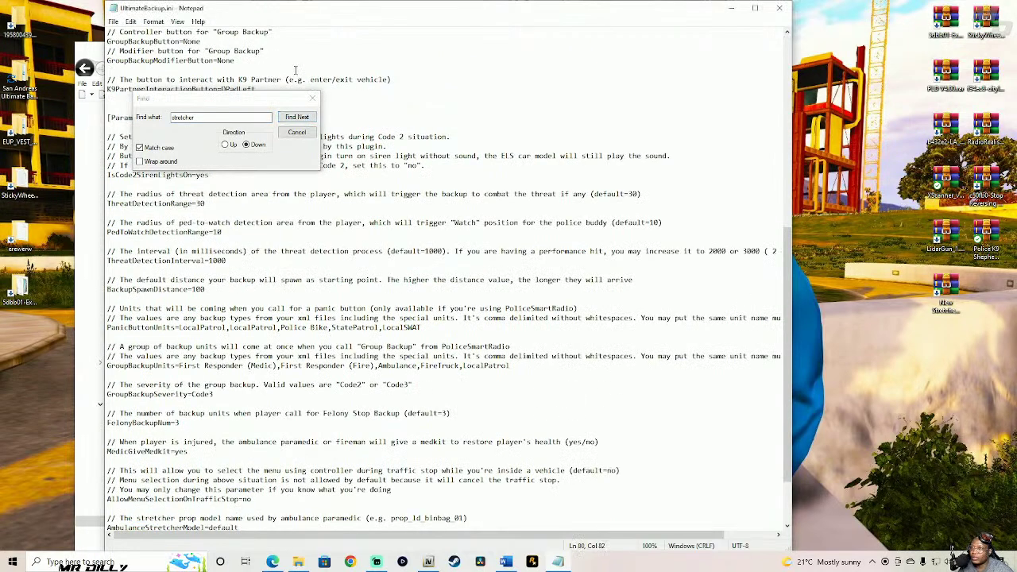
click(312, 98)
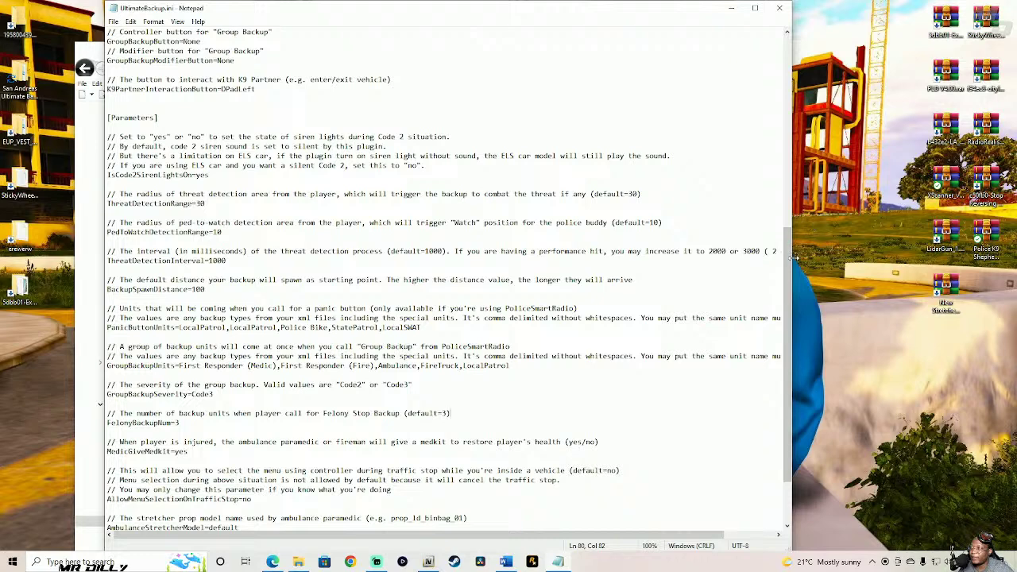
drag(787, 255, 788, 291)
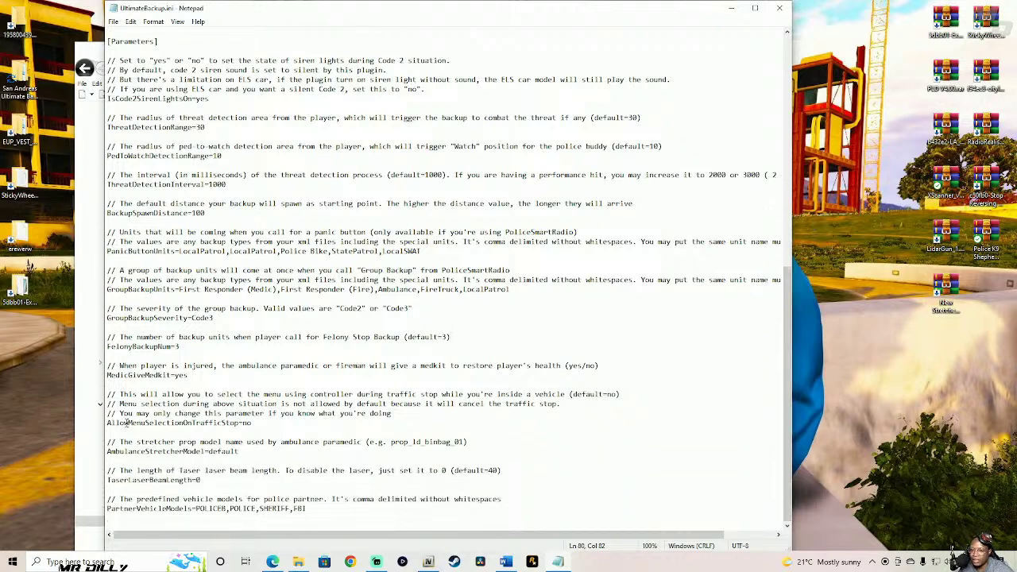
- Set AmbulanceStretcherModel to prop_ld_binbag_01 in UltimateBackup.ini, then save and close the file
drag(116, 436, 259, 450)
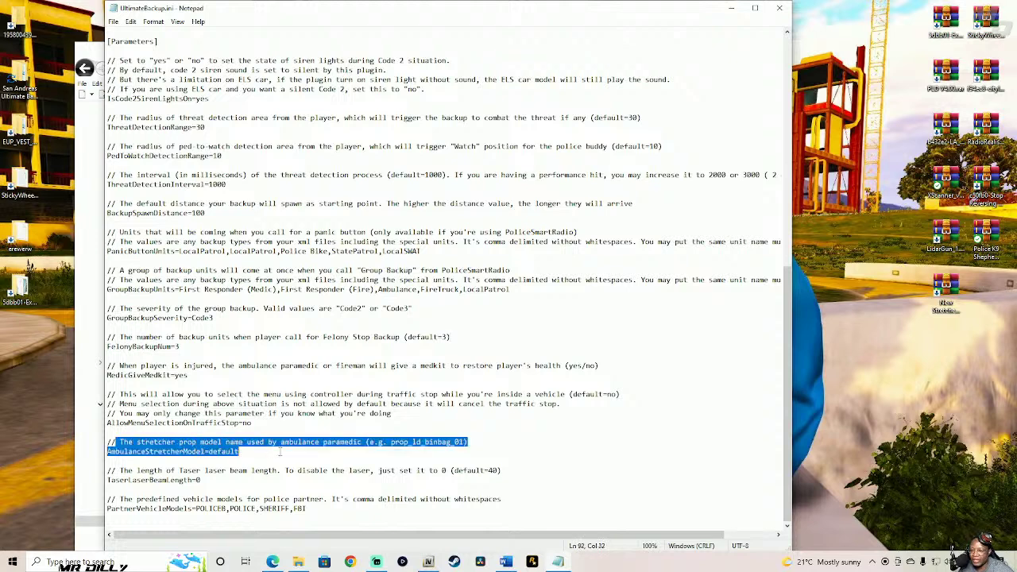
click(249, 452)
drag(210, 451, 250, 454)
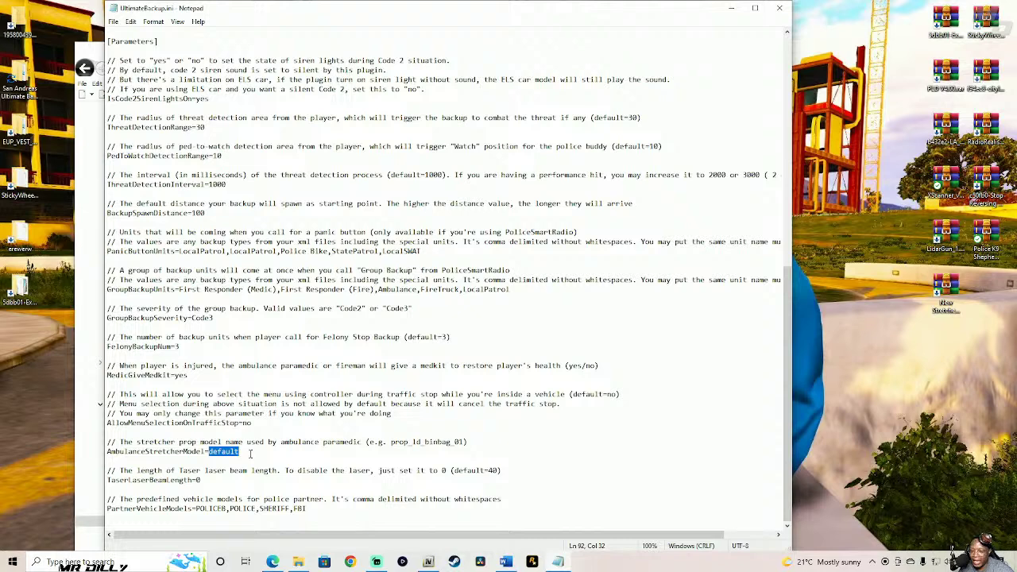
text(prop_ld_binbag_01)
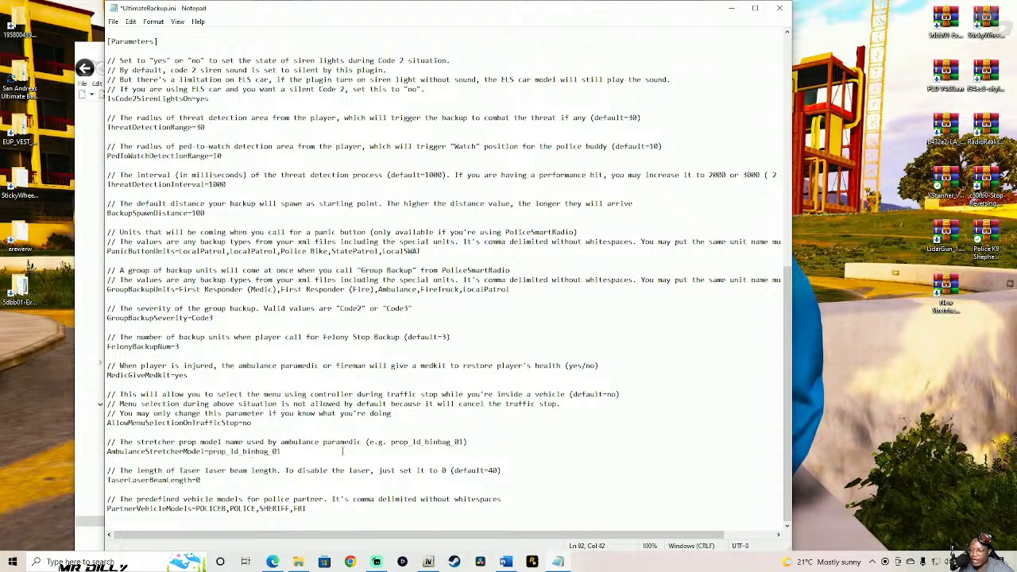
drag(390, 443, 465, 443)
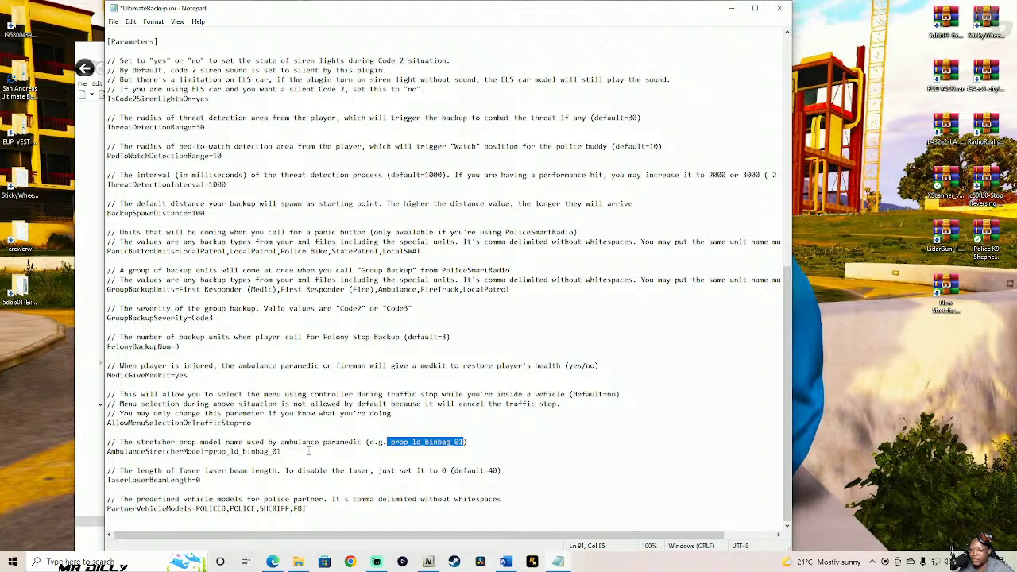
click(113, 21)
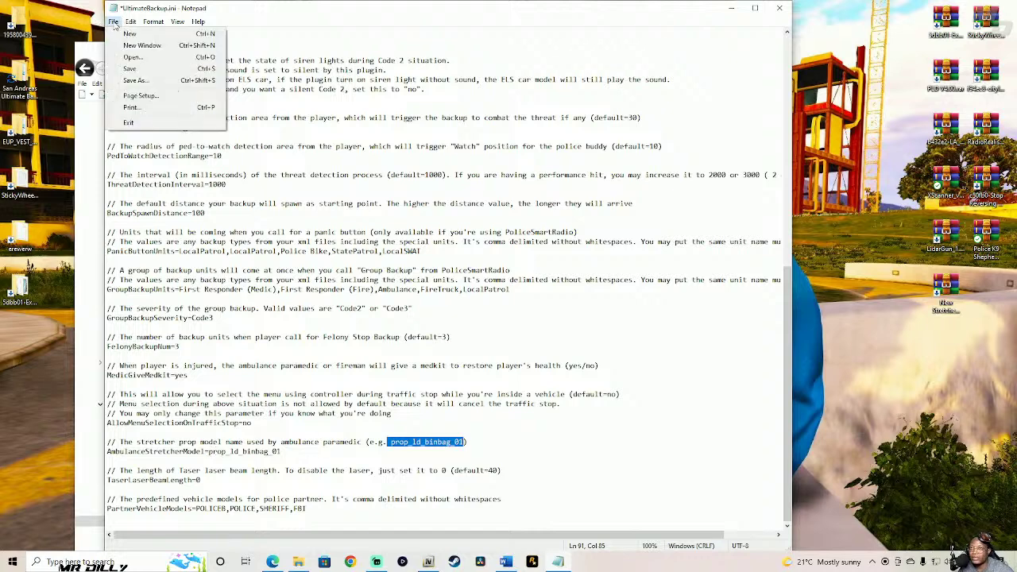
click(130, 69)
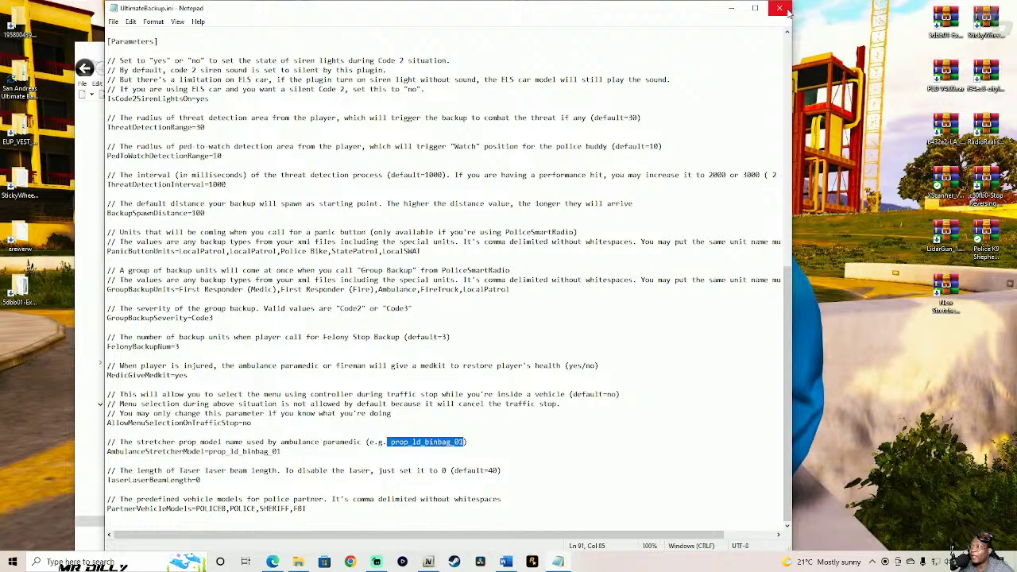
click(779, 9)
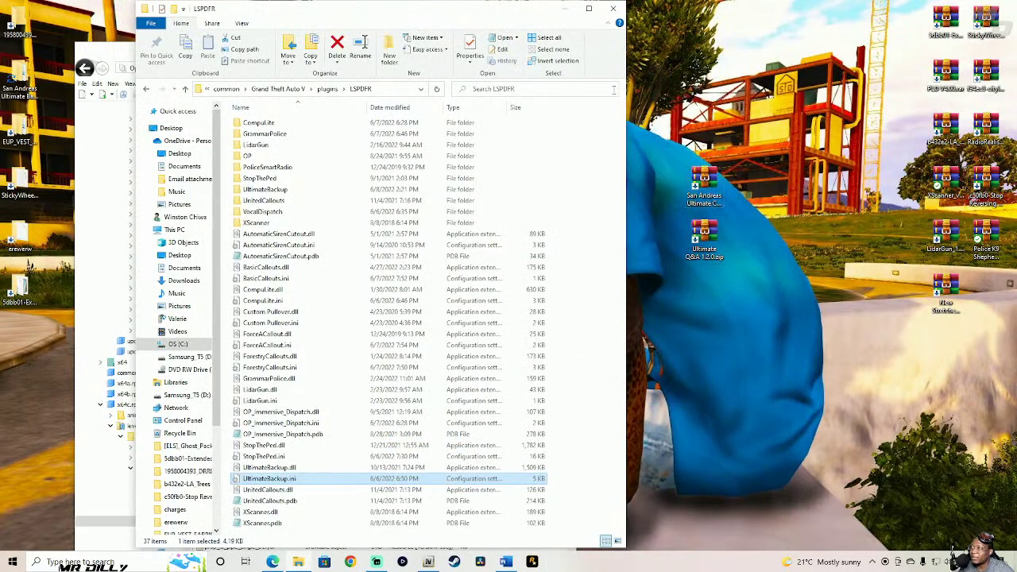
- Extract the San Andreas Ultimate CompuLite ChargesV1.3.1 archive to its own desktop folder and close the archive window
click(696, 177)
double_click(703, 184)
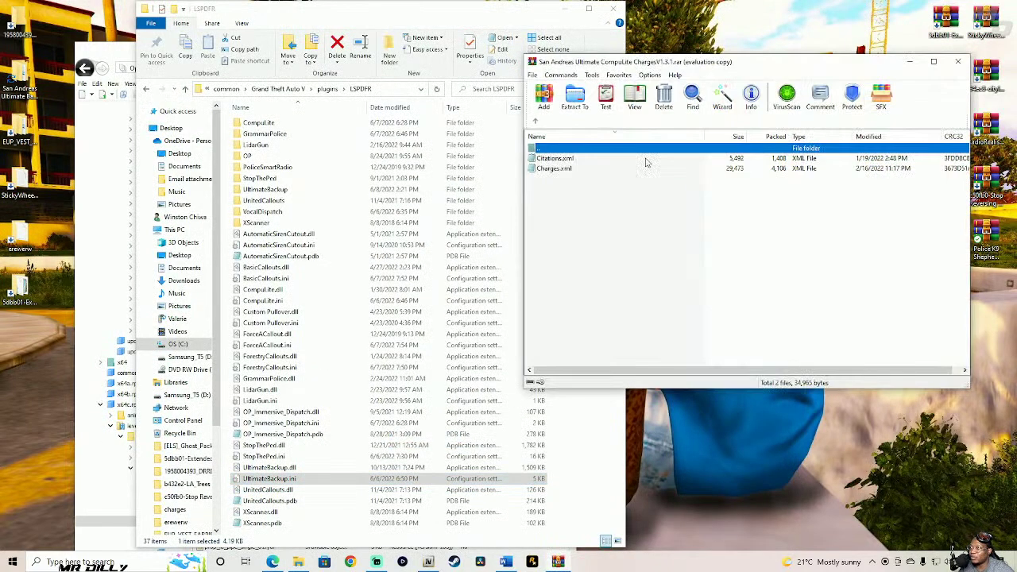
click(802, 228)
click(722, 102)
click(747, 296)
click(746, 297)
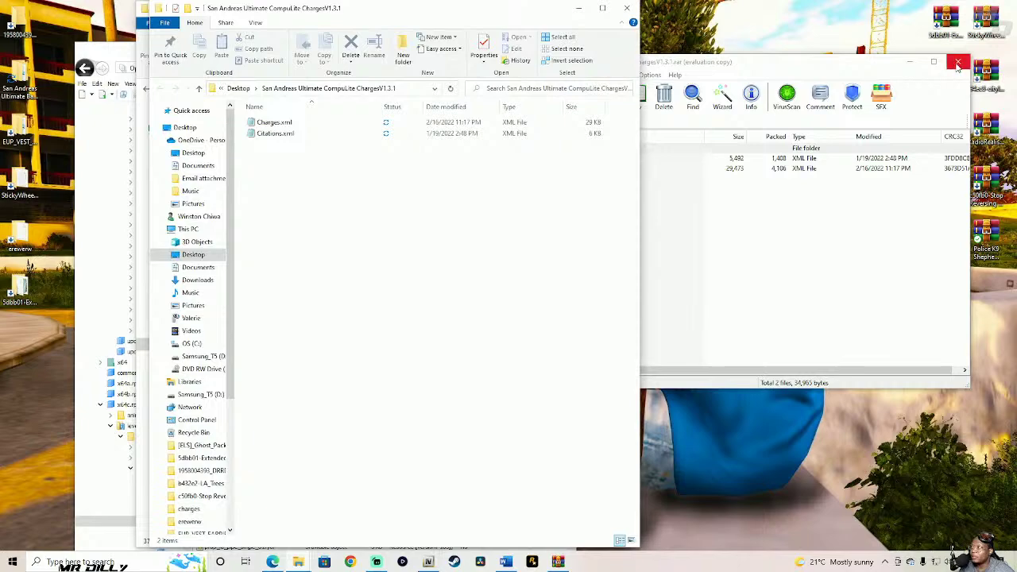
click(957, 61)
- Place the extracted charges folder window beside the LSPDFR folder window and select the CompuLite folder in LSPDFR
drag(436, 16, 760, 38)
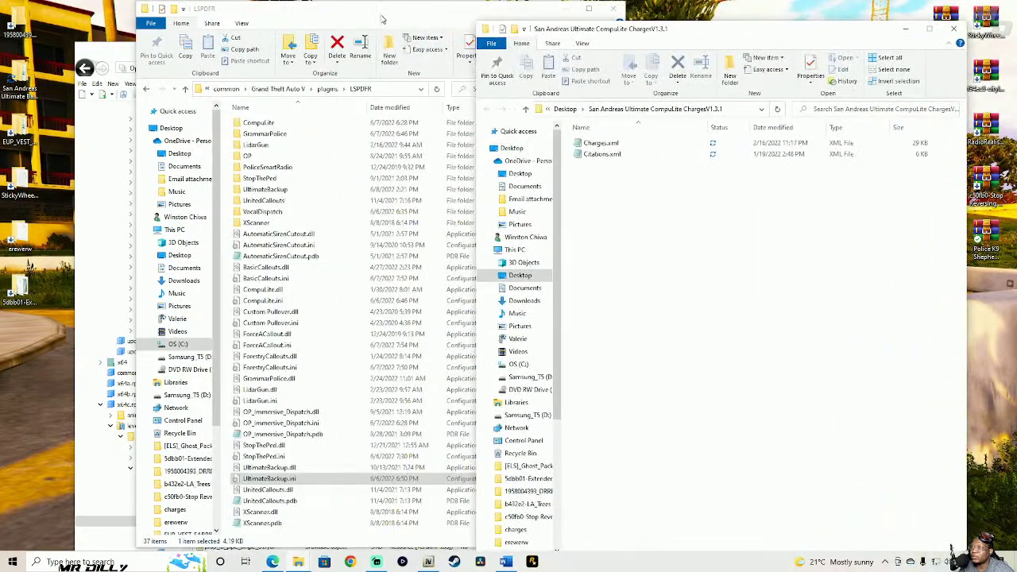
drag(332, 21, 295, 21)
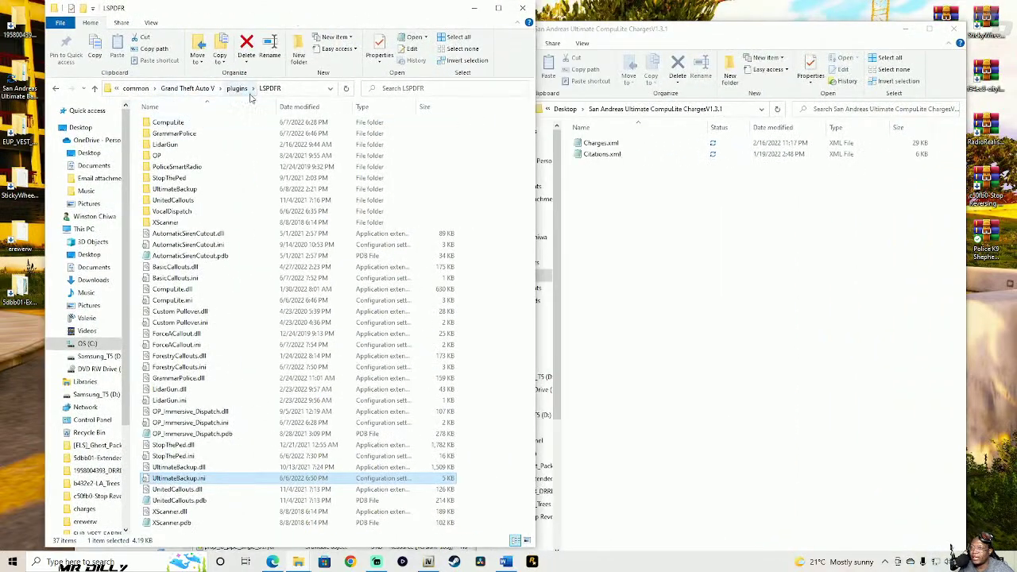
click(199, 123)
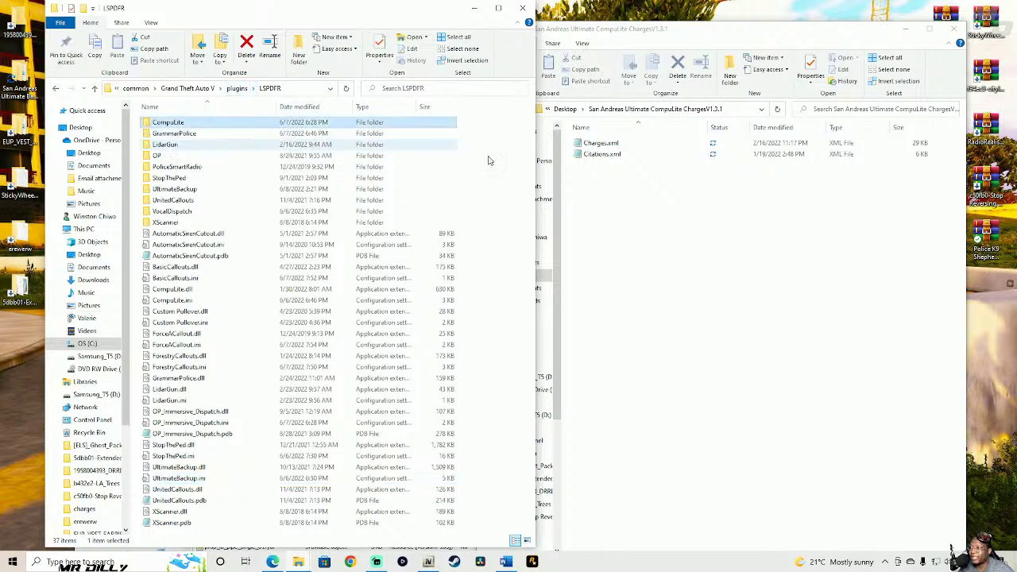
- Open the CompuLite folder inside LSPDFR and select its Charges.xml and Citations.xml files
click(597, 154)
click(603, 194)
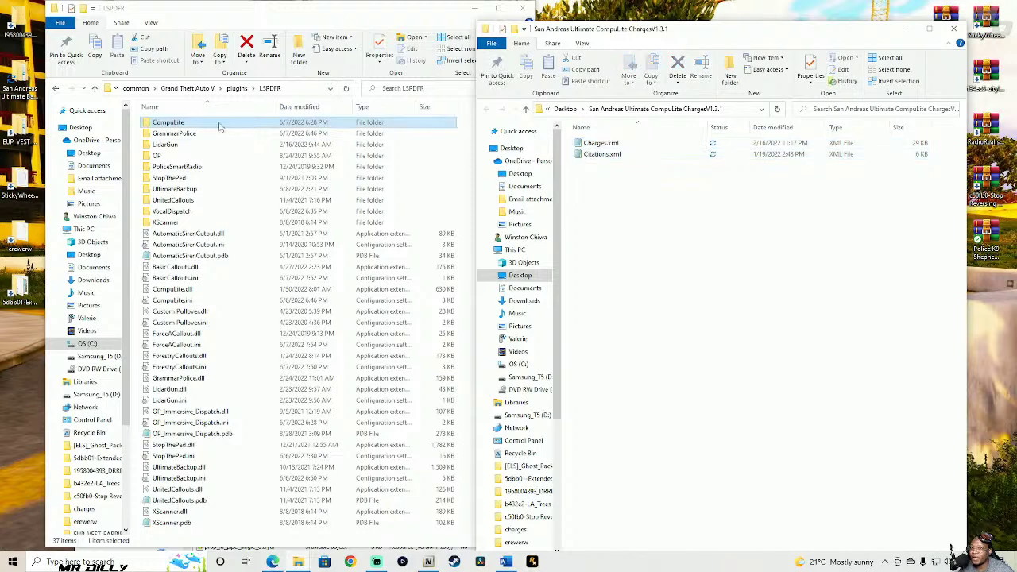
click(206, 125)
double_click(206, 126)
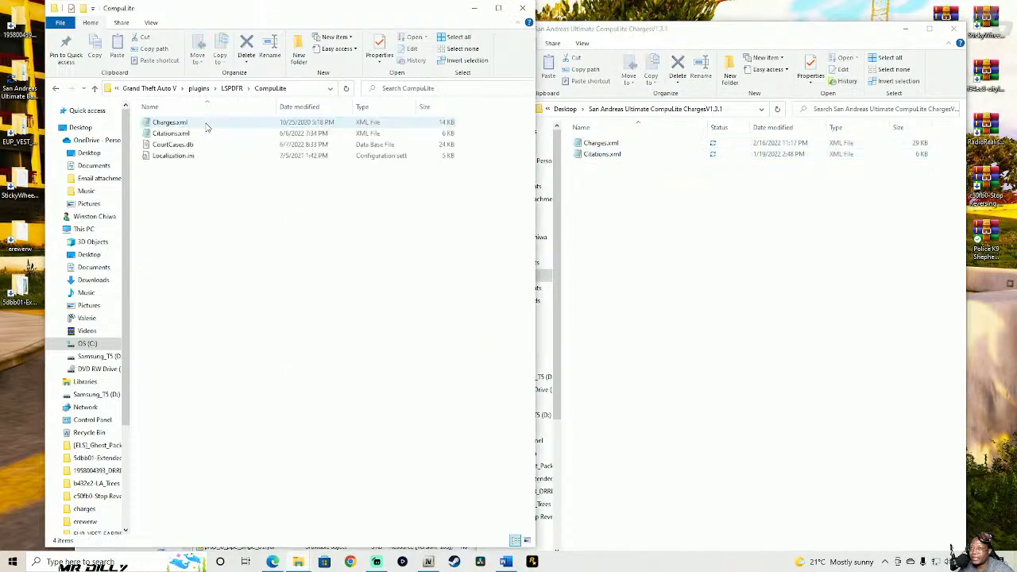
drag(465, 124, 450, 133)
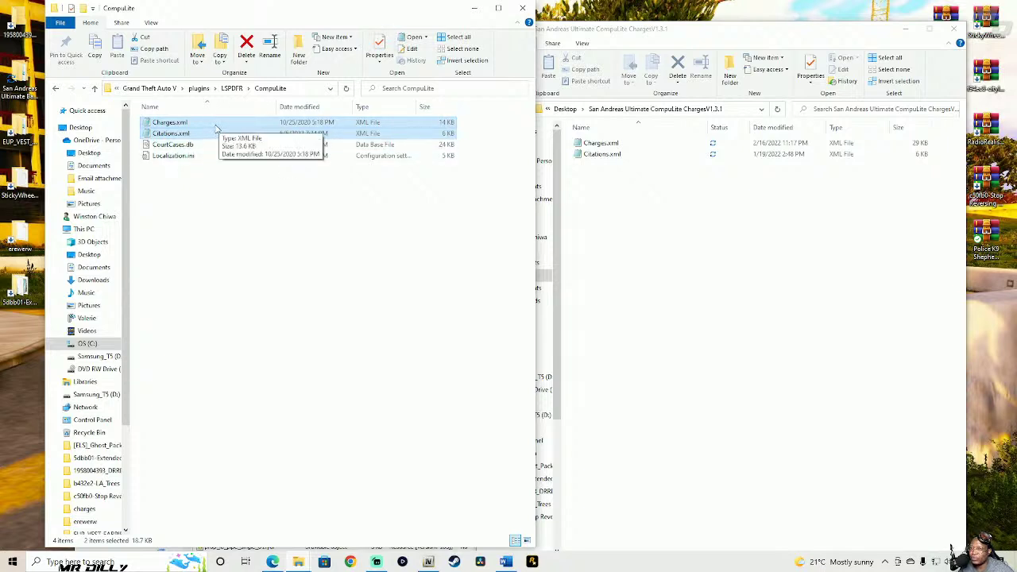
- Try to move the existing Charges.xml and Citations.xml out of the CompuLite folder, and cancel the file move
drag(239, 128, 20, 372)
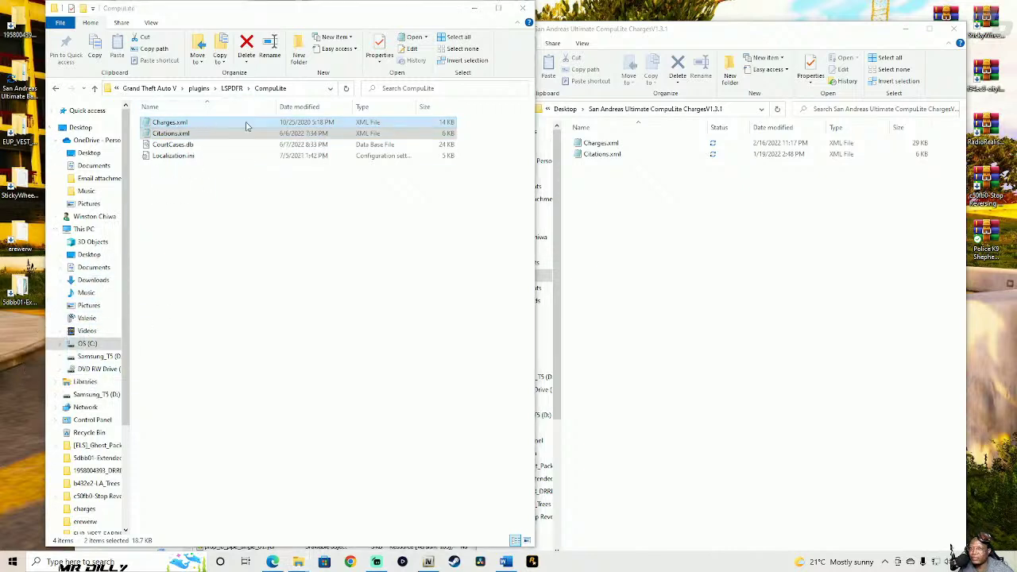
click(391, 24)
drag(370, 16, 632, 34)
key(alt+Tab)
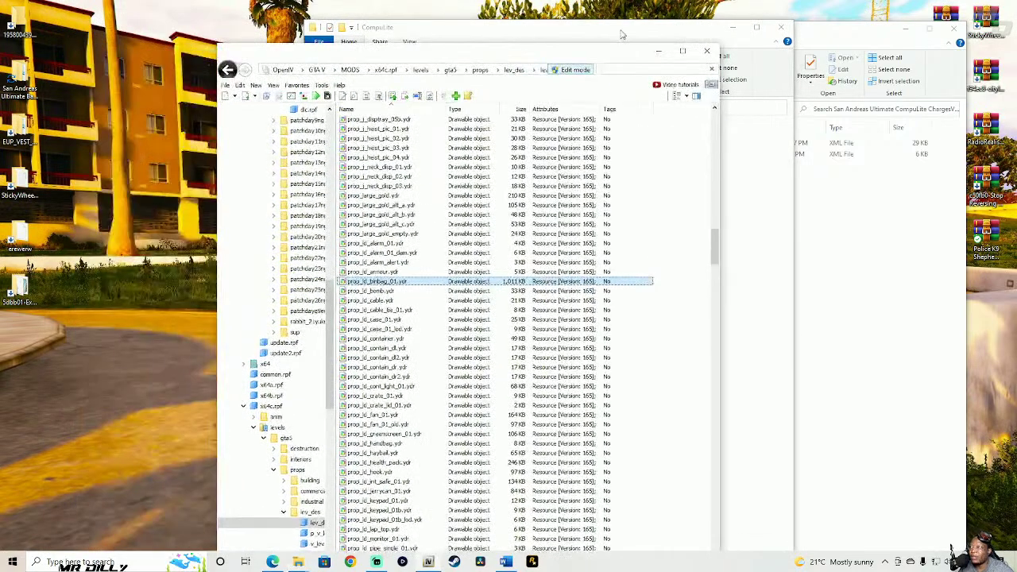
click(622, 34)
drag(507, 150, 346, 364)
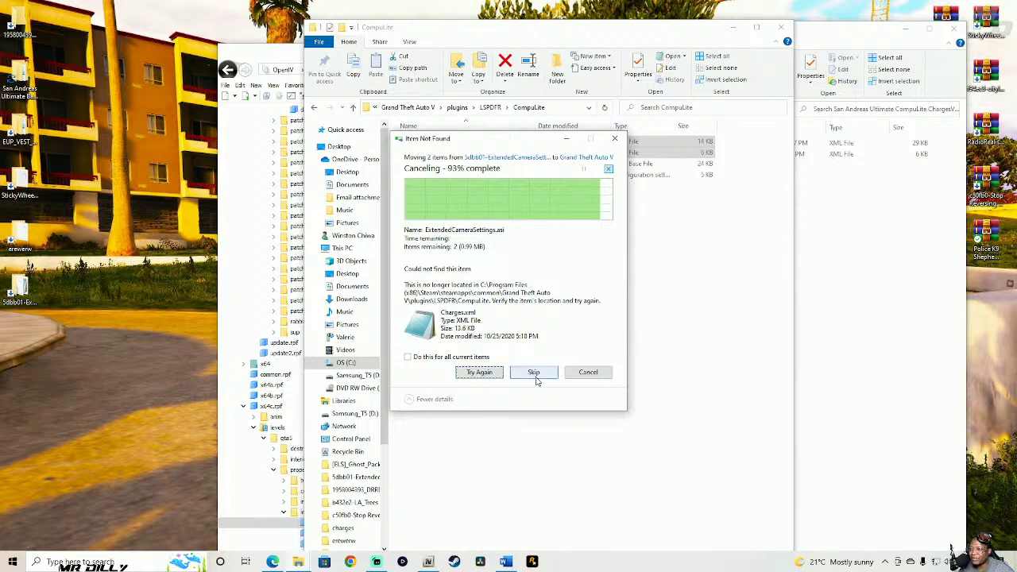
click(596, 380)
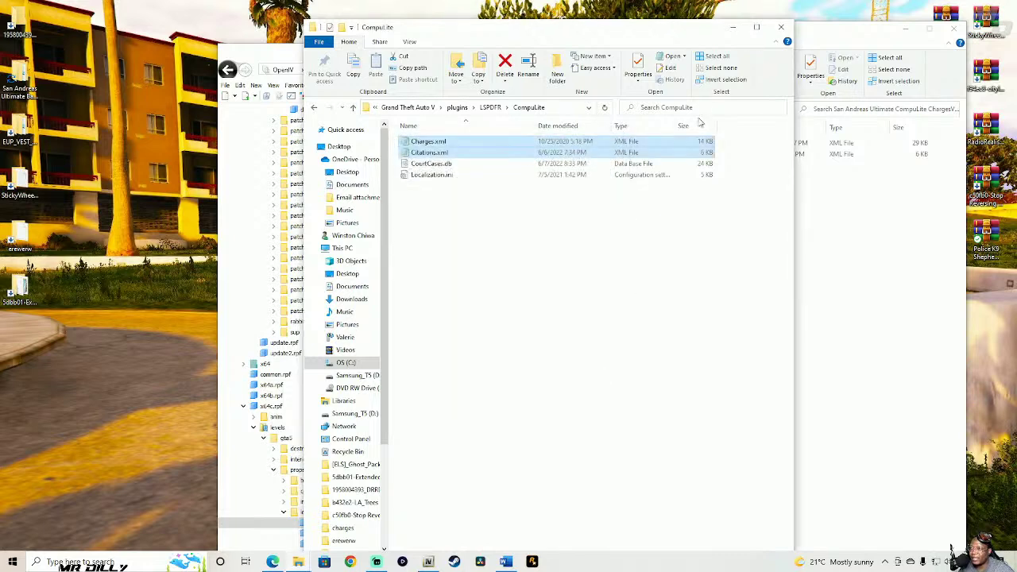
- Turn off edit mode in OpenIV, close all open archives and exit the program
drag(680, 22, 574, 4)
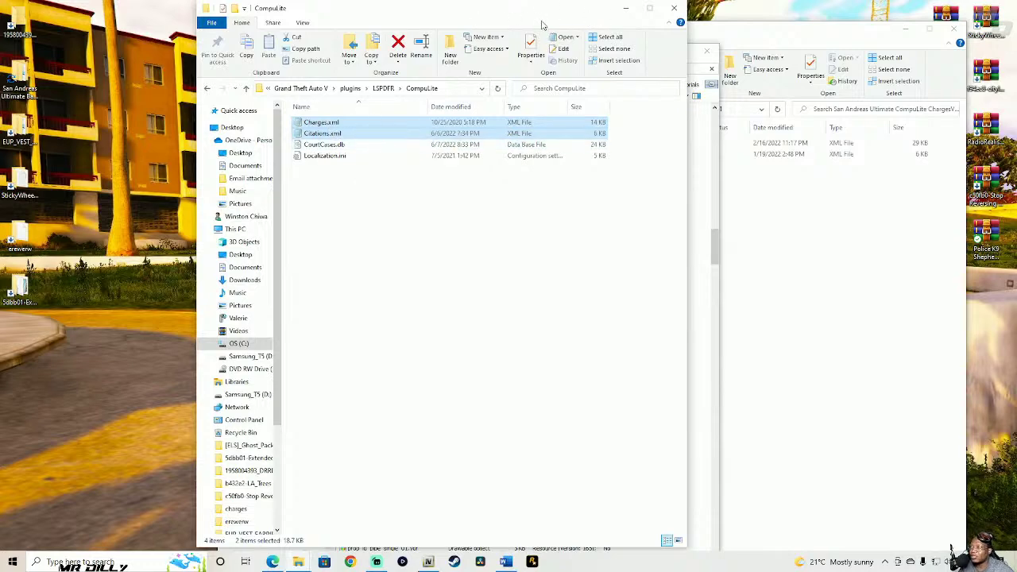
drag(538, 12, 398, 21)
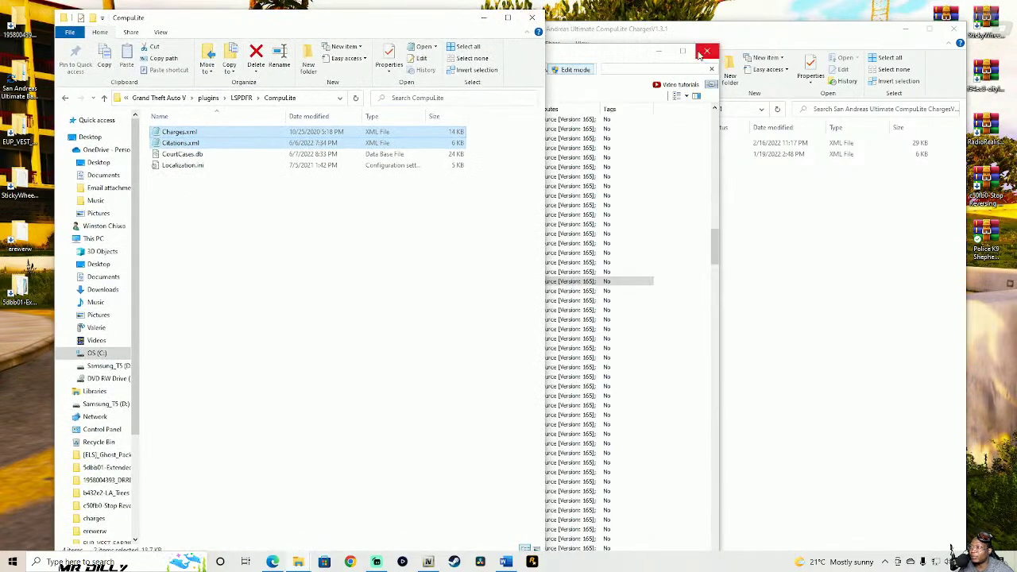
click(578, 79)
click(577, 70)
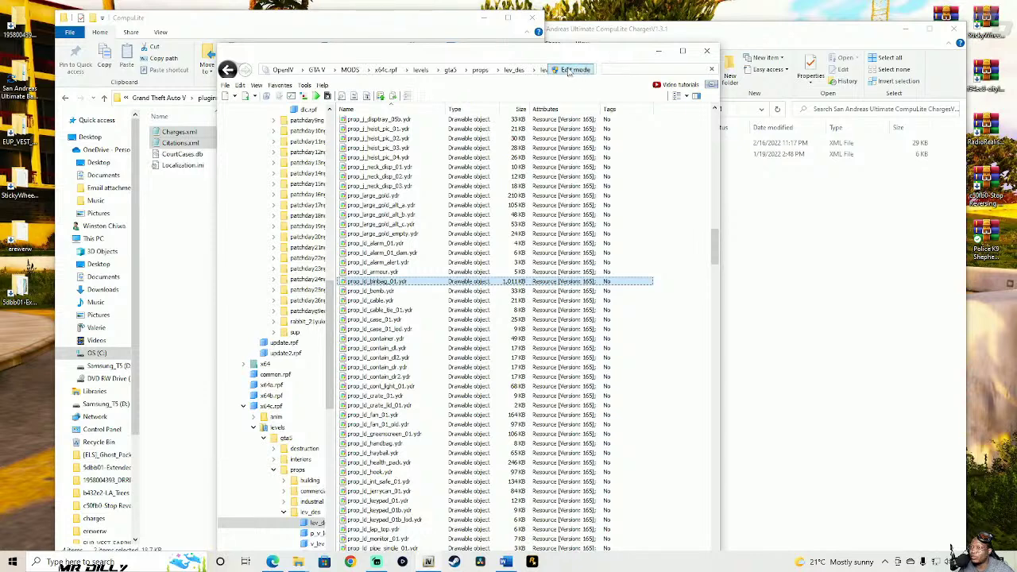
click(236, 84)
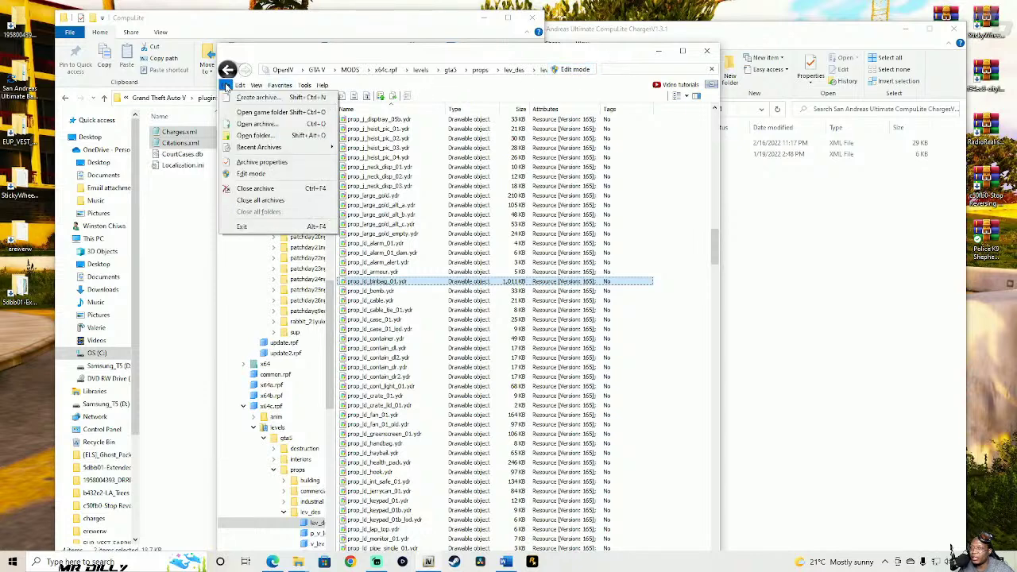
click(255, 201)
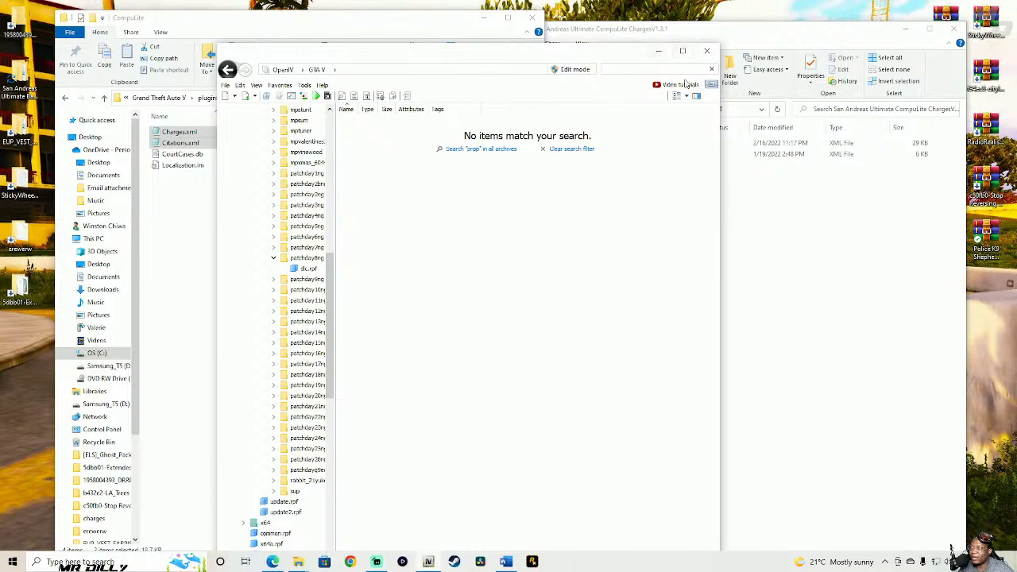
click(710, 70)
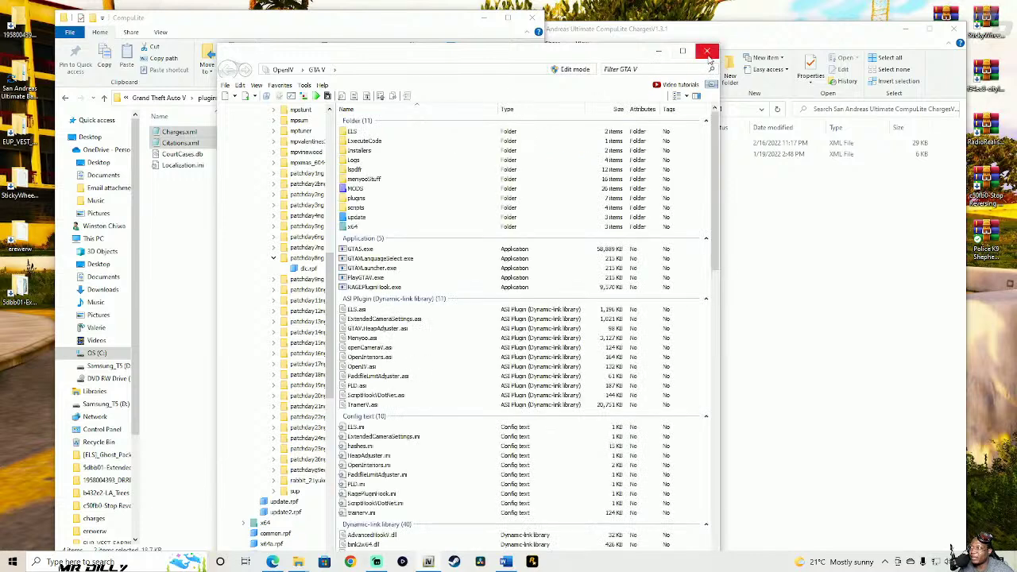
click(707, 52)
- Try to move Charges.xml and Citations.xml from the extracted San Andreas Ultimate CompuLite Charges folder into the CompuLite folder
drag(731, 23, 1016, 238)
click(677, 135)
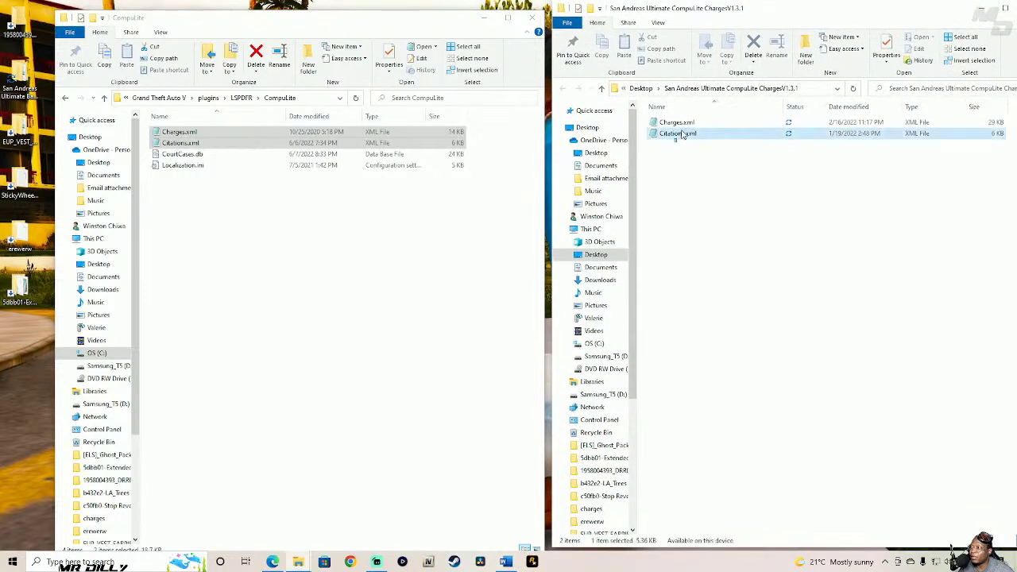
shift+click(680, 124)
drag(783, 125, 429, 278)
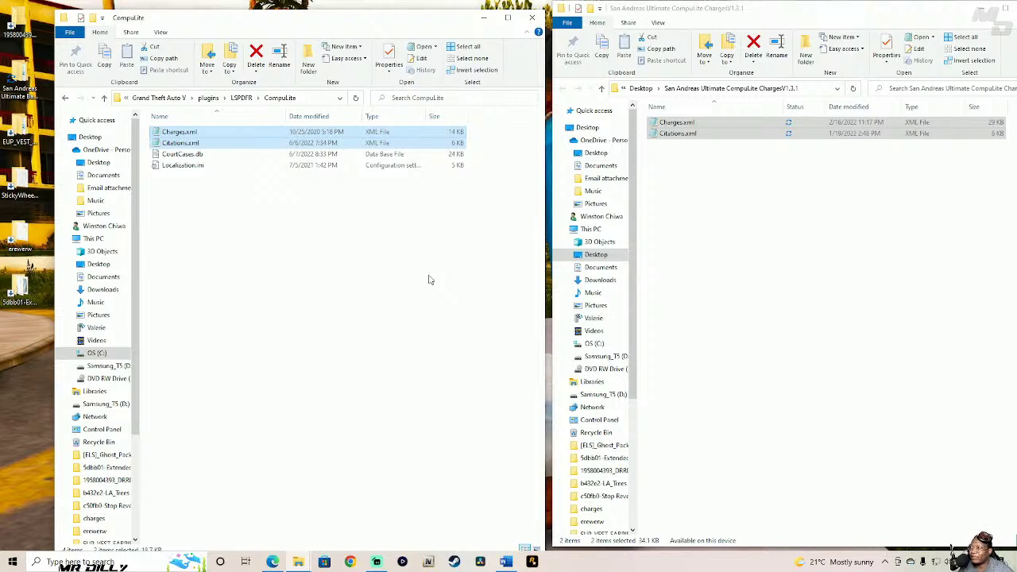
- Close both folder windows and place the San Andreas Ultimate CompuLite Charges archive beside the other mod archives on the desktop
drag(861, 10, 578, 103)
click(683, 108)
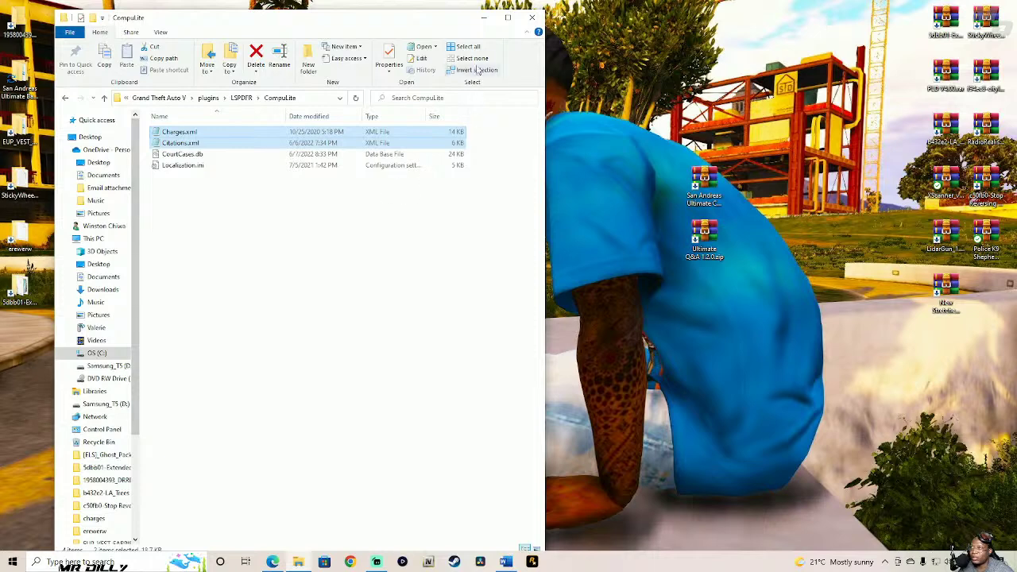
click(530, 18)
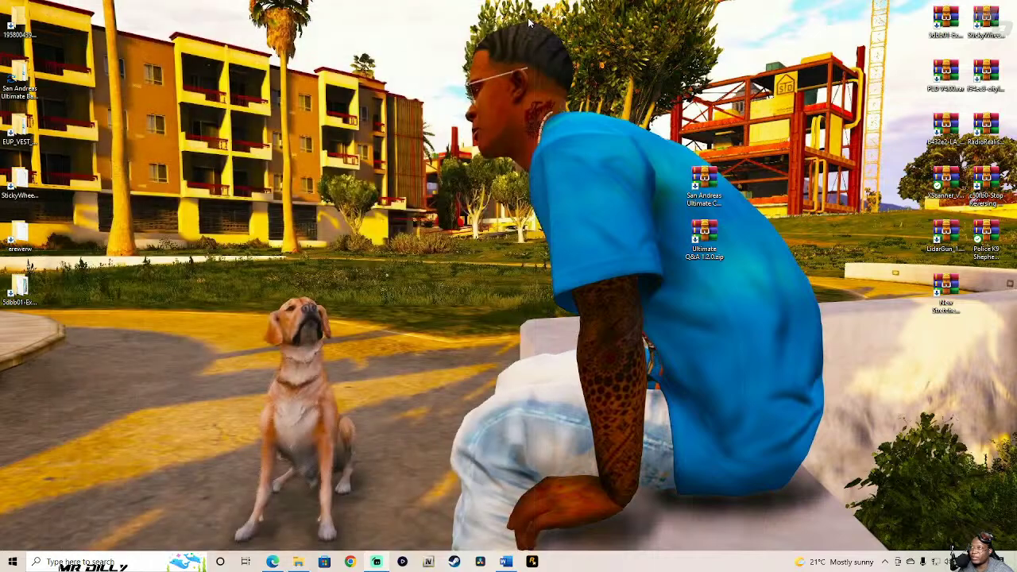
right_click(297, 562)
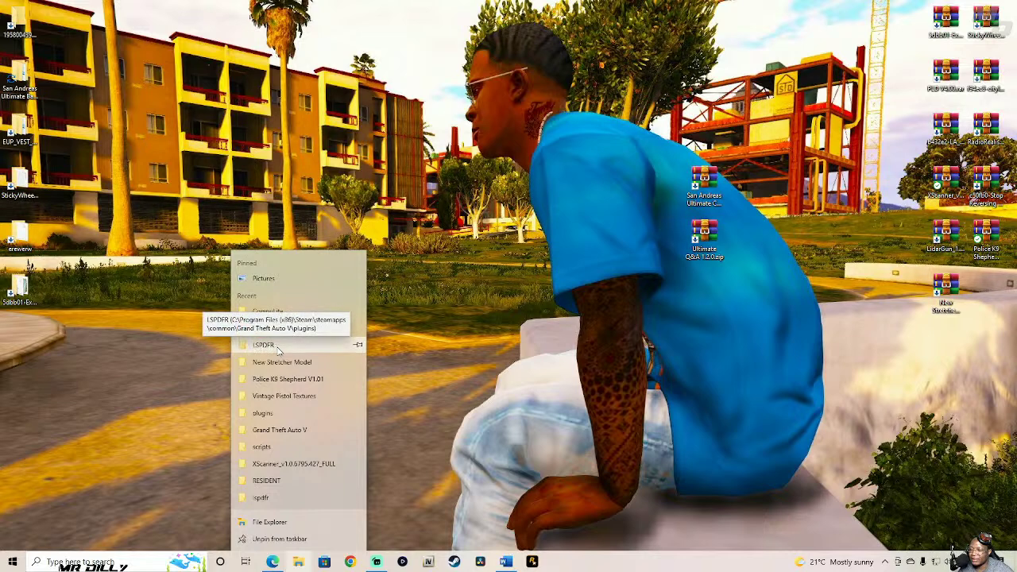
click(704, 199)
drag(703, 191, 867, 239)
- Extract the Ultimate Q&A 1.2.0 archive to its own desktop folder and close the archive window
click(704, 248)
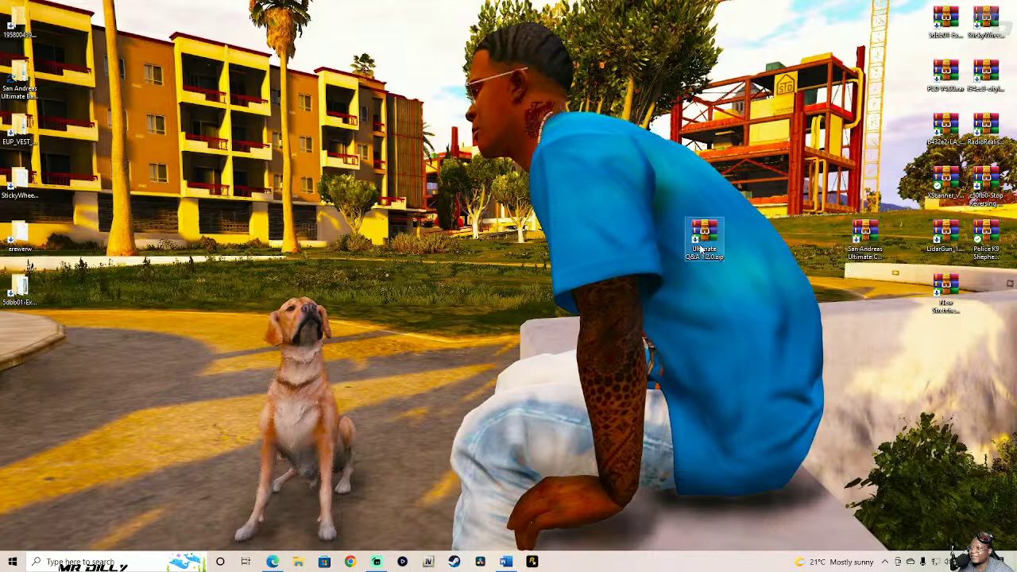
double_click(705, 243)
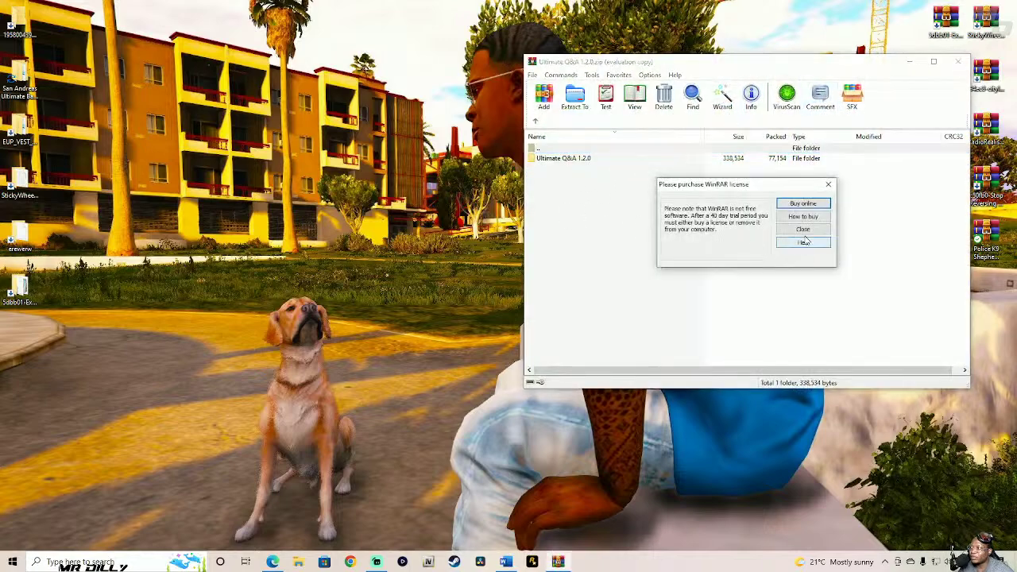
click(807, 235)
click(728, 109)
click(752, 297)
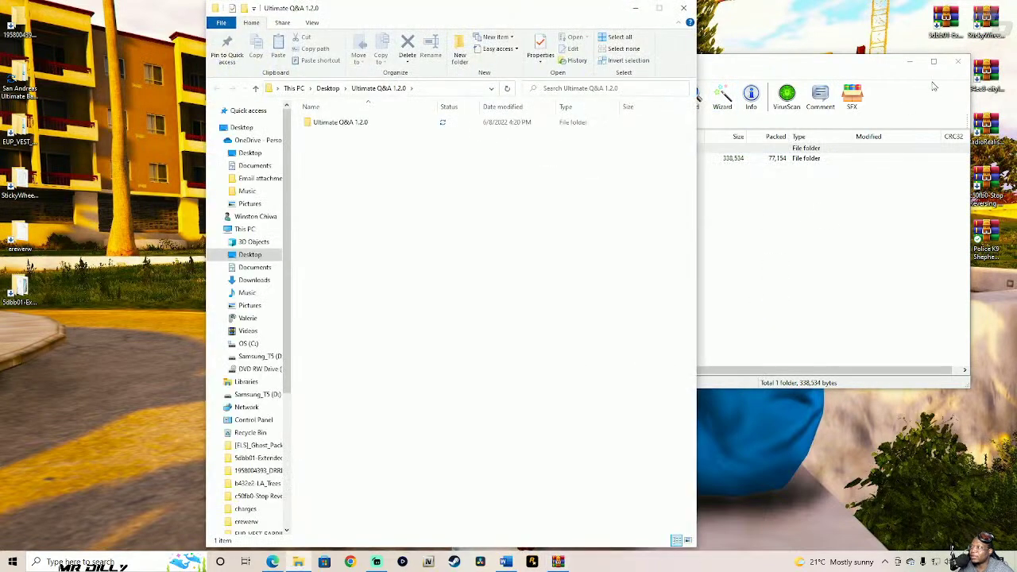
click(957, 61)
- Browse the extracted Ultimate Q&A 1.2.0 folder down to Plugins, LSPDFR, StopThePed to view its files, and close the window
drag(440, 3, 818, 6)
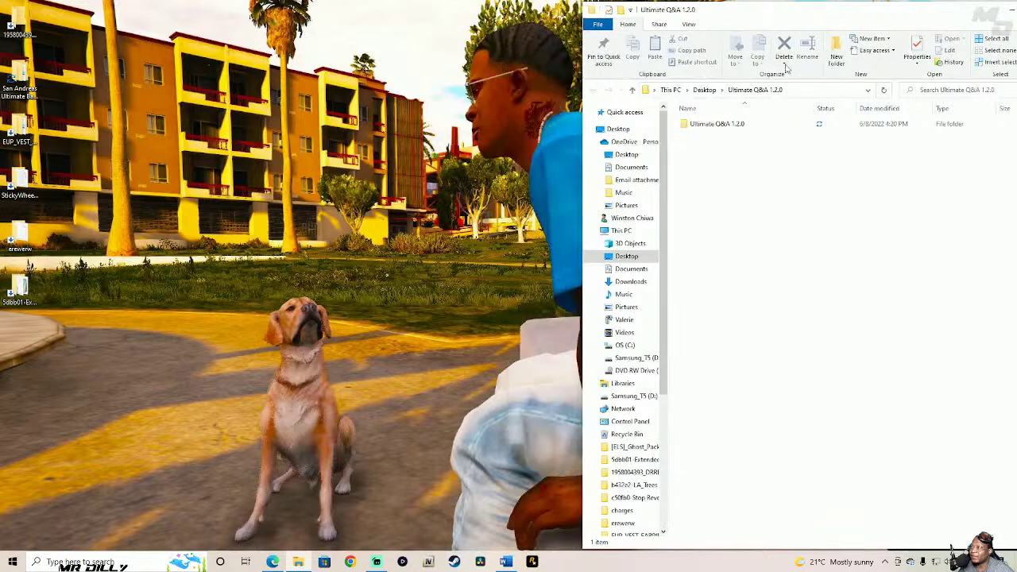
double_click(727, 127)
click(729, 125)
double_click(740, 125)
double_click(741, 125)
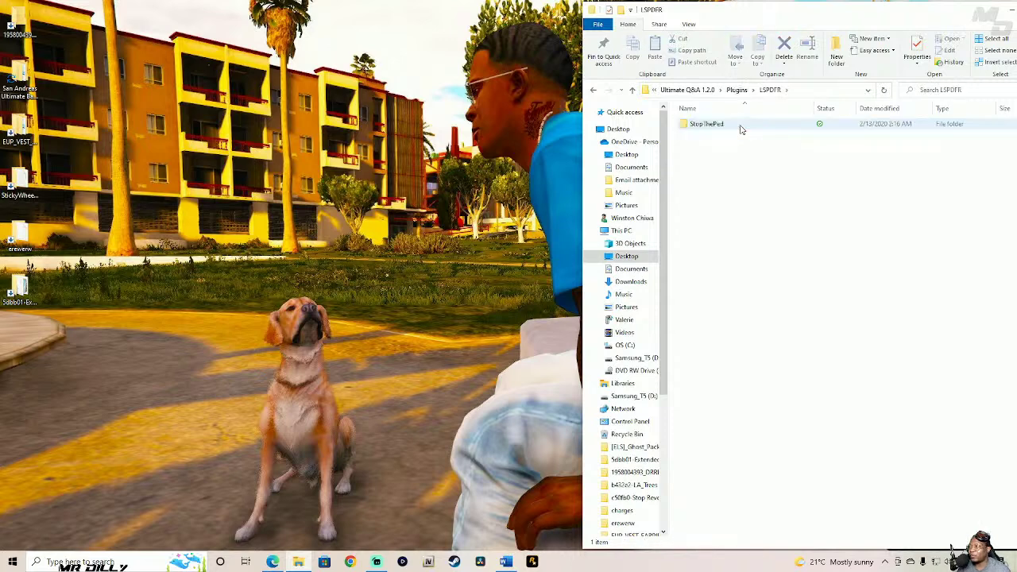
double_click(741, 125)
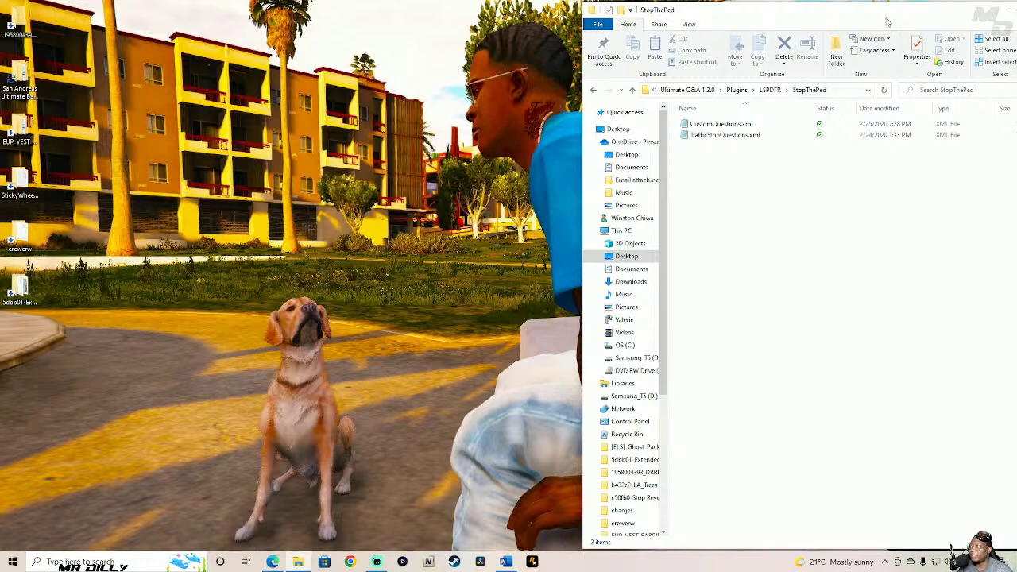
drag(885, 19, 808, 18)
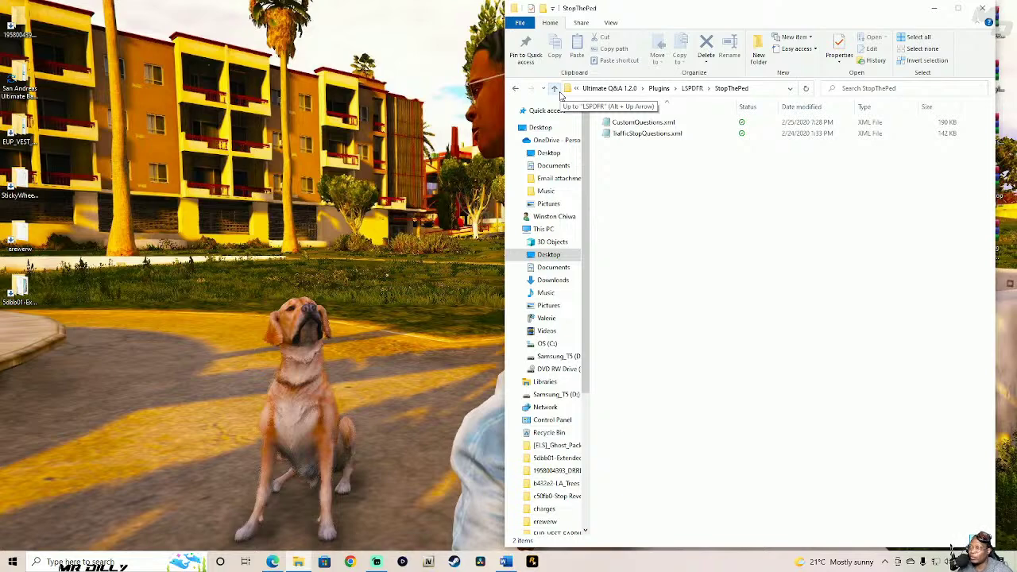
click(981, 8)
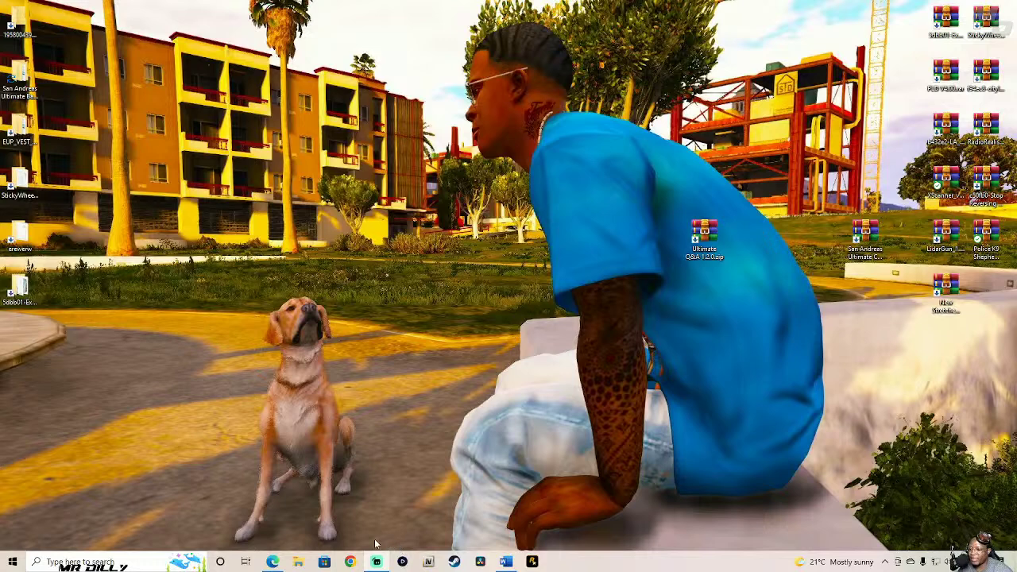
- Switch to Word, review the mod list in GTA 5 LSPDFR LIVE STEAM.docx up to its beginning, and close the document
right_click(298, 562)
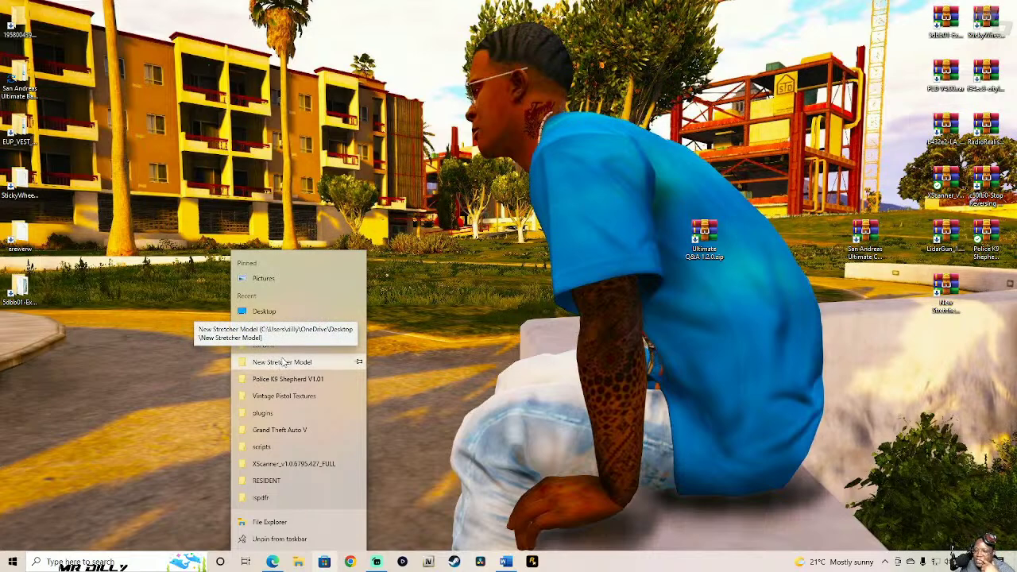
click(506, 564)
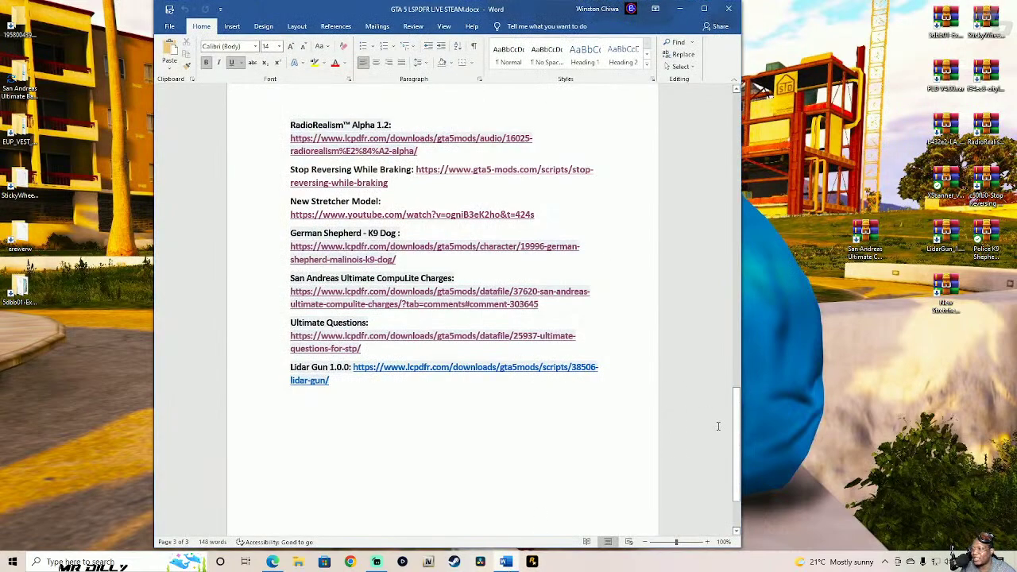
drag(736, 436, 702, 313)
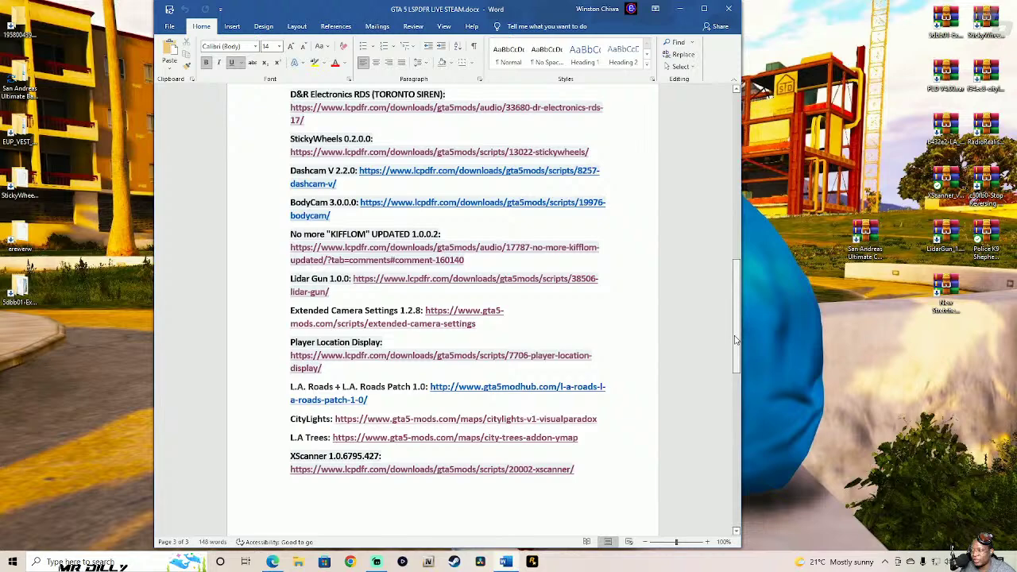
drag(736, 355, 722, 170)
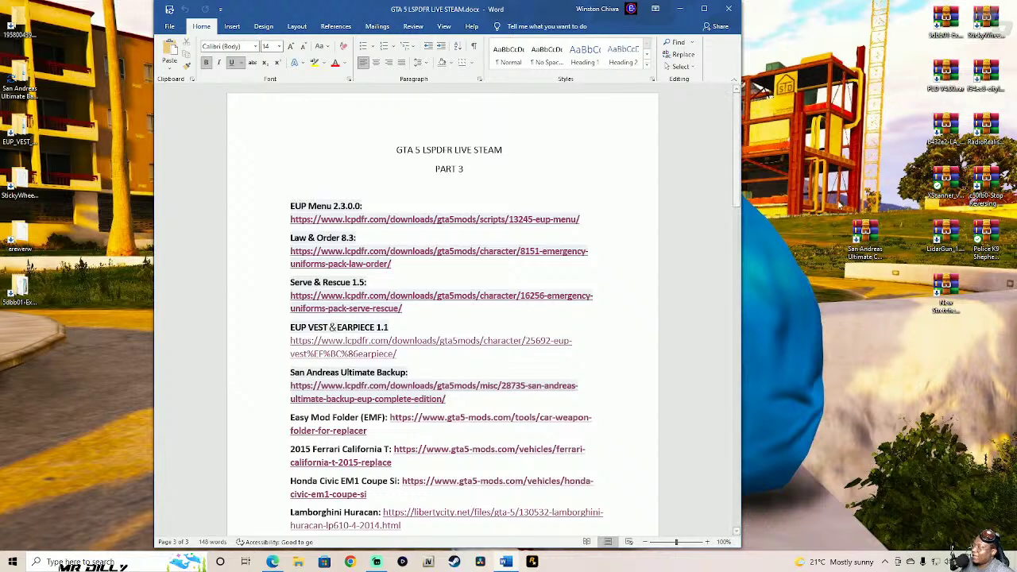
click(727, 10)
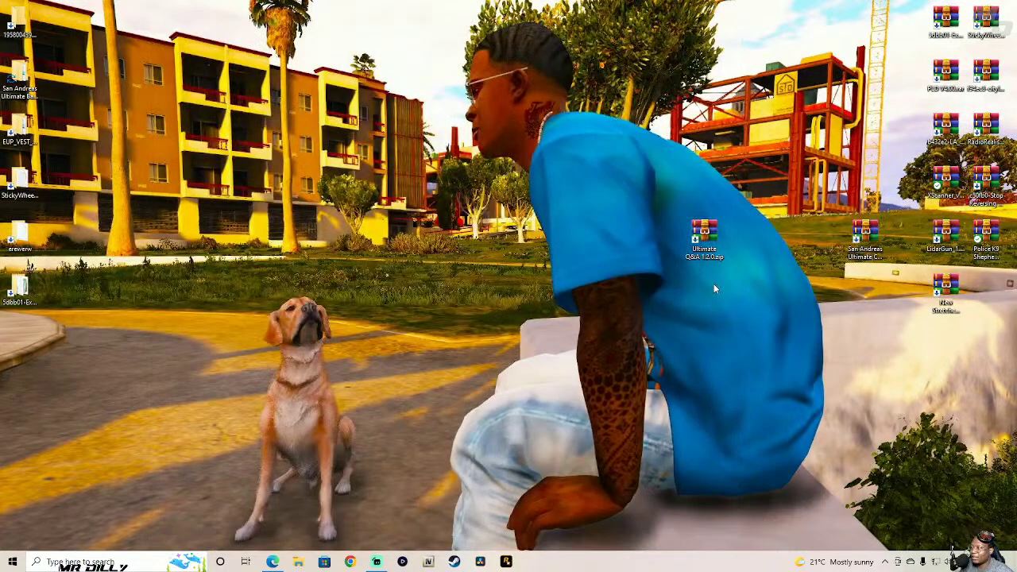
- Place the Ultimate Q&A 1.2.0 archive beside the other mod archives on the desktop and dismiss the pending file-move dialogs
drag(704, 235, 1003, 9)
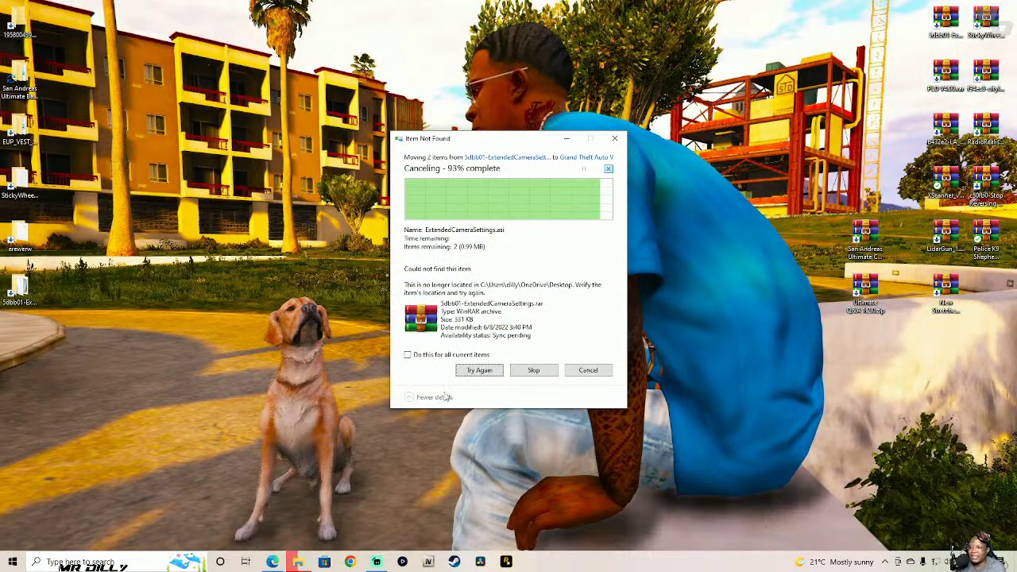
click(546, 371)
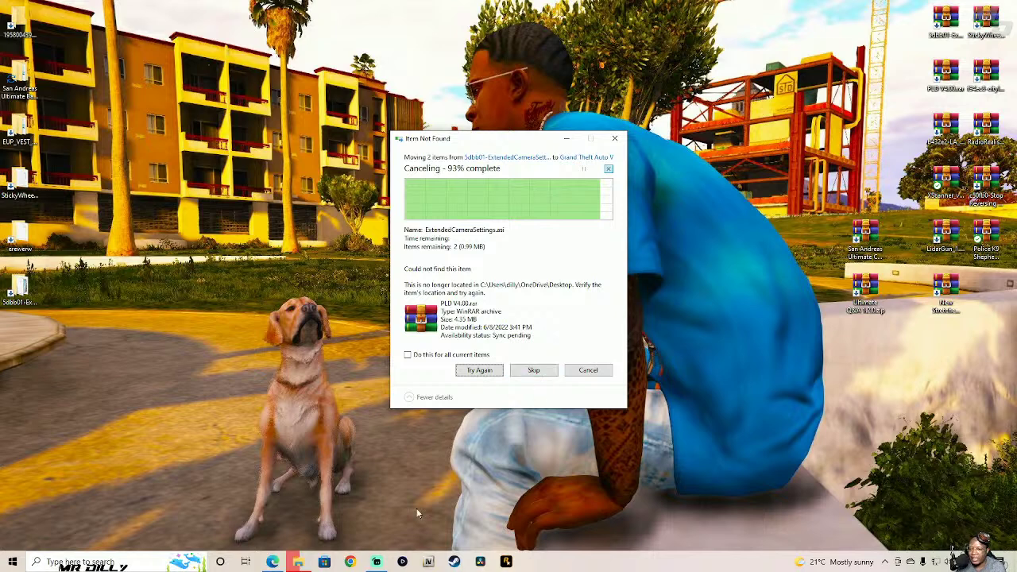
right_click(301, 563)
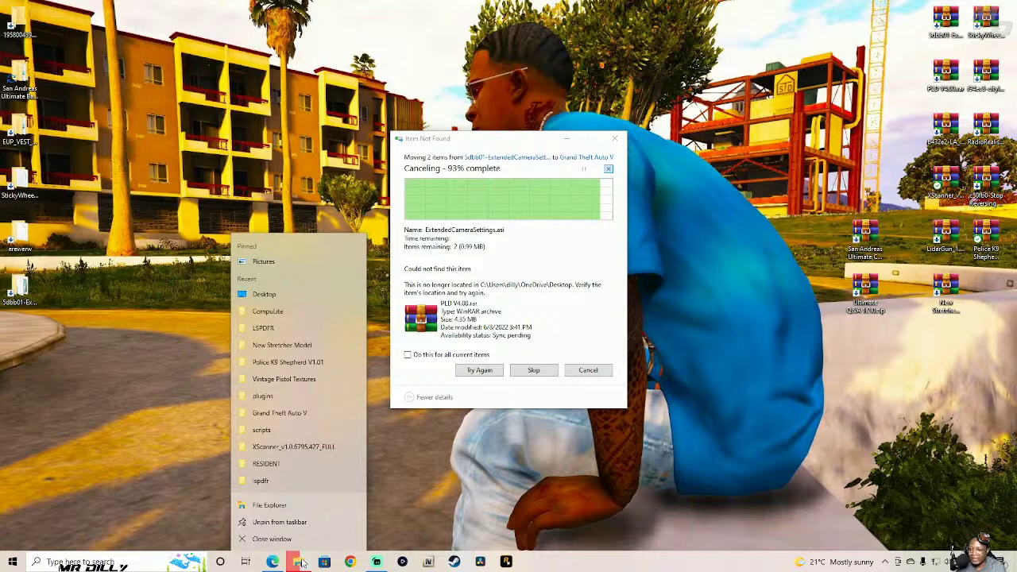
click(301, 561)
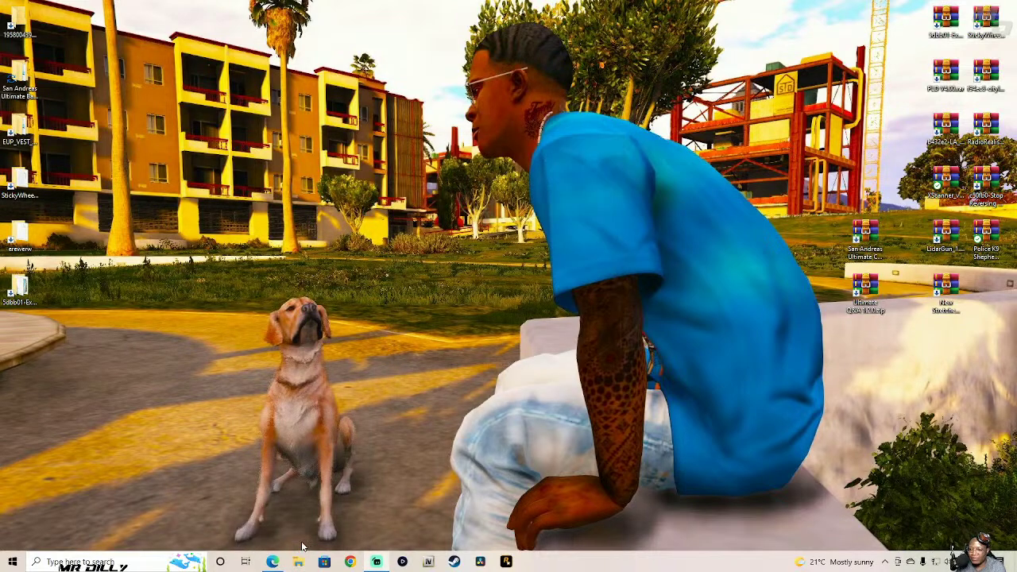
- Open the CompuLite folder inside the game's plugins, LSPDFR folder and arrange its window so the desktop items stay accessible
click(300, 562)
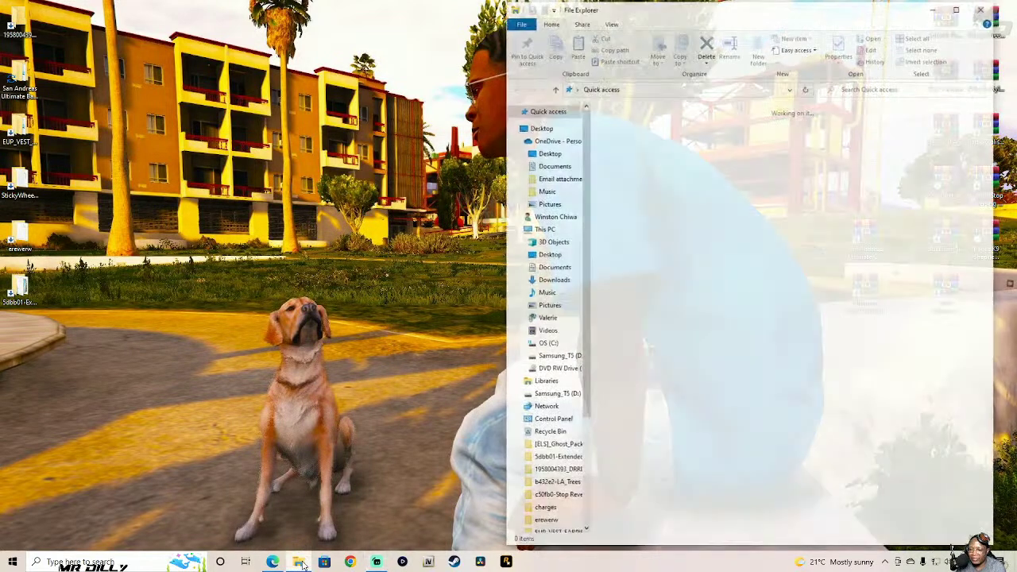
double_click(747, 167)
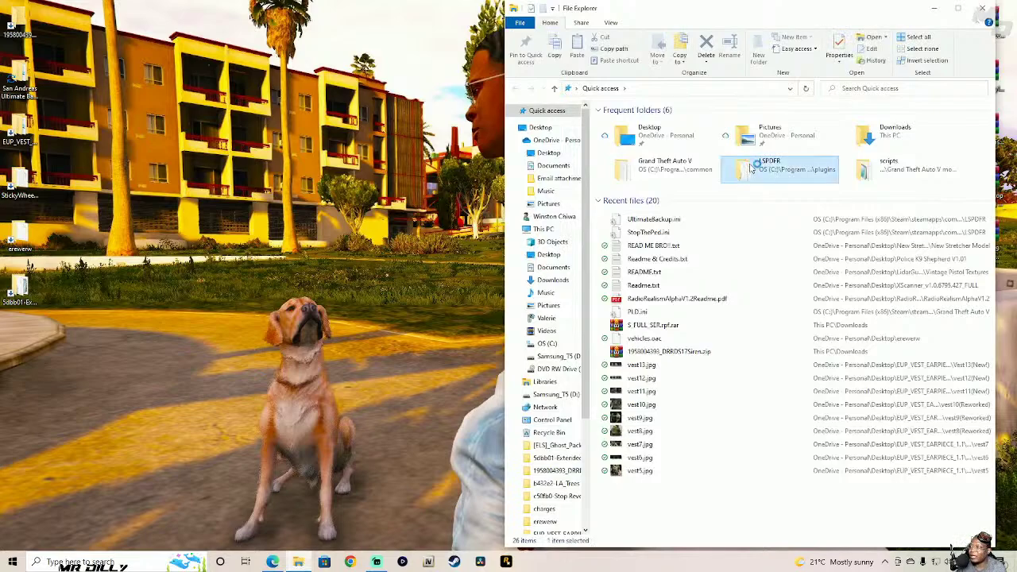
key(super+Left)
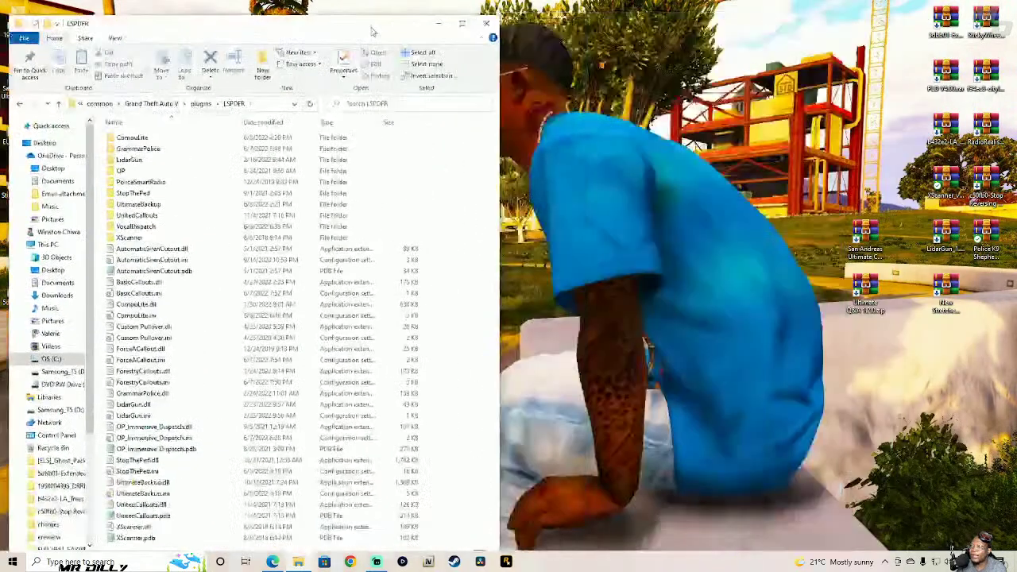
key(super+Up)
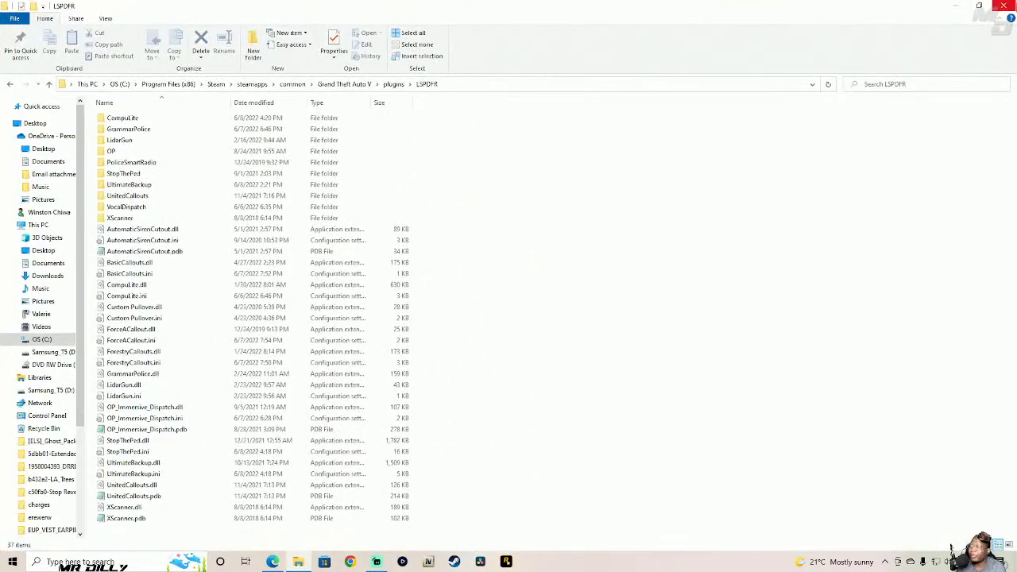
click(978, 5)
drag(857, 20, 385, 26)
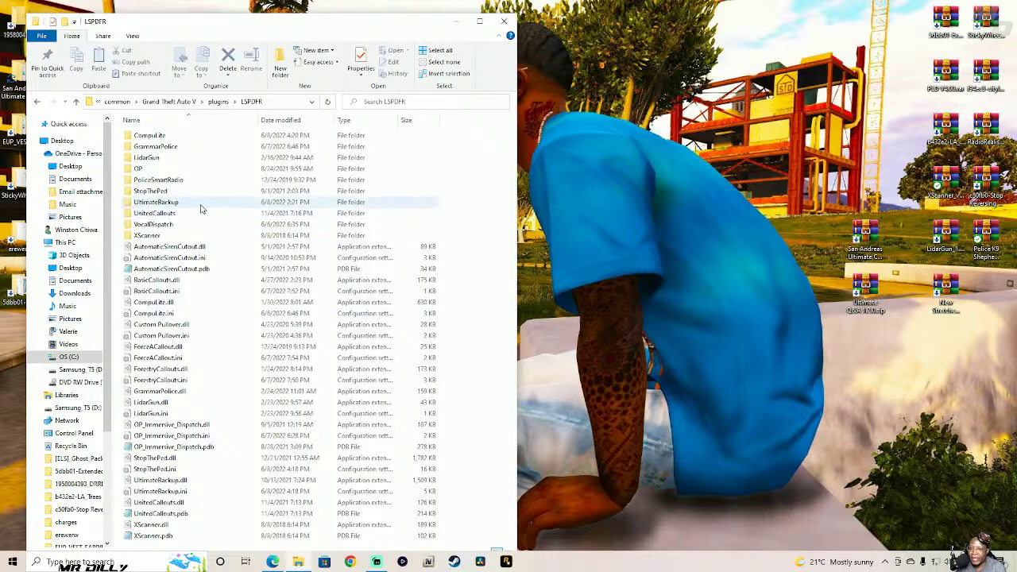
double_click(224, 138)
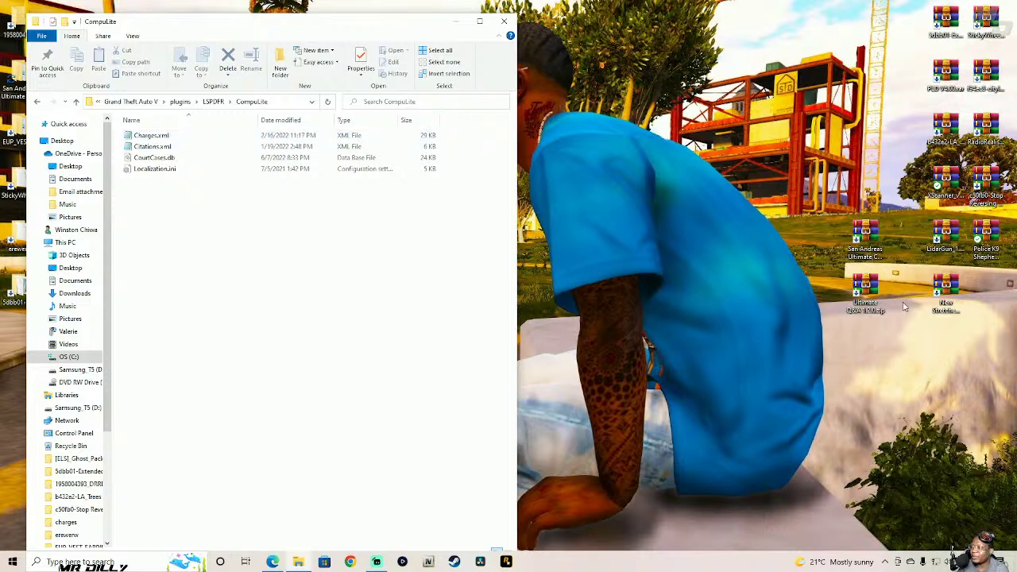
drag(142, 23, 279, 11)
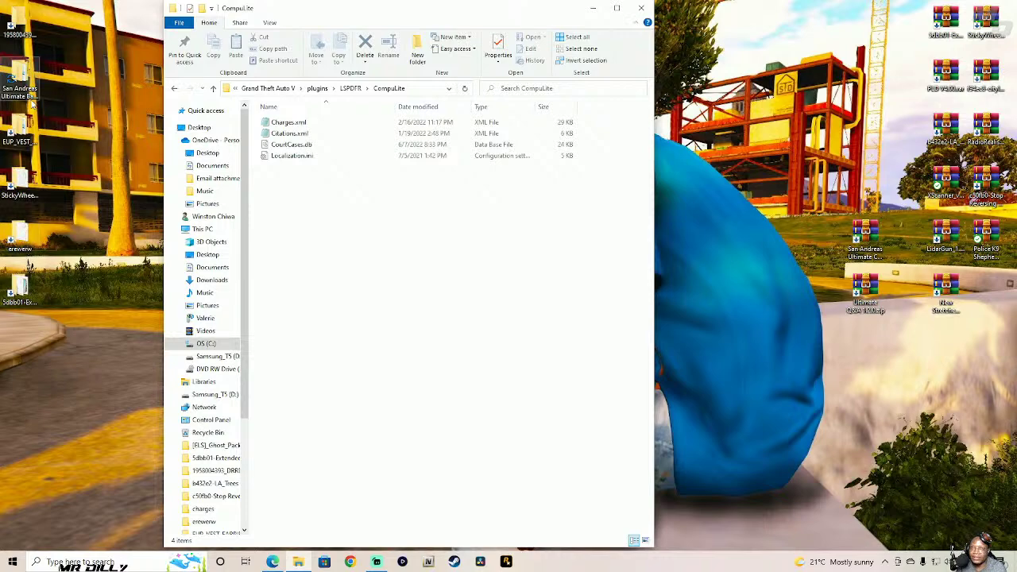
mouse_move(394, 21)
mouse_down()
mouse_move(151, 66)
mouse_move(525, 18)
mouse_move(514, 8)
mouse_move(412, 22)
mouse_up()
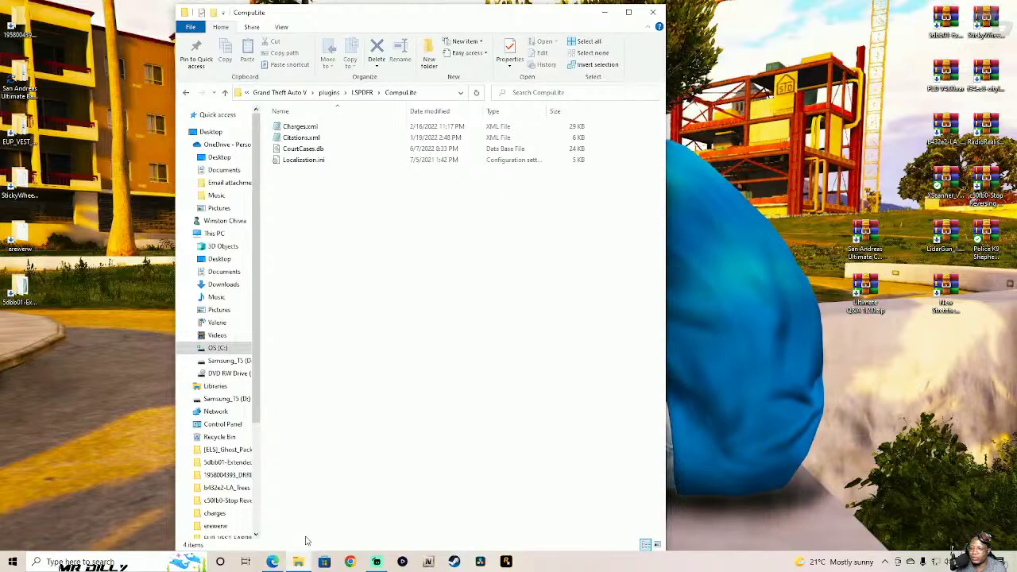
- Try to open the Ultimate Q&A and New Stretcher Model archives from the desktop and dismiss the WinRAR dialogs
click(30, 283)
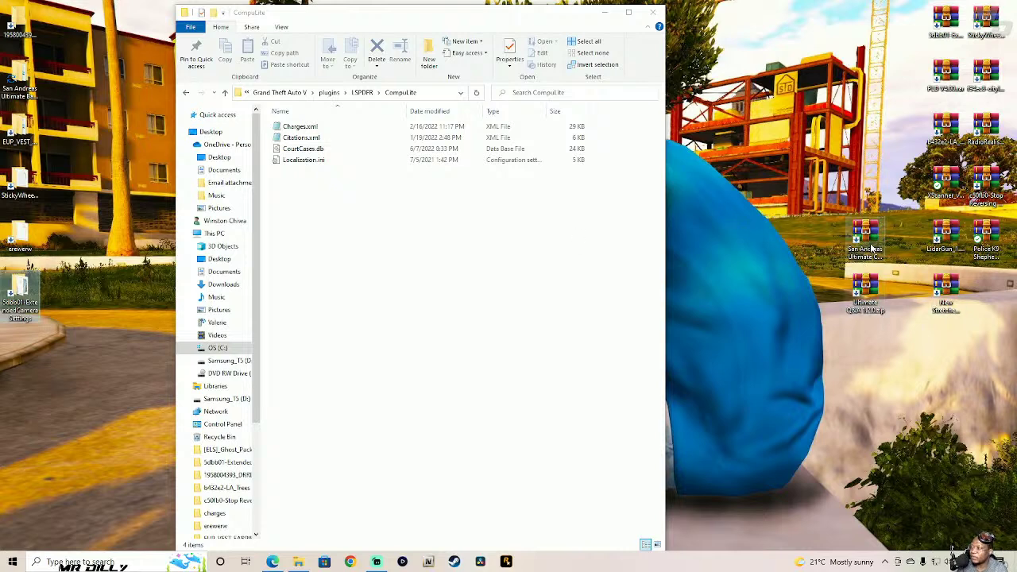
click(870, 276)
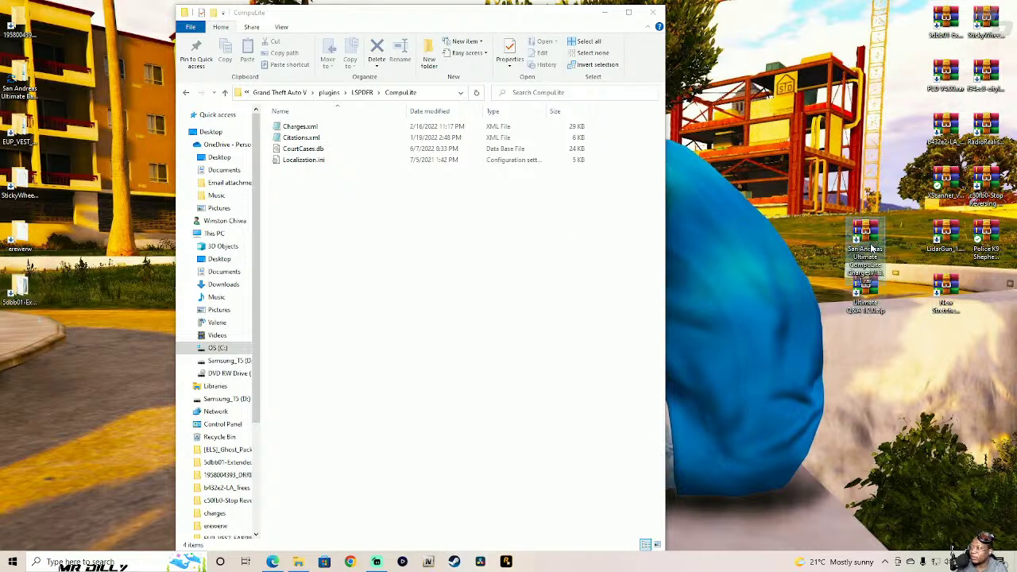
double_click(871, 312)
click(603, 321)
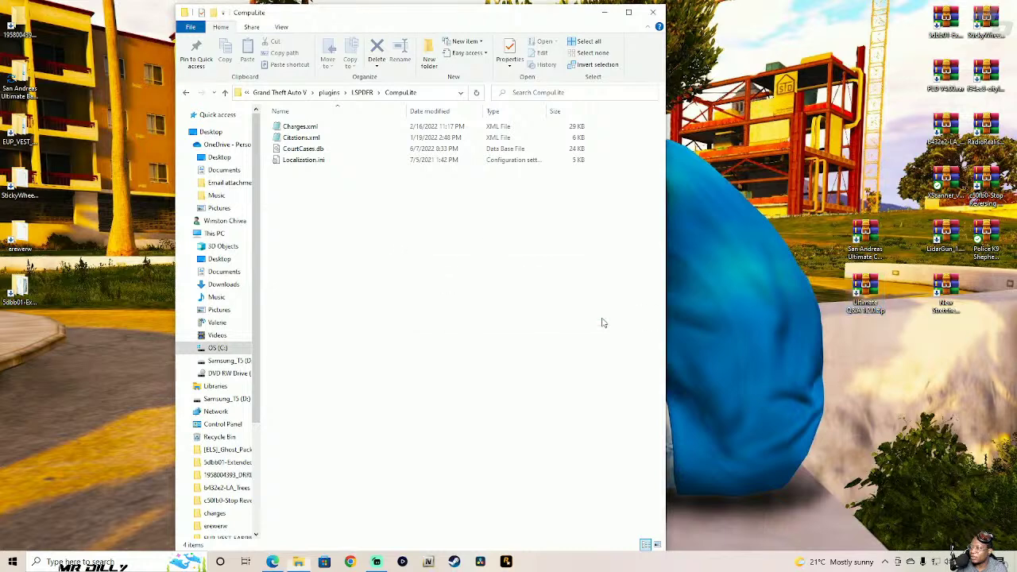
double_click(945, 295)
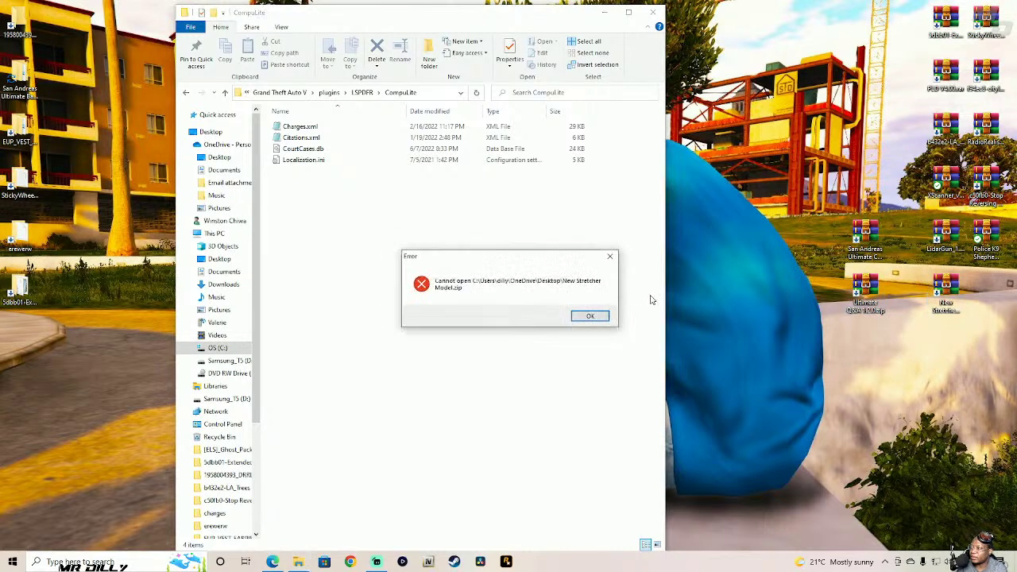
click(590, 316)
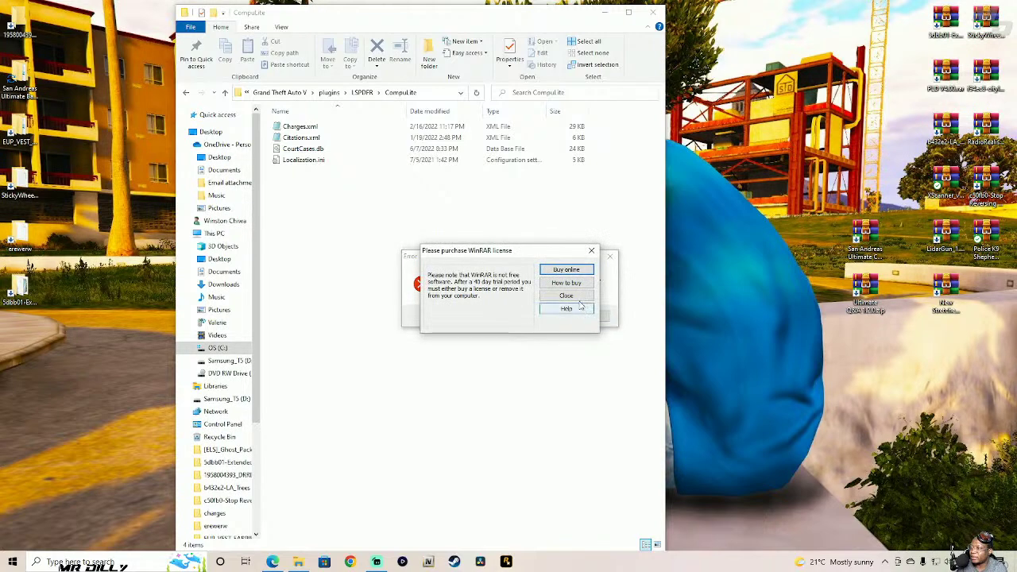
click(566, 295)
drag(520, 20, 428, 36)
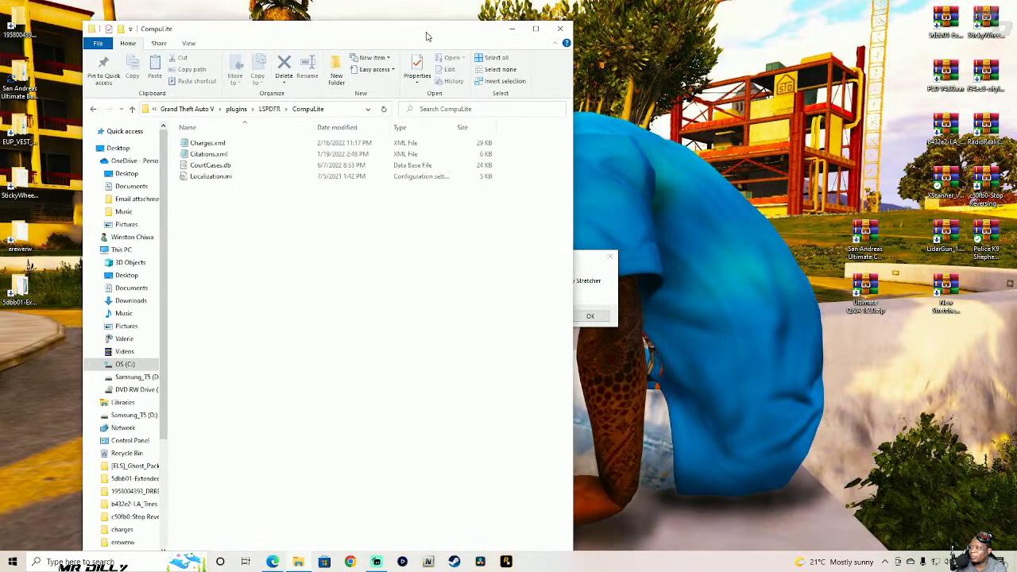
click(590, 316)
- Return from the CompuLite folder to its parent LSPDFR folder and close the window
drag(415, 34, 605, 25)
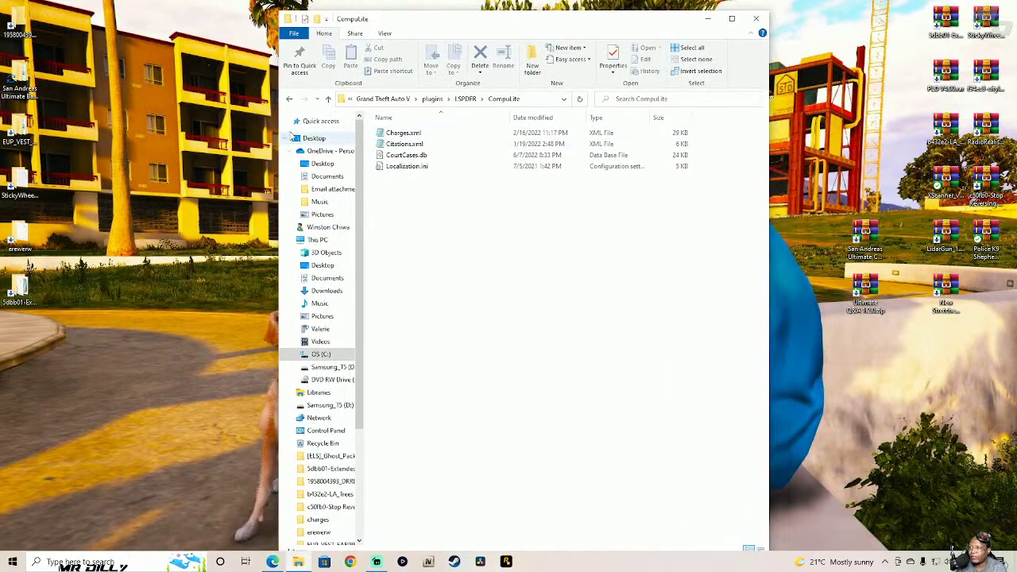
click(327, 99)
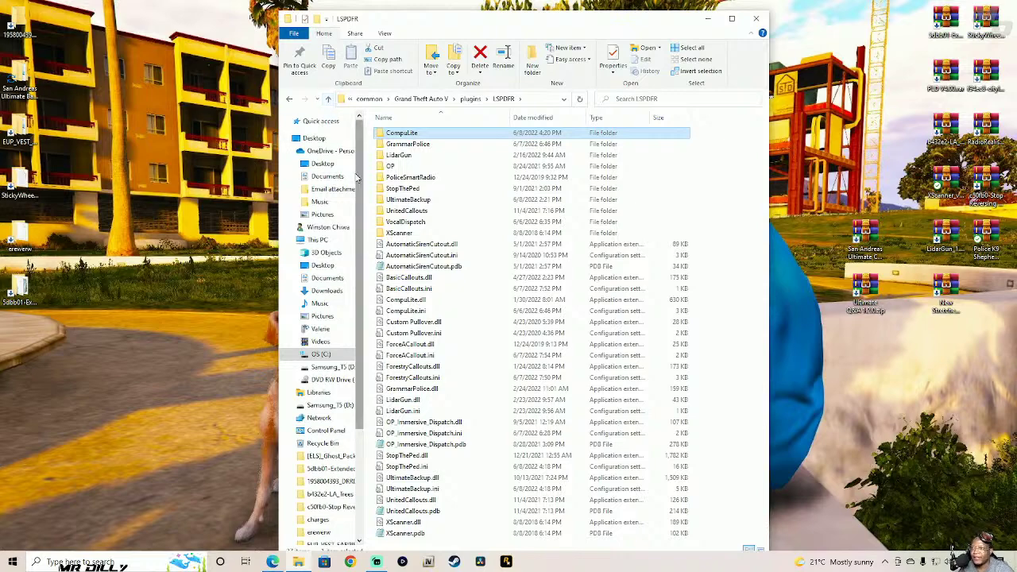
click(757, 23)
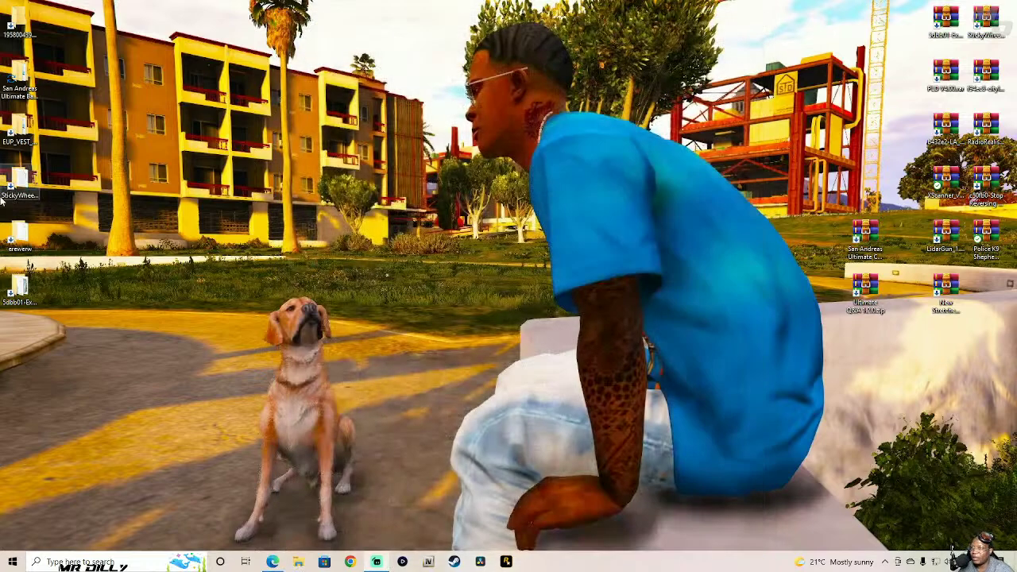
- Delete the leftover mod items from the desktop, skip San Andreas Ultimate Backup [EUP] Complete Edition 5.7, and close the open folder windows
drag(7, 328, 23, 15)
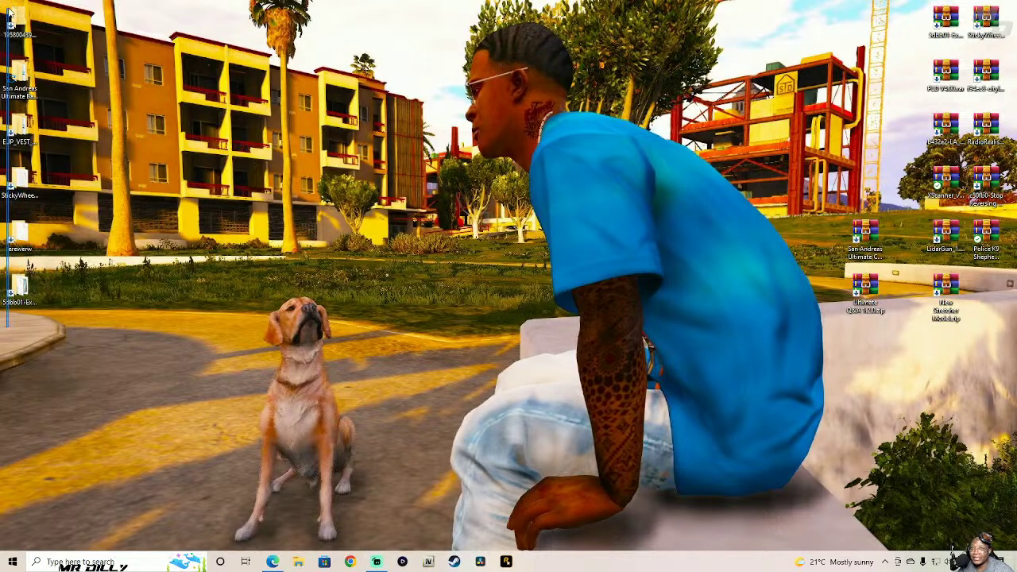
key(Delete)
click(518, 297)
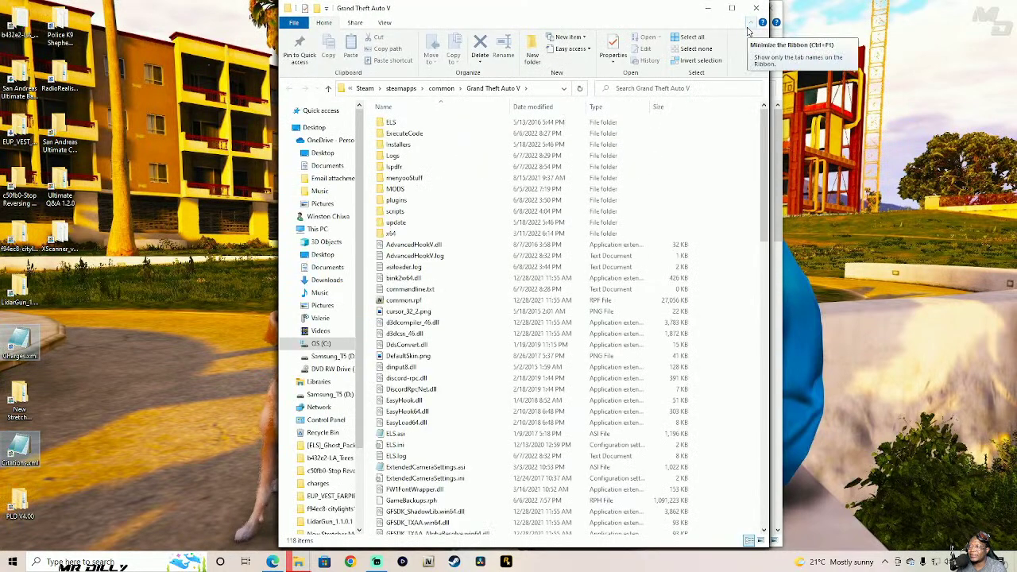
right_click(306, 564)
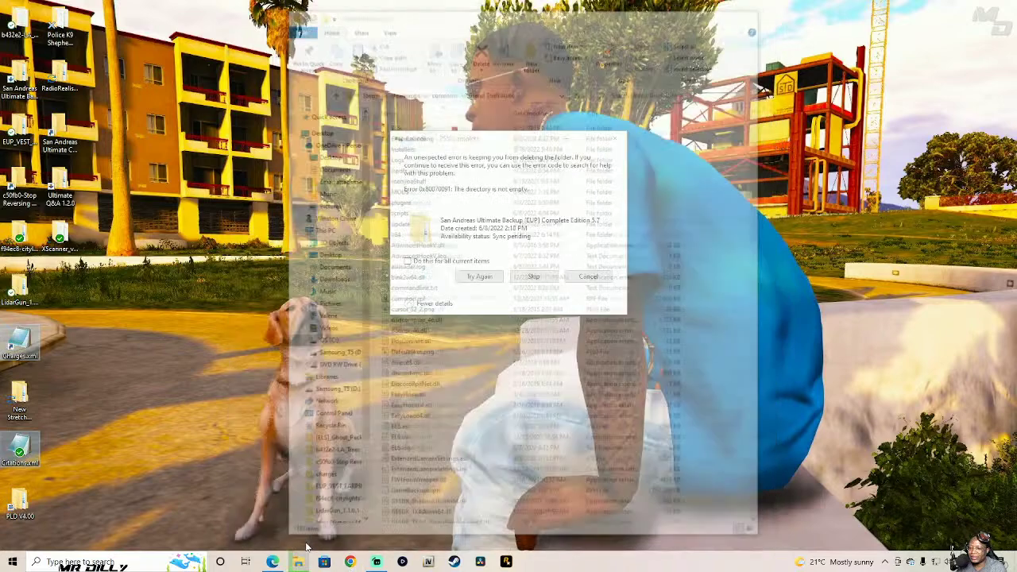
click(306, 545)
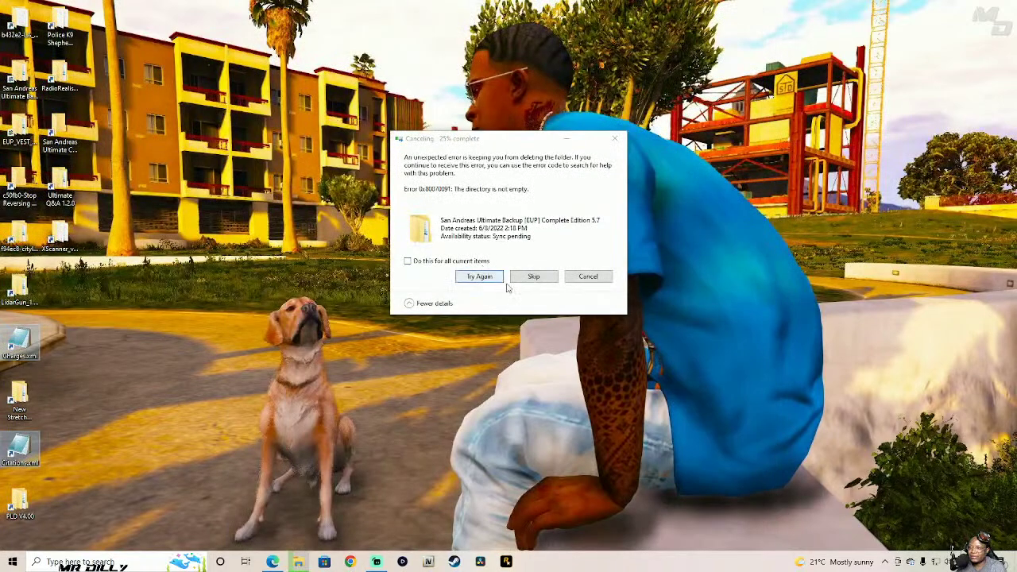
click(544, 280)
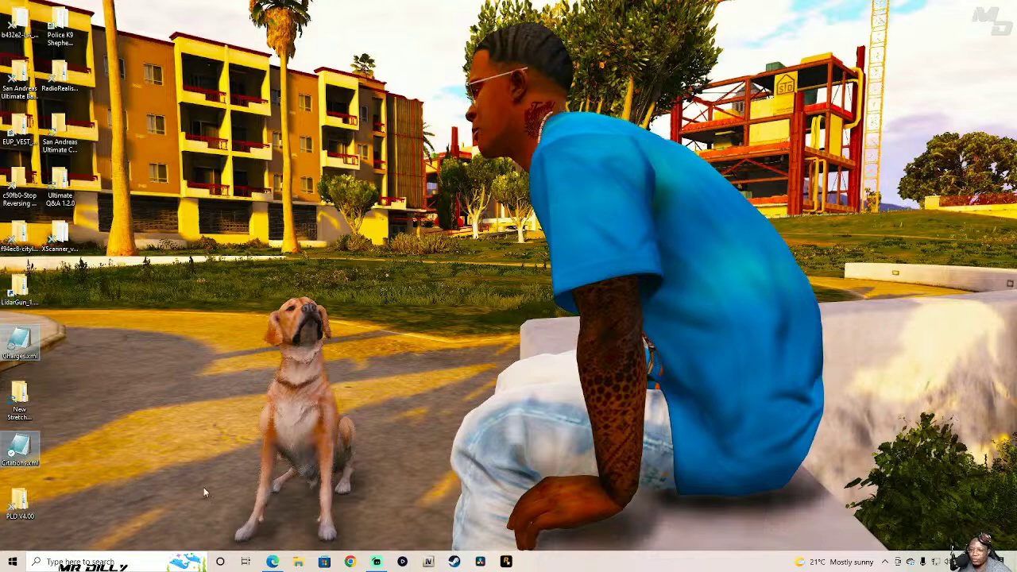
- With the LSPDFR folder open, delete the remaining desktop mod items, skipping the San Andreas Ultimate Backup folder and dismissing the EUP_VEST_EARPIECE_1.1 prompt
click(297, 562)
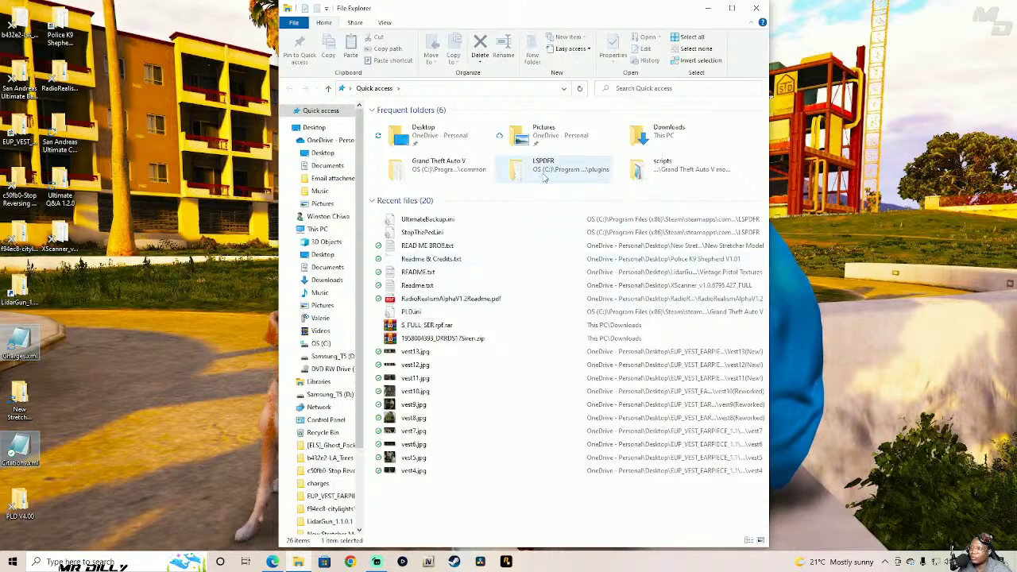
double_click(544, 177)
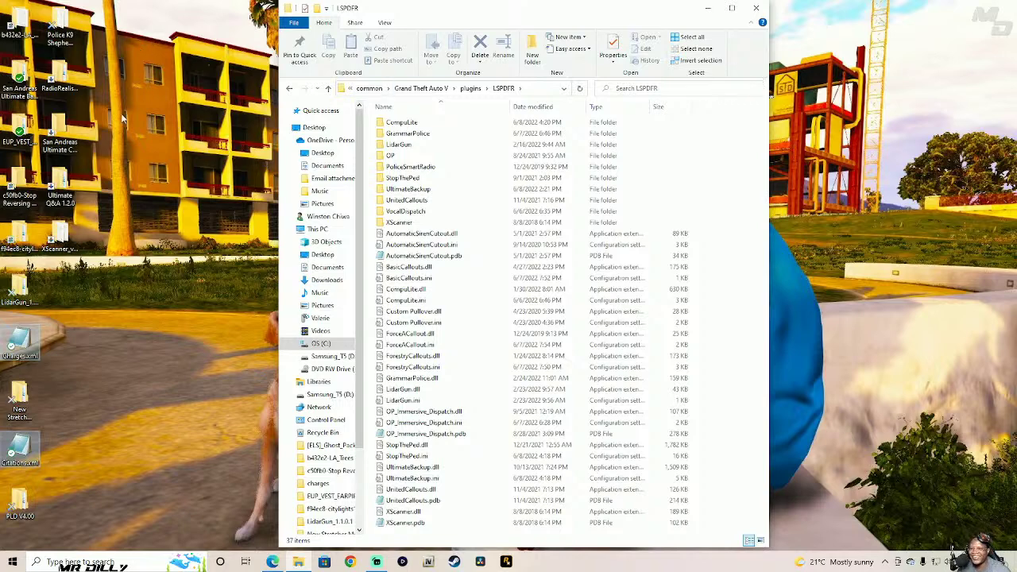
drag(129, 14, 14, 532)
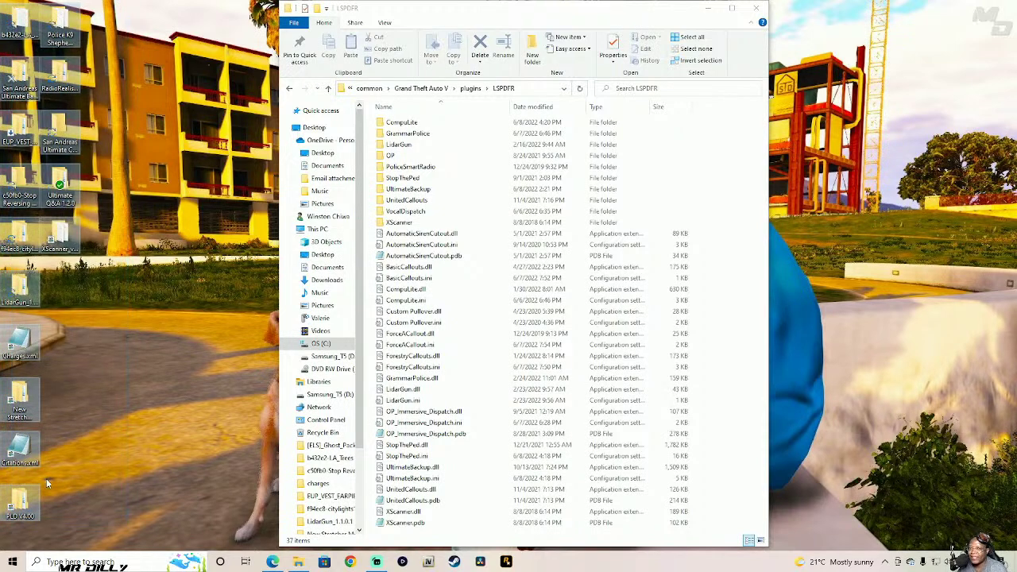
key(Delete)
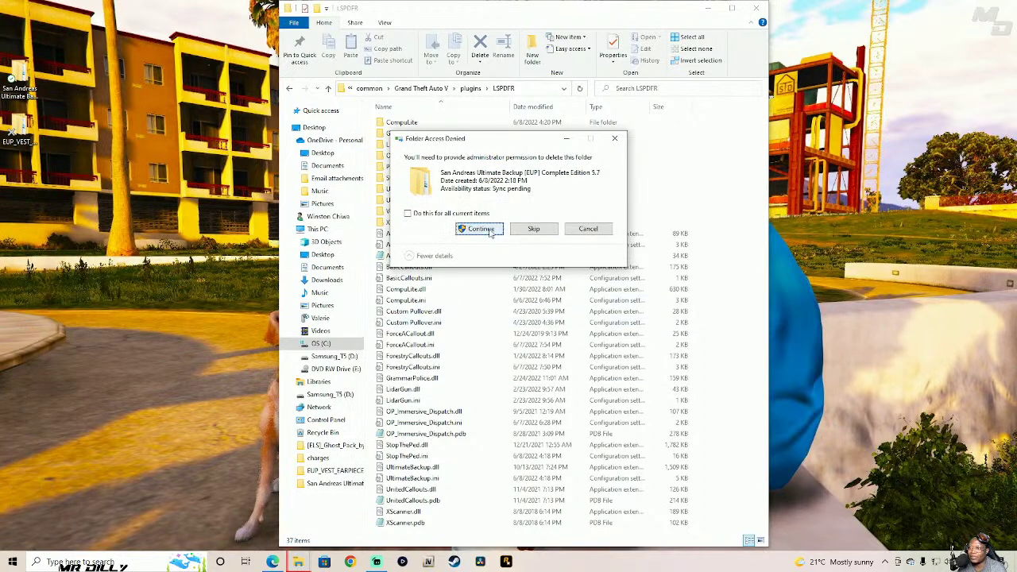
click(546, 234)
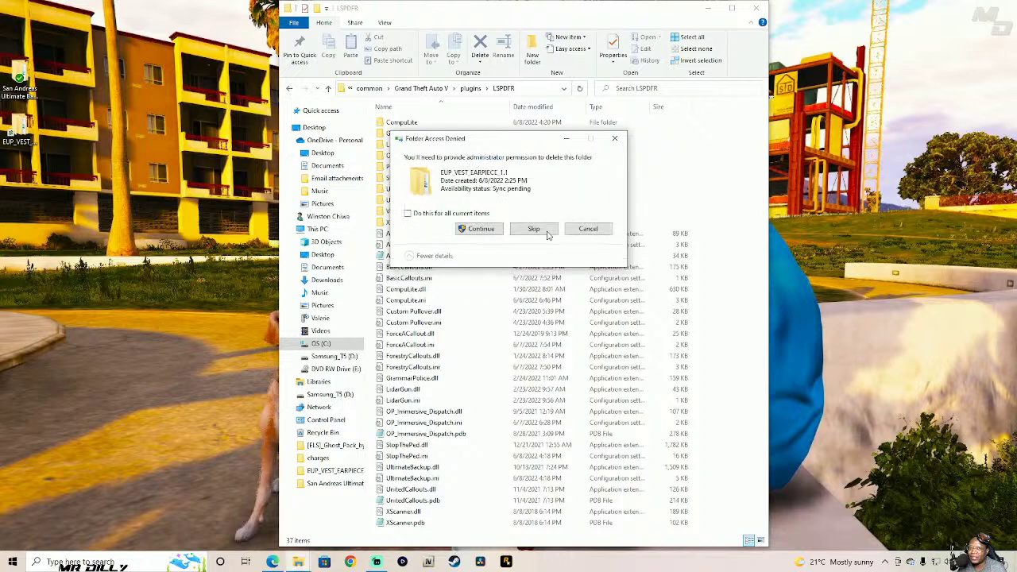
click(616, 140)
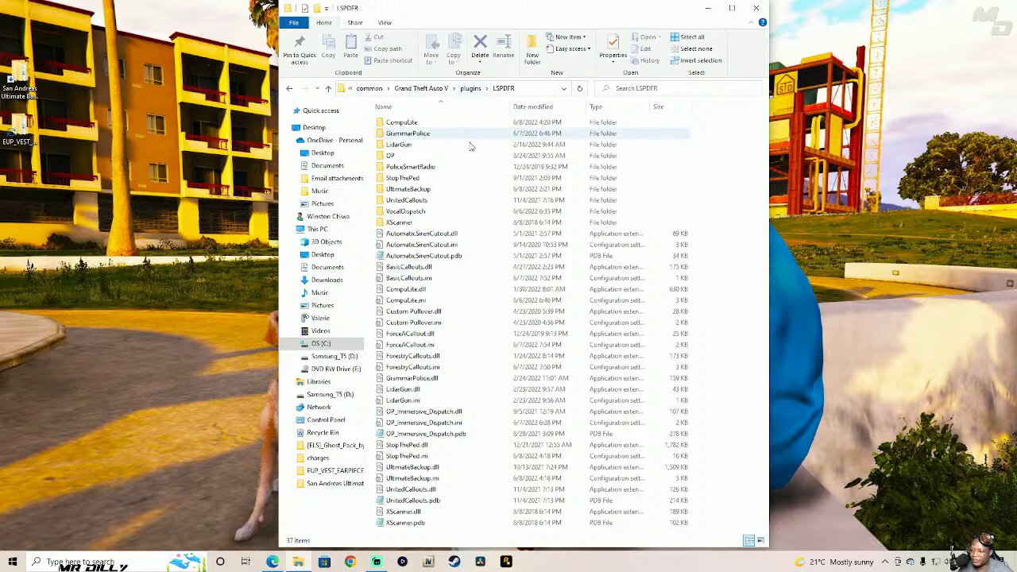
- Go up to the Grand Theft Auto V folder, close its window, and launch the Rockstar Games Launcher
click(421, 89)
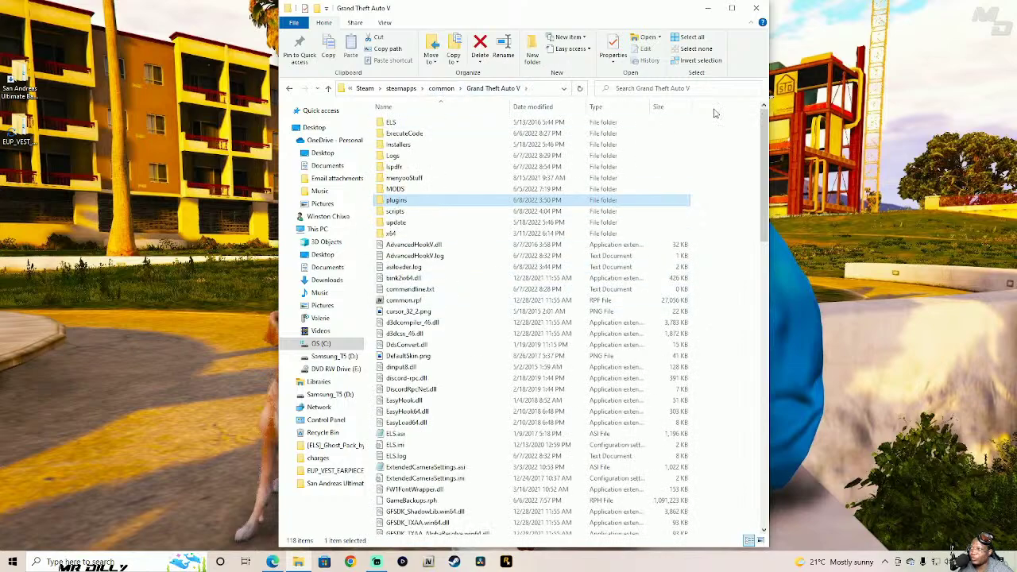
drag(763, 151, 642, 32)
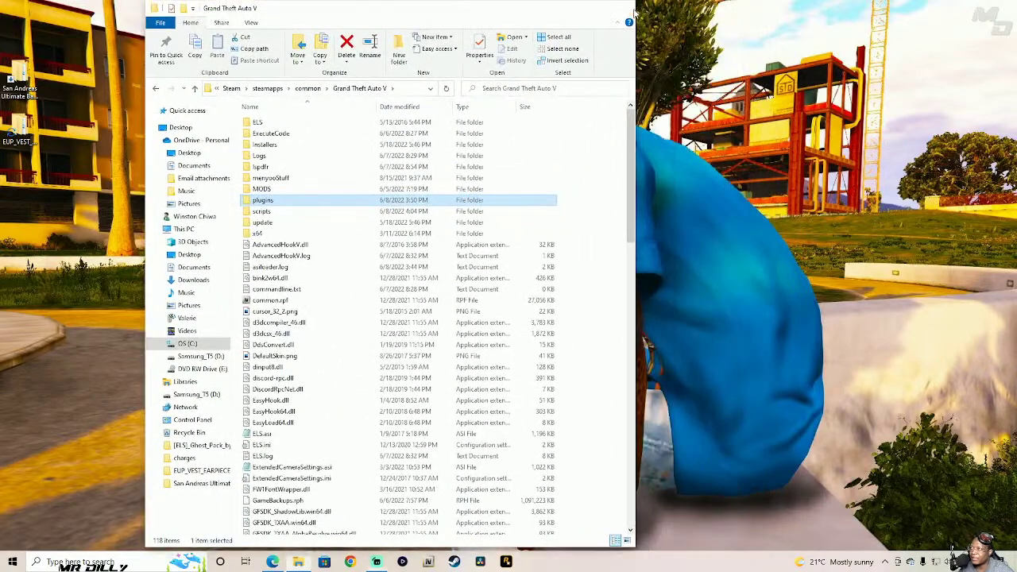
click(627, 12)
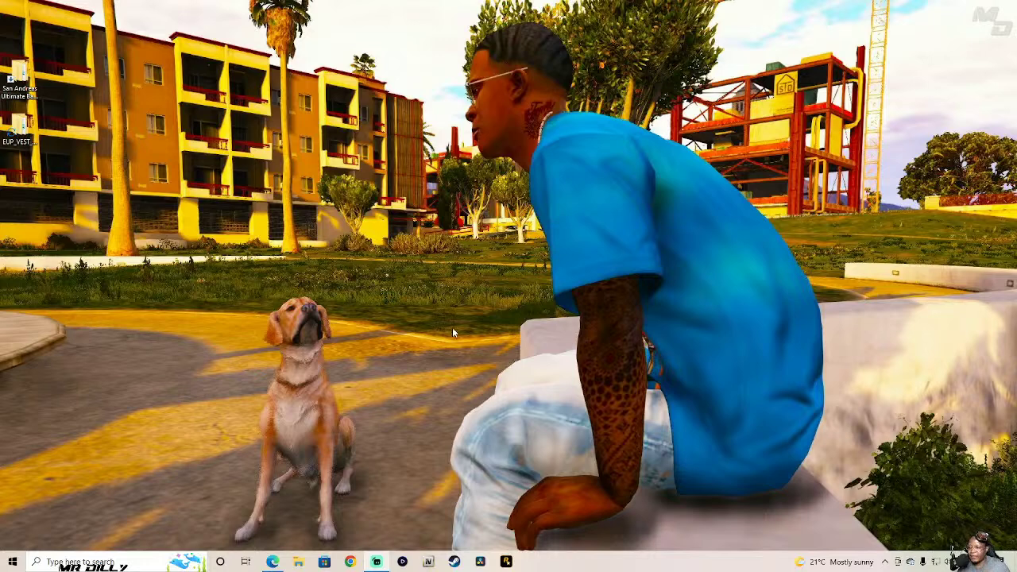
click(506, 561)
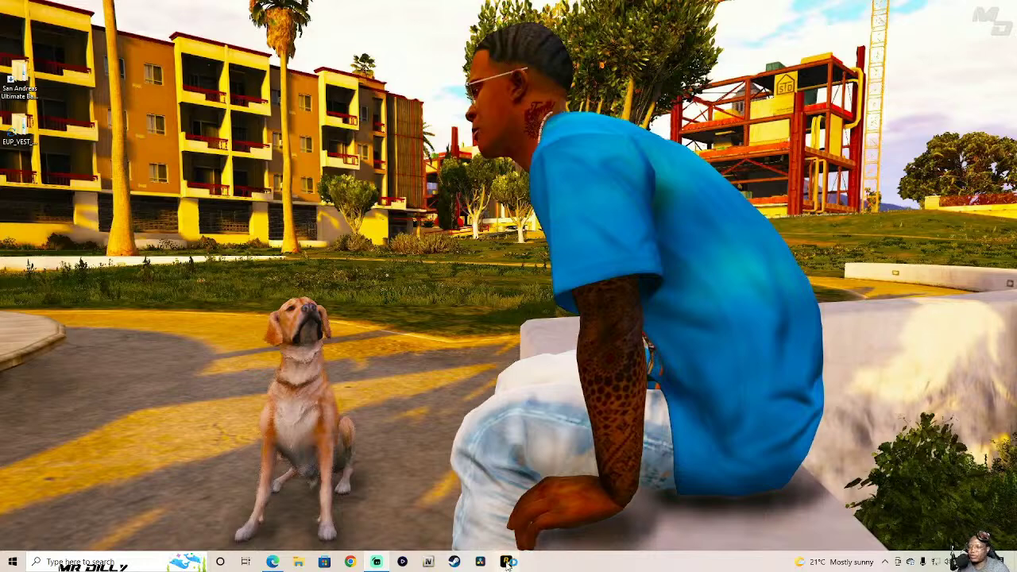